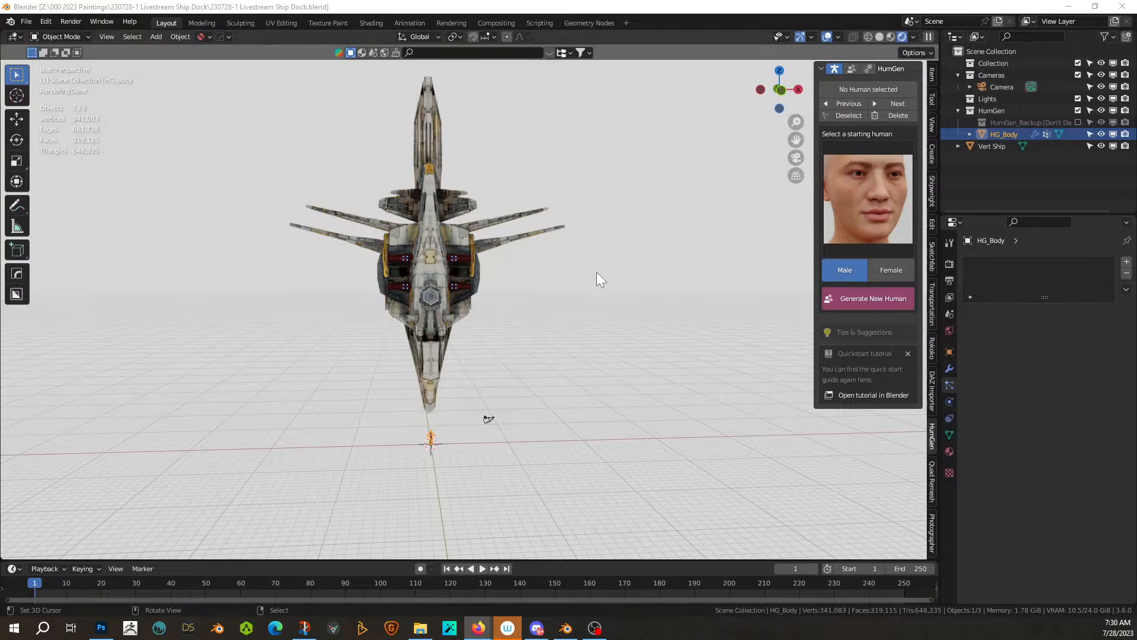
- Examine the vertical ship from several sides, comparing its scale with the human figure beneath it
middle_drag(605, 256, 649, 323)
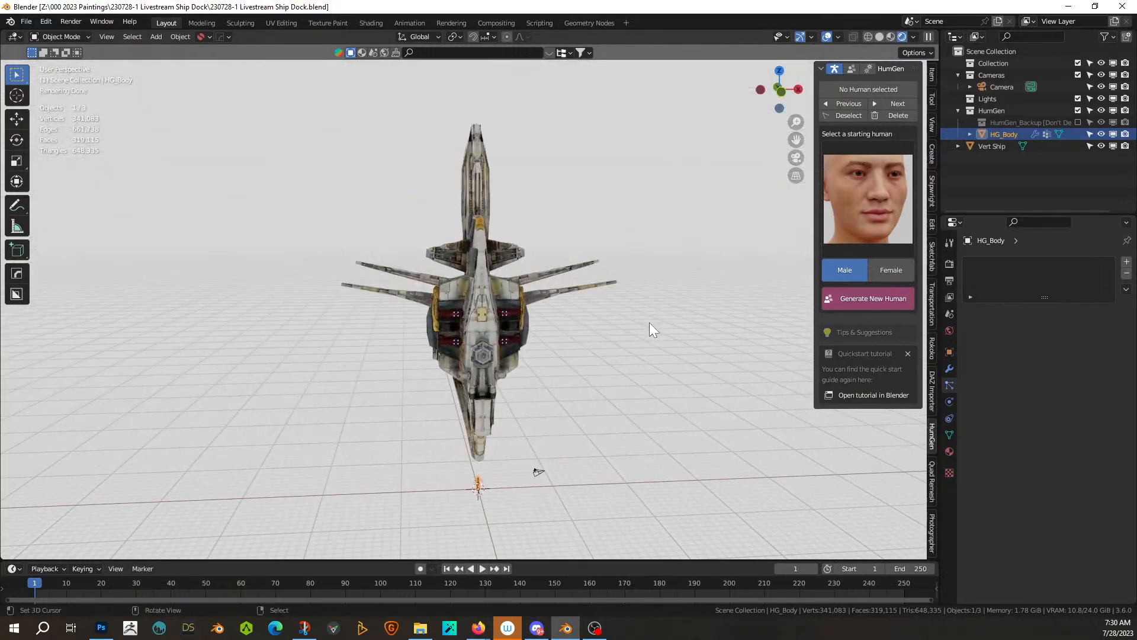
middle_drag(628, 392, 485, 301)
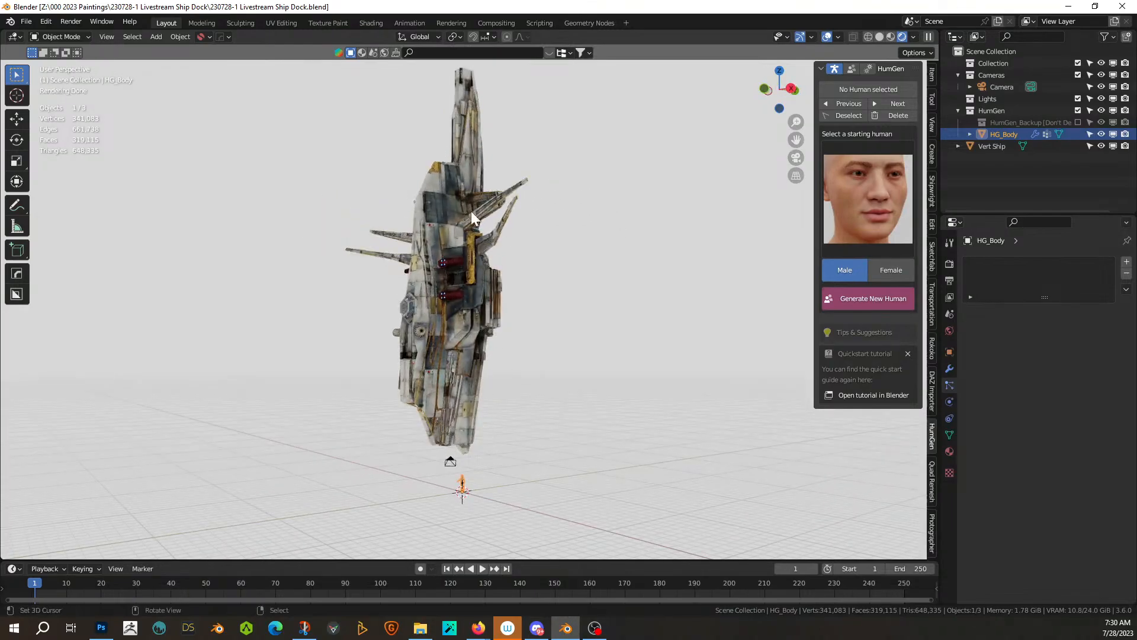
middle_drag(550, 279, 573, 343)
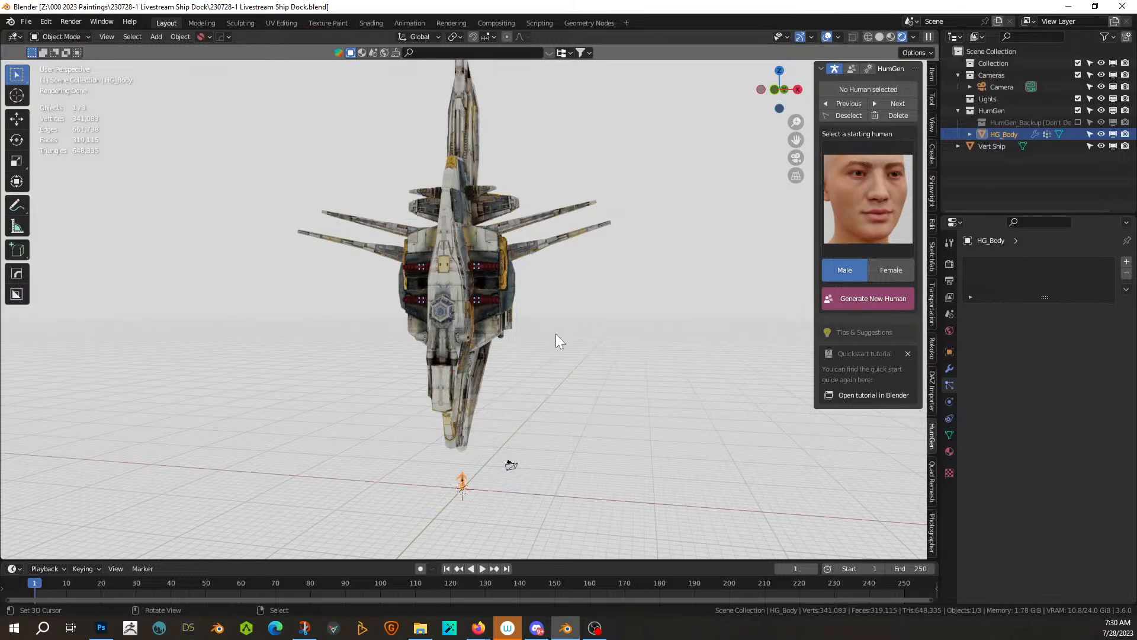
middle_drag(555, 333, 402, 468)
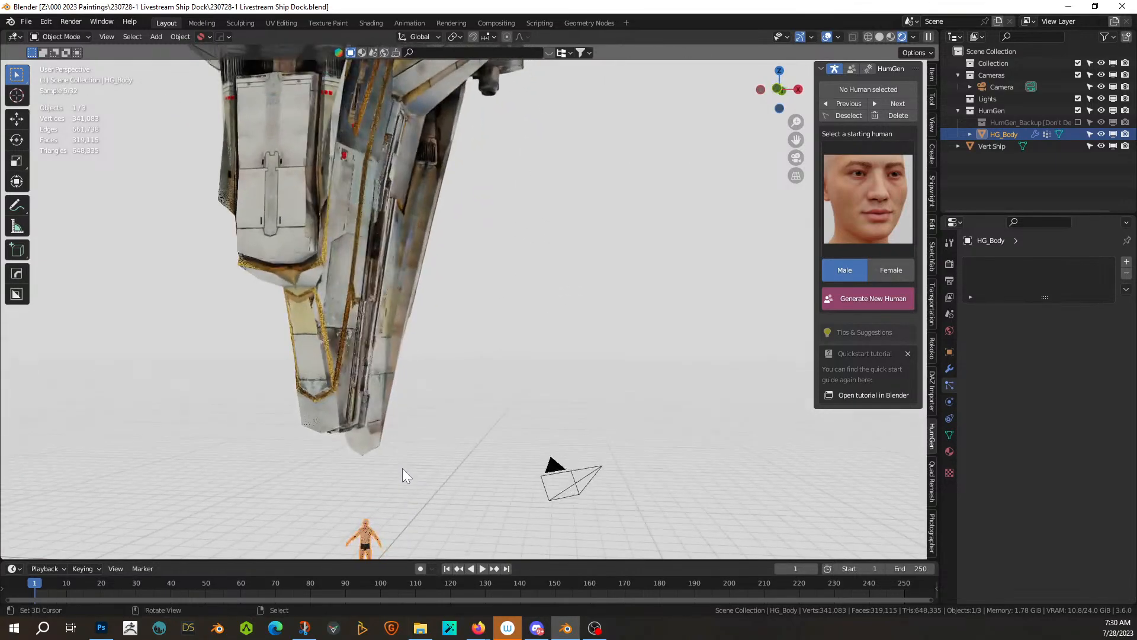
scroll(406, 471, down, 2)
shift+middle_drag(450, 399, 656, 293)
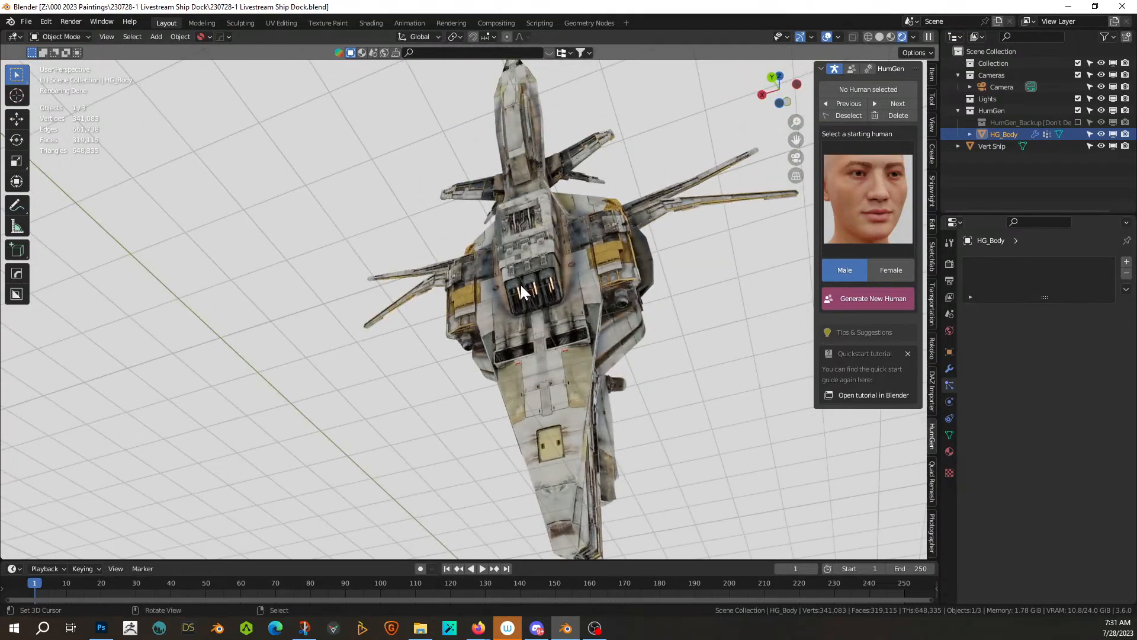
middle_drag(520, 286, 581, 336)
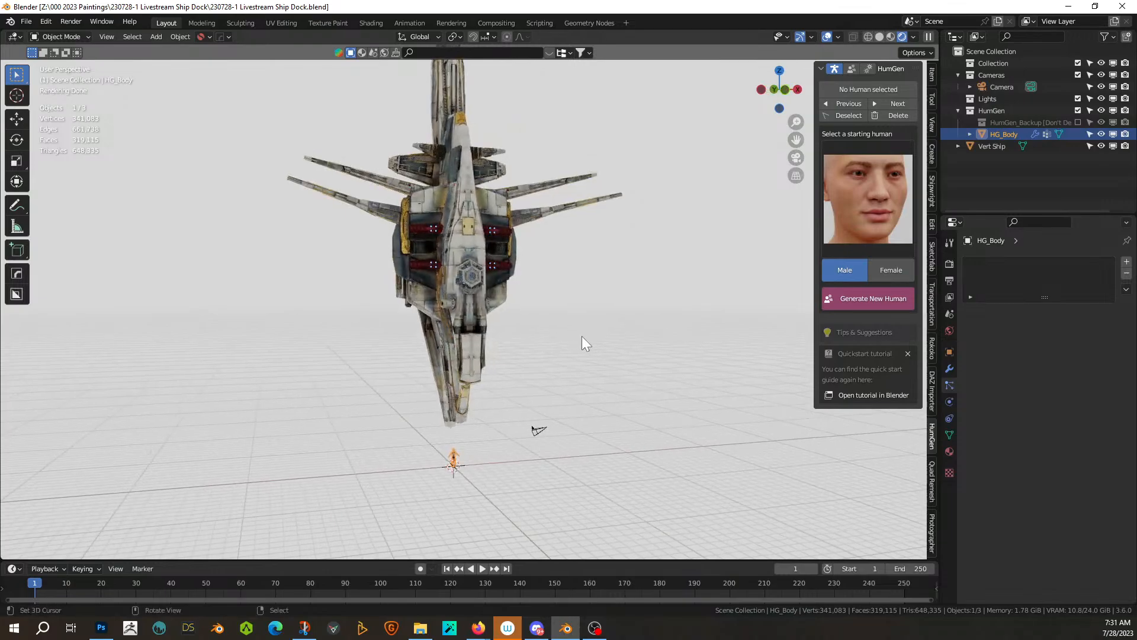
middle_drag(578, 357, 576, 358)
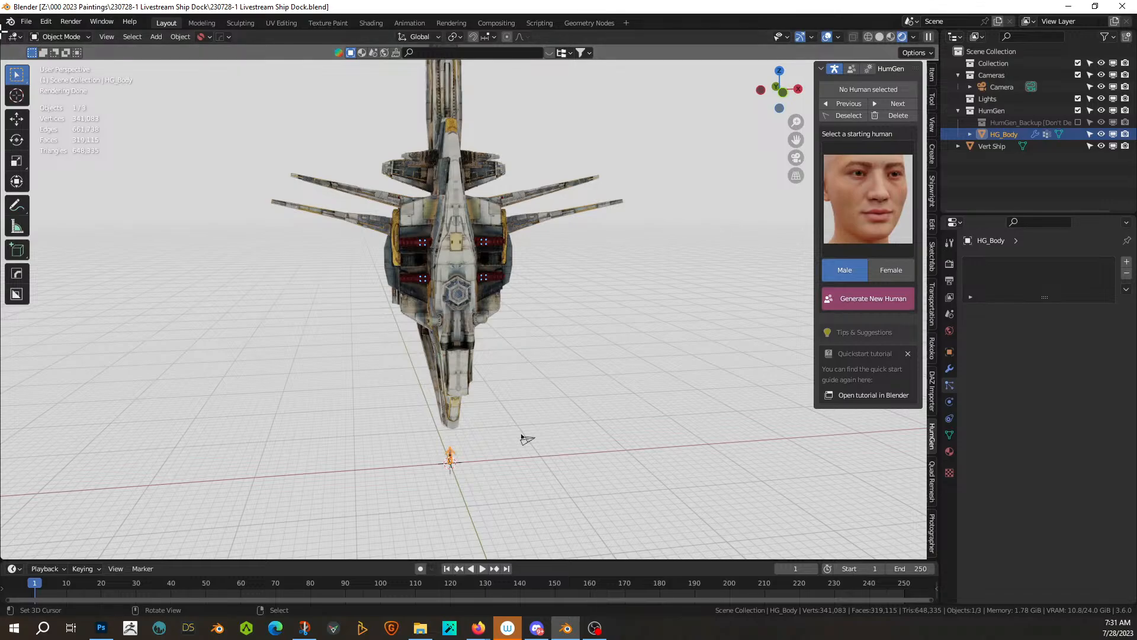
- Split the 3D view and turn the new area into an asset browser showing the Chuck_CG library's Tattoine catalog
drag(3, 32, 289, 60)
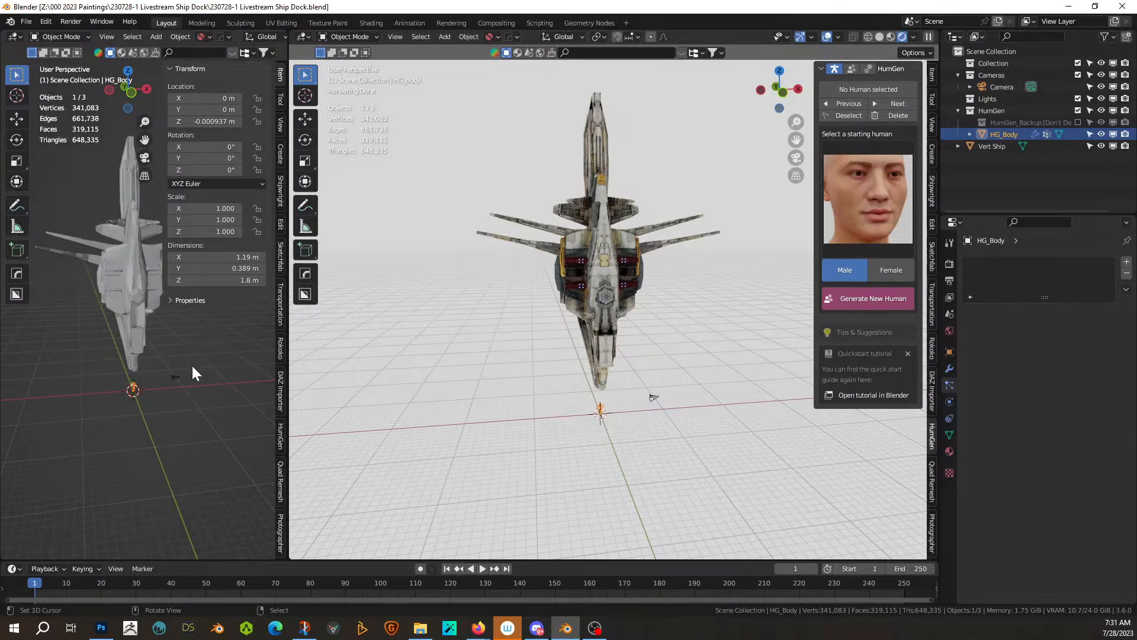
key(shift+F1)
key(shift+F1)
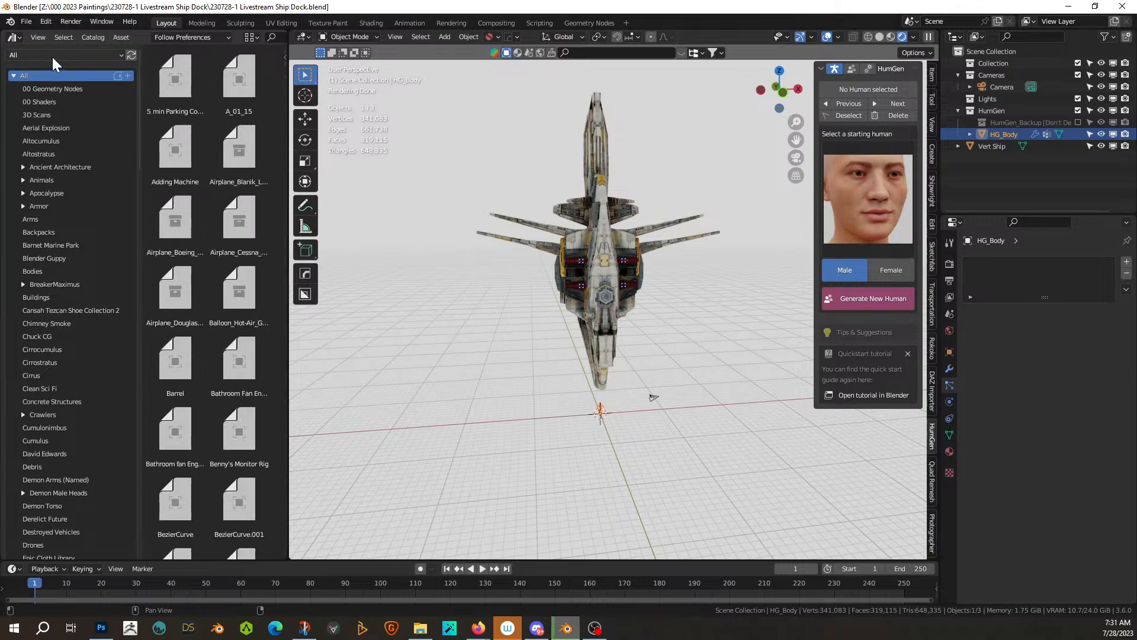
click(52, 56)
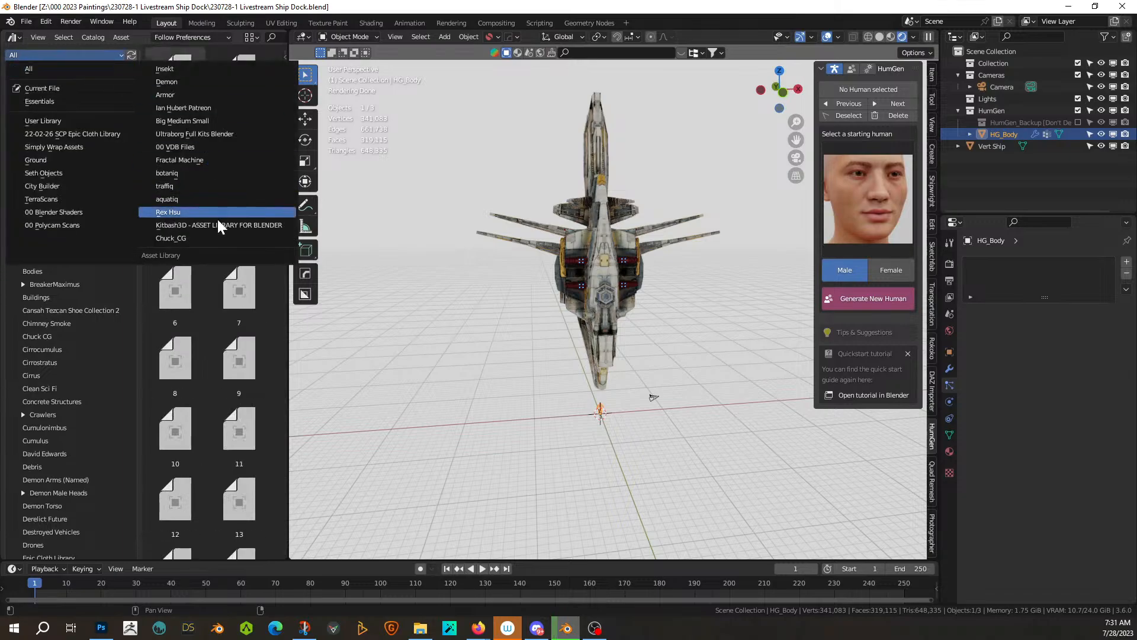
click(195, 238)
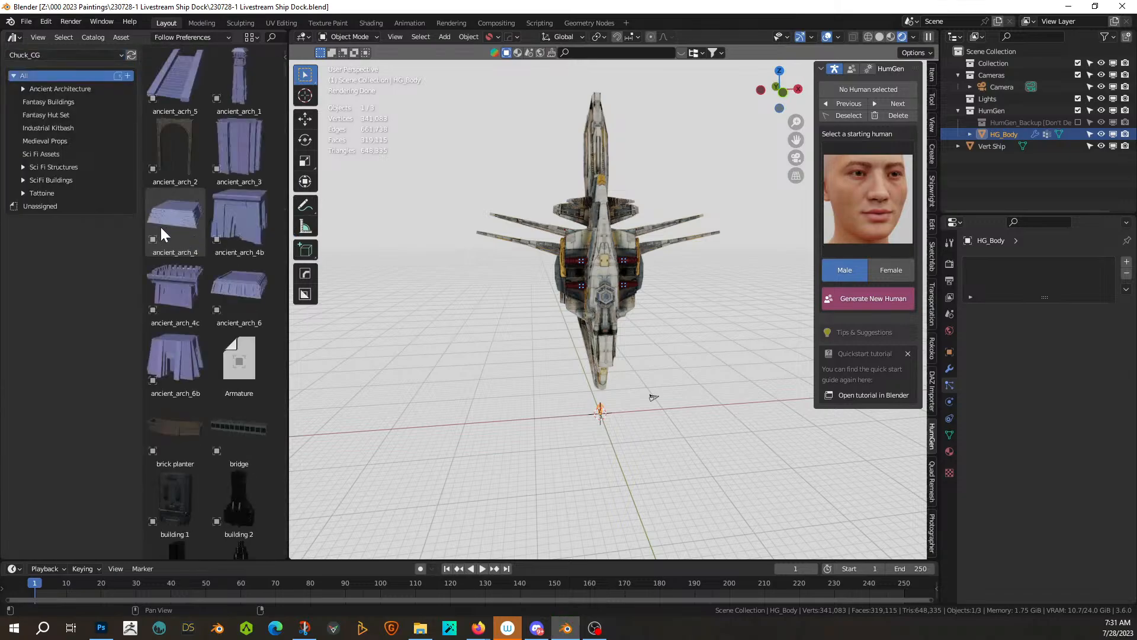
click(39, 192)
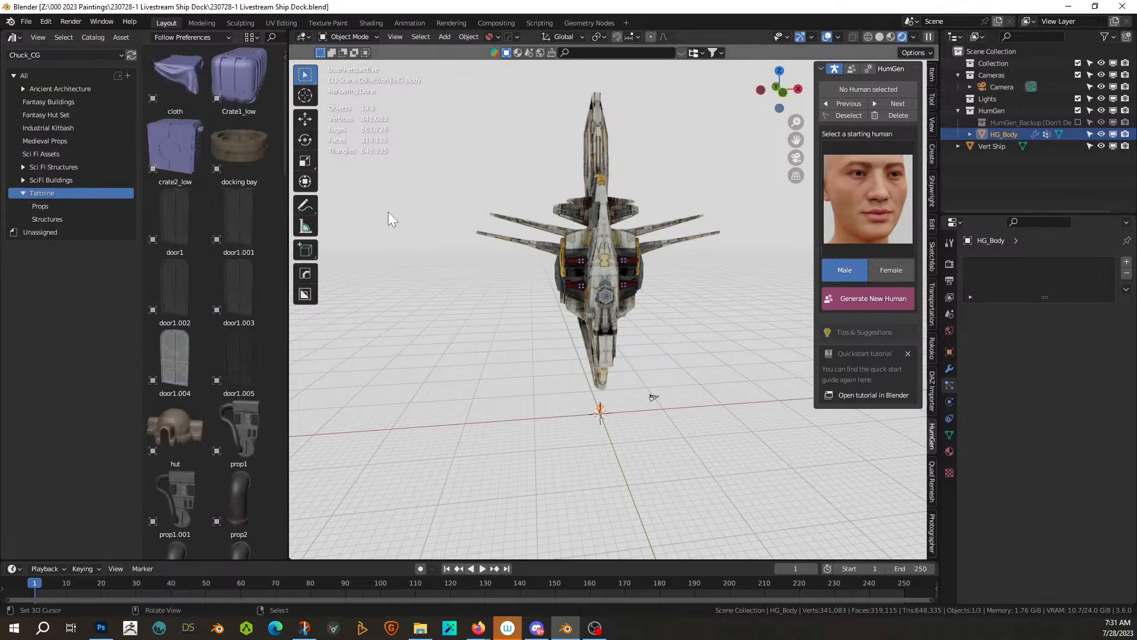
- Place the docking bay asset in the scene and reset its location to the world origin around the ship
drag(232, 147, 585, 413)
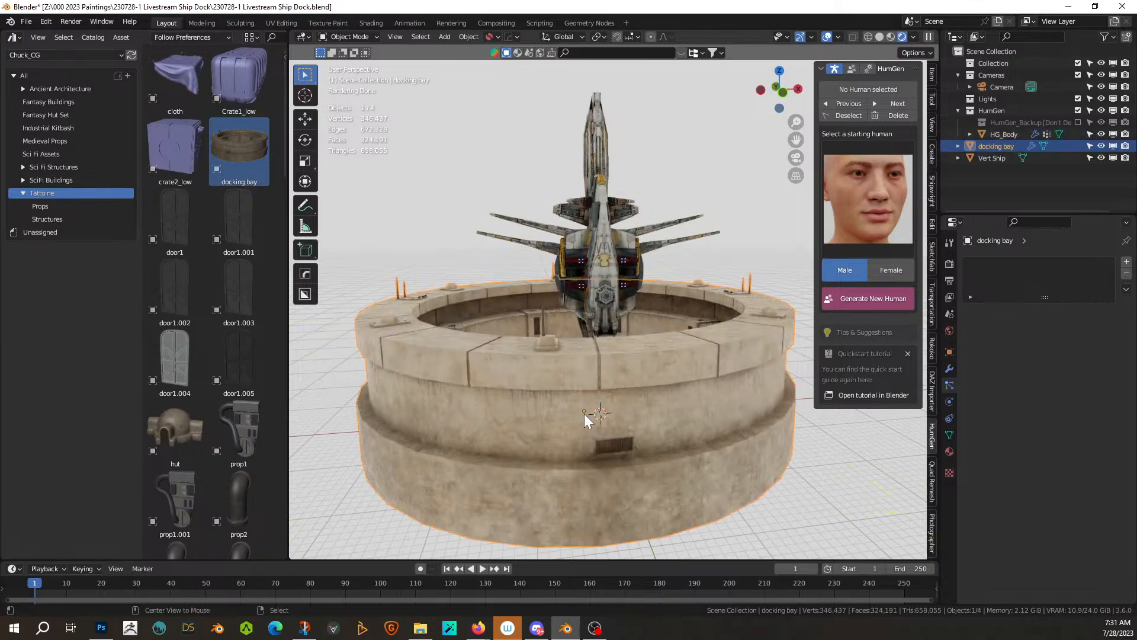
key(alt+g)
middle_drag(639, 393, 568, 502)
scroll(567, 503, up, 2)
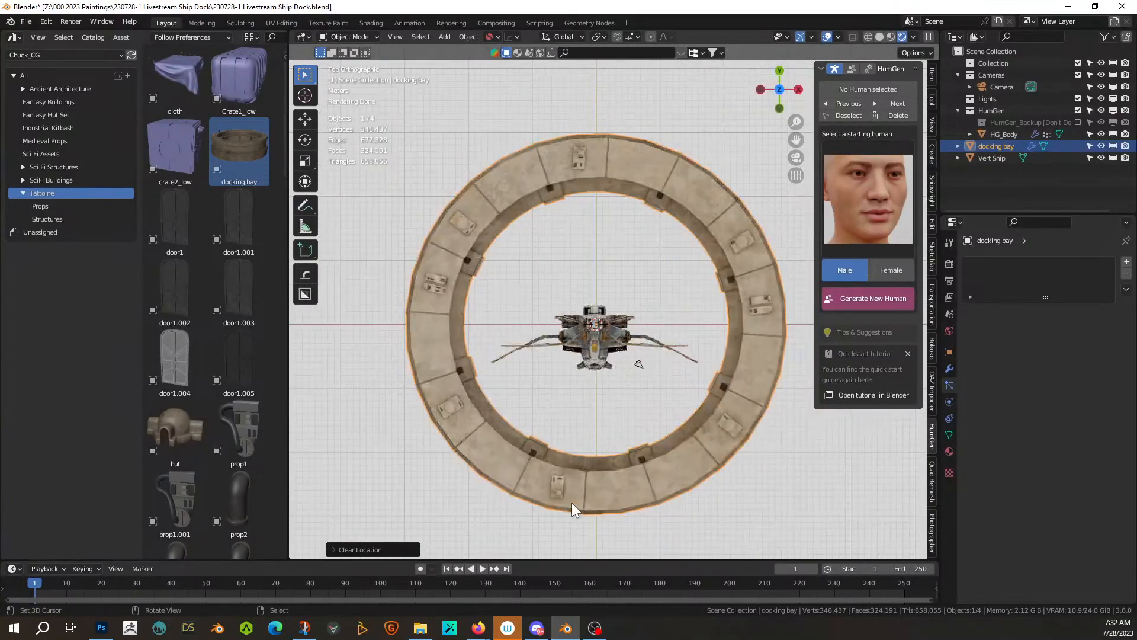
- Inspect the docking bay and the ship inside it from within the ring, from above and close to the rim
scroll(628, 475, down, 1)
middle_drag(650, 423, 616, 557)
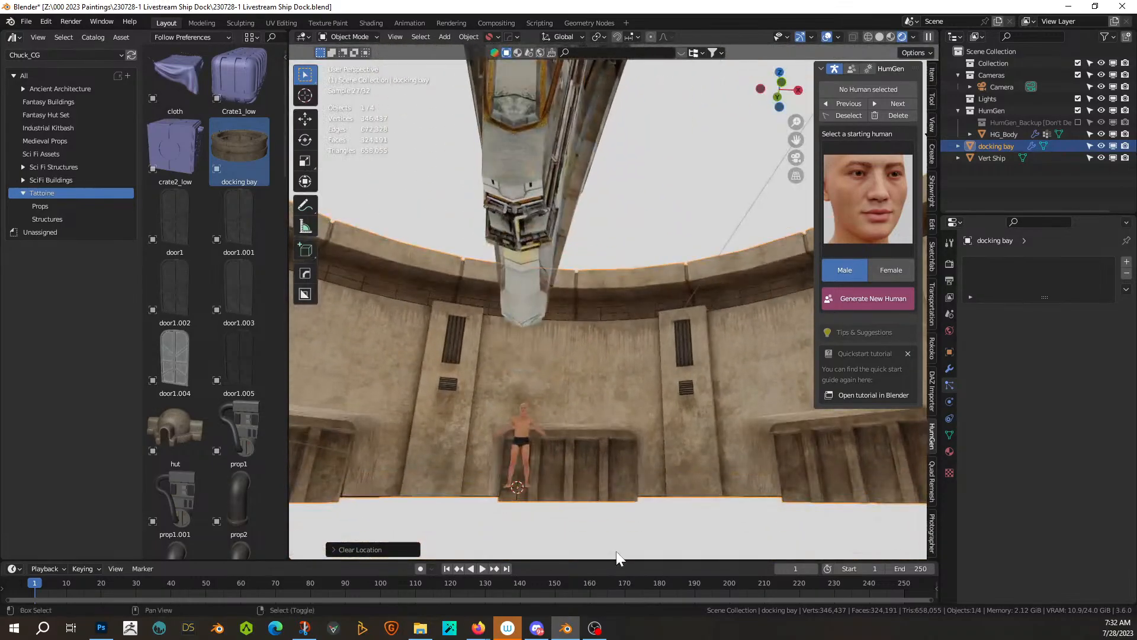
middle_drag(677, 404, 564, 300)
scroll(590, 435, down, 8)
scroll(571, 225, down, 2)
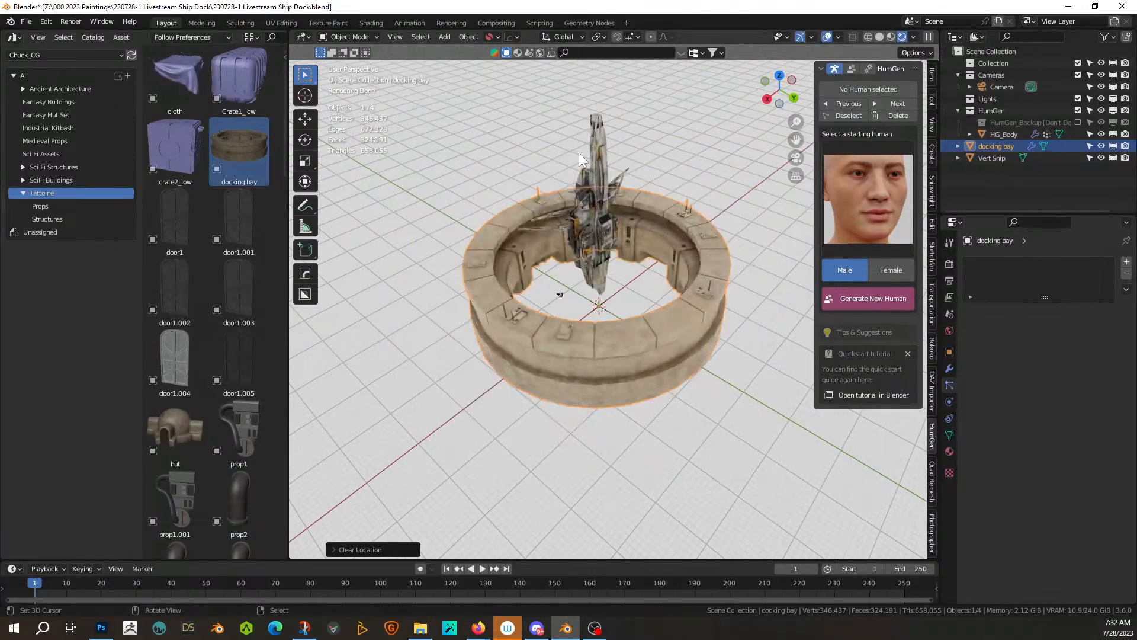
middle_drag(610, 219, 660, 308)
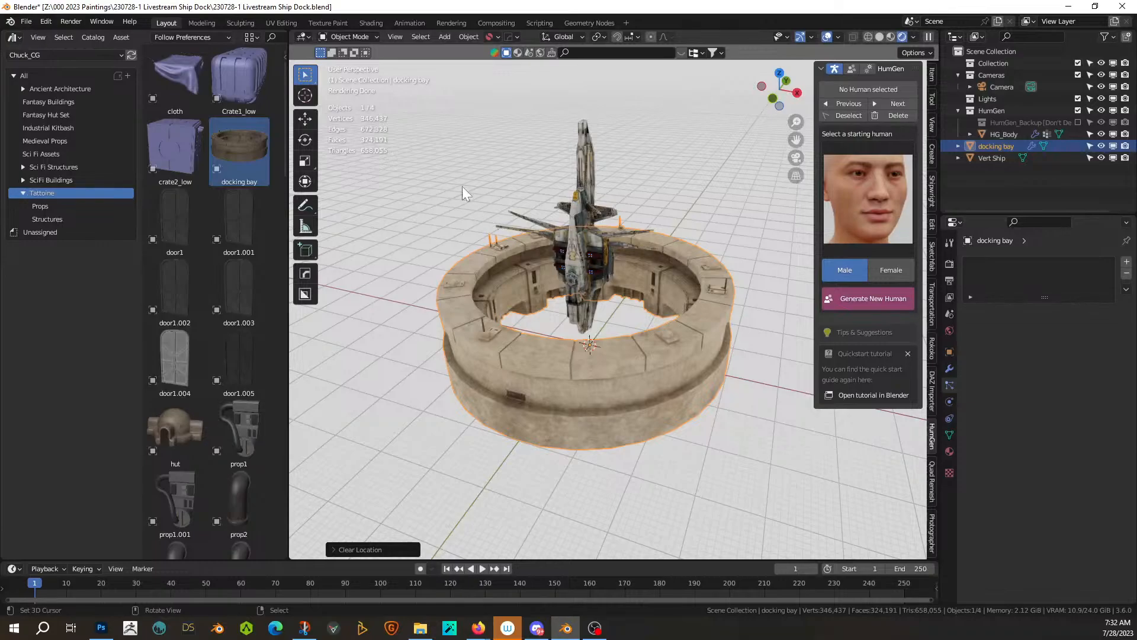
middle_drag(560, 261, 438, 256)
scroll(625, 245, up, 3)
scroll(442, 263, up, 5)
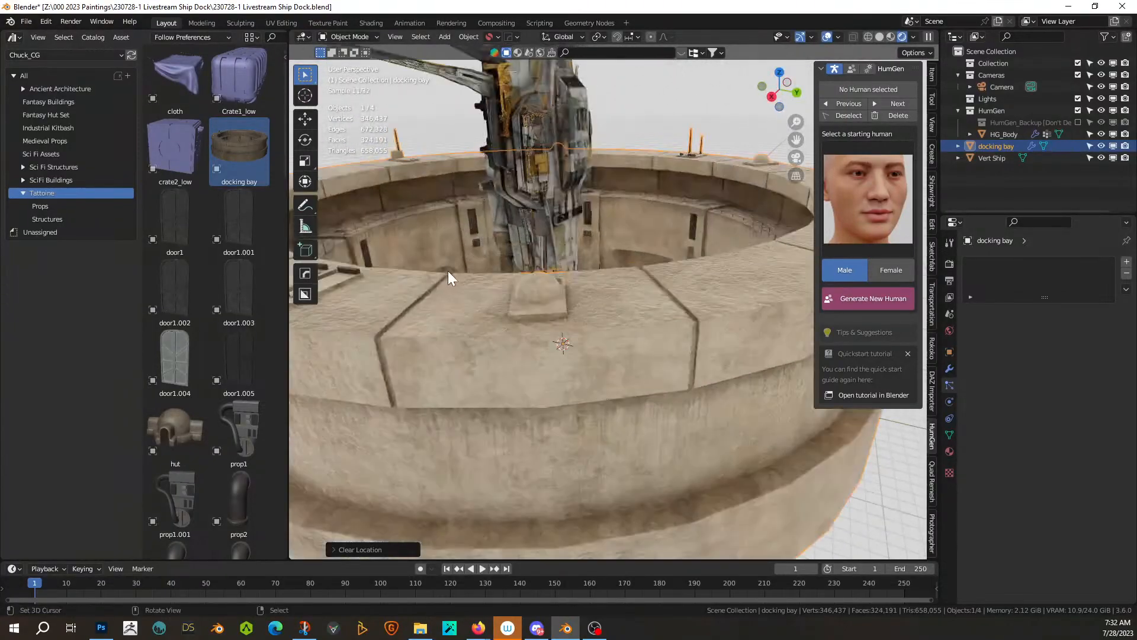
middle_drag(541, 356, 562, 368)
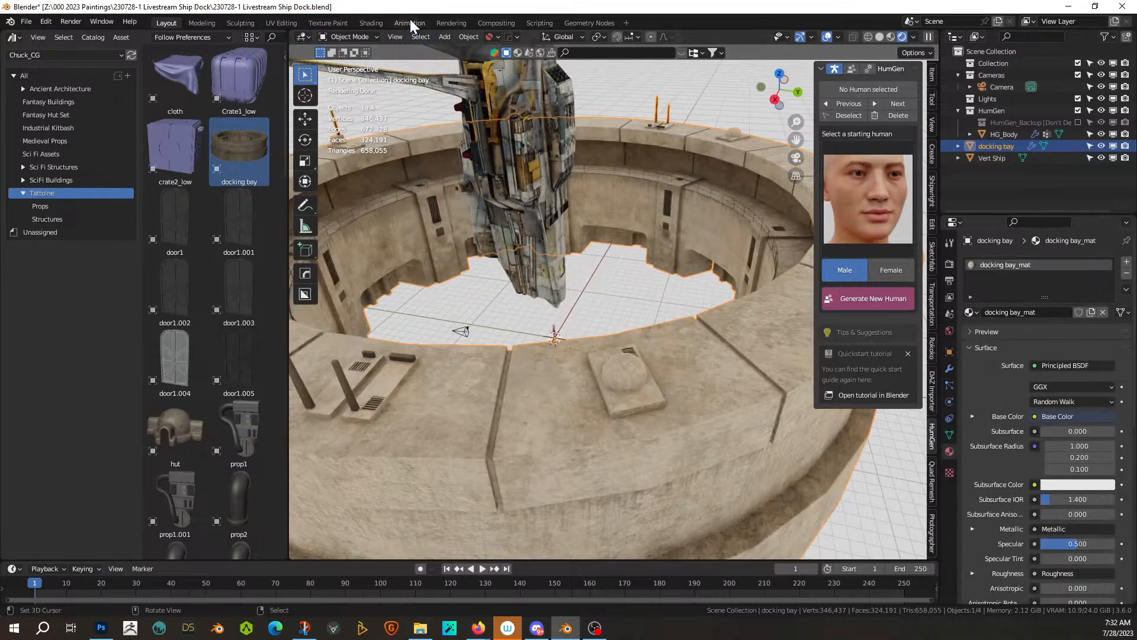
- Review the docking bay's material nodes in the Shading workspace and return to the Layout workspace
click(372, 23)
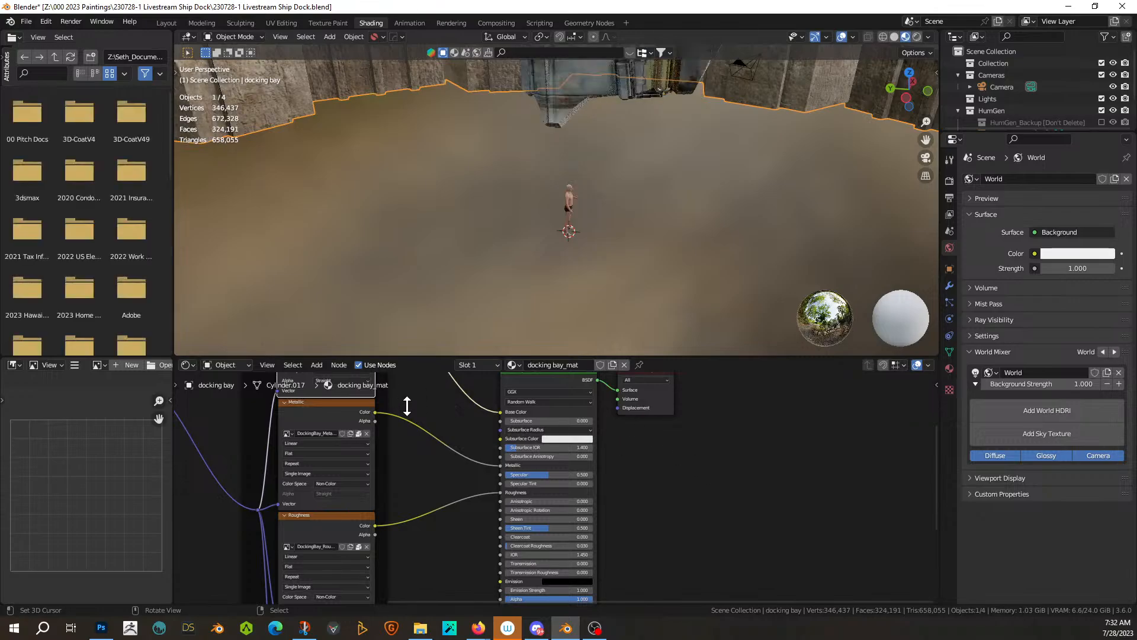
scroll(409, 404, down, 5)
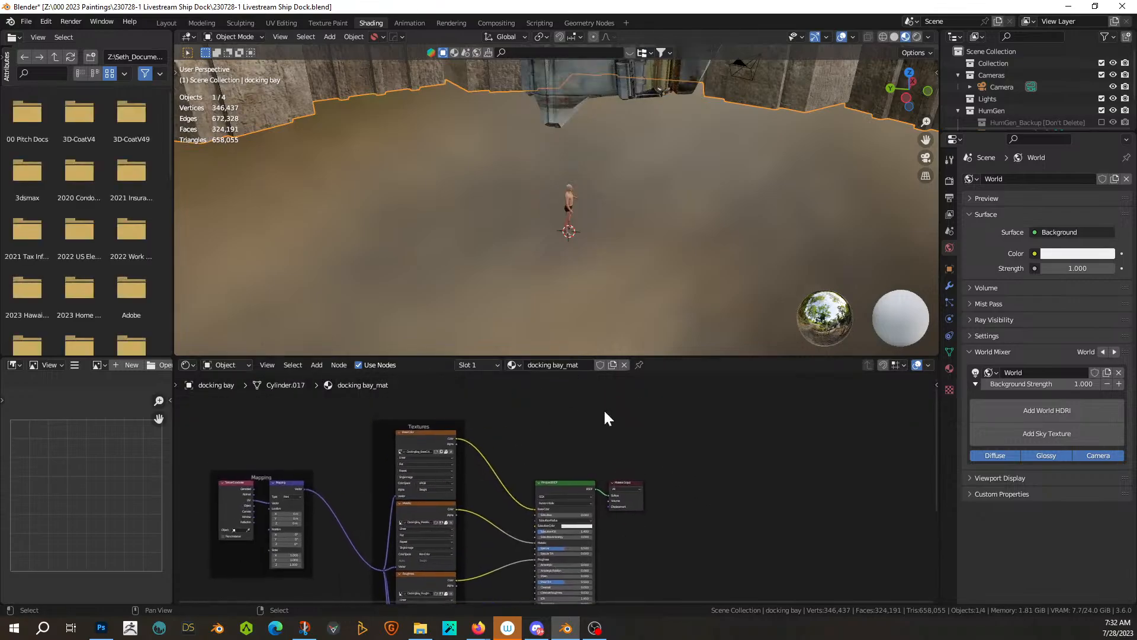
scroll(603, 409, up, 2)
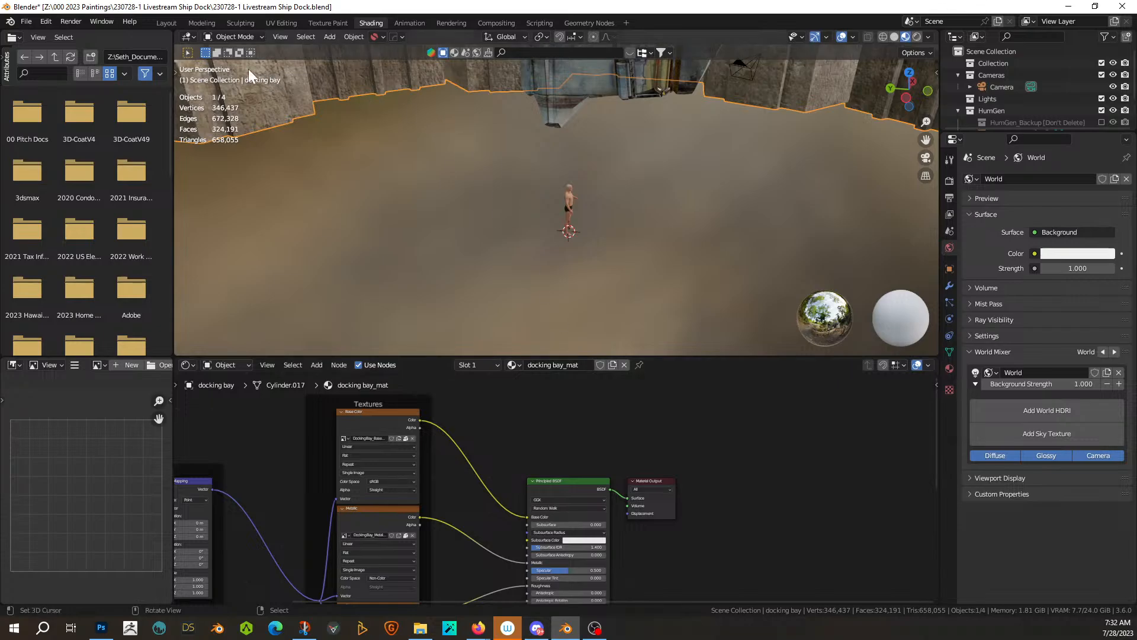
click(170, 22)
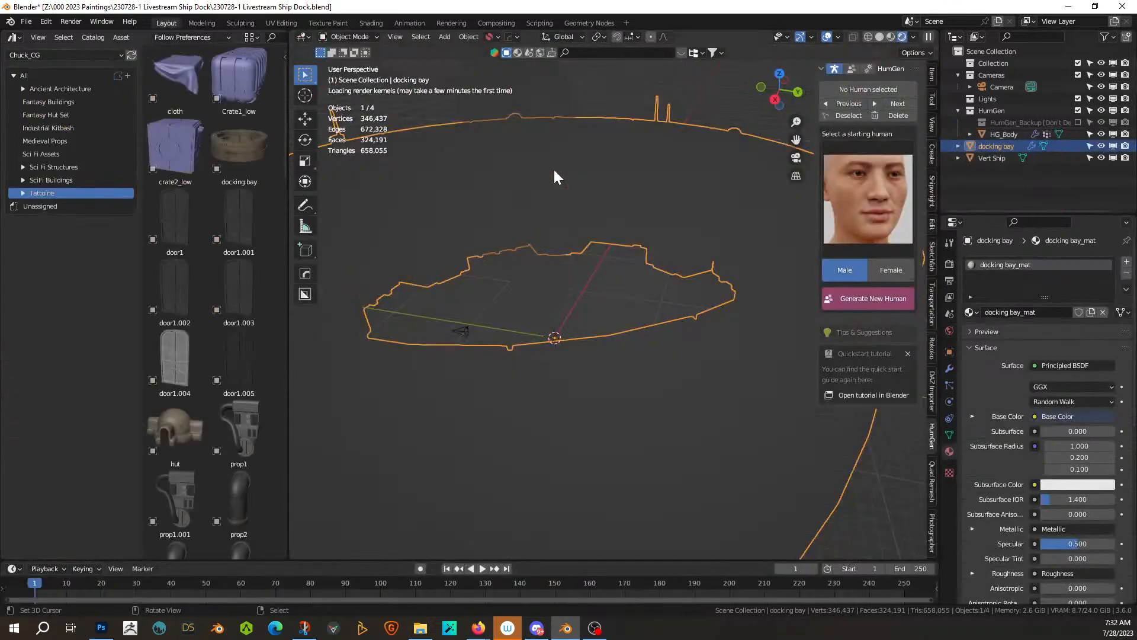
- Hide the docking bay in the viewport so that the ship stands alone on the grid
scroll(595, 326, down, 5)
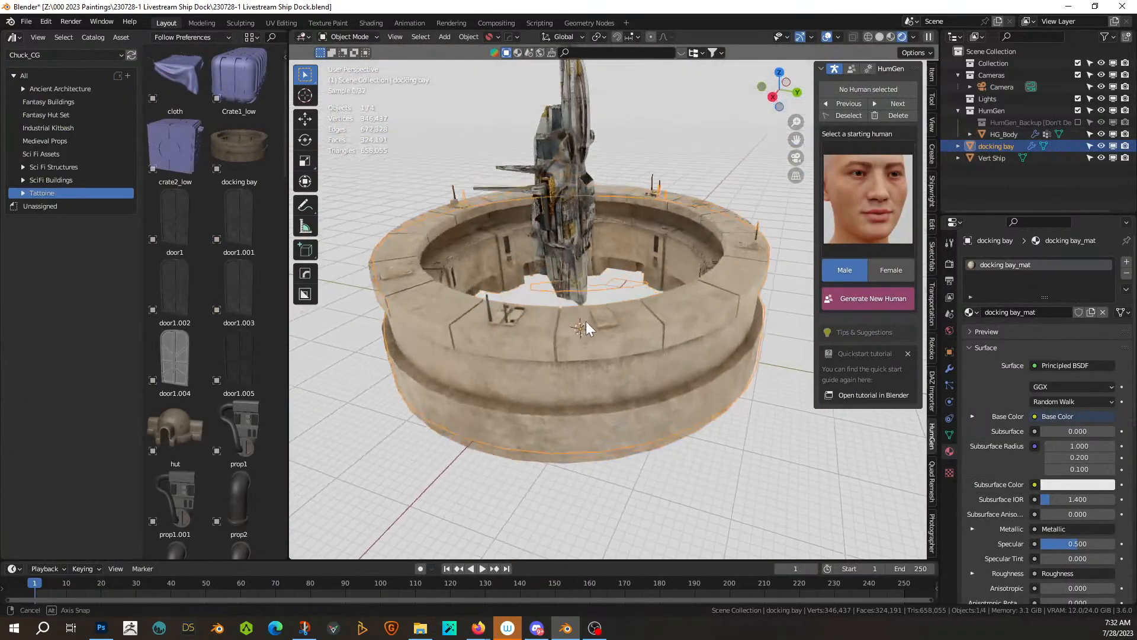
middle_drag(585, 321, 517, 312)
click(1101, 146)
mouse_move(613, 350)
shift+middle_down()
mouse_move(514, 373)
mouse_move(631, 350)
shift+middle_up()
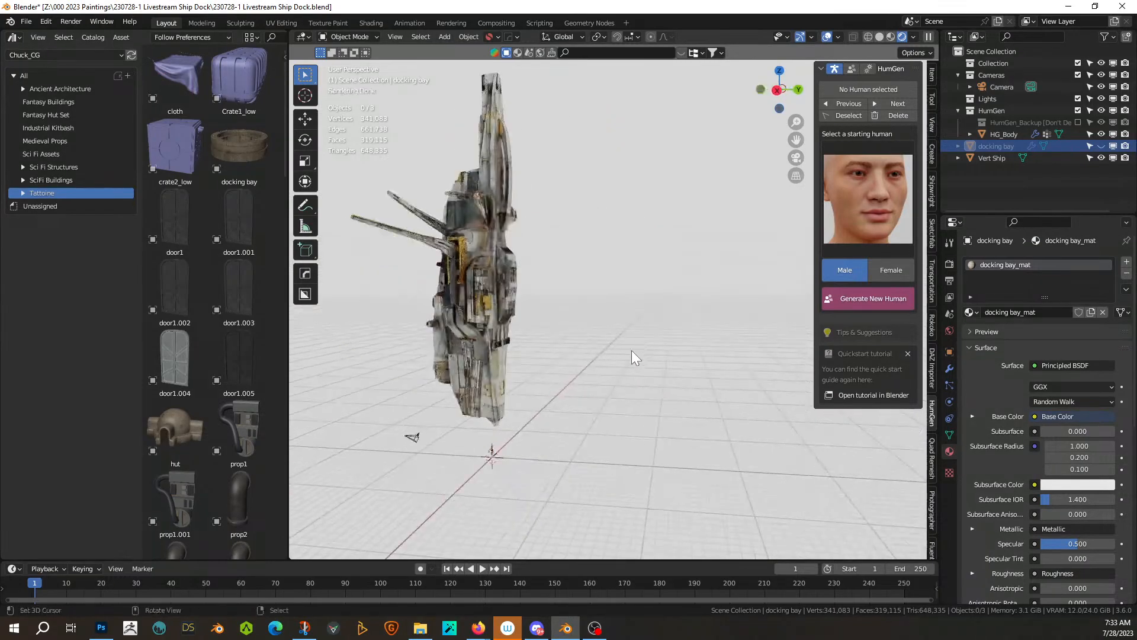
middle_drag(529, 368, 562, 353)
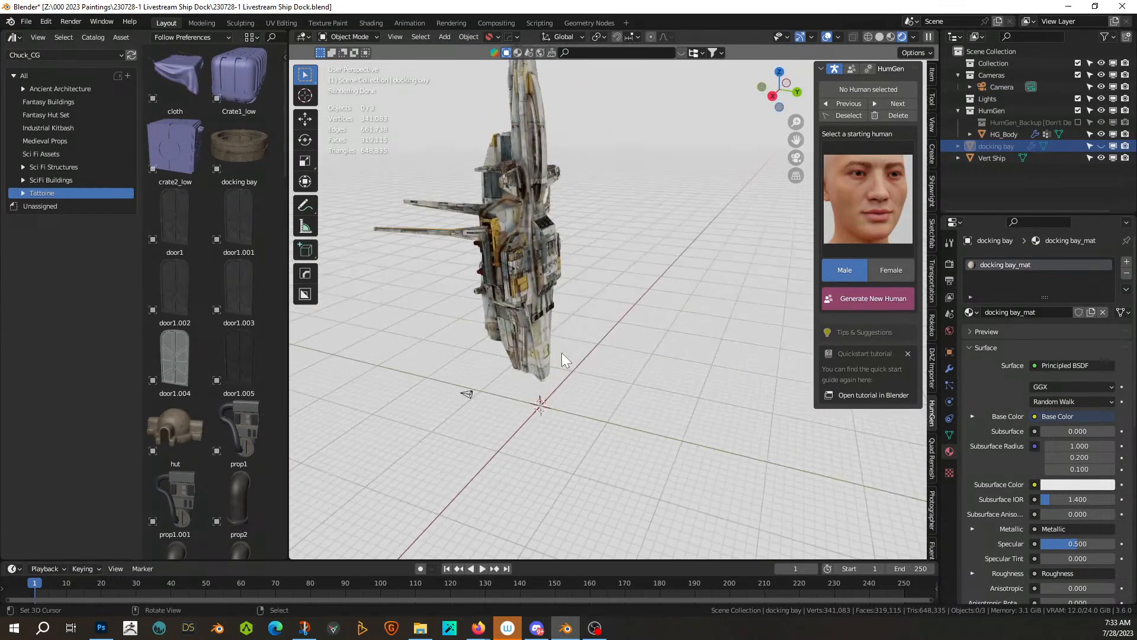
- Add a torus mesh at the world origin beneath the ship and expand its creation settings
key(shift+a)
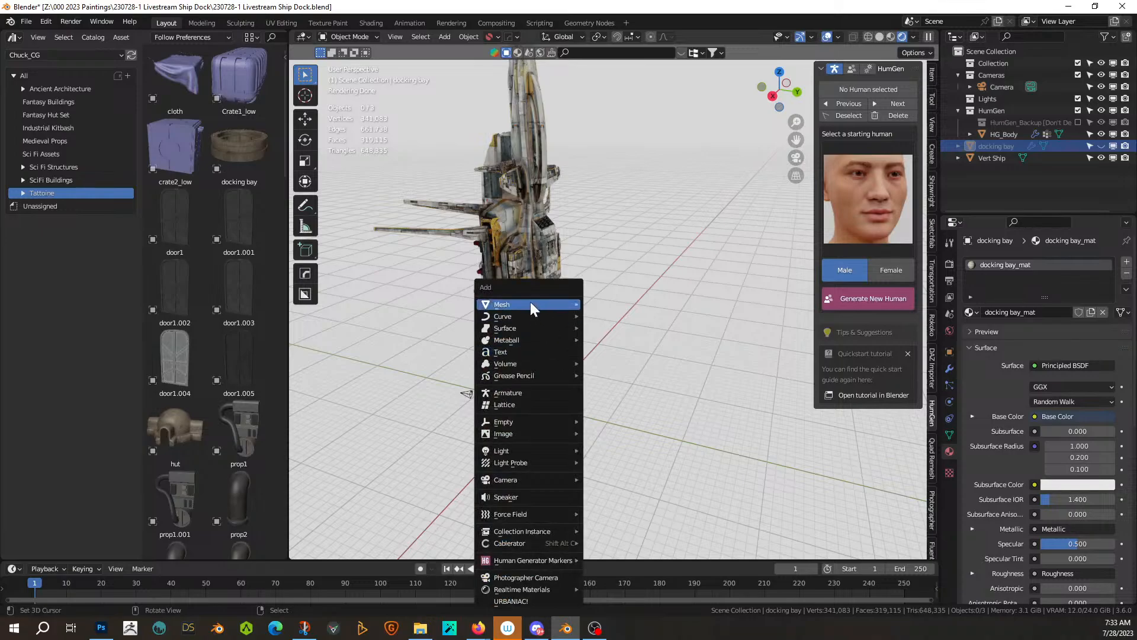
mouse_move(530, 302)
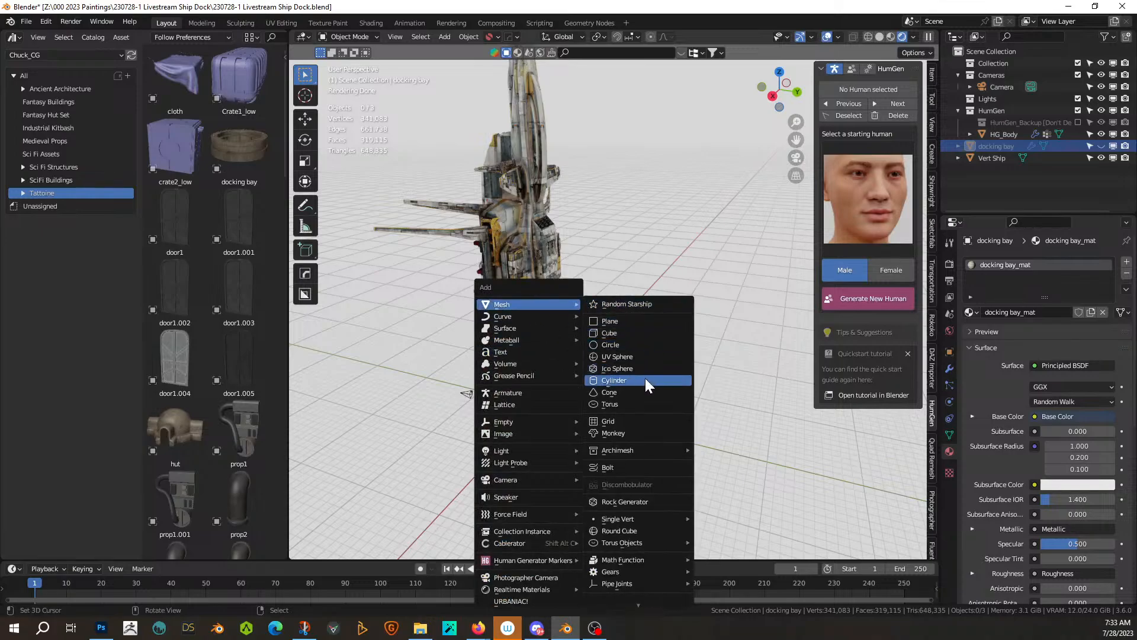
click(634, 404)
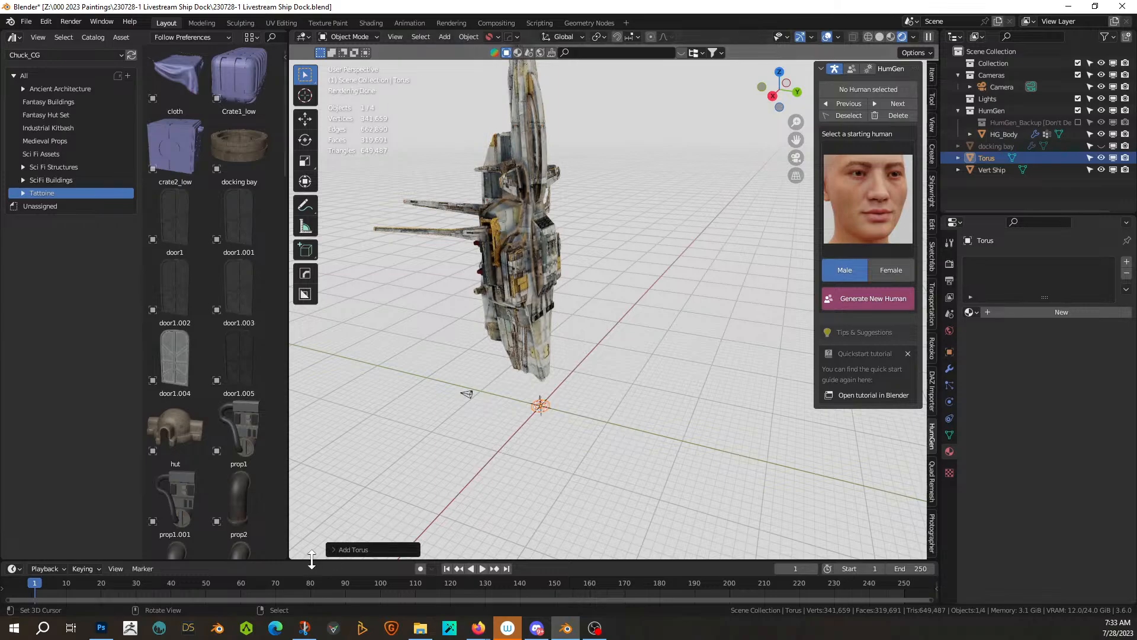
click(333, 549)
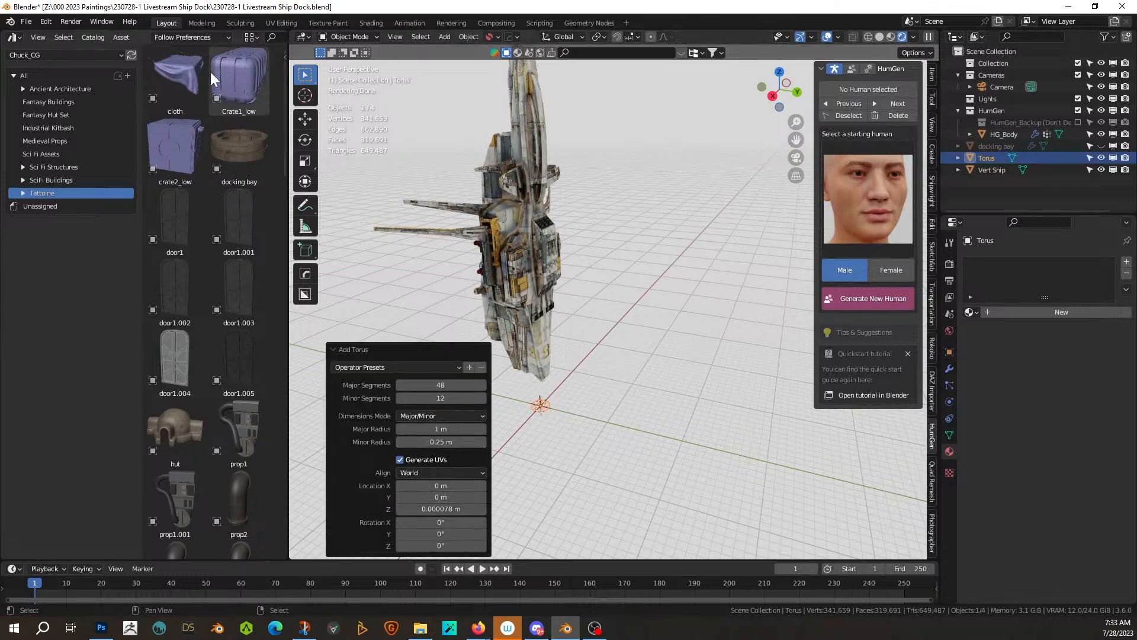
- Close the asset browser area to give the 3D view its full width
right_click(138, 38)
click(102, 120)
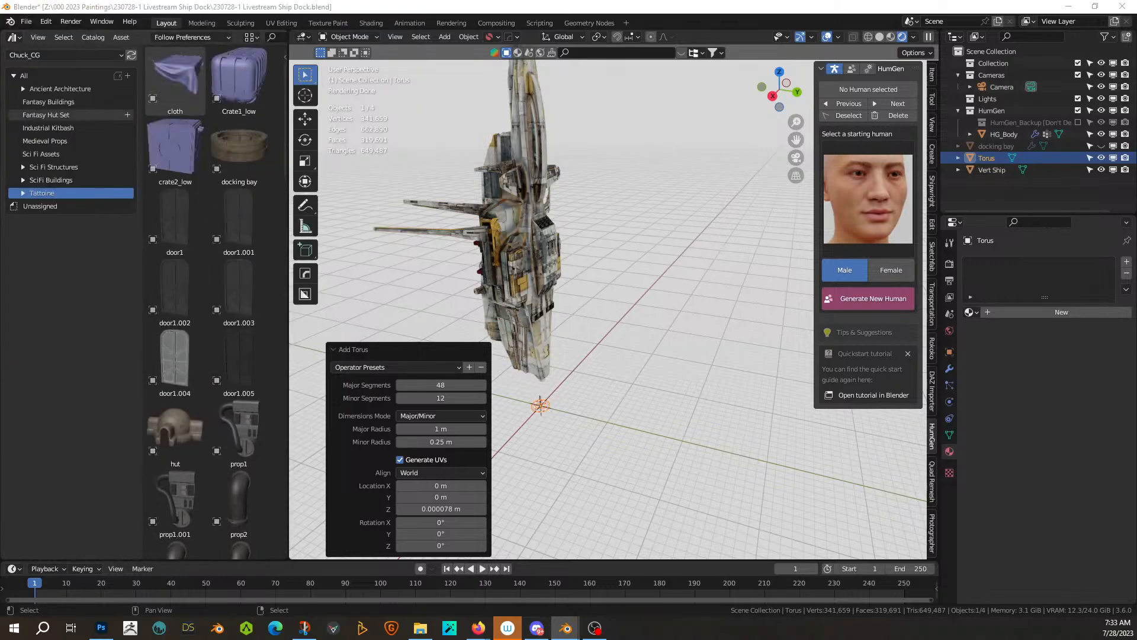
right_click(139, 34)
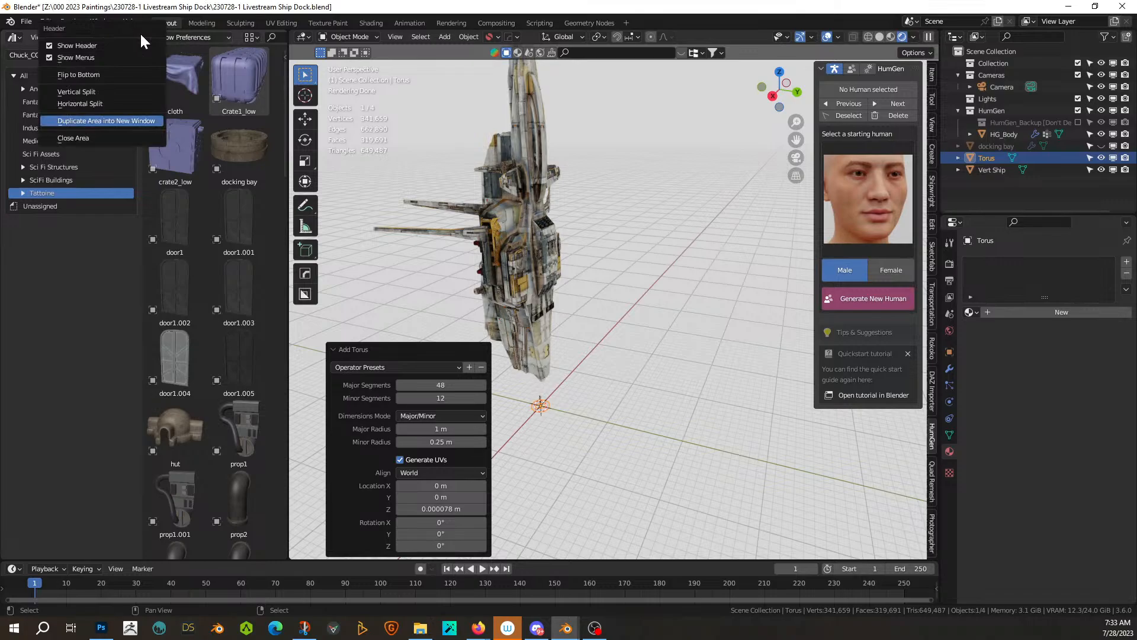
click(103, 138)
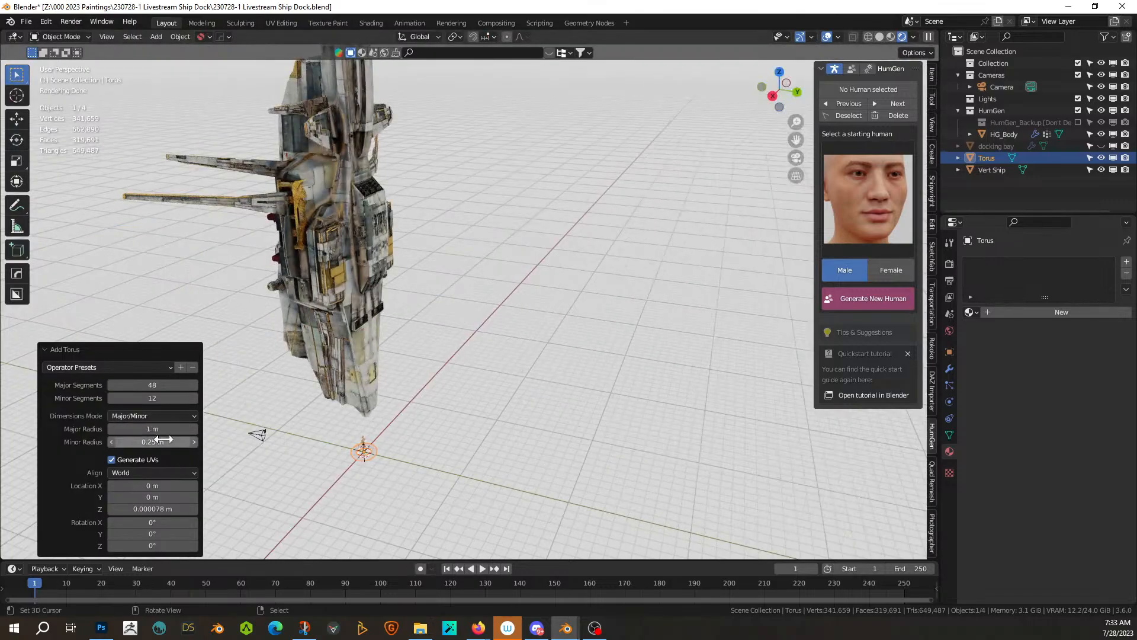
- Enlarge the torus's major radius to 21 m in top view so the ring encircles the whole ship
drag(143, 429, 207, 428)
key(KP_7)
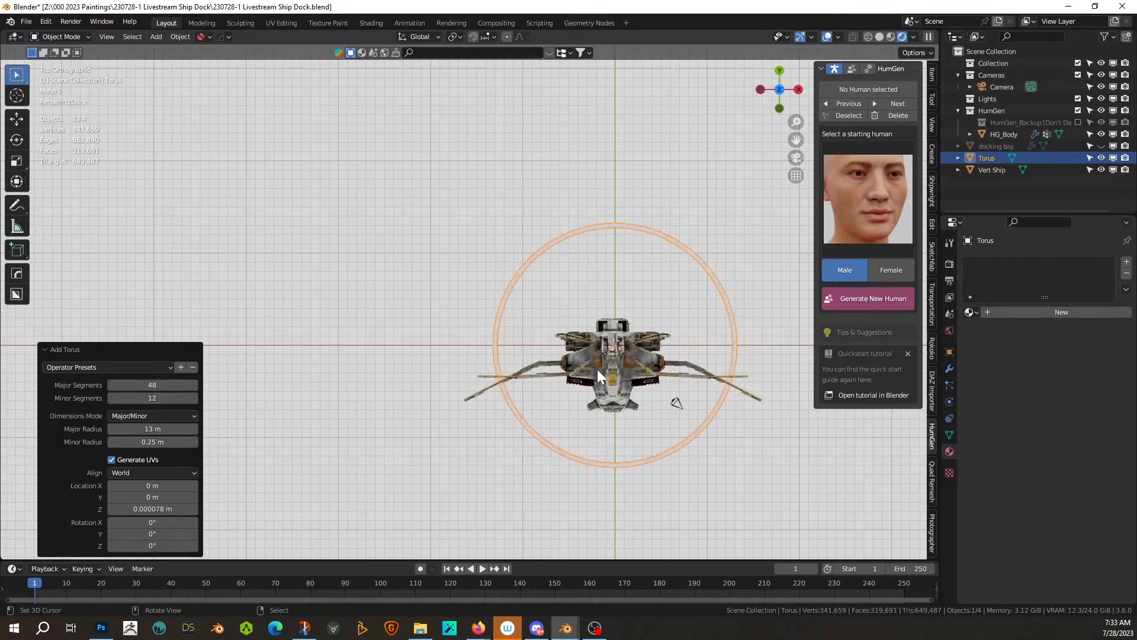
drag(153, 428, 224, 429)
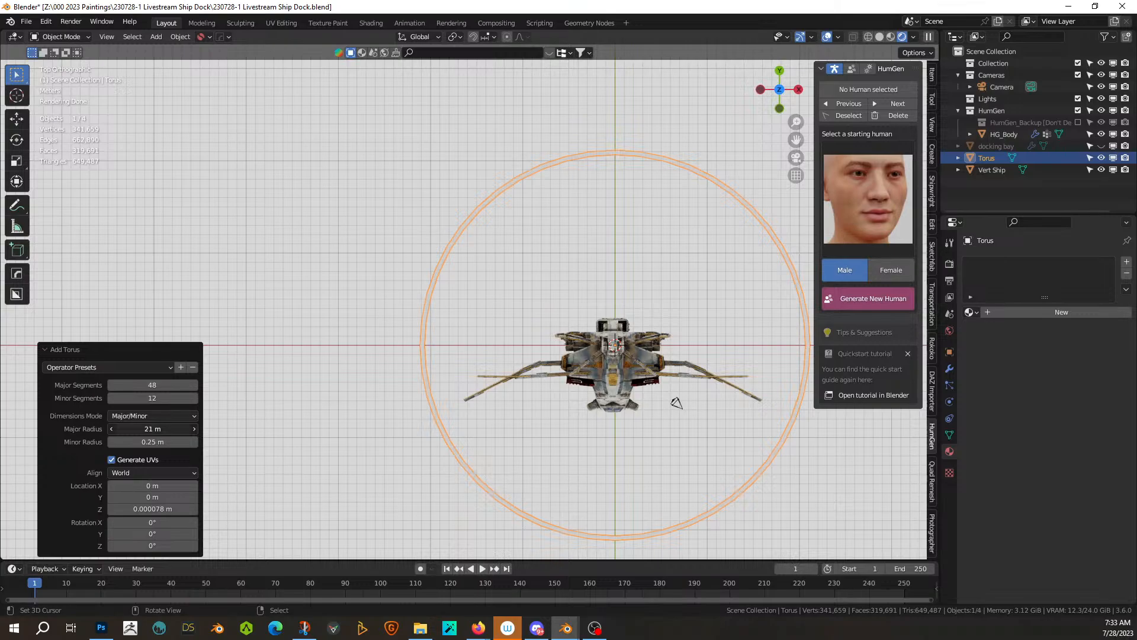
- Set the torus's major radius to 25 m so the ring sits wider around the ship
drag(224, 428, 242, 428)
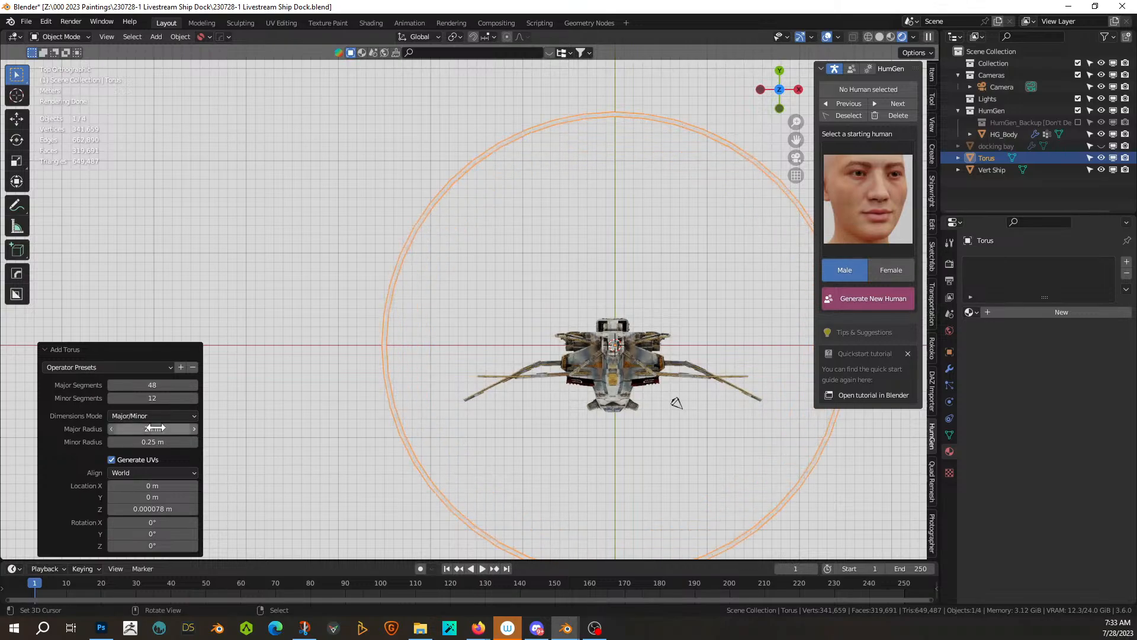
click(151, 428)
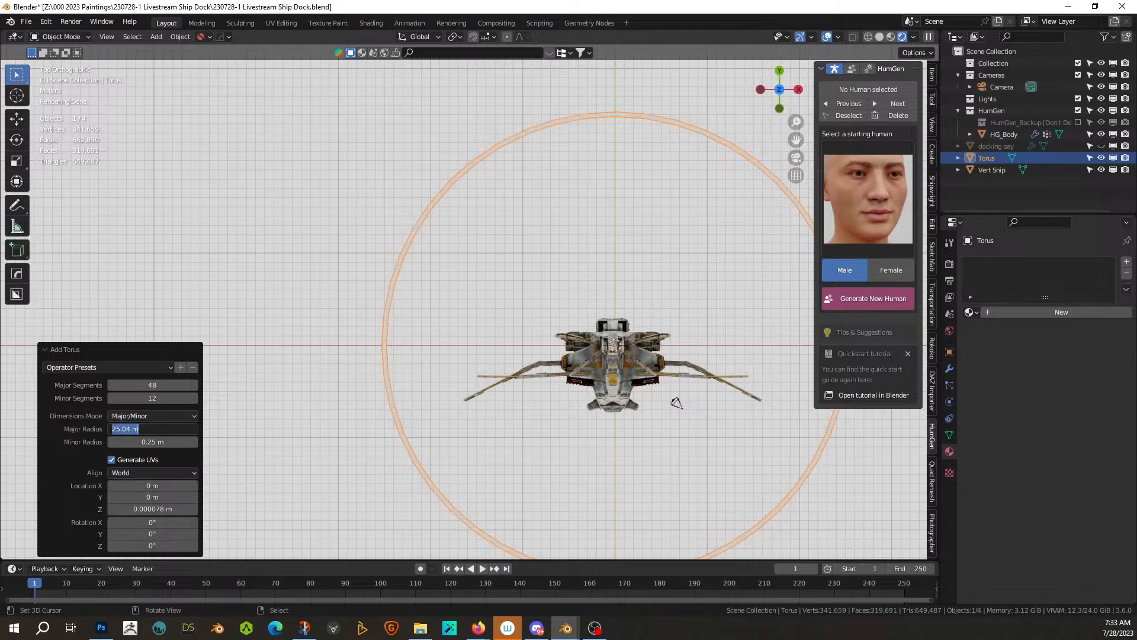
text(25)
key(Return)
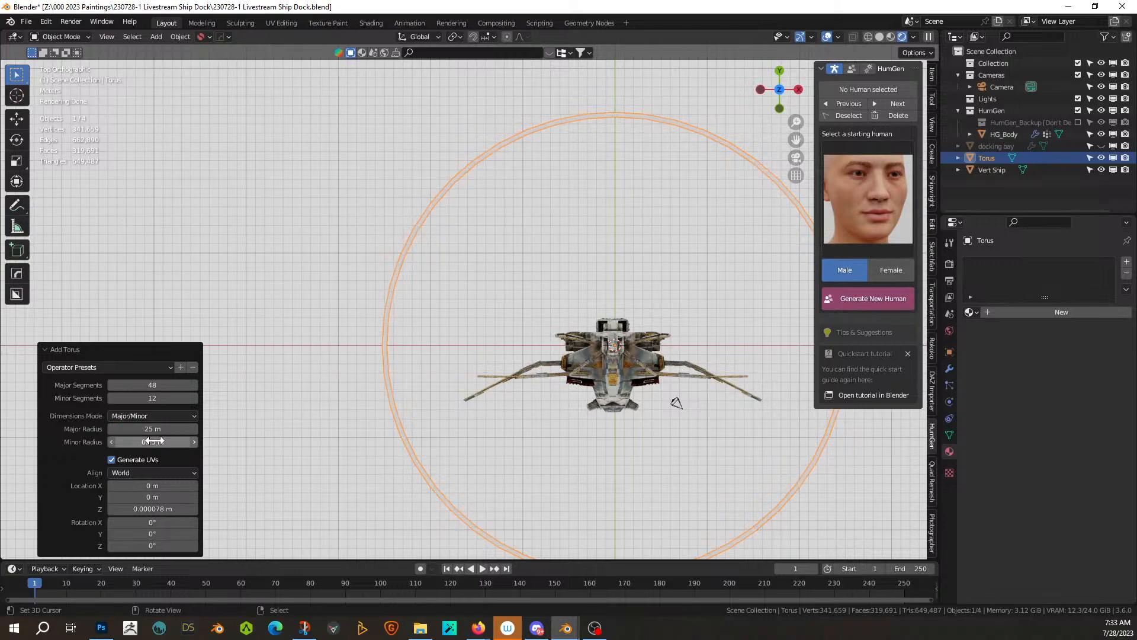
- Thicken the ring by setting the torus's minor radius to 1.5 m
drag(153, 442, 152, 442)
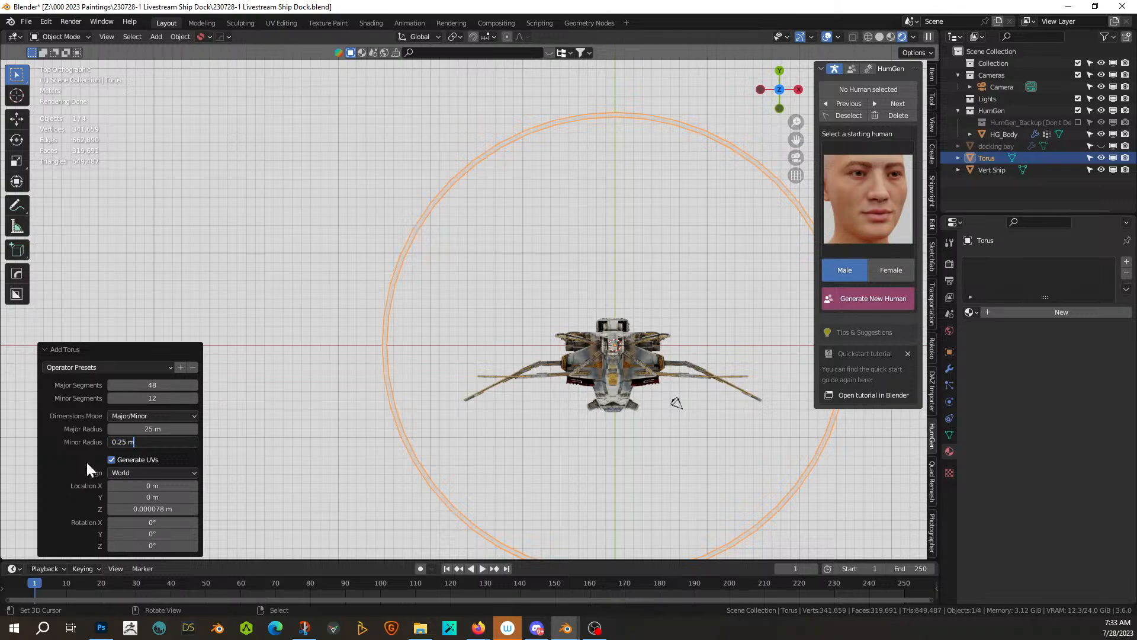
key(ctrl+a)
text(1)
key(Return)
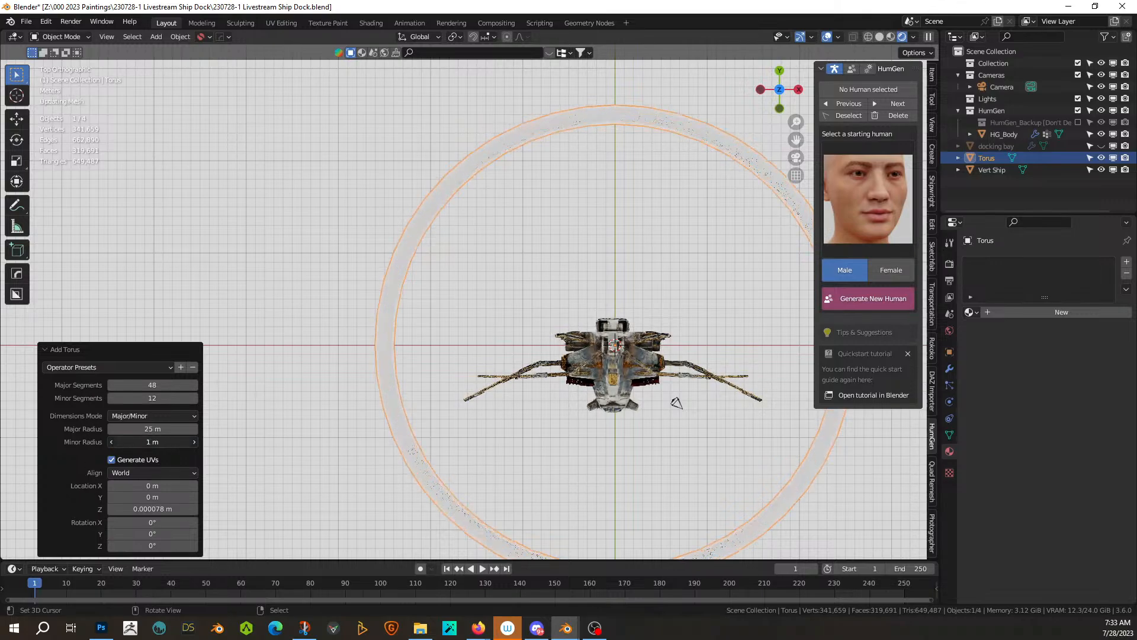
drag(152, 442, 156, 442)
click(152, 442)
text(1.)
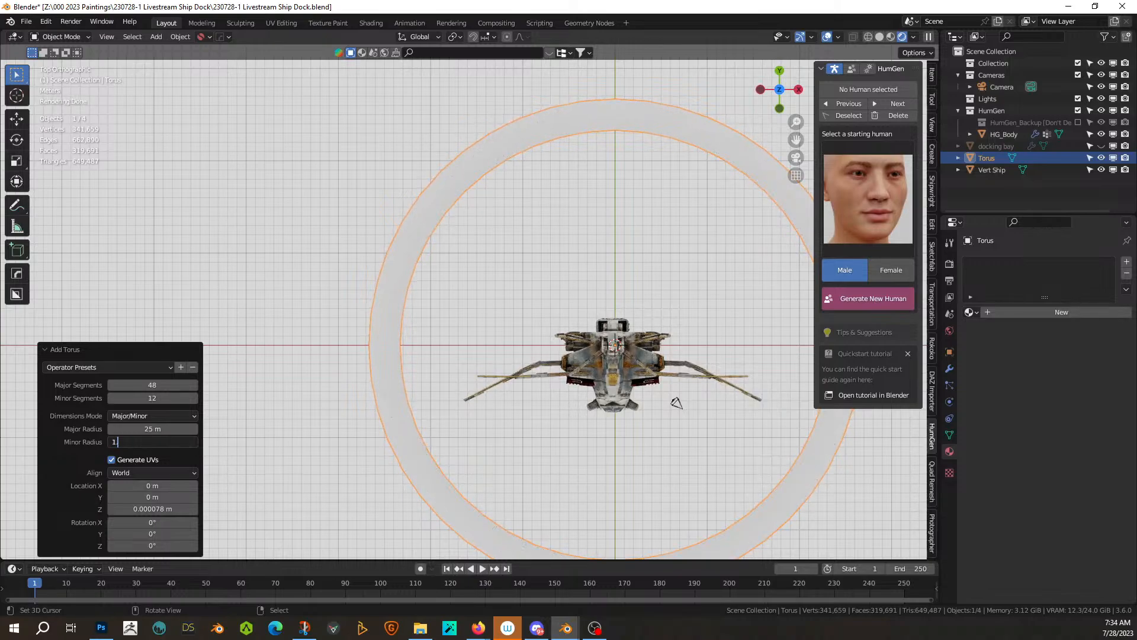
text(5)
key(Return)
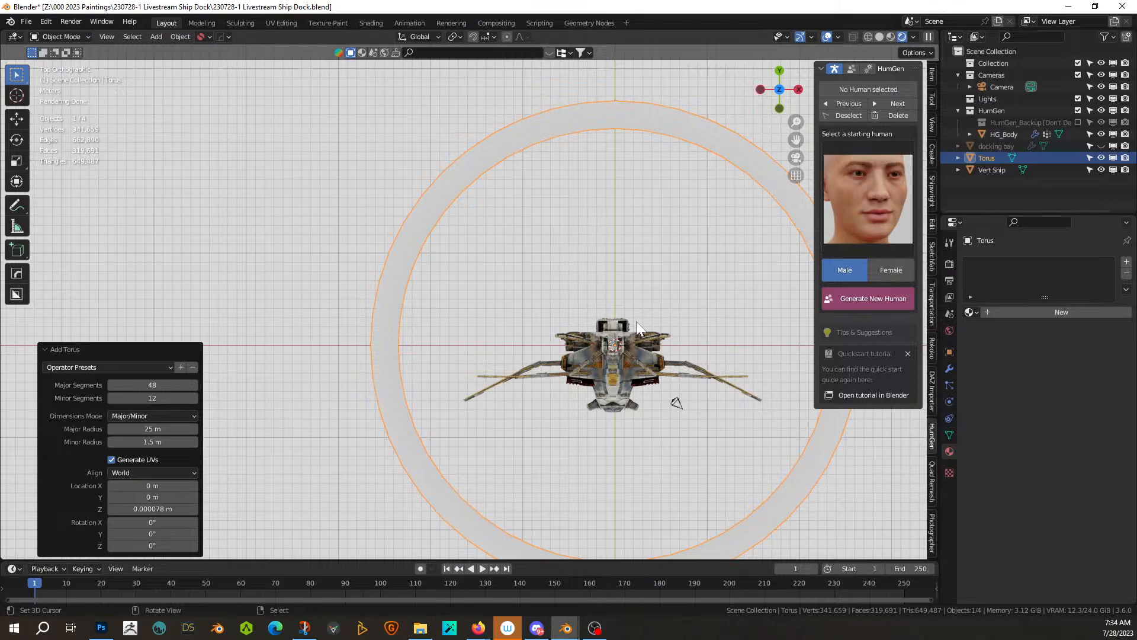
- Reduce the torus's minor segments to 8 and display the viewport in solid shading
middle_drag(551, 412, 521, 249)
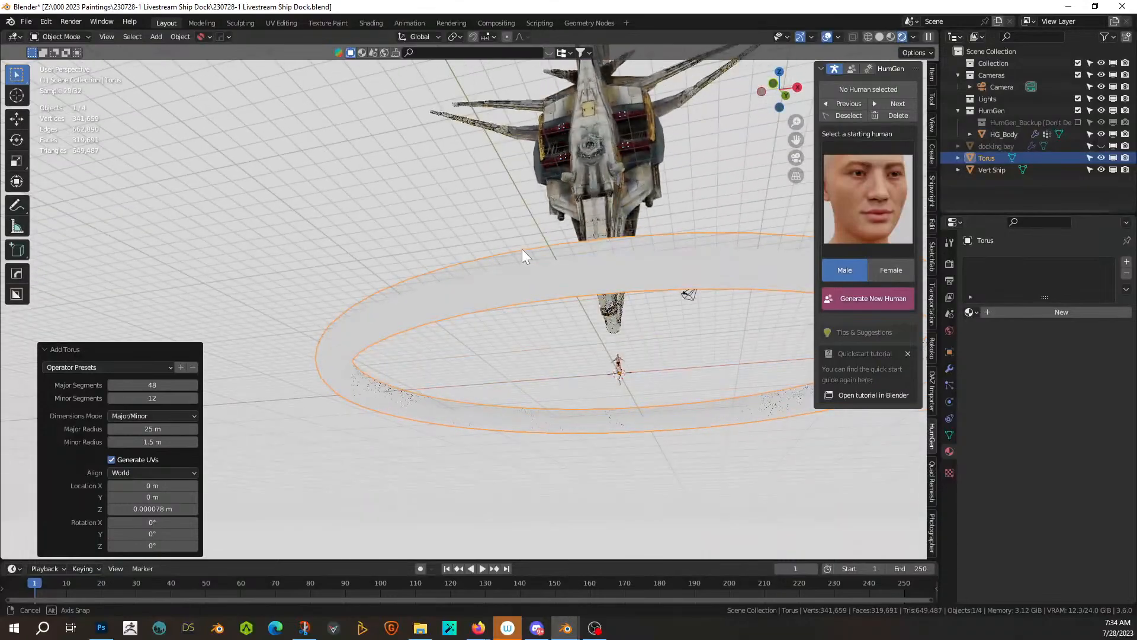
click(159, 399)
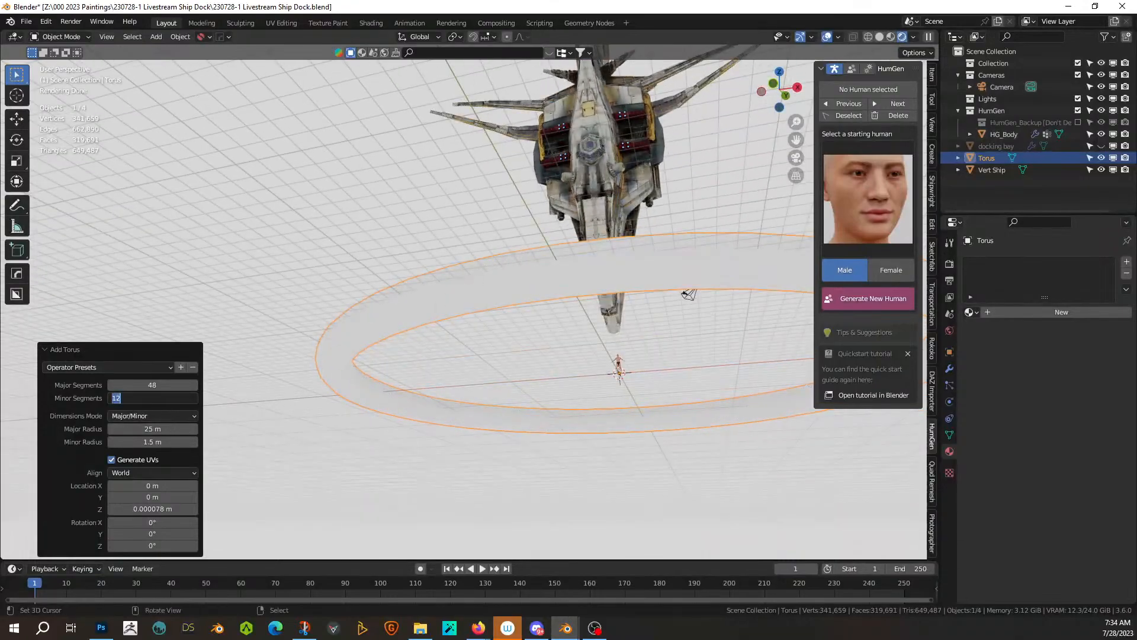
text(8)
key(Return)
middle_drag(303, 324, 302, 356)
click(879, 37)
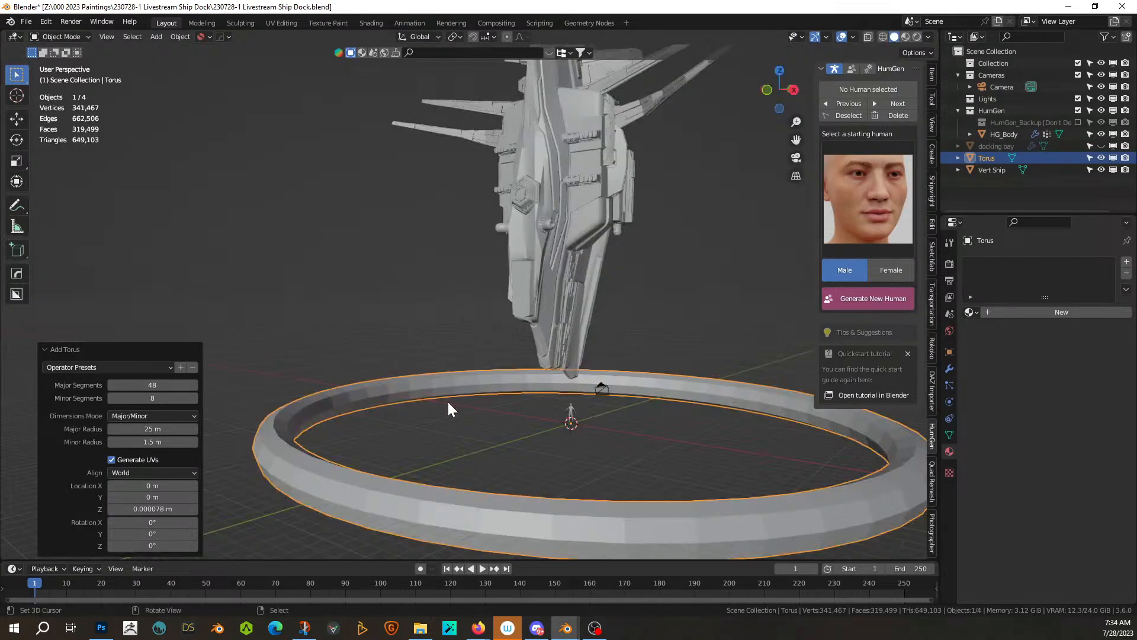
- Set the torus's minor segments to 6 for a hexagonal ring profile
scroll(427, 409, up, 3)
scroll(468, 381, up, 3)
middle_drag(468, 382, 457, 379)
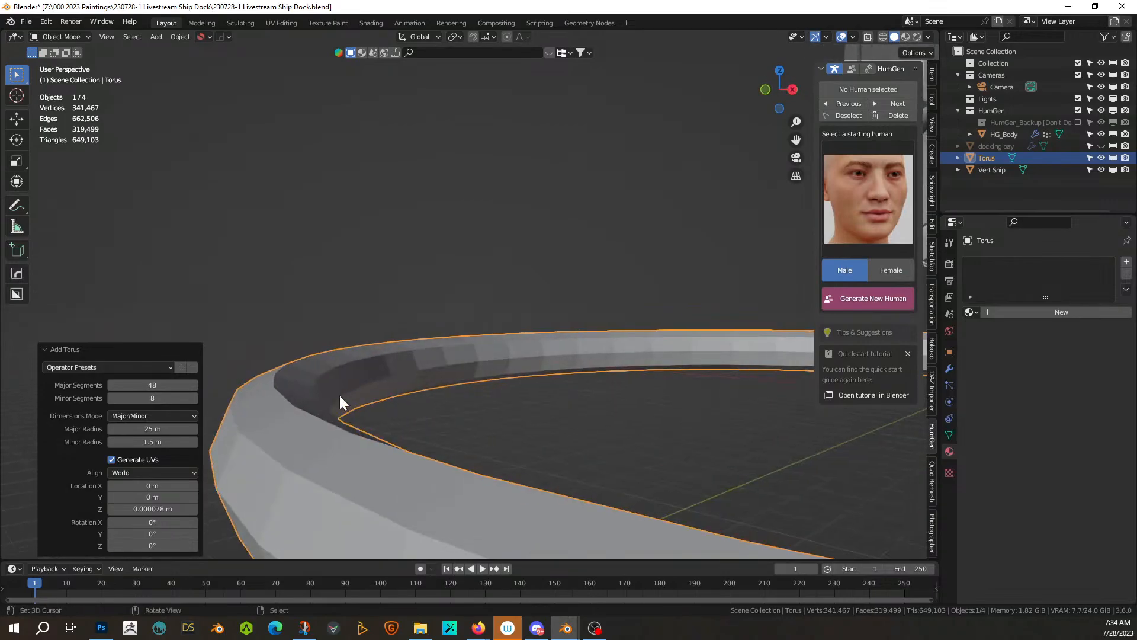
click(116, 398)
text(6)
key(Return)
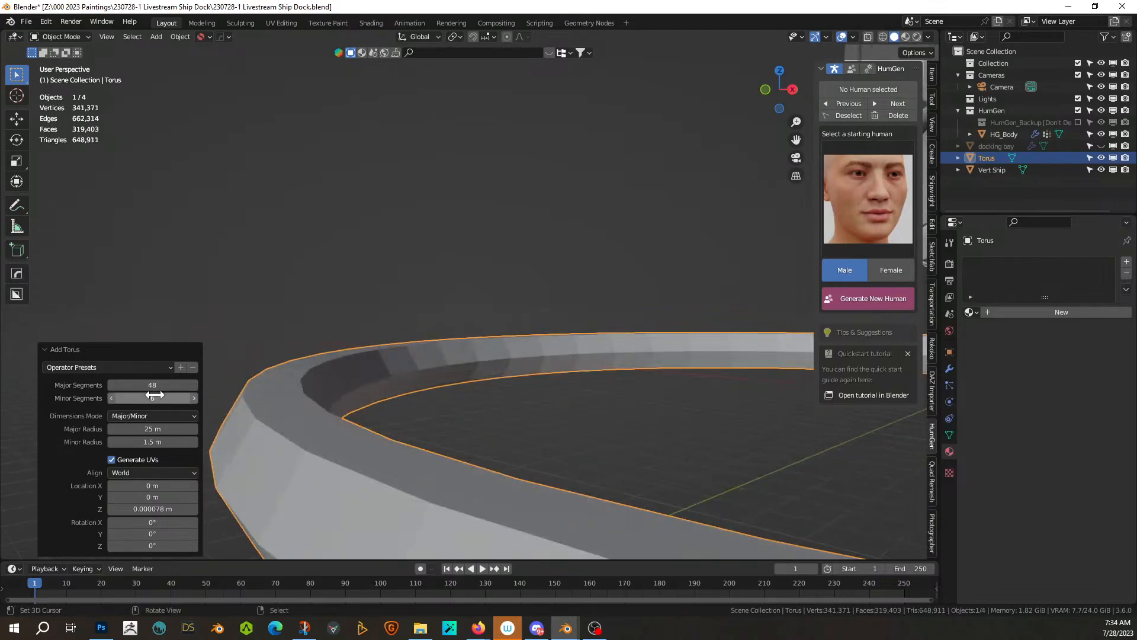
- Set the ship's origin to the 3D cursor, and move its geometry to that origin so it is centred in the ring
middle_drag(301, 465, 454, 524)
scroll(402, 438, down, 5)
key(KP_7)
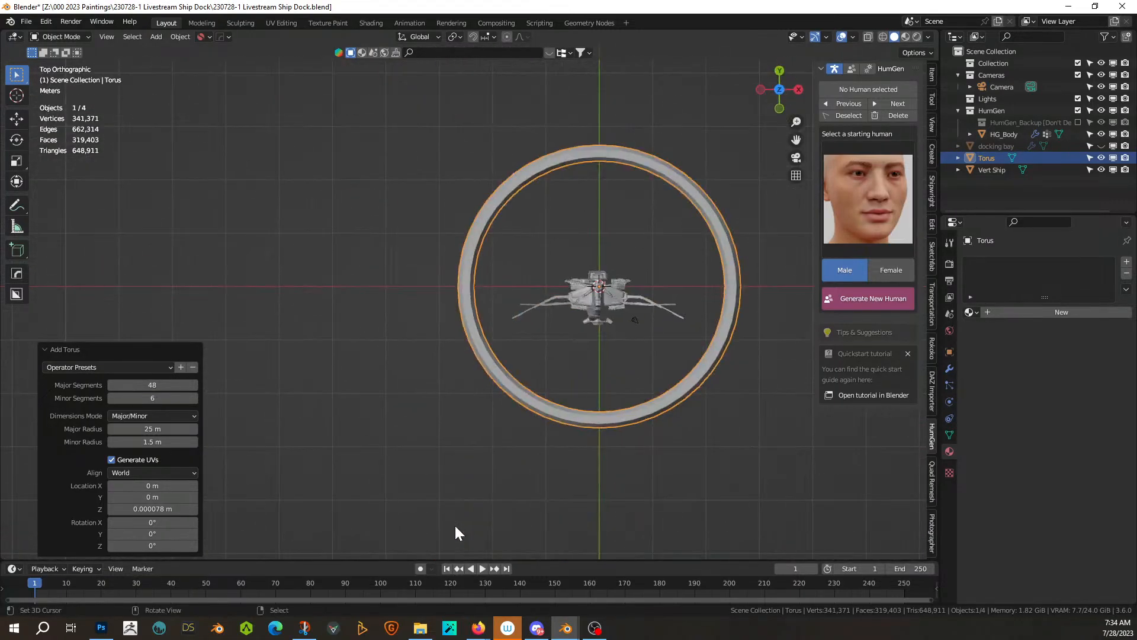
click(602, 300)
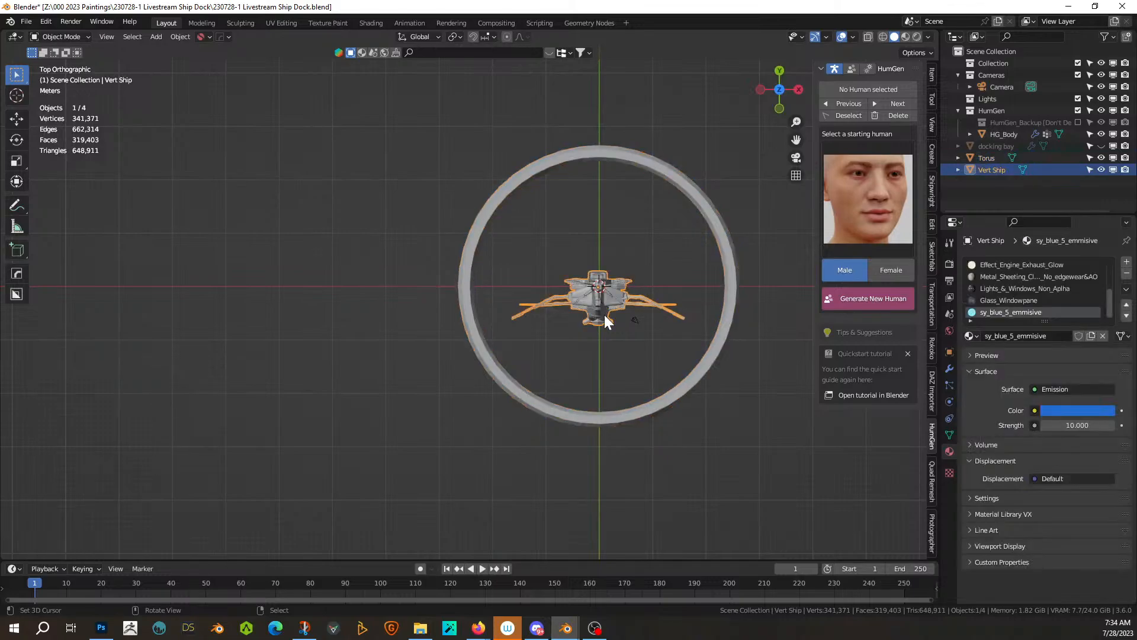
click(180, 36)
mouse_move(208, 63)
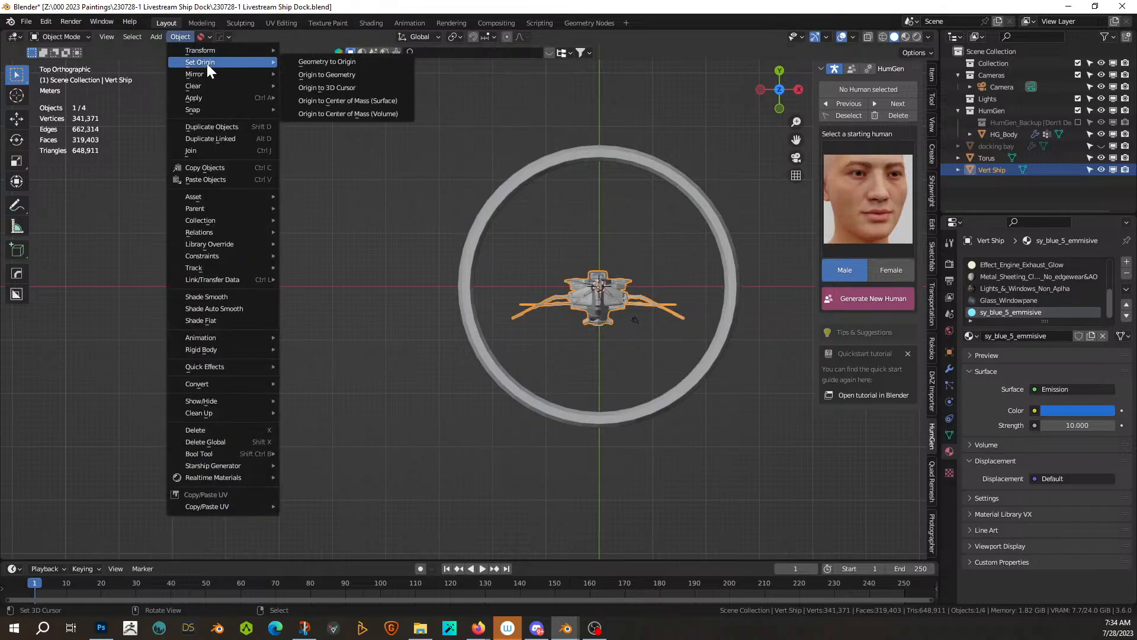
click(371, 91)
click(185, 36)
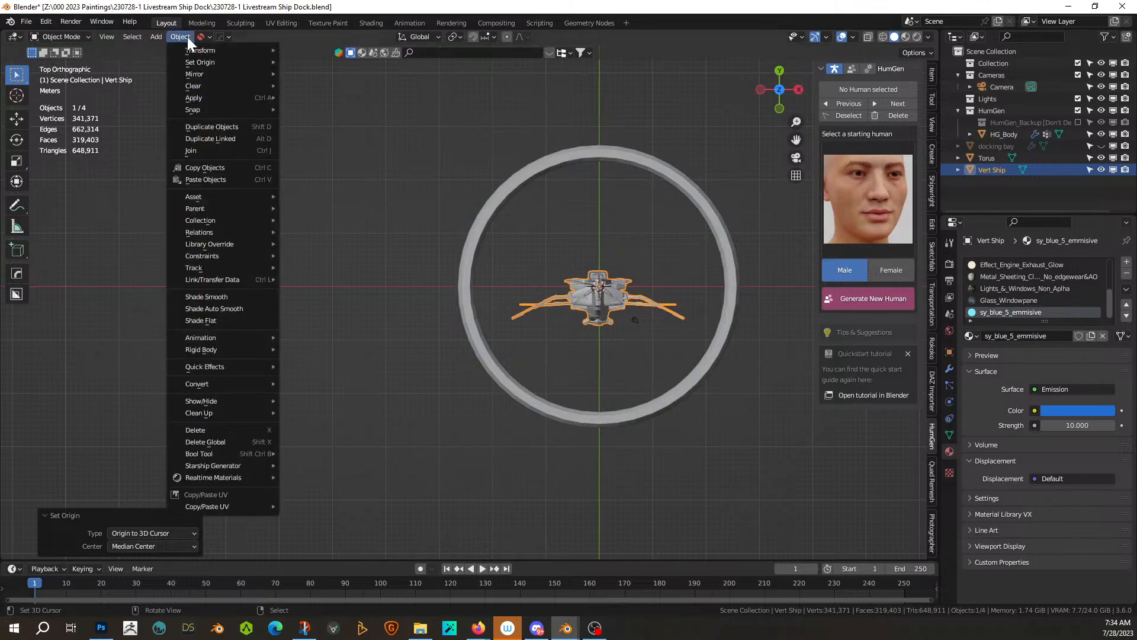
mouse_move(207, 62)
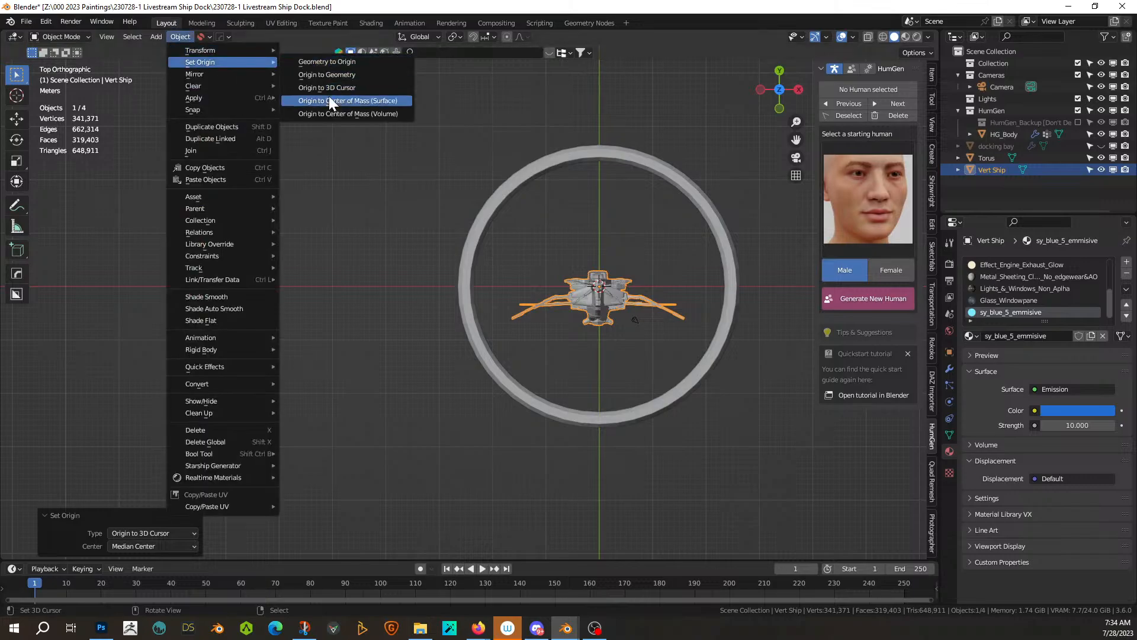
click(335, 63)
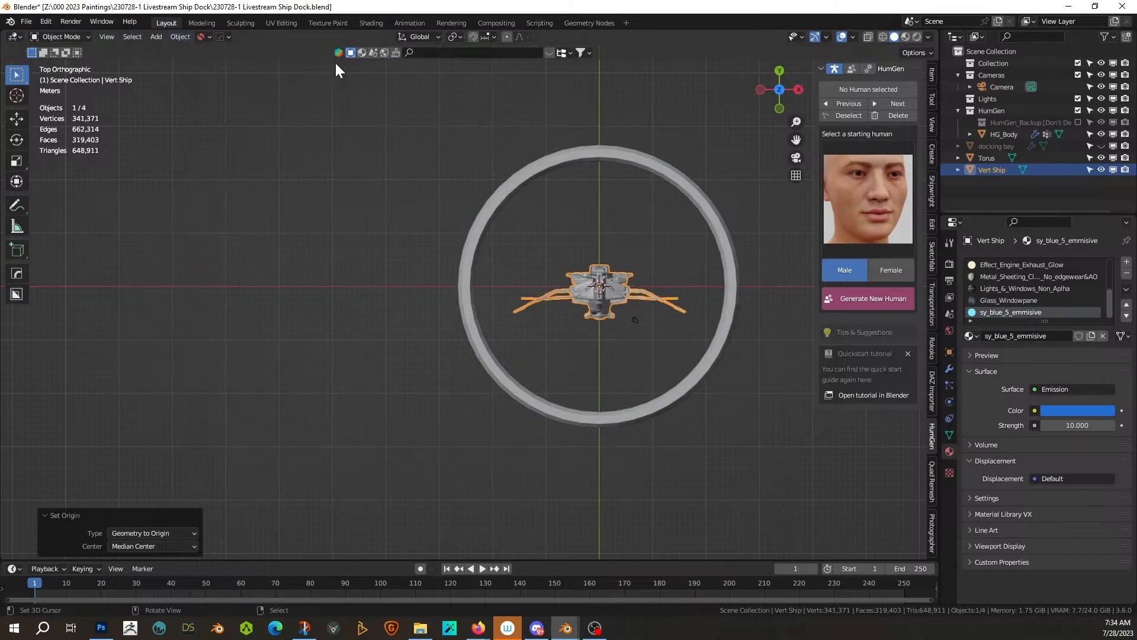
- Raise the ship about 23 m along the Z axis so it hovers above the ring
middle_drag(637, 366, 632, 335)
scroll(635, 360, up, 2)
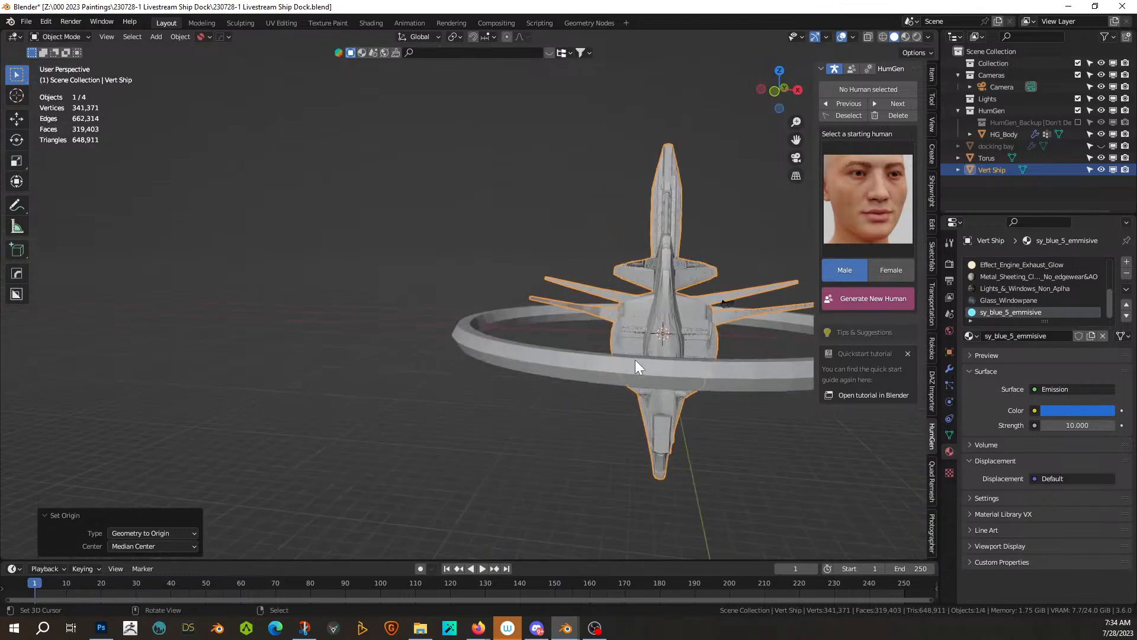
key(g)
key(z)
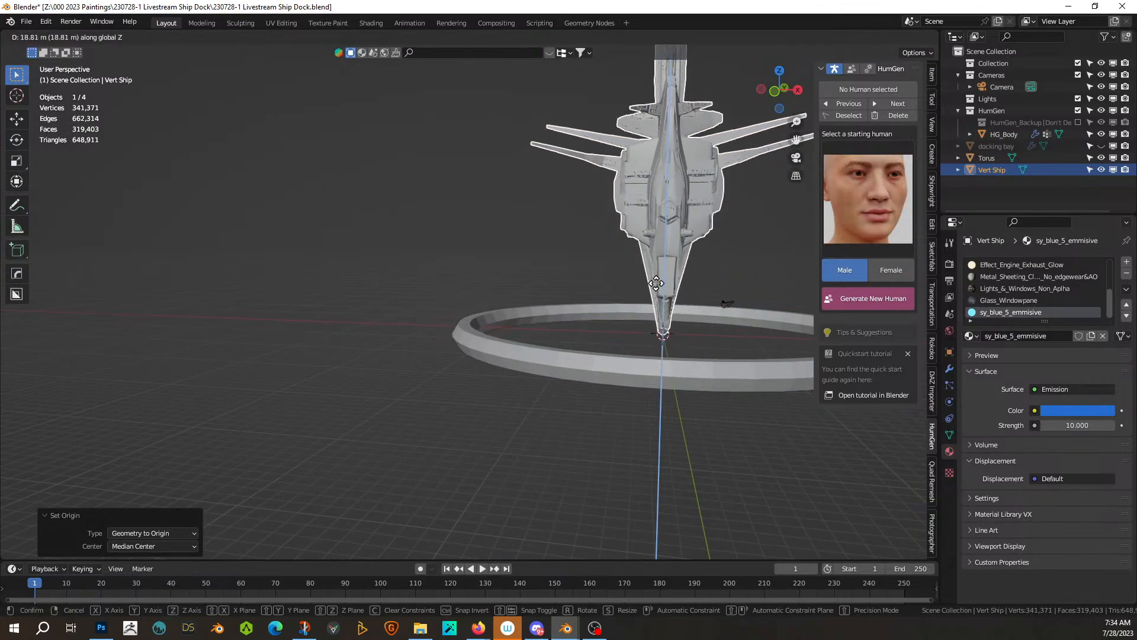
click(669, 262)
- Open the torus mesh for face editing and select the full face loop around its underside
middle_drag(691, 264, 791, 261)
middle_drag(610, 348, 483, 356)
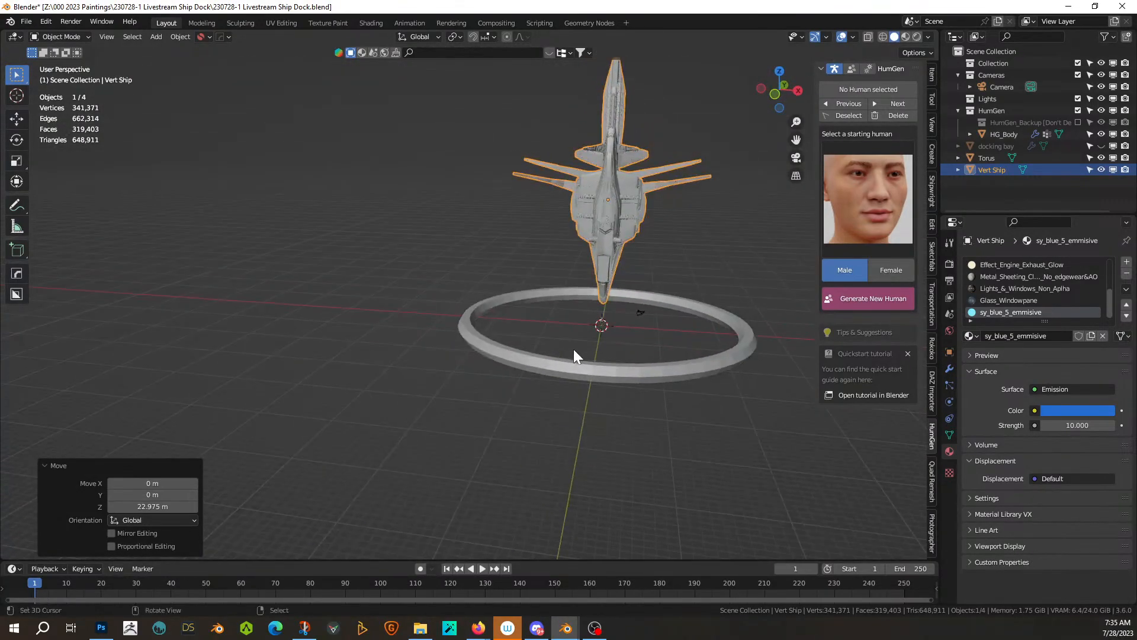
middle_drag(573, 350, 523, 352)
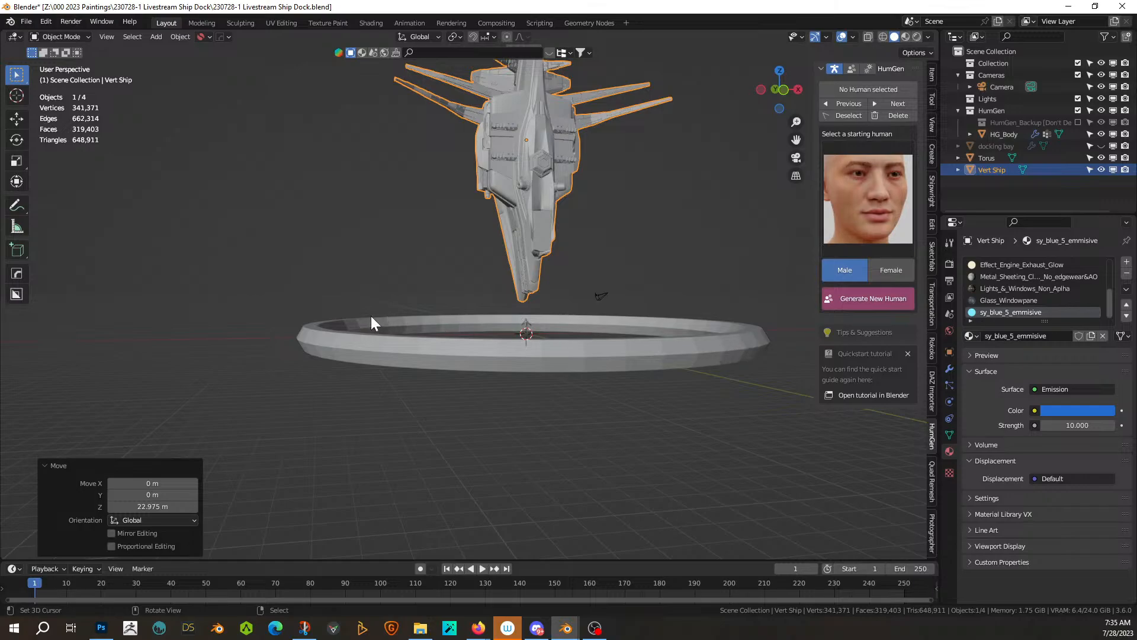
scroll(534, 350, down, 2)
middle_drag(535, 350, 606, 392)
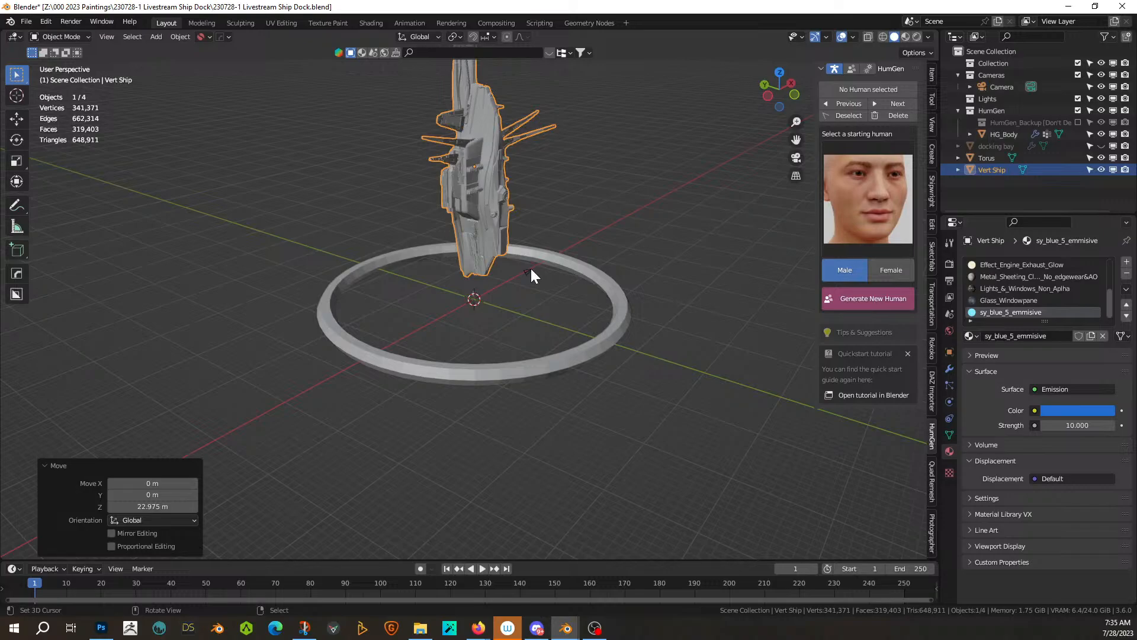
middle_drag(528, 403, 536, 285)
click(464, 224)
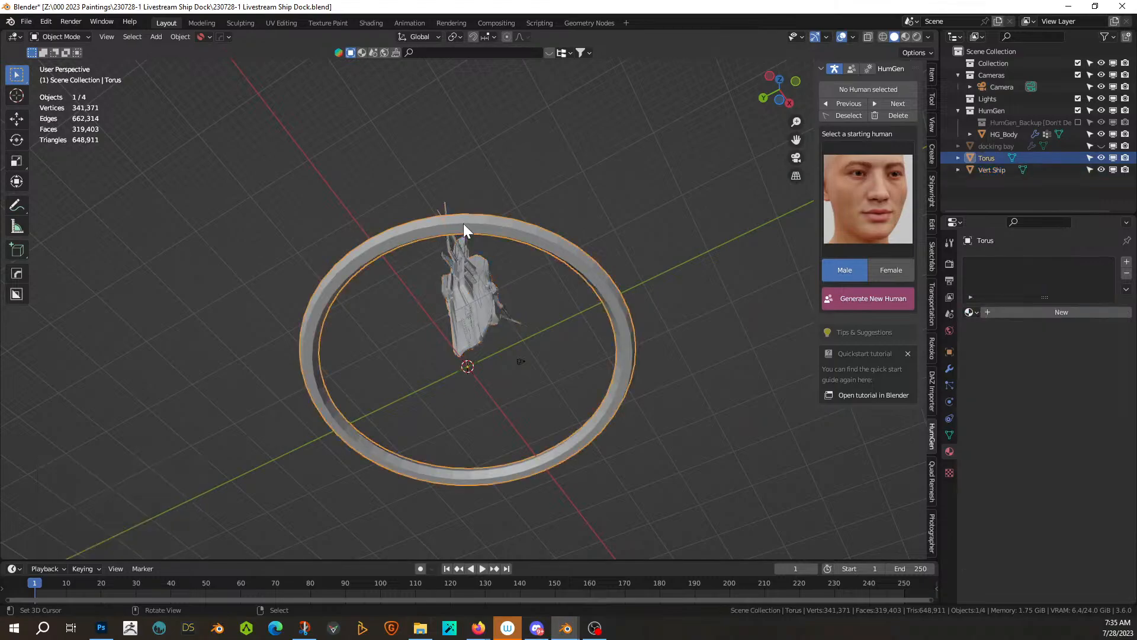
key(Tab)
scroll(330, 247, up, 3)
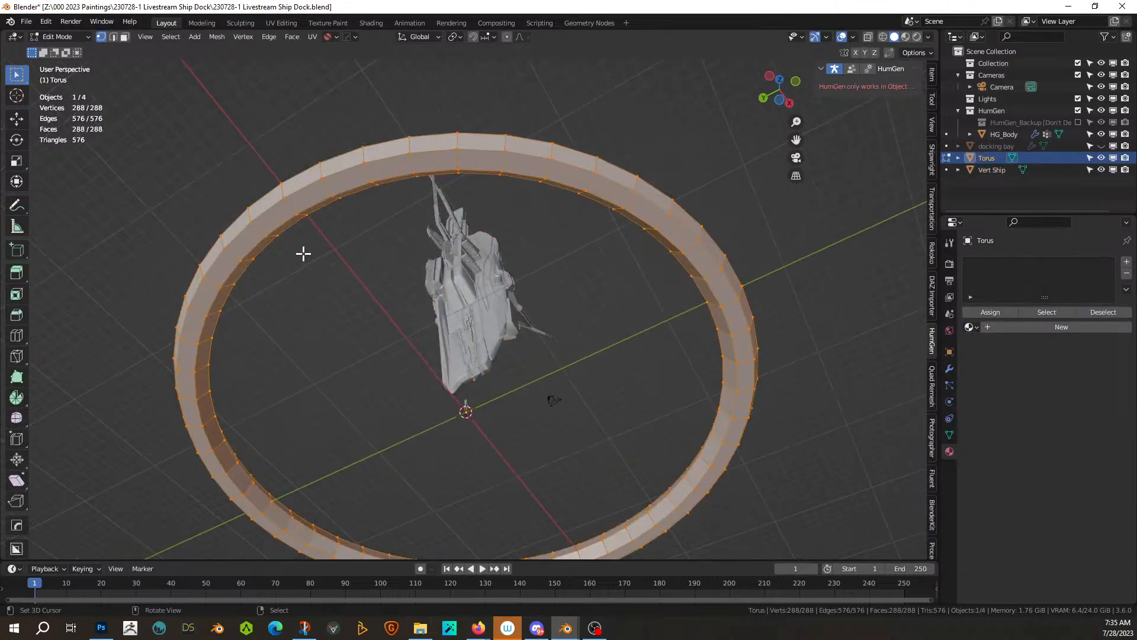
key(3)
alt+click(267, 218)
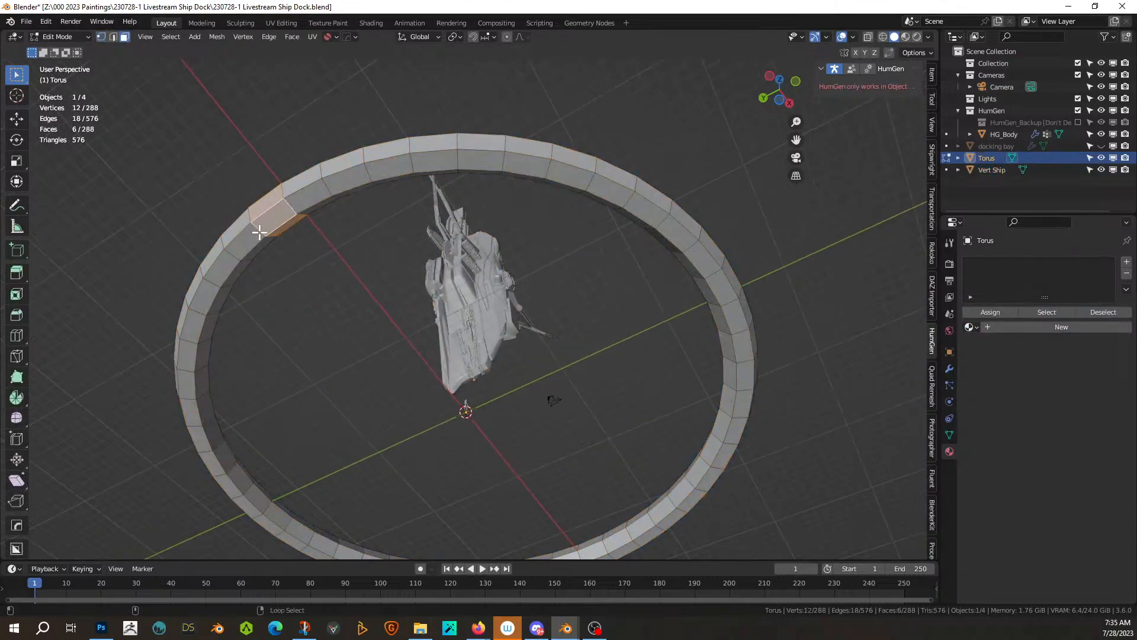
alt+click(257, 226)
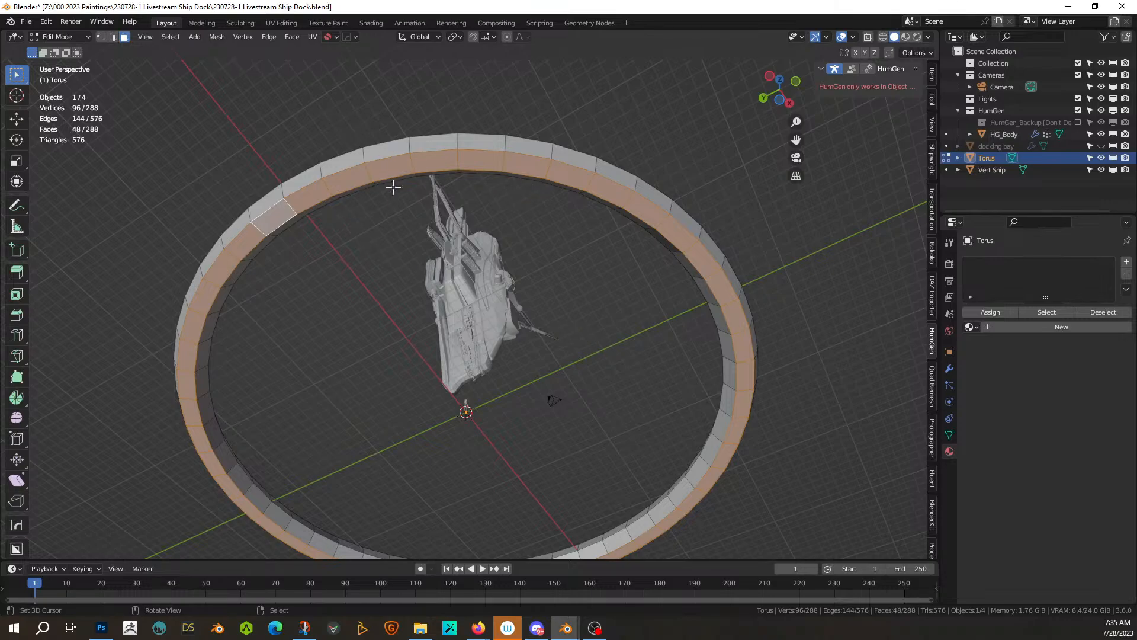
- Select instead four pairs of adjacent underside faces, one pair at each point where the X and Y axes cross the ring
click(320, 189)
shift+click(290, 211)
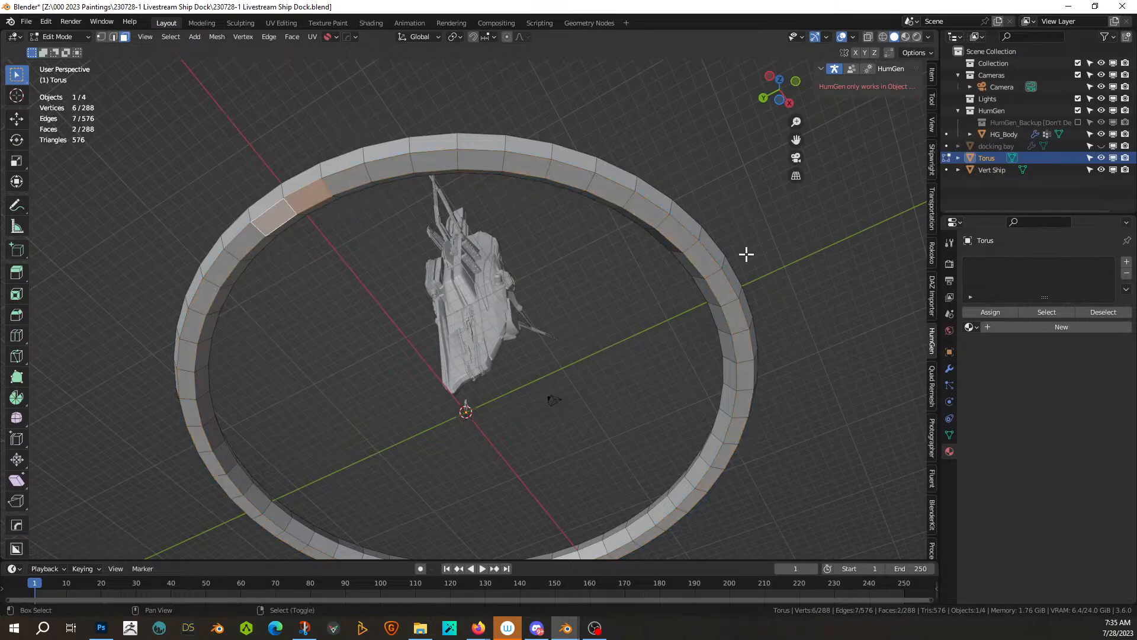
shift+click(734, 294)
shift+click(739, 308)
shift+middle_drag(755, 379, 758, 224)
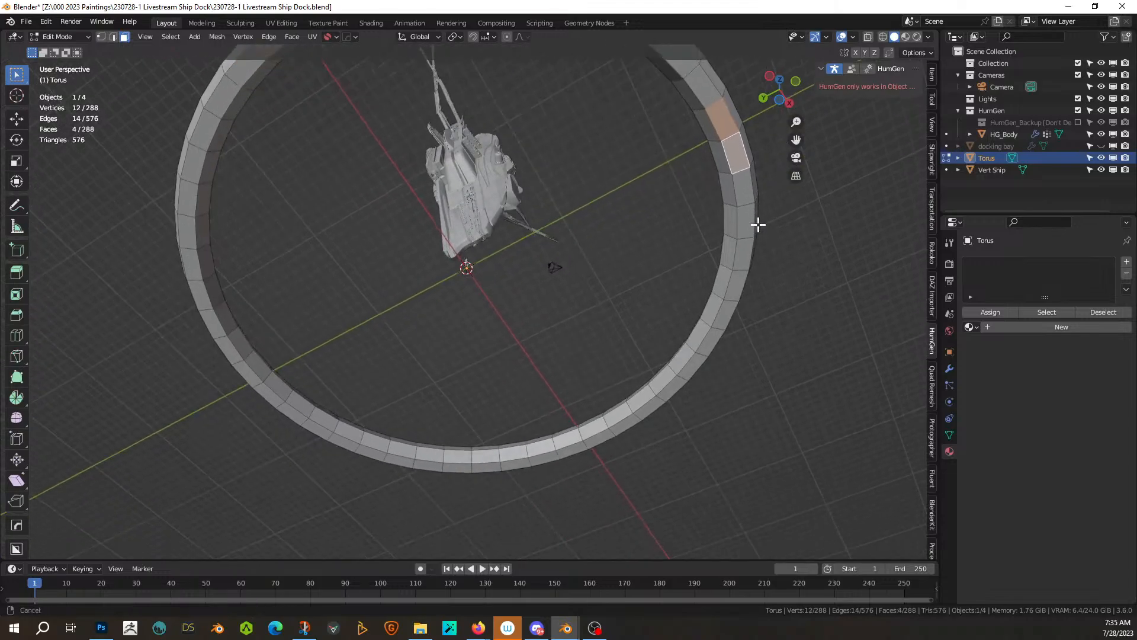
shift+click(600, 438)
shift+click(561, 445)
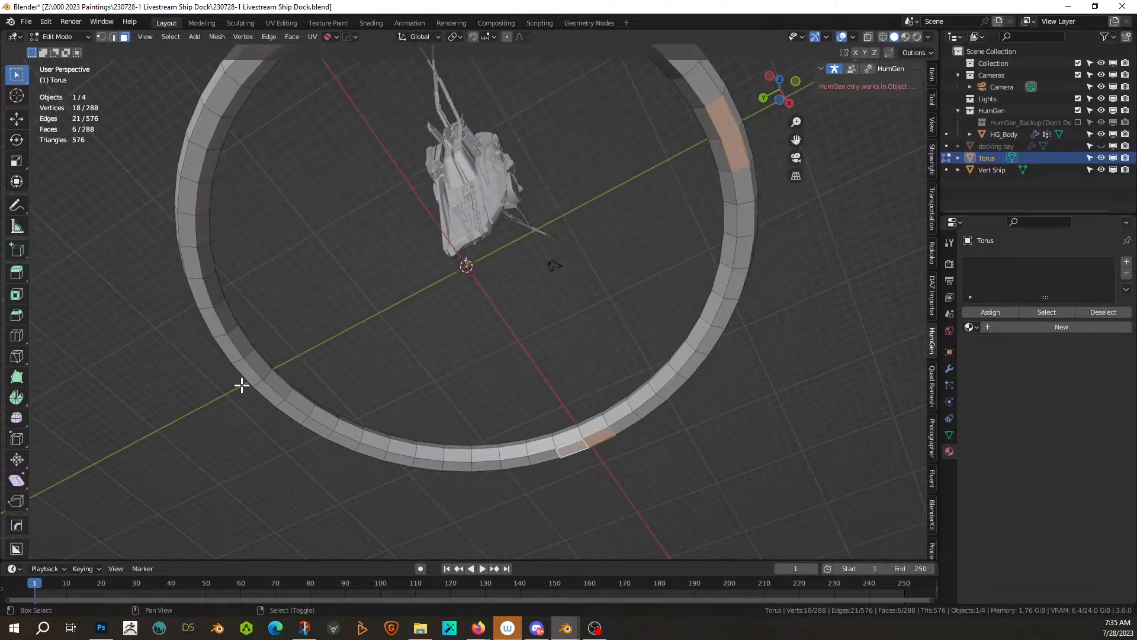
middle_drag(258, 391, 279, 342)
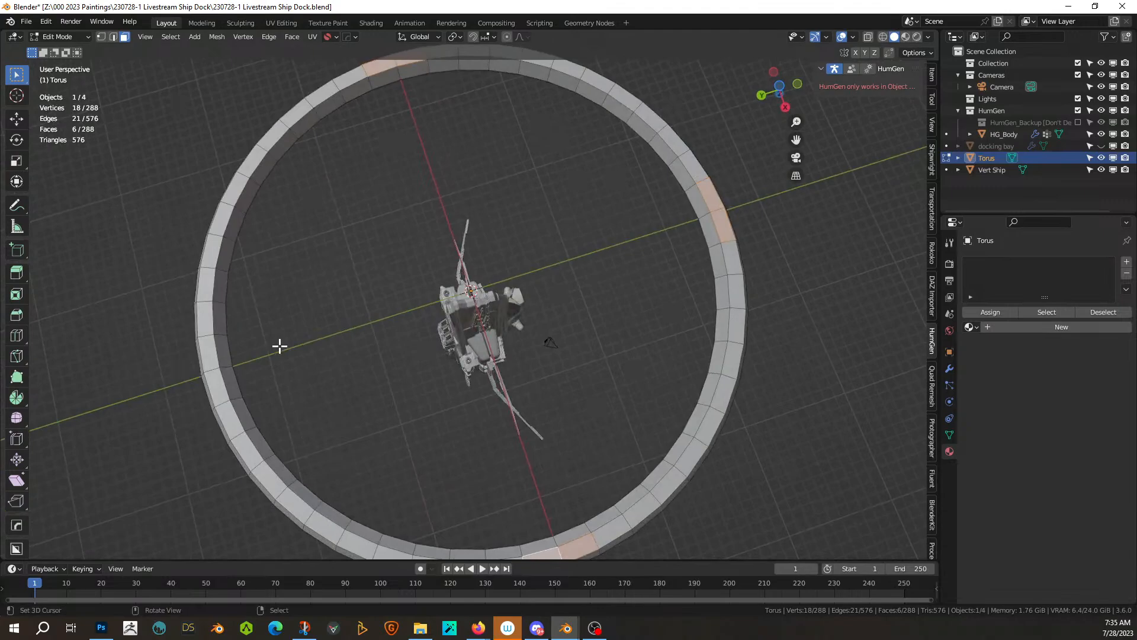
shift+click(213, 384)
shift+click(212, 359)
scroll(268, 355, down, 3)
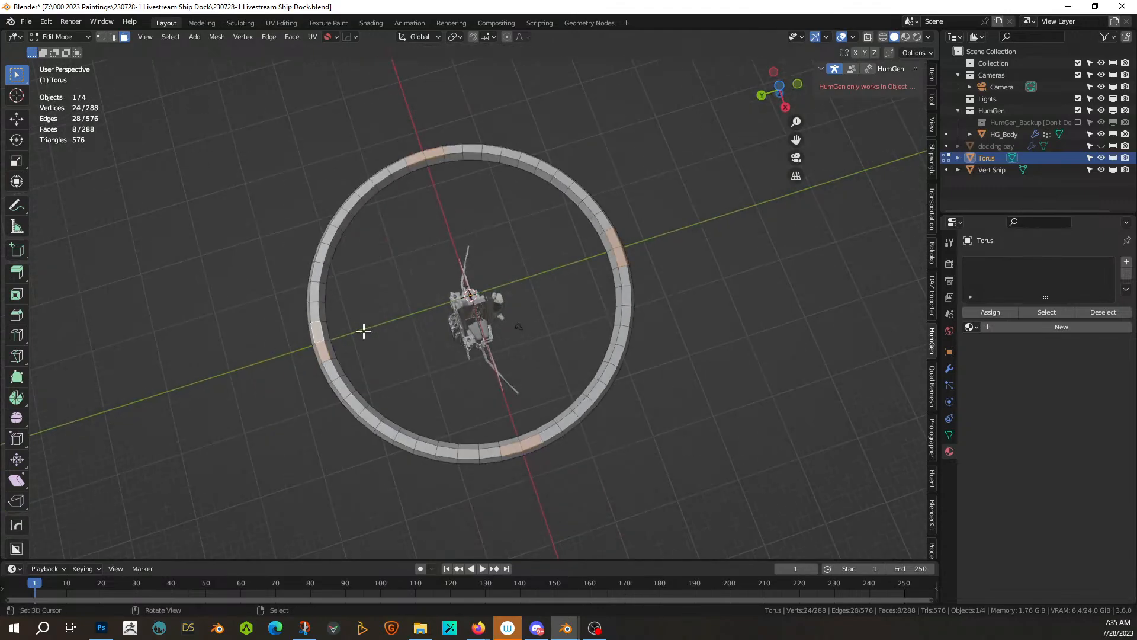
- Extrude the selected underside faces about 24.2 m downward to form four legs, and return to object mode
middle_drag(364, 330, 401, 476)
key(e)
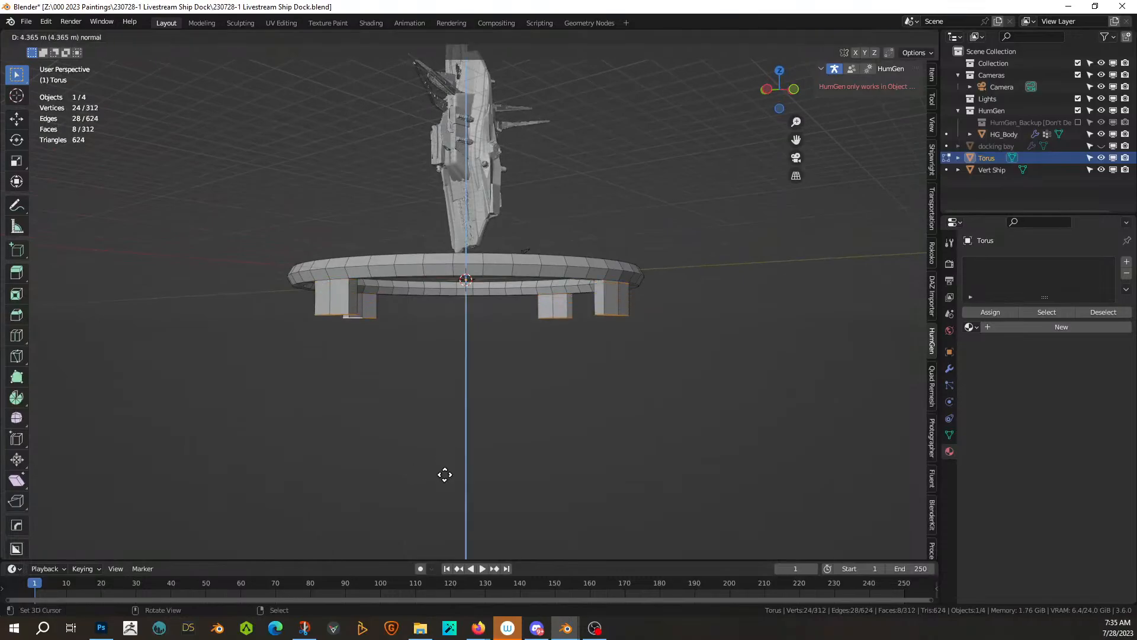
click(462, 87)
middle_drag(559, 340, 538, 366)
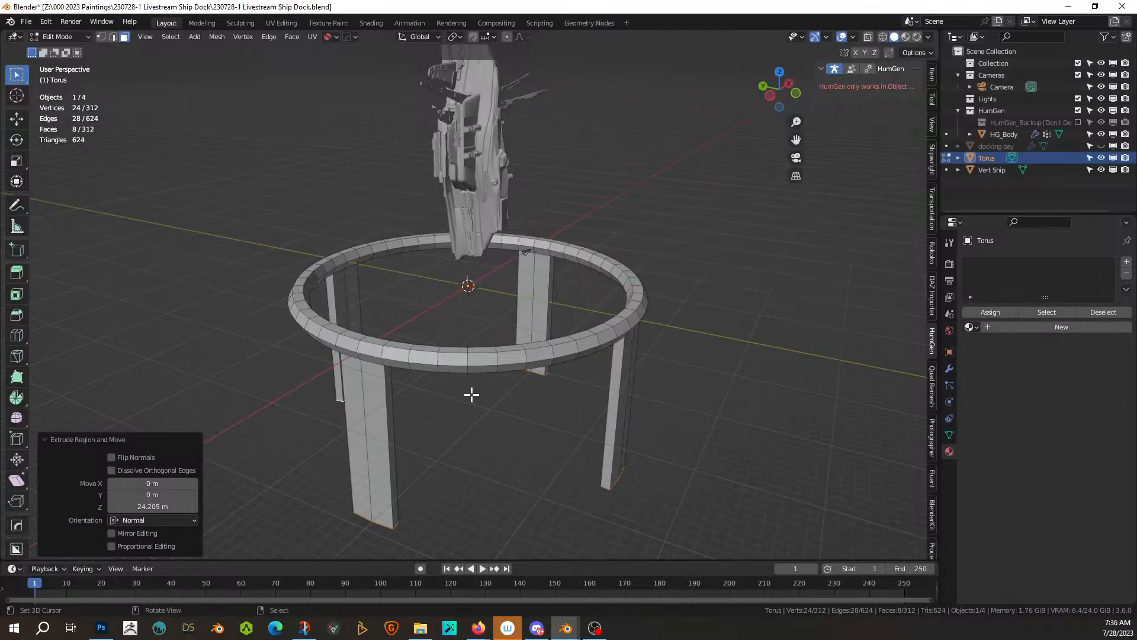
middle_drag(472, 395, 501, 374)
key(Tab)
scroll(473, 342, down, 3)
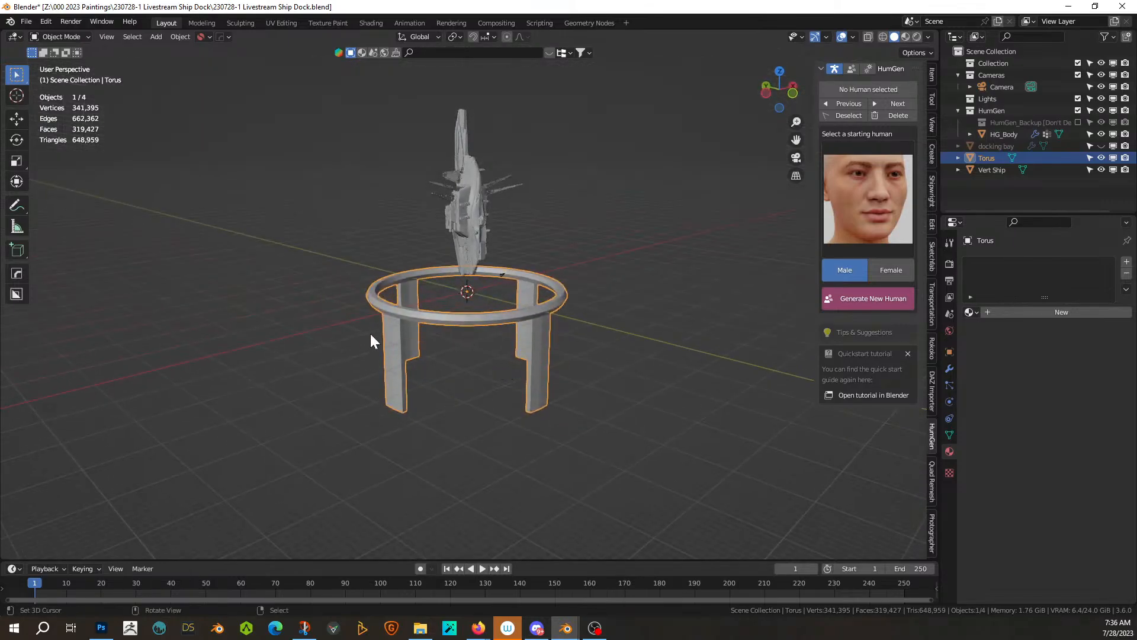
- Add a mesh plane at the world origin and give it an Ocean modifier
middle_drag(461, 300, 489, 297)
middle_drag(460, 347, 474, 340)
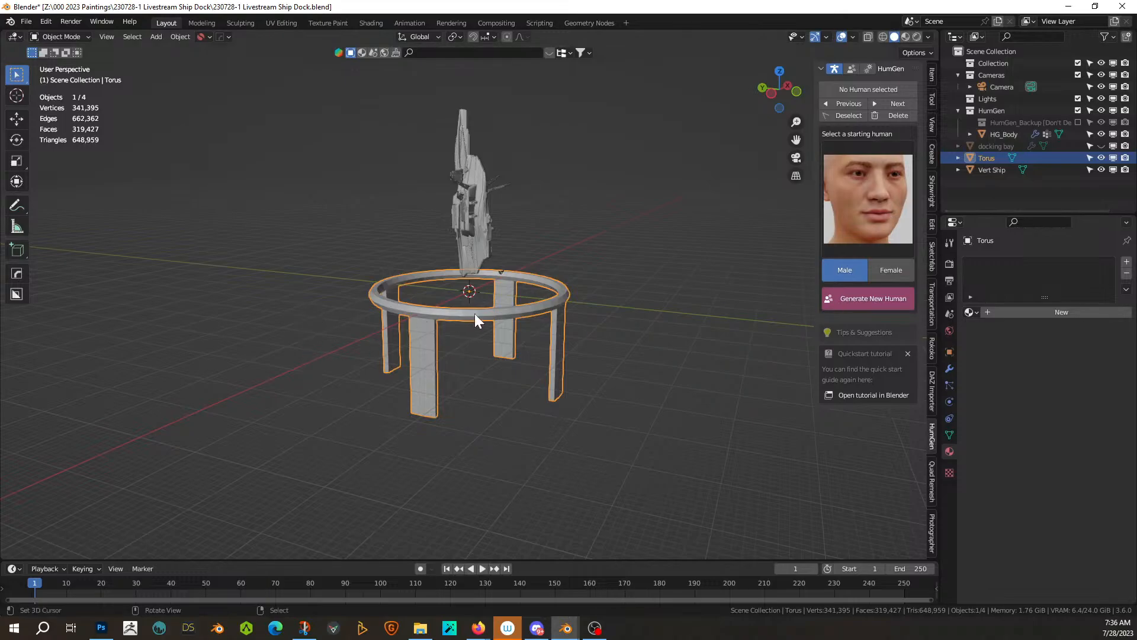
key(shift+a)
mouse_move(480, 301)
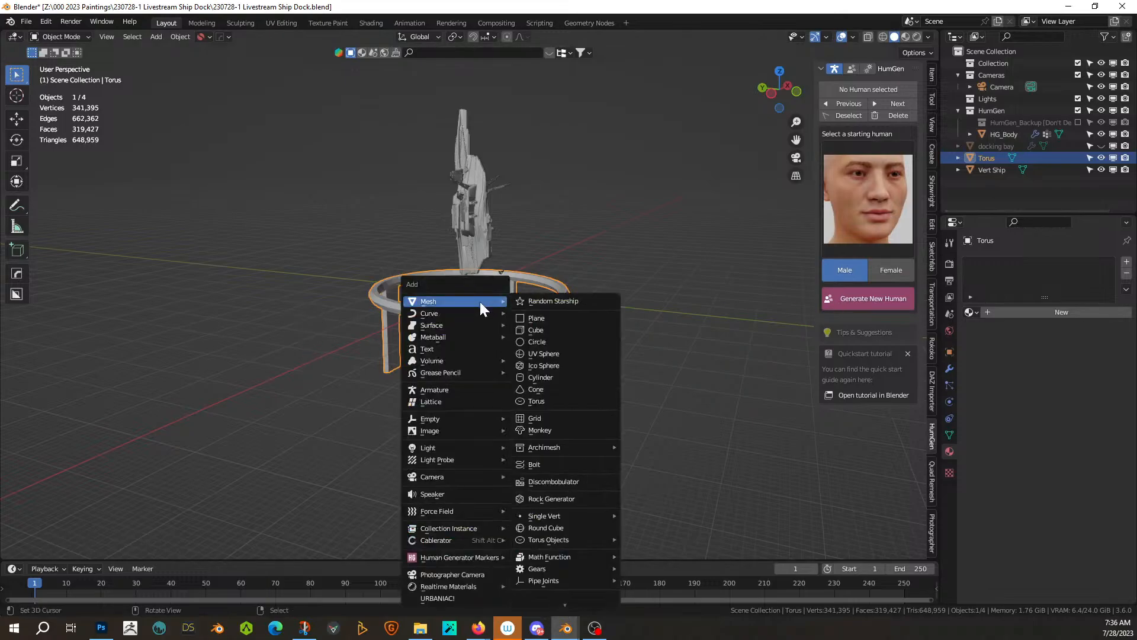
click(561, 321)
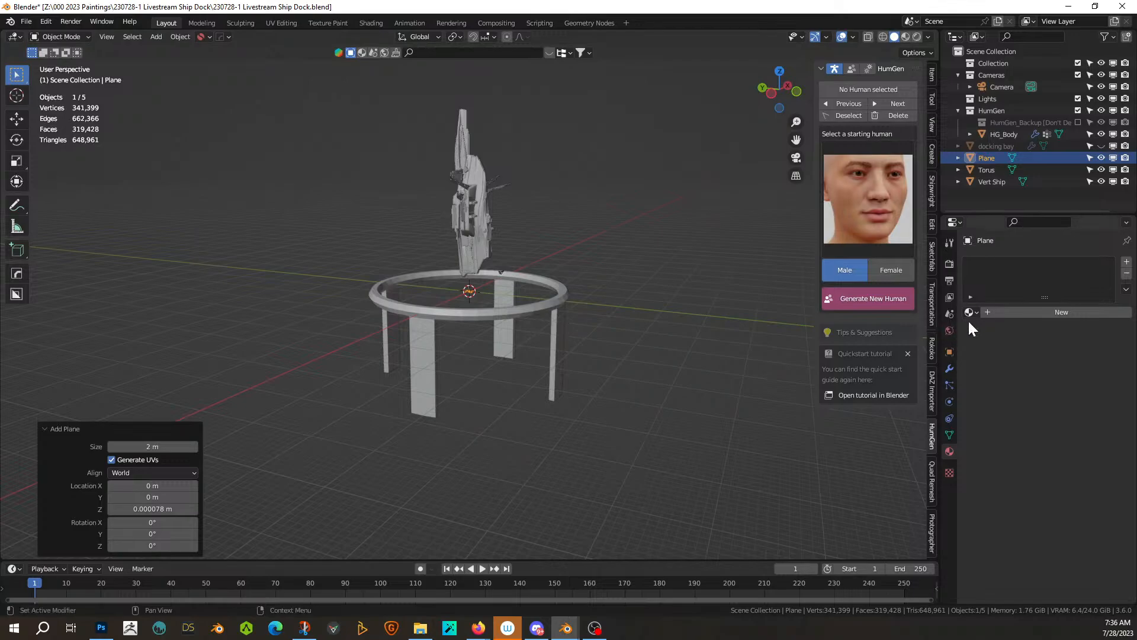
click(950, 369)
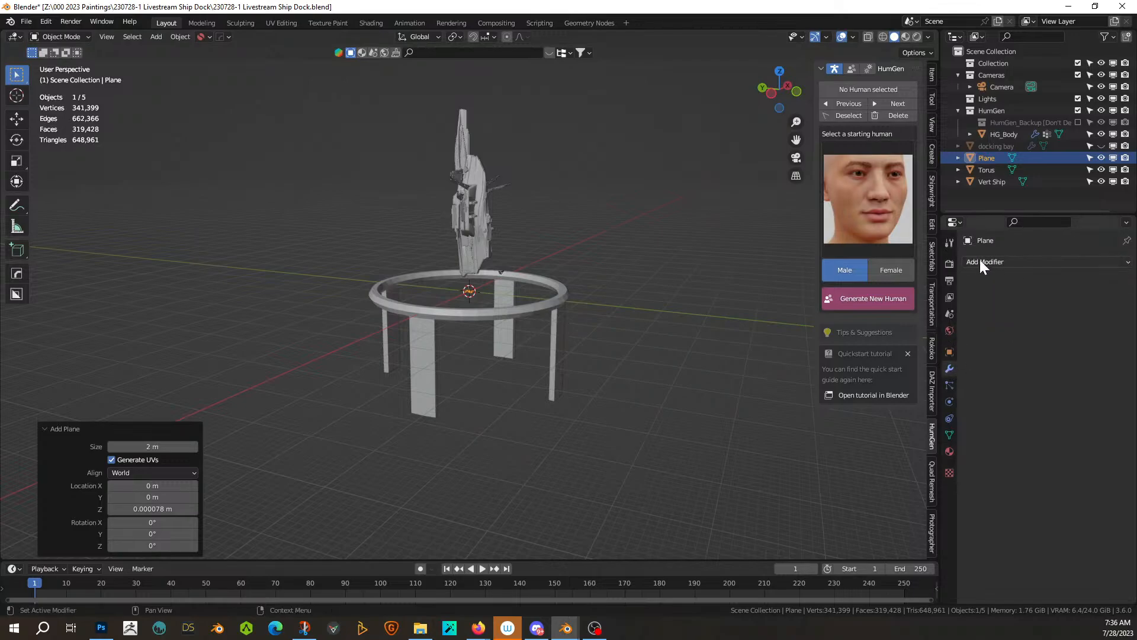
click(1003, 262)
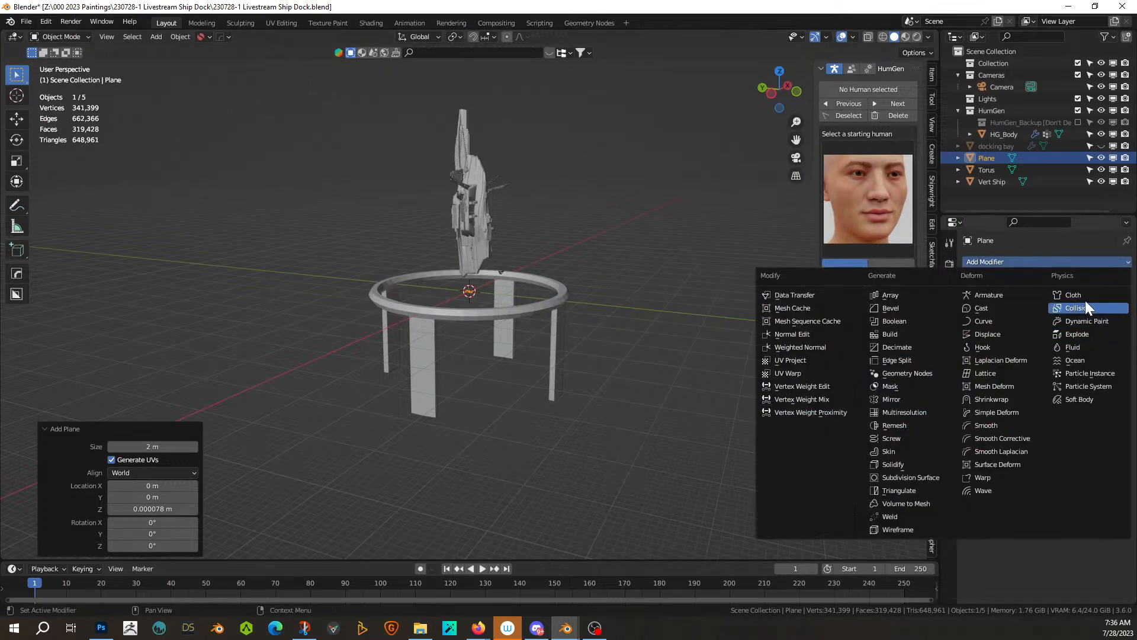
click(1078, 360)
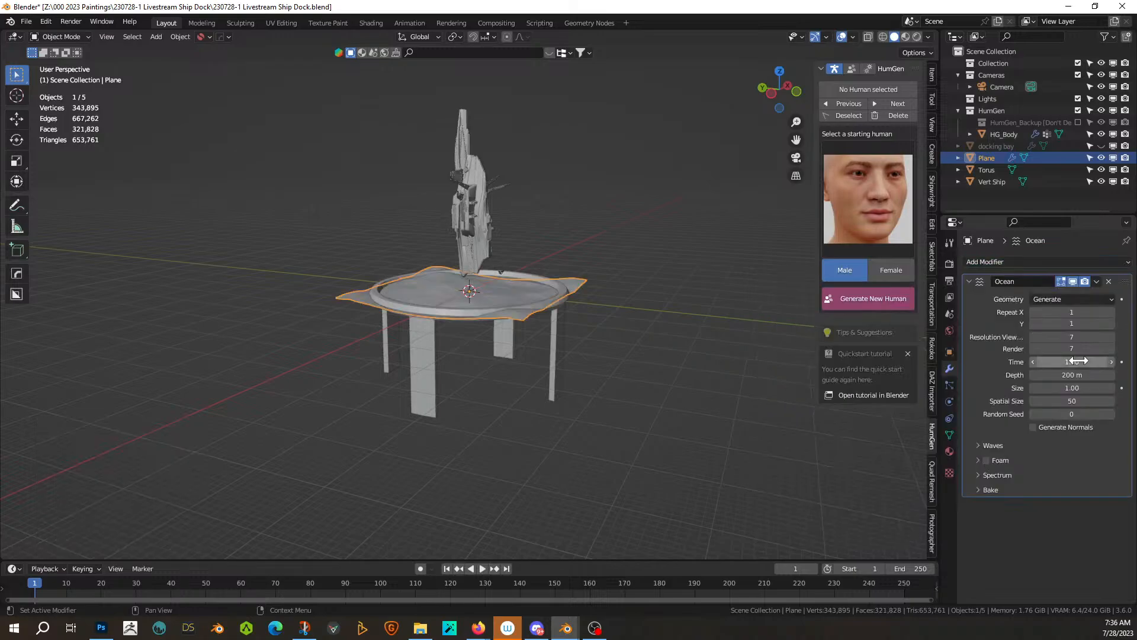
- Set the Ocean modifier's repeat count to 4 in both X and Y
click(1113, 312)
click(1113, 312)
click(1113, 312)
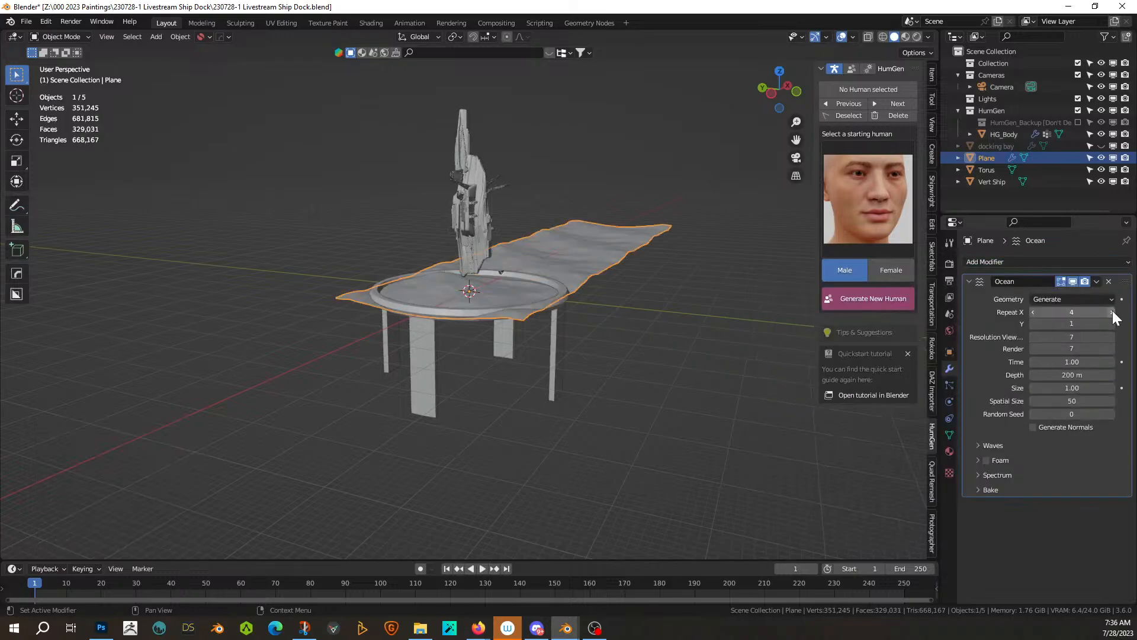
click(1111, 322)
click(1111, 322)
click(1111, 322)
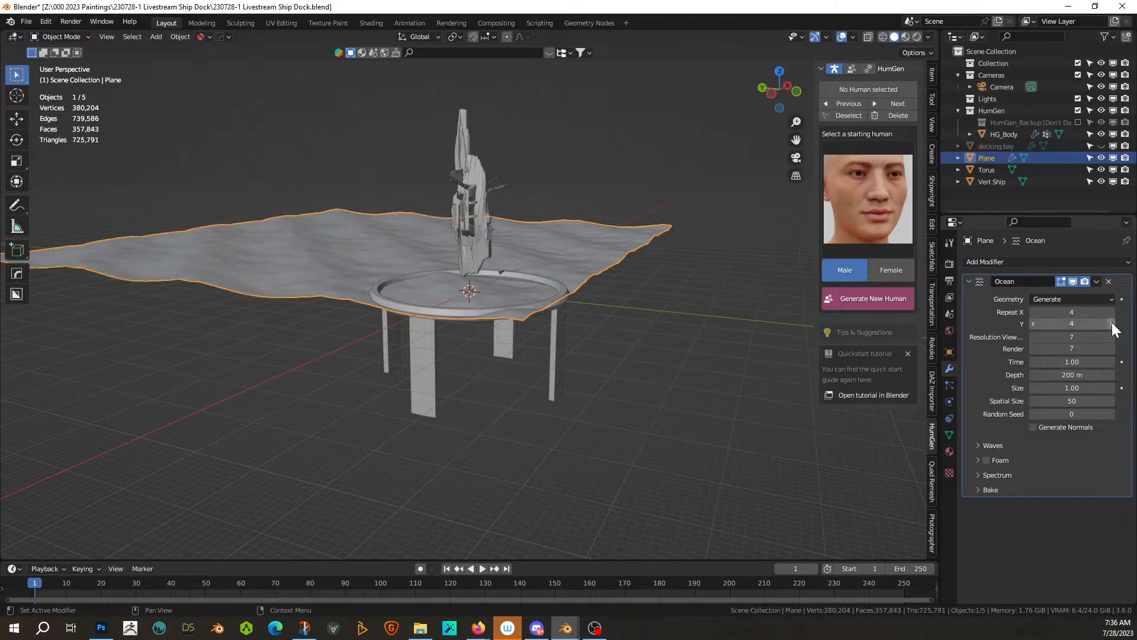
- From the top view, move the ocean plane about -70.5 m in X and -74.3 m in Y to centre it around the ring
middle_drag(662, 353, 689, 360)
key(KP_7)
key(h)
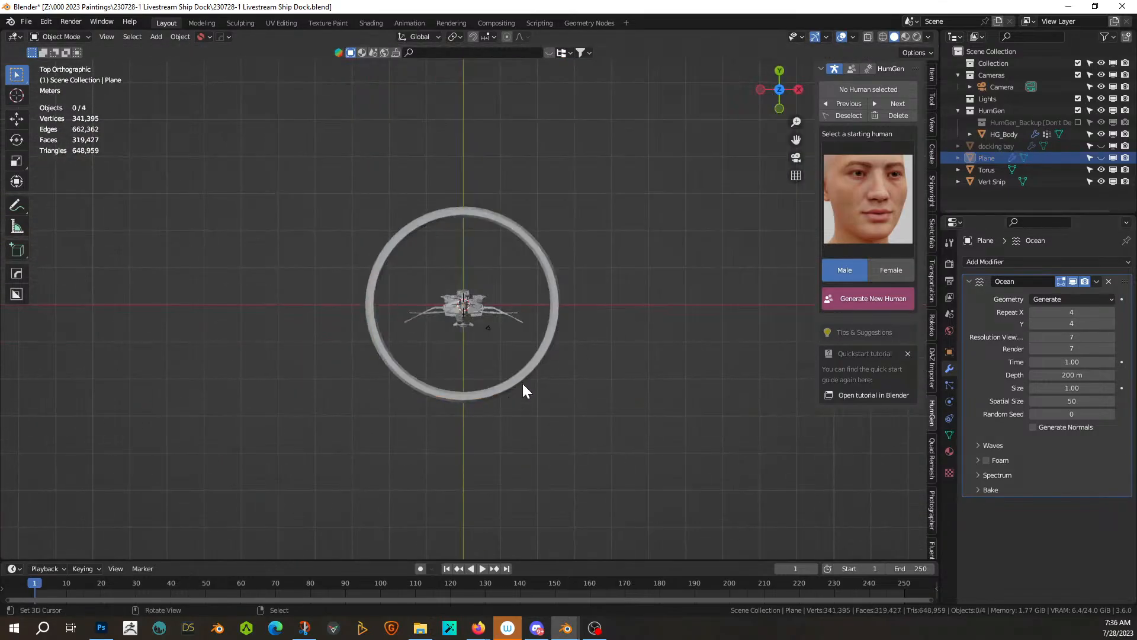
key(alt+h)
key(g)
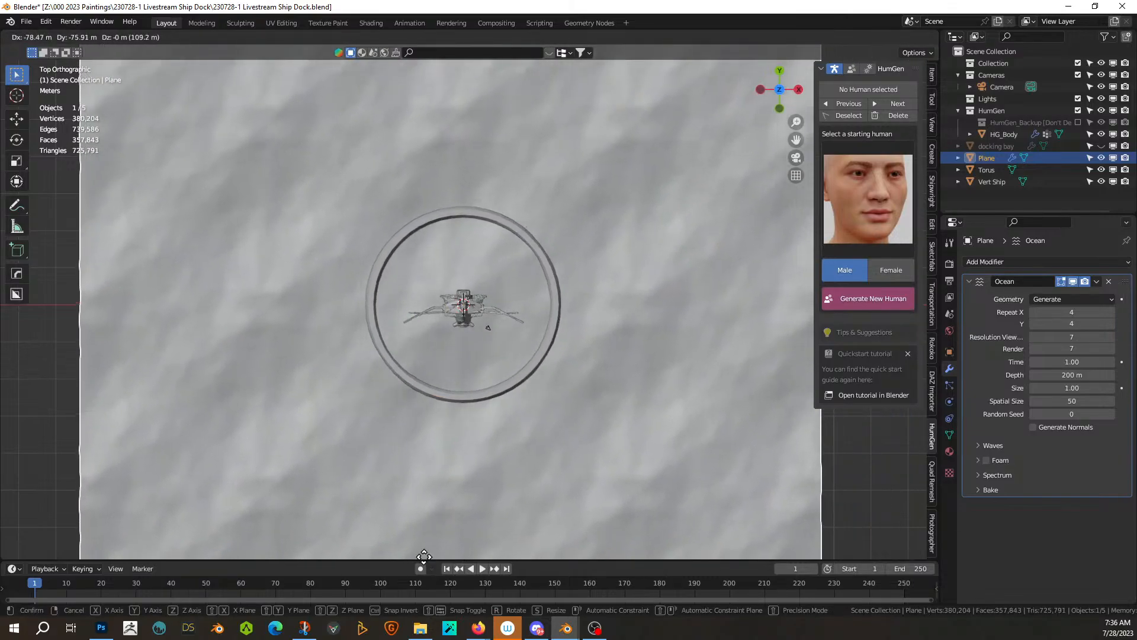
click(453, 551)
- Lower the ocean plane about 1.13 m along the Z axis so the ring sits above the water
middle_drag(454, 551, 560, 352)
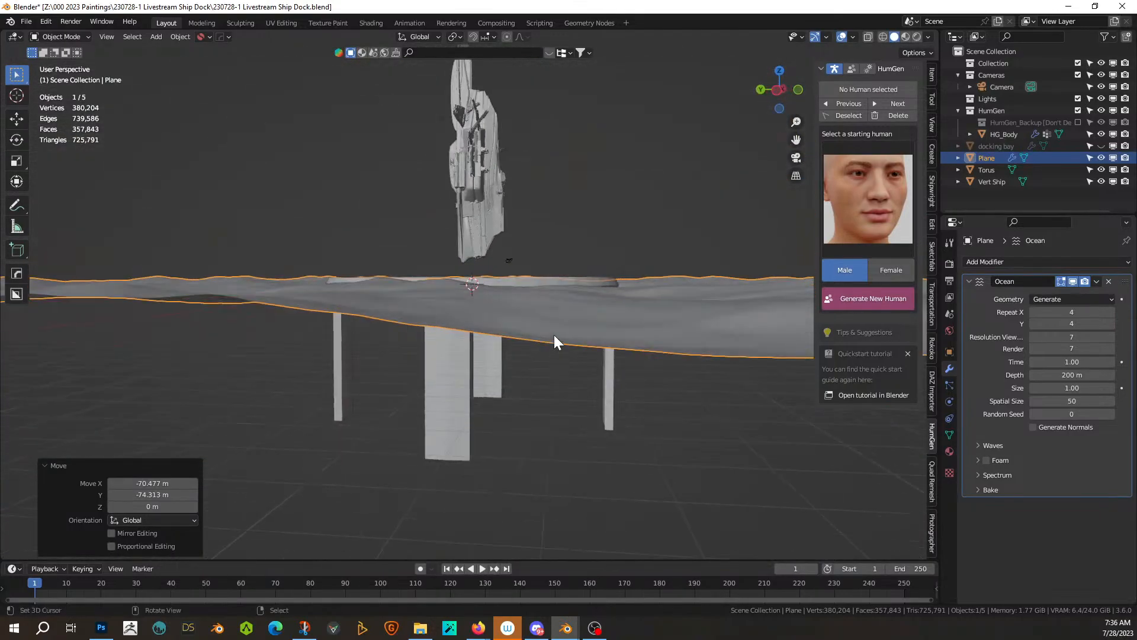
key(g)
key(z)
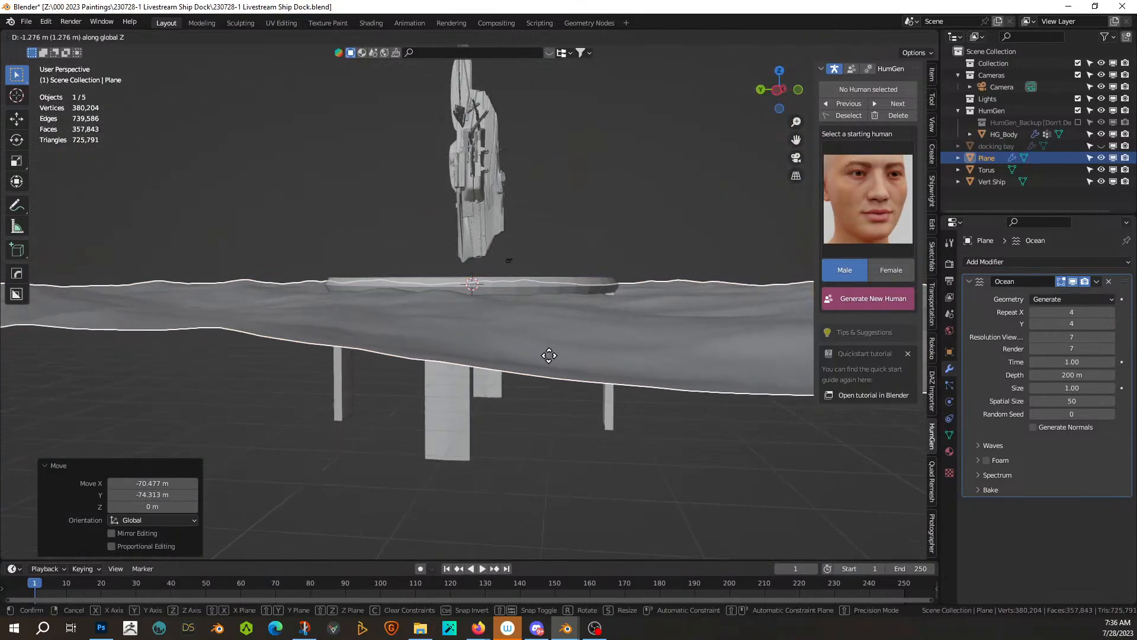
click(549, 358)
- Add a second torus at the world origin with a 25 m major radius and a 1.5 m minor radius
middle_drag(549, 359, 763, 387)
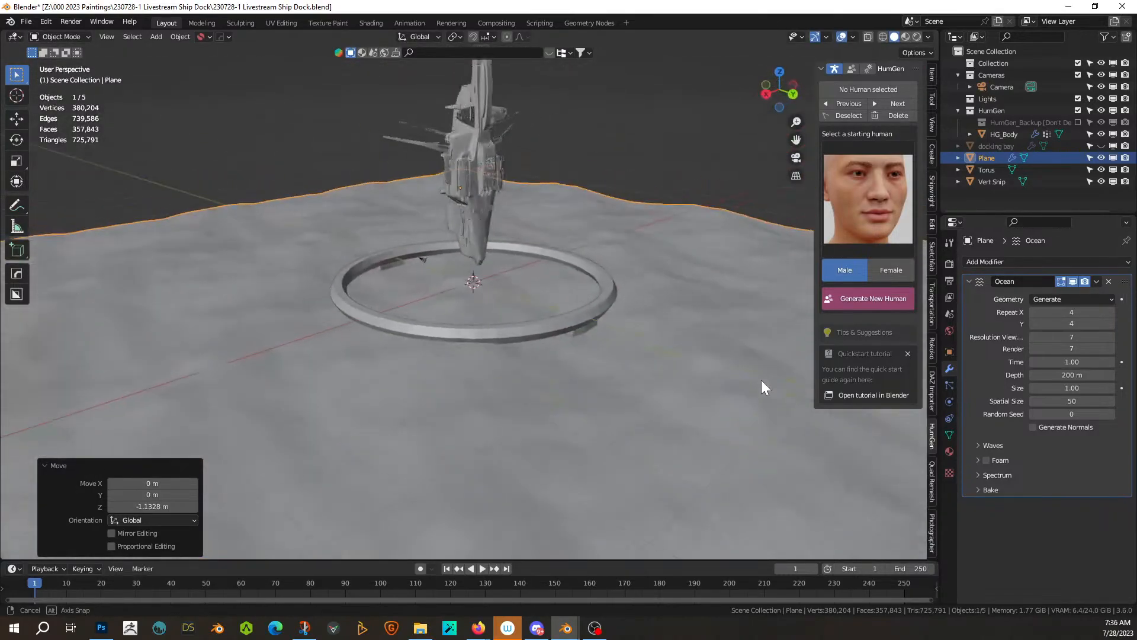
middle_drag(424, 320, 762, 382)
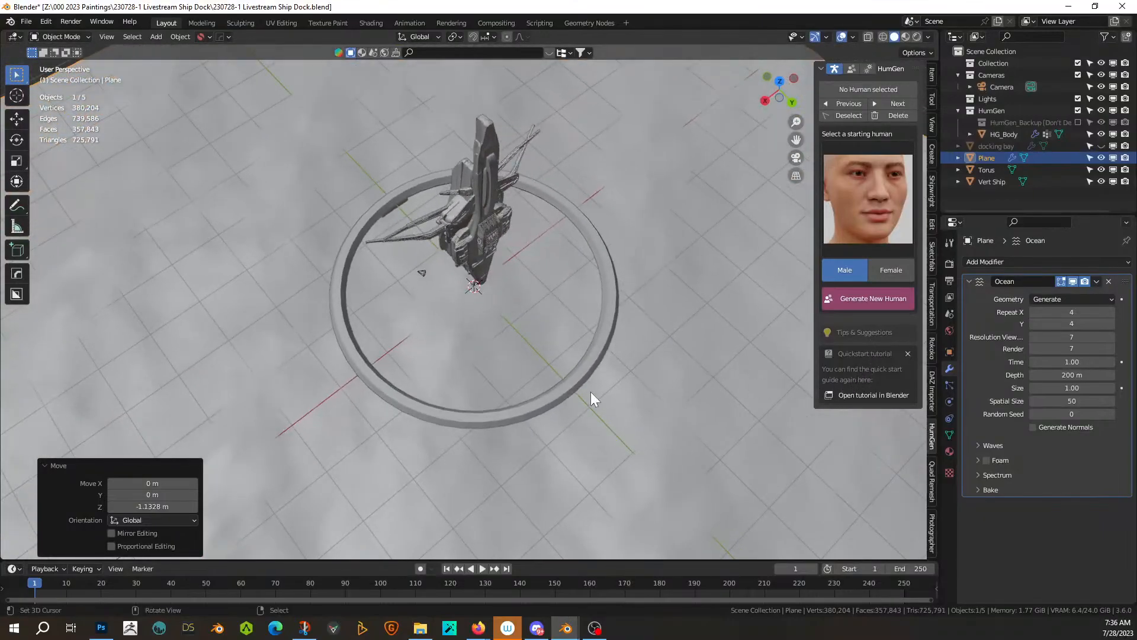
middle_drag(591, 392, 649, 333)
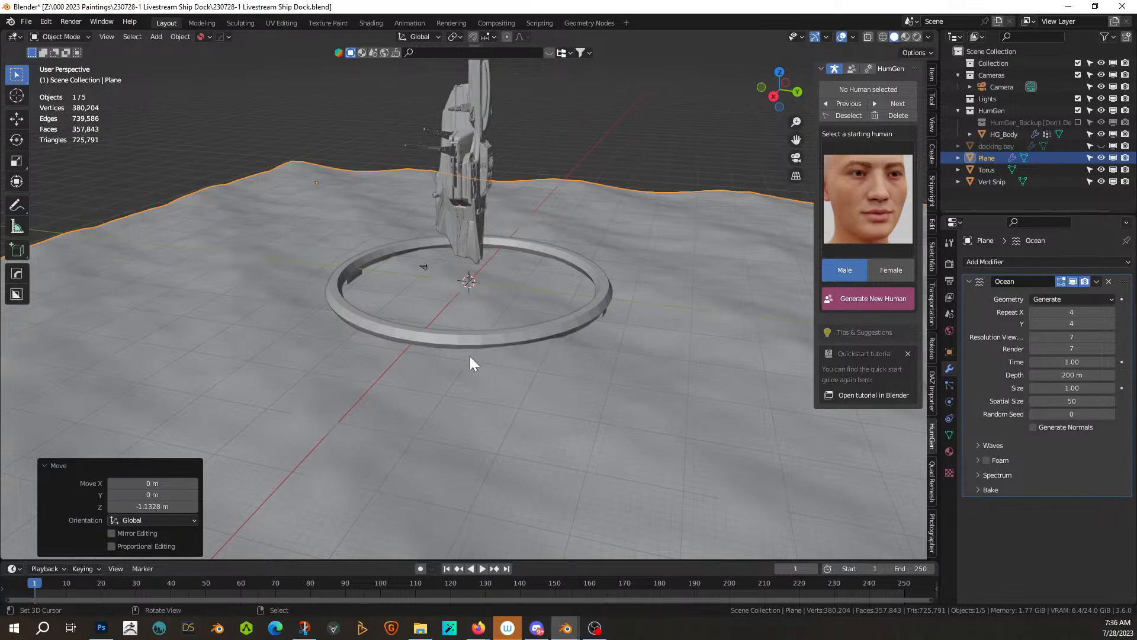
key(shift+a)
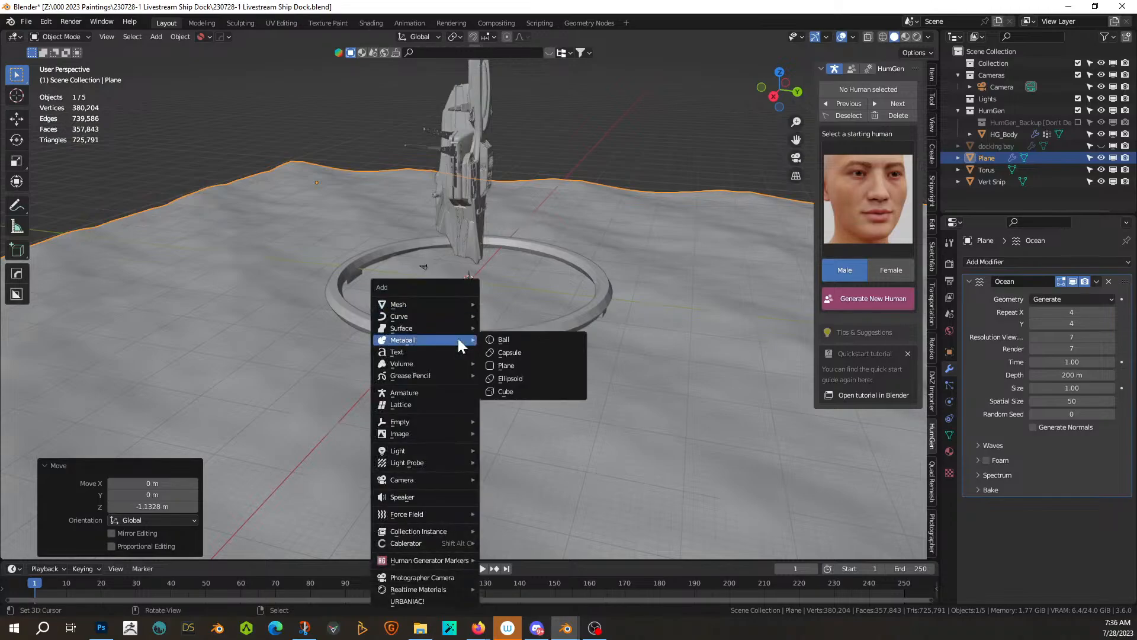
mouse_move(453, 302)
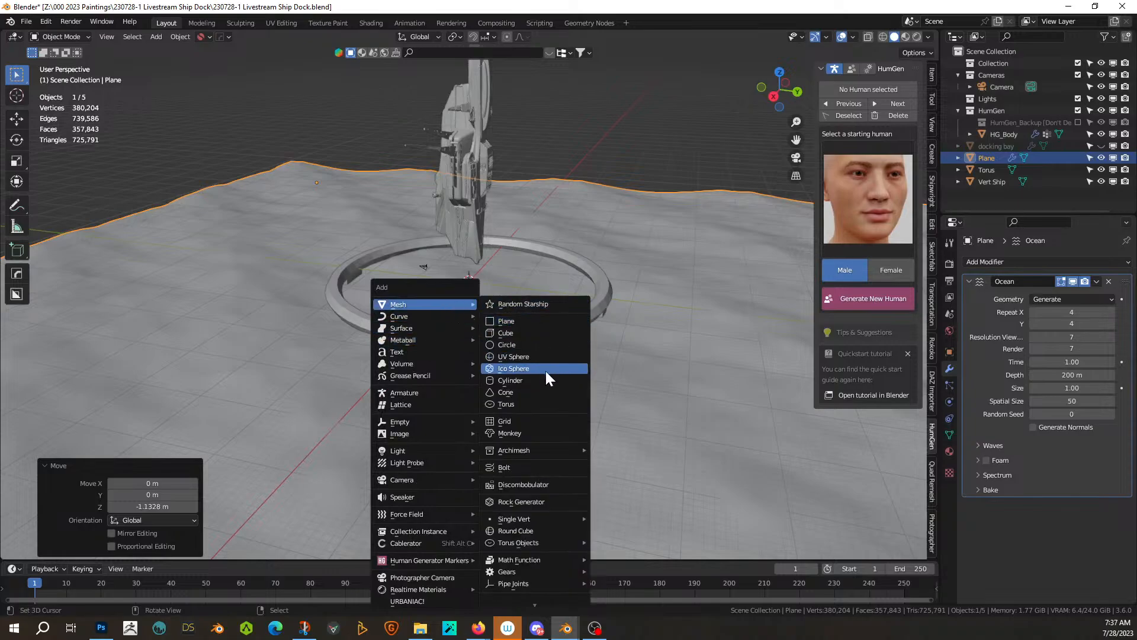
click(528, 402)
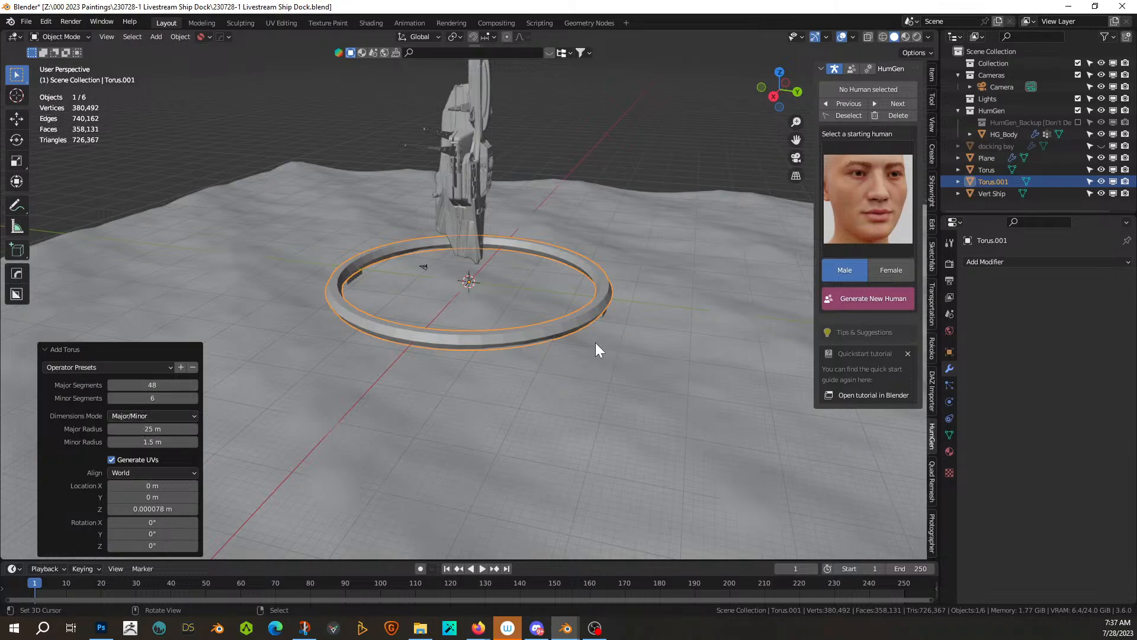
middle_drag(599, 341, 472, 312)
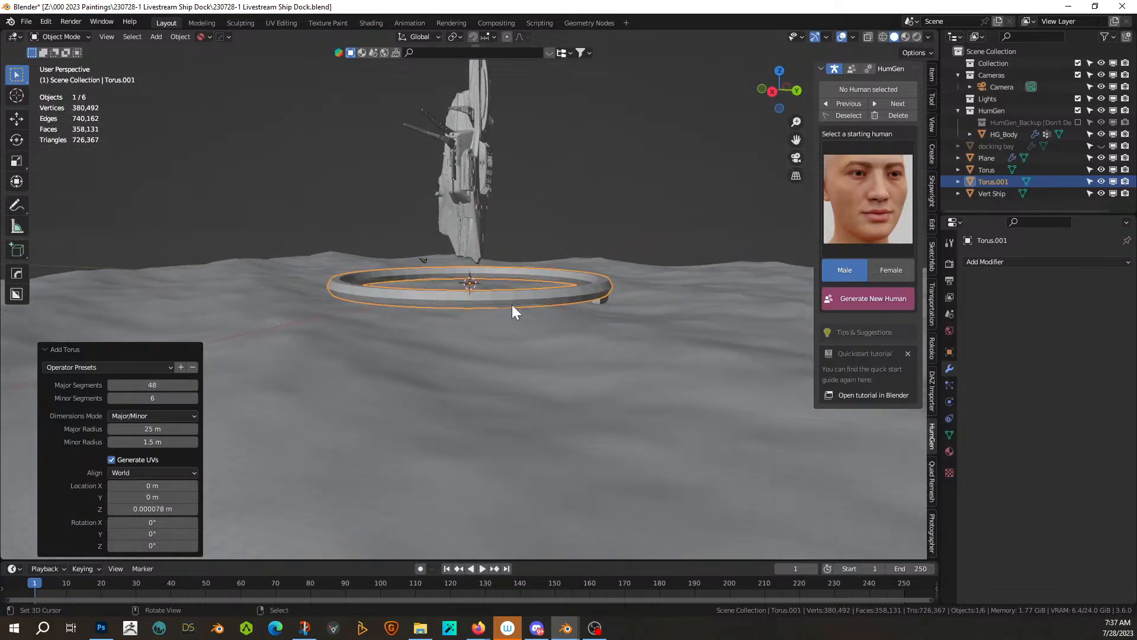
text(gz)
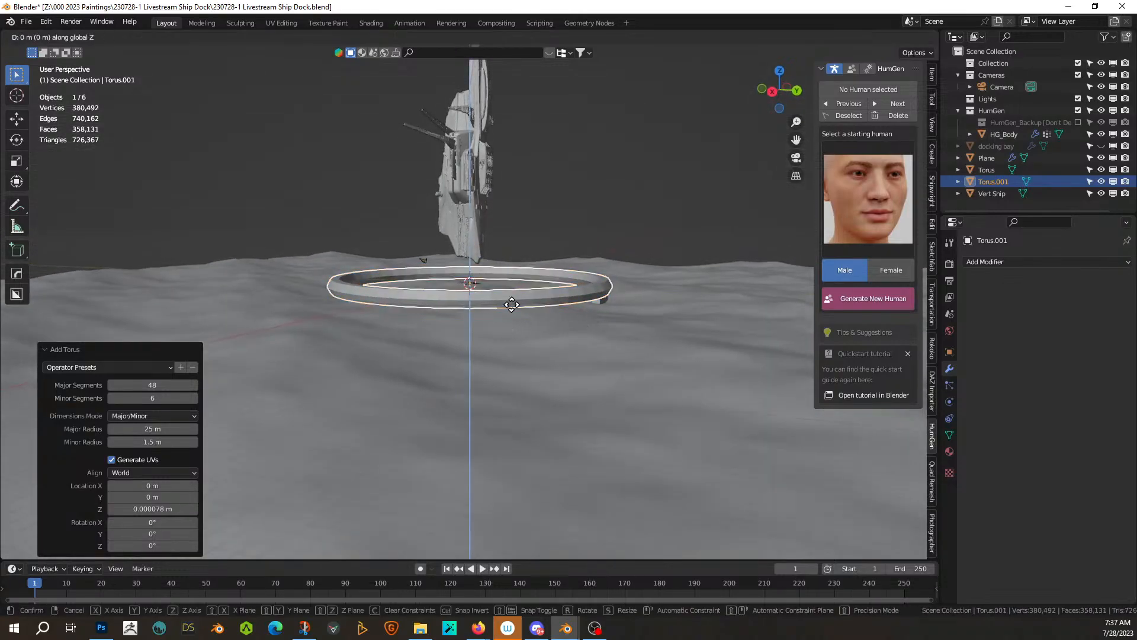
text(5)
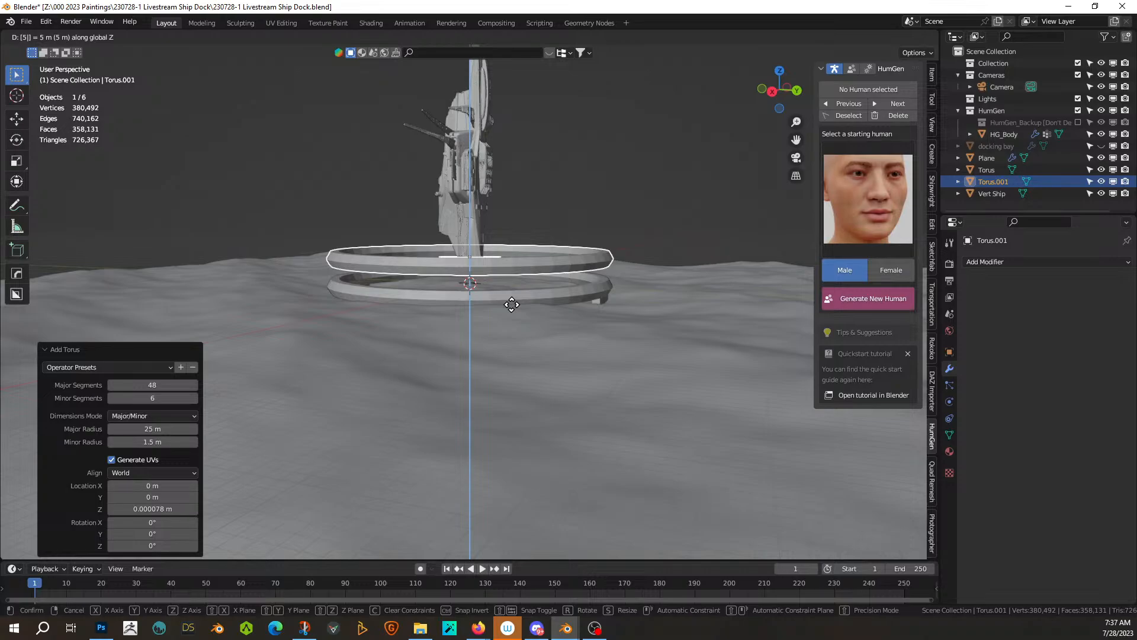
text(5)
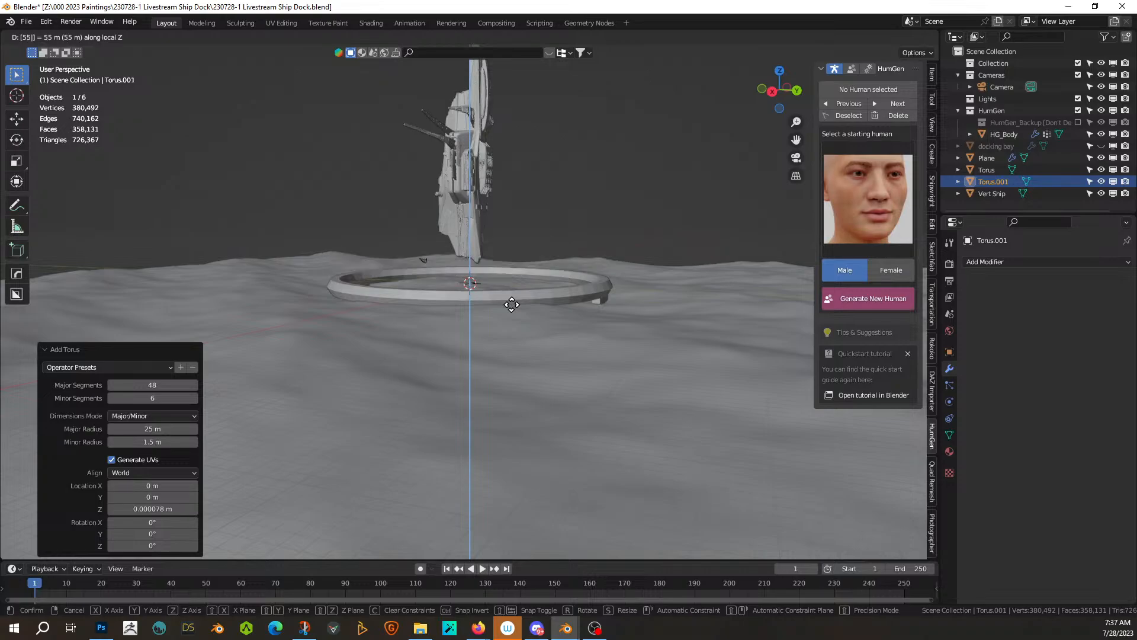
text(x)
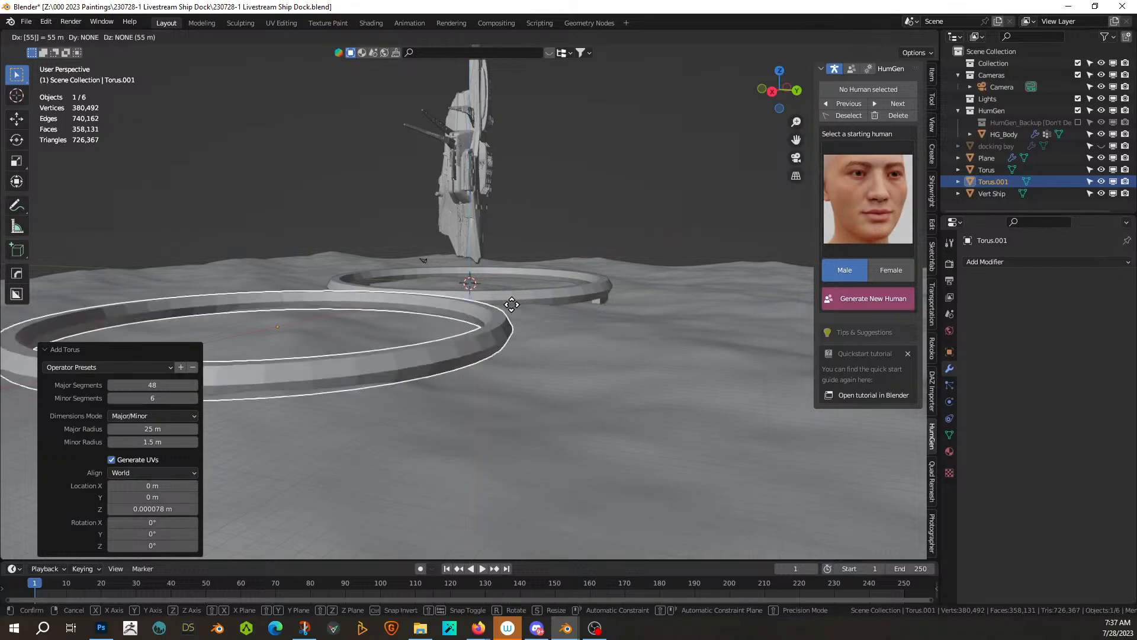
key(Escape)
- Raise the new torus ring 10 m along the Z axis and revise that offset to 15 m
text(gz)
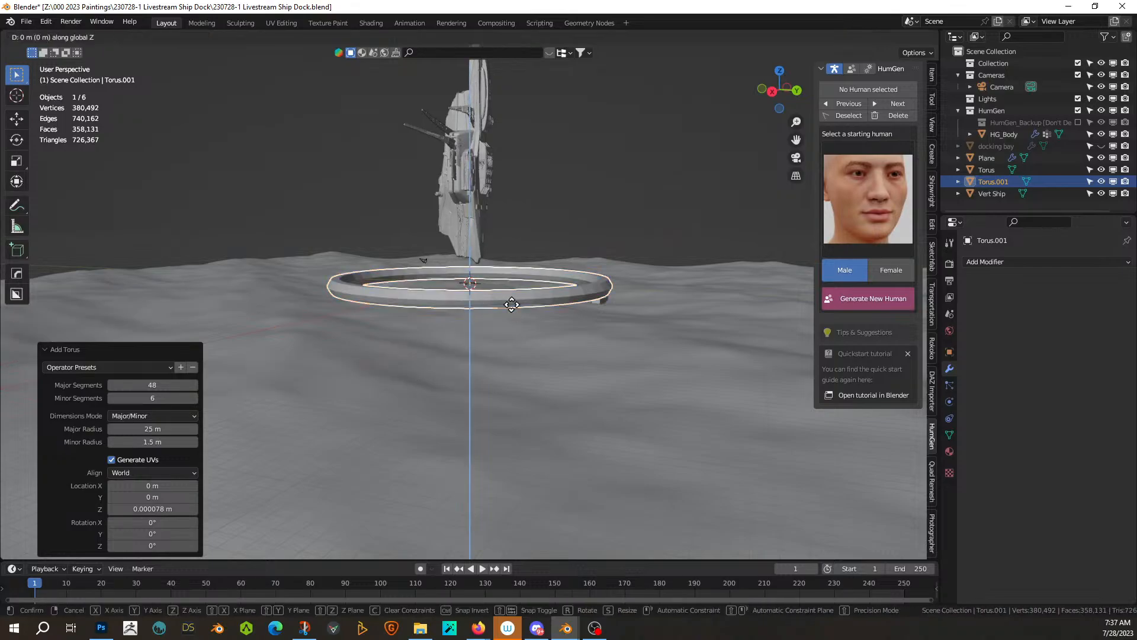
text(10)
key(Return)
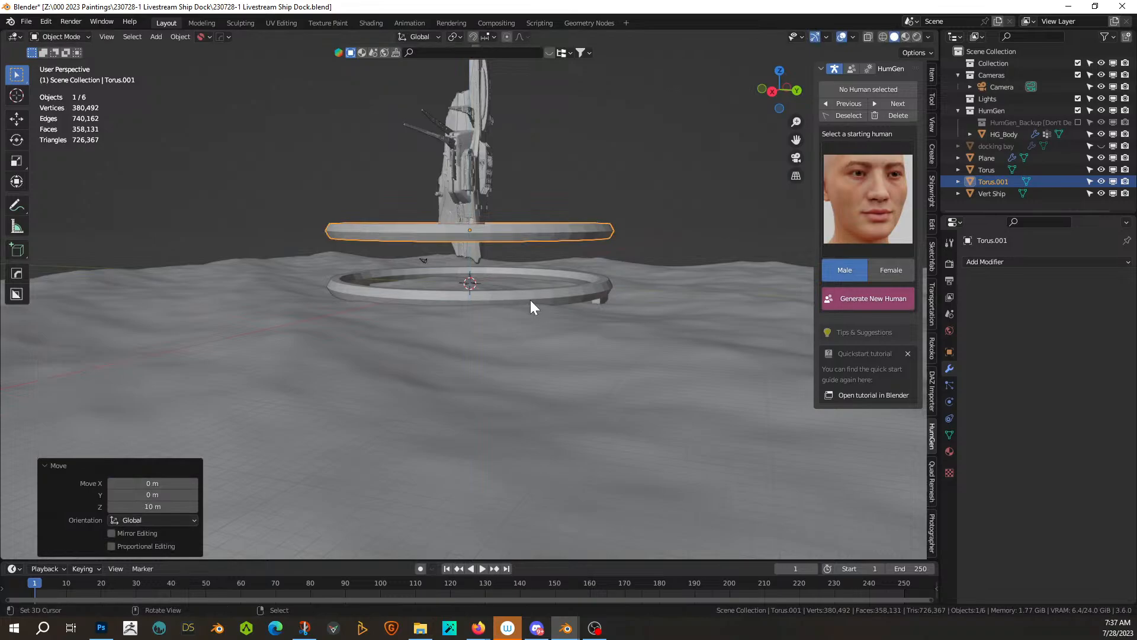
middle_drag(531, 300, 376, 354)
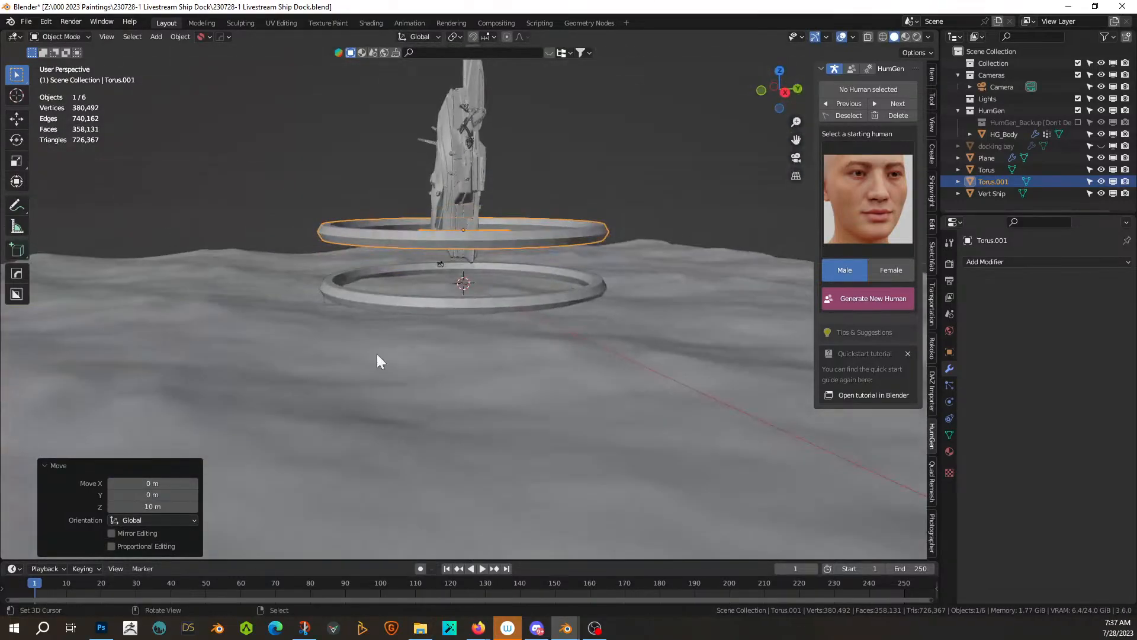
click(141, 507)
text(15)
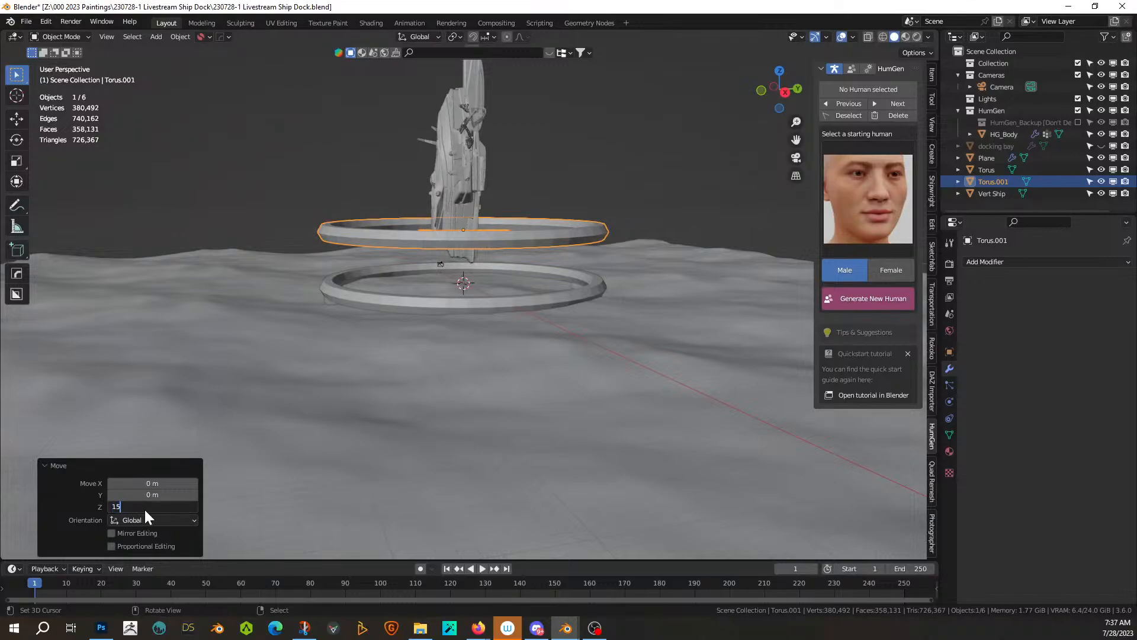
key(Return)
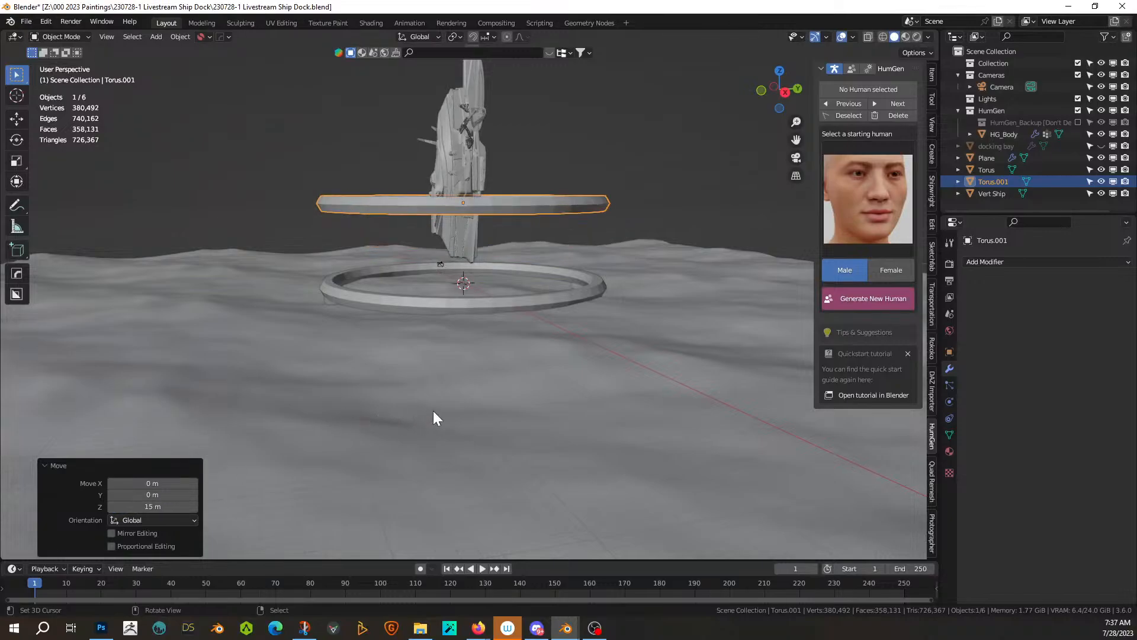
- Make a linked duplicate of the raised ring and move it 15 m up along the Z axis
middle_drag(433, 416, 449, 453)
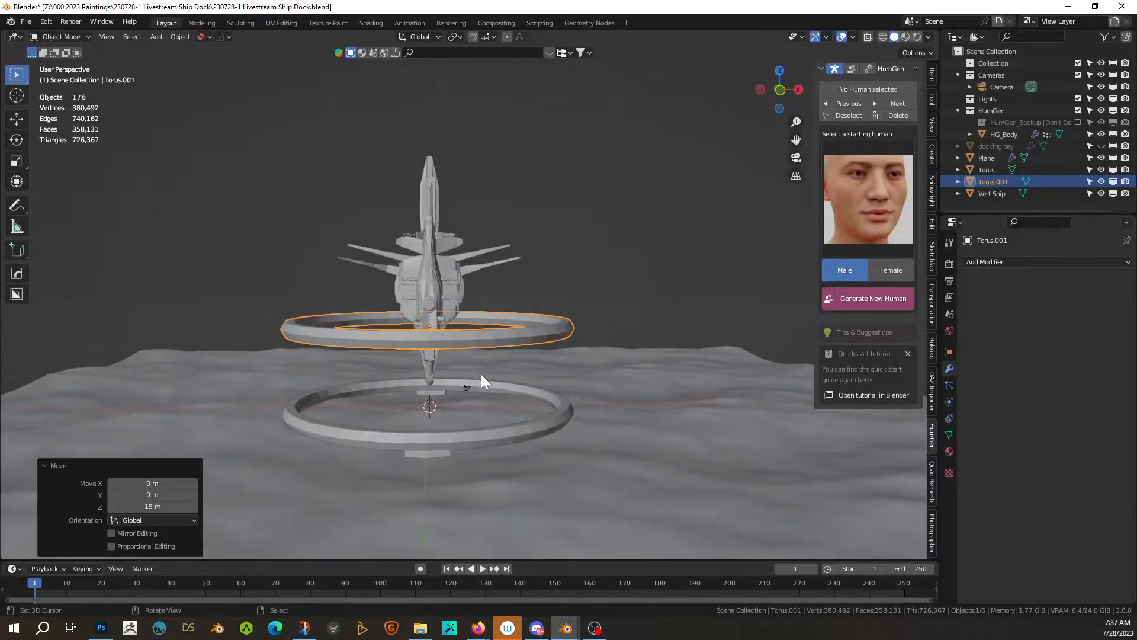
middle_drag(481, 379, 511, 386)
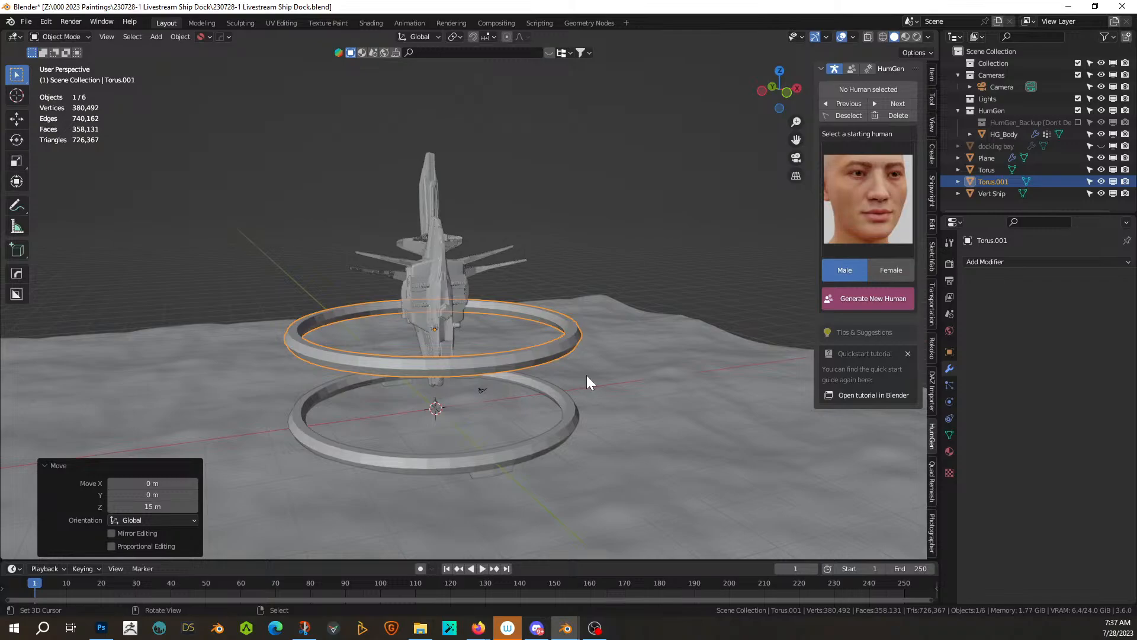
click(515, 361)
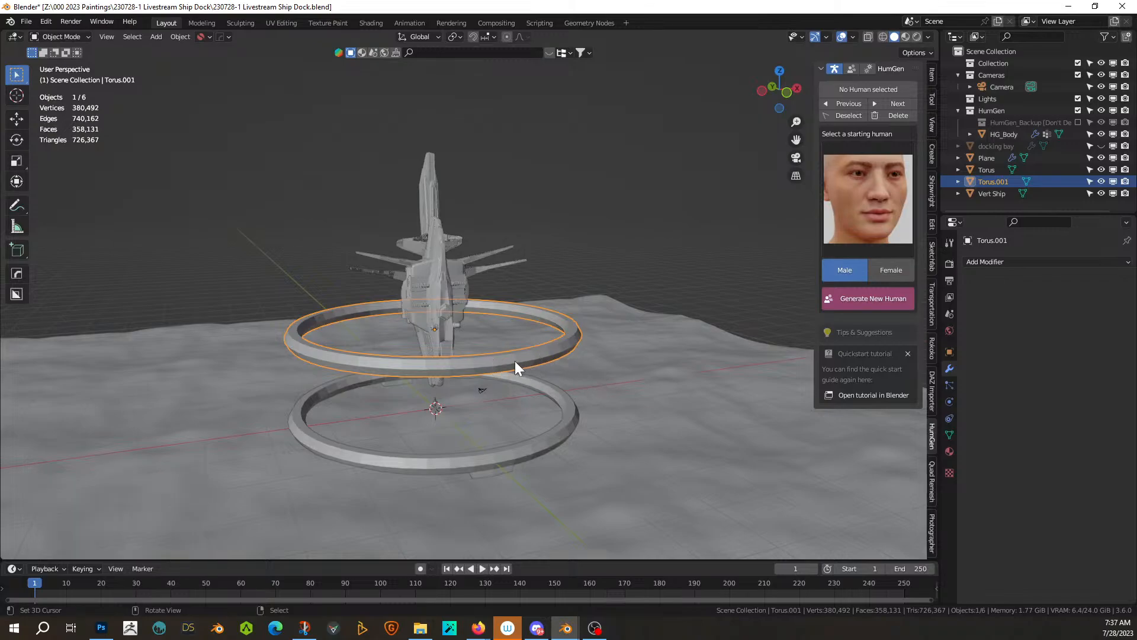
key(alt+d)
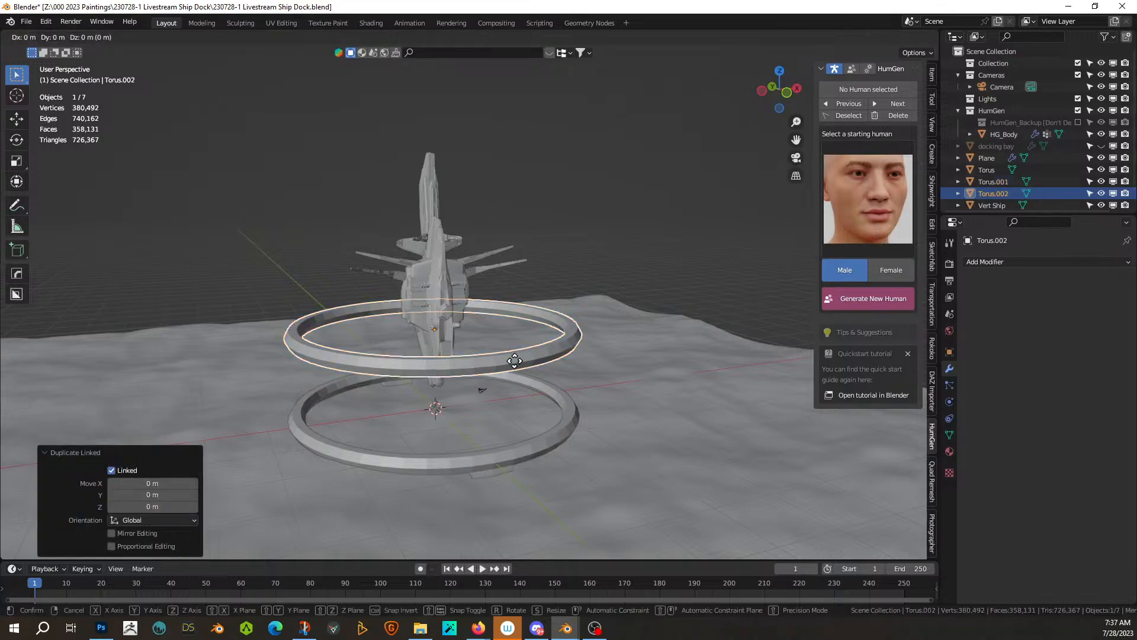
text(z15)
key(Return)
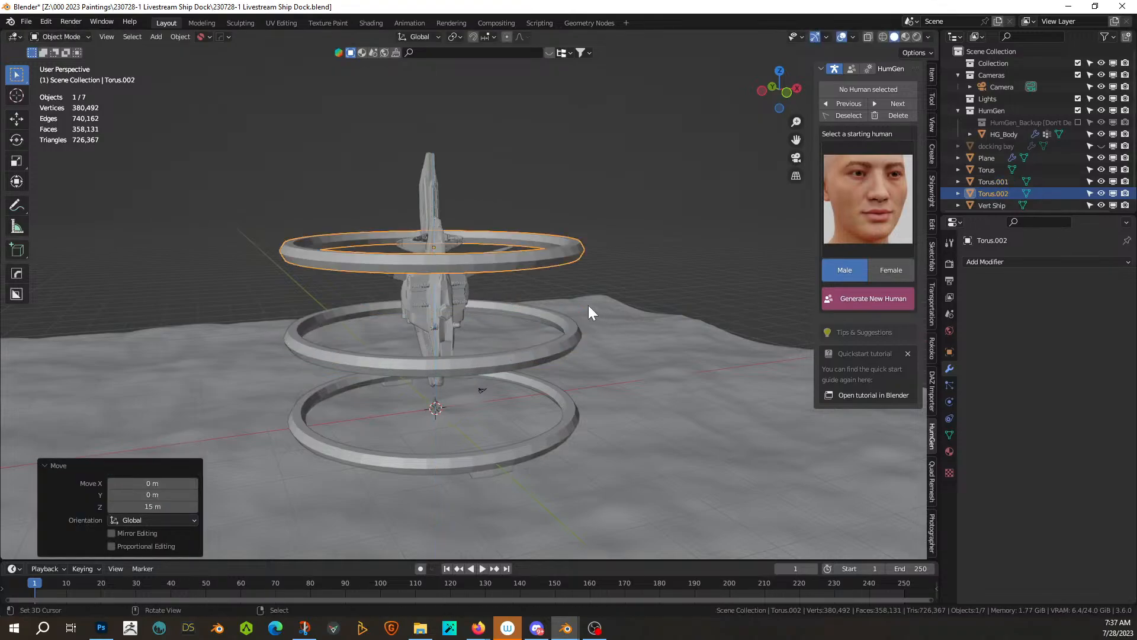
middle_drag(588, 305, 681, 326)
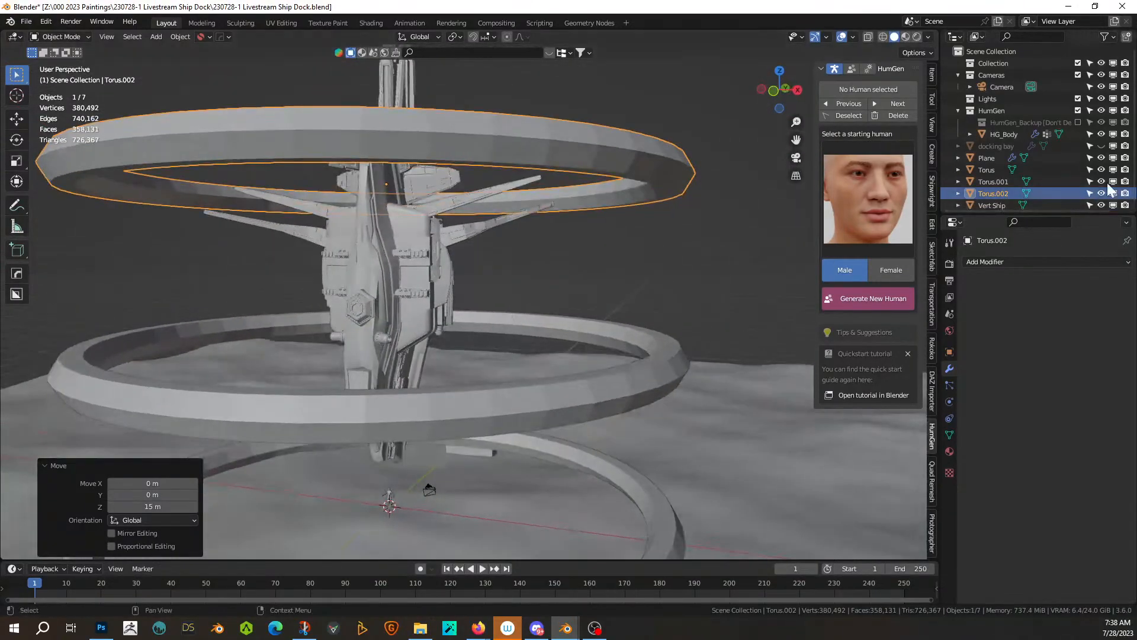
scroll(693, 329, down, 6)
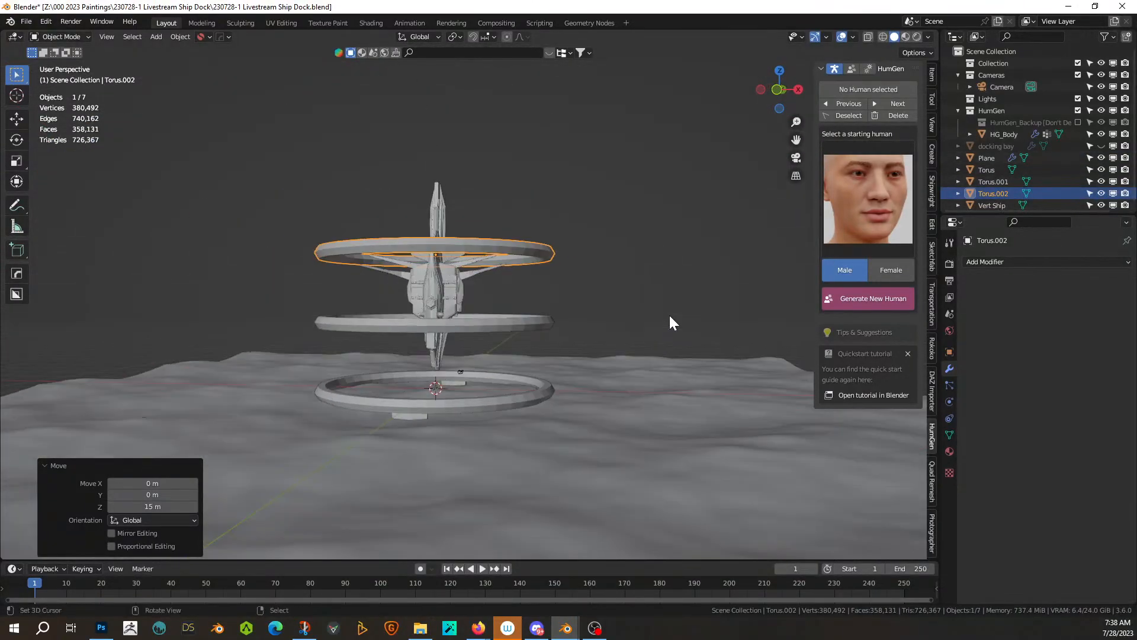
- Examine the spacing of the stacked rings around the vertical ship from several angles
scroll(510, 312, up, 6)
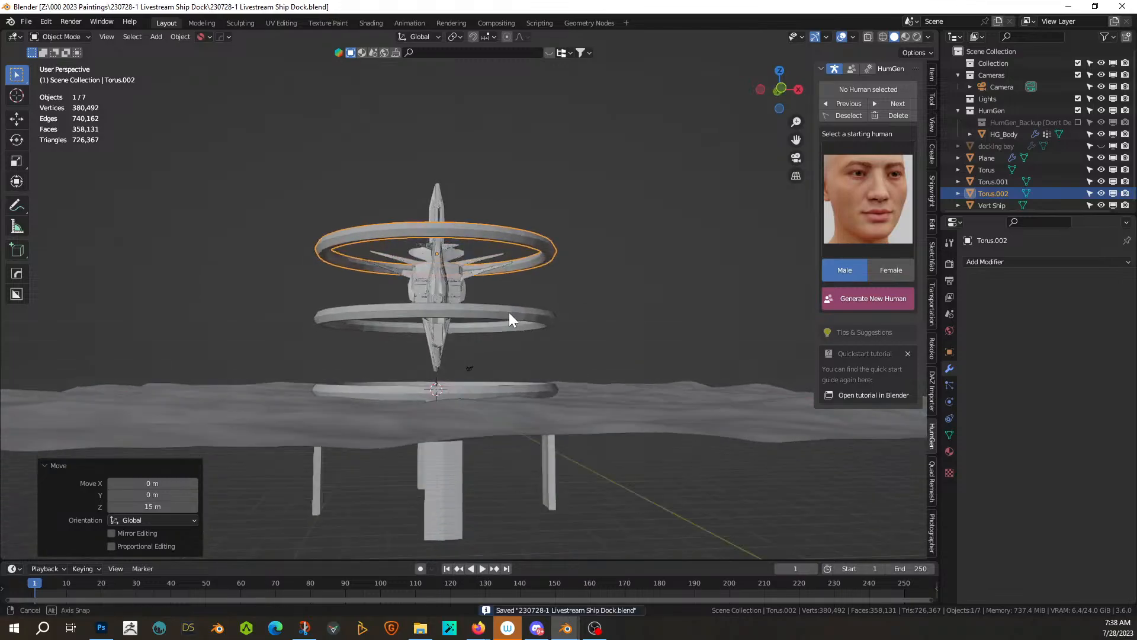
scroll(429, 319, up, 3)
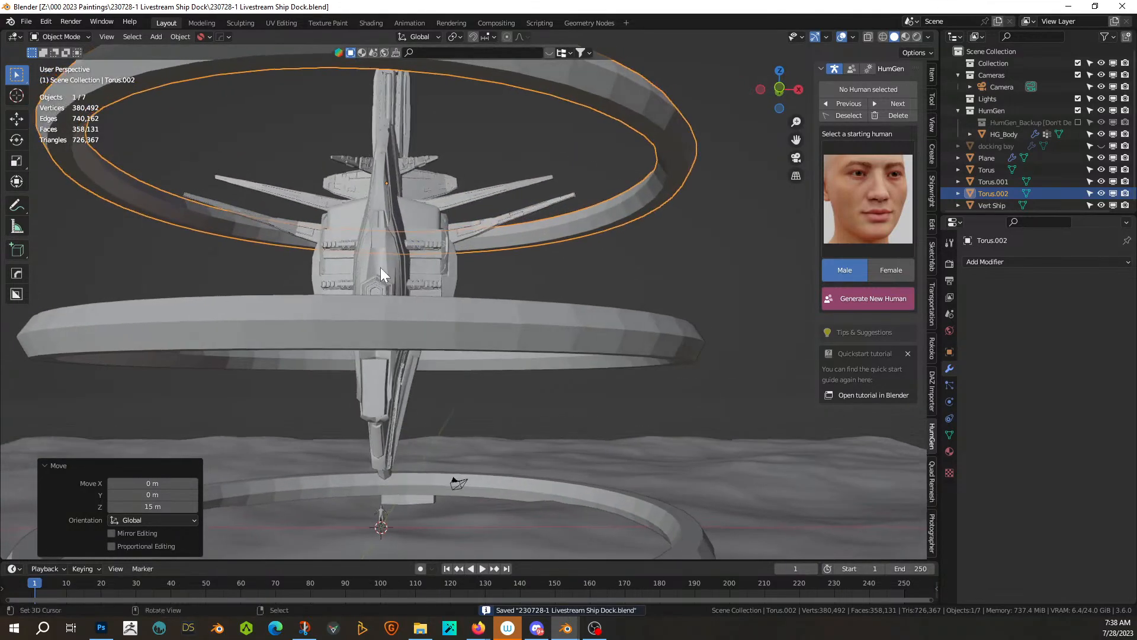
scroll(379, 329, down, 2)
middle_drag(386, 337, 470, 321)
scroll(470, 322, up, 6)
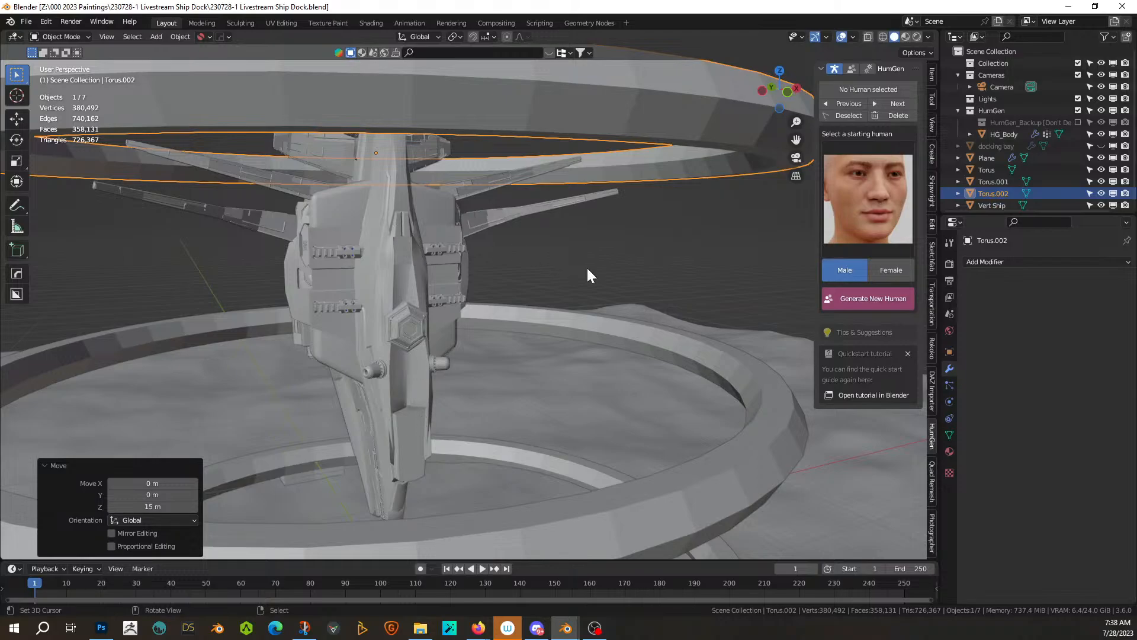
scroll(442, 279, down, 6)
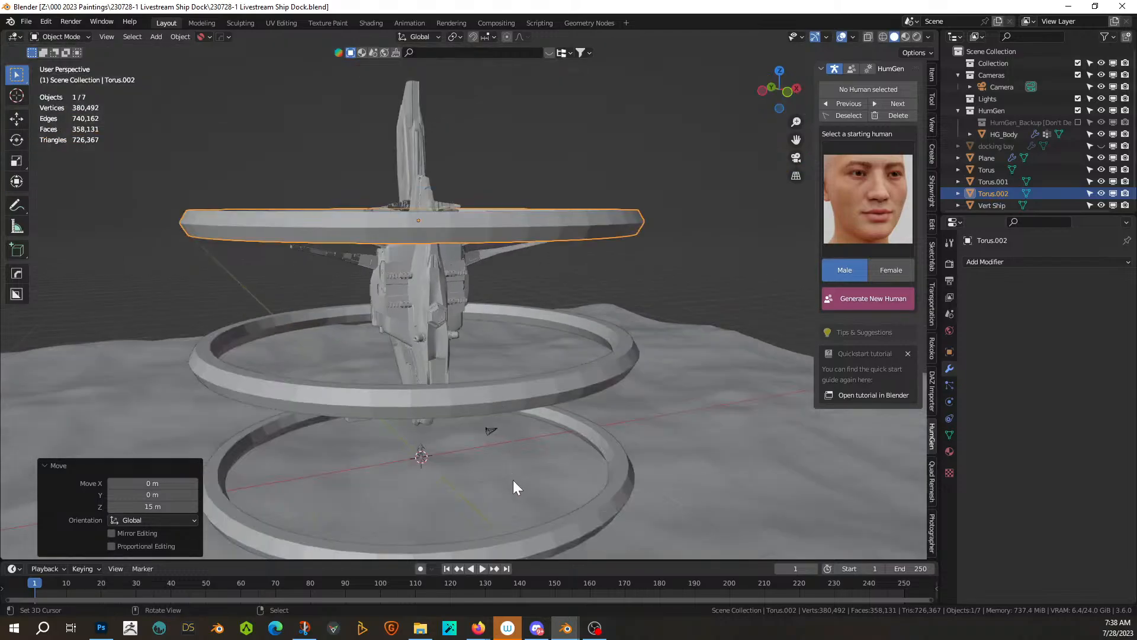
middle_drag(513, 479, 405, 465)
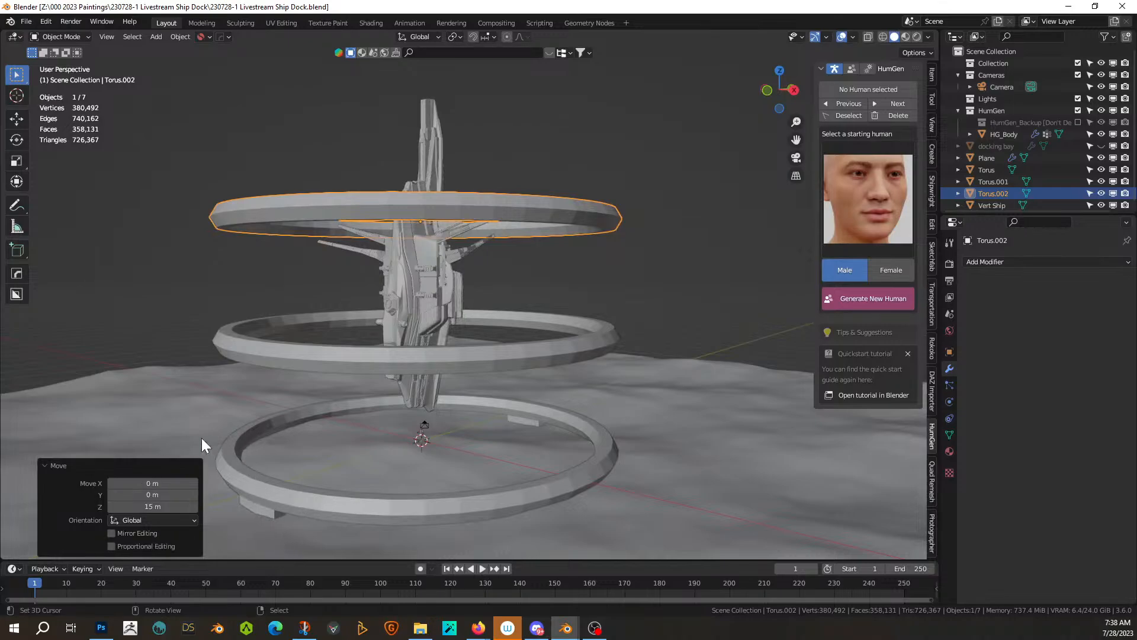
mouse_move(541, 374)
middle_down()
mouse_move(490, 411)
mouse_move(404, 437)
mouse_move(393, 381)
mouse_move(485, 372)
mouse_move(528, 348)
mouse_move(531, 364)
middle_up()
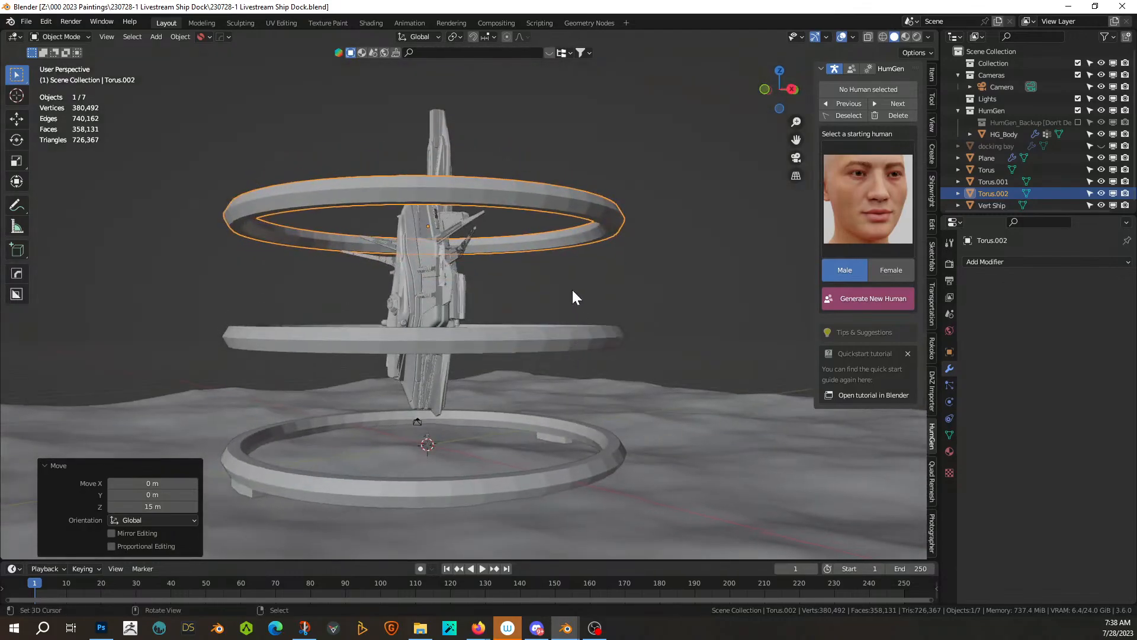
- Enter Edit Mode on the uppermost ring and select the loop of faces around its underside
click(597, 218)
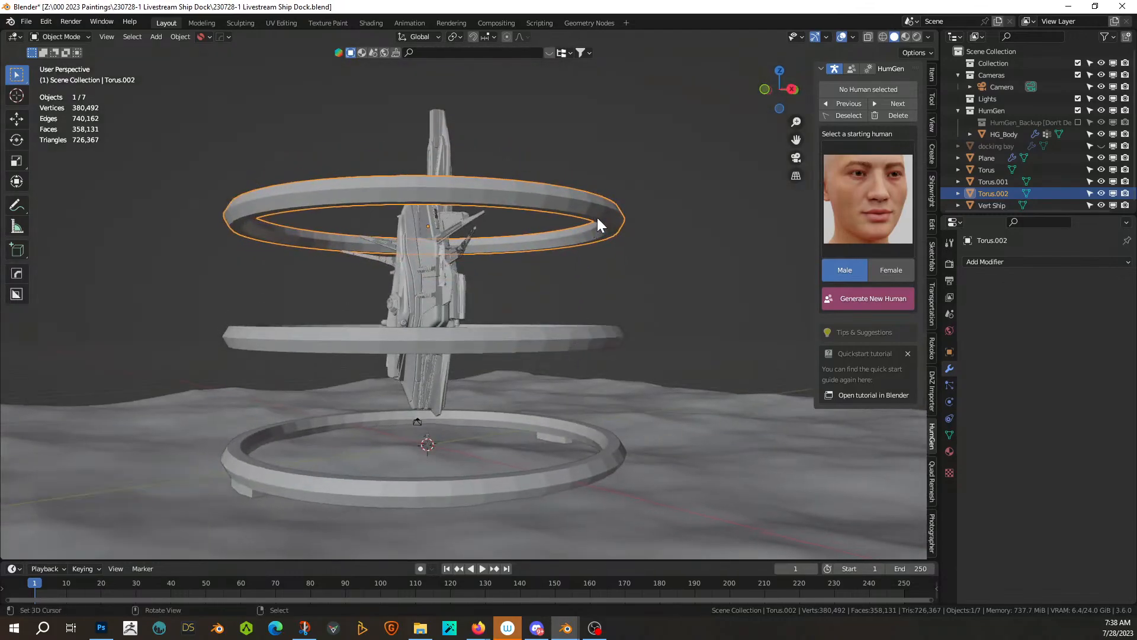
key(Tab)
middle_drag(597, 218, 612, 363)
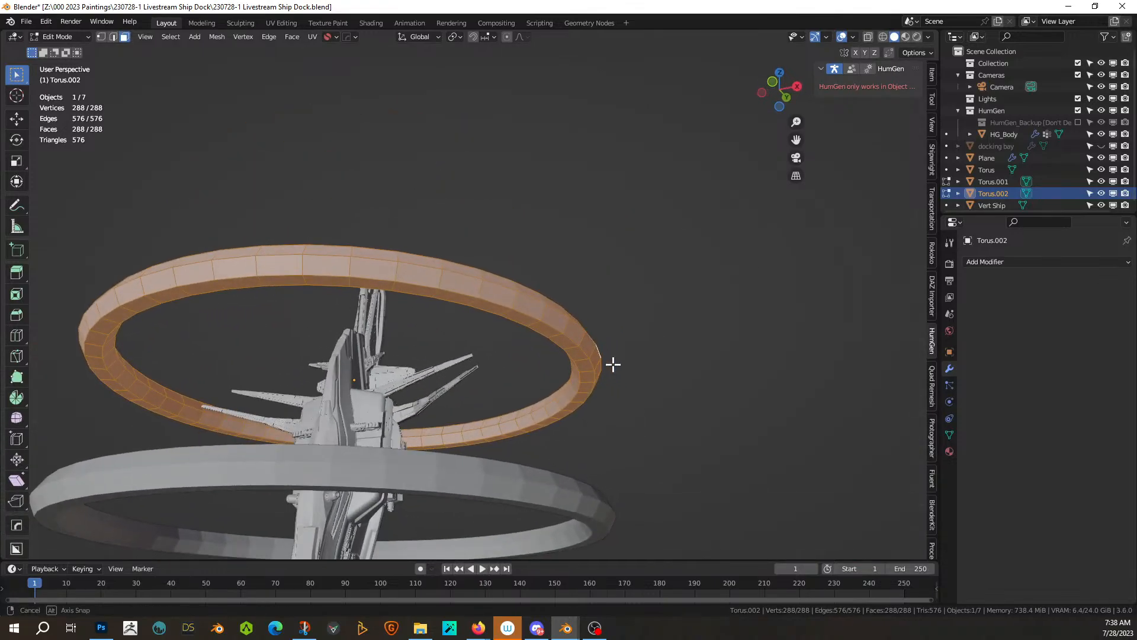
click(335, 279)
alt+click(351, 280)
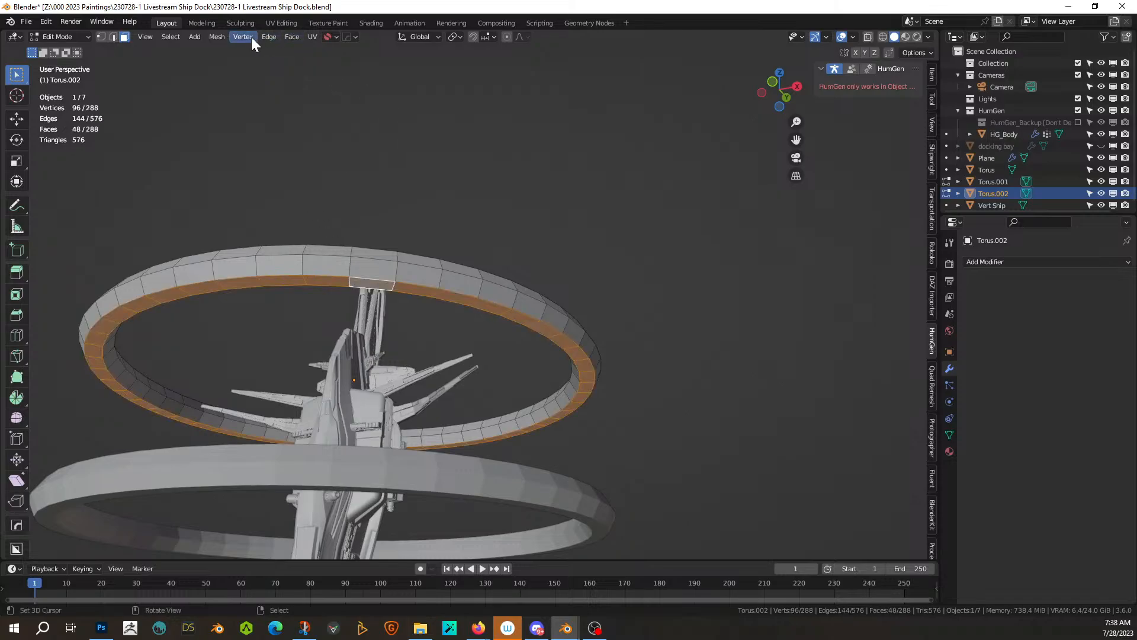
- Thin the underside face loop selection with Checker Deselect, set to 3 deselected and 1 selected
click(176, 37)
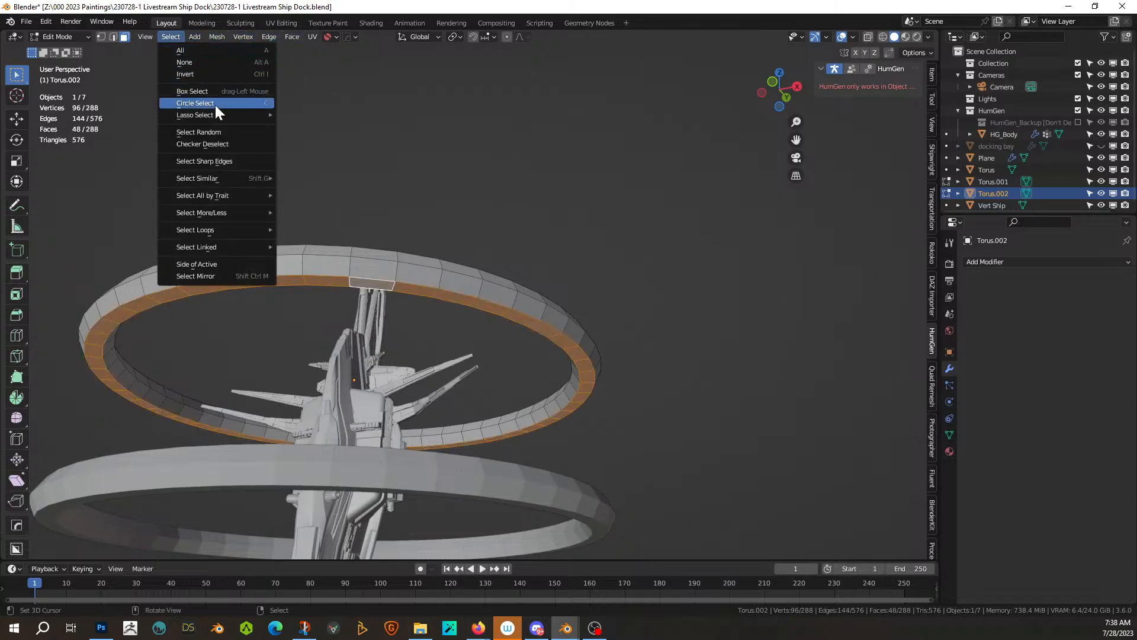
mouse_move(227, 116)
click(219, 143)
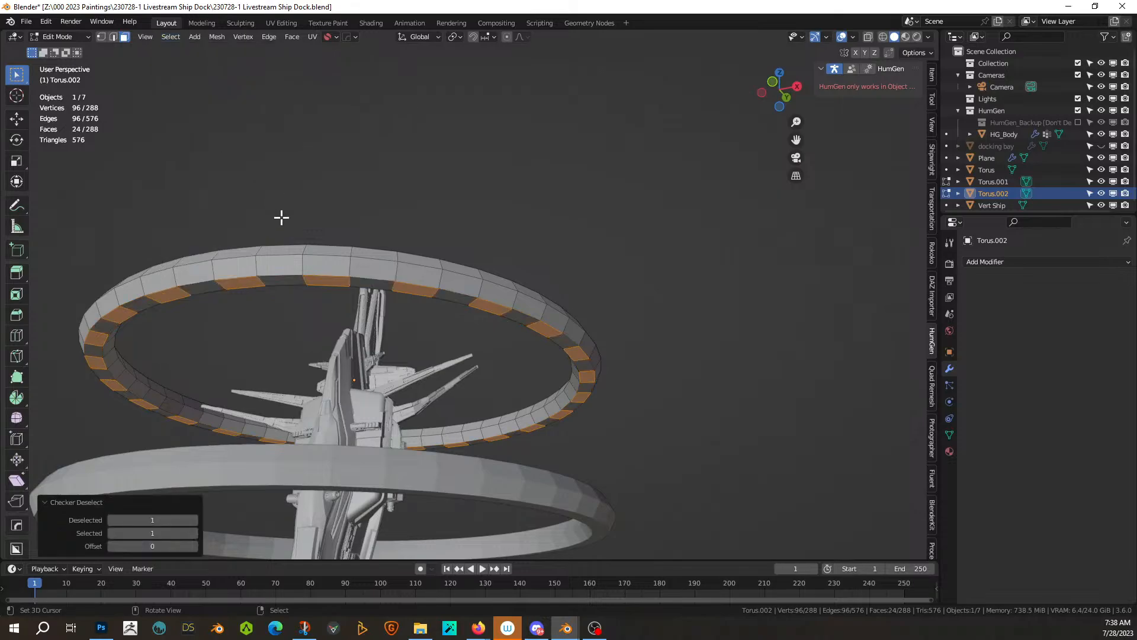
middle_drag(427, 459, 490, 462)
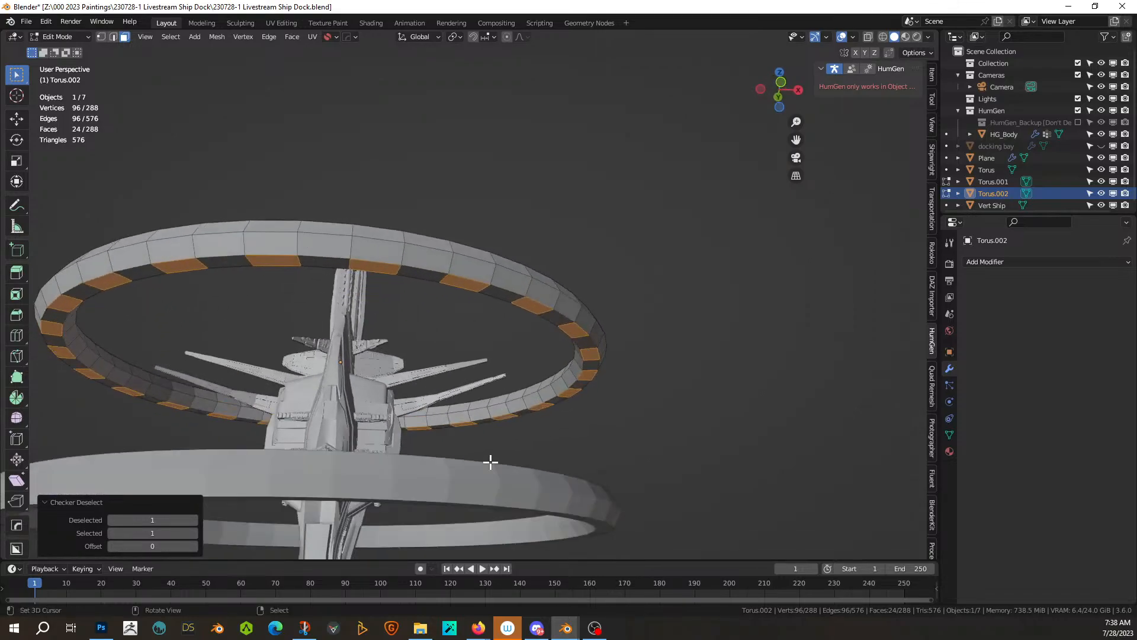
click(194, 533)
click(195, 533)
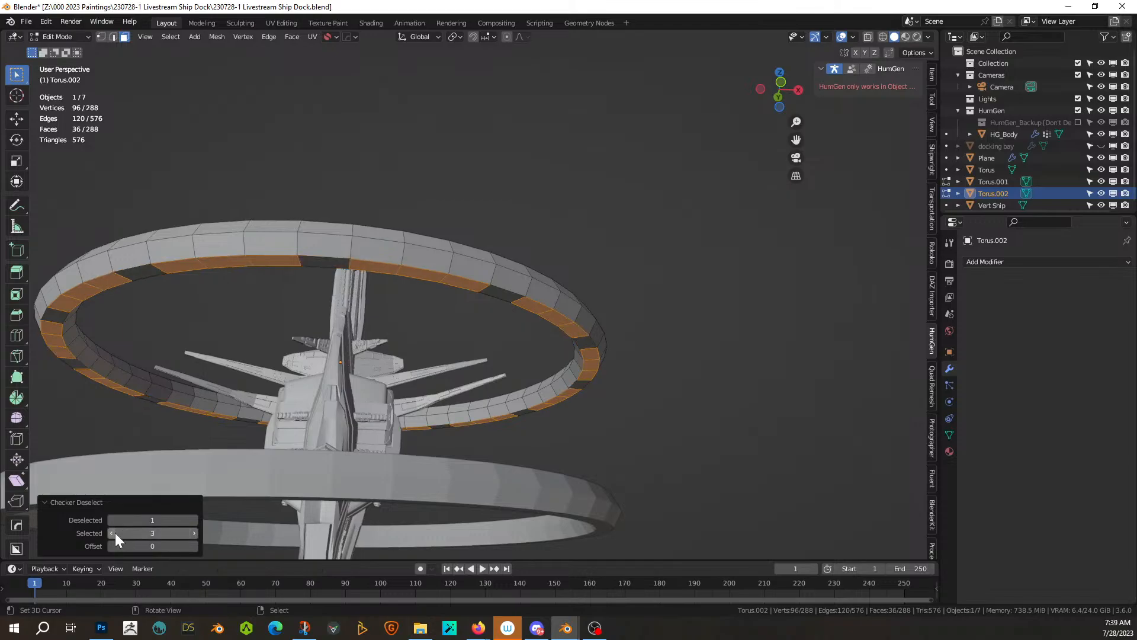
click(114, 534)
click(114, 533)
click(194, 520)
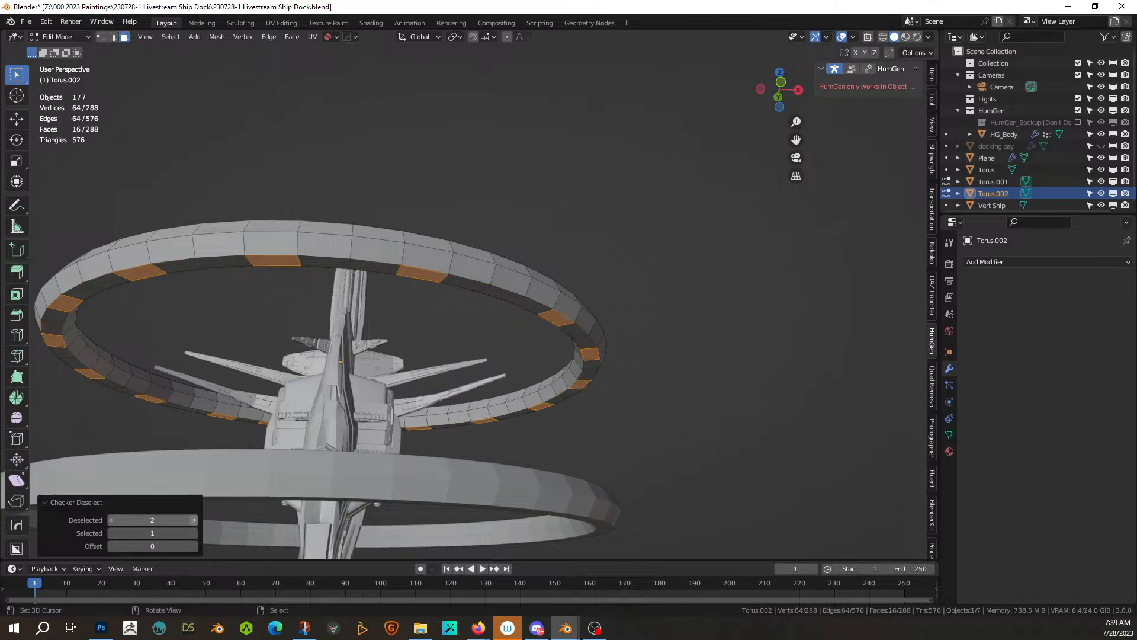
click(194, 520)
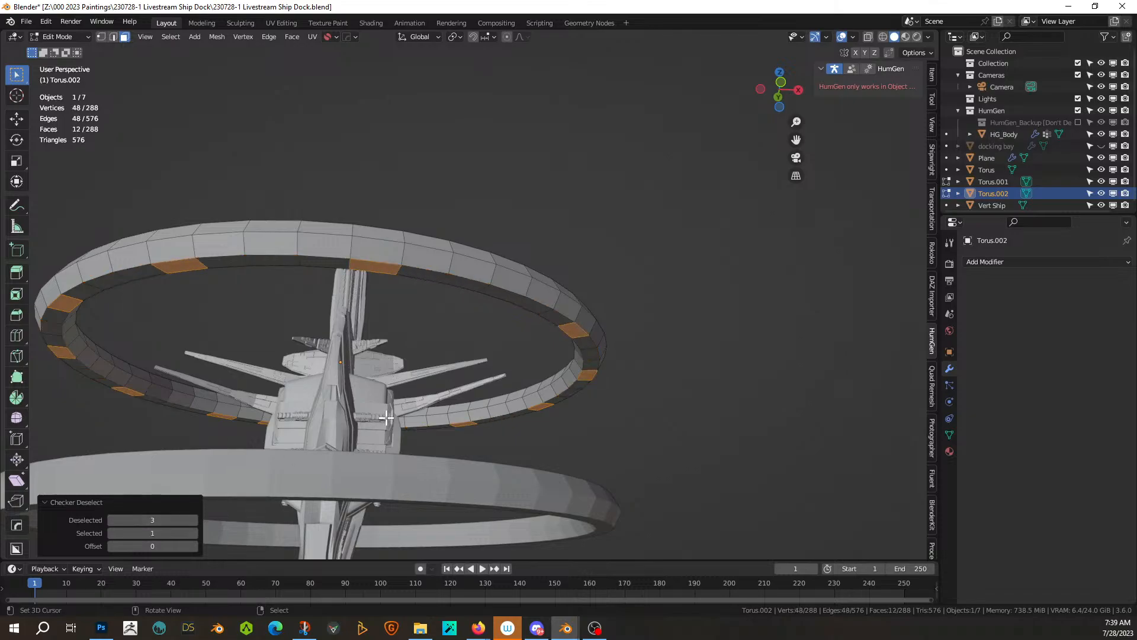
- Isolate the ring in bottom view, shift the Checker Deselect offset to space the selected faces evenly, and leave isolation
mouse_move(404, 411)
middle_down()
mouse_move(386, 385)
mouse_move(411, 419)
middle_up()
key(KP_Divide)
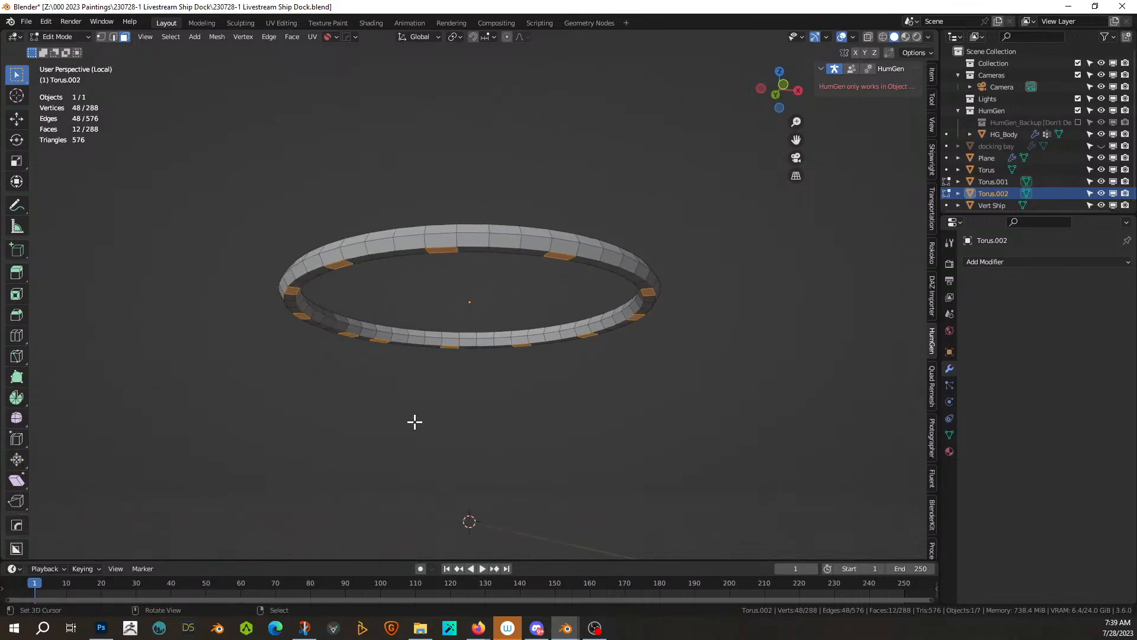
key(KP_7)
key(ctrl+KP_7)
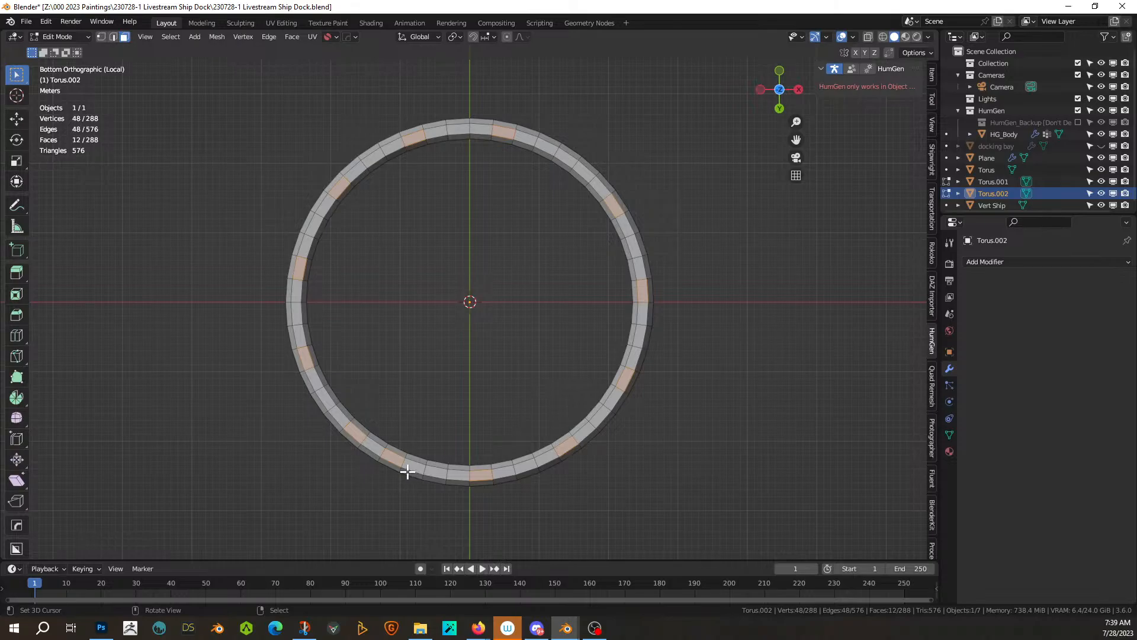
key(F9)
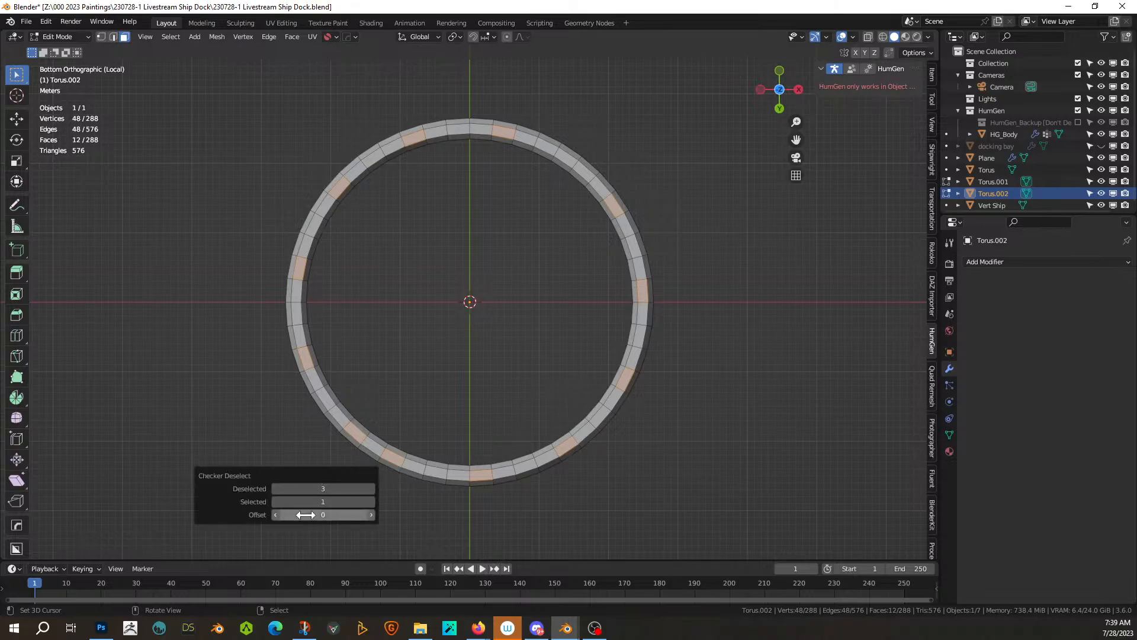
click(371, 515)
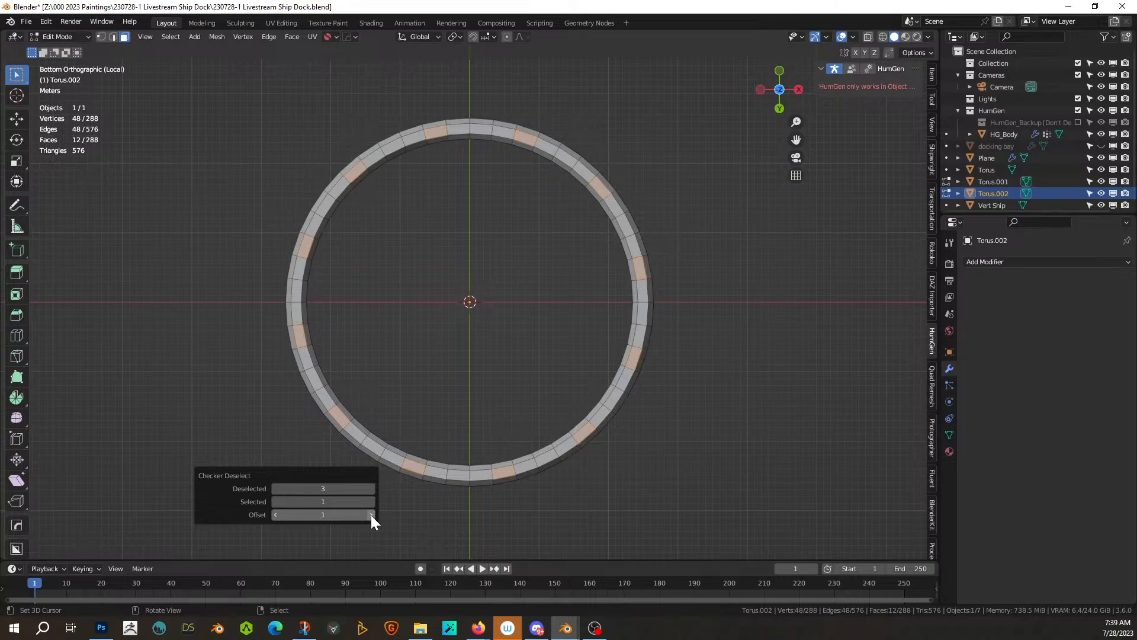
click(371, 515)
click(371, 514)
click(371, 514)
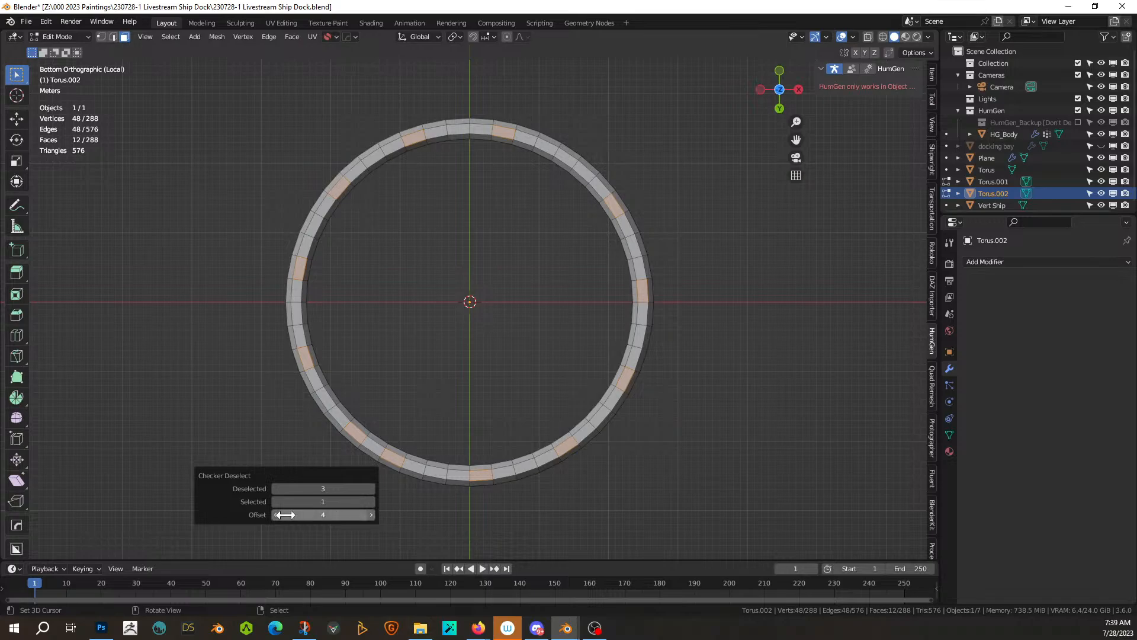
drag(279, 514, 275, 514)
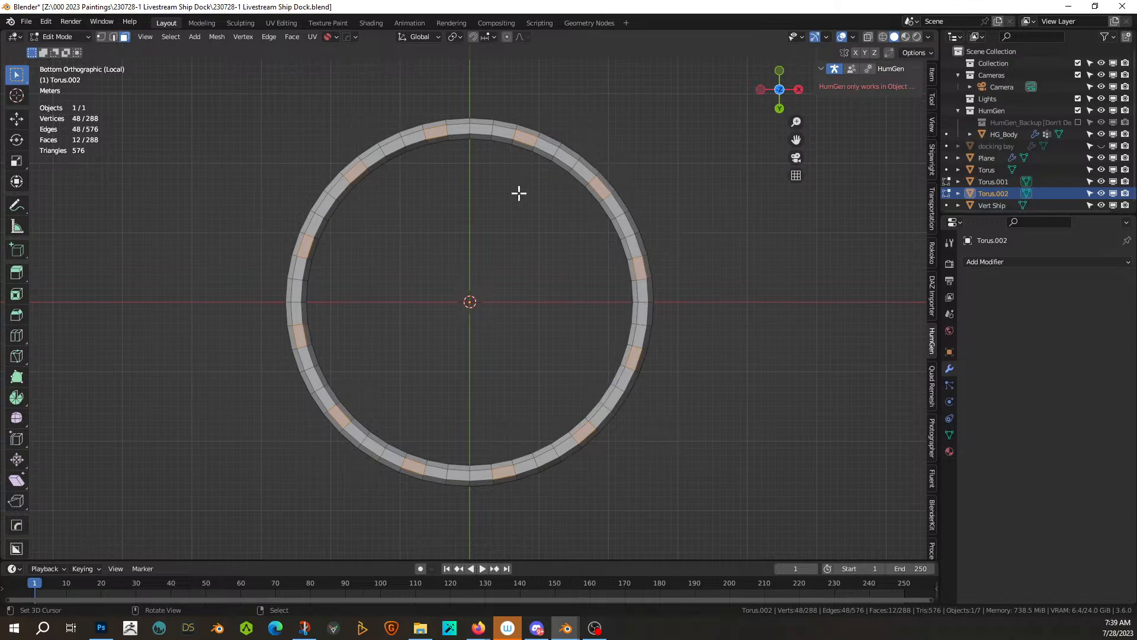
middle_drag(585, 254, 652, 376)
key(KP_Divide)
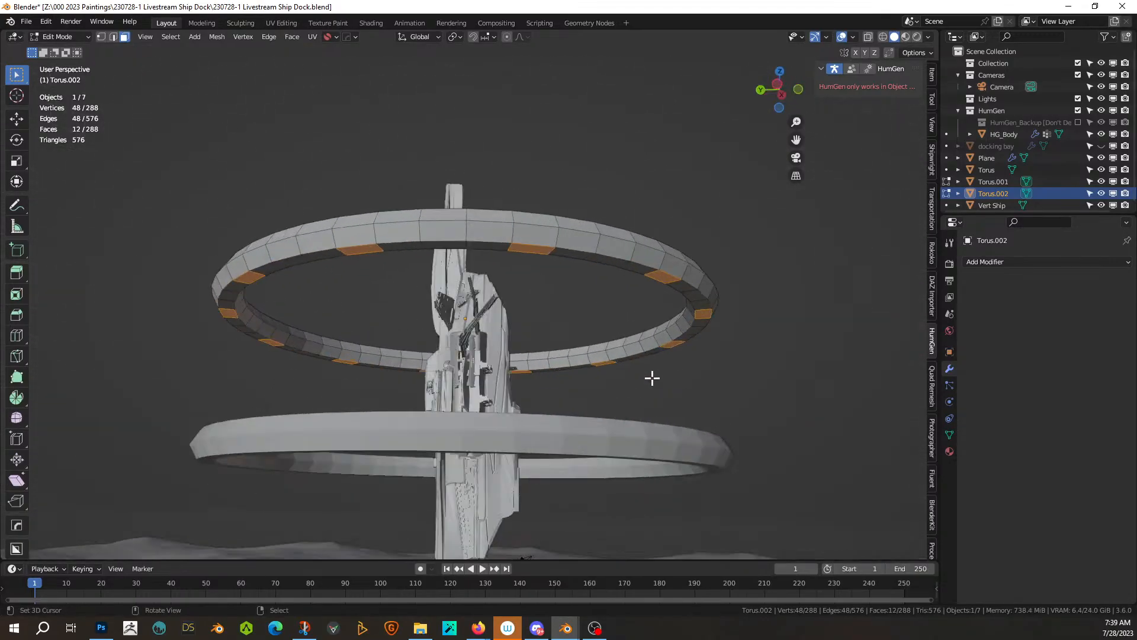
- Inset the selected underside faces of the uppermost ring by about 0.35 m
scroll(652, 378, down, 3)
middle_drag(536, 426, 537, 374)
scroll(537, 374, up, 3)
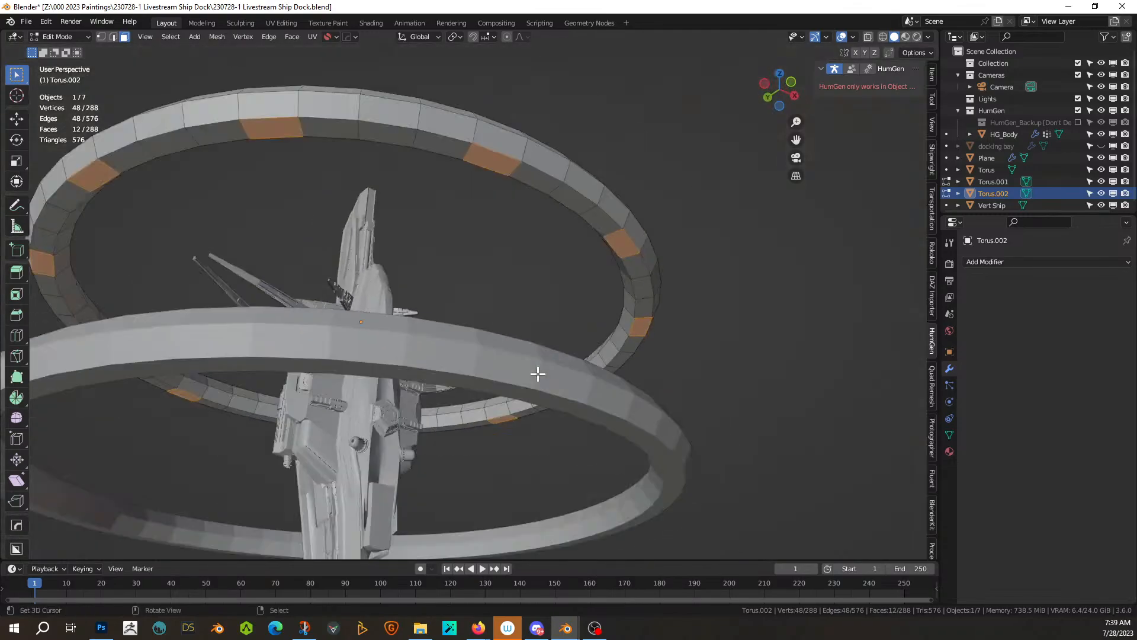
scroll(537, 374, down, 1)
scroll(537, 374, up, 1)
key(i)
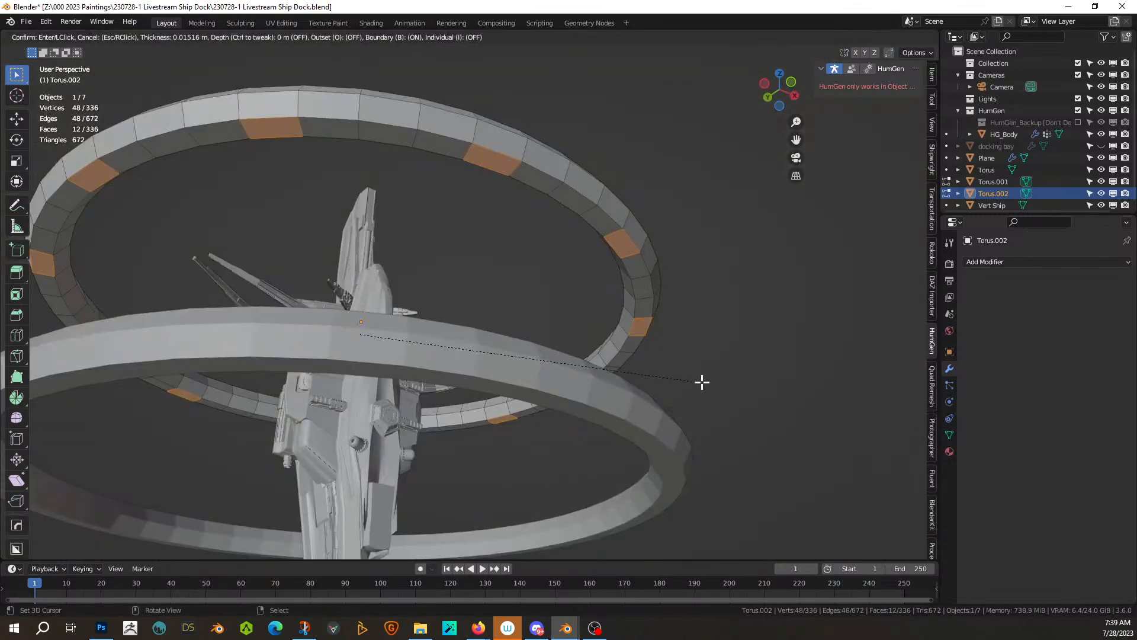
click(700, 382)
- Try extruding the inset faces about 12.55 m down towards the ring below, and undo the extrusion
middle_drag(698, 381, 726, 401)
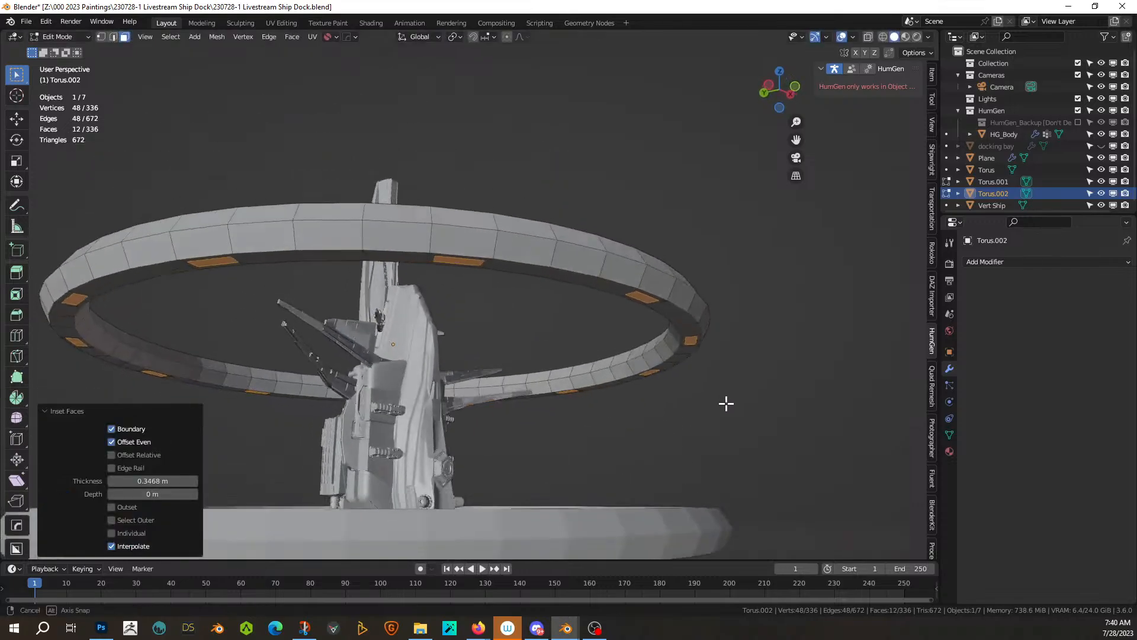
key(e)
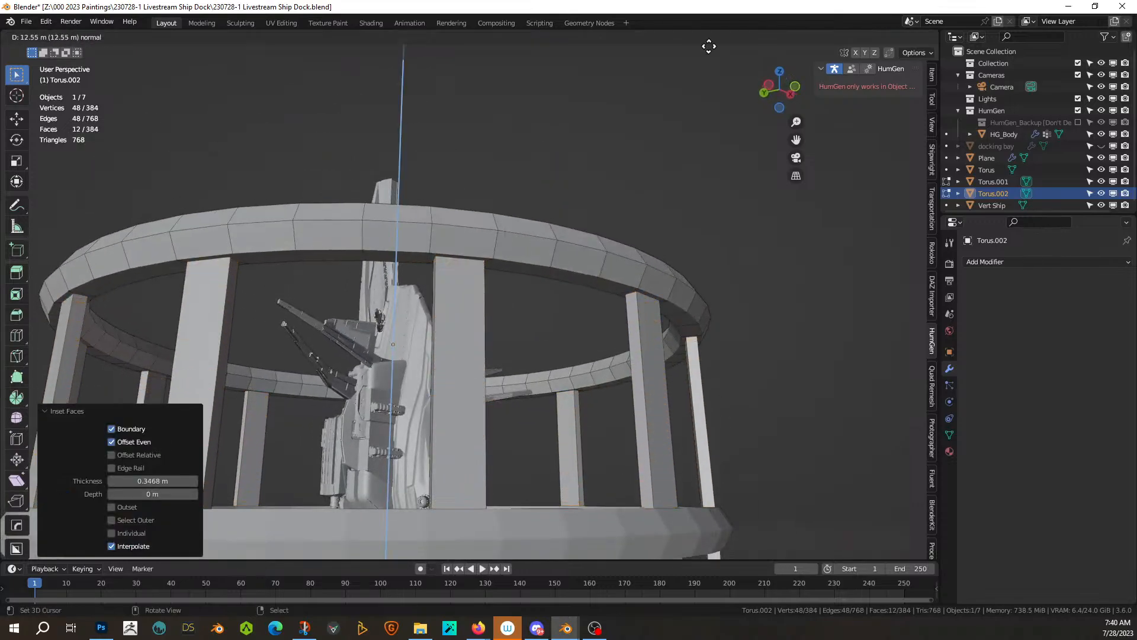
click(708, 548)
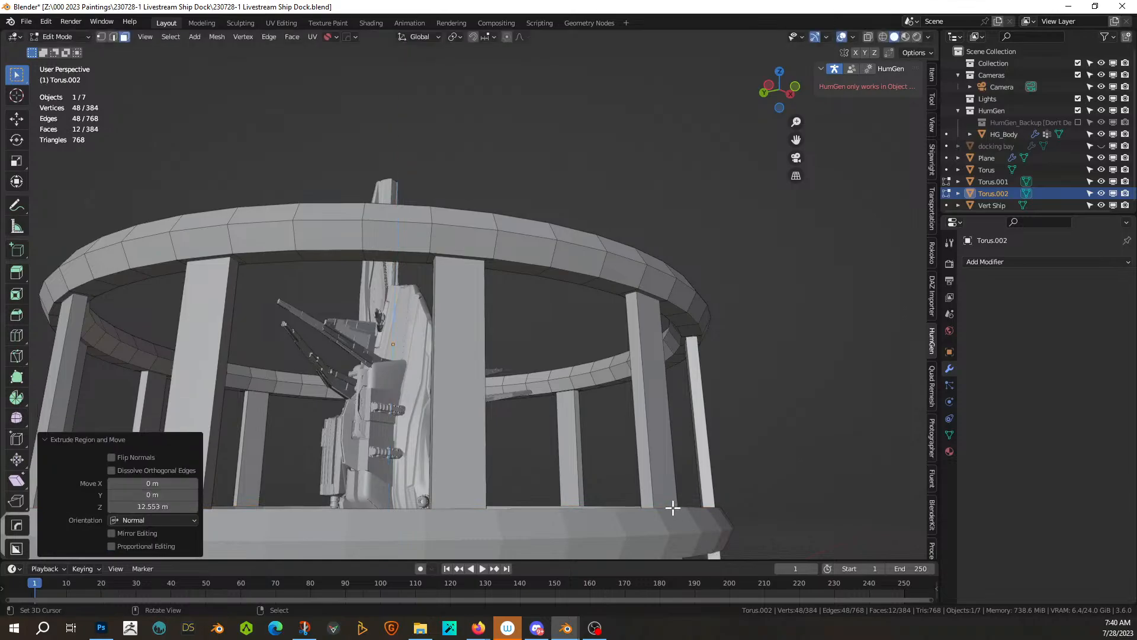
middle_drag(675, 508, 654, 393)
key(ctrl+z)
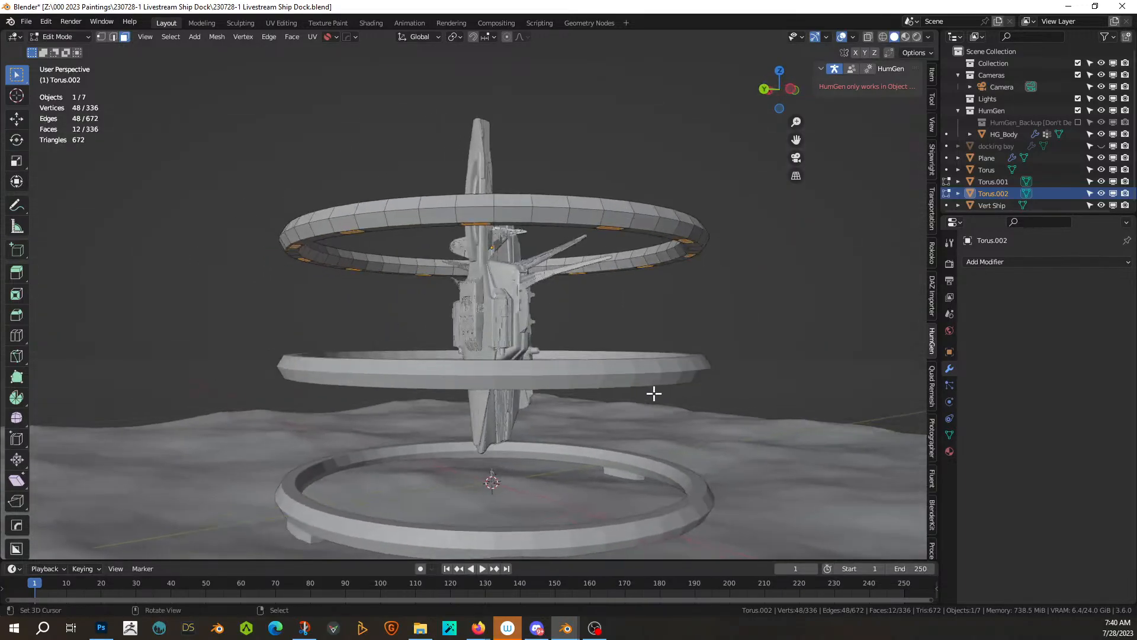
- Extrude the inset underside faces about 12.5 m down to form support columns between the stacked rings
key(KP_1)
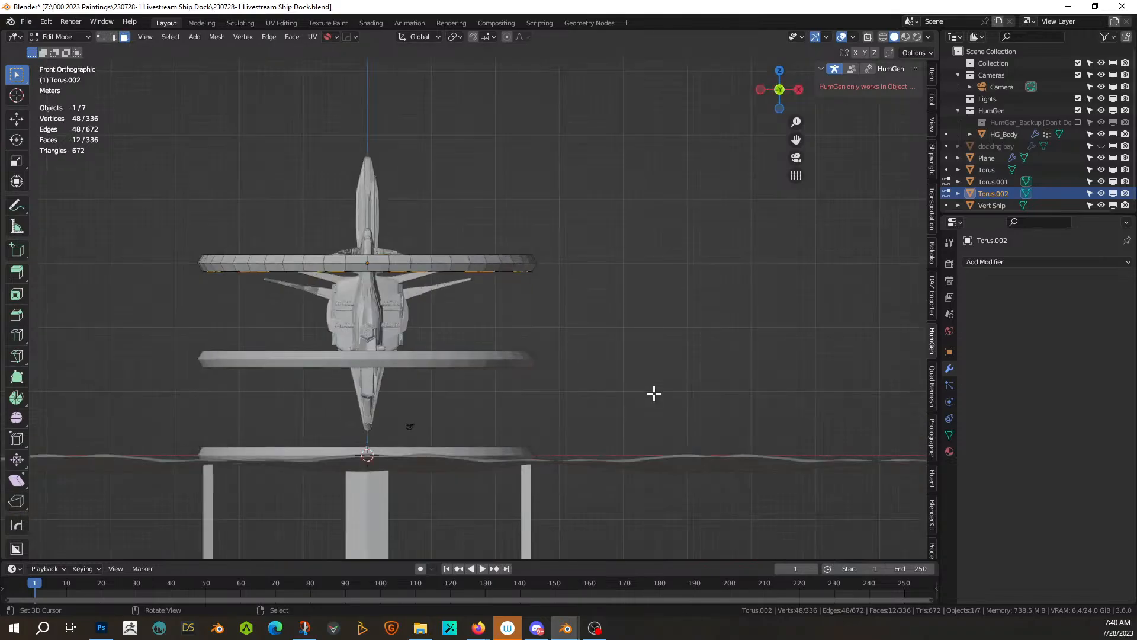
key(KP_7)
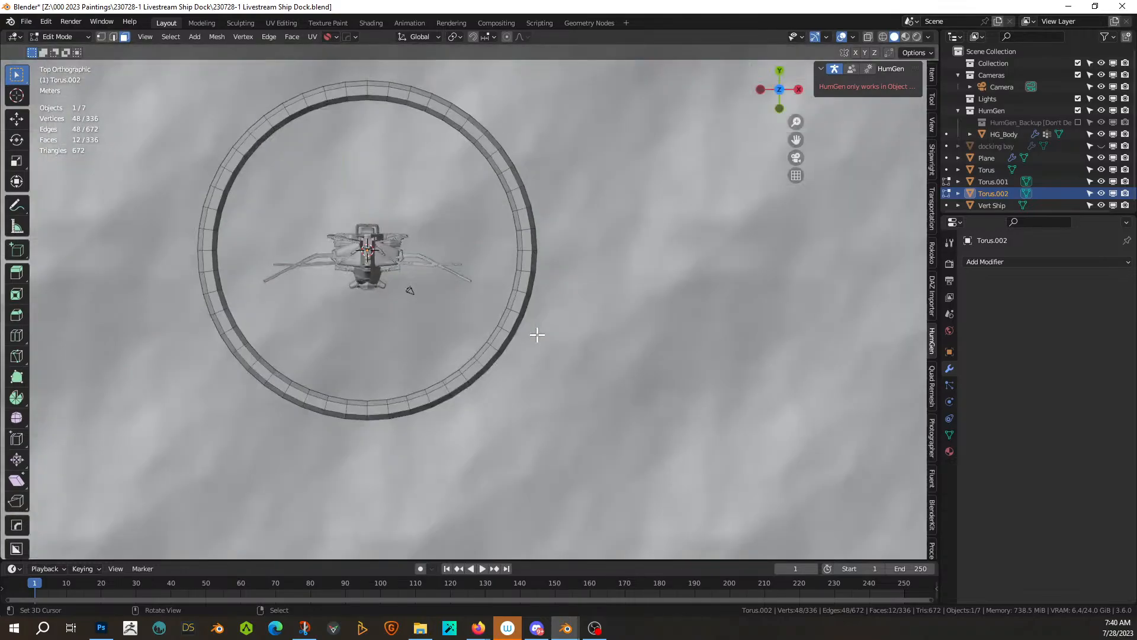
key(ctrl+KP_7)
key(KP_Divide)
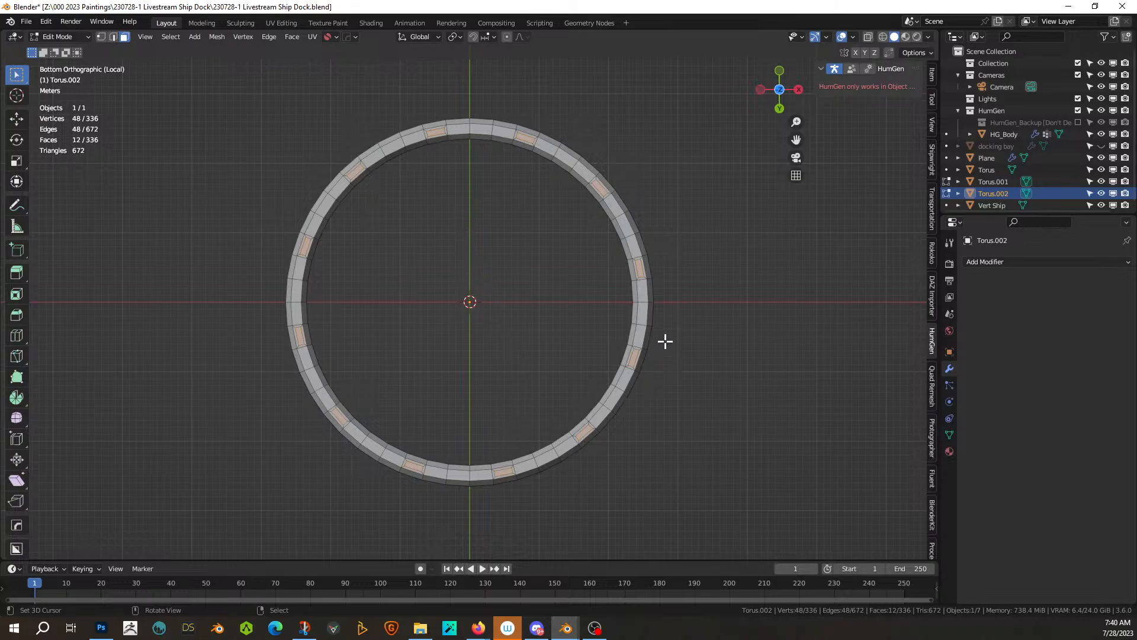
middle_drag(666, 341, 611, 423)
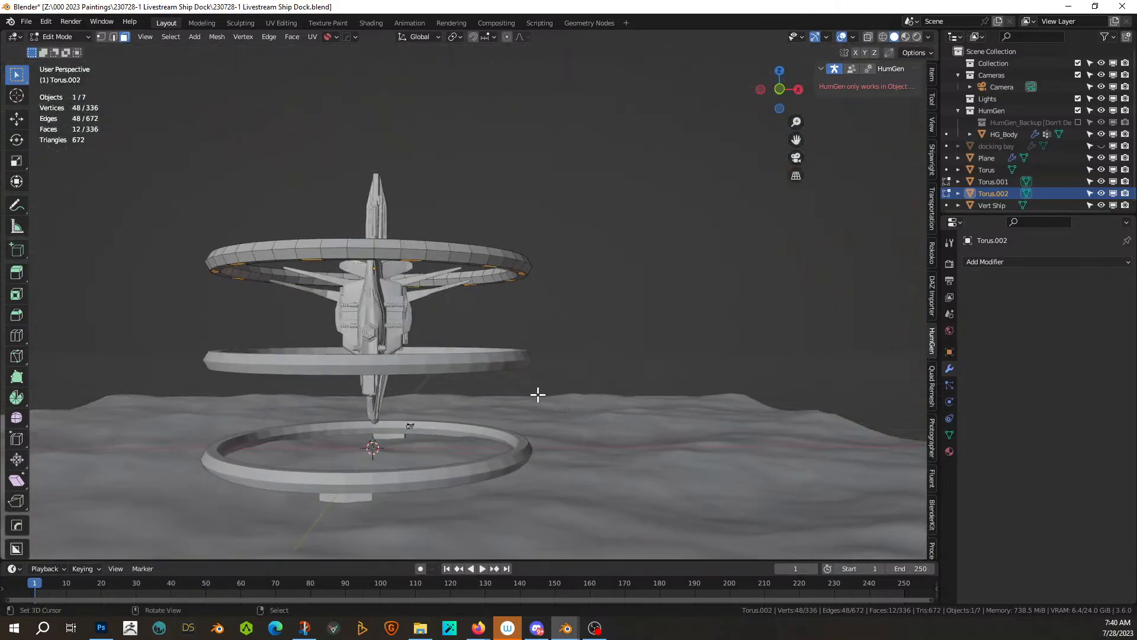
middle_drag(534, 391, 574, 389)
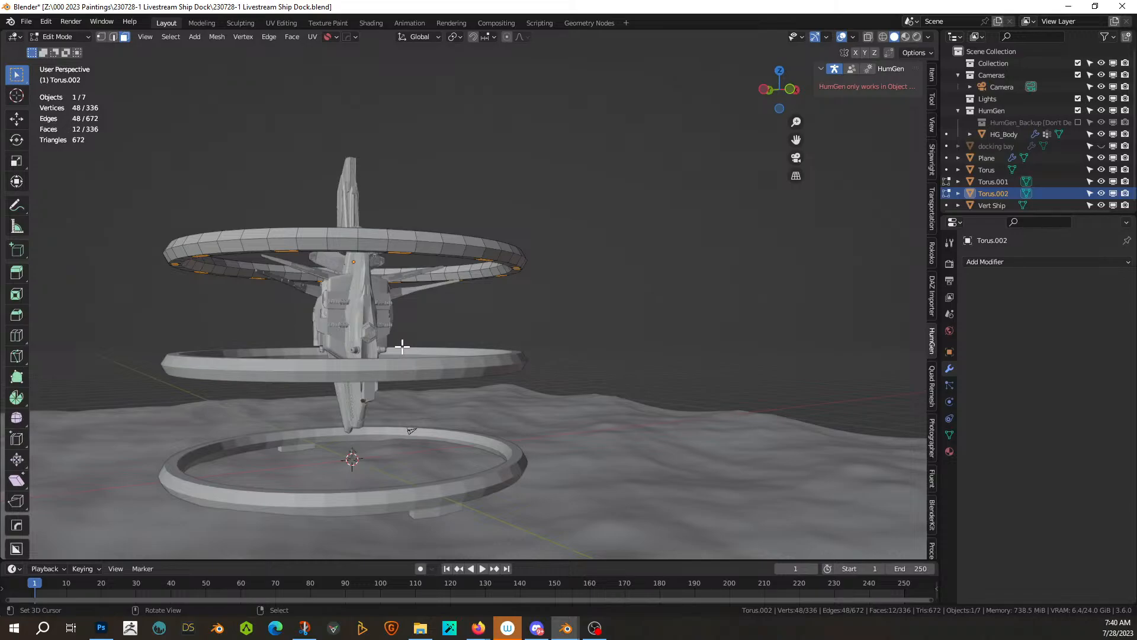
key(e)
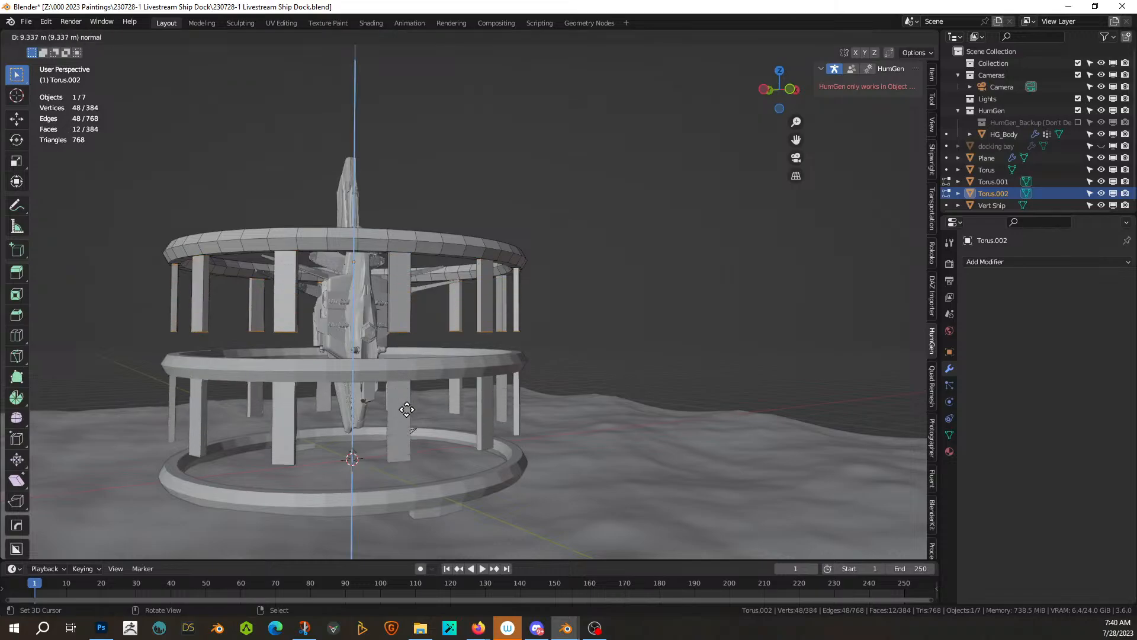
click(409, 428)
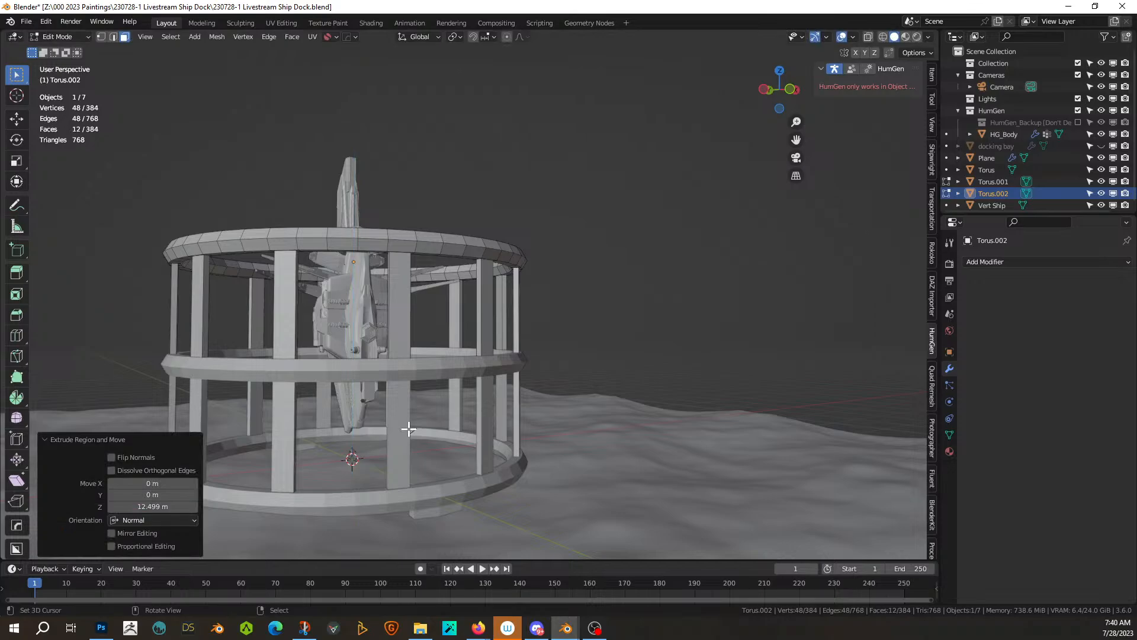
- Expand the face selection to cover the upper support columns and separate them into their own object, leaving mesh editing
key(ctrl+KP_Add)
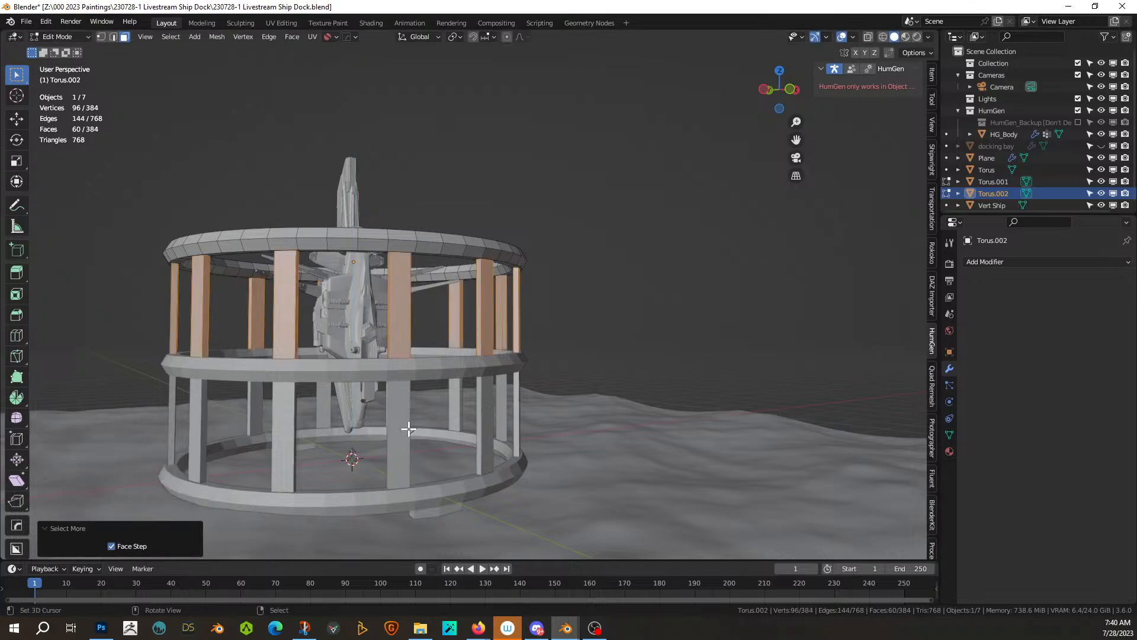
key(p)
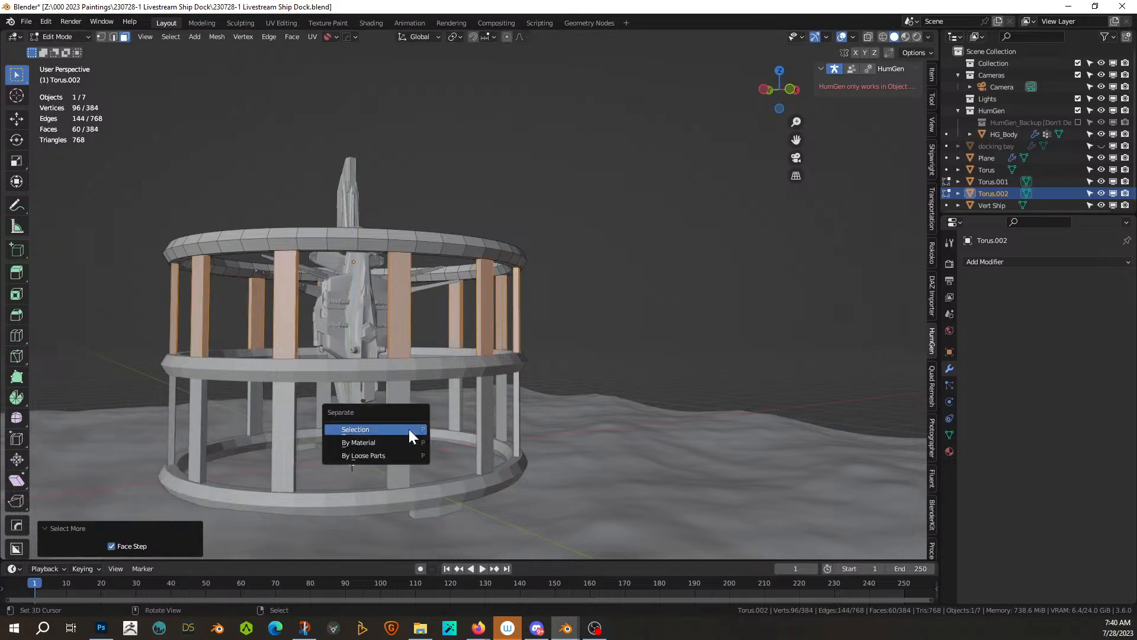
click(408, 429)
middle_drag(121, 280, 155, 288)
key(Tab)
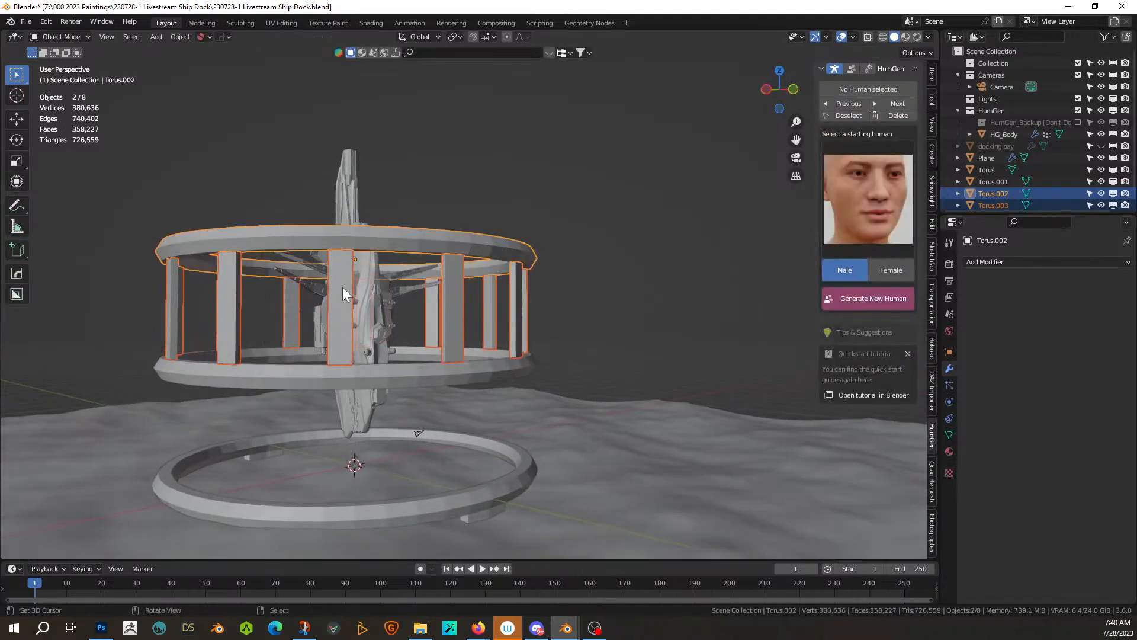
- Make a linked duplicate of the upper columns and move it -15 m along Z, between the two lower rings
click(343, 286)
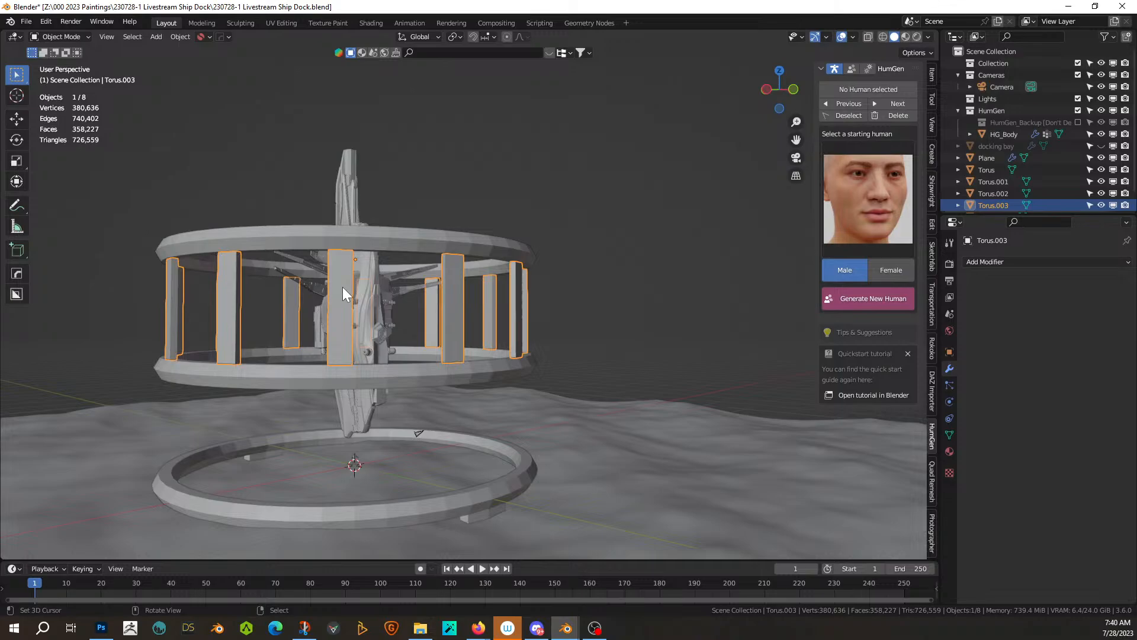
key(alt+d)
text(z)
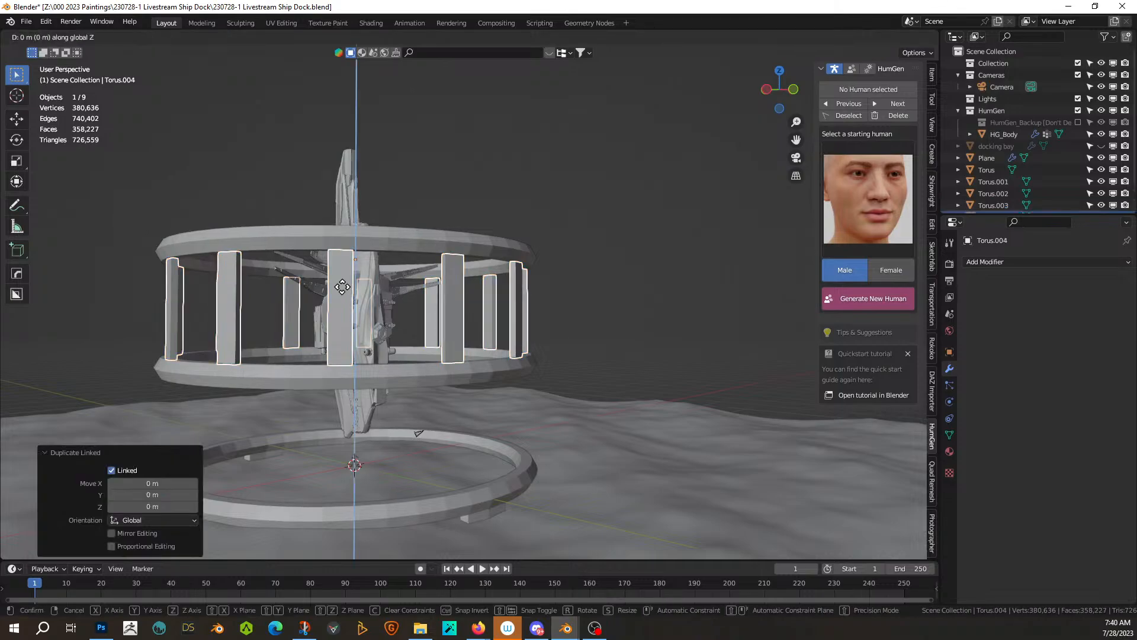
text(-15)
key(Return)
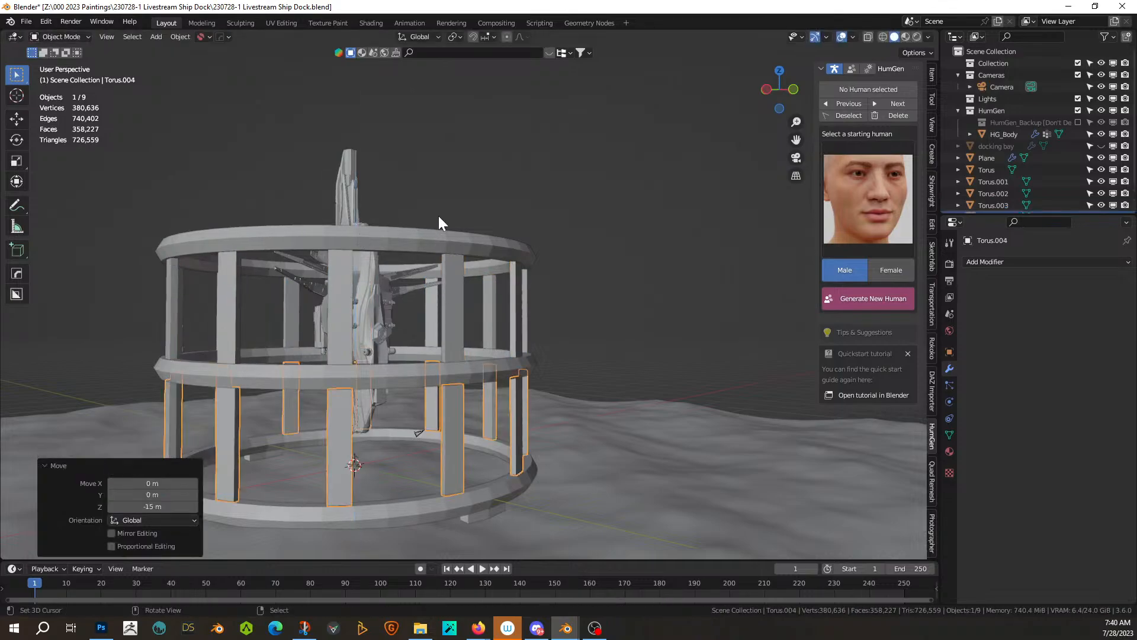
middle_drag(439, 215, 559, 267)
click(556, 222)
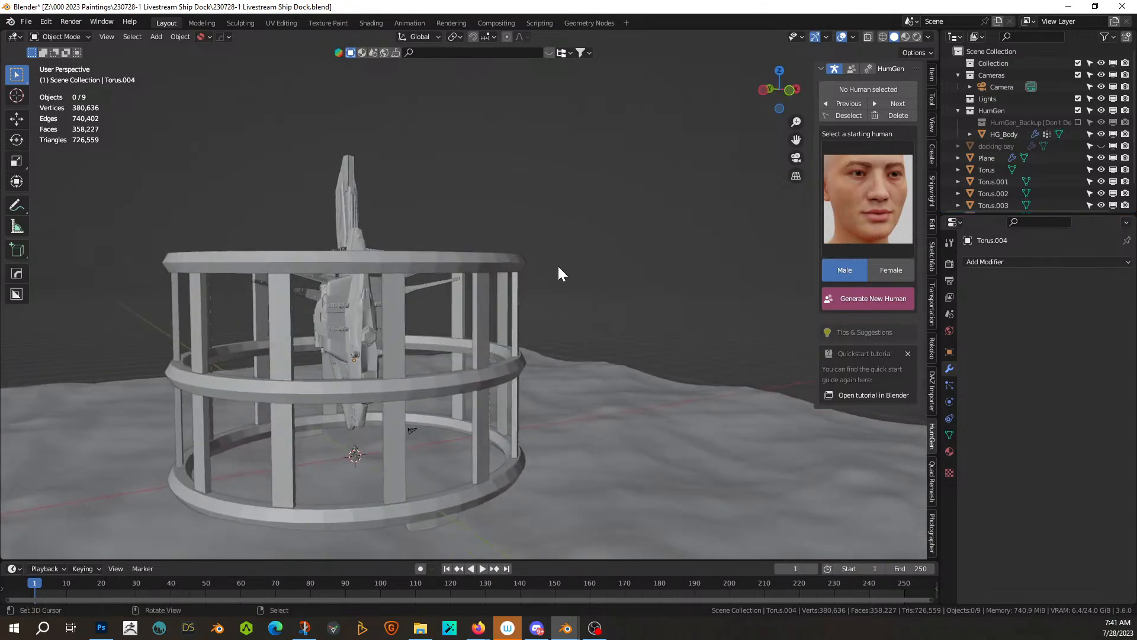
- Isolate the upper columns and subdivide all their faces with 2 cuts
click(389, 301)
key(KP_Divide)
middle_drag(389, 301, 452, 350)
key(Tab)
key(a)
right_click(453, 350)
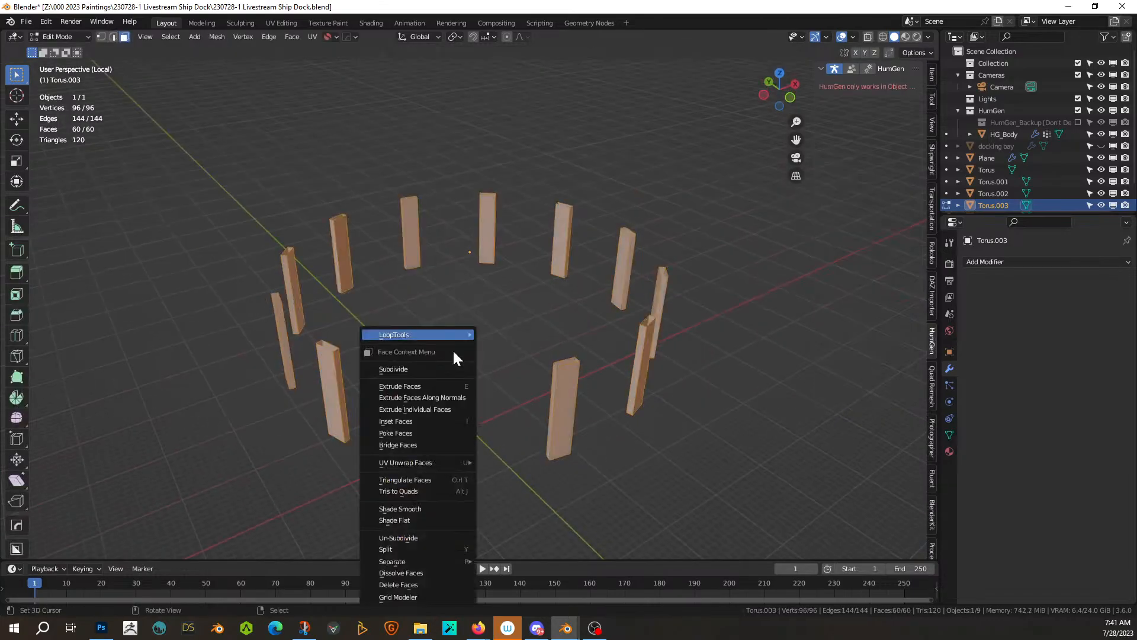
click(406, 369)
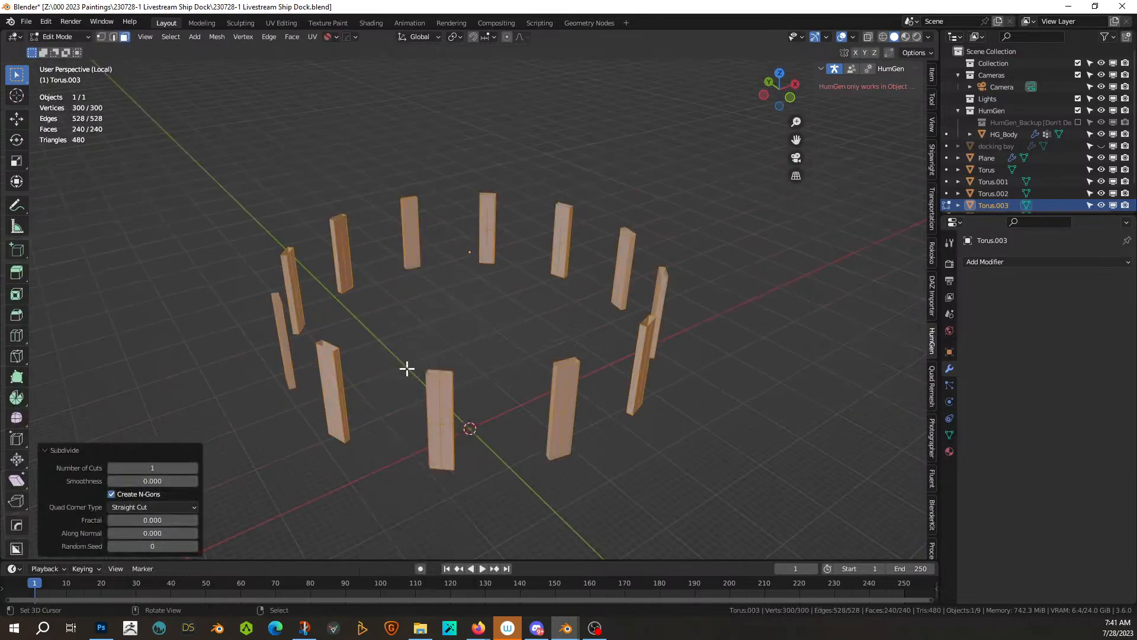
middle_drag(407, 369, 430, 325)
click(194, 467)
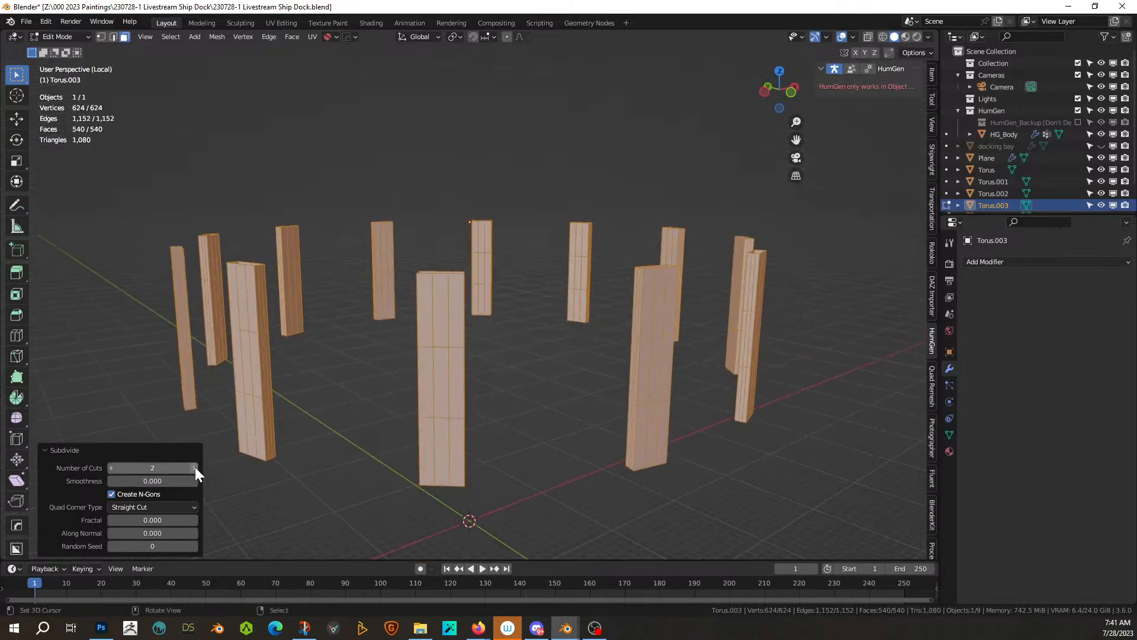
- Add a Wireframe modifier about 0.218 m thick to the upper columns with HardOps, and leave isolation
middle_drag(509, 416, 514, 379)
key(Tab)
key(q)
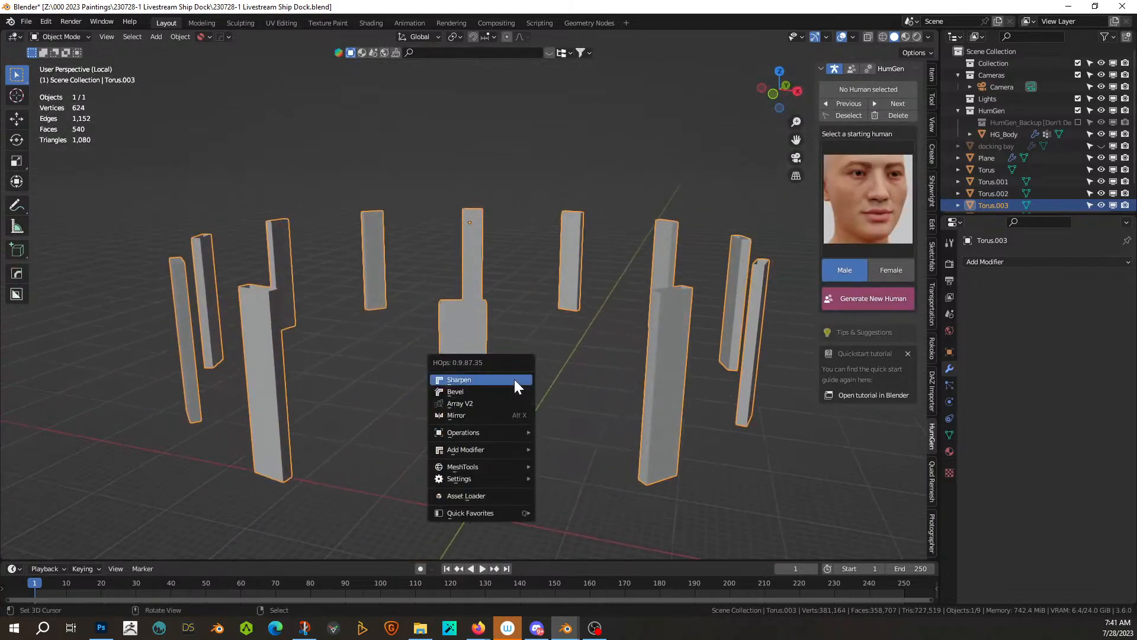
mouse_move(510, 449)
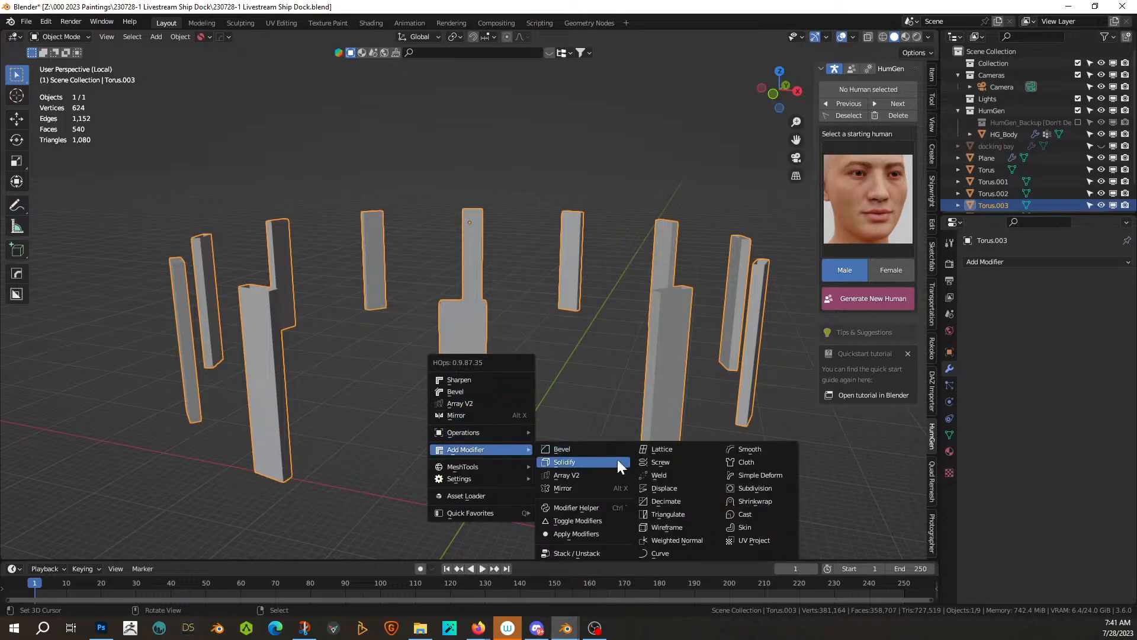
click(681, 525)
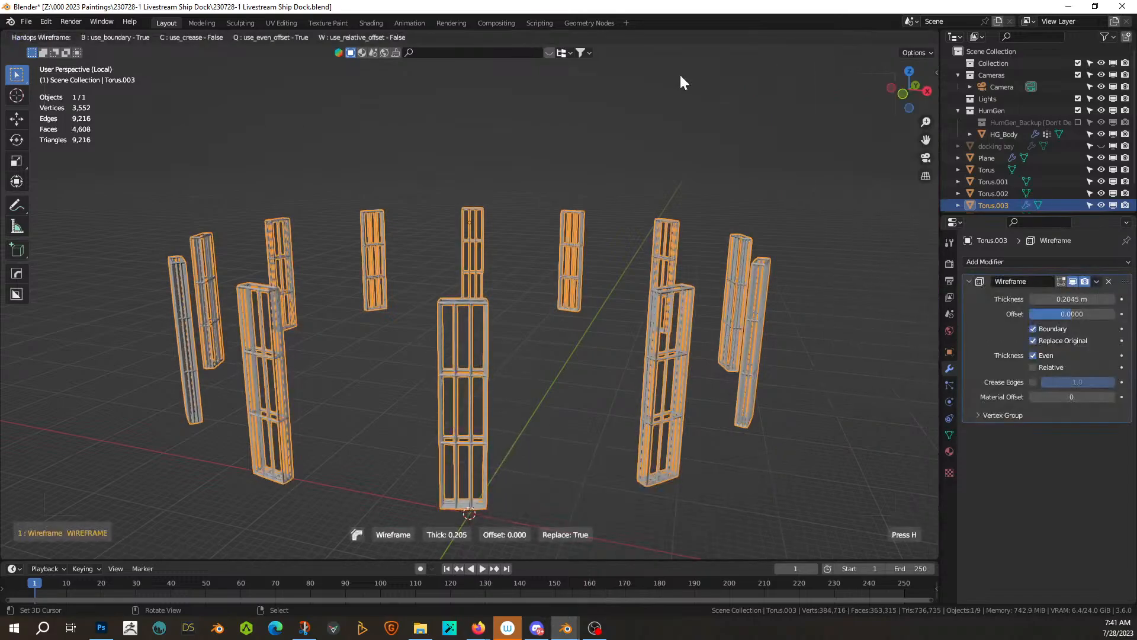
key(n)
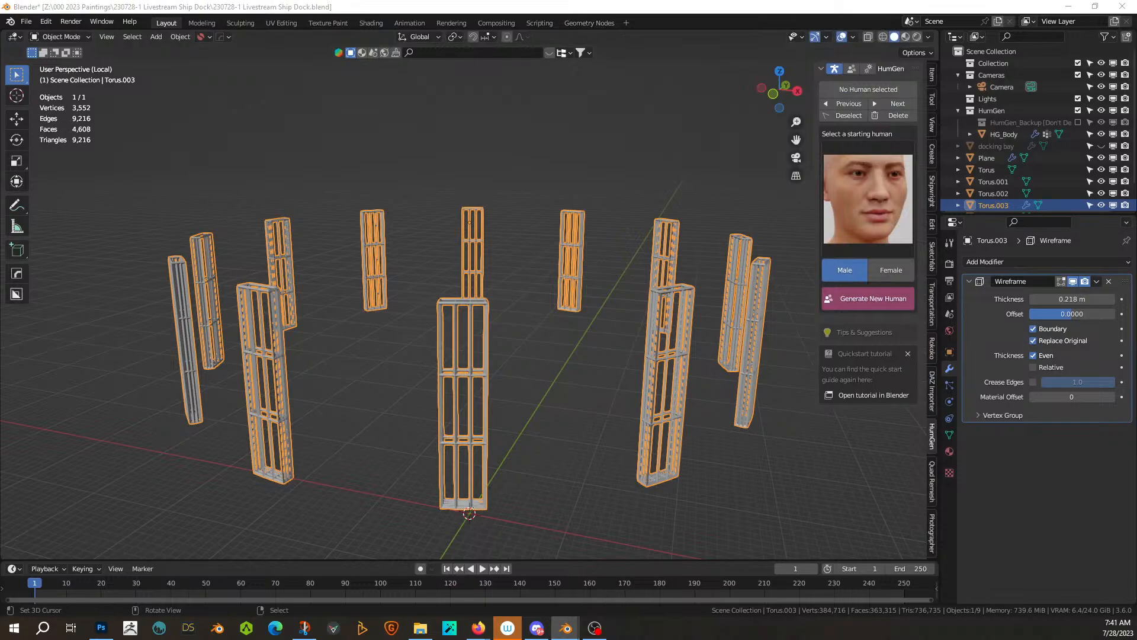
key(KP_Divide)
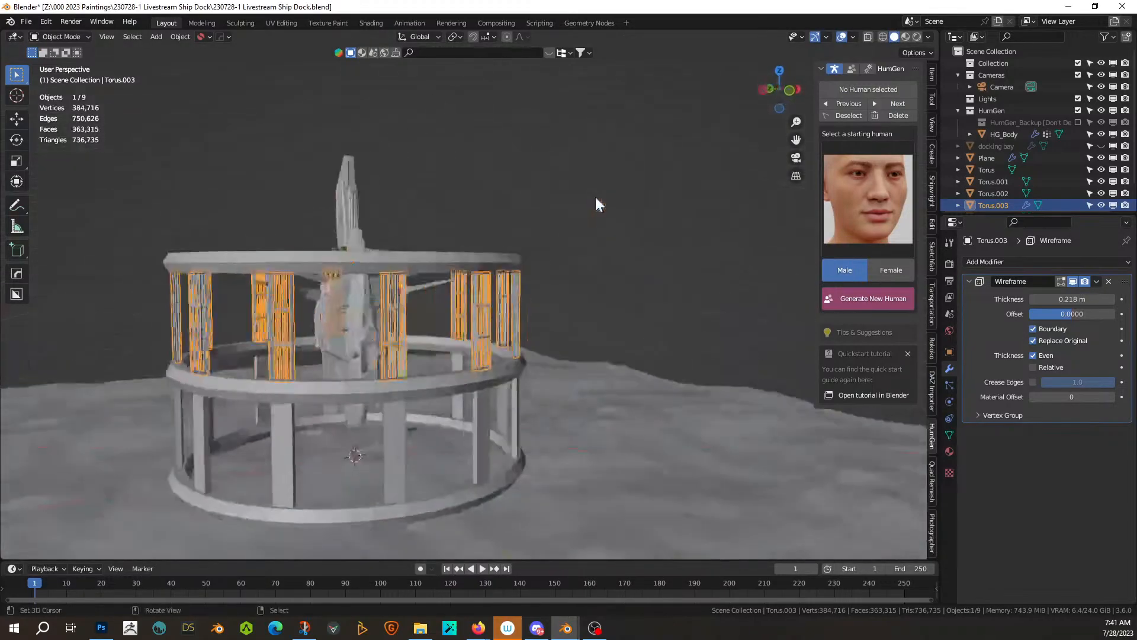
click(496, 107)
- Add a Wireframe modifier to the lower set of columns
middle_drag(497, 110, 564, 548)
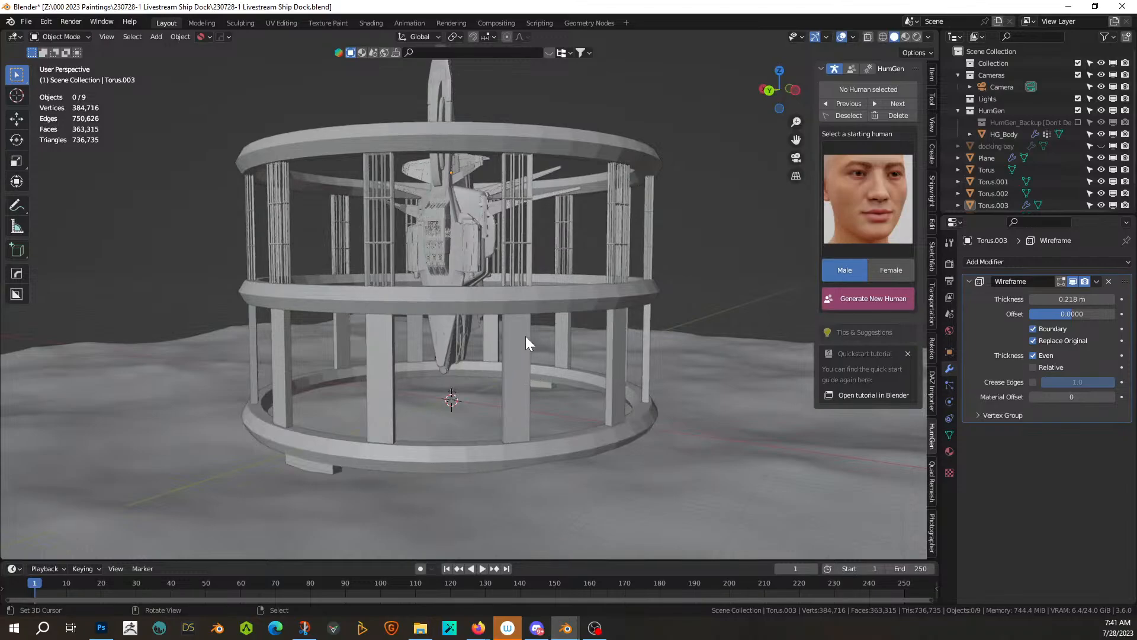
click(1099, 281)
click(518, 350)
right_click(520, 350)
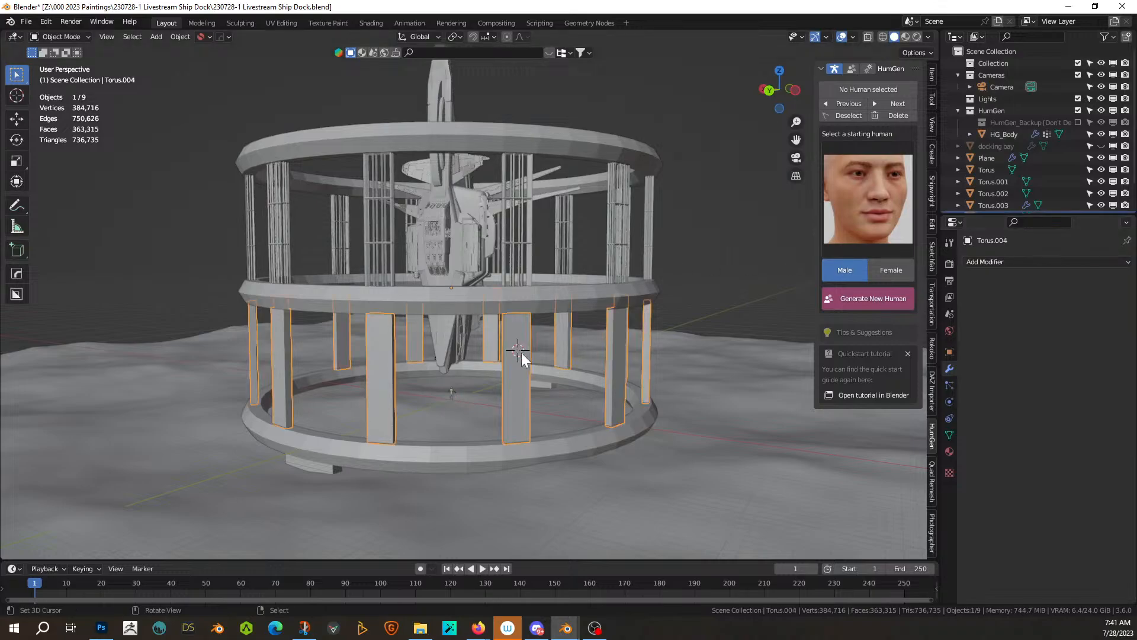
click(976, 260)
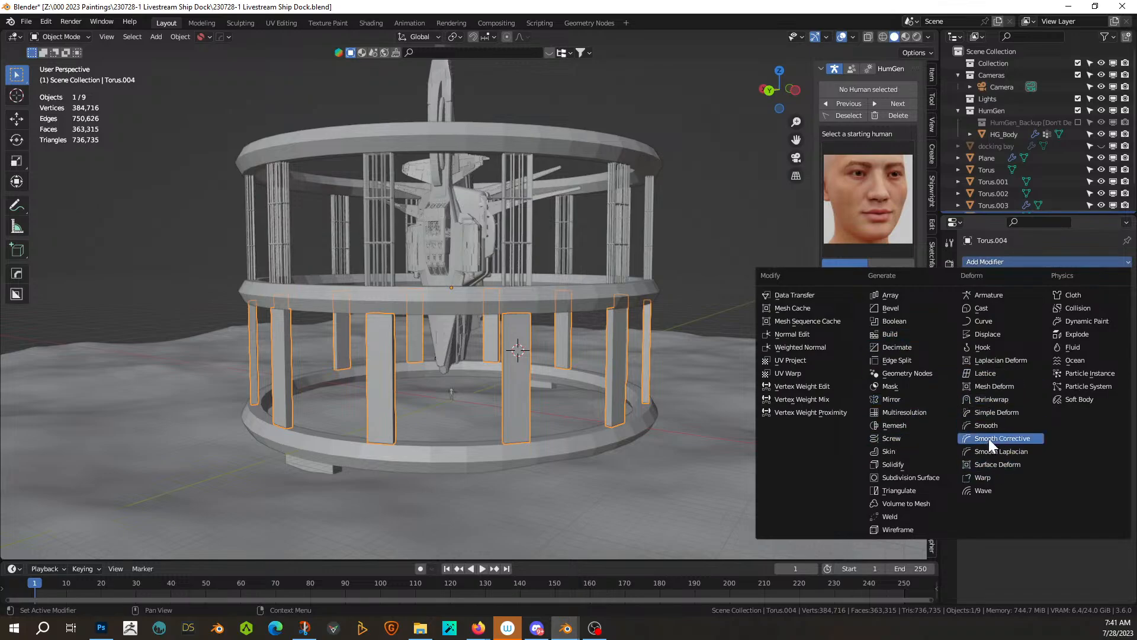
click(911, 531)
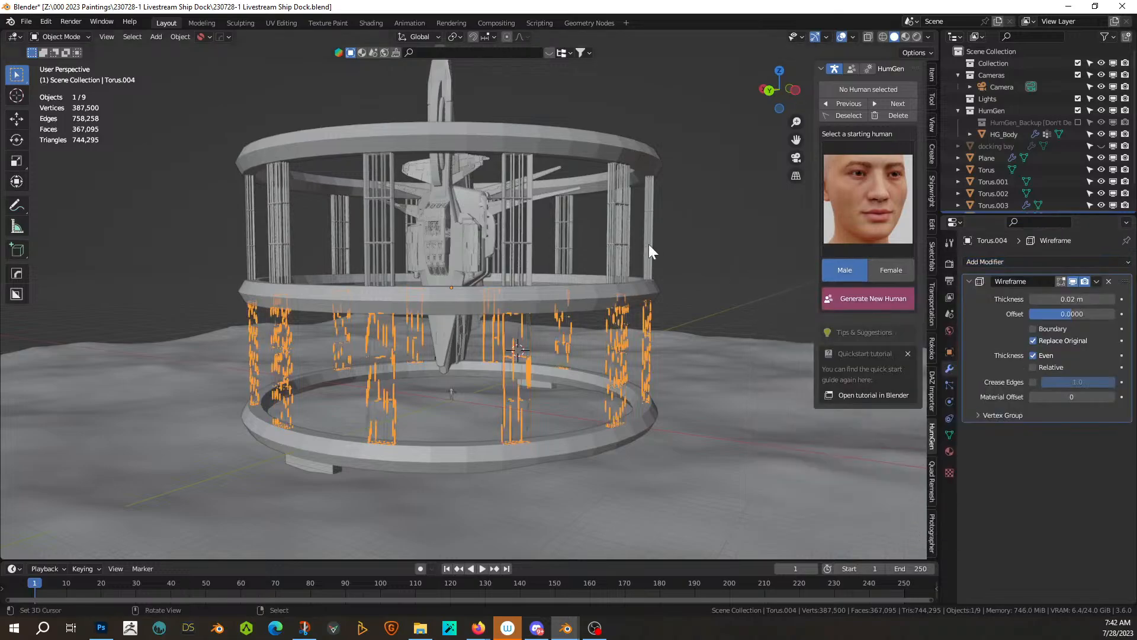
- Set the Wireframe thickness of the upper columns to 0.2 m
click(618, 215)
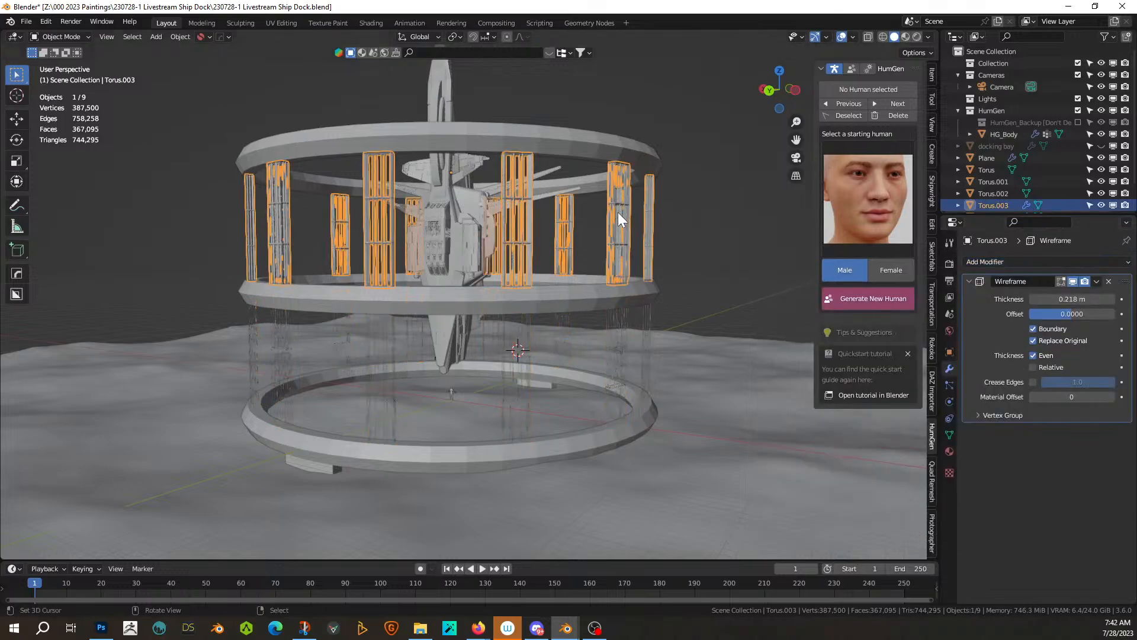
click(1083, 301)
key(BackSpace)
text(0.2)
key(Return)
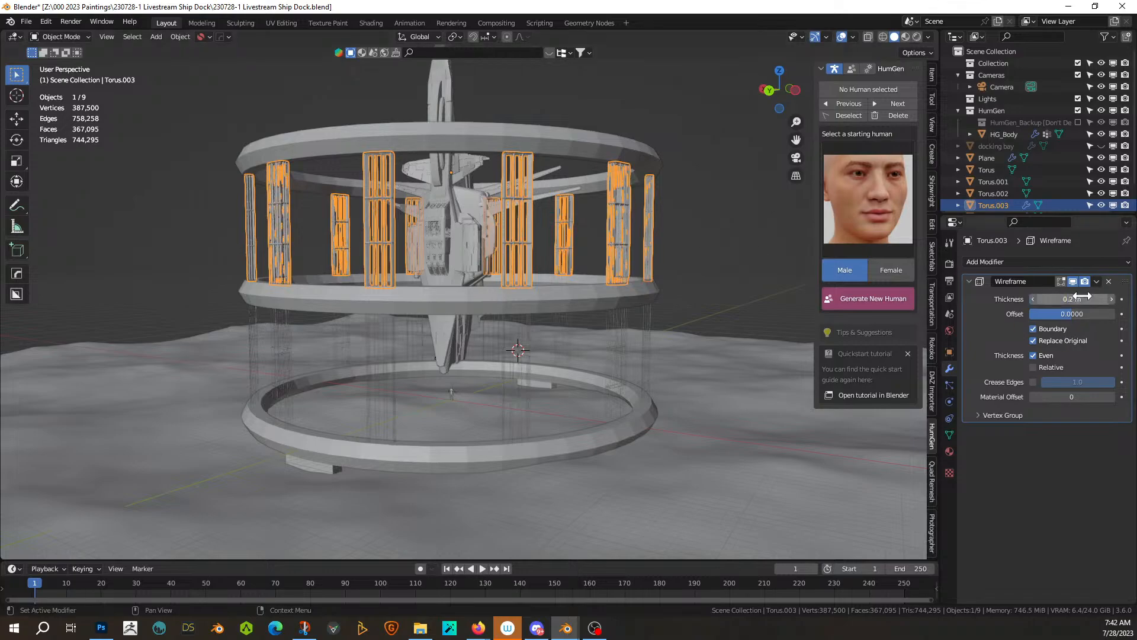
- Set the Wireframe thickness of the lower columns to 0.2 m and enable the modifier's Boundary option
click(503, 338)
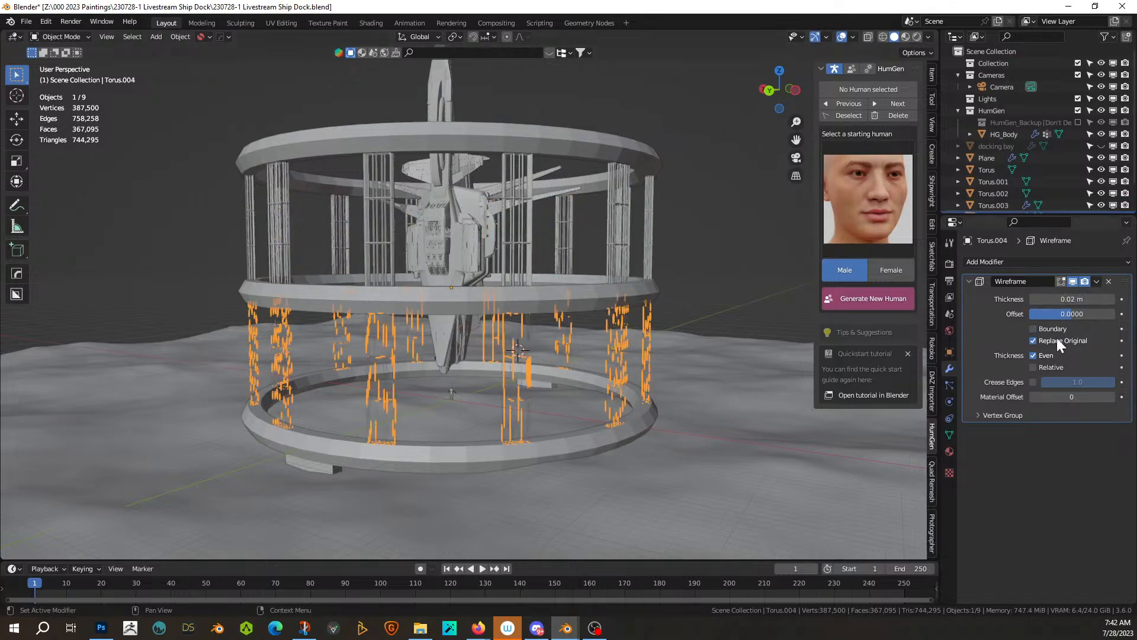
click(1065, 296)
key(BackSpace)
text(.2)
key(Return)
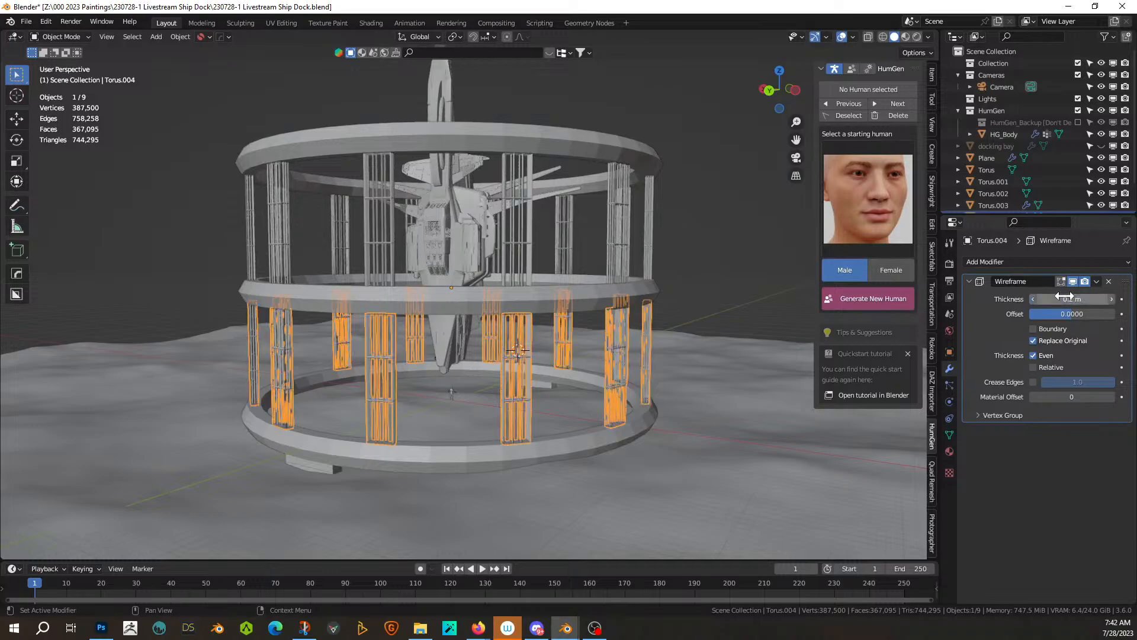
click(534, 209)
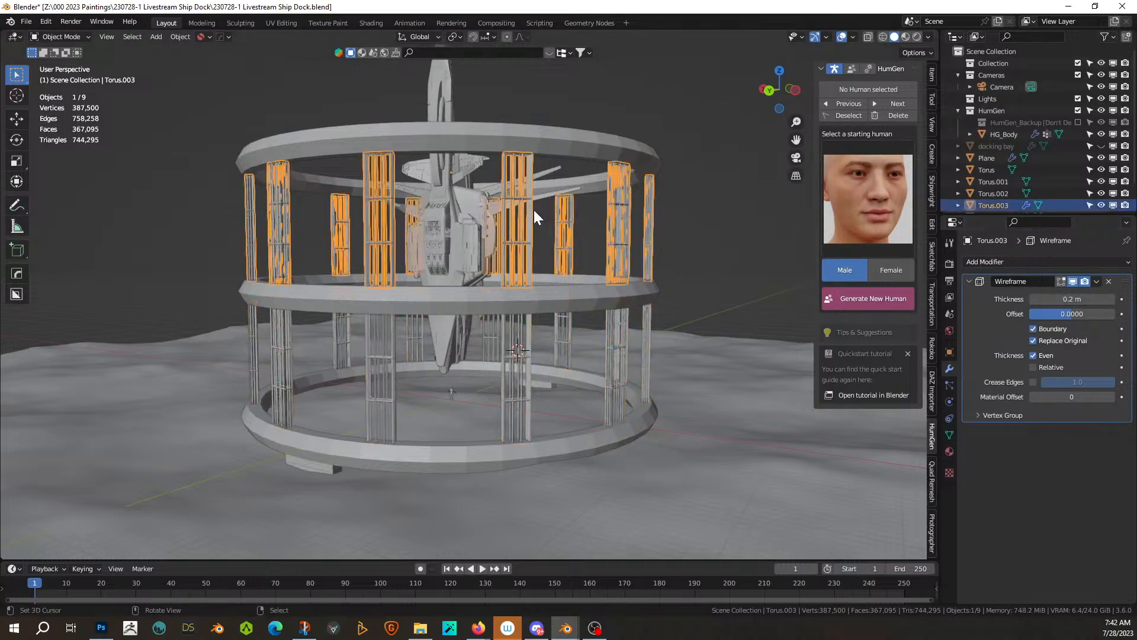
click(518, 339)
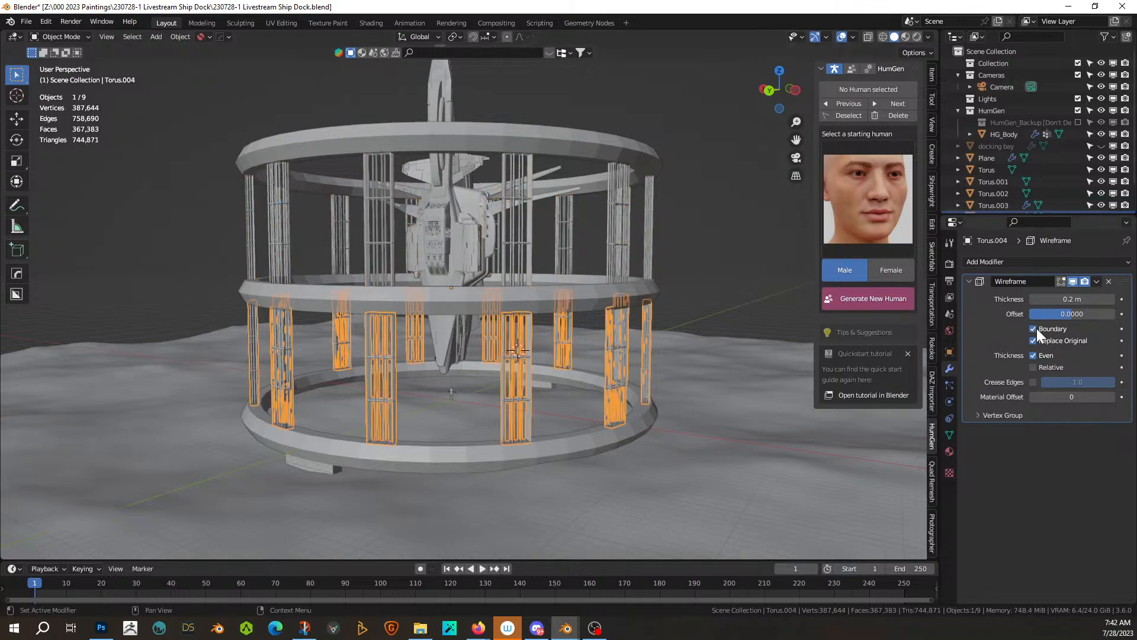
- Check the lattice columns from several angles and save the scene file
scroll(562, 358, up, 4)
click(489, 418)
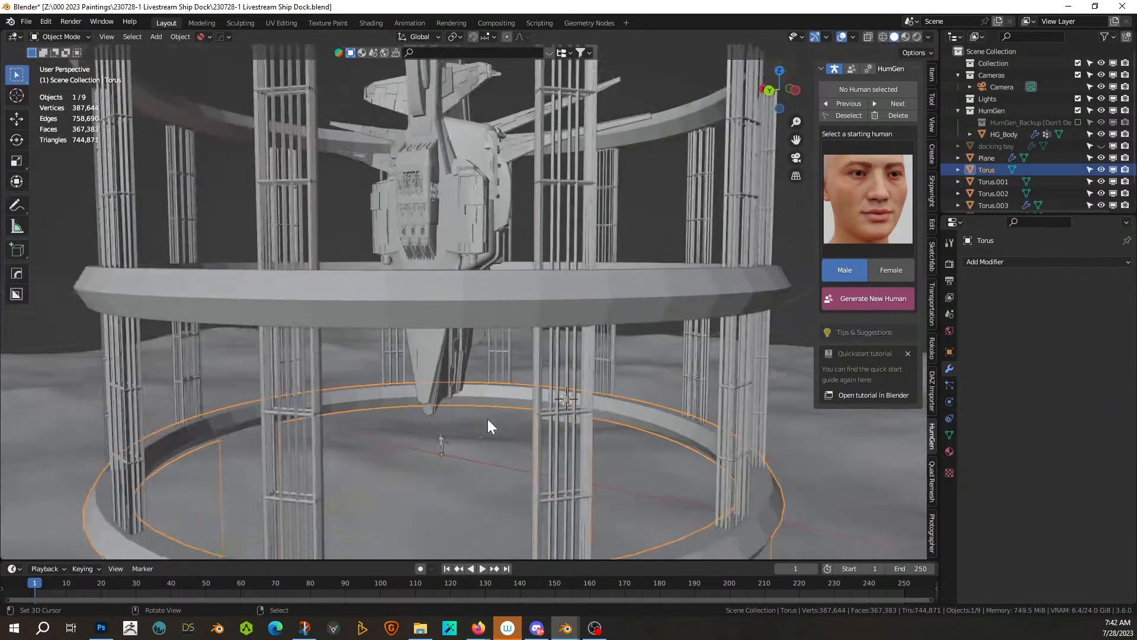
middle_drag(488, 418, 435, 461)
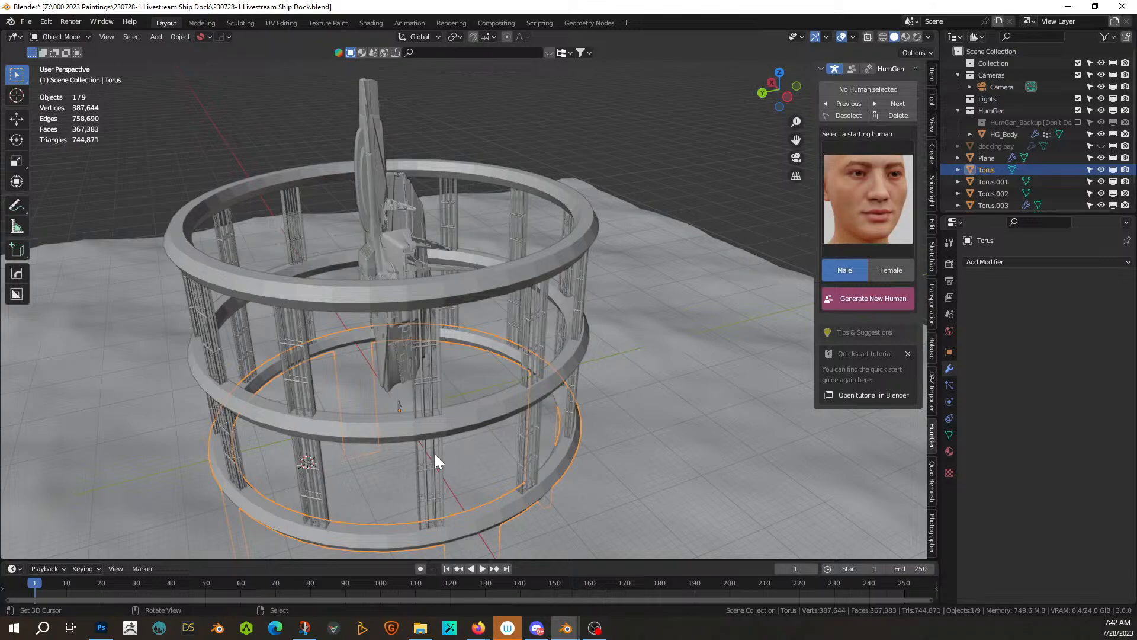
key(ctrl+s)
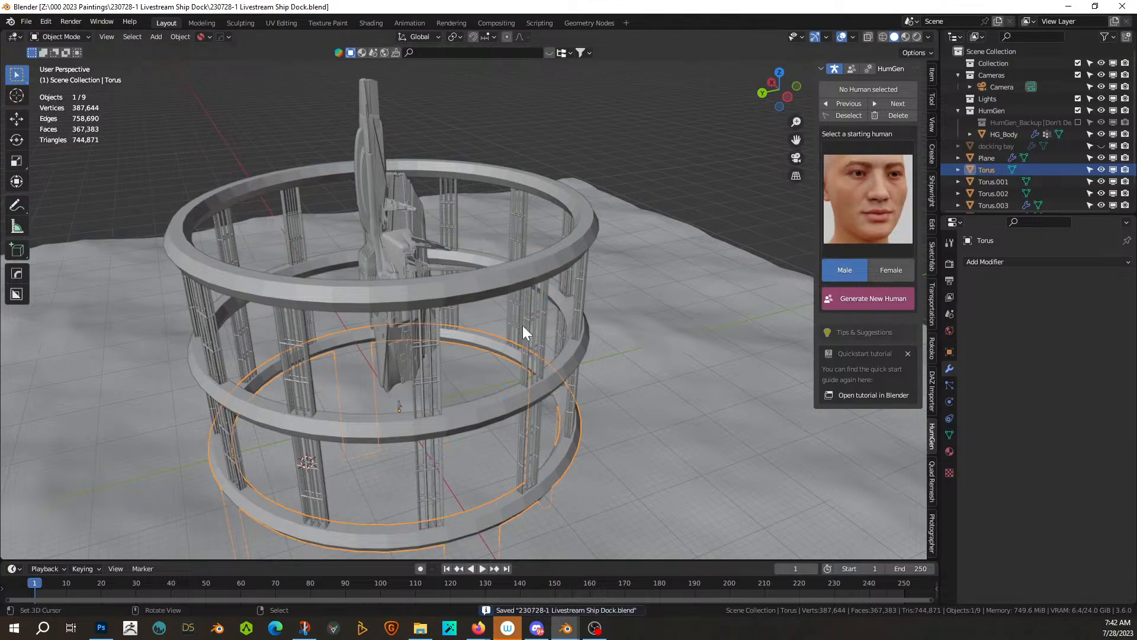
middle_drag(461, 376, 594, 356)
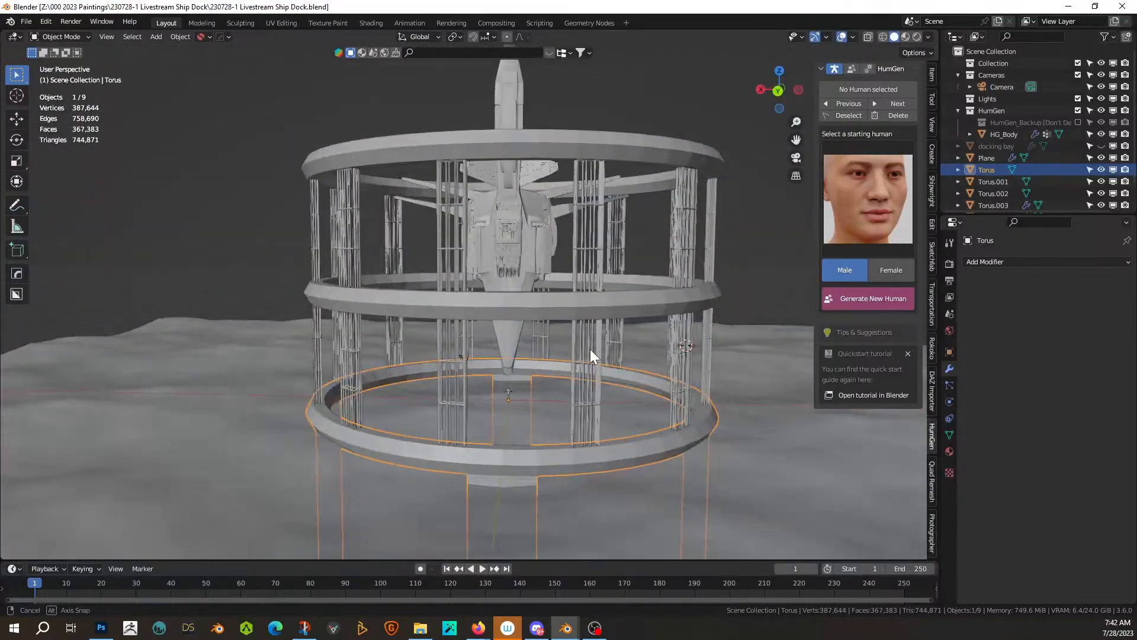
- Rotate both column sets together about 11° around global Z, using wireframe display to line them up with the ring segments
click(458, 371)
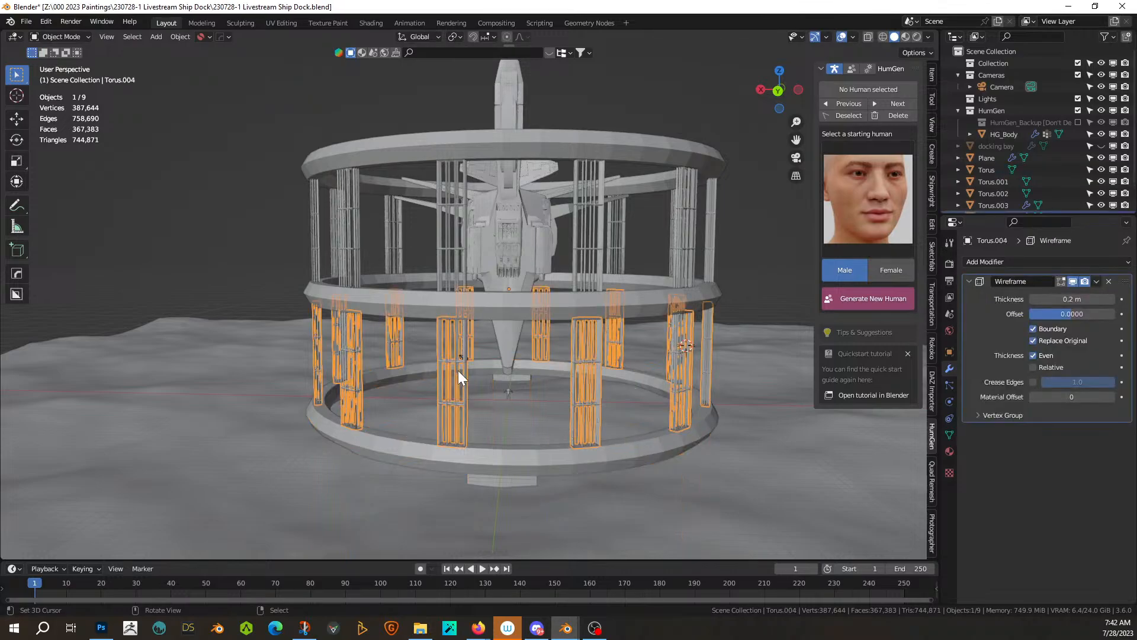
shift+click(452, 271)
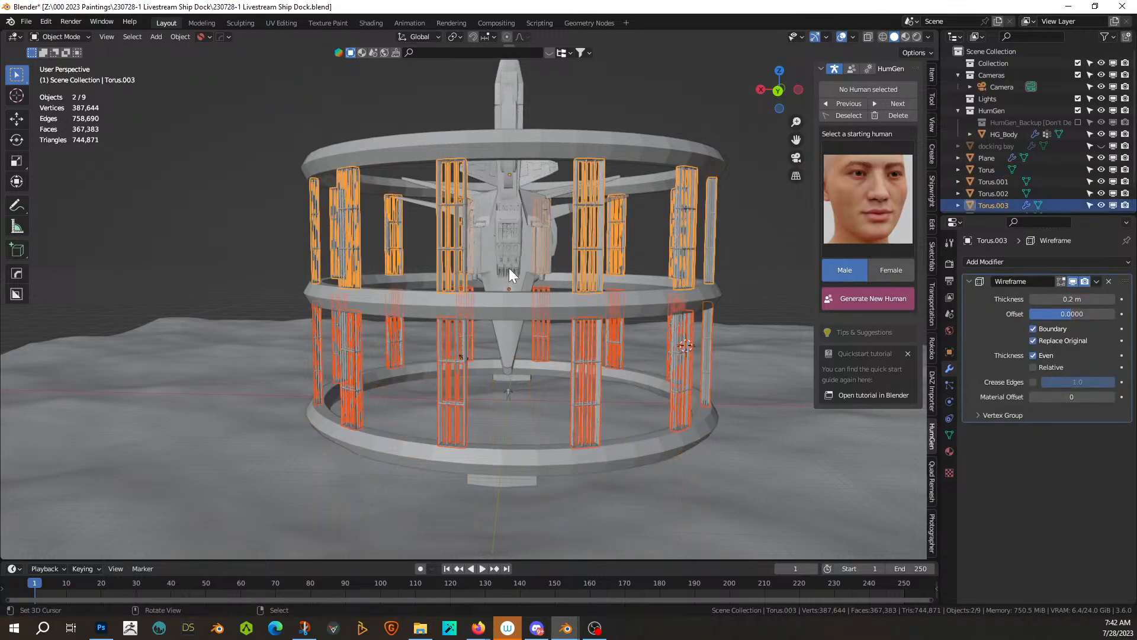
click(883, 36)
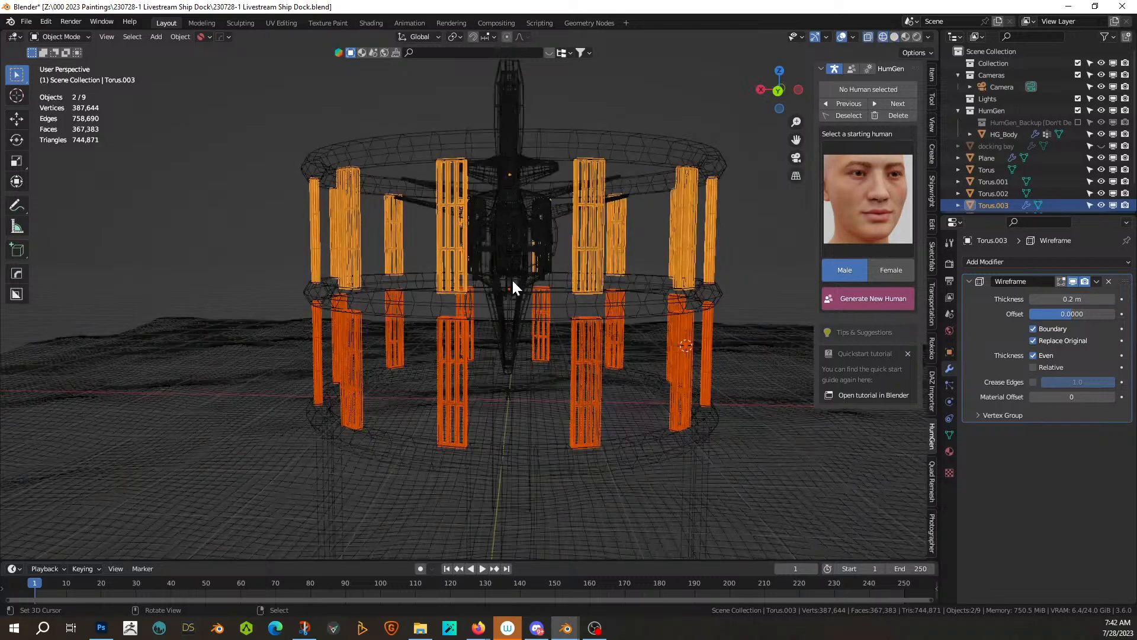
click(867, 37)
middle_drag(744, 101, 578, 403)
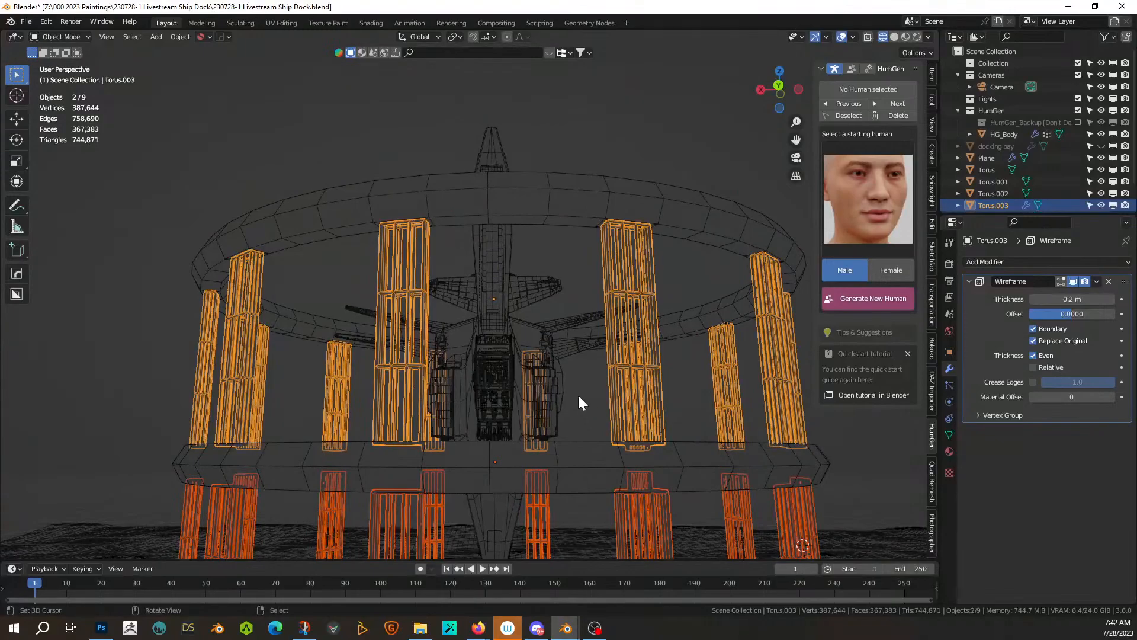
key(r)
key(z)
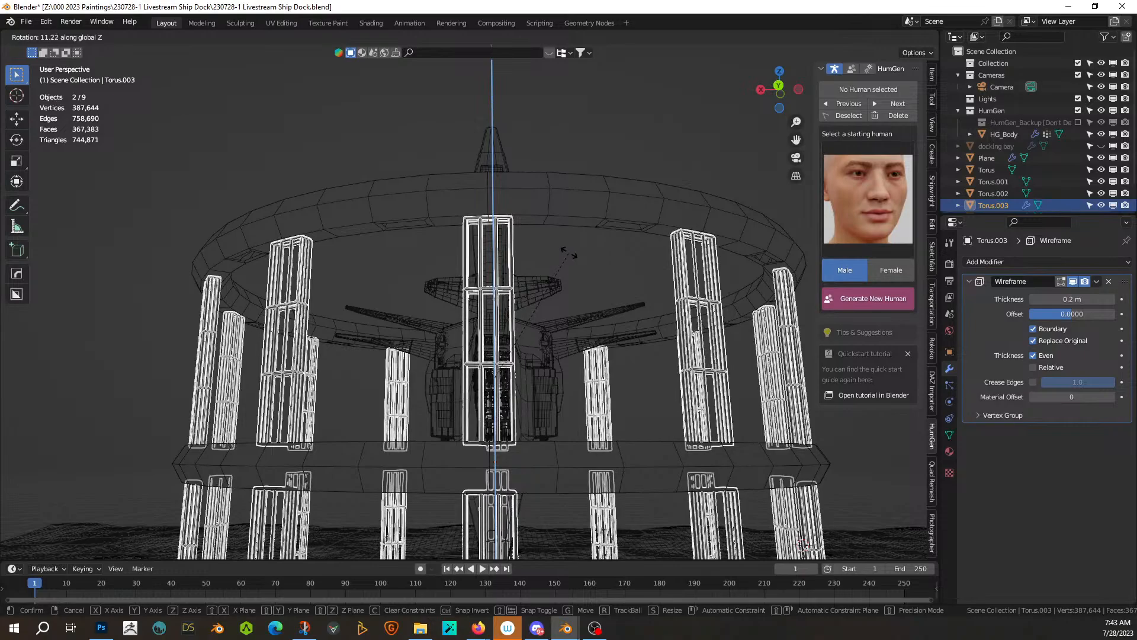
click(569, 253)
- Open the ocean plane for mesh editing and return the viewport to solid shading
middle_drag(482, 314, 581, 215)
click(564, 470)
scroll(566, 468, down, 2)
key(Tab)
click(894, 36)
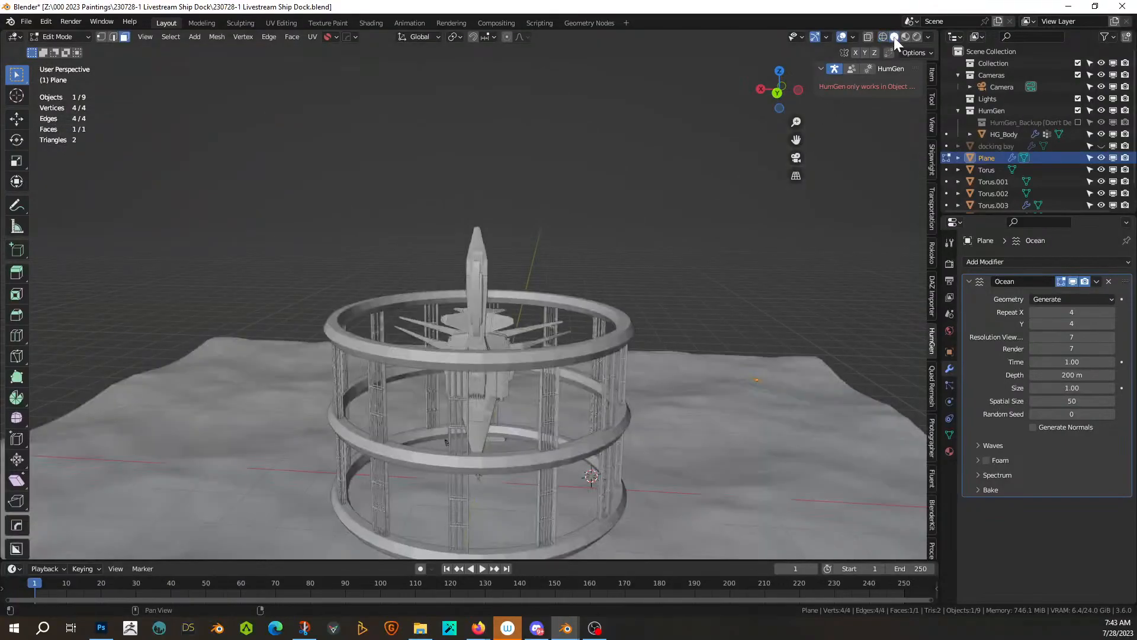
- Switch mesh editing from the ocean plane to the lowest torus ring
mouse_move(652, 256)
middle_down()
mouse_move(662, 237)
mouse_move(664, 272)
mouse_move(660, 193)
mouse_move(678, 142)
mouse_move(721, 145)
mouse_move(754, 186)
mouse_move(887, 182)
mouse_move(930, 166)
mouse_move(924, 152)
mouse_move(891, 222)
mouse_move(840, 254)
mouse_move(686, 224)
mouse_move(621, 160)
mouse_move(513, 154)
middle_up()
key(KP_7)
middle_drag(513, 312, 740, 307)
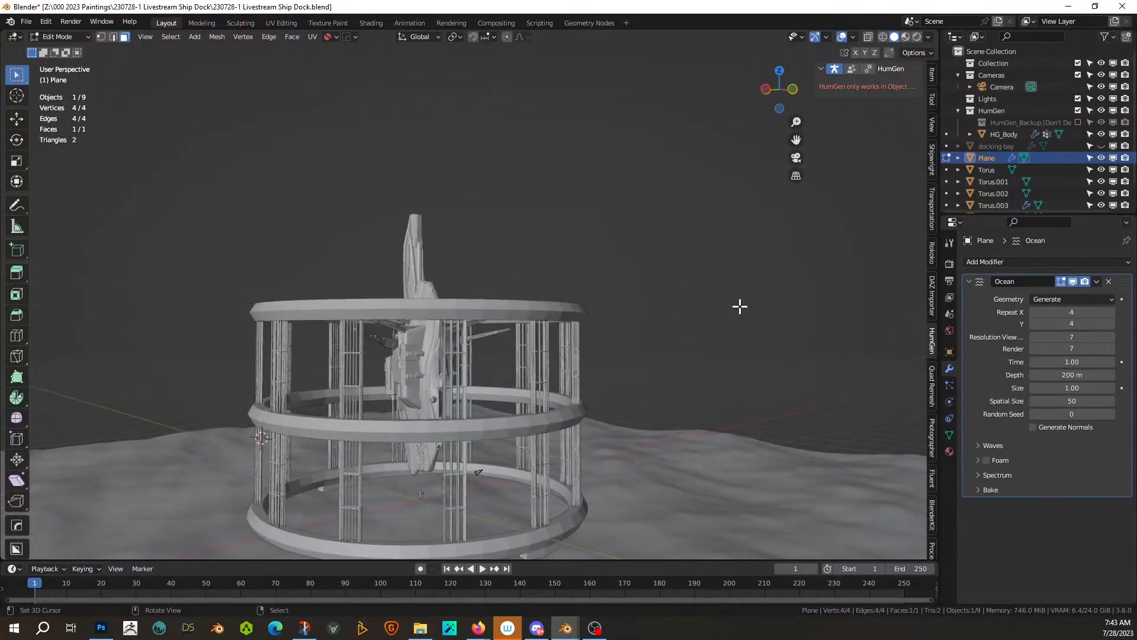
middle_drag(701, 346, 560, 325)
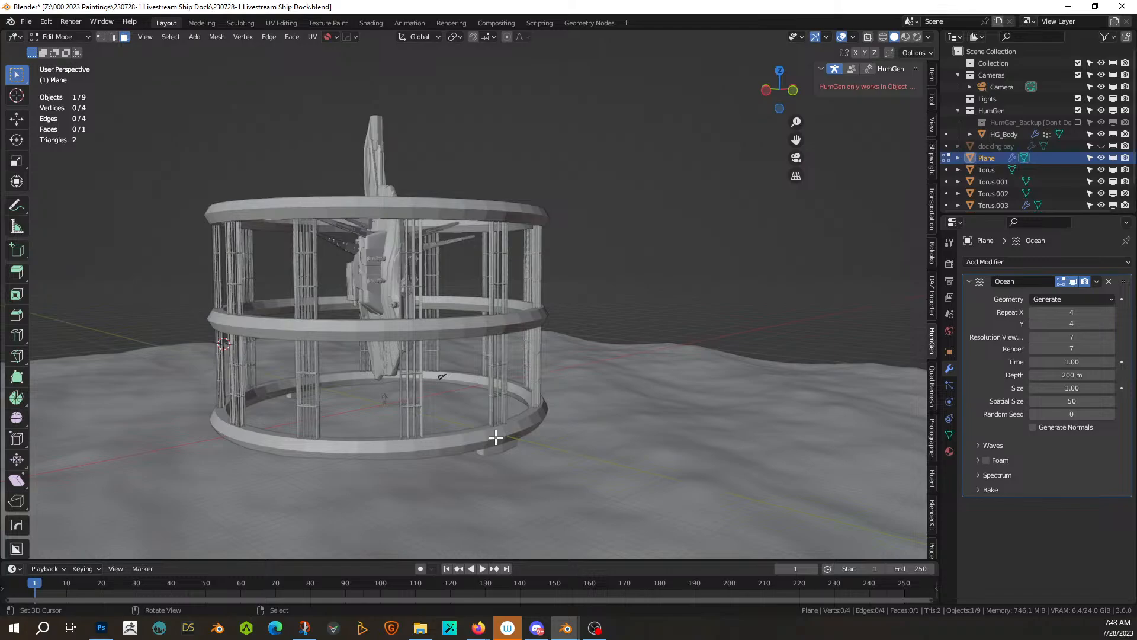
key(alt+q)
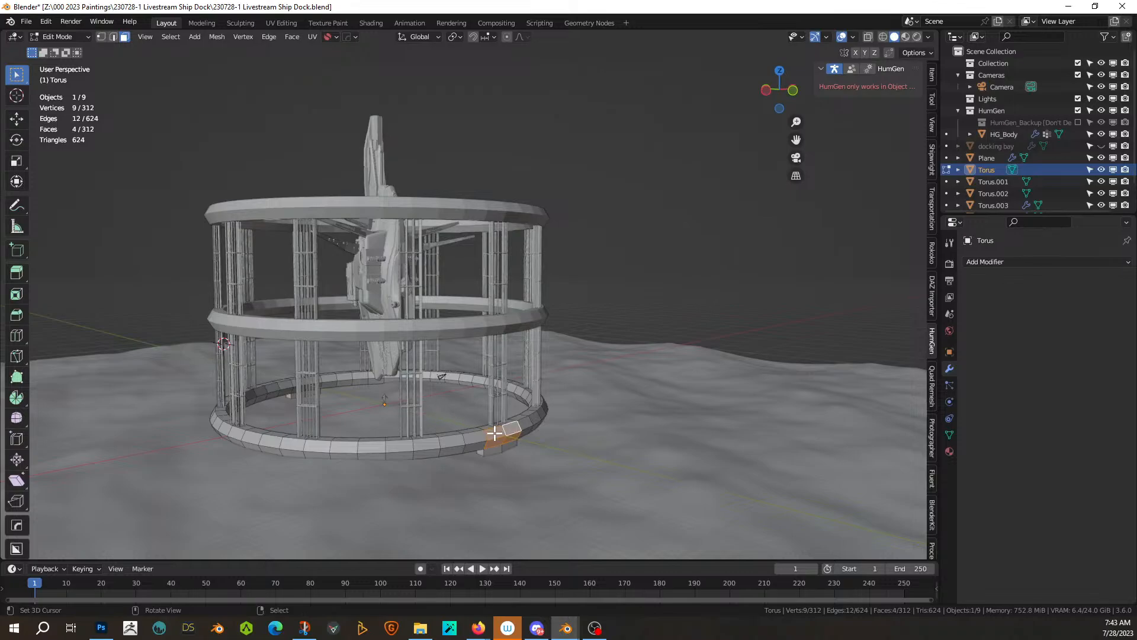
- Extrude the four selected outer faces of the lowest ring about 2.76 m and flatten them by scaling to 0 along Y
middle_drag(495, 433, 563, 446)
key(e)
click(589, 446)
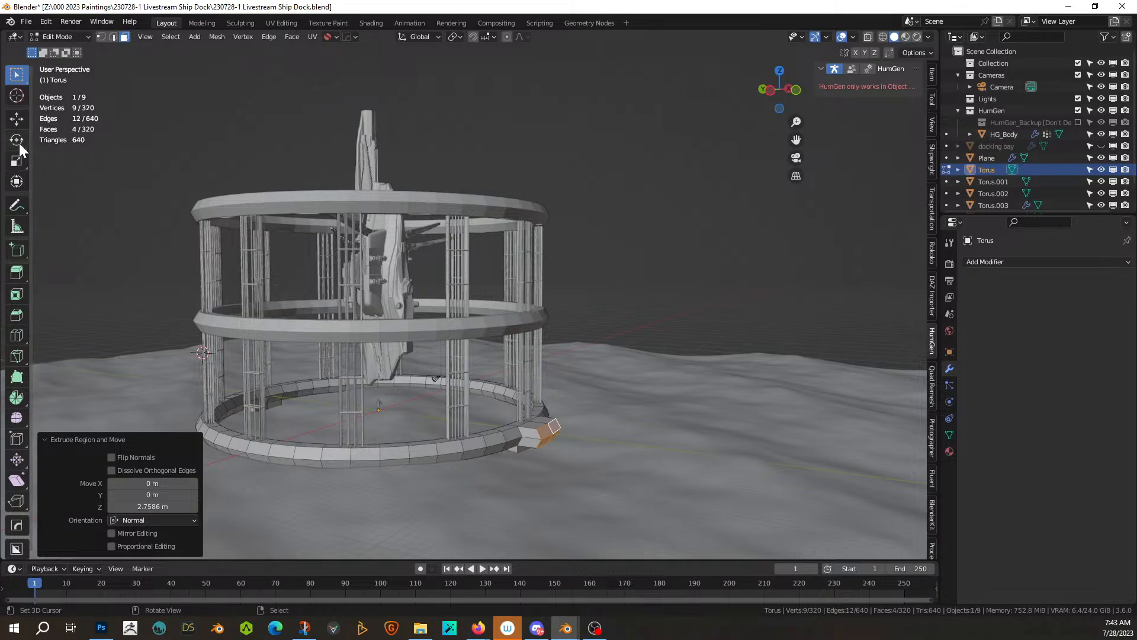
click(17, 183)
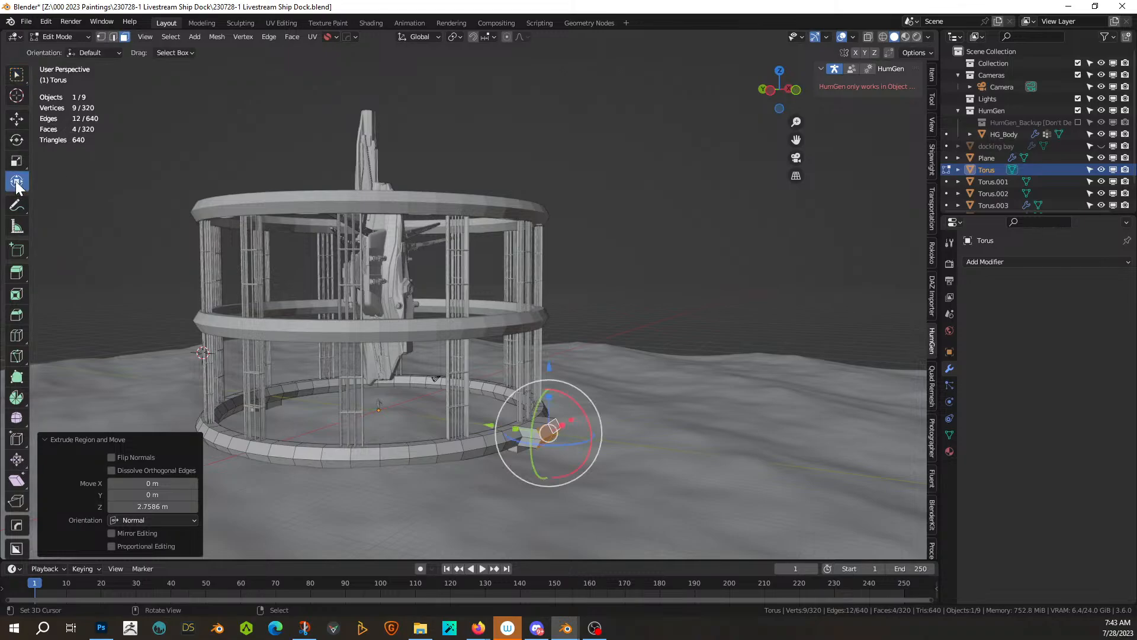
key(s)
key(y)
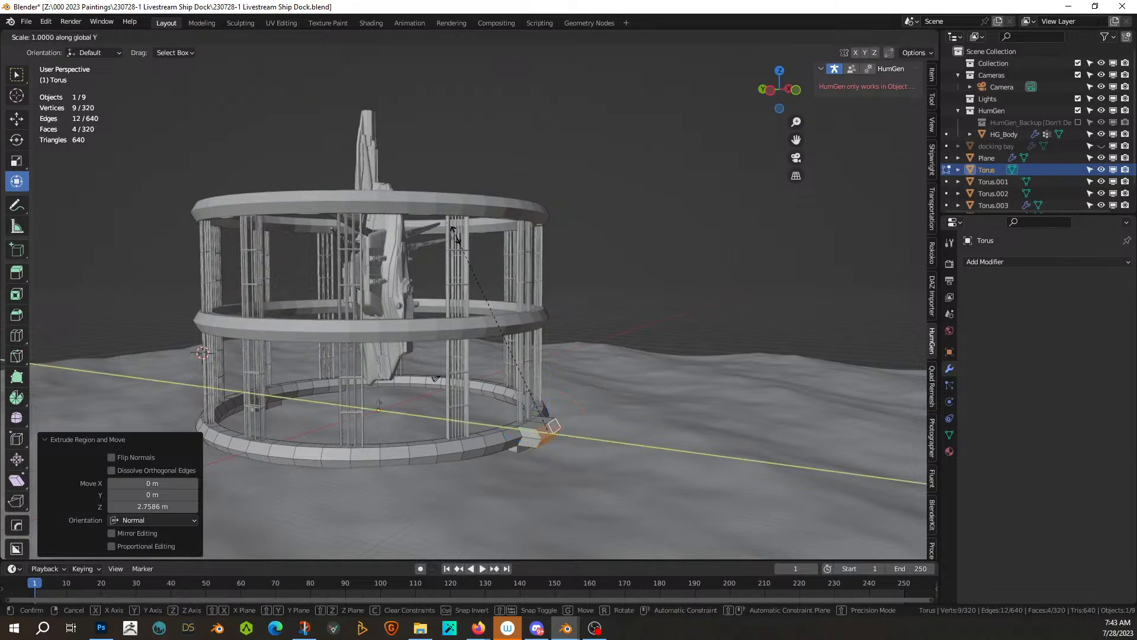
key(Return)
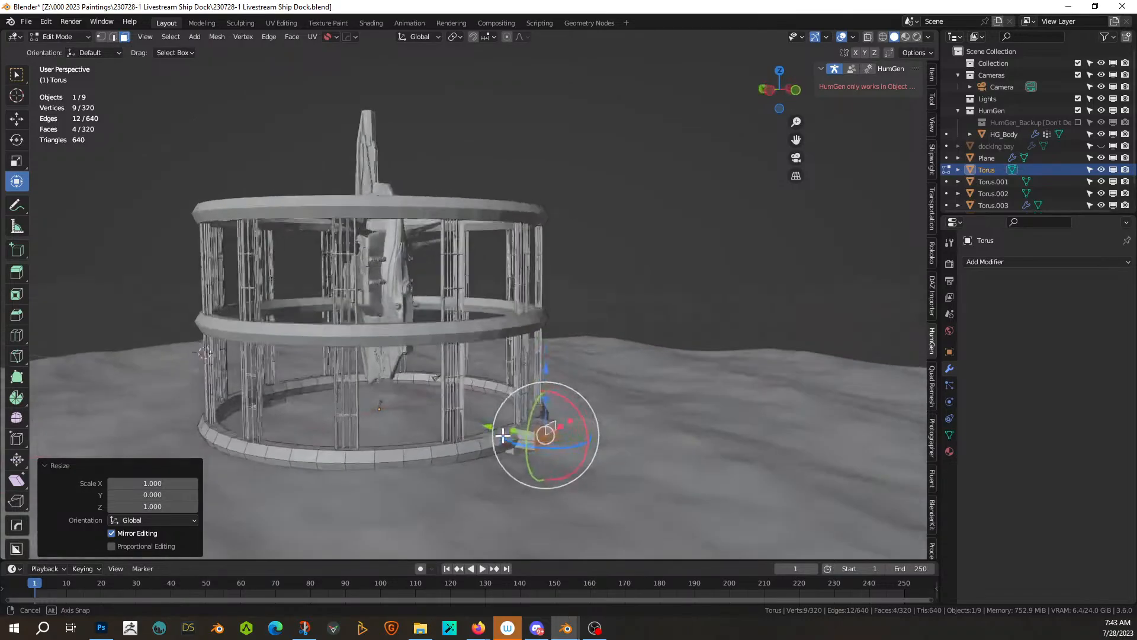
- Move the human figure about -30.35 m along Y to the extruded block and compare their sizes
key(Tab)
click(381, 401)
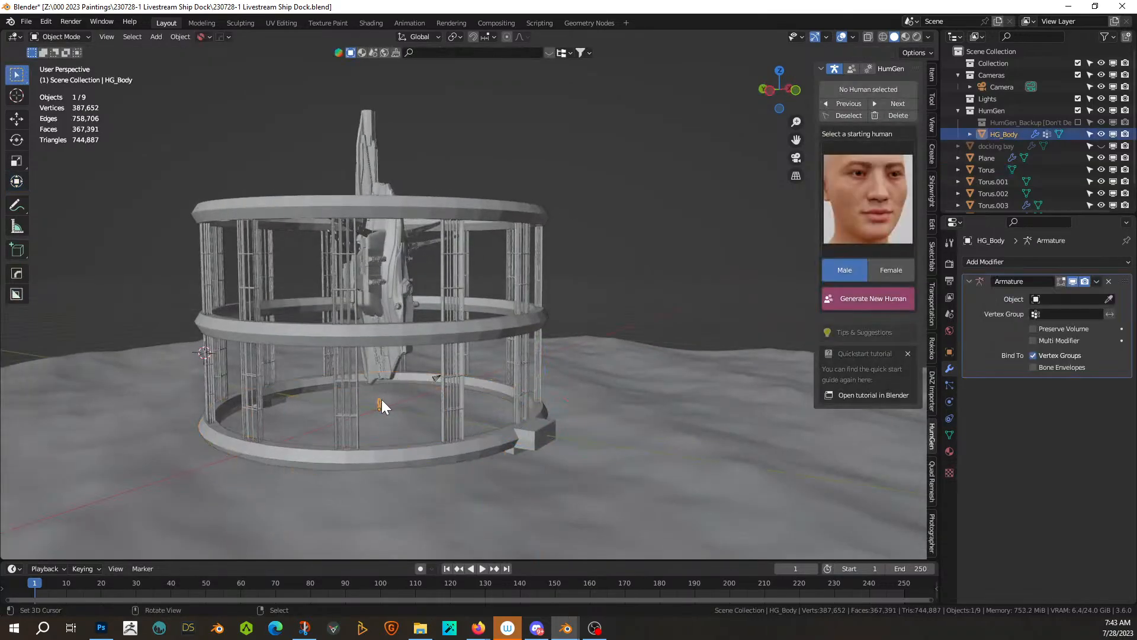
key(g)
key(y)
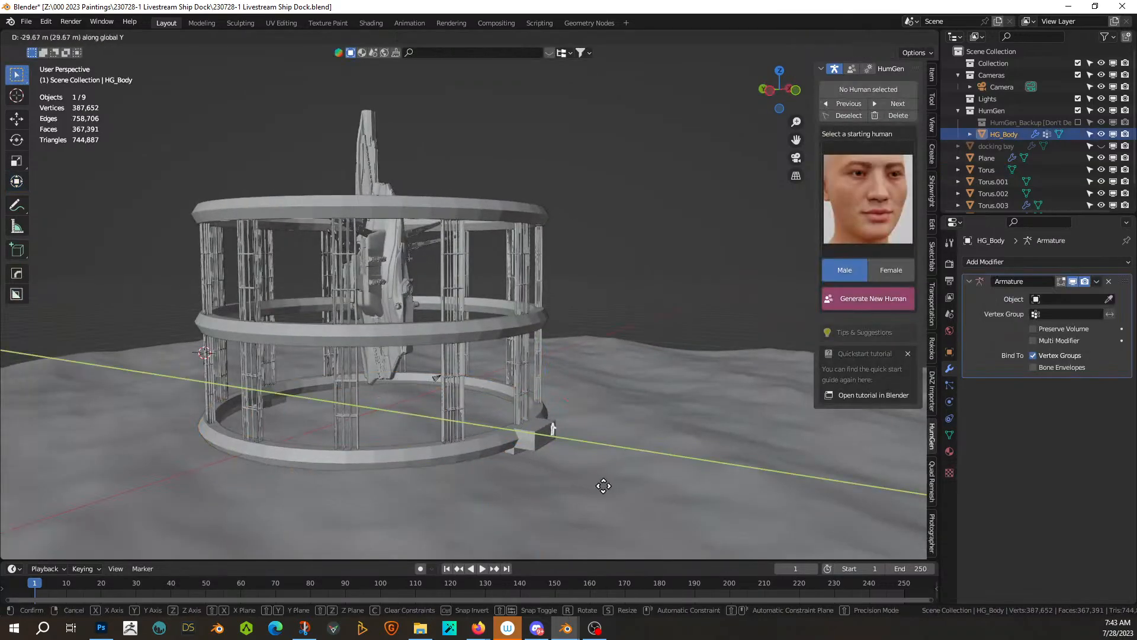
click(605, 485)
key(KP_Decimal)
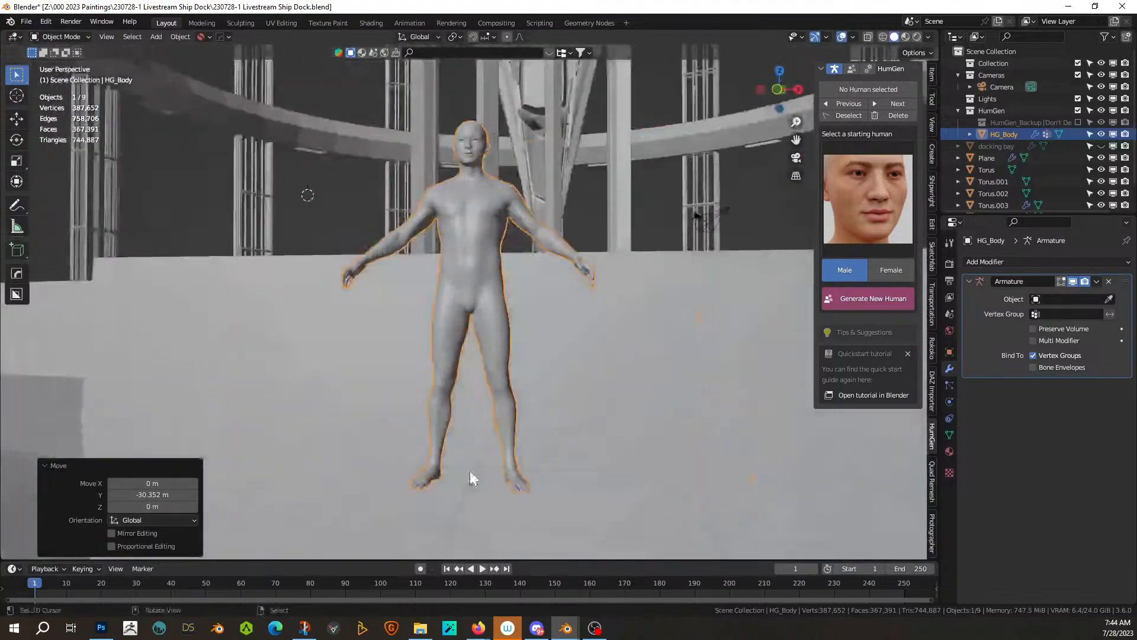
scroll(473, 471, down, 5)
middle_drag(481, 467, 570, 320)
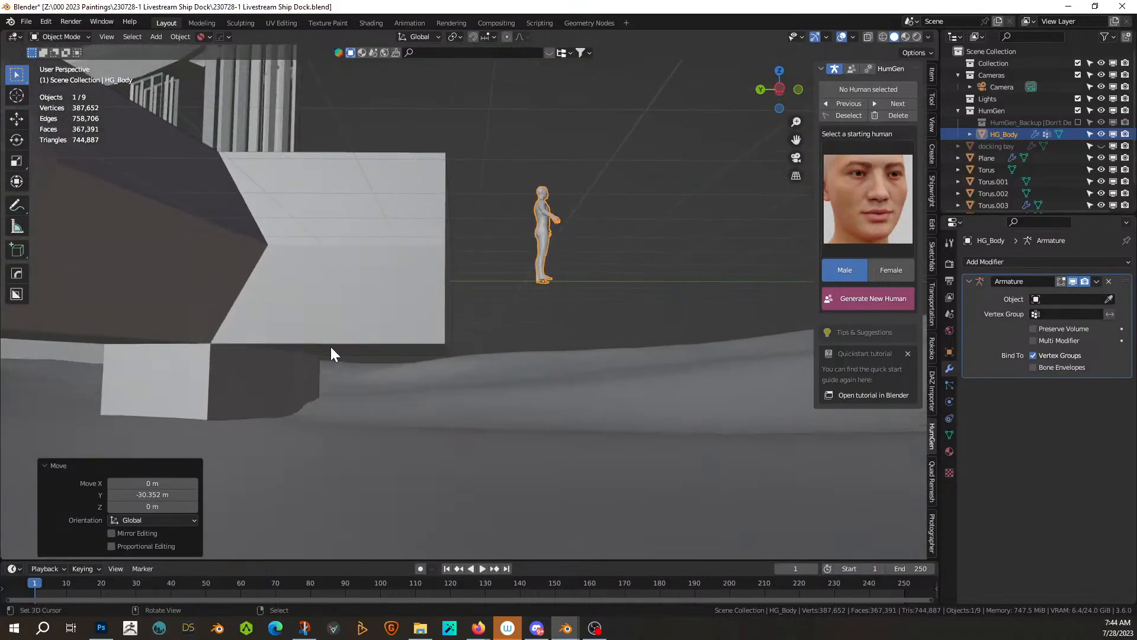
- Undo the lowest ring's block extrusion and add the two adjoining support-leg faces to the face selection
click(360, 293)
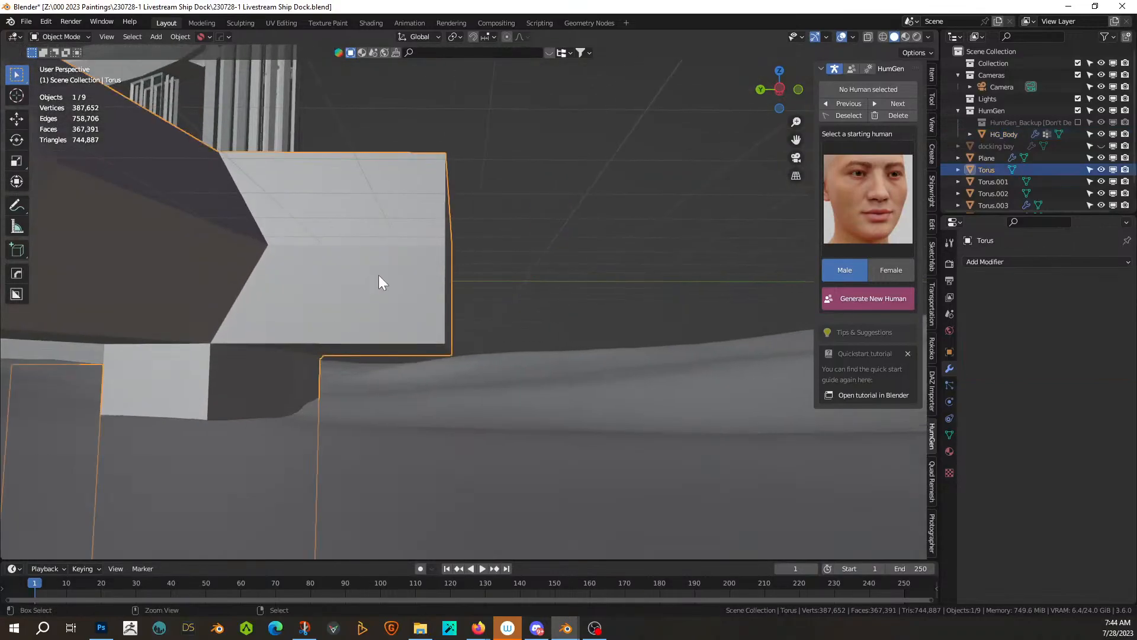
key(Tab)
key(ctrl+z)
shift+click(292, 365)
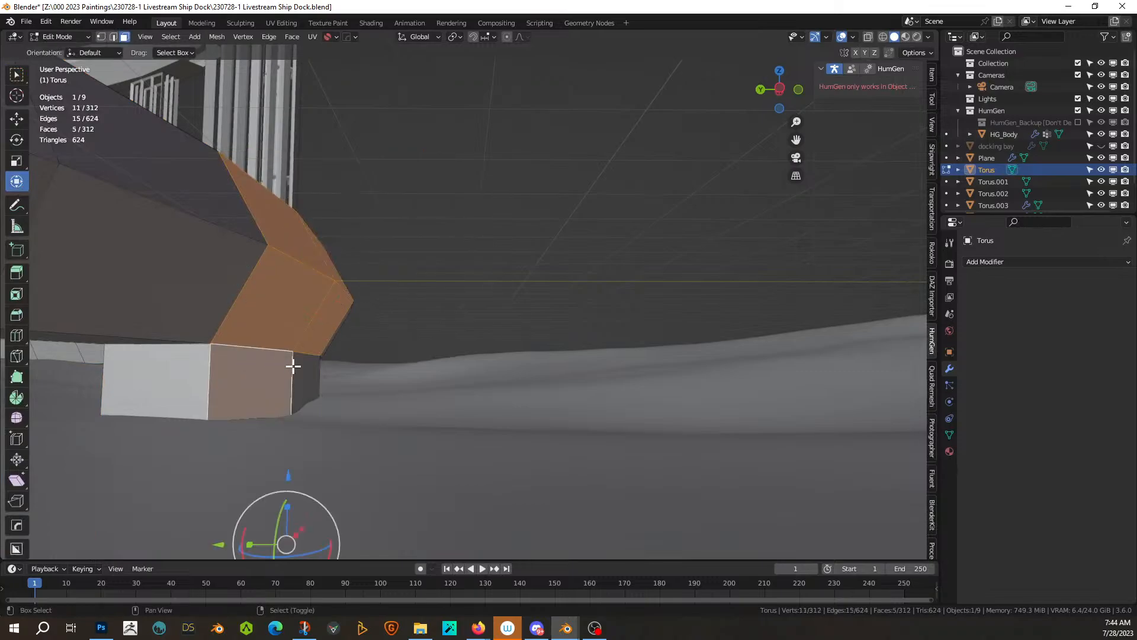
shift+click(305, 368)
- Isolate the lowest ring in local view and add one loop cut near the top of the support leg, at a slide factor of about 0.747
mouse_move(304, 368)
middle_down()
mouse_move(297, 393)
mouse_move(292, 365)
mouse_move(259, 383)
mouse_move(317, 350)
mouse_move(314, 383)
middle_up()
key(KP_Divide)
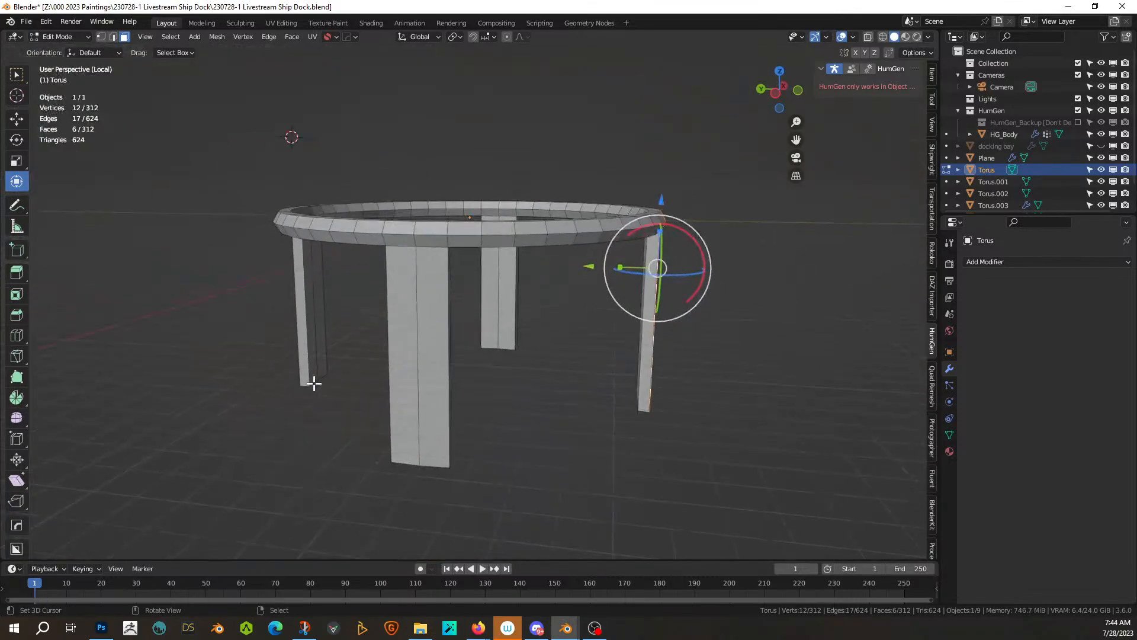
key(KP_Decimal)
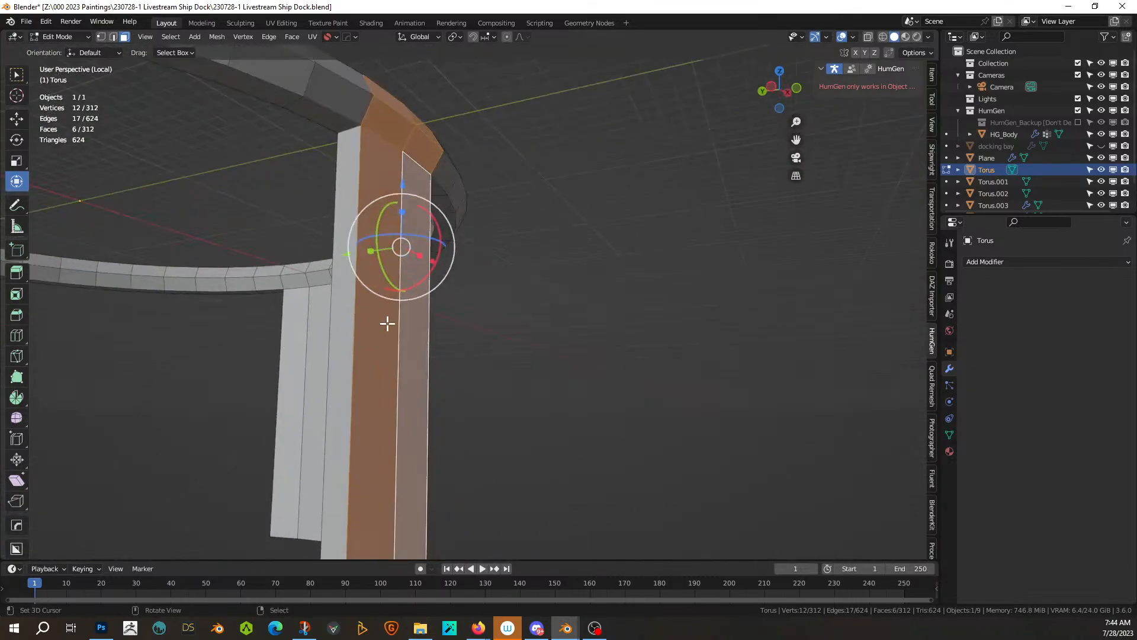
key(alt+a)
key(ctrl+r)
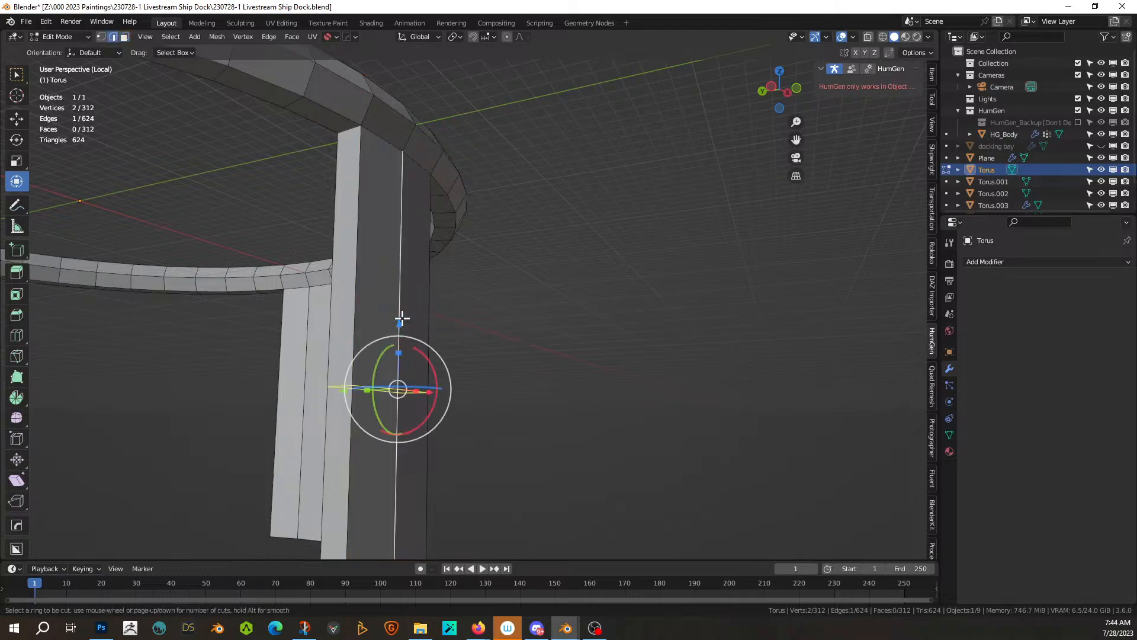
click(401, 318)
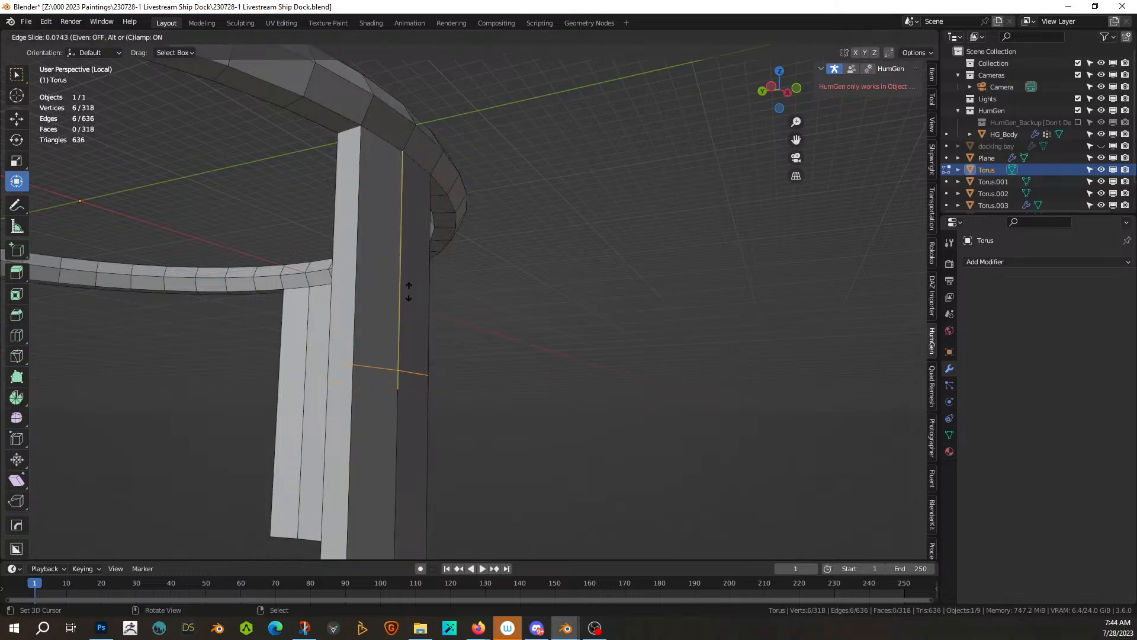
click(424, 126)
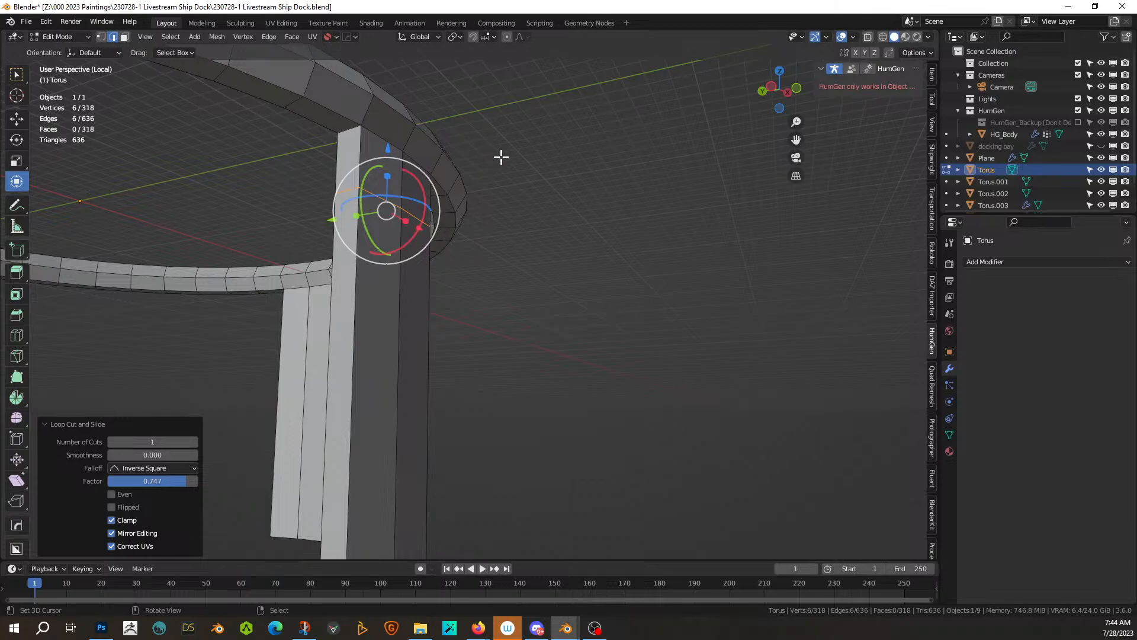
- Select the four outer ring faces and two upper leg faces at the support leg and extrude them outward about 5.12 m
middle_drag(501, 157, 393, 192)
key(3)
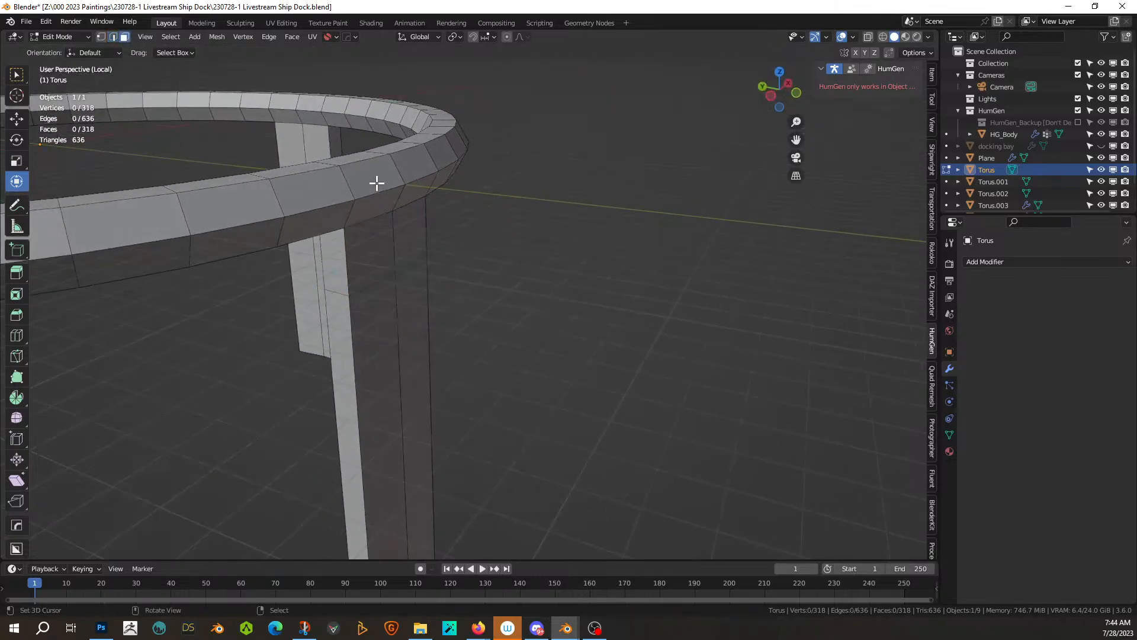
click(375, 183)
ctrl+click(376, 214)
ctrl+click(416, 162)
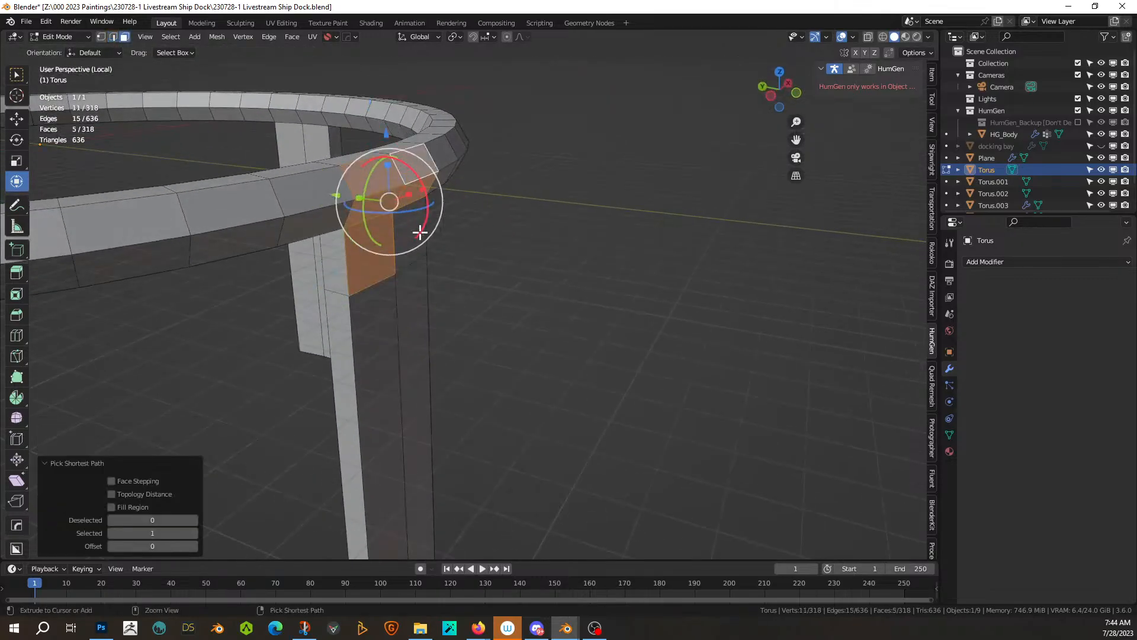
ctrl+click(421, 231)
middle_drag(457, 236, 490, 244)
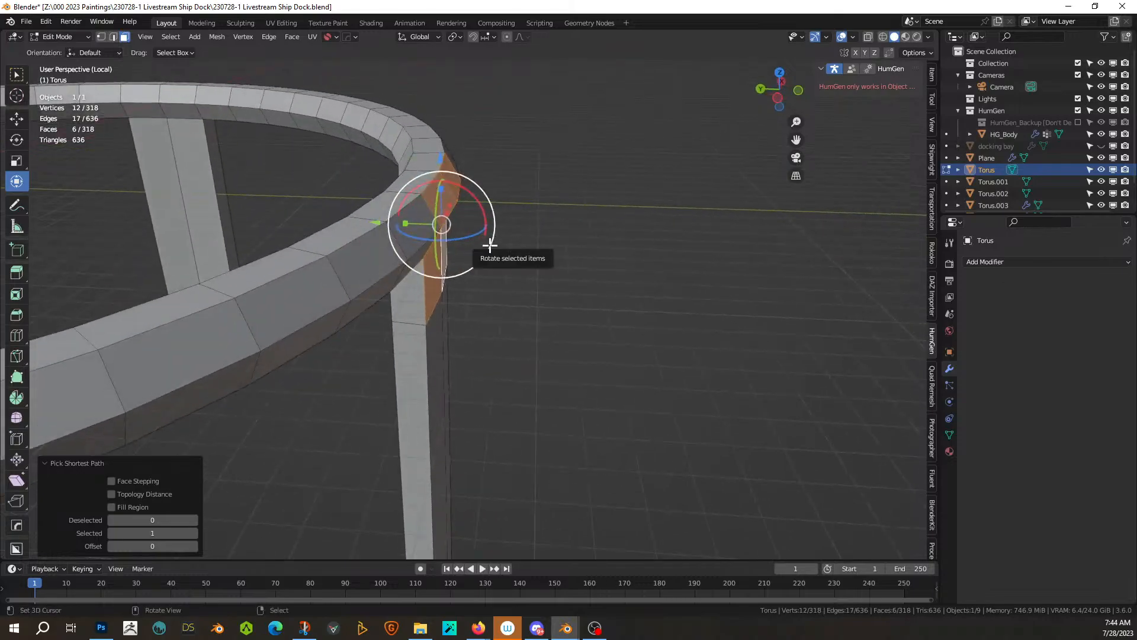
key(e)
click(604, 263)
- Flatten the end of the outward extrusion by scaling it to 0 along Y, and return to the full scene
key(s)
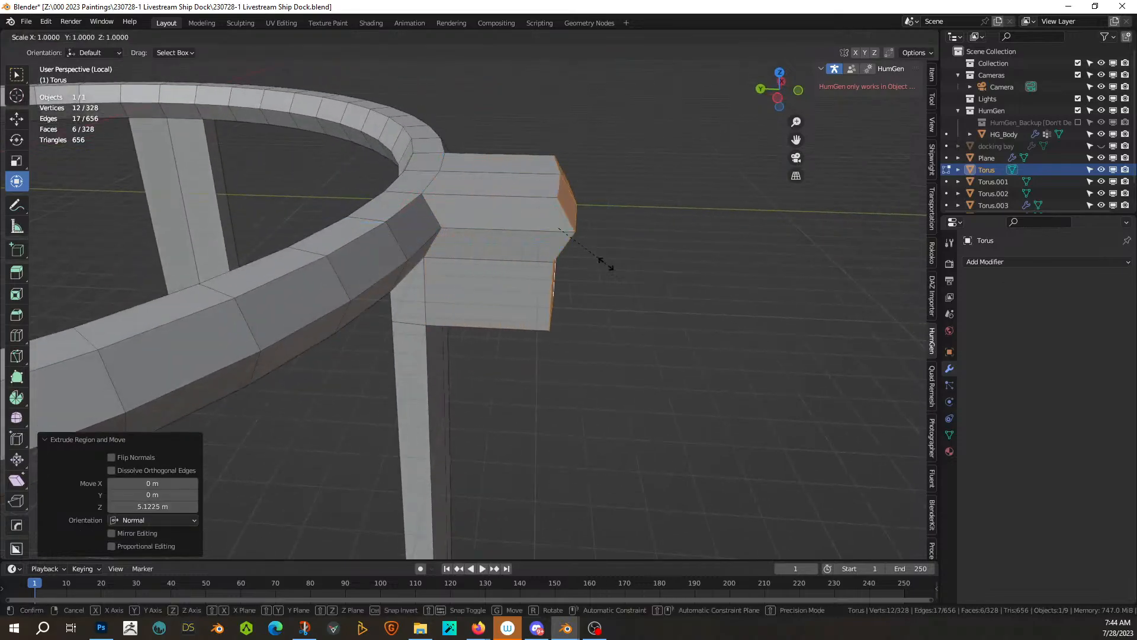
key(y)
key(0)
key(Return)
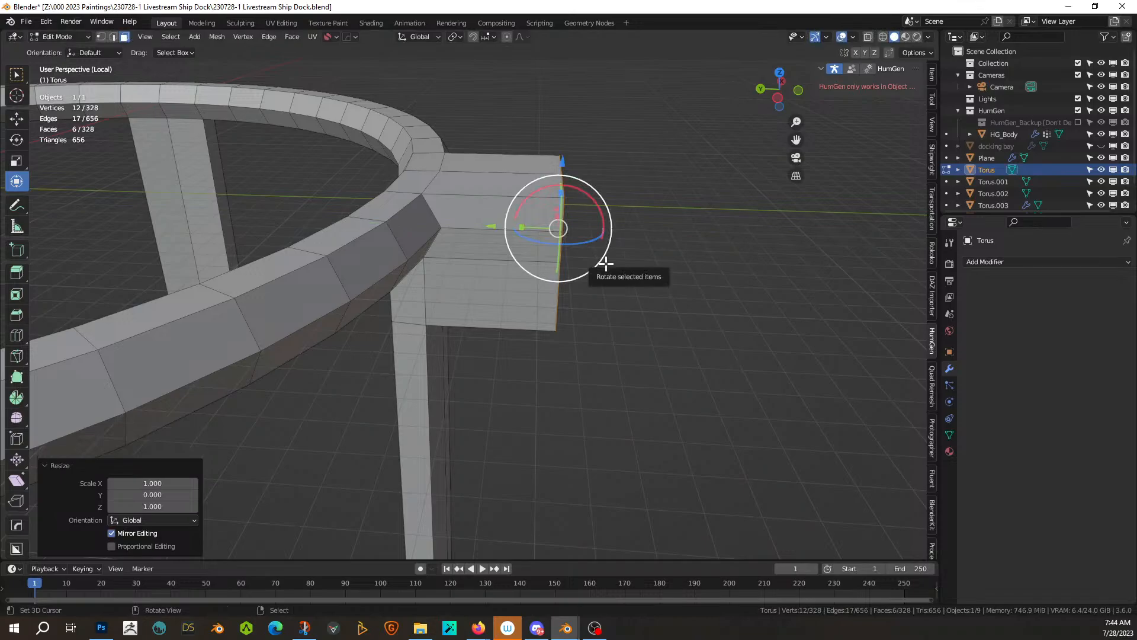
key(KP_Divide)
- Move the human figure about -34 m along Y and sideways along X to just beside the outer block
middle_drag(605, 264, 404, 207)
key(Tab)
right_click(370, 157)
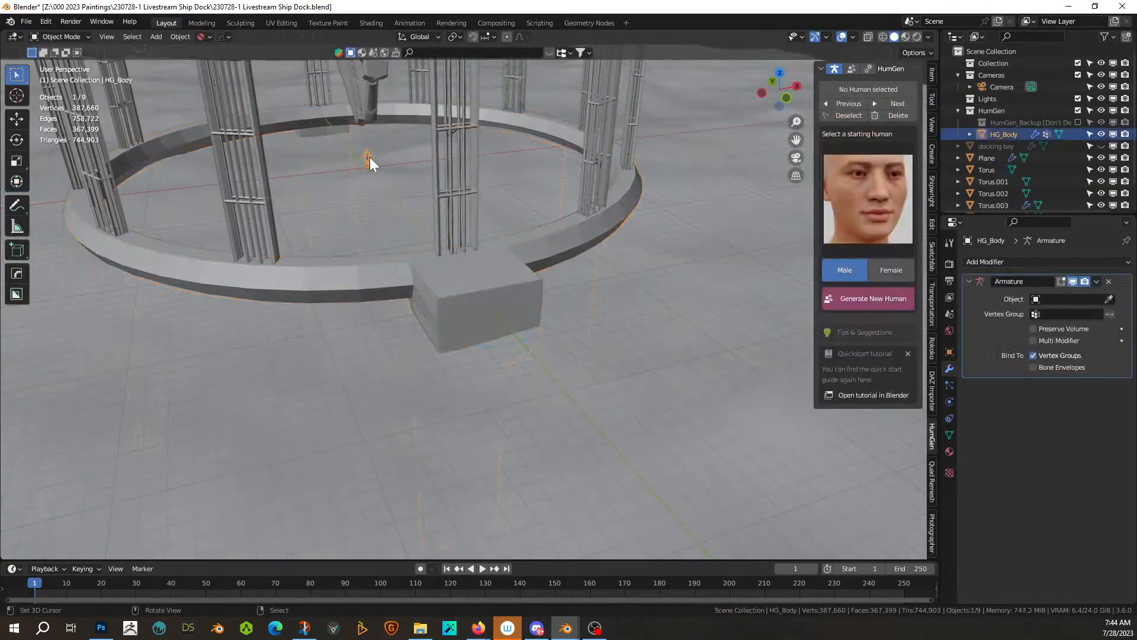
key(g)
key(y)
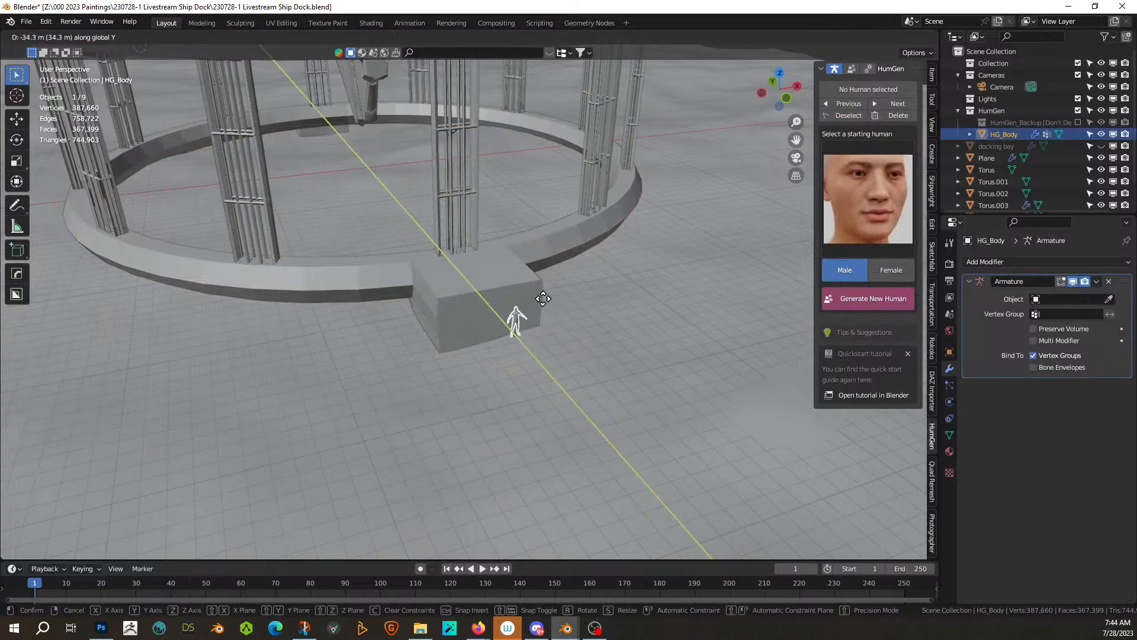
click(542, 298)
key(g)
key(x)
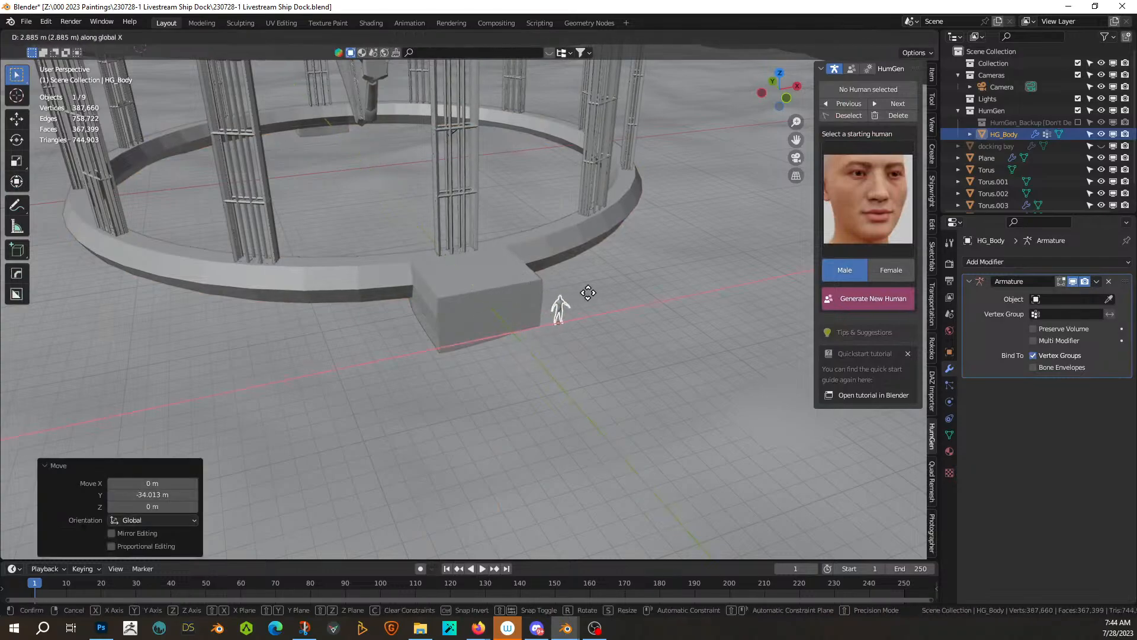
click(577, 293)
- Reposition the human figure against the block by about -0.65 m in X, 2.77 m in Y and -1.59 m in Z
middle_drag(577, 293, 679, 274)
middle_drag(578, 264, 615, 268)
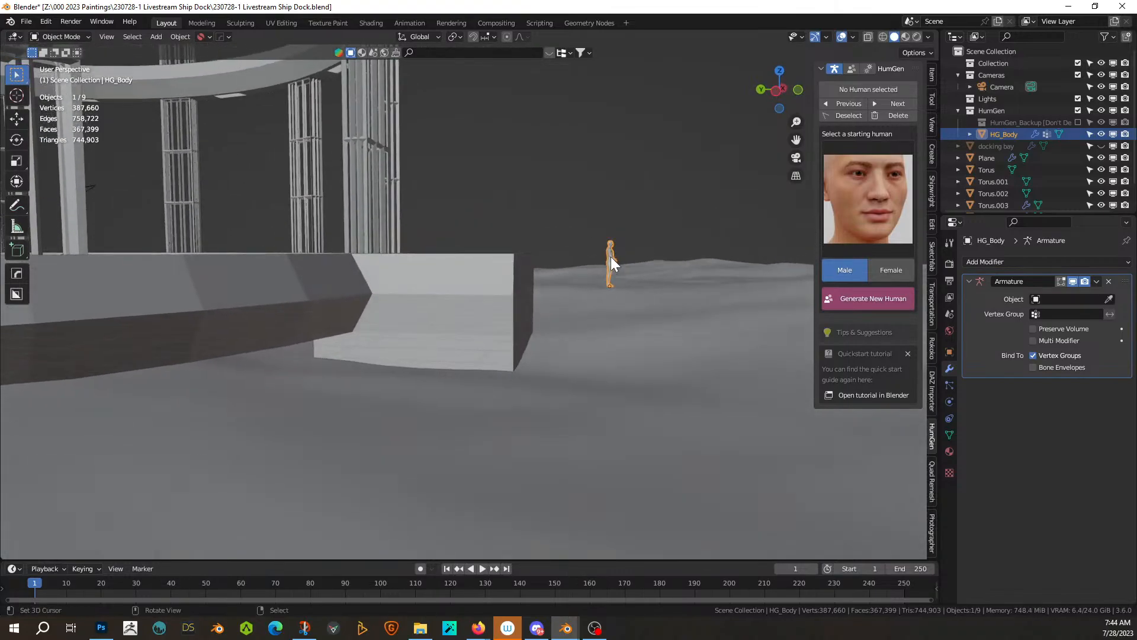
key(g)
click(540, 297)
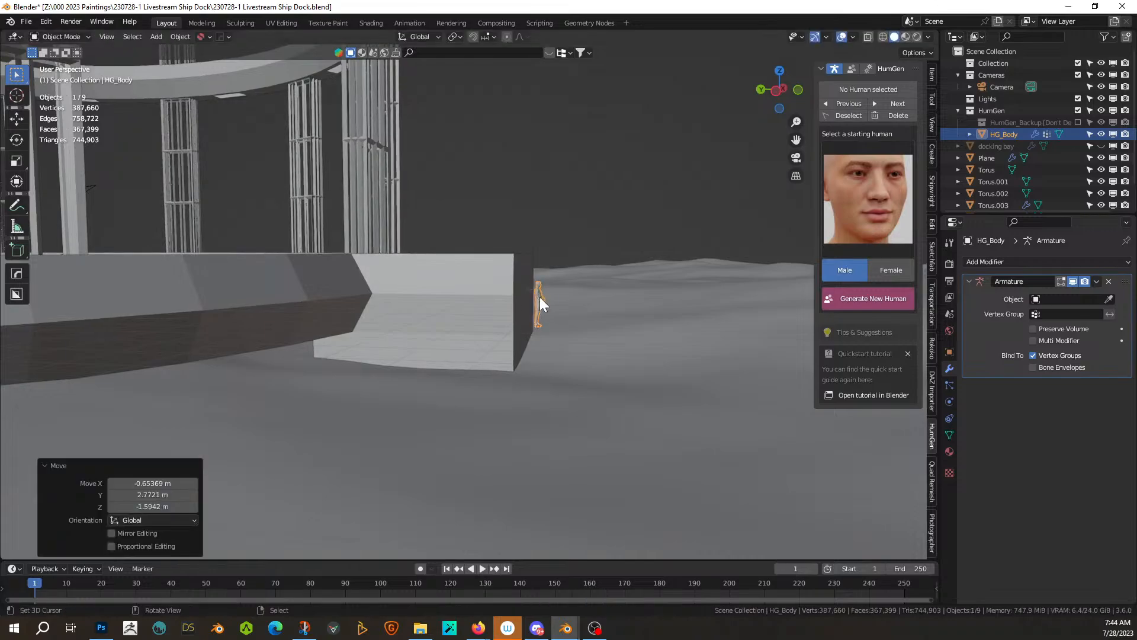
- Select the six inner ring and leg faces opposite the outer block and extrude them about 1.76 m toward the ring's centre
middle_drag(539, 297, 430, 351)
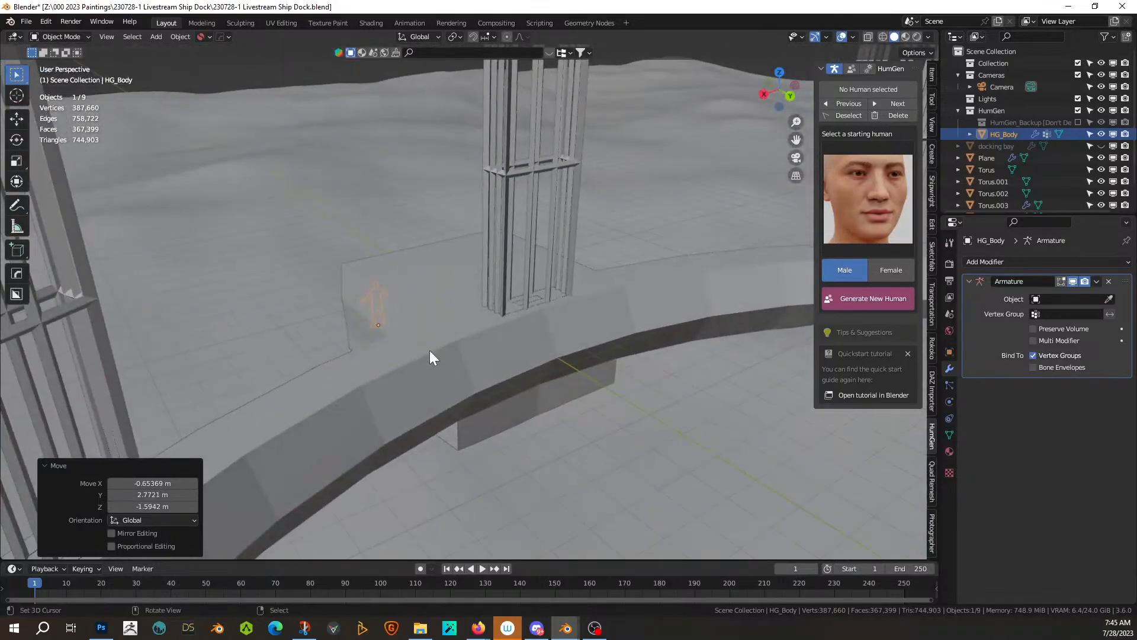
click(517, 358)
key(Tab)
click(517, 358)
shift+click(630, 333)
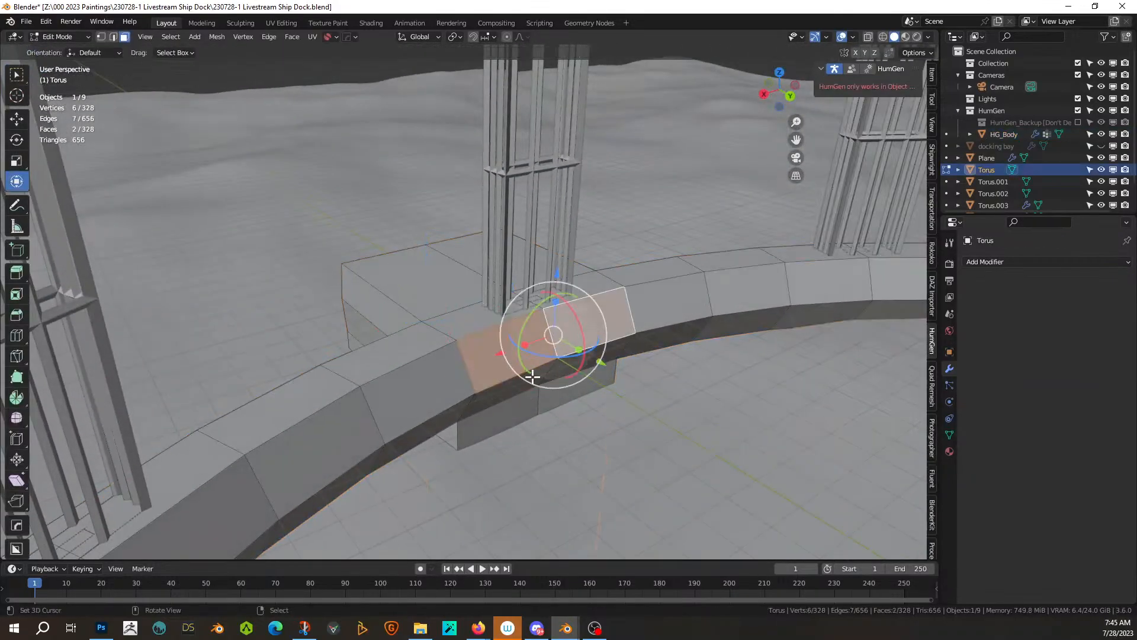
ctrl+click(490, 407)
ctrl+click(543, 408)
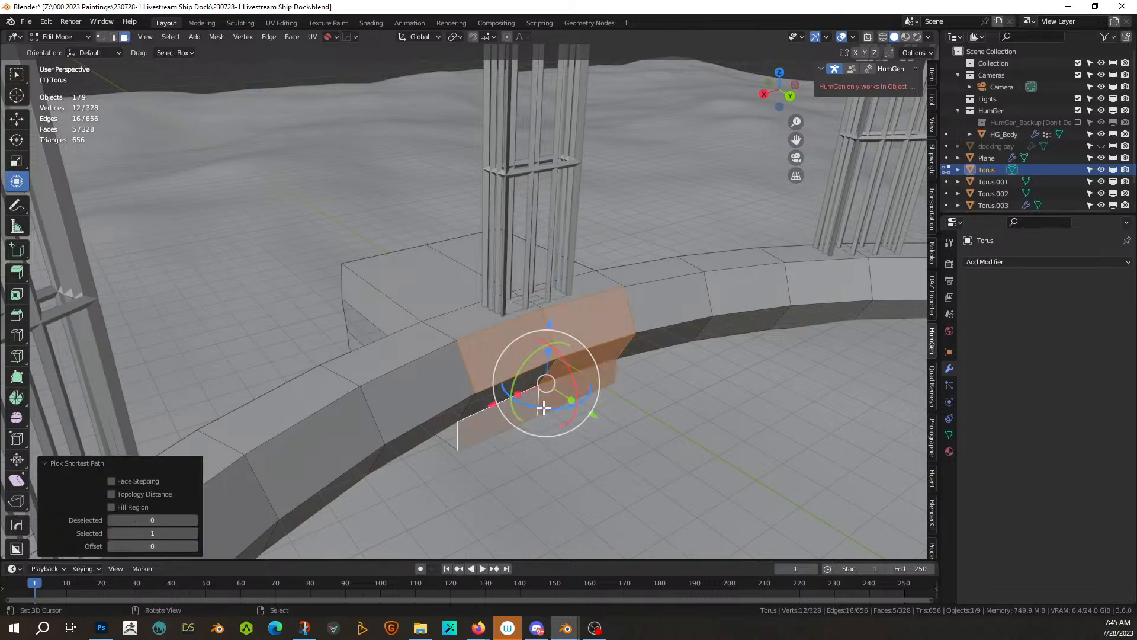
middle_drag(529, 395, 570, 384)
shift+right_click(494, 365)
shift+right_click(497, 367)
shift+right_click(501, 378)
key(e)
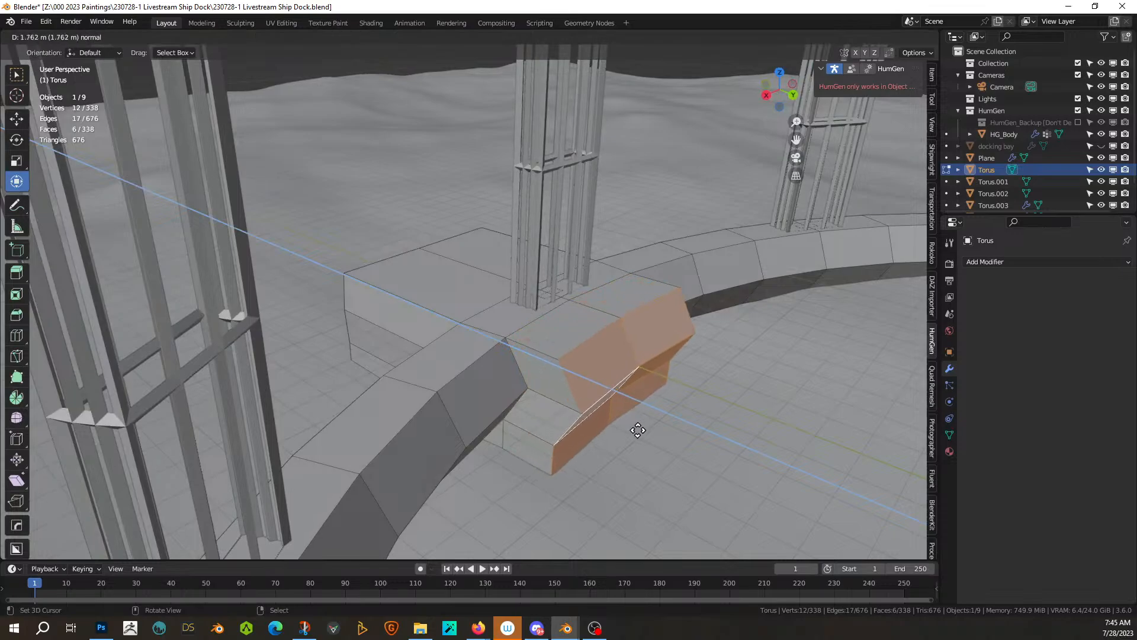
click(637, 429)
- Flatten the end of the inward extrusion by scaling it to 0 along global Y
key(s)
key(y)
key(0)
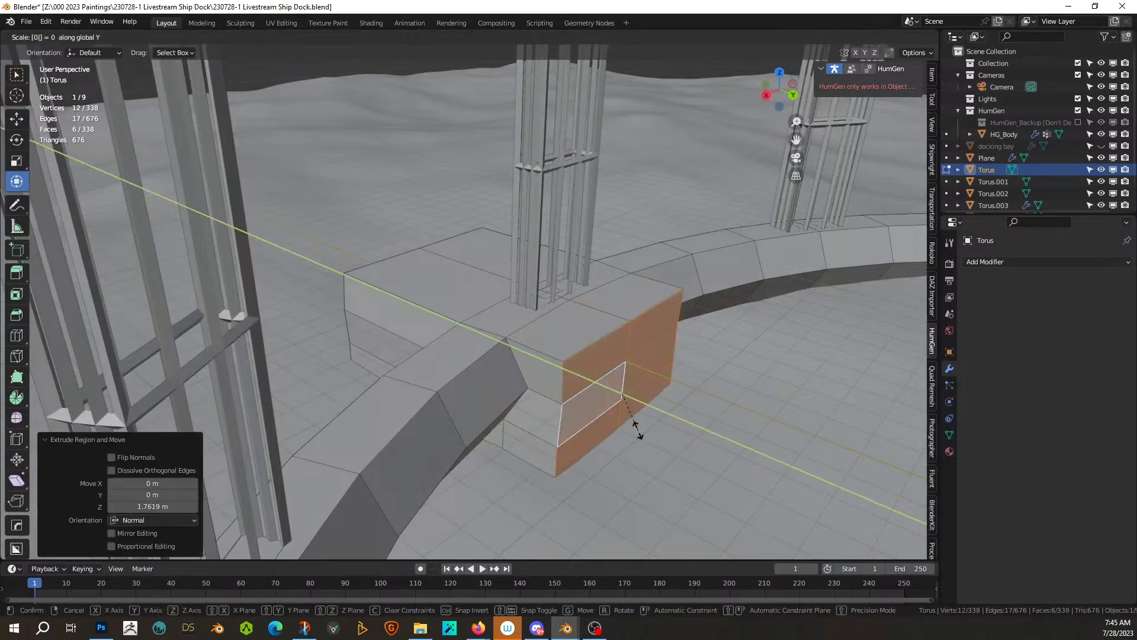
key(Return)
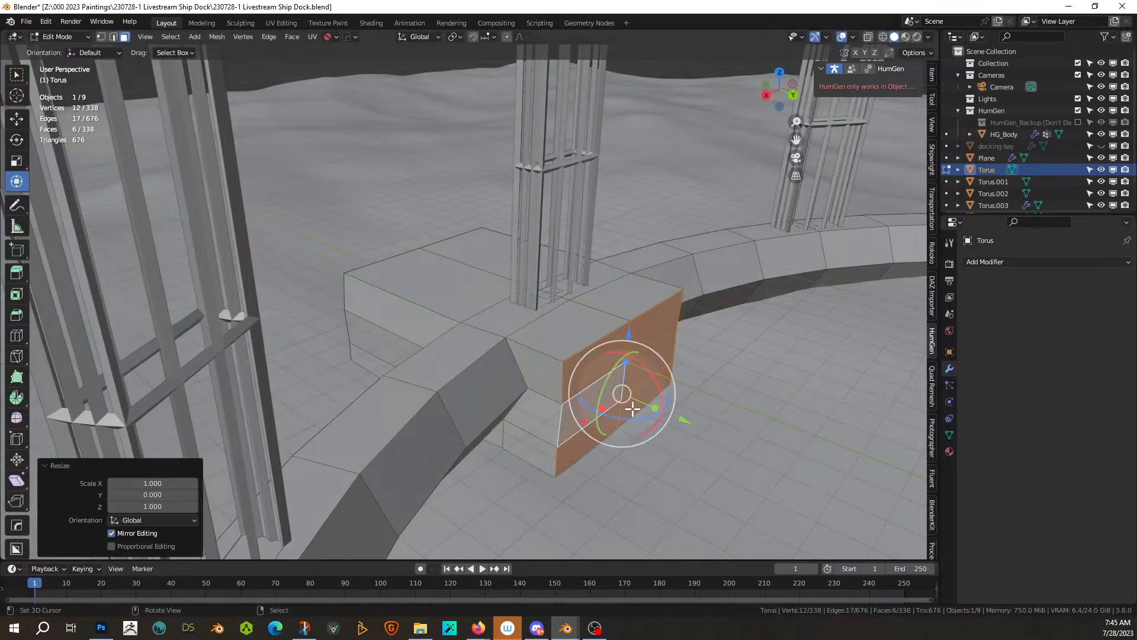
- Move the flattened end faces of the inner block about 1.36 m along global Y, toward the ring's centre
middle_drag(634, 427, 677, 501)
key(g)
key(y)
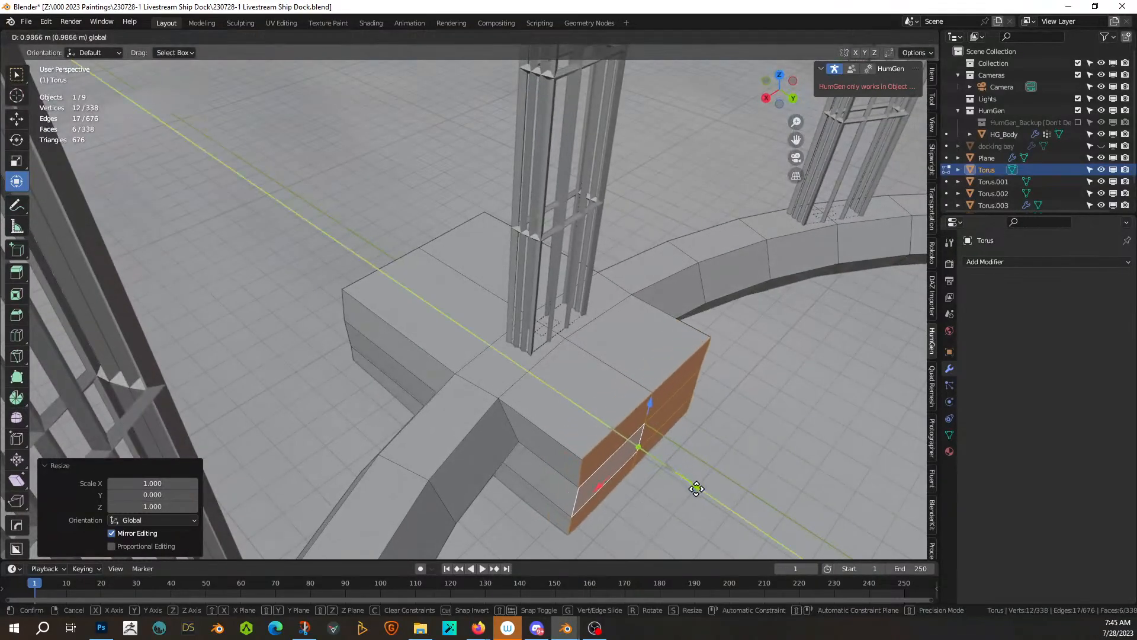
click(704, 494)
- Select the three faces on the inner block's negative-X side and flatten them by scaling to 0 along global X
middle_drag(704, 494, 609, 448)
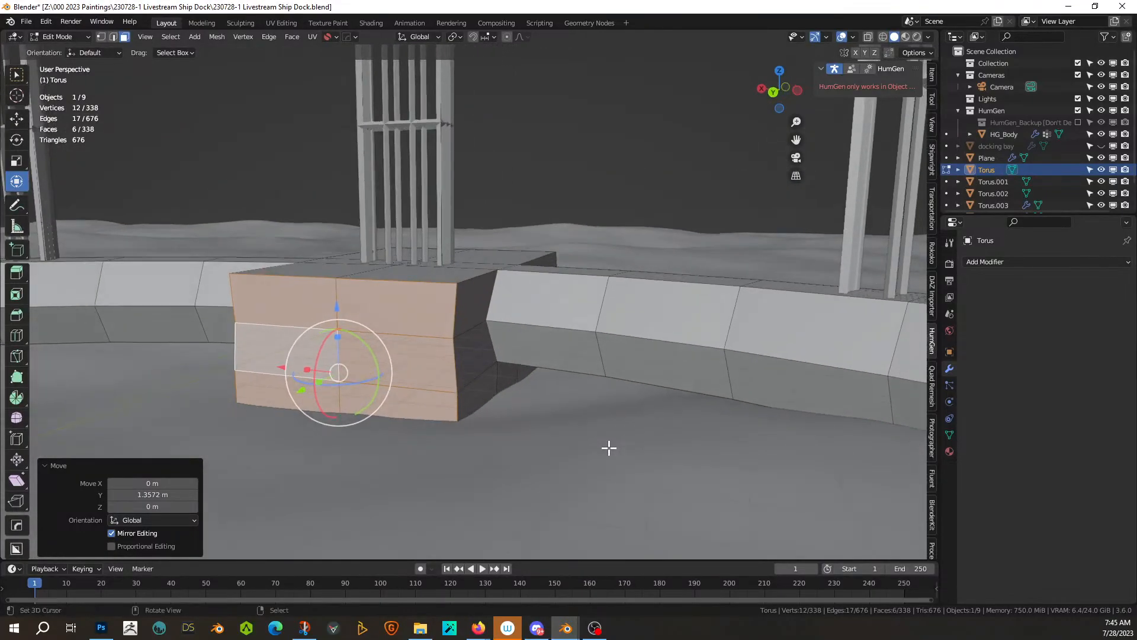
click(467, 308)
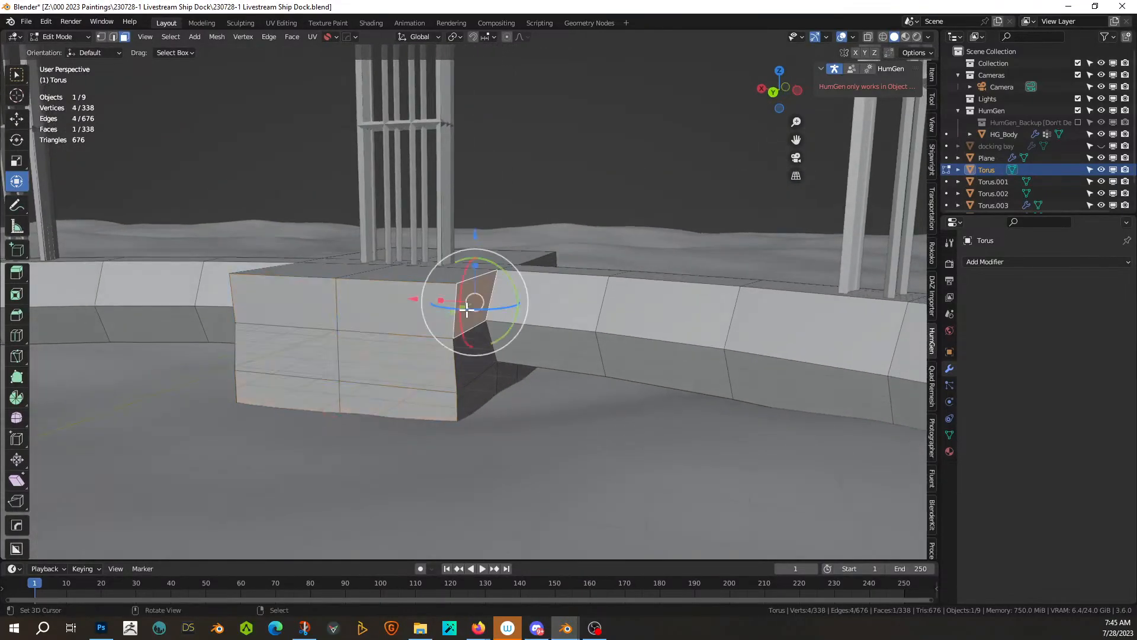
shift+click(475, 349)
shift+click(483, 382)
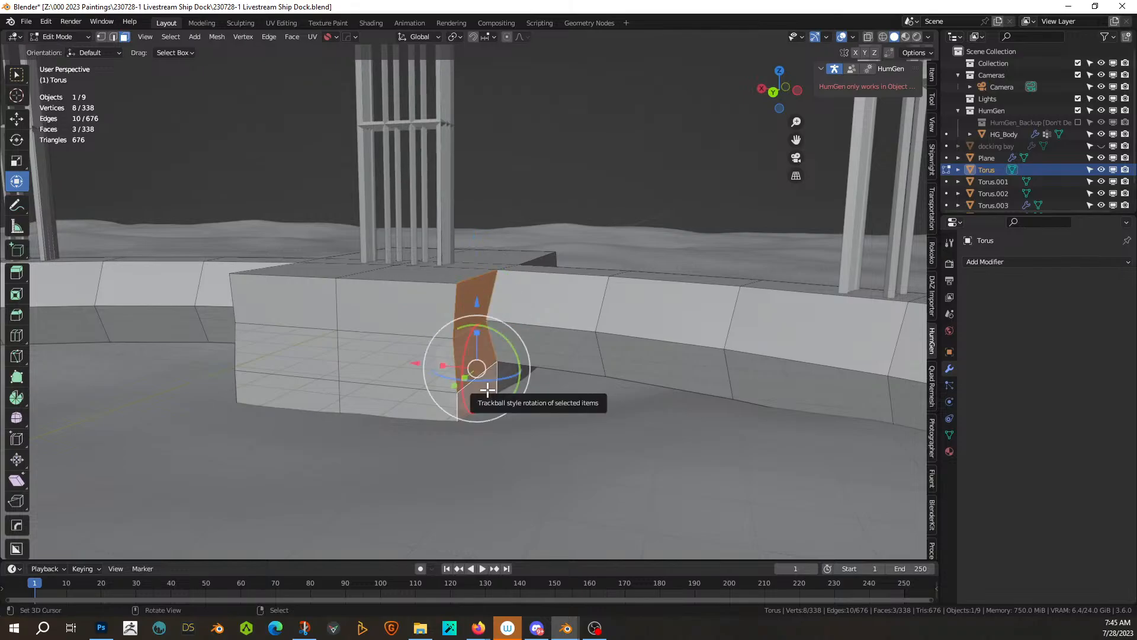
key(s)
key(x)
key(Return)
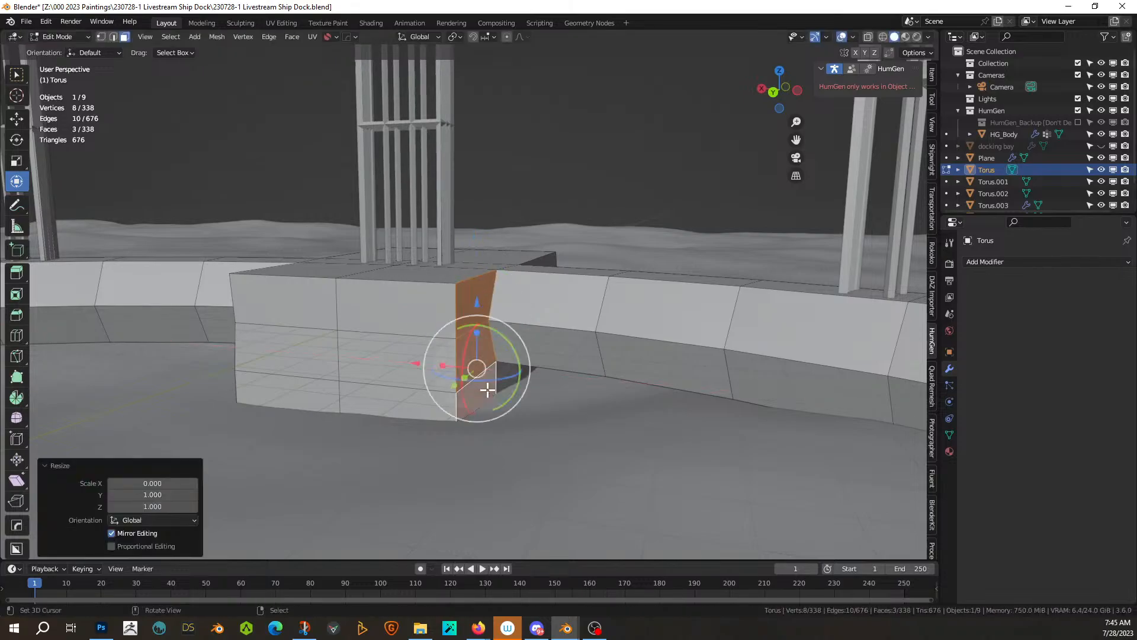
- Select the six positive-X side faces of the outer and inner blocks and flatten them together by scaling to 0 along X
middle_drag(474, 378, 404, 341)
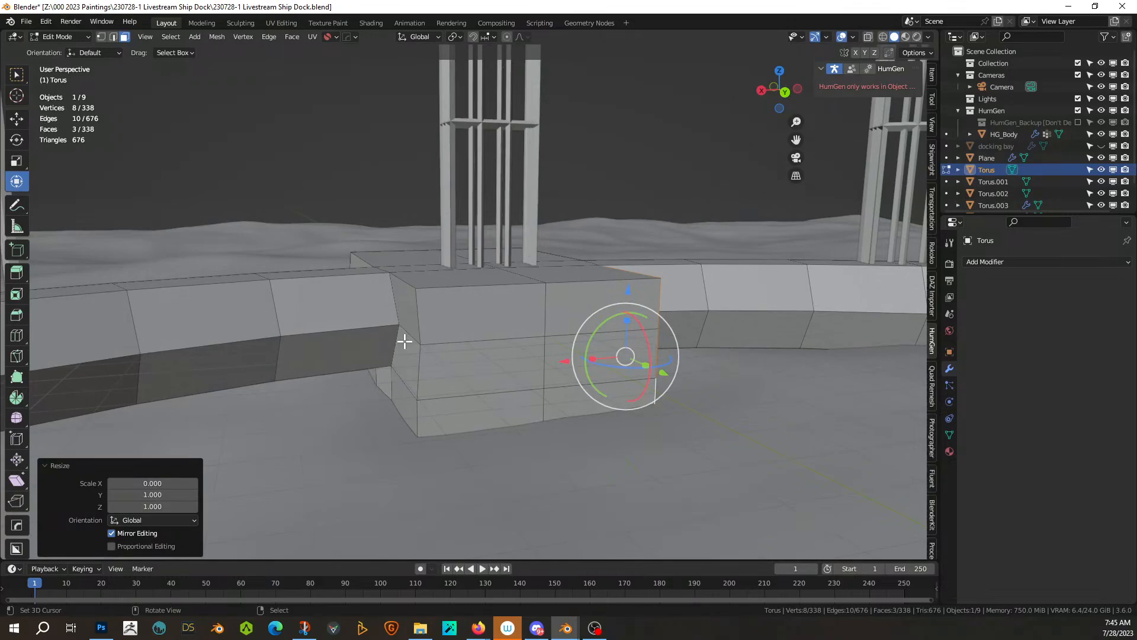
click(400, 302)
ctrl+click(406, 405)
middle_drag(414, 424, 507, 414)
click(420, 318)
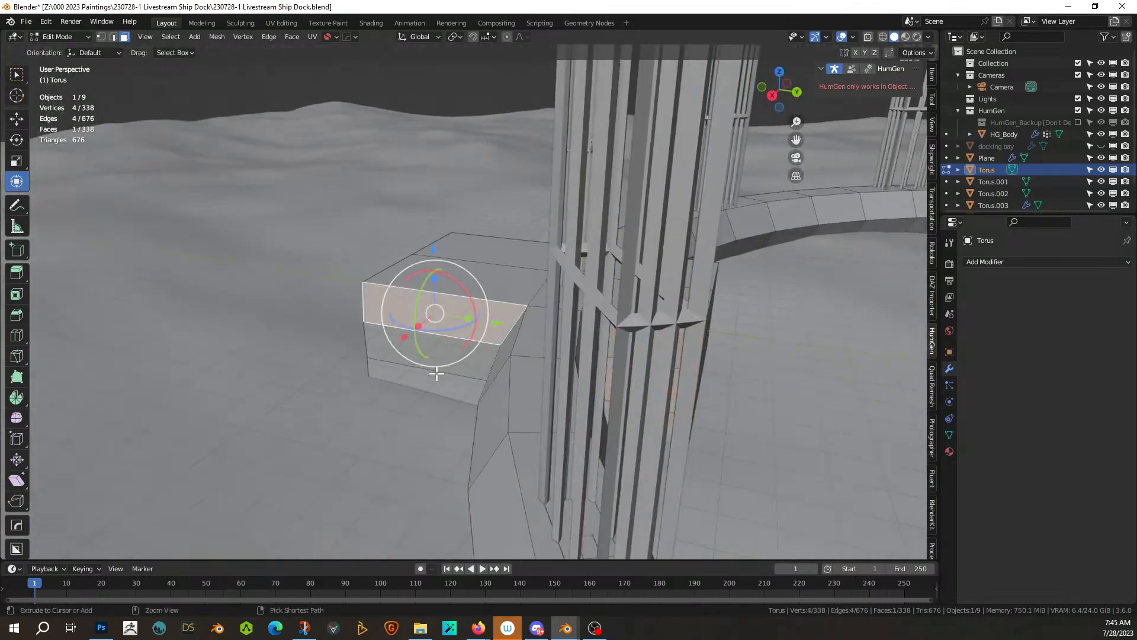
ctrl+click(437, 372)
middle_drag(437, 372, 391, 366)
shift+click(500, 329)
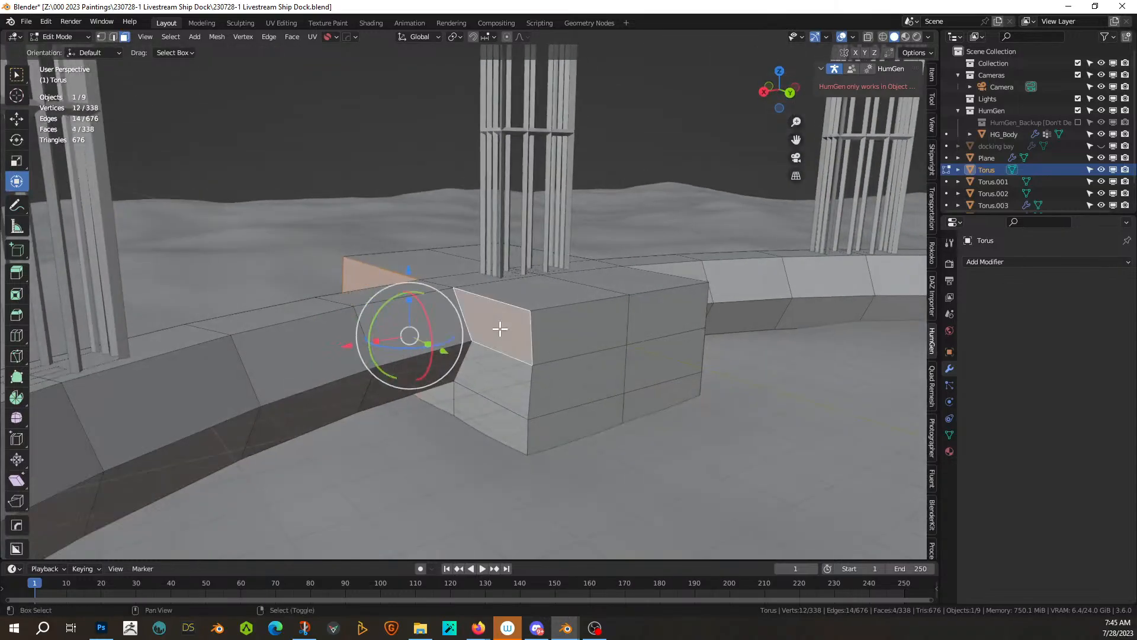
ctrl+click(480, 406)
key(s)
key(x)
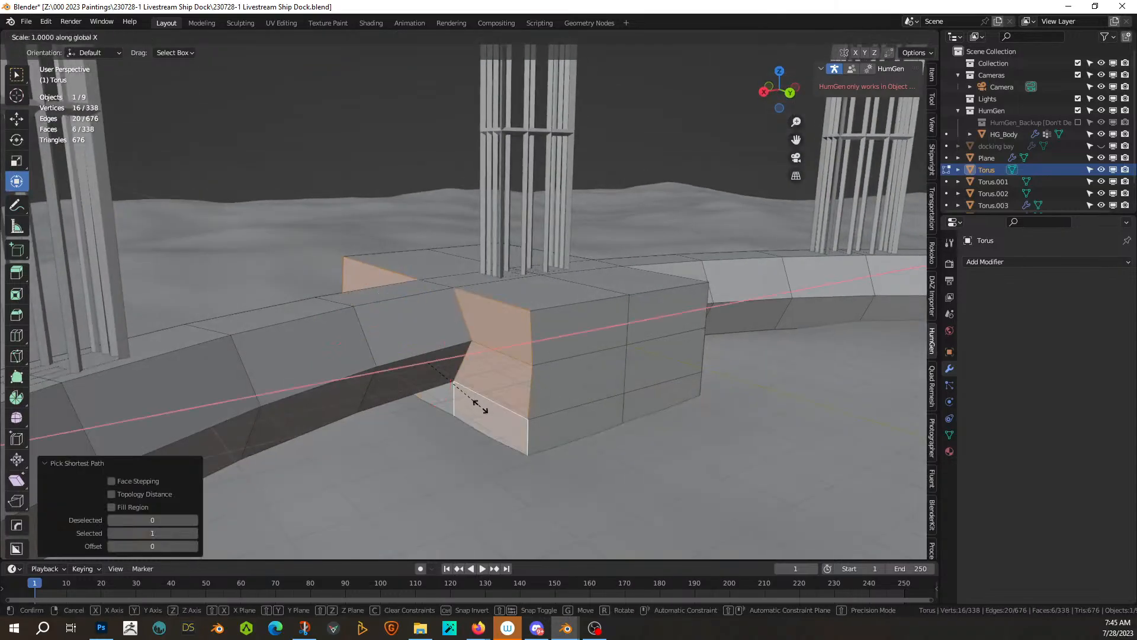
key(Return)
- Flatten the three faces on the outer block's negative-X side by scaling them to 0 along global X
middle_drag(495, 404, 842, 403)
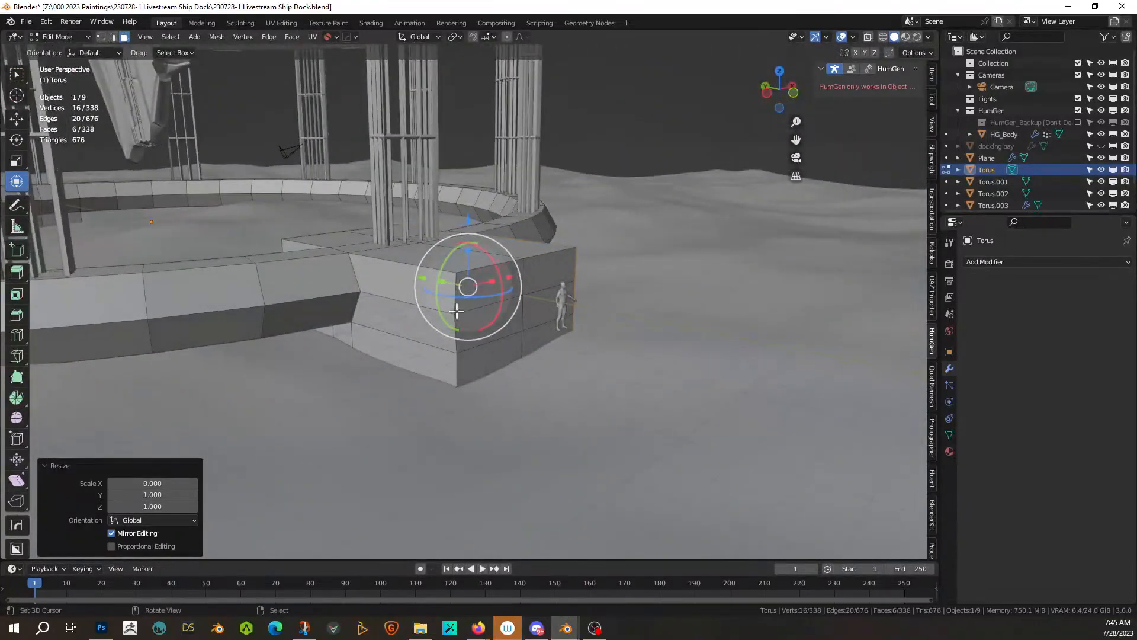
click(413, 285)
ctrl+click(419, 365)
middle_drag(418, 365, 388, 370)
key(s)
key(x)
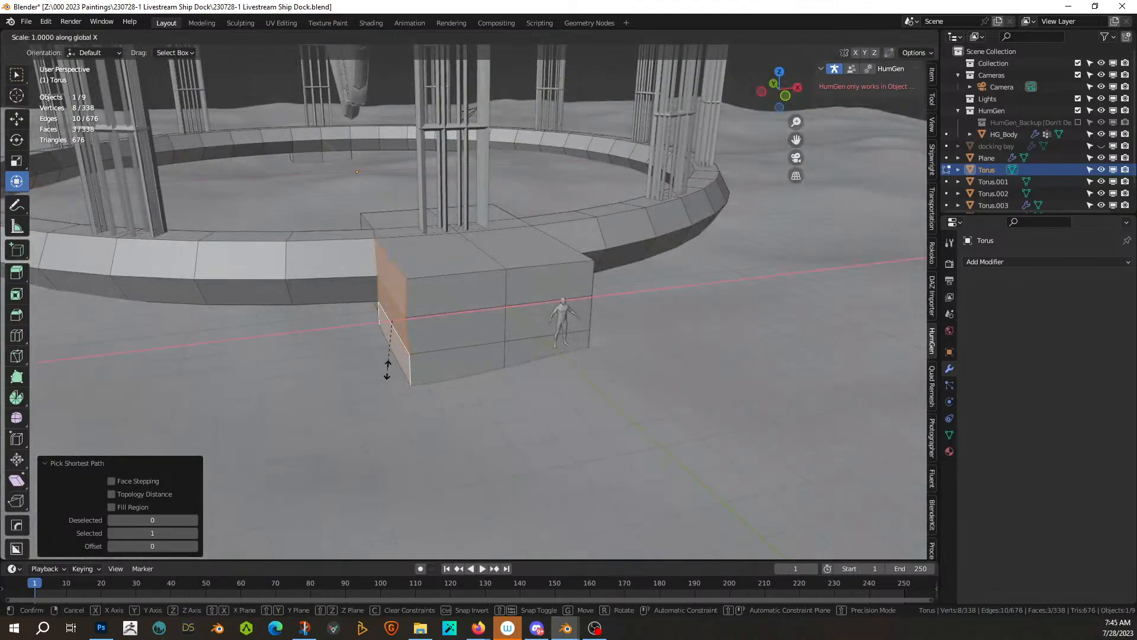
key(Return)
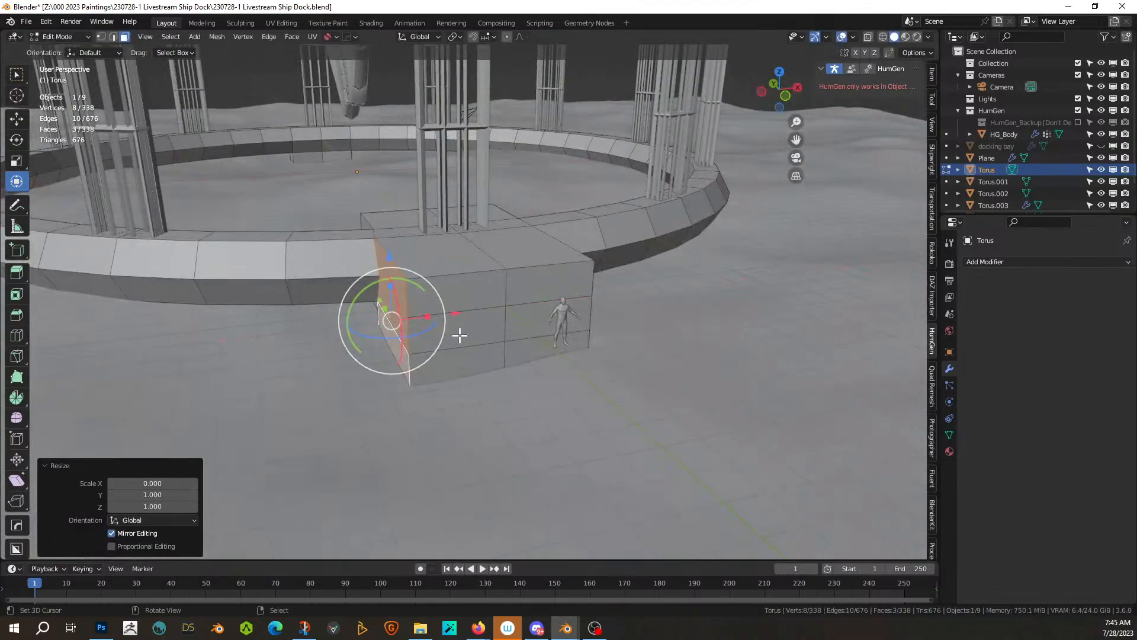
- Save the scene file and clear the face selection
middle_drag(460, 335, 507, 337)
key(ctrl+s)
click(507, 338)
- Stop editing the lowest ring, isolate the middle ring (Torus.001) in local view and open its mesh for editing
scroll(528, 400, up, 5)
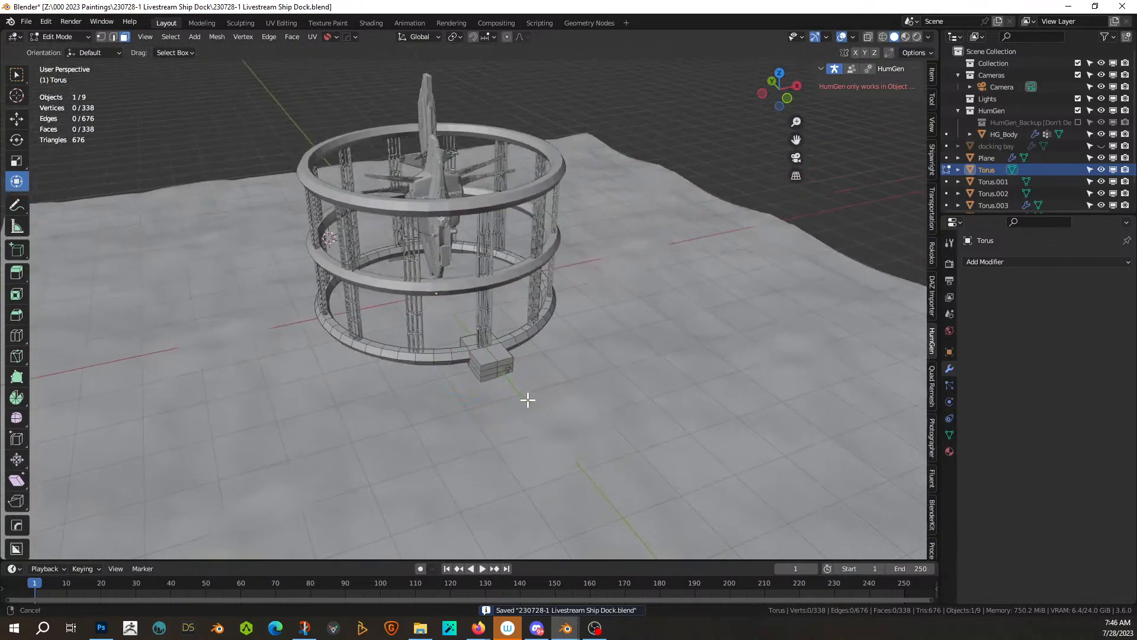
scroll(528, 400, up, 2)
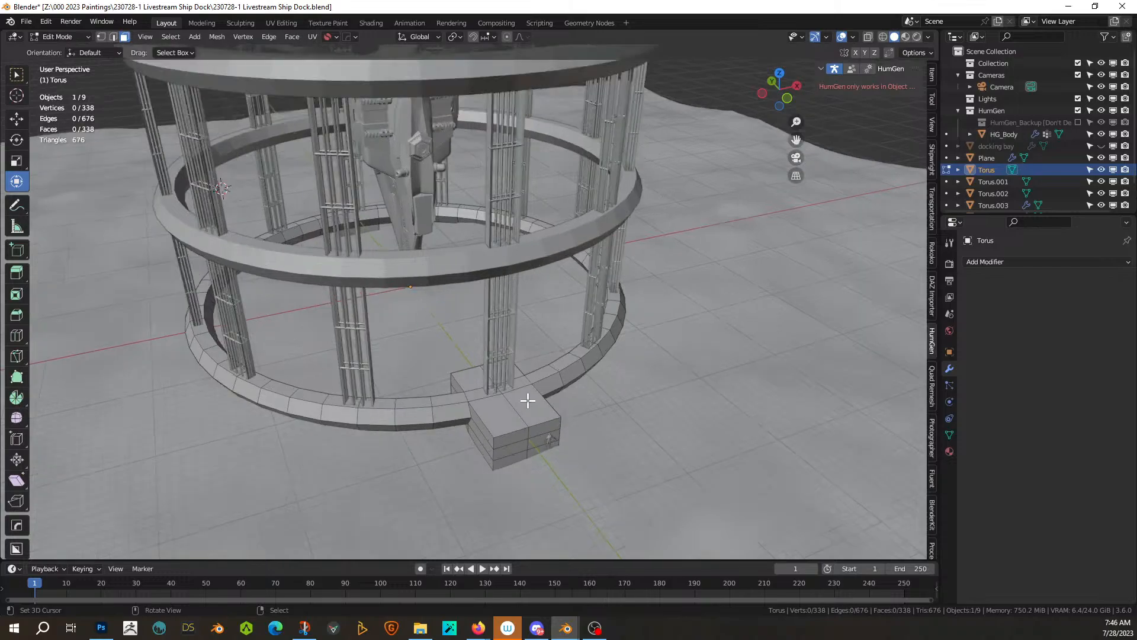
middle_drag(480, 400, 502, 388)
scroll(478, 341, up, 2)
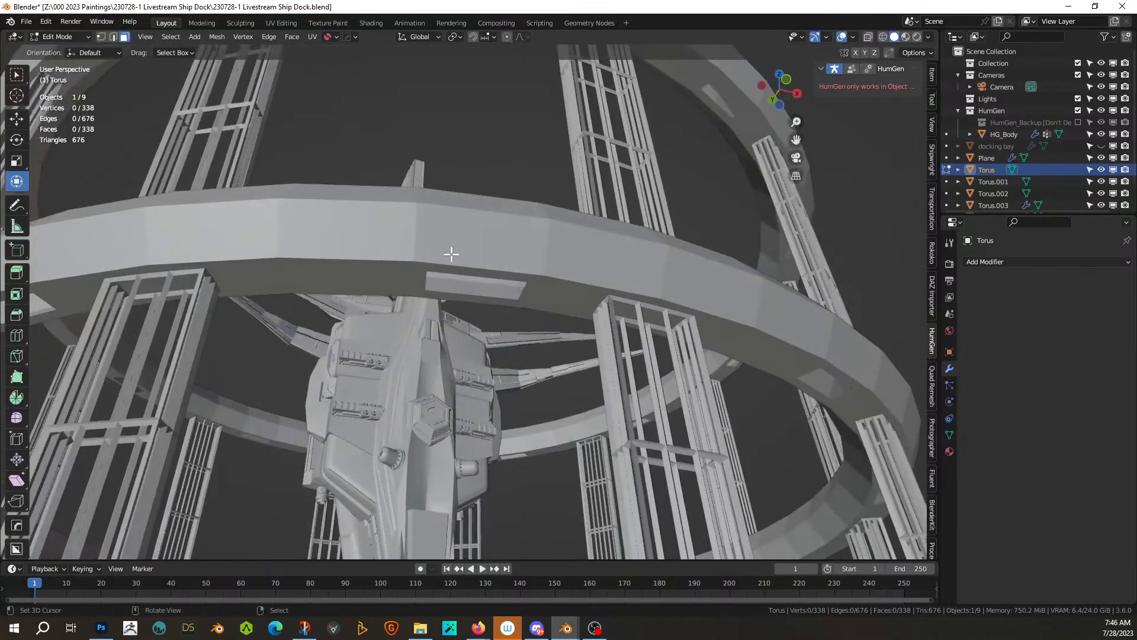
middle_drag(453, 237, 503, 259)
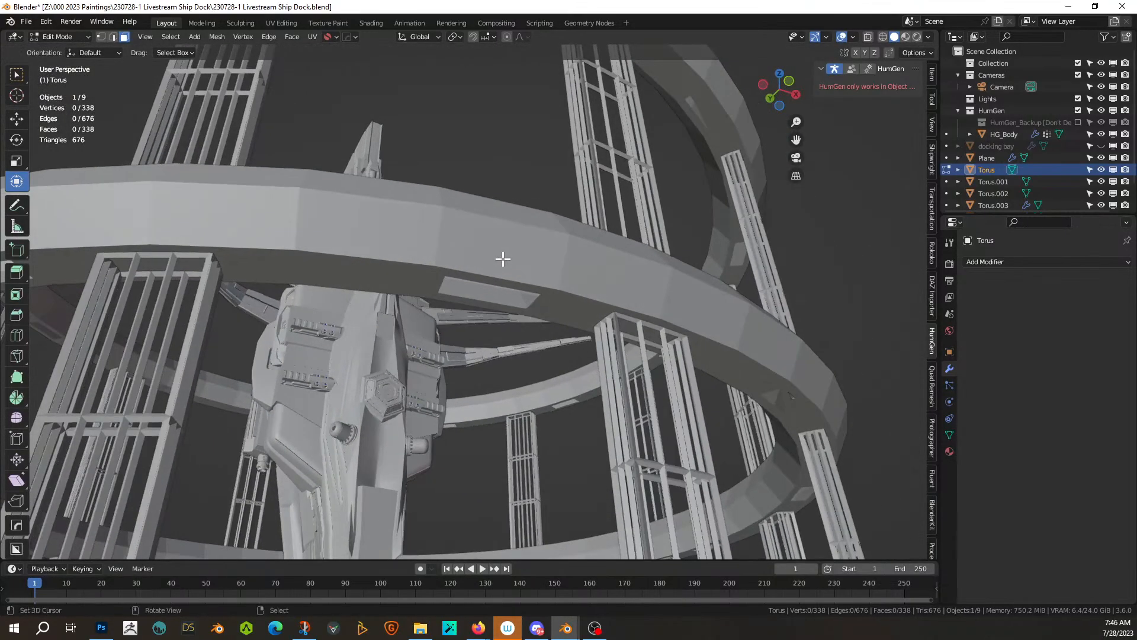
key(KP_Divide)
key(KP_Divide)
key(Tab)
click(459, 240)
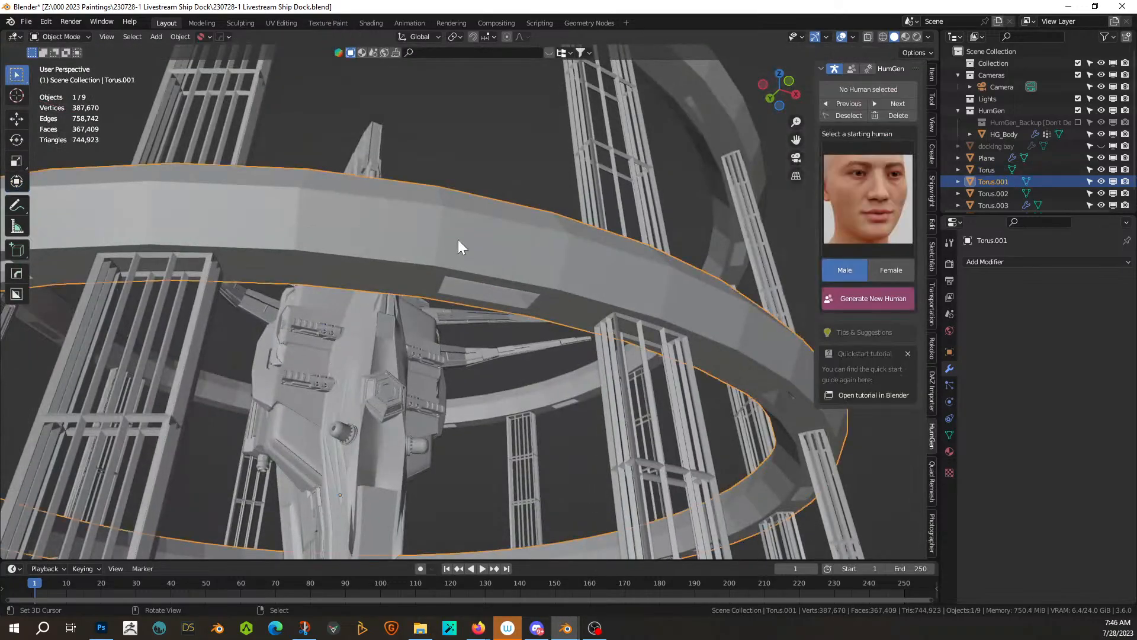
key(KP_Divide)
scroll(458, 240, up, 3)
middle_drag(459, 241, 447, 335)
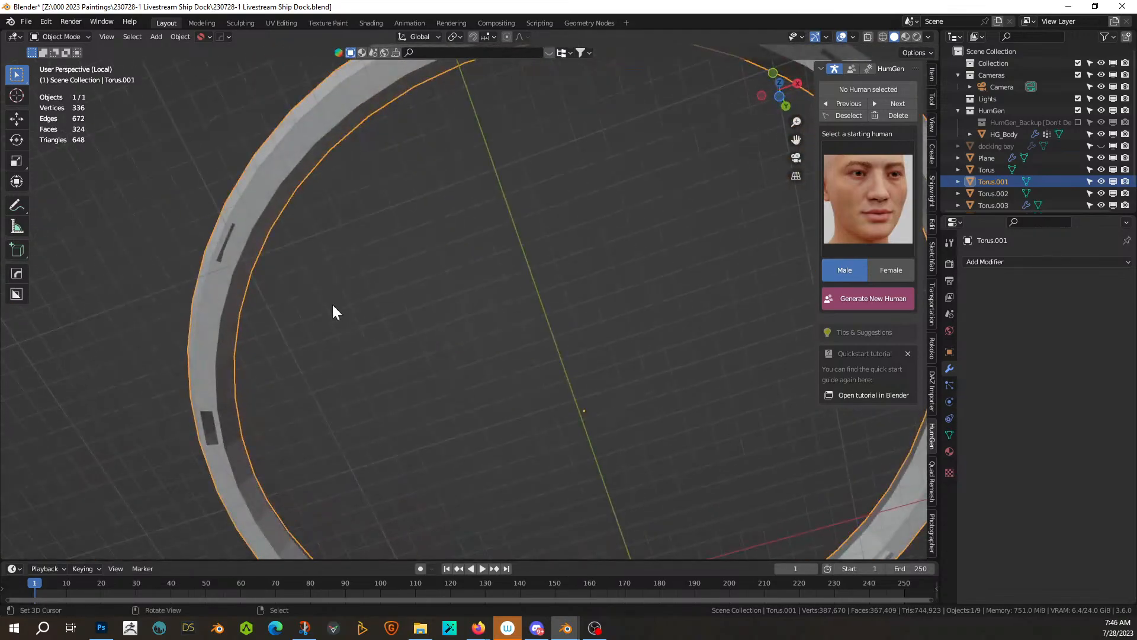
key(Tab)
- Select the border edge loops of five neighbouring rectangular openings on the underside of the middle ring
middle_drag(314, 254, 407, 224)
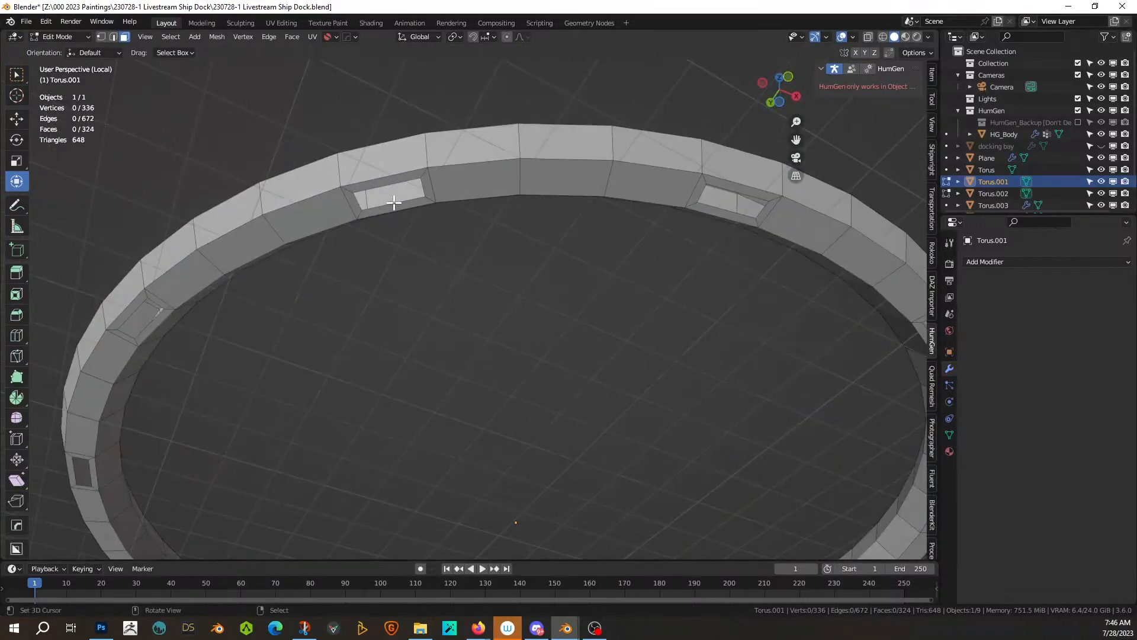
alt+click(394, 203)
alt+shift+click(735, 212)
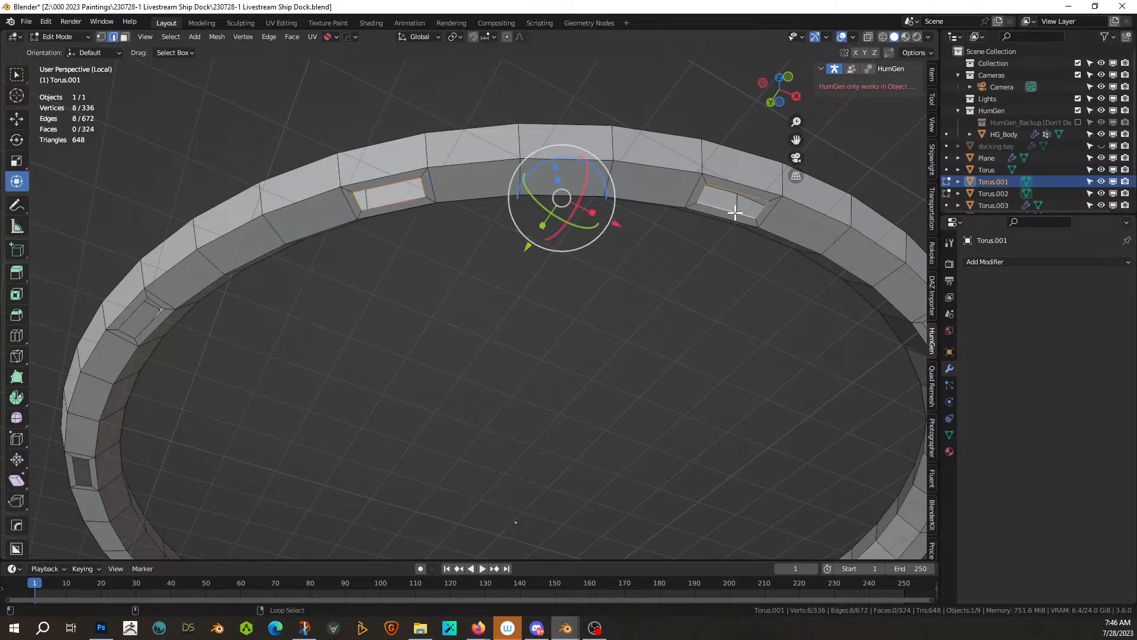
alt+shift+click(148, 327)
middle_drag(144, 322, 366, 326)
alt+shift+click(329, 368)
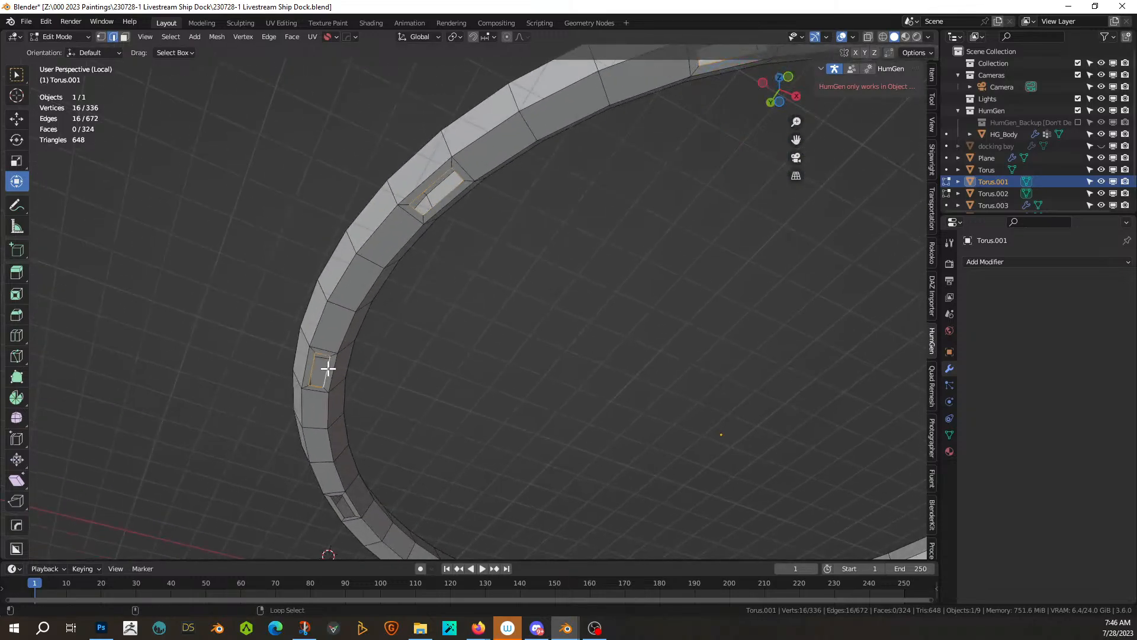
shift+click(350, 503)
key(ctrl+z)
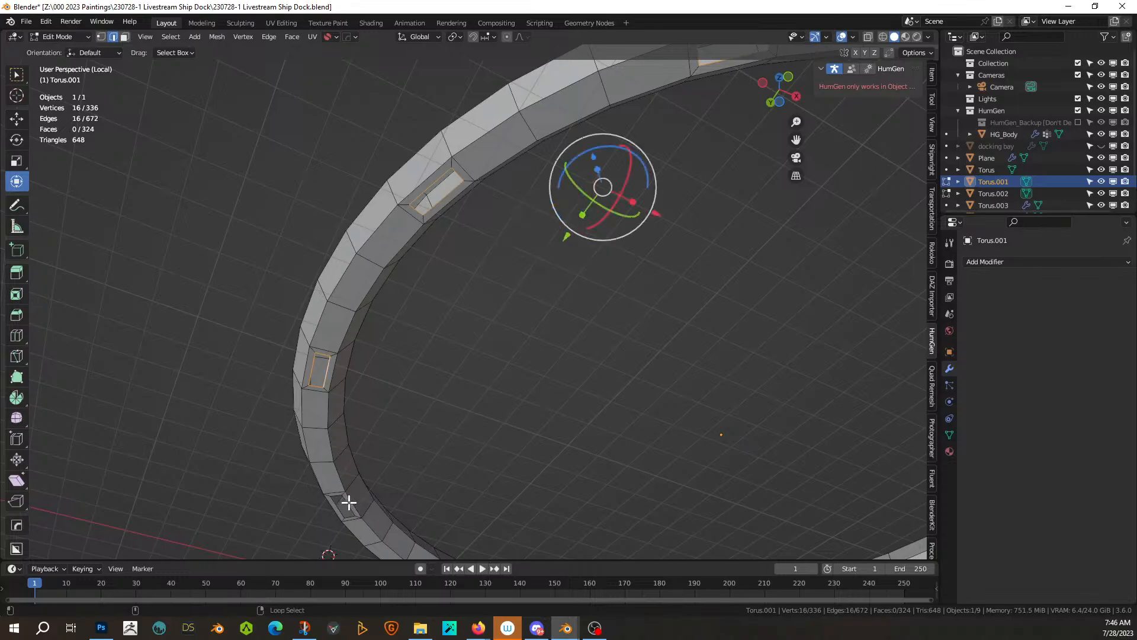
alt+shift+click(348, 504)
- Add the edge loops of the next five underside openings around the ring to the selection
shift+middle_drag(477, 490, 410, 287)
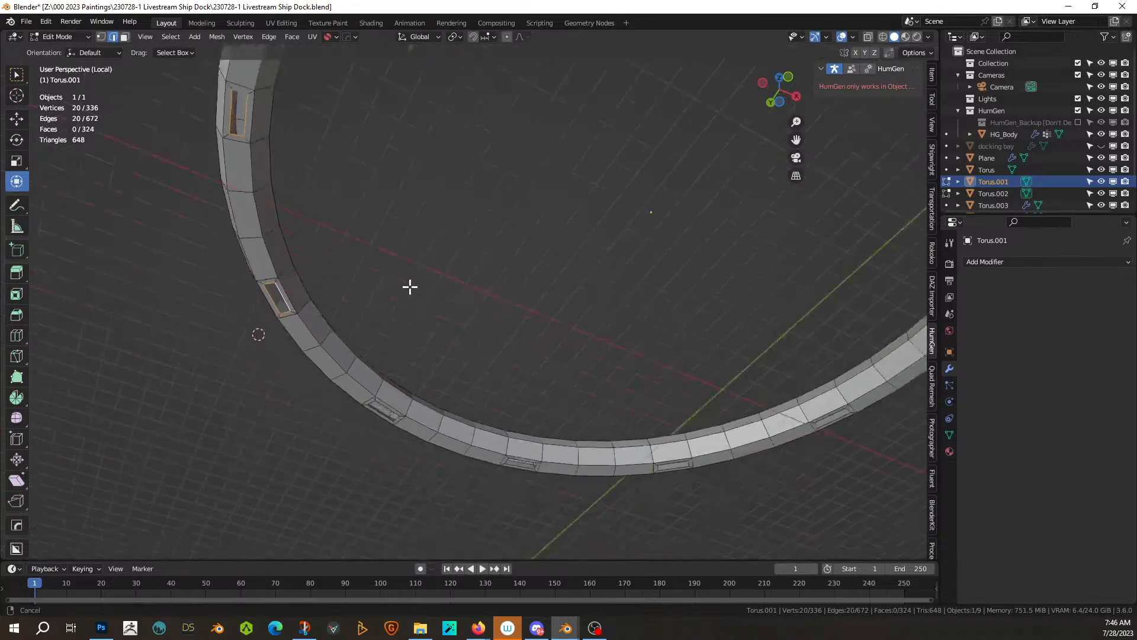
alt+shift+click(385, 408)
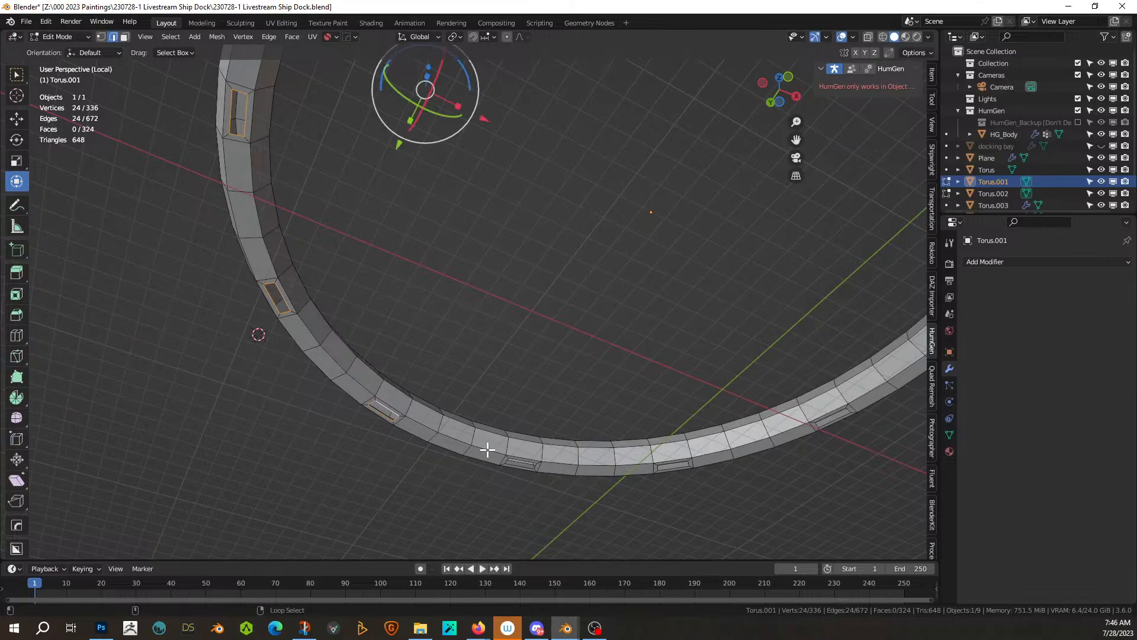
alt+shift+click(516, 460)
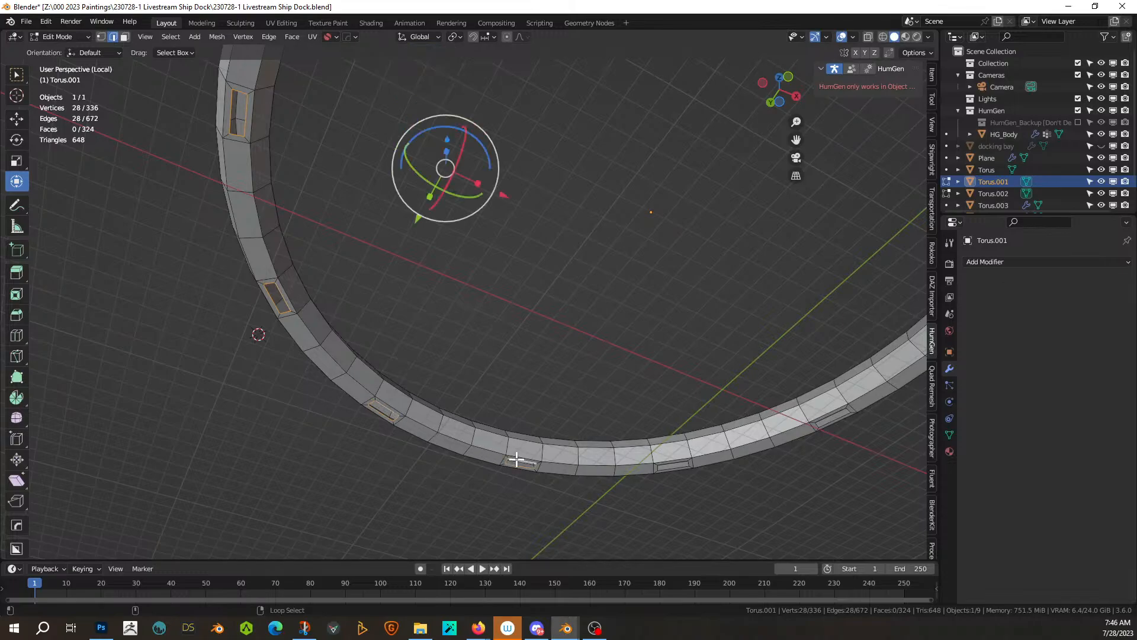
alt+shift+click(672, 463)
alt+shift+click(831, 417)
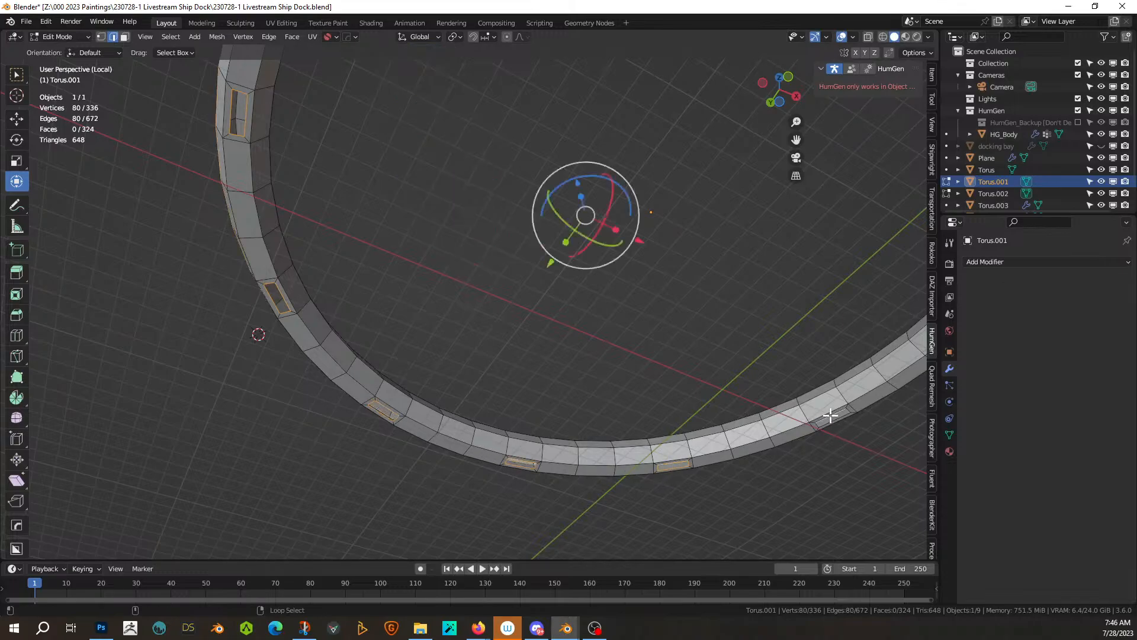
alt+shift+click(841, 413)
middle_drag(843, 411, 661, 410)
middle_drag(637, 420, 635, 394)
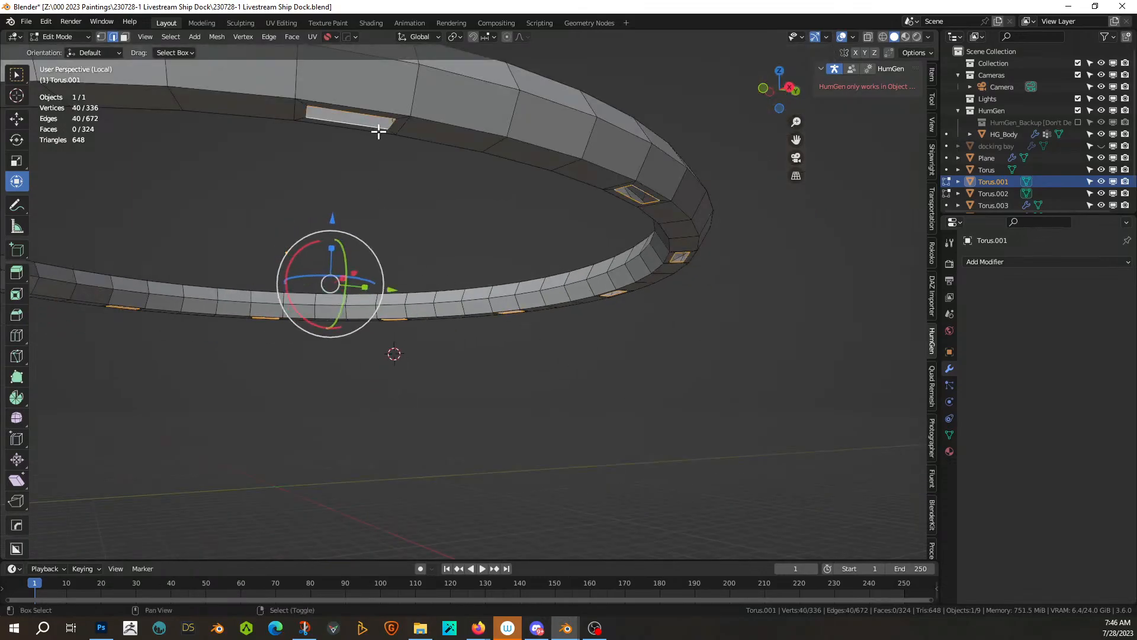
- Add the last two openings' edge loops and fill all twelve openings with faces
middle_drag(379, 130, 622, 168)
alt+shift+click(317, 142)
alt+shift+click(315, 157)
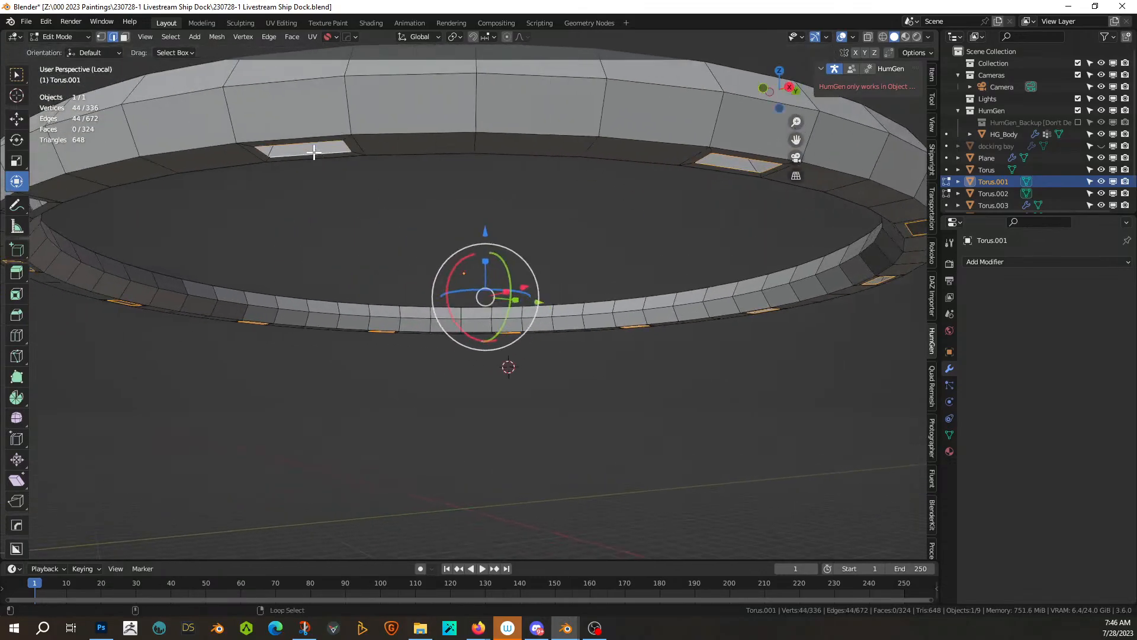
middle_drag(314, 157, 326, 86)
alt+shift+click(174, 103)
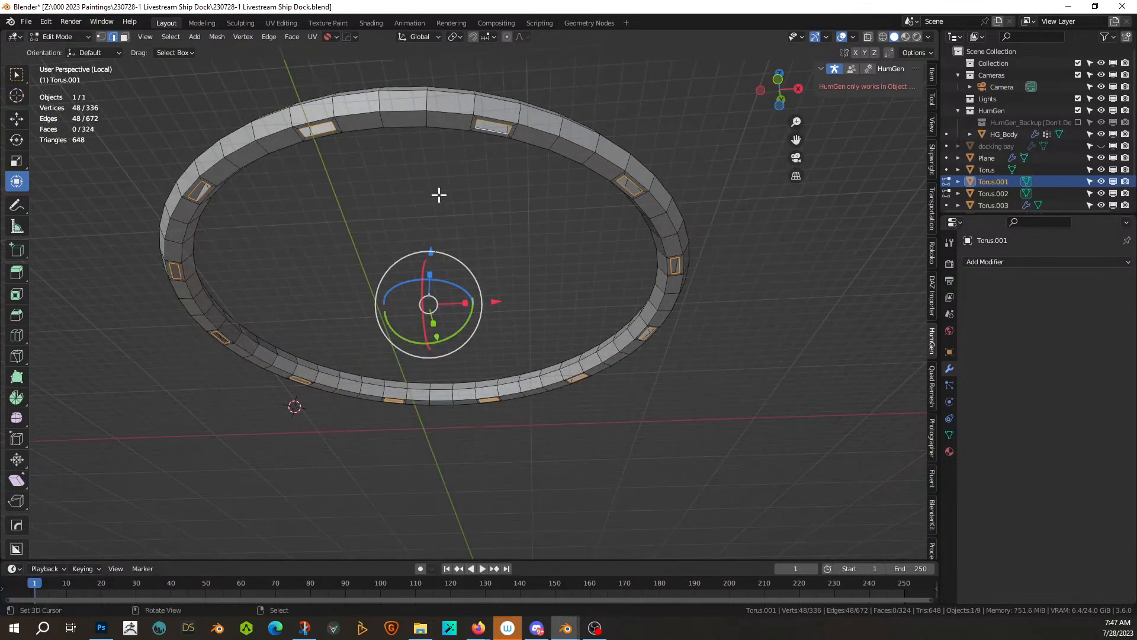
key(f)
- Extrude the twelve new faces about -0.25 m along their normals and bring the rest of the scene back into view
middle_drag(439, 195, 596, 235)
key(e)
click(513, 241)
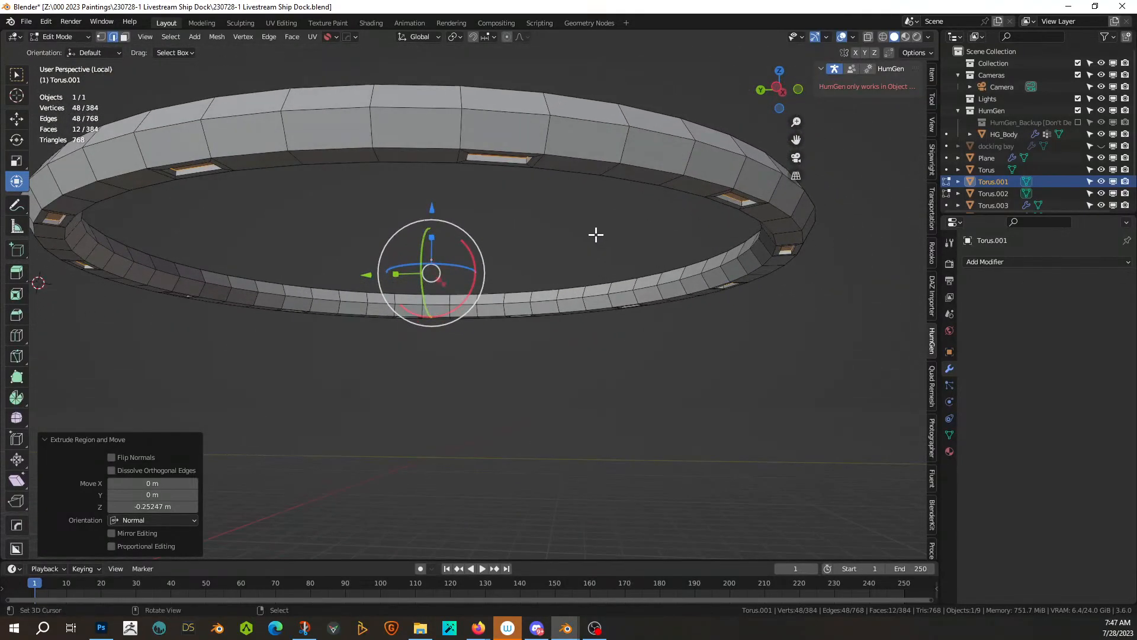
key(KP_Divide)
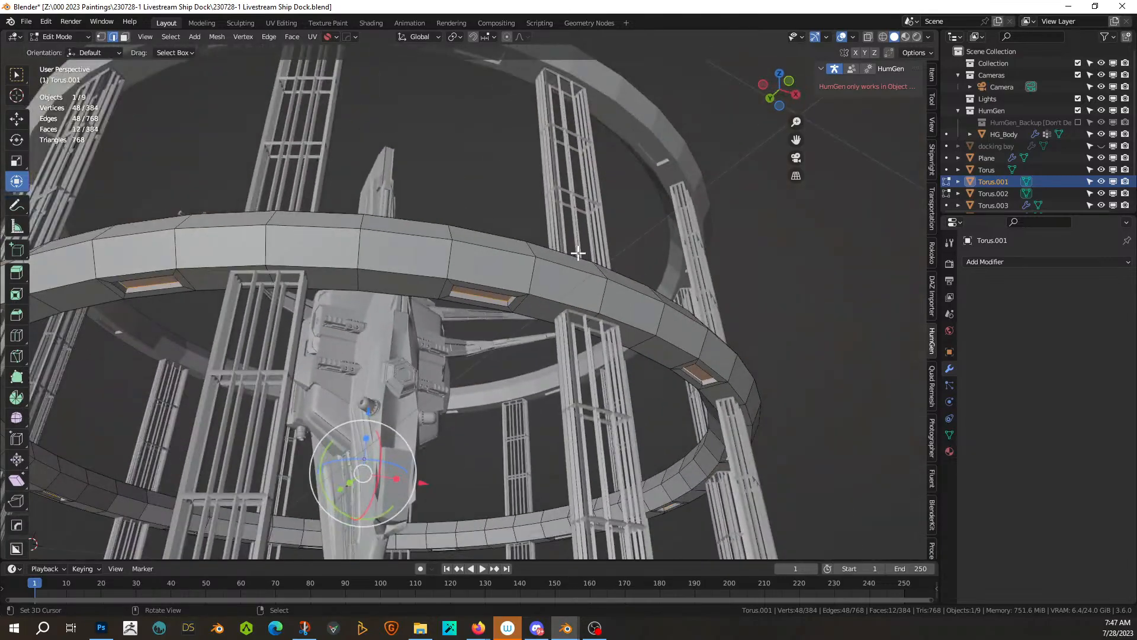
- Rotate the middle ring's entire mesh about -3.76° around the global Z axis and return to Object Mode
middle_drag(578, 253, 609, 279)
scroll(532, 270, down, 2)
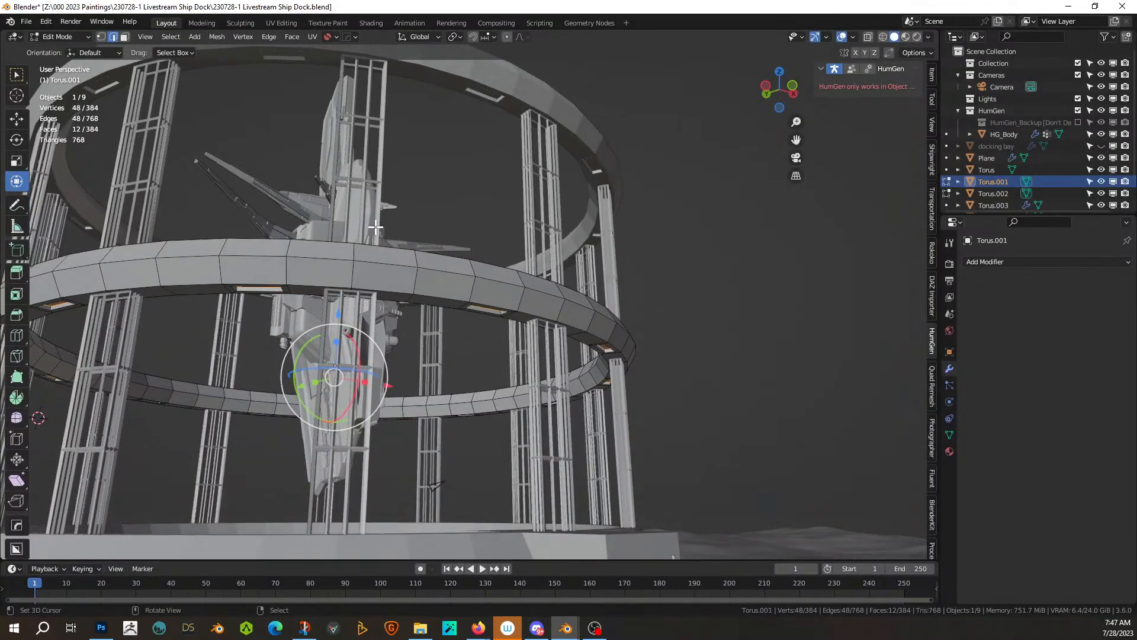
key(Tab)
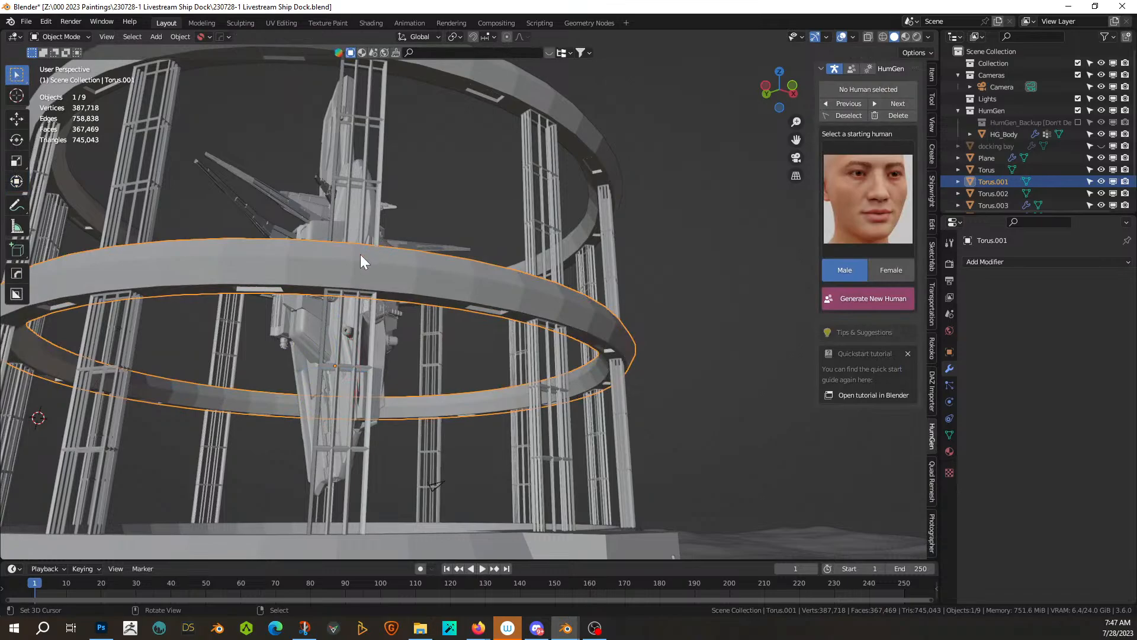
key(Tab)
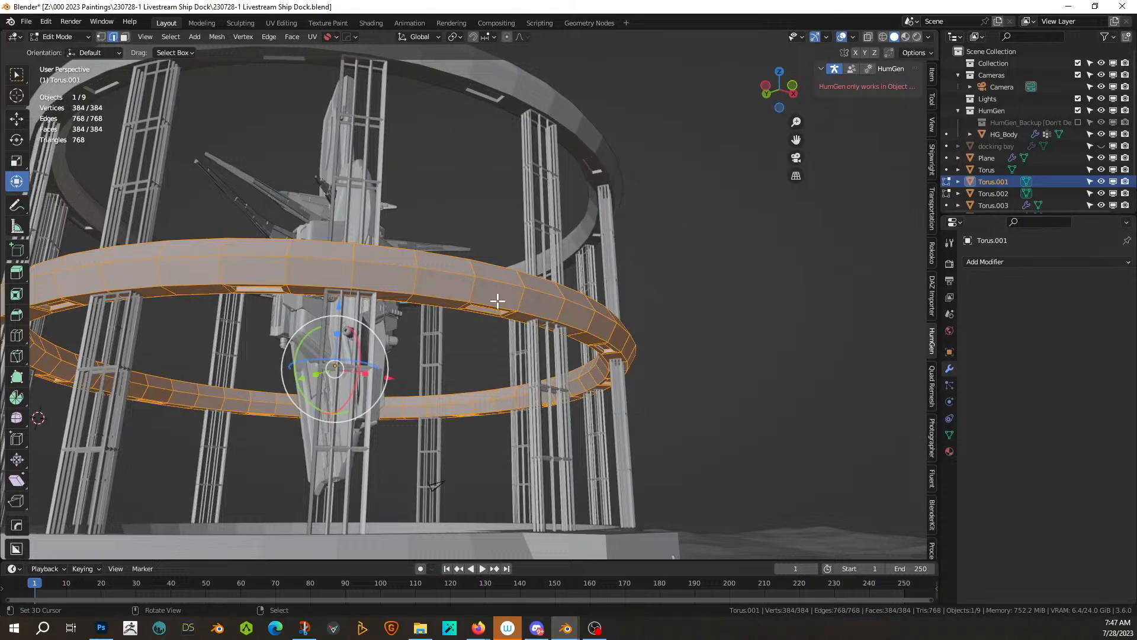
key(r)
key(z)
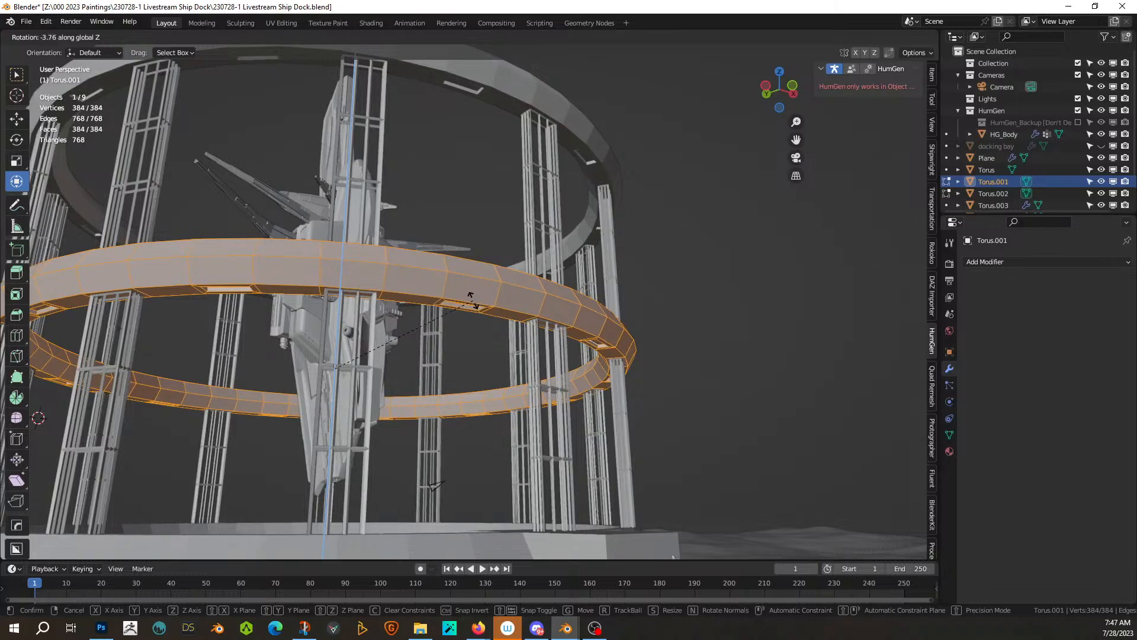
click(472, 299)
middle_drag(472, 300, 489, 329)
scroll(489, 329, down, 3)
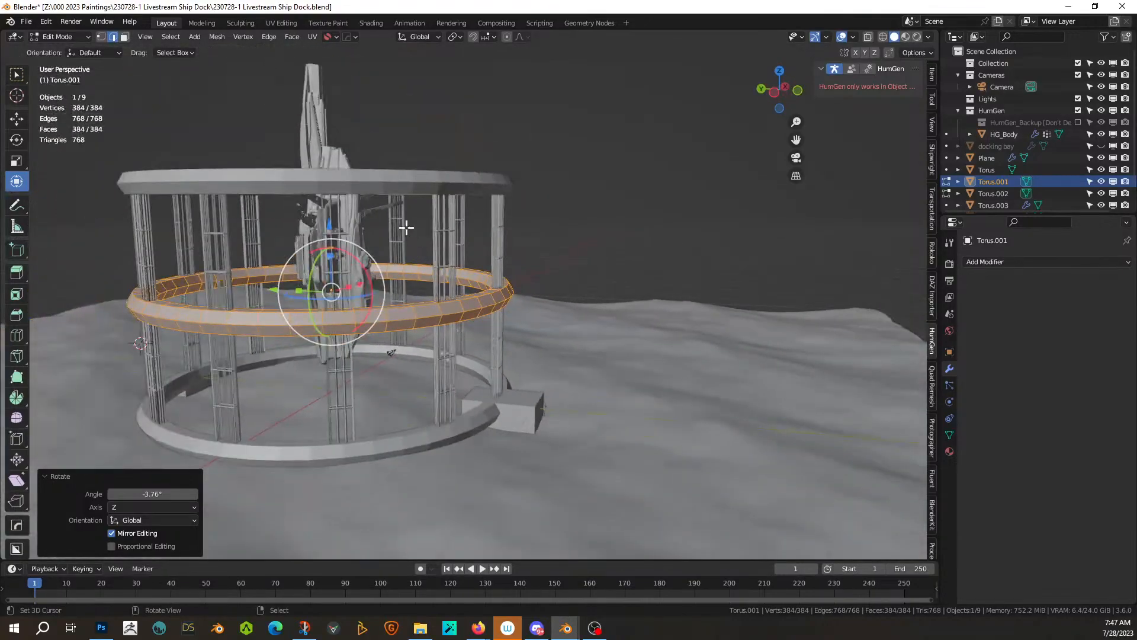
key(Tab)
- Delete the top ring and replace it with a linked duplicate of the middle ring moved 15 m up along Z
click(348, 183)
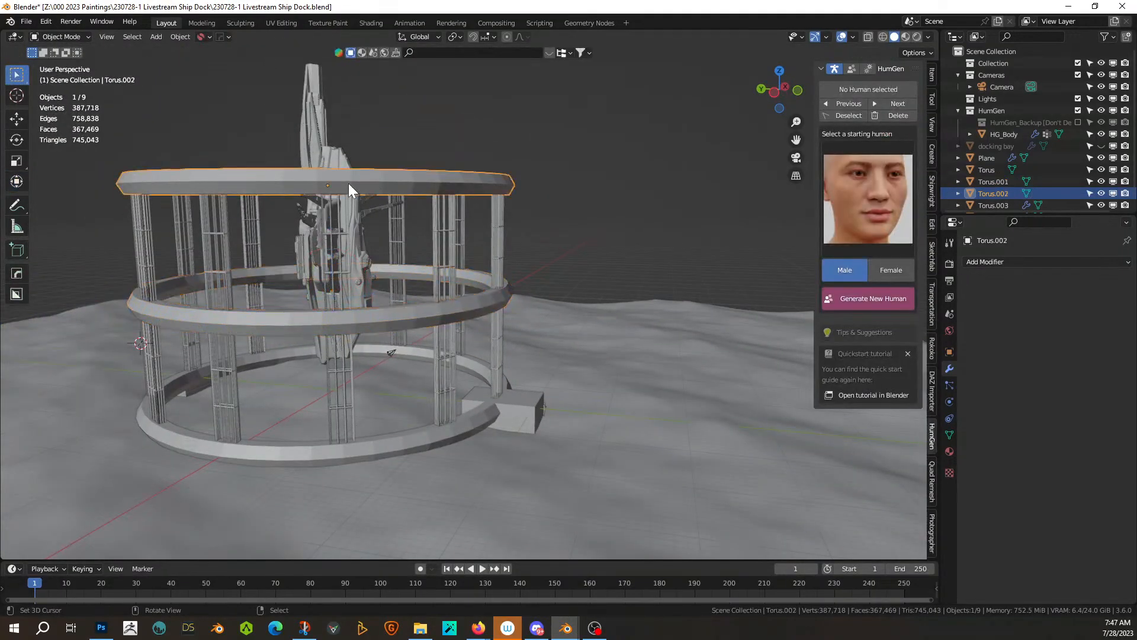
key(Delete)
click(397, 328)
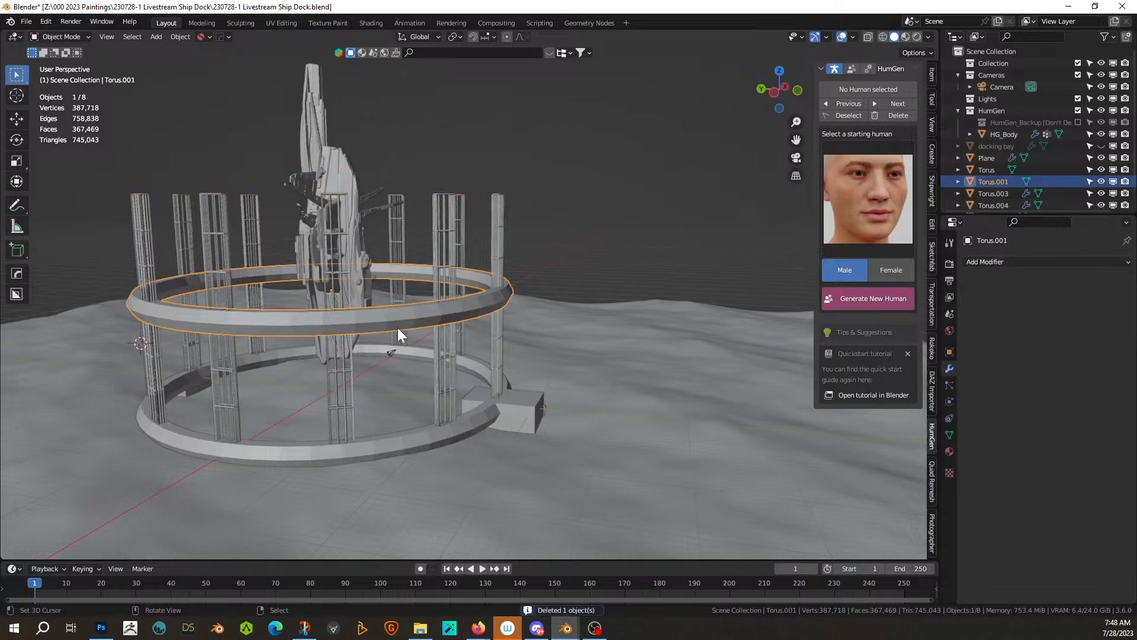
key(alt+d)
right_click(397, 328)
text(gz)
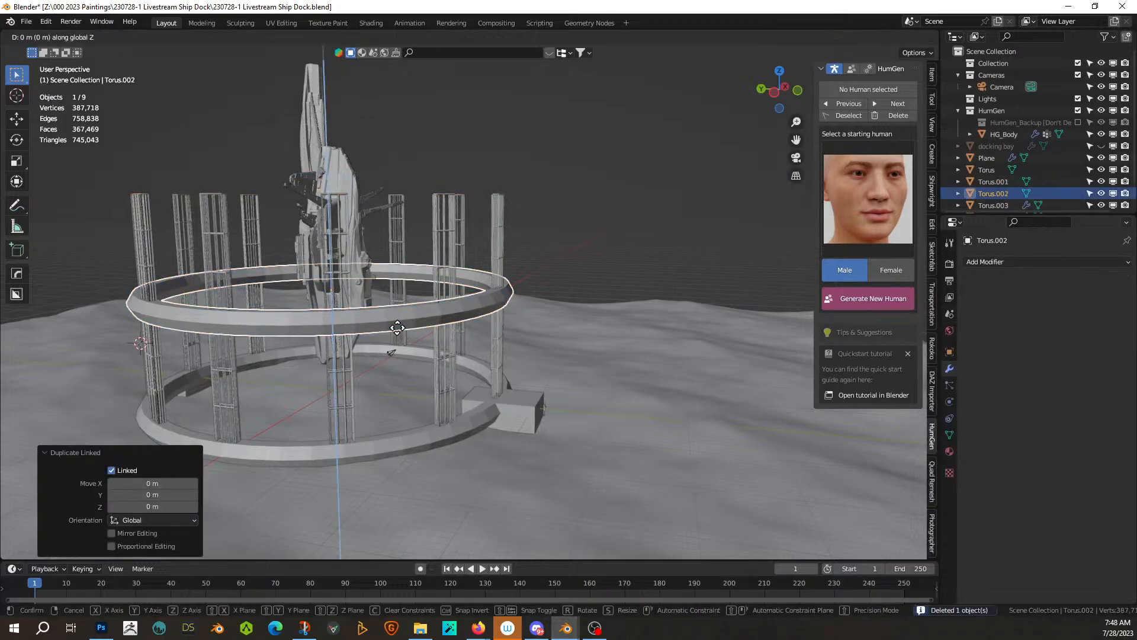
text(15)
key(Return)
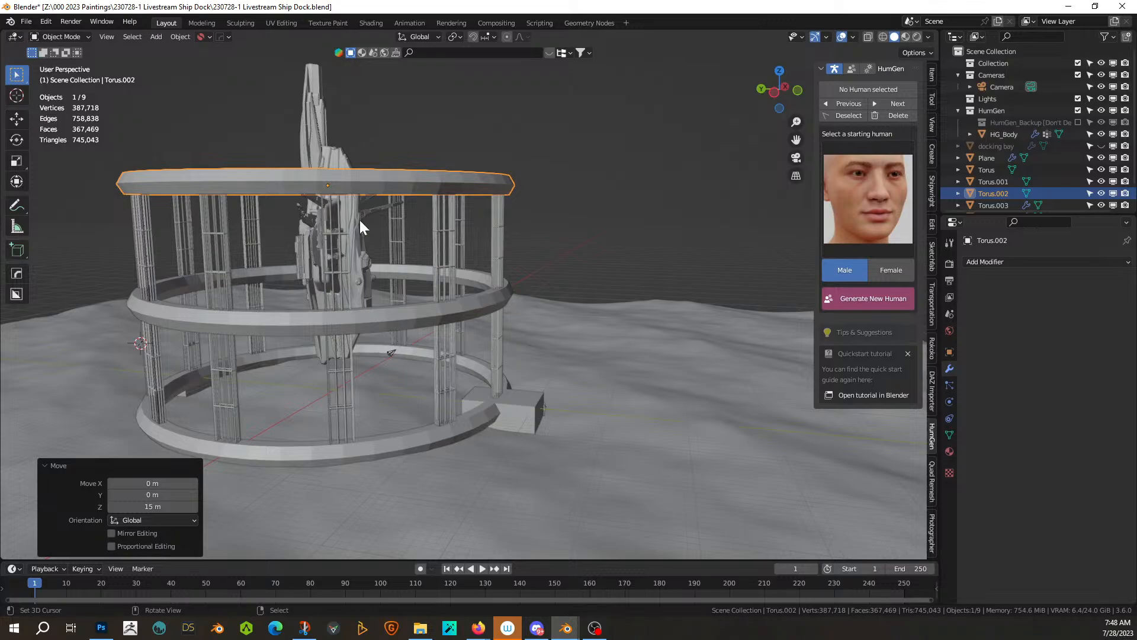
- Select one recessed opening face under the top ring and extend the selection to all coplanar faces
middle_drag(381, 256, 463, 352)
key(Tab)
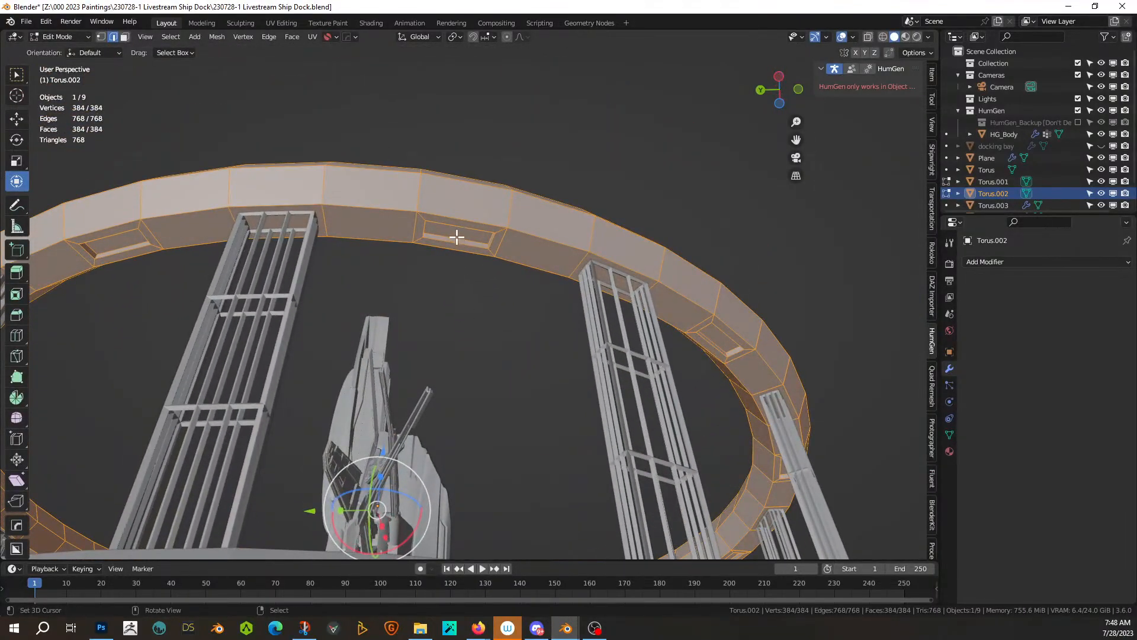
right_click(457, 236)
key(3)
right_click(456, 237)
key(shift+g)
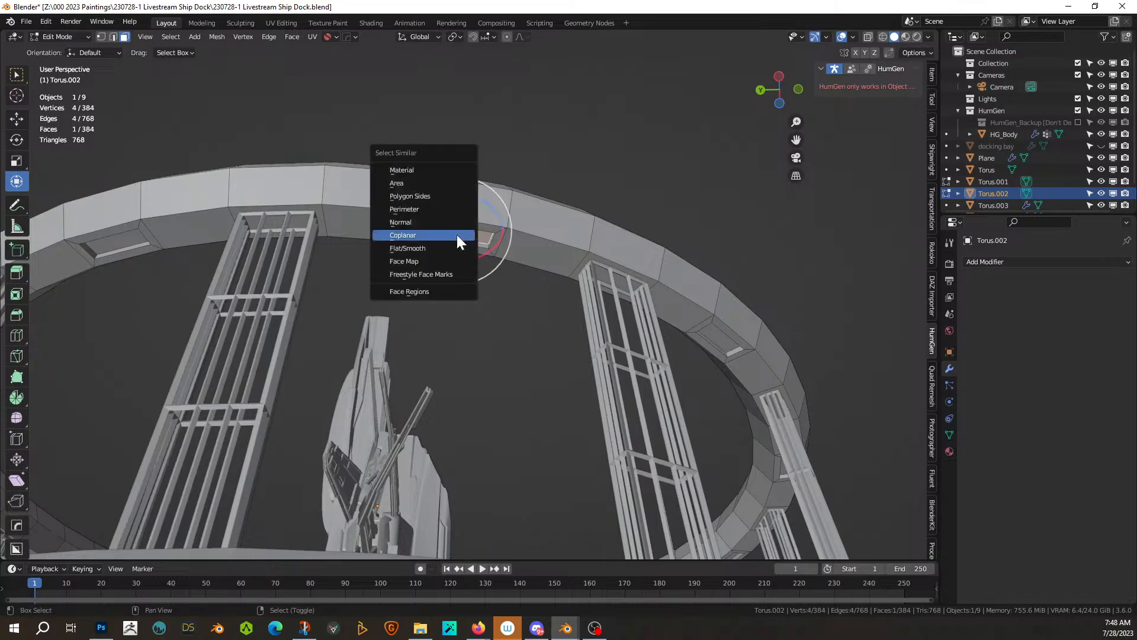
click(457, 235)
scroll(515, 249, down, 3)
scroll(906, 340, up, 1)
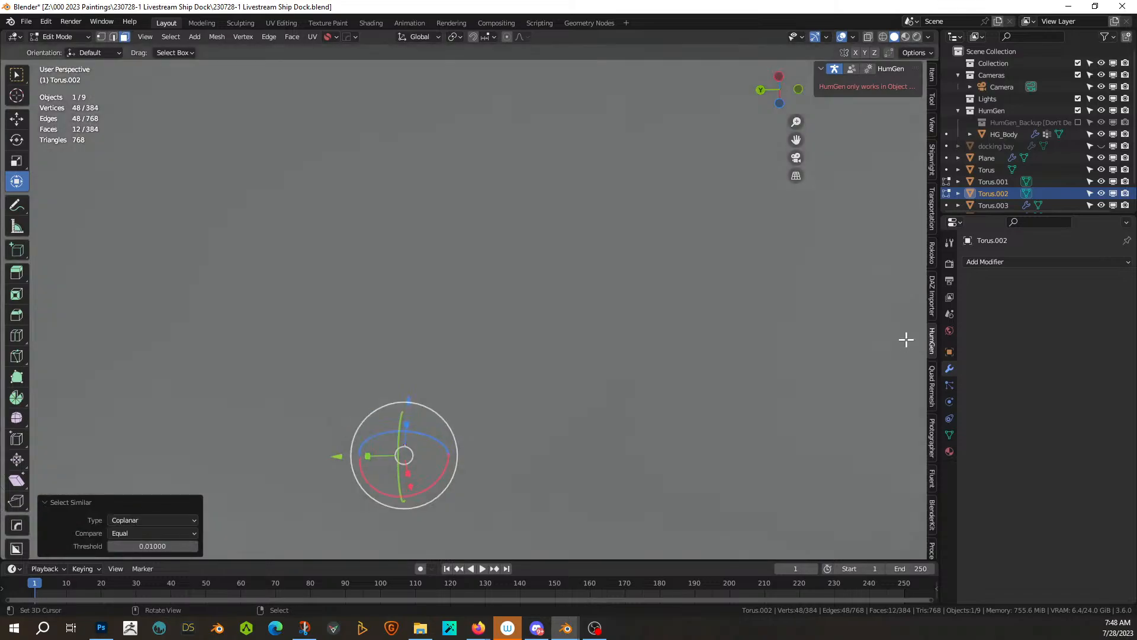
scroll(906, 340, down, 2)
- Create a new base material on the top ring from Object Mode and return to editing its mesh
click(949, 450)
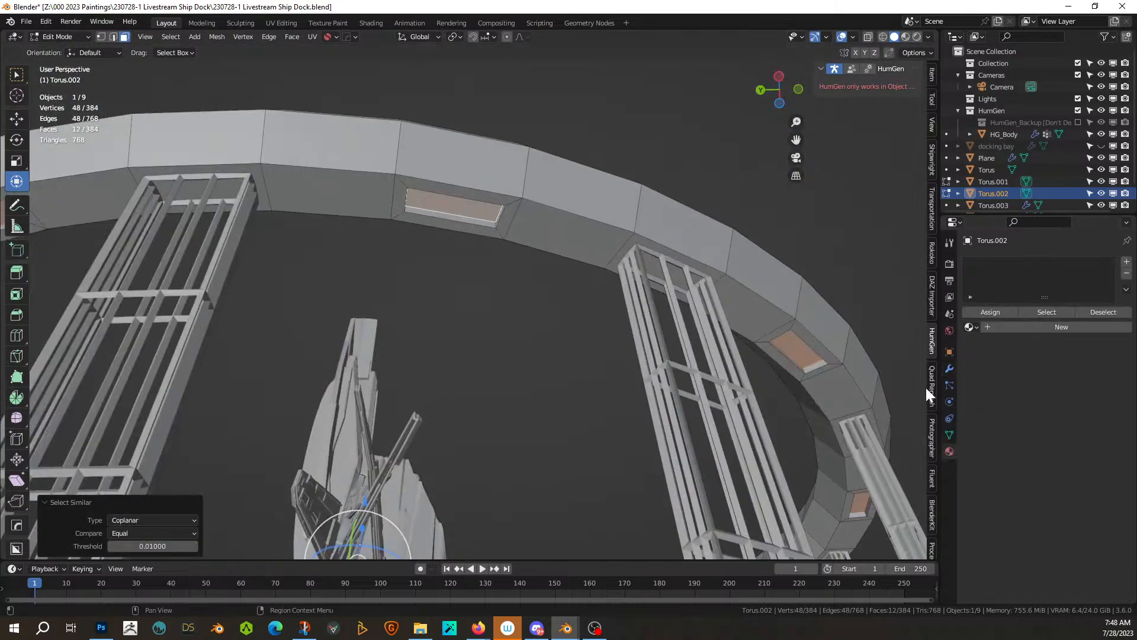
middle_drag(927, 394, 561, 373)
key(Tab)
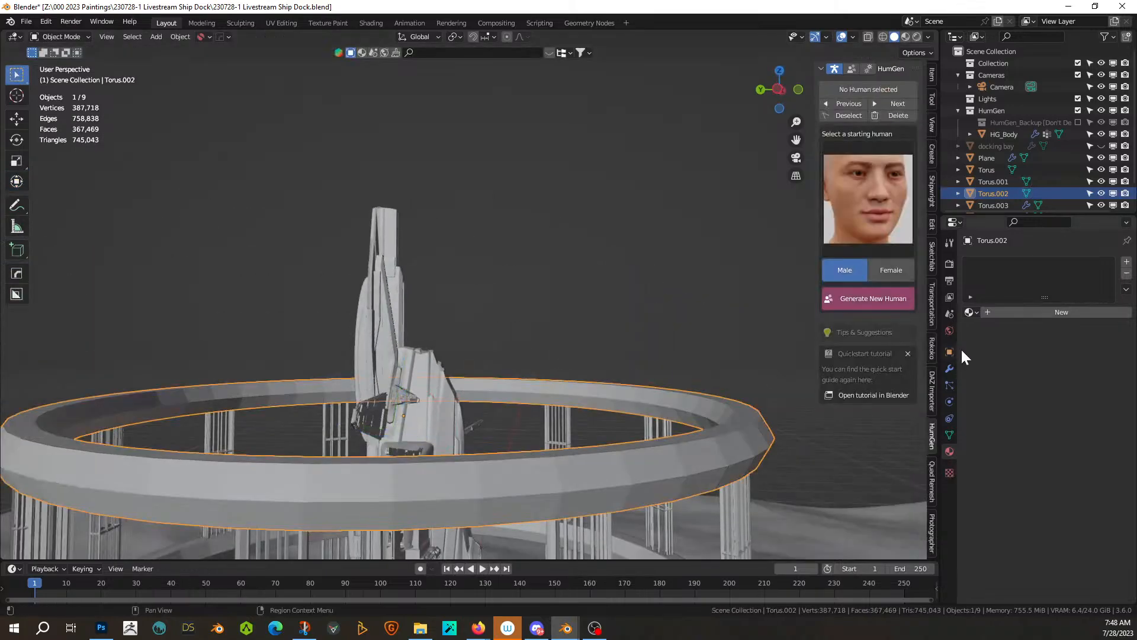
click(1053, 314)
key(Tab)
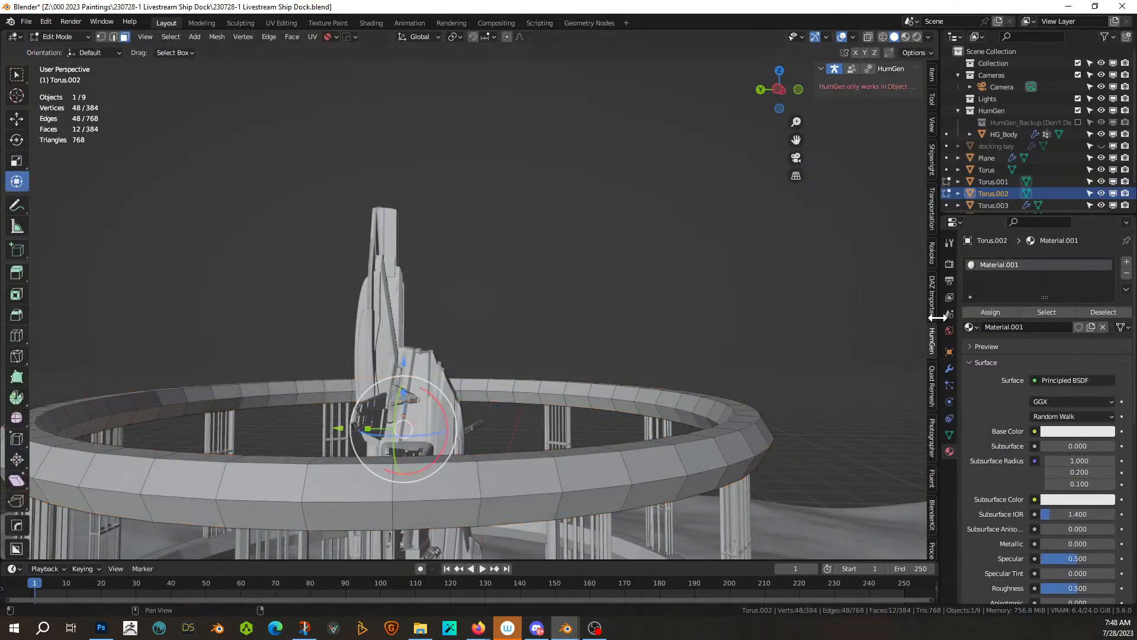
- Add a second material slot for the selected recessed faces with a new material named Light
middle_drag(749, 333, 746, 305)
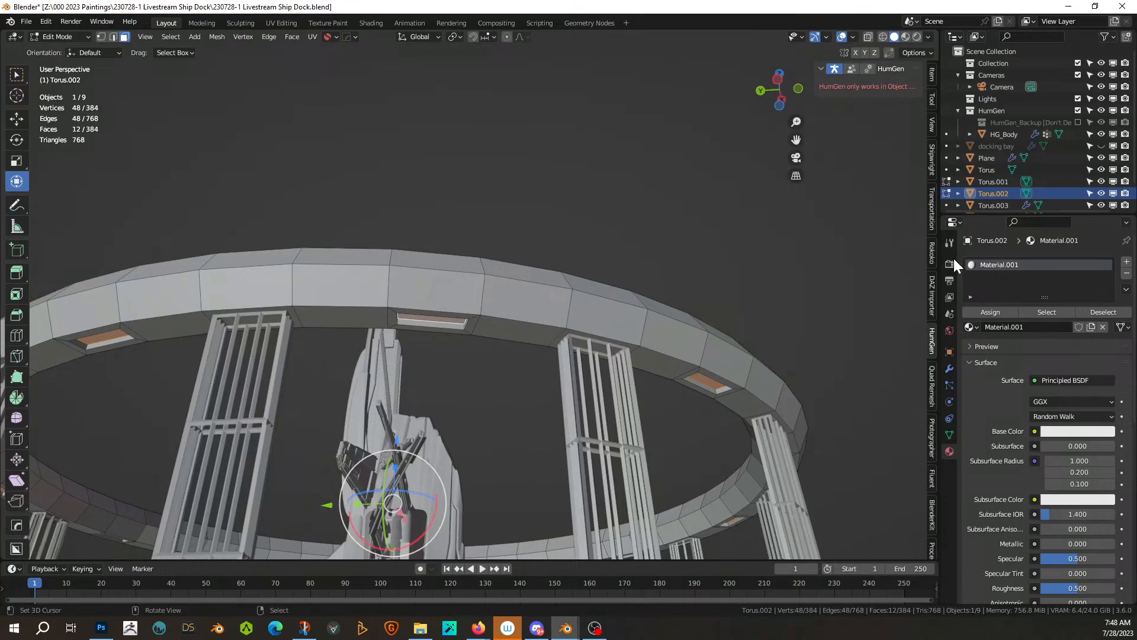
click(1127, 261)
click(1007, 345)
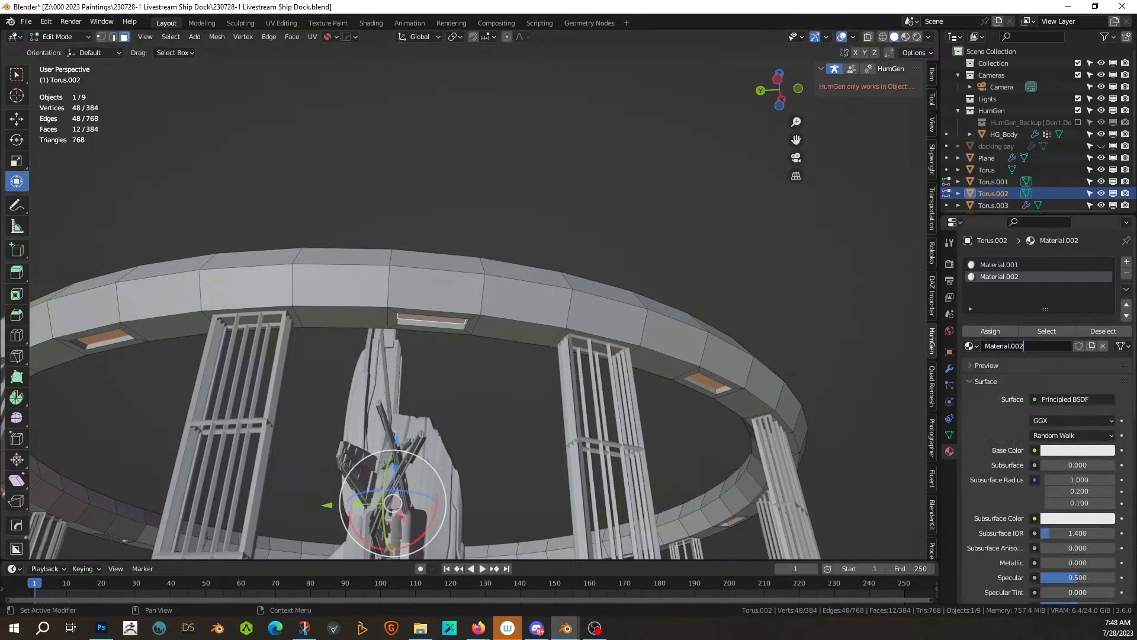
key(ctrl+a)
text(Light)
key(Return)
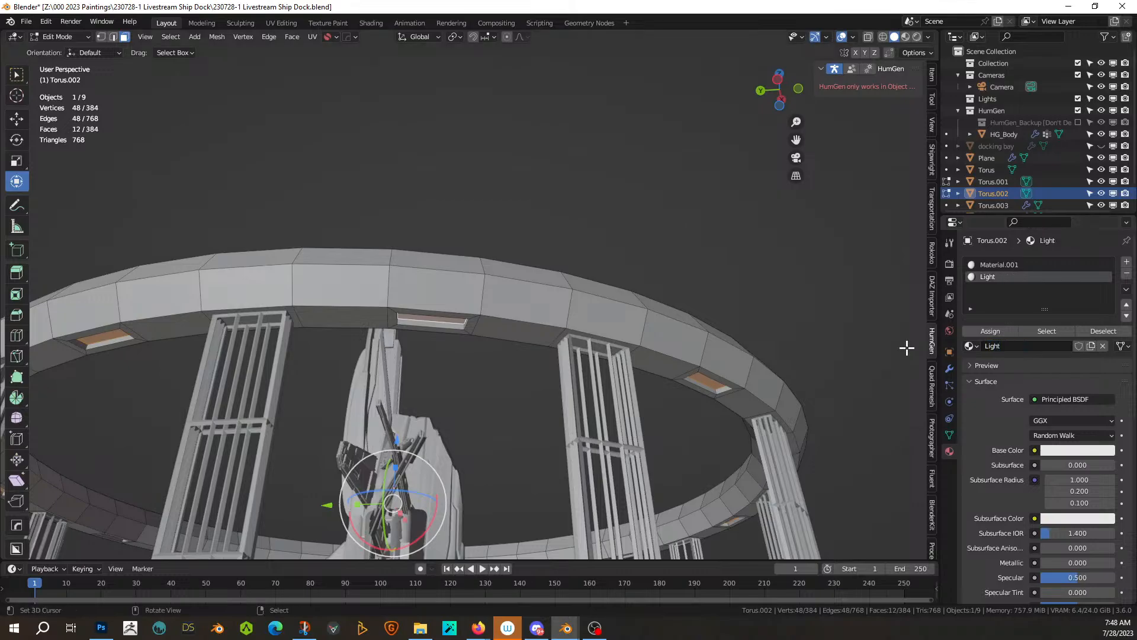
key(Tab)
- Replace the base material in the ring's first slot with Metal_sheeting_Plain_Grey
scroll(660, 236, down, 3)
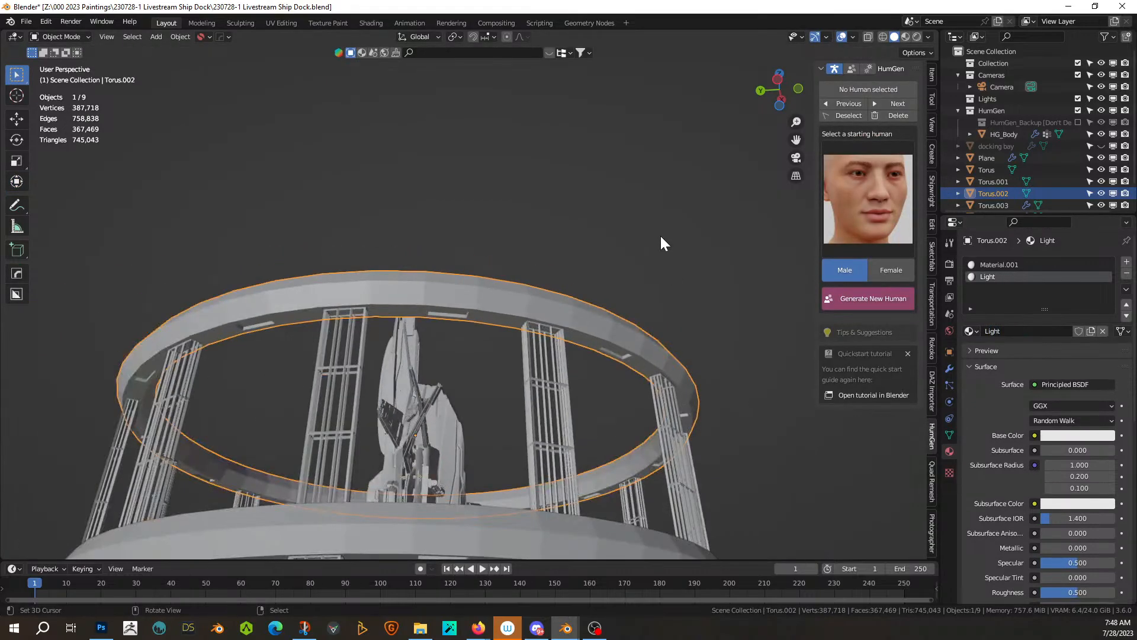
middle_drag(661, 237, 673, 263)
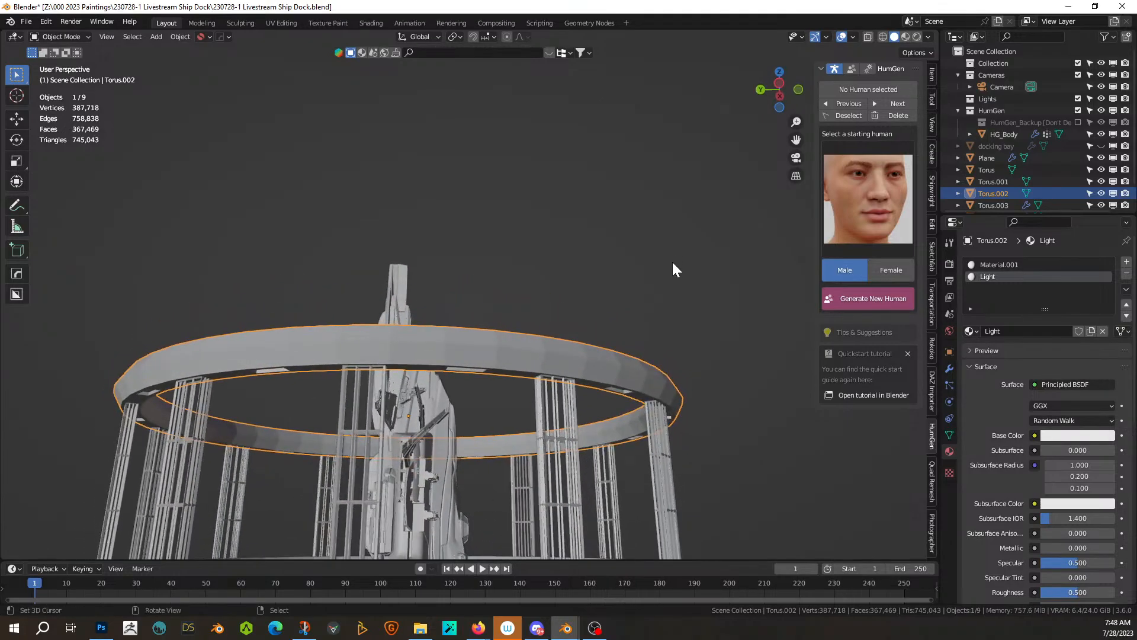
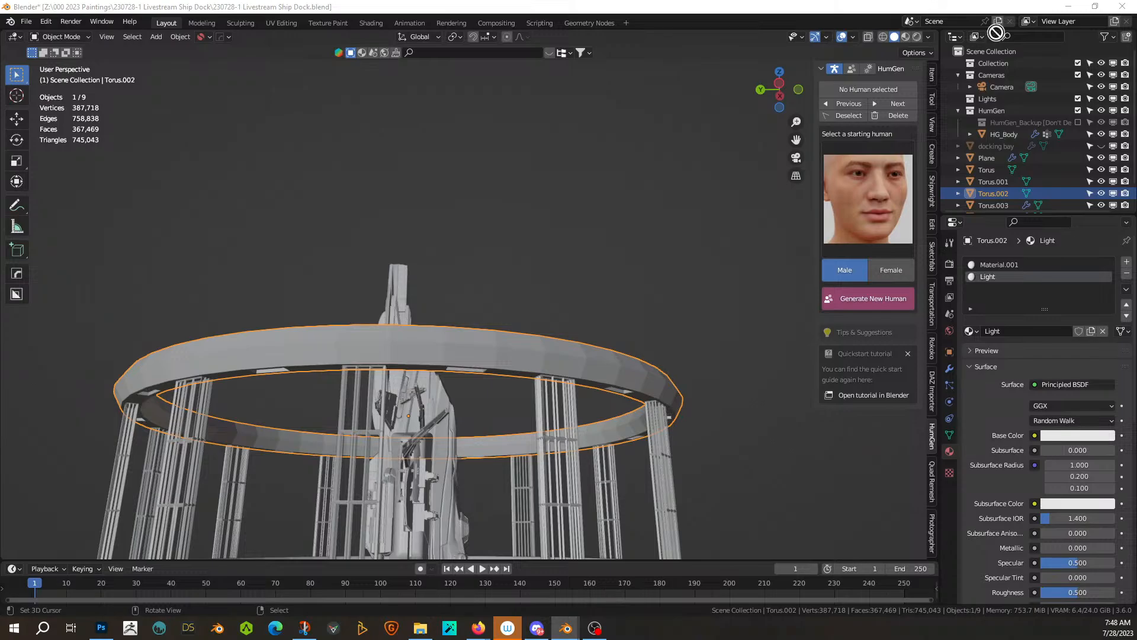
drag(996, 31, 1093, 42)
click(1007, 264)
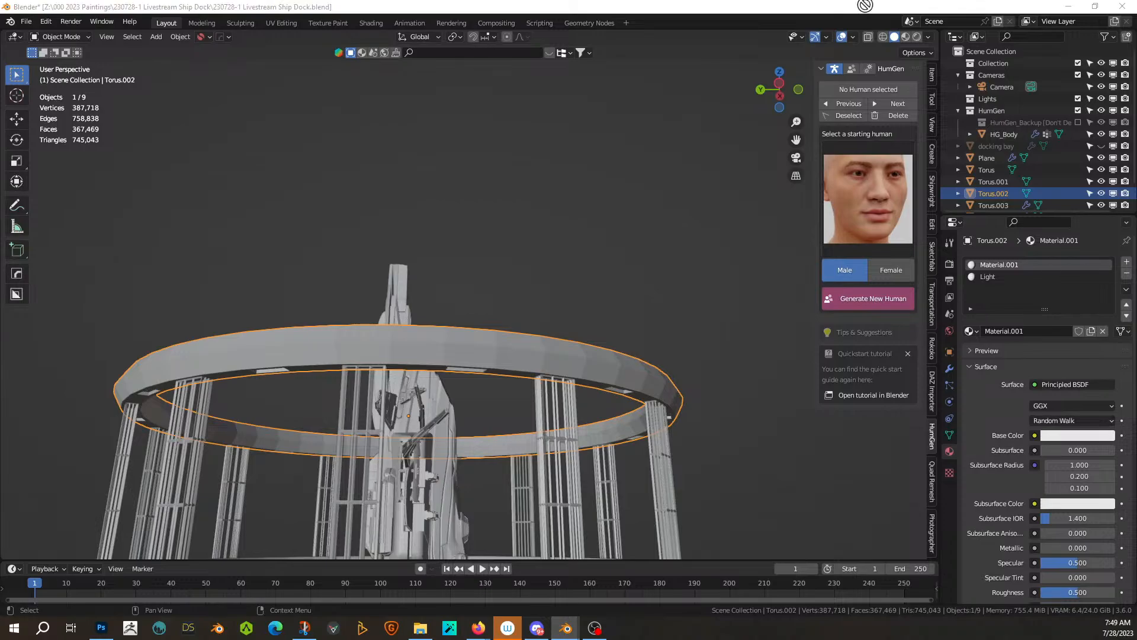
drag(542, 369, 505, 351)
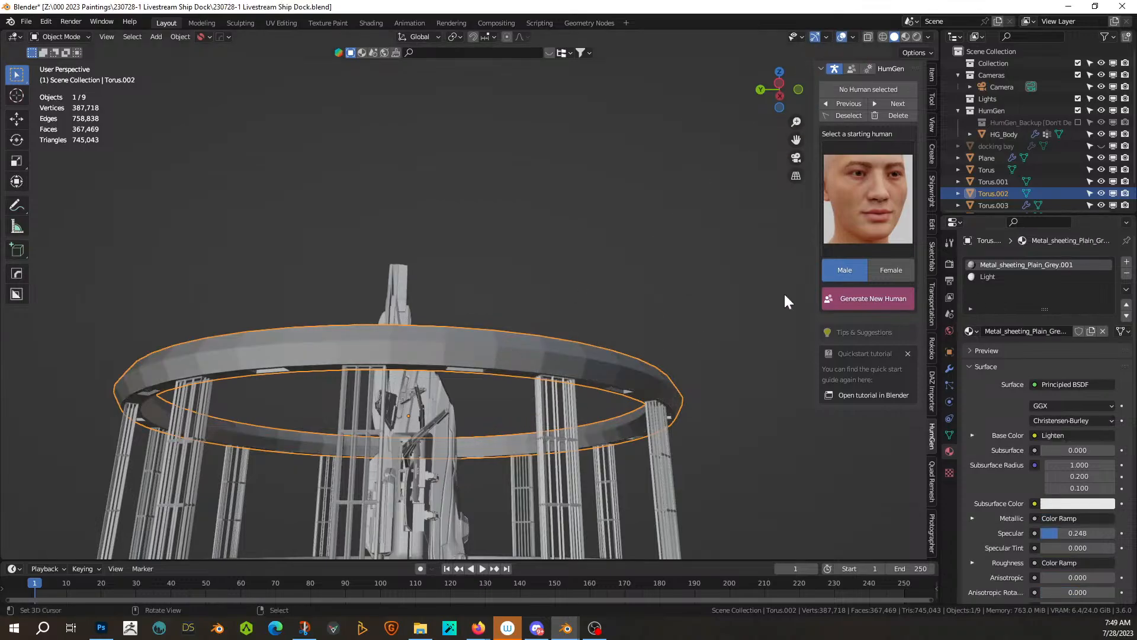
- Replace the Light slot's material with the yellow sy_yellow_5_emmisive material from the KIT OPS KO-Emissive pack
click(985, 277)
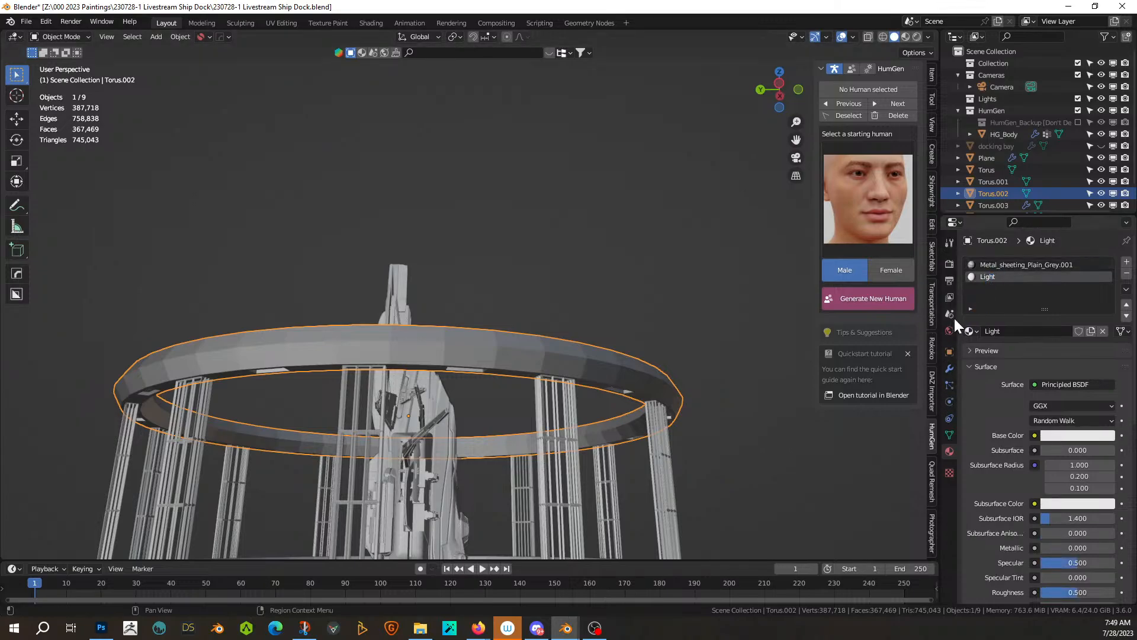
scroll(935, 328, down, 3)
scroll(935, 343, down, 5)
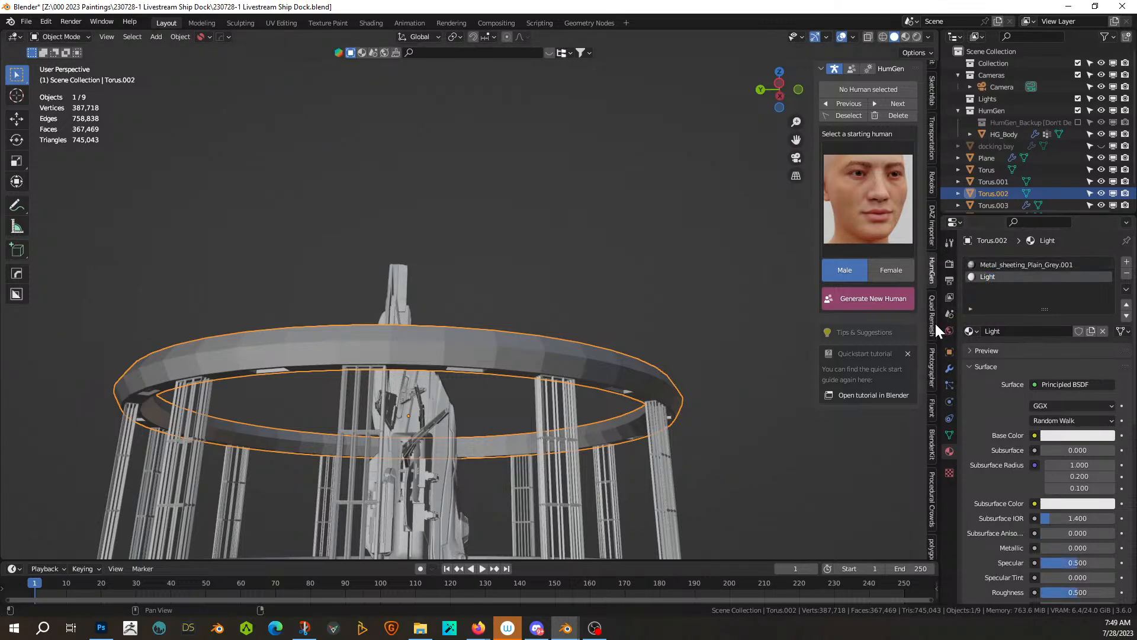
click(935, 370)
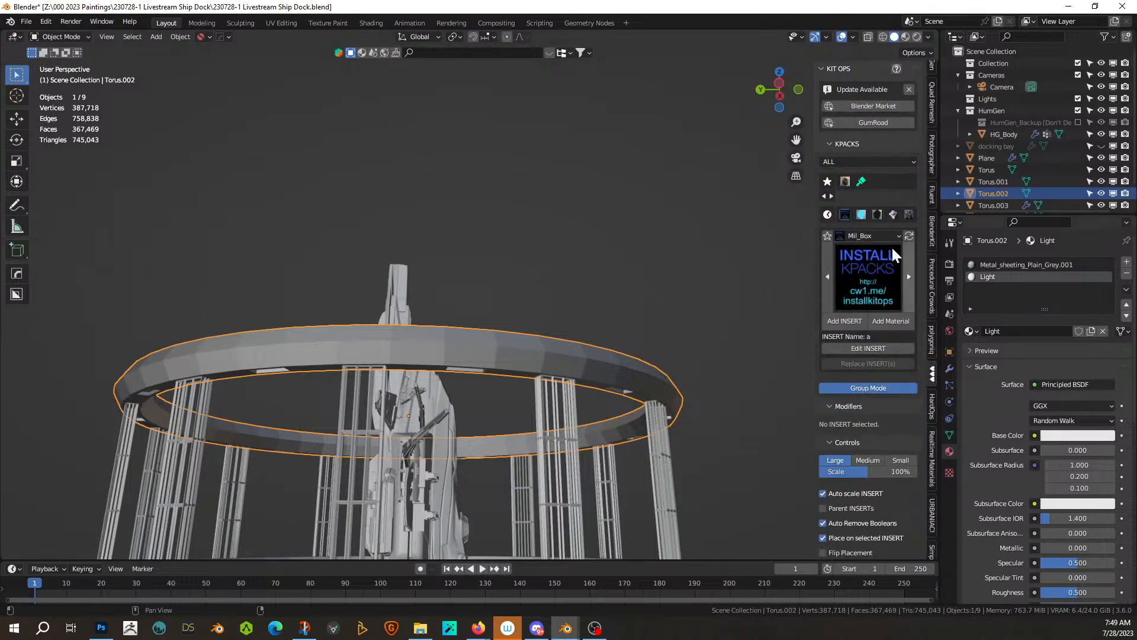
click(862, 214)
click(859, 271)
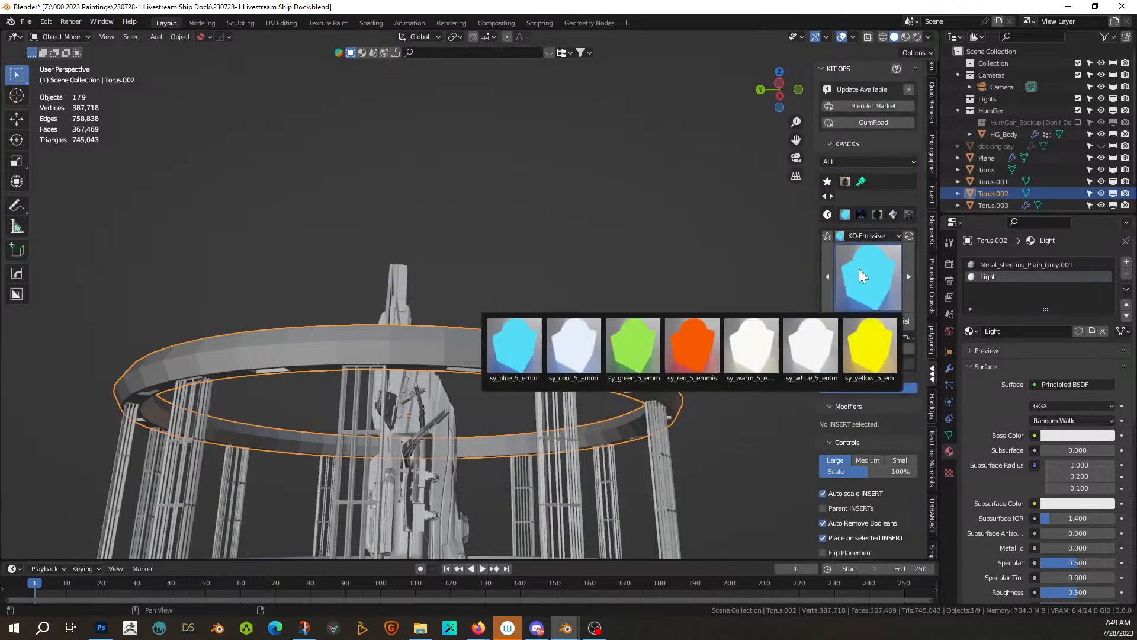
click(853, 350)
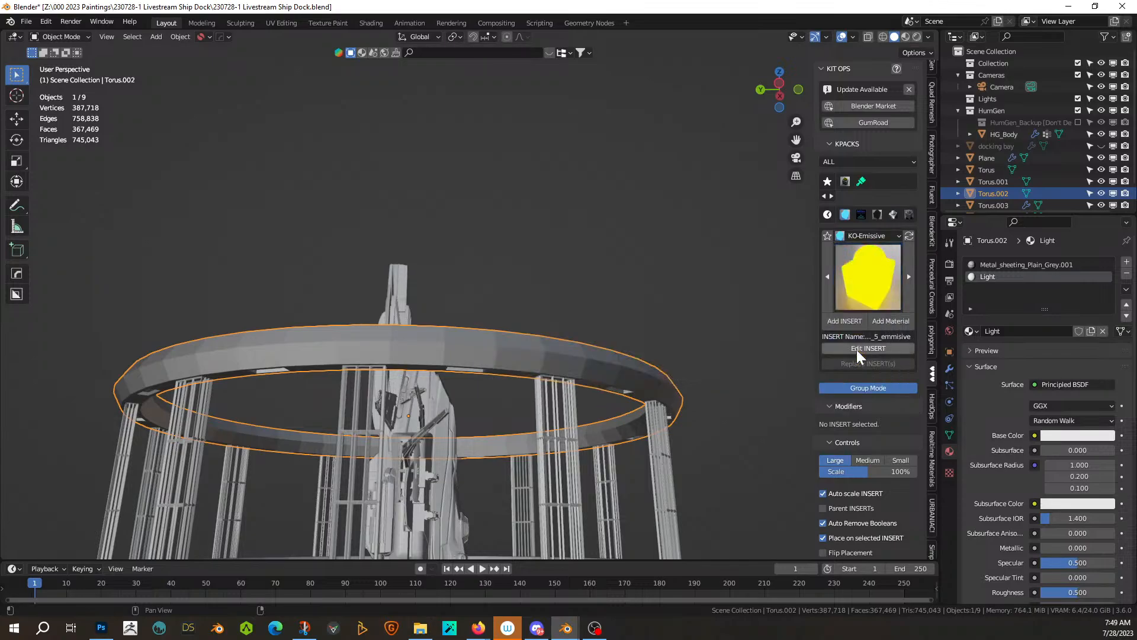
click(901, 321)
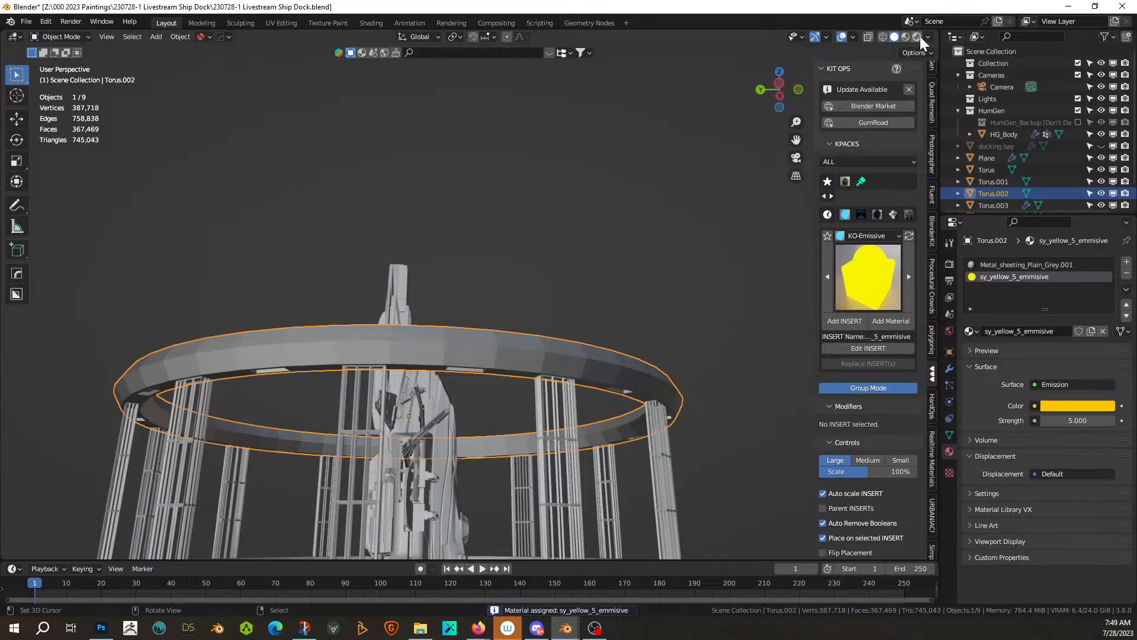
- Show the scene in rendered shading and inspect the emissive openings on the undersides of the rings
key(shift+z)
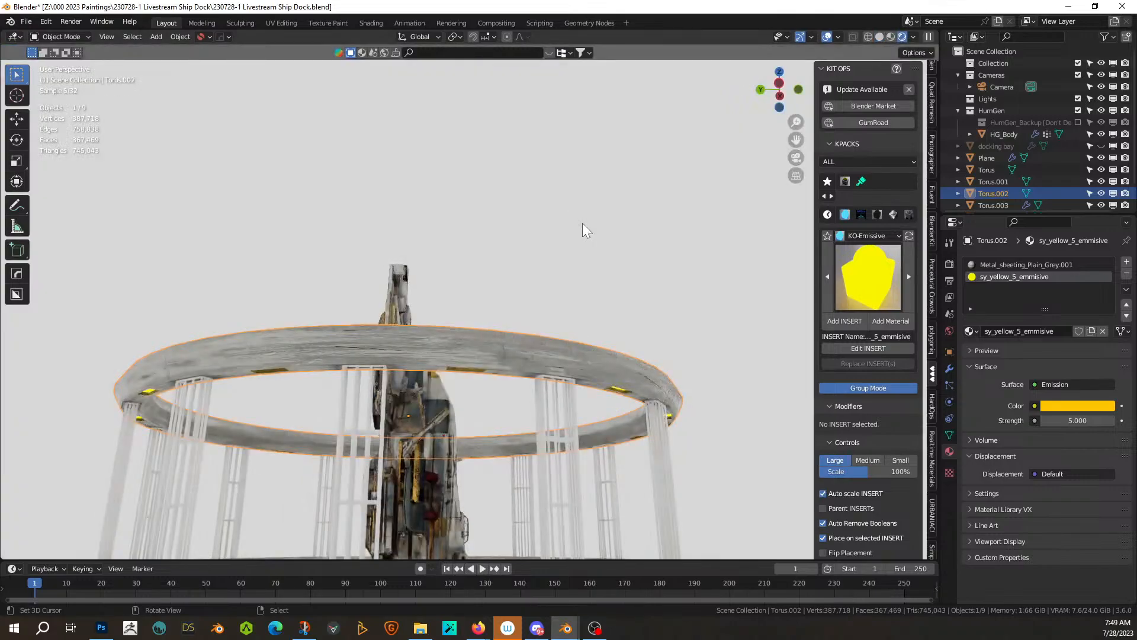
scroll(520, 290, down, 1)
middle_drag(520, 290, 469, 325)
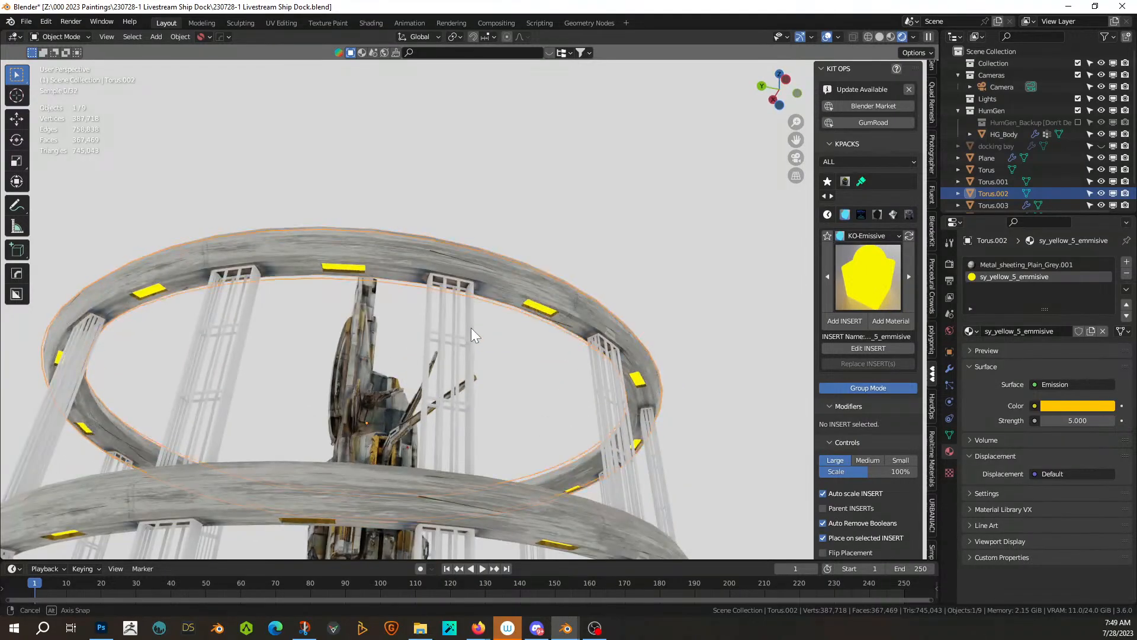
- Unwrap all faces of the top ring with Cube Projection, clear the selection and review the metal texture
key(Tab)
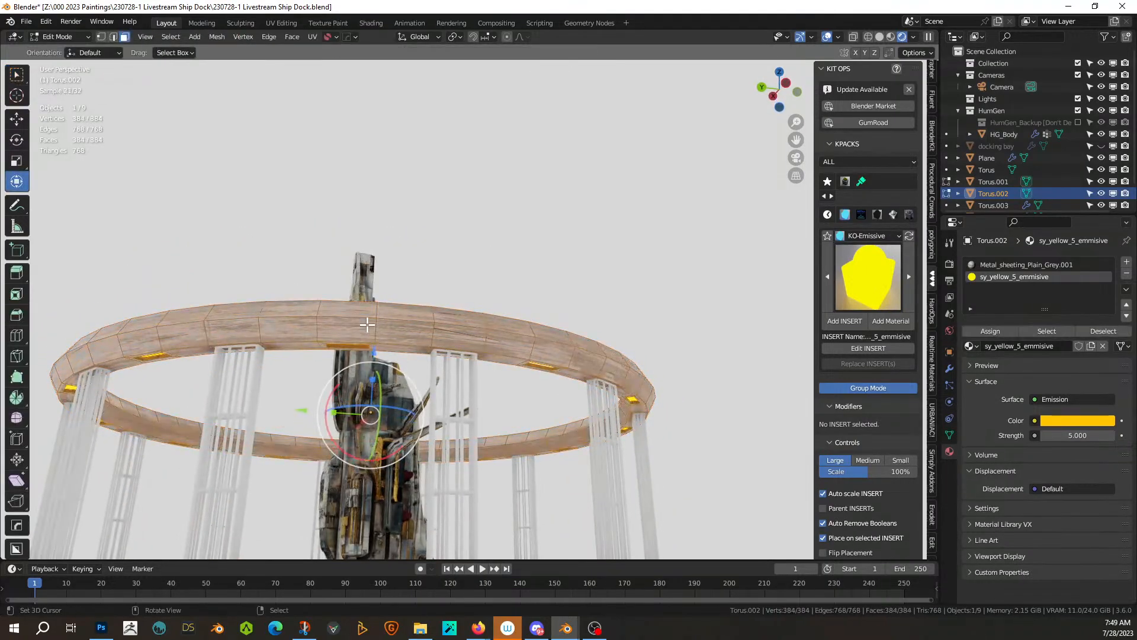
key(u)
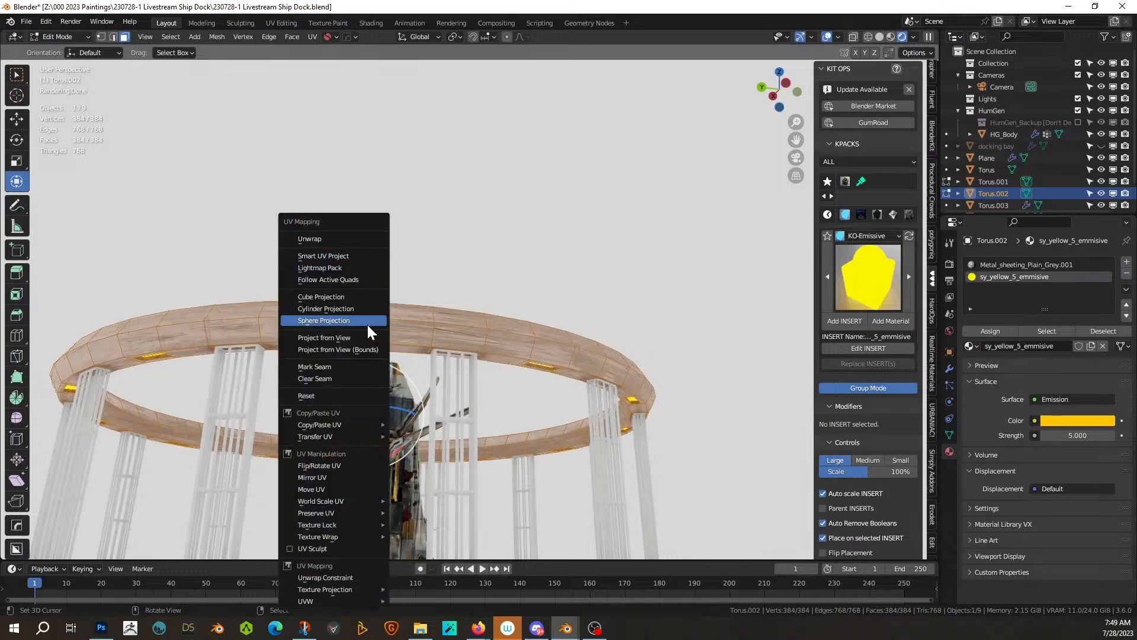
click(348, 297)
key(alt+a)
middle_drag(427, 237, 401, 406)
scroll(398, 403, down, 2)
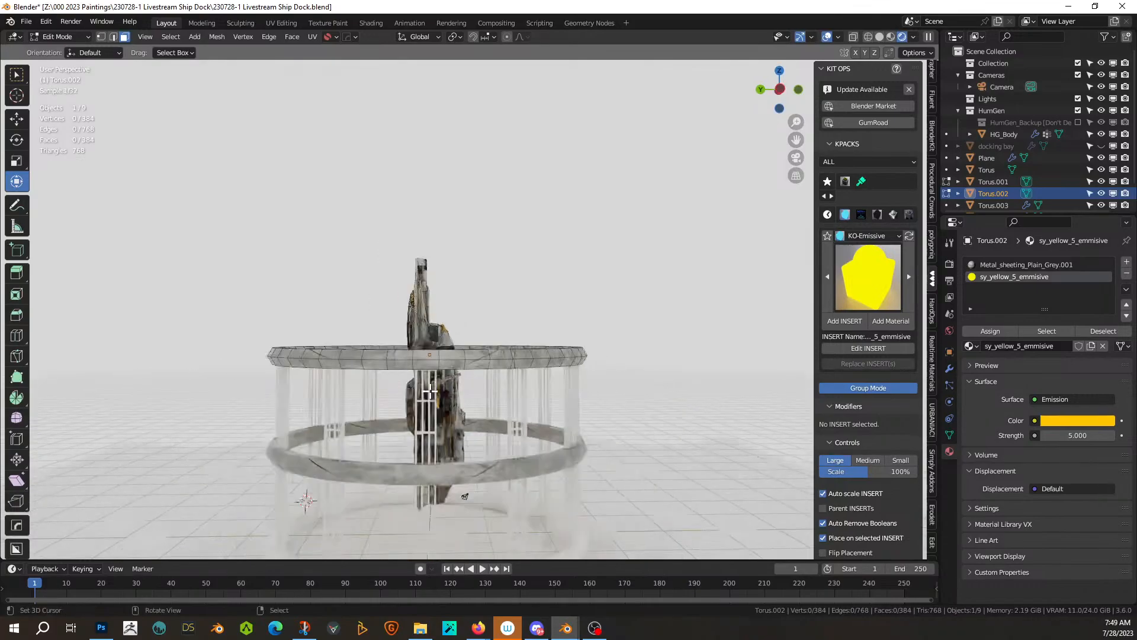
scroll(450, 391, down, 2)
middle_drag(503, 382, 381, 328)
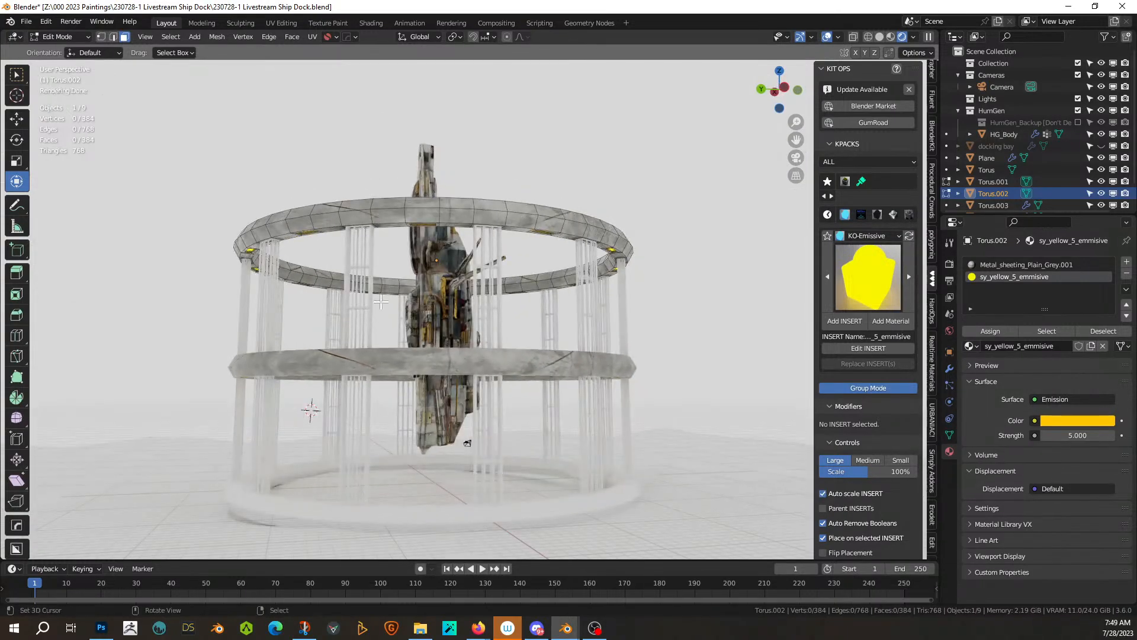
- Assign the Metal_sheeting_Plain_Grey material to the vertical lattice supports between the rings
key(Tab)
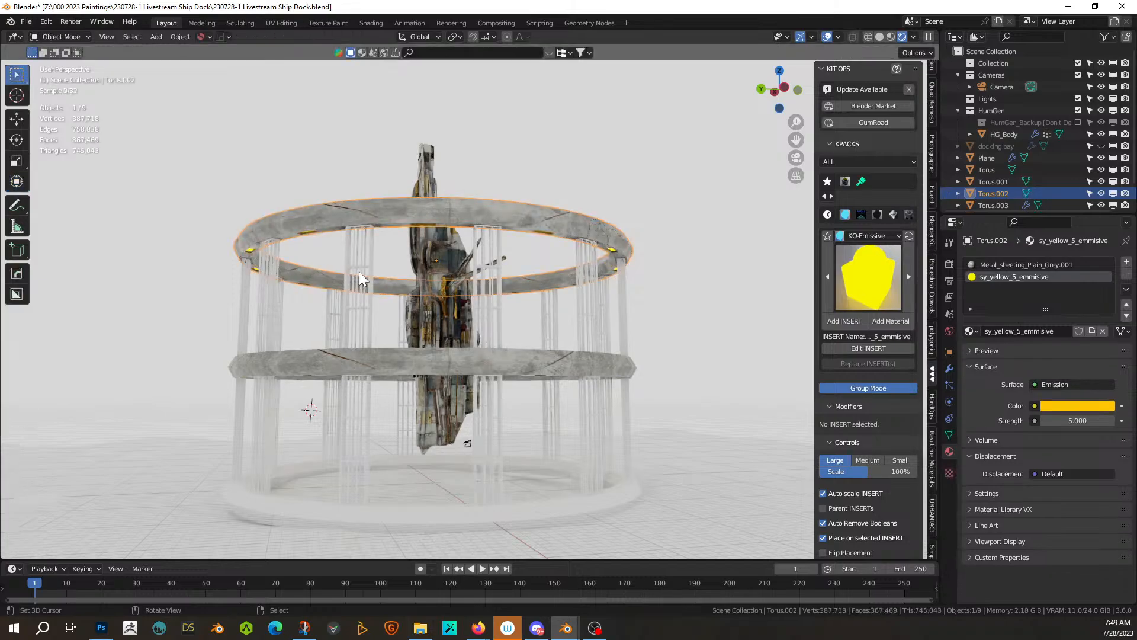
click(359, 271)
click(971, 313)
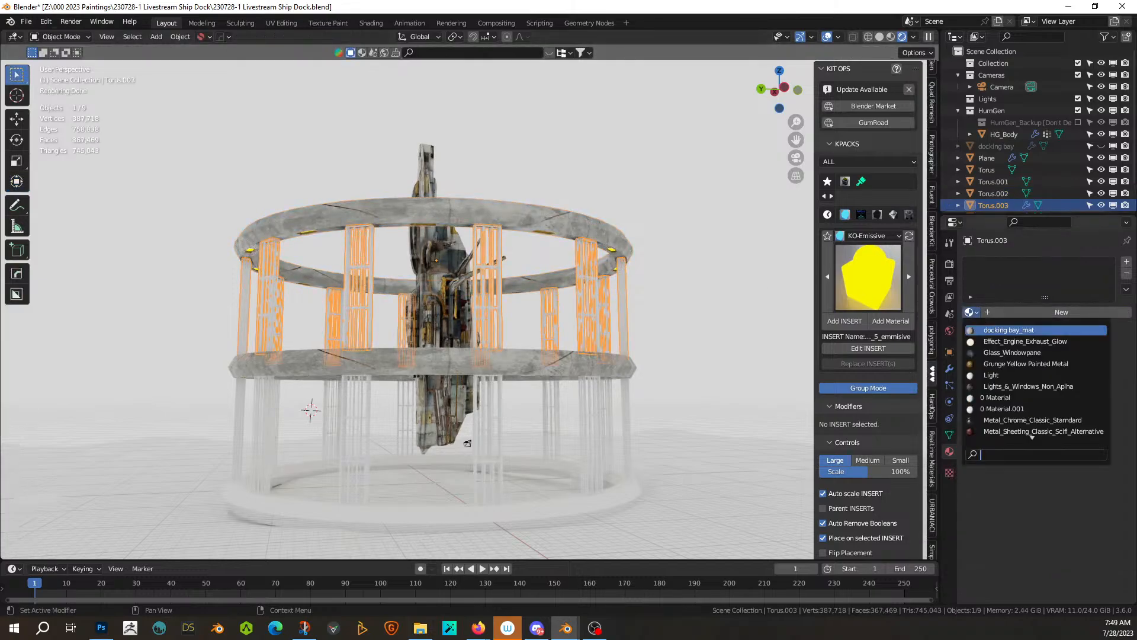
text(pla)
key(Return)
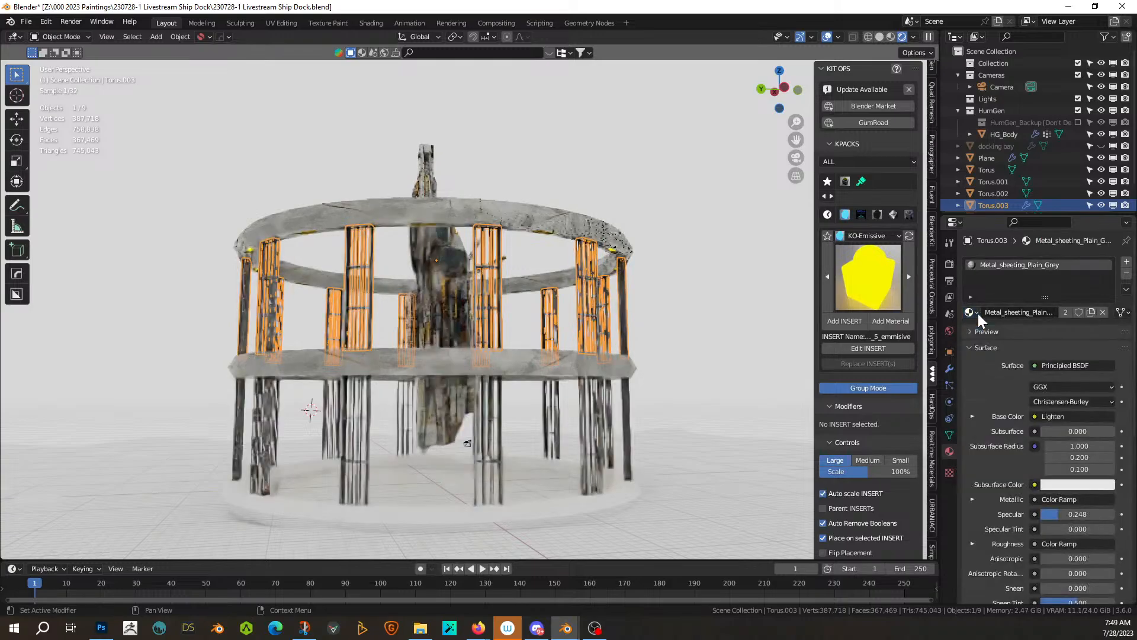
- Assign the Metal_sheeting_Plain_Grey material to the bottom ring and save the file
click(449, 515)
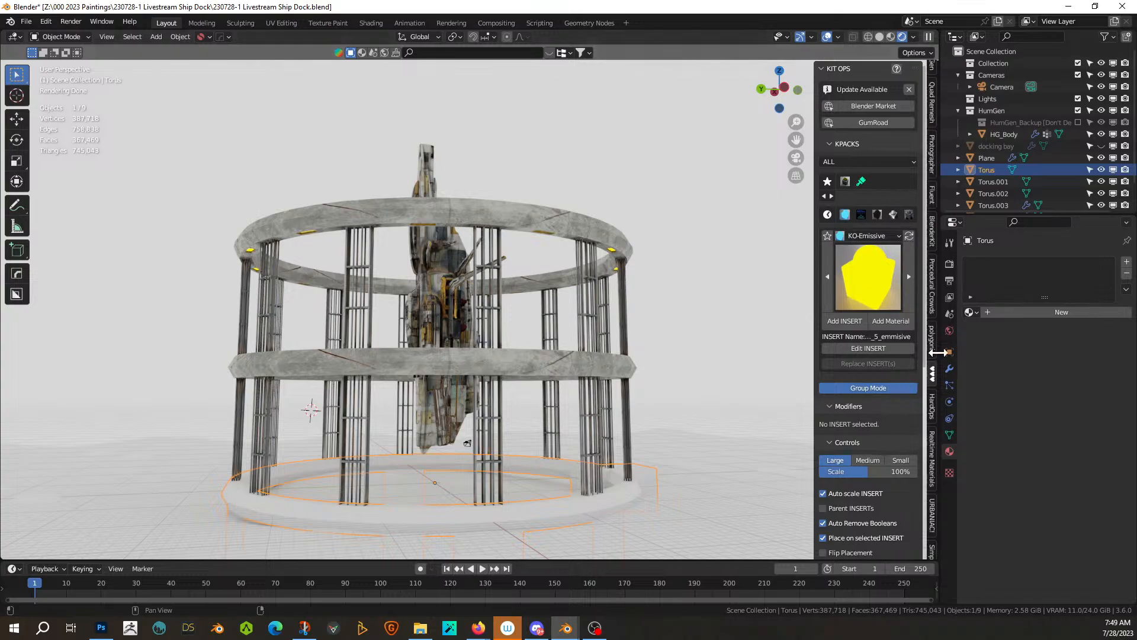
click(971, 312)
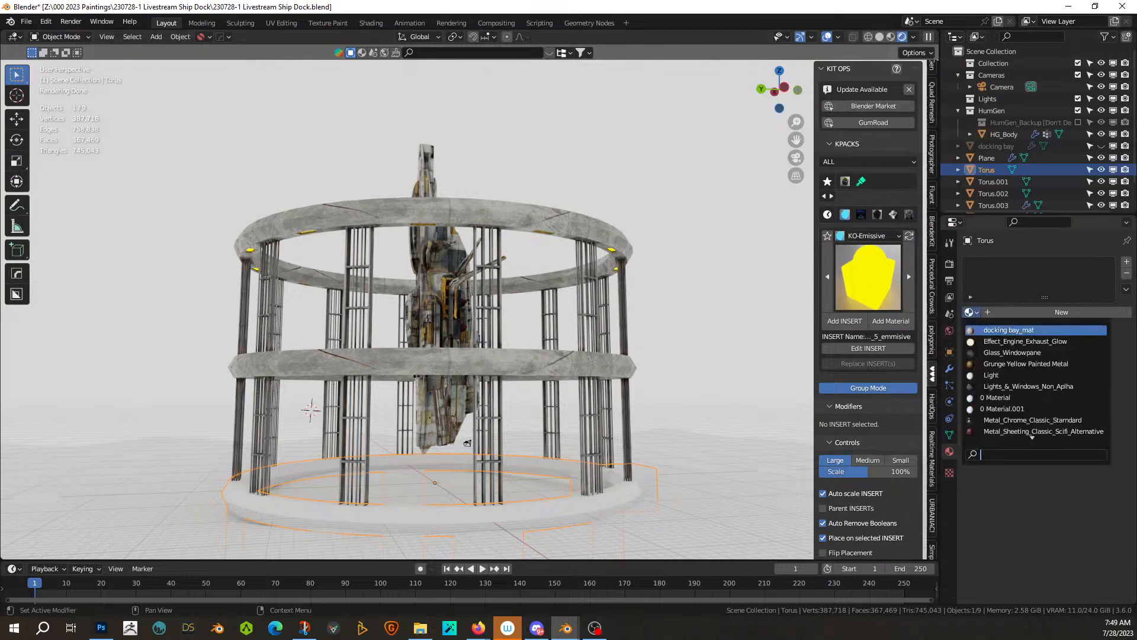
text(grey)
key(Return)
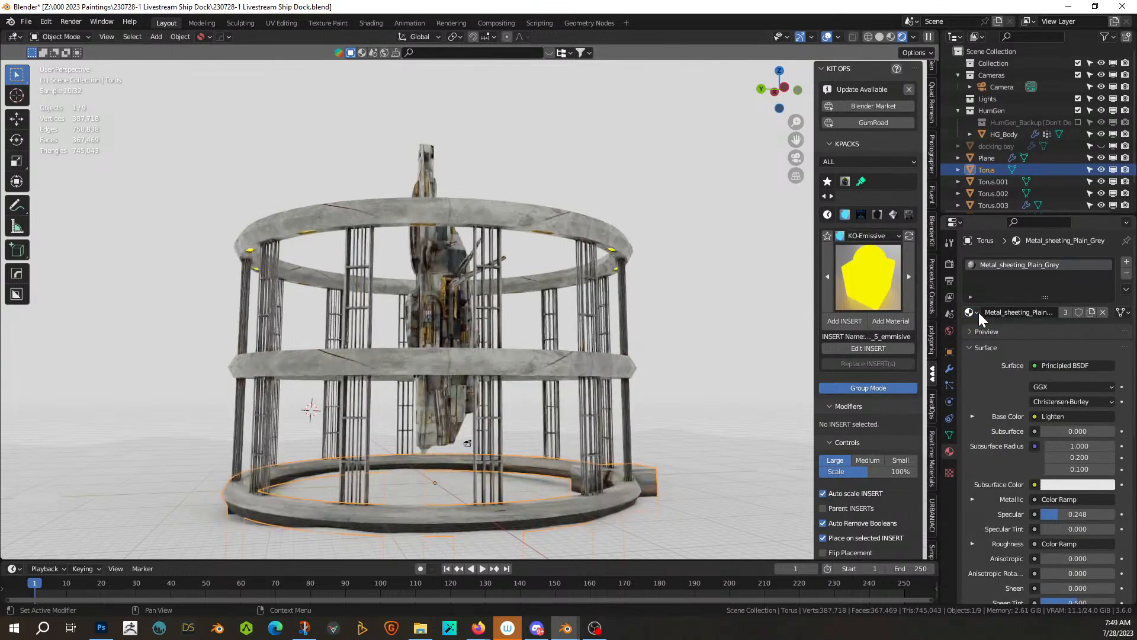
middle_drag(684, 460, 315, 425)
key(ctrl+s)
- Examine the ship's hull and its distance from the surrounding rings, up close and from above in solid shading
scroll(500, 413, up, 5)
middle_drag(308, 402, 200, 431)
scroll(200, 432, up, 4)
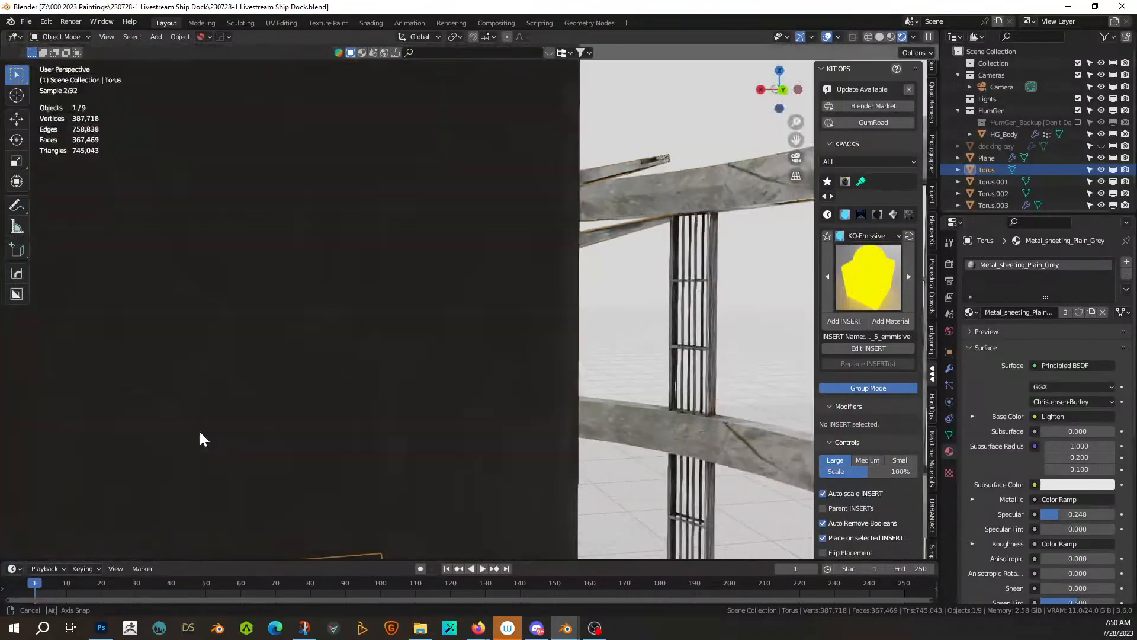
scroll(244, 436, down, 3)
scroll(249, 436, up, 1)
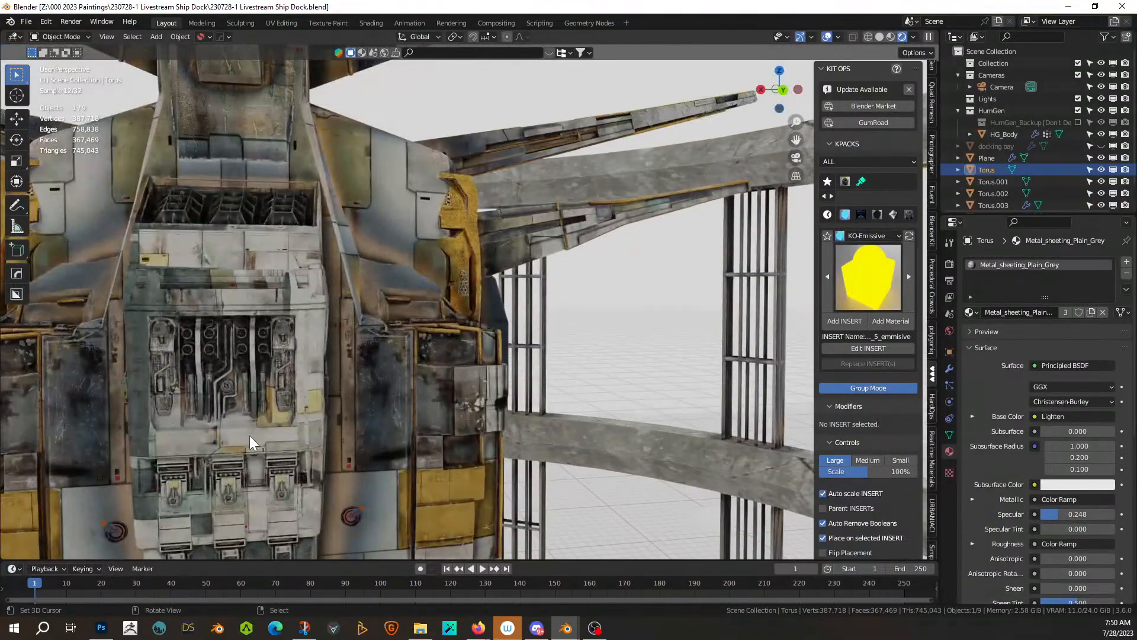
click(880, 37)
scroll(584, 363, down, 4)
mouse_move(522, 397)
middle_down()
mouse_move(558, 422)
mouse_move(554, 375)
mouse_move(554, 387)
mouse_move(517, 400)
mouse_move(450, 387)
middle_up()
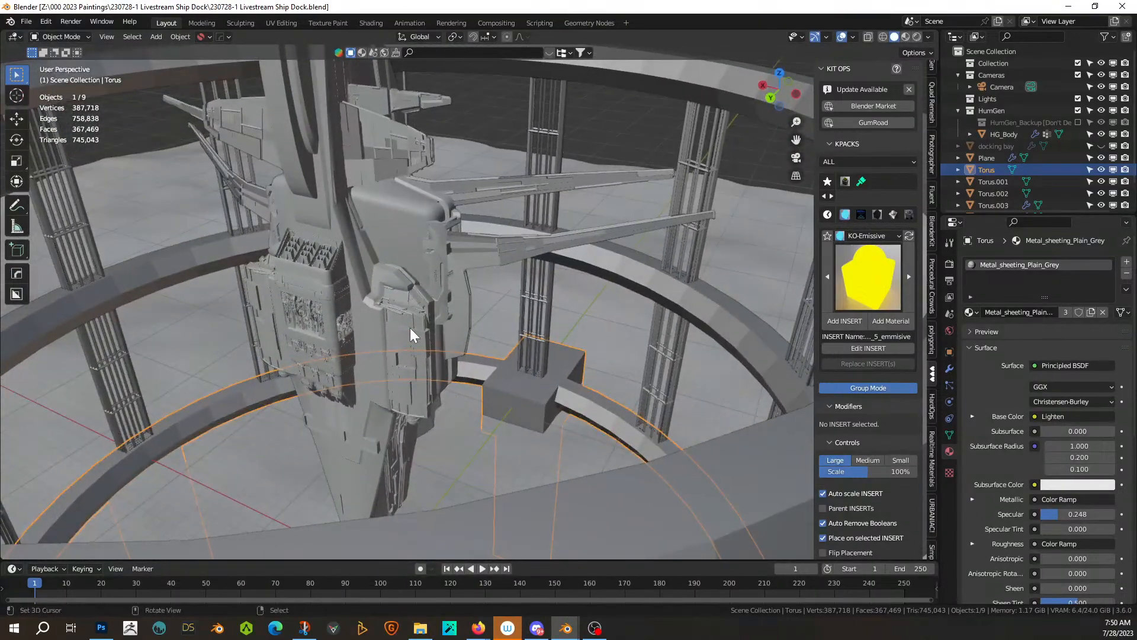
middle_drag(410, 329, 380, 274)
middle_drag(269, 269, 472, 294)
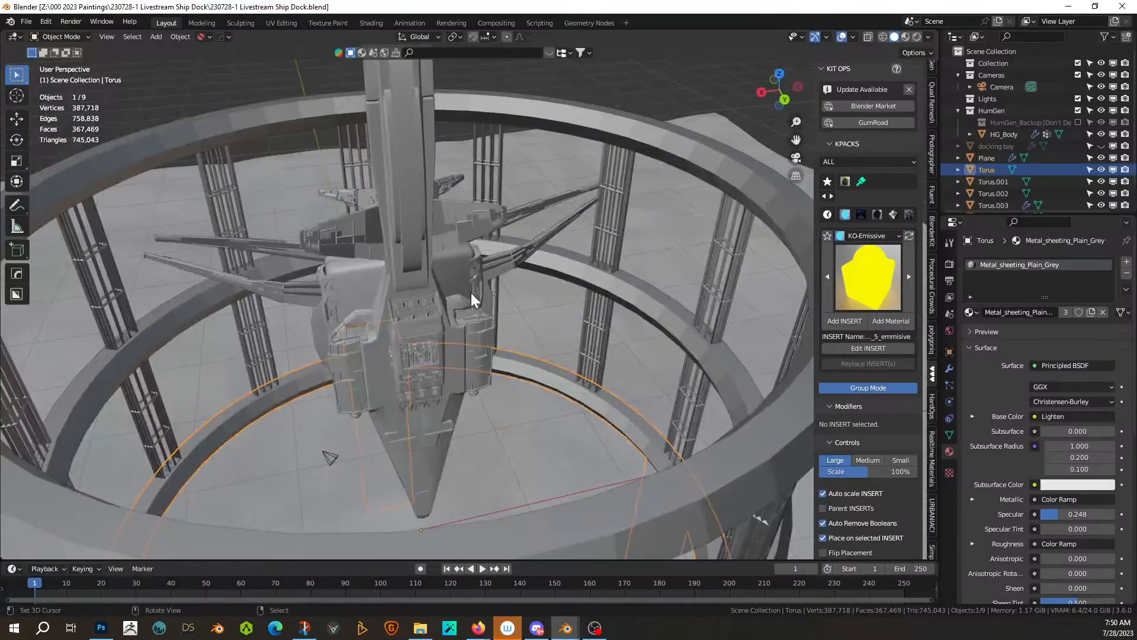
- Edit the ship's mesh and select the large flat face on one engine housing beside the central spine
click(446, 278)
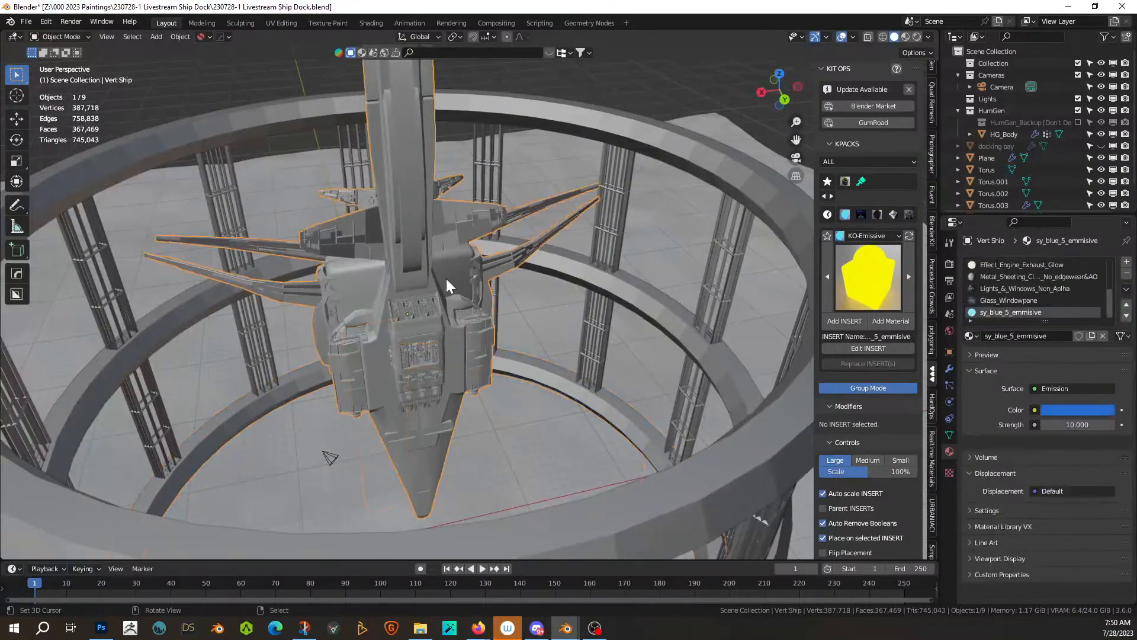
scroll(468, 308, up, 3)
scroll(481, 322, up, 3)
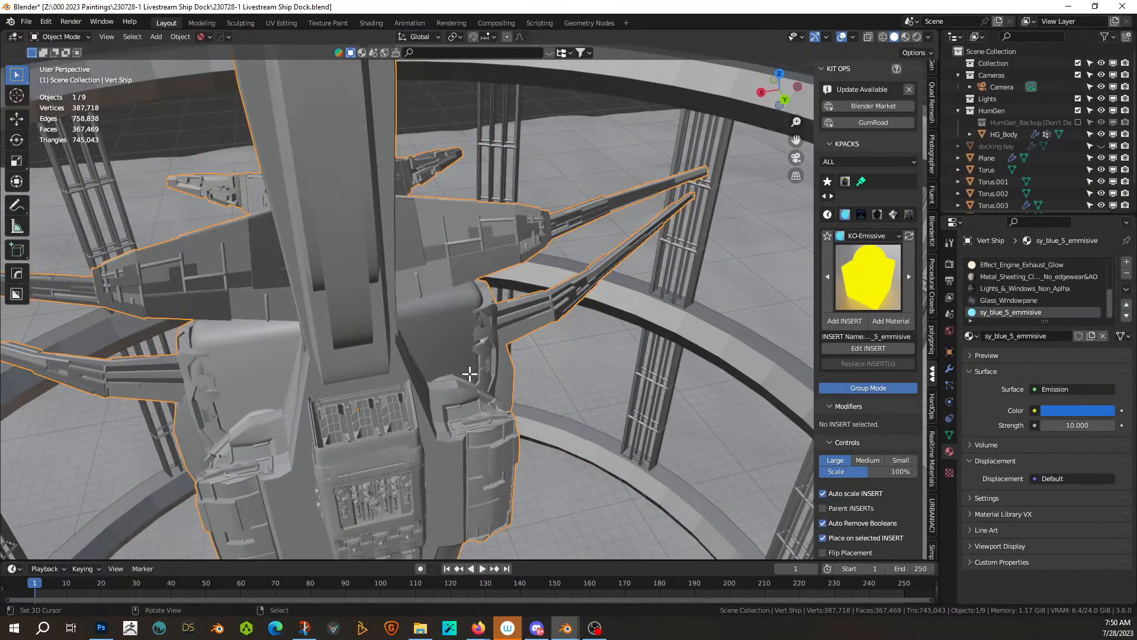
key(Tab)
click(443, 338)
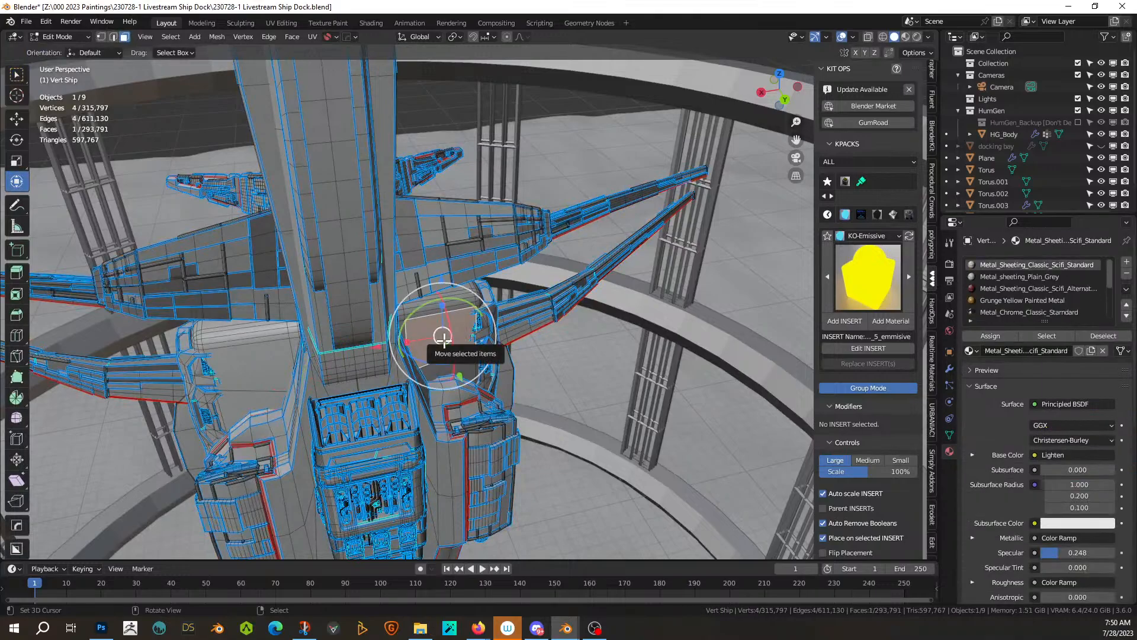
middle_drag(443, 337, 415, 340)
scroll(448, 356, up, 2)
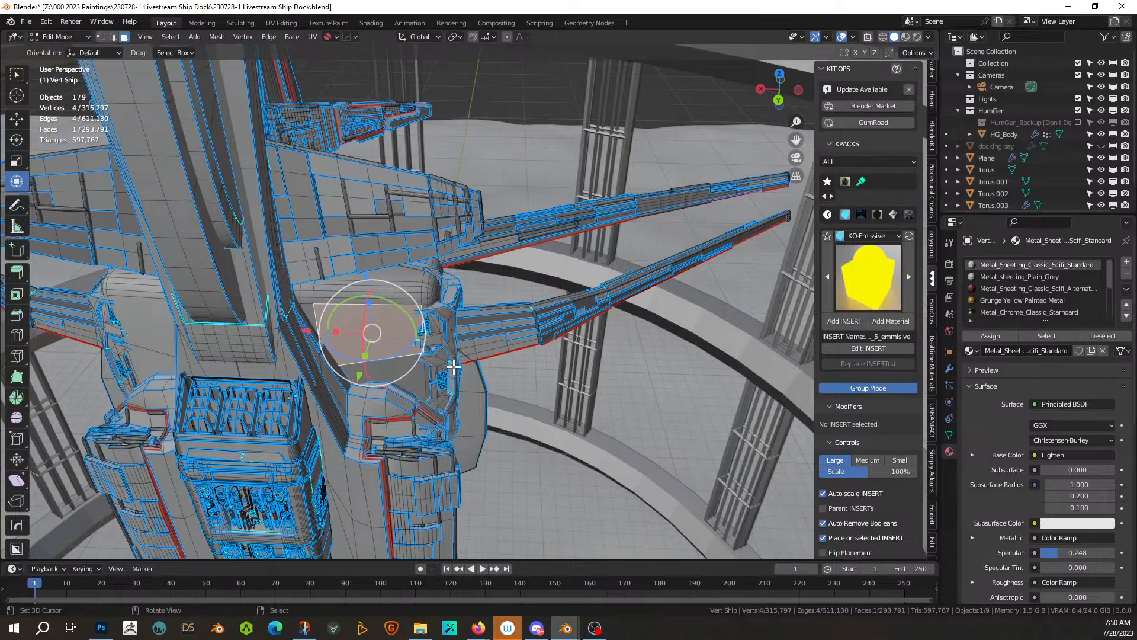
scroll(454, 367, up, 2)
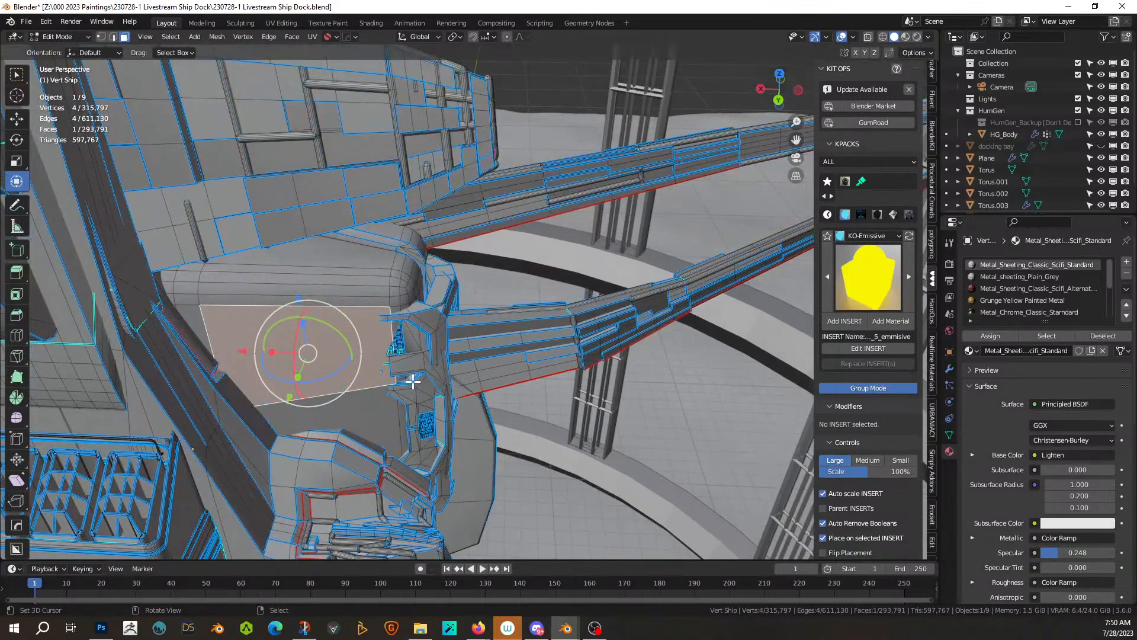
- Try insetting only the selected engine-housing face, and undo the inset
key(i)
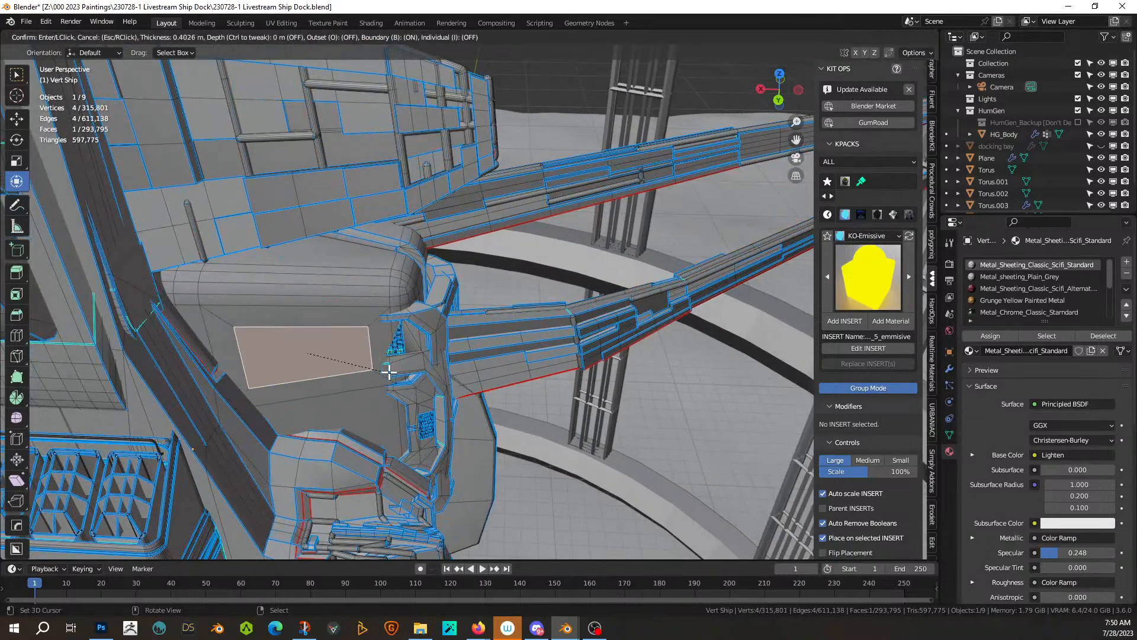
click(388, 372)
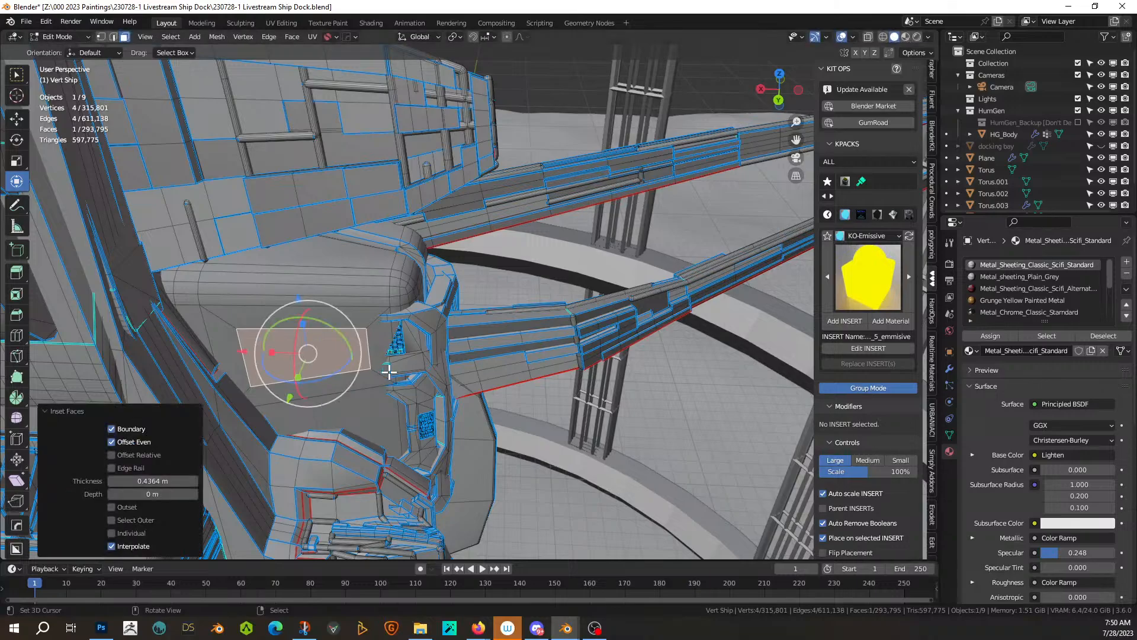
mouse_move(389, 372)
middle_down()
mouse_move(465, 350)
mouse_move(403, 371)
middle_up()
key(ctrl+z)
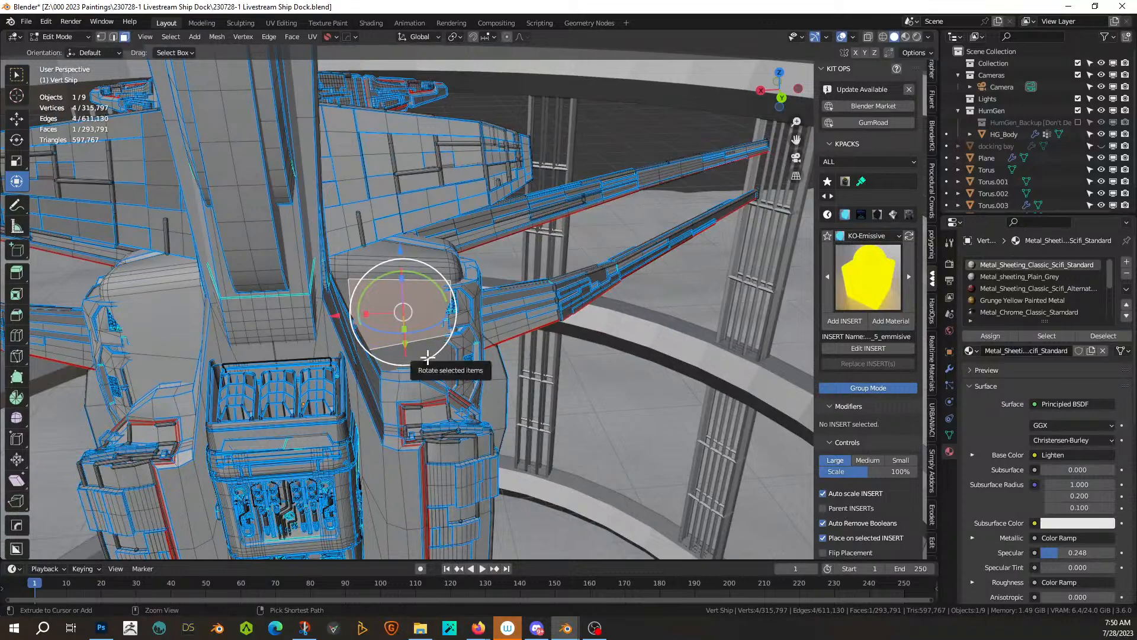
- Add the matching face on the opposite housing, inset both by about 0.47 m and check the ship in rendered shading
shift+click(171, 318)
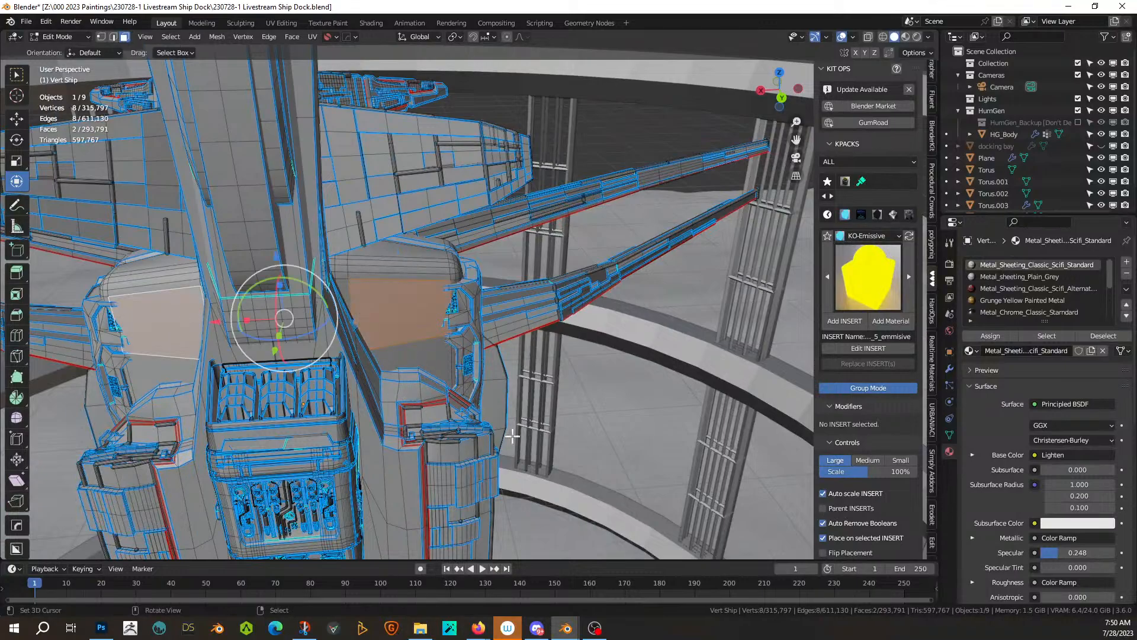
key(i)
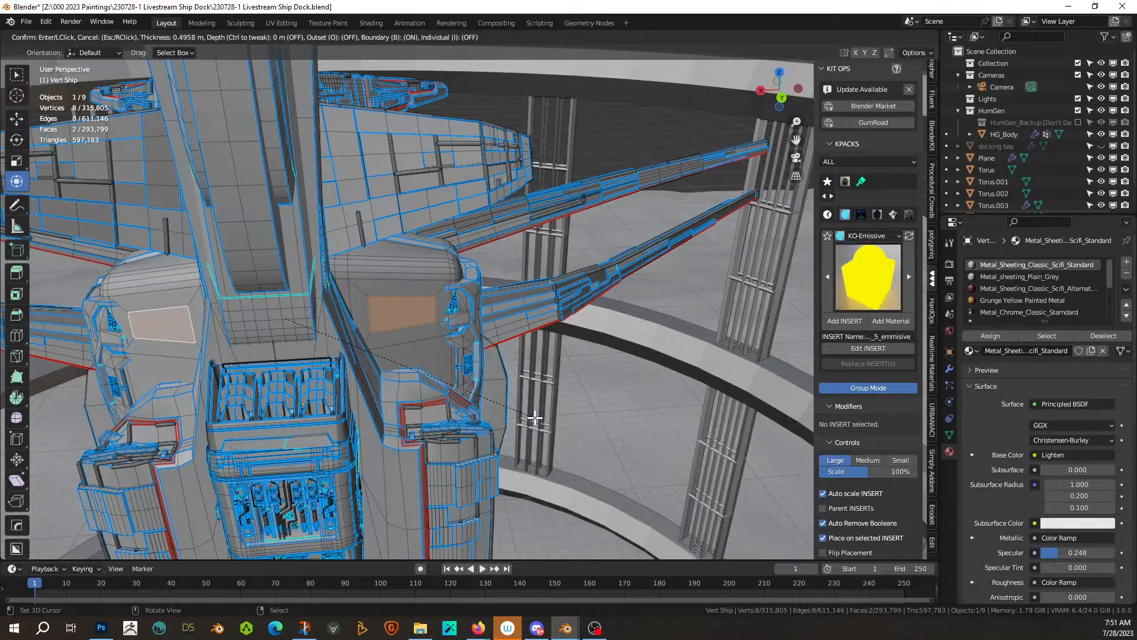
click(535, 419)
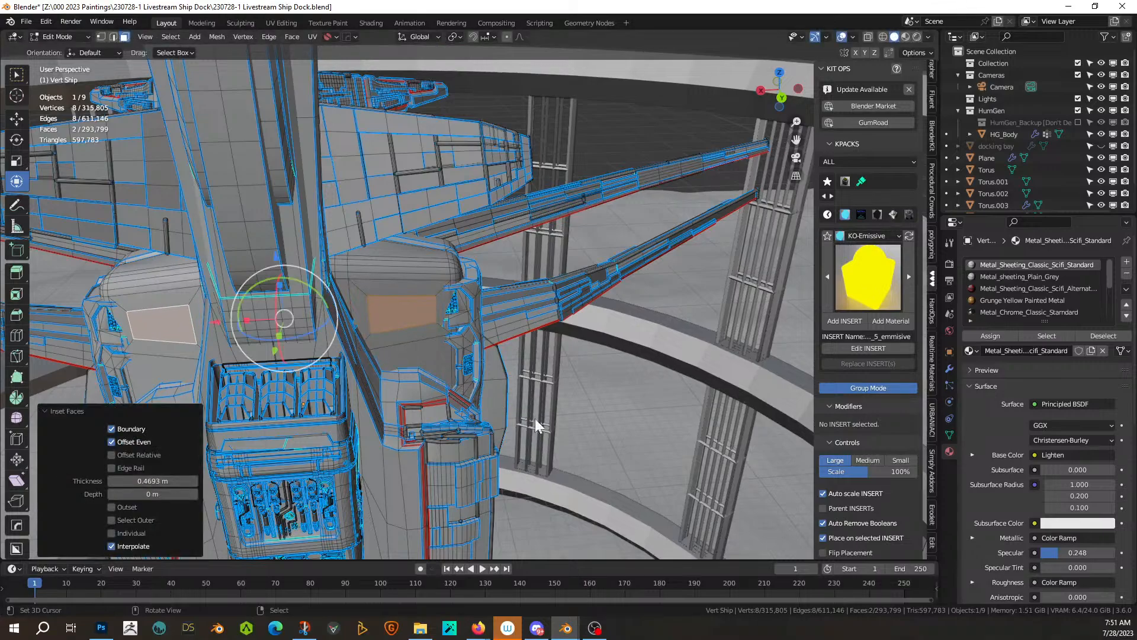
key(Tab)
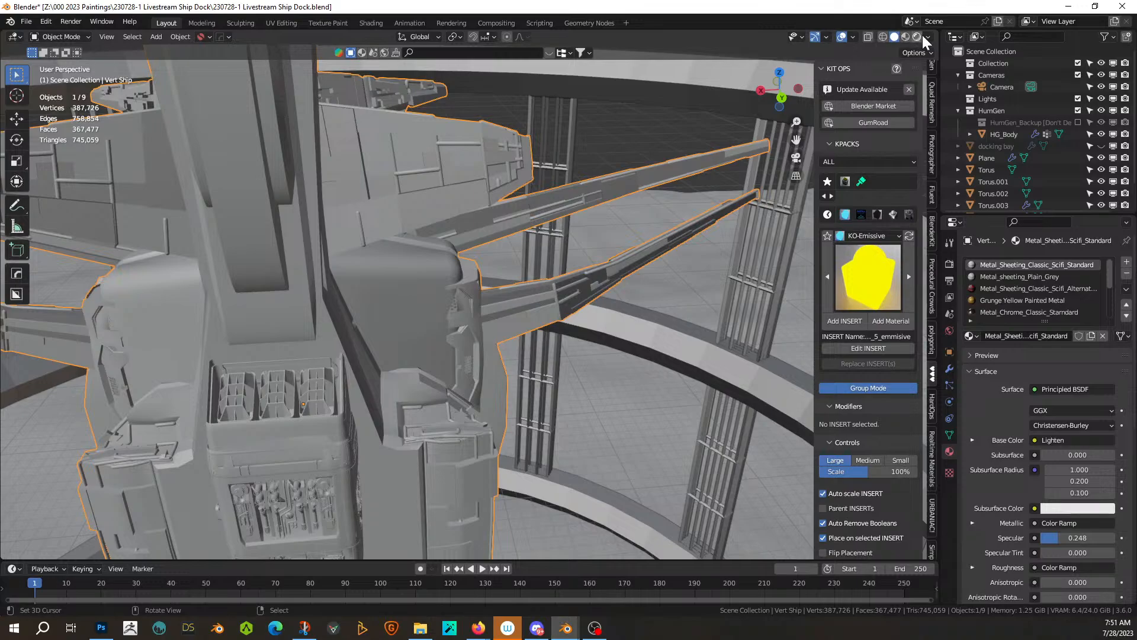
click(918, 36)
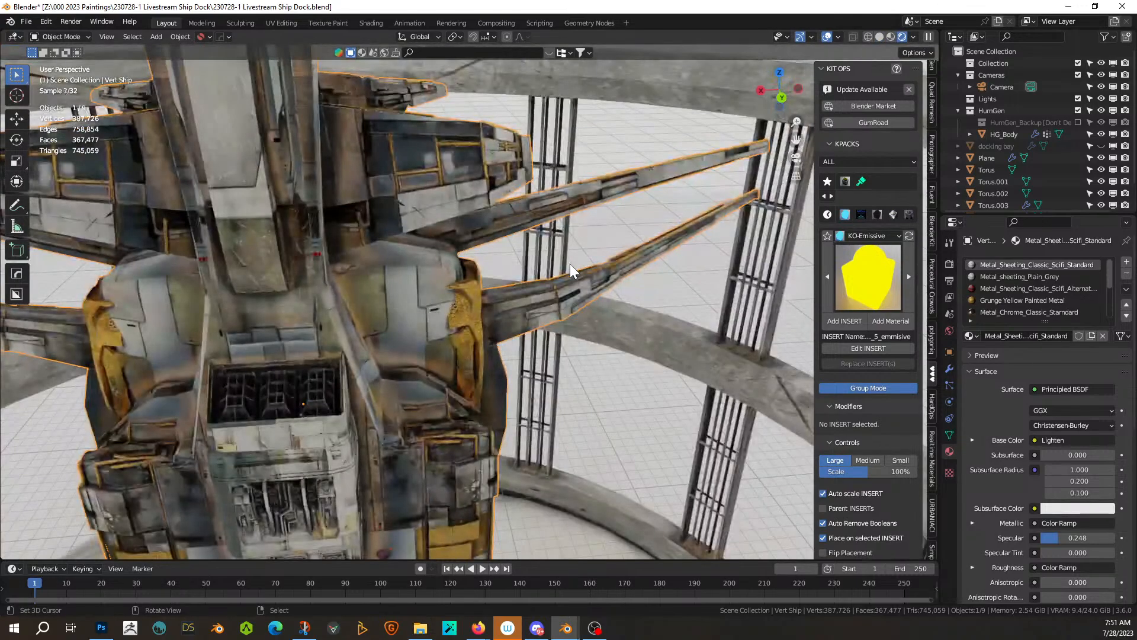
- Duplicate the two inset housing faces in place and separate the copies into their own object
key(Tab)
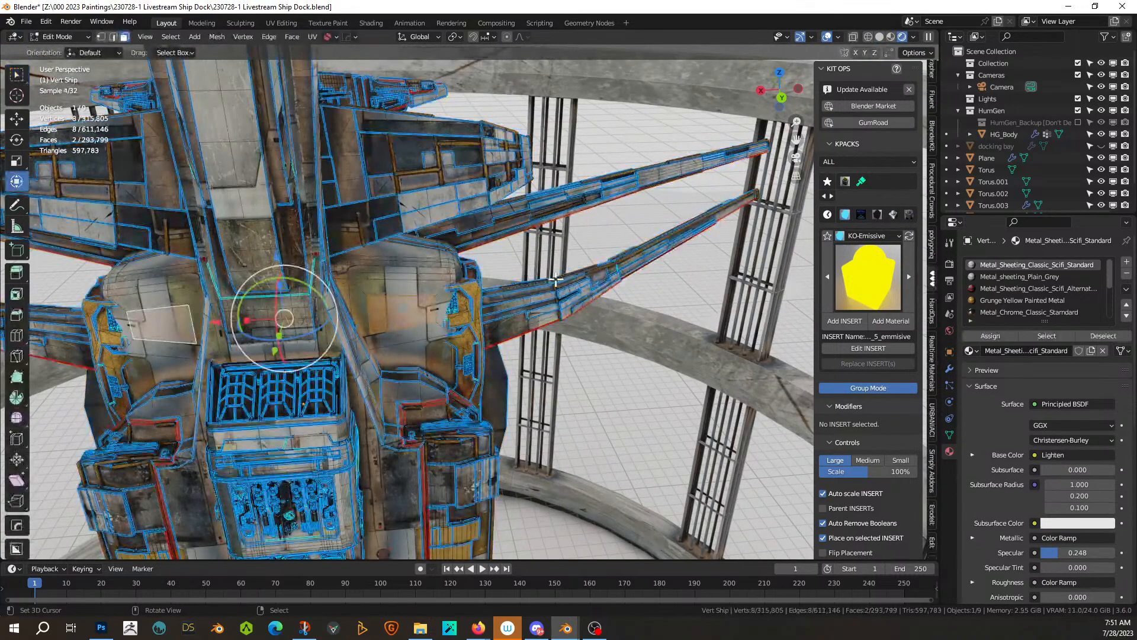
middle_drag(450, 347, 380, 377)
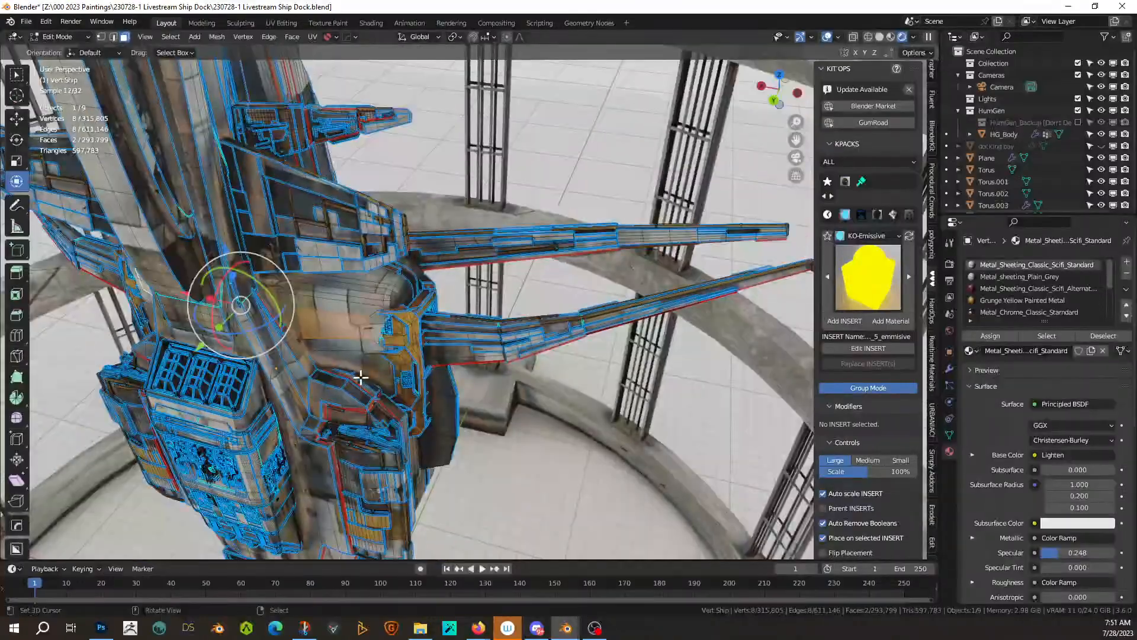
key(shift+d)
right_click(360, 377)
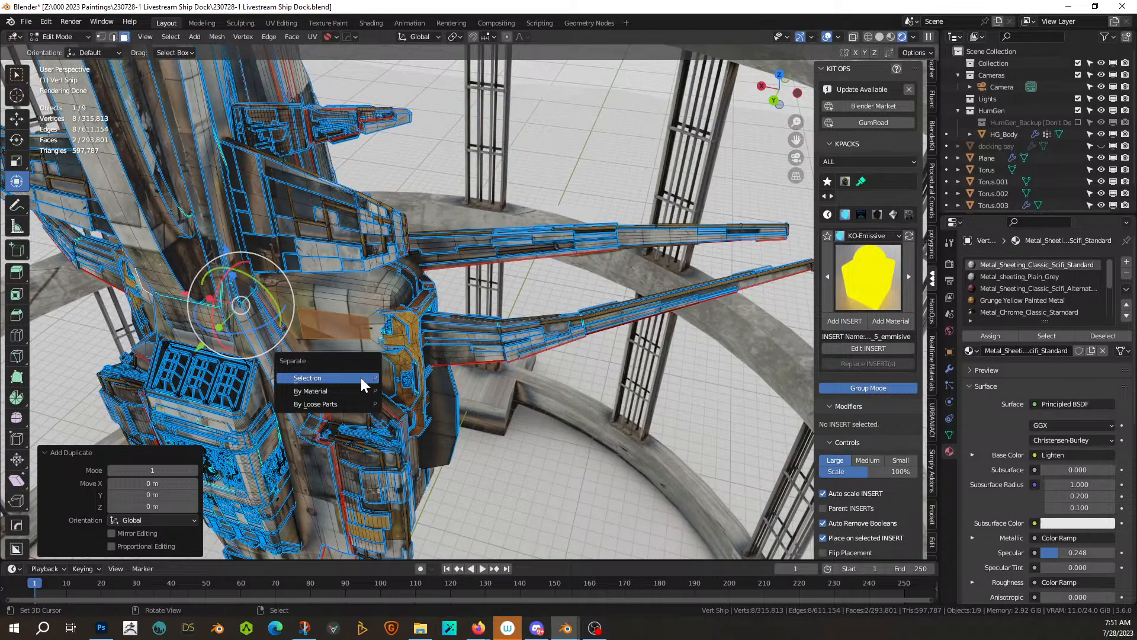
click(361, 378)
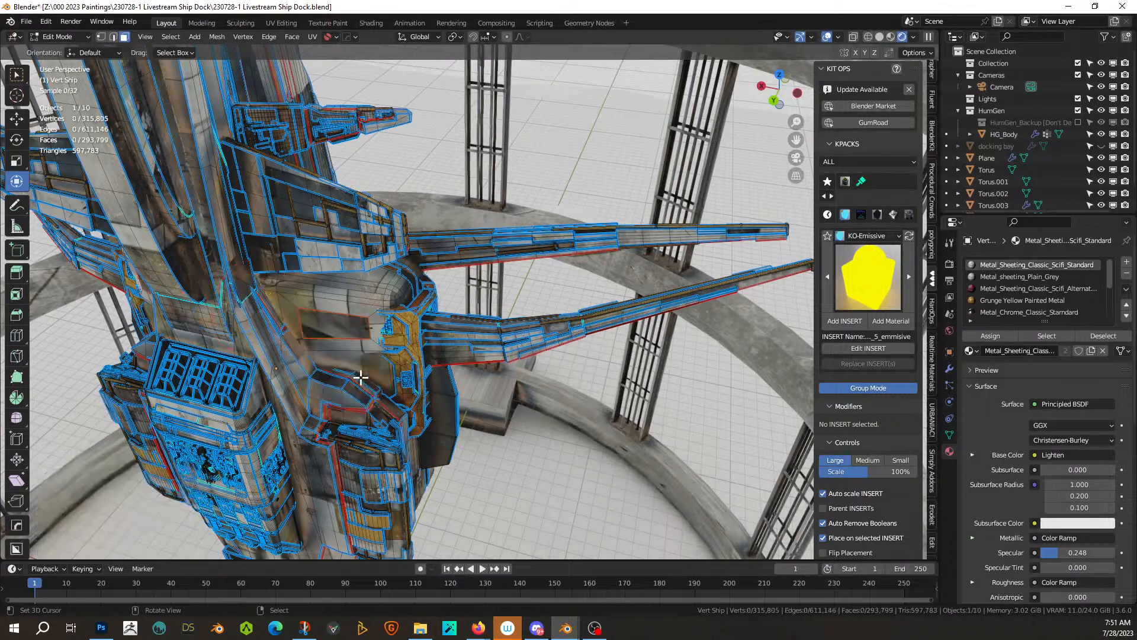
- Extrude both faces of the separated object about 21.7 m outward from the ship as two long beams
key(Tab)
click(341, 333)
middle_drag(341, 333, 364, 329)
key(Tab)
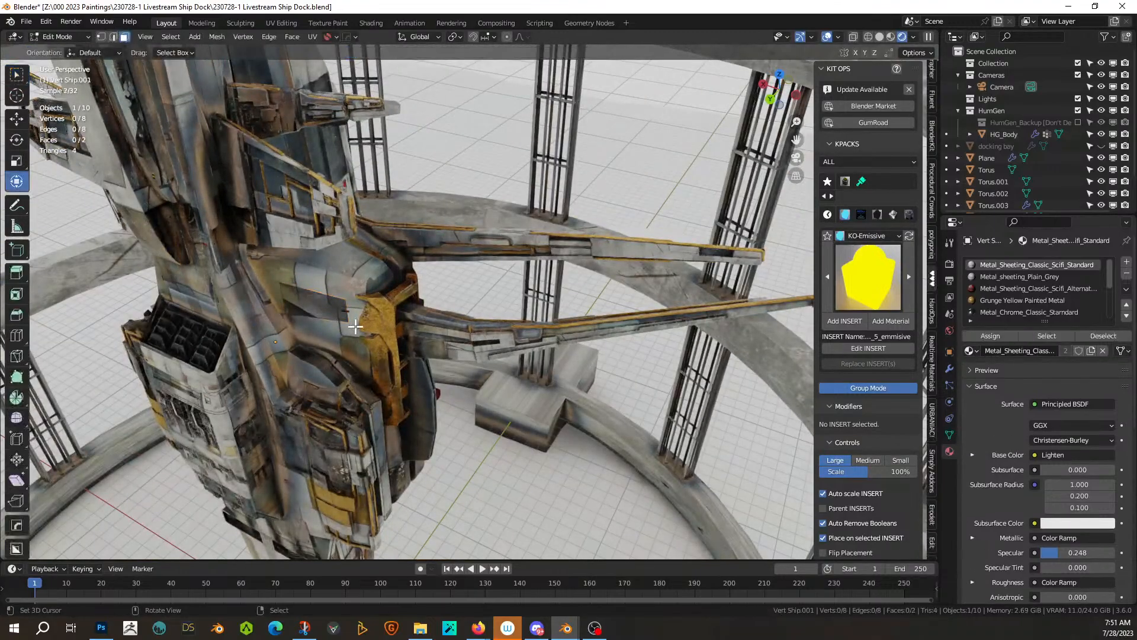
key(a)
scroll(354, 326, down, 2)
key(e)
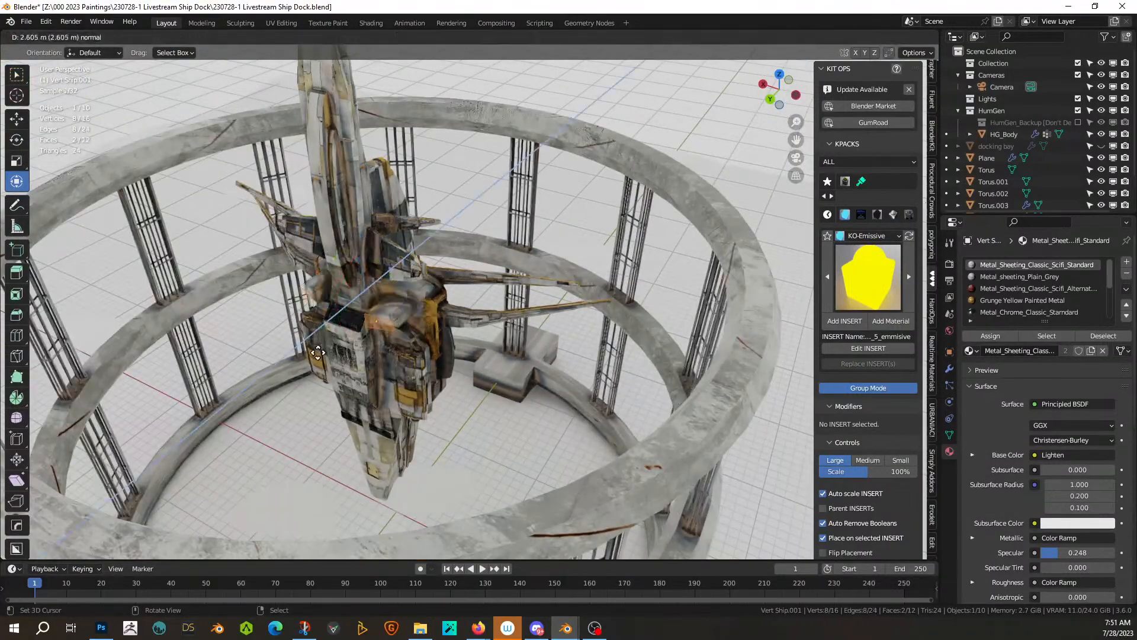
click(99, 64)
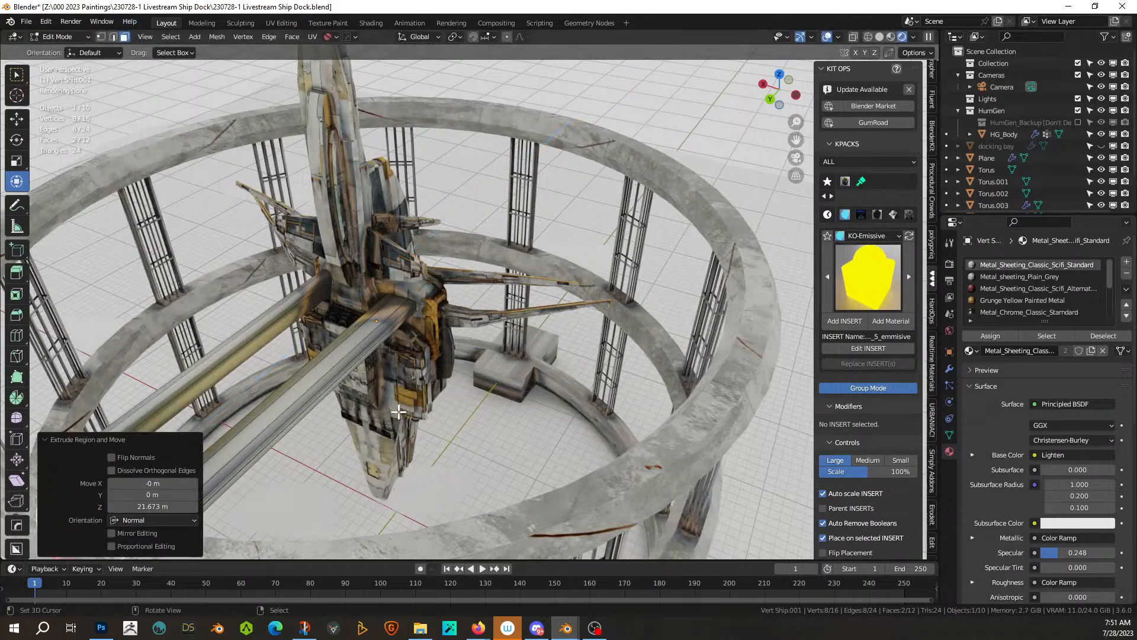
- Flatten the beams' outer end faces by scaling them to 0 along global Y in solid-shaded top view
middle_drag(399, 411, 473, 340)
key(KP_7)
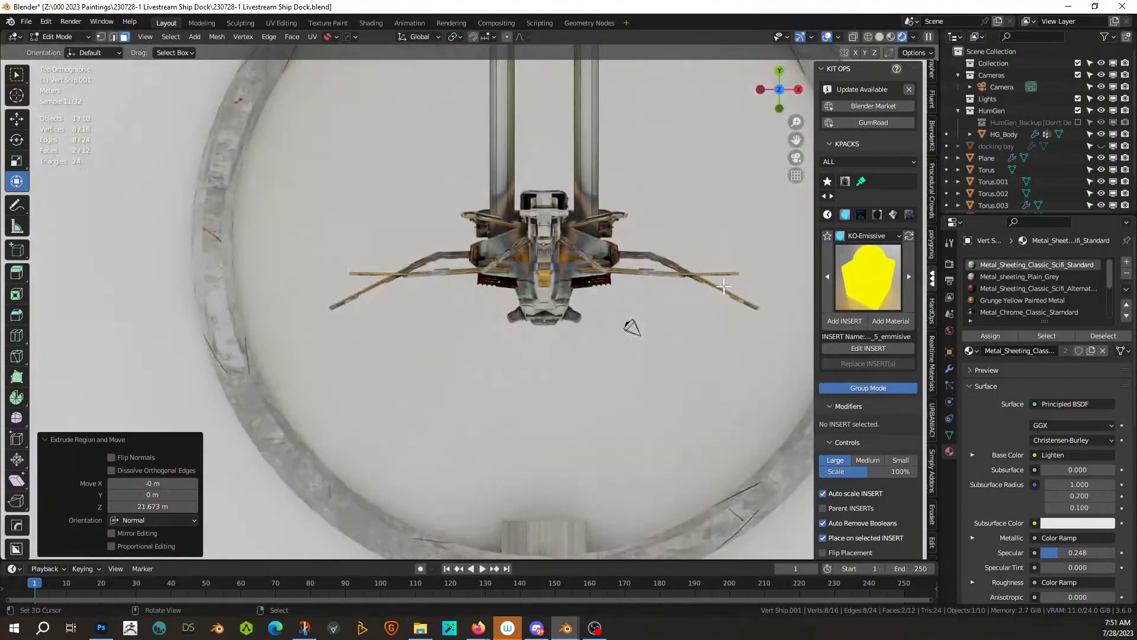
click(880, 37)
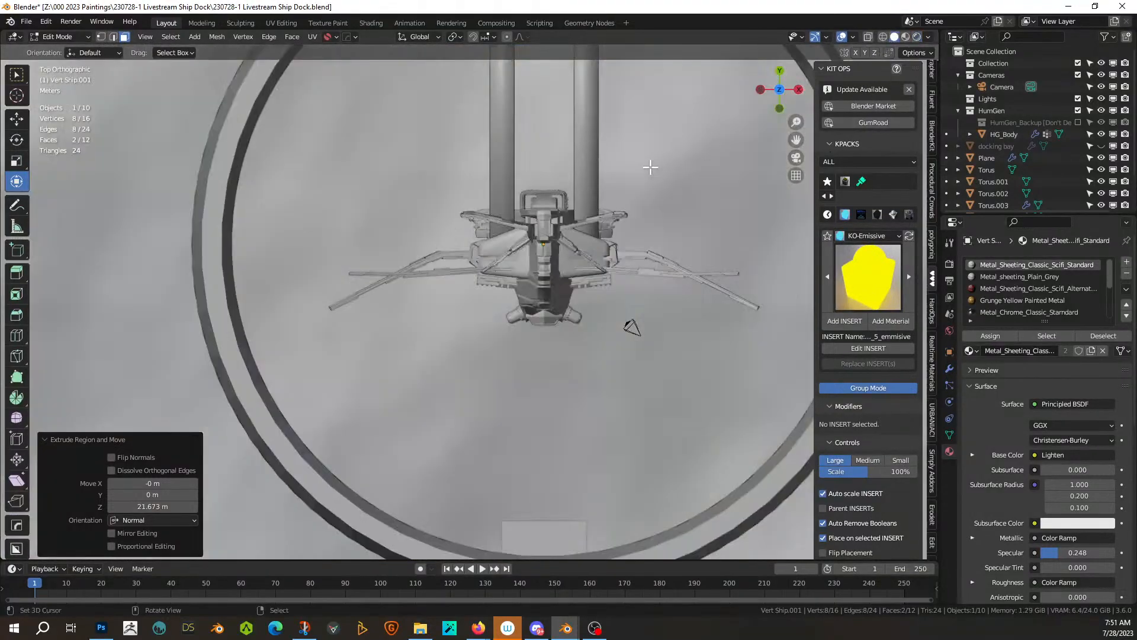
mouse_move(653, 168)
shift+middle_down()
mouse_move(596, 373)
mouse_move(588, 452)
shift+middle_up()
shift+scroll(515, 359, up, 5)
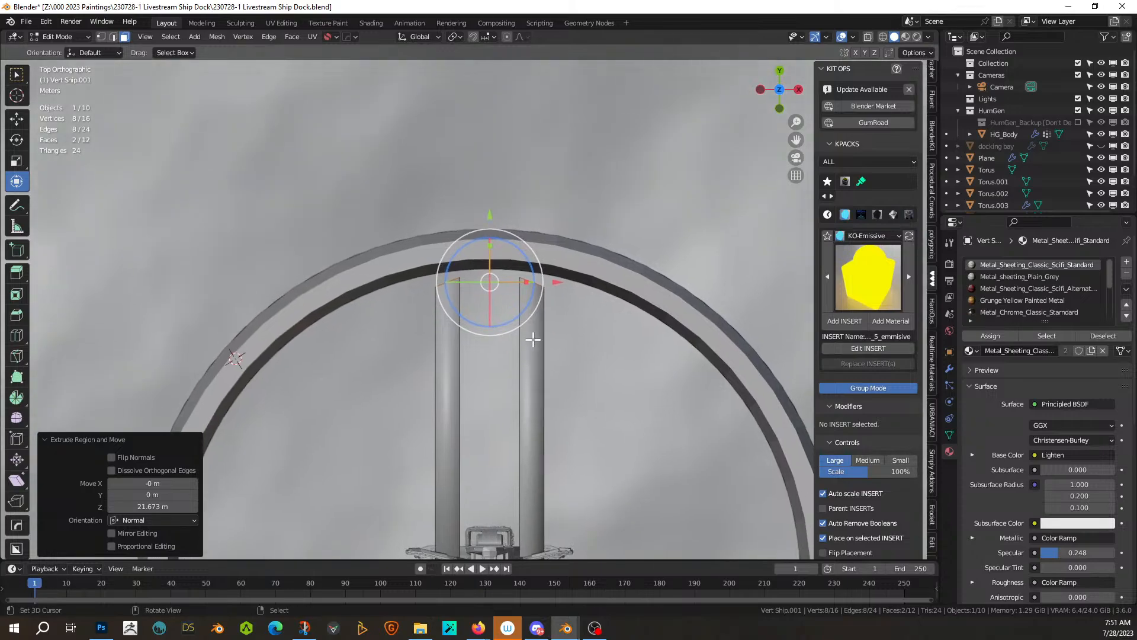
key(s)
key(y)
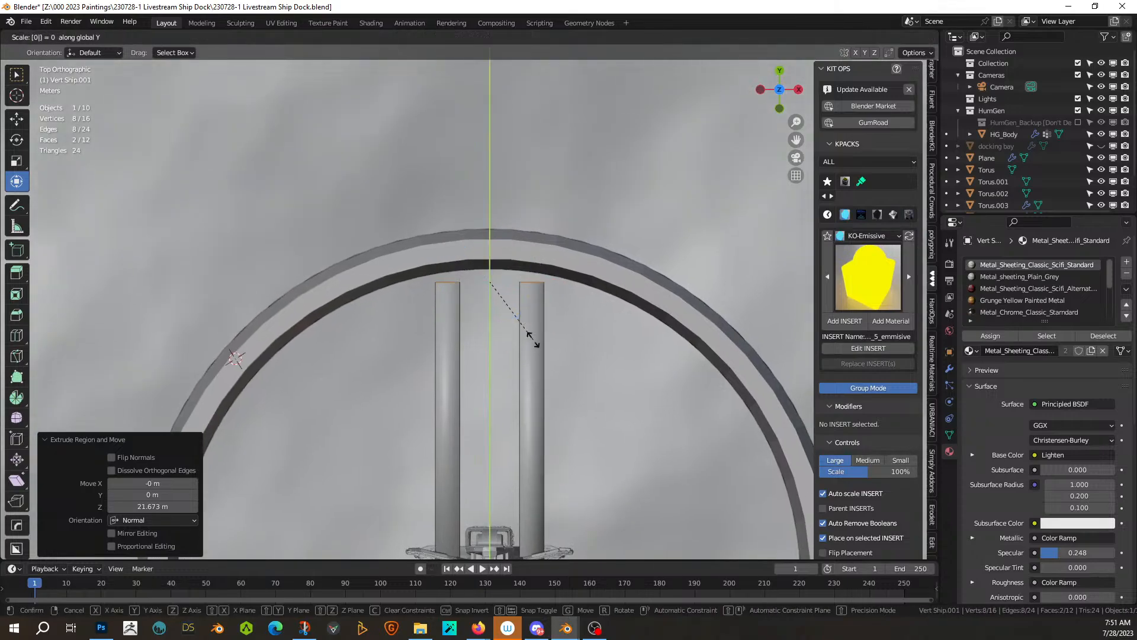
key(Return)
middle_drag(545, 334, 3, 275)
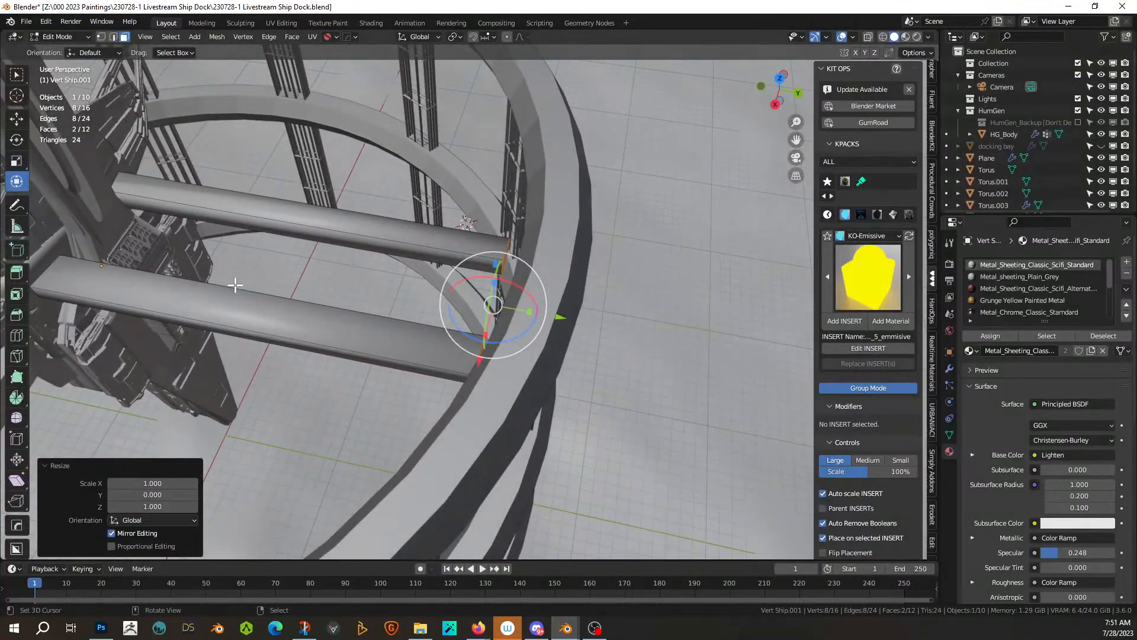
- Select the four long top edges of the two beams in edge selection mode
key(2)
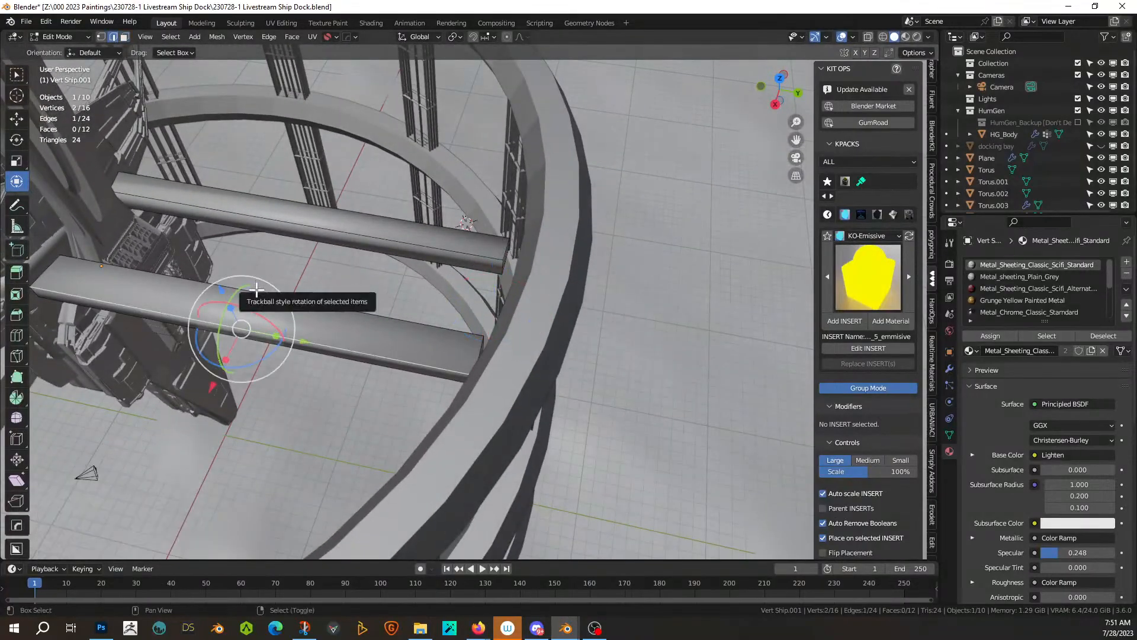
shift+click(266, 334)
shift+click(301, 211)
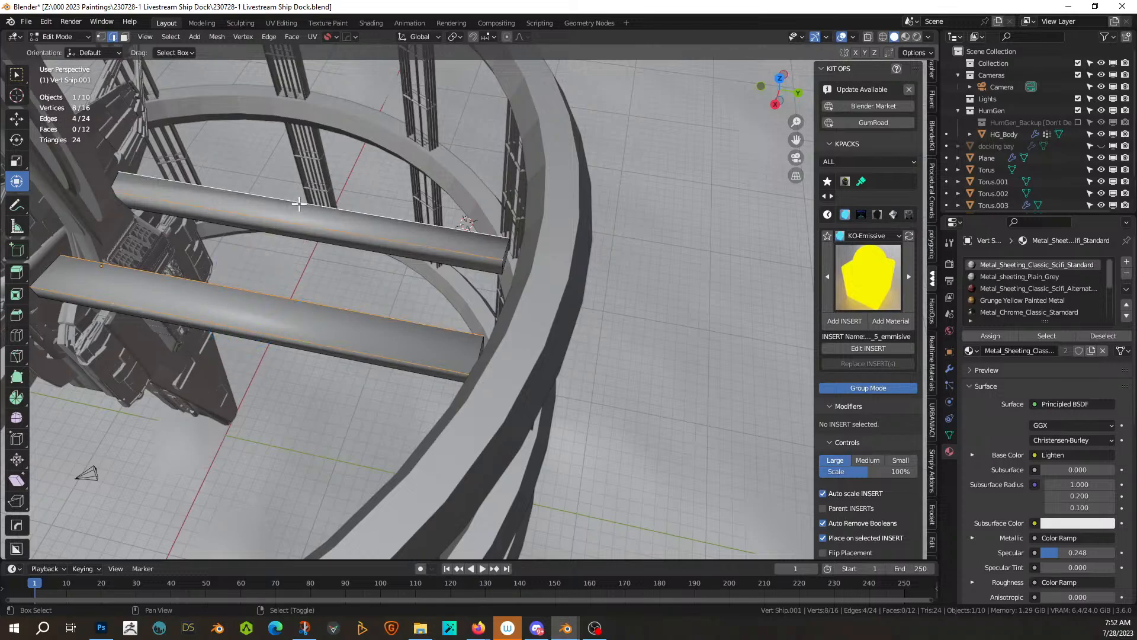
key(s)
key(y)
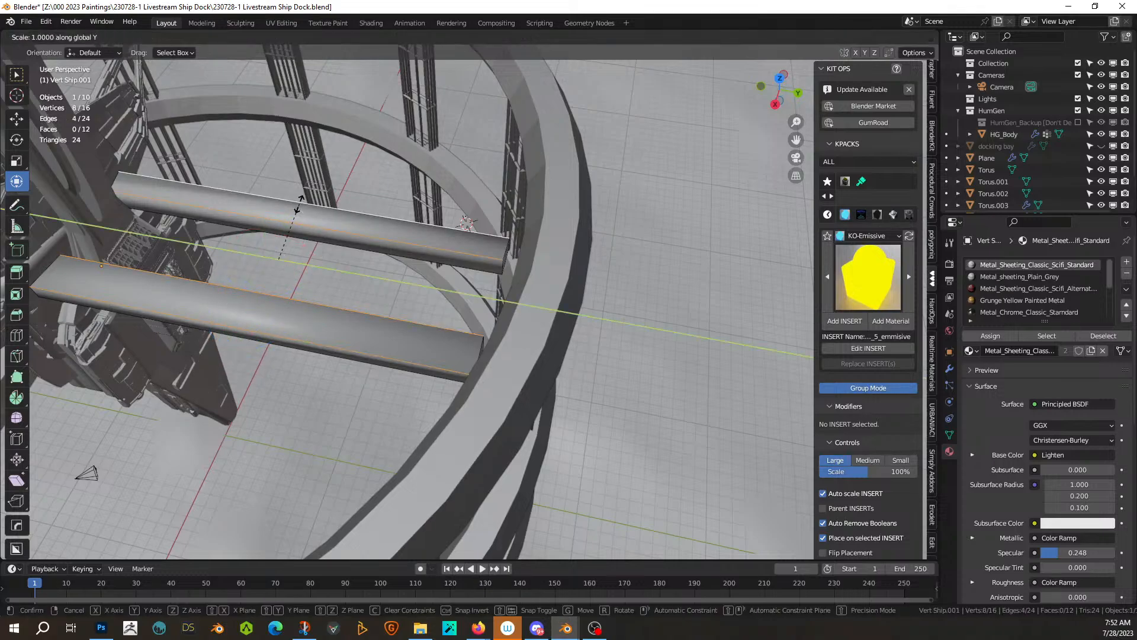
key(0)
key(Escape)
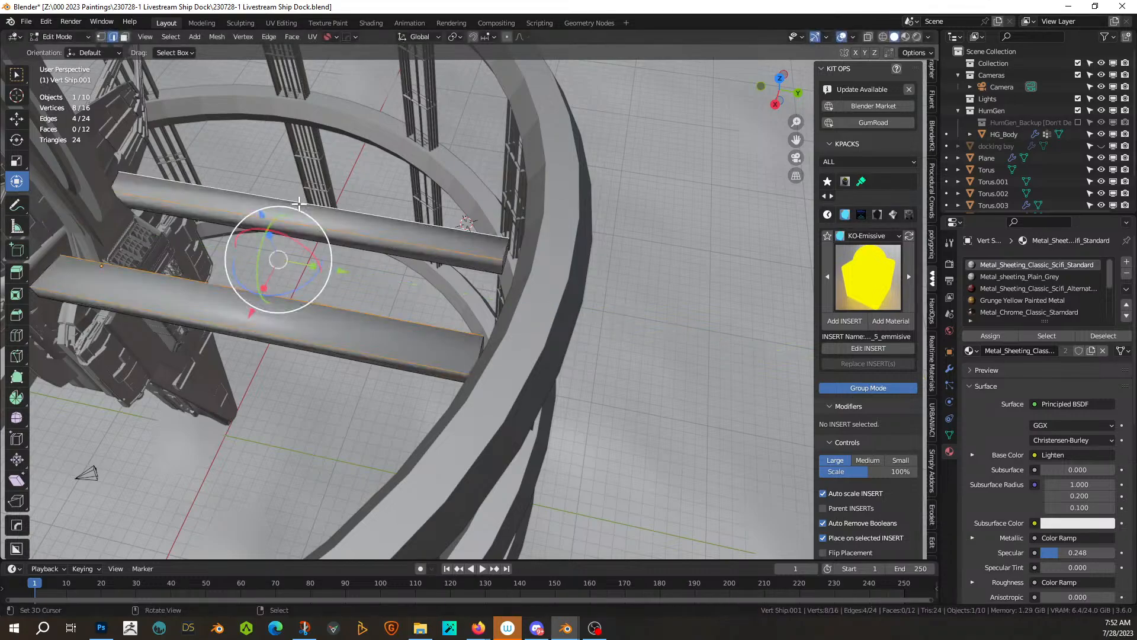
- Level the beams' selected top edges by scaling them to 0 along global Z
key(s)
key(z)
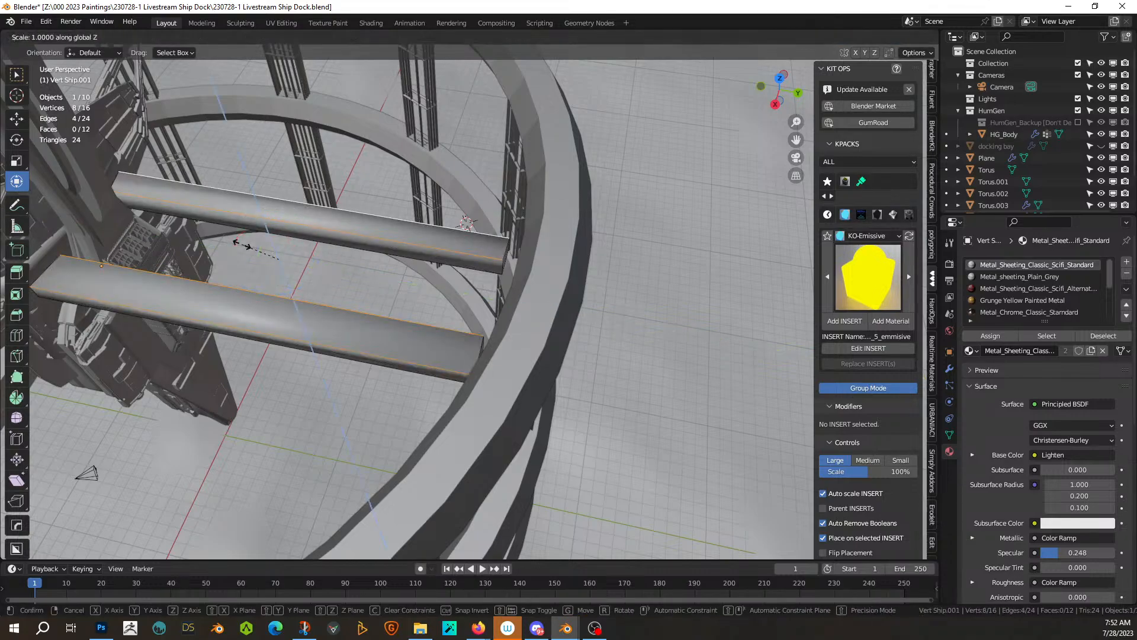
key(0)
key(Return)
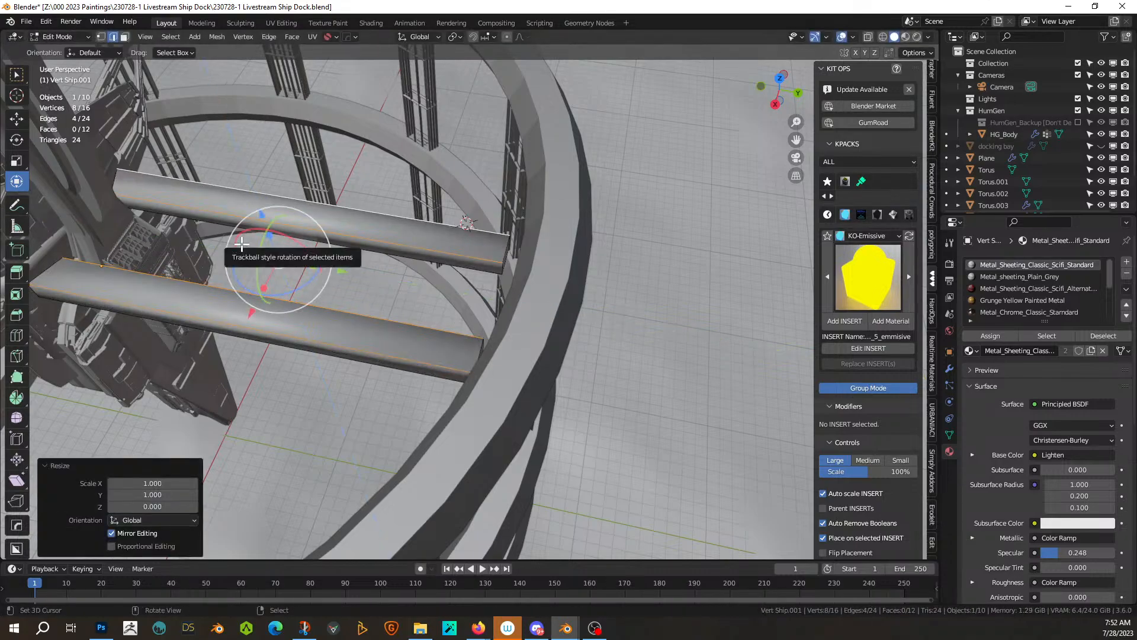
- Return to Object Mode and apply the HardOps Sharpen operation to the two beams
middle_drag(216, 234, 318, 236)
key(Tab)
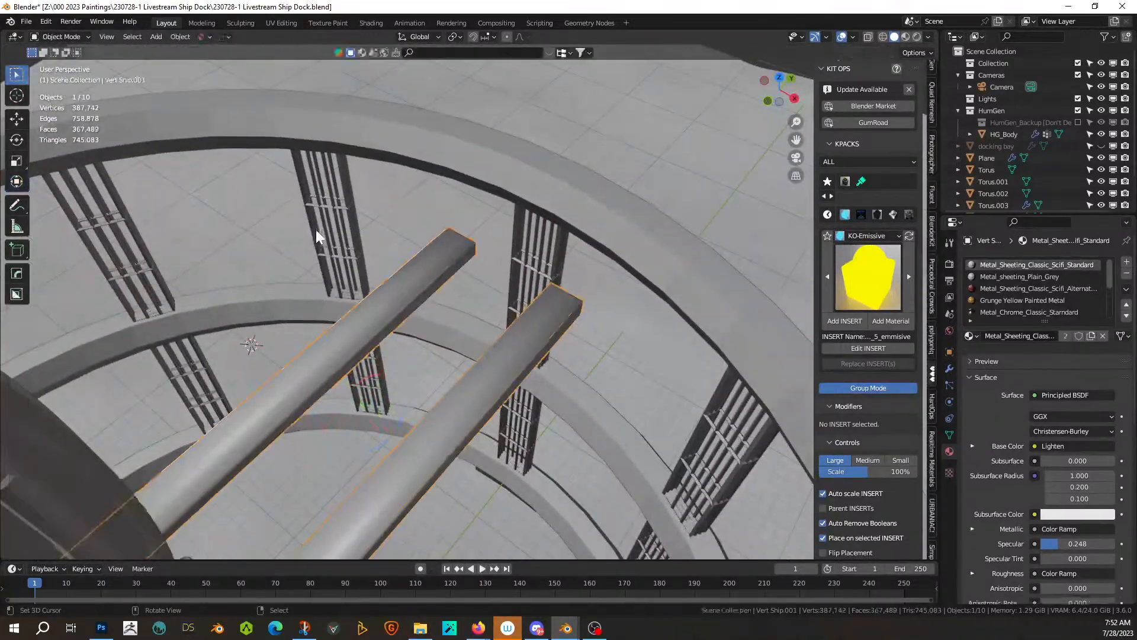
key(q)
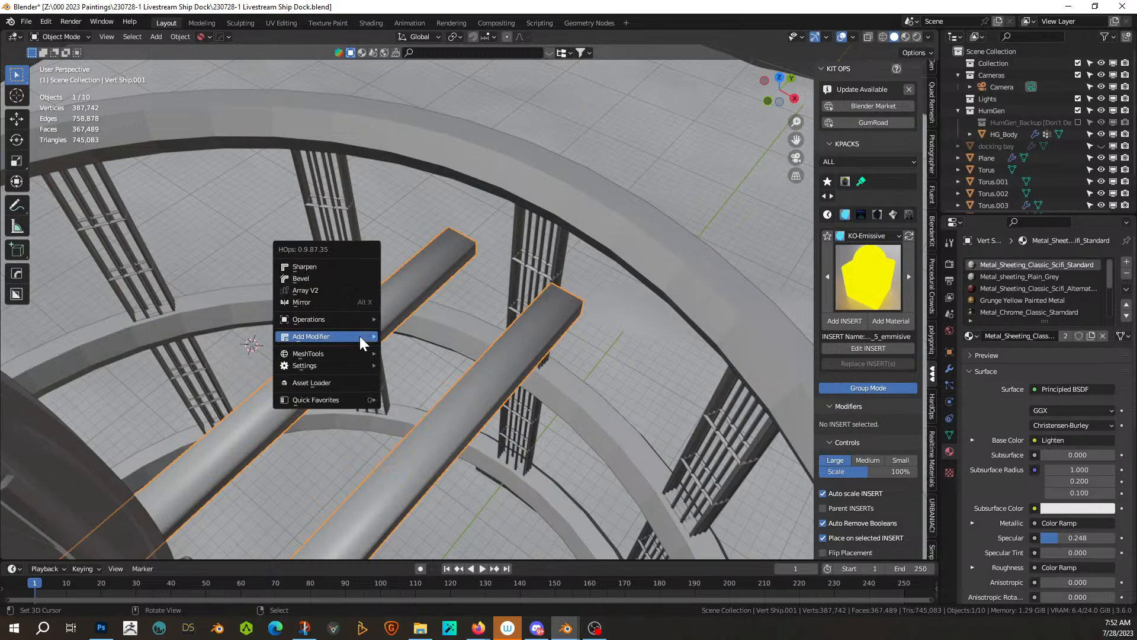
click(327, 266)
- Make a linked duplicate of the beams 11 m lower along Z and raise the copy about 2.5 m
middle_drag(328, 266, 527, 150)
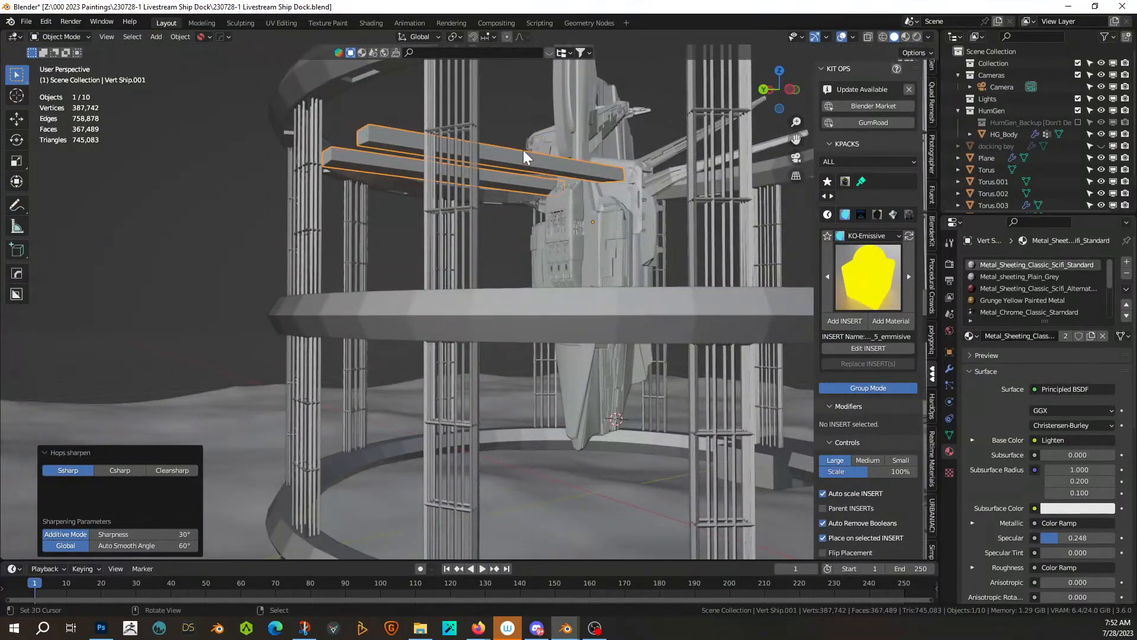
key(alt+d)
key(z)
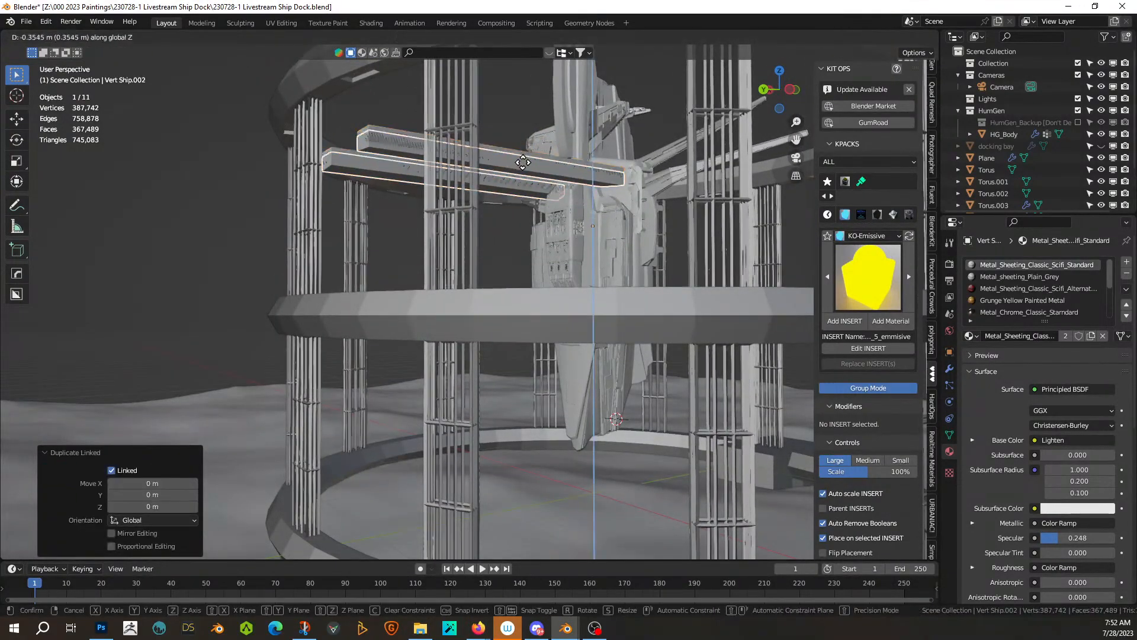
click(519, 287)
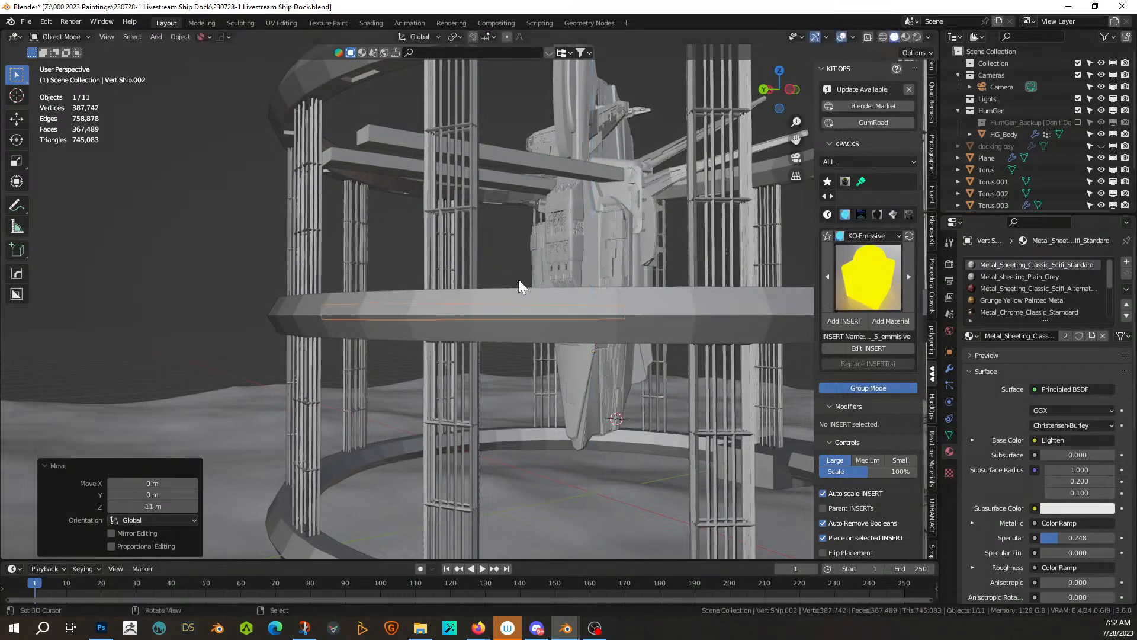
middle_drag(519, 284, 605, 300)
key(g)
key(z)
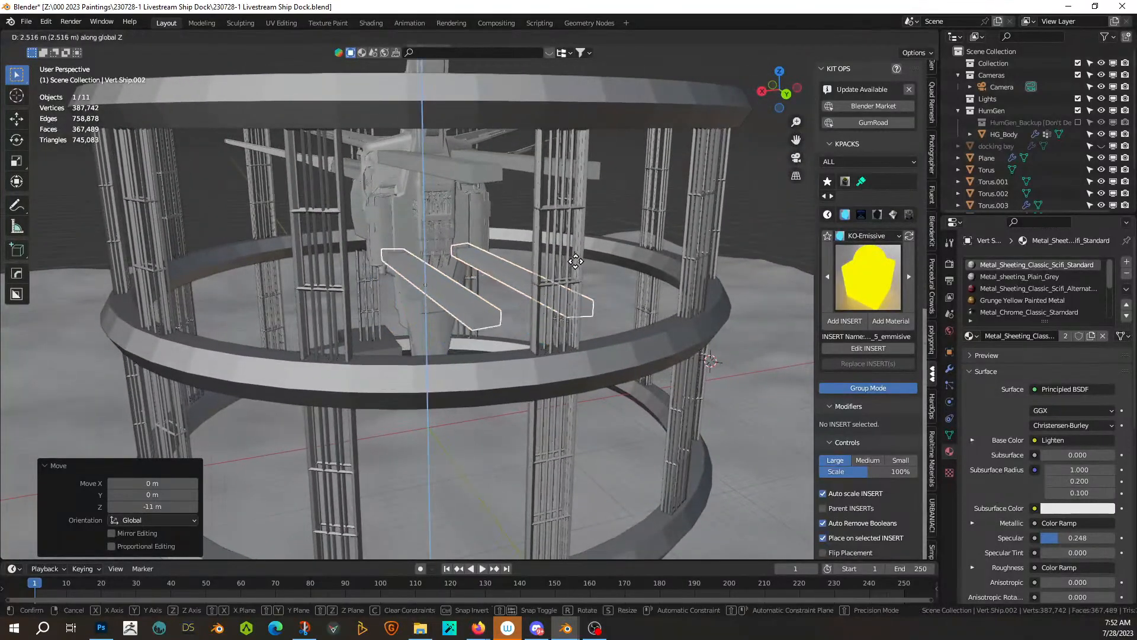
click(576, 261)
- Delete the lowered linked copy of the beams
middle_drag(576, 261, 675, 319)
middle_drag(582, 306, 408, 269)
key(x)
click(460, 265)
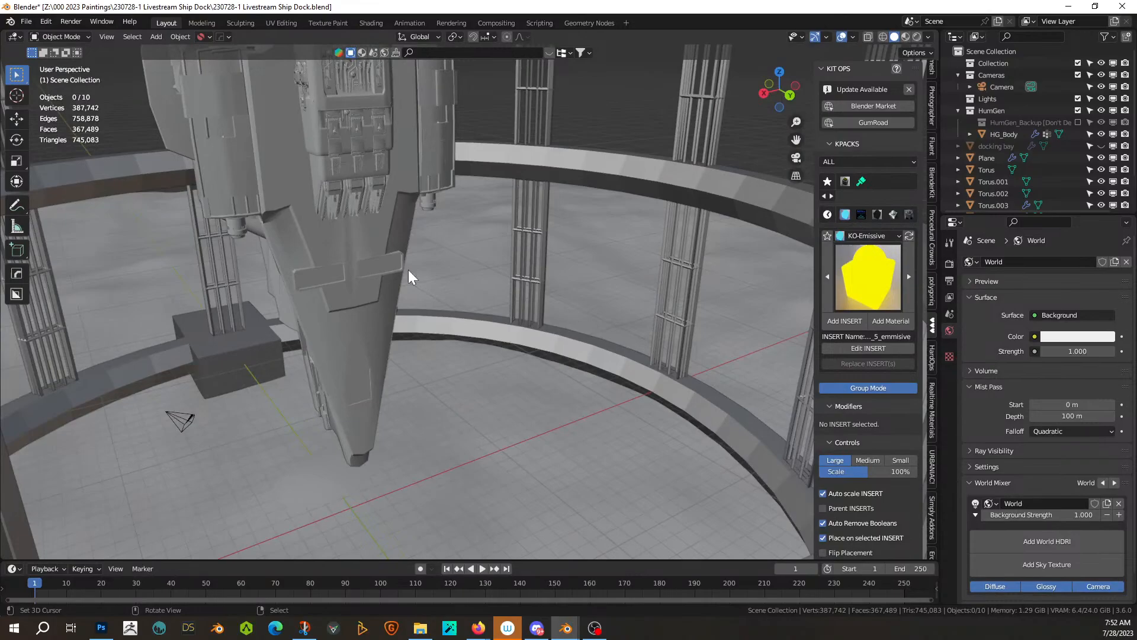
- Inset the four lower hull faces of the ship, two on each side of the central machinery, by about 0.12 m
click(401, 177)
key(Tab)
middle_drag(422, 219, 332, 318)
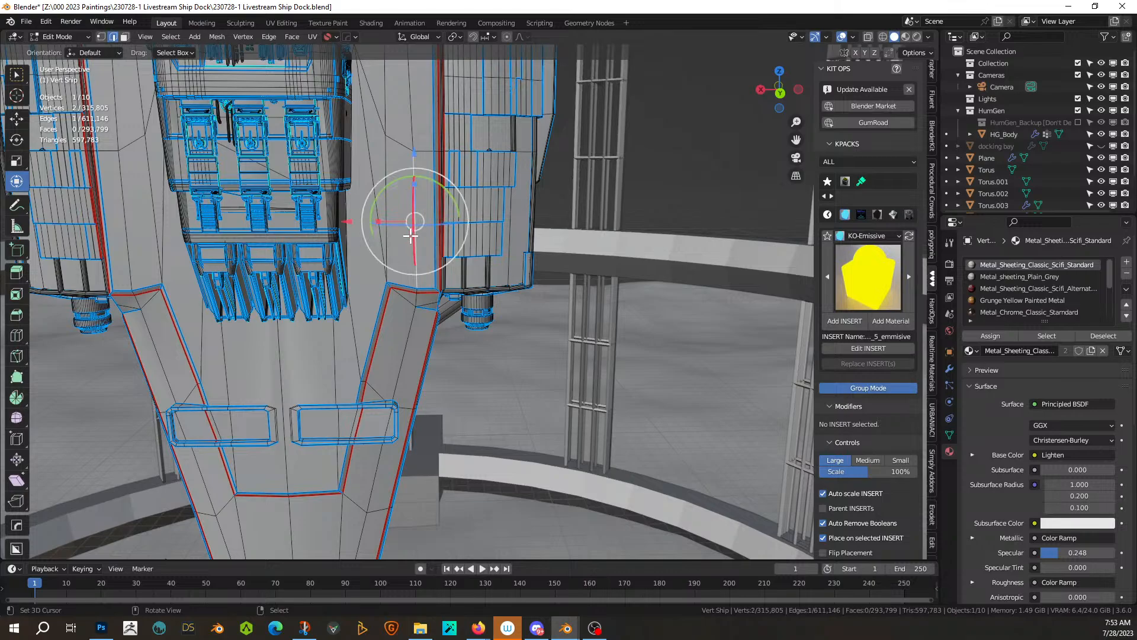
key(3)
click(415, 231)
shift+click(431, 224)
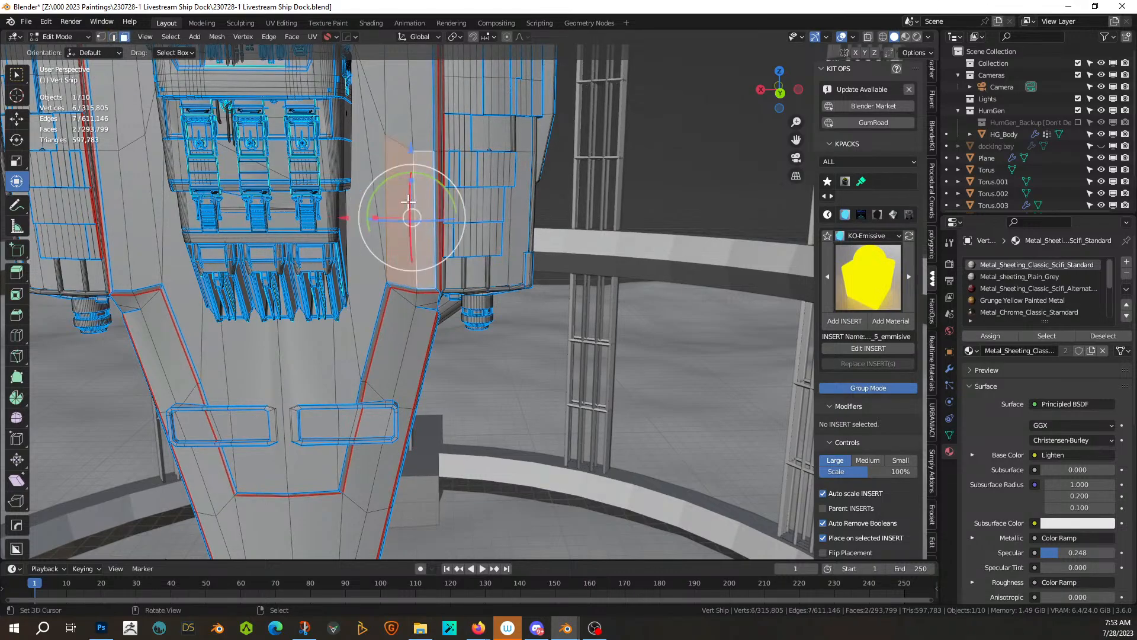
shift+click(127, 186)
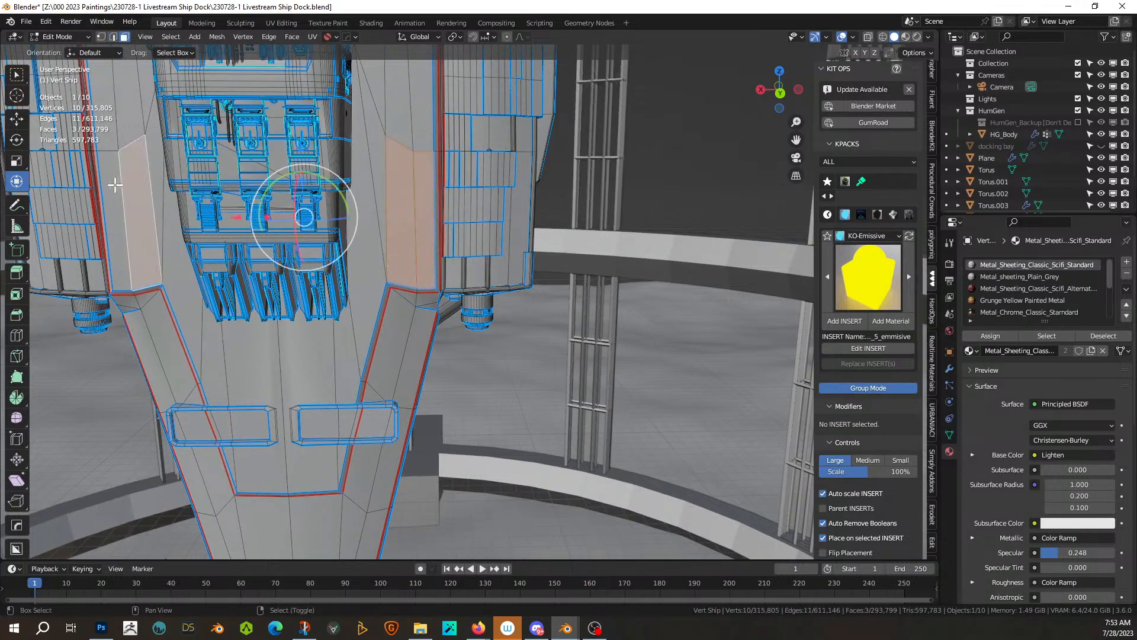
shift+click(115, 185)
mouse_move(360, 297)
middle_down()
mouse_move(355, 322)
mouse_move(353, 302)
middle_up()
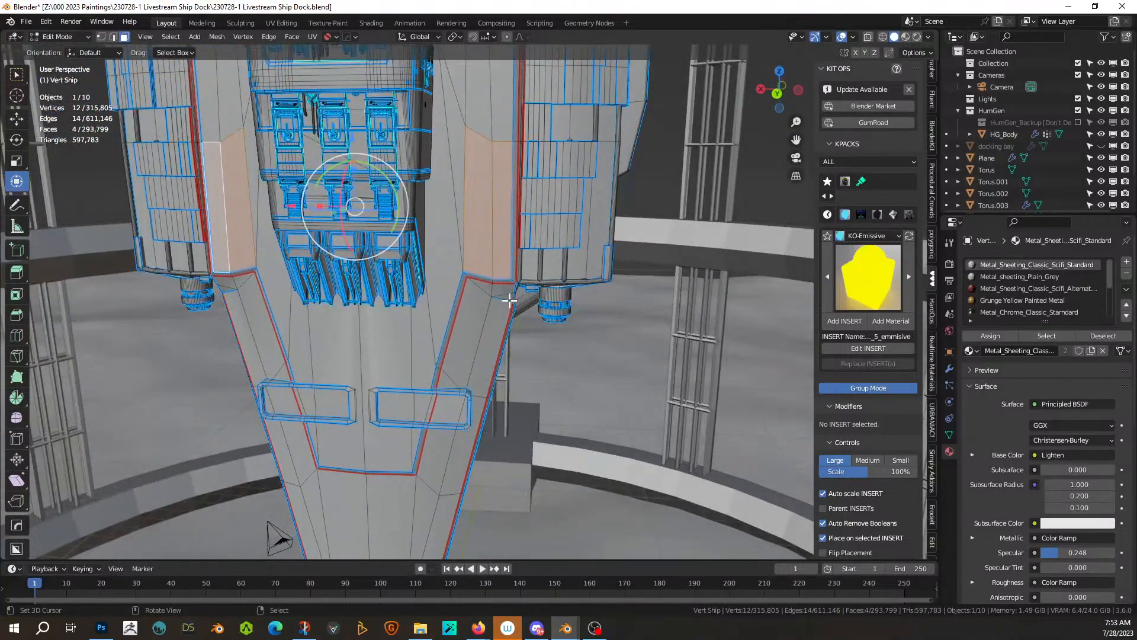
key(i)
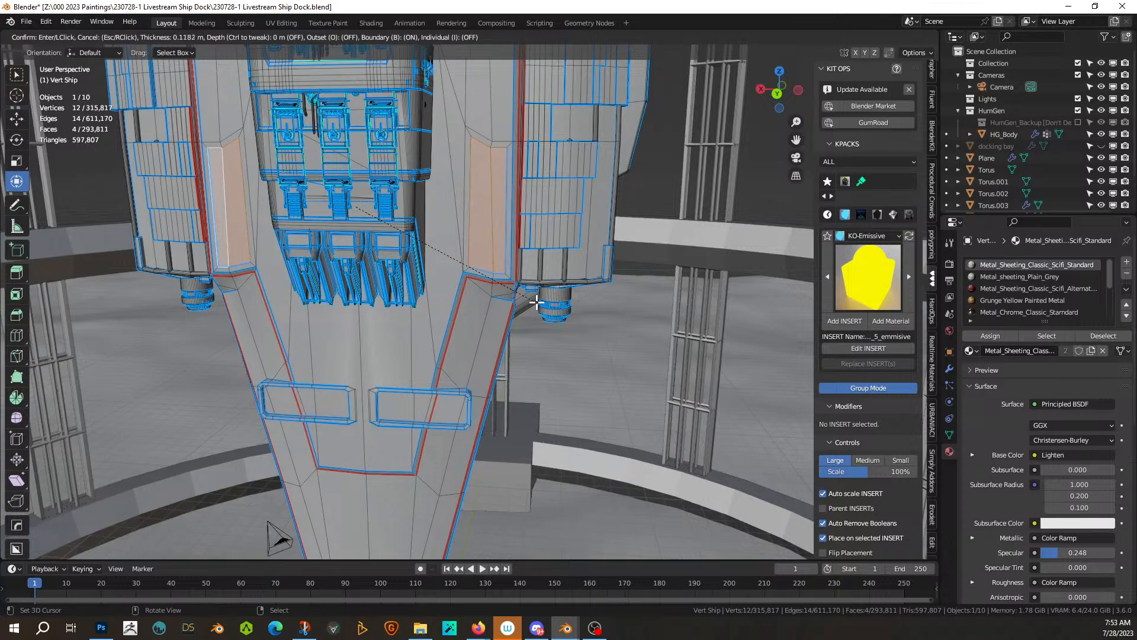
click(537, 303)
- Duplicate the four inset hull faces in place, separate the copies into their own object and select that object
key(shift+d)
right_click(513, 295)
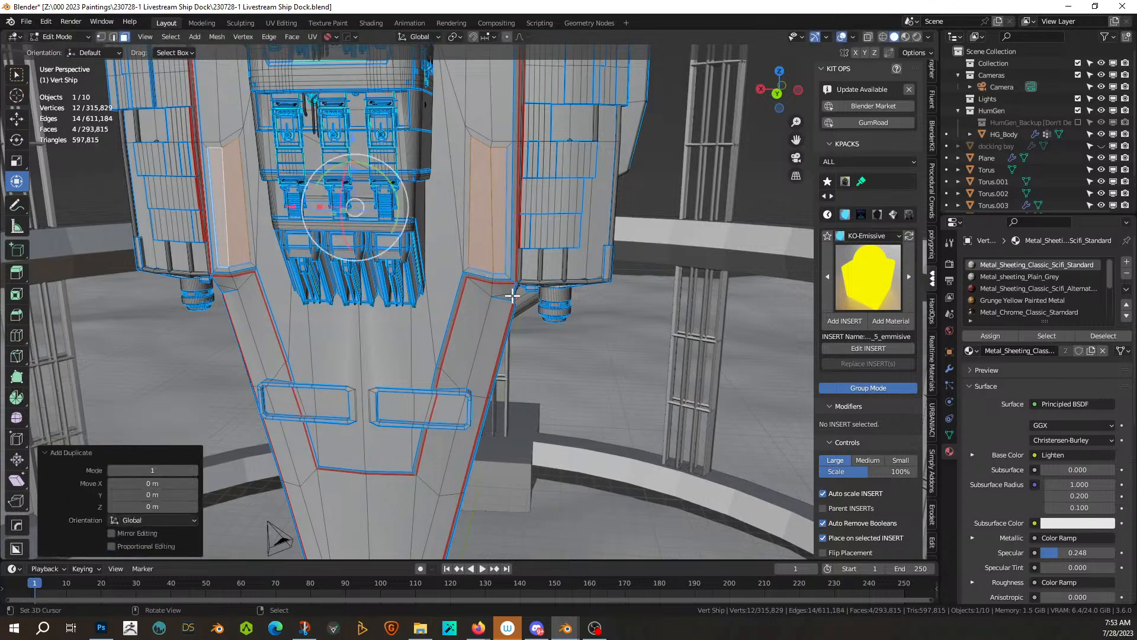
click(513, 297)
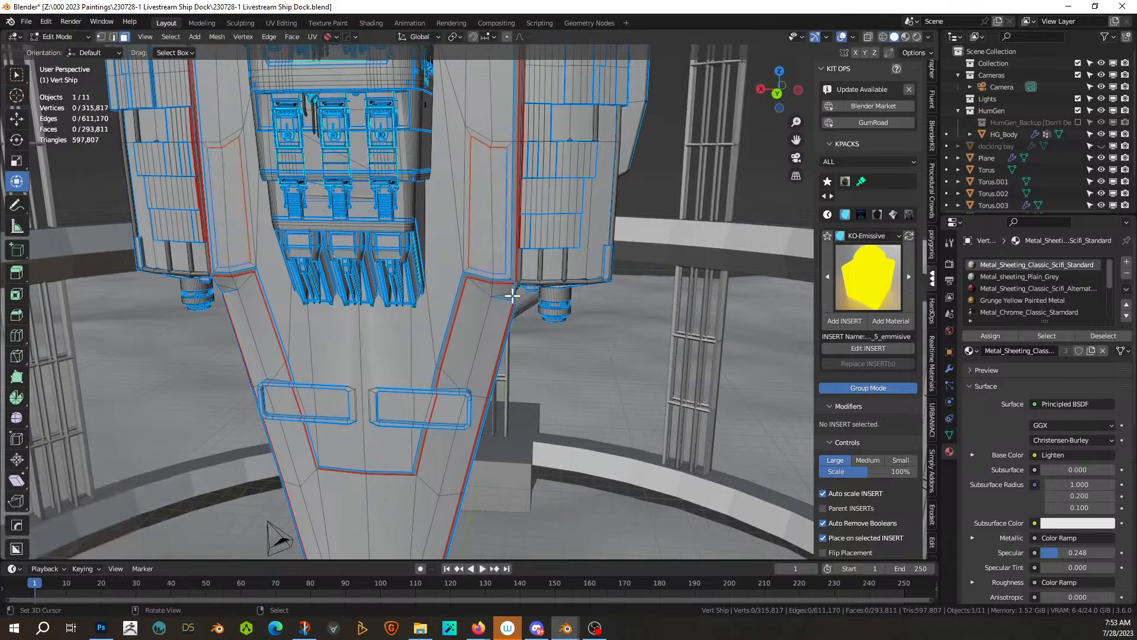
key(Tab)
click(488, 220)
- Extrude all faces of the separated object about 20.4 m outward from the ship as two lower beams
middle_drag(488, 223, 440, 288)
key(Tab)
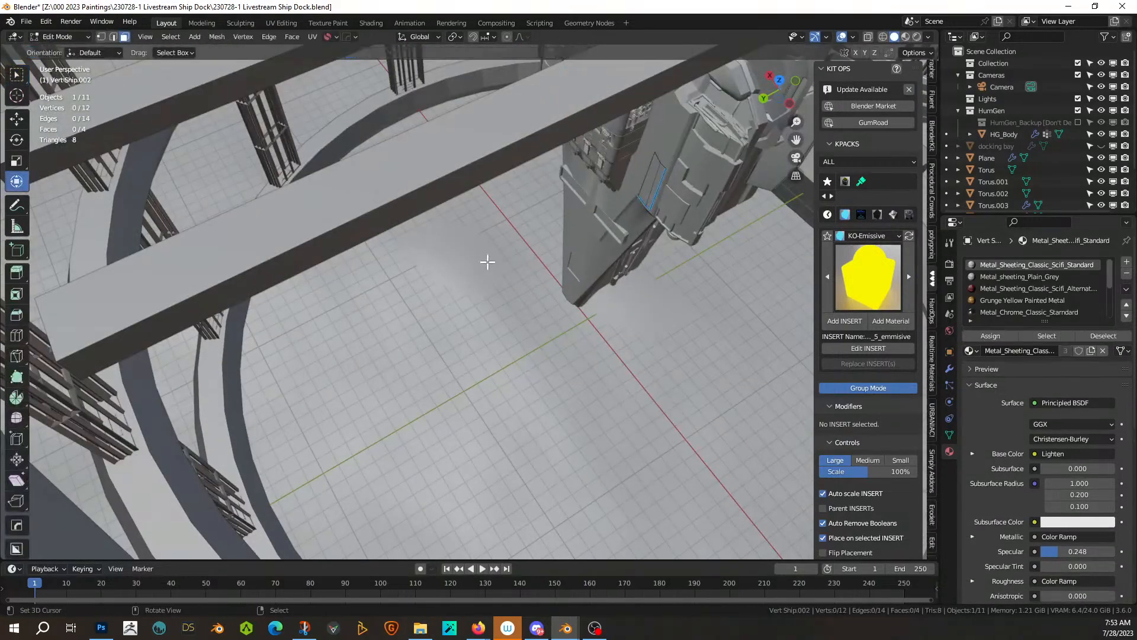
key(e)
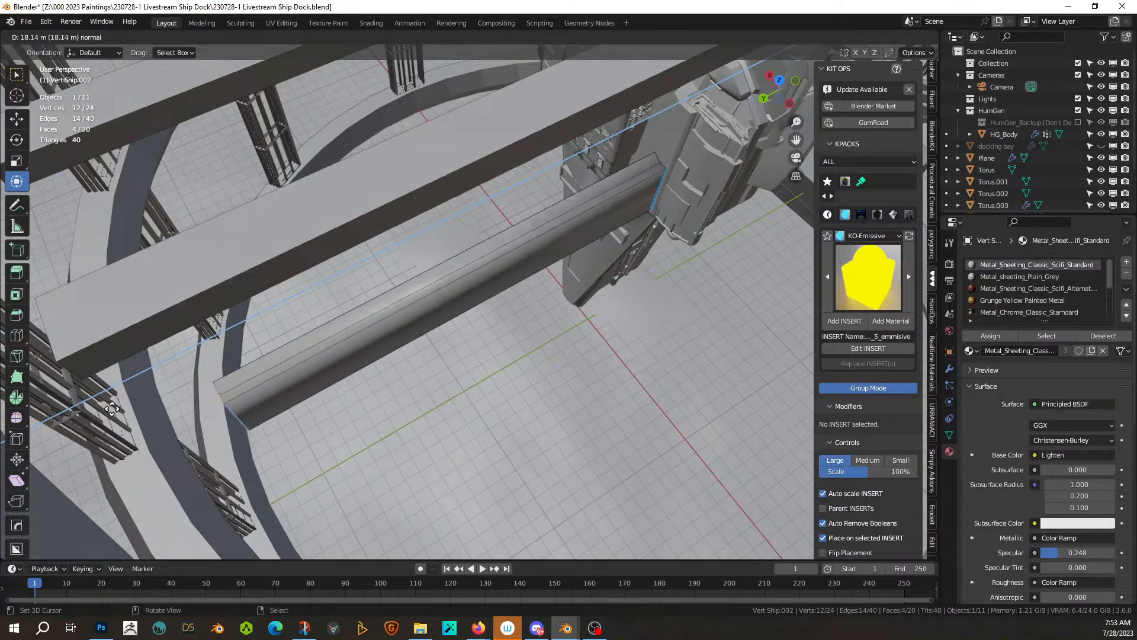
click(53, 426)
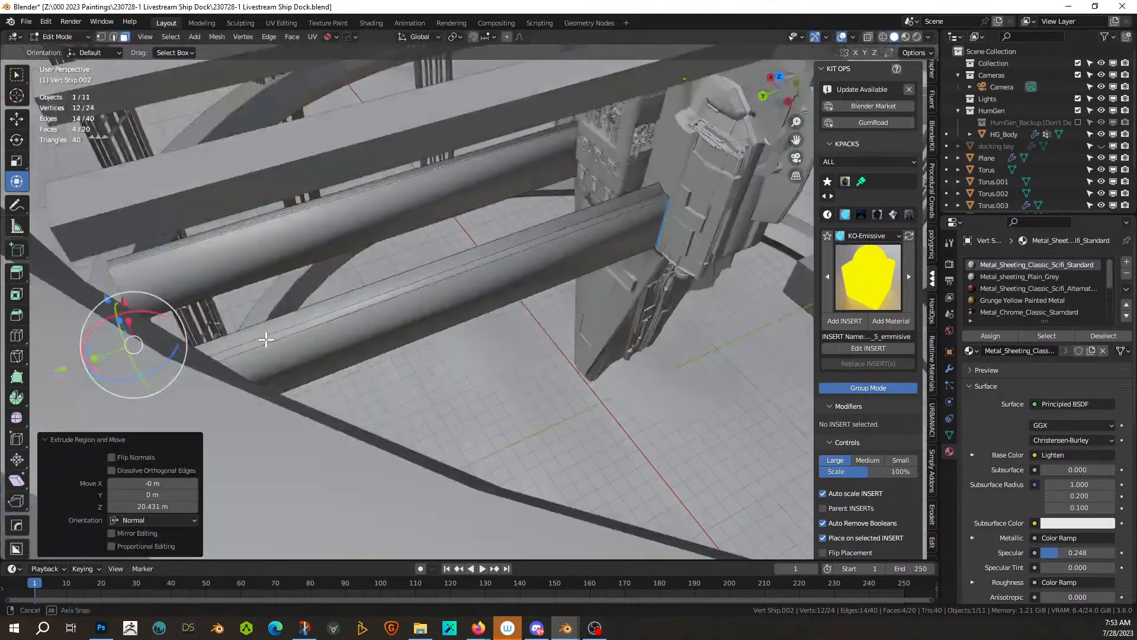
- Isolate the lower beams in local view and flatten their top faces by scaling them to 0 along global Z
middle_drag(266, 335, 447, 312)
key(KP_Divide)
scroll(292, 318, up, 3)
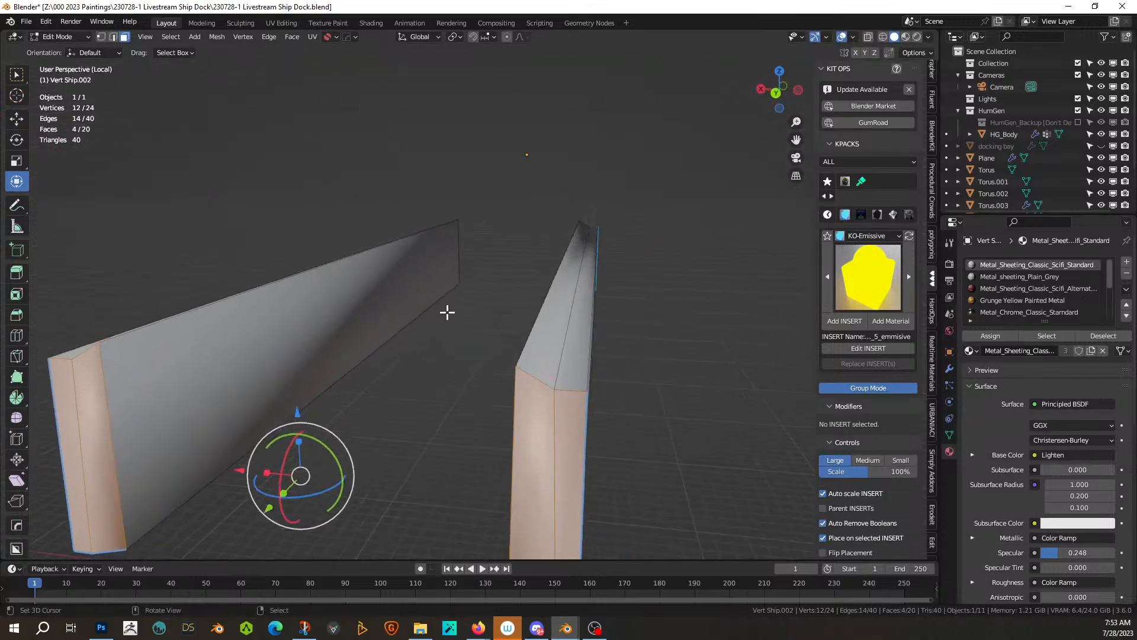
click(570, 336)
shift+click(552, 333)
middle_drag(288, 300, 189, 322)
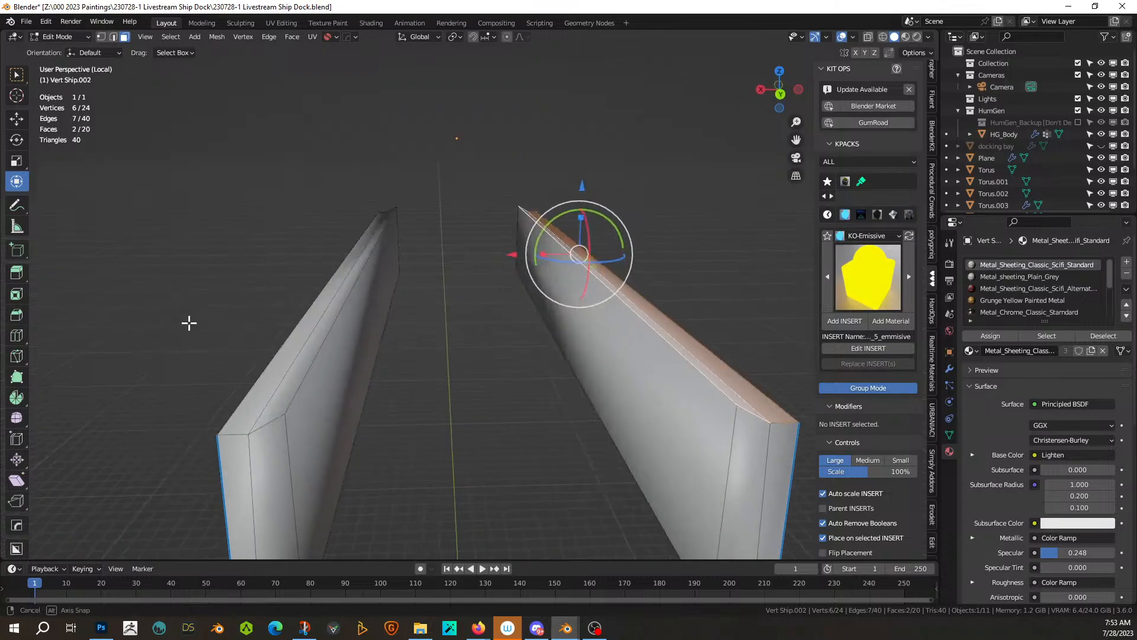
alt+shift+click(276, 357)
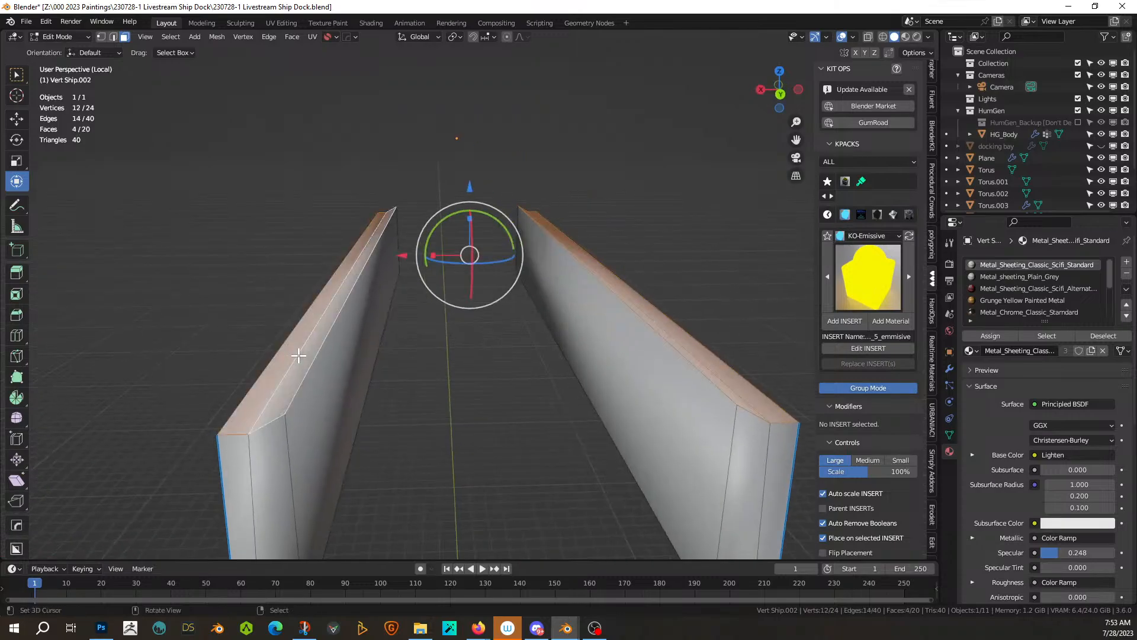
key(s)
key(z)
key(0)
key(Return)
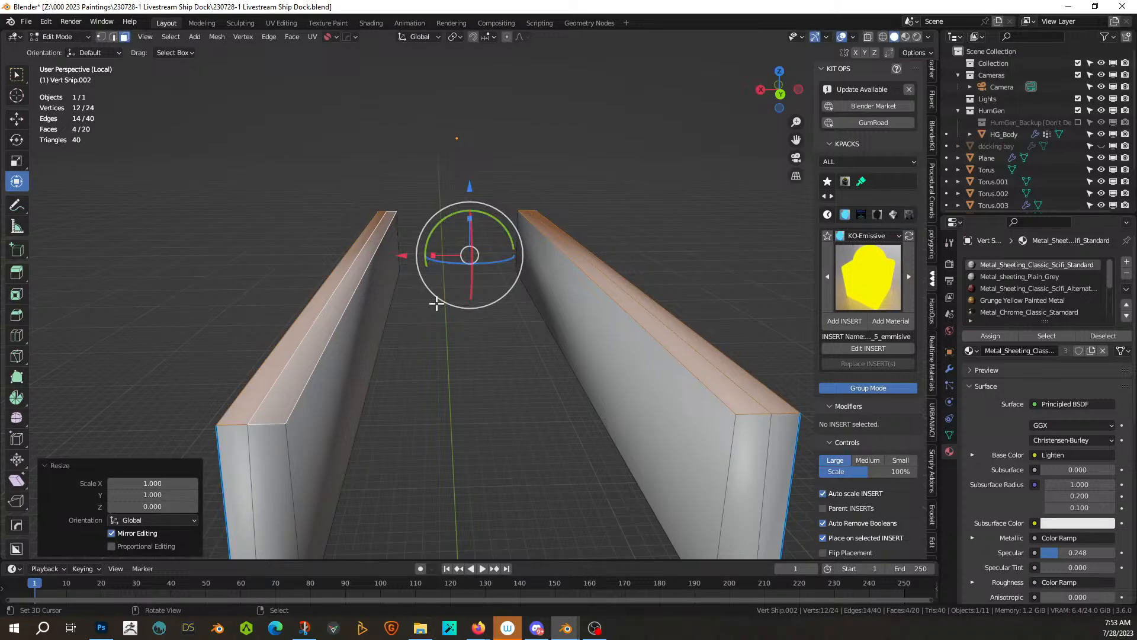
- Flatten the lower beams' underside faces by scaling them to 0 along global Z and exit local view
middle_drag(437, 304, 467, 296)
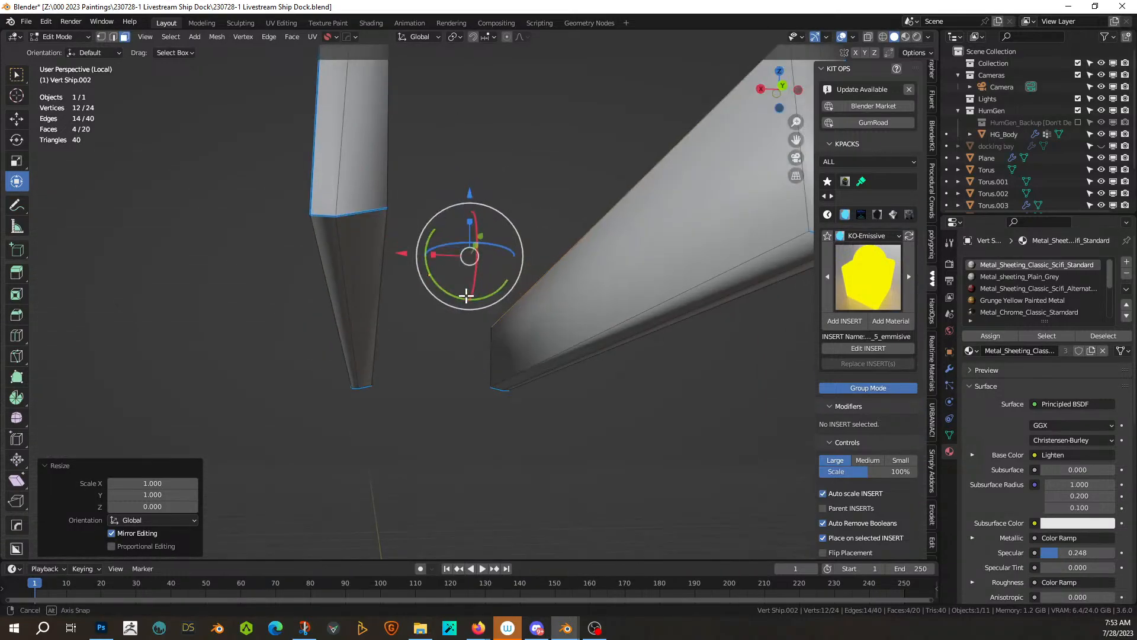
right_click(334, 236)
shift+right_click(358, 236)
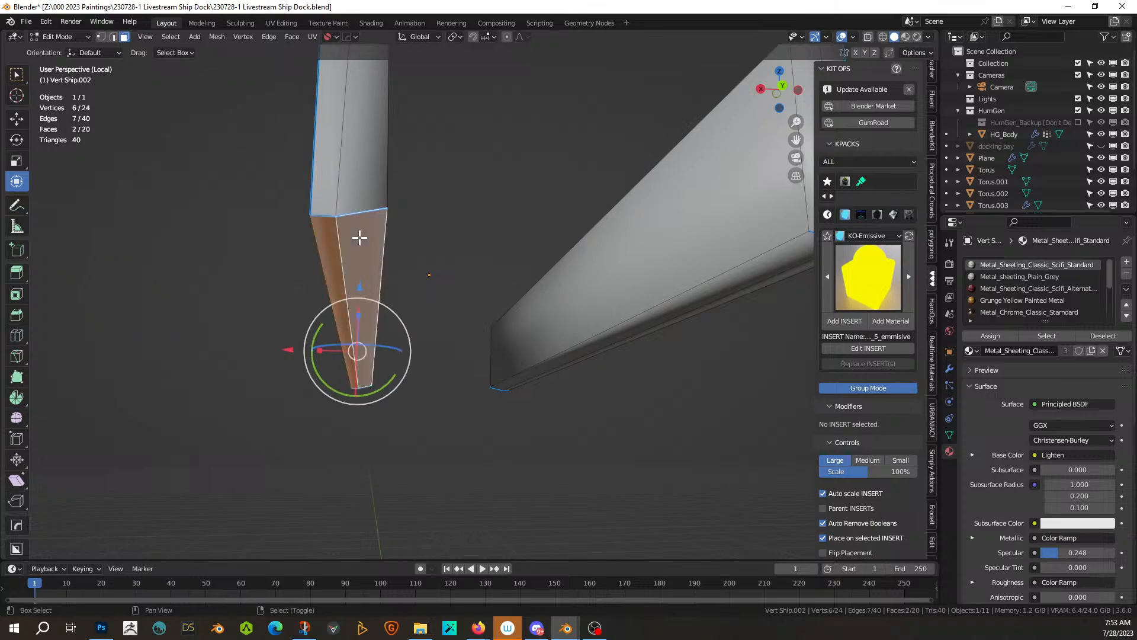
scroll(361, 237, down, 3)
middle_drag(416, 271, 516, 276)
shift+right_click(542, 285)
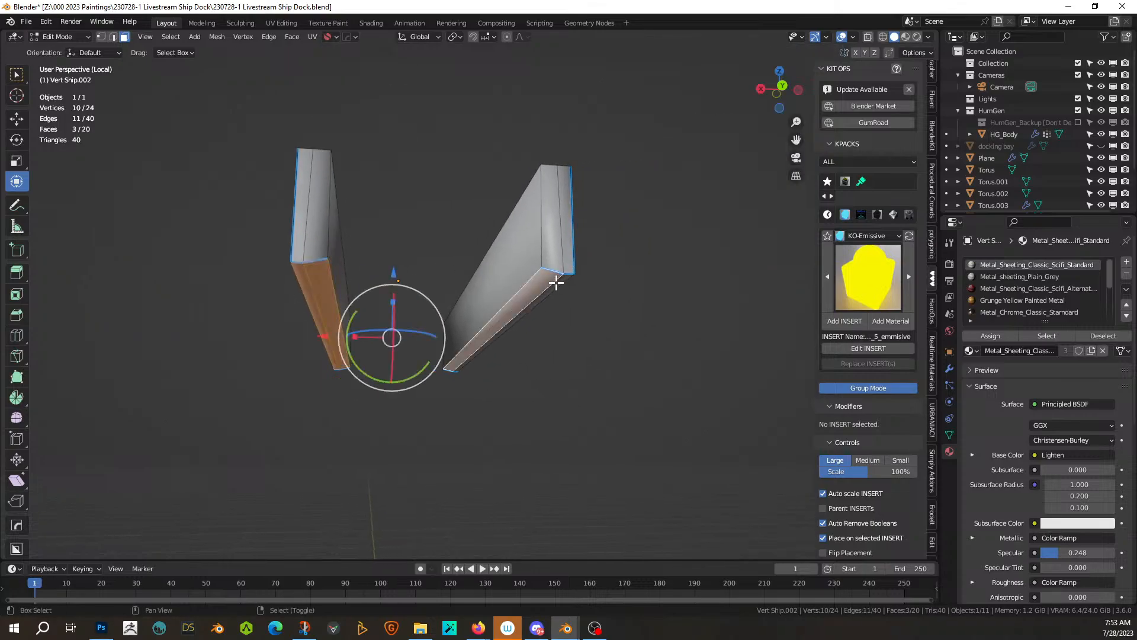
shift+right_click(552, 279)
key(s)
key(z)
key(0)
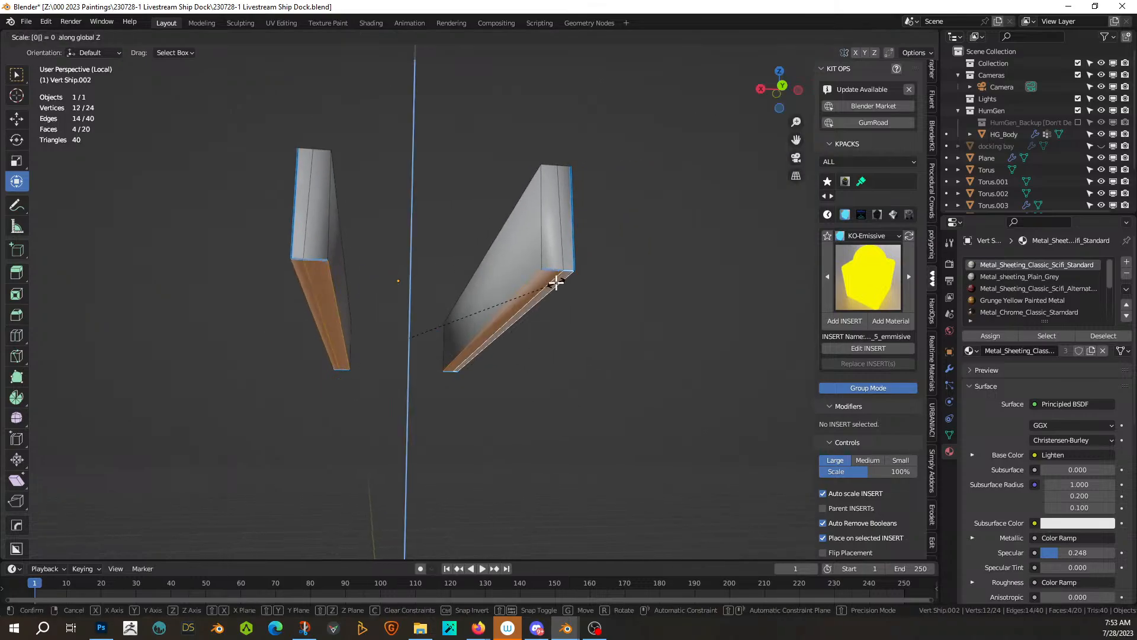
key(Return)
key(KP_Divide)
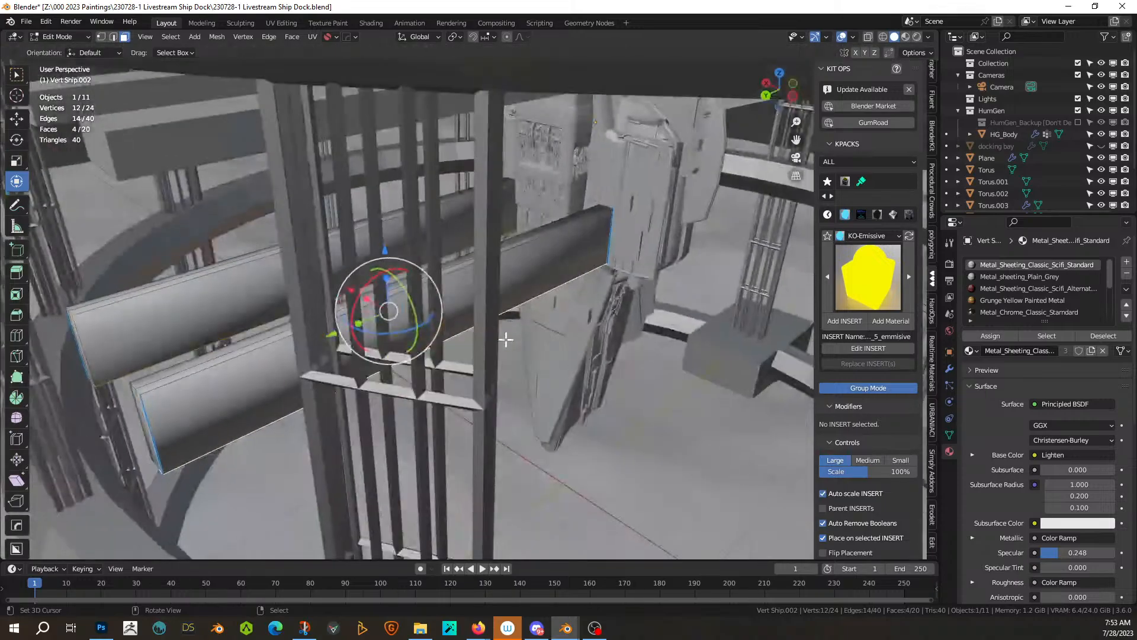
- Flatten the lower beams' four outer end faces by scaling them to 0 along global Y
middle_drag(505, 332, 649, 367)
click(660, 423)
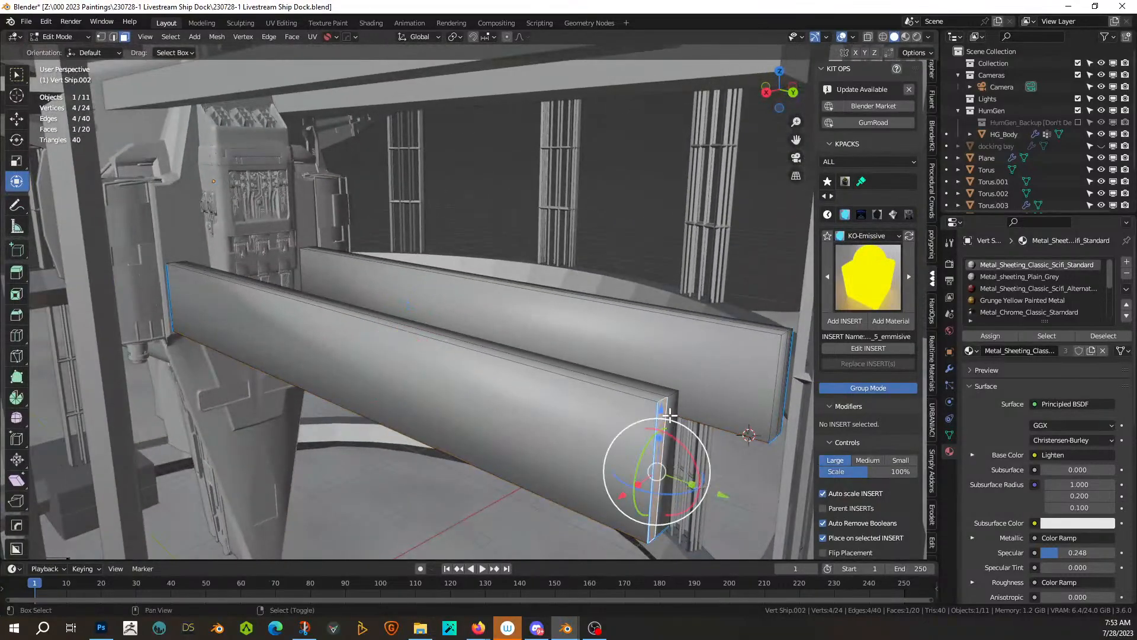
shift+click(782, 350)
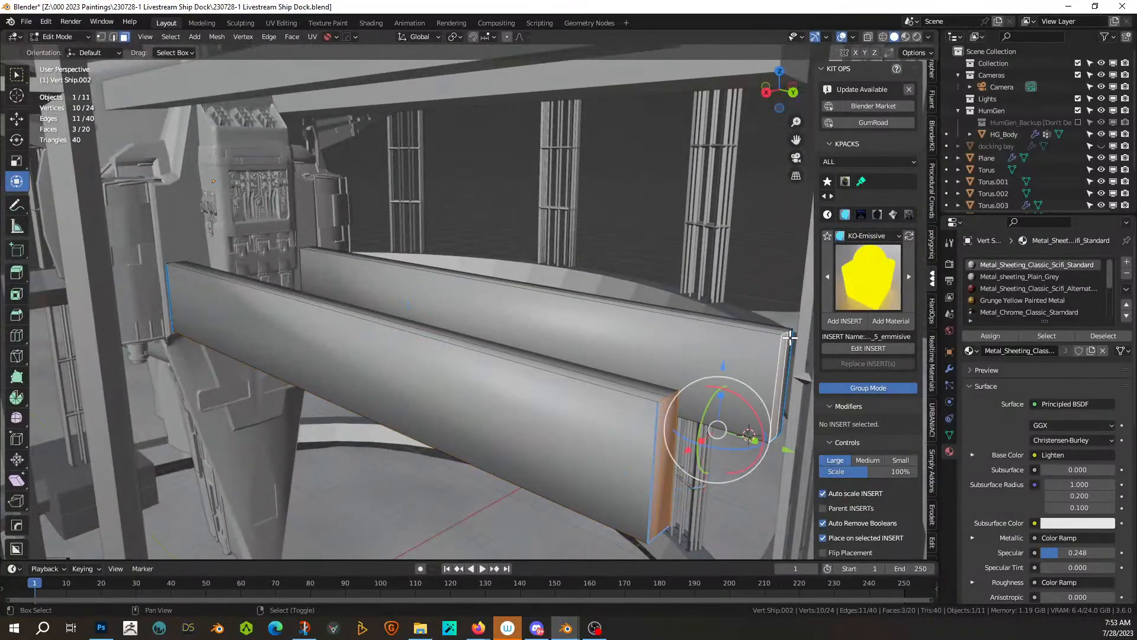
shift+click(665, 385)
key(s)
key(y)
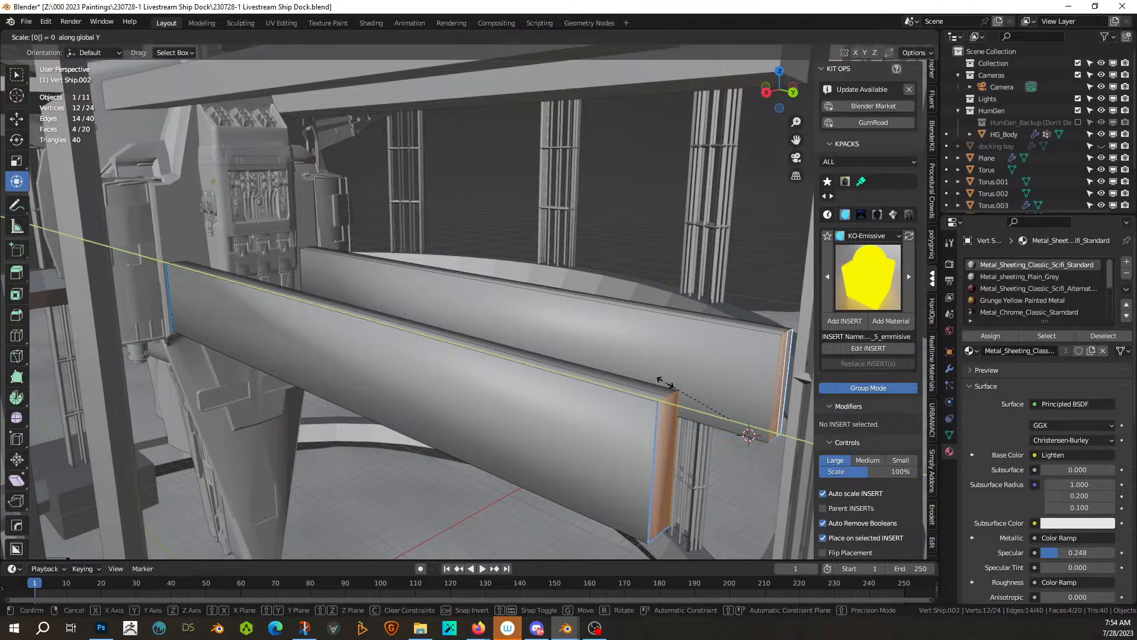
- Flatten the outer end faces of the lower beam pair along the global Y axis, and apply HOps Sharpen to the pair
key(Return)
middle_drag(559, 372, 535, 418)
key(Tab)
key(q)
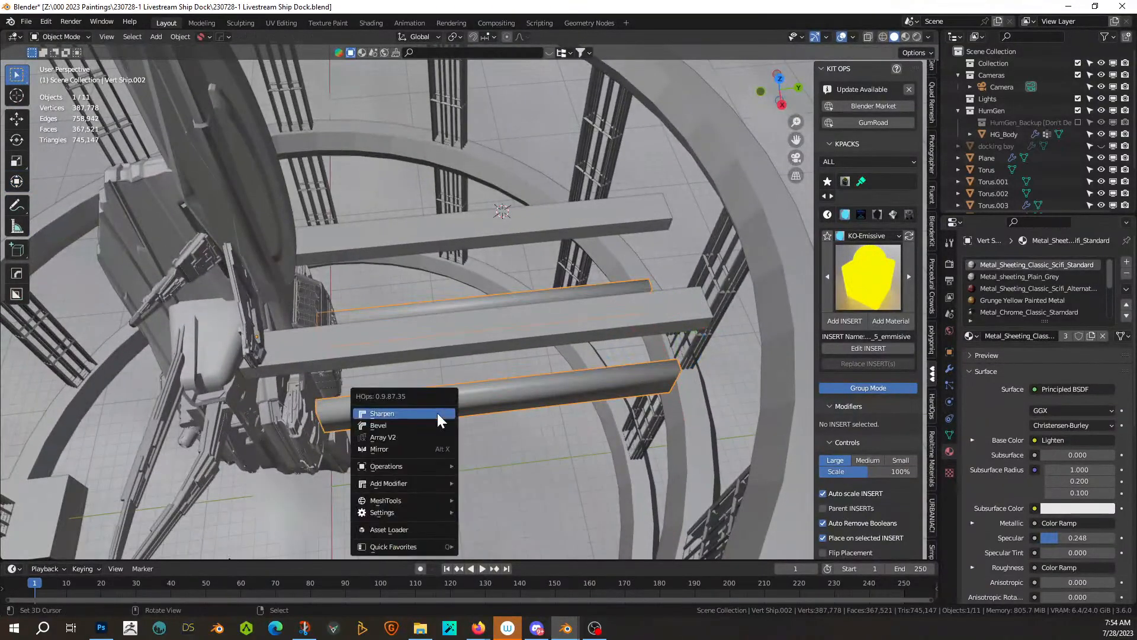
click(422, 411)
middle_drag(421, 411, 673, 432)
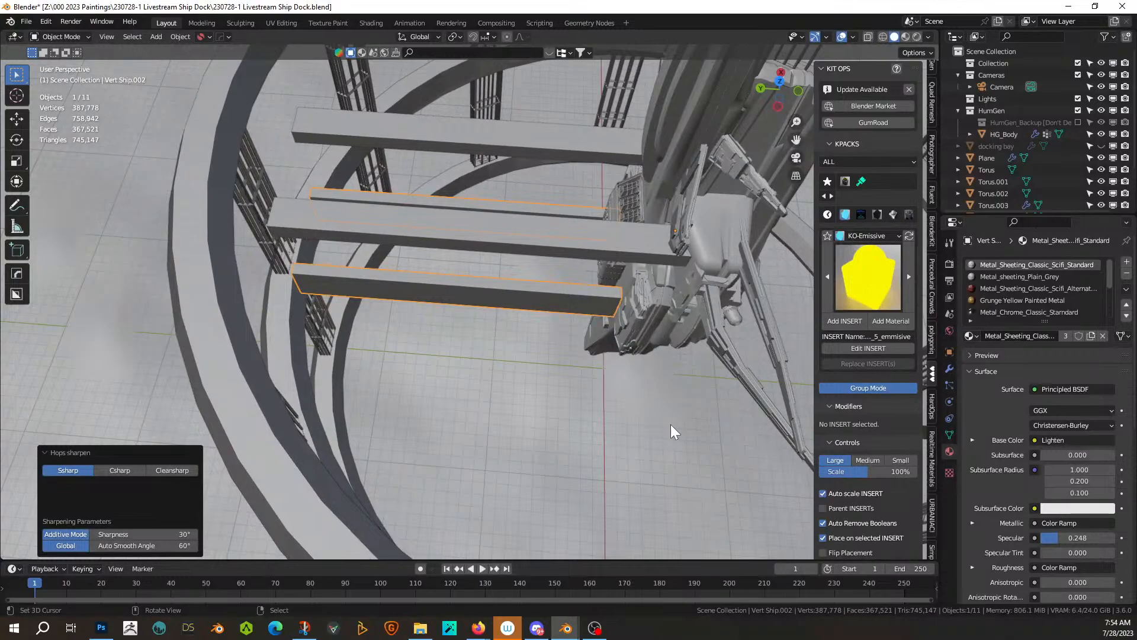
- Join the lower beam pair with the upper beam pair into a single object, keeping the upper pair active
middle_drag(559, 471, 691, 226)
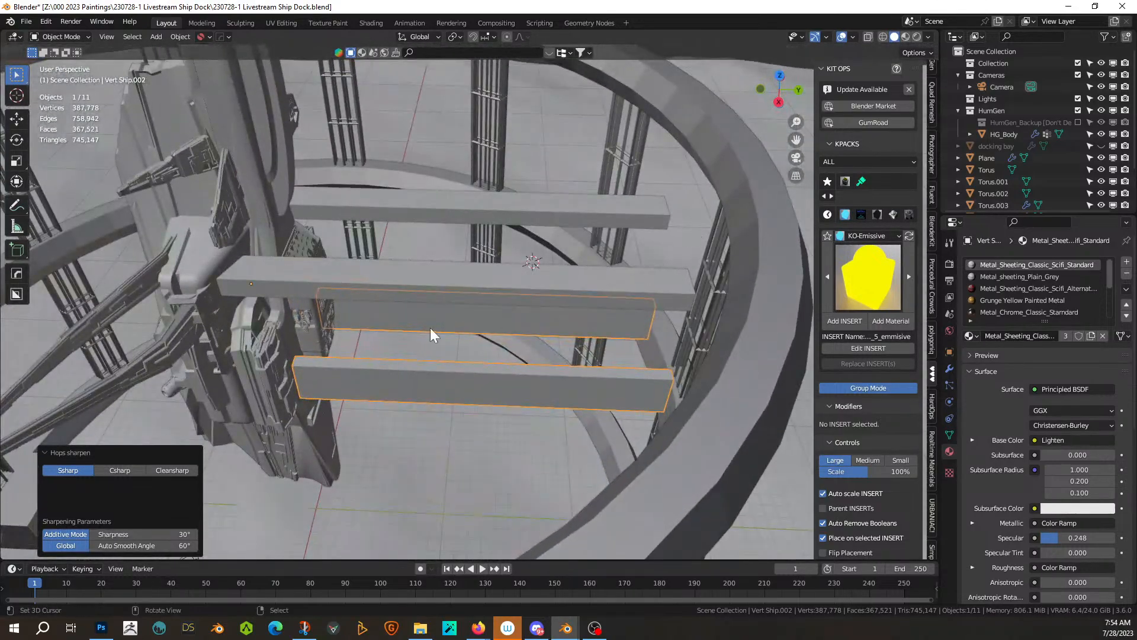
middle_drag(496, 361, 545, 374)
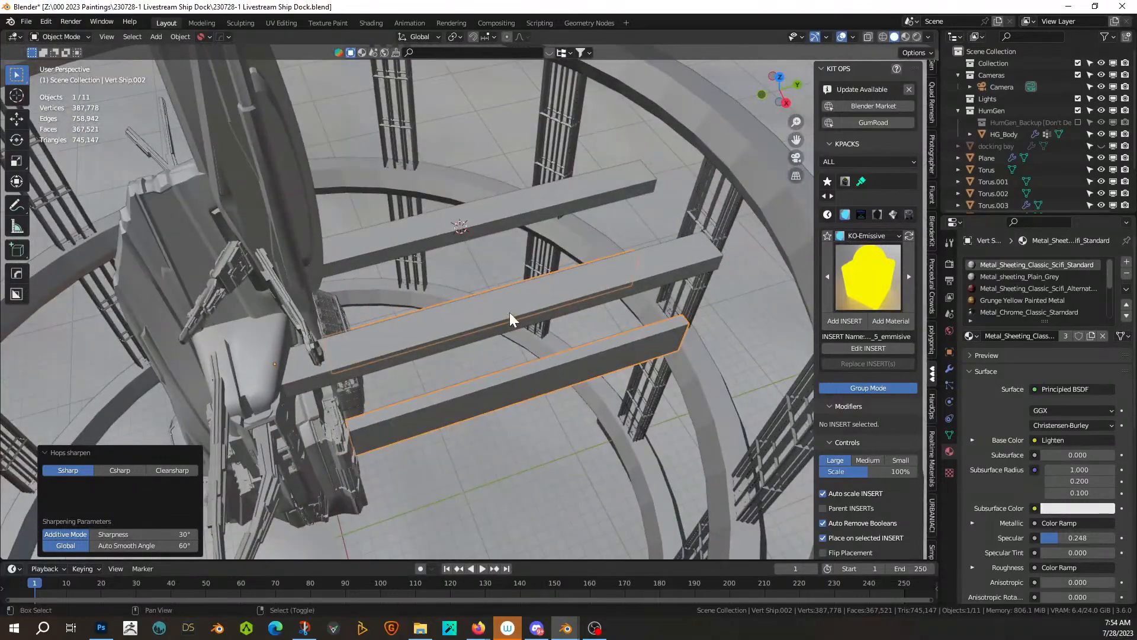
shift+click(487, 333)
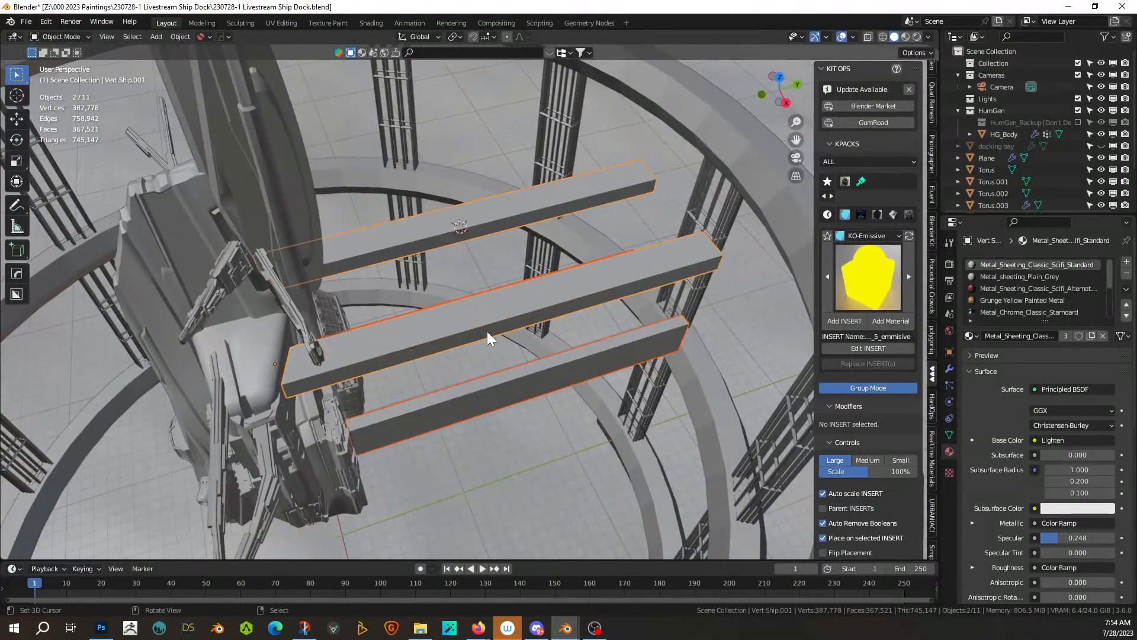
key(ctrl+j)
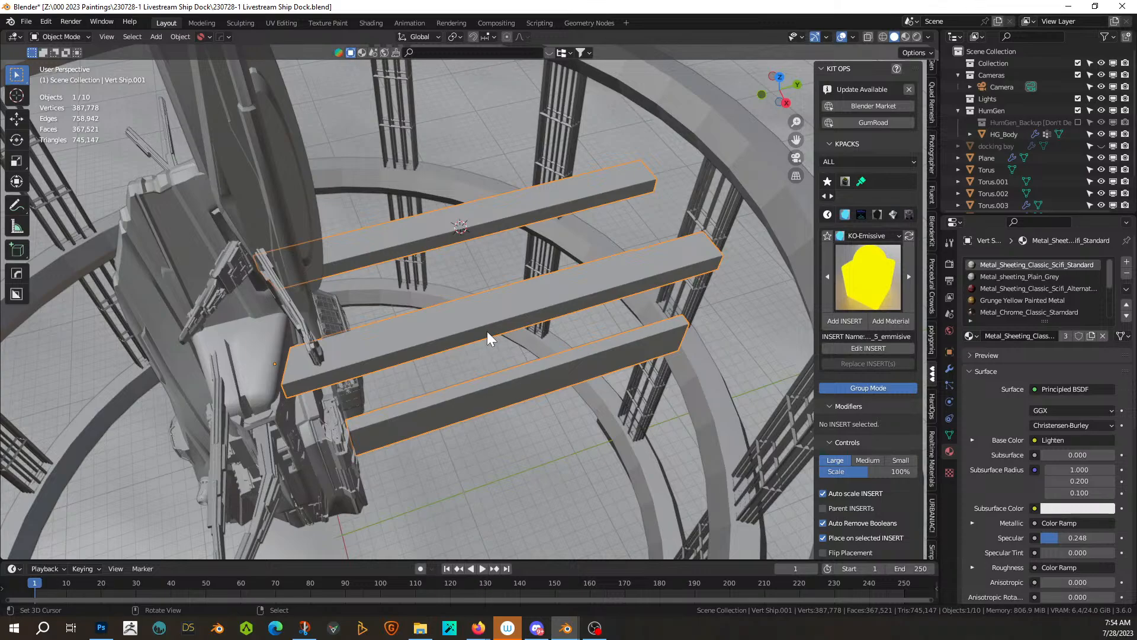
- Dice the joined beams from the top view with HOps Dice V2, using three cuts on Y and none on X
key(KP_7)
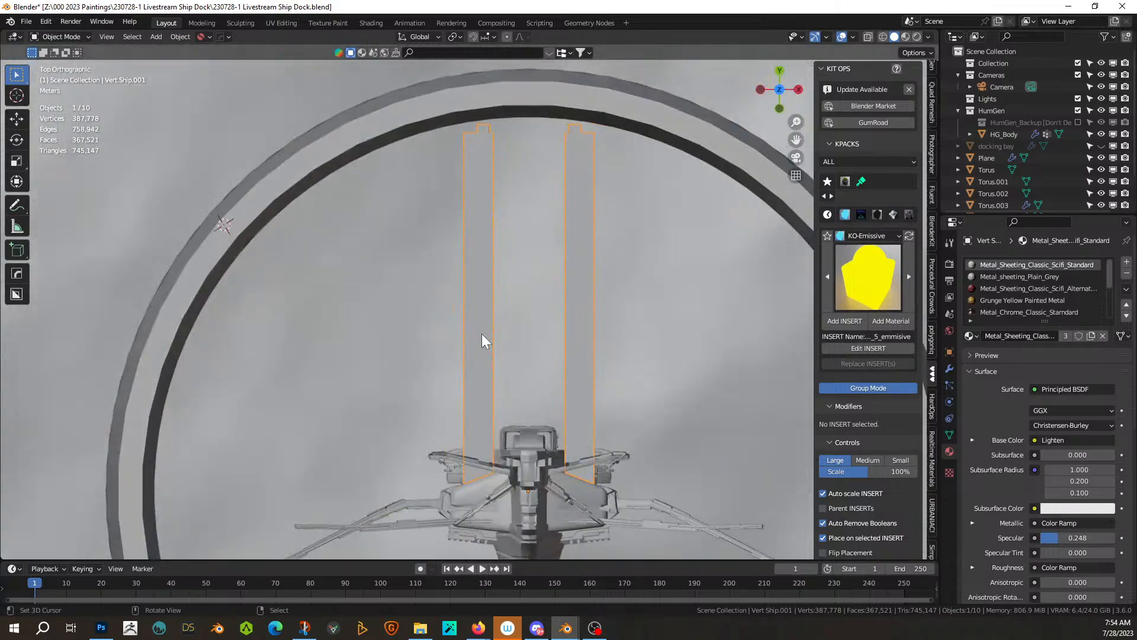
key(shift+q)
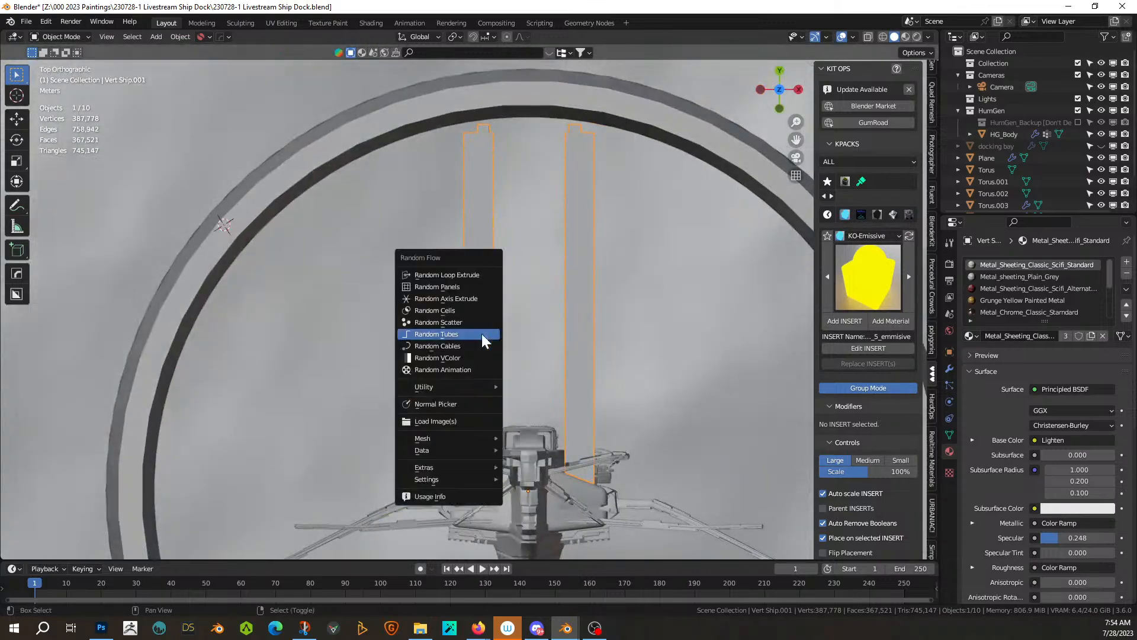
key(q)
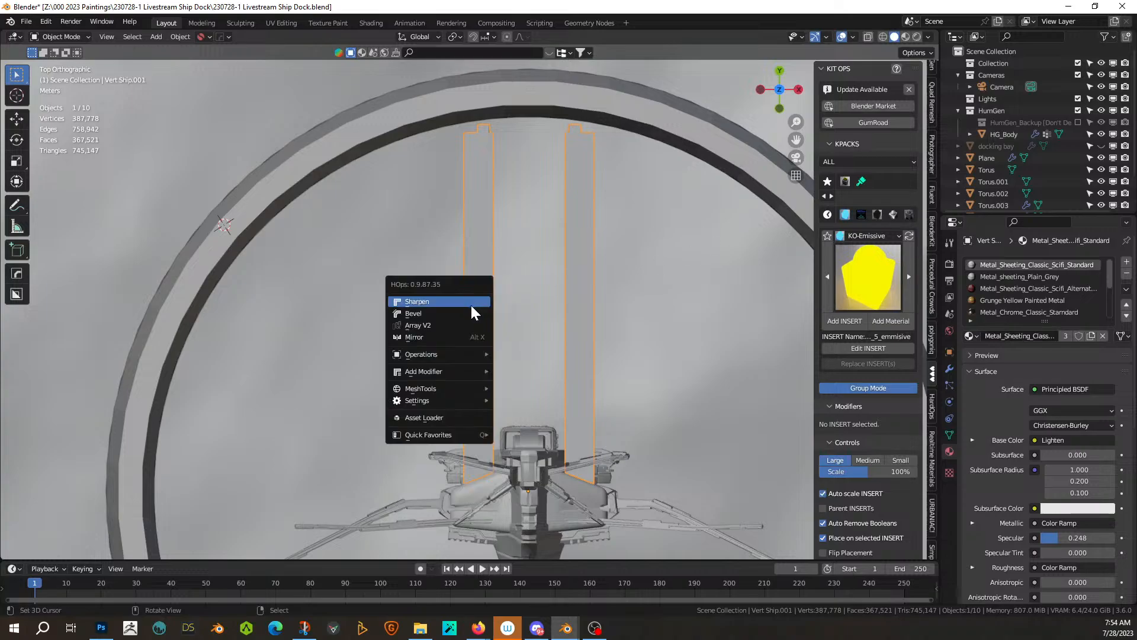
mouse_move(429, 388)
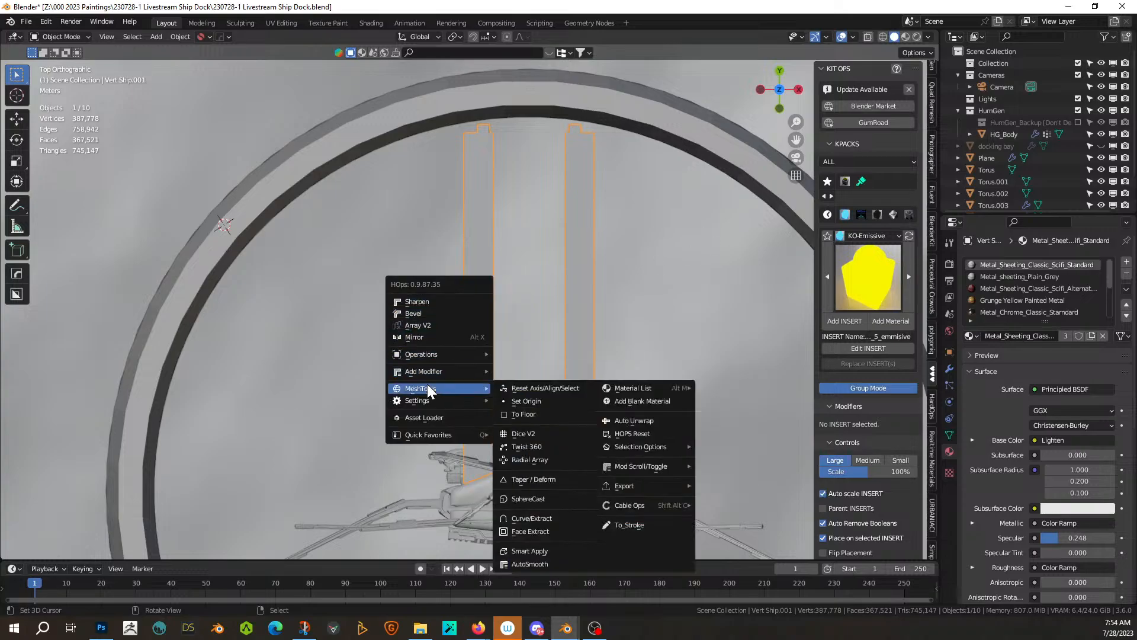
click(515, 437)
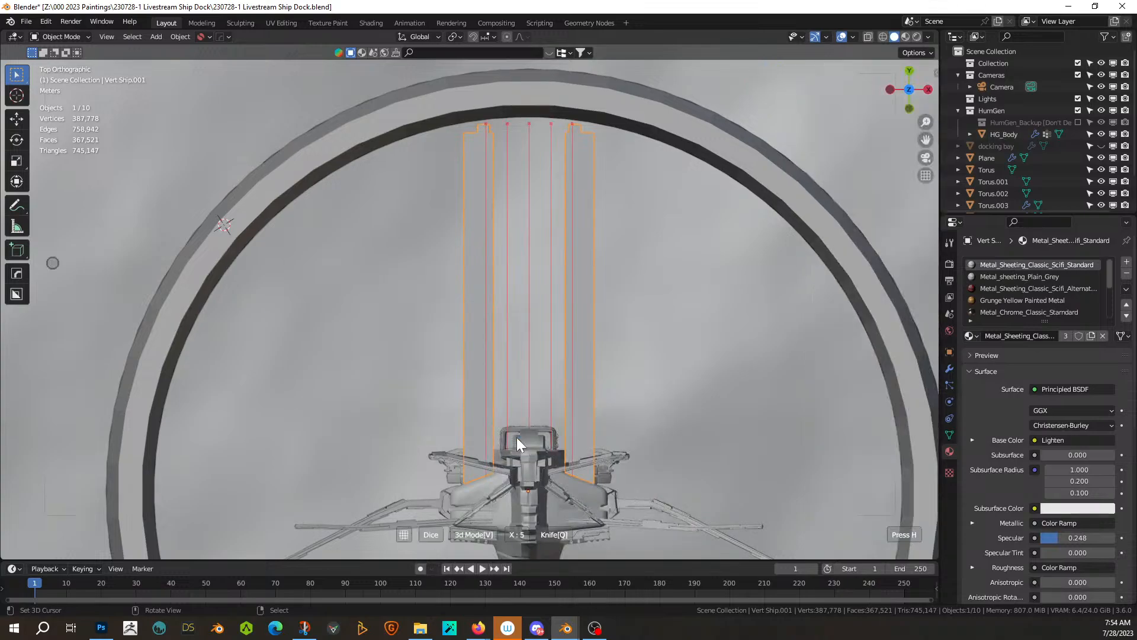
key(y)
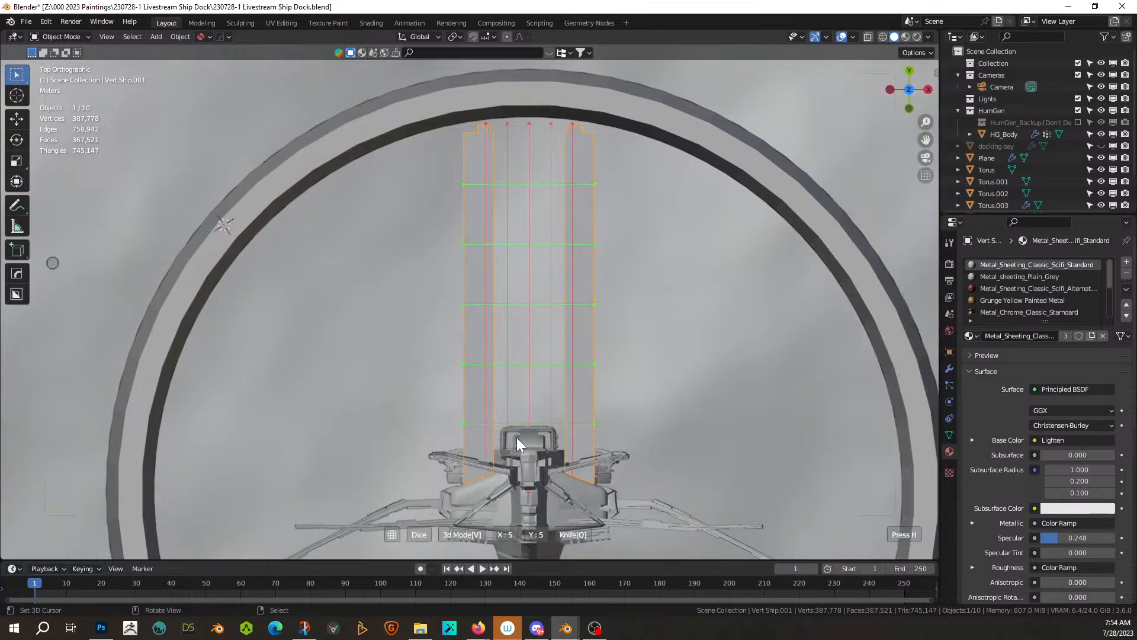
key(x)
scroll(516, 437, down, 2)
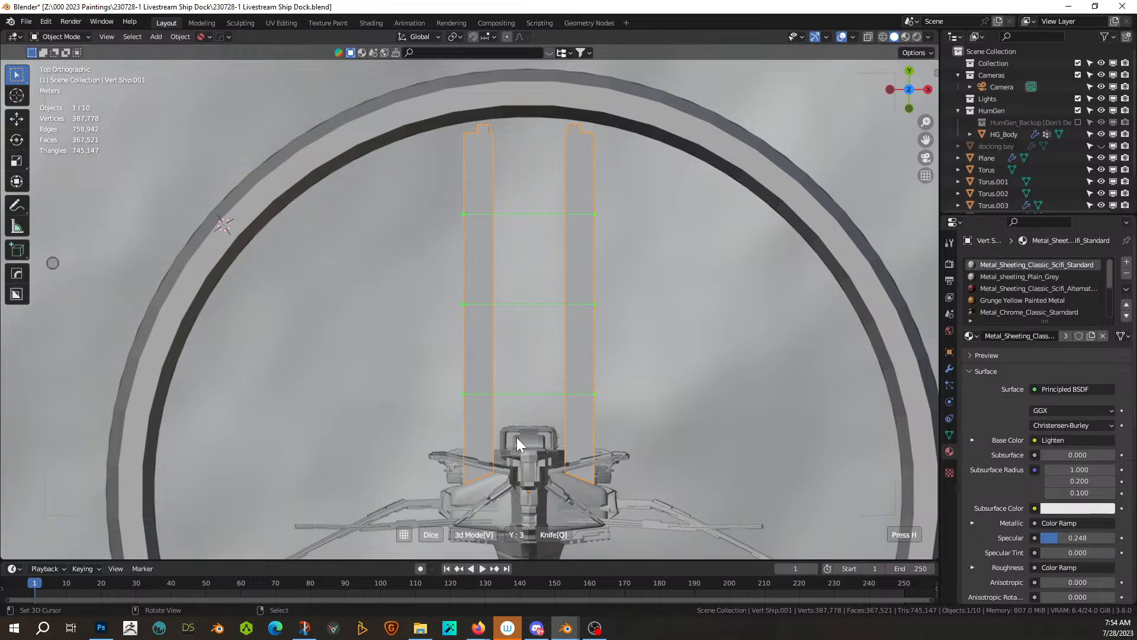
click(516, 437)
- Extrude every beam section except those nearest the ship along normals by about 0.397 m
middle_drag(572, 436, 457, 355)
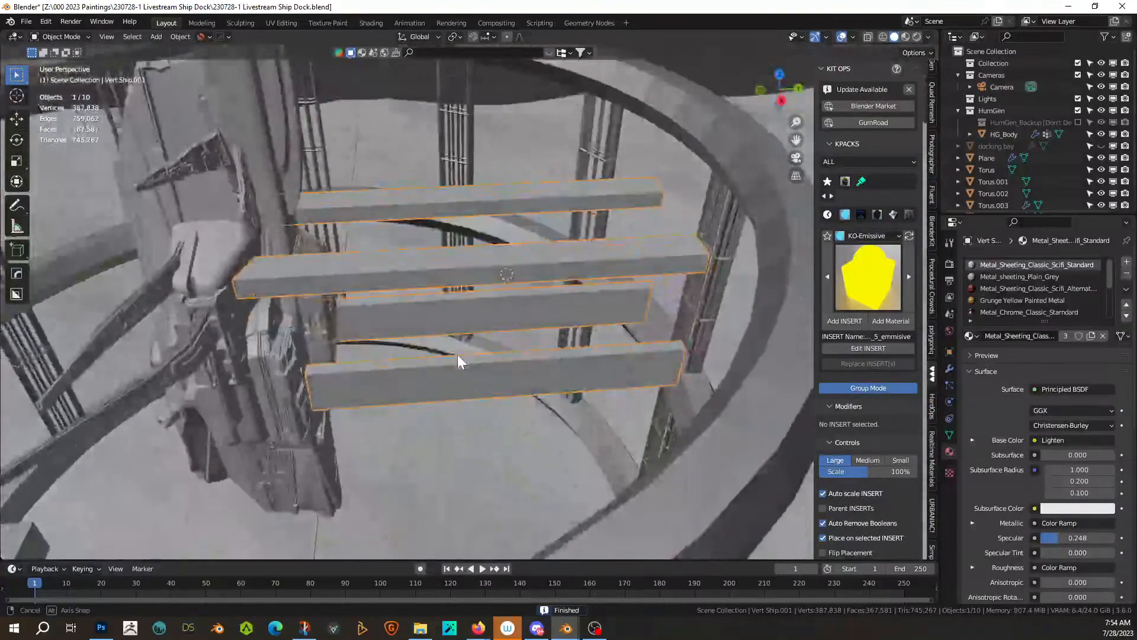
scroll(457, 354, up, 4)
key(Tab)
middle_drag(415, 249, 441, 276)
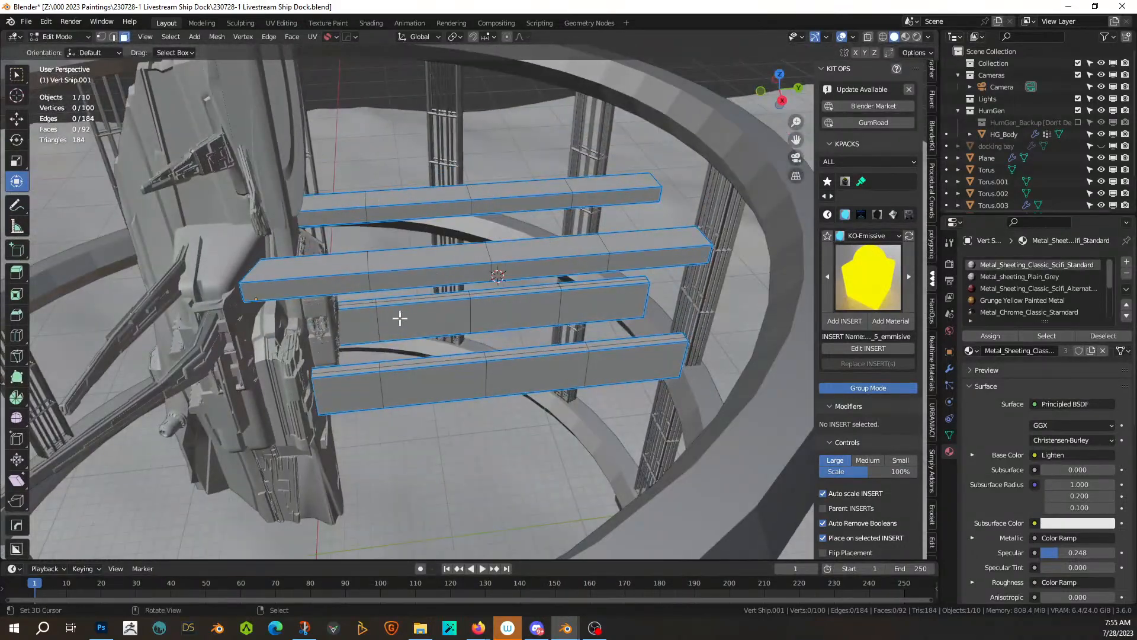
key(a)
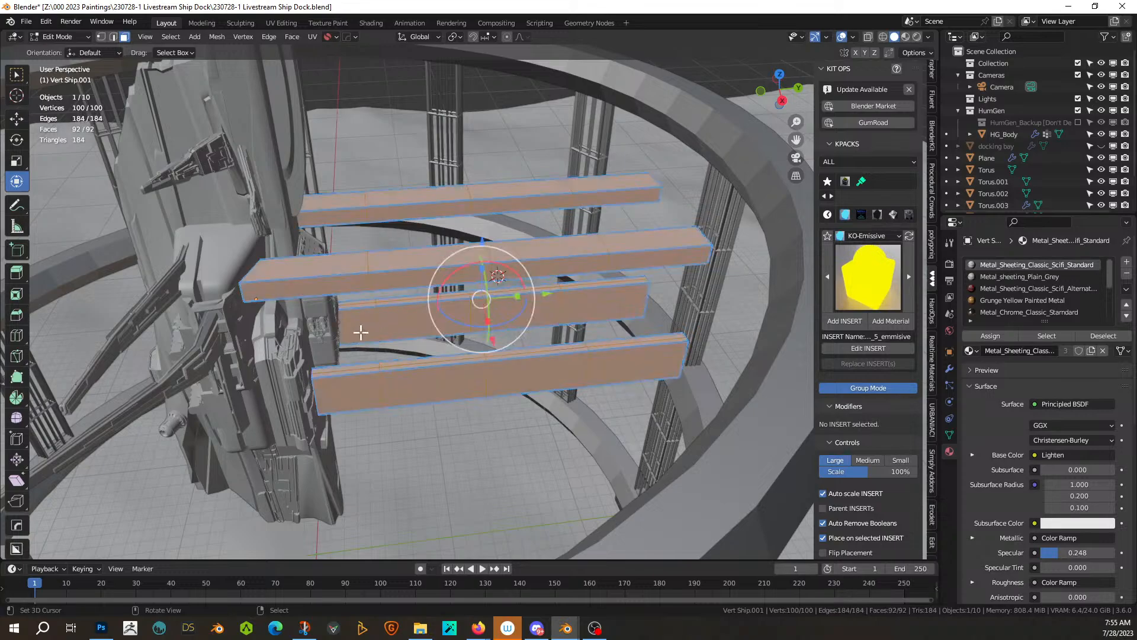
alt+shift+click(342, 374)
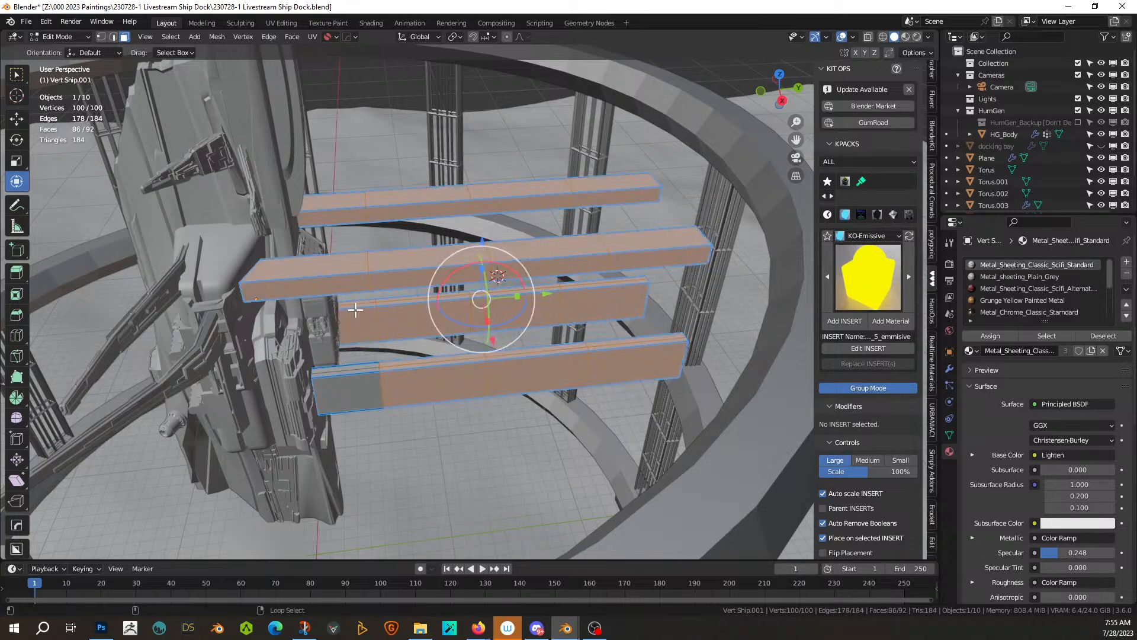
alt+shift+click(343, 274)
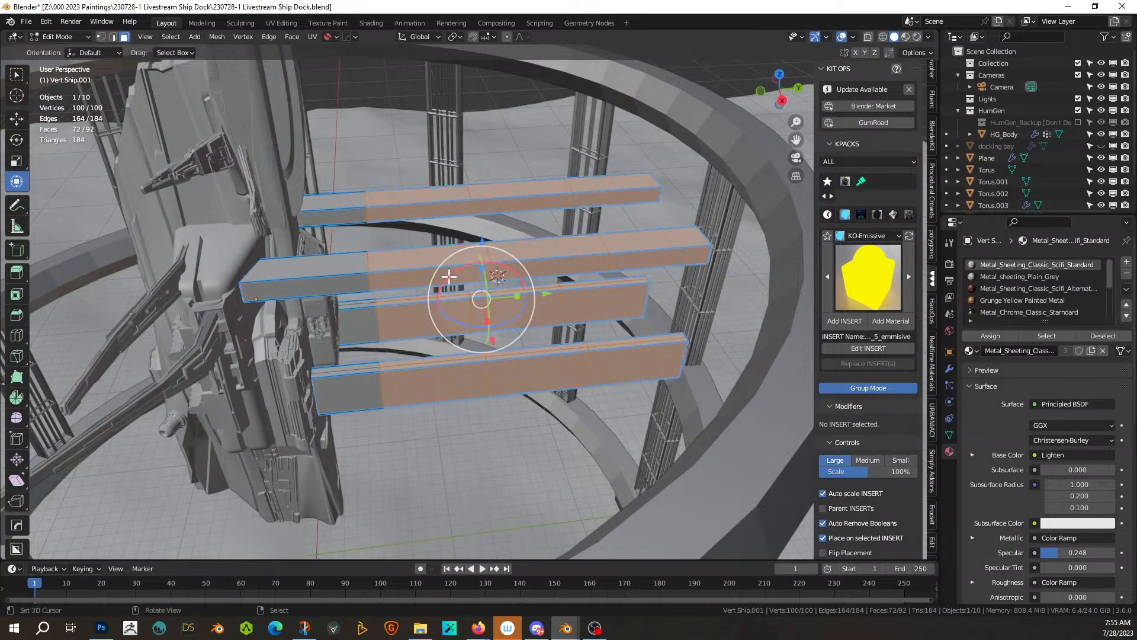
middle_drag(449, 277, 478, 302)
key(alt+e)
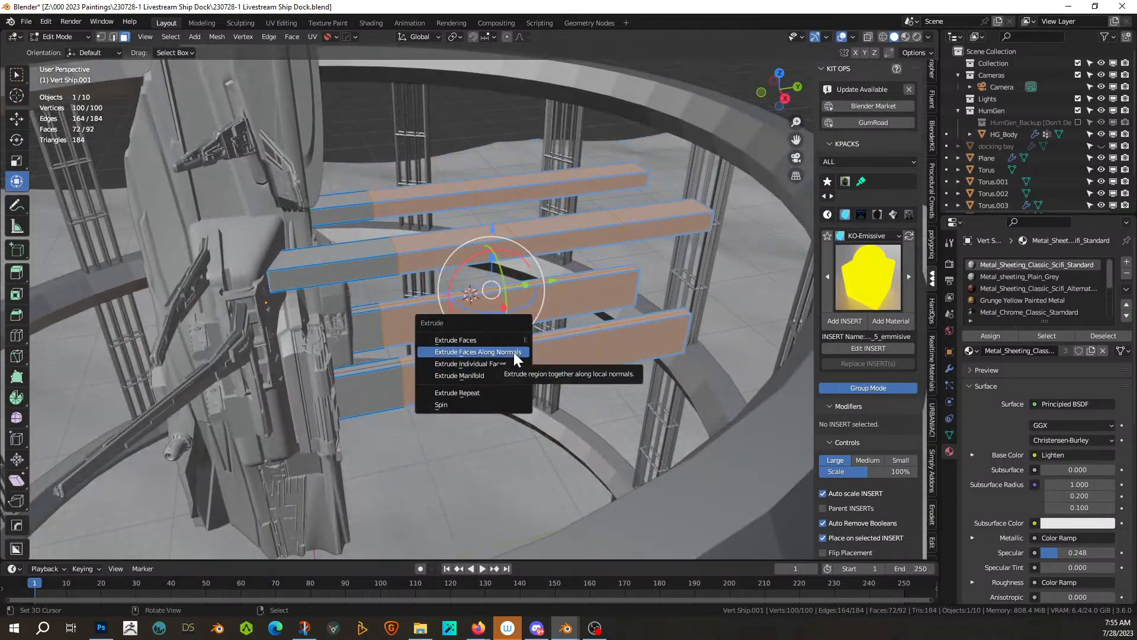
click(514, 352)
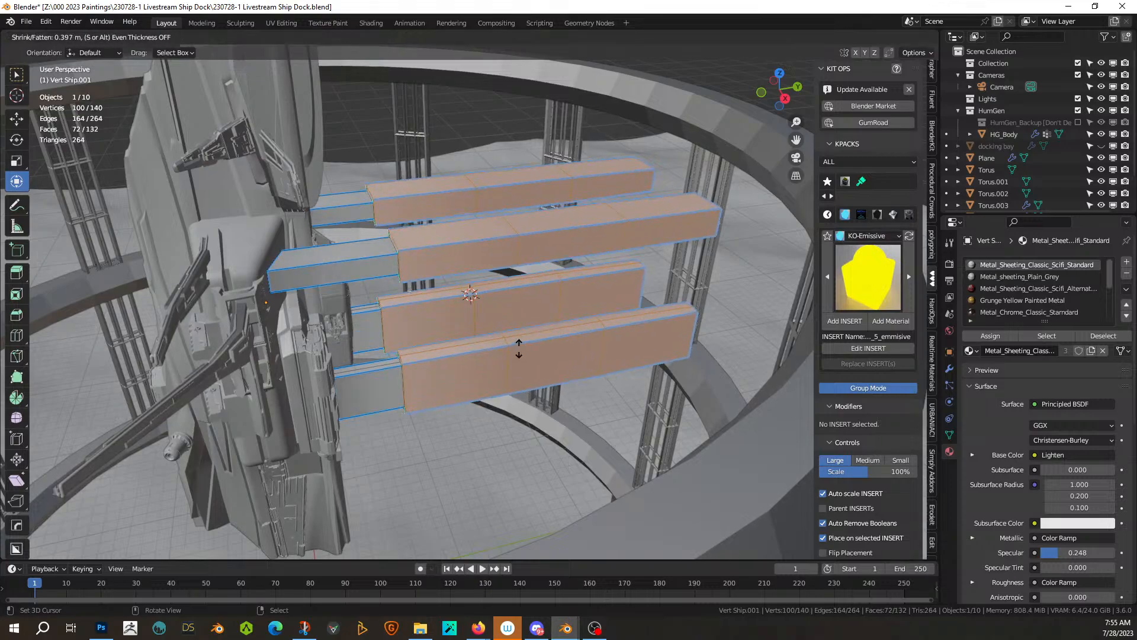
click(517, 348)
- Exclude the second section of each beam from the selection and extrude the outer two sections along normals by about 0.39 m
middle_drag(516, 349, 508, 372)
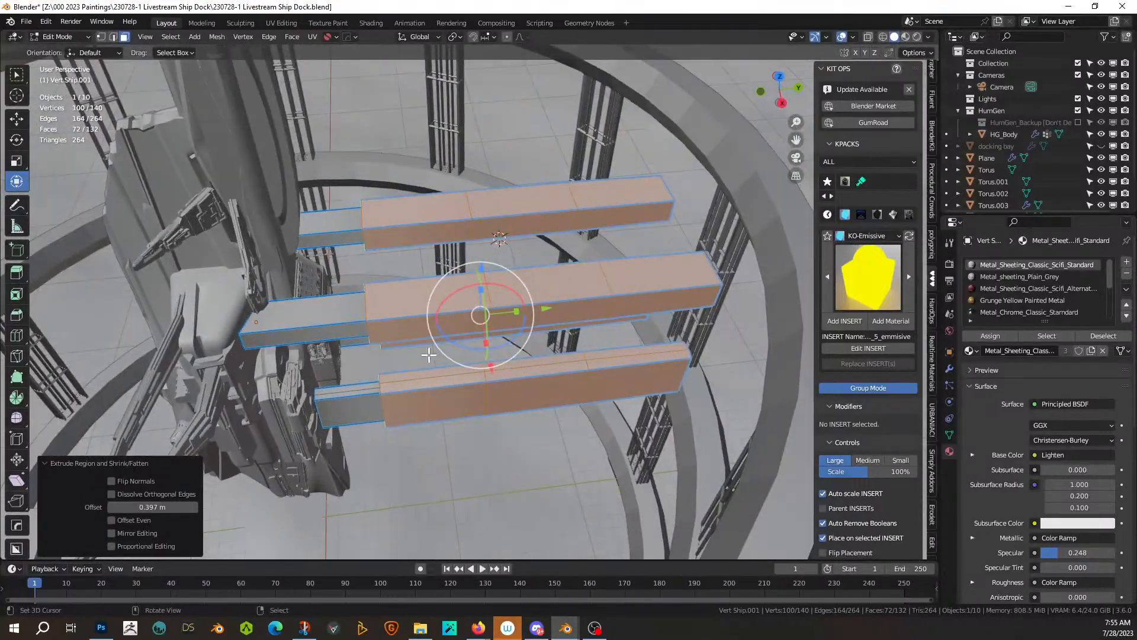
alt+shift+click(414, 316)
alt+shift+click(406, 220)
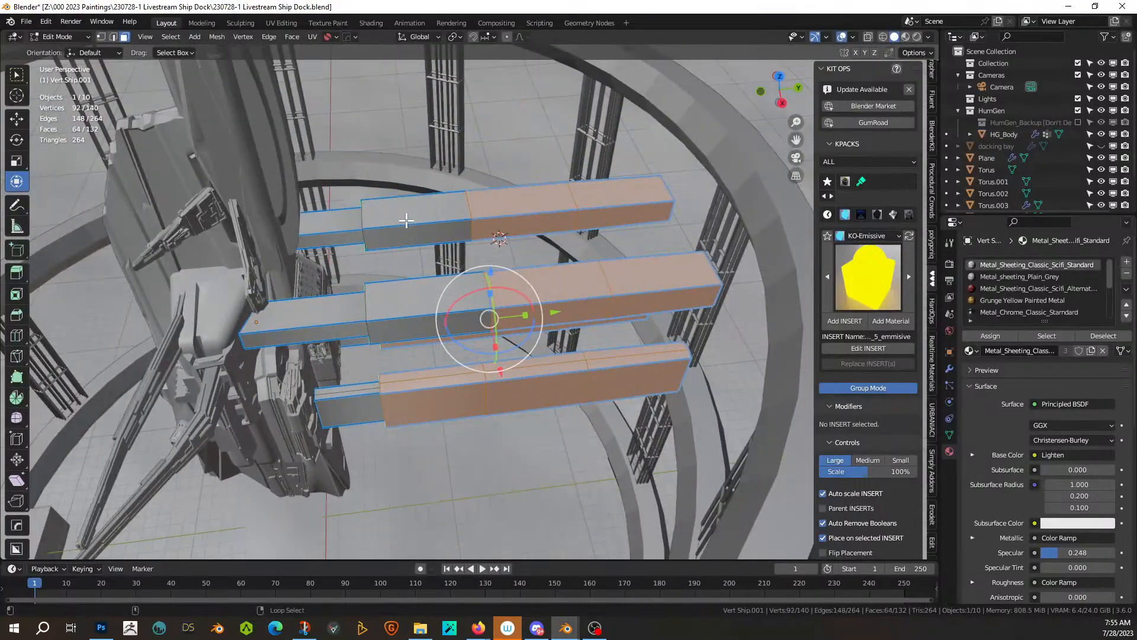
alt+shift+click(433, 393)
middle_drag(436, 388, 457, 361)
alt+shift+click(446, 305)
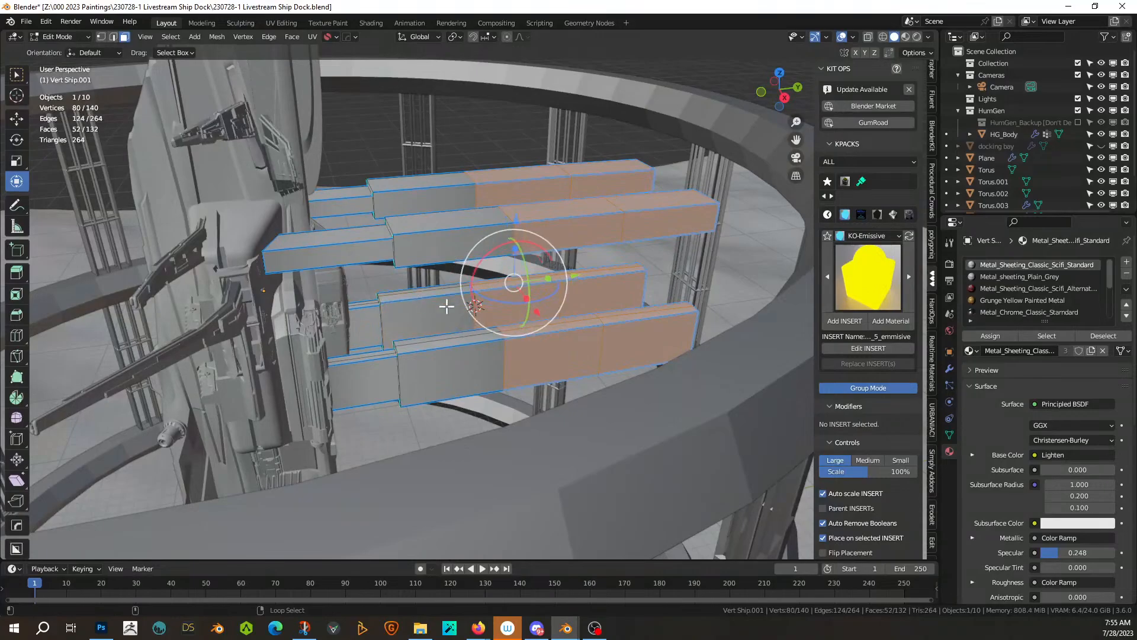
middle_drag(446, 306, 438, 355)
key(alt+e)
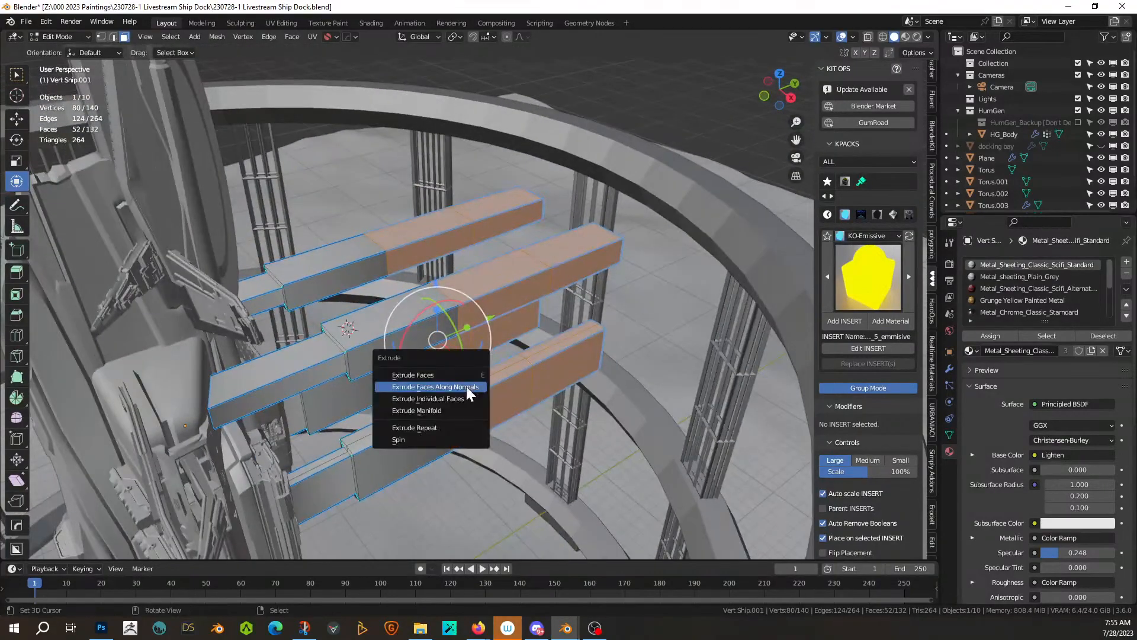
click(467, 386)
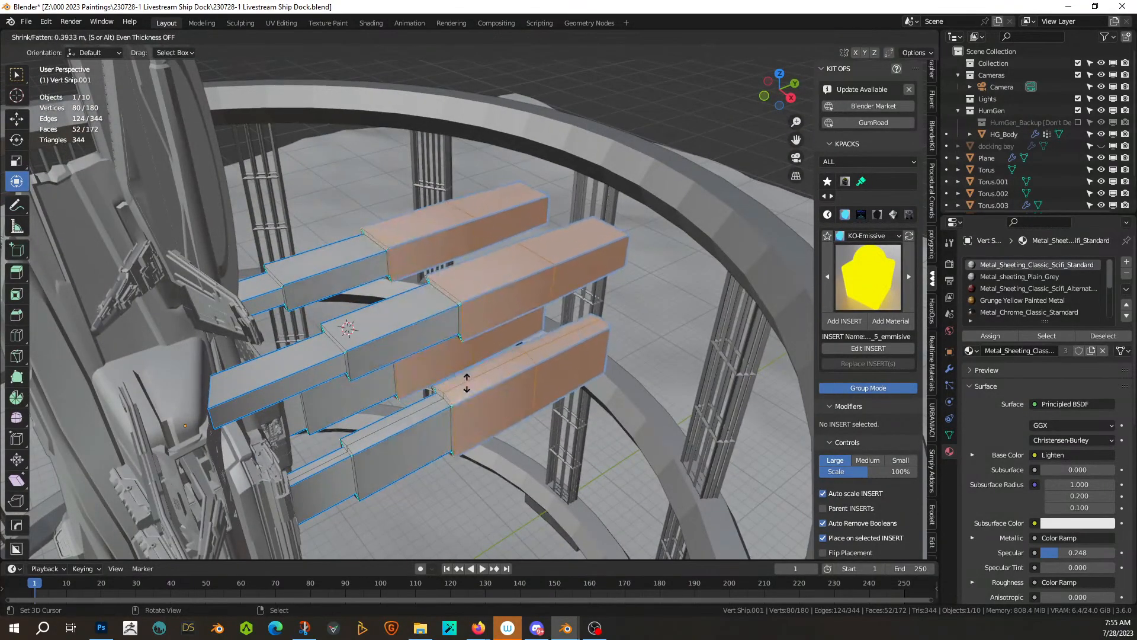
click(467, 386)
- Exclude the third section of each beam from the selection and extrude only the outermost sections along normals by about 0.66 m
middle_drag(467, 386, 418, 353)
alt+shift+click(392, 235)
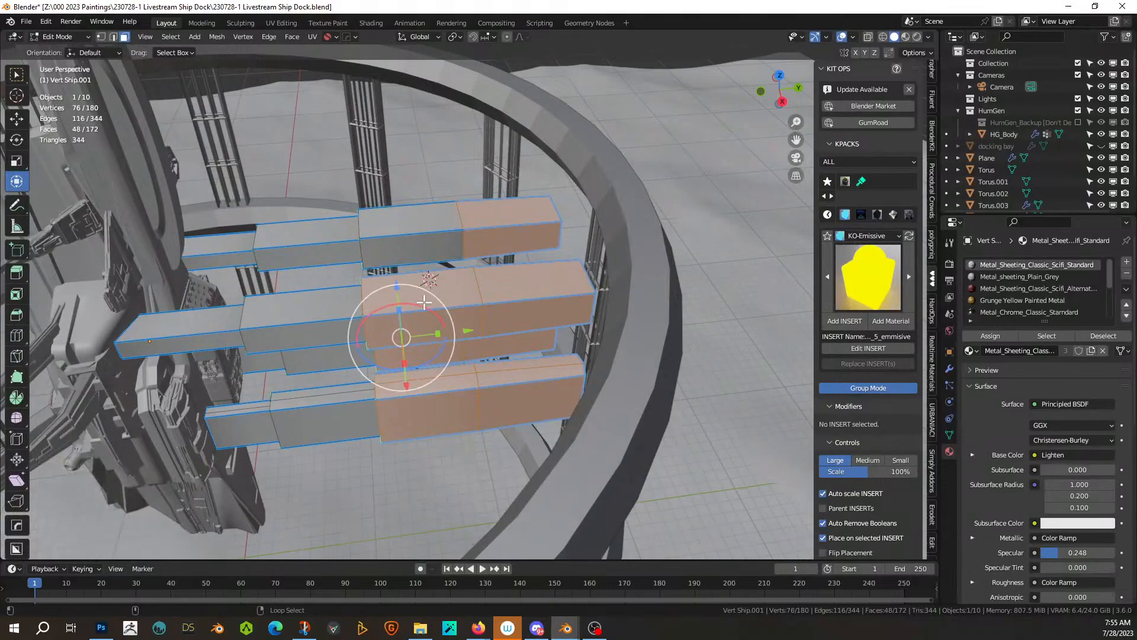
alt+shift+click(425, 314)
alt+shift+click(432, 394)
middle_drag(435, 390, 467, 351)
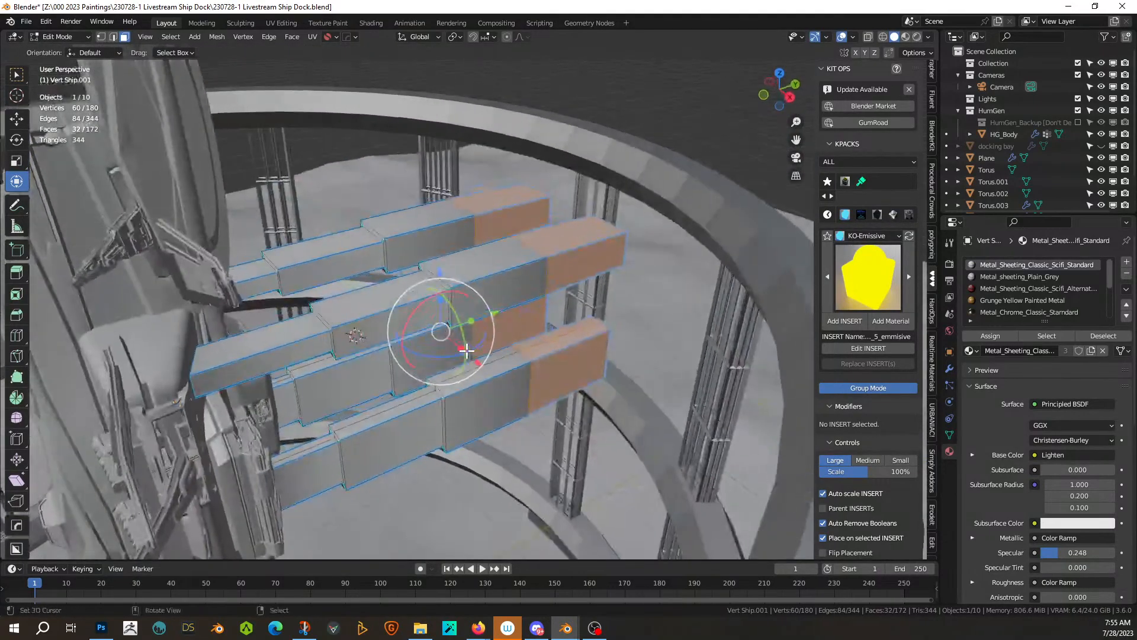
key(alt+e)
click(511, 353)
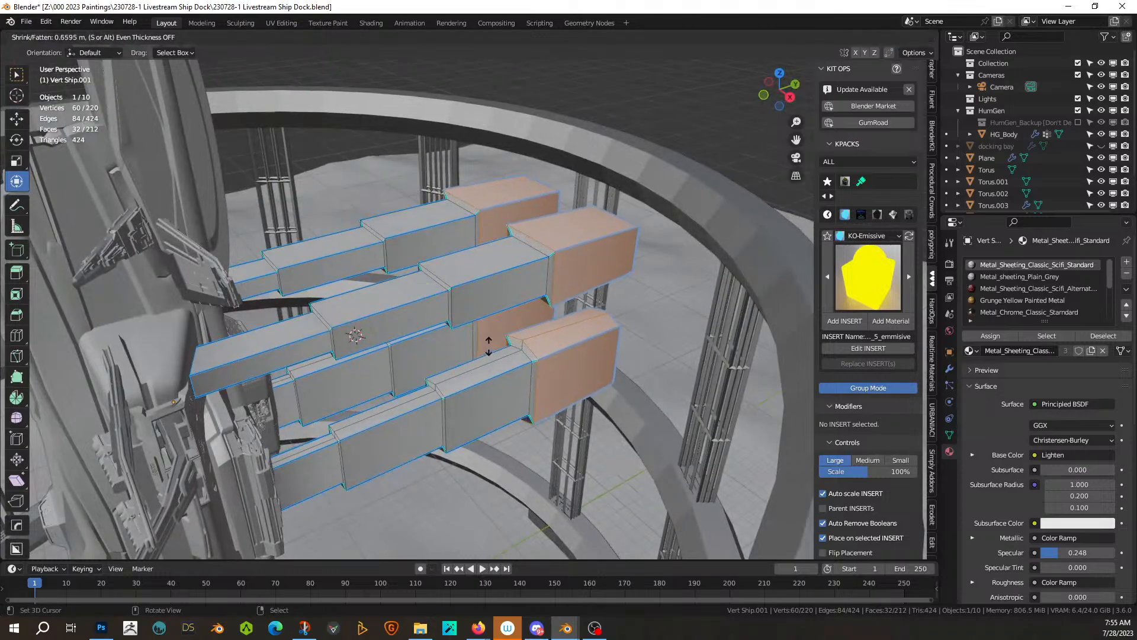
click(489, 346)
- Return to object mode and apply HOps Sharpen to the stepped beams
middle_drag(489, 346, 725, 340)
key(Tab)
key(q)
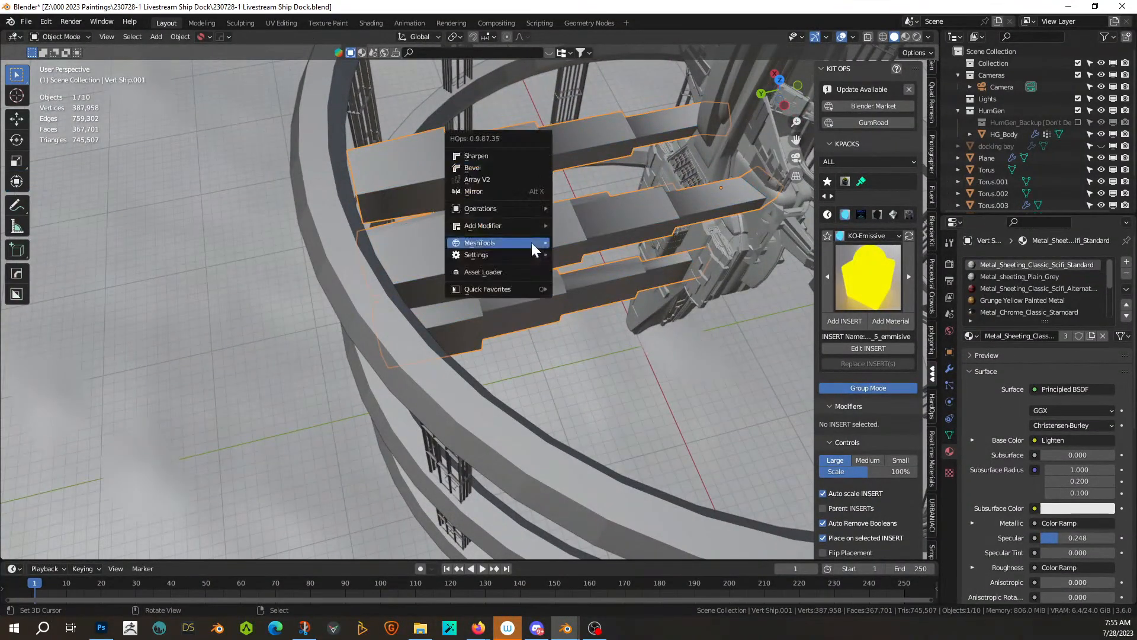
click(508, 153)
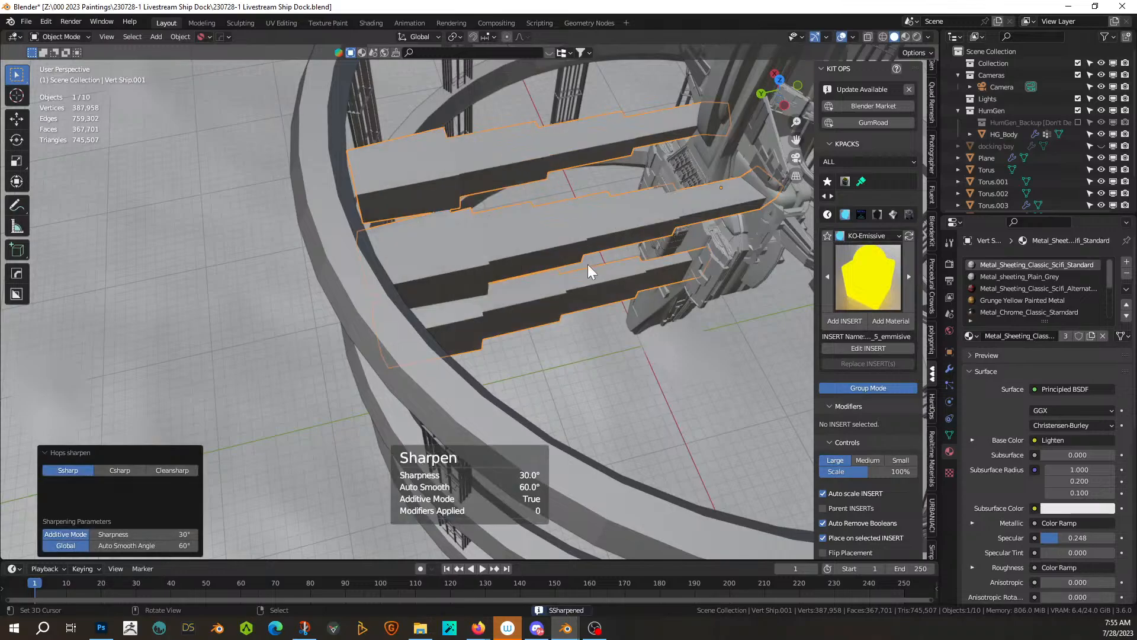
- Select the outer end faces of all four stepped beams in edit mode and extrude them outward toward the ring
middle_drag(568, 283, 522, 111)
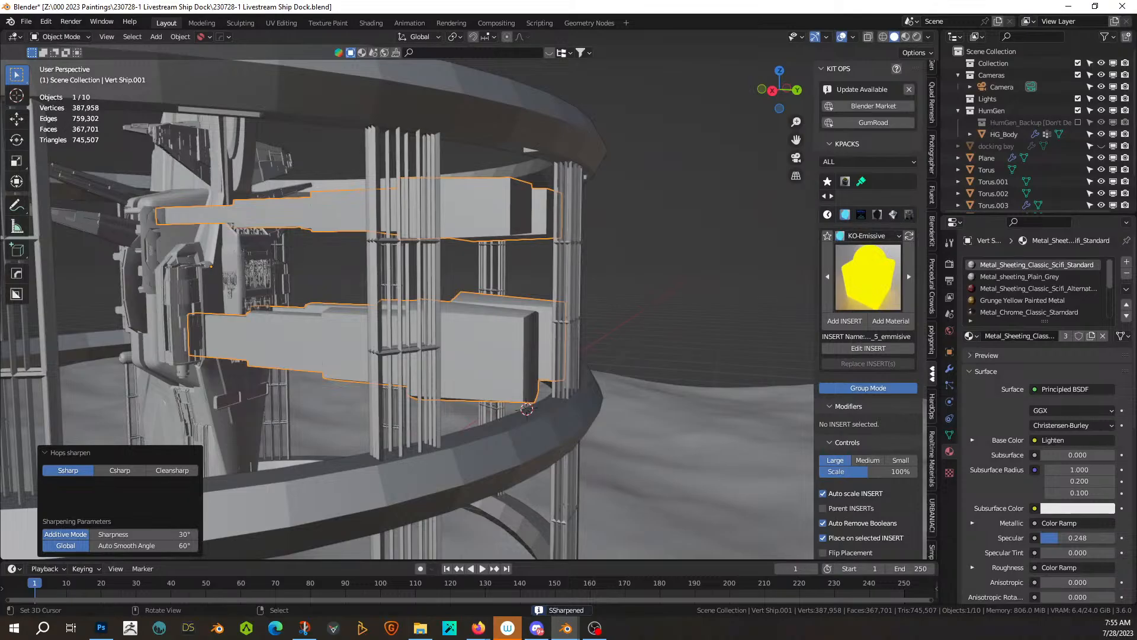
middle_drag(565, 200, 270, 238)
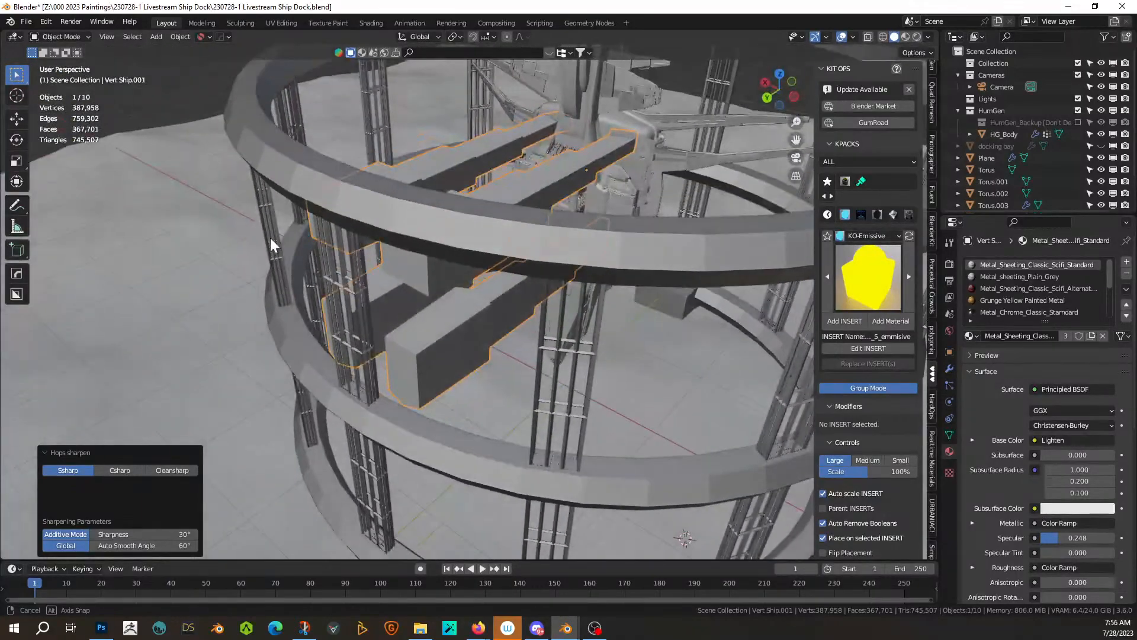
middle_drag(539, 157, 488, 193)
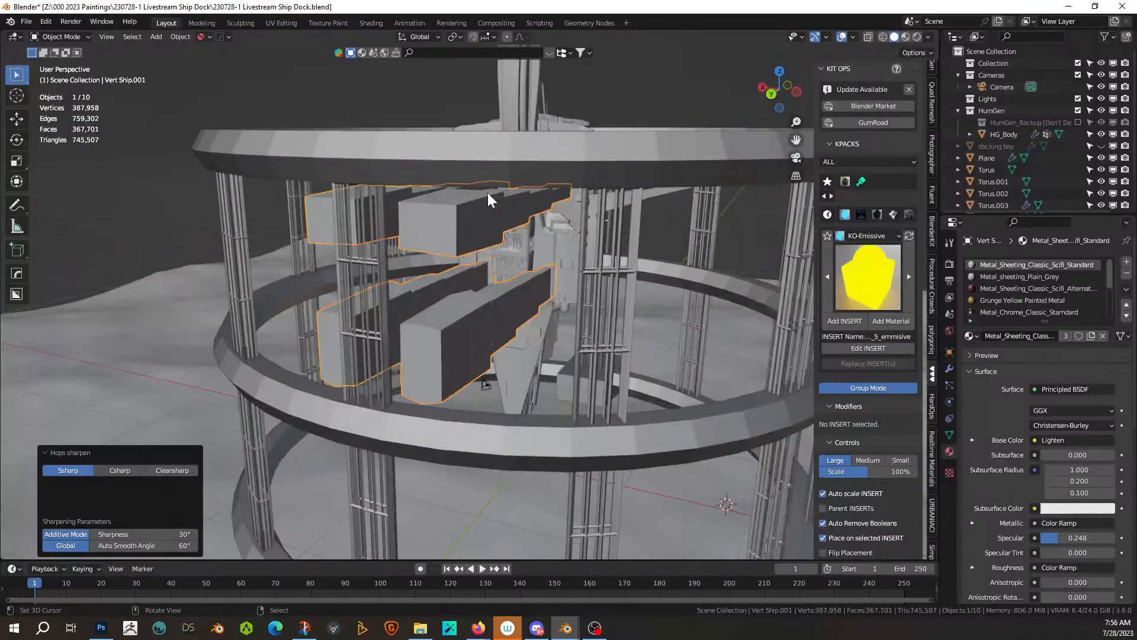
key(Tab)
click(432, 218)
shift+click(327, 221)
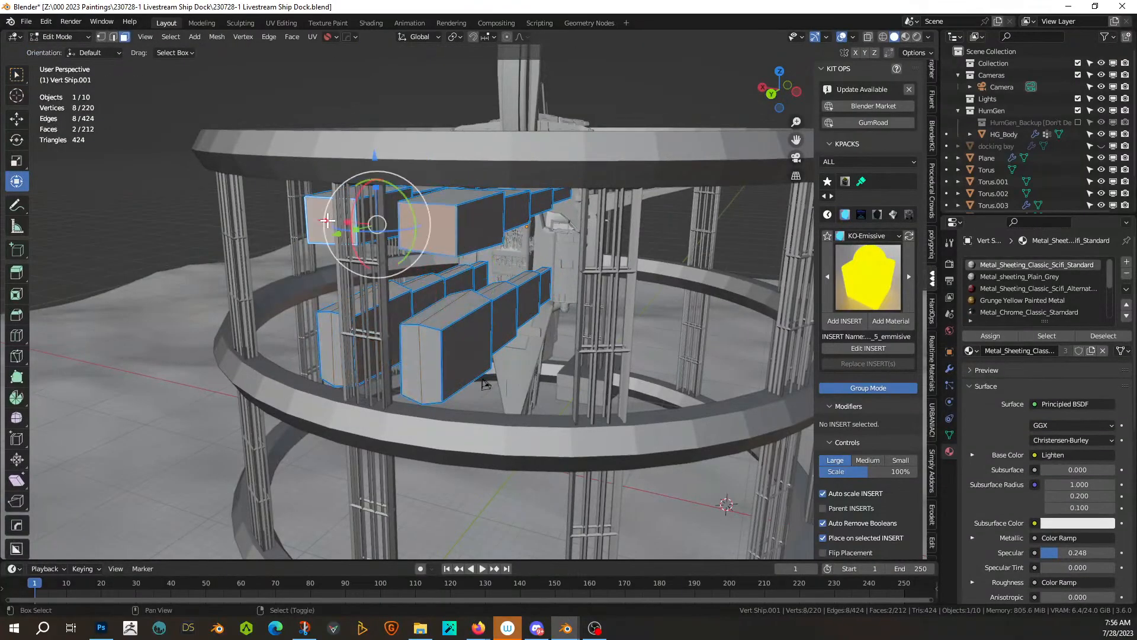
shift+click(322, 321)
shift+click(375, 330)
shift+click(410, 361)
shift+click(431, 347)
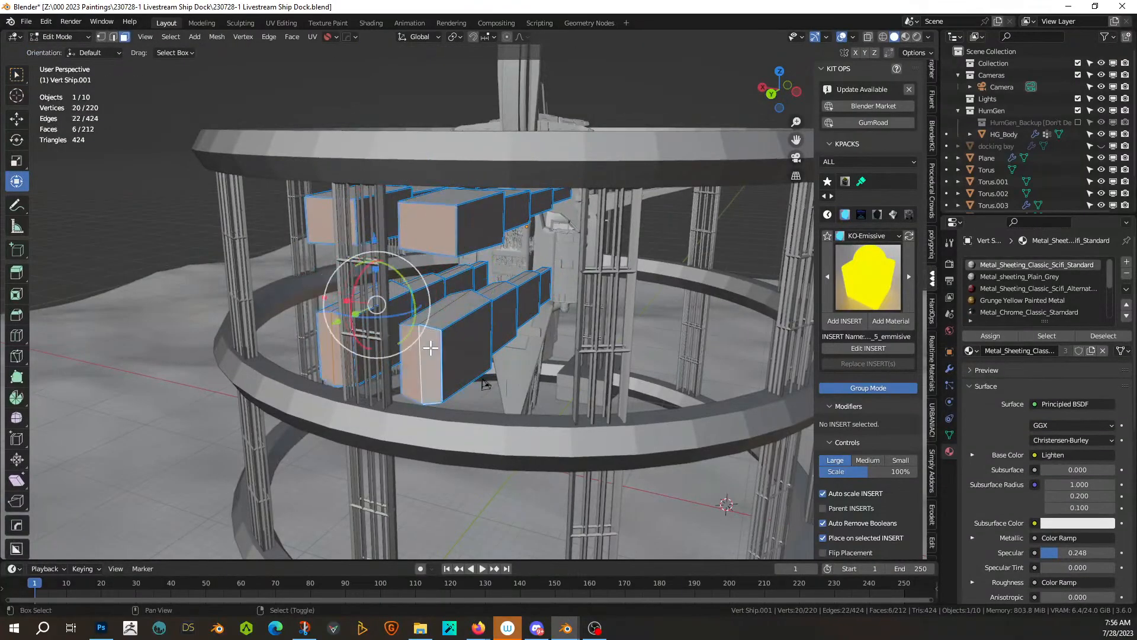
middle_drag(431, 347, 409, 314)
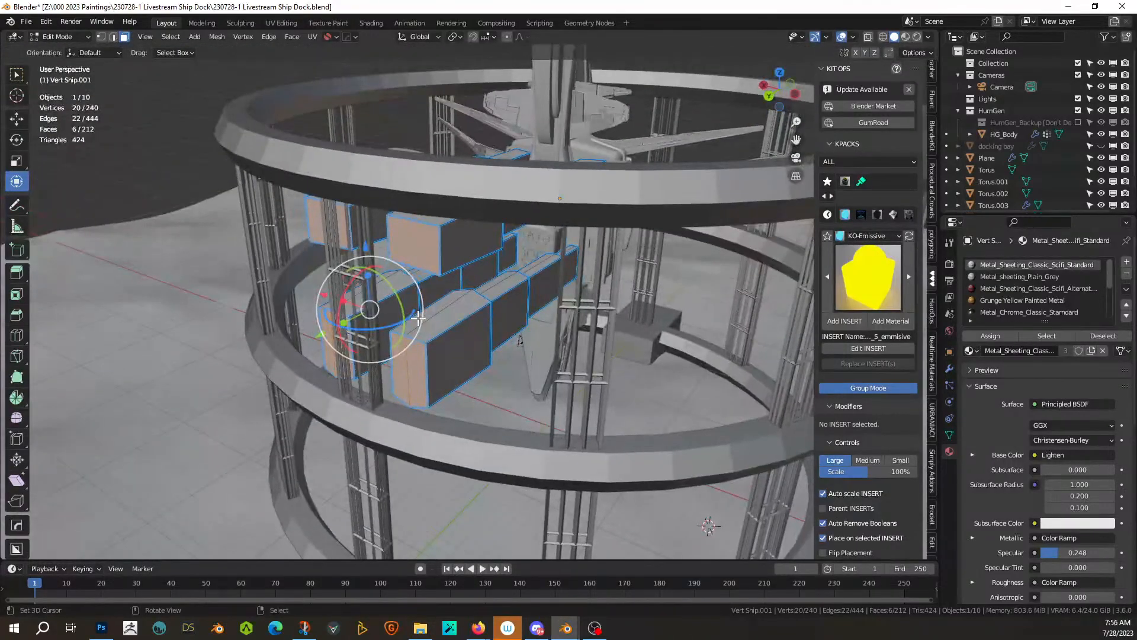
key(g)
key(y)
click(397, 330)
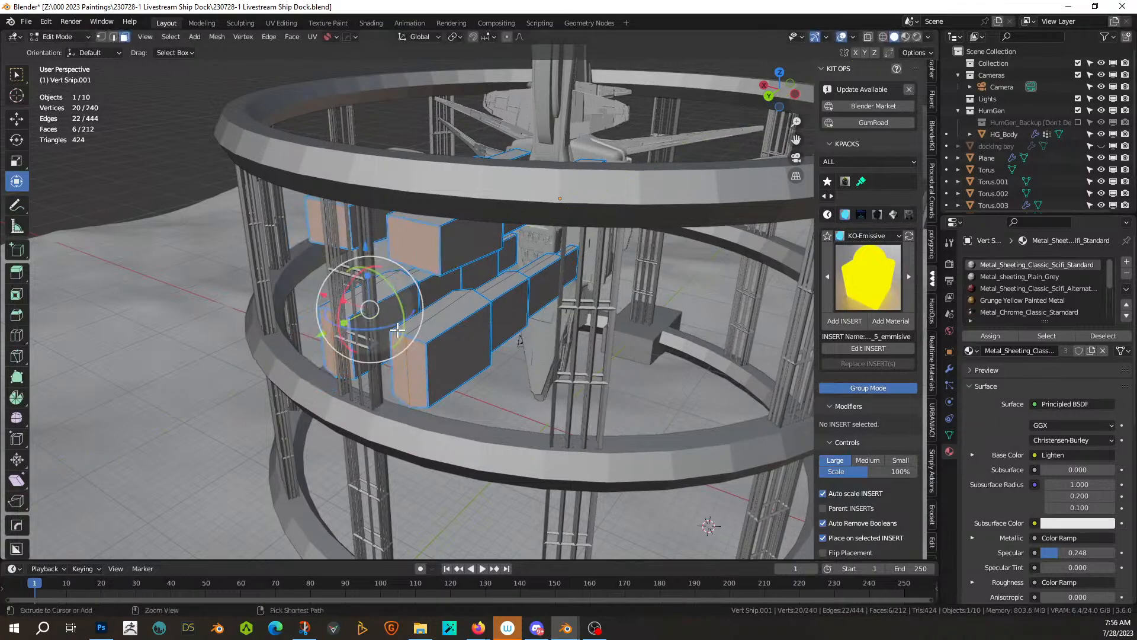
middle_drag(398, 330, 462, 239)
key(e)
click(640, 306)
- Return to object mode and apply HOps Sharpen to the lengthened beams
key(Tab)
key(q)
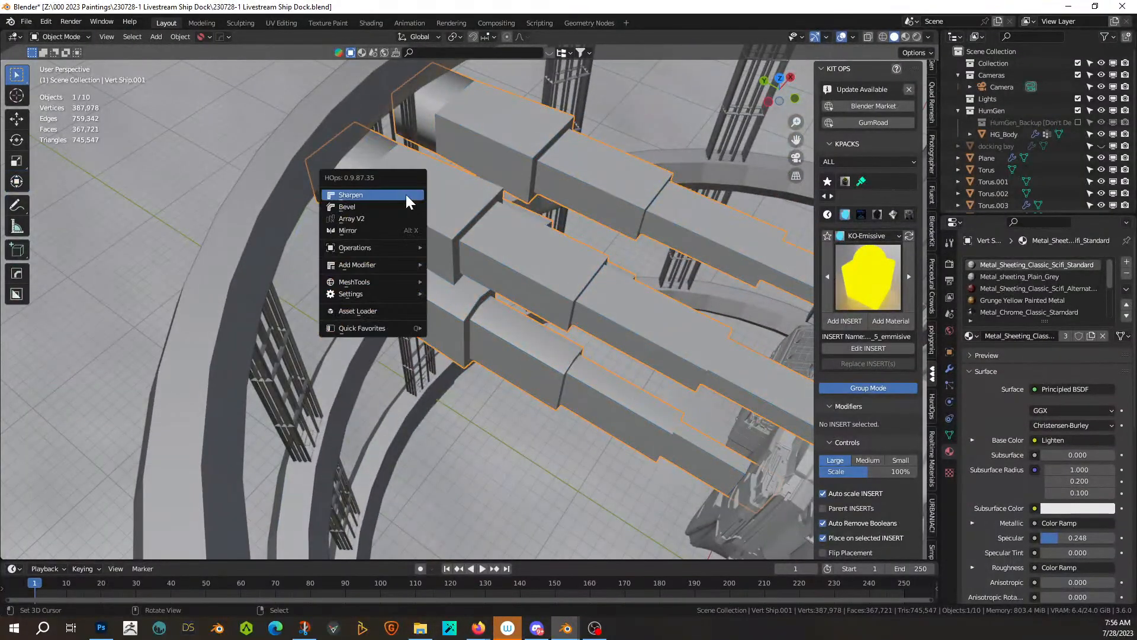
click(398, 194)
middle_drag(398, 193, 534, 144)
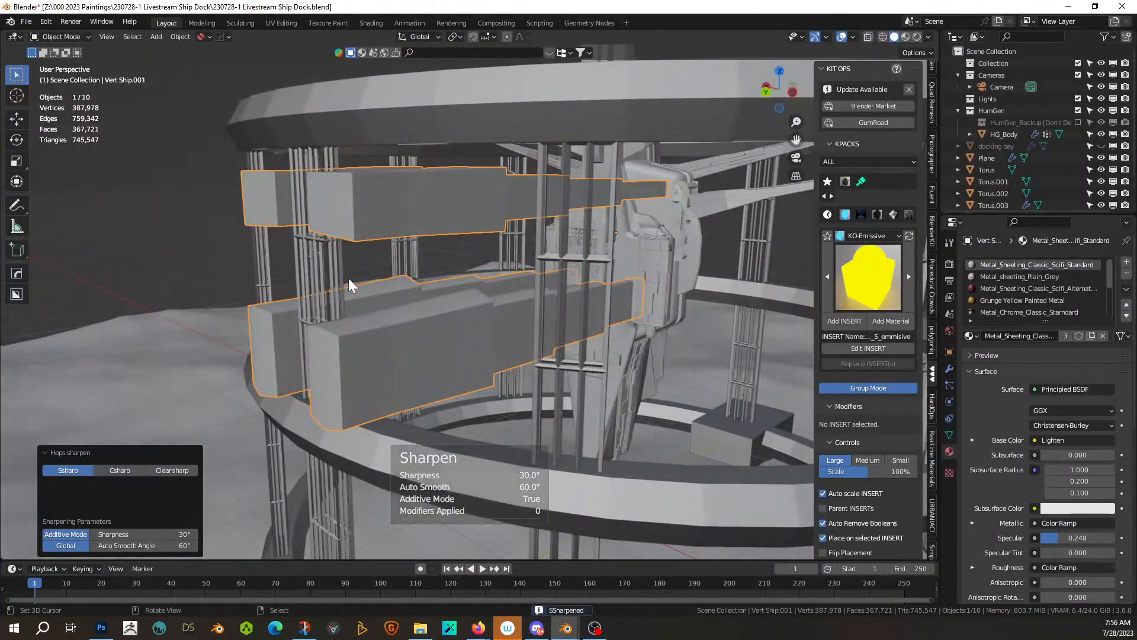
- Fill a face between the facing outer end edges of the upper beam pair and of the lower beam pair
middle_drag(348, 278, 440, 299)
key(Tab)
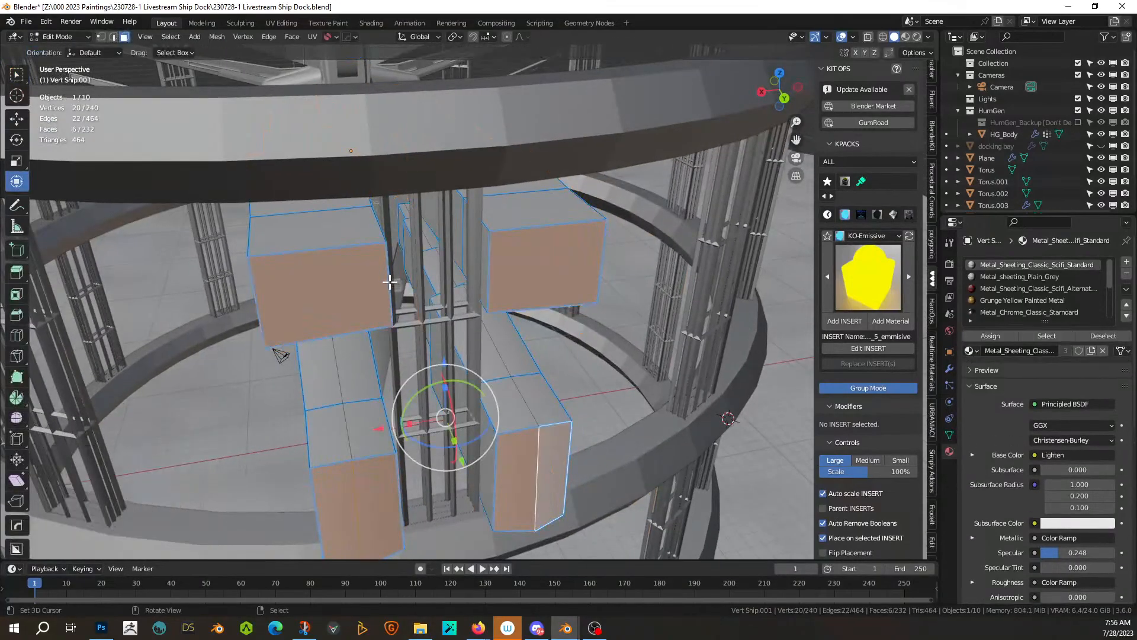
click(390, 280)
key(2)
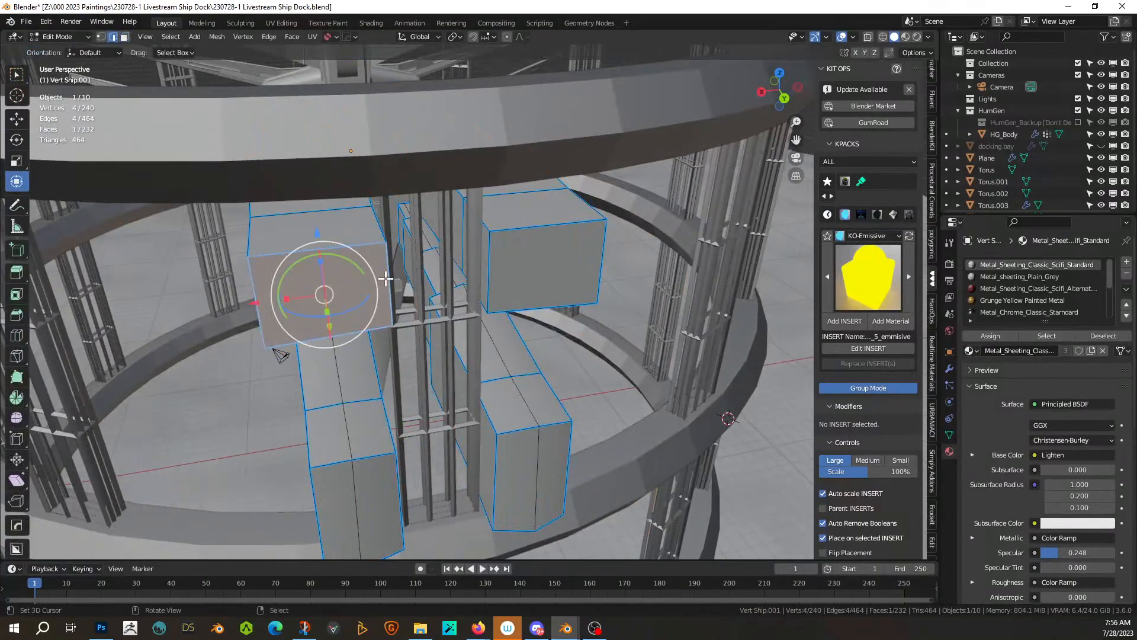
click(386, 278)
shift+click(489, 267)
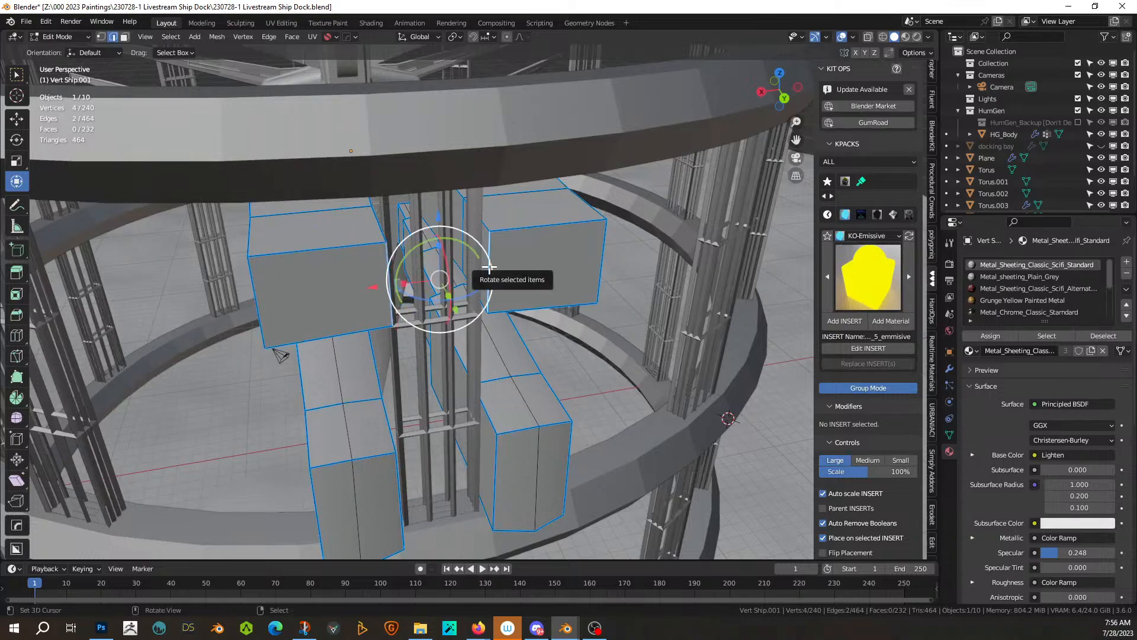
key(f)
click(496, 476)
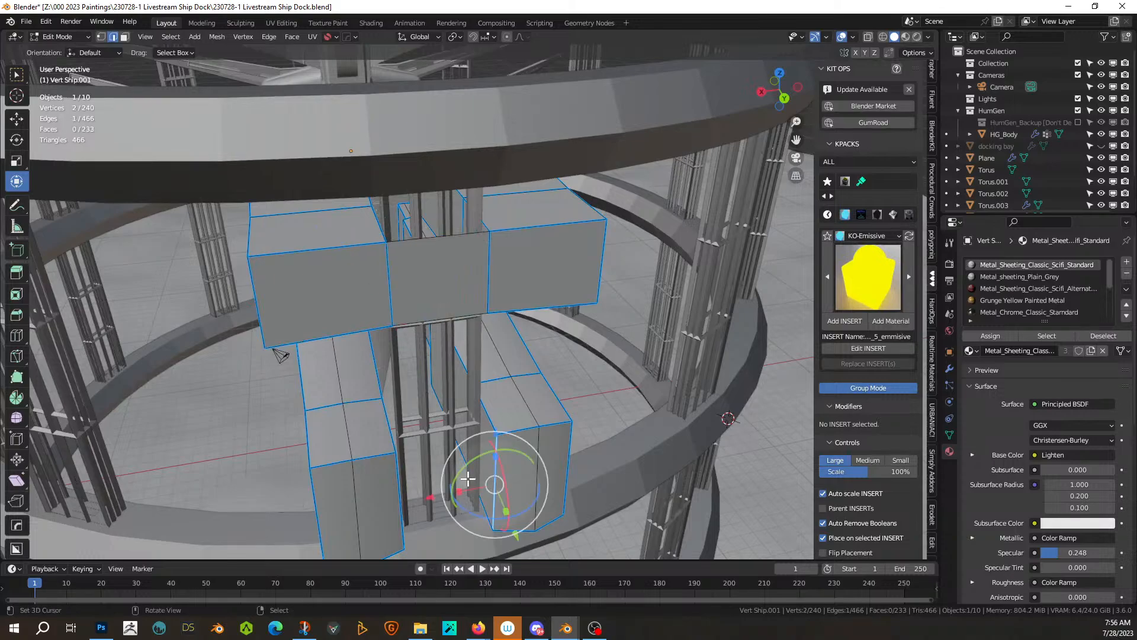
shift+click(400, 490)
middle_drag(420, 490, 280, 384)
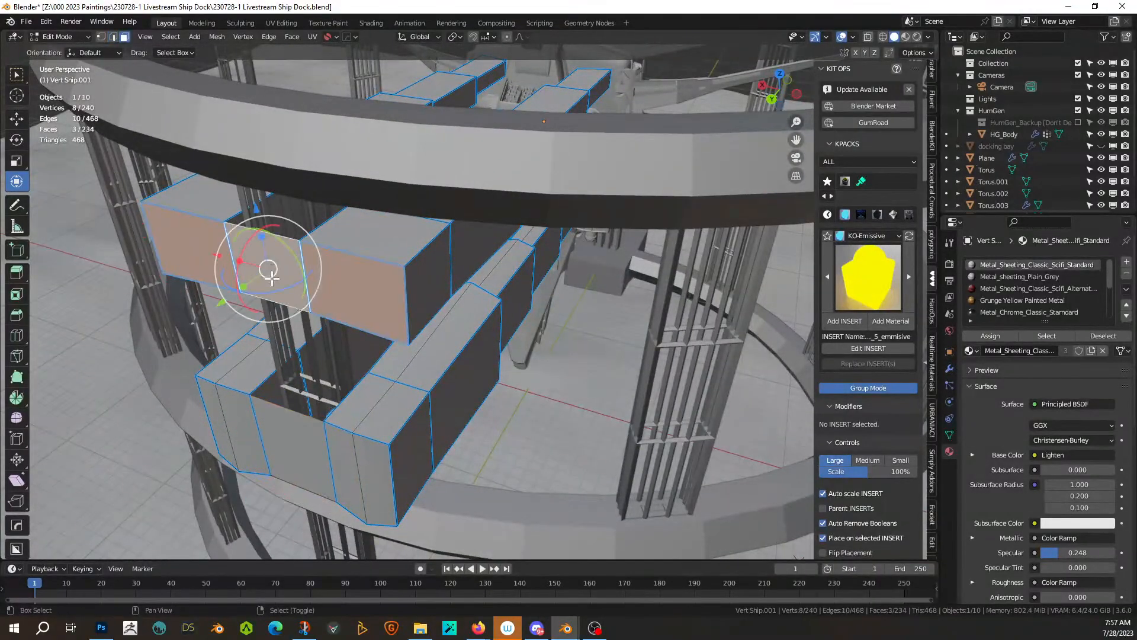
- Select the joined end faces of both the upper and lower beam pairs and extrude them outward about 4.4 m
ctrl+click(370, 471)
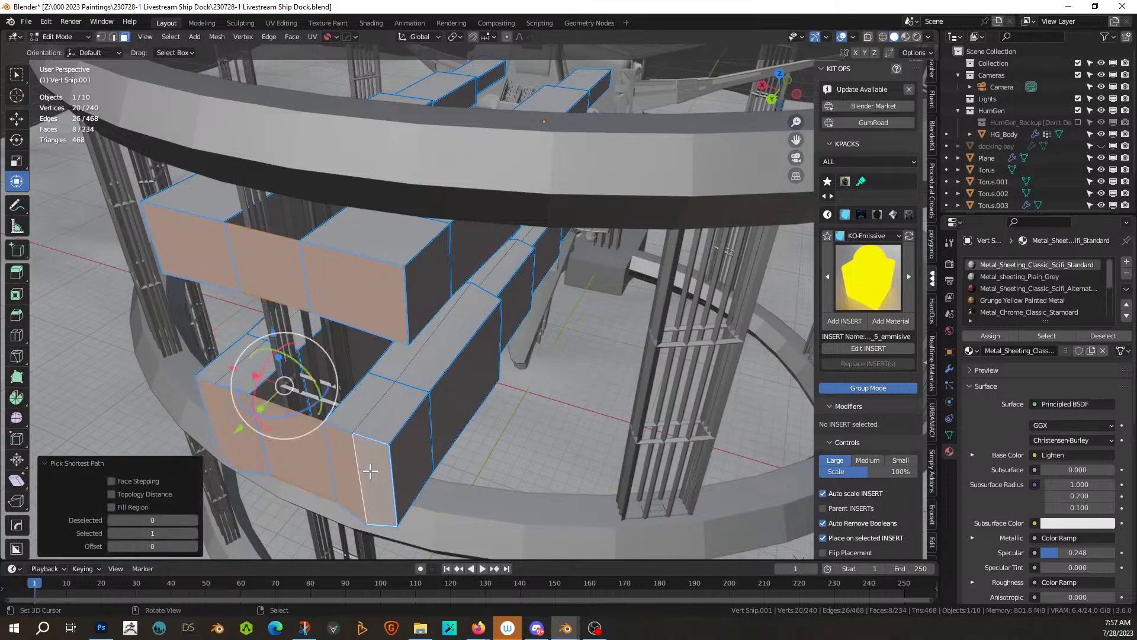
key(e)
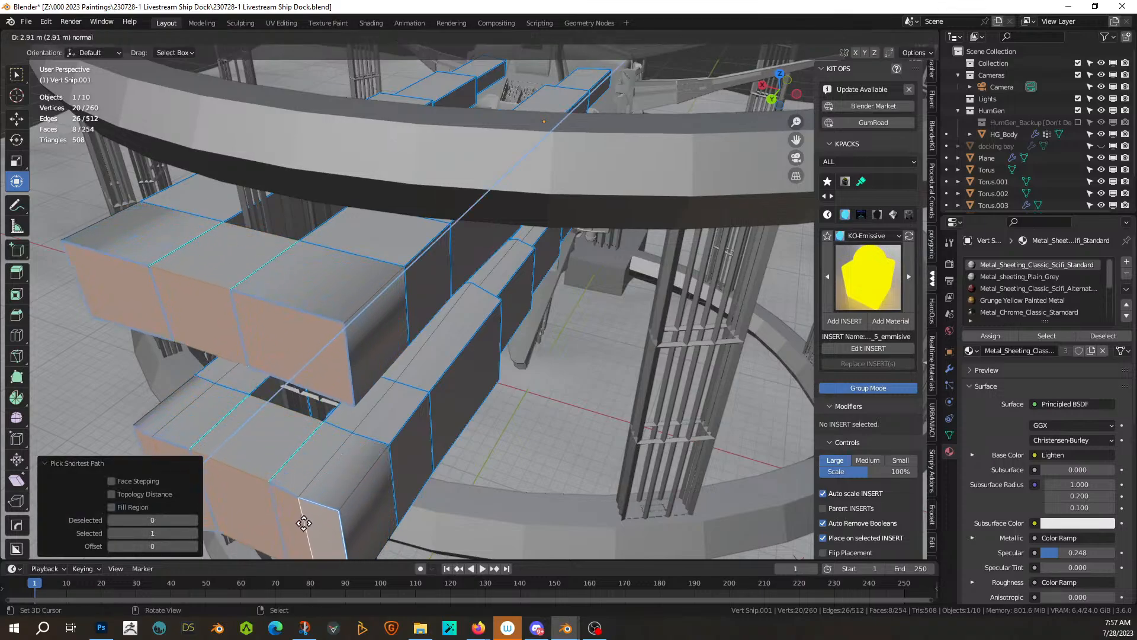
click(263, 546)
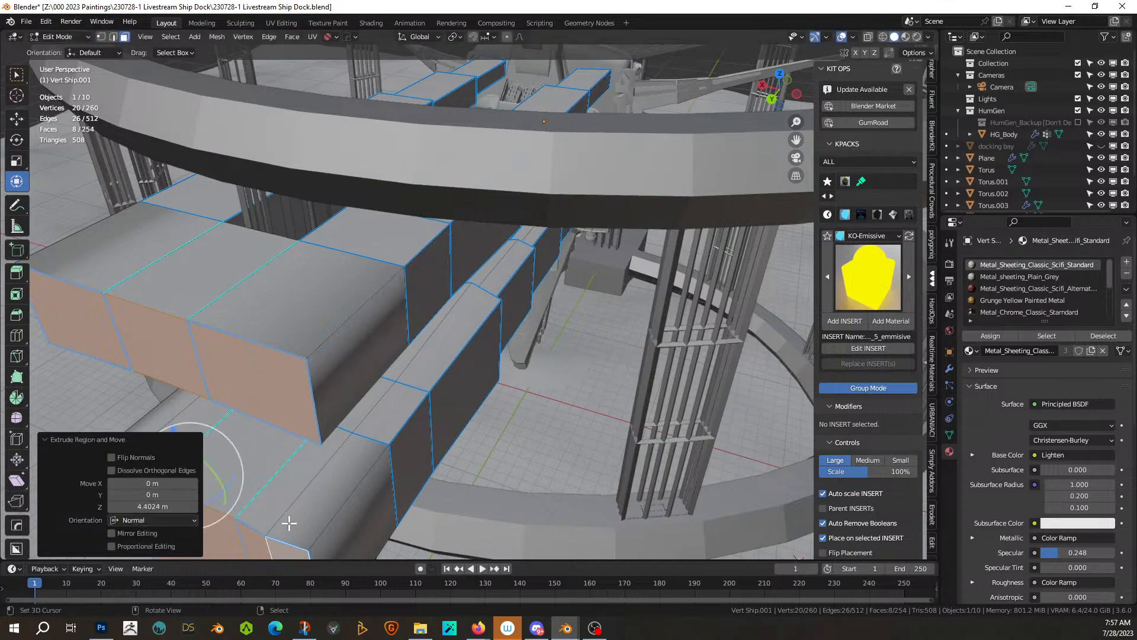
- Select the row of five top faces across the lower beam pair's new outer block
middle_drag(288, 523, 336, 423)
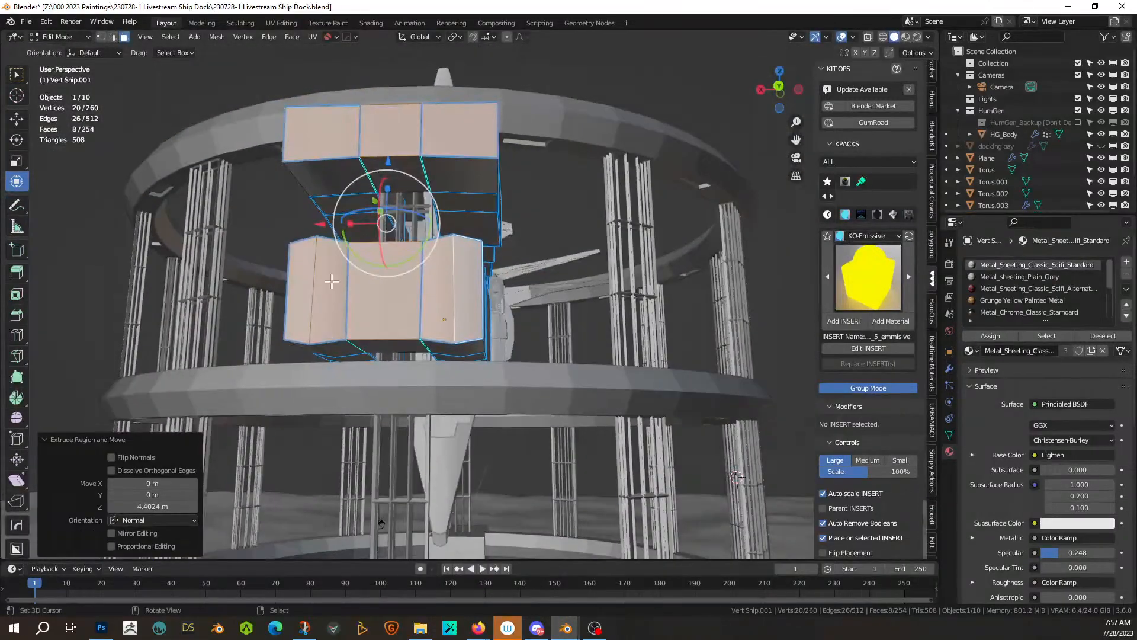
middle_drag(332, 282, 418, 339)
middle_drag(450, 403, 483, 396)
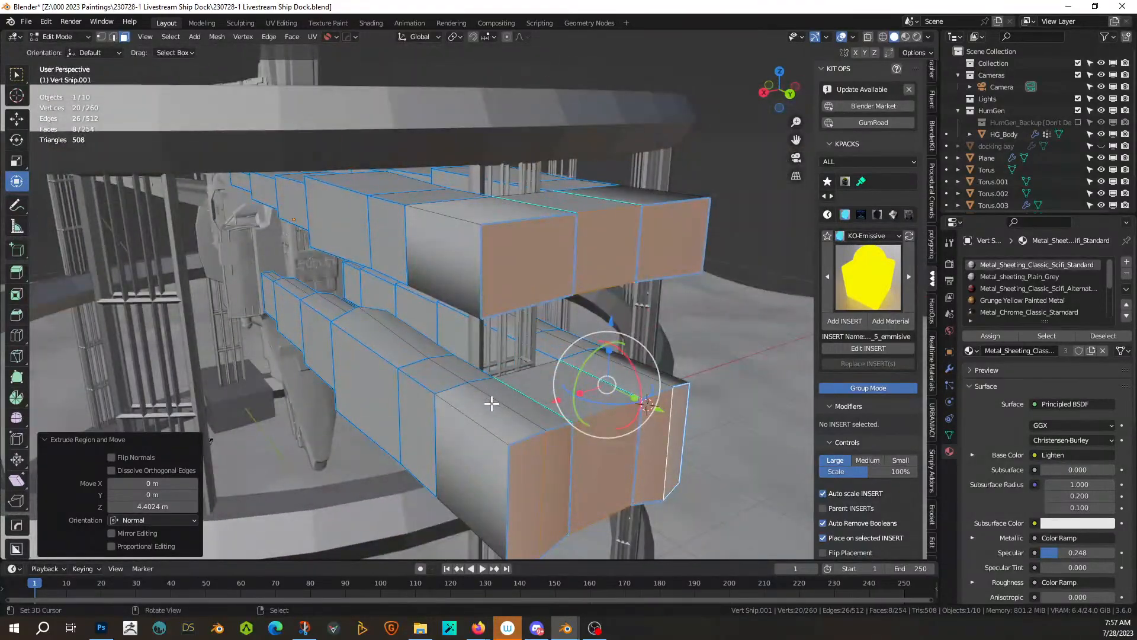
click(492, 404)
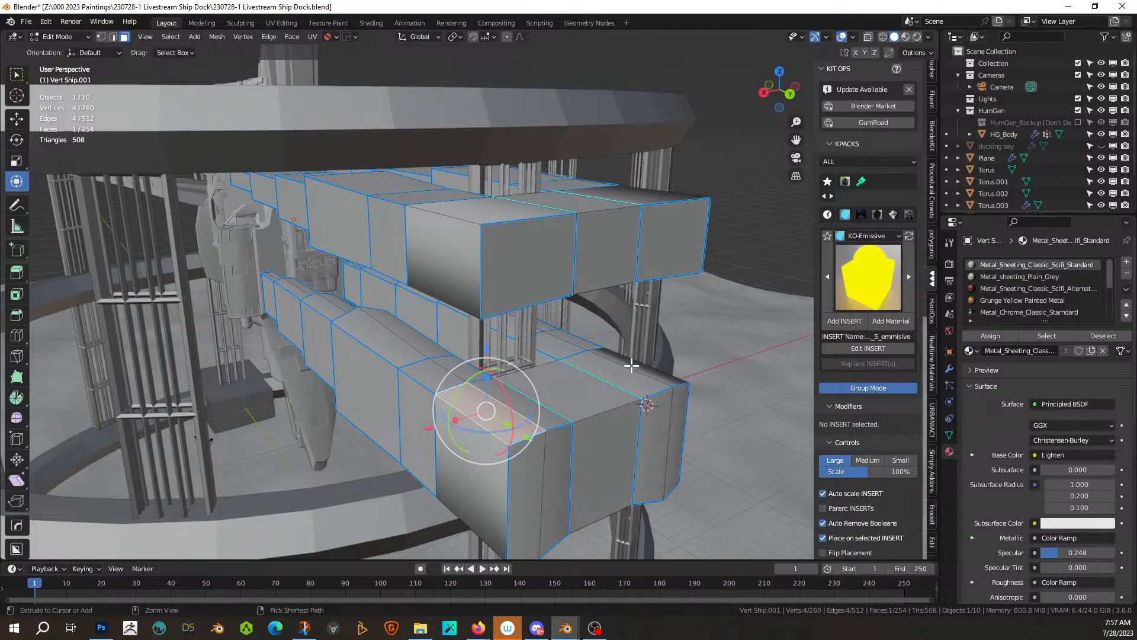
ctrl+click(632, 365)
- Try deleting the selected top faces of the lower outer block
key(x)
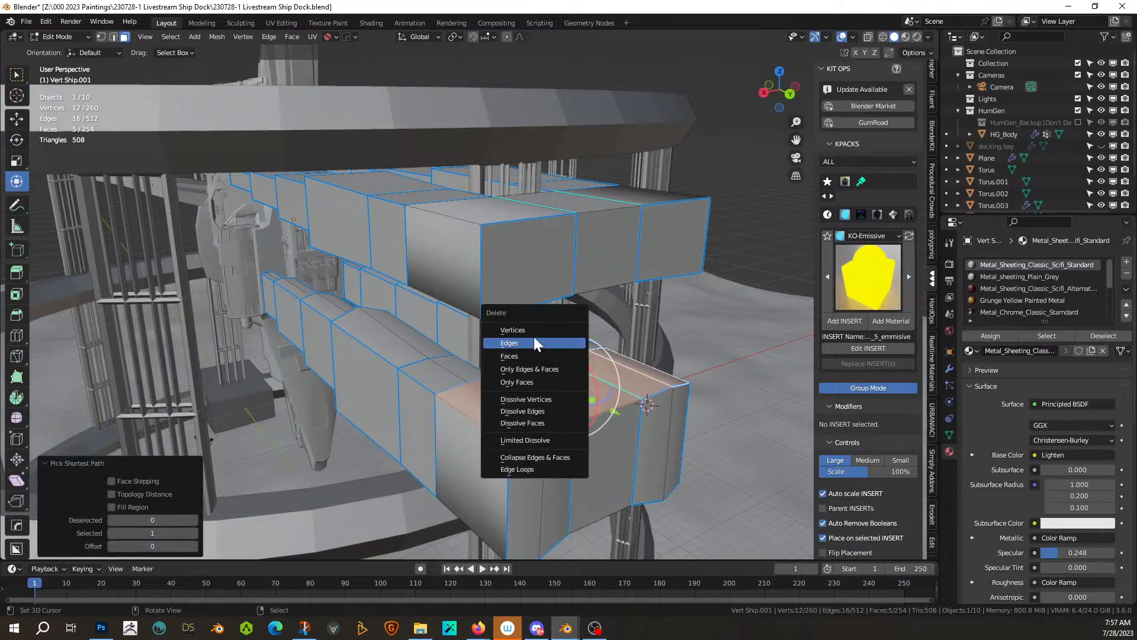
click(532, 355)
middle_drag(532, 355, 521, 381)
key(ctrl+z)
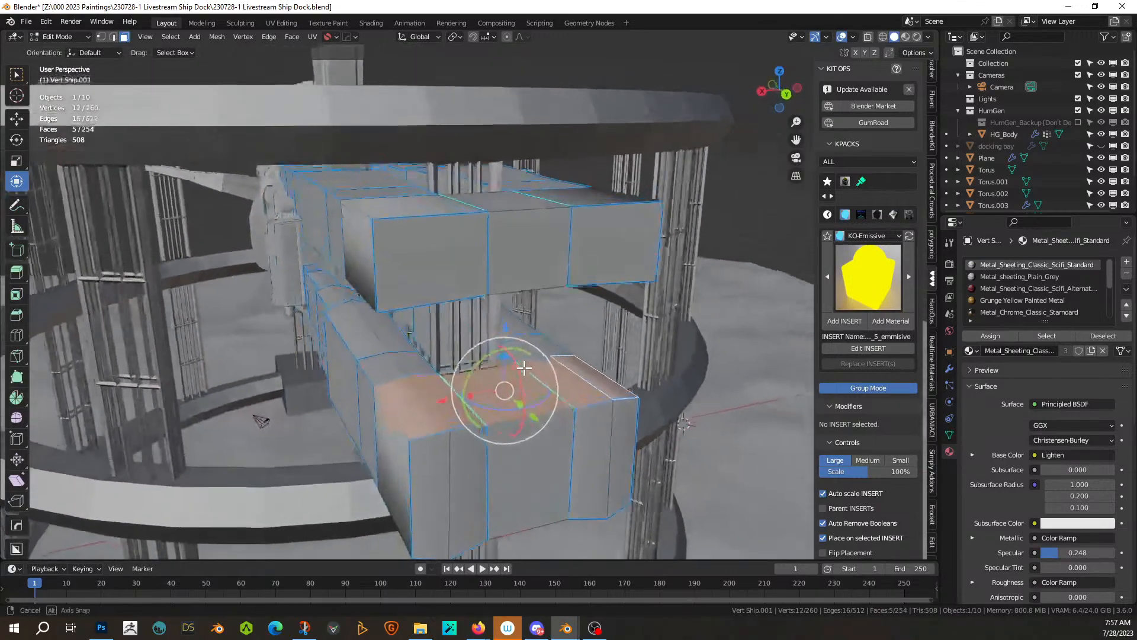
scroll(522, 380, up, 3)
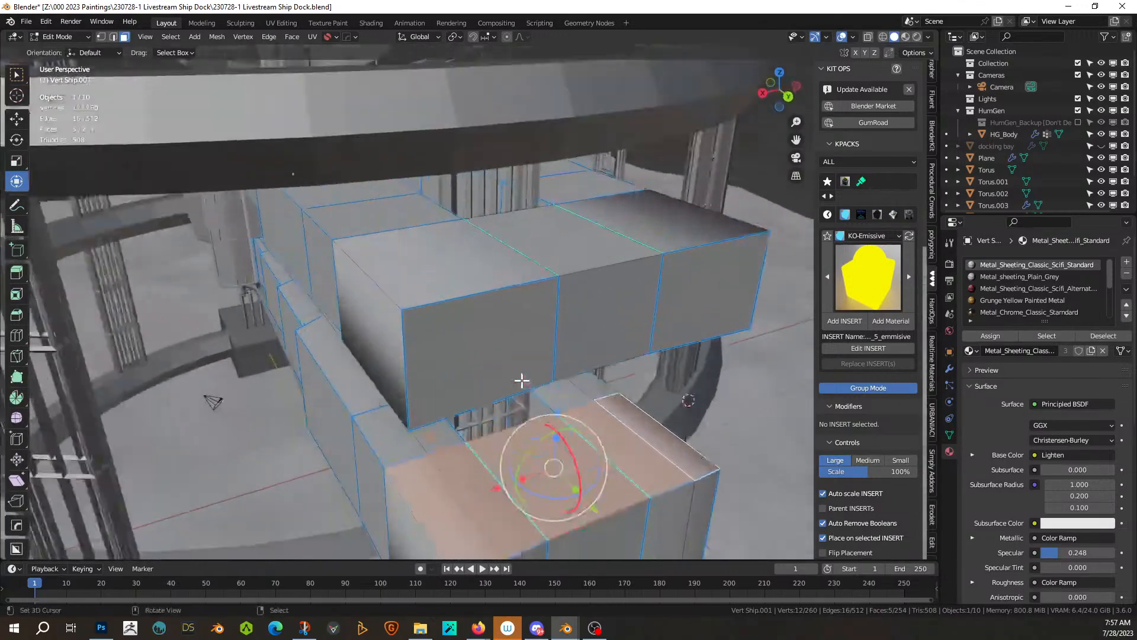
key(x)
click(529, 475)
middle_drag(529, 475, 507, 457)
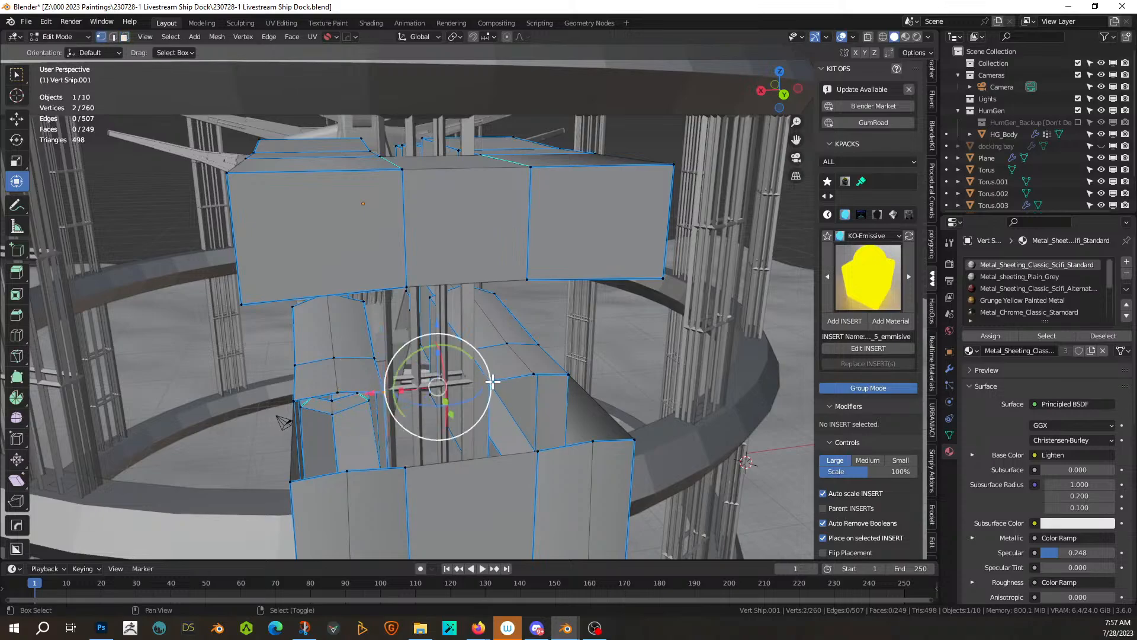
- Try deleting the three underside faces of the upper beam pair's outer block
middle_drag(515, 413, 536, 368)
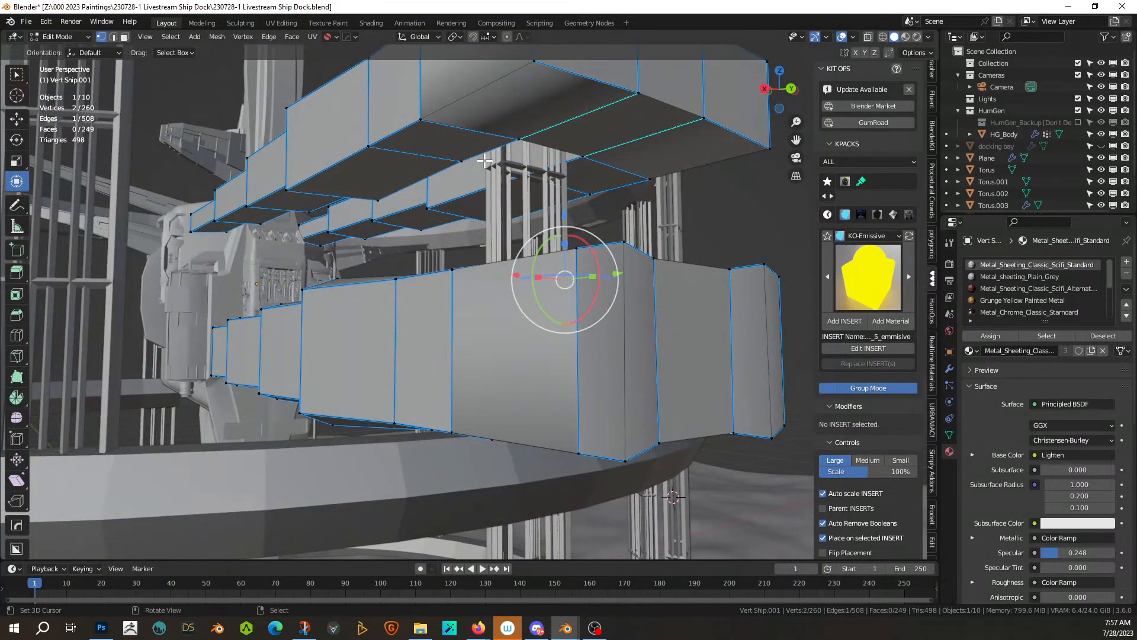
click(519, 91)
ctrl+click(673, 145)
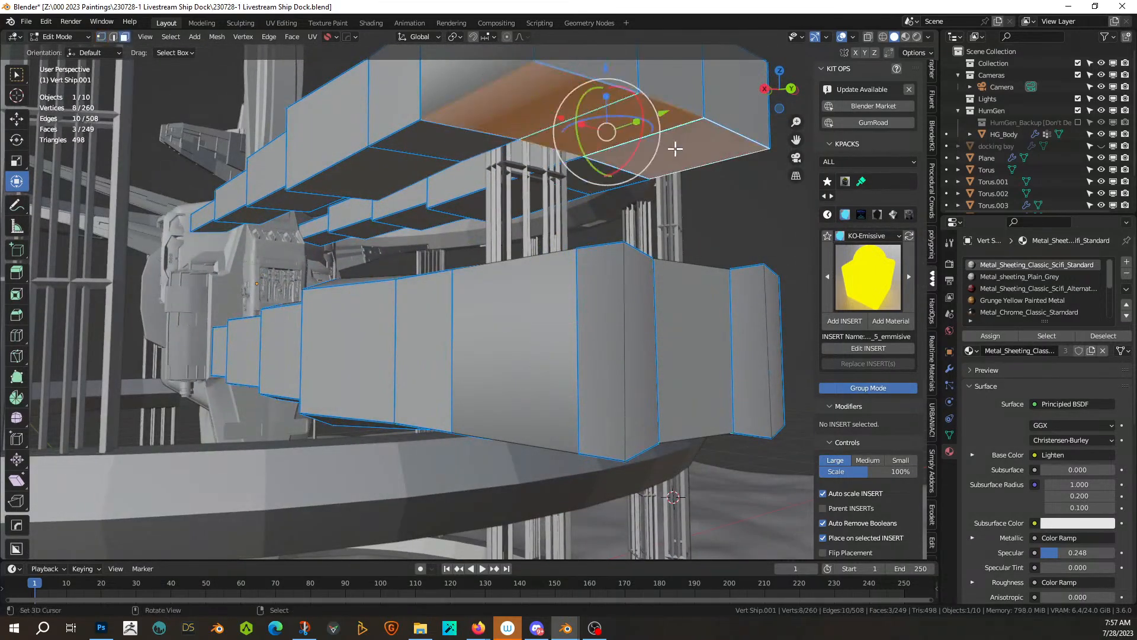
key(x)
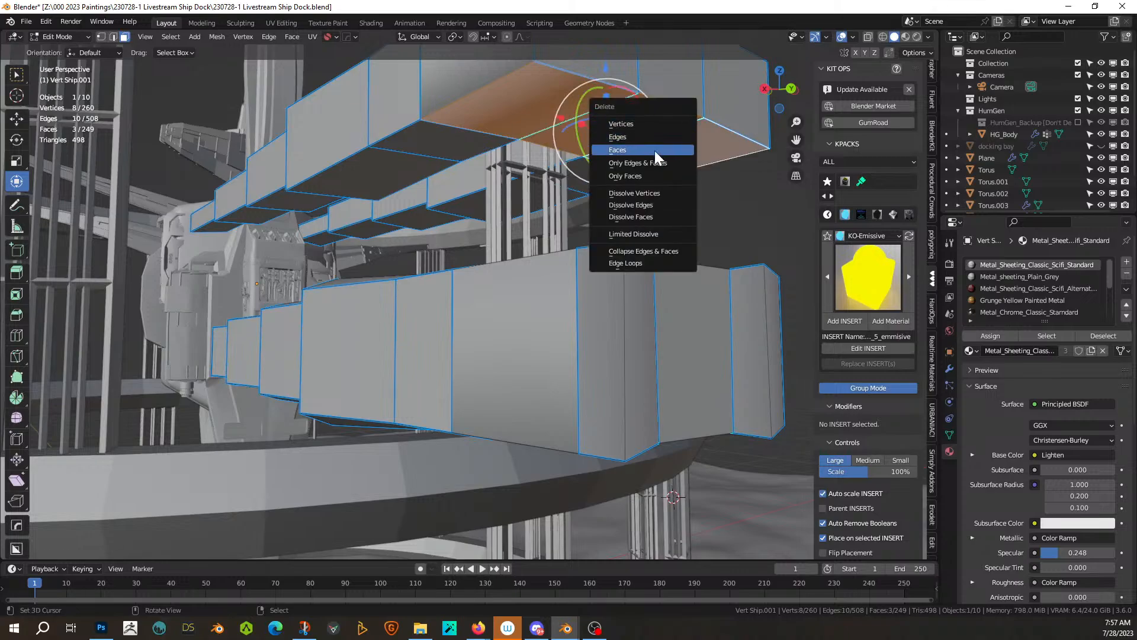
click(655, 150)
mouse_move(652, 157)
middle_down()
mouse_move(622, 157)
mouse_move(593, 196)
mouse_move(604, 170)
mouse_move(643, 178)
middle_up()
scroll(593, 196, up, 2)
scroll(584, 193, up, 4)
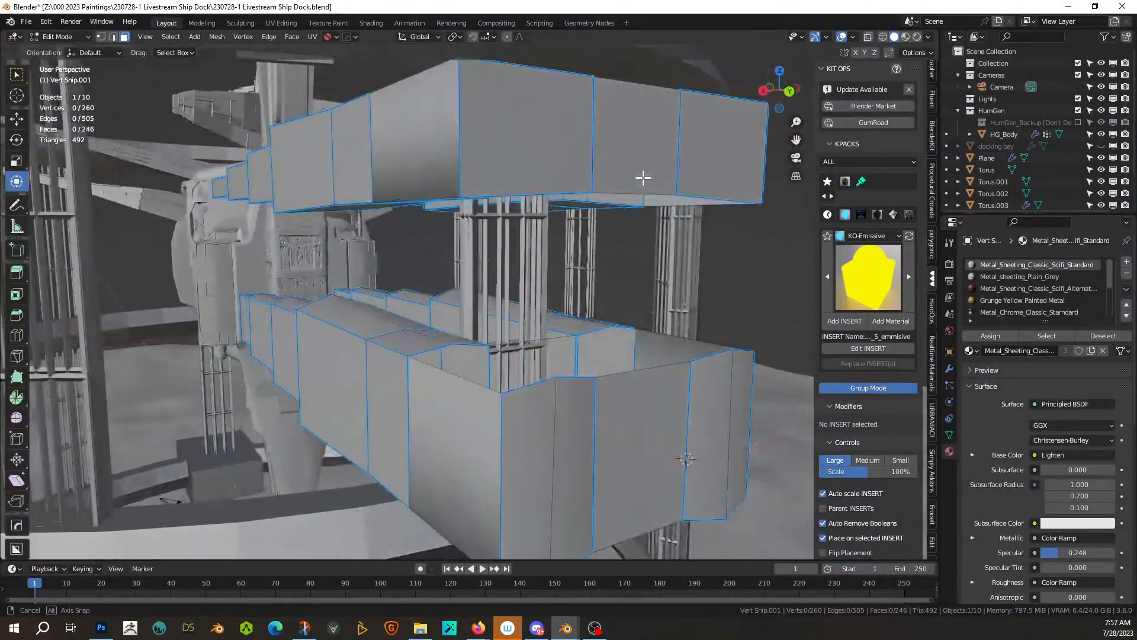
- Undo the face deletions on the upper and lower outer blocks
key(ctrl+z)
key(ctrl+z)
key(ctrl+z)
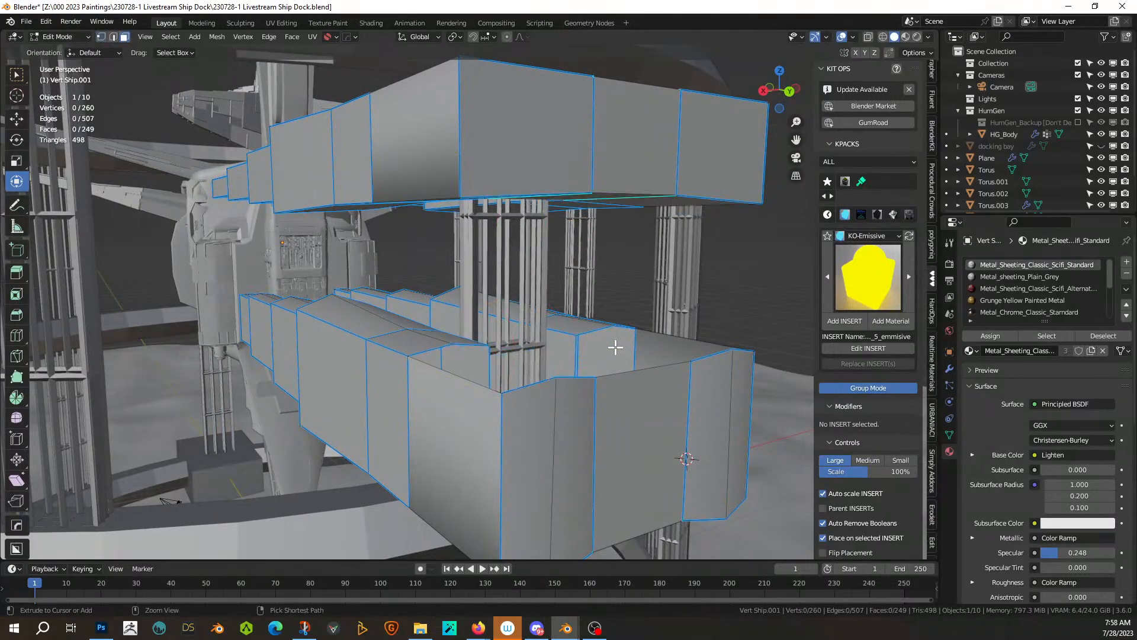
key(ctrl+z)
- Flatten the selected top faces of the lower outer block by scaling them to 0 along Z
middle_drag(601, 370, 581, 390)
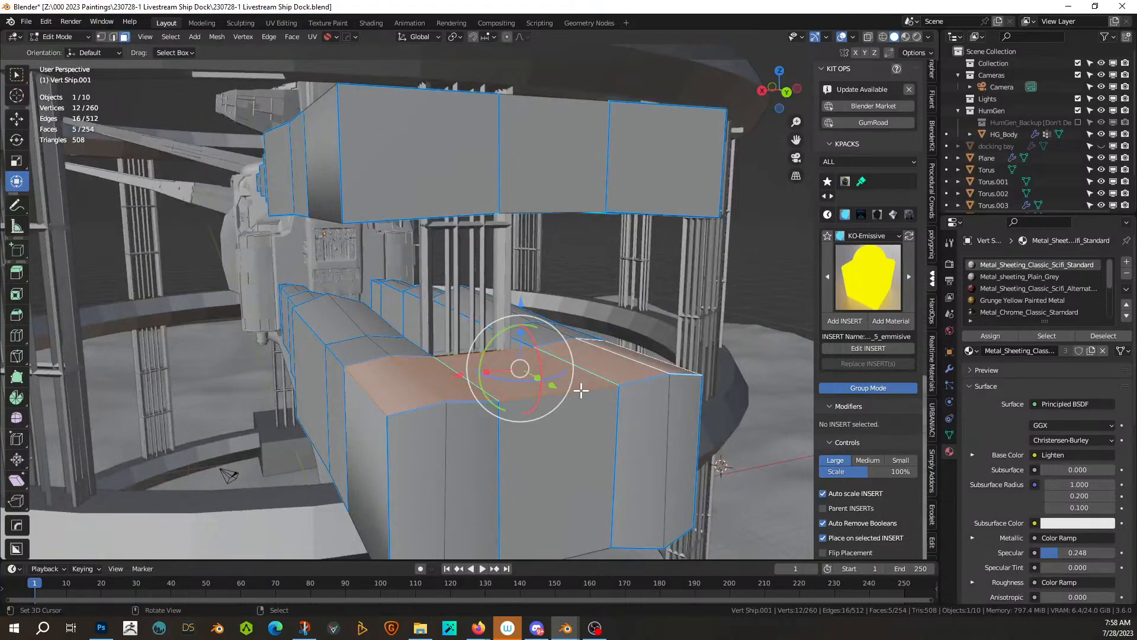
key(s)
key(z)
key(0)
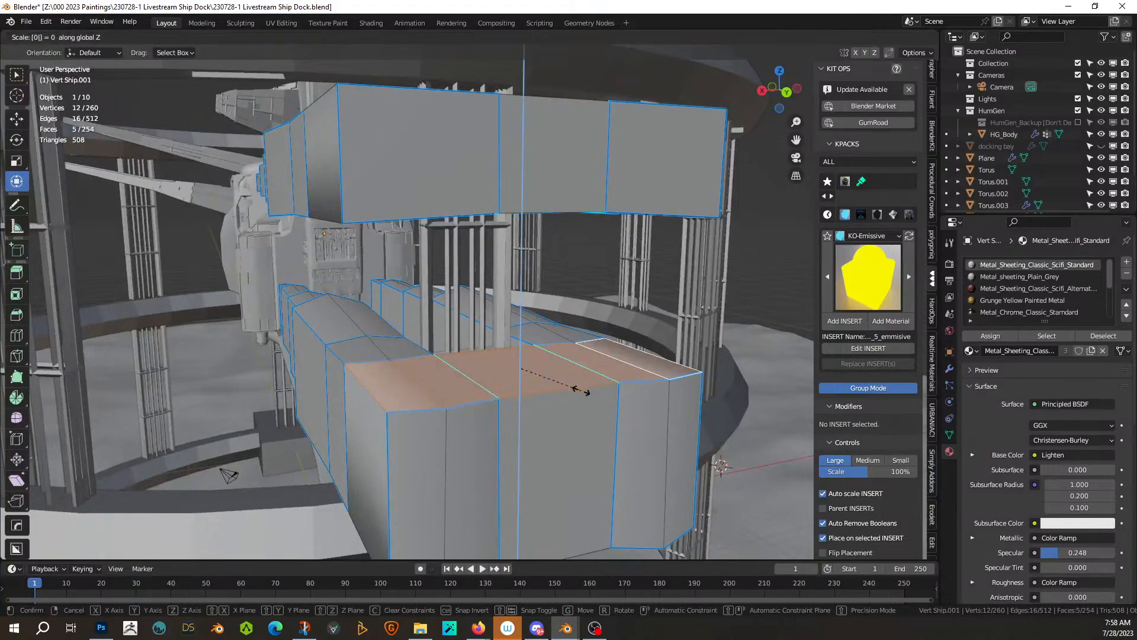
key(Return)
- Select the three underside faces of the upper outer block and flatten them by scaling to 0 along Z
middle_drag(584, 384, 568, 358)
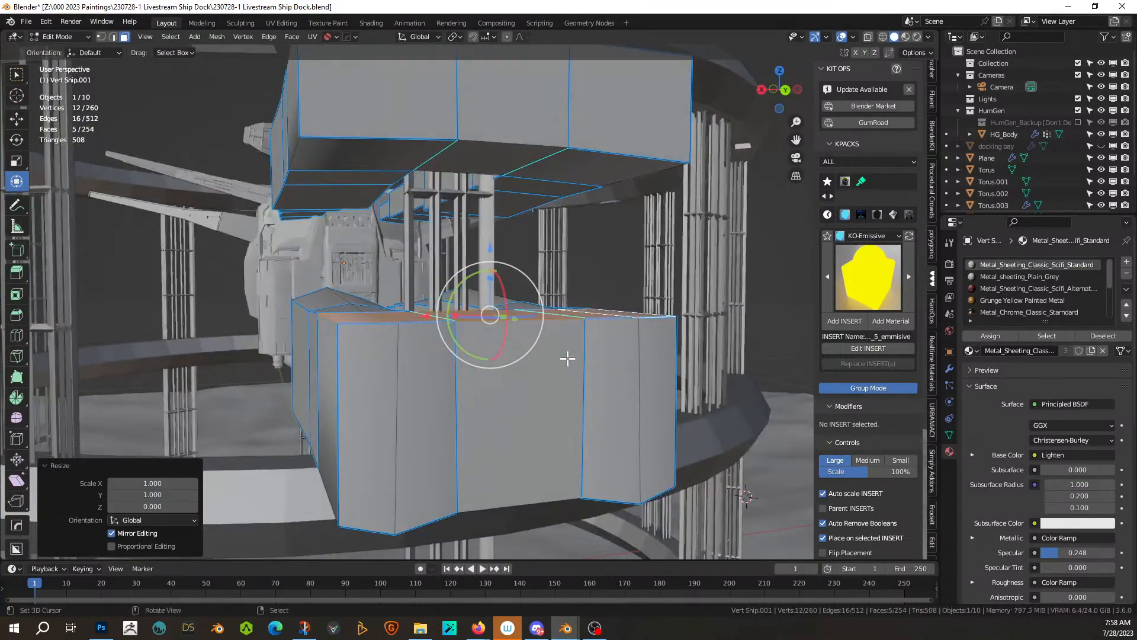
click(375, 155)
shift+click(626, 167)
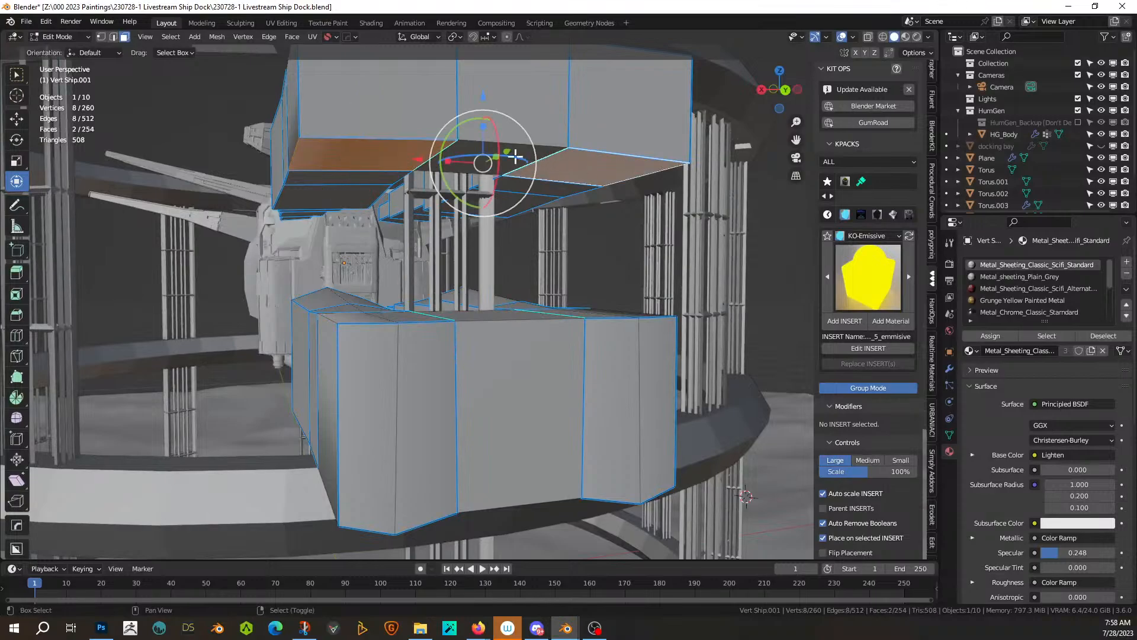
shift+click(505, 157)
key(s)
key(z)
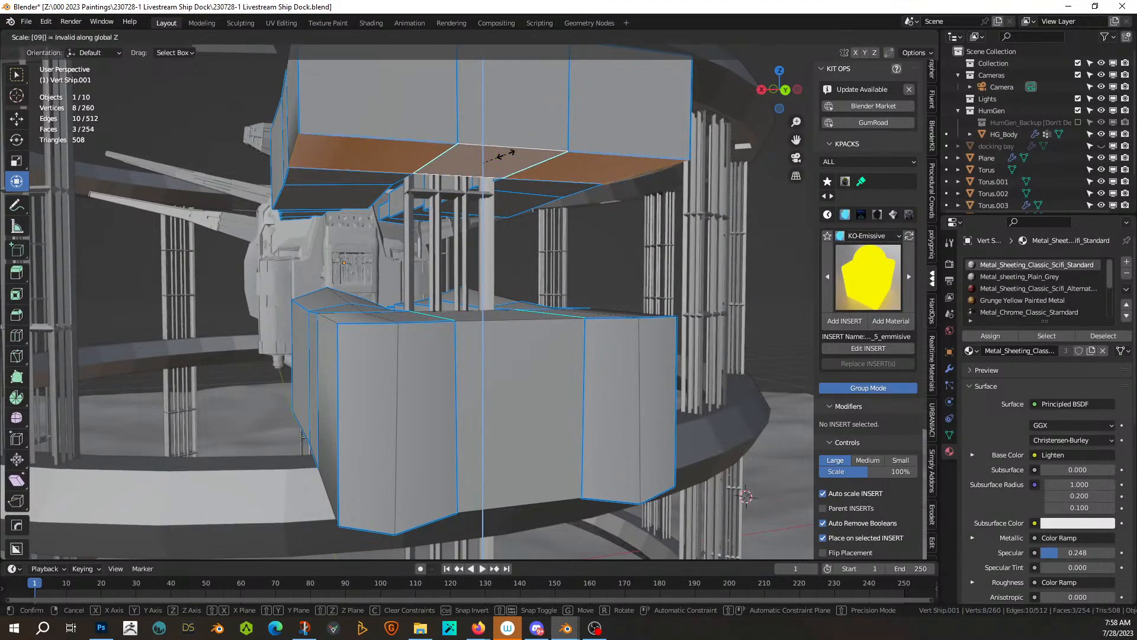
key(Return)
- Try insetting the upper outer block's underside faces about 0.46 m and extruding them down into the lower outer block
mouse_move(515, 150)
middle_down()
mouse_move(574, 195)
mouse_move(601, 163)
mouse_move(517, 165)
middle_up()
middle_drag(478, 252, 557, 229)
key(i)
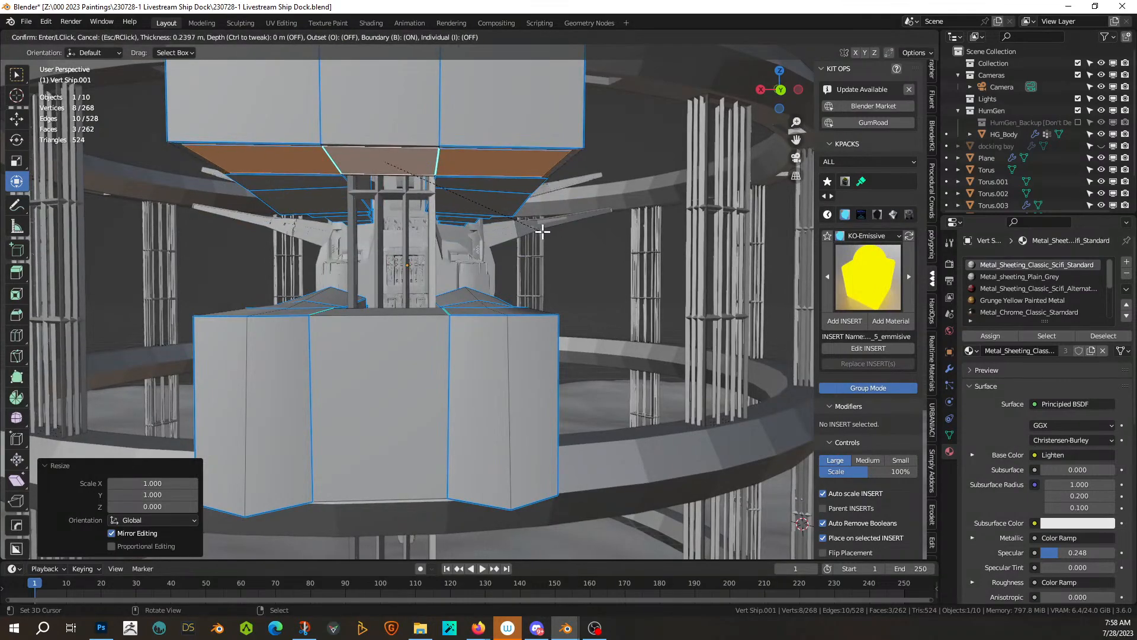
click(537, 231)
middle_drag(533, 229, 554, 243)
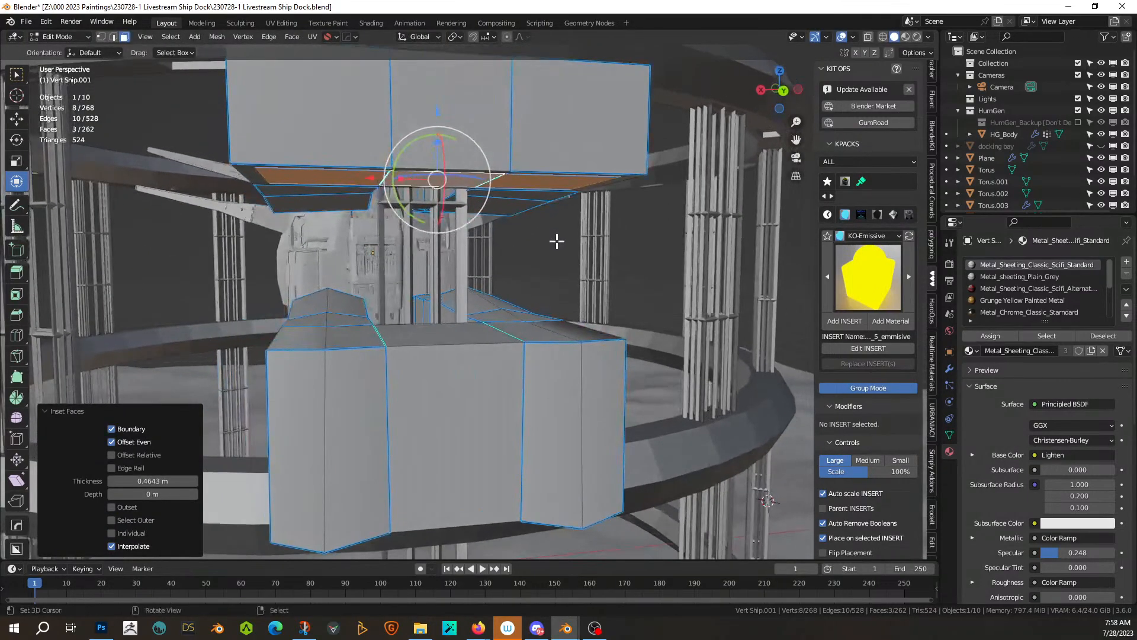
key(e)
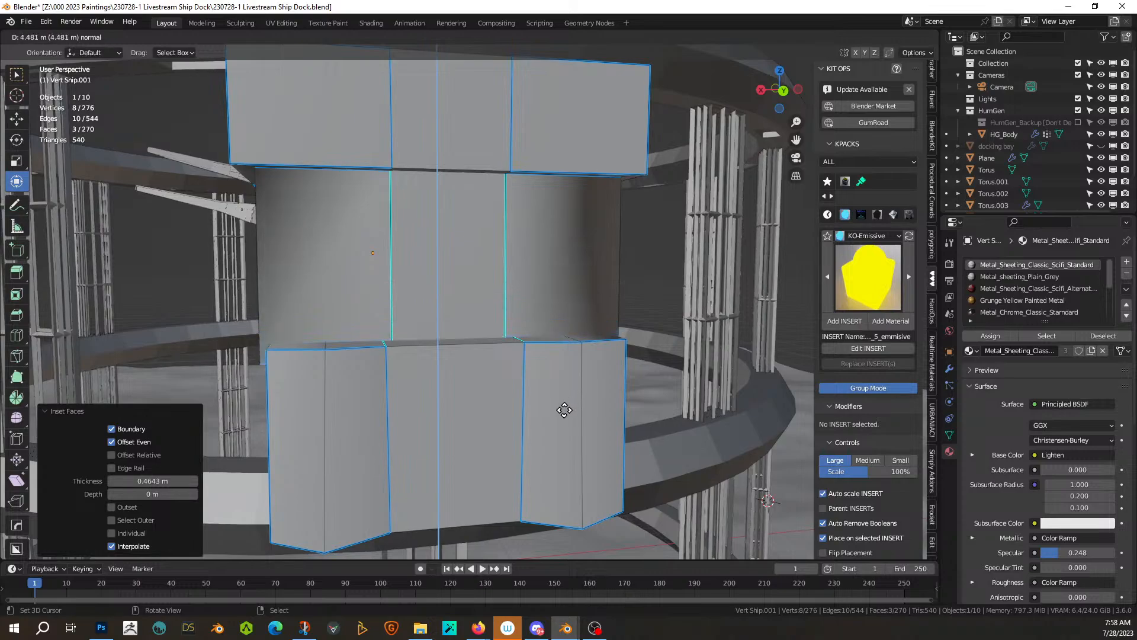
click(564, 410)
middle_drag(546, 414, 516, 410)
key(ctrl+z)
- Inset the five top faces of the lower outer block about 0.44 m and flatten them to 0 along Z
middle_drag(473, 367, 439, 374)
click(402, 362)
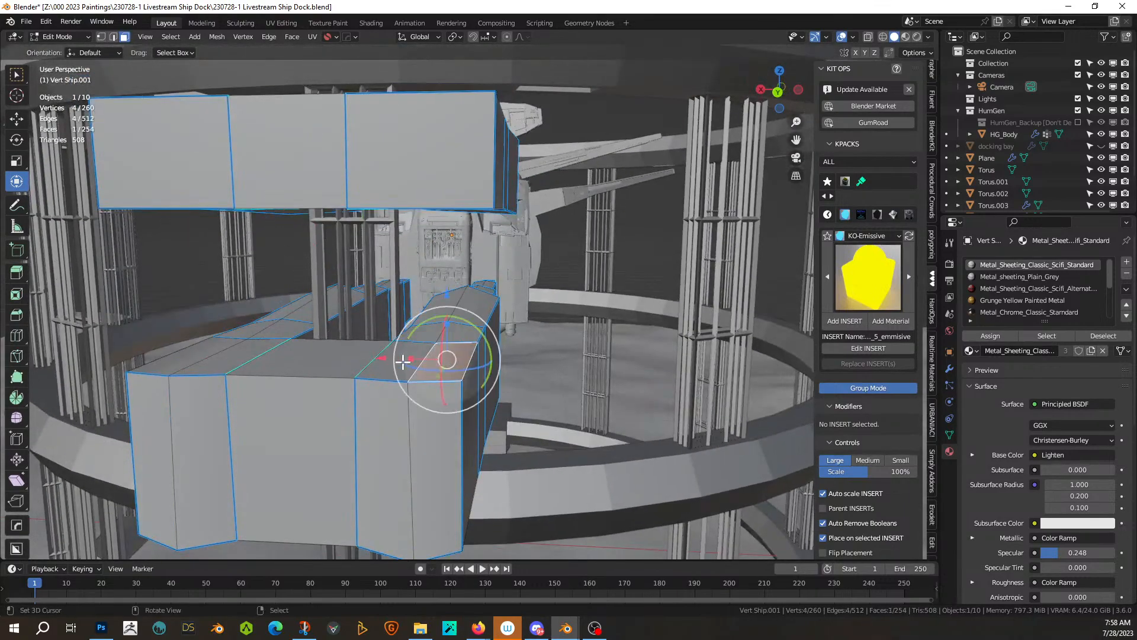
ctrl+right_click(193, 353)
key(i)
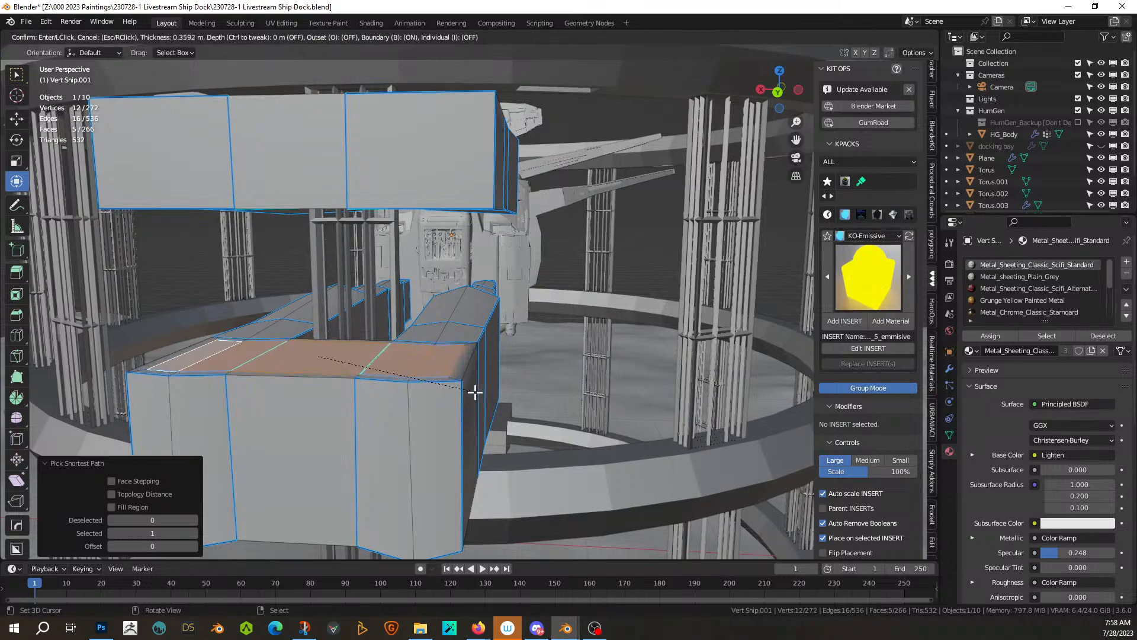
click(475, 392)
key(s)
key(z)
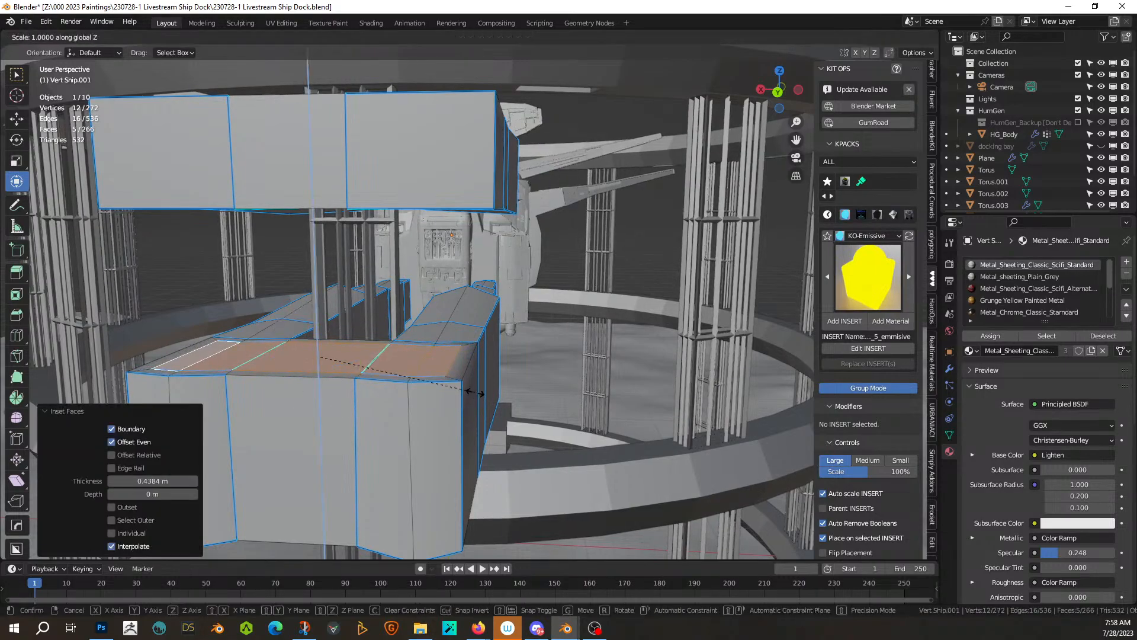
key(Return)
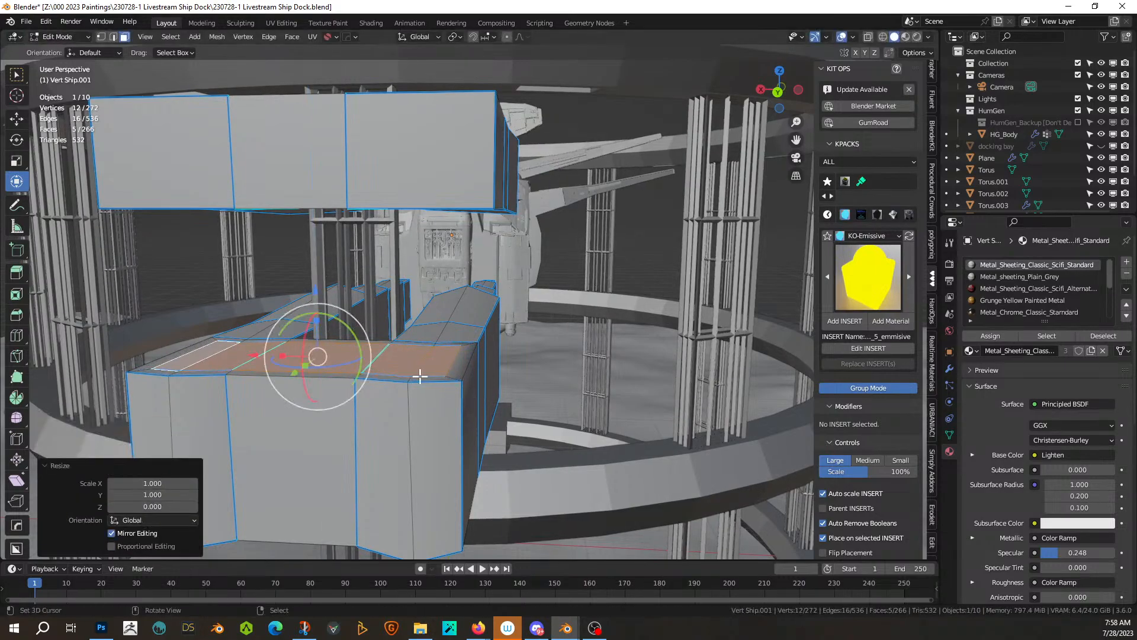
middle_drag(420, 376, 500, 359)
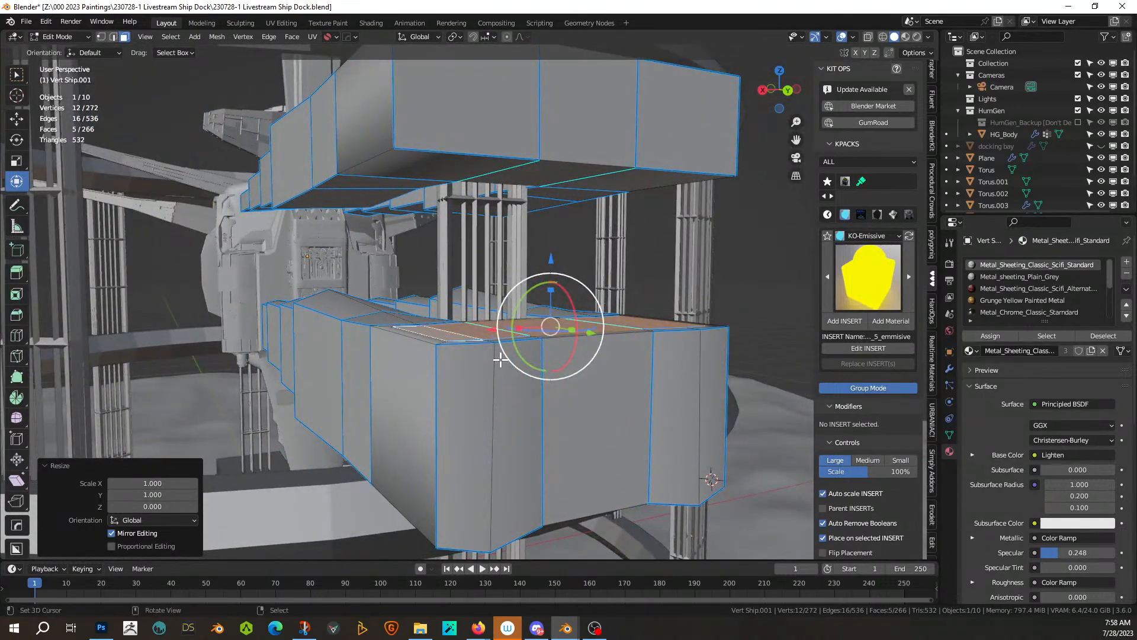
key(g)
key(z)
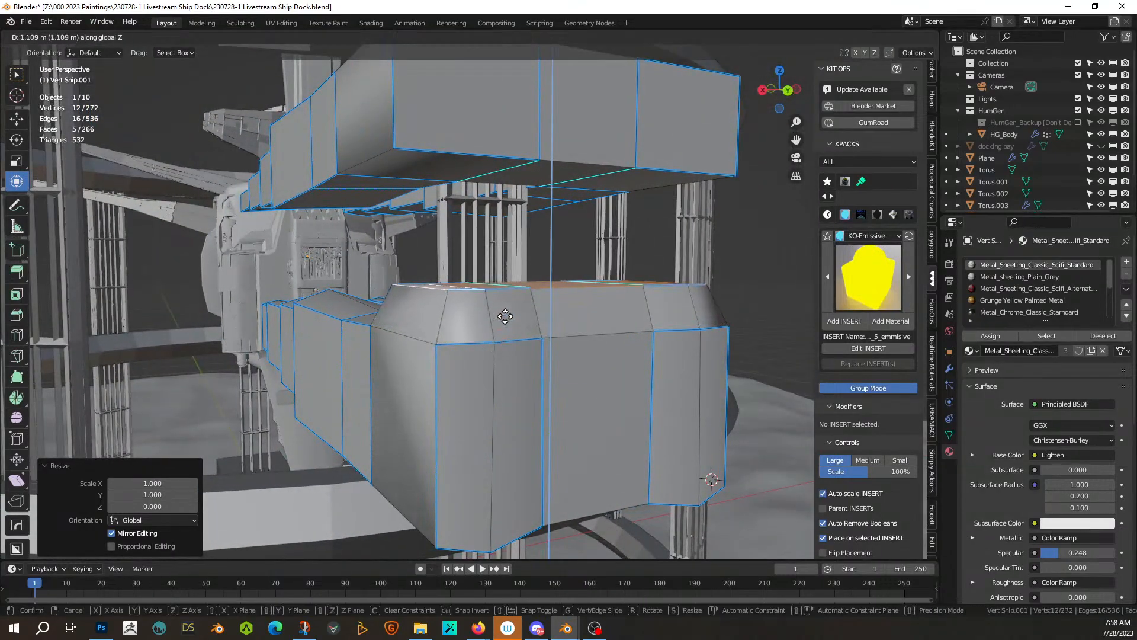
right_click(506, 317)
- Raise the inset top faces of the lower outer block about 0.44 m along Z to form a sloped rim
key(g)
key(z)
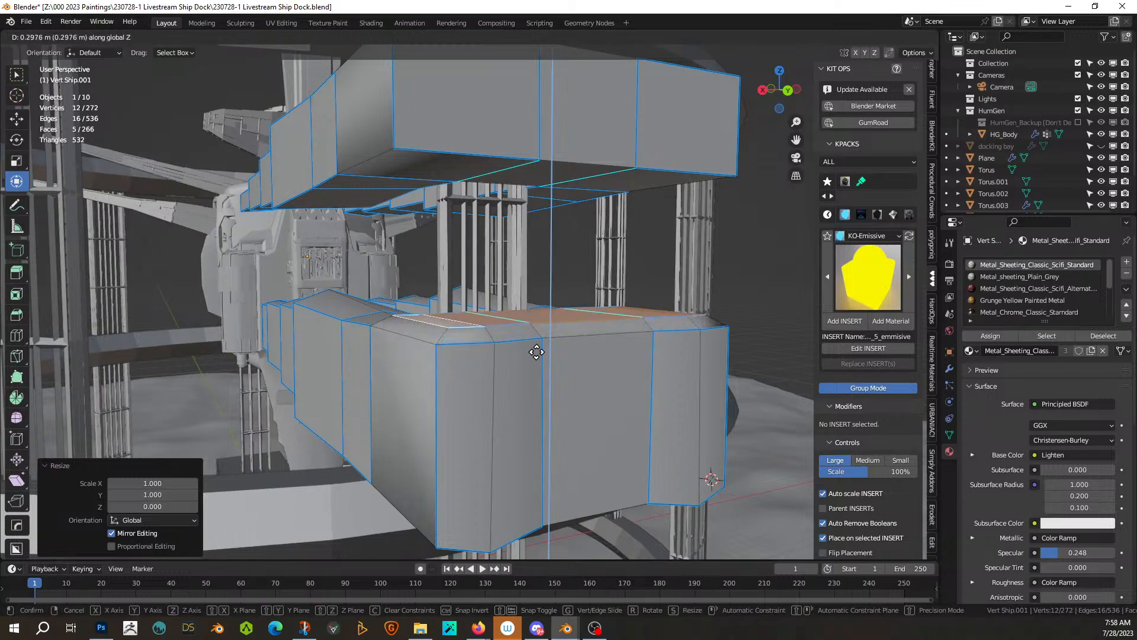
click(537, 348)
middle_drag(585, 358, 589, 392)
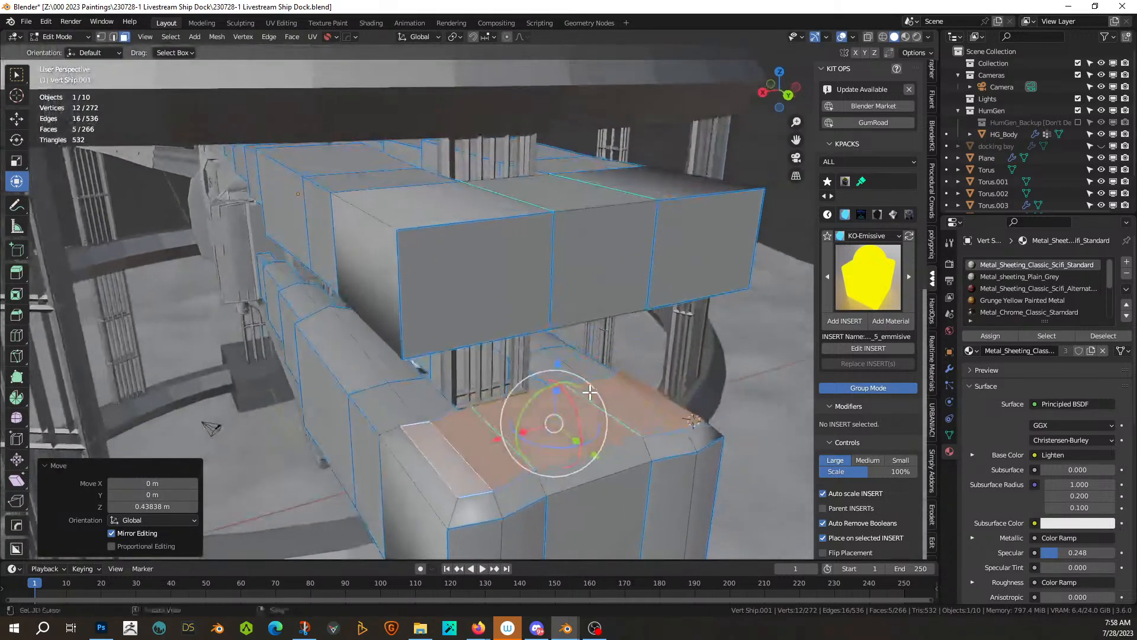
- Inset the raised top faces about 0.2 m and extrude them up about 3.5 m into the upper outer block
key(i)
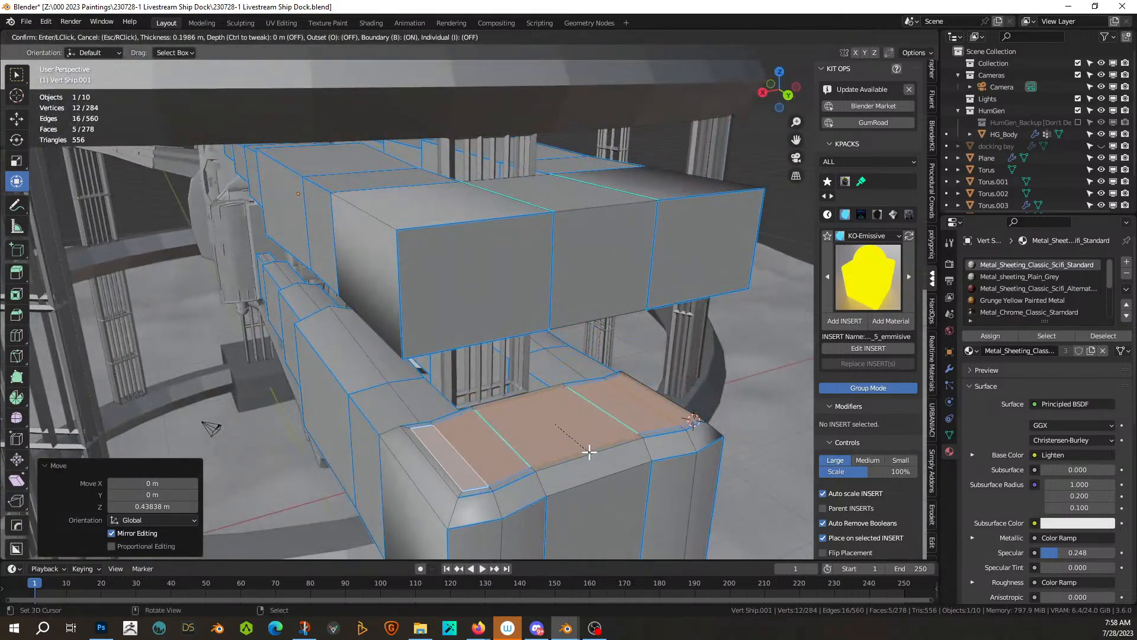
click(589, 452)
key(e)
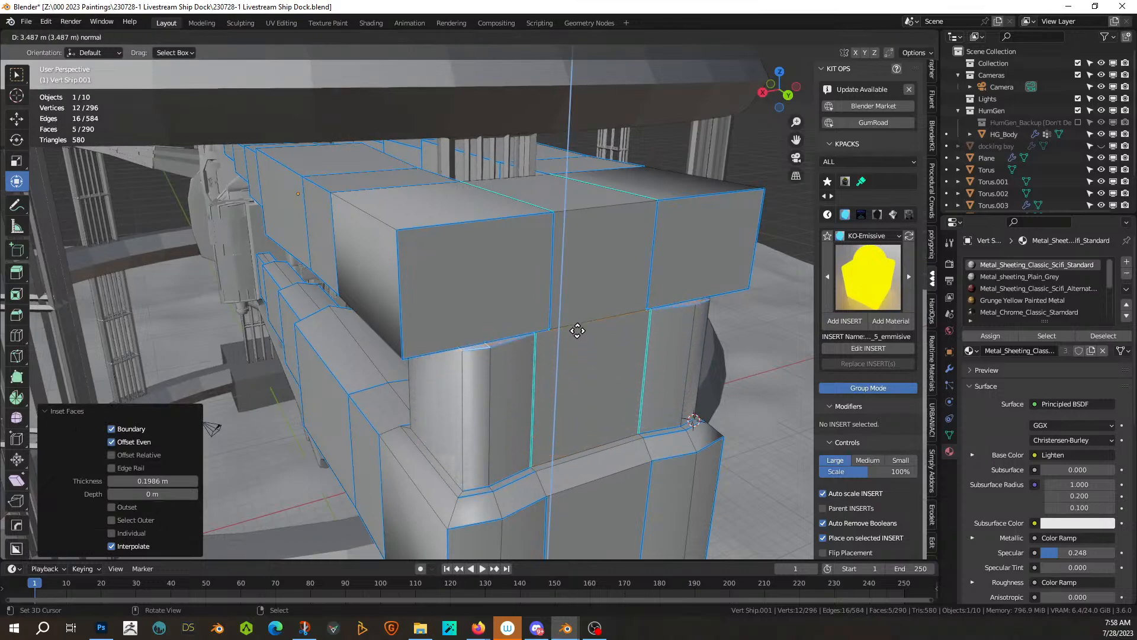
click(576, 329)
- Select the three outer end faces of the upper outer block and extrude them outward about 0.9 m
middle_drag(577, 328, 534, 227)
click(491, 201)
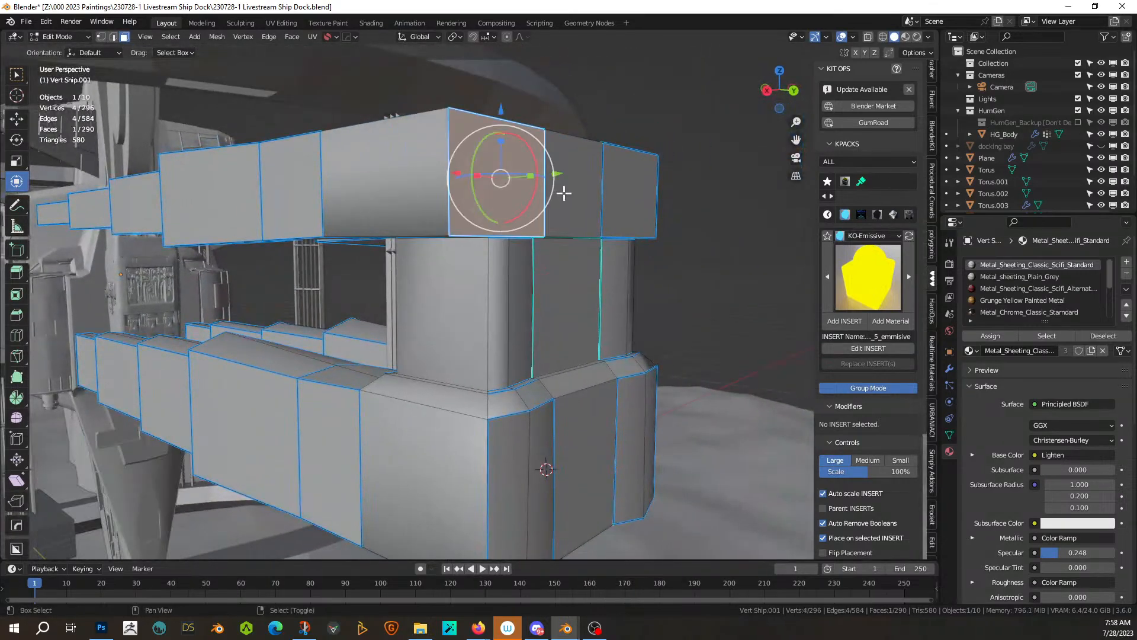
key(e)
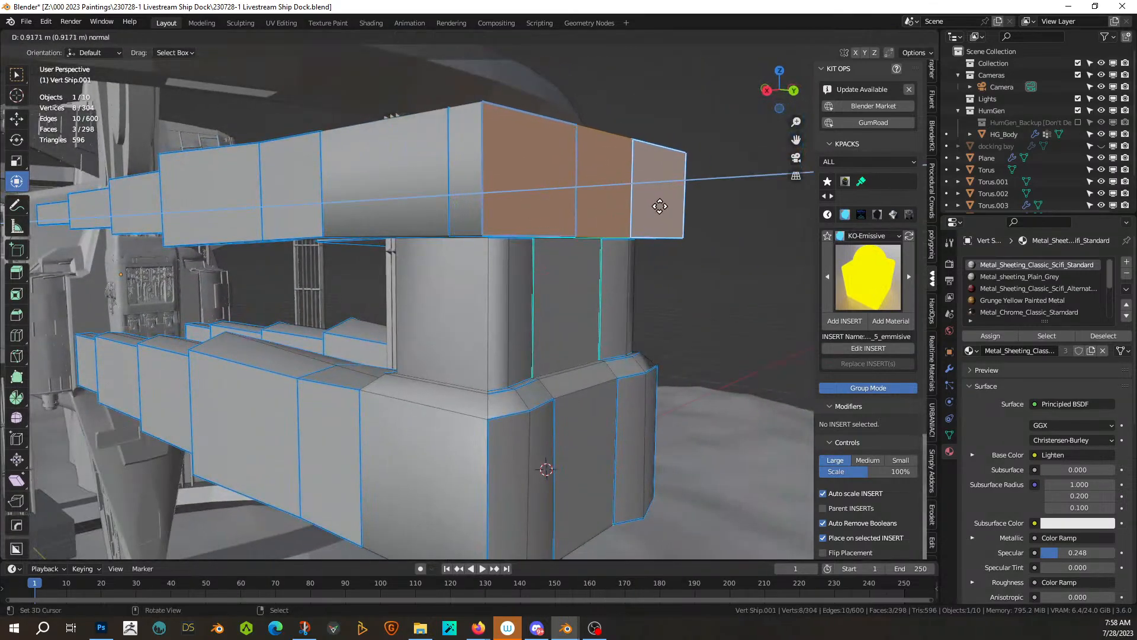
click(659, 206)
scroll(614, 302, down, 6)
- Delete the vertices of the linked vertical strut that passes through the outer blocks, editing the ring's strut object
middle_drag(614, 302, 434, 403)
key(Tab)
click(370, 271)
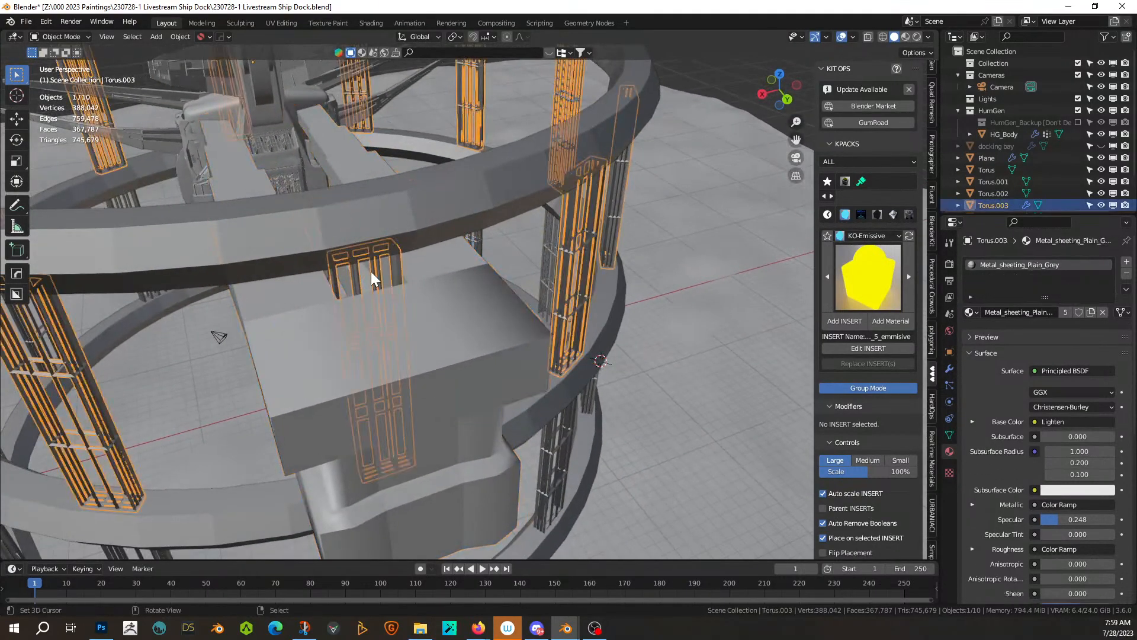
key(Tab)
click(378, 271)
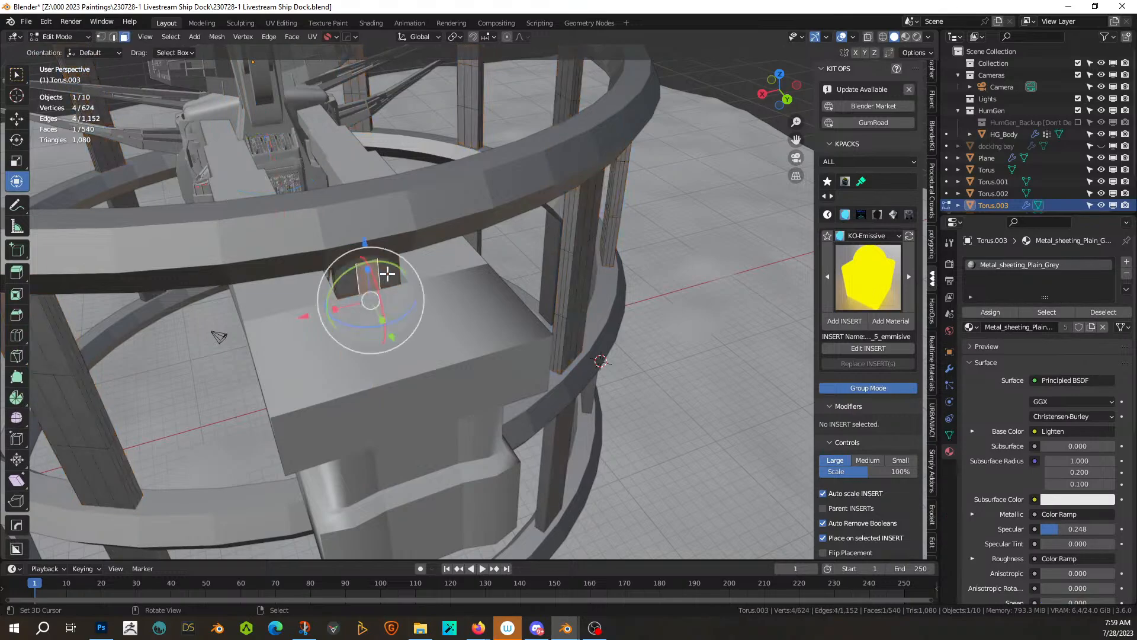
key(ctrl+l)
middle_drag(387, 273, 413, 391)
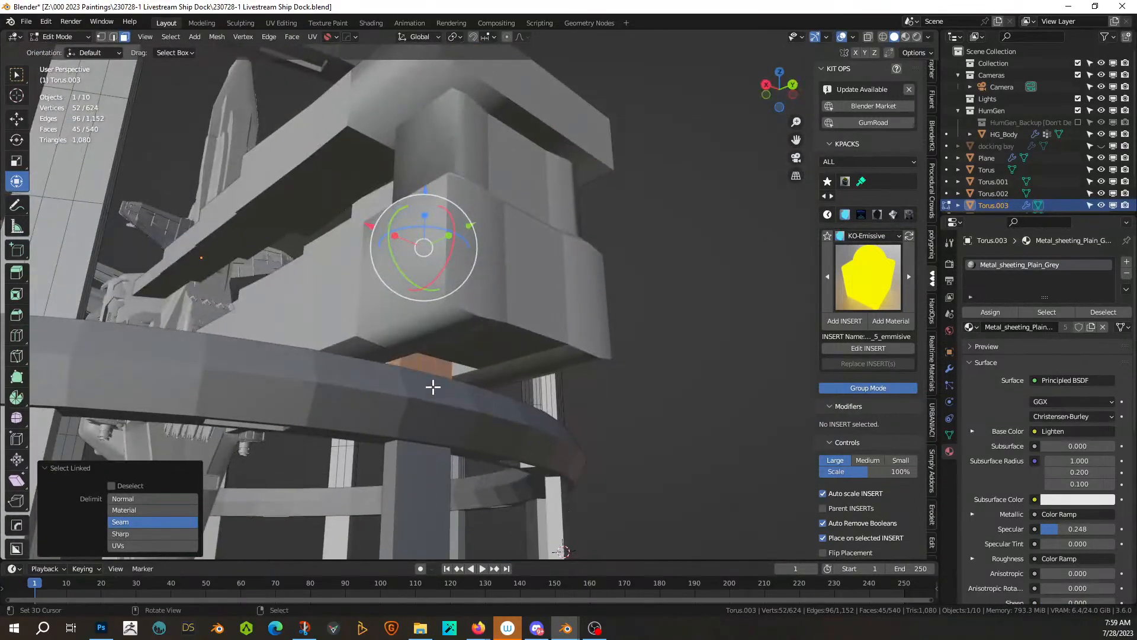
key(x)
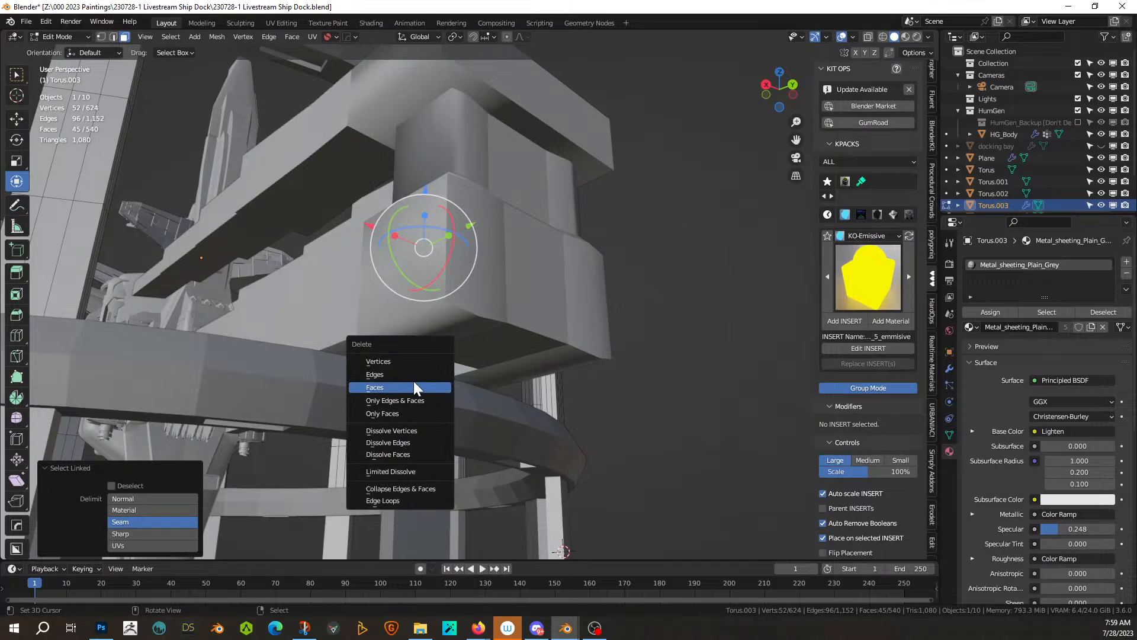
click(381, 360)
middle_drag(380, 360, 425, 347)
key(Tab)
- Select the five underside faces of the beam object's lower outer block and inset them about 0.64 m
scroll(453, 422, down, 5)
scroll(447, 403, up, 3)
scroll(425, 347, down, 3)
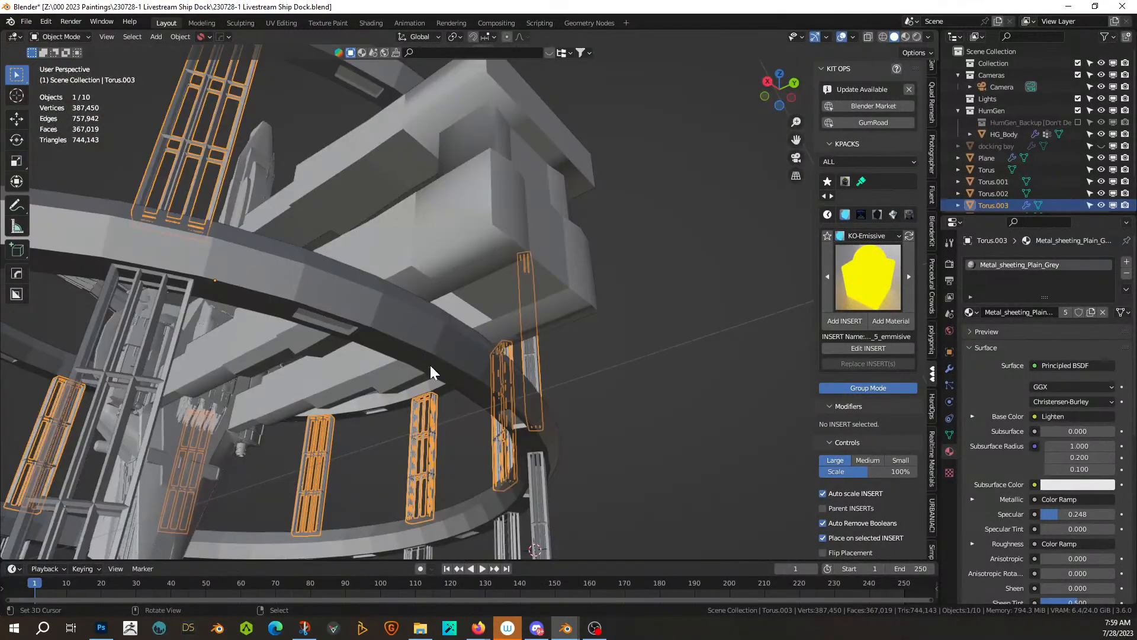
click(496, 277)
key(Tab)
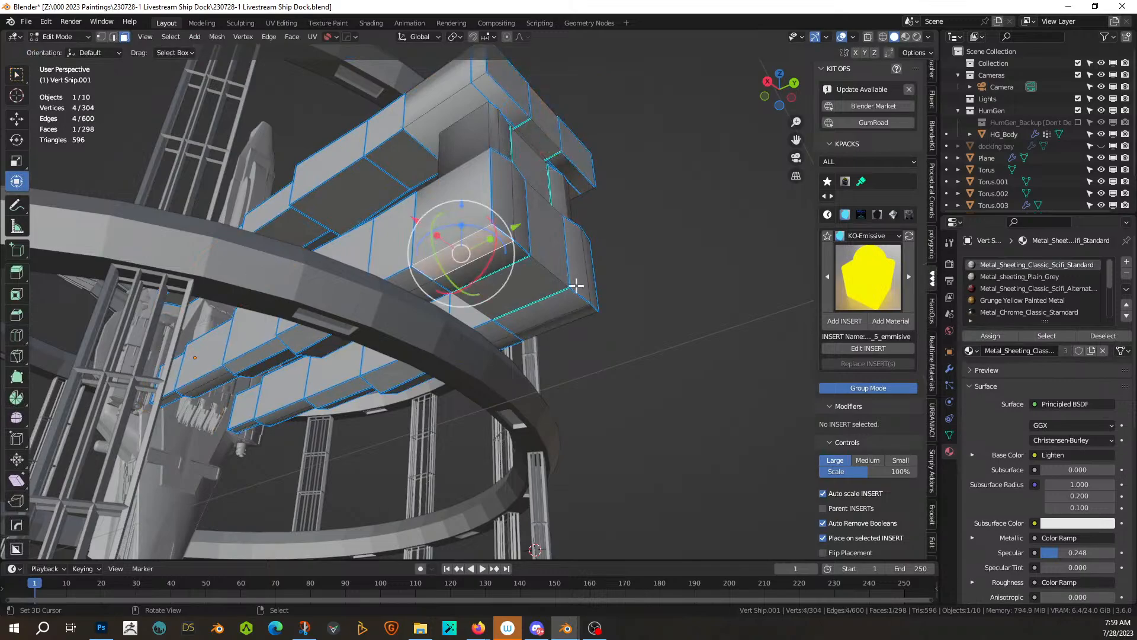
ctrl+click(578, 314)
key(i)
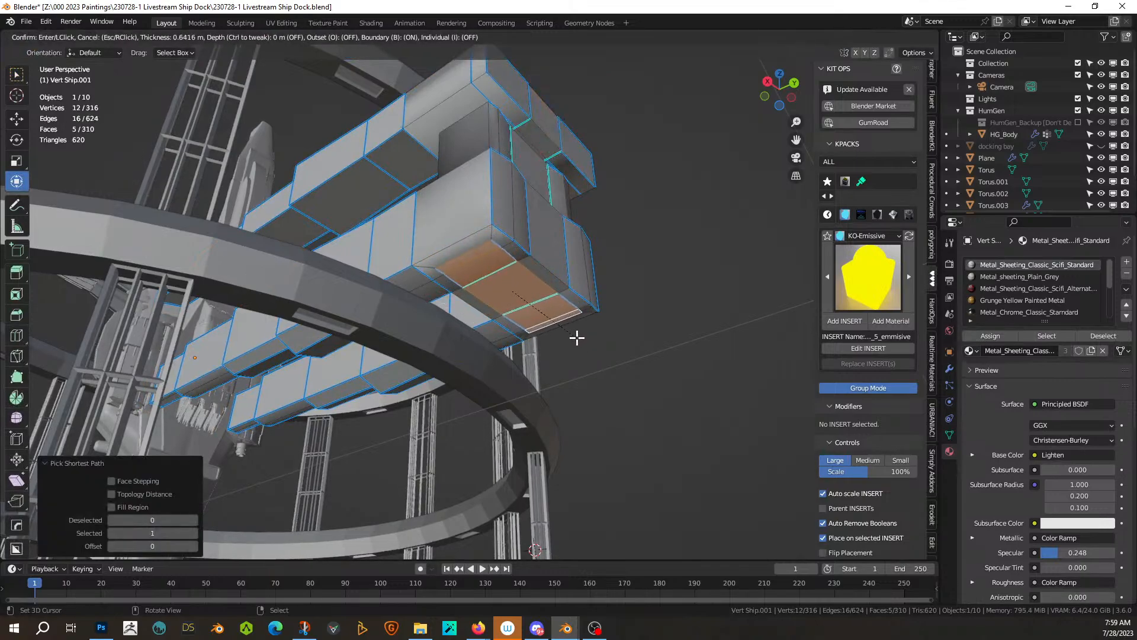
click(577, 338)
- Extrude the inset underside faces down about 24.5 m to form a tall support column beneath the lower outer block
middle_drag(577, 338, 599, 379)
key(e)
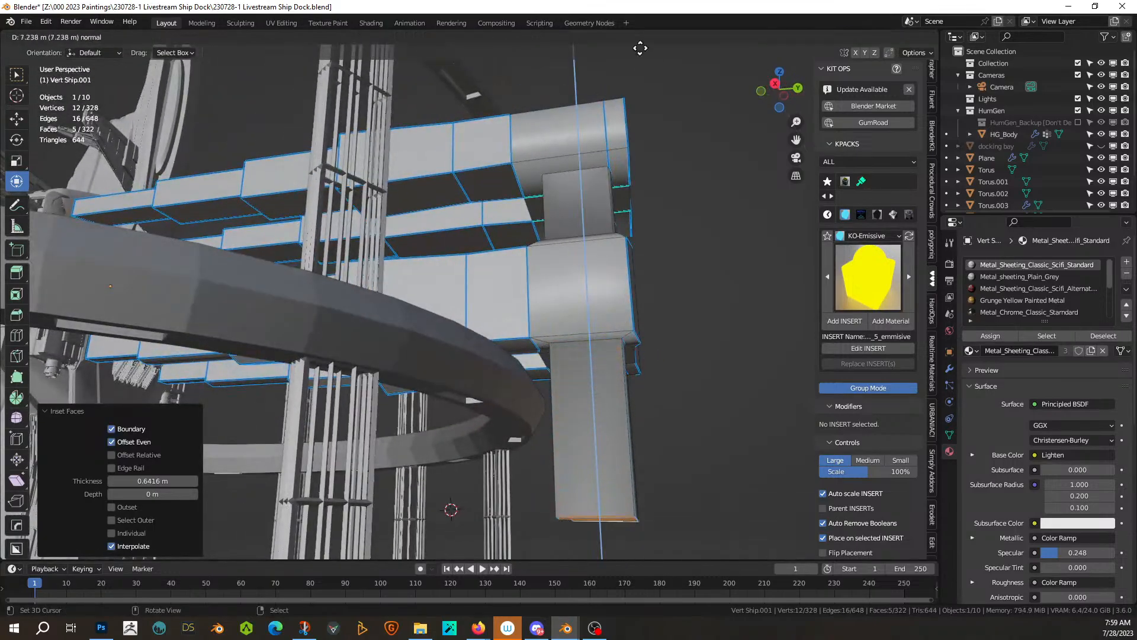
click(667, 486)
scroll(685, 441, down, 5)
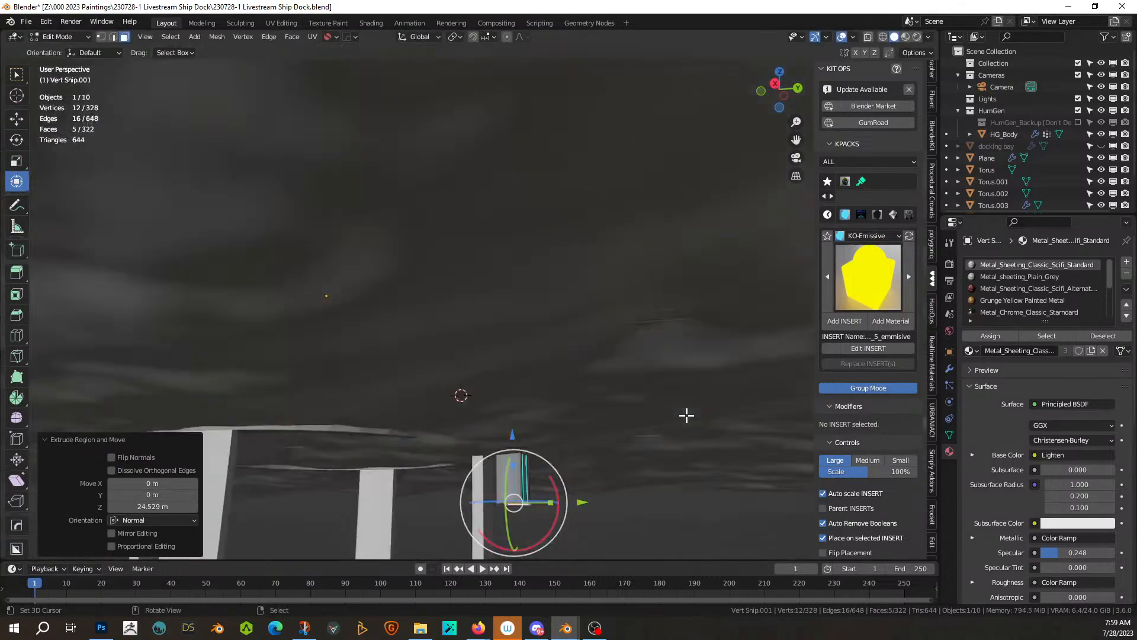
middle_drag(686, 414, 670, 452)
scroll(489, 385, up, 2)
scroll(489, 385, up, 2)
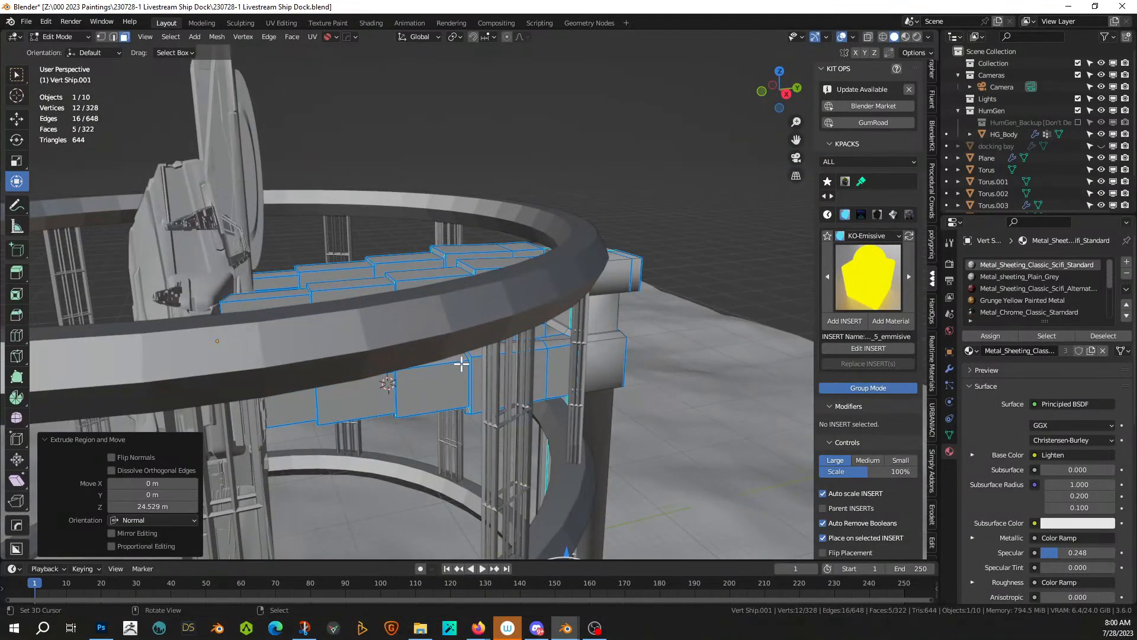
- Select the three outer end faces of the upper outer block and extrude them outward about 2.7 m
middle_drag(461, 364, 300, 175)
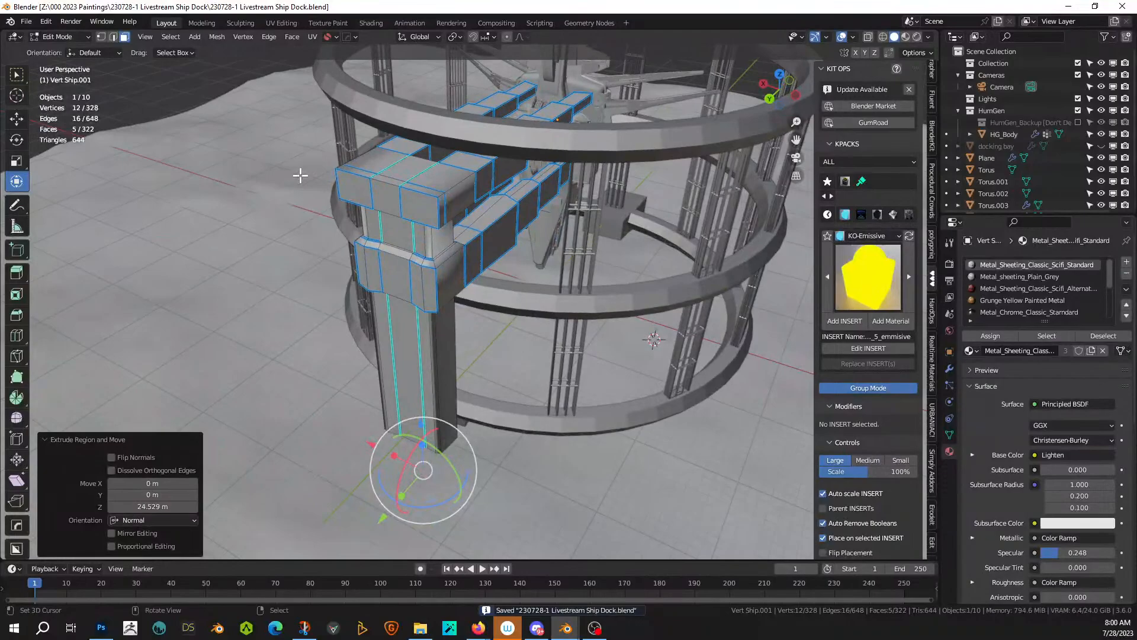
click(355, 183)
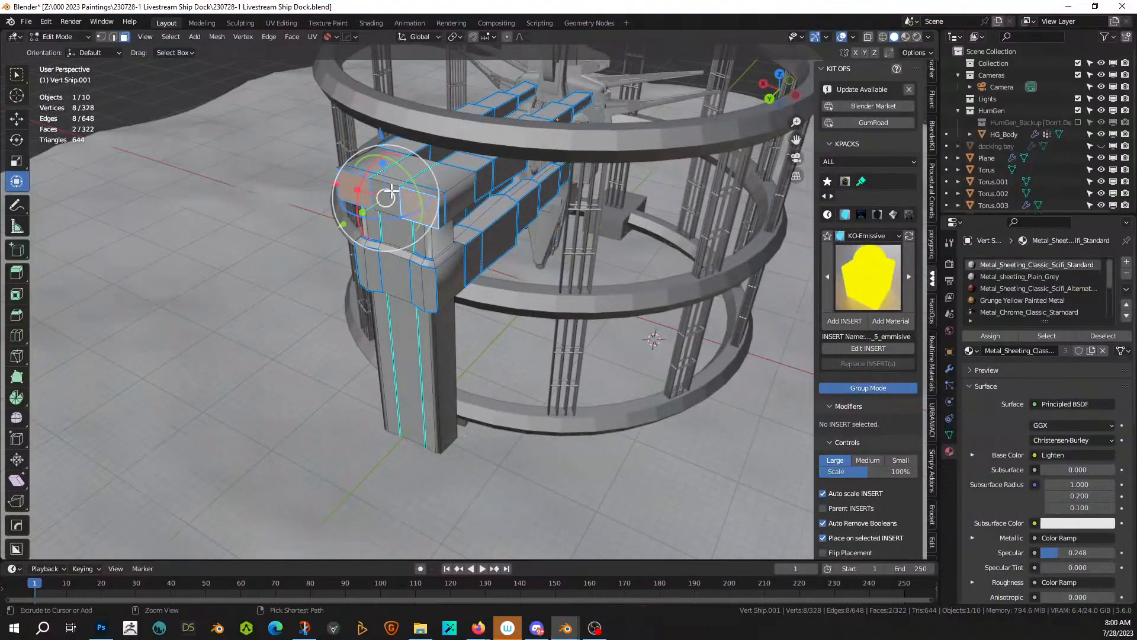
ctrl+click(391, 188)
middle_drag(391, 188, 336, 169)
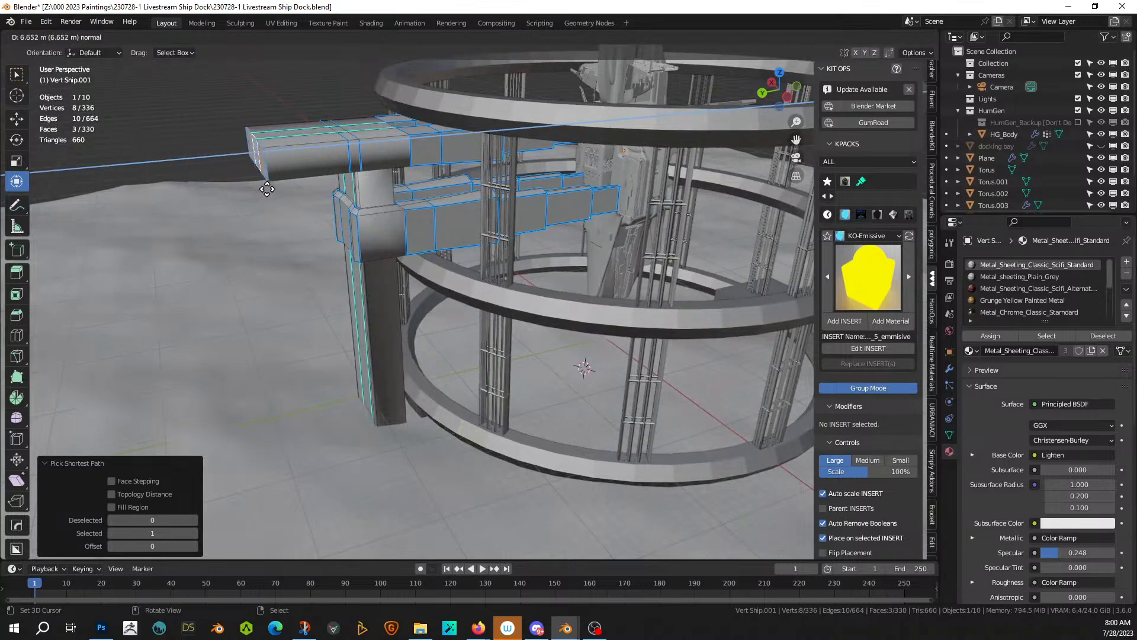
click(302, 175)
middle_drag(303, 172, 314, 216)
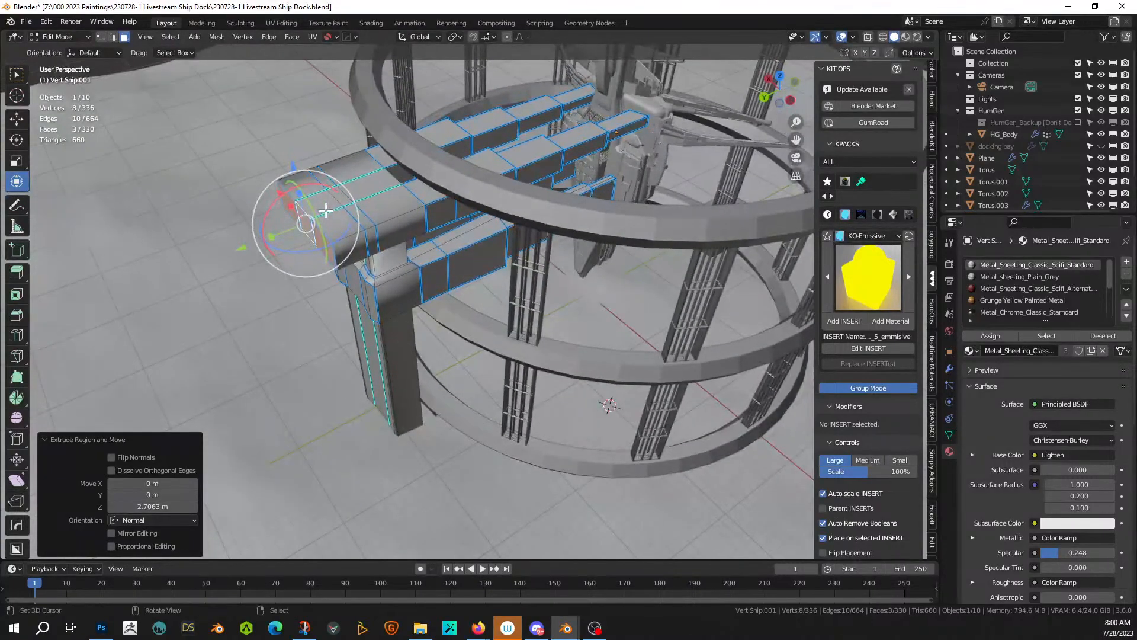
- Extrude the end faces scaled up about 1.9 times and extrude them outward about 8.8 m to form a wider end section
key(e)
key(s)
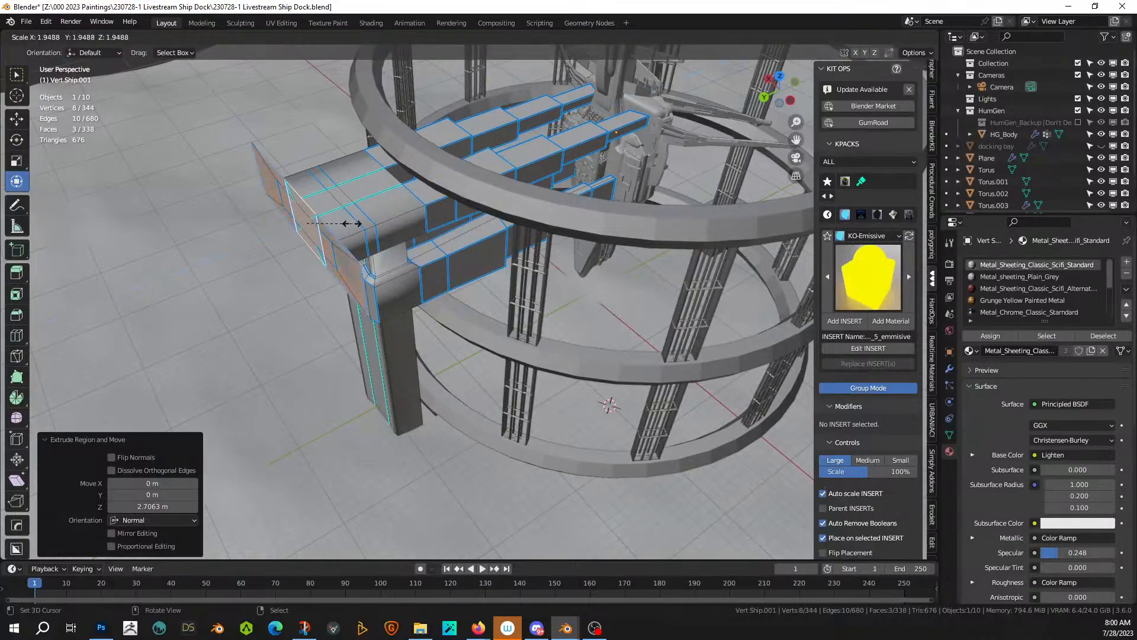
click(346, 220)
key(e)
click(243, 262)
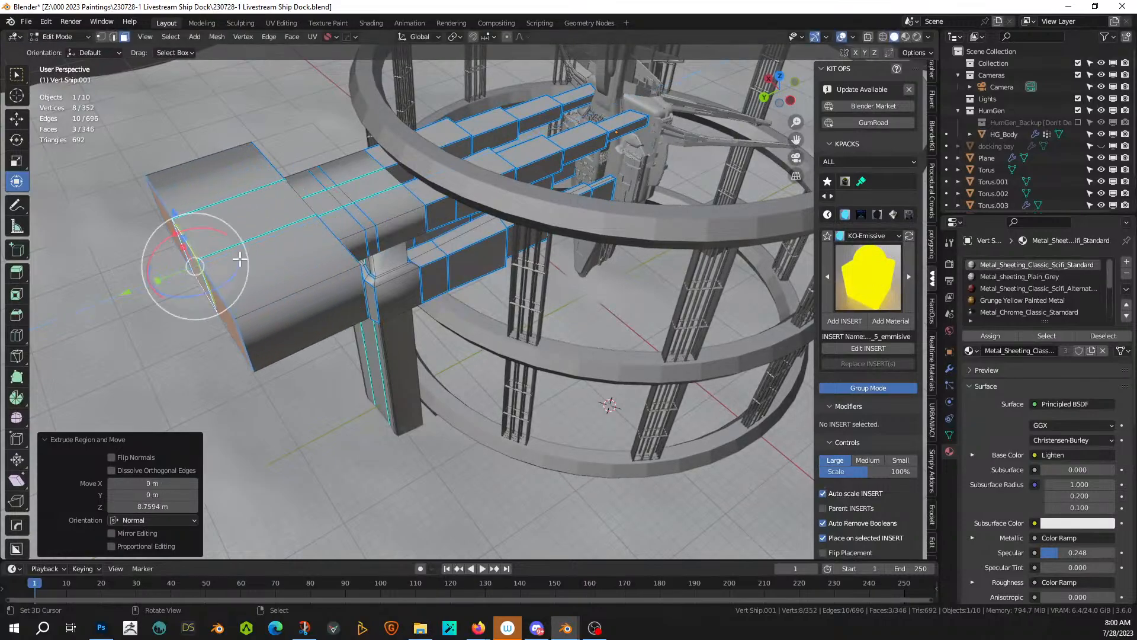
- Save the ship dock file
scroll(244, 261, down, 5)
middle_drag(244, 261, 318, 223)
key(ctrl+s)
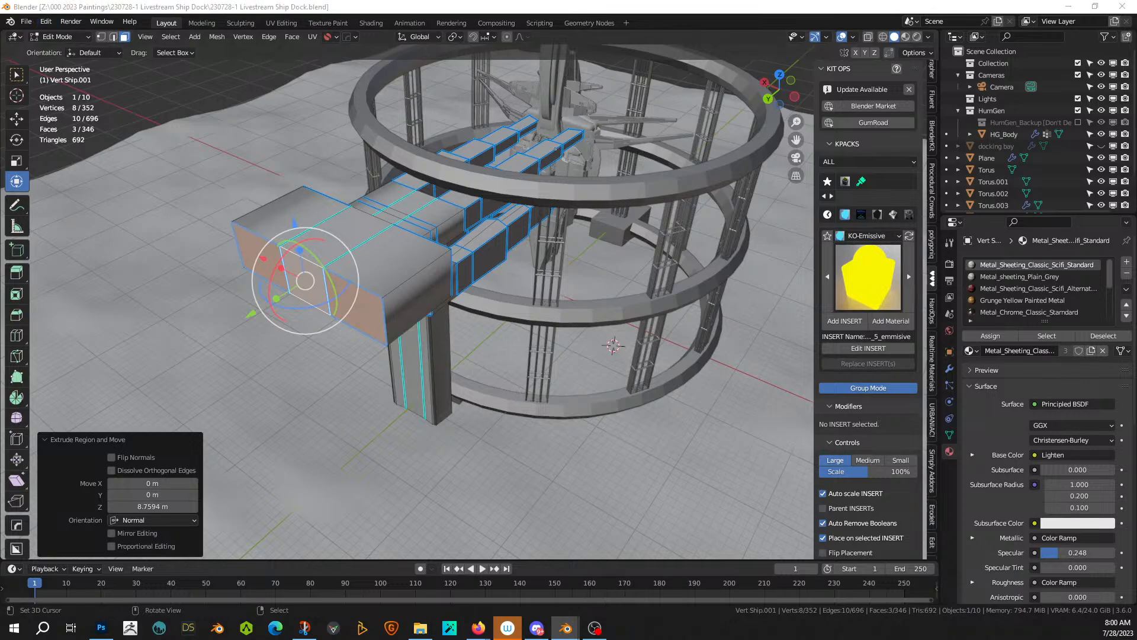
click(193, 76)
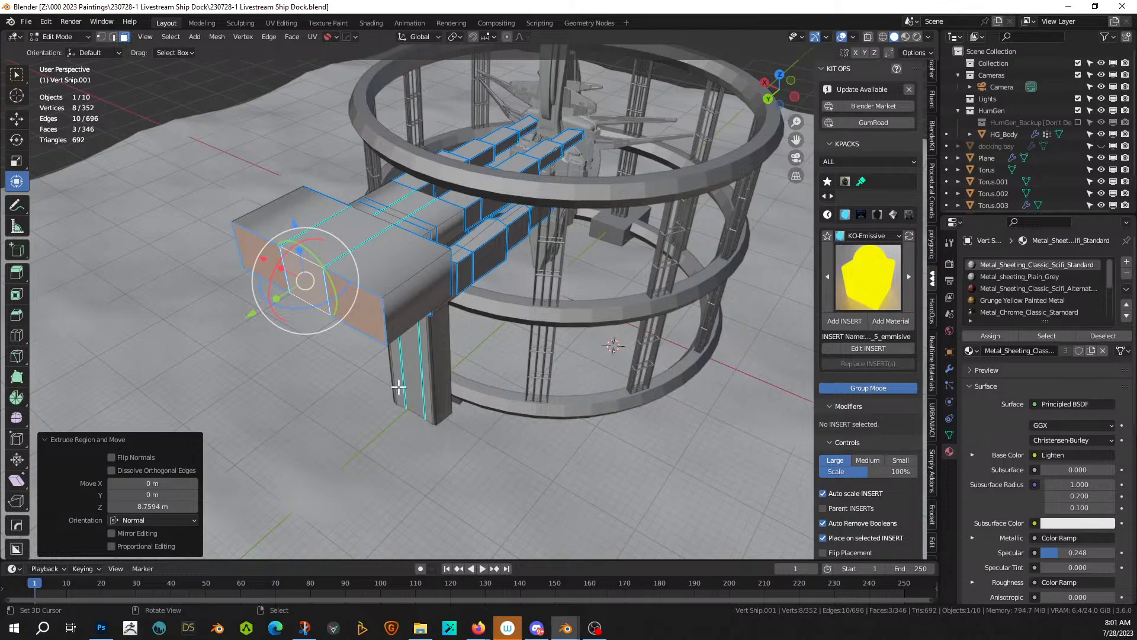
middle_drag(427, 390, 391, 367)
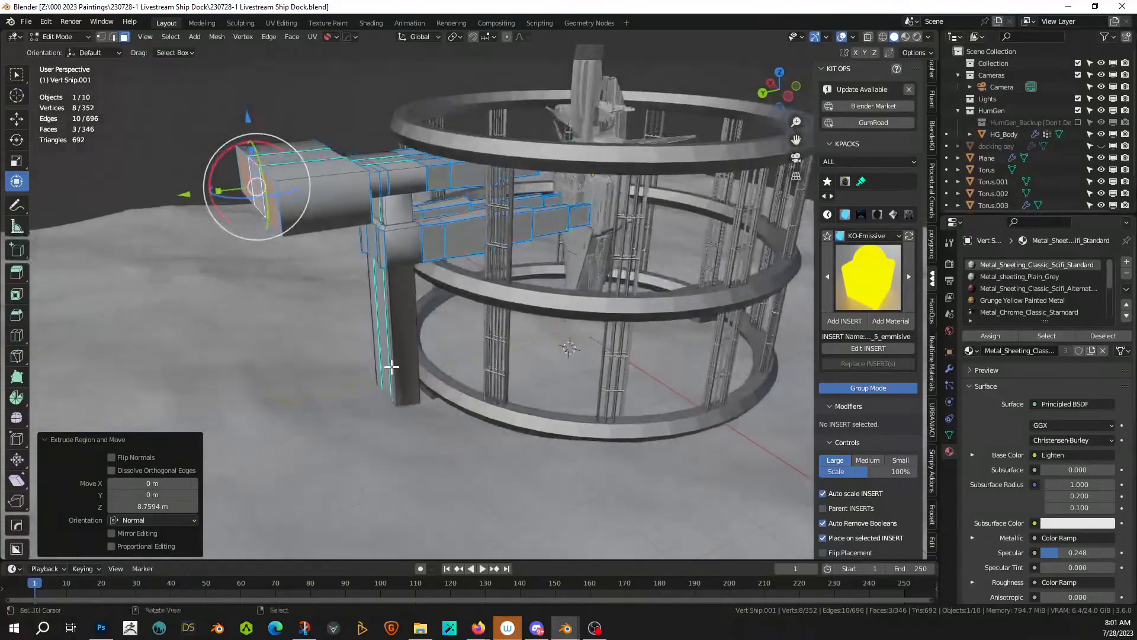
middle_drag(289, 274, 314, 278)
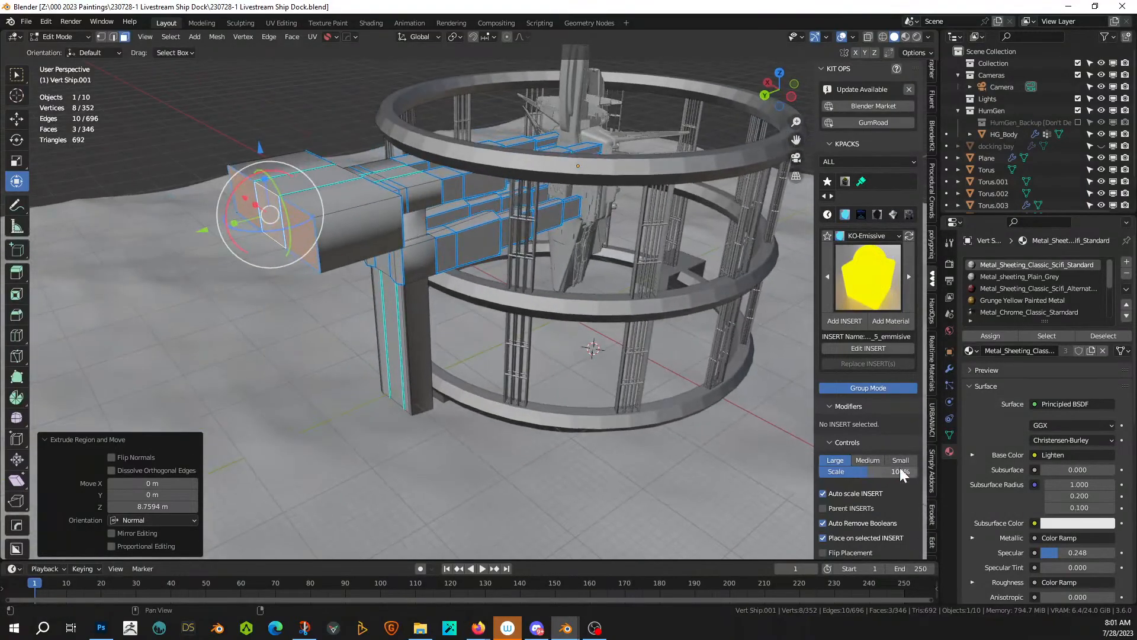
- Clear the custom split normals data from the support structure's mesh
click(949, 434)
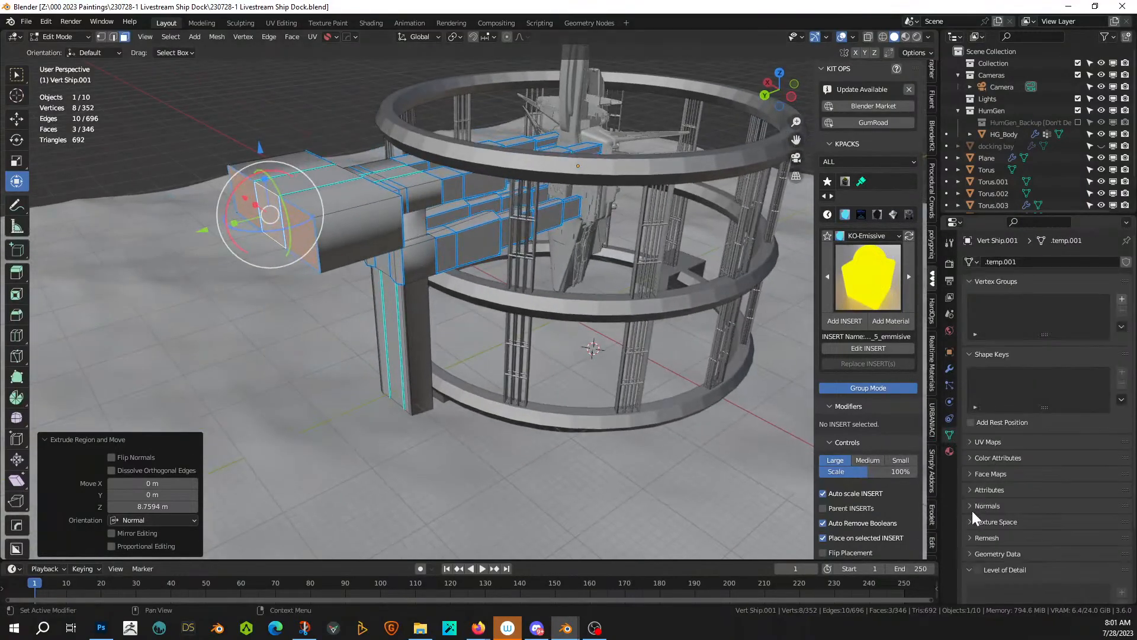
click(969, 551)
scroll(986, 527, down, 2)
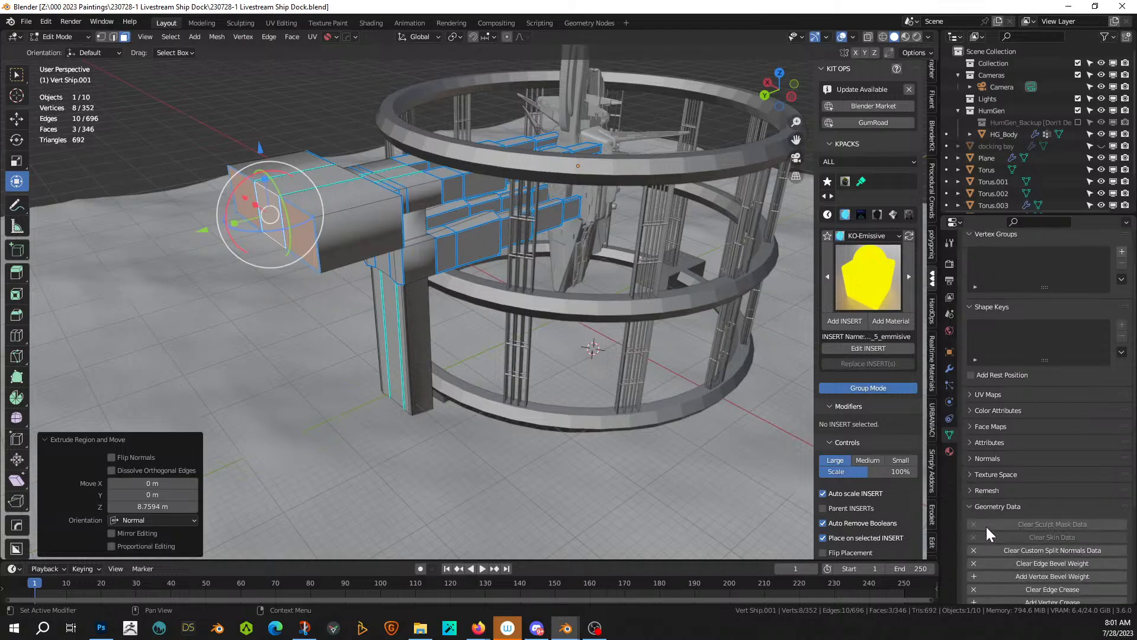
click(1005, 550)
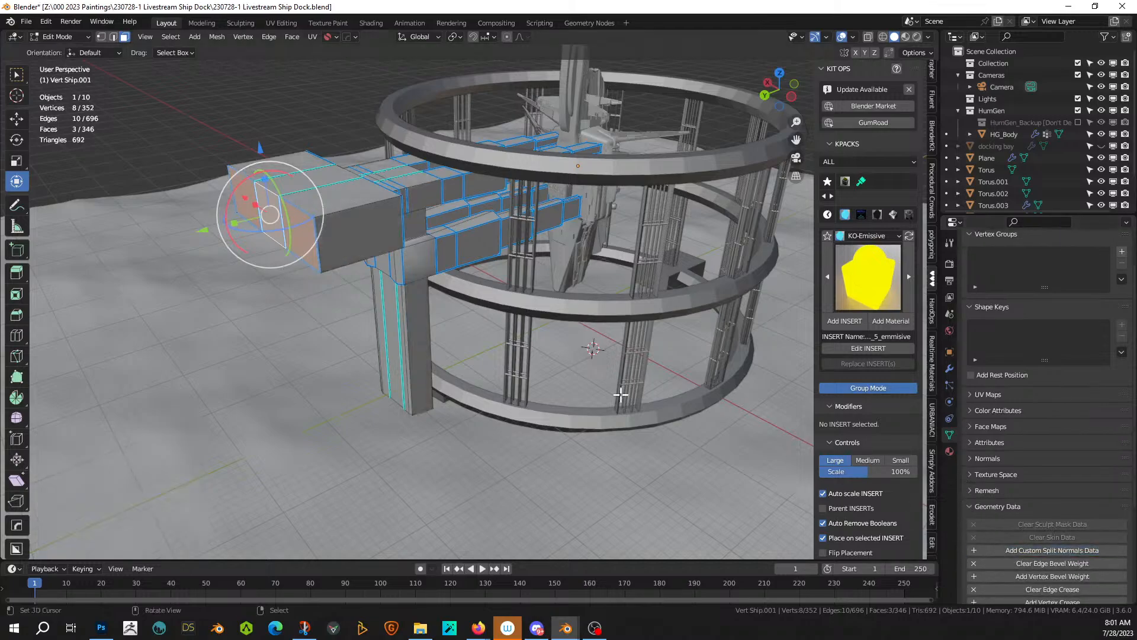
mouse_move(619, 394)
middle_down()
mouse_move(553, 356)
mouse_move(550, 340)
mouse_move(568, 351)
middle_up()
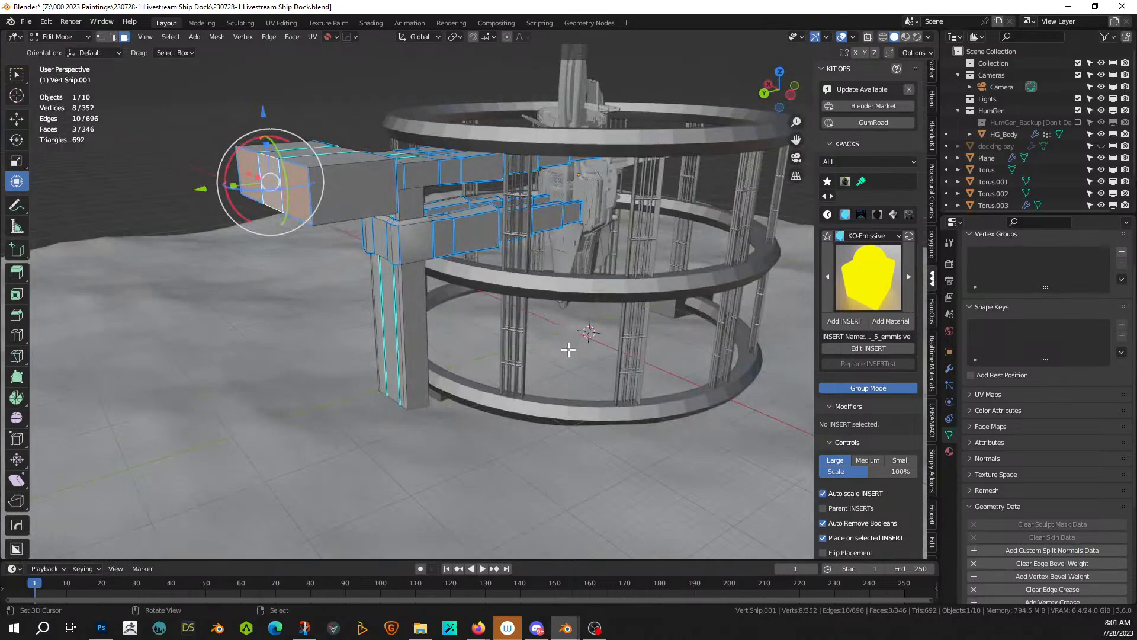
- Inset the two middle top faces of the narrow neck about 0.38 m and extrude them up about 4.3 m into a small tower
scroll(376, 277, up, 1)
middle_drag(361, 254, 558, 301)
scroll(575, 312, up, 3)
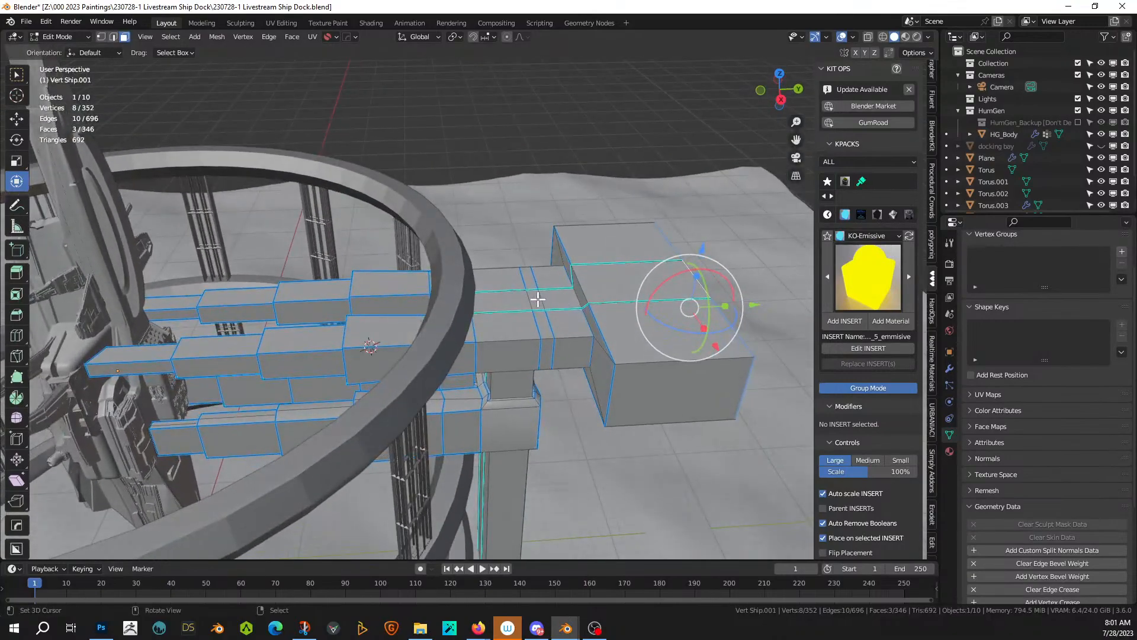
right_click(535, 300)
shift+right_click(557, 300)
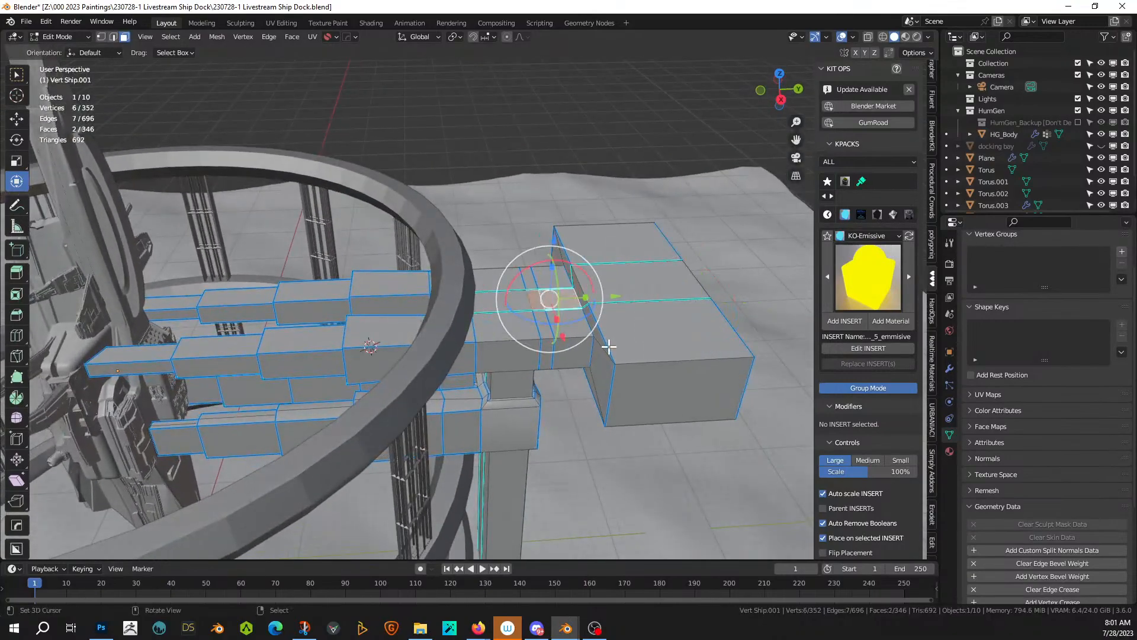
key(i)
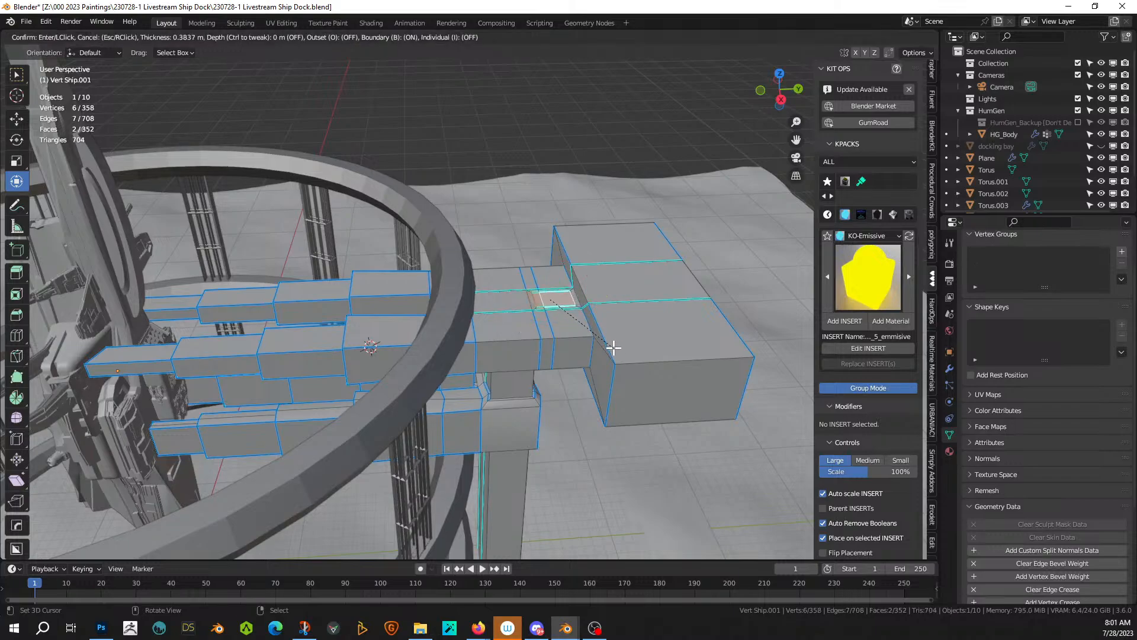
click(614, 348)
key(e)
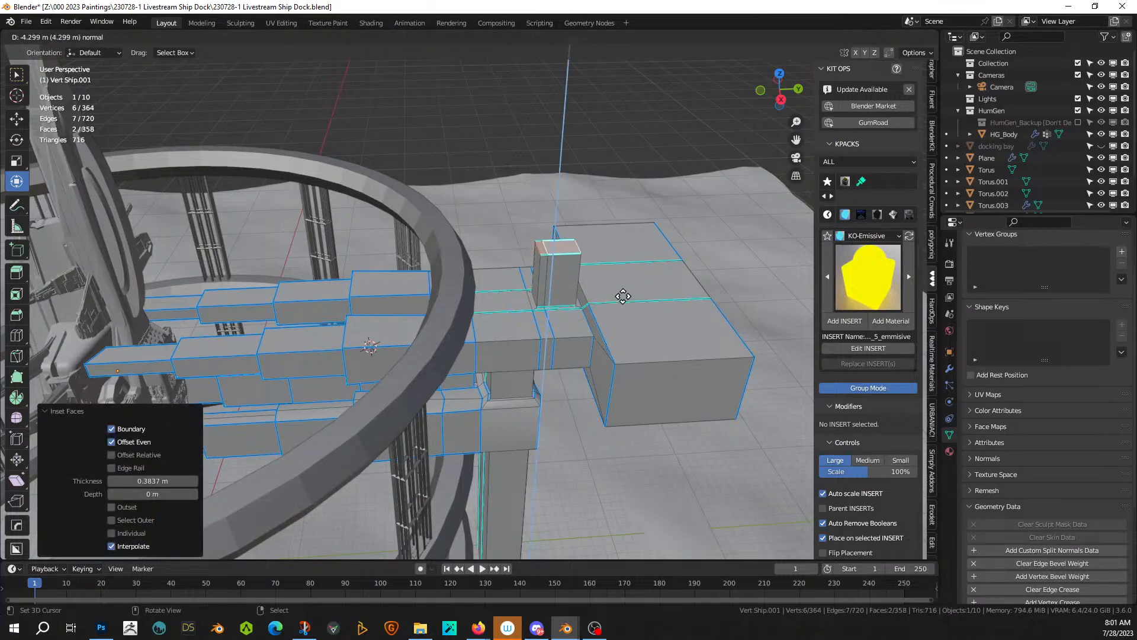
click(623, 296)
- Select the tower's side face pointing towards the ship and snap the 3D cursor to it
middle_drag(623, 296, 578, 305)
click(532, 270)
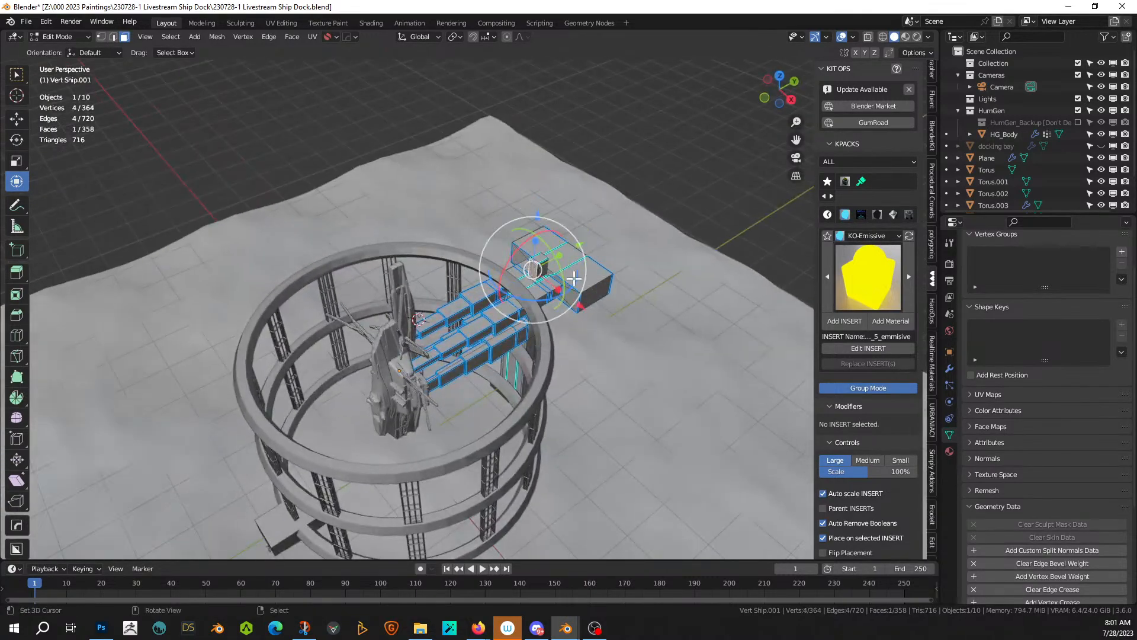
key(shift+s)
click(572, 354)
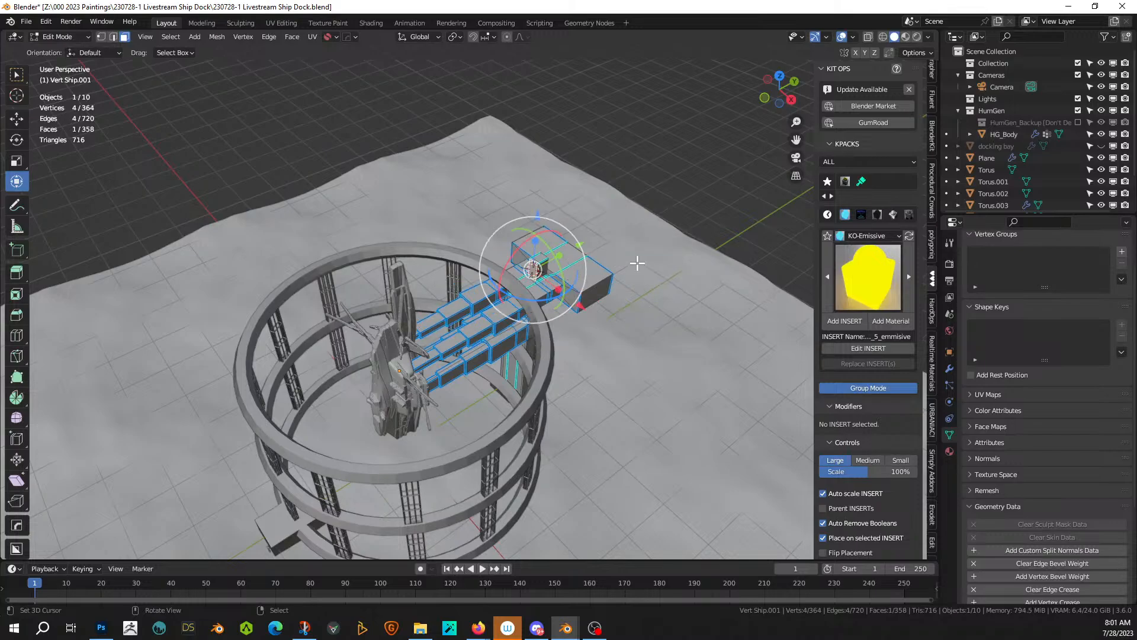
- Set HG_Body's origin to the 3D cursor and move its geometry to that origin to place the figure at the tower
click(1013, 133)
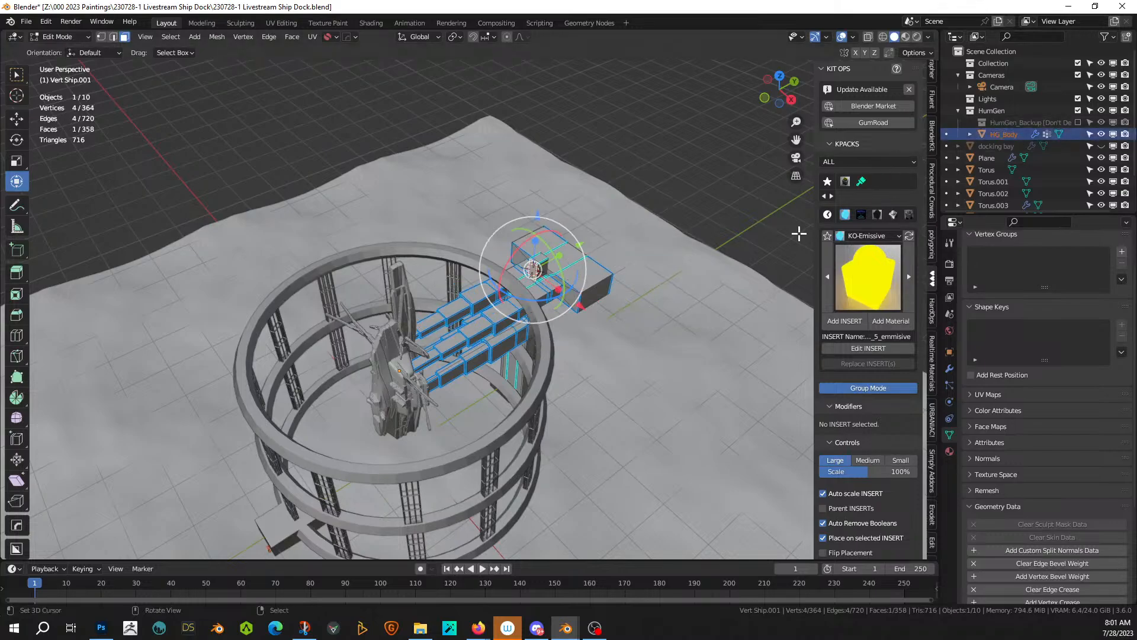
key(Tab)
click(183, 35)
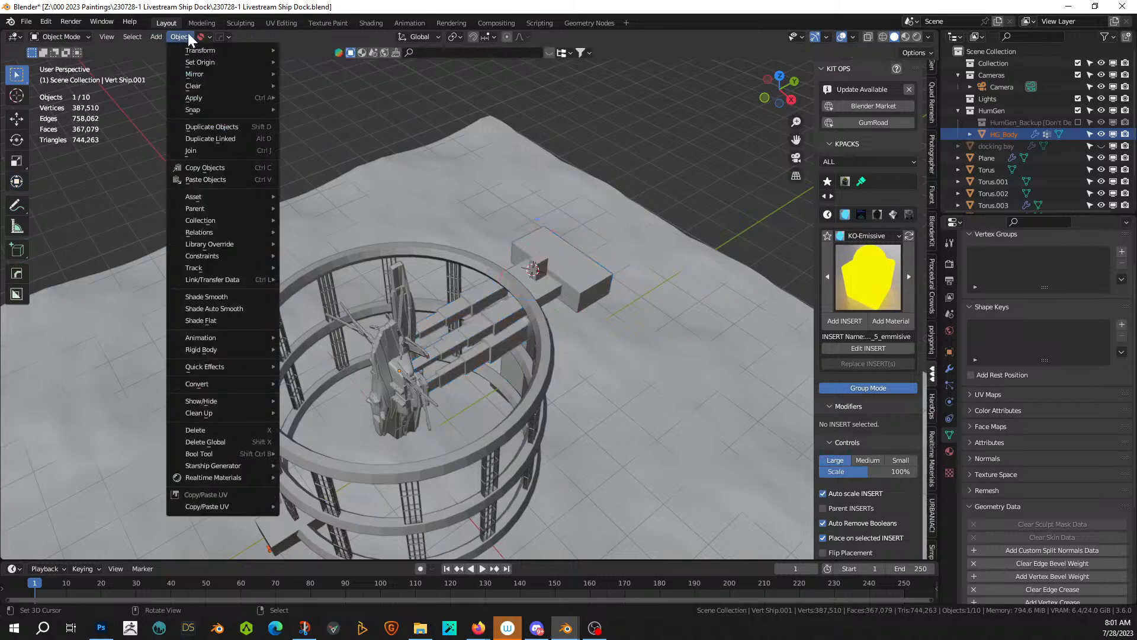
mouse_move(194, 62)
click(349, 89)
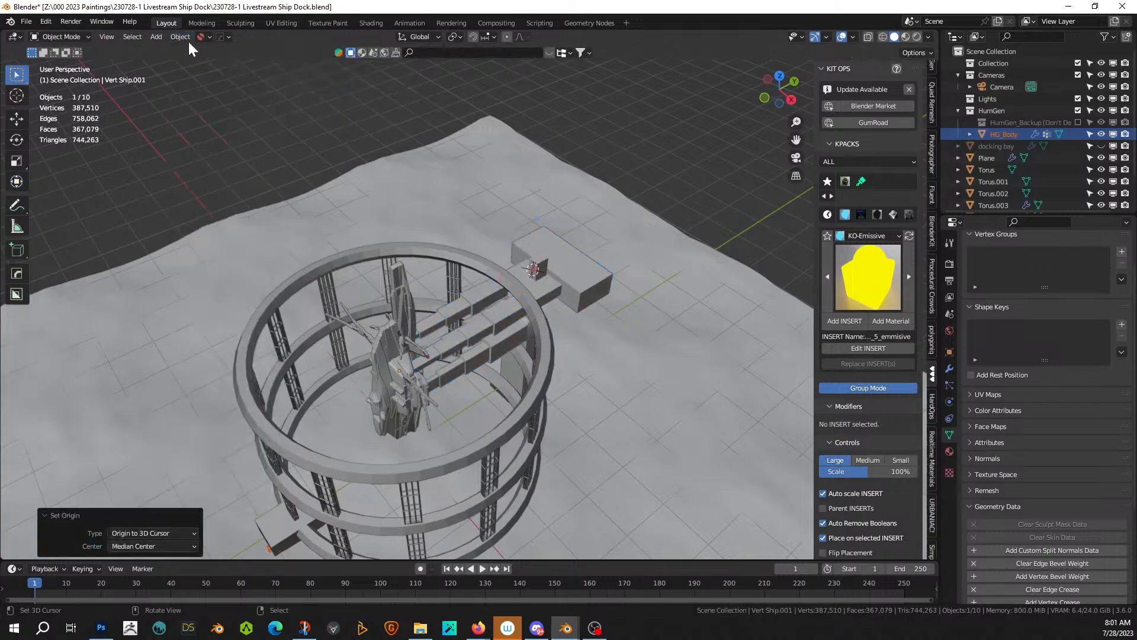
click(181, 37)
click(329, 63)
- Bevel the tower's upper edge facing the ship with a 0.411 m width and one segment
key(KP_Decimal)
middle_drag(615, 292, 567, 257)
scroll(585, 286, down, 3)
scroll(567, 258, up, 3)
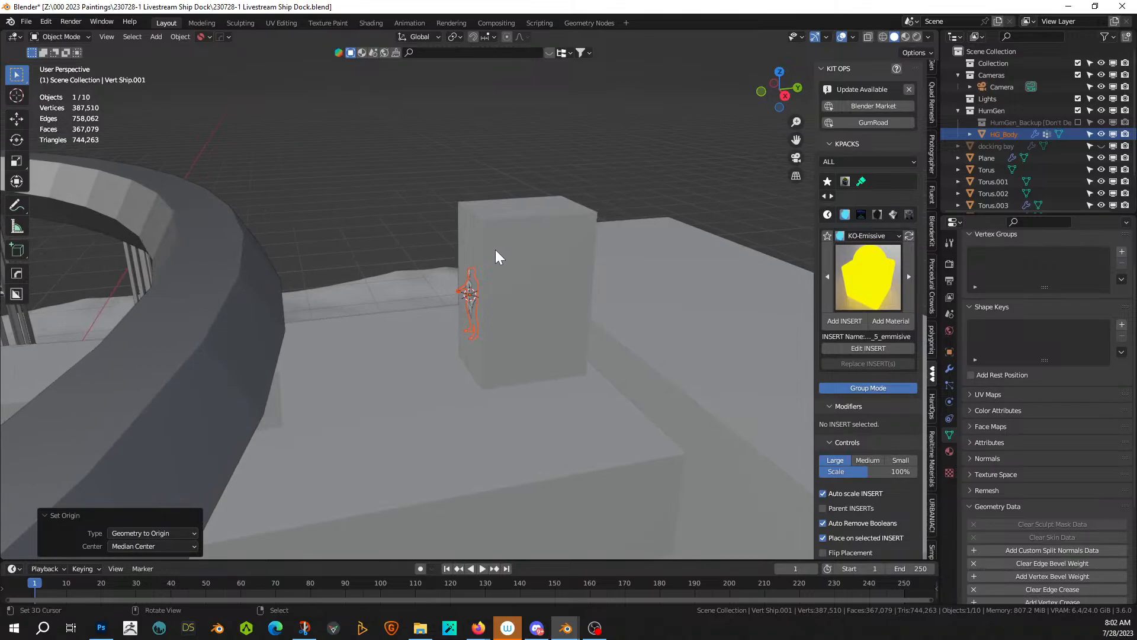
click(472, 219)
key(Tab)
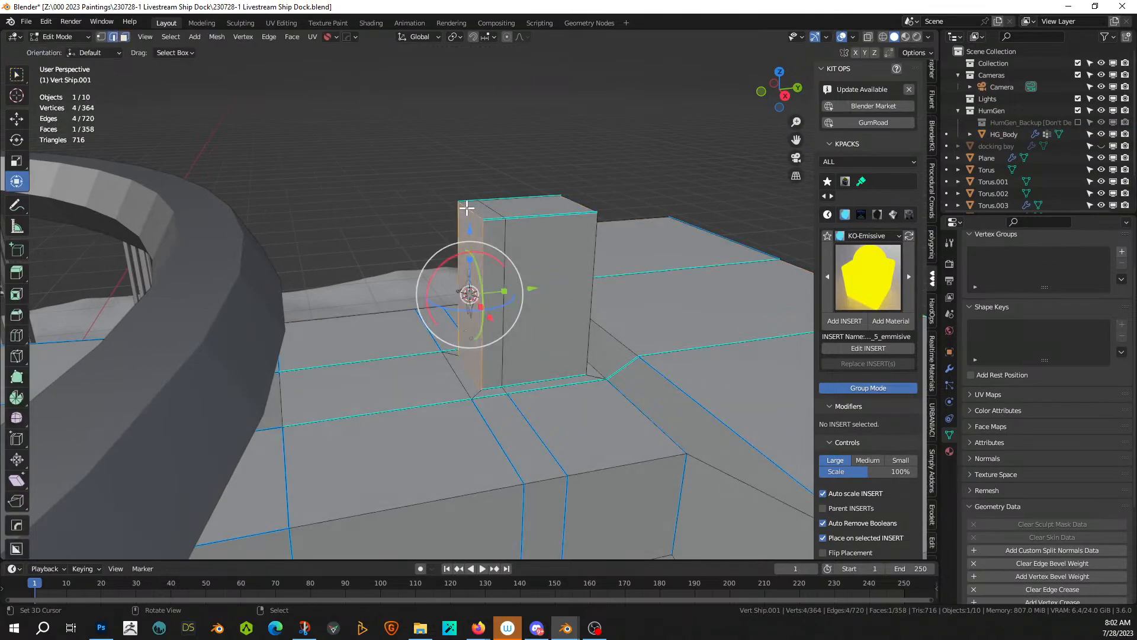
click(471, 209)
key(ctrl+b)
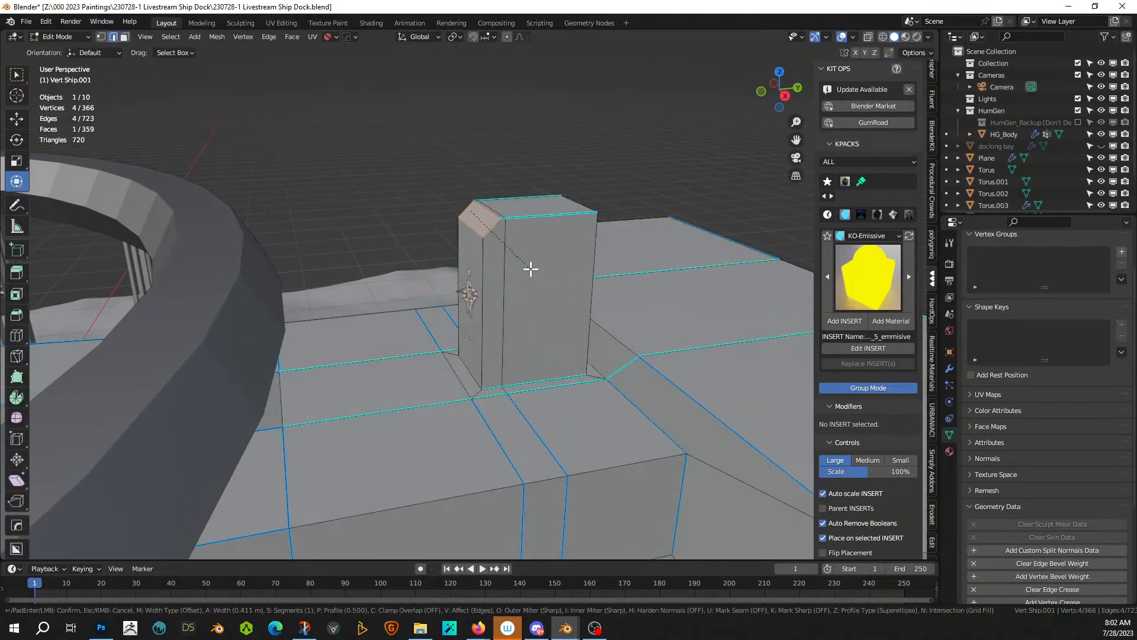
click(531, 268)
- Add one horizontal edge loop across the tower's front face, slid upward with a factor of about -0.336
middle_drag(531, 264, 593, 271)
scroll(593, 271, up, 3)
scroll(563, 277, up, 2)
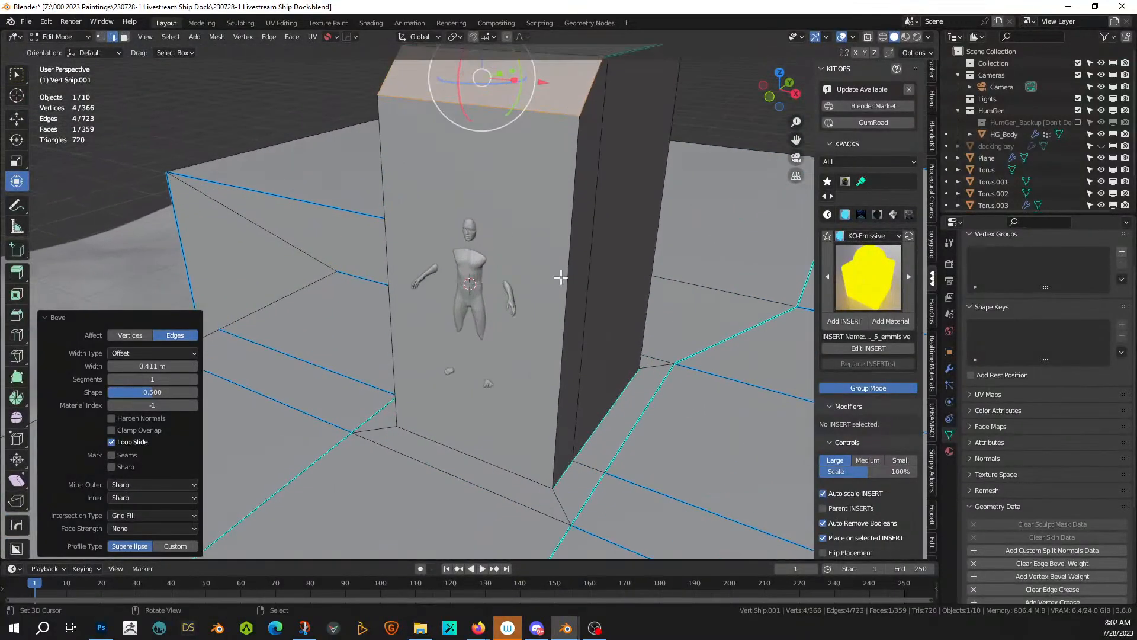
middle_drag(524, 290, 480, 235)
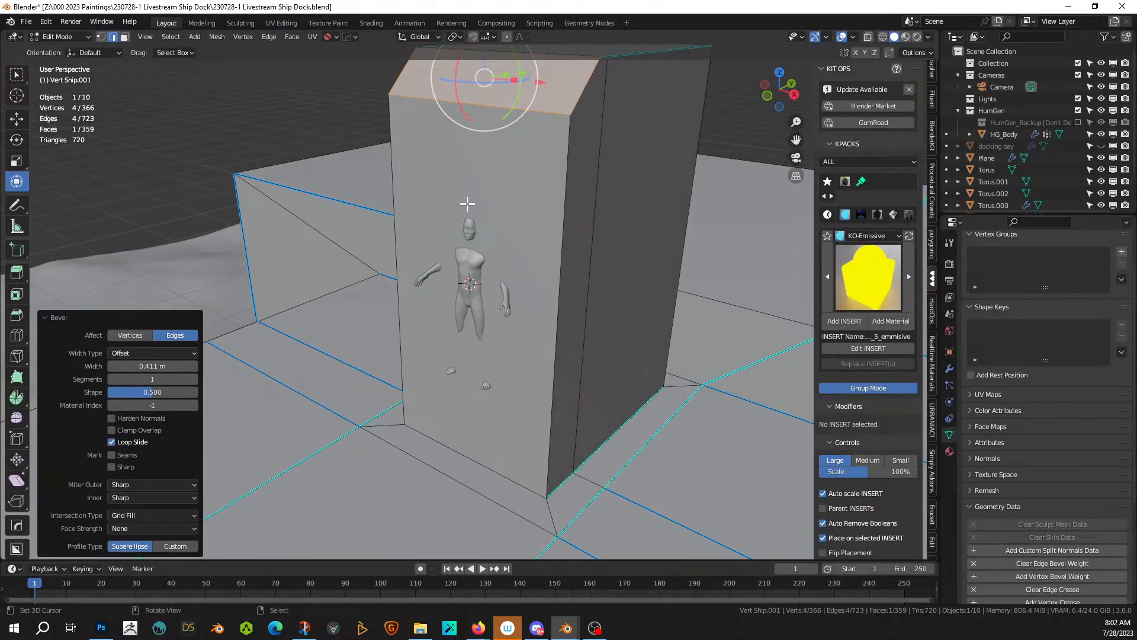
key(ctrl+r)
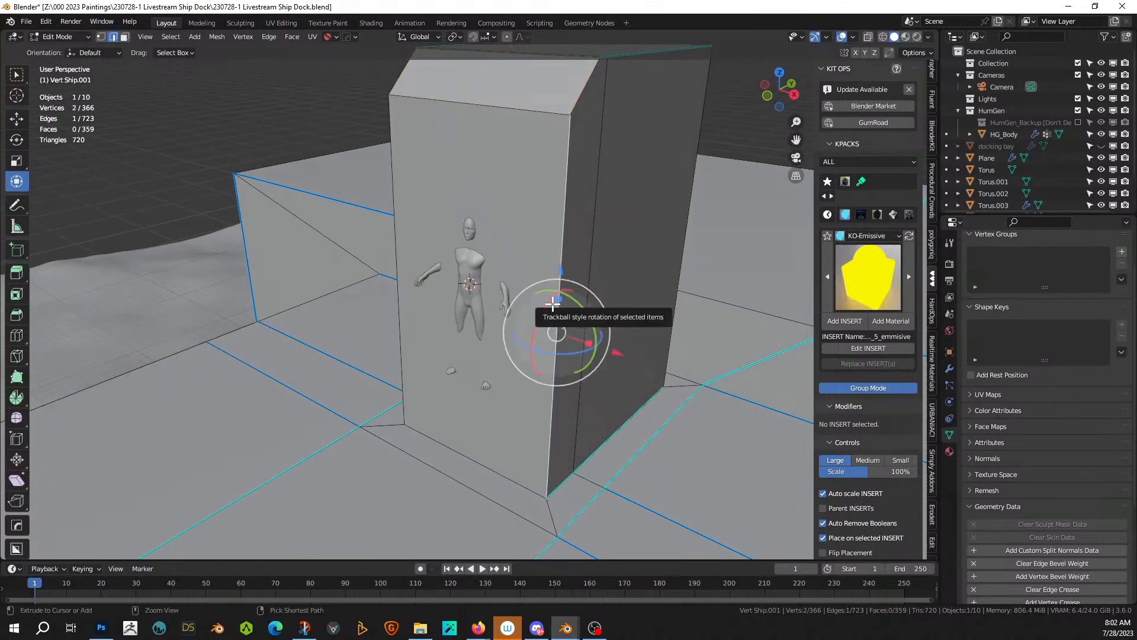
click(546, 322)
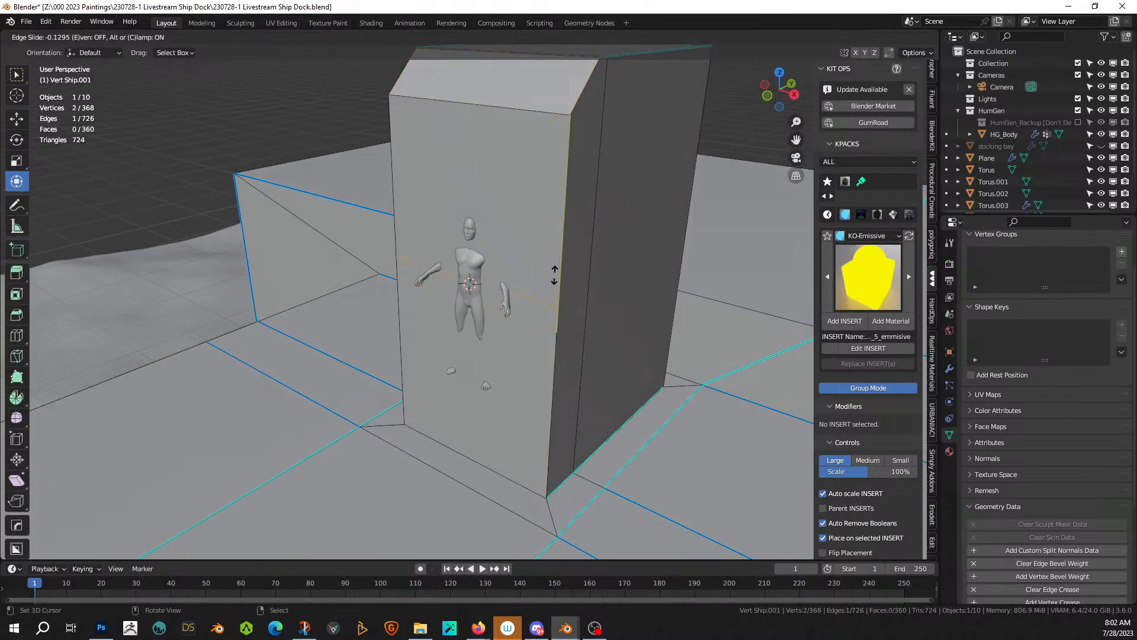
click(561, 240)
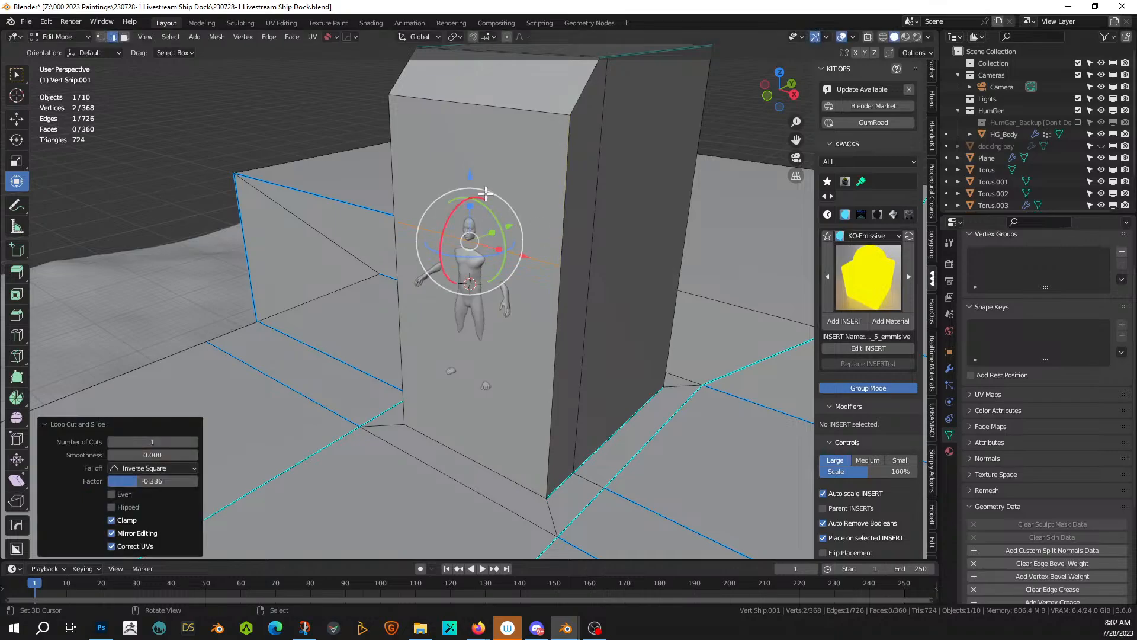
- Inset the upper front face of the tower about 0.22 m and extrude it about 0.023 m to form a window
key(3)
click(560, 232)
key(i)
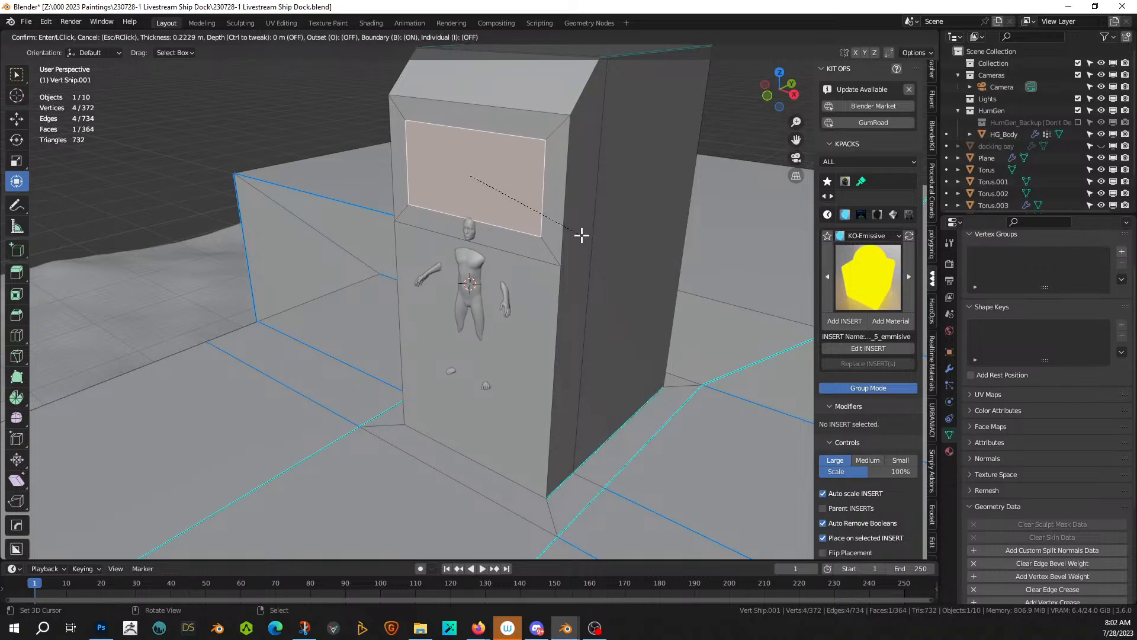
click(581, 236)
middle_drag(581, 235, 574, 425)
key(e)
click(601, 336)
- Inset the window face about 0.01 m and extrude it about 0.019 m to add a second frame edge
scroll(602, 314, up, 3)
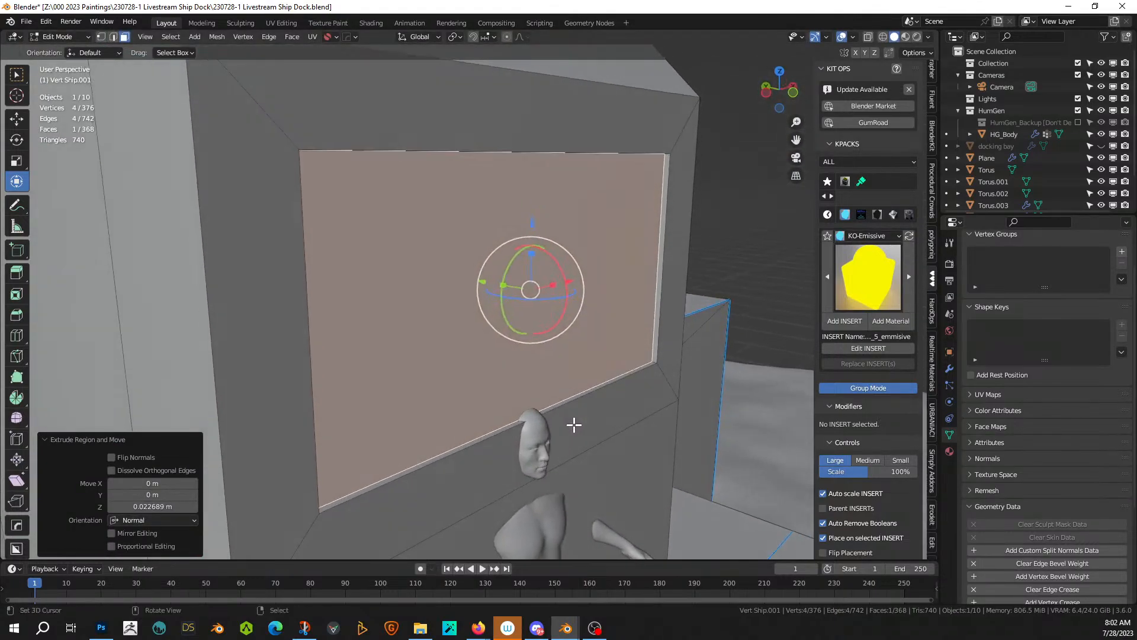
key(i)
click(645, 438)
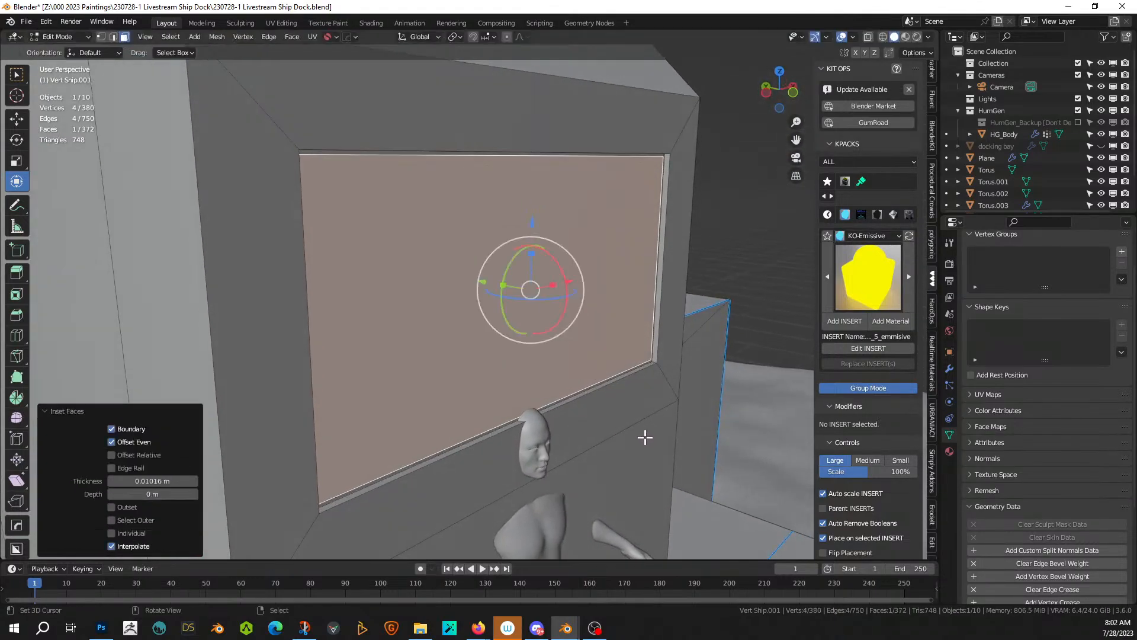
key(e)
click(654, 437)
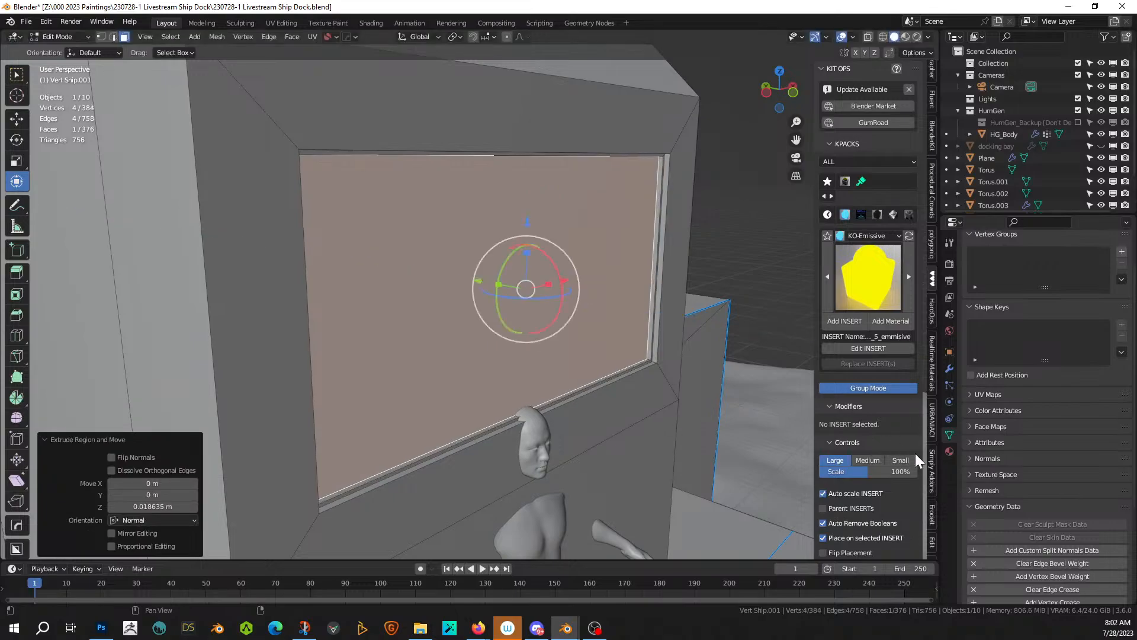
- Assign the Glass_Windowpane material to the tower's window face
click(950, 450)
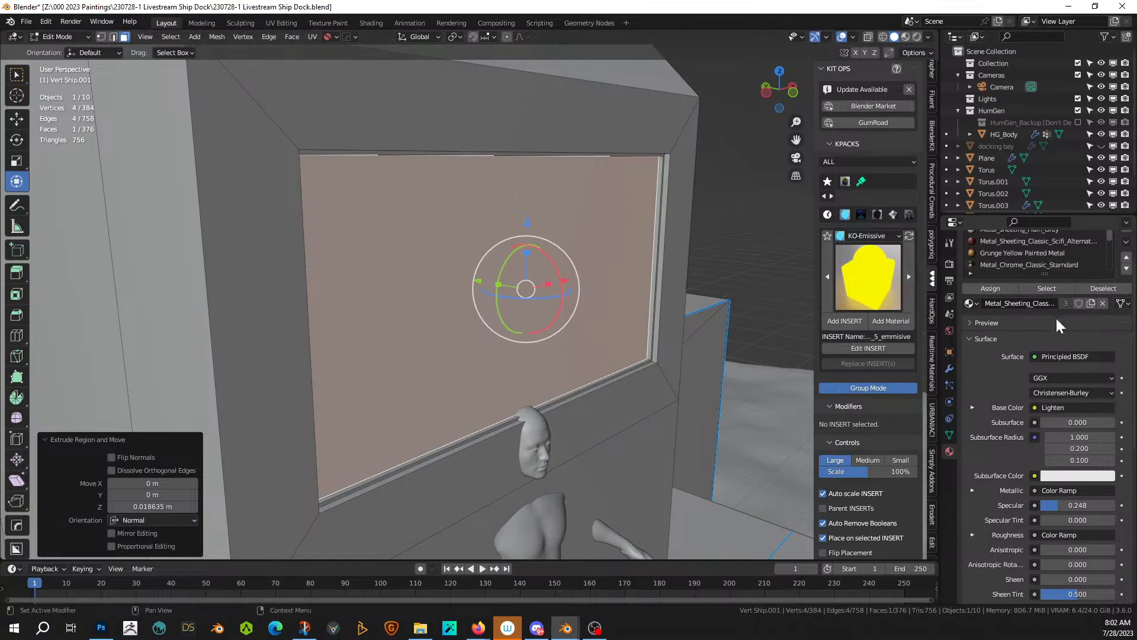
scroll(1051, 338, down, 3)
scroll(1051, 340, up, 4)
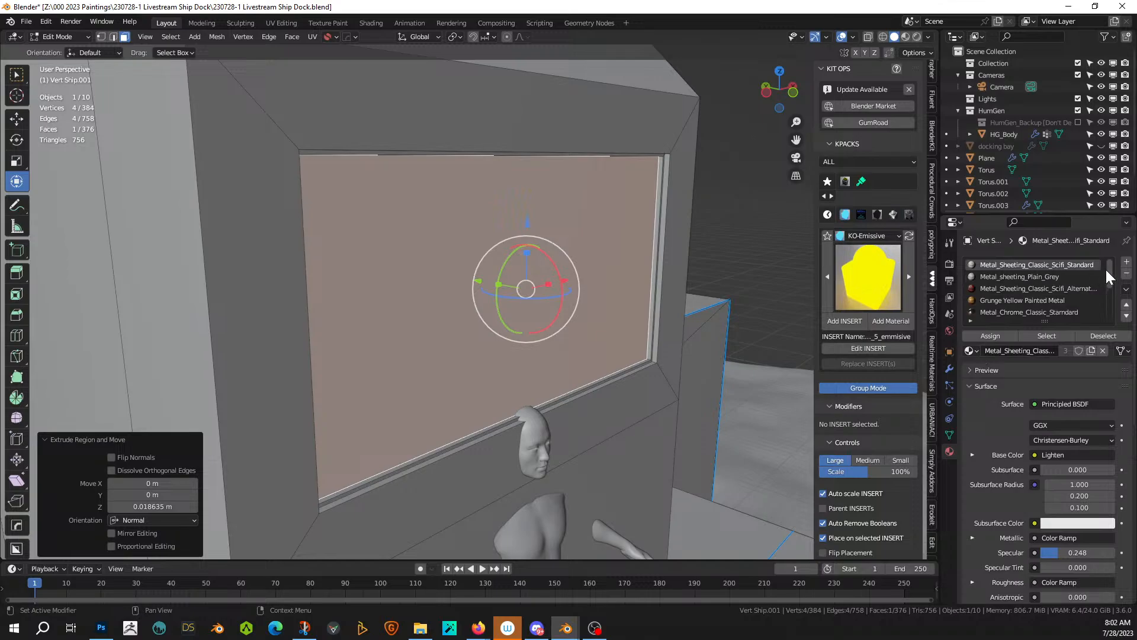
scroll(1108, 279, down, 2)
drag(1109, 286, 1114, 302)
click(1009, 300)
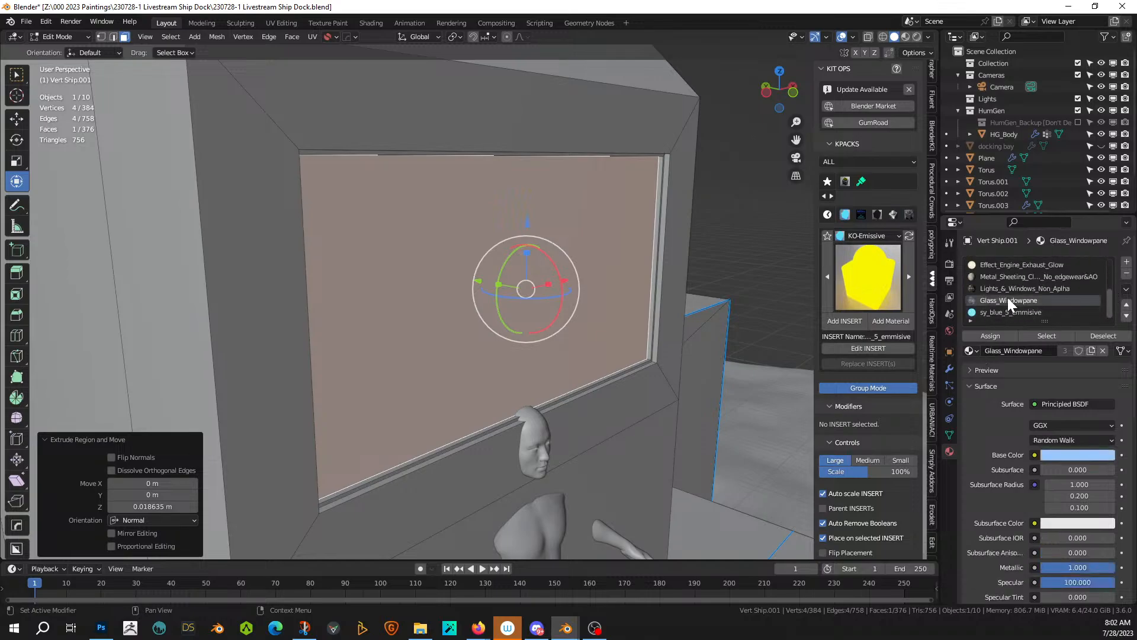
click(995, 339)
- Leave mesh editing and switch the viewport to rendered shading to examine the materials on the tower and beams
scroll(612, 315, down, 5)
middle_drag(611, 315, 475, 333)
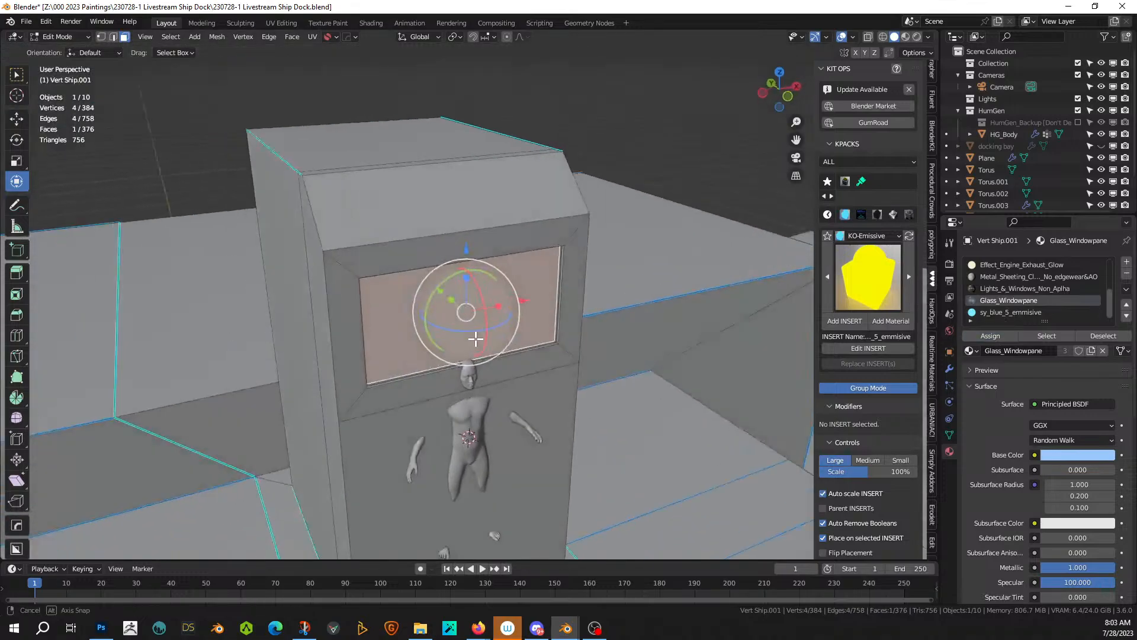
scroll(475, 332, down, 1)
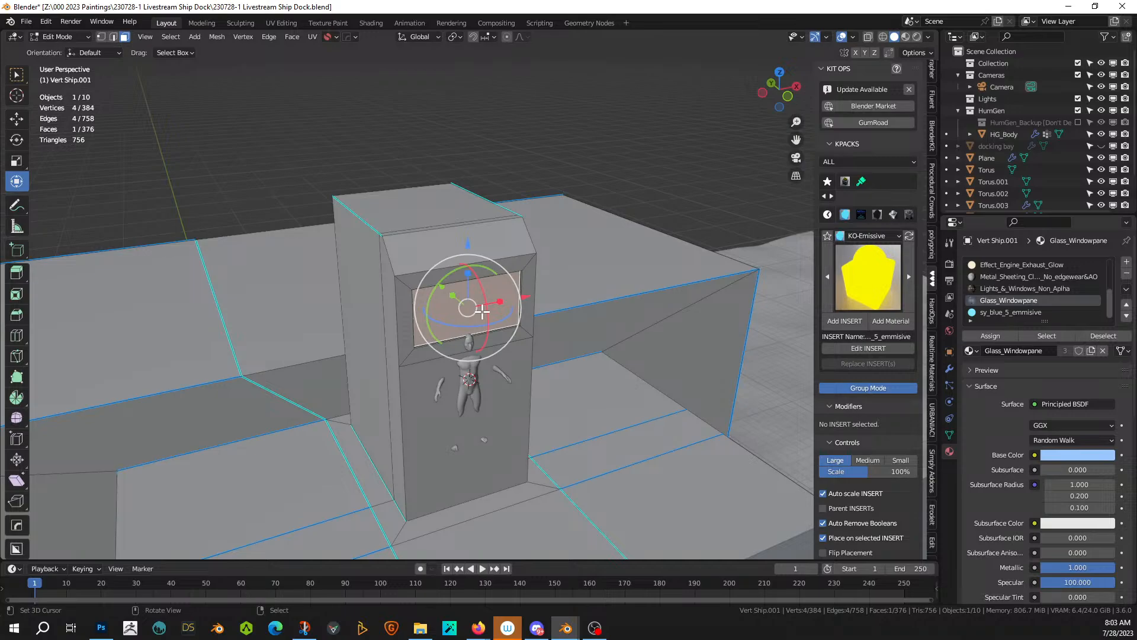
middle_drag(491, 311, 538, 339)
key(Tab)
scroll(538, 339, up, 4)
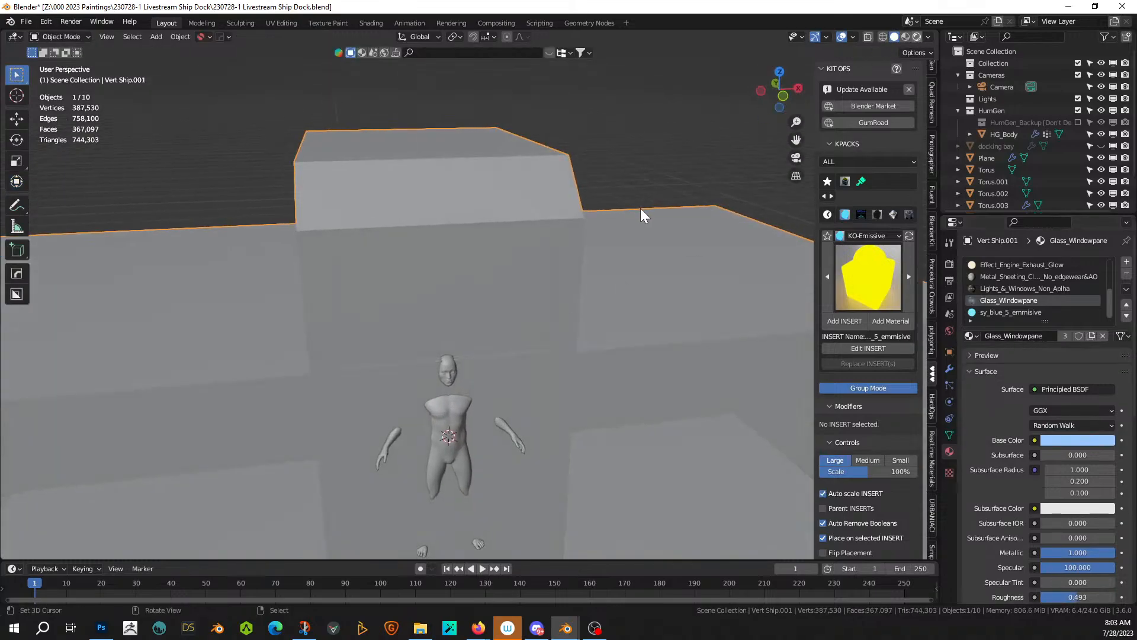
key(shift+z)
scroll(609, 223, down, 5)
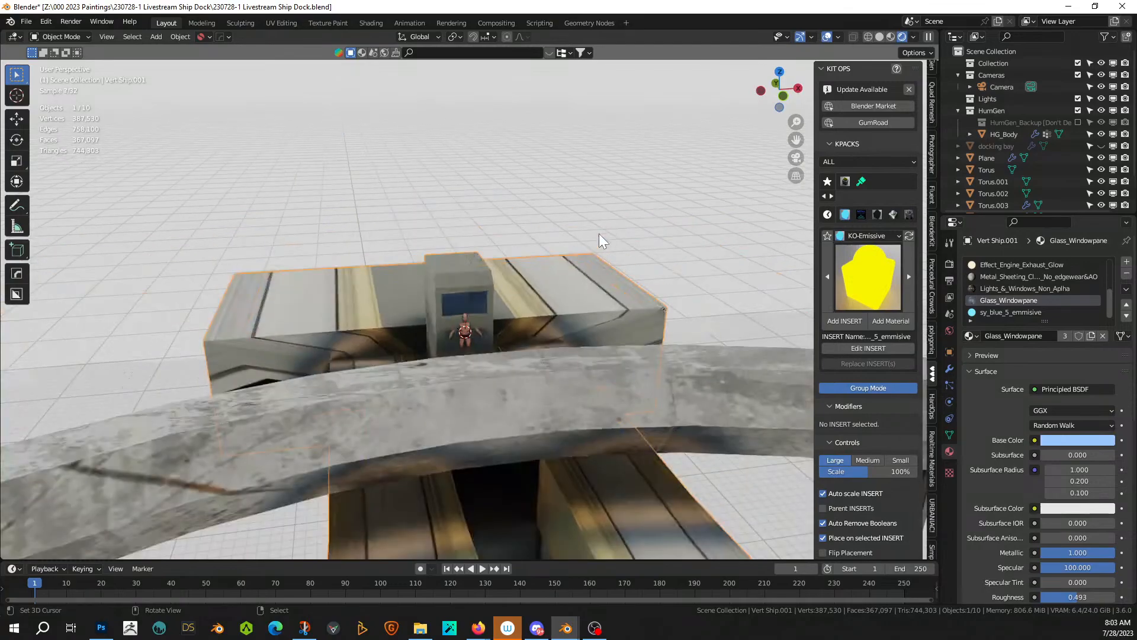
middle_drag(599, 233, 482, 265)
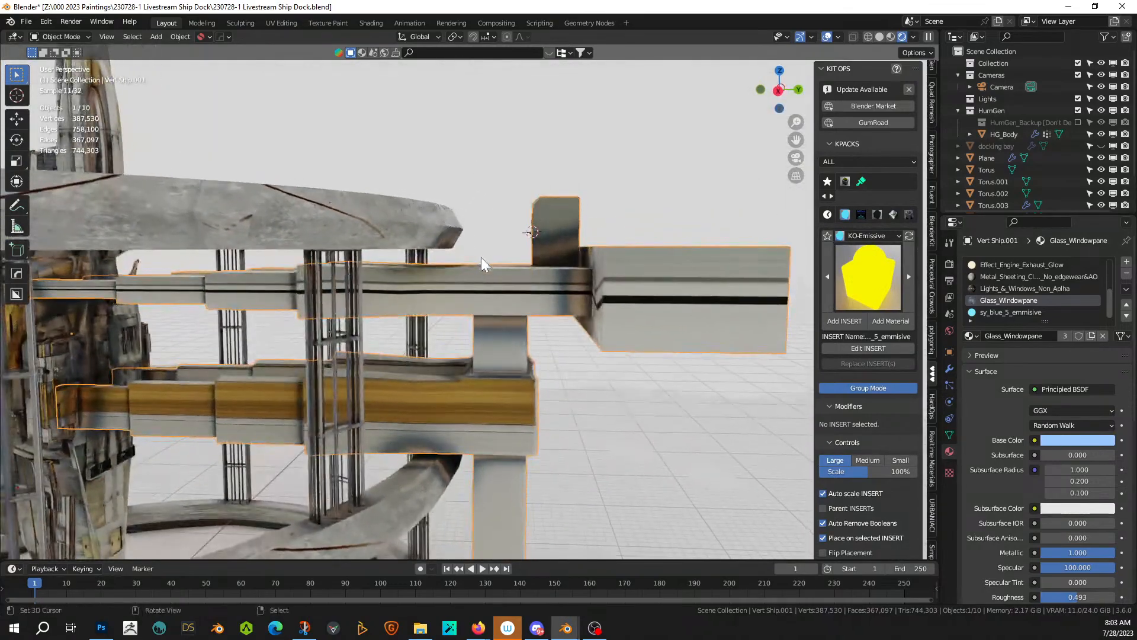
- Remap the UVs of all faces of the support structure and return to object mode
key(Tab)
key(a)
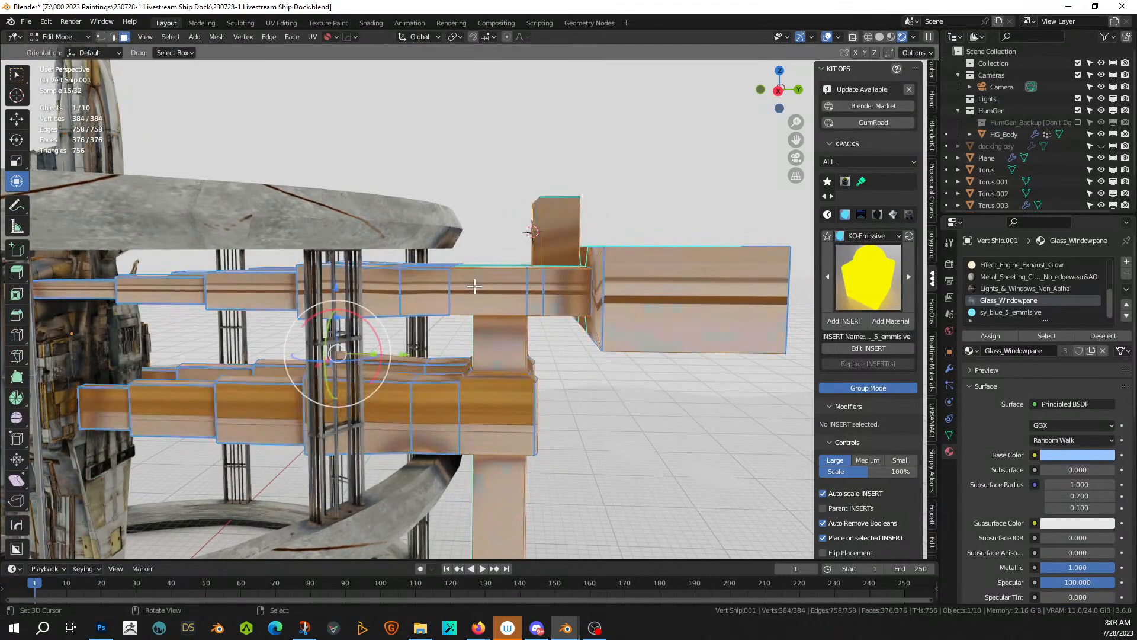
key(u)
click(474, 287)
middle_drag(474, 286, 532, 297)
key(Tab)
scroll(499, 346, down, 4)
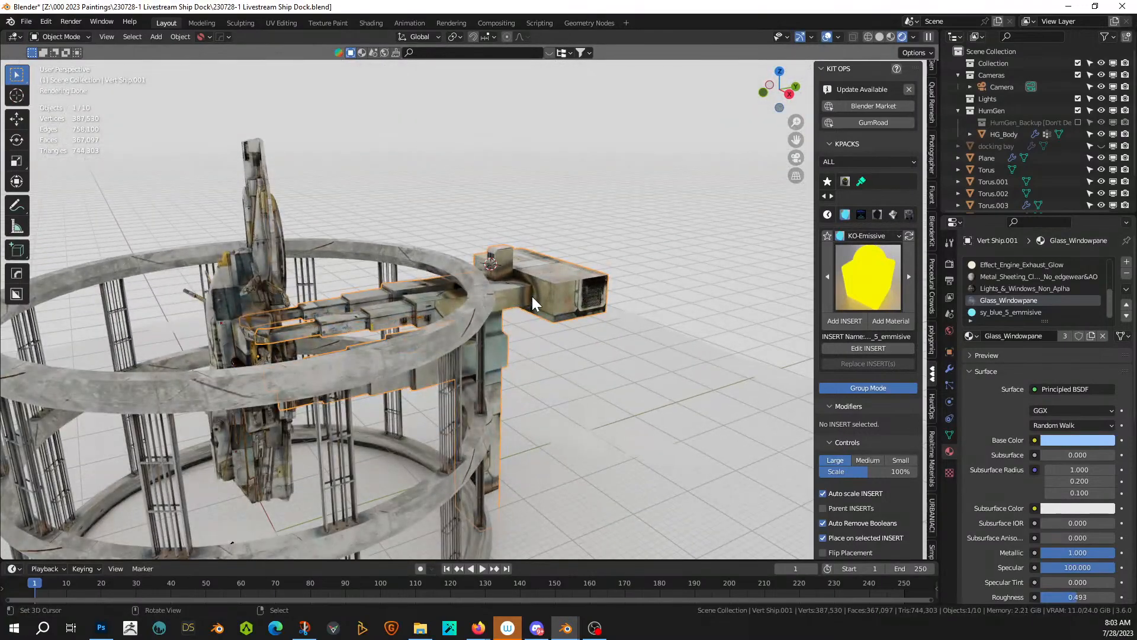
- Examine the textured support structure, its outer section and its ground column from several sides in rendered shading
scroll(532, 296, up, 4)
middle_drag(452, 296, 163, 274)
scroll(260, 246, down, 5)
middle_drag(158, 253, 325, 304)
scroll(332, 302, up, 8)
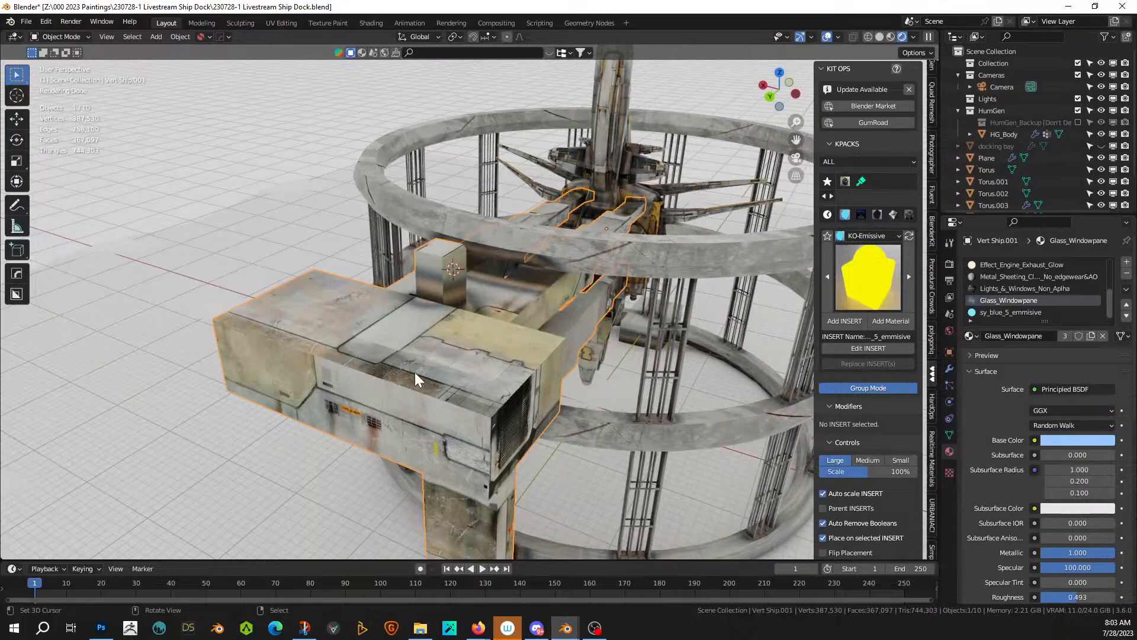
middle_drag(414, 372, 554, 332)
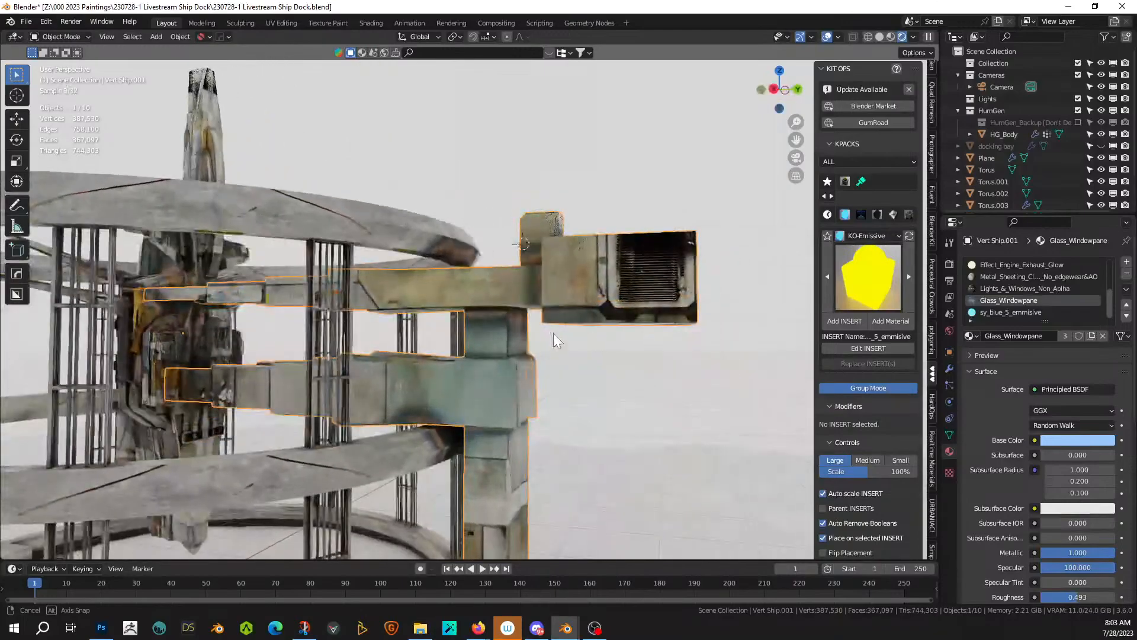
scroll(363, 332, down, 5)
middle_drag(360, 326, 477, 279)
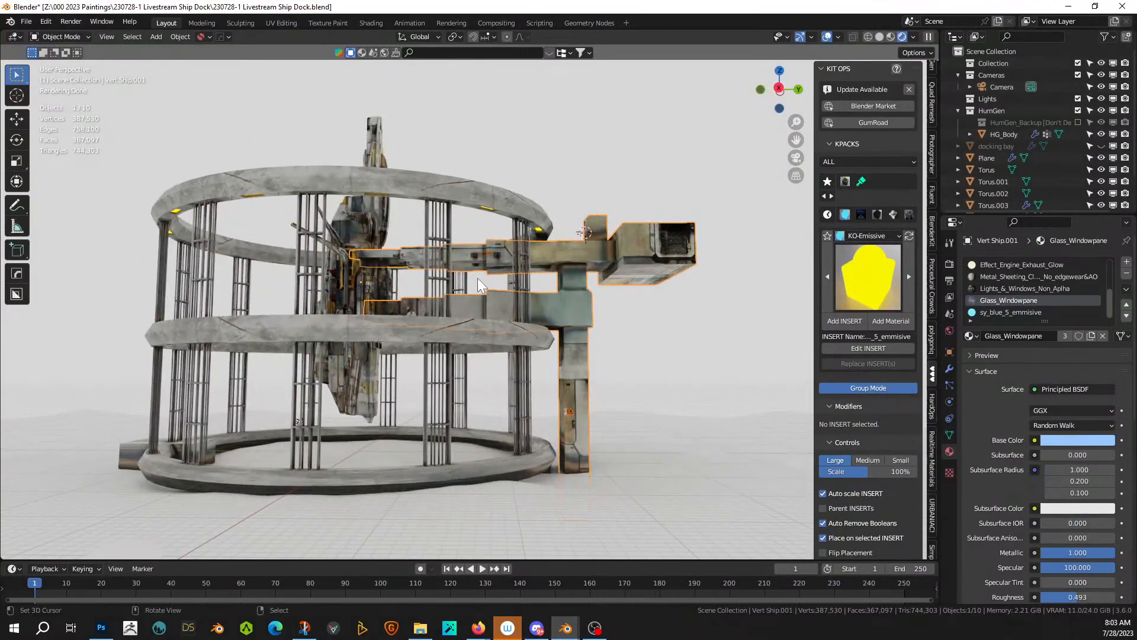
middle_drag(570, 381, 445, 415)
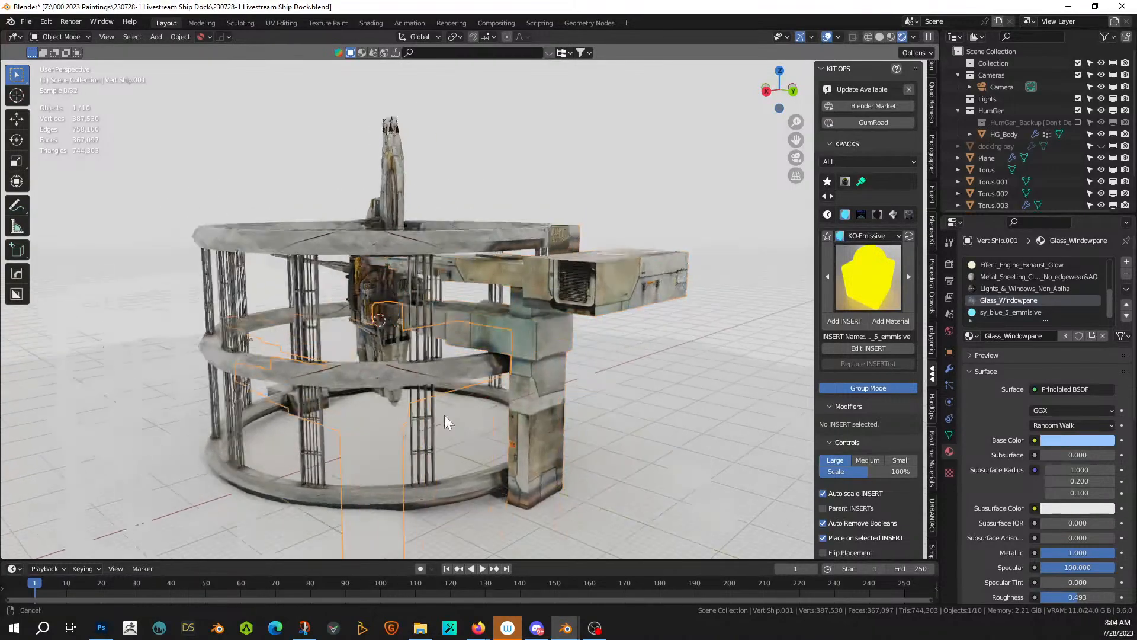
scroll(470, 389, up, 5)
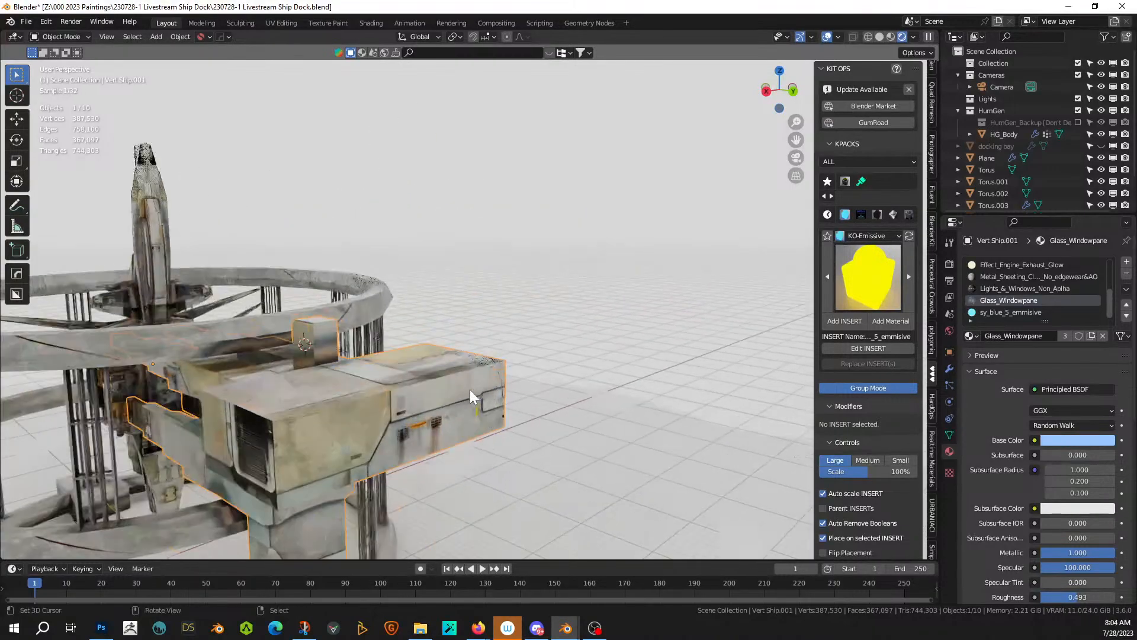
- Switch the viewport to solid shading and start editing the support structure's mesh at the wide outer section
click(880, 37)
key(Tab)
click(332, 402)
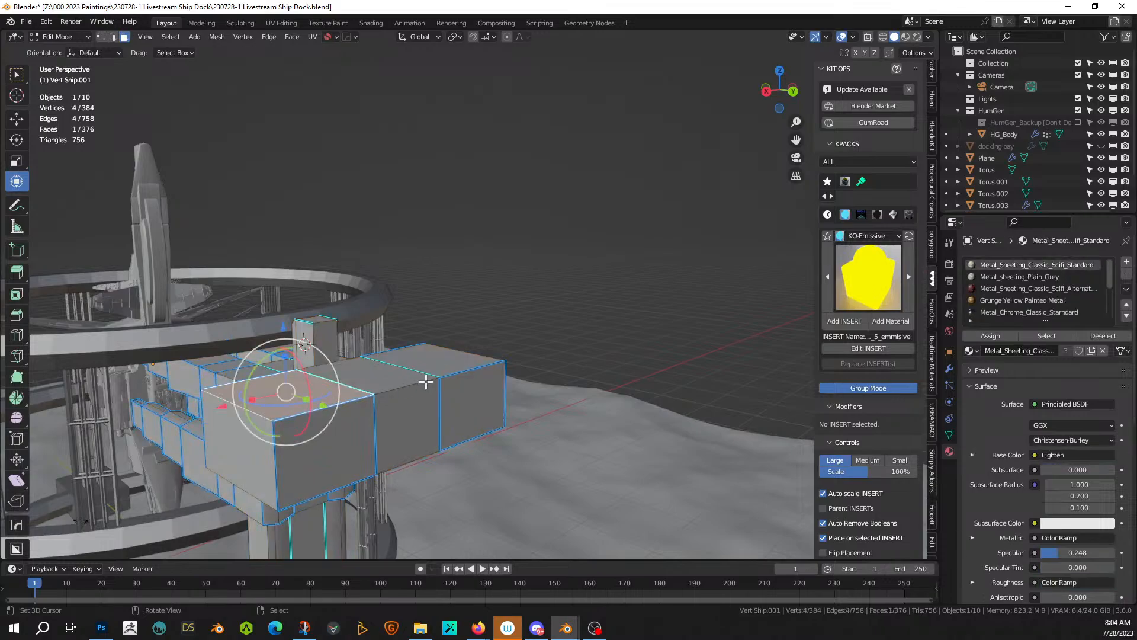
ctrl+click(468, 368)
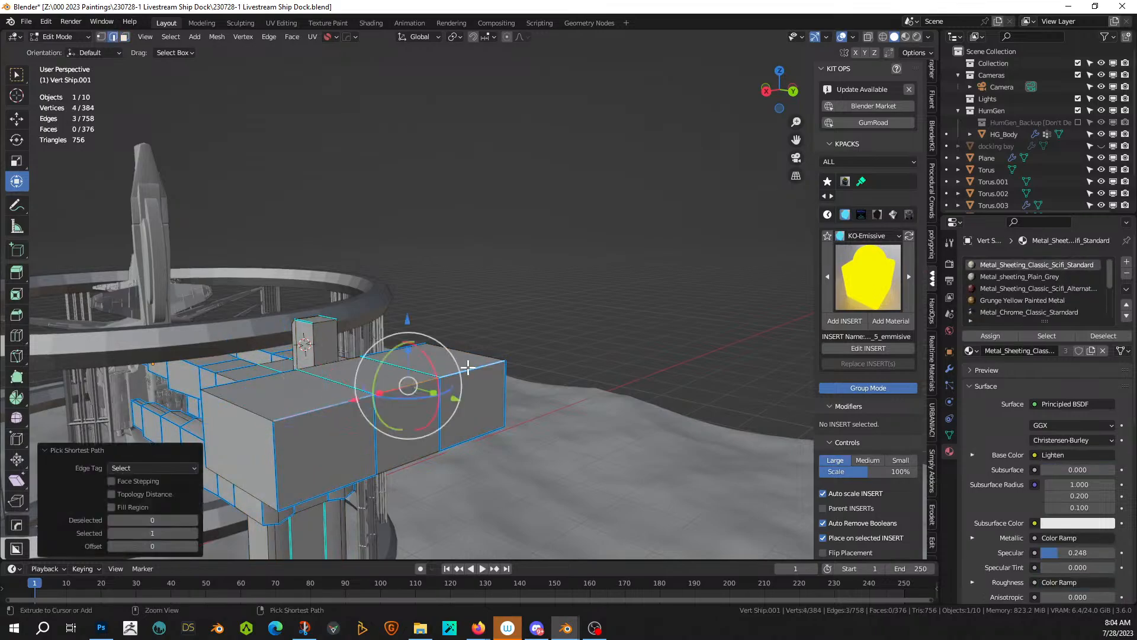
shift+click(326, 493)
ctrl+click(466, 441)
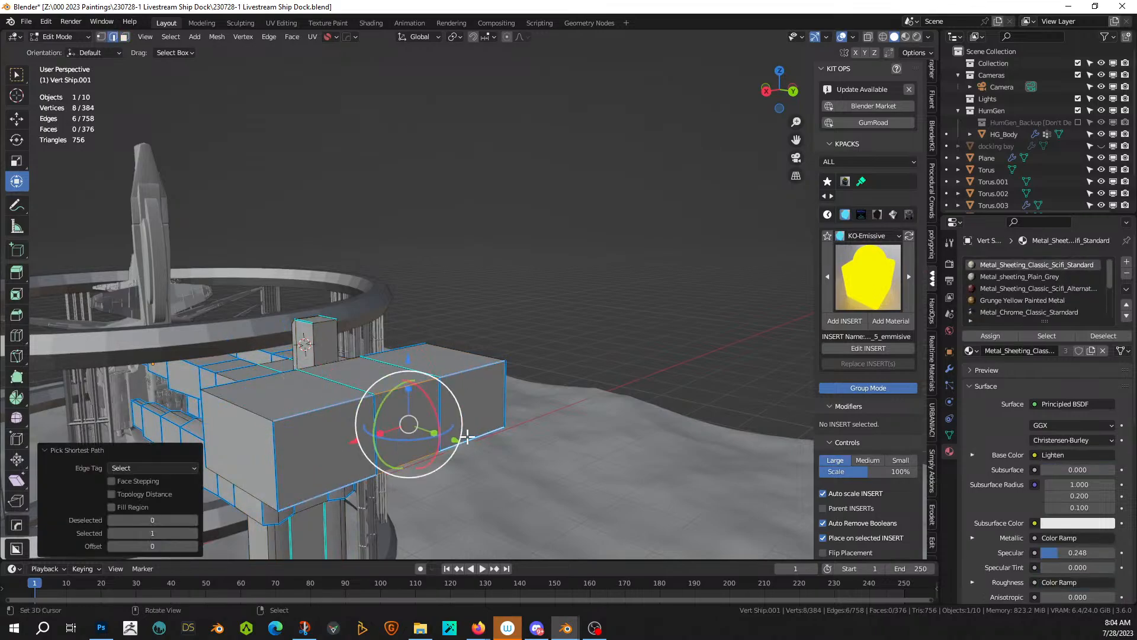
middle_drag(466, 440, 536, 406)
key(ctrl+b)
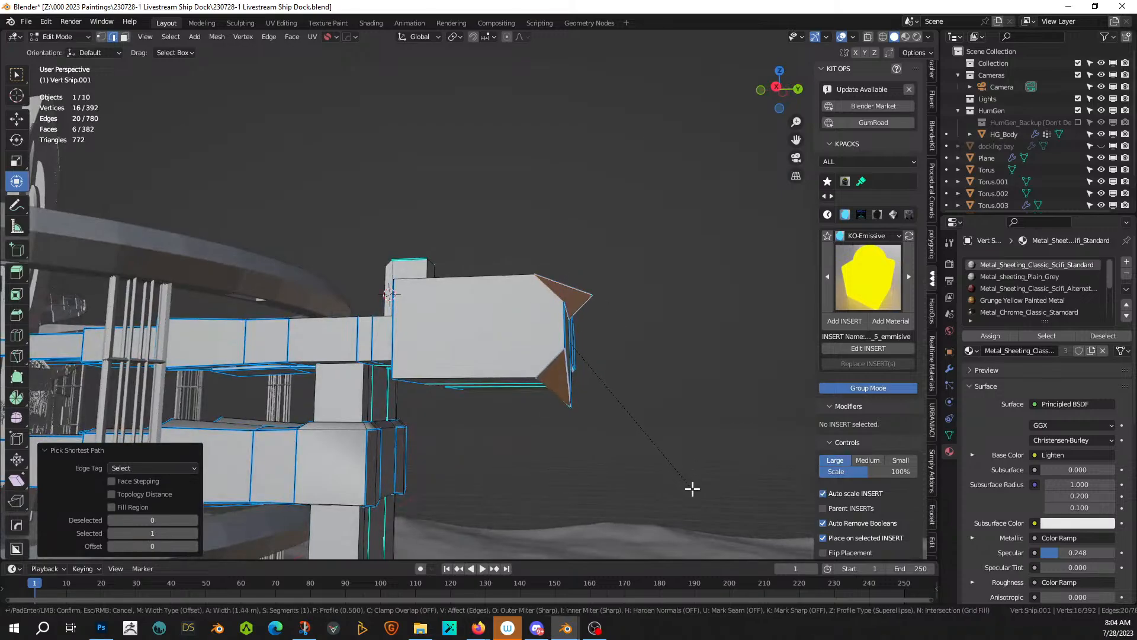
right_click(693, 487)
middle_drag(692, 488, 569, 437)
scroll(561, 470, up, 4)
click(390, 248)
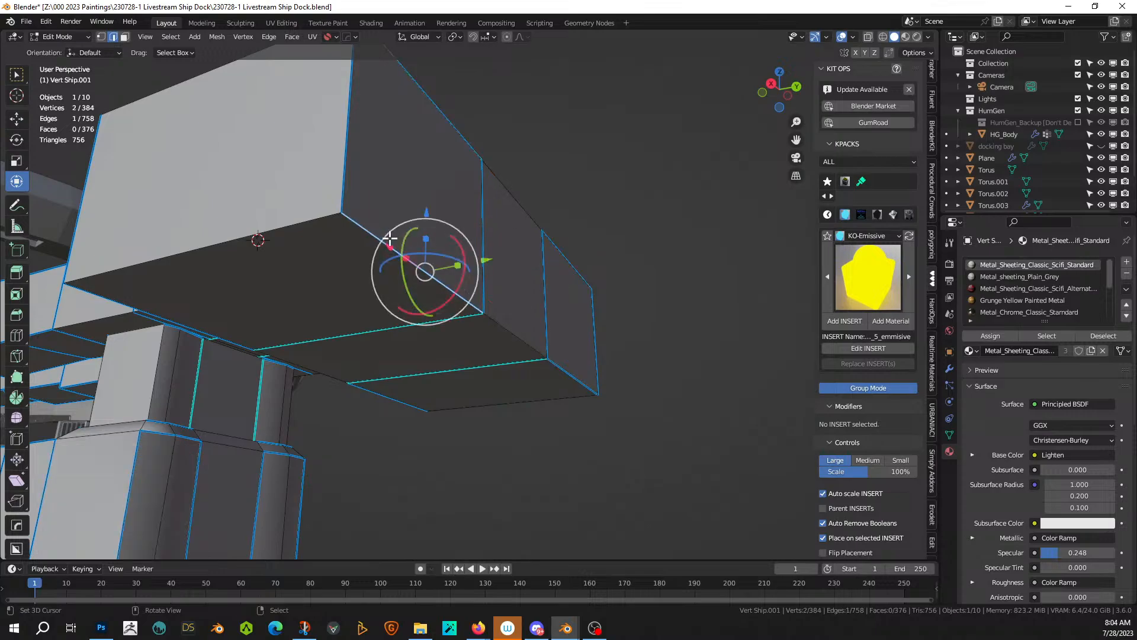
key(ctrl+b)
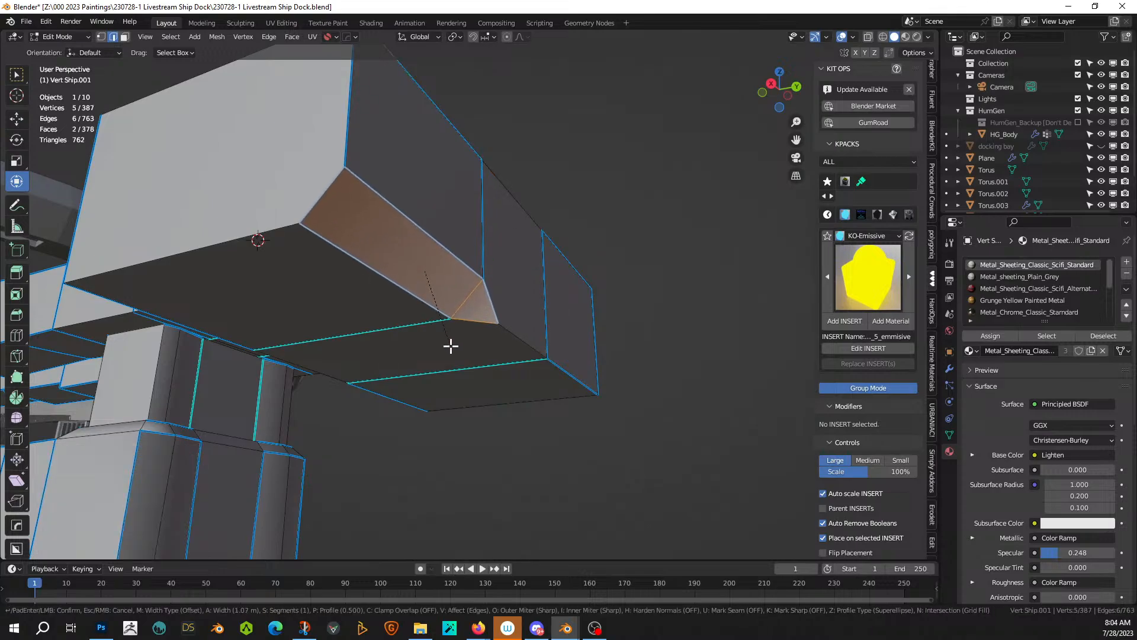
right_click(451, 346)
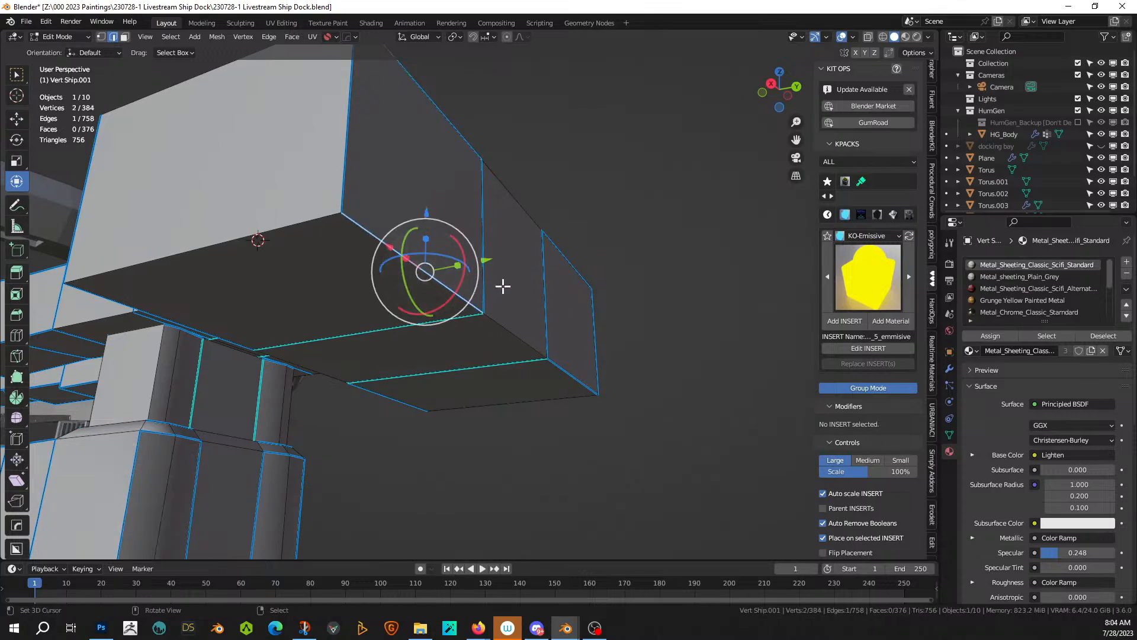
middle_drag(503, 286, 348, 354)
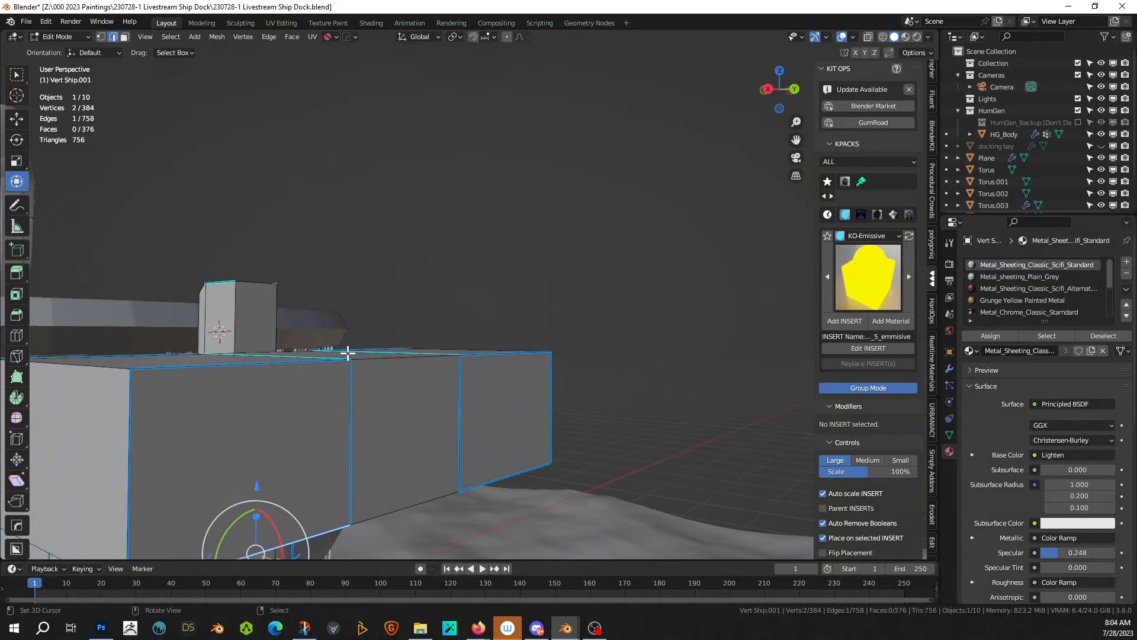
ctrl+click(478, 355)
middle_drag(497, 371, 398, 393)
ctrl+click(495, 382)
ctrl+click(592, 371)
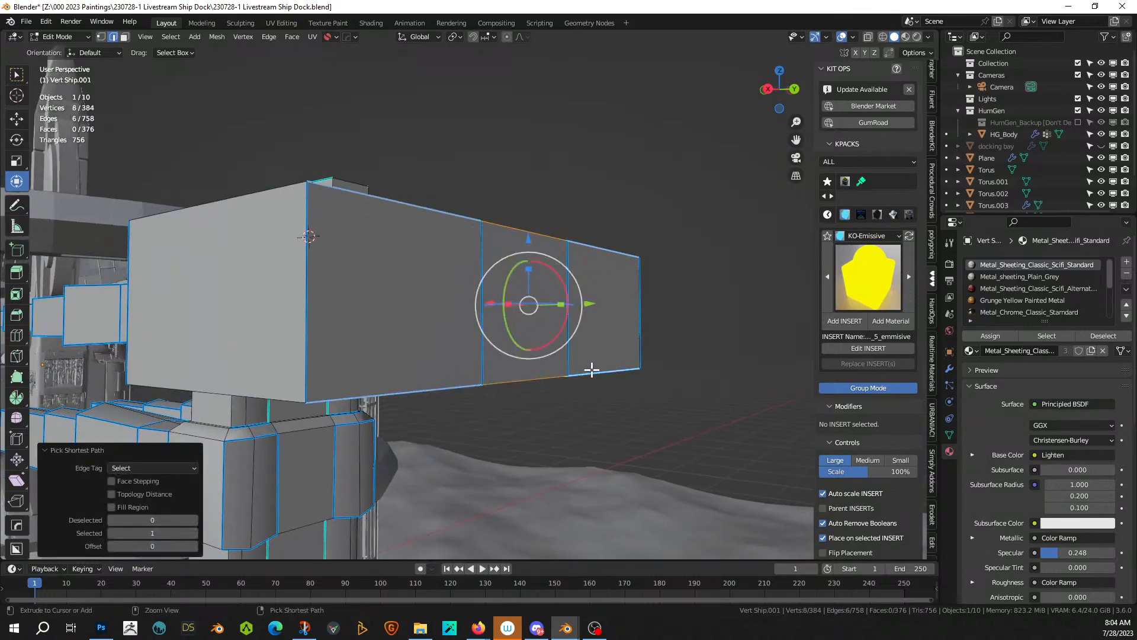
key(ctrl+b)
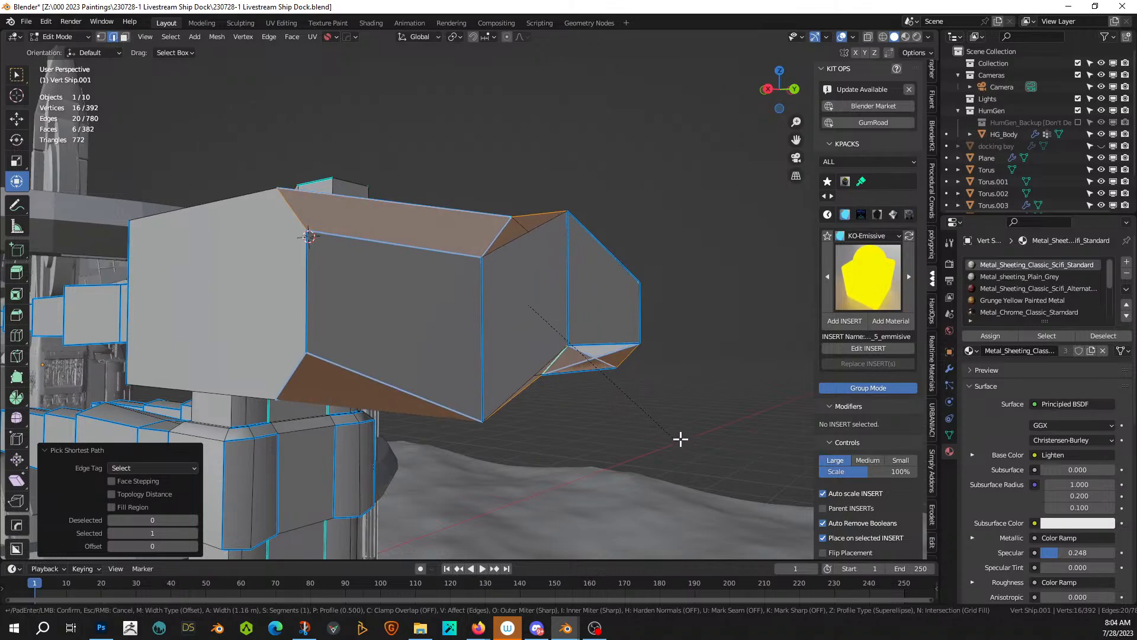
key(Escape)
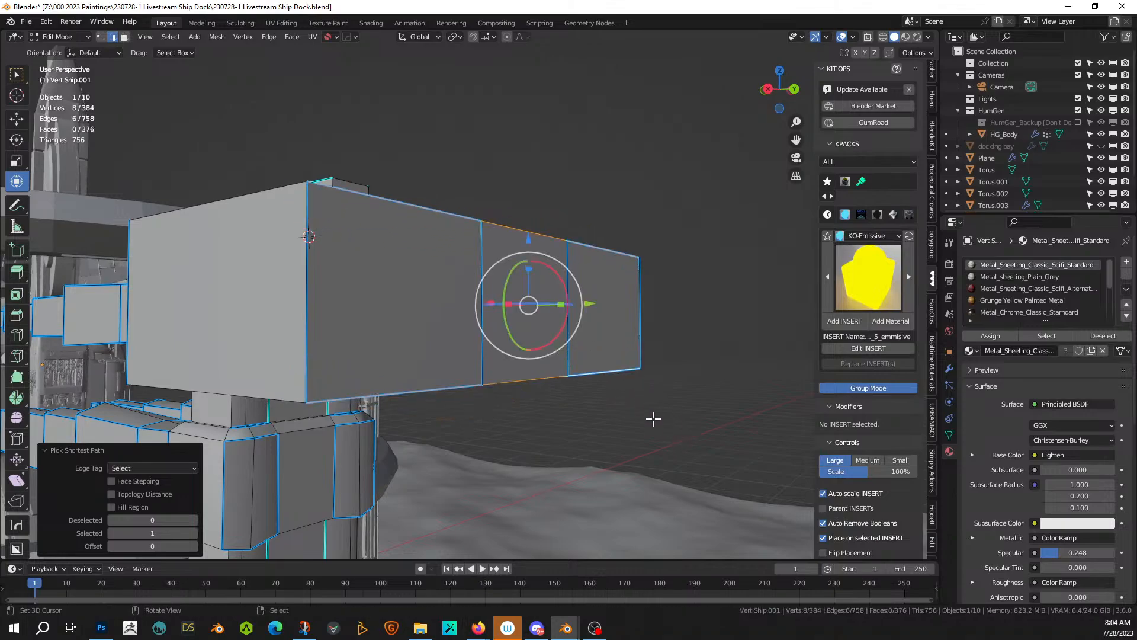
- Bevel the long upper and lower outer edges on both sides of the wide outer section by about 1.11 m, skipping the middle segment
click(375, 210)
middle_drag(510, 259, 499, 302)
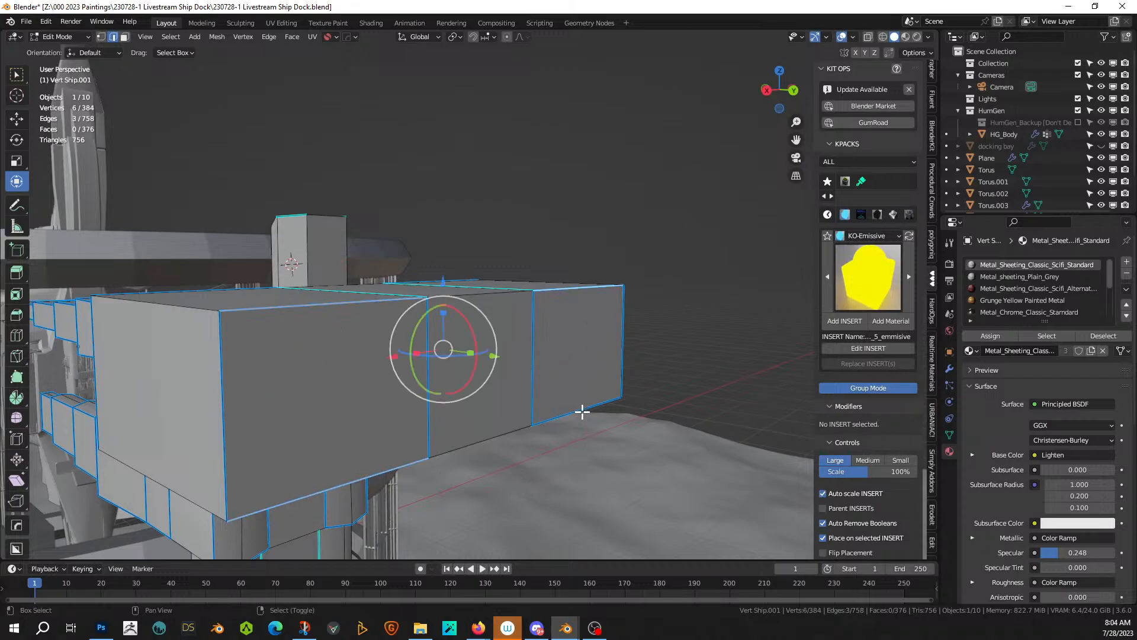
key(ctrl+b)
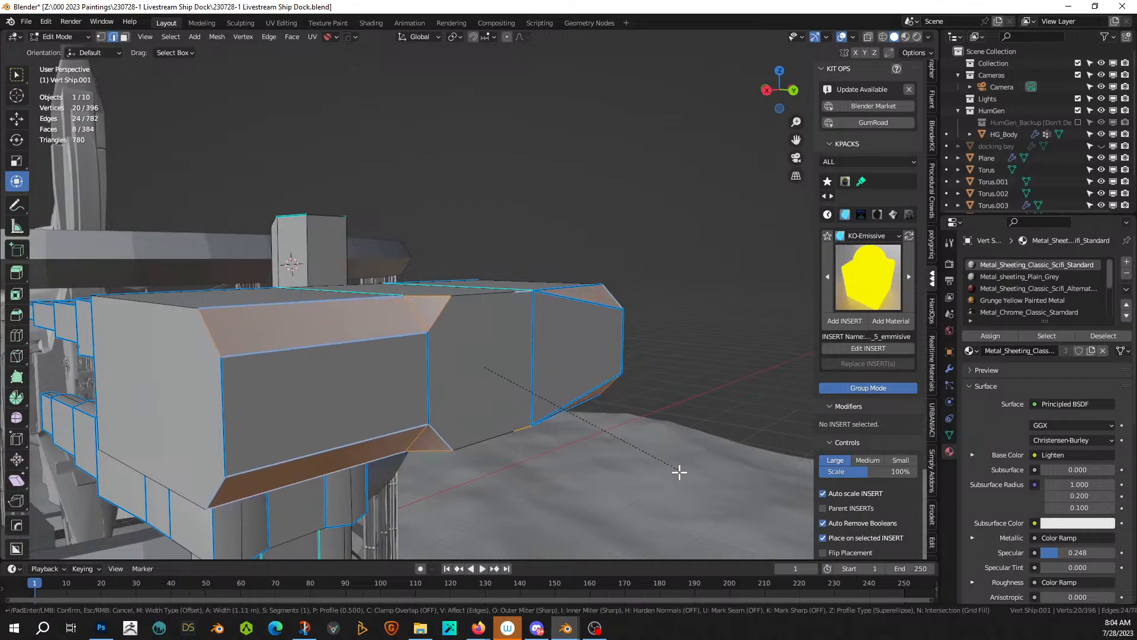
click(679, 475)
- Return to object mode and mirror the support structure across the X axis with a Mirror modifier
middle_drag(619, 460, 545, 426)
key(Tab)
key(alt+x)
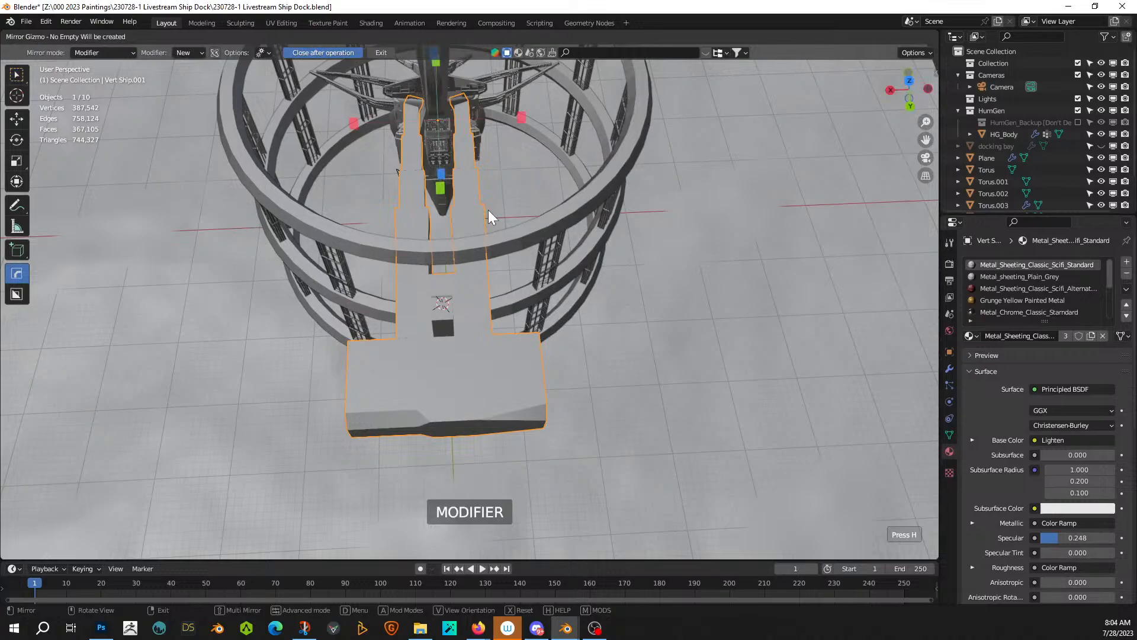
click(352, 122)
- Examine the mirrored support structure and the bevelled outer section from several angles in solid shading
middle_drag(624, 309, 592, 240)
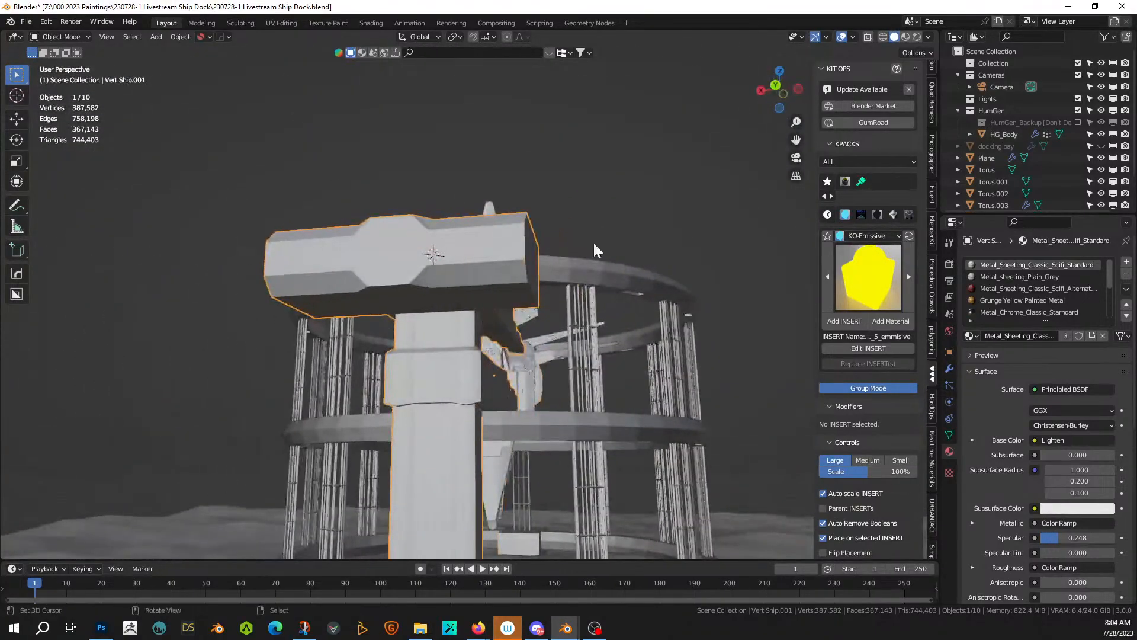
middle_drag(495, 243, 447, 286)
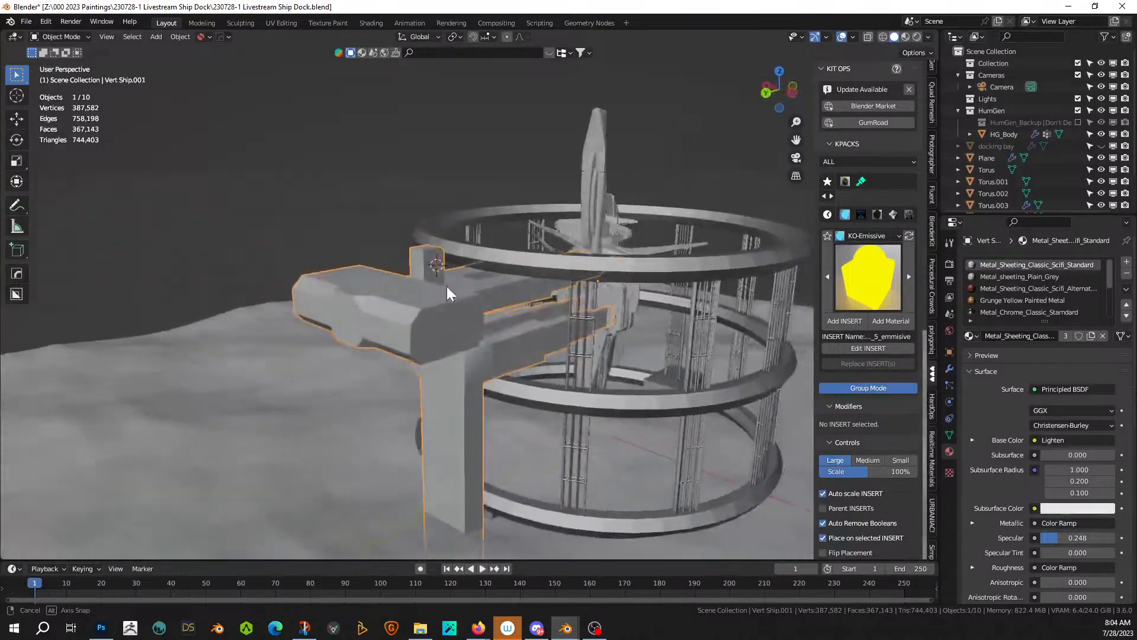
scroll(420, 300, up, 3)
scroll(421, 300, up, 2)
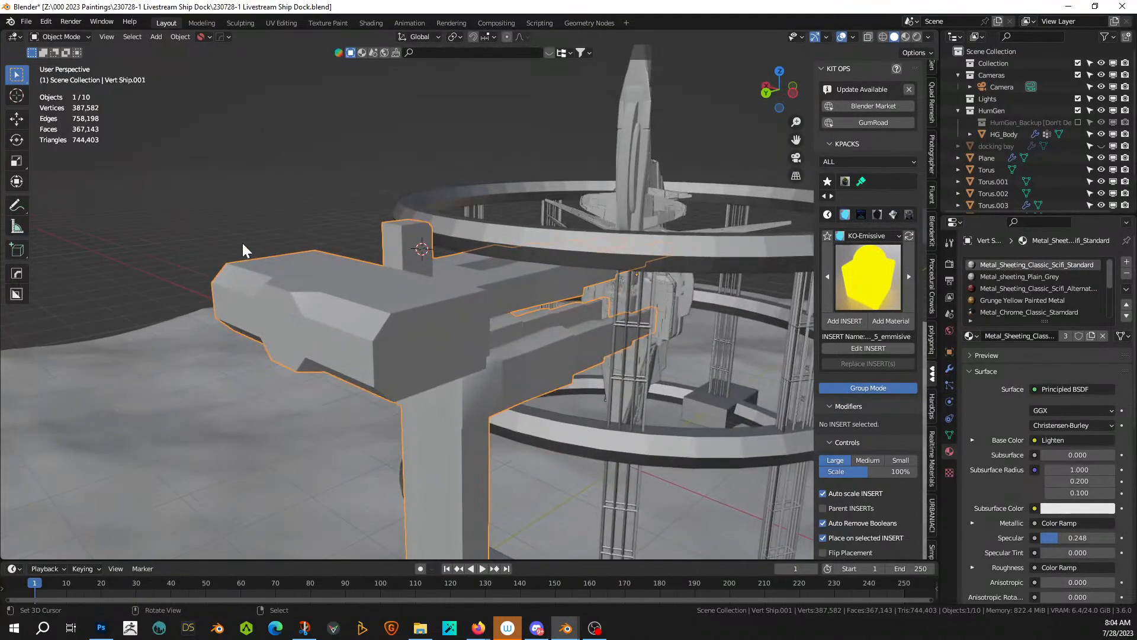
middle_drag(400, 339, 554, 211)
scroll(569, 353, up, 2)
scroll(583, 332, up, 2)
scroll(583, 325, down, 3)
scroll(573, 310, down, 2)
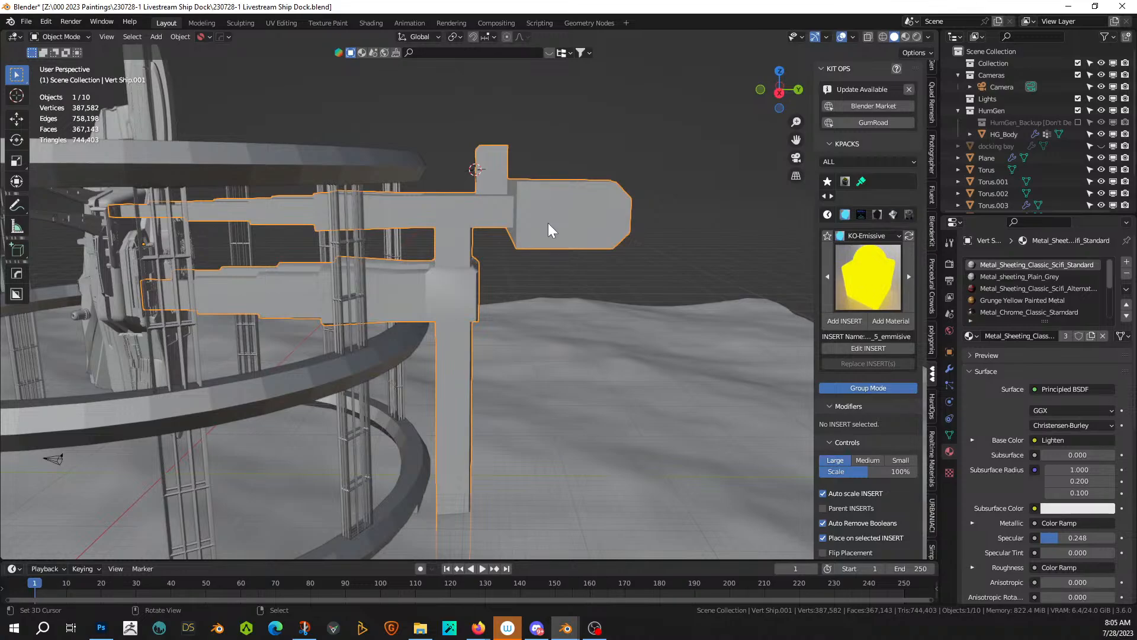
middle_drag(549, 224, 547, 351)
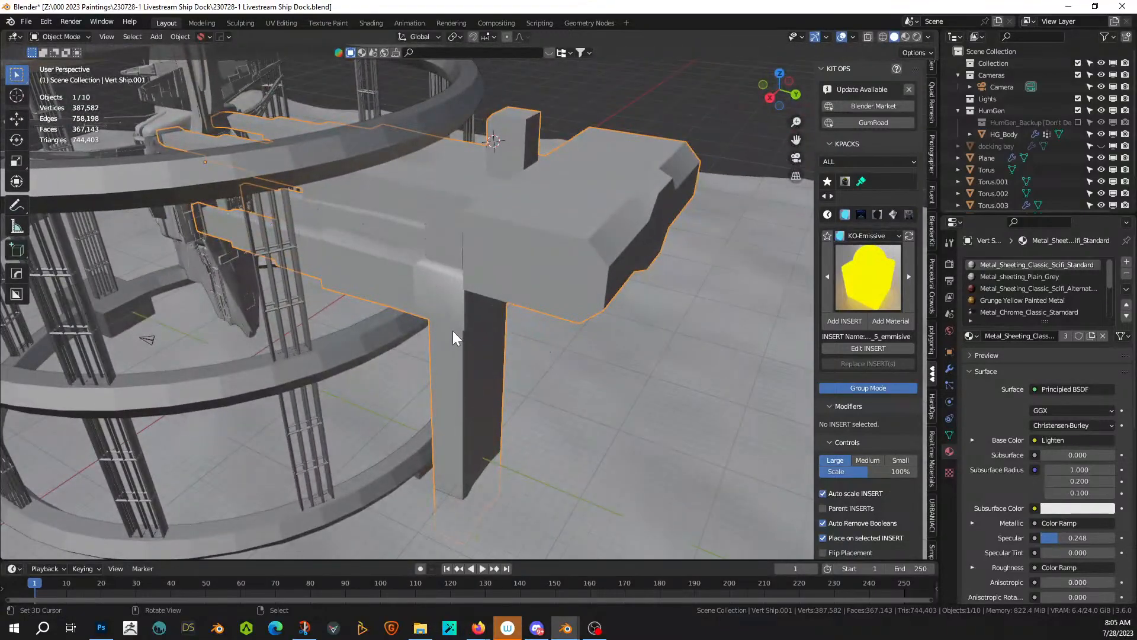
middle_drag(452, 331, 544, 298)
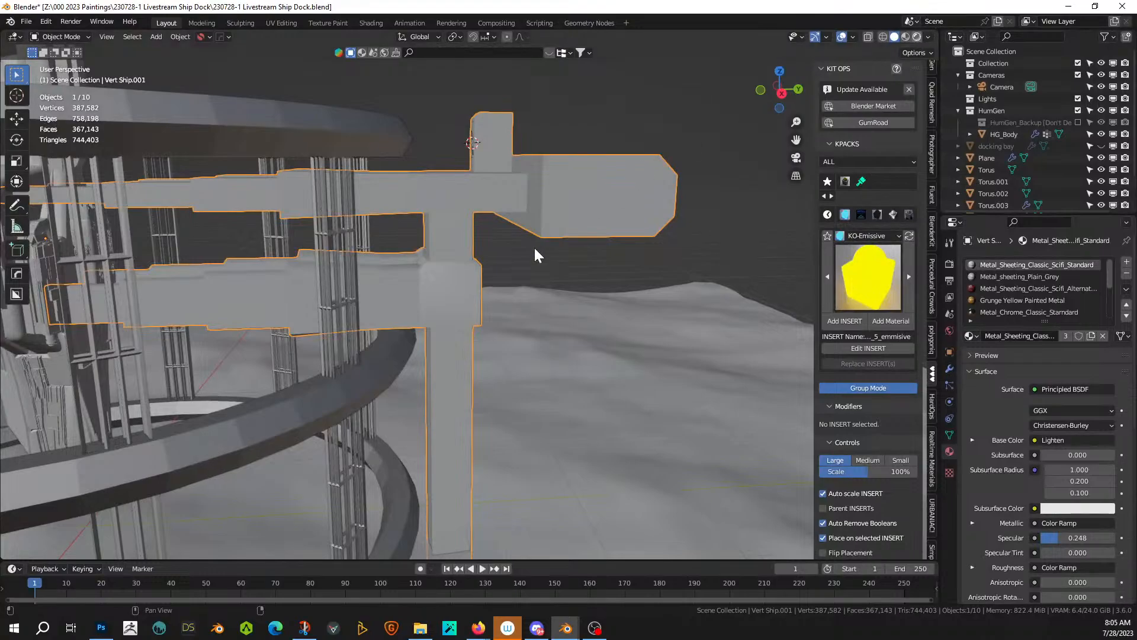
- Switch to rendered shading and examine the textures on the bevelled outer section, beams and ground column
key(shift+z)
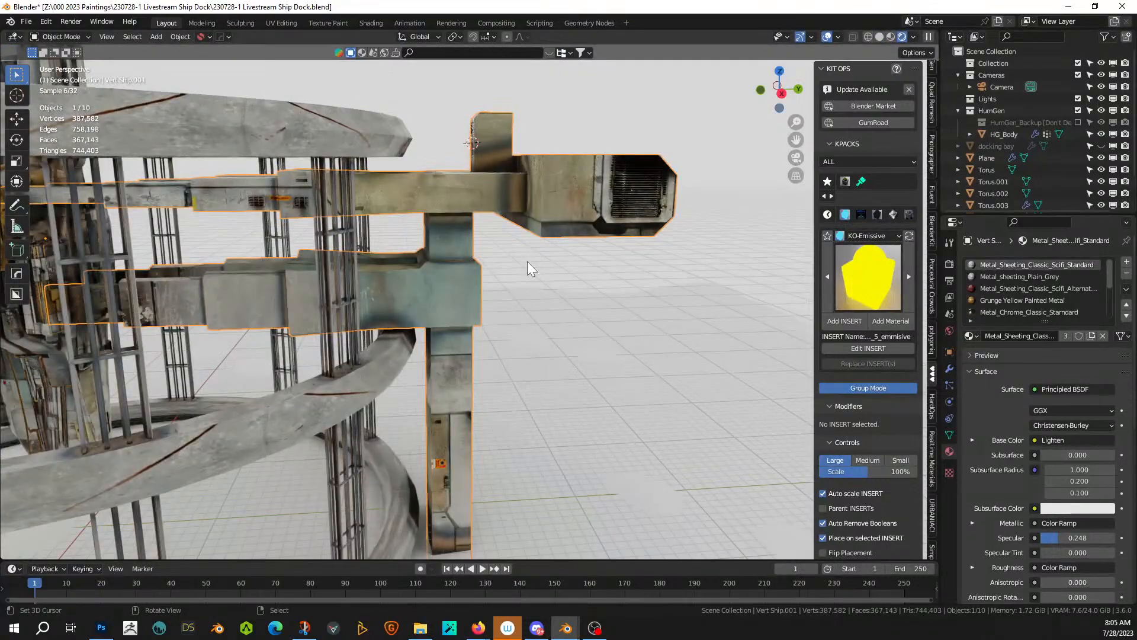
mouse_move(527, 261)
middle_down()
mouse_move(570, 305)
mouse_move(606, 315)
mouse_move(574, 315)
mouse_move(584, 270)
mouse_move(436, 269)
mouse_move(422, 256)
mouse_move(425, 226)
mouse_move(468, 269)
middle_up()
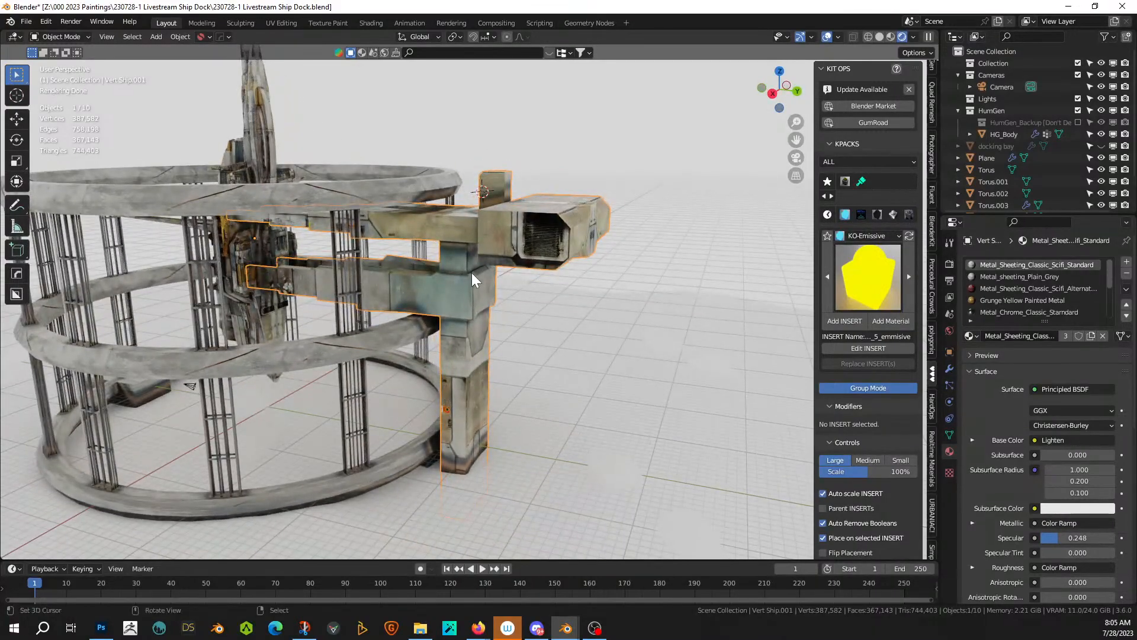
middle_drag(516, 339, 481, 397)
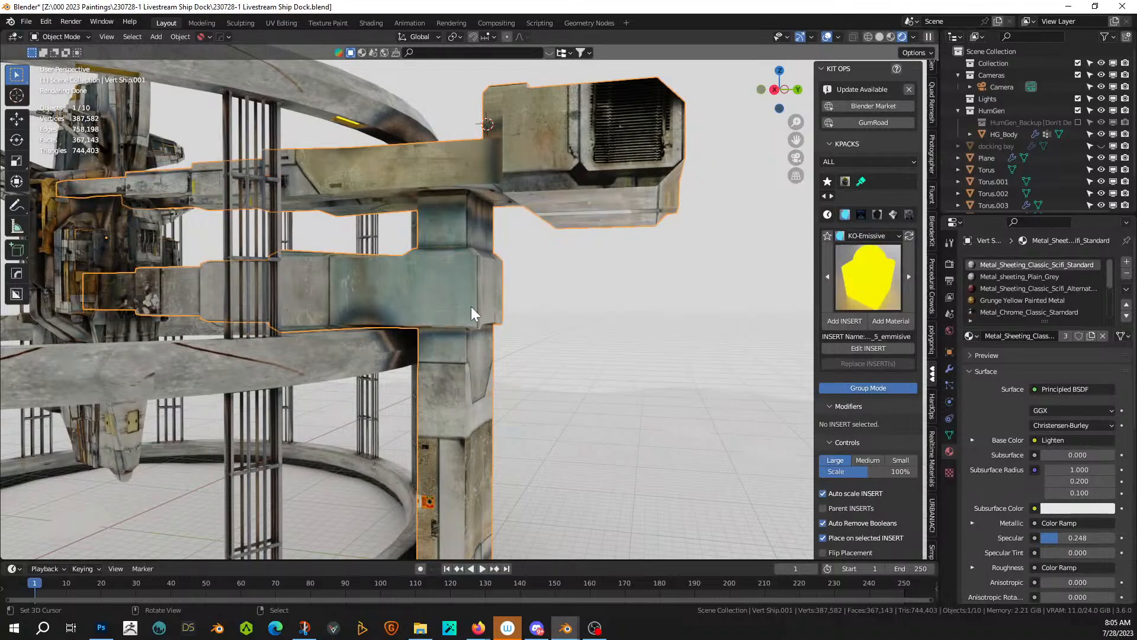
middle_drag(471, 306, 468, 372)
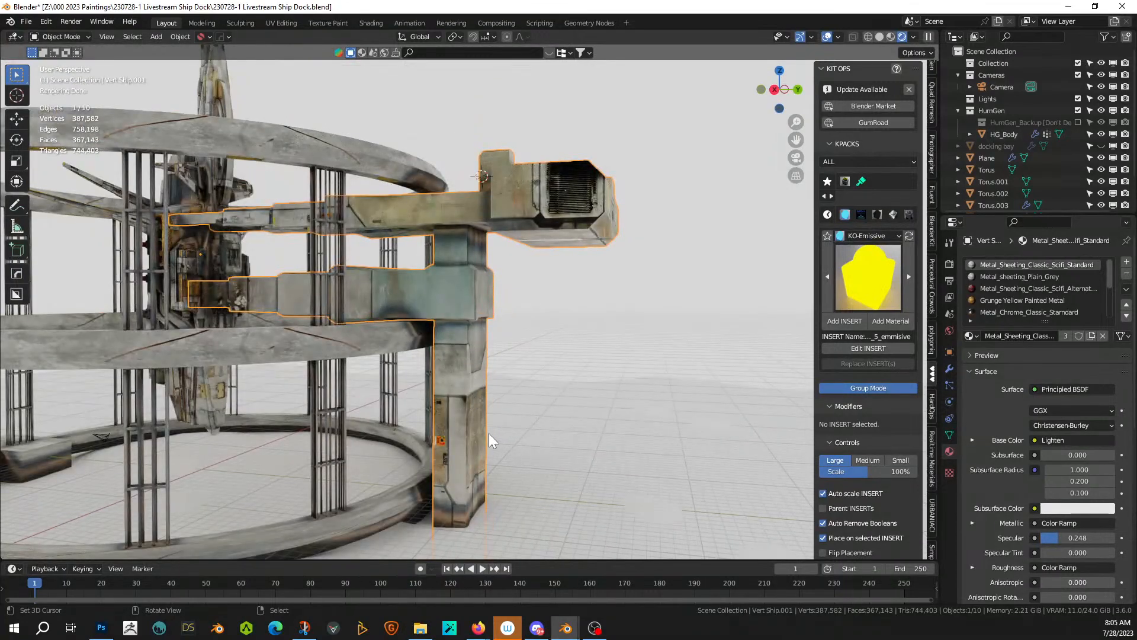
middle_drag(482, 435, 398, 319)
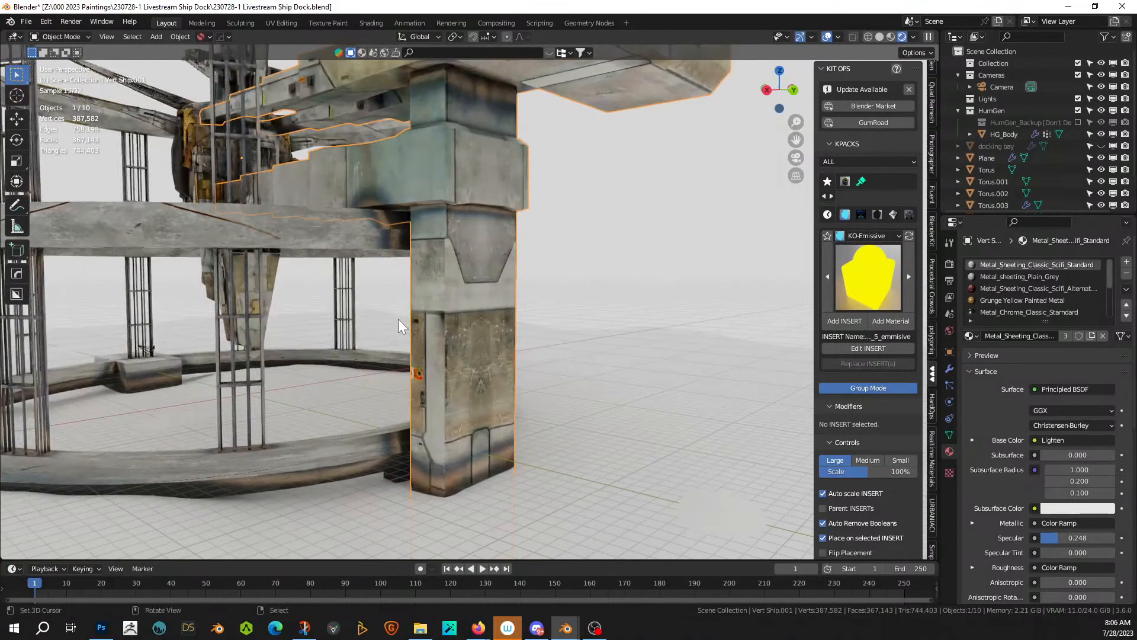
- Cut a horizontal edge loop around the ground column at the top of the rusty panel area, with a slide factor of about 0.446
key(KP_3)
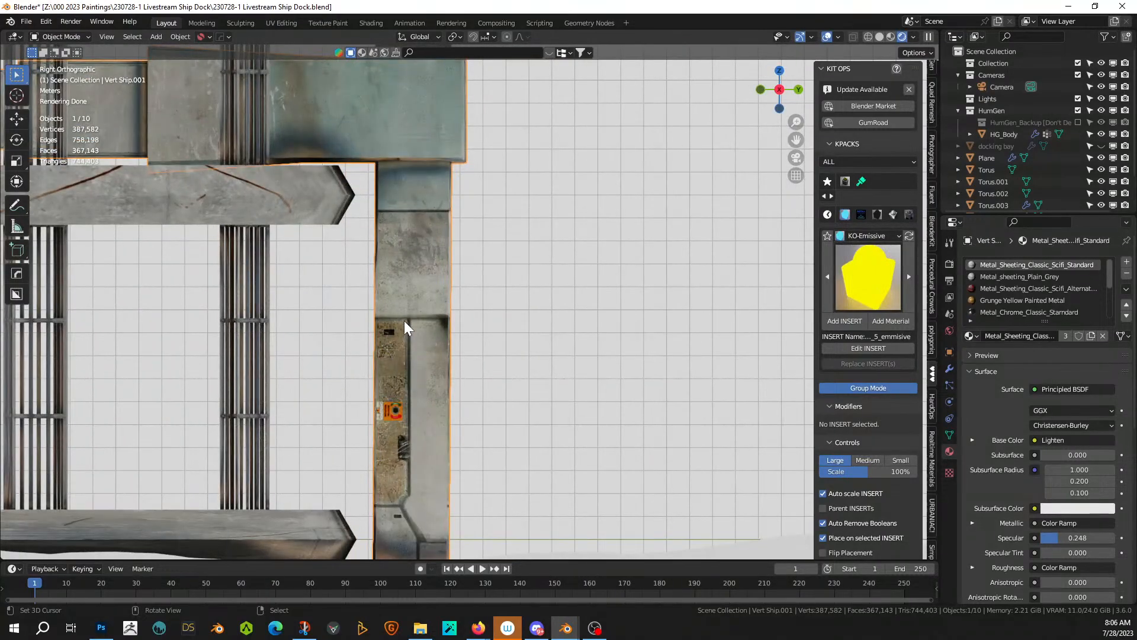
key(Tab)
click(375, 296)
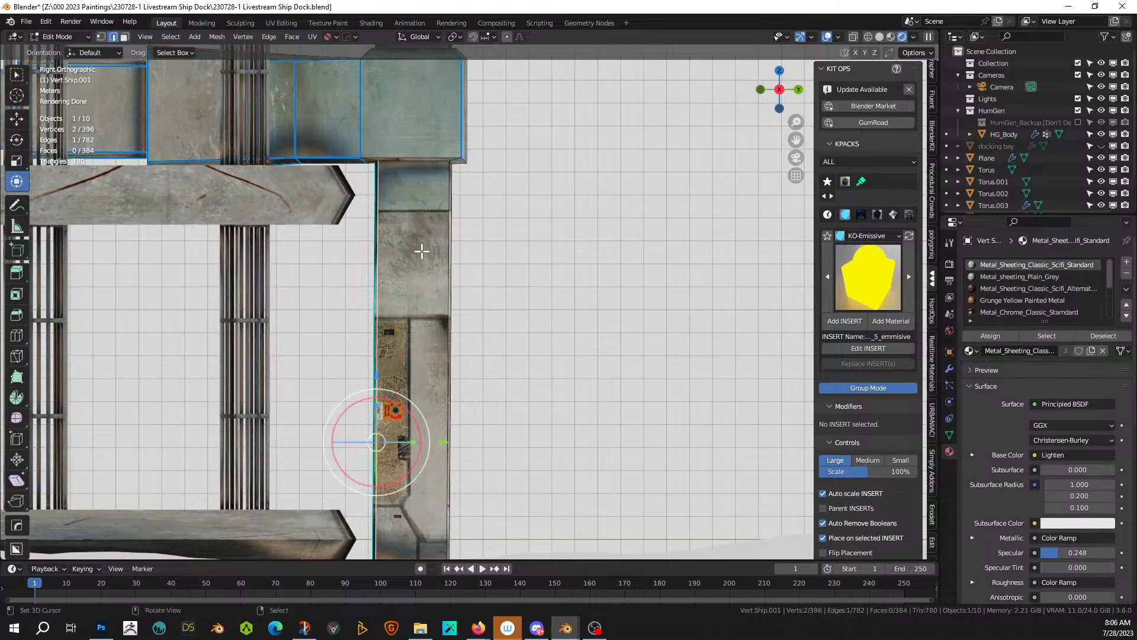
middle_drag(519, 249, 474, 343)
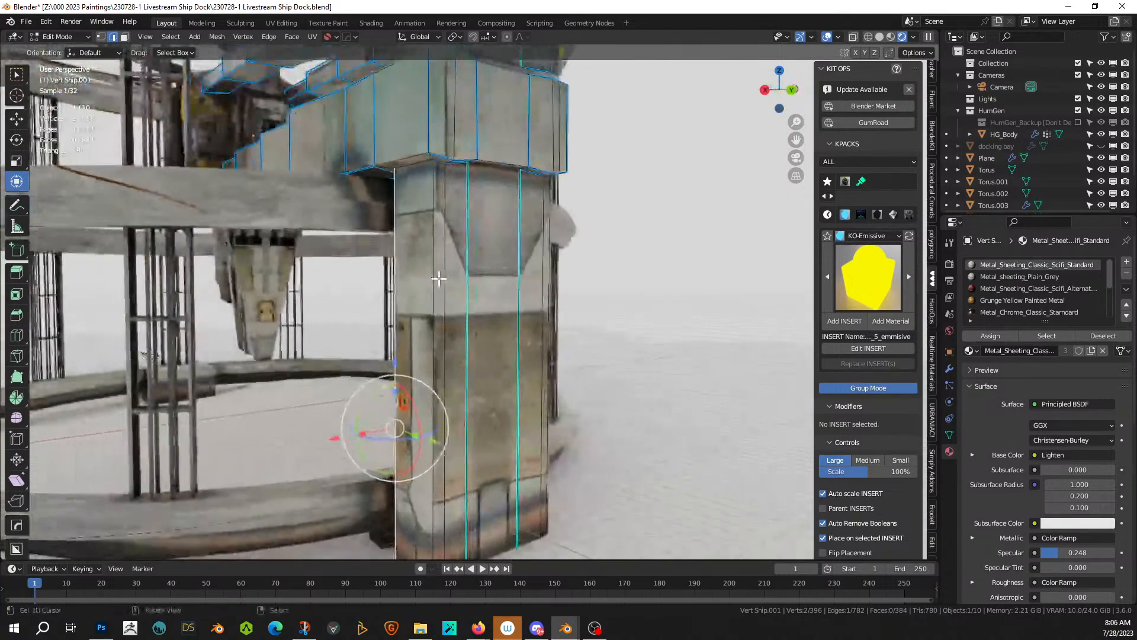
ctrl+click(467, 350)
click(447, 307)
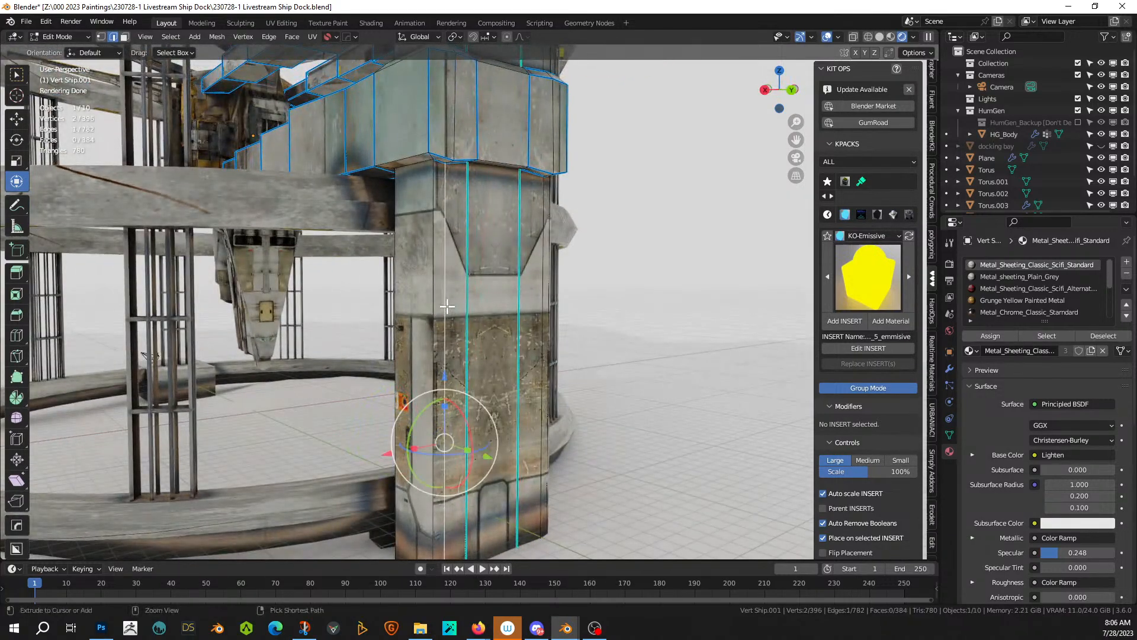
click(448, 307)
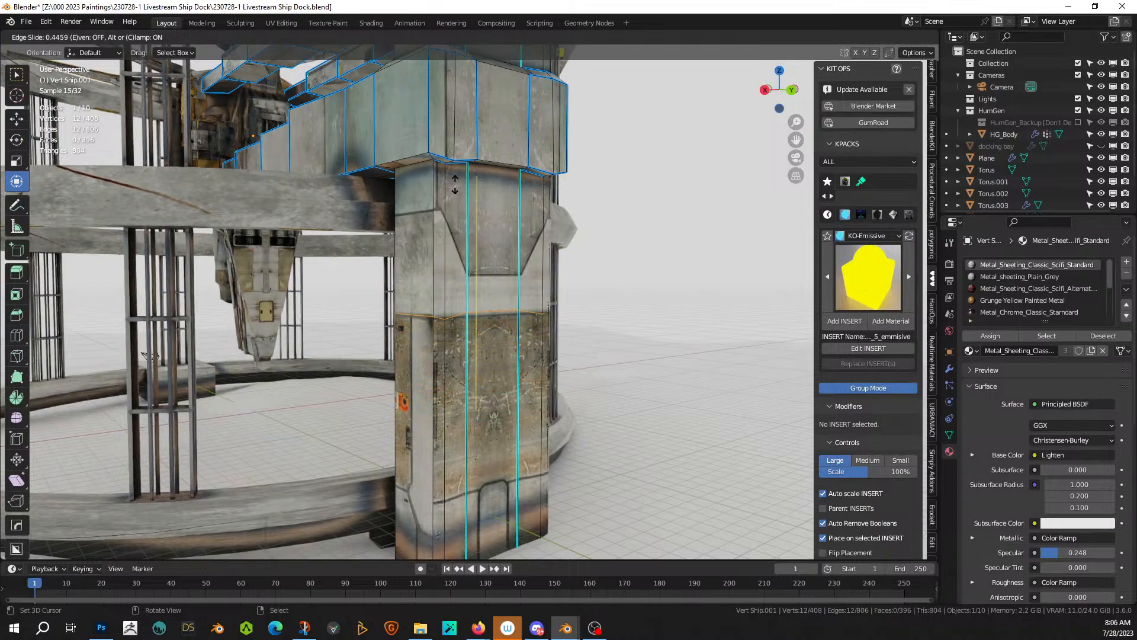
click(455, 185)
- Extrude the ring of column faces below the new loop outward along normals by about 0.72 m, leaving Offset Even off
middle_drag(503, 190, 574, 188)
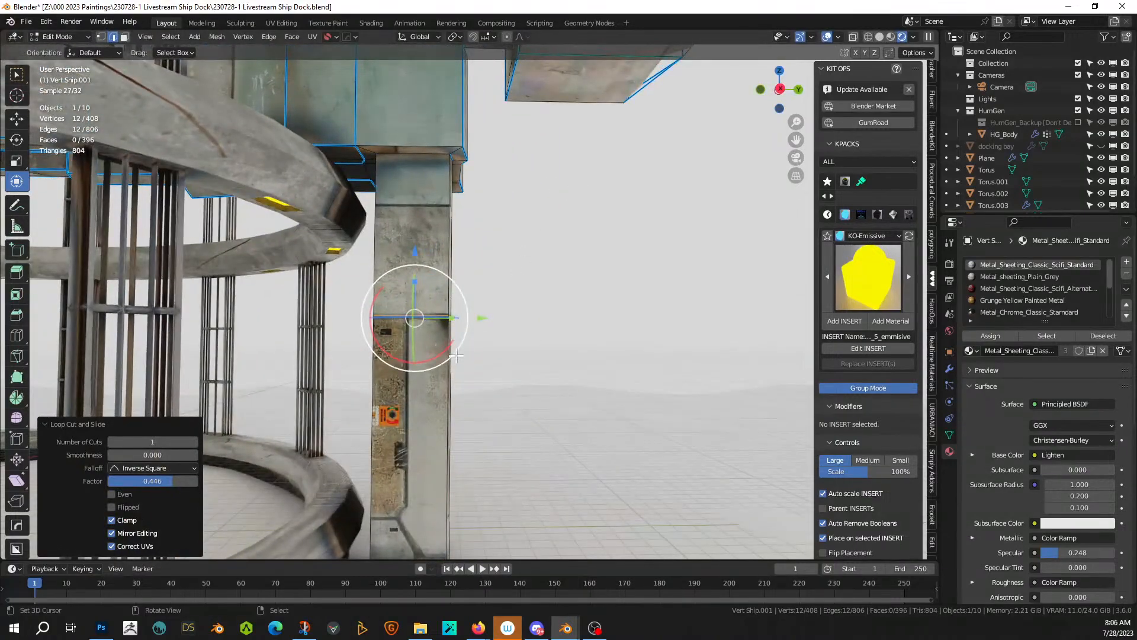
key(3)
alt+click(436, 375)
middle_drag(437, 379, 465, 410)
key(alt+e)
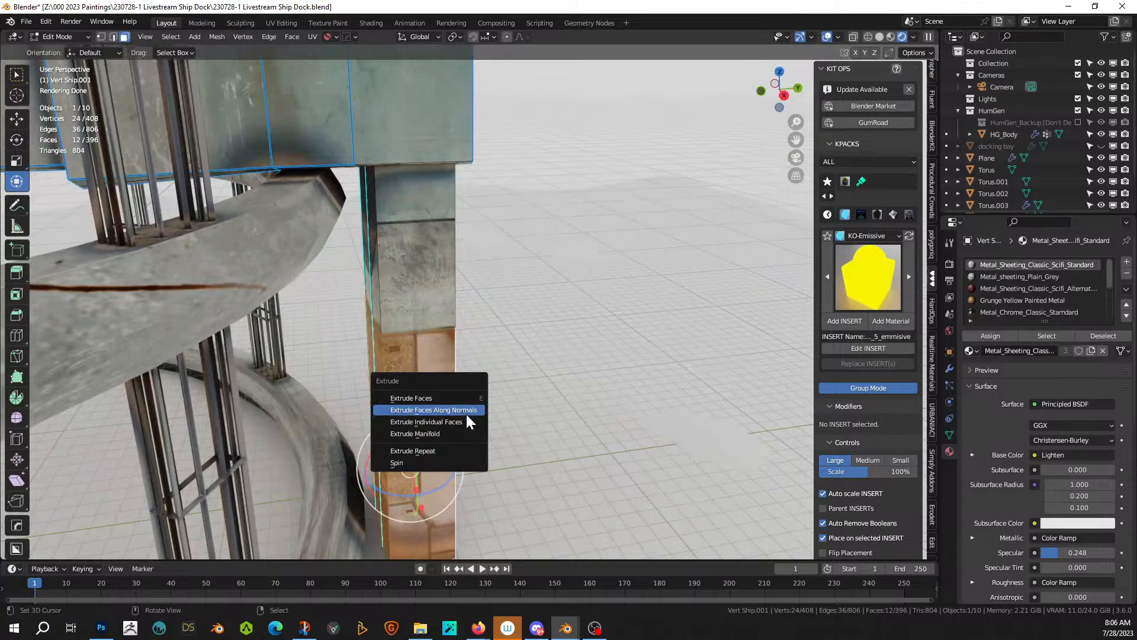
click(467, 408)
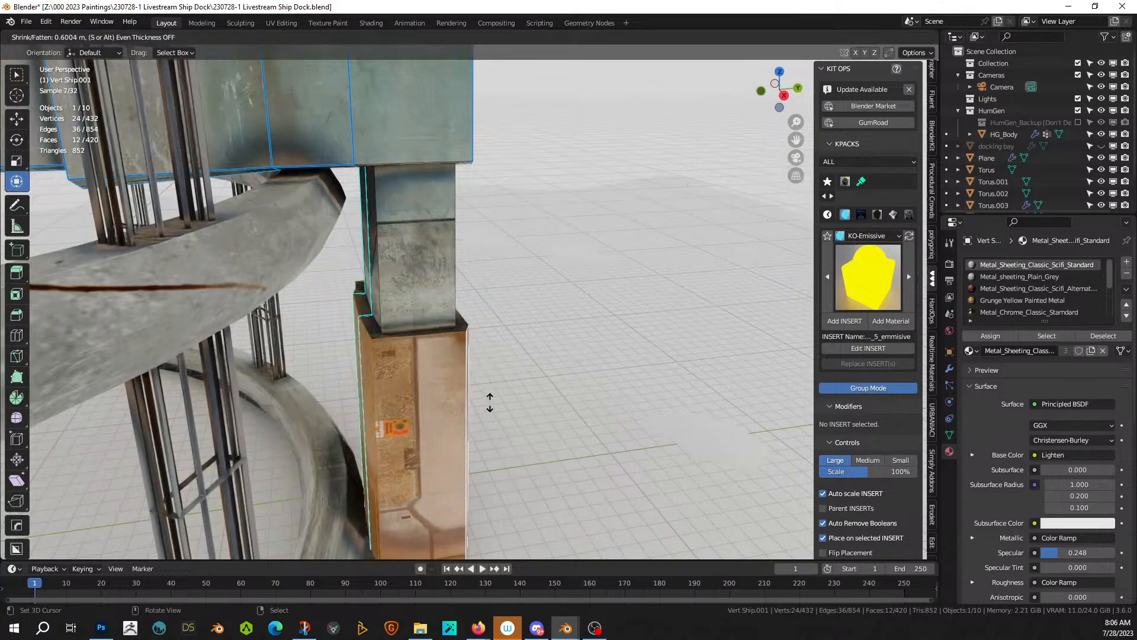
click(492, 401)
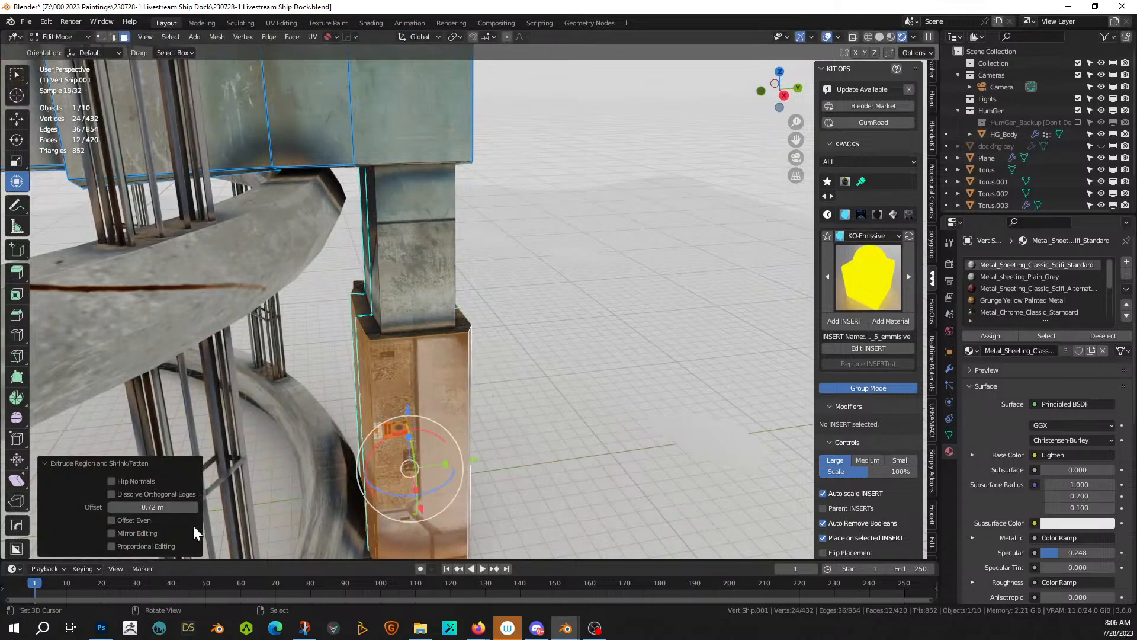
click(112, 520)
click(112, 519)
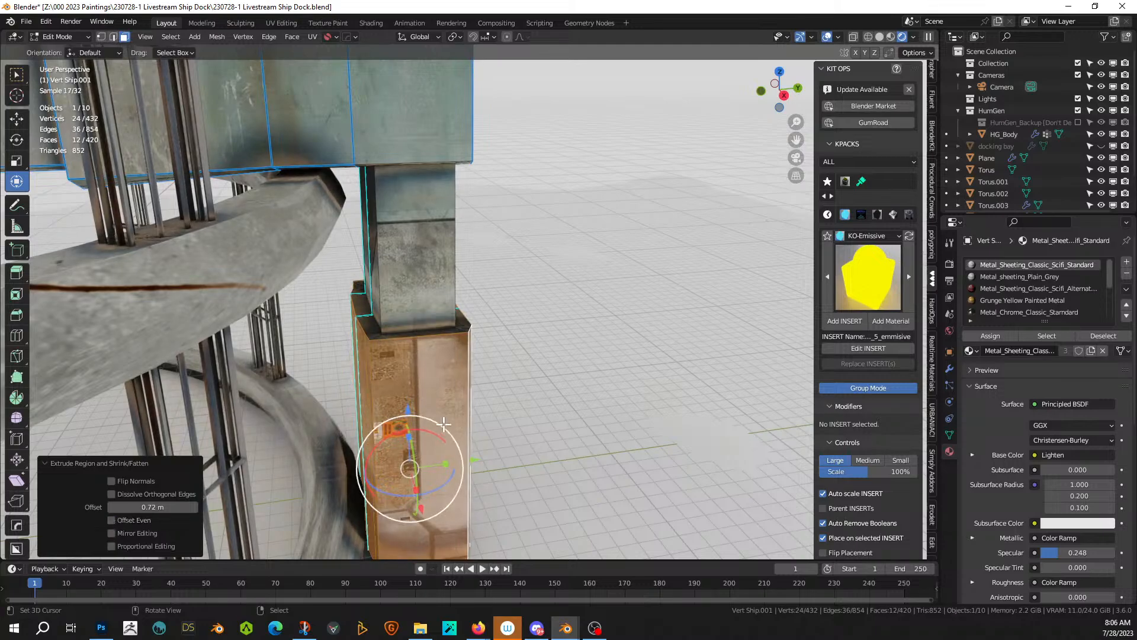
middle_drag(269, 412, 438, 425)
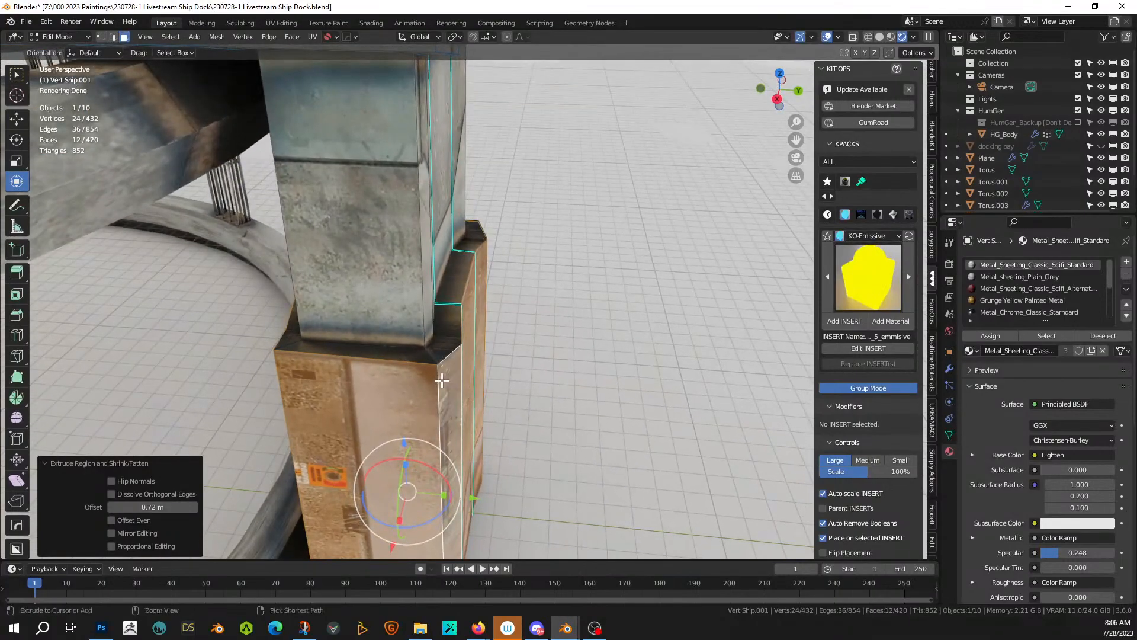
key(ctrl+z)
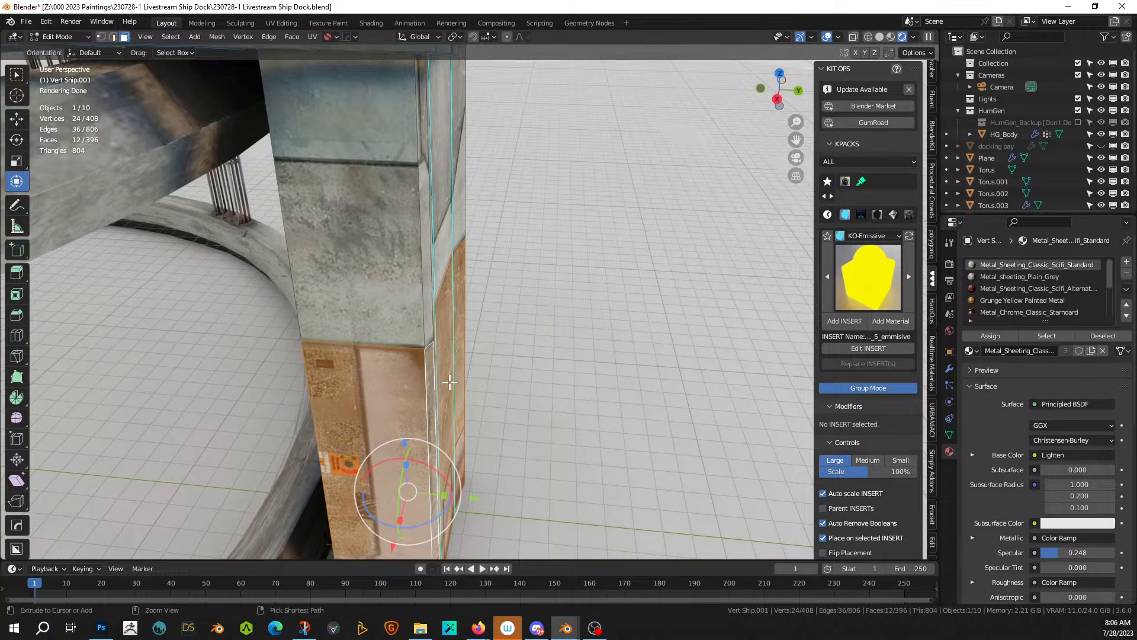
ctrl+click(450, 381)
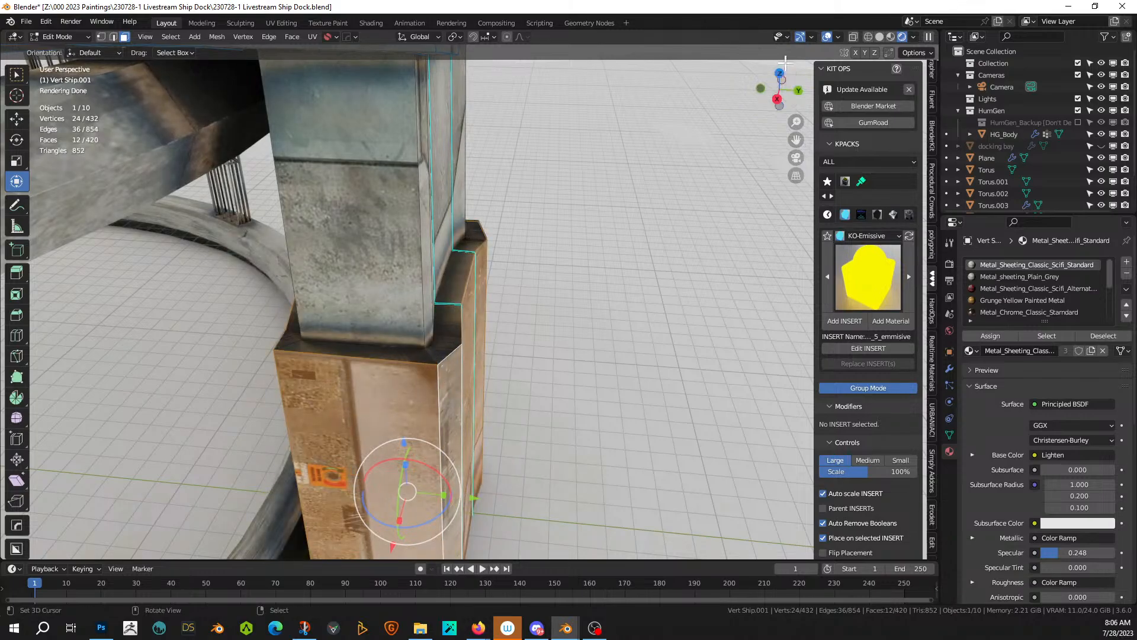
- Switch to solid shading and add a centred loop cut around the ledge on top of the thickened column base
click(880, 37)
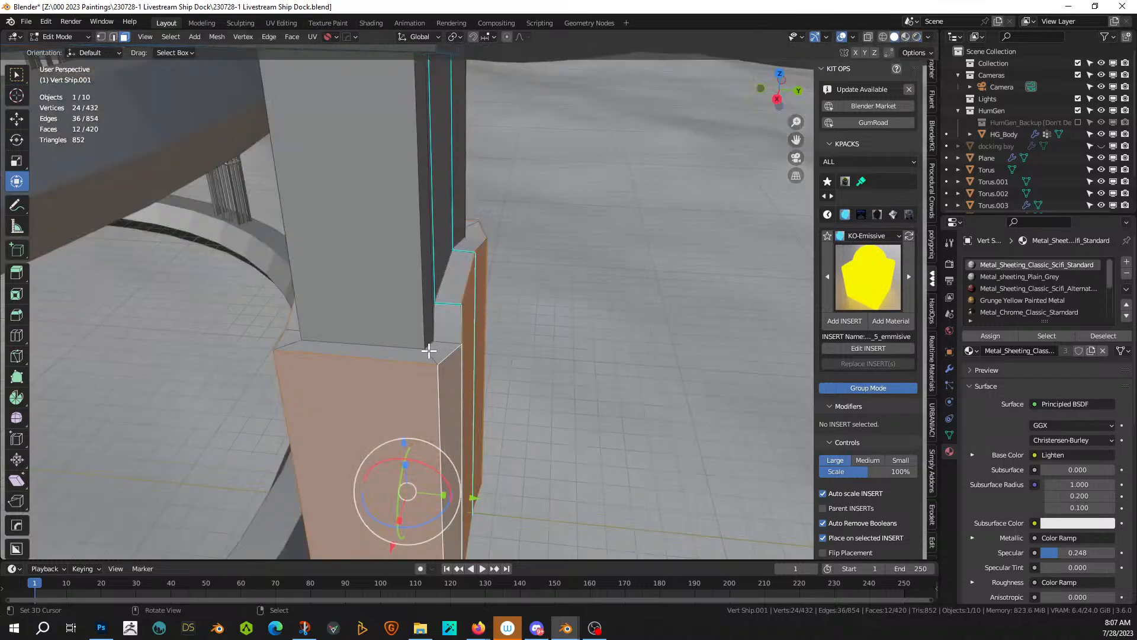
right_click(445, 346)
alt+right_click(447, 342)
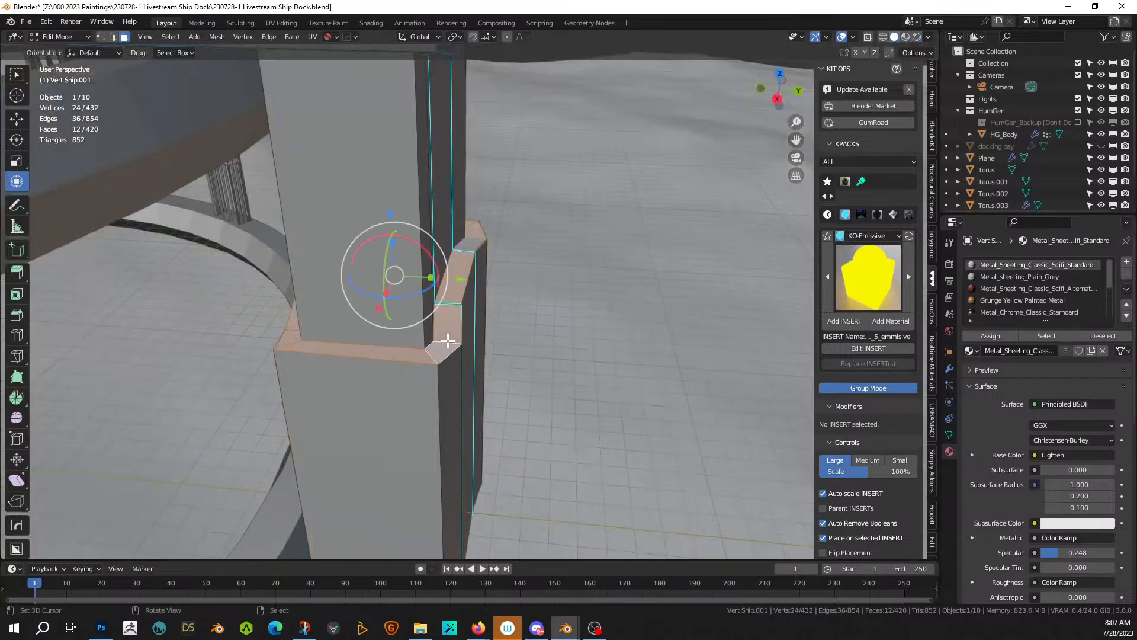
key(ctrl+r)
click(448, 342)
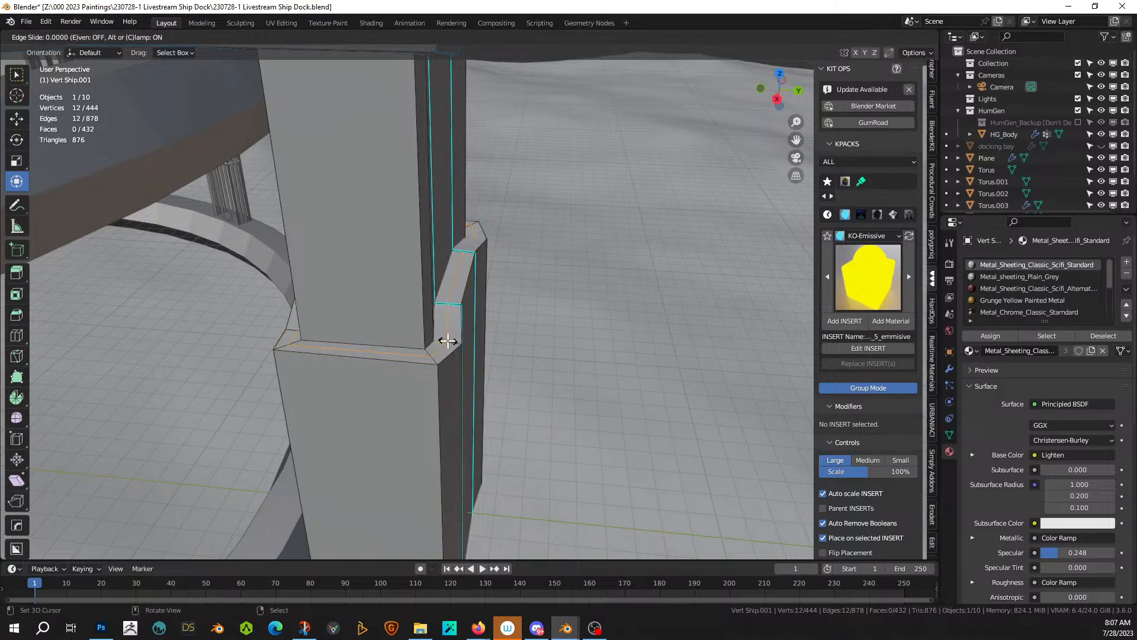
click(448, 342)
- Extrude the inner ring of ledge faces downward to form a recessed groove around the column, and return to object mode
key(3)
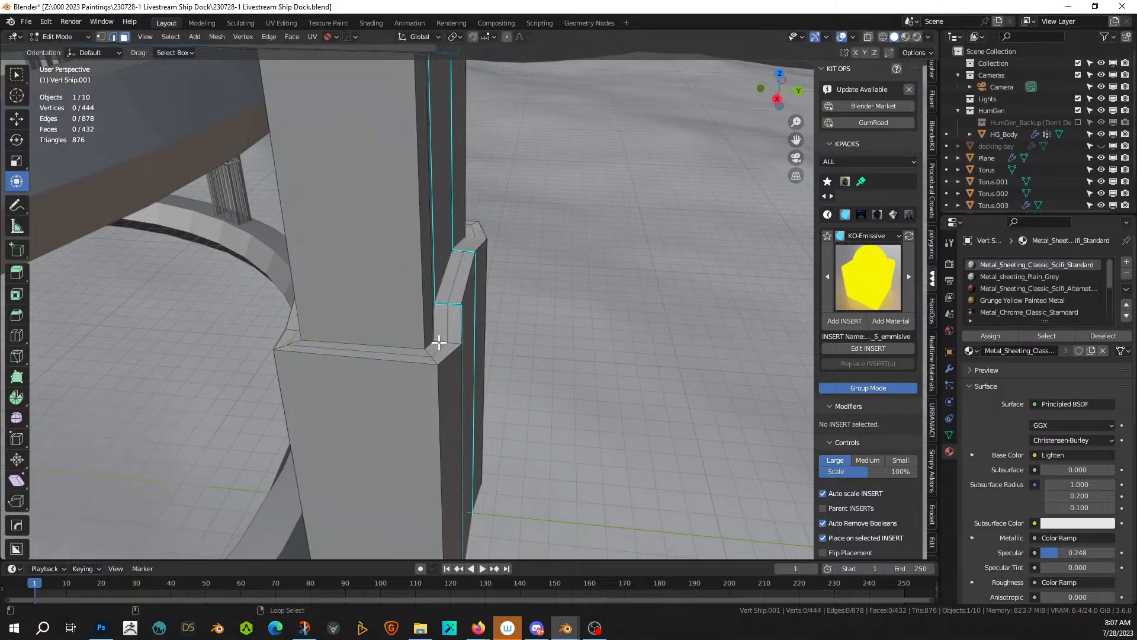
alt+right_click(439, 342)
key(e)
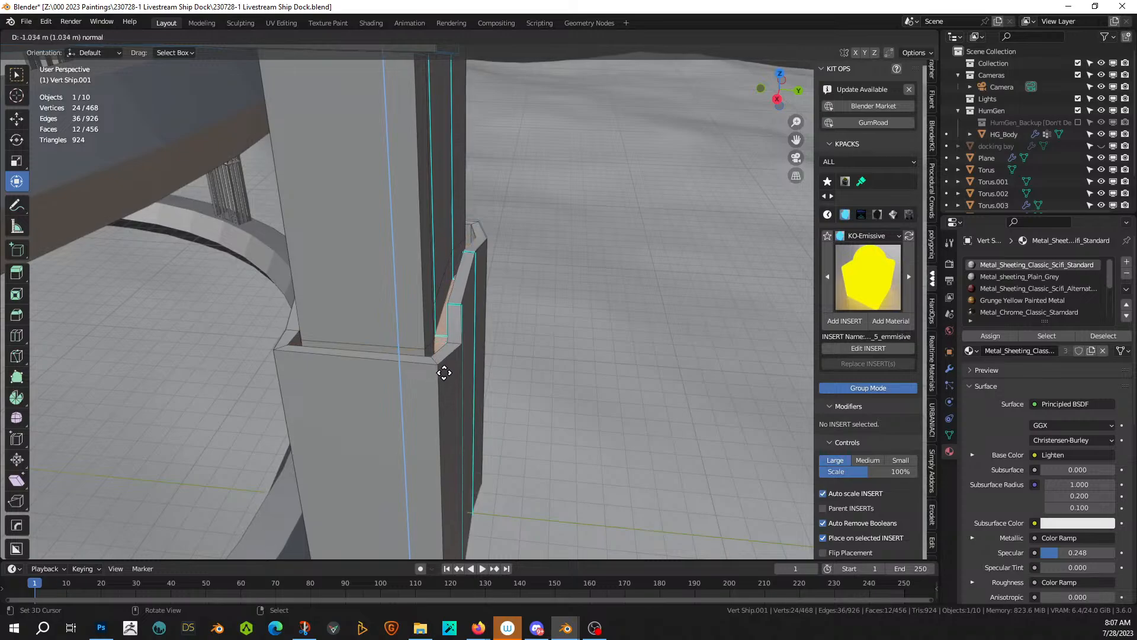
click(444, 360)
middle_drag(452, 355, 443, 317)
key(Tab)
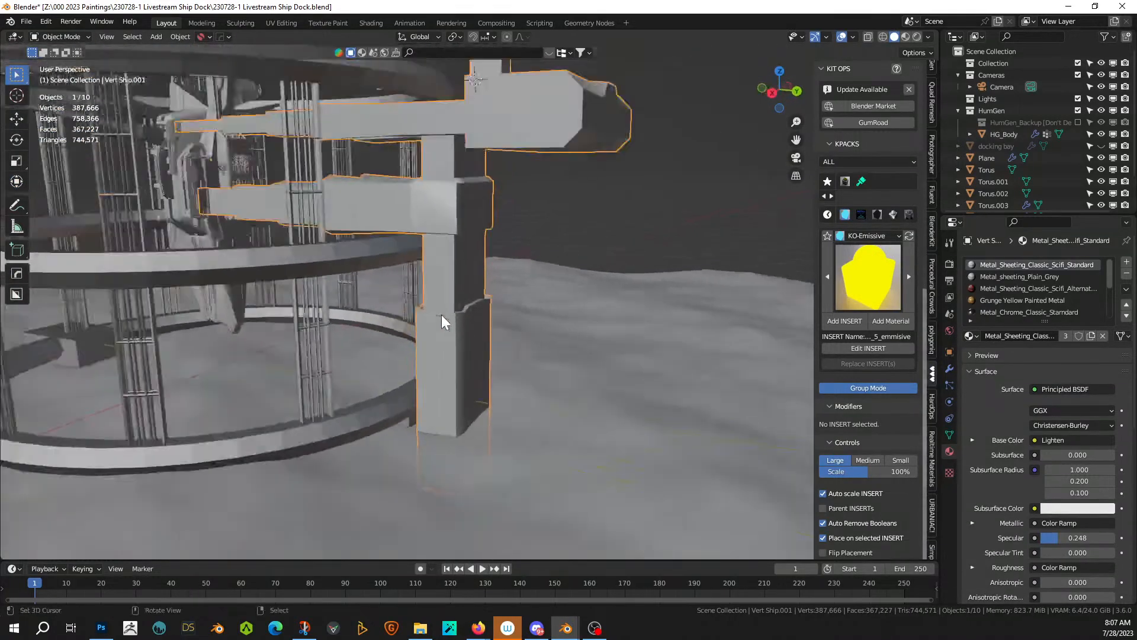
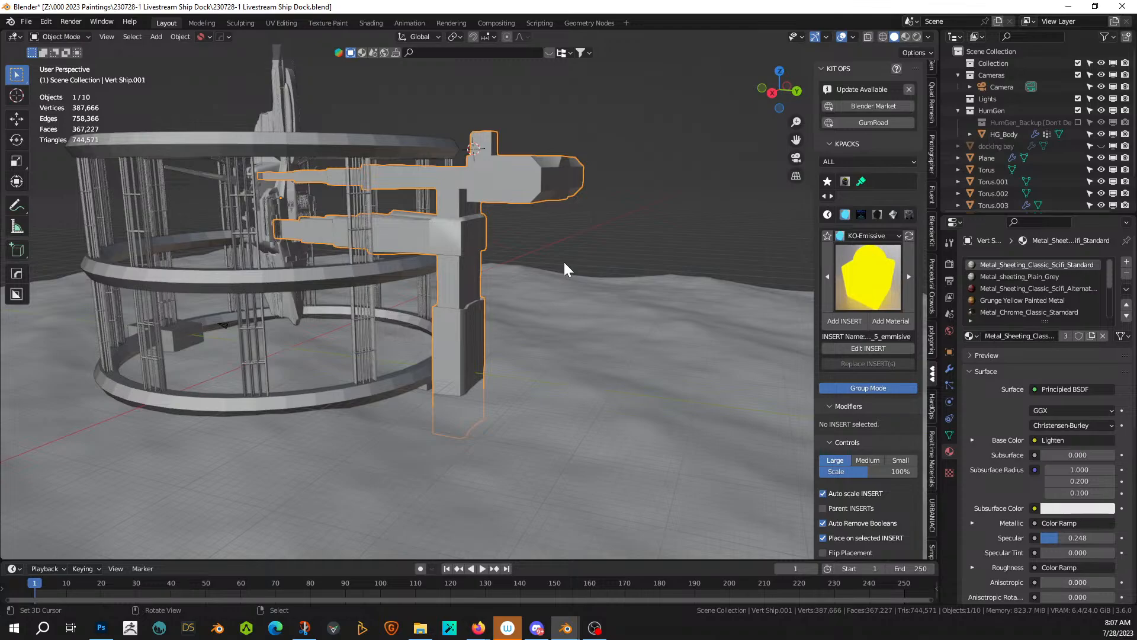
- Flatten all the underside faces of the ground column by scaling them to 0 along Z
middle_drag(554, 410, 573, 330)
key(Tab)
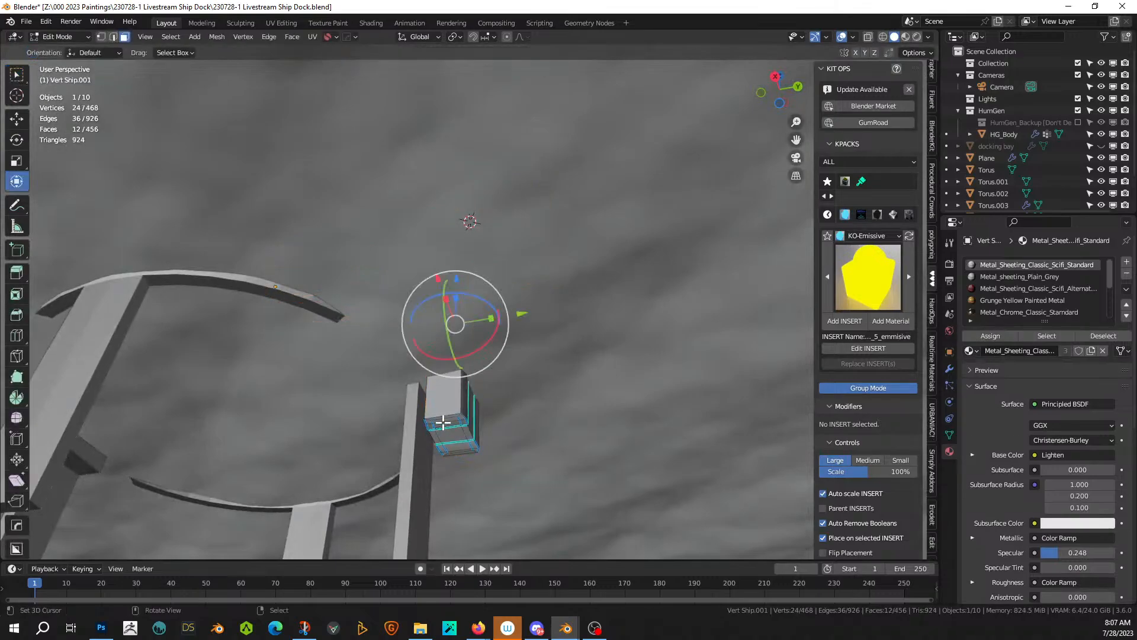
click(445, 428)
key(KP_Decimal)
middle_drag(454, 430, 474, 353)
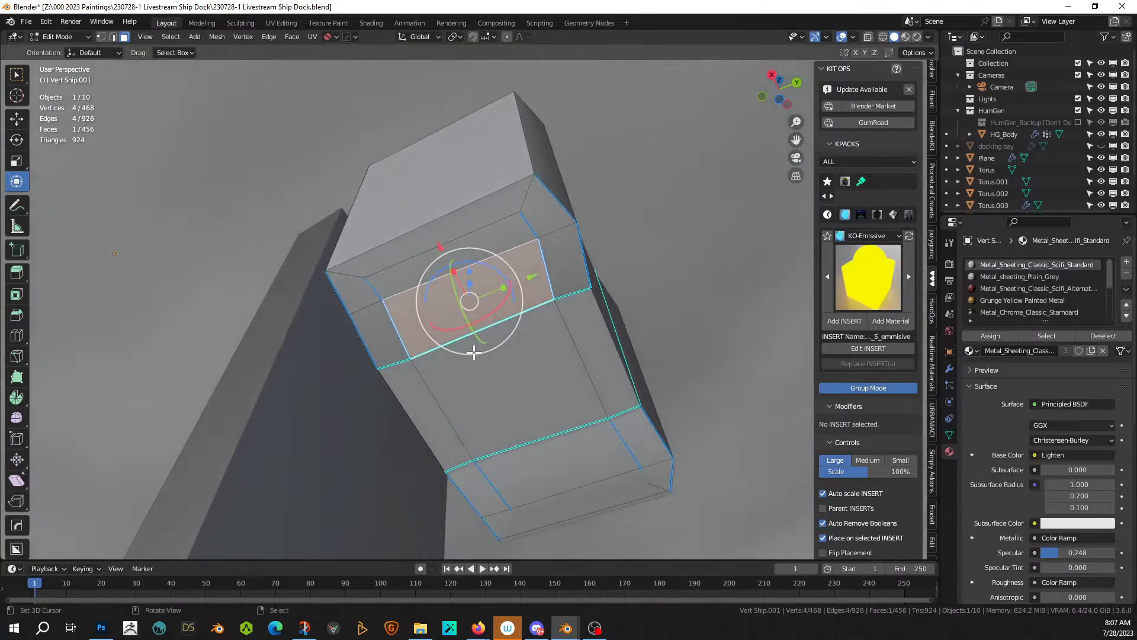
click(524, 366)
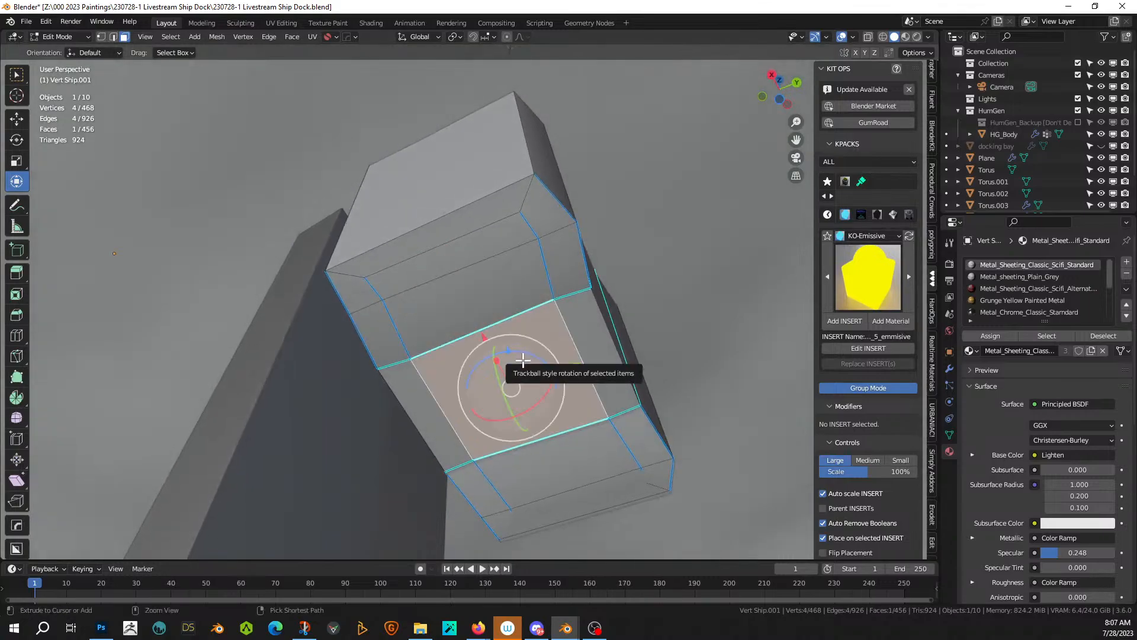
key(ctrl+KP_Add)
key(c)
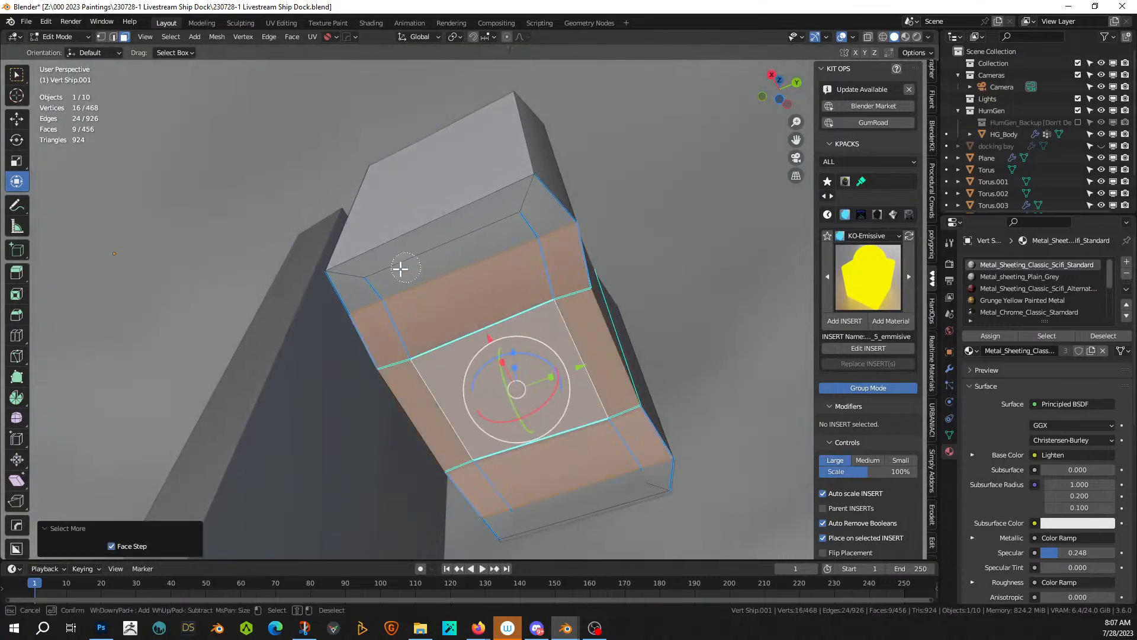
drag(399, 264, 382, 291)
click(522, 235)
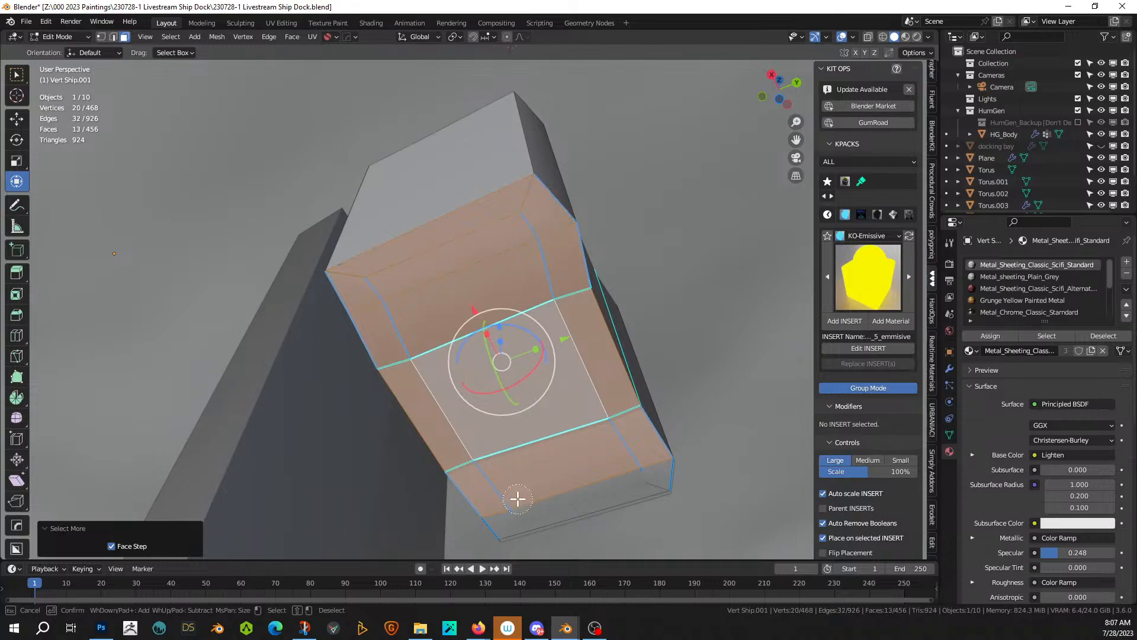
drag(518, 499, 591, 492)
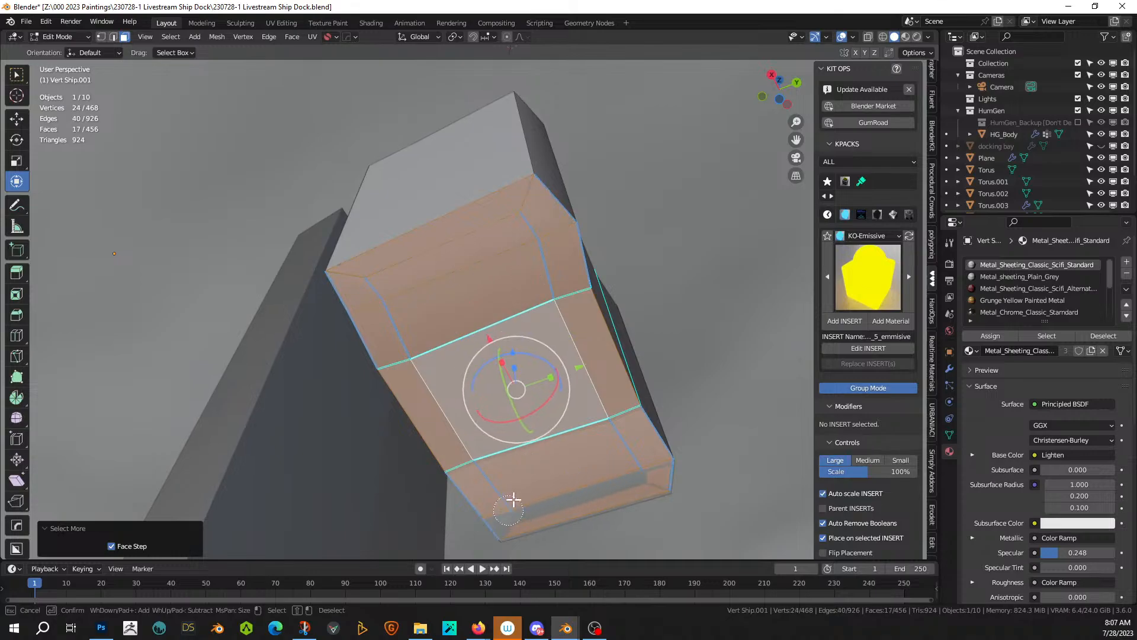
key(Escape)
middle_drag(610, 388, 564, 431)
key(s)
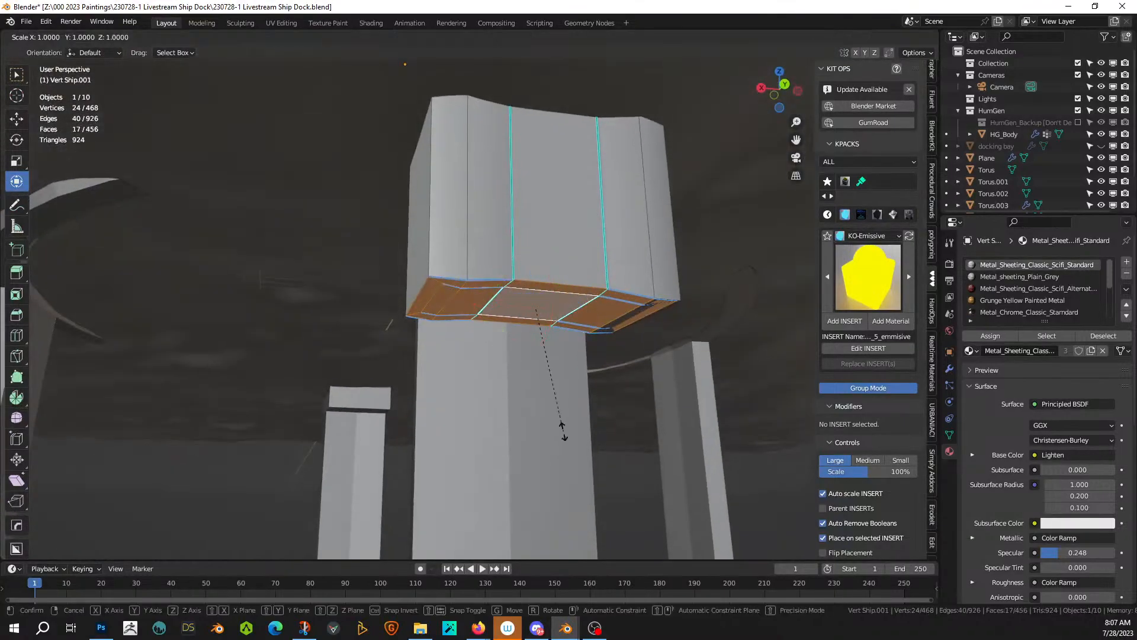
key(z)
key(0)
key(Return)
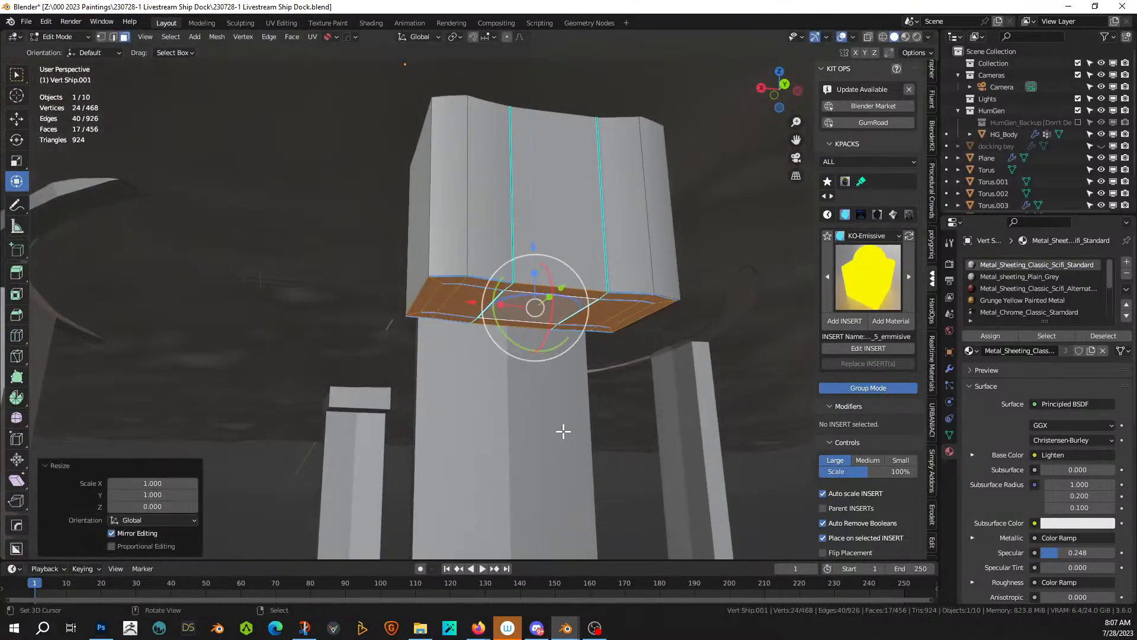
- Duplicate the flattened underside faces in place, separate the copy into its own object and return to object mode
middle_drag(565, 429, 637, 420)
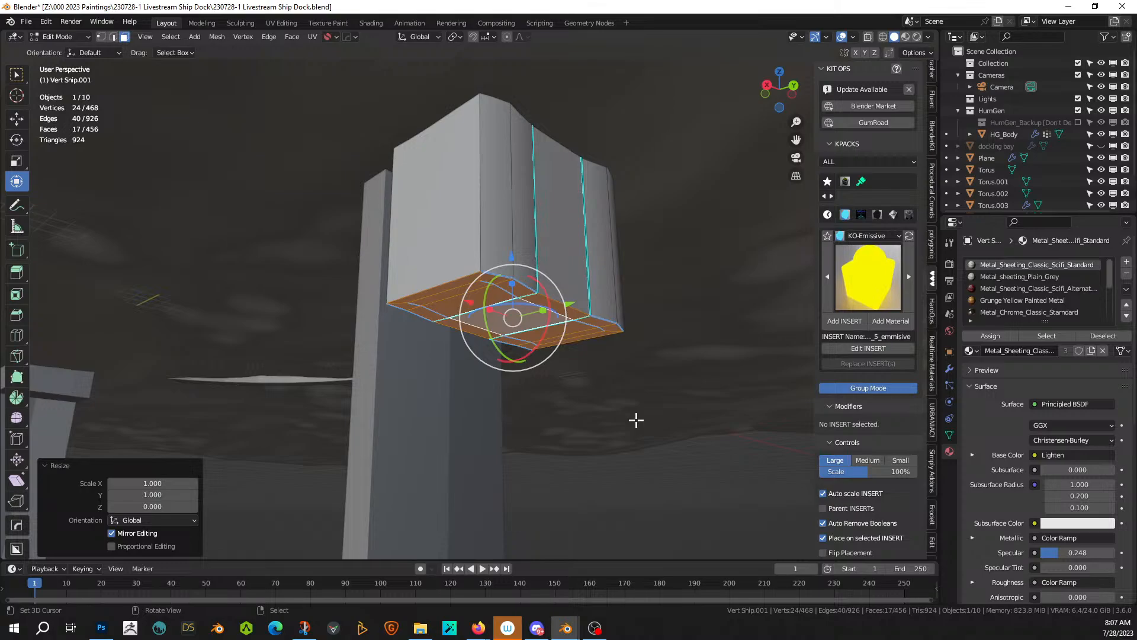
key(shift+d)
right_click(637, 420)
key(p)
click(636, 420)
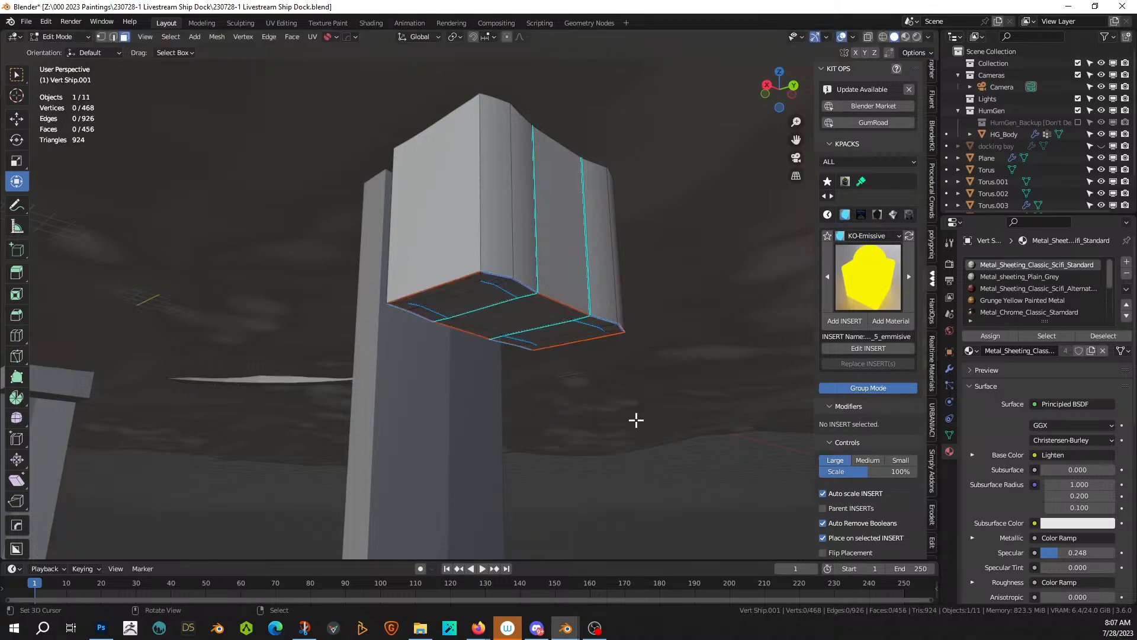
key(Tab)
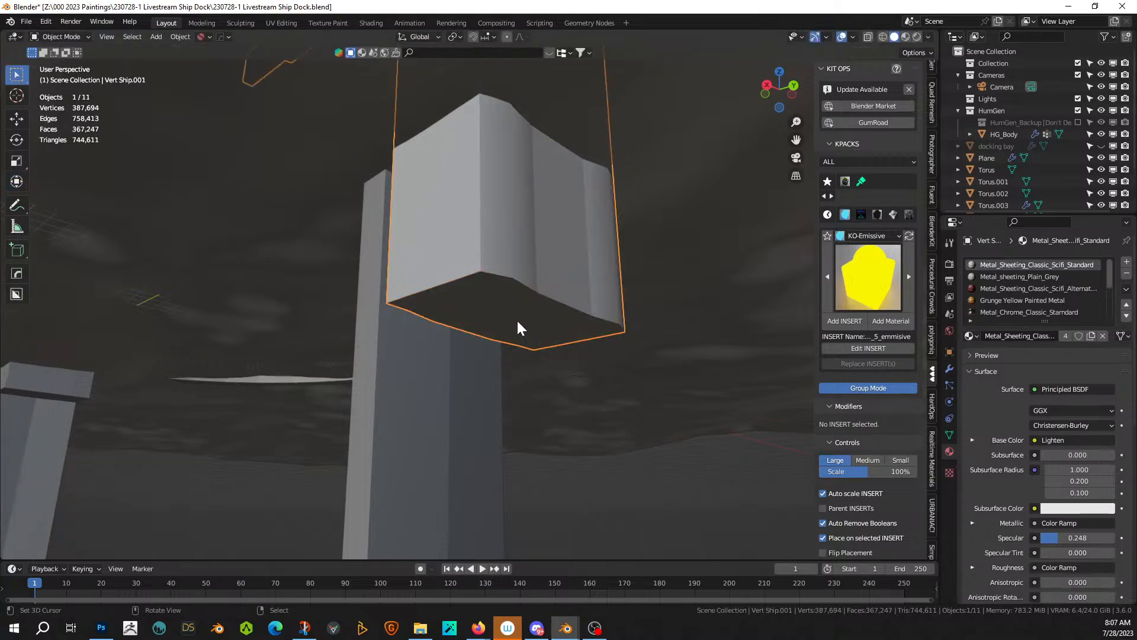
- Set the separated base plate's origin to its center of mass (volume) and scale the plate up to about 1.083
click(517, 317)
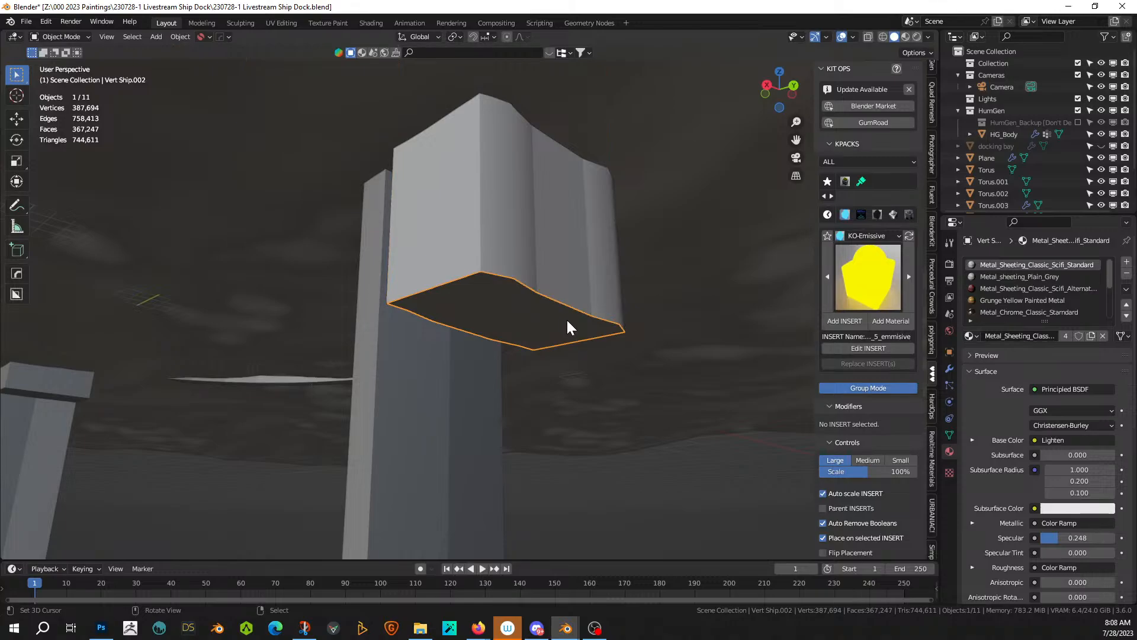
key(Tab)
key(Tab)
click(189, 36)
mouse_move(197, 63)
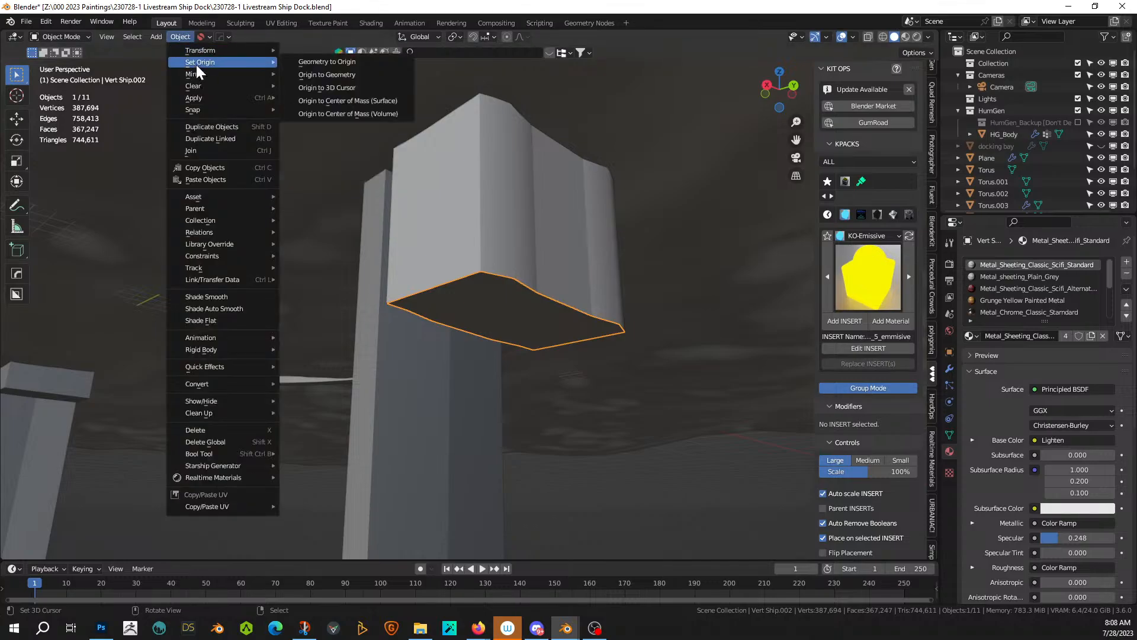
click(364, 109)
key(s)
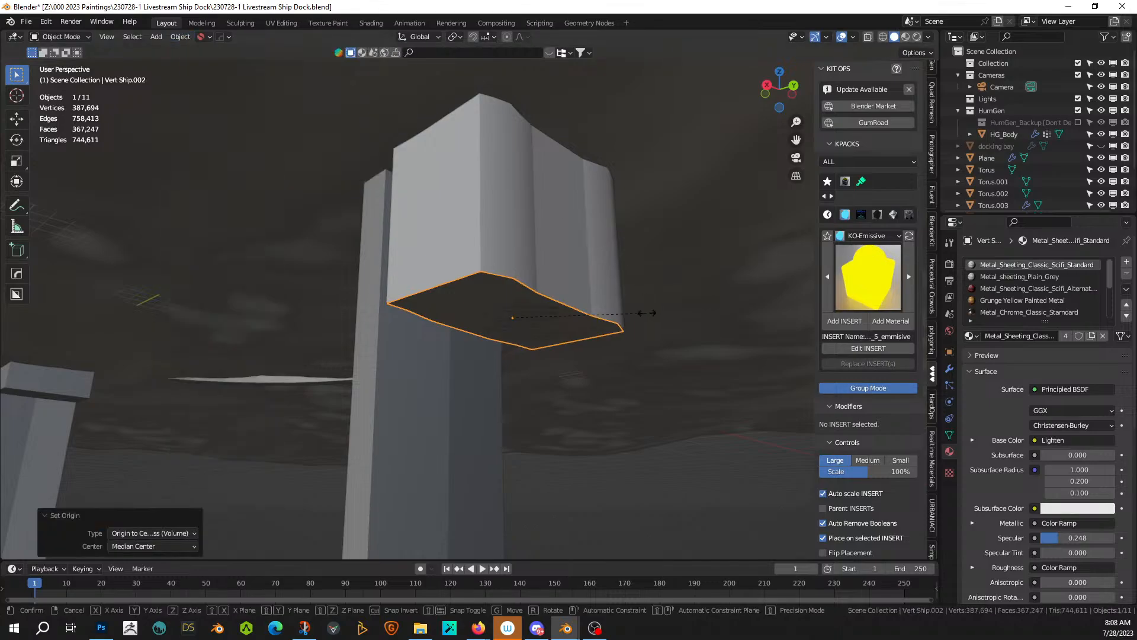
click(641, 314)
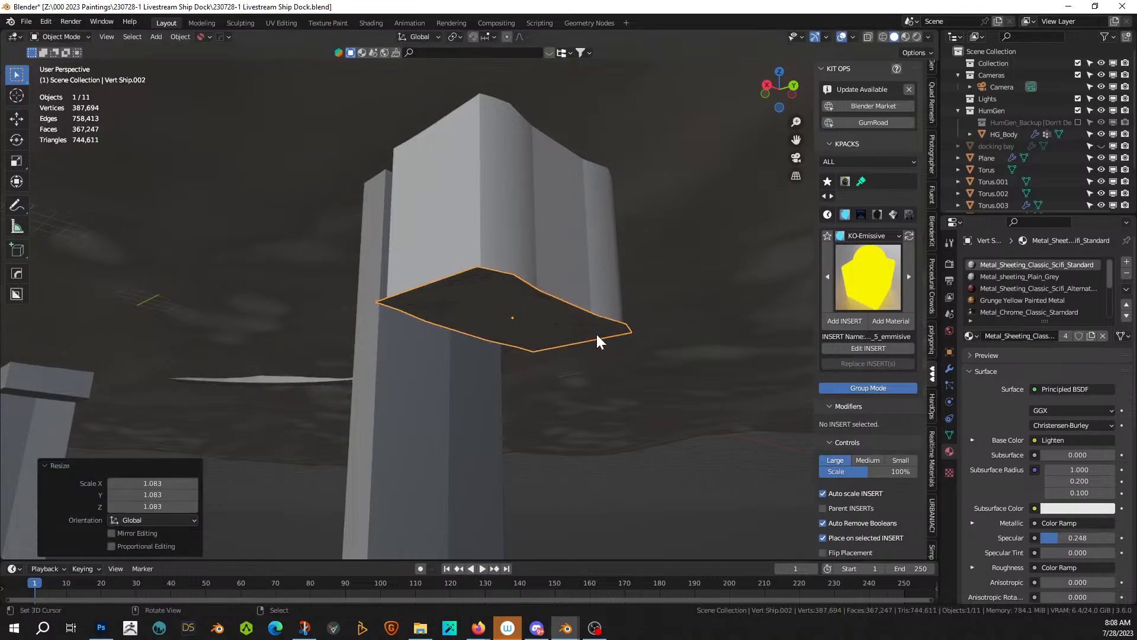
- Extrude all faces of the column's base plate downward by about 0.62 m to give it thickness
key(Tab)
key(a)
key(e)
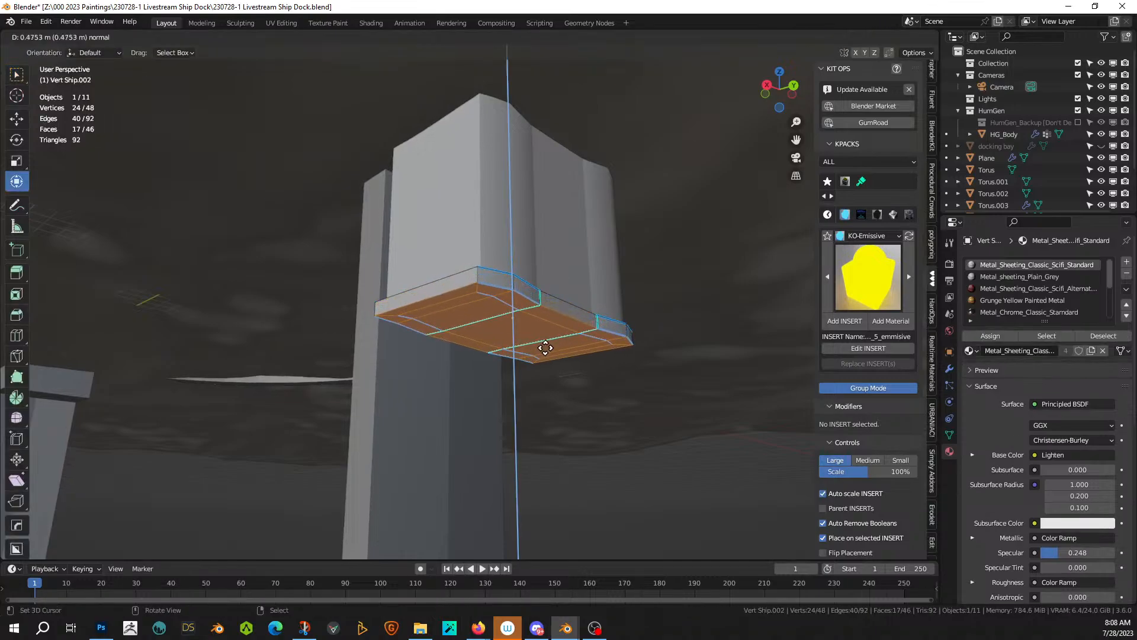
click(545, 348)
- Extrude the path of side faces along the plate's contoured edge outward from the column to form a long platform
middle_drag(545, 349, 506, 407)
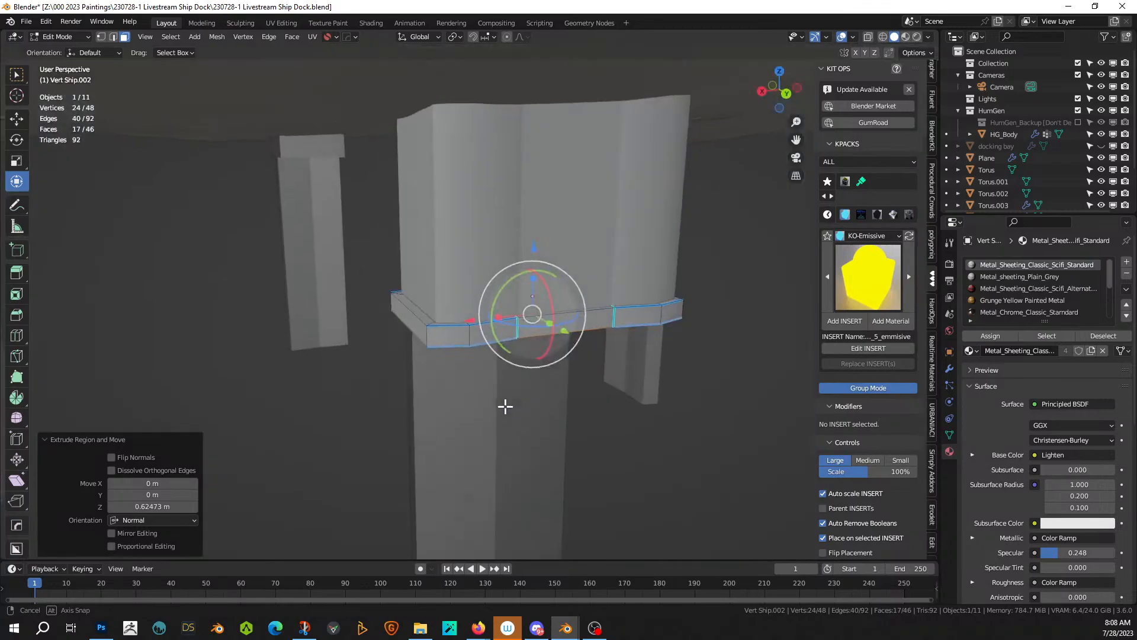
click(448, 336)
ctrl+click(681, 316)
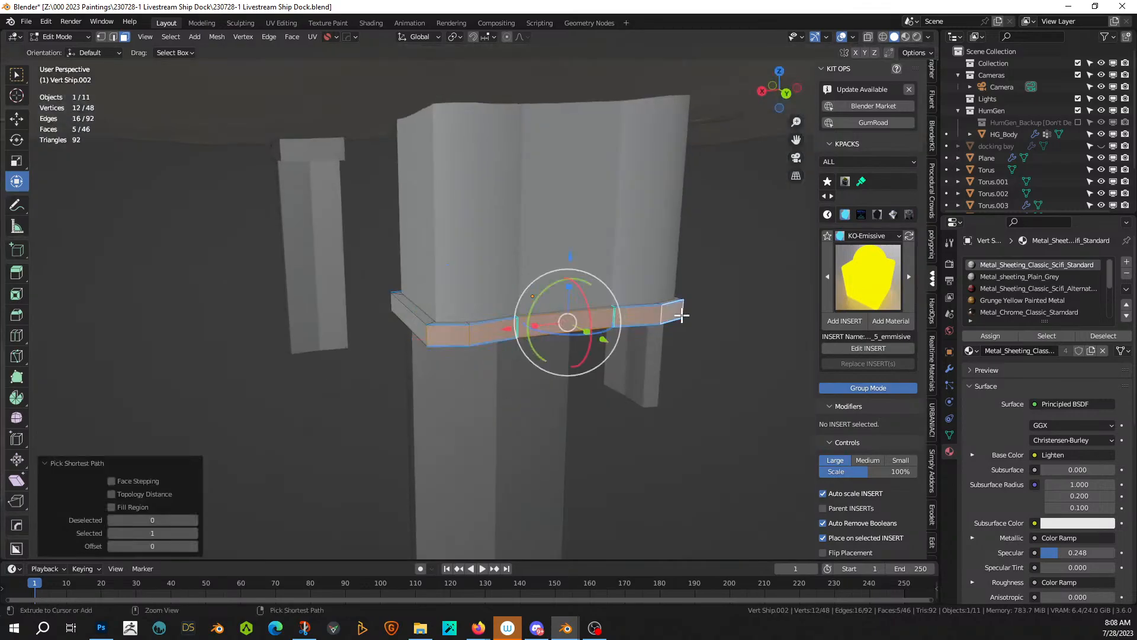
middle_drag(681, 315, 534, 325)
scroll(534, 326, down, 2)
key(e)
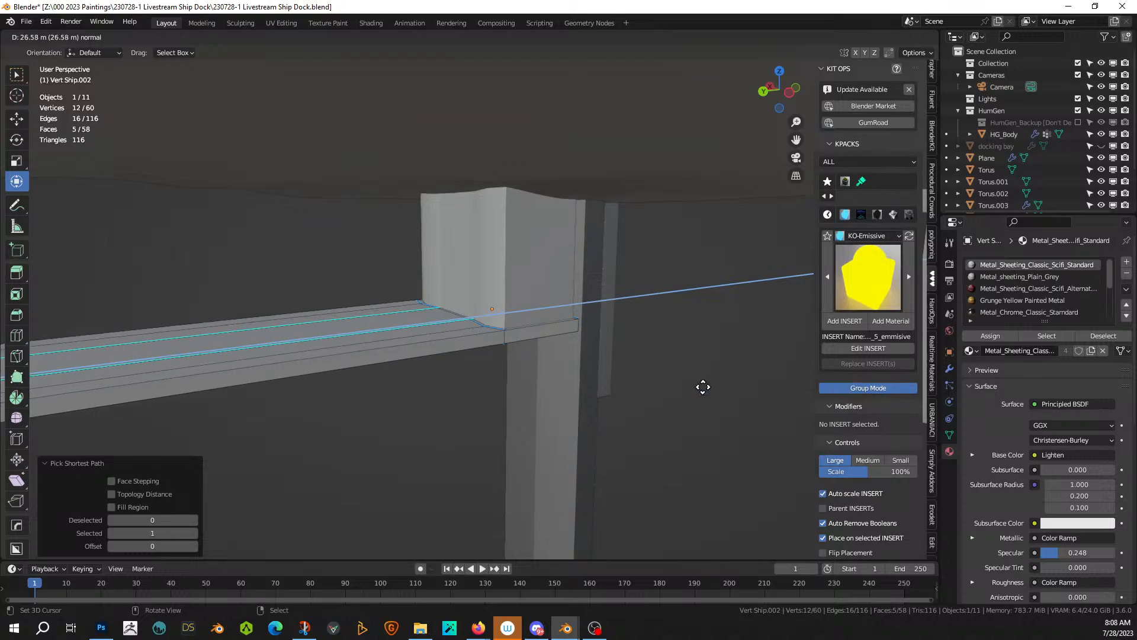
click(620, 389)
- Select all coplanar underside faces of the platform and extrude them downward by about 16.7 m into a tall block
middle_drag(620, 389, 546, 286)
click(575, 331)
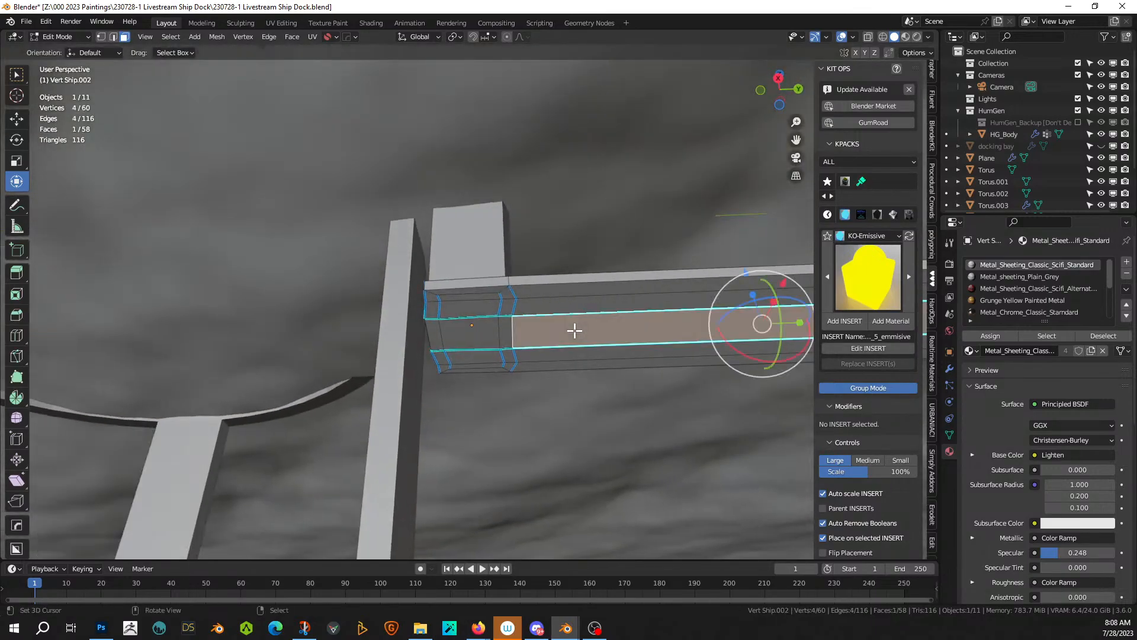
key(shift+g)
click(578, 338)
middle_drag(578, 337, 703, 386)
key(e)
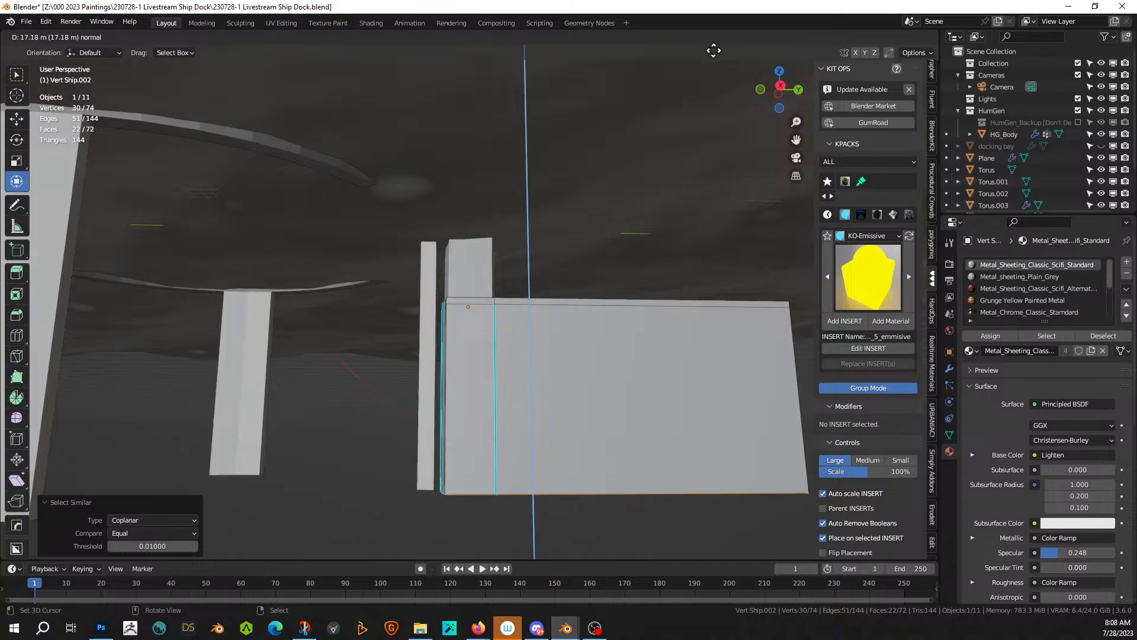
click(714, 46)
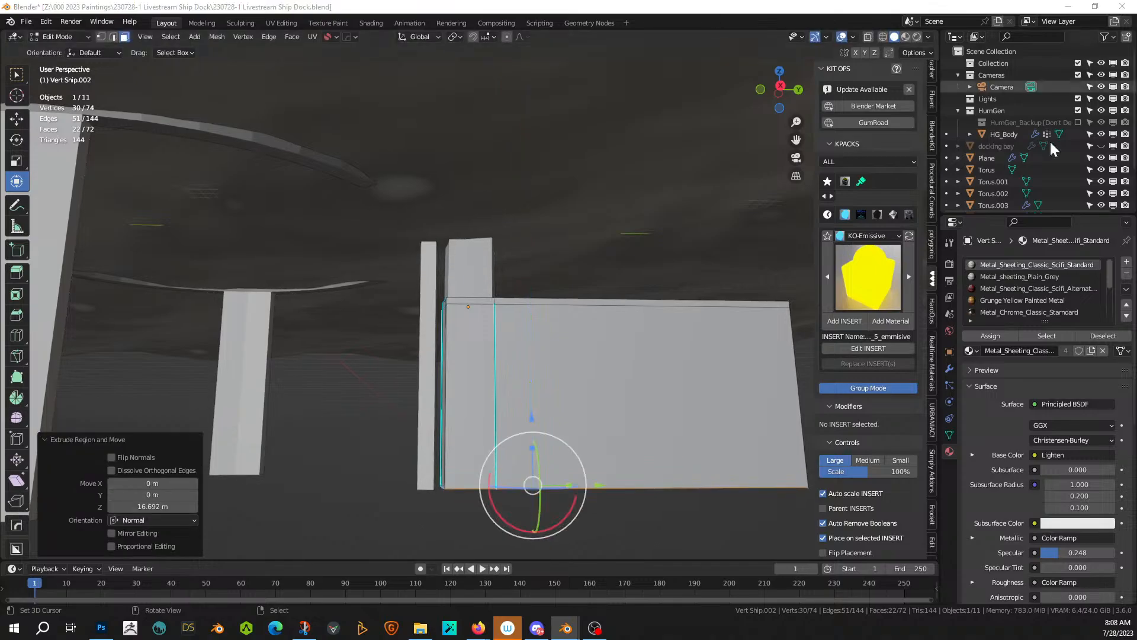
- Recess three adjoining top faces of the platform by extruding them about 0.2 m downward, return to object mode and save the file
middle_drag(648, 315, 537, 335)
click(507, 313)
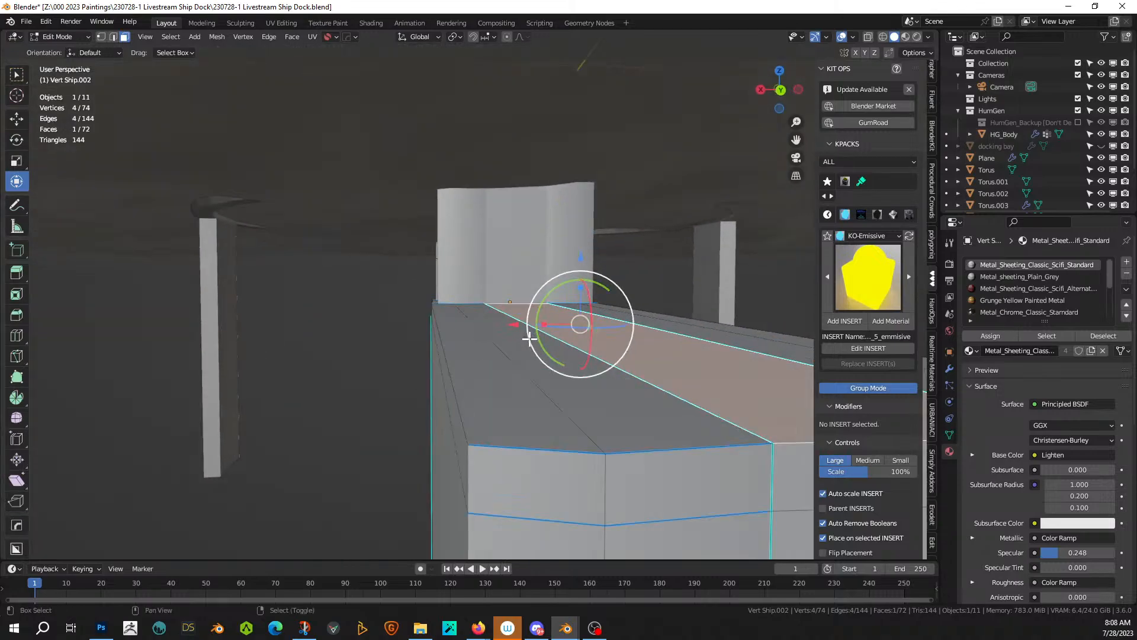
shift+click(668, 330)
shift+click(688, 327)
middle_drag(687, 328, 660, 333)
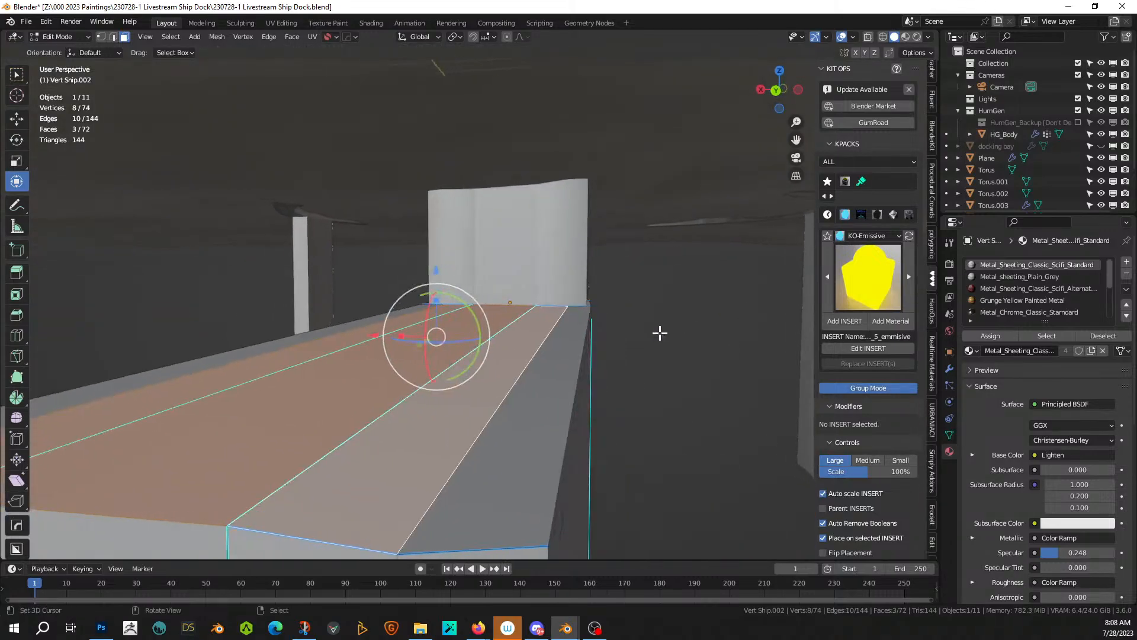
key(e)
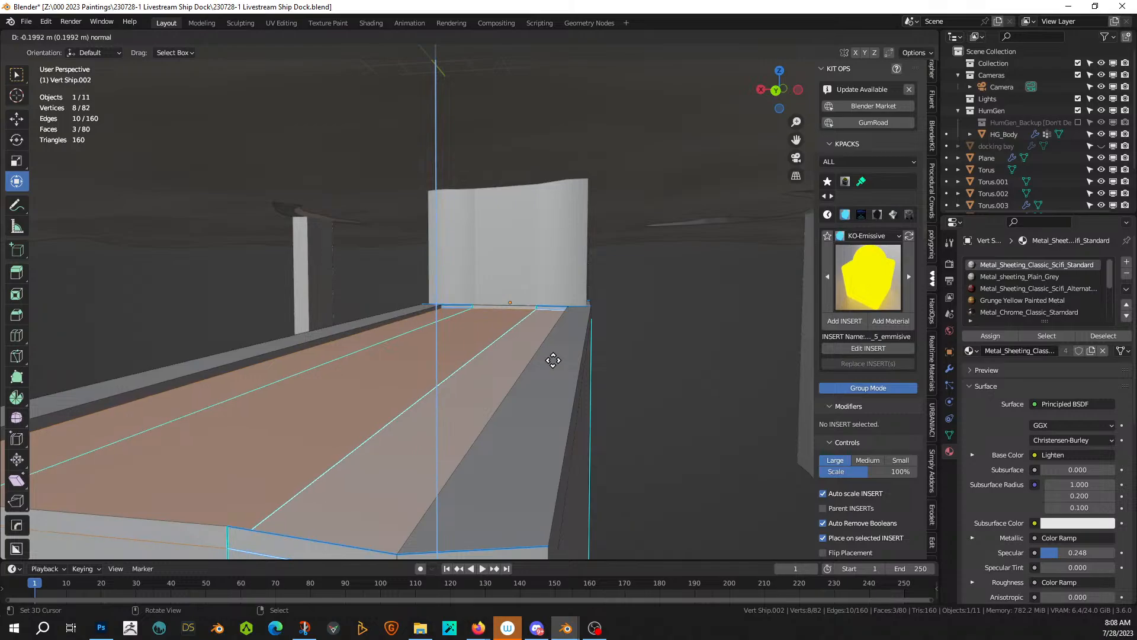
click(553, 361)
key(Tab)
middle_drag(553, 369, 717, 372)
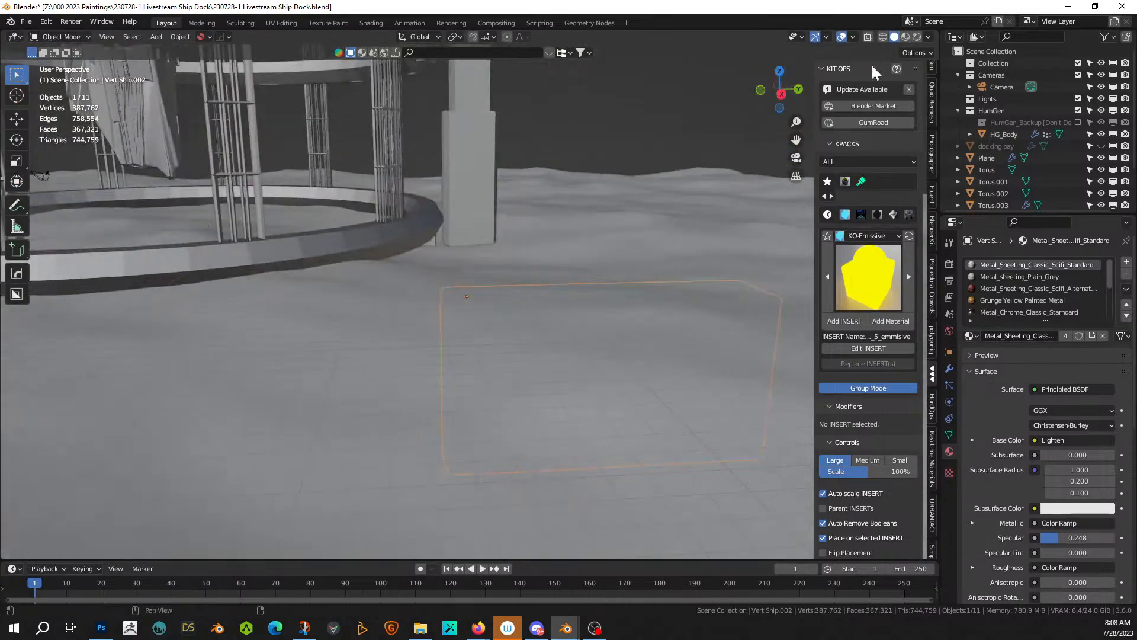
drag(801, 94, 649, 163)
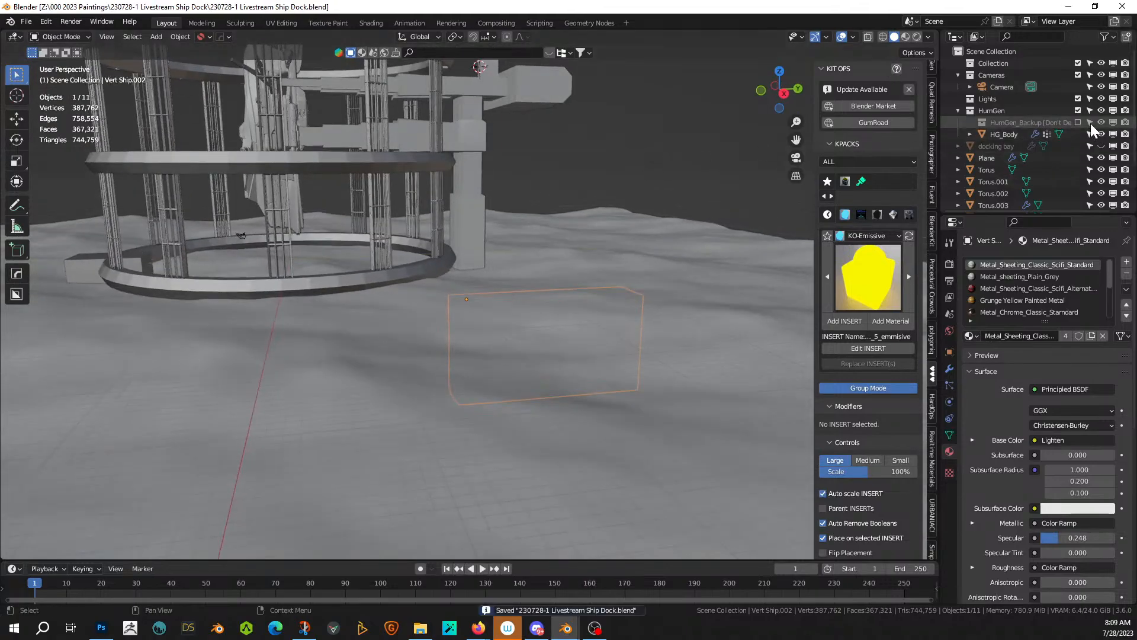
- Add a torus at the world origin around the dock with a major radius of 32 m and a minor radius of 5 m
scroll(686, 195, down, 1)
middle_drag(686, 196, 811, 233)
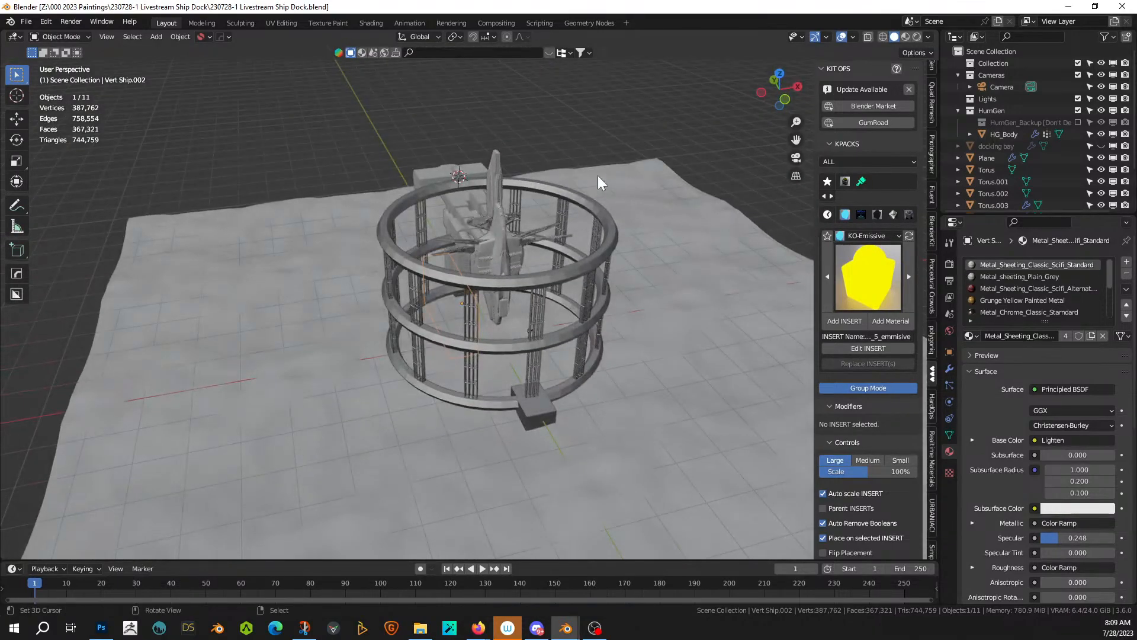
middle_drag(588, 319, 501, 259)
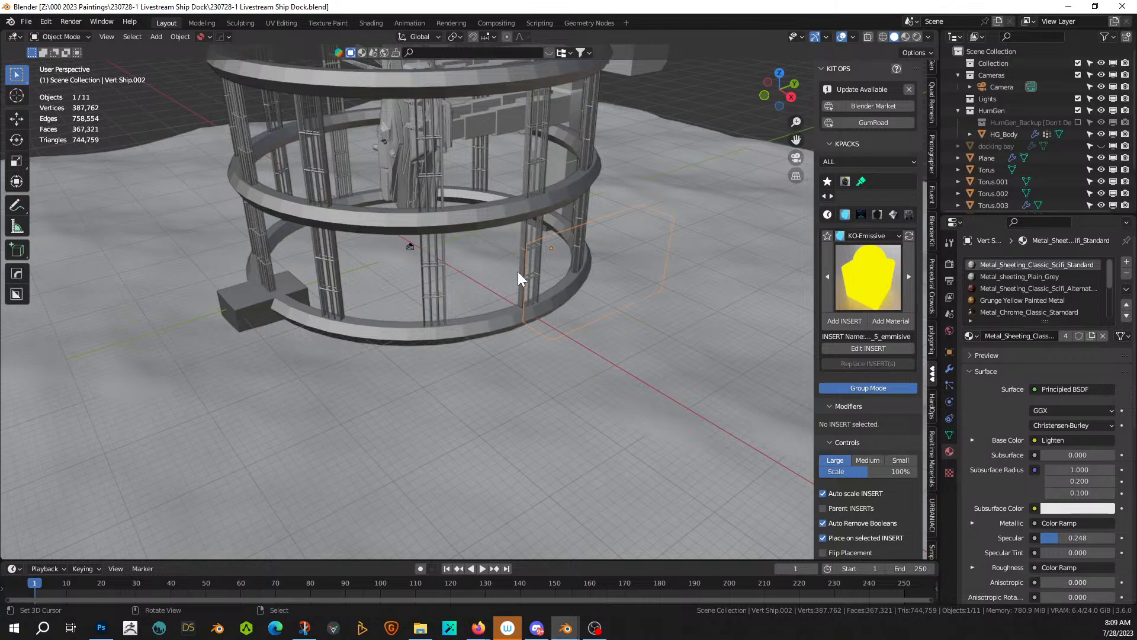
key(shift+a)
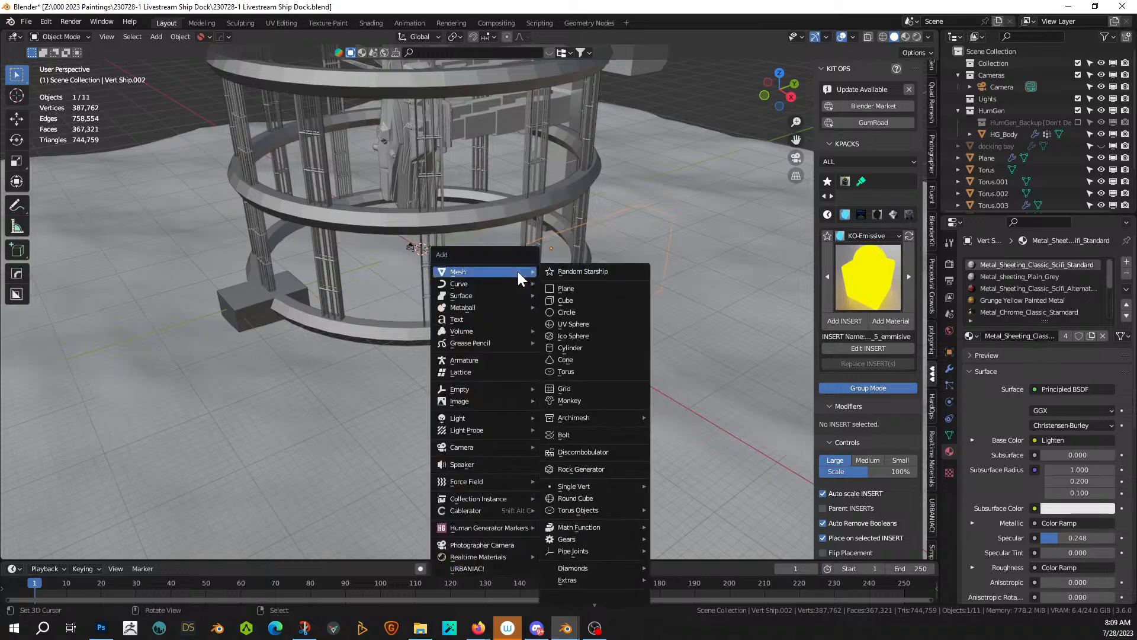
click(594, 367)
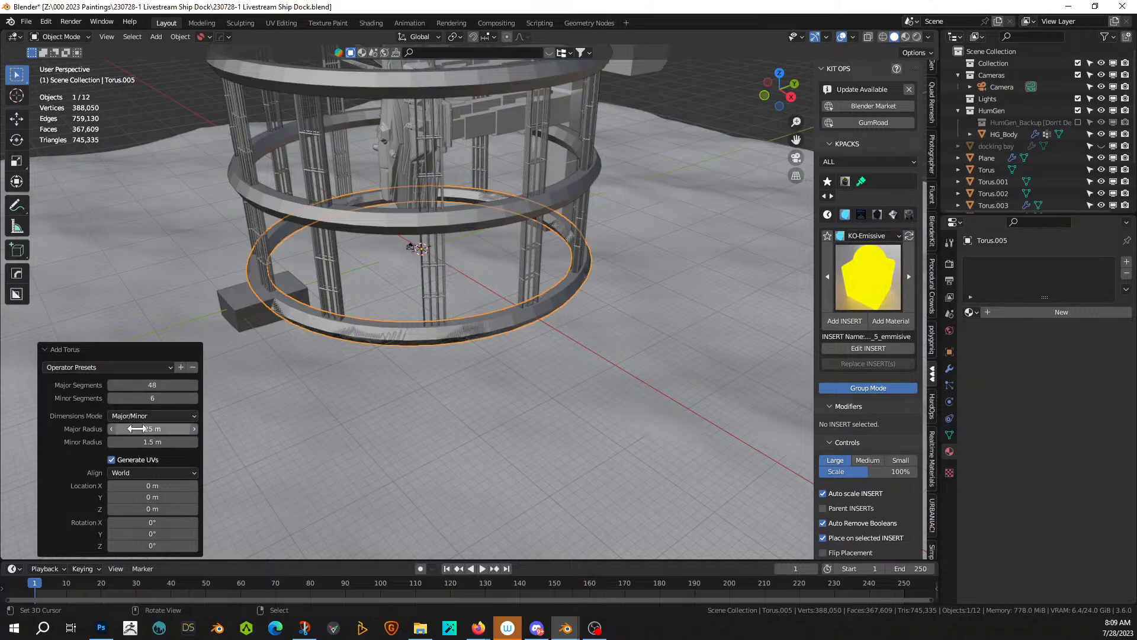
drag(136, 428, 155, 428)
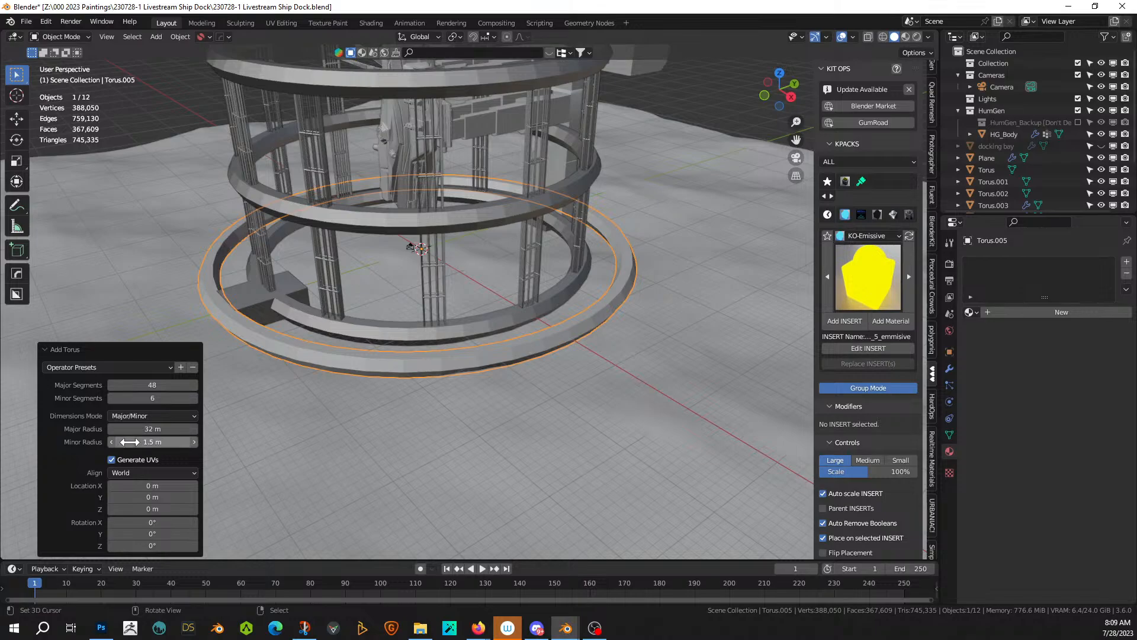
text(5)
key(Return)
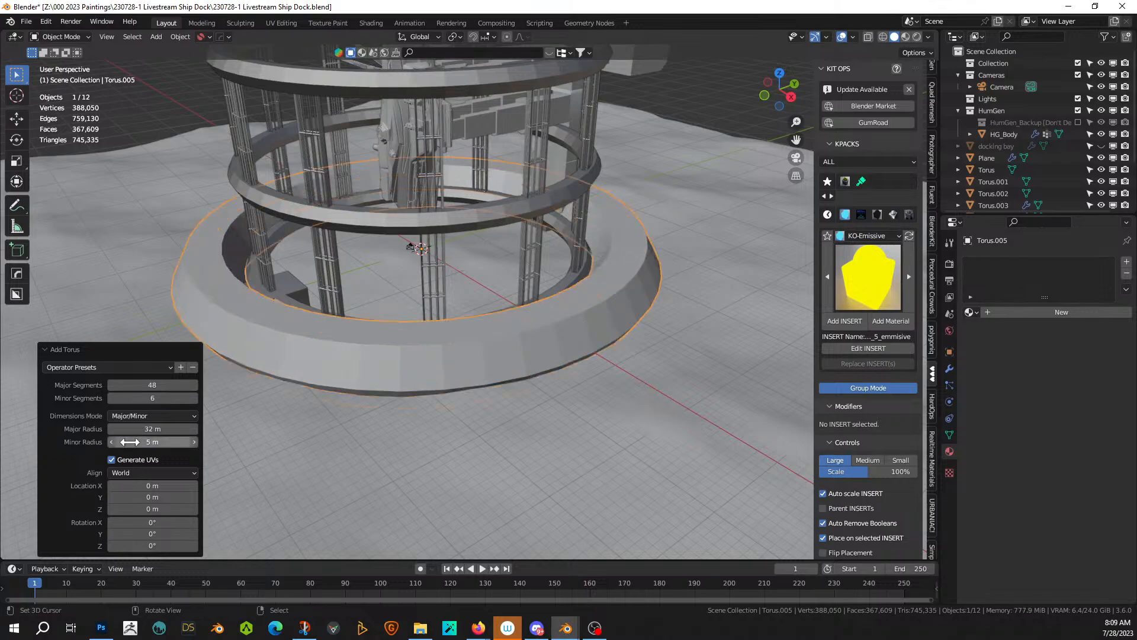
- Increase the new torus's major radius to 41 m
middle_drag(236, 426, 241, 463)
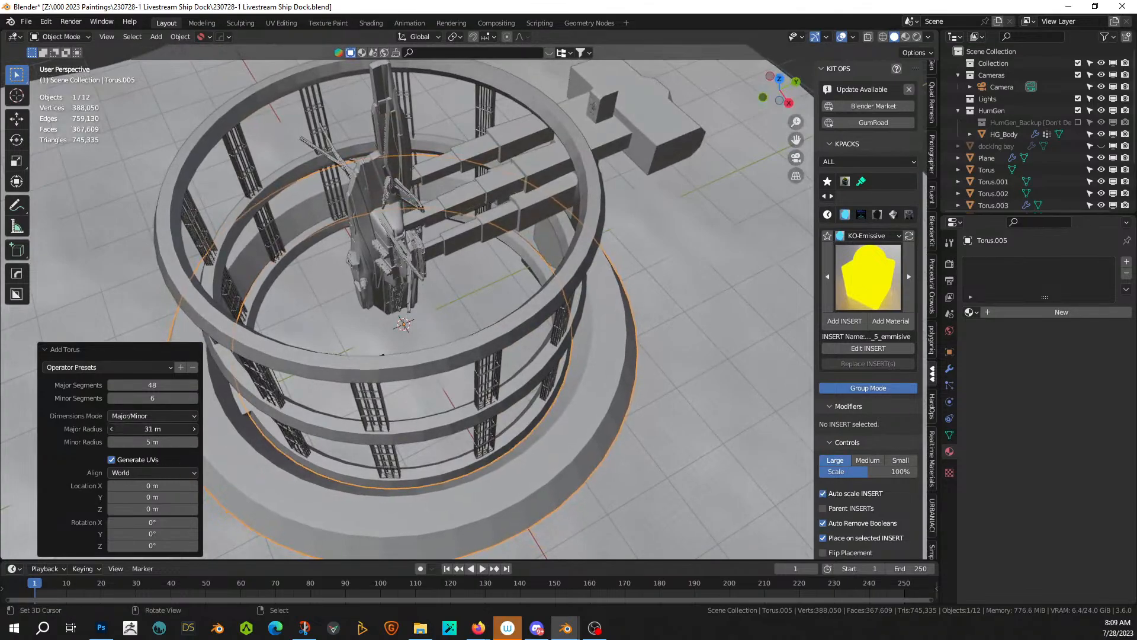
drag(152, 428, 219, 428)
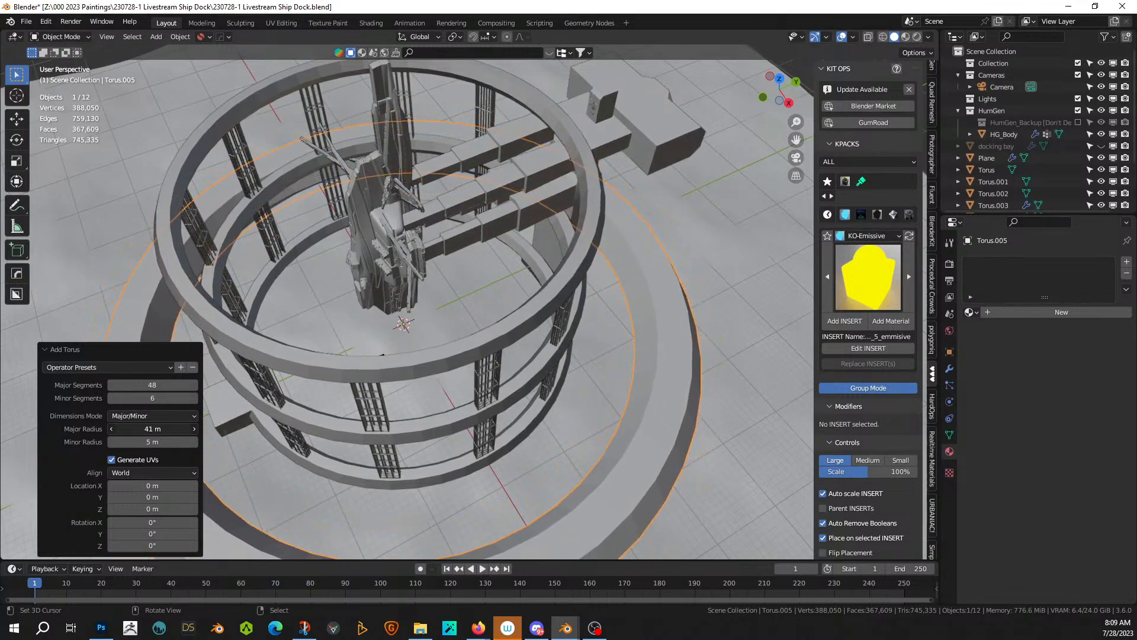
middle_drag(298, 414, 226, 371)
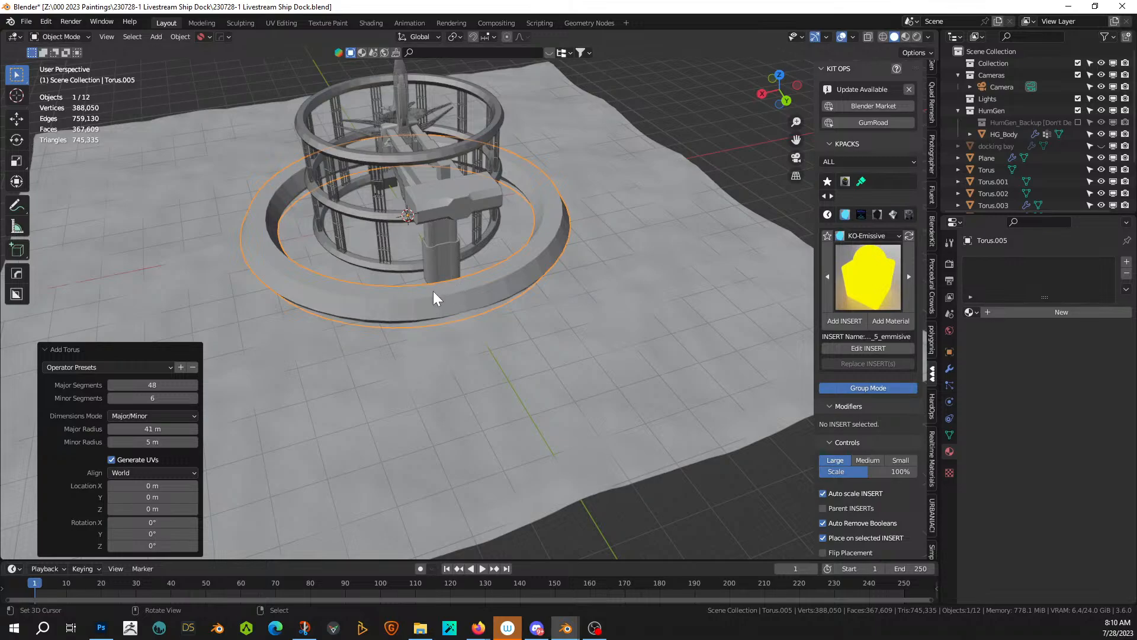
- Delete the section of torus faces in front of the support column, growing the selection four times from one cross-section edge loop
scroll(422, 297, up, 5)
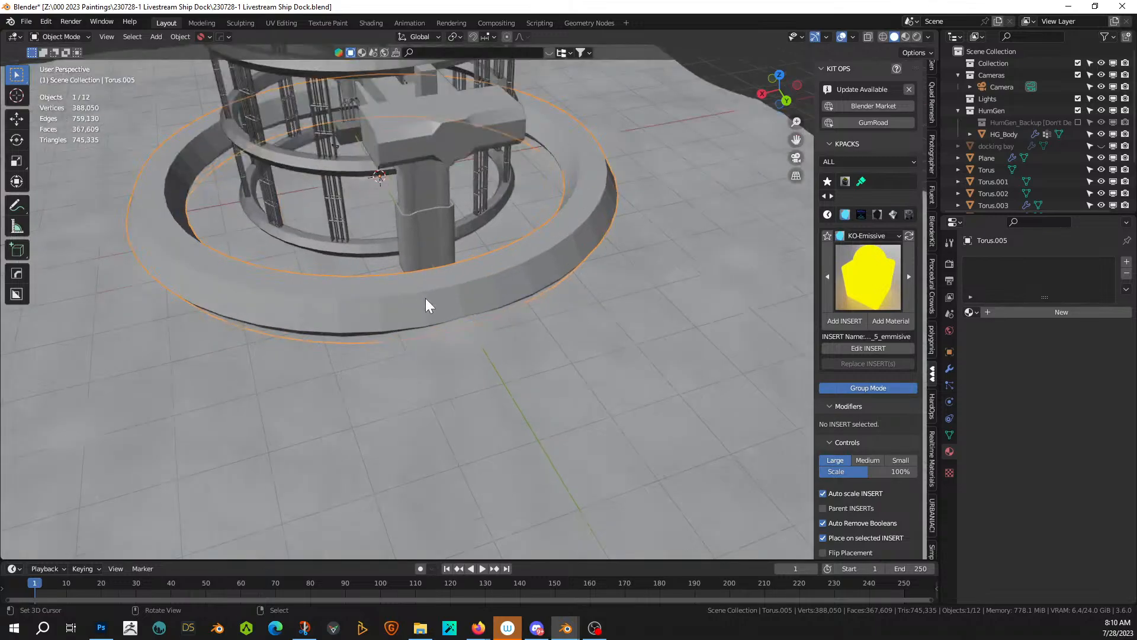
middle_drag(425, 297, 410, 345)
key(Tab)
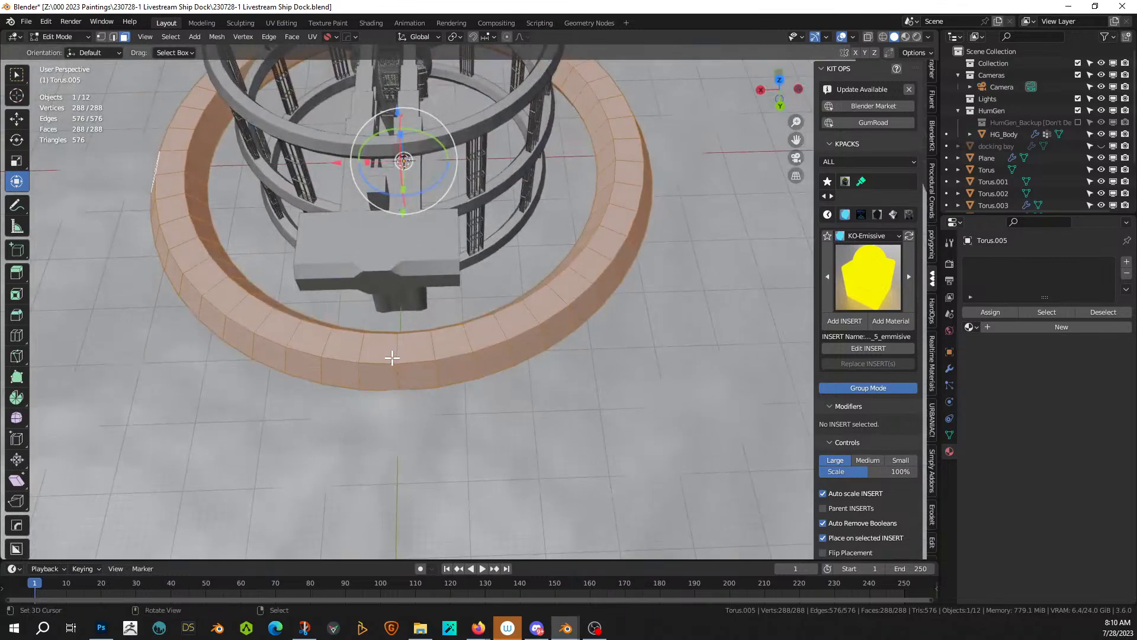
key(2)
alt+click(386, 351)
alt+click(394, 348)
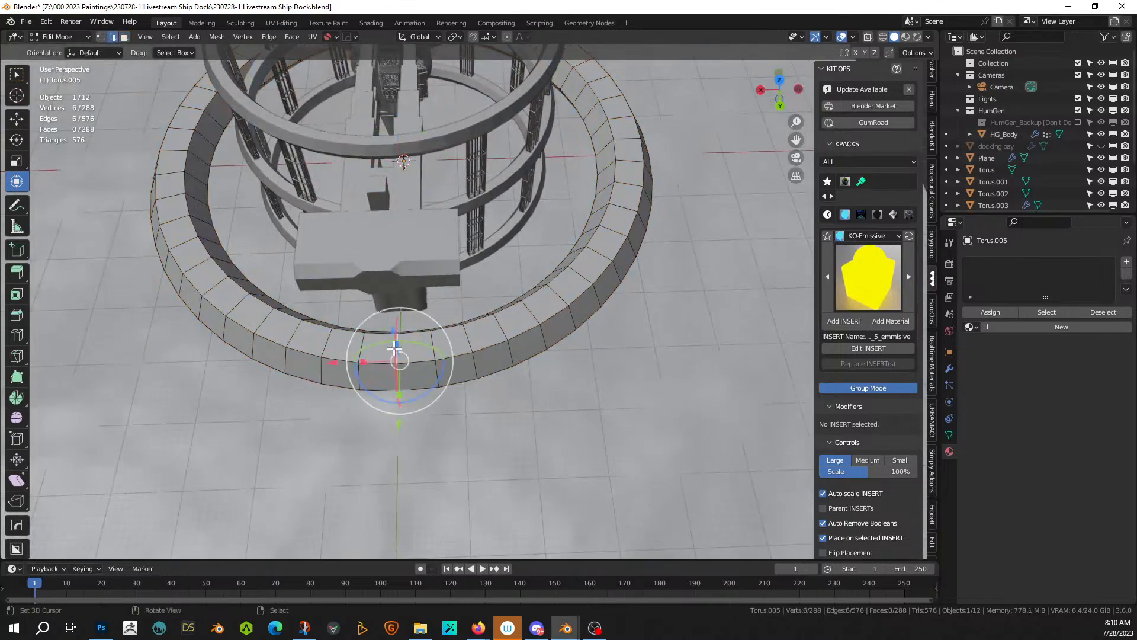
key(ctrl+KP_Add)
key(ctrl+KP_Add)
key(ctrl+KP_Add)
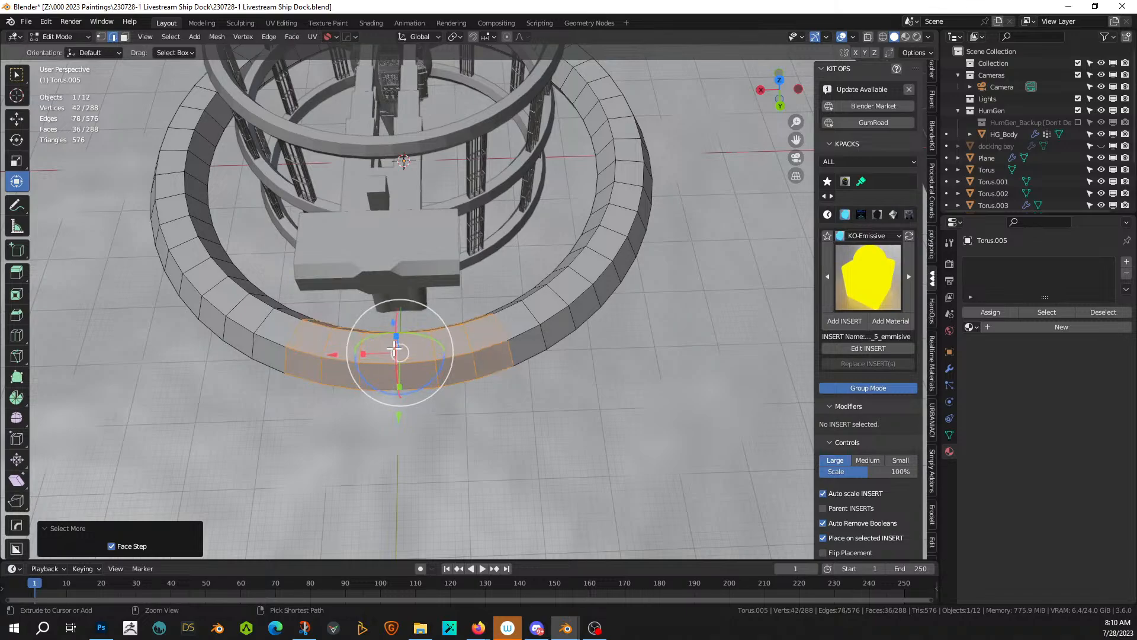
key(ctrl+KP_Add)
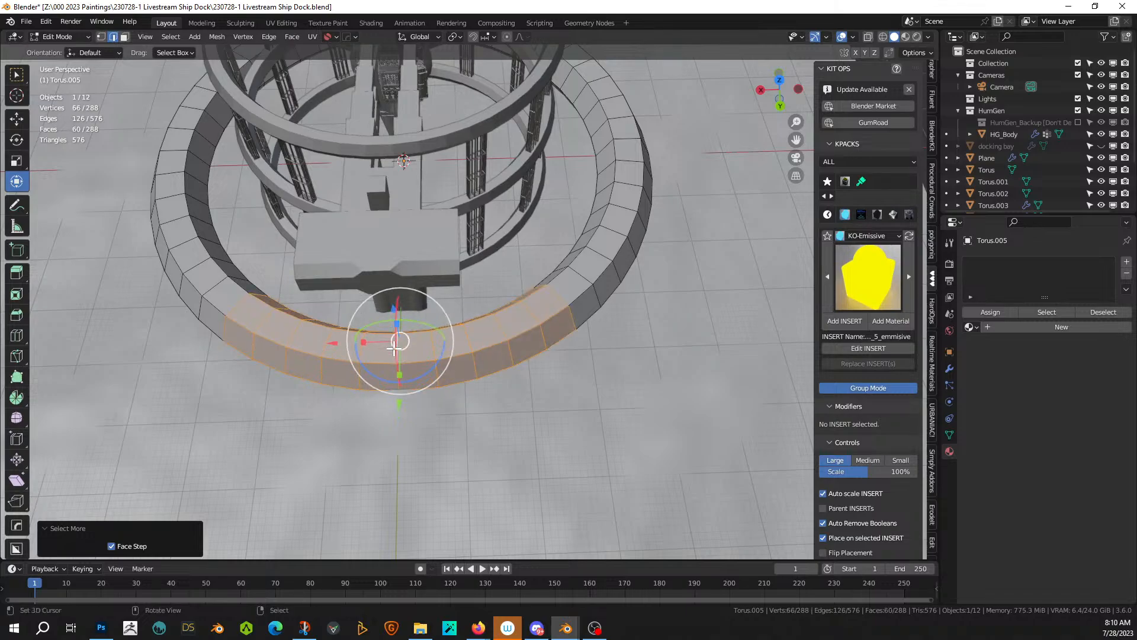
middle_drag(518, 316, 523, 306)
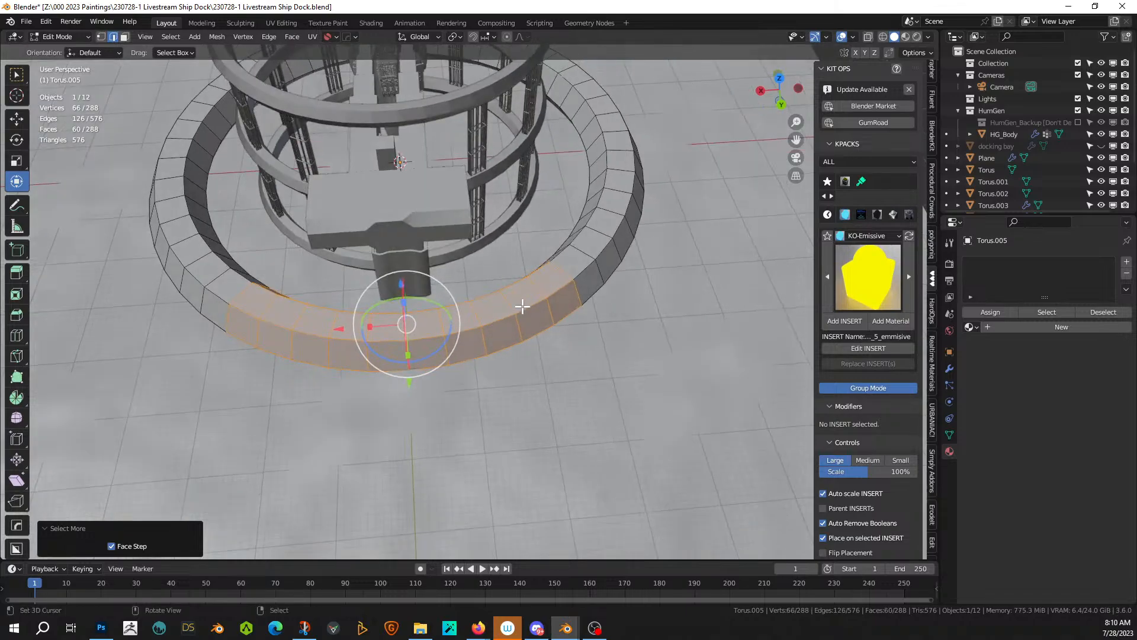
key(x)
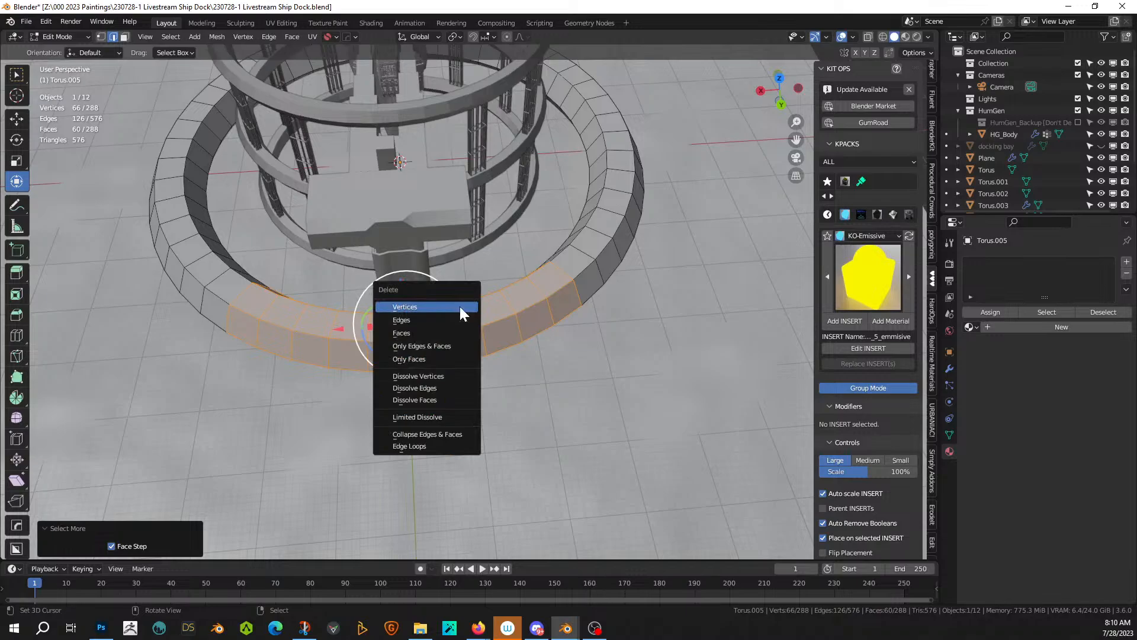
click(413, 333)
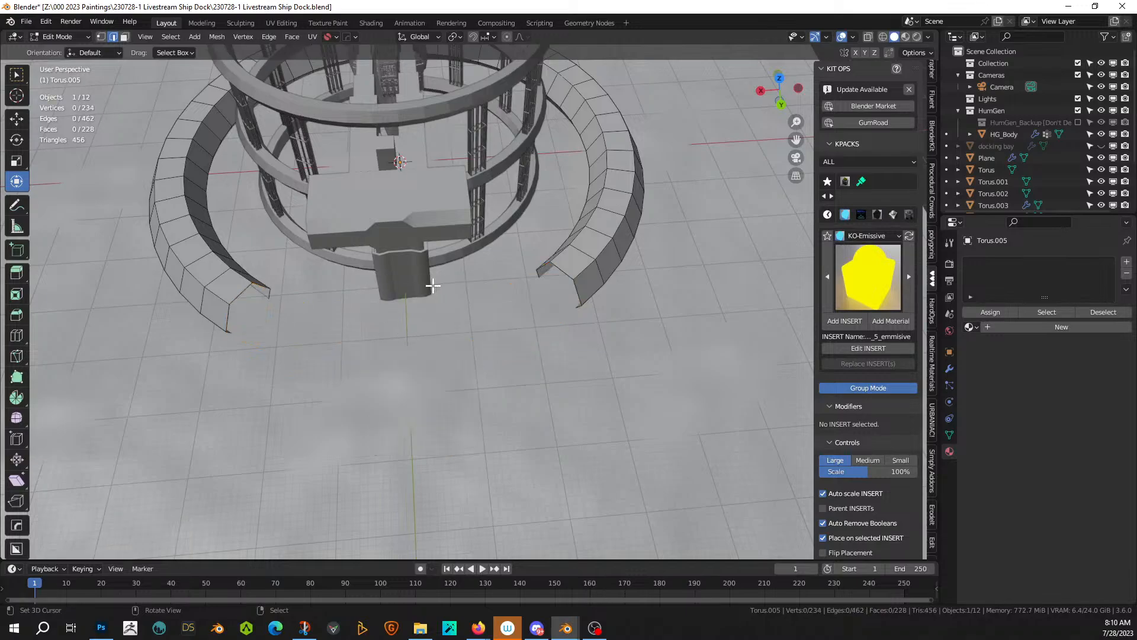
- Cap both open ends of the cut torus by filling each boundary edge loop with a face
alt+click(557, 267)
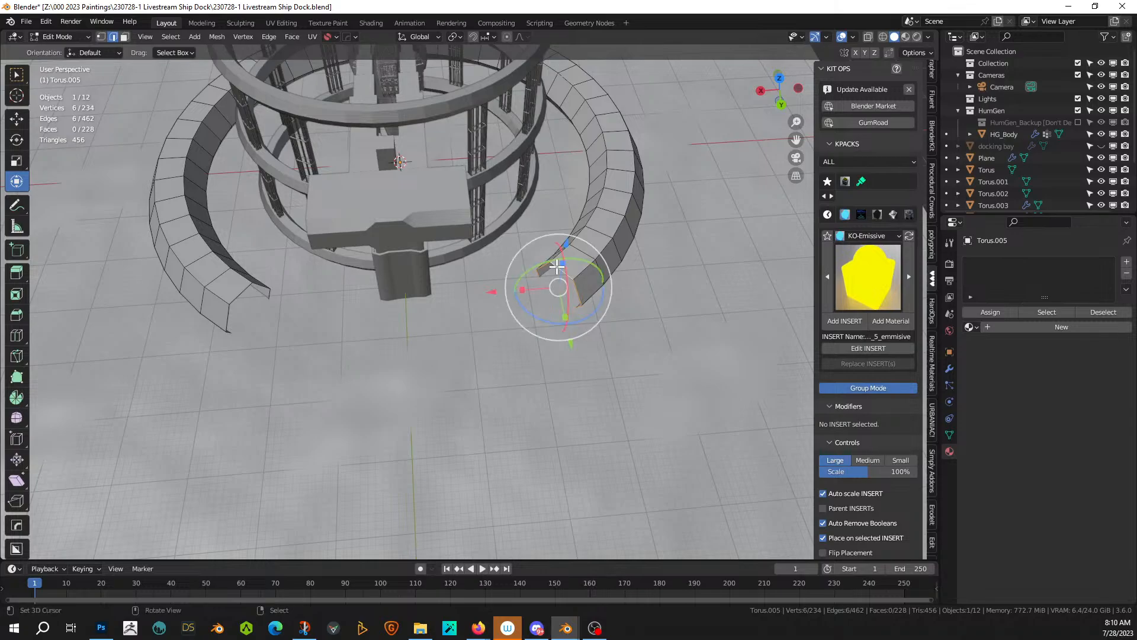
key(f)
alt+click(241, 292)
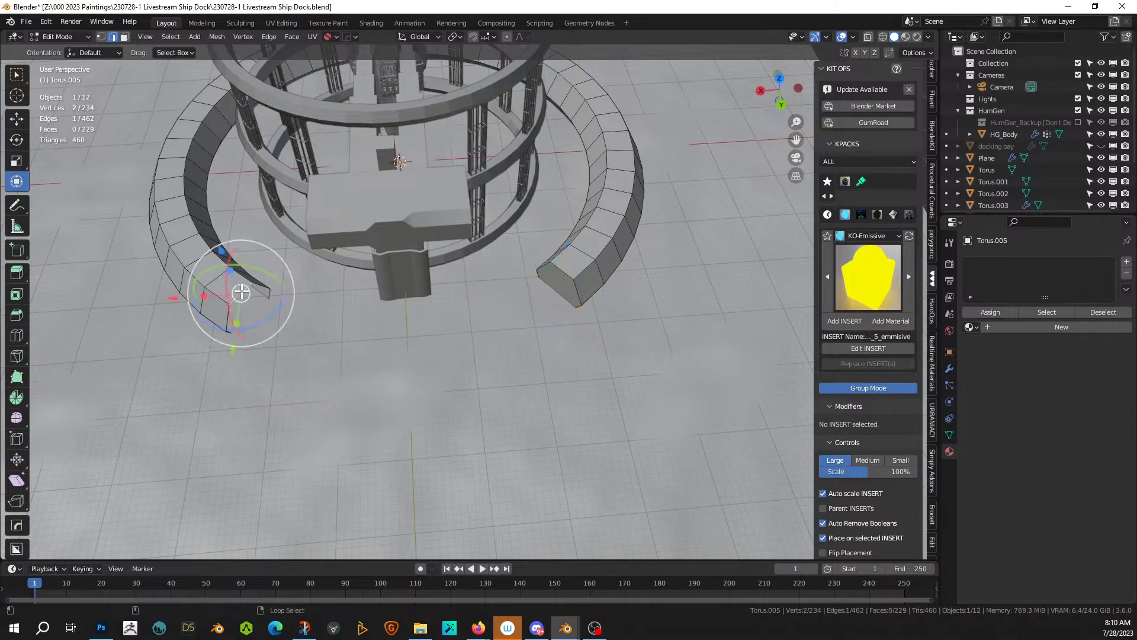
alt+click(241, 292)
key(f)
- Finish editing the outer ring and open the mesh of the dock's lowest ring with the platform block for editing
middle_drag(465, 280, 523, 308)
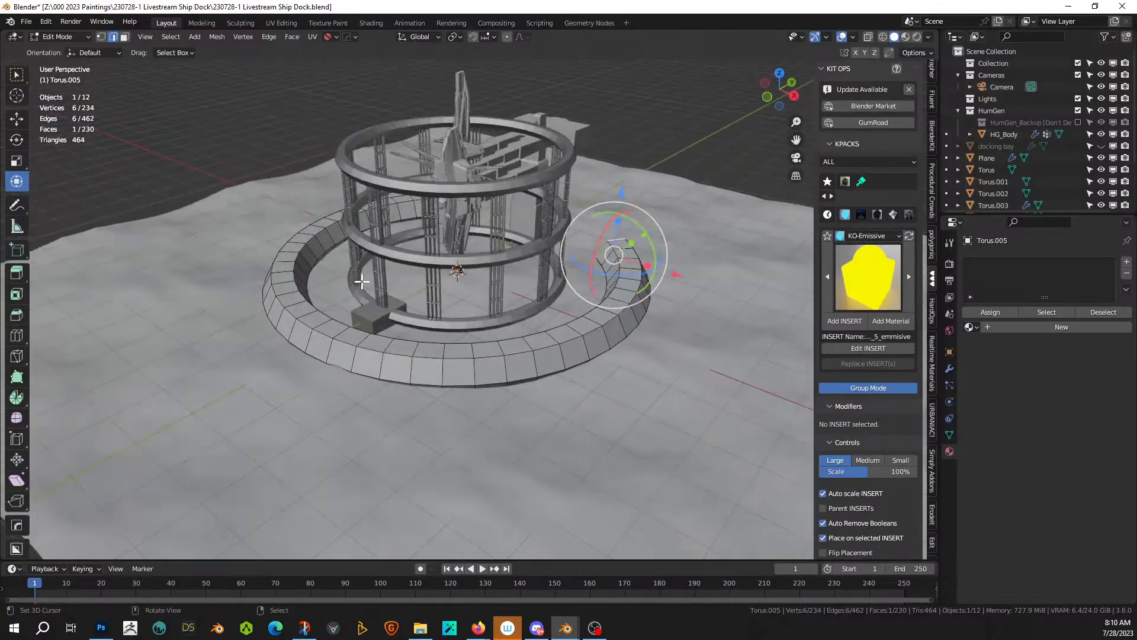
scroll(375, 360, up, 3)
middle_drag(369, 361, 386, 379)
click(353, 383)
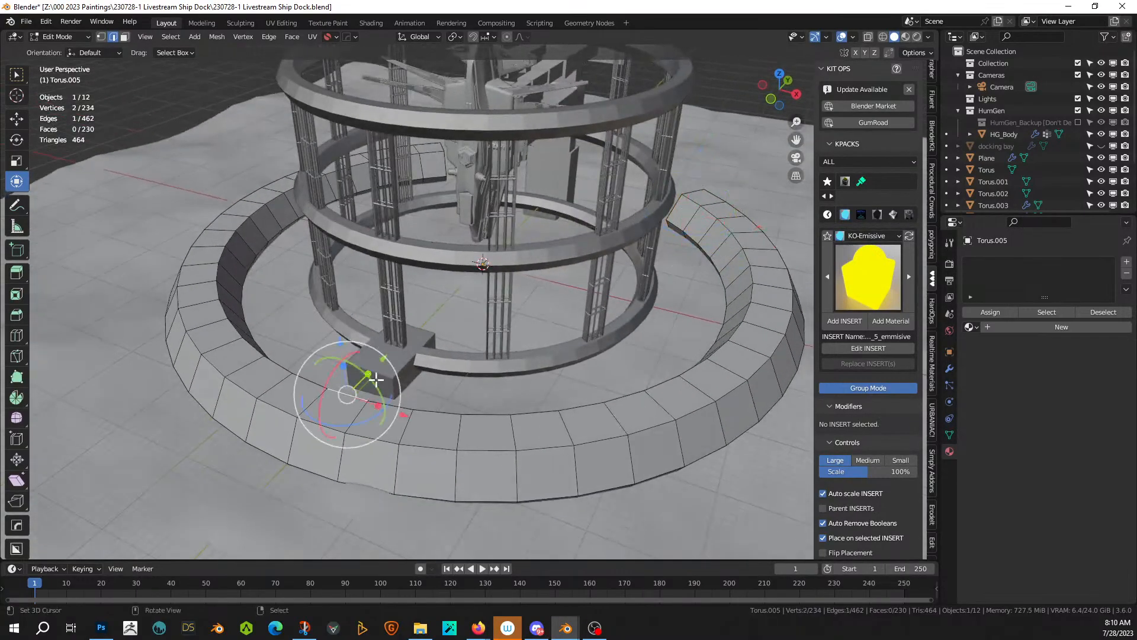
scroll(382, 380, up, 3)
scroll(391, 372, down, 1)
key(Tab)
click(339, 393)
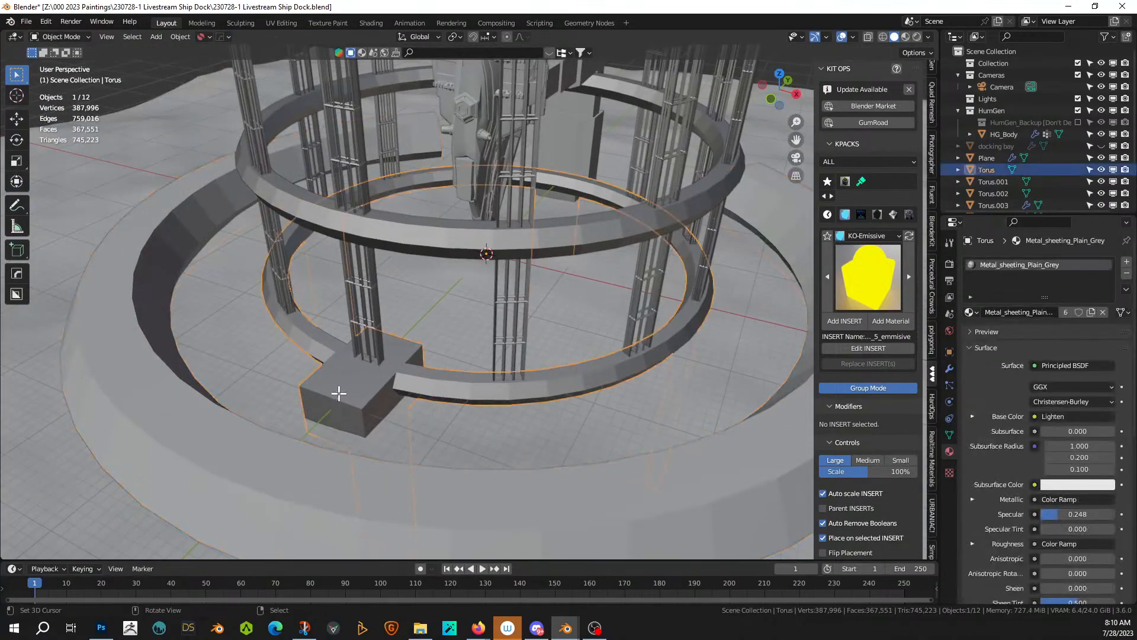
key(Tab)
- In local view, bevel the middle vertical edges on the platform block's outer end by 1.9 m with one segment
click(331, 400)
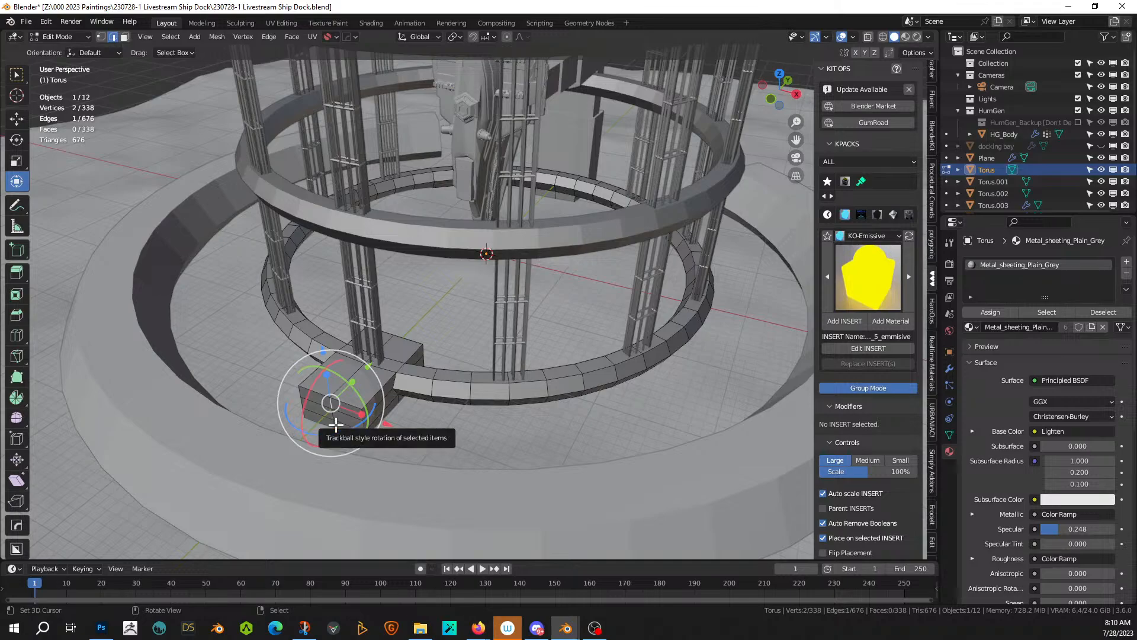
key(KP_Divide)
scroll(336, 425, up, 5)
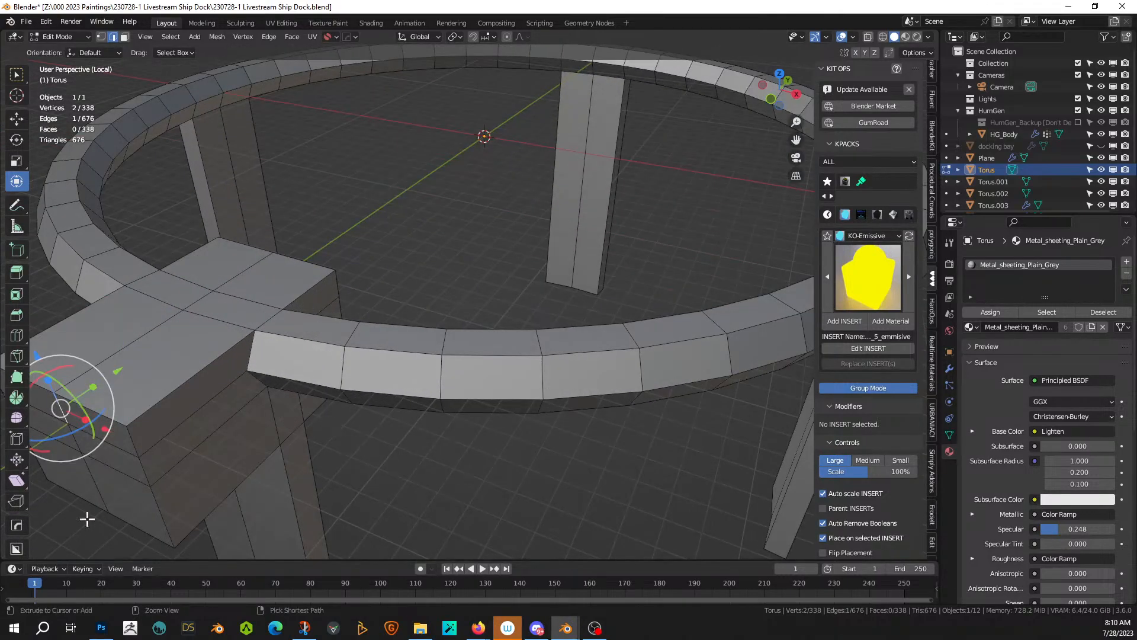
ctrl+click(89, 487)
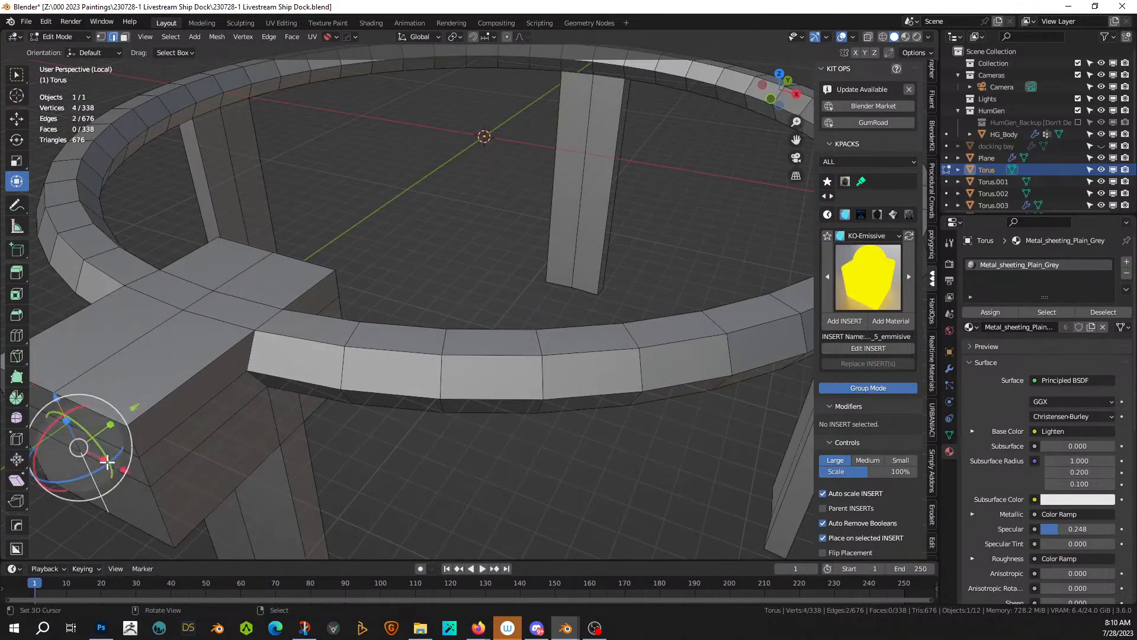
key(ctrl+b)
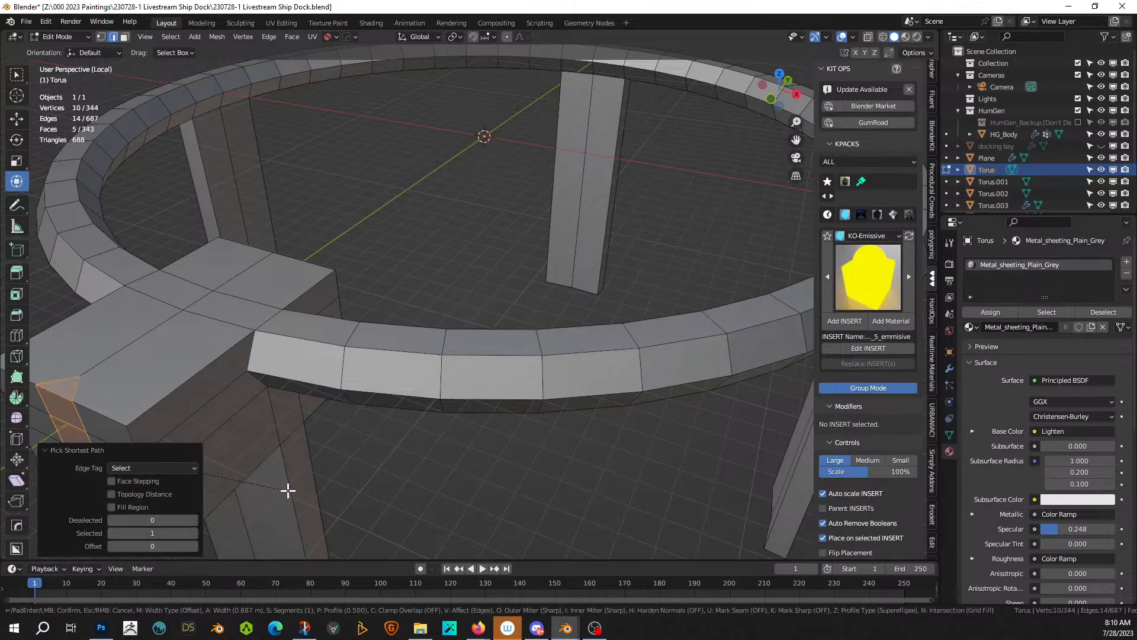
click(330, 406)
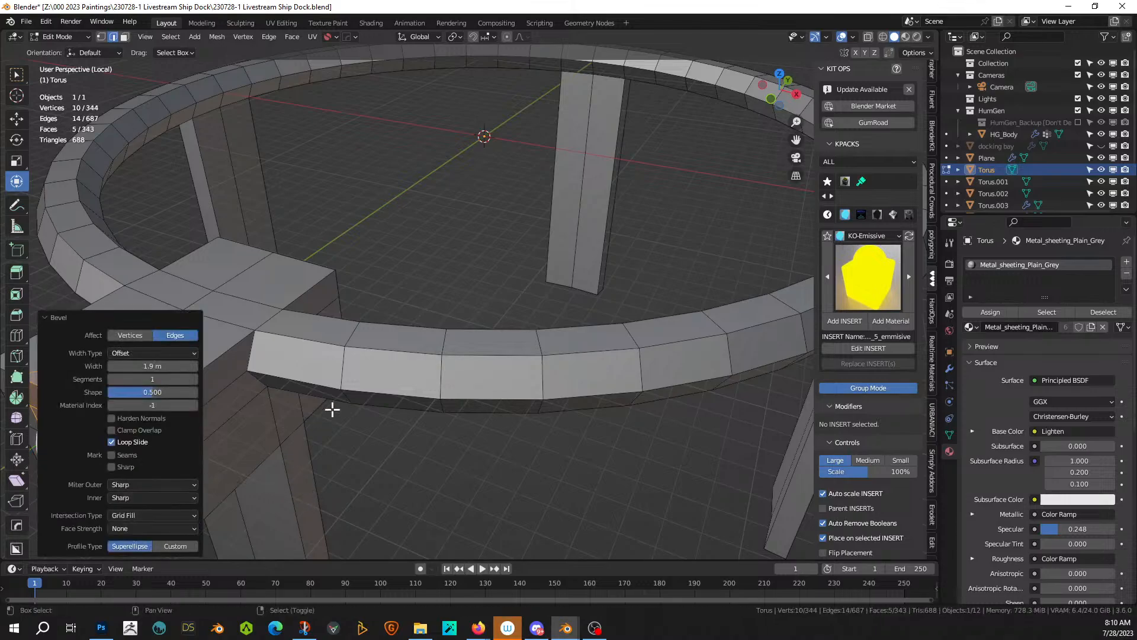
- Extrude the flat faces made by the bevel outward from the platform block to reach the large outer ring
key(KP_Decimal)
middle_drag(498, 300, 486, 317)
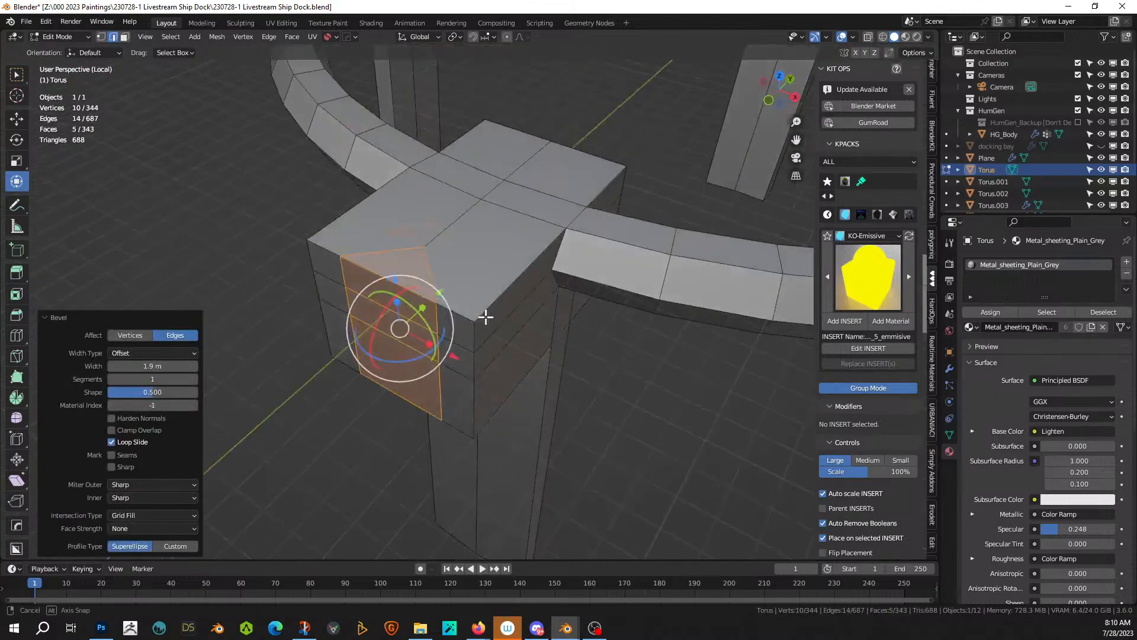
click(387, 296)
ctrl+click(395, 371)
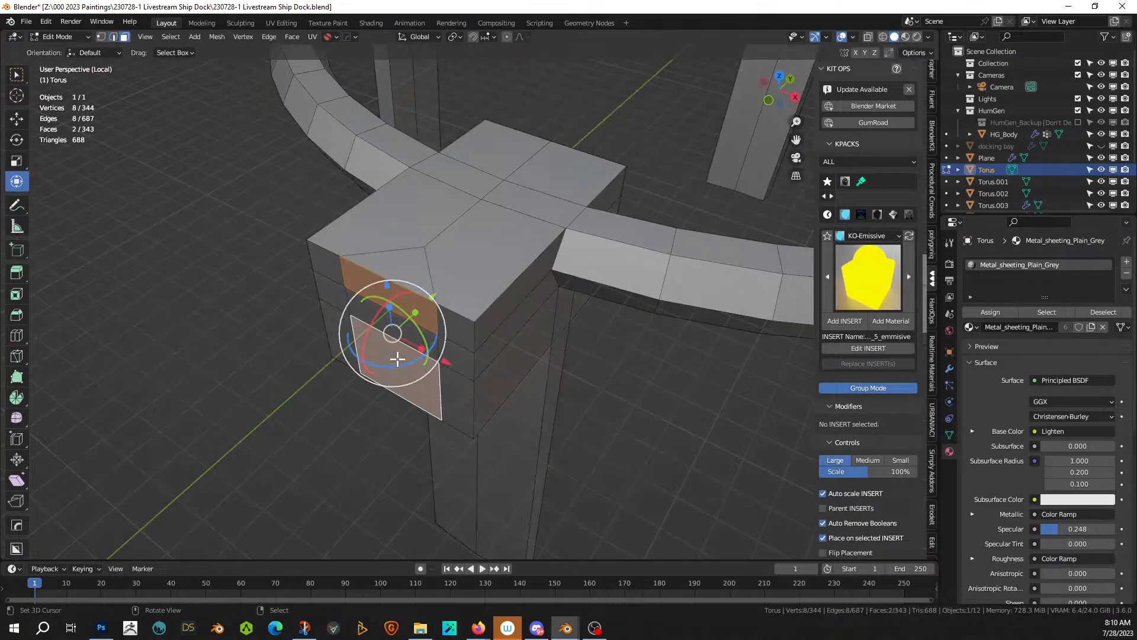
key(KP_Divide)
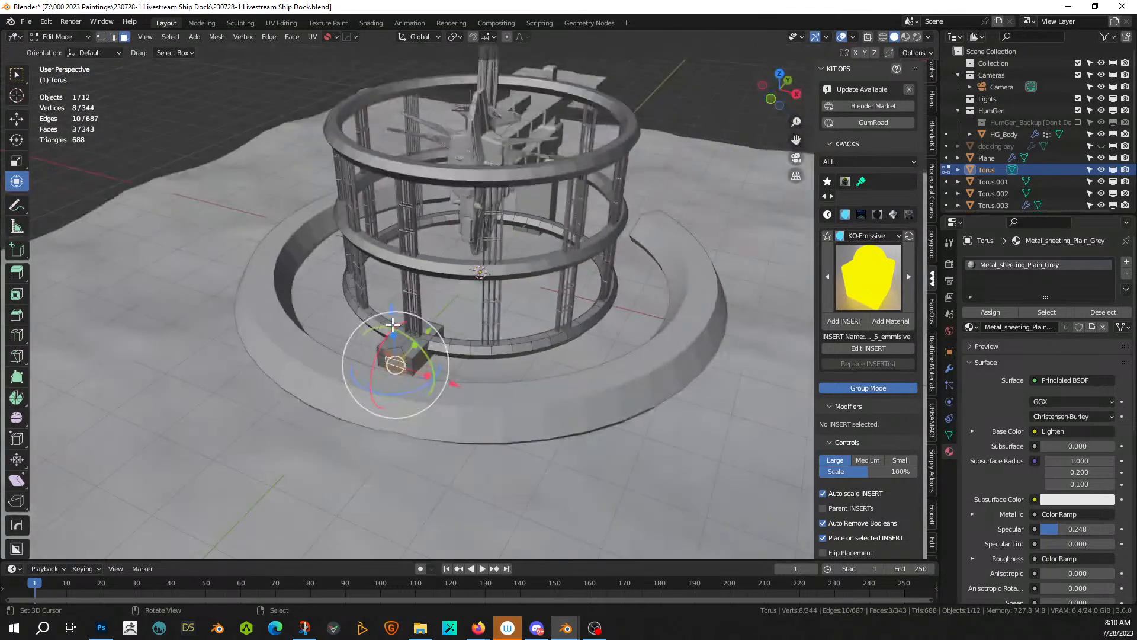
middle_drag(392, 324, 300, 350)
key(e)
click(332, 362)
key(Tab)
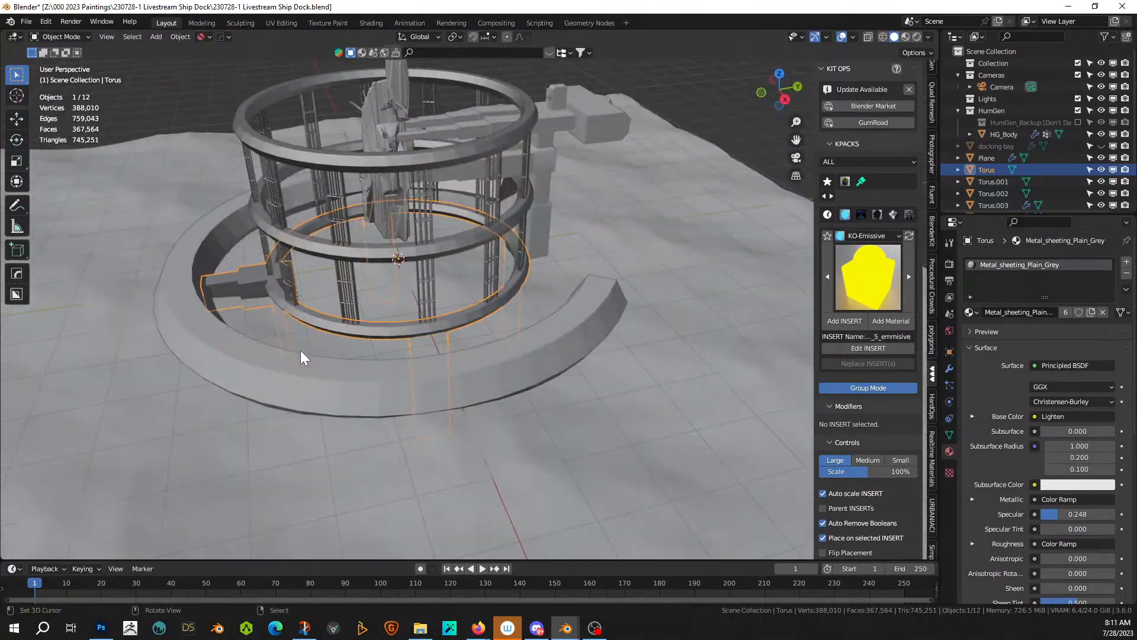
- Place the KB3D_FTW_PropDoubleDoor_B_DoorRght asset on the inner end face of the platform block
middle_drag(391, 168, 467, 123)
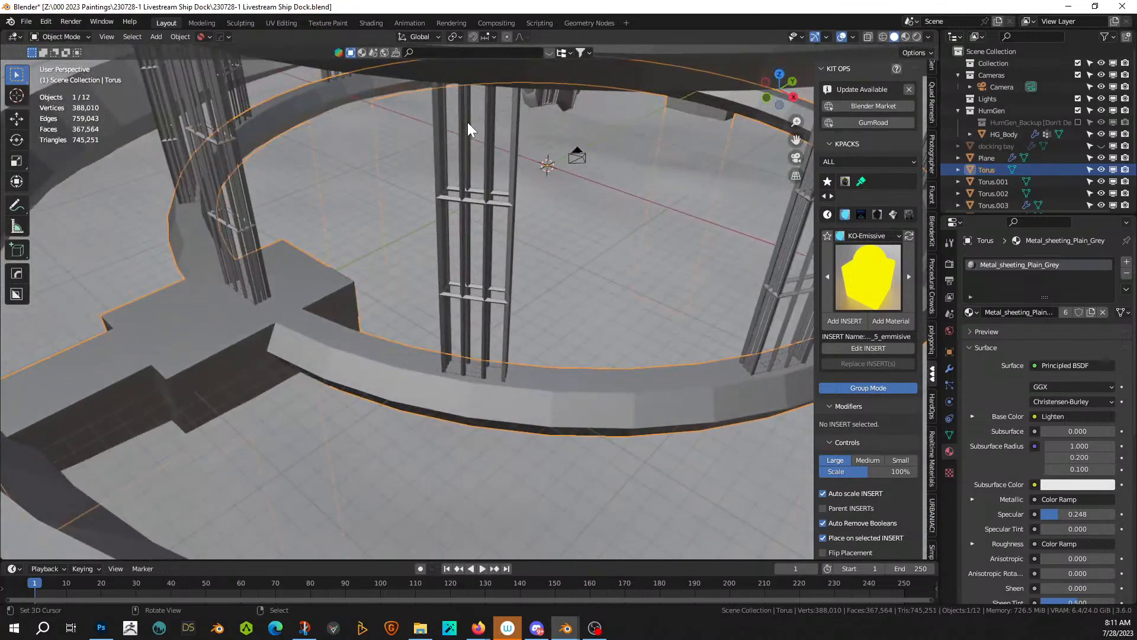
middle_drag(634, 182, 541, 233)
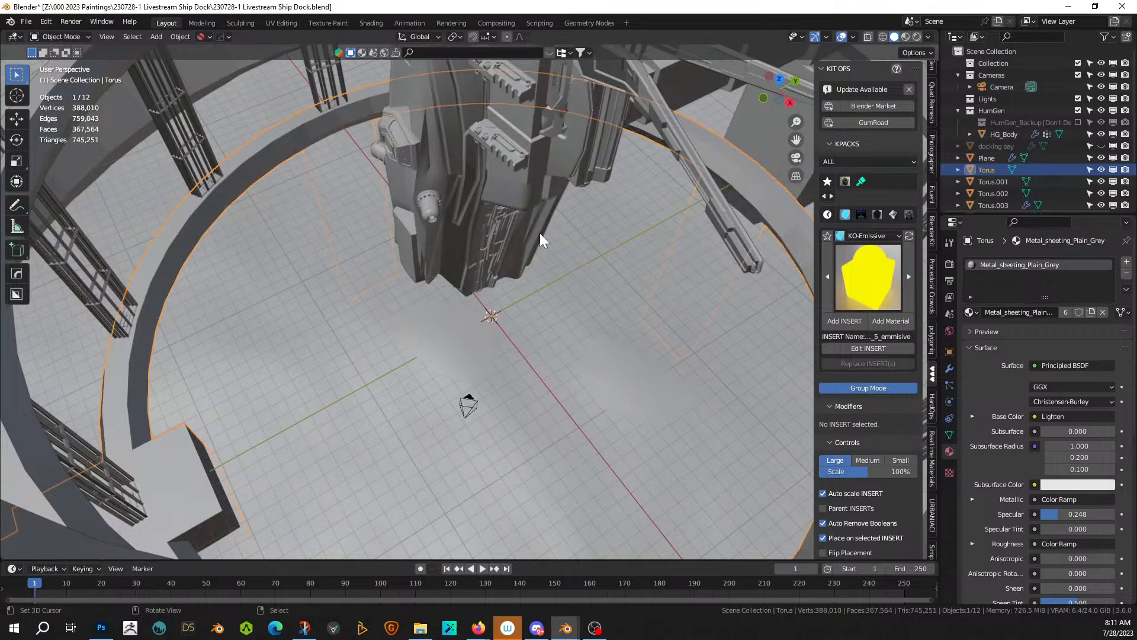
middle_drag(539, 233, 445, 292)
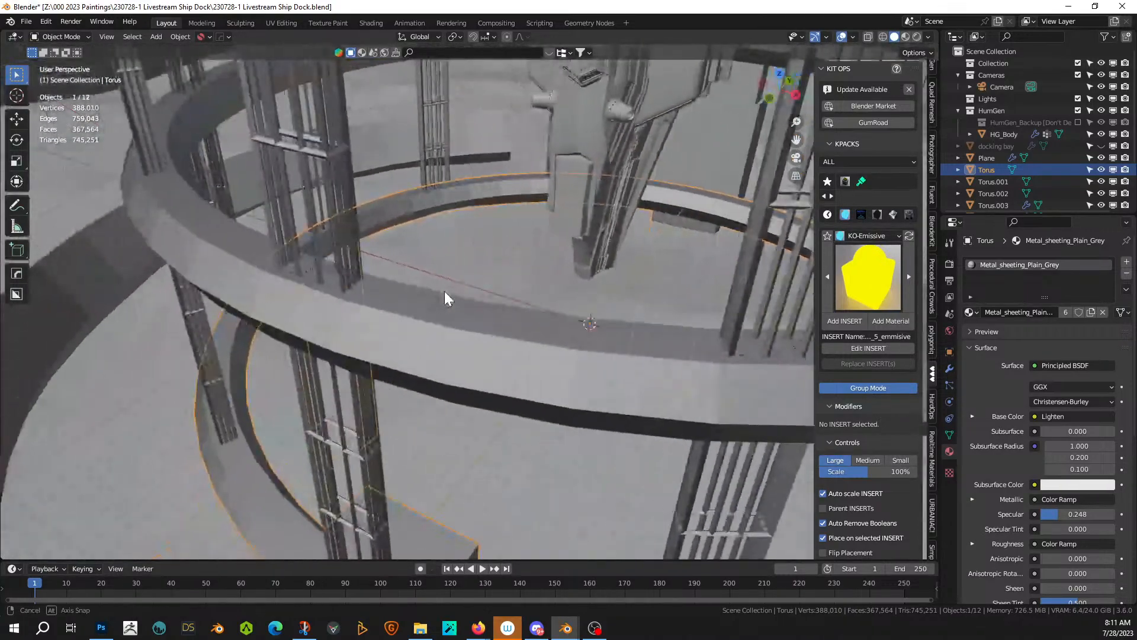
click(570, 194)
middle_drag(570, 193, 472, 287)
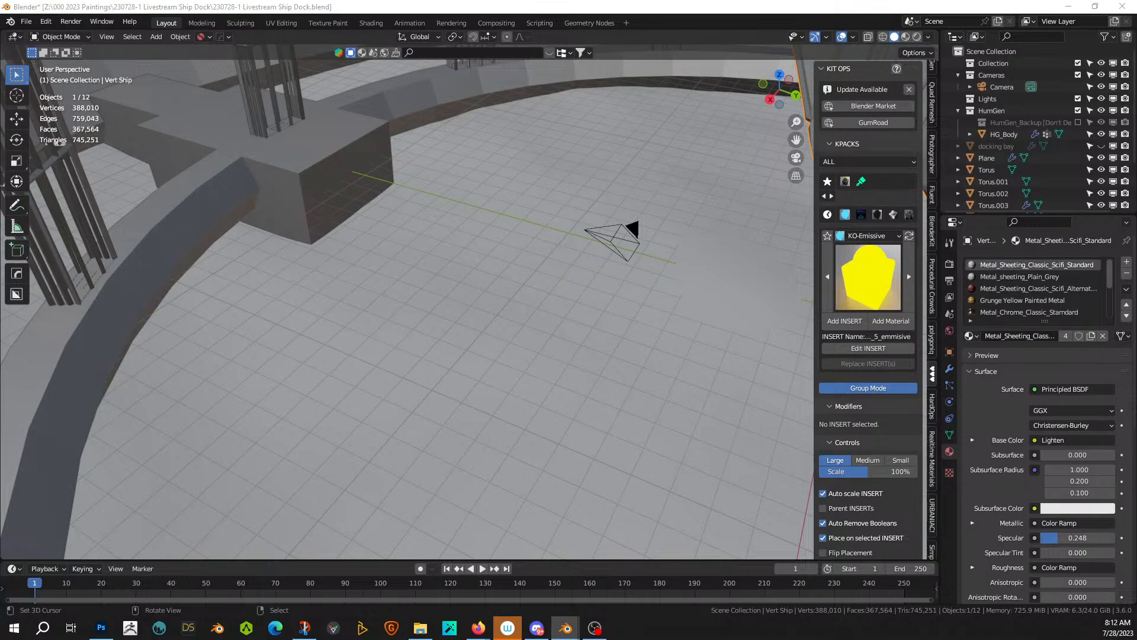
drag(39, 50, 342, 174)
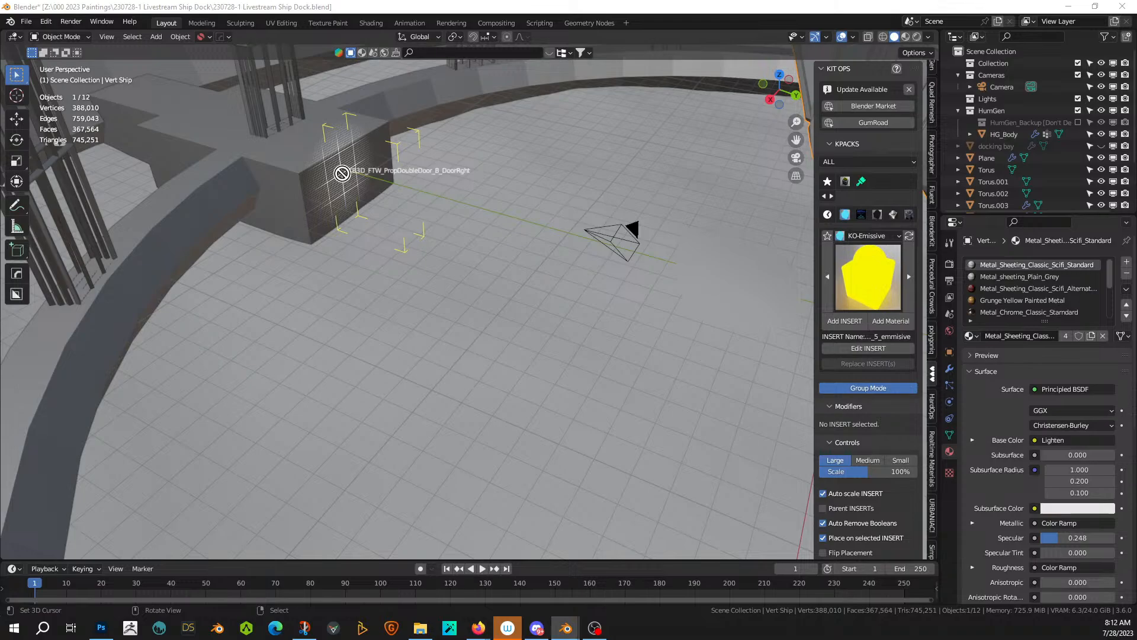
drag(342, 173, 342, 173)
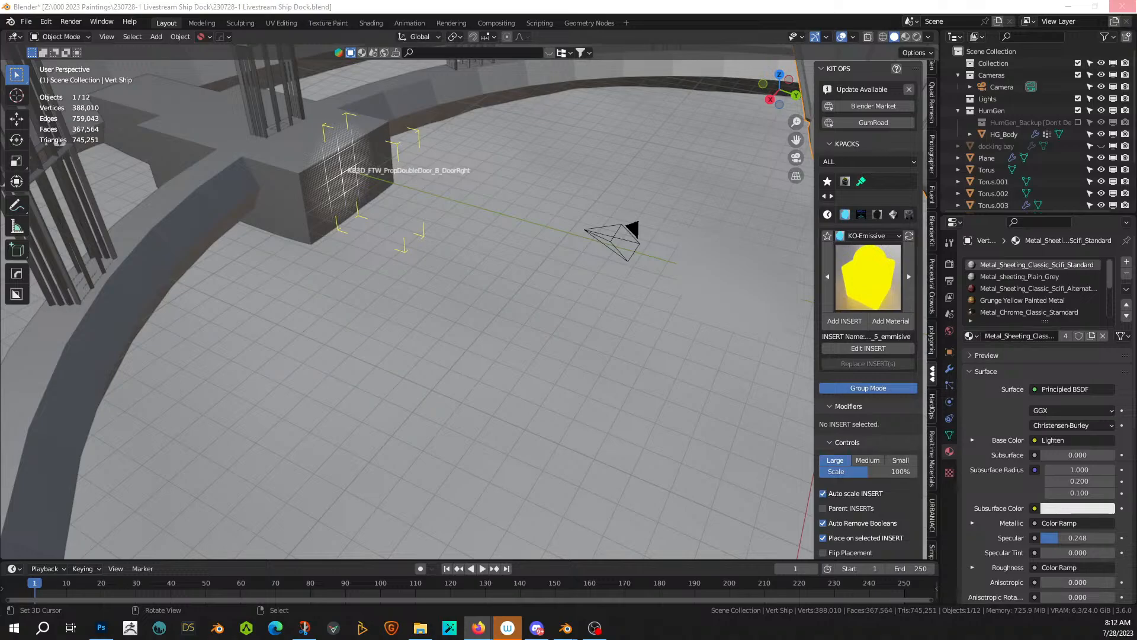
click(380, 177)
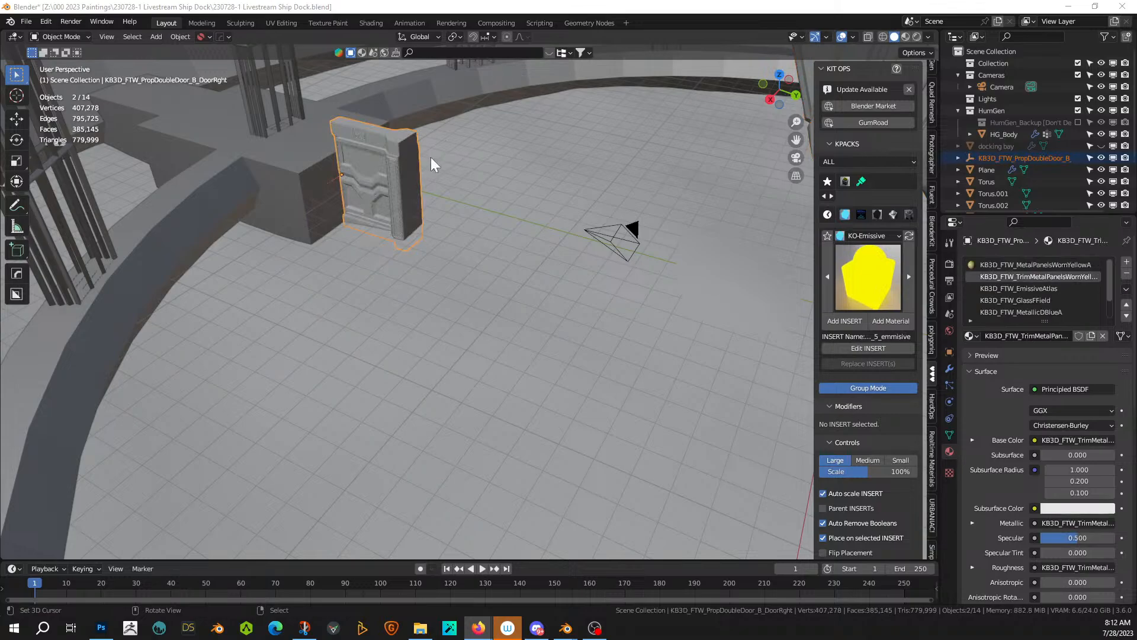
- Clear the imported door's parent in its relations and delete the leftover KB3D_FTW_PropDoubleDoor_B_grp empty
key(alt+r)
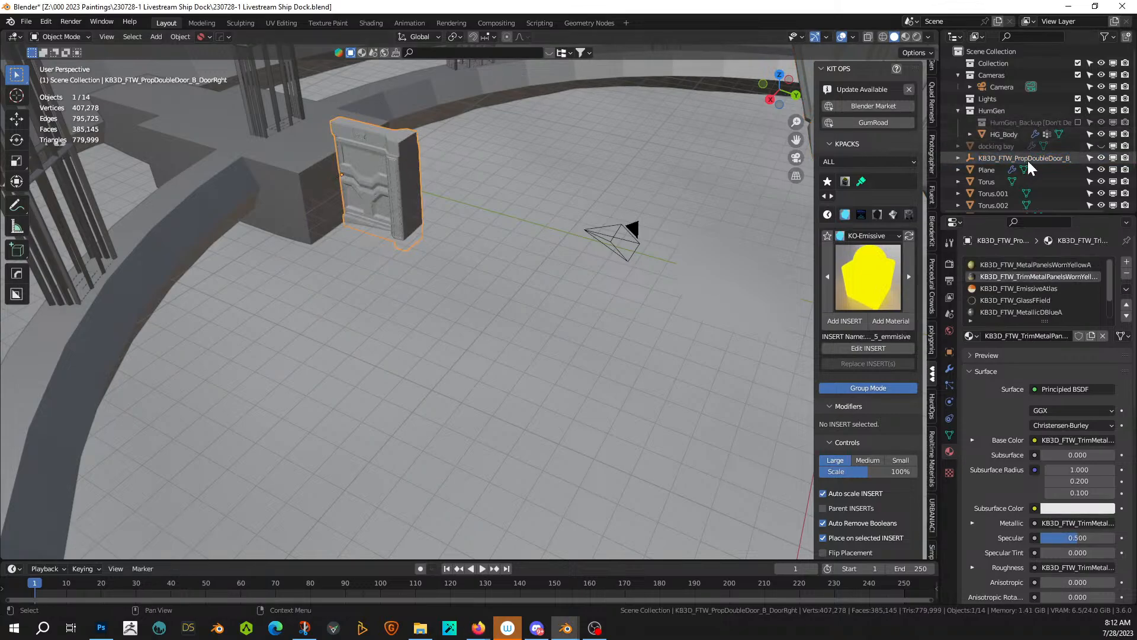
key(period)
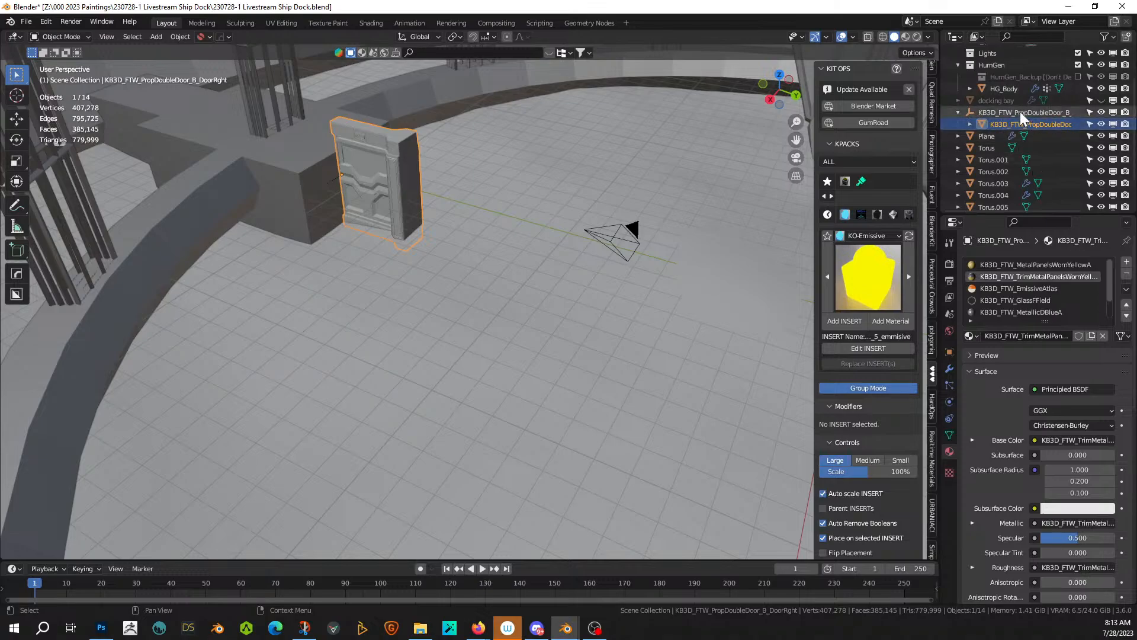
click(950, 352)
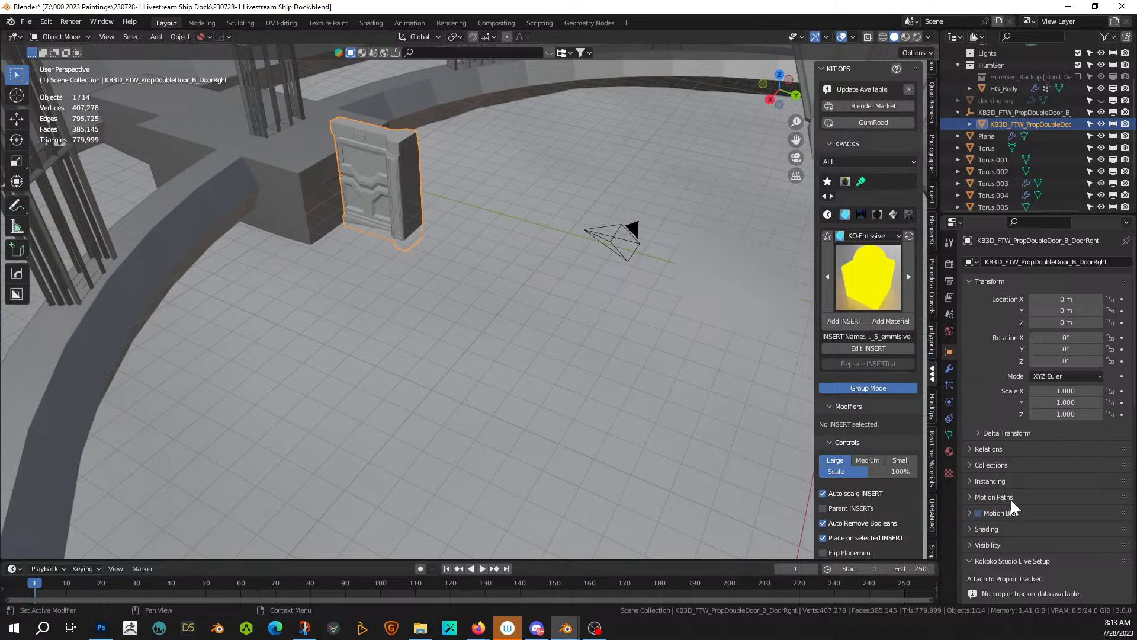
scroll(1012, 500, down, 5)
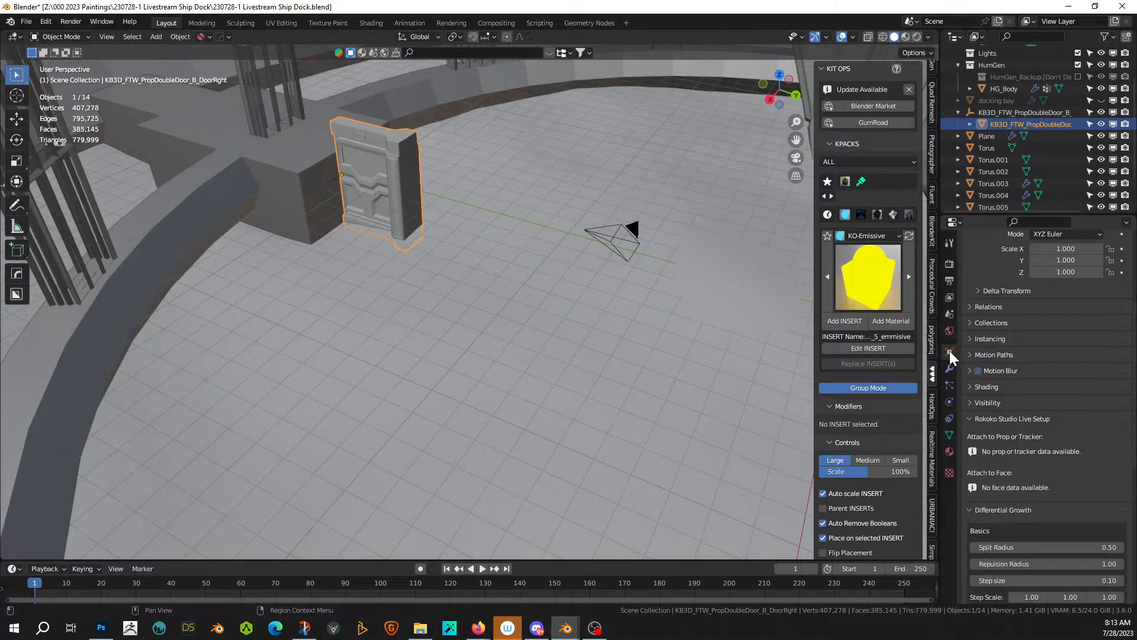
click(971, 308)
click(1108, 325)
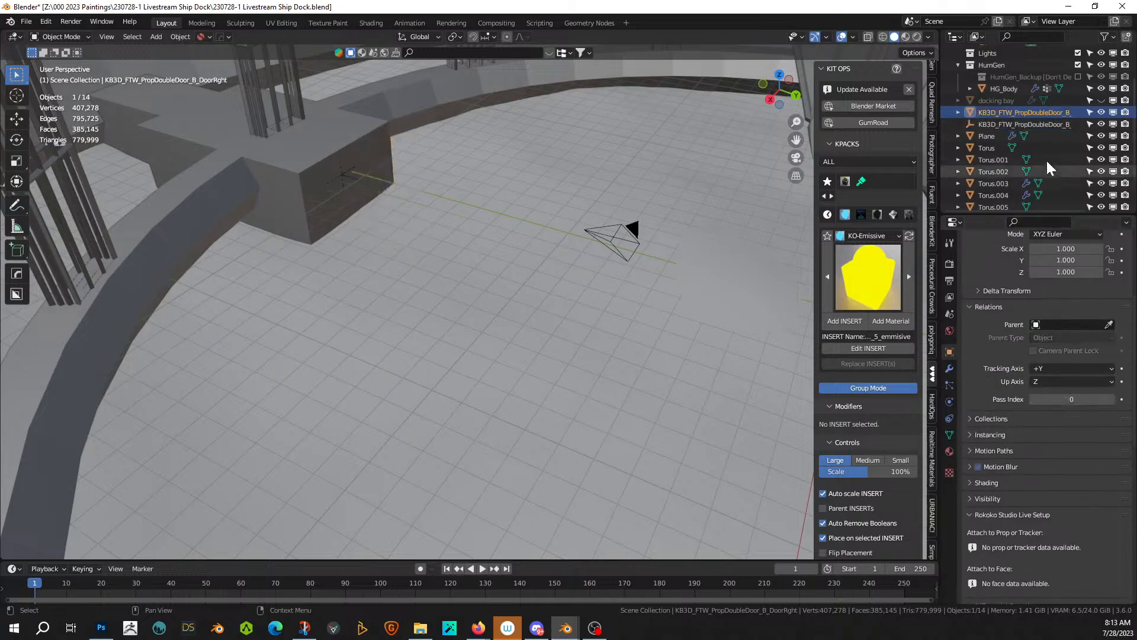
click(1012, 123)
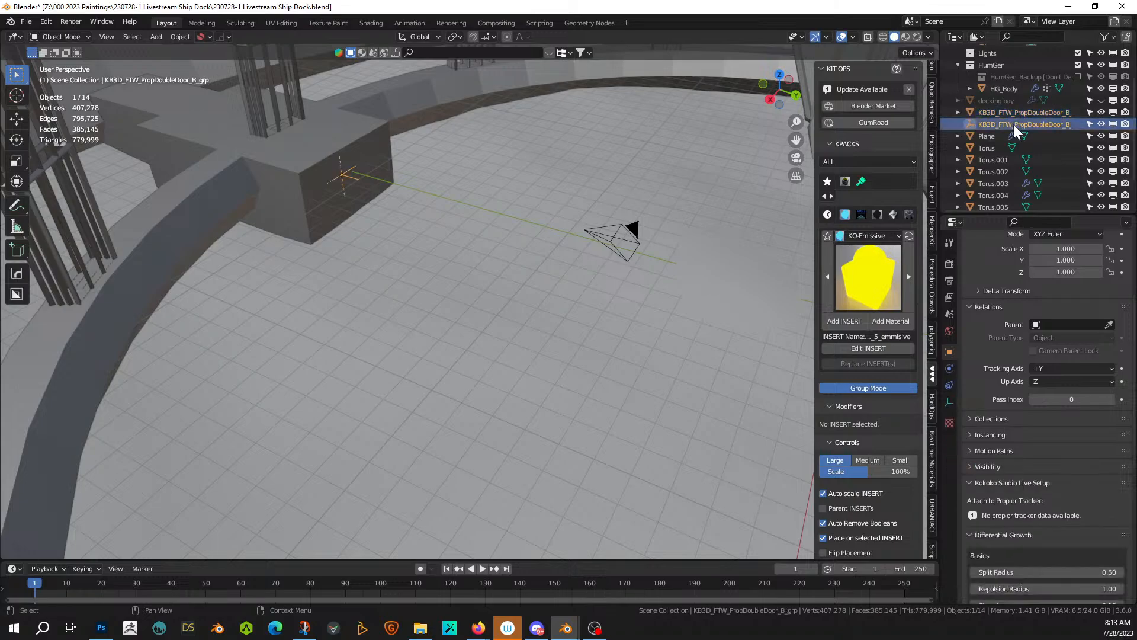
key(Delete)
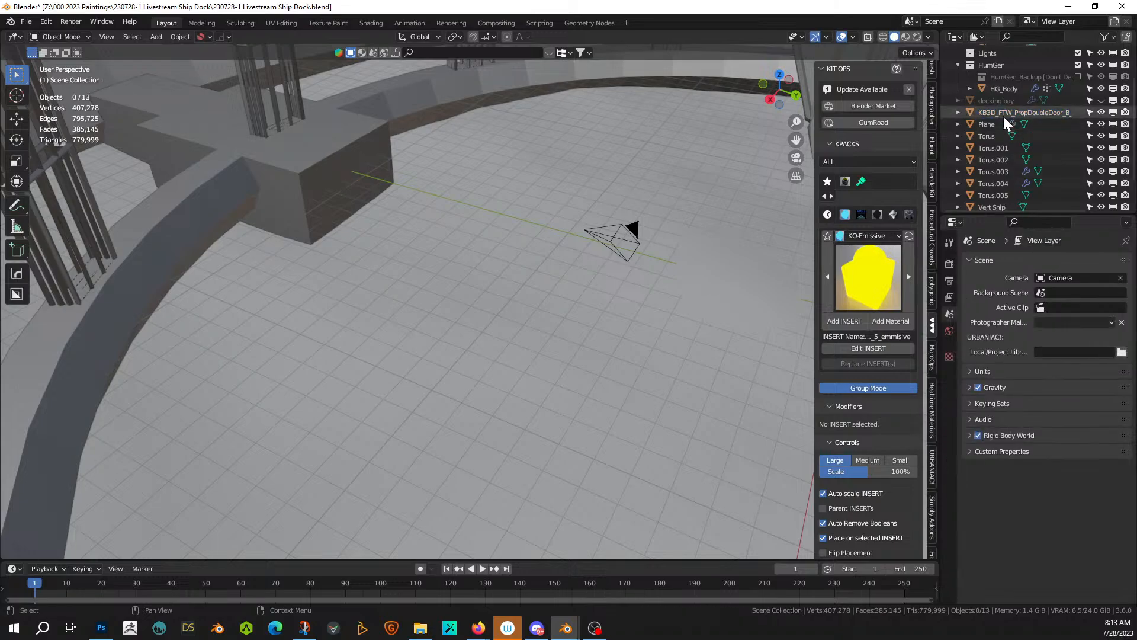
- Snap the 3D cursor to the middle vertex on the platform block's inner end face
click(1004, 115)
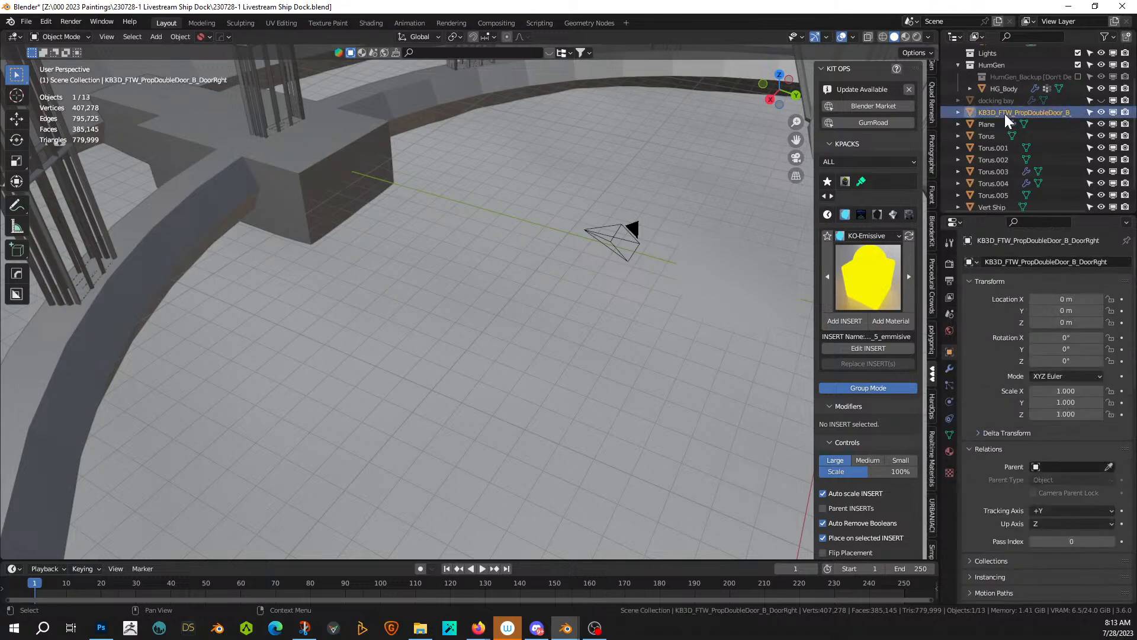
click(336, 178)
key(shift+s)
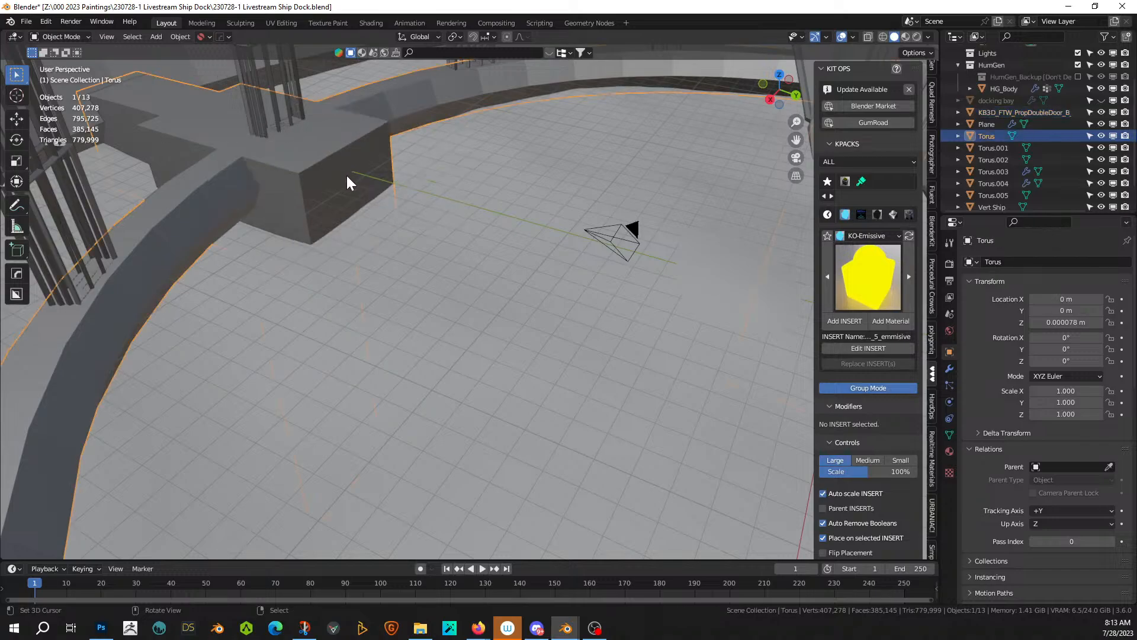
key(Tab)
click(345, 180)
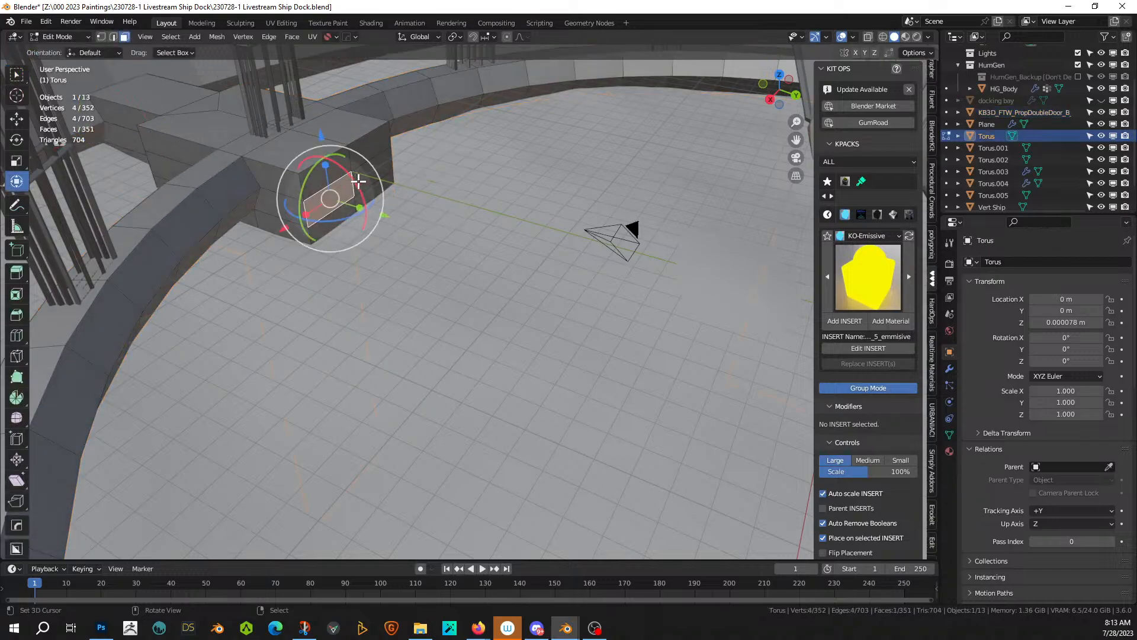
key(1)
click(374, 179)
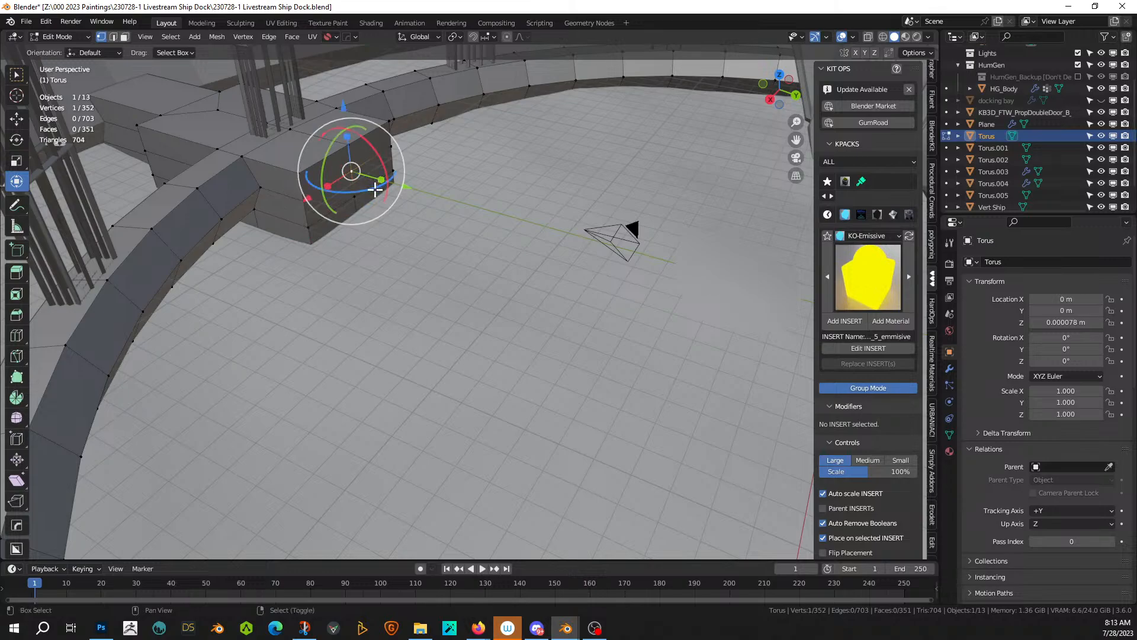
key(Tab)
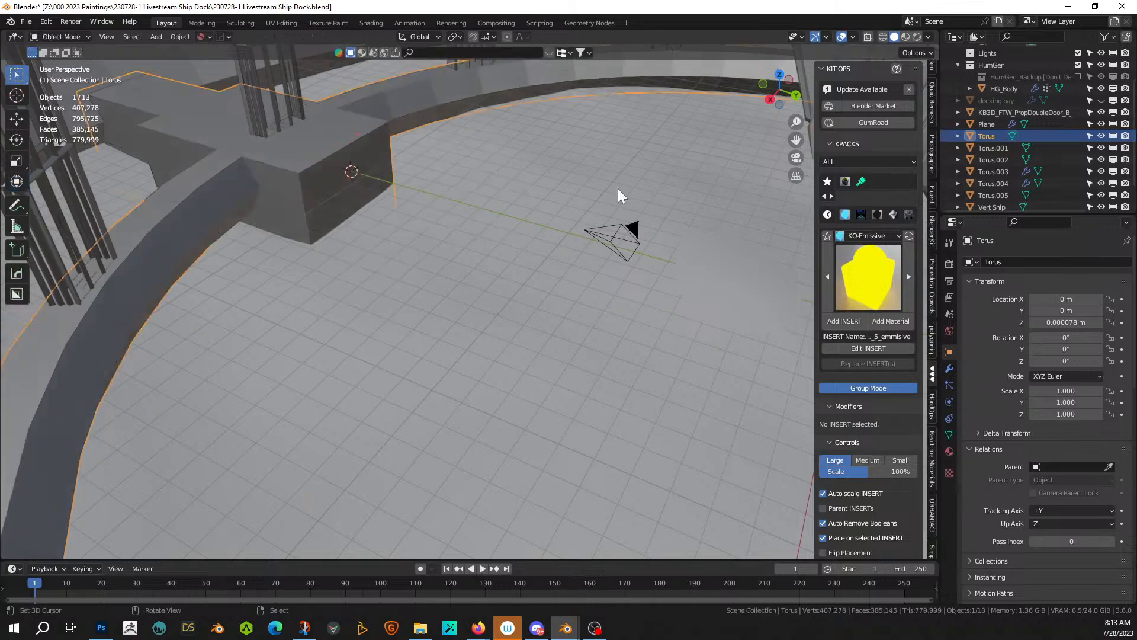
- Set the door's origin to the 3D cursor and move its geometry to that origin
click(1001, 112)
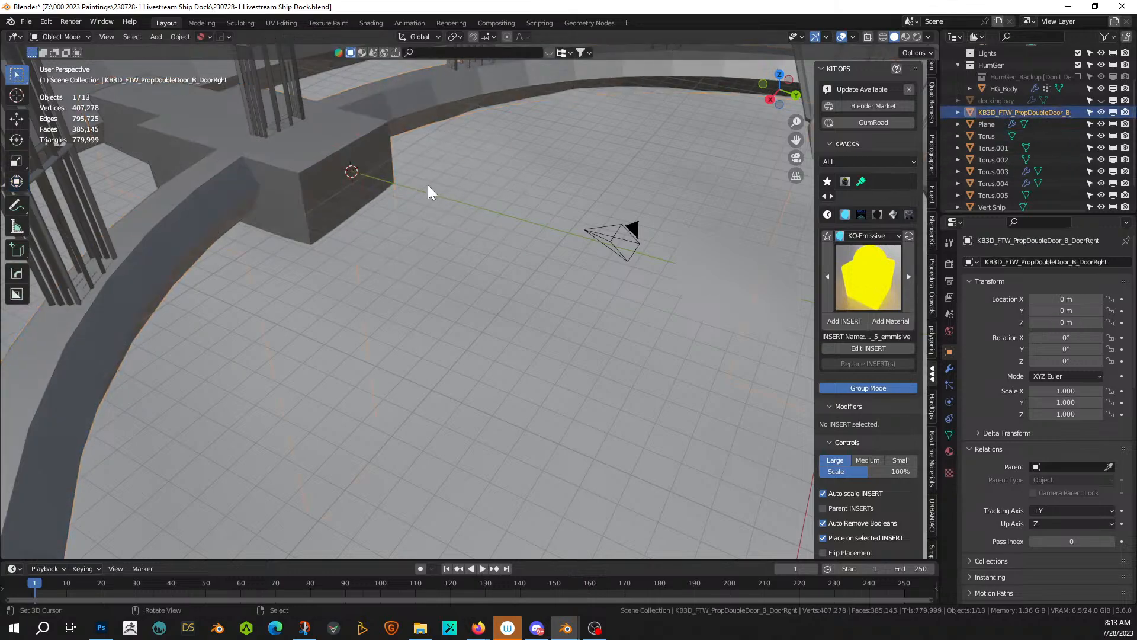
click(178, 36)
mouse_move(197, 62)
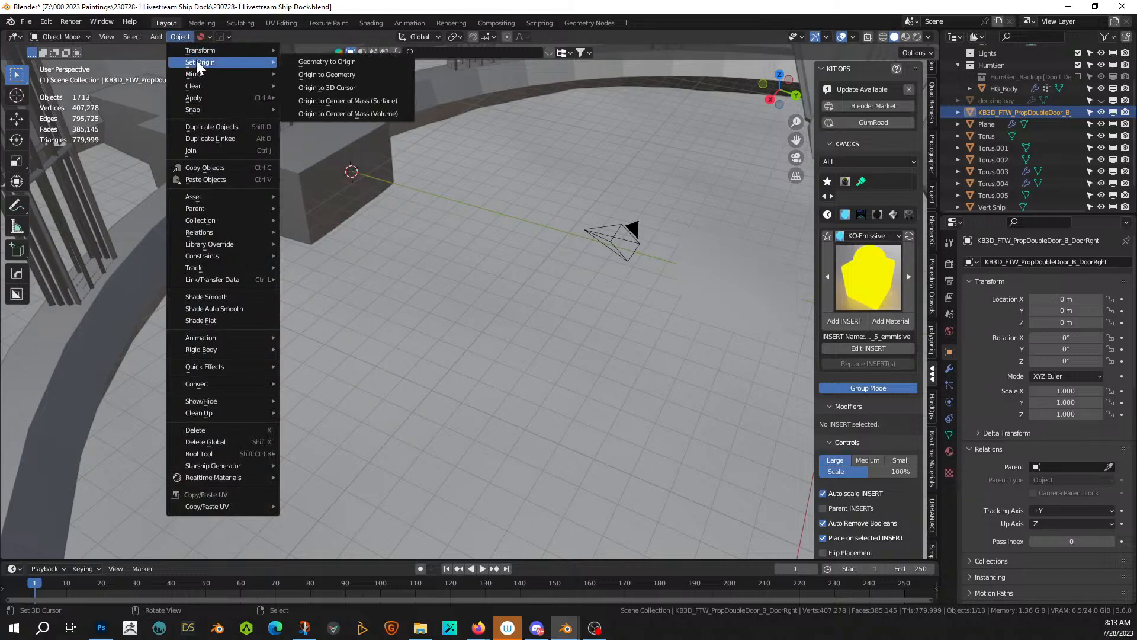
click(357, 86)
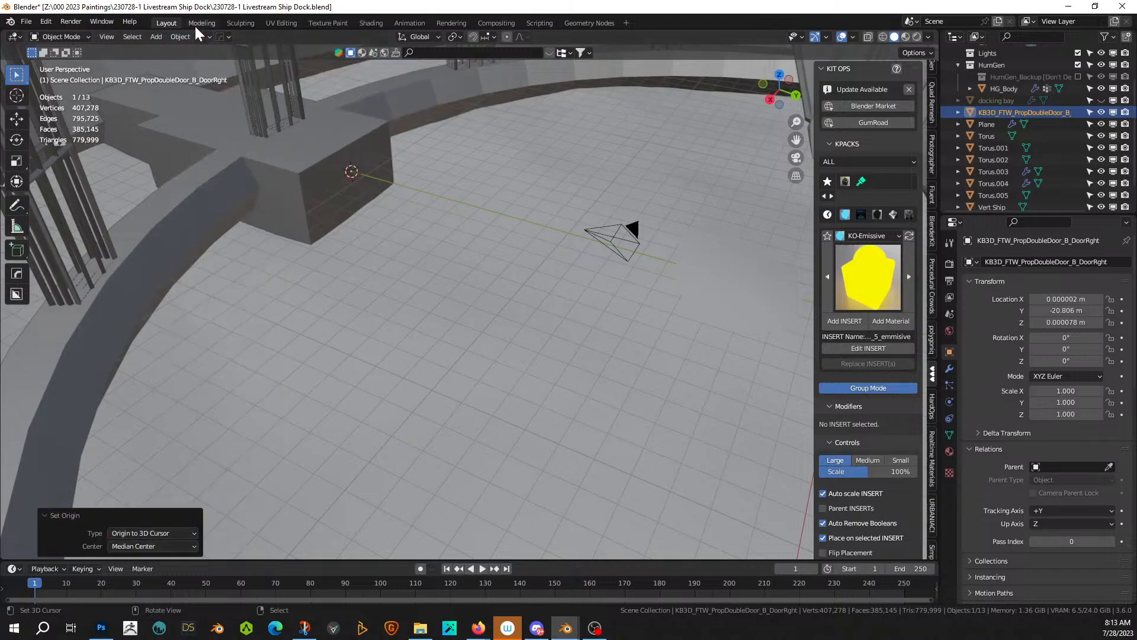
click(186, 37)
mouse_move(199, 65)
click(351, 62)
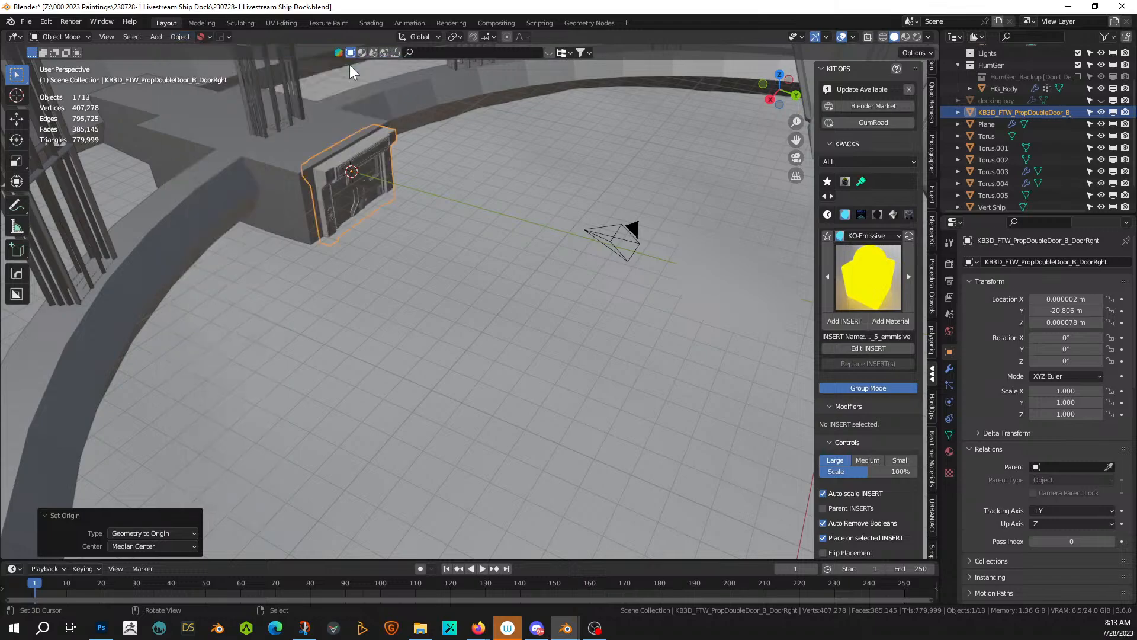
- Raise the double door about 2.08 m along Z on the platform block's inner end face
scroll(349, 163, up, 7)
middle_drag(366, 236, 463, 255)
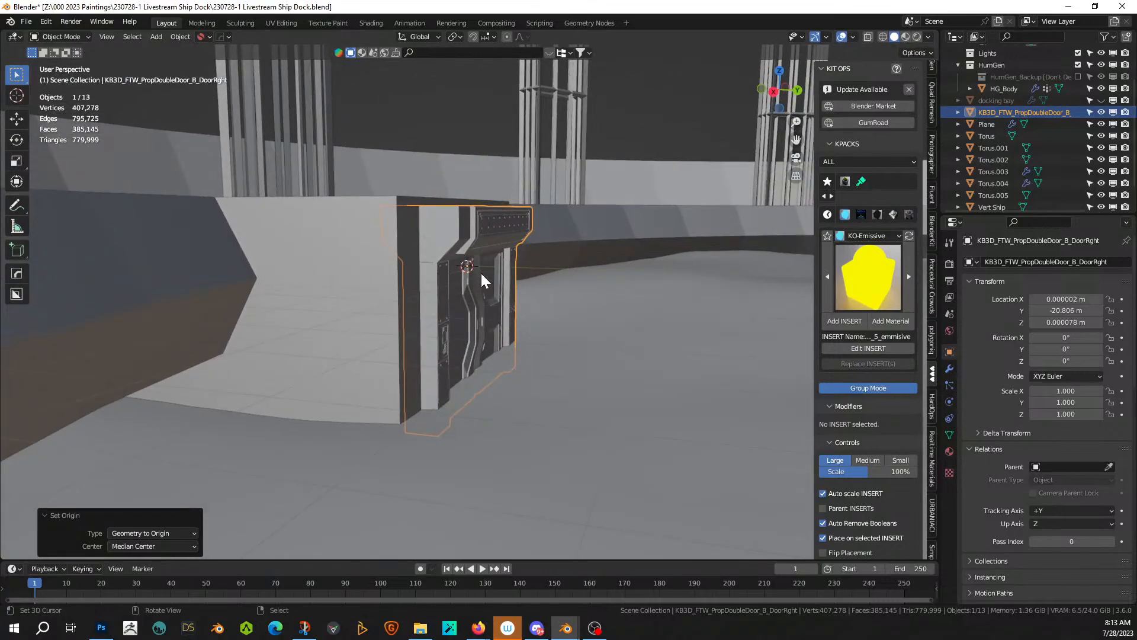
key(g)
key(z)
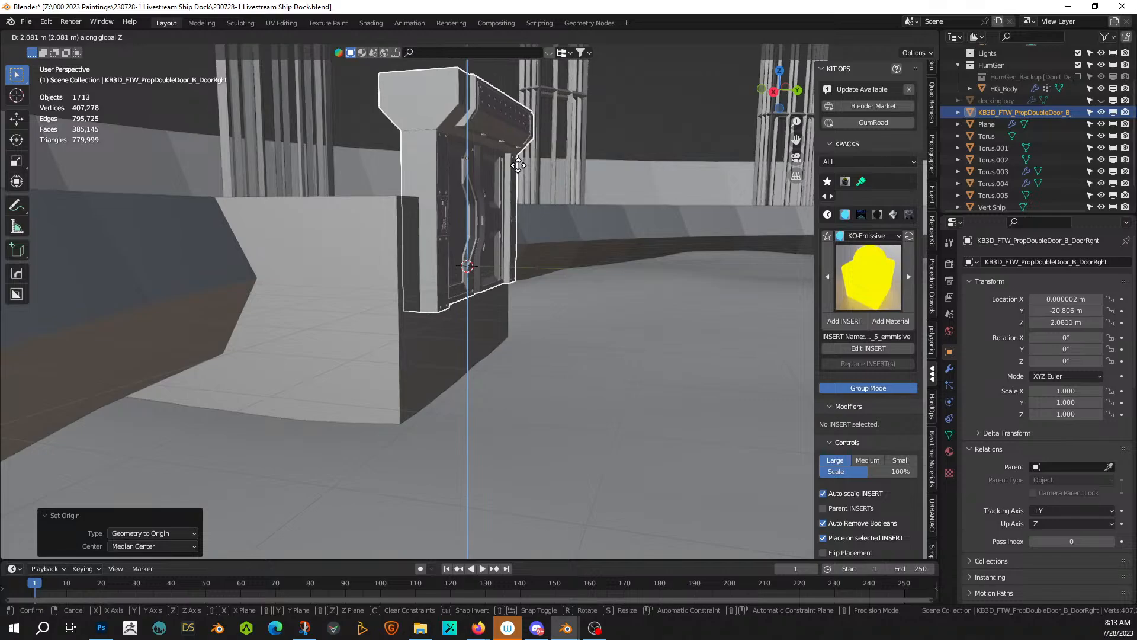
click(519, 166)
- Select the seven top faces of the platform block and extrude them upward about 2.26 m
middle_drag(521, 168, 586, 219)
scroll(304, 309, down, 3)
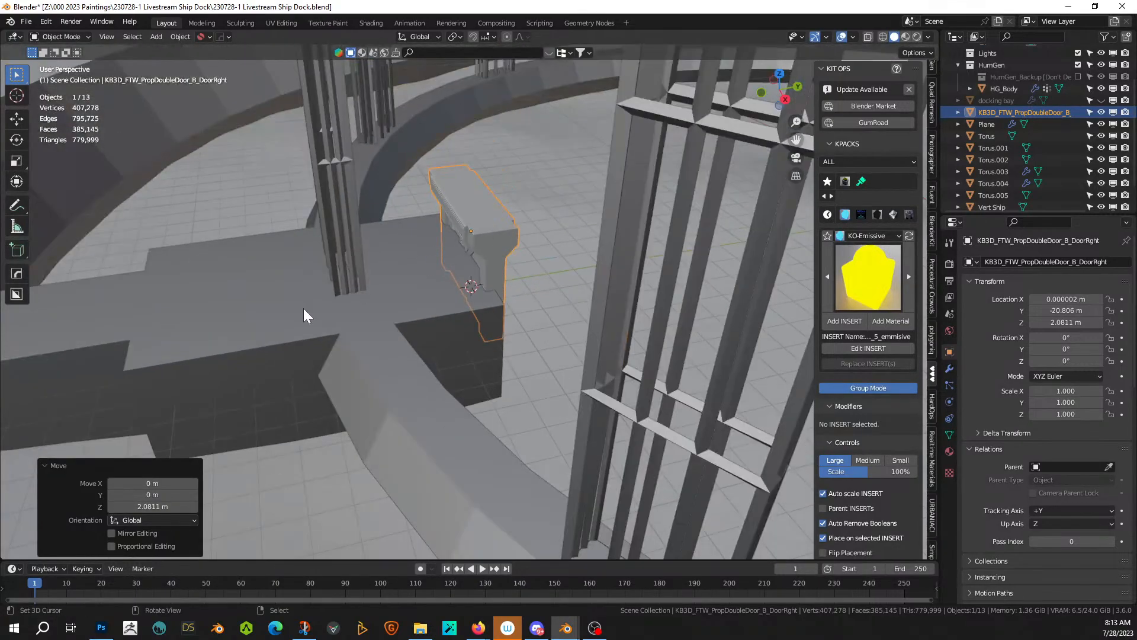
click(260, 310)
key(Tab)
key(alt+a)
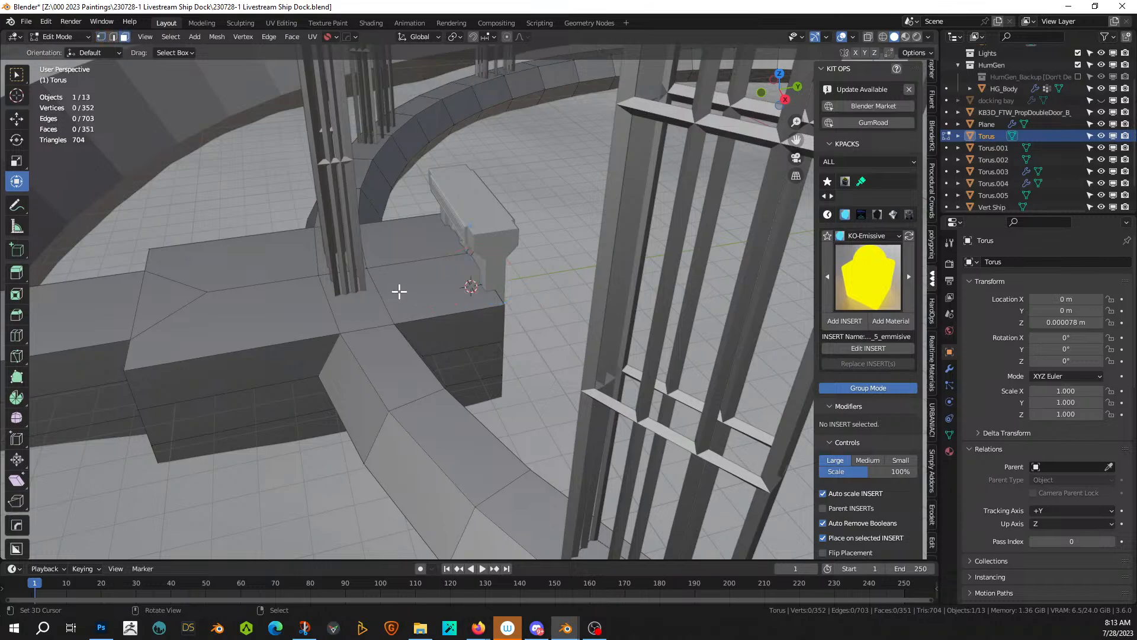
click(400, 291)
ctrl+click(319, 287)
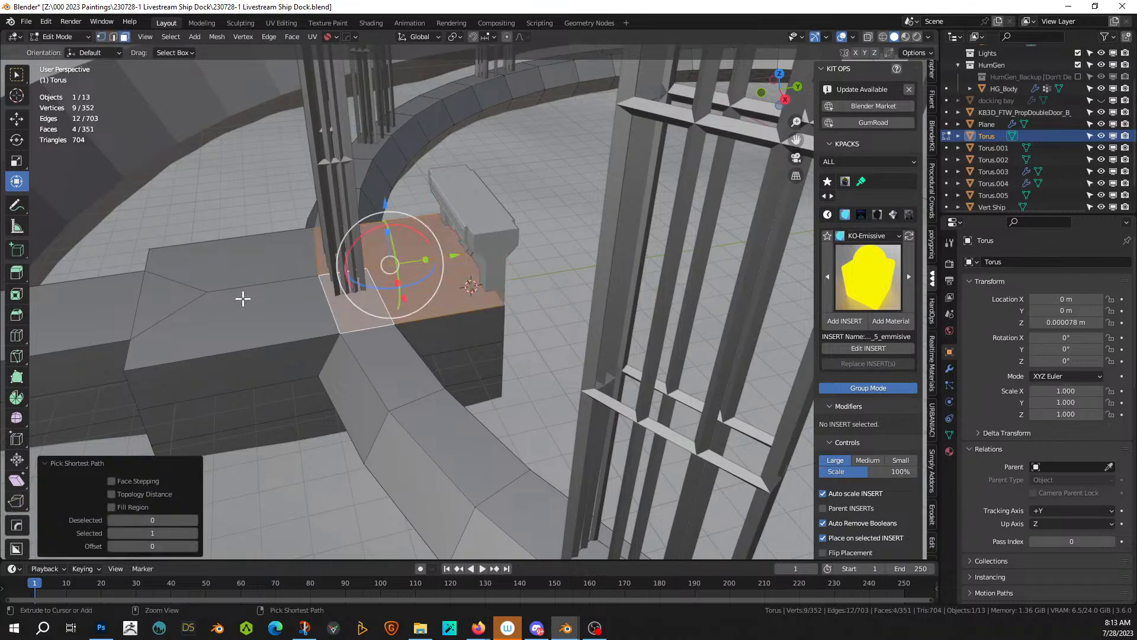
ctrl+click(242, 299)
ctrl+click(203, 266)
middle_drag(314, 294, 309, 254)
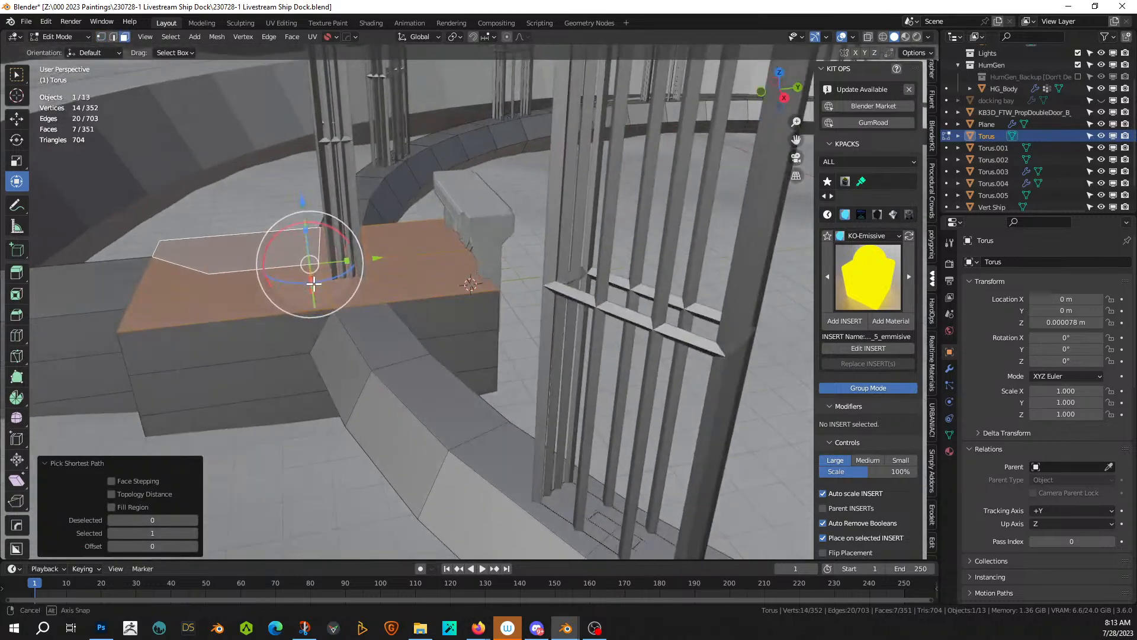
key(e)
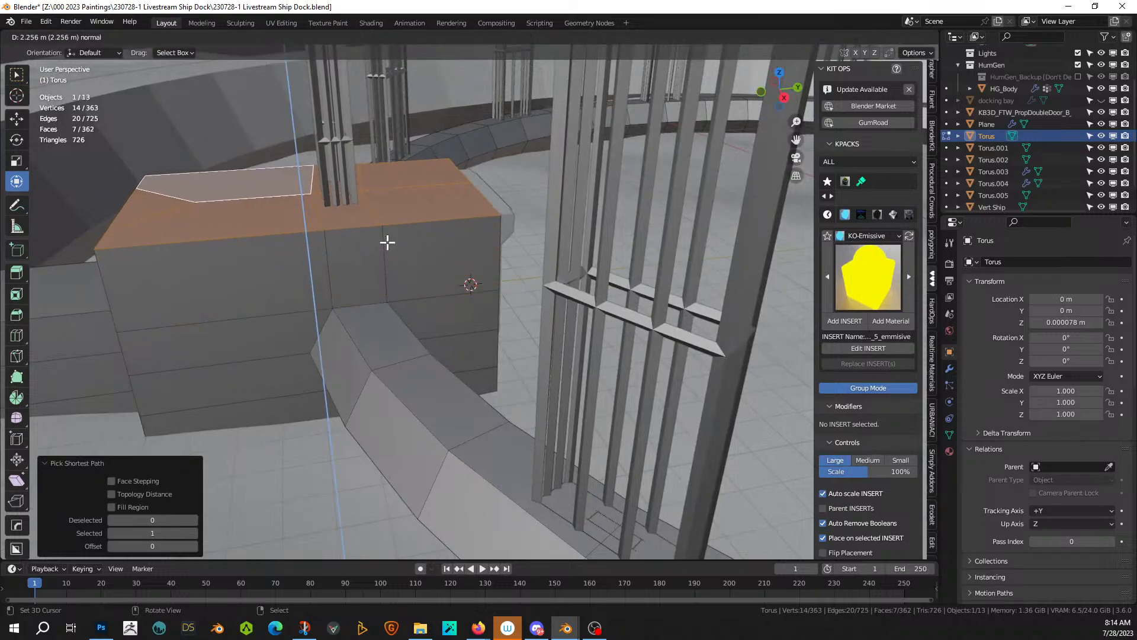
click(387, 242)
middle_drag(387, 242, 566, 282)
key(Tab)
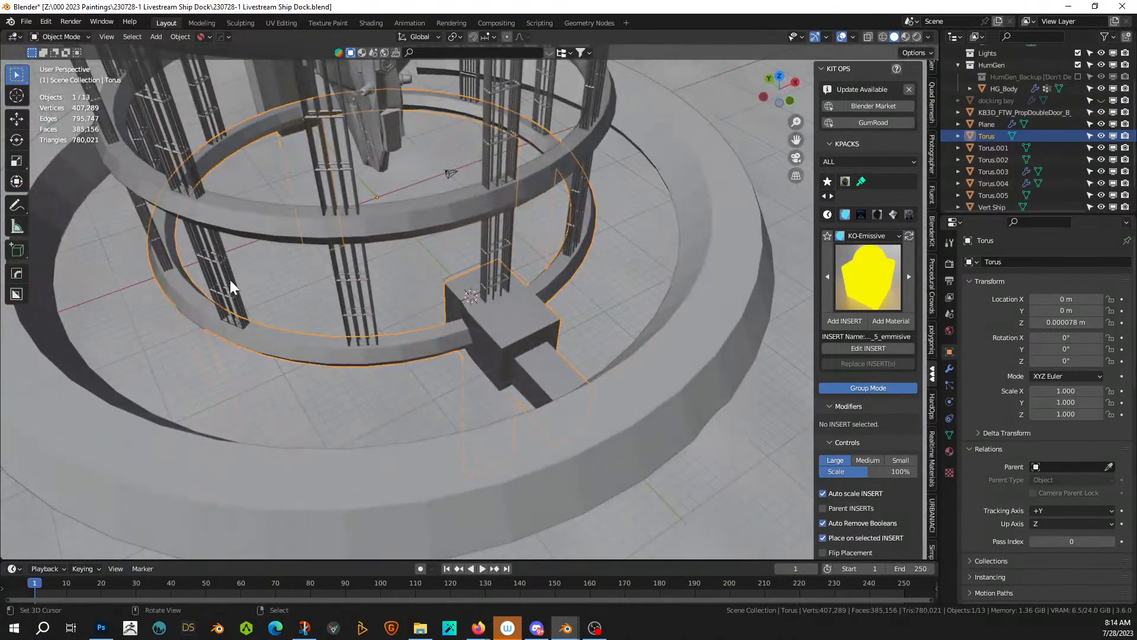
- Add a horizontal loop cut around the platform block's lower part, slid to line up with the door's bottom edge
middle_drag(504, 271, 394, 237)
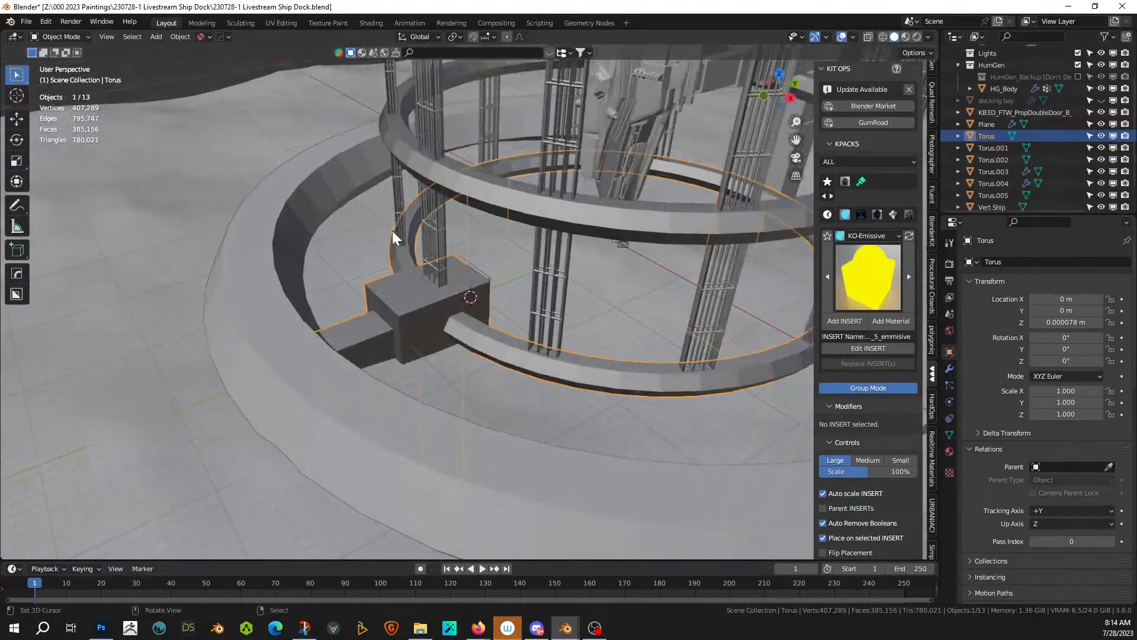
middle_drag(607, 304, 408, 315)
scroll(448, 273, up, 2)
key(Tab)
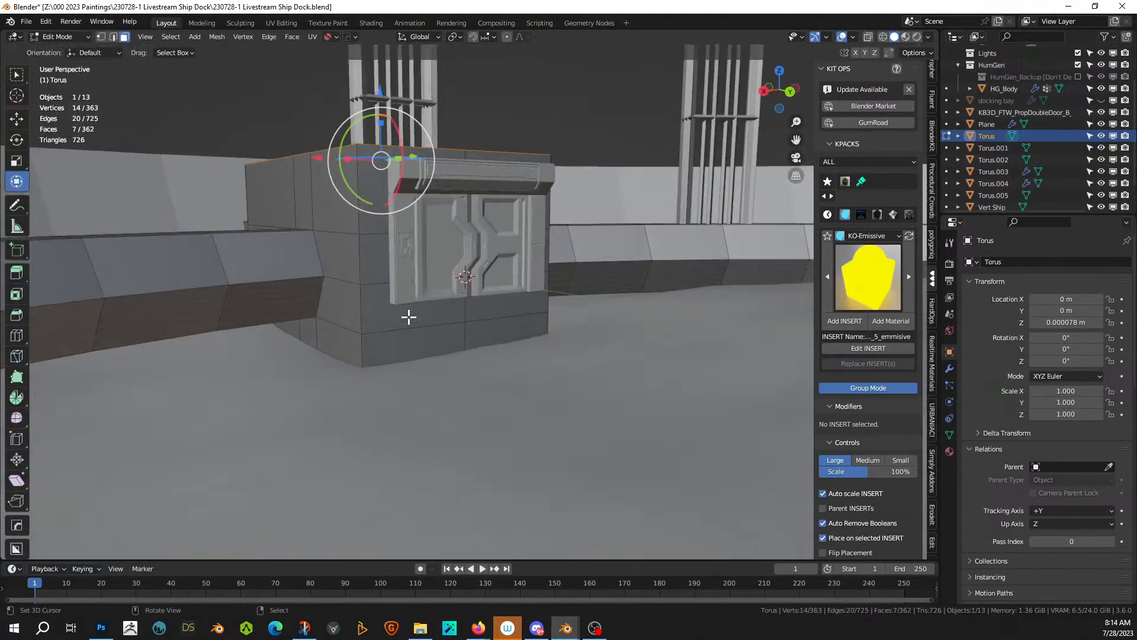
click(360, 318)
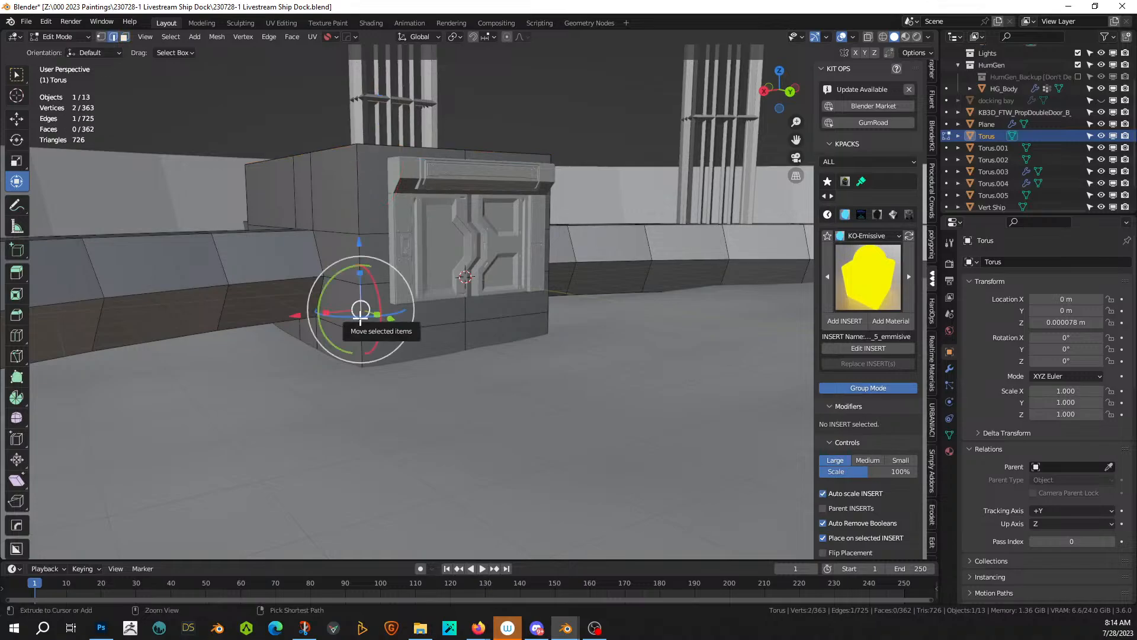
key(ctrl+r)
click(360, 319)
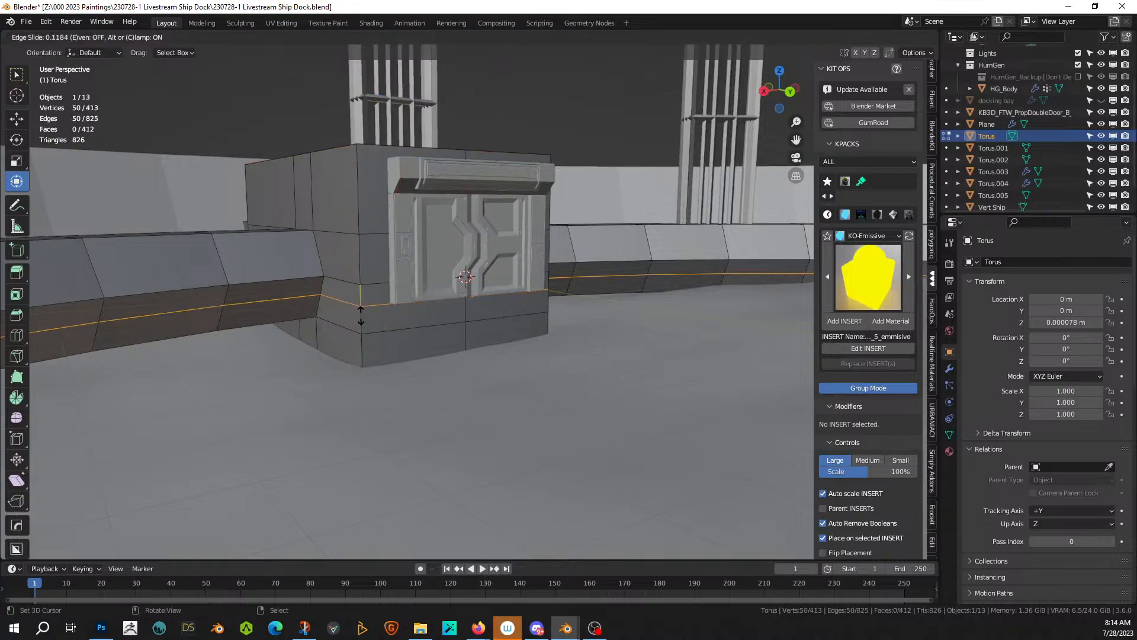
click(361, 314)
- Extrude the two end faces directly below the door about 4.51 m outward to form a landing
key(3)
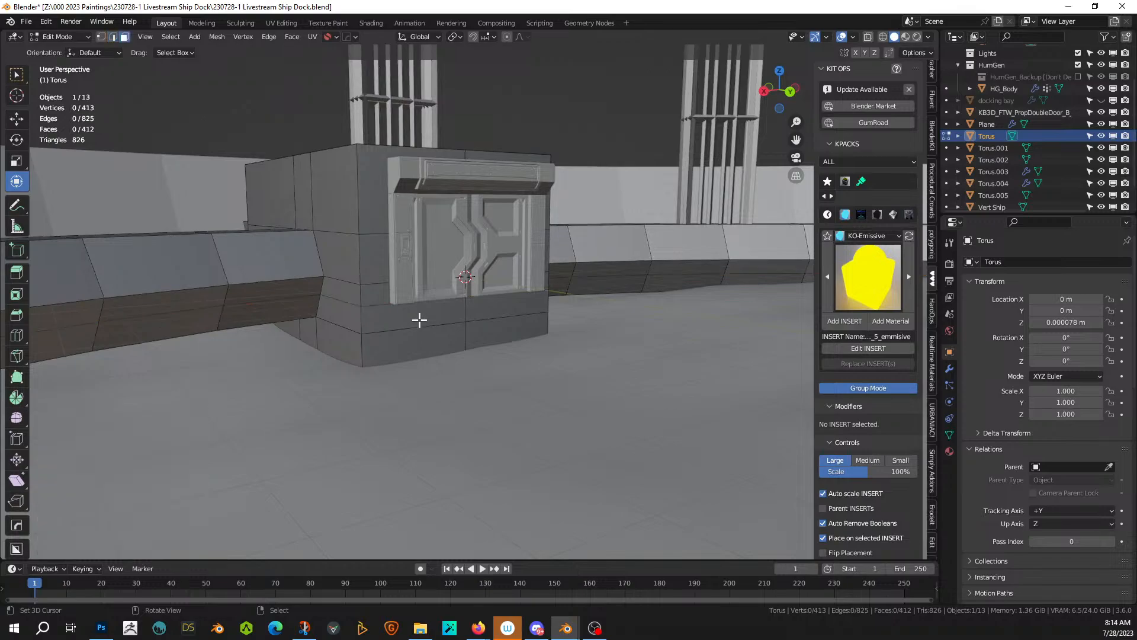
click(417, 318)
shift+click(469, 312)
mouse_move(470, 310)
middle_down()
mouse_move(468, 320)
mouse_move(477, 311)
middle_up()
key(e)
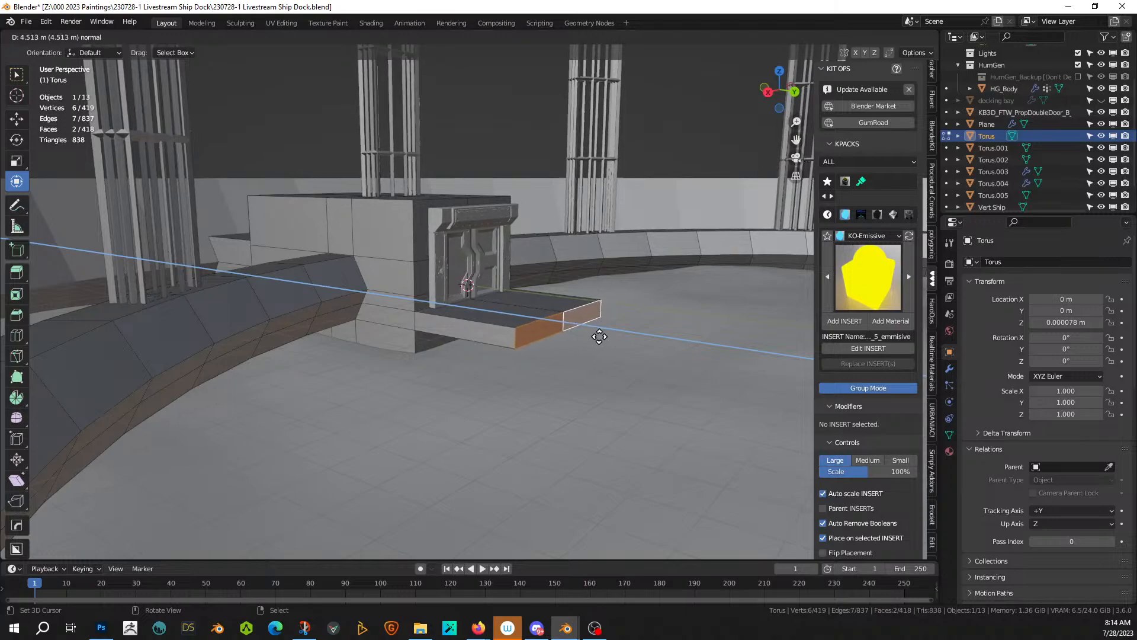
click(600, 337)
- Leave mesh editing and place the KB3D_FTW_PropPallet_B asset on the landing in front of the door
middle_drag(599, 337, 438, 497)
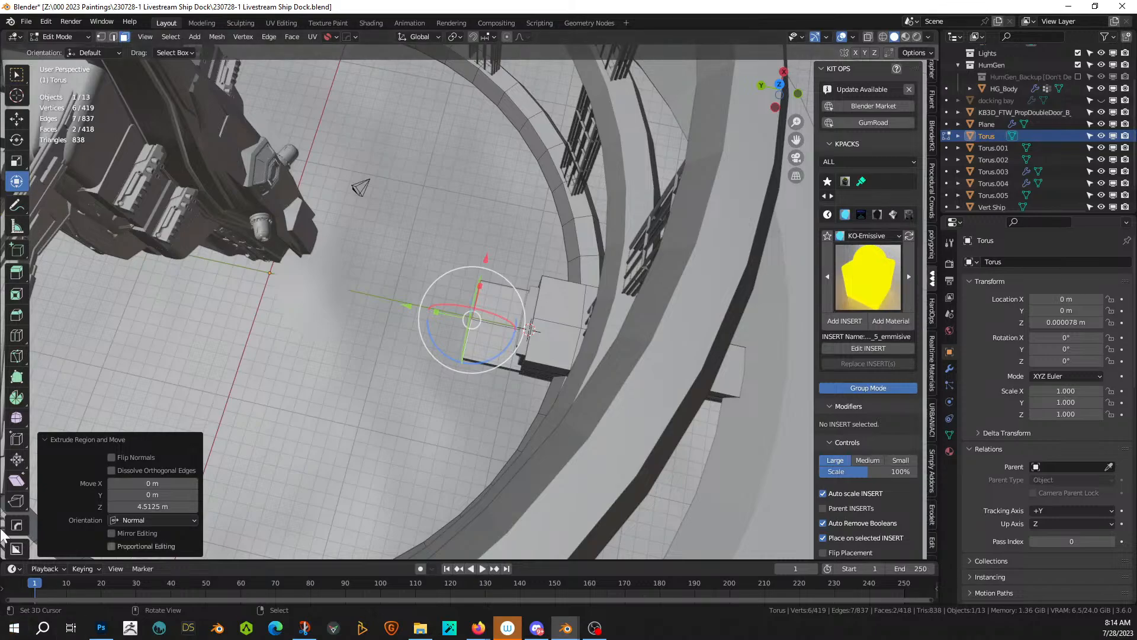
middle_drag(471, 274, 501, 240)
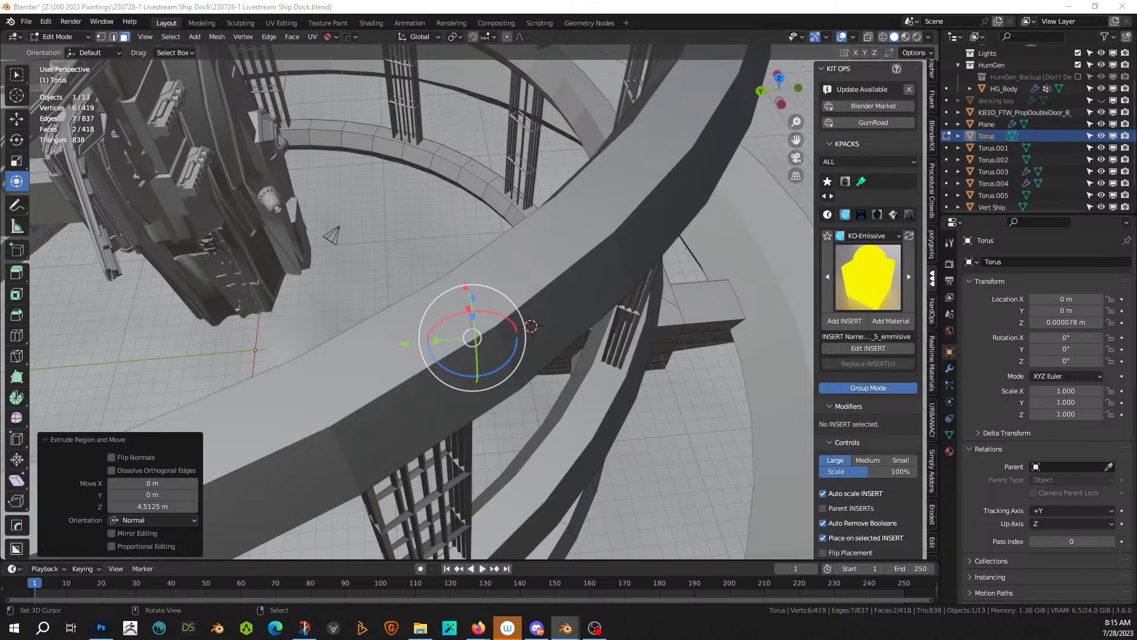
drag(60, 209, 391, 109)
key(Tab)
middle_drag(436, 236, 525, 295)
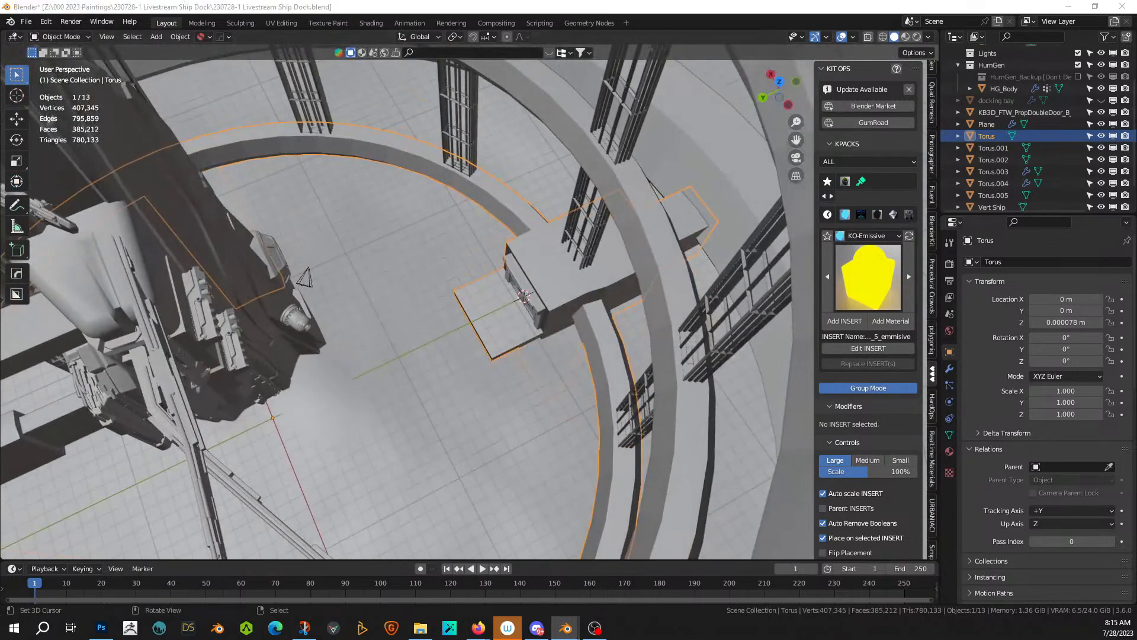
drag(495, 60, 499, 309)
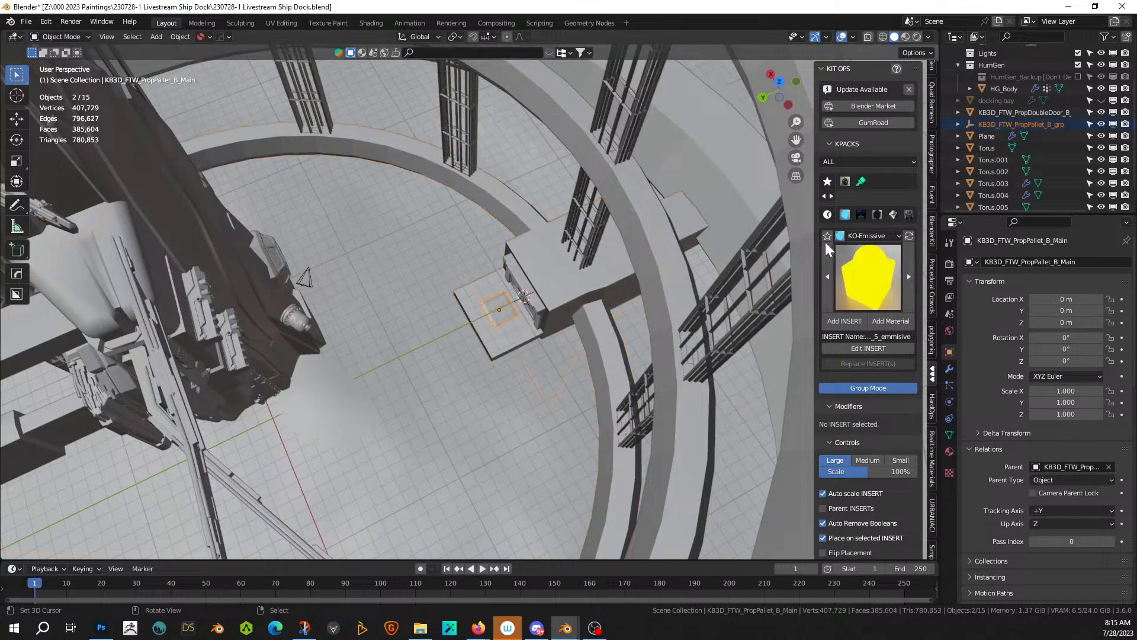
- Clear the pallet mesh's parent in its relations and delete the leftover KB3D_FTW_PropPallet_B_grp empty
click(1028, 125)
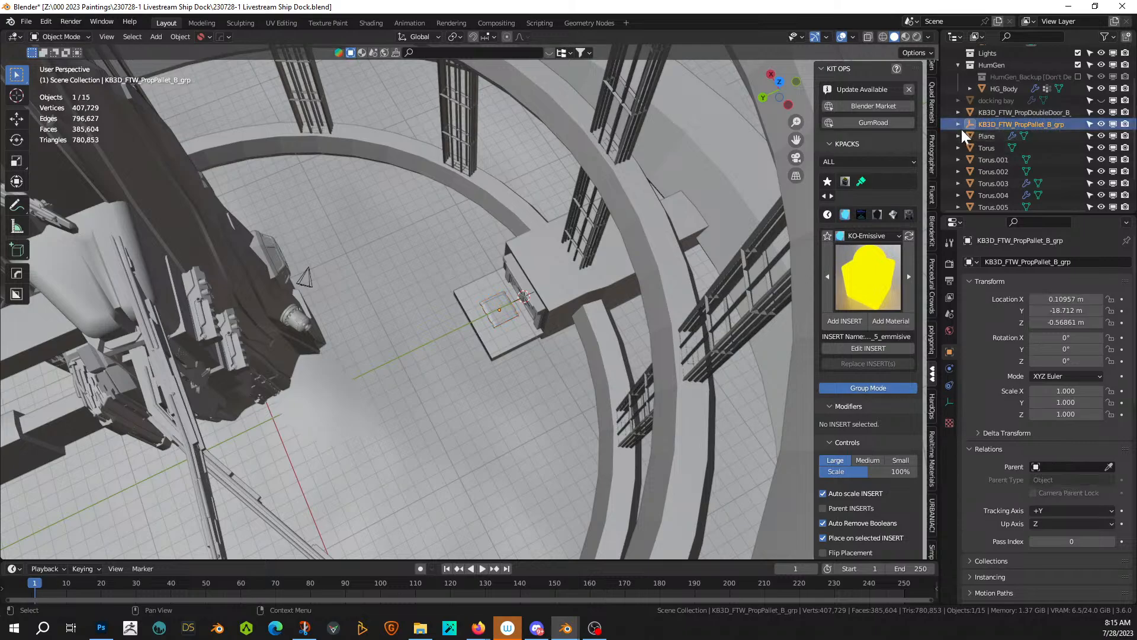
click(958, 125)
click(993, 137)
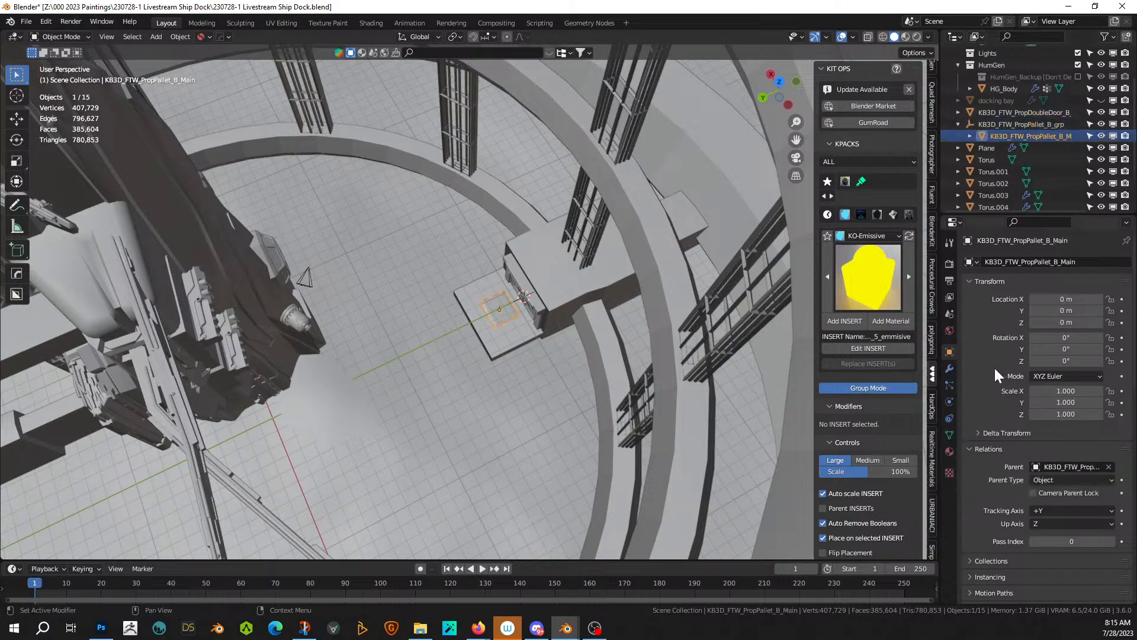
click(1107, 467)
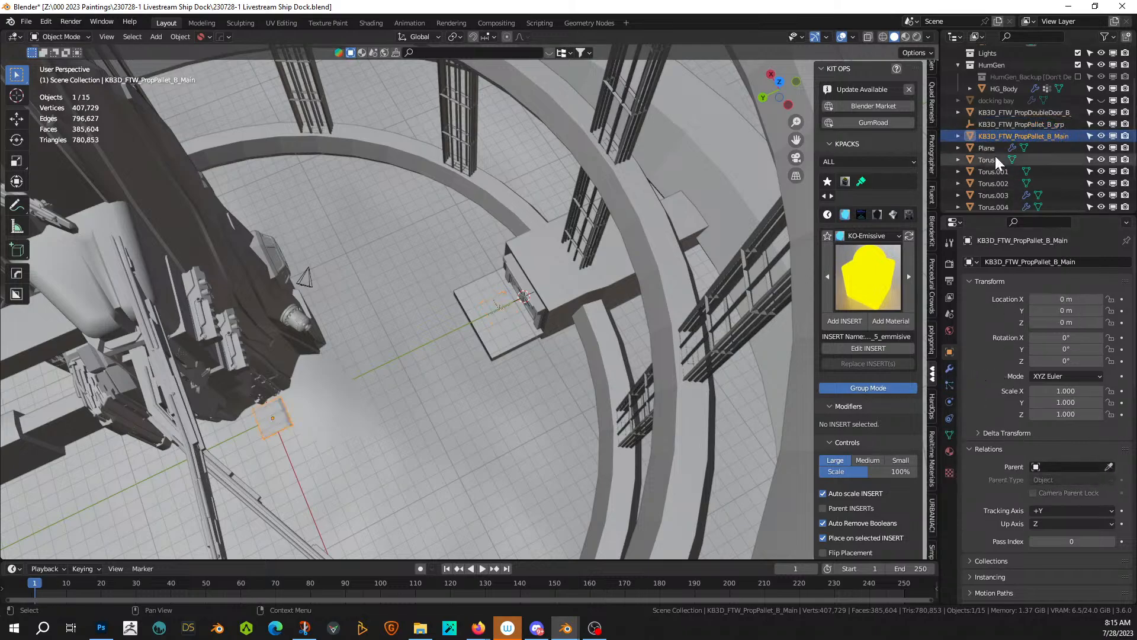
click(1011, 124)
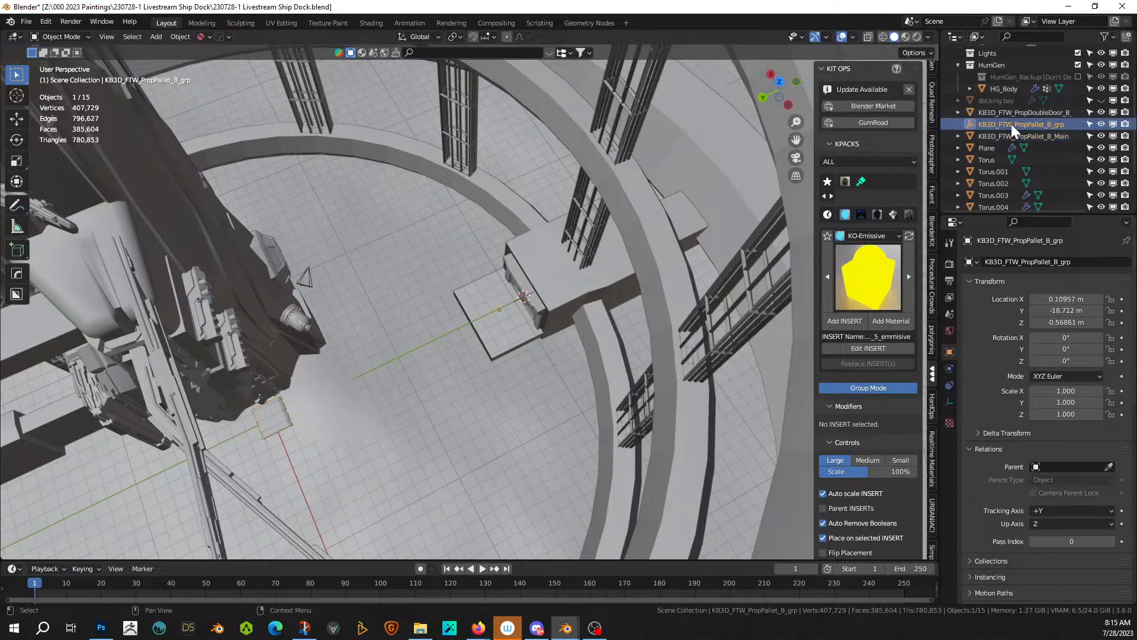
key(Delete)
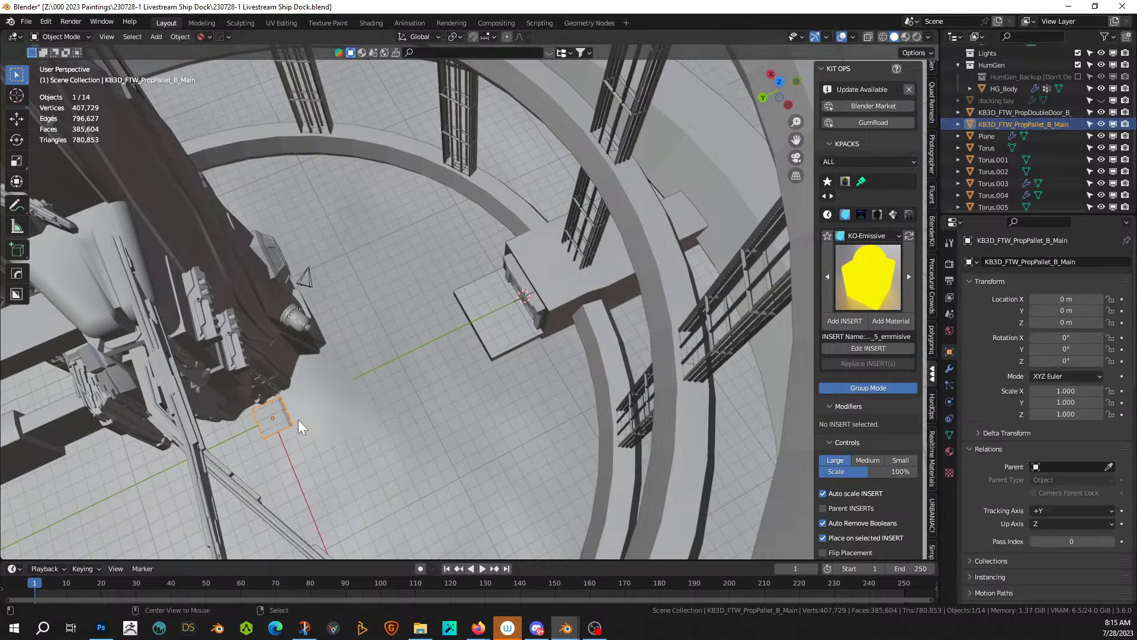
- Reset the pallet's location, move it about -13.08 m along Y, and scale it uniformly by about 2.115
key(alt+g)
key(g)
key(y)
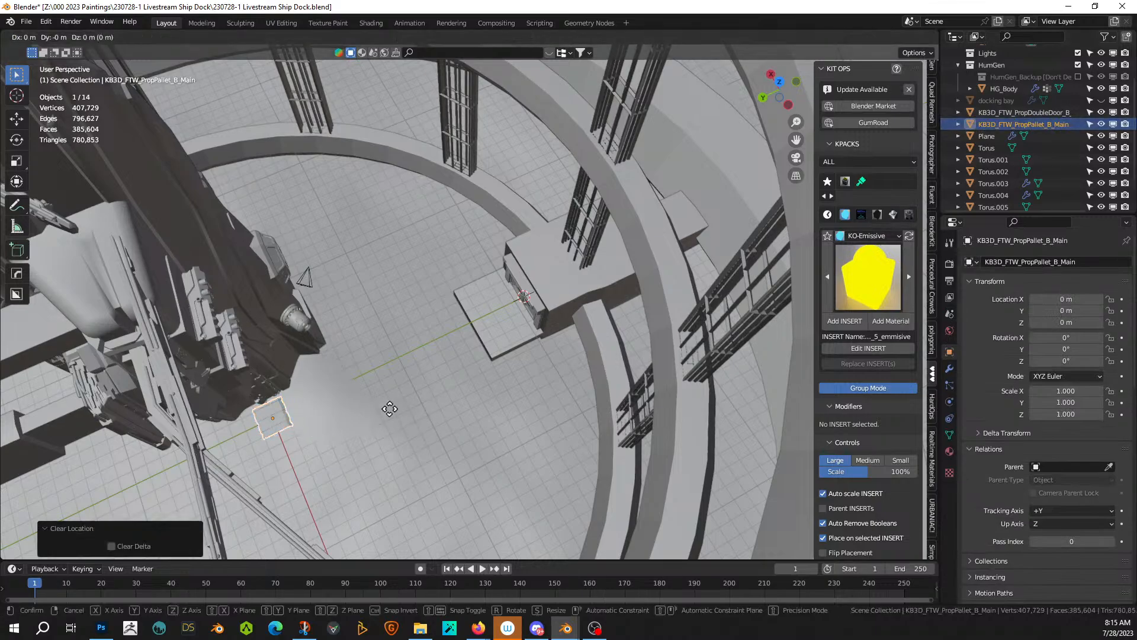
click(549, 373)
key(s)
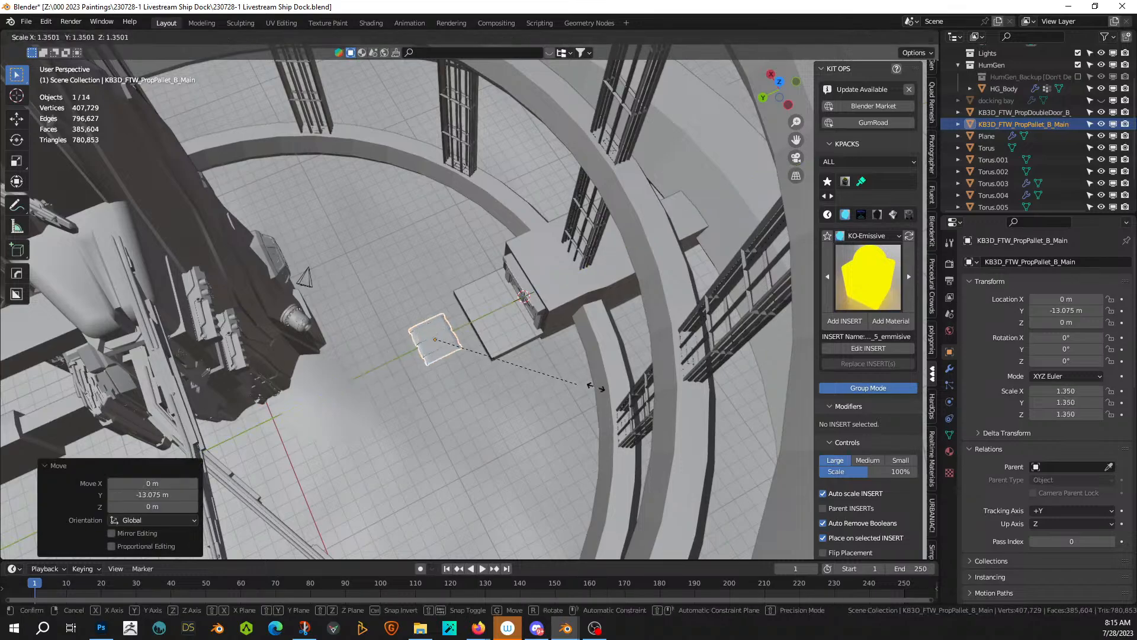
click(661, 394)
- Switch the viewport to rendered shading to show the materials of the pallet and dock
middle_drag(660, 395, 790, 92)
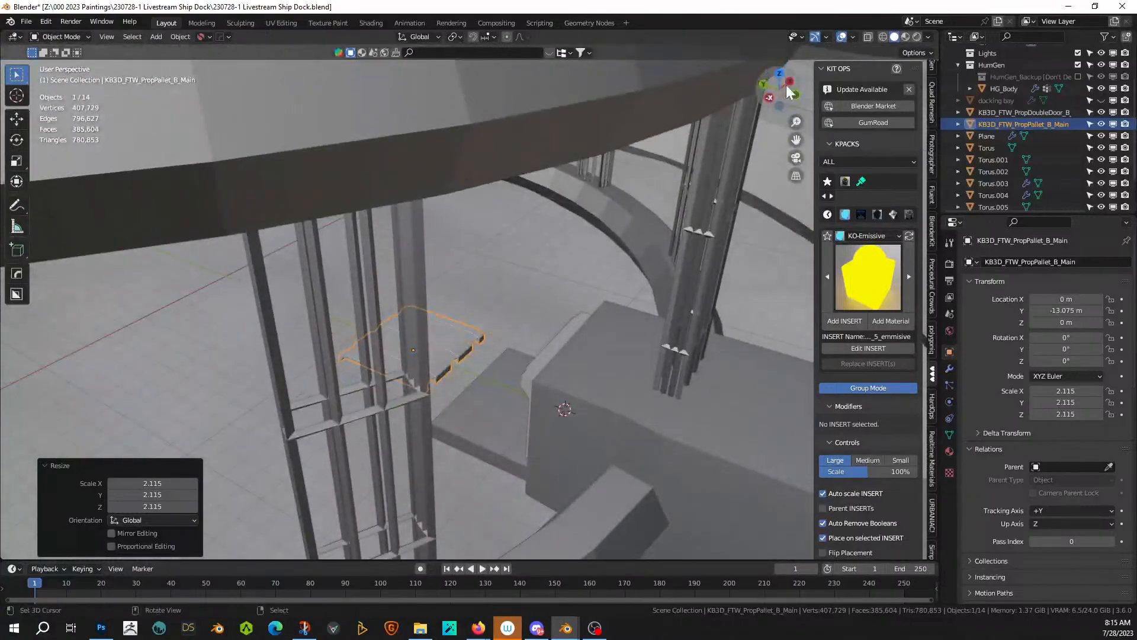
click(917, 35)
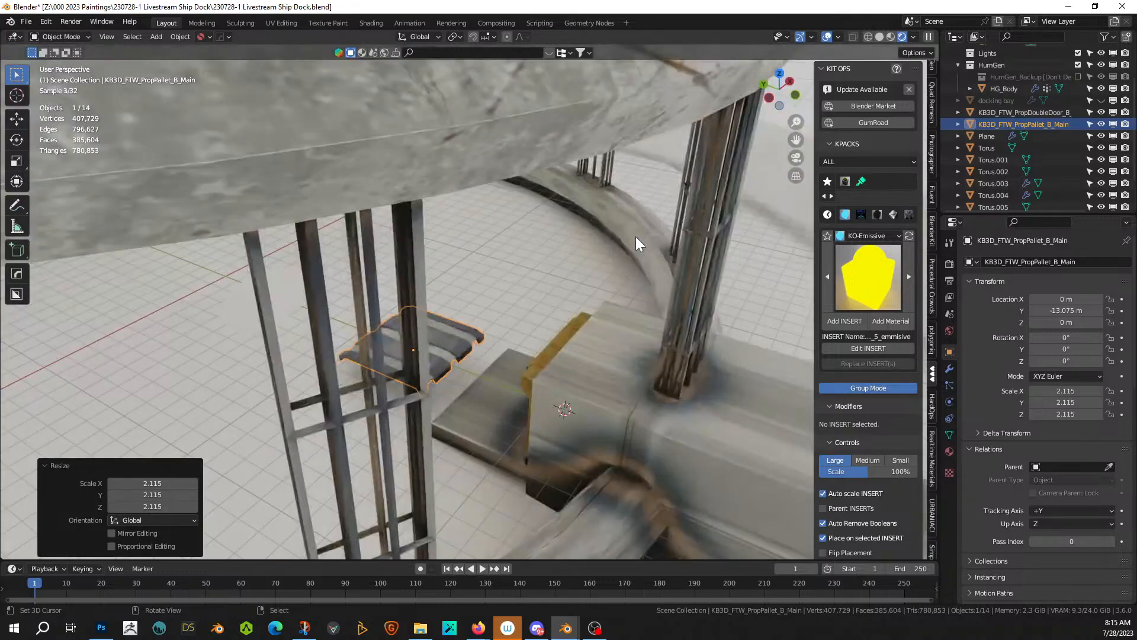
middle_drag(563, 262, 421, 299)
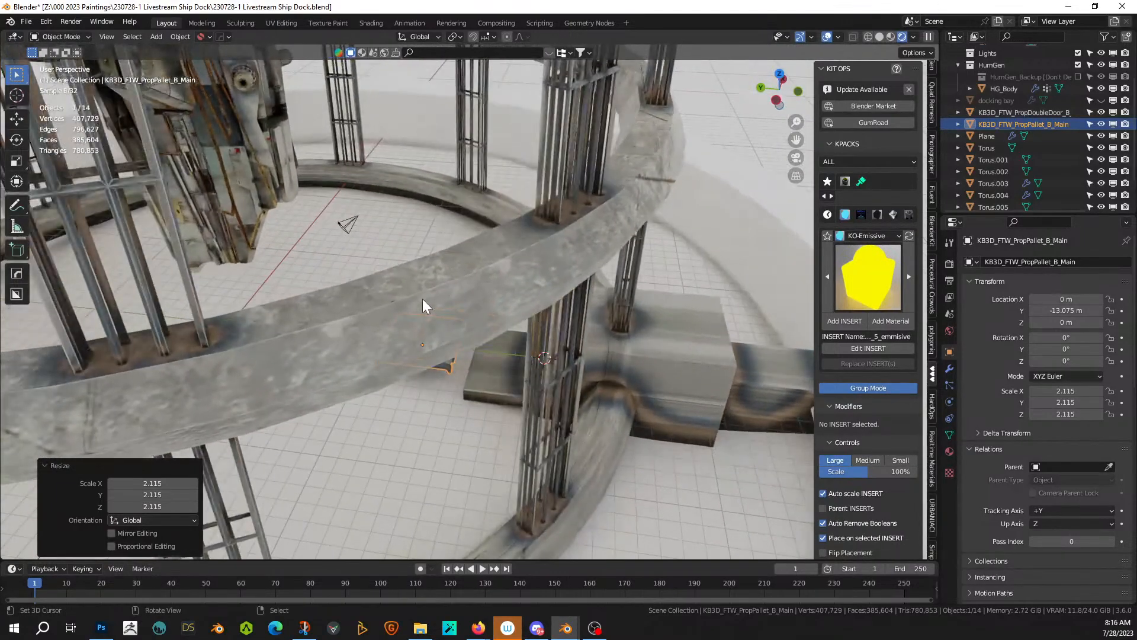
- Raise the pallet about 9.57 m along Z and shift it about 5.18 m along Y toward the ship
key(g)
key(z)
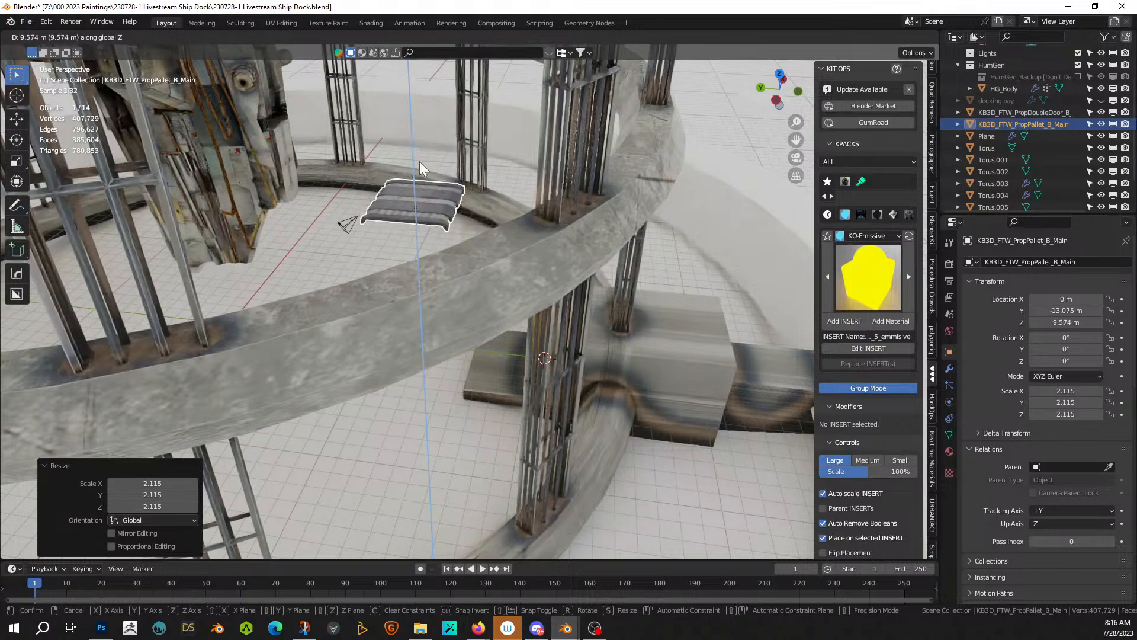
click(465, 222)
key(g)
key(y)
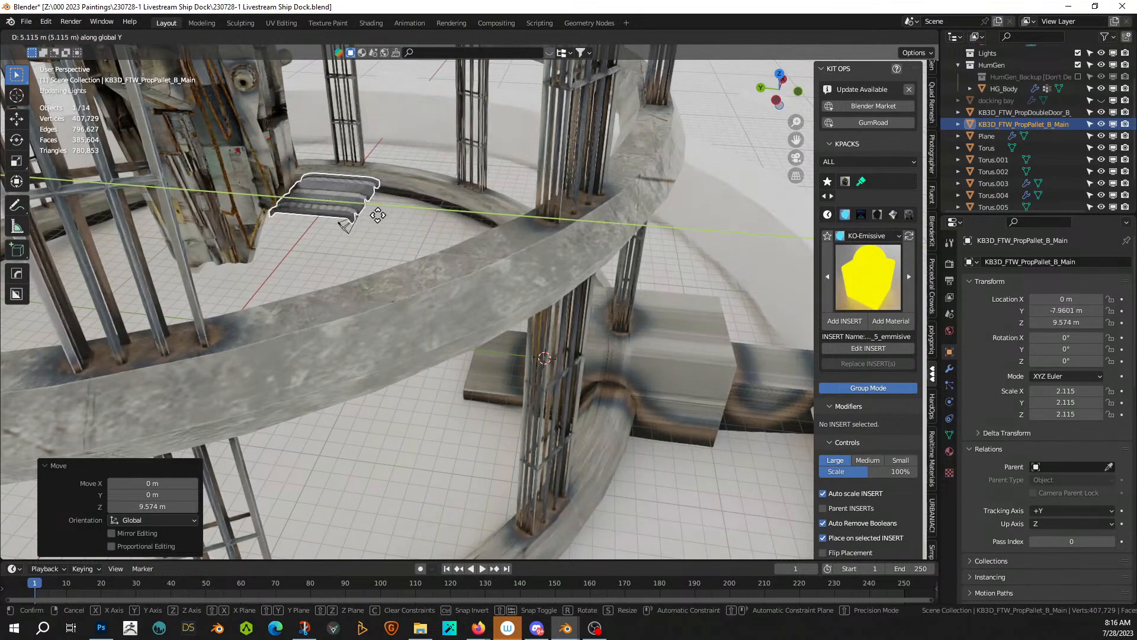
click(378, 223)
- Frame the pallet in close-up and lower it about 0.65 m along Z beside the ship
key(KP_Decimal)
middle_drag(368, 208, 374, 182)
key(g)
key(z)
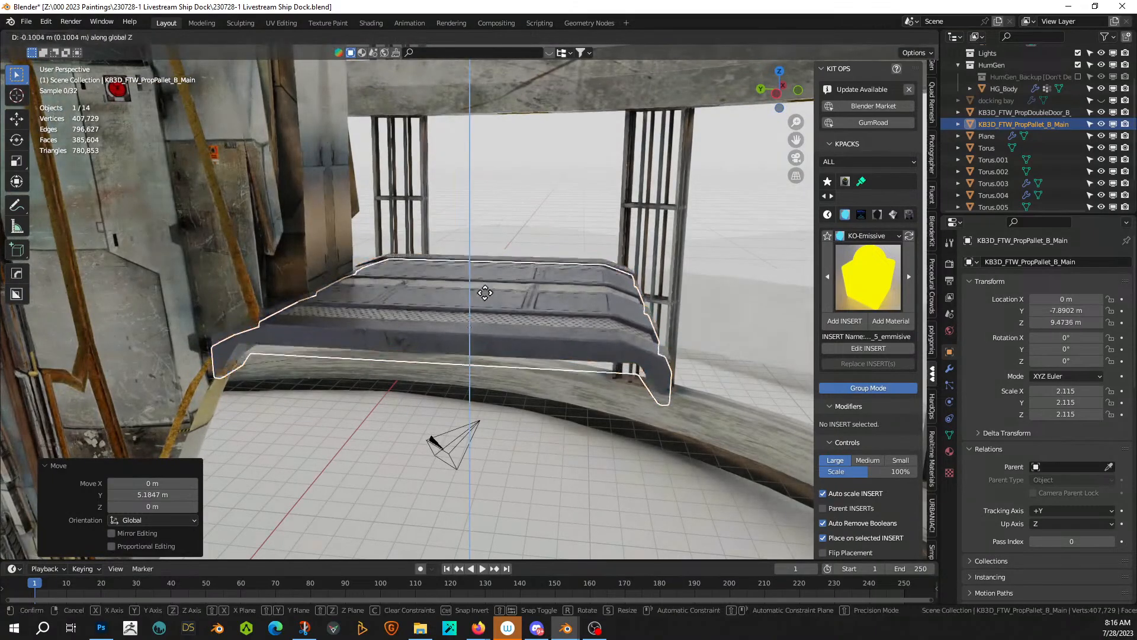
click(490, 330)
- Select the narrow middle strip face on the pallet's underside and snap the 3D cursor to it
middle_drag(505, 343, 493, 212)
scroll(507, 286, down, 2)
scroll(483, 335, down, 3)
scroll(491, 329, up, 3)
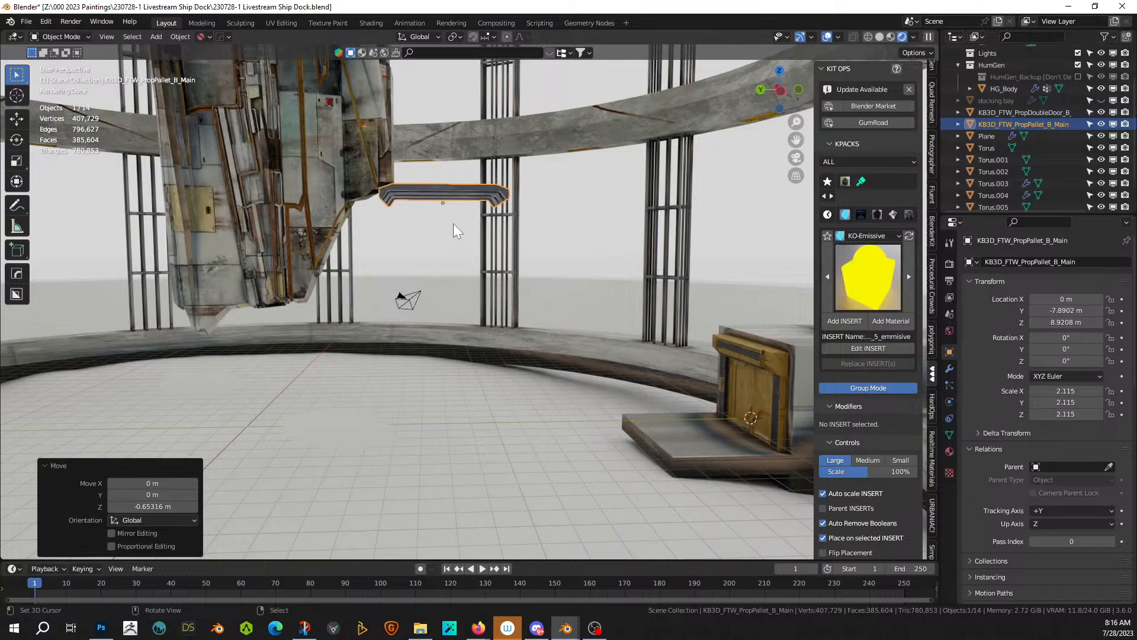
middle_drag(456, 230, 455, 226)
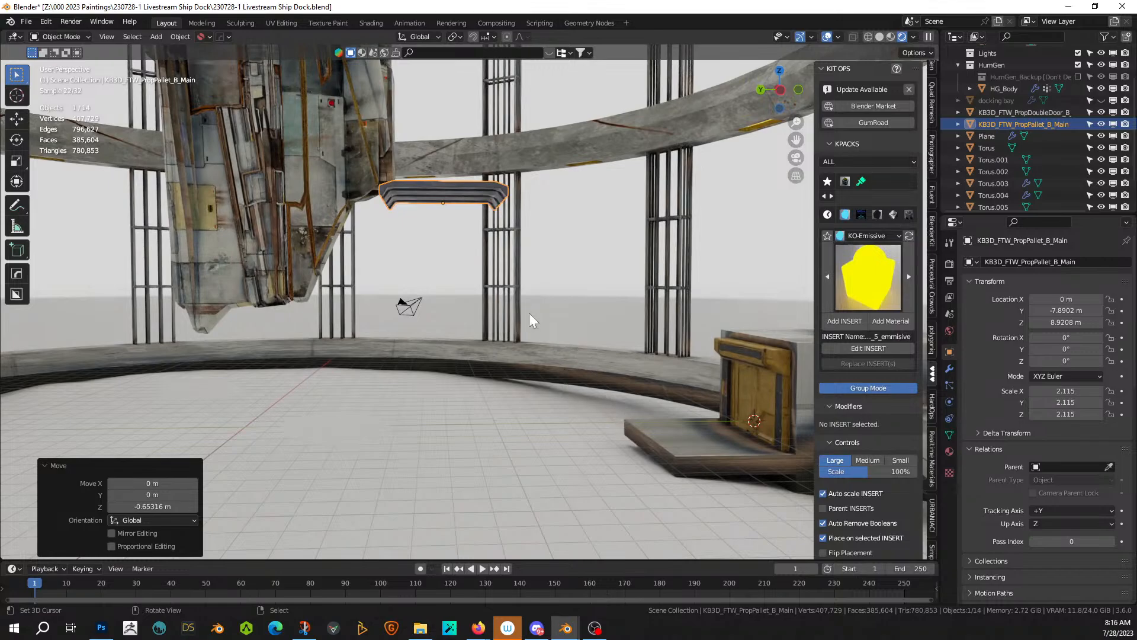
scroll(510, 261, up, 1)
click(460, 193)
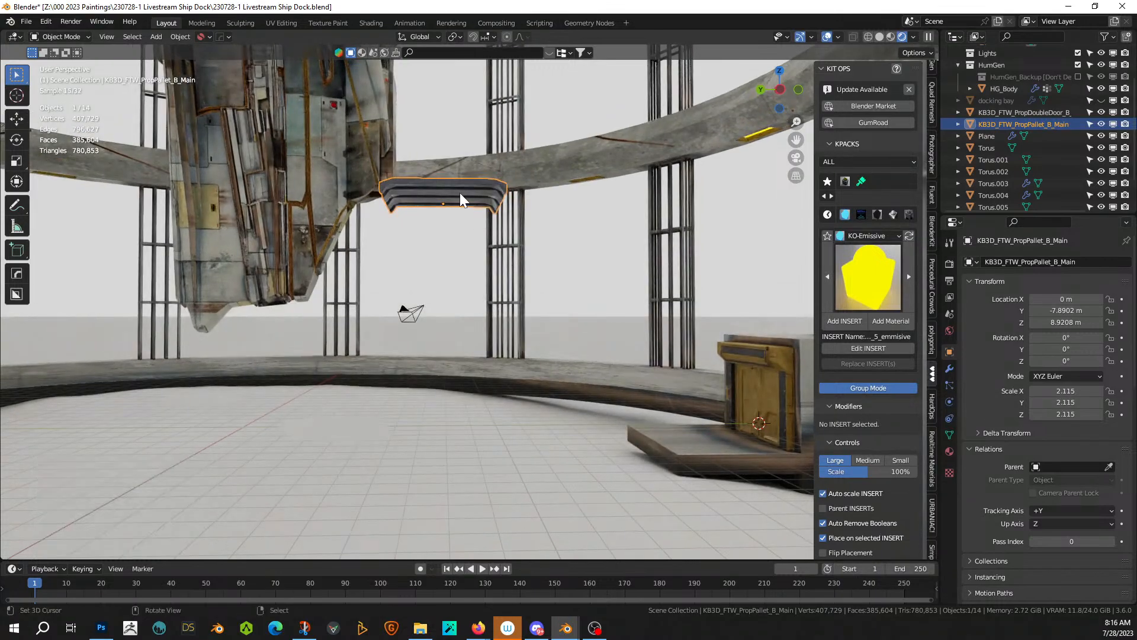
key(Tab)
scroll(460, 193, up, 2)
click(416, 144)
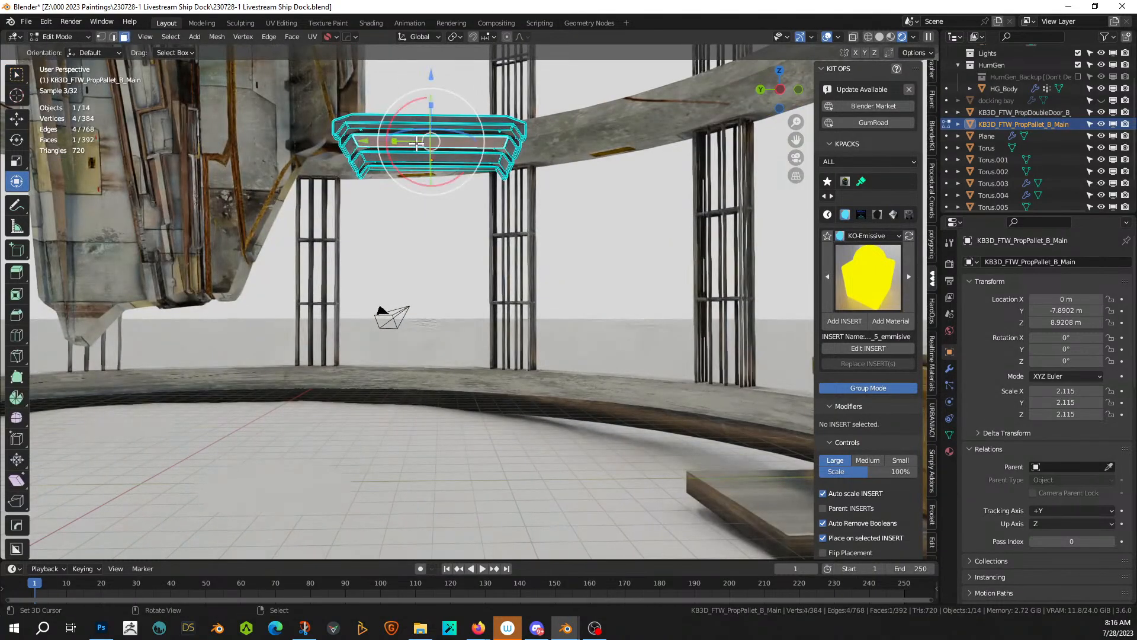
middle_drag(417, 143, 521, 237)
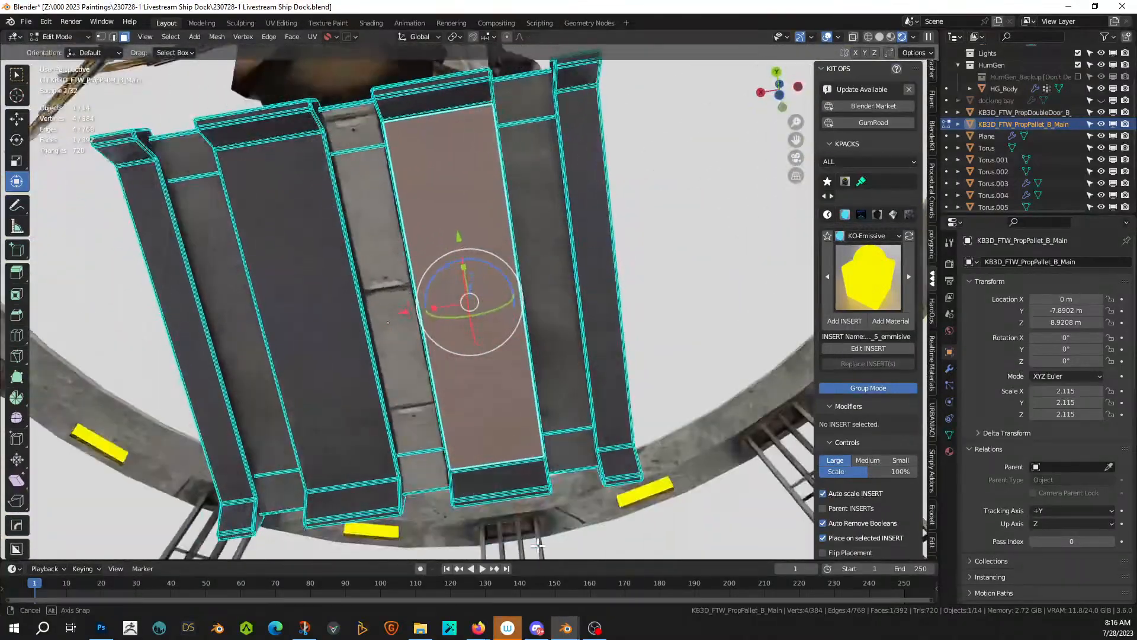
click(405, 332)
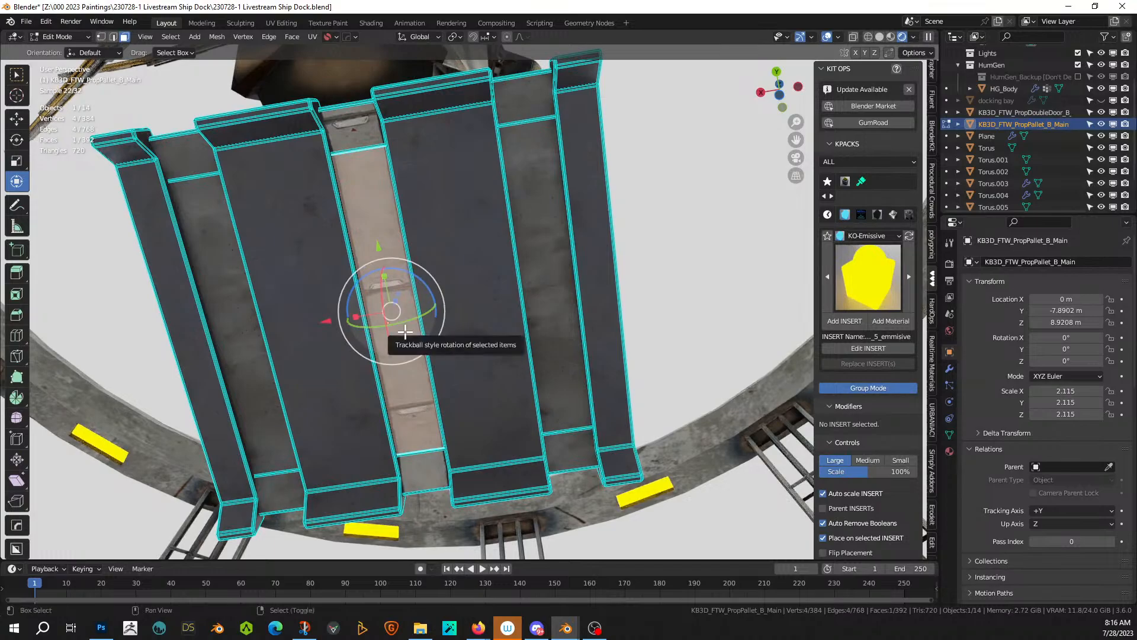
middle_drag(405, 332, 381, 466)
key(shift+a)
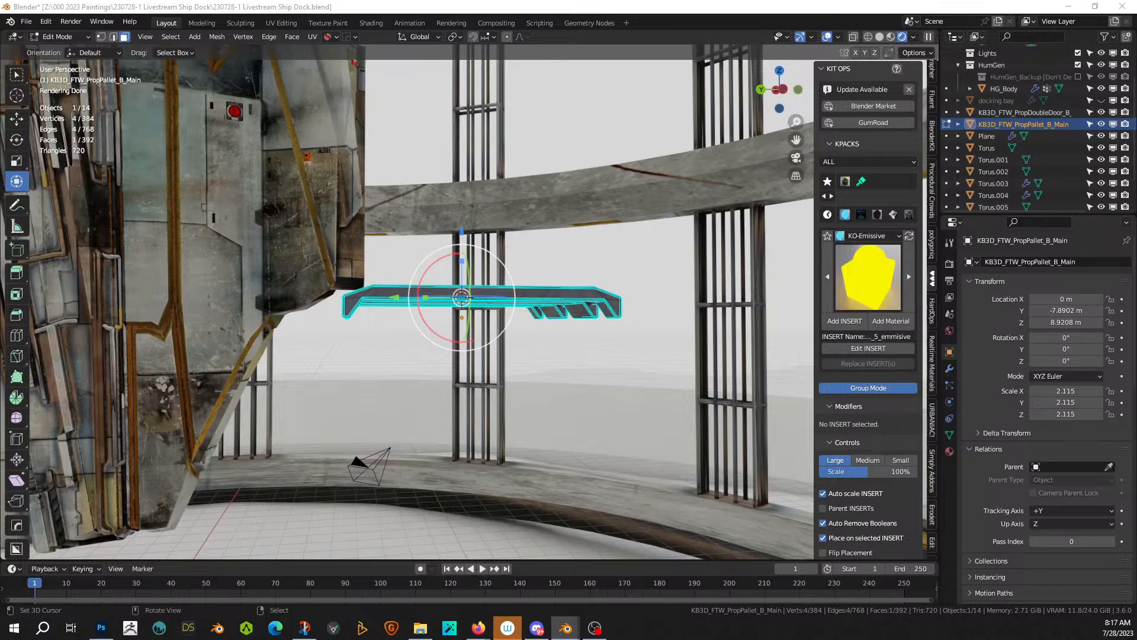
- Leave mesh editing of the pallet and bring the Pneumatics_07 asset into the scene beside the pallet
drag(647, 292, 524, 290)
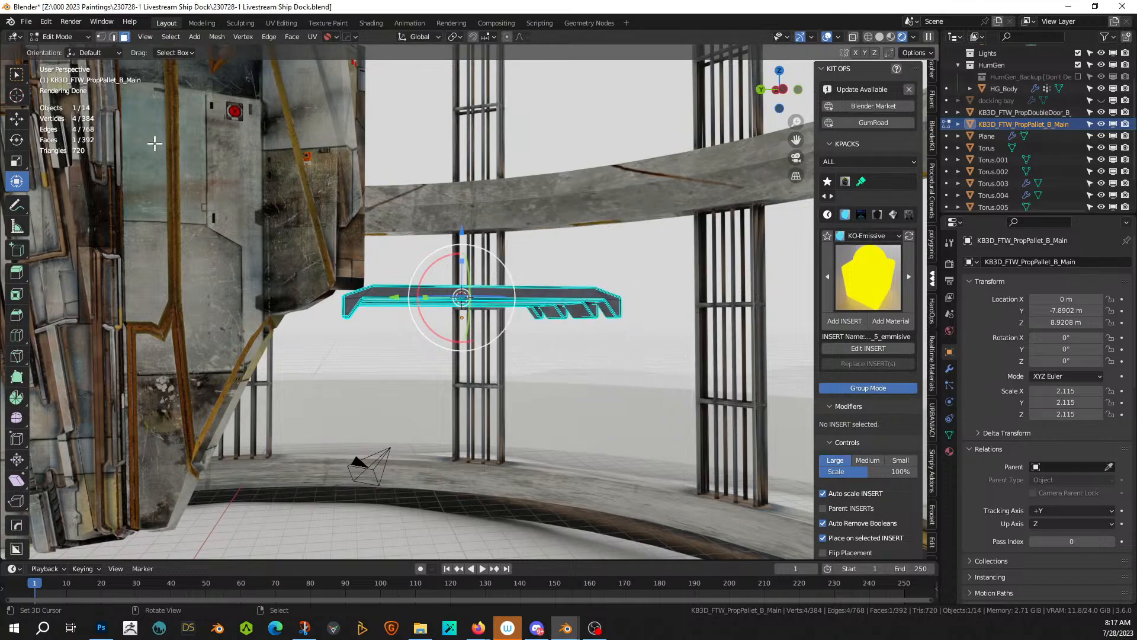
key(Tab)
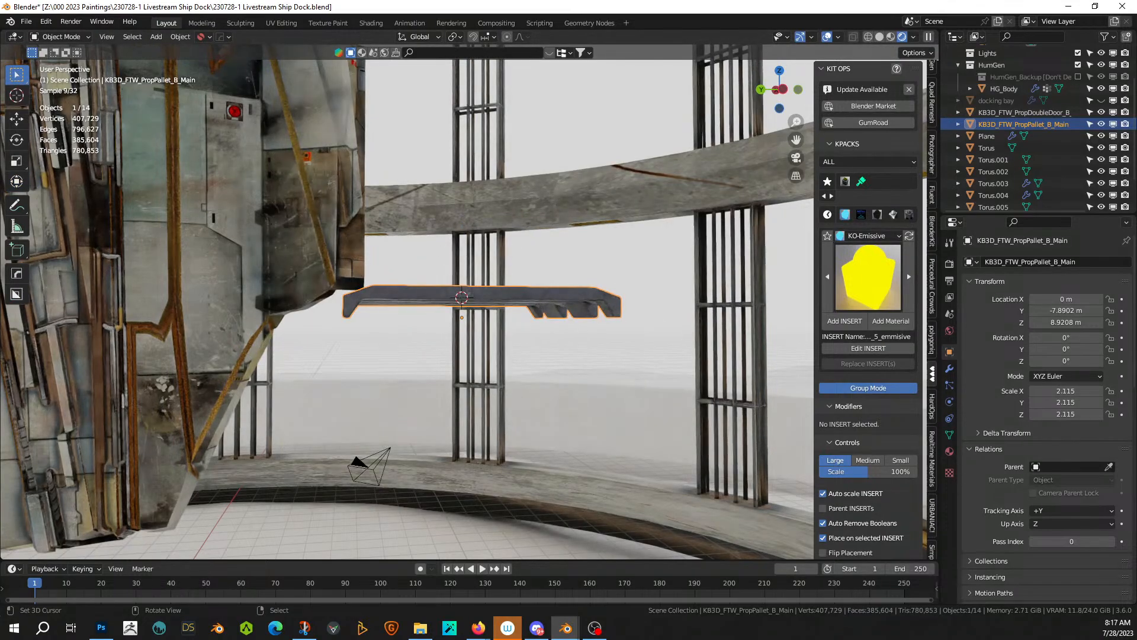
drag(508, 229, 488, 294)
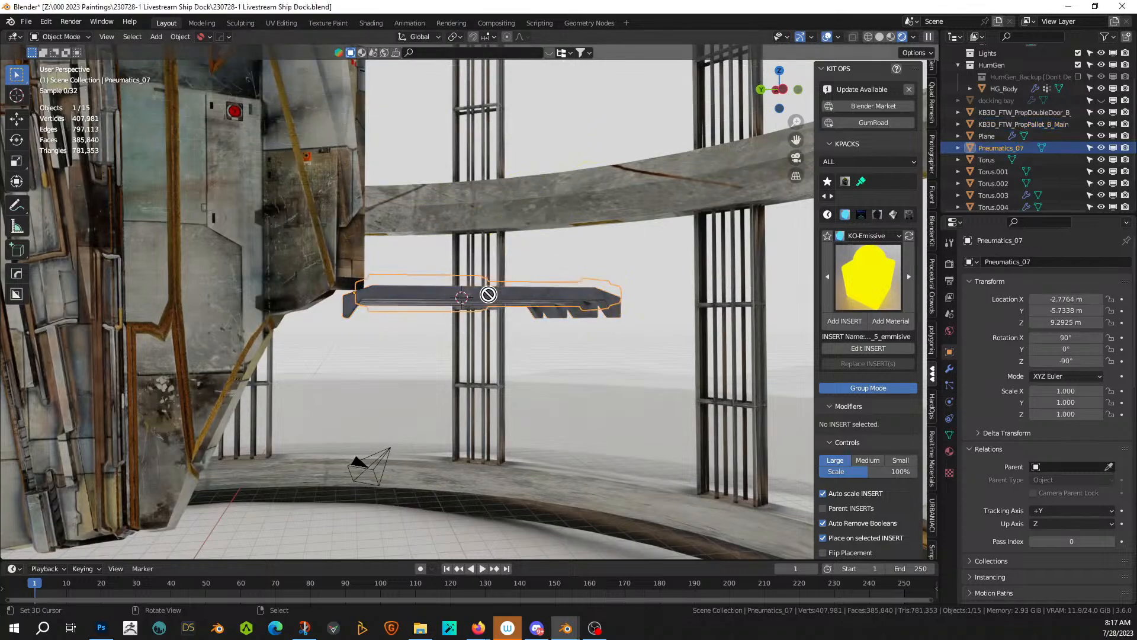
key(KP_Decimal)
middle_drag(488, 294, 473, 349)
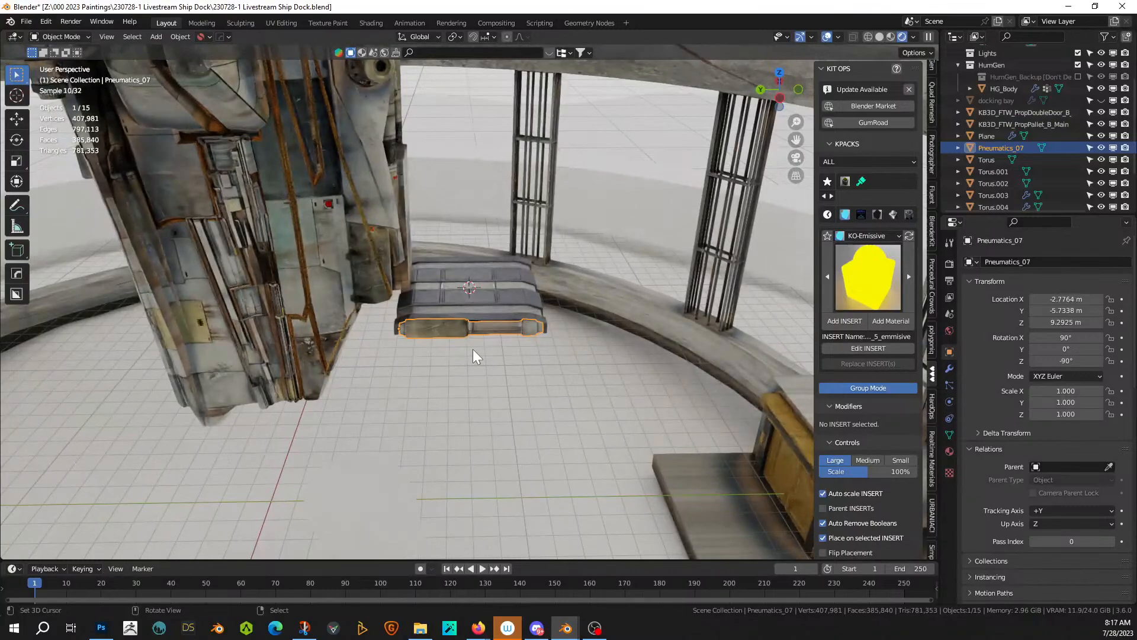
- Clear the pneumatic cylinder's rotation and scale it uniformly by about 2.643
key(alt+r)
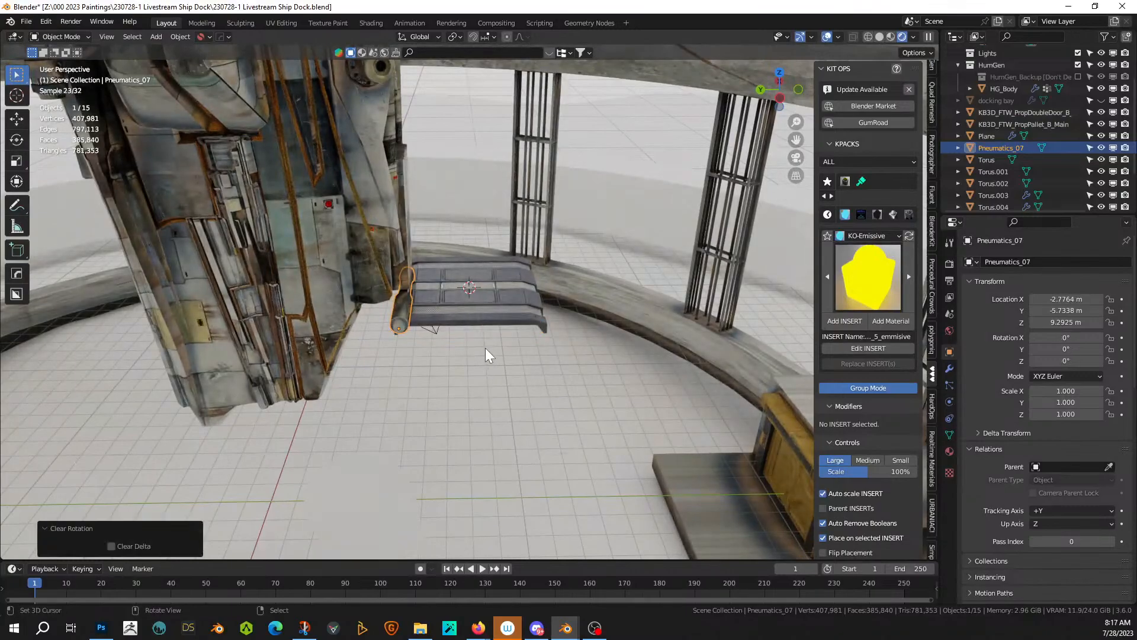
key(s)
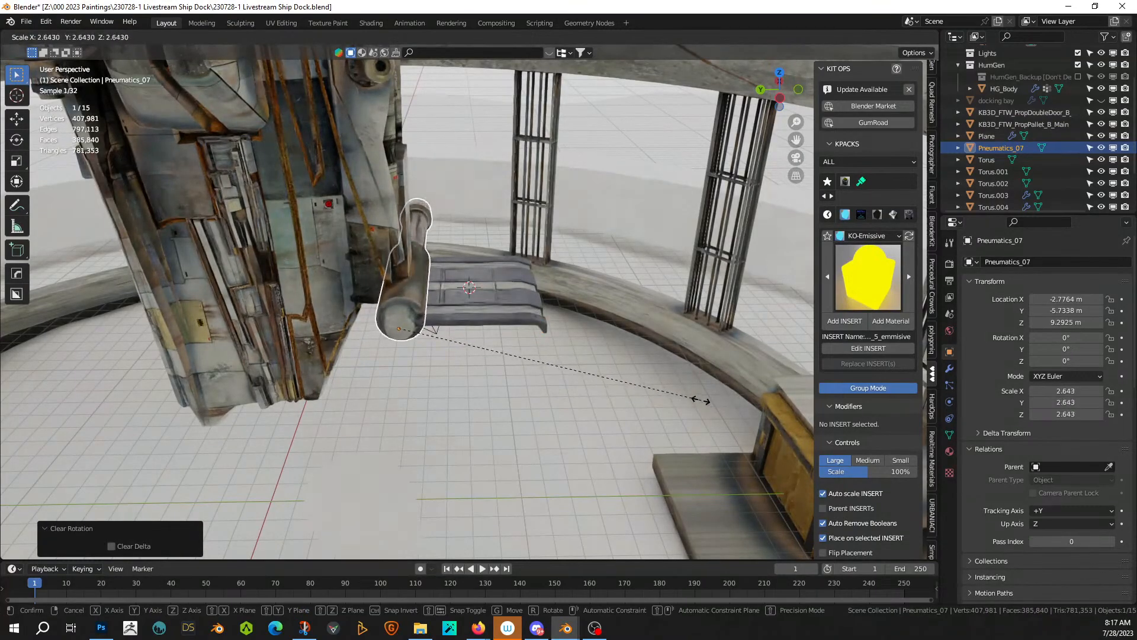
click(697, 401)
- Rotate the pneumatic cylinder 90° about the Z axis
middle_drag(635, 375, 589, 411)
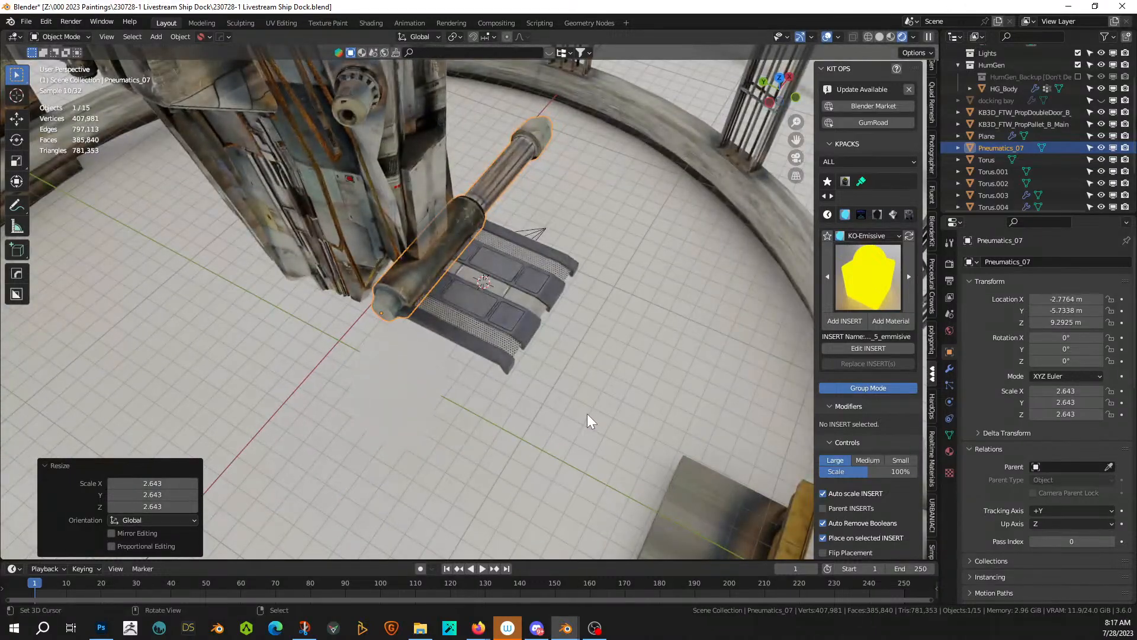
text(rz)
text(90)
key(Return)
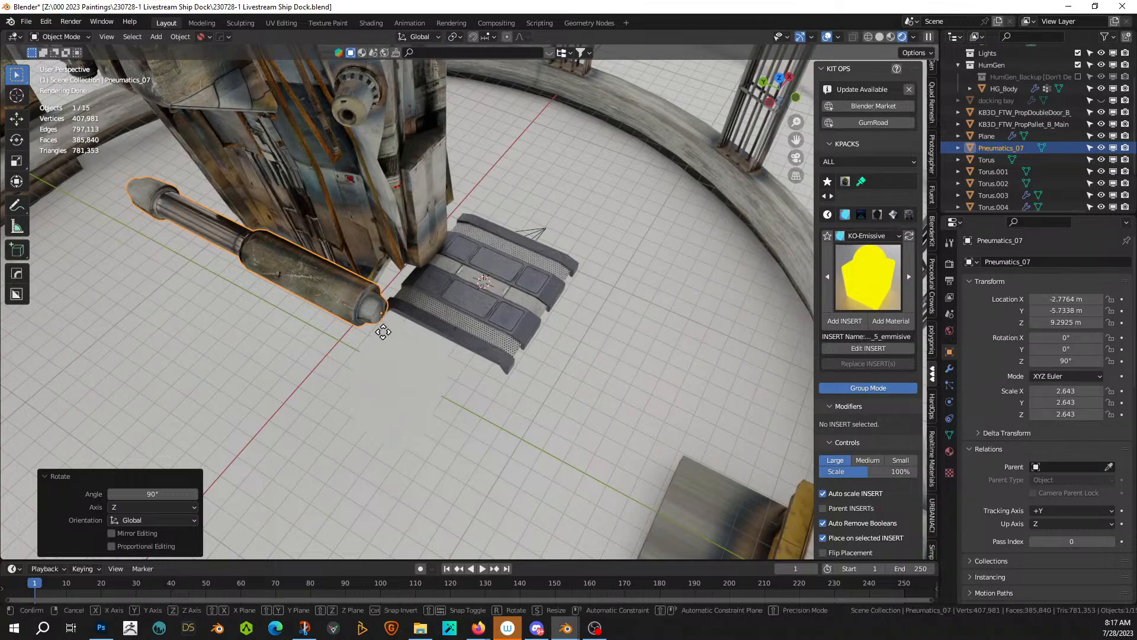
- Move the pneumatic cylinder about -12.88 m along Y
key(g)
key(y)
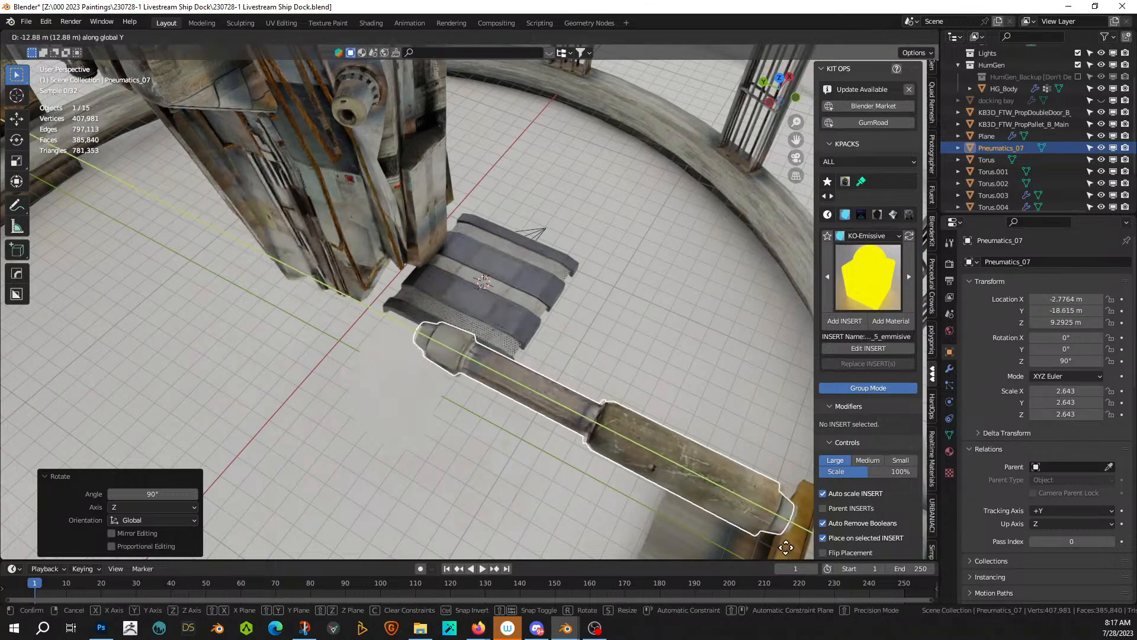
click(777, 520)
middle_drag(777, 520, 669, 44)
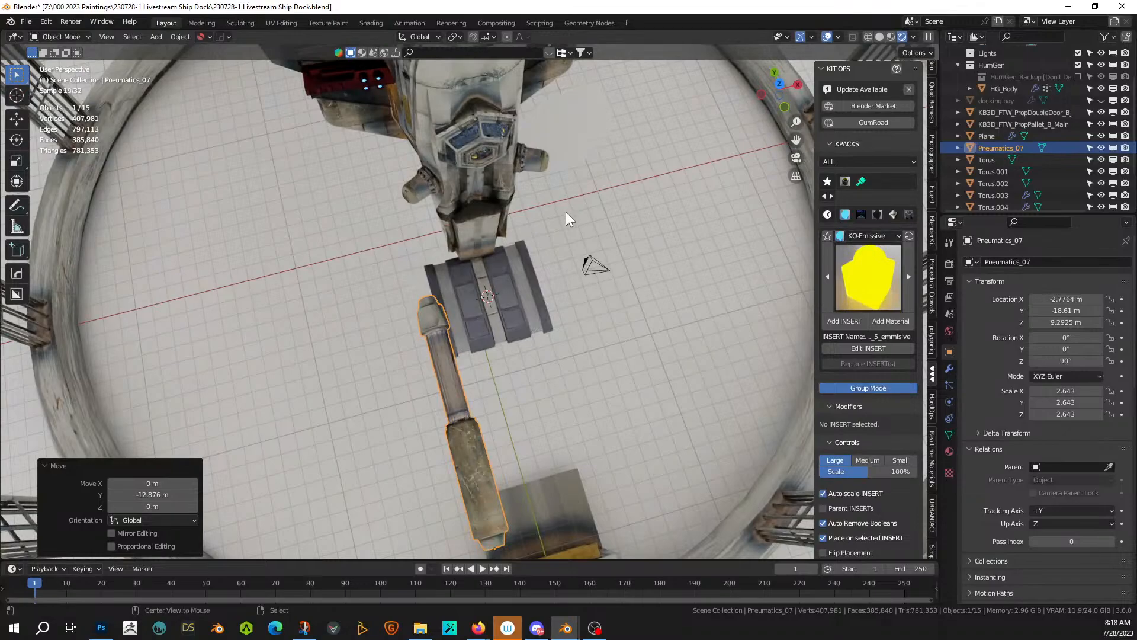
- Reset the pneumatic cylinder's location and move it about -16.63 m along Y toward the platform
key(alt+g)
key(g)
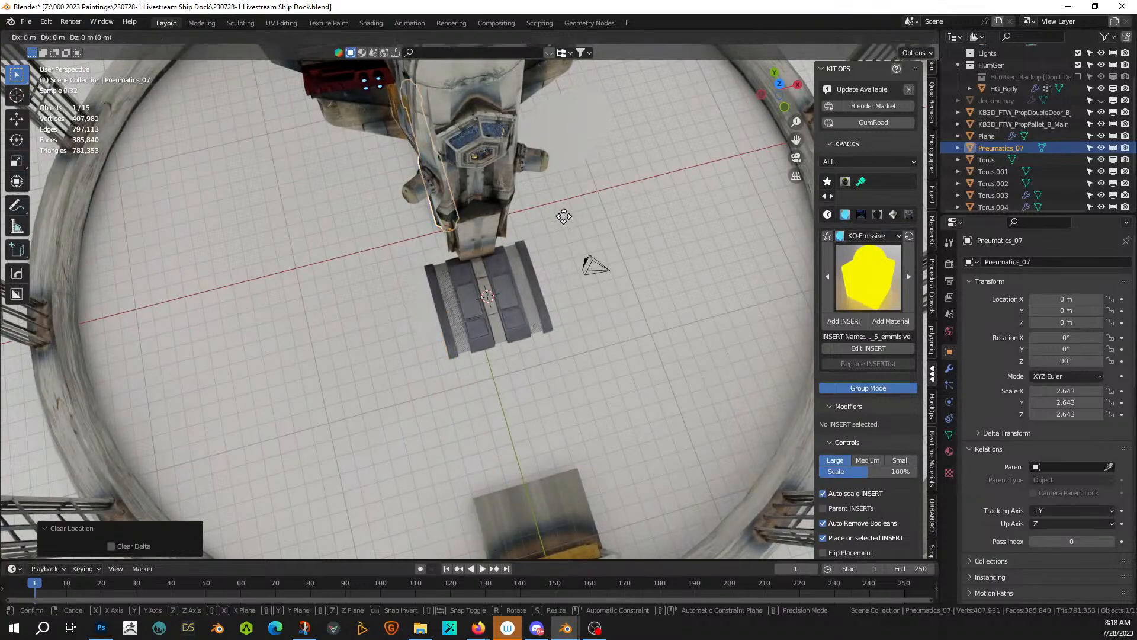
key(y)
click(647, 470)
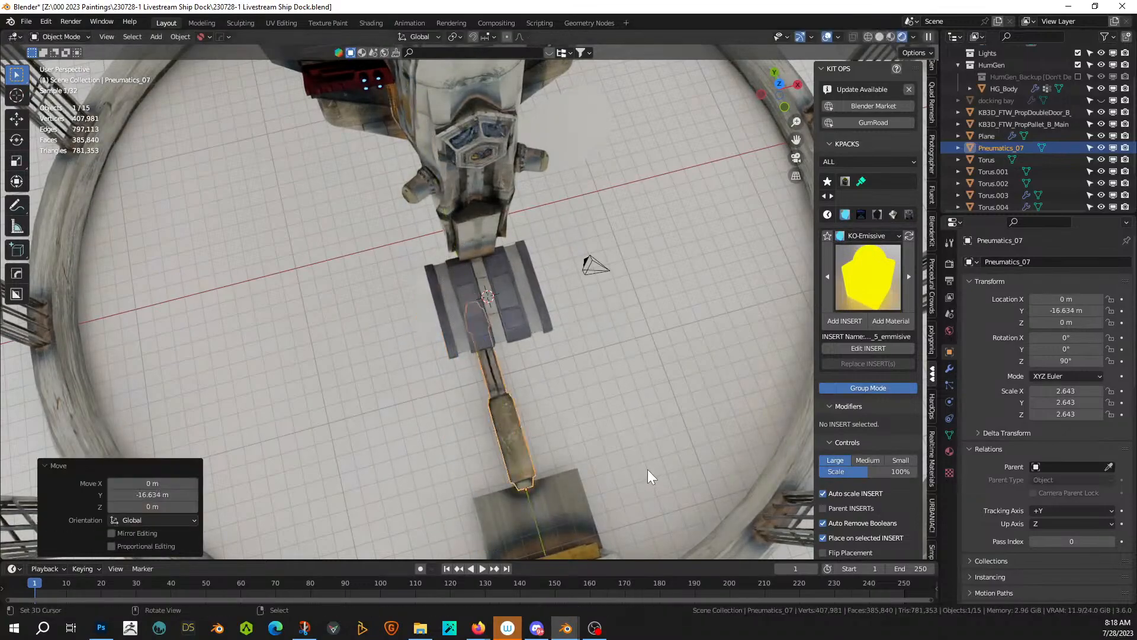
- Lower the pneumatic cylinder about 1.84 m along Z
middle_drag(648, 469, 749, 360)
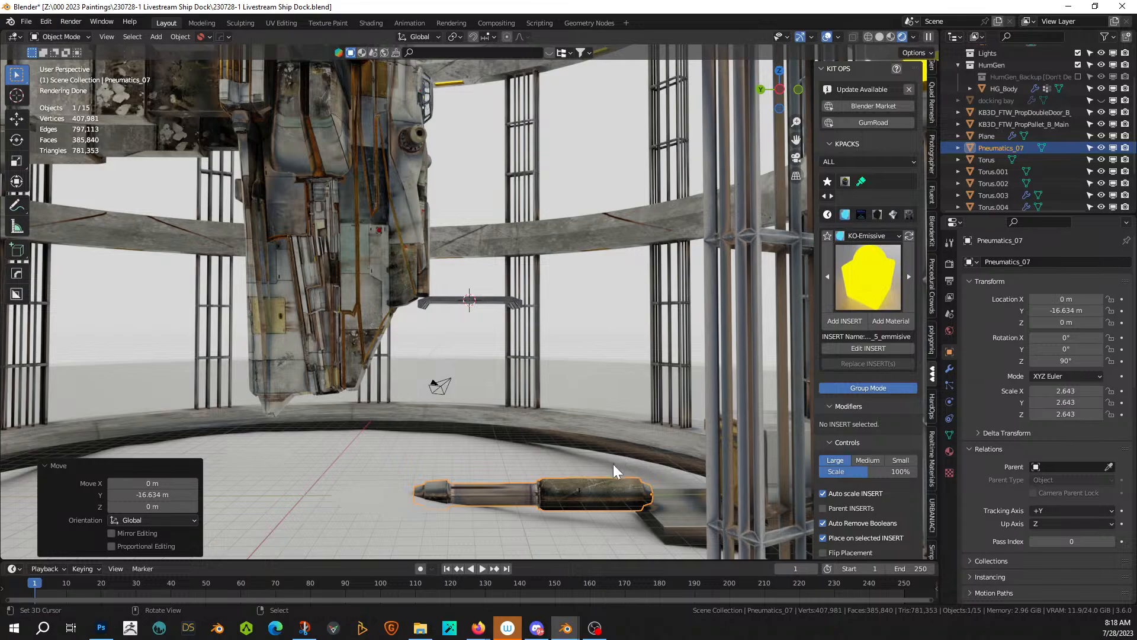
key(g)
key(z)
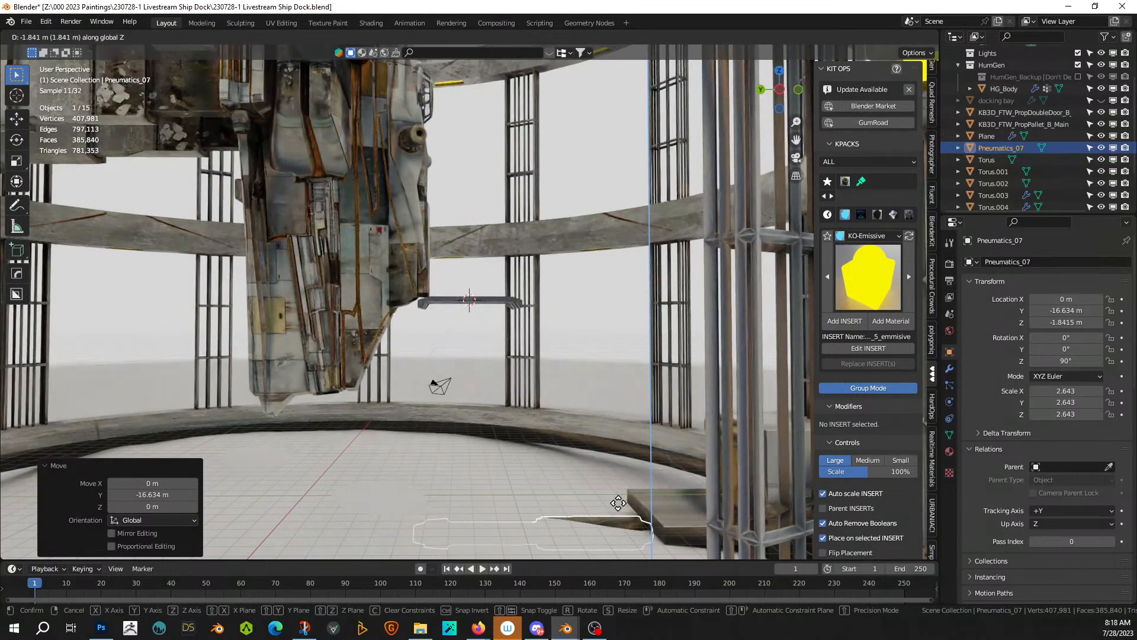
click(619, 503)
- Isolate the pneumatic cylinder, snap the 3D cursor to its thick end's cap face, and return to the full scene
middle_drag(619, 503, 492, 423)
key(KP_Divide)
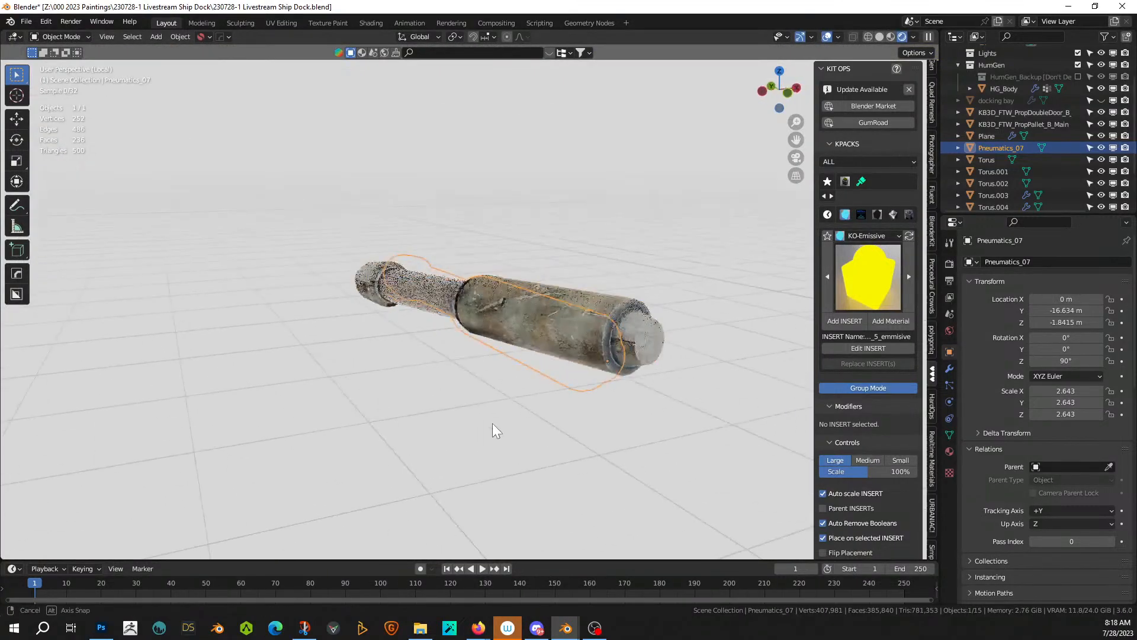
key(Tab)
key(2)
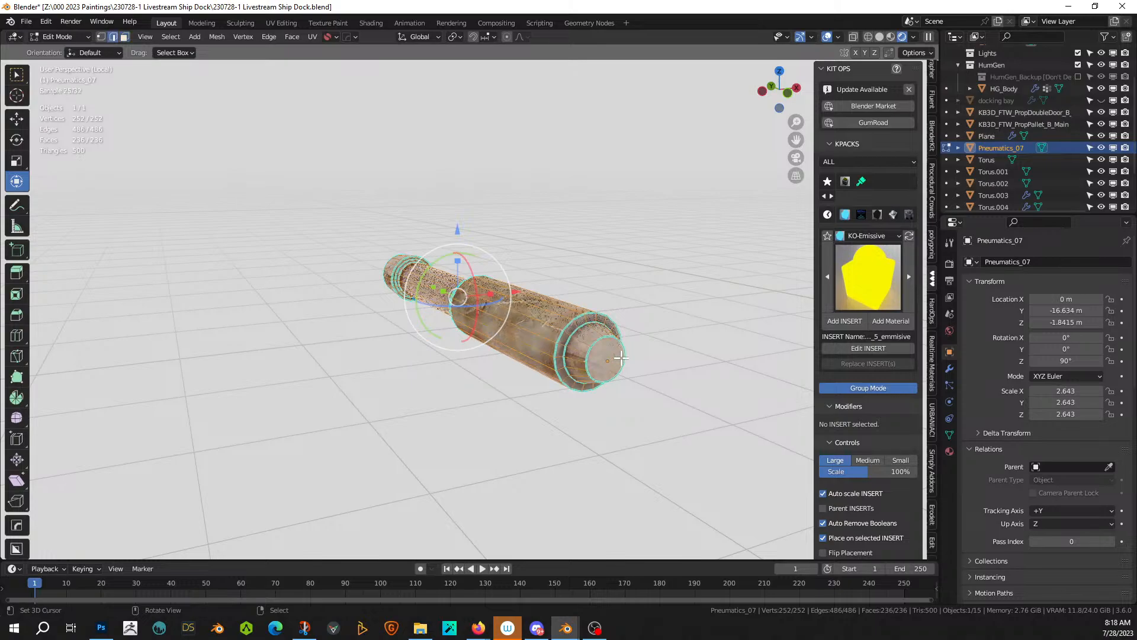
click(610, 358)
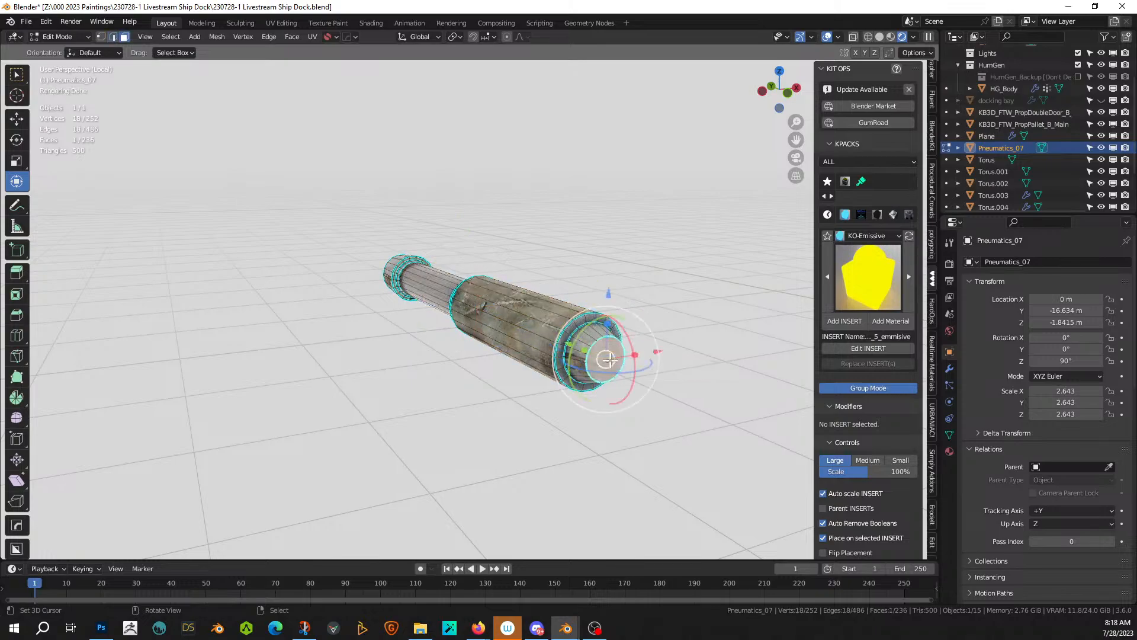
key(Tab)
scroll(610, 360, down, 2)
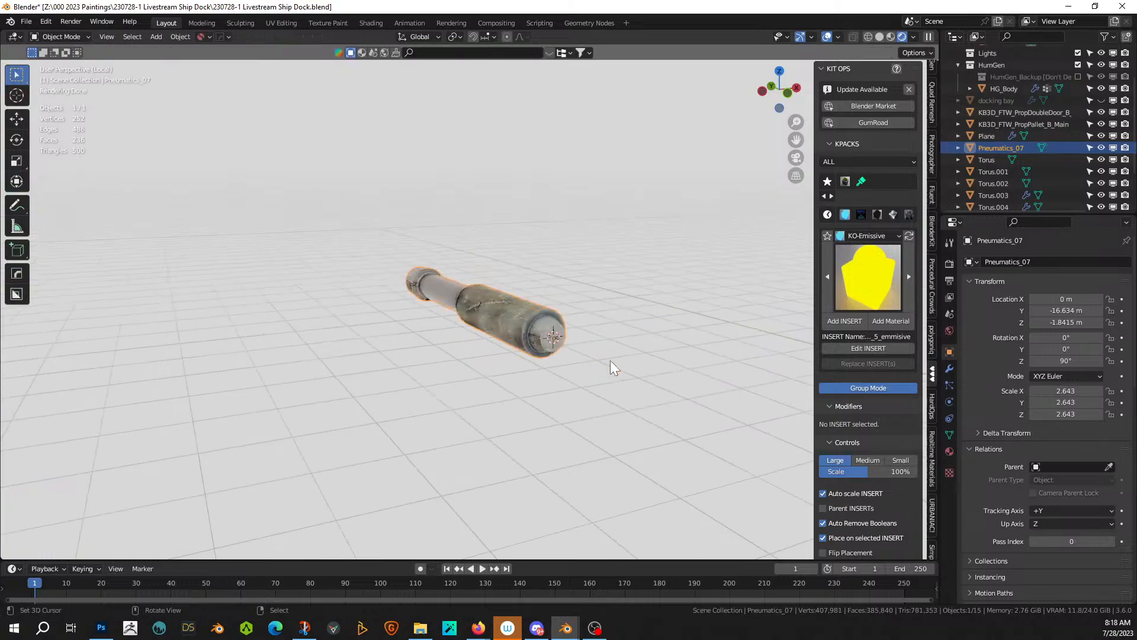
key(KP_Divide)
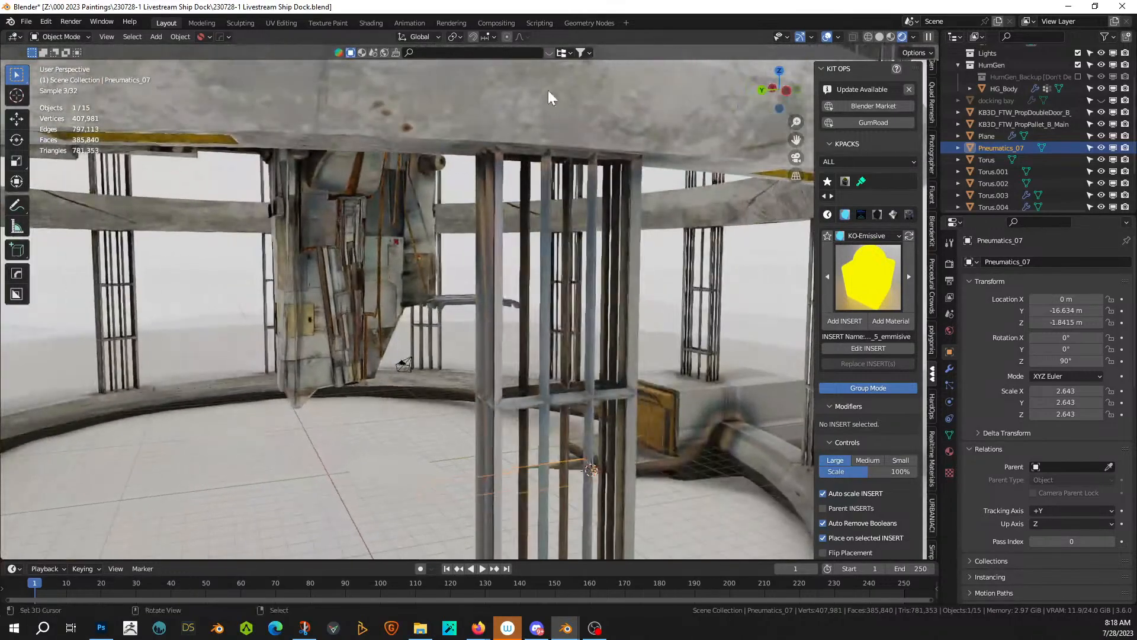
- Set the transform pivot point to 3D Cursor and the transform orientation to Local
click(461, 35)
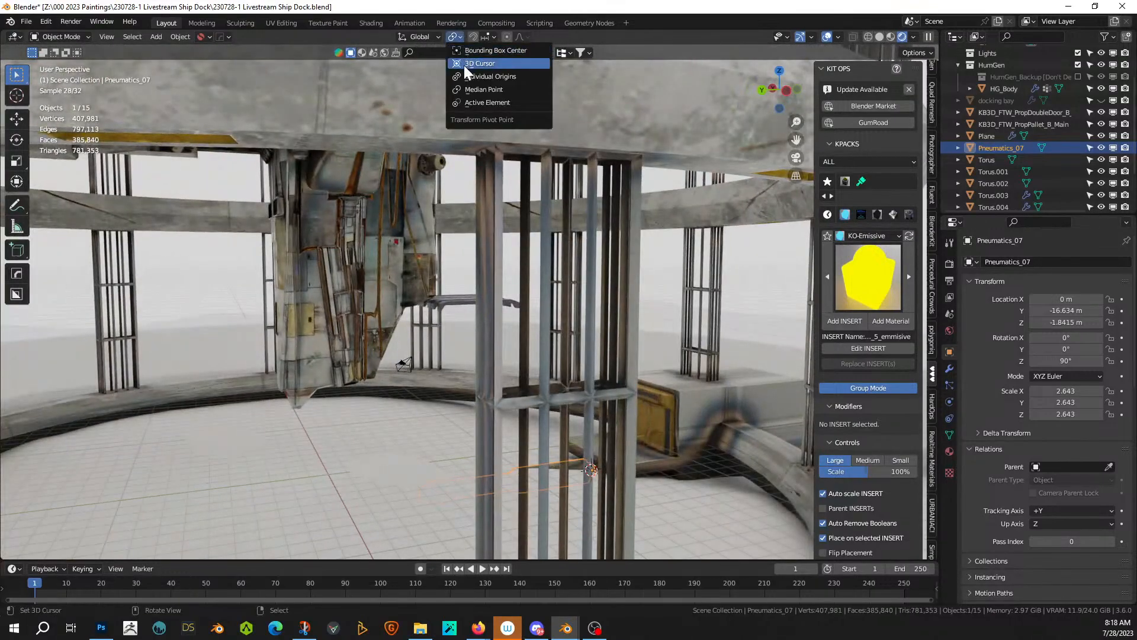
click(464, 67)
click(439, 36)
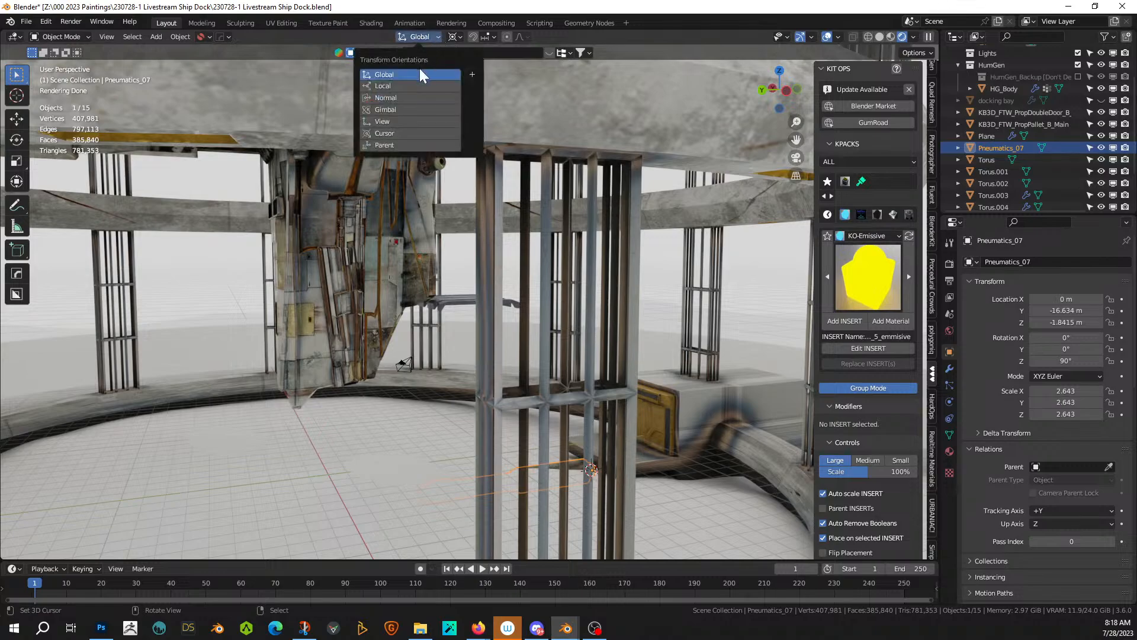
click(381, 86)
- Rotate the pneumatic cylinder about -49.5° around its local Y axis so it tilts up toward the pallet
middle_drag(610, 340, 137, 133)
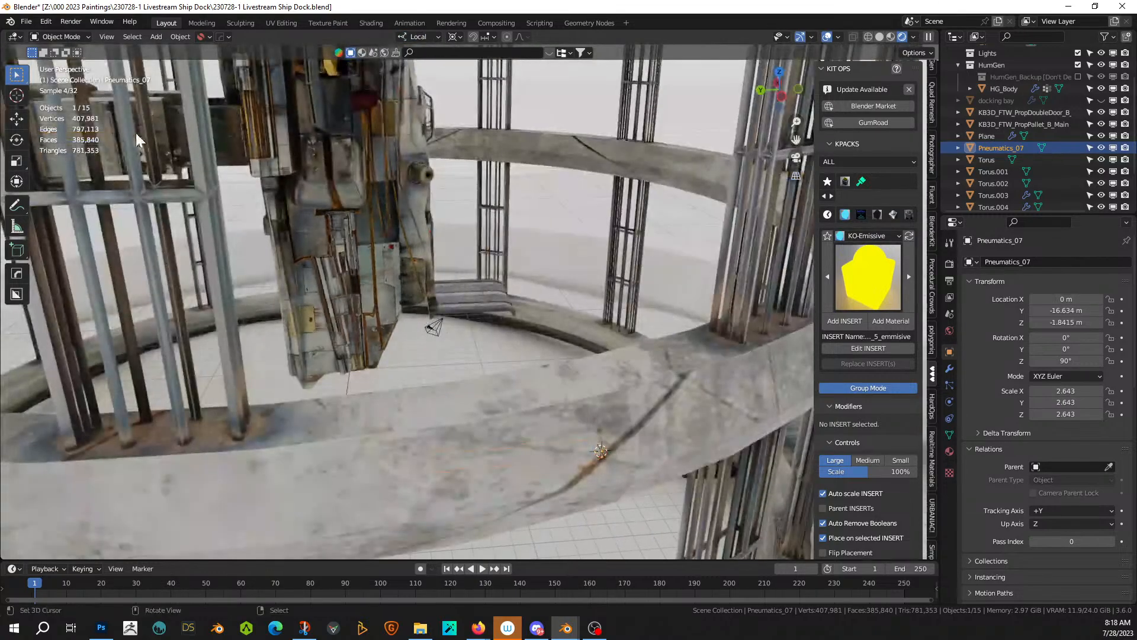
click(17, 181)
middle_drag(196, 220, 340, 276)
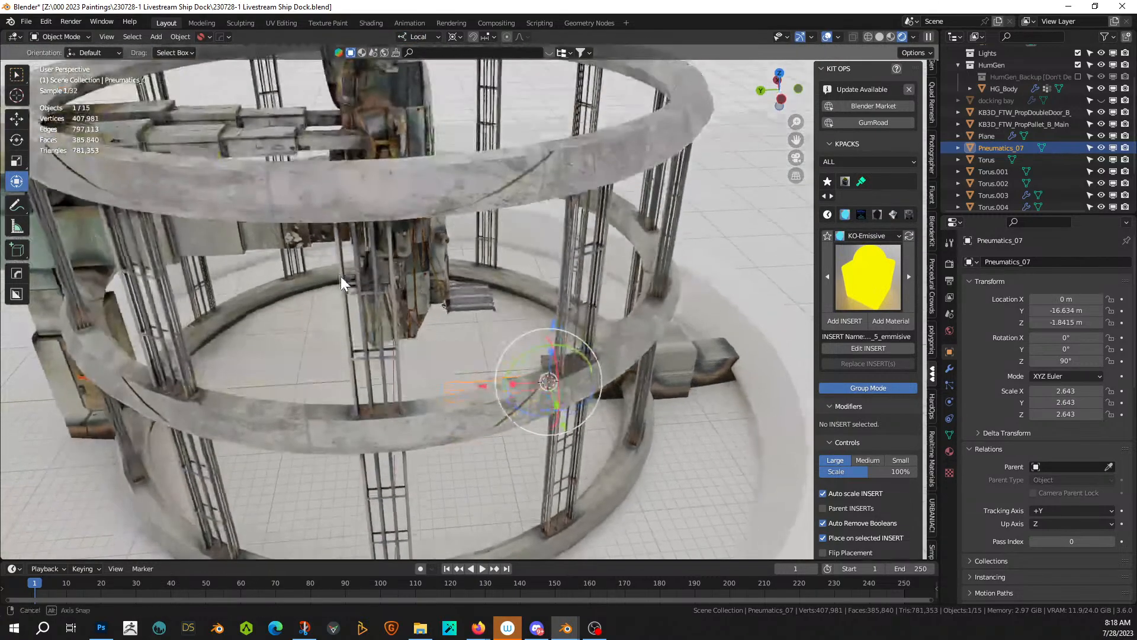
drag(567, 347, 610, 365)
middle_drag(610, 365, 612, 307)
scroll(612, 308, up, 2)
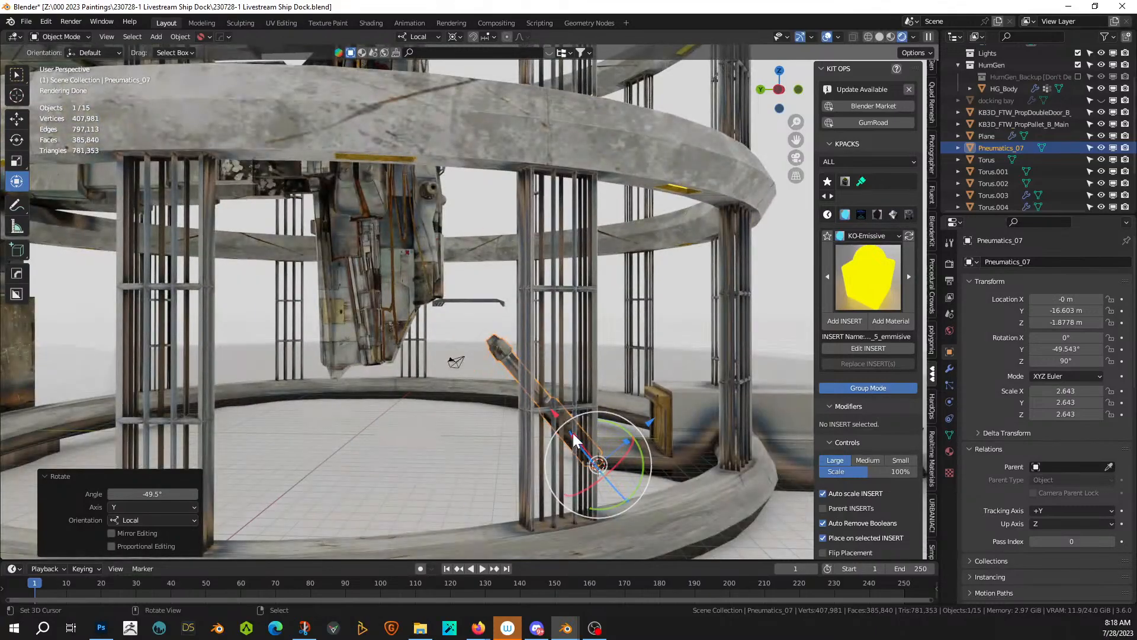
- Stretch the pneumatic cylinder along its local X axis by about 1.183
key(s)
key(x)
key(x)
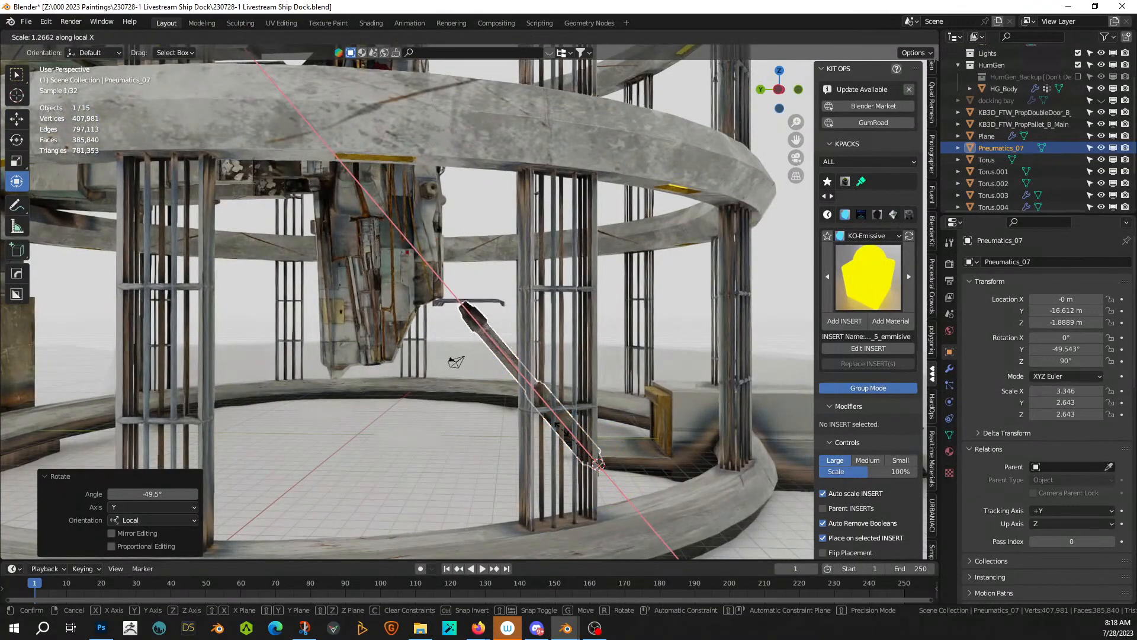
click(565, 429)
middle_drag(560, 439, 325, 425)
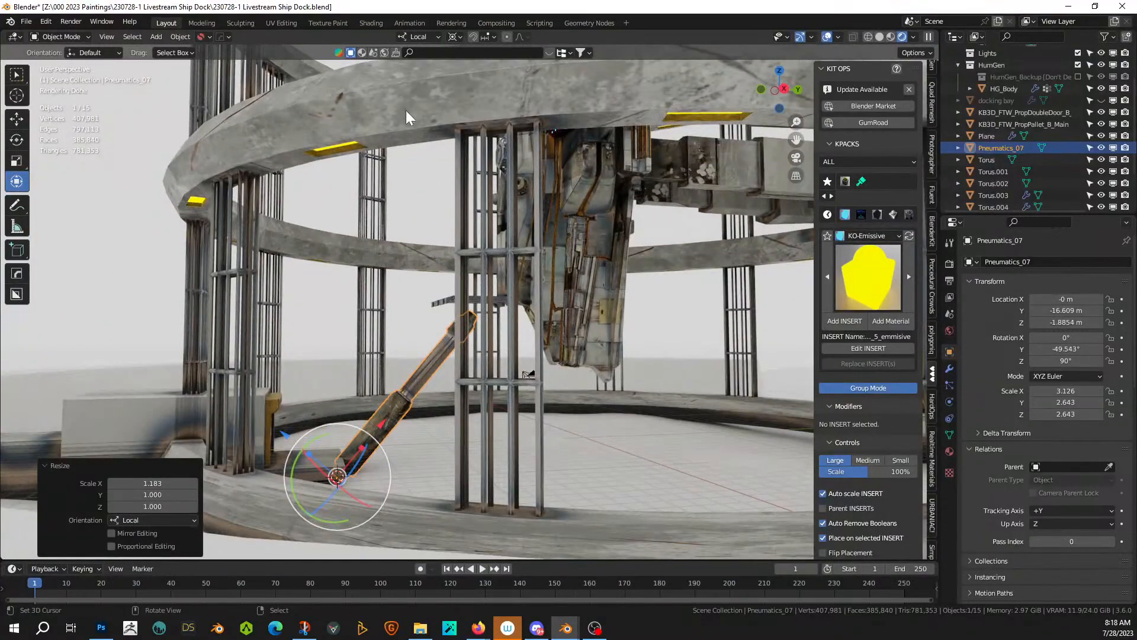
- Lower the tilted pneumatic cylinder about 1.10 m along global Z
key(g)
key(z)
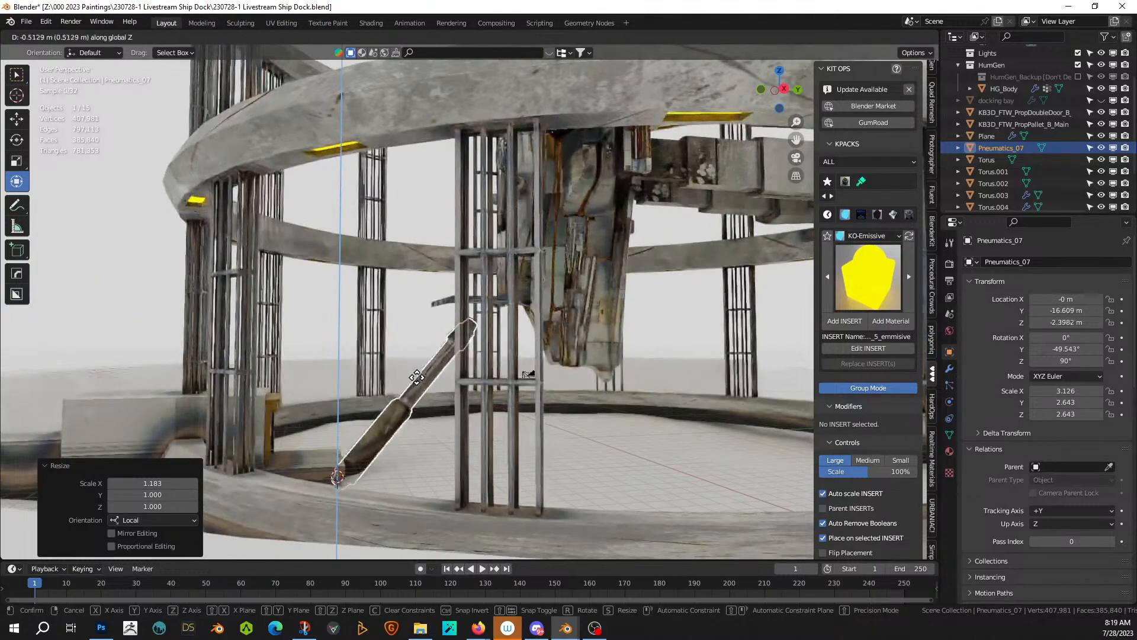
click(420, 385)
middle_drag(422, 386, 691, 397)
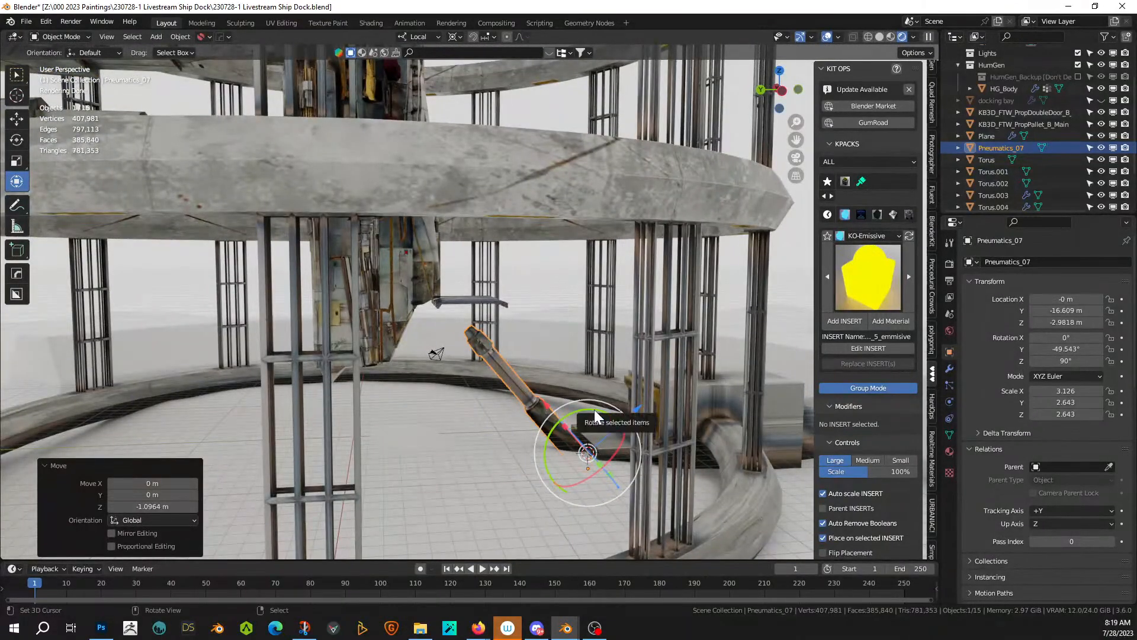
- Tilt the pneumatic cylinder slightly steeper, to a Y rotation of about -52.3°
drag(595, 410, 577, 399)
- Snap the 3D cursor to the selected face of the pallet walkway mesh
middle_drag(577, 400, 464, 301)
click(464, 303)
key(Tab)
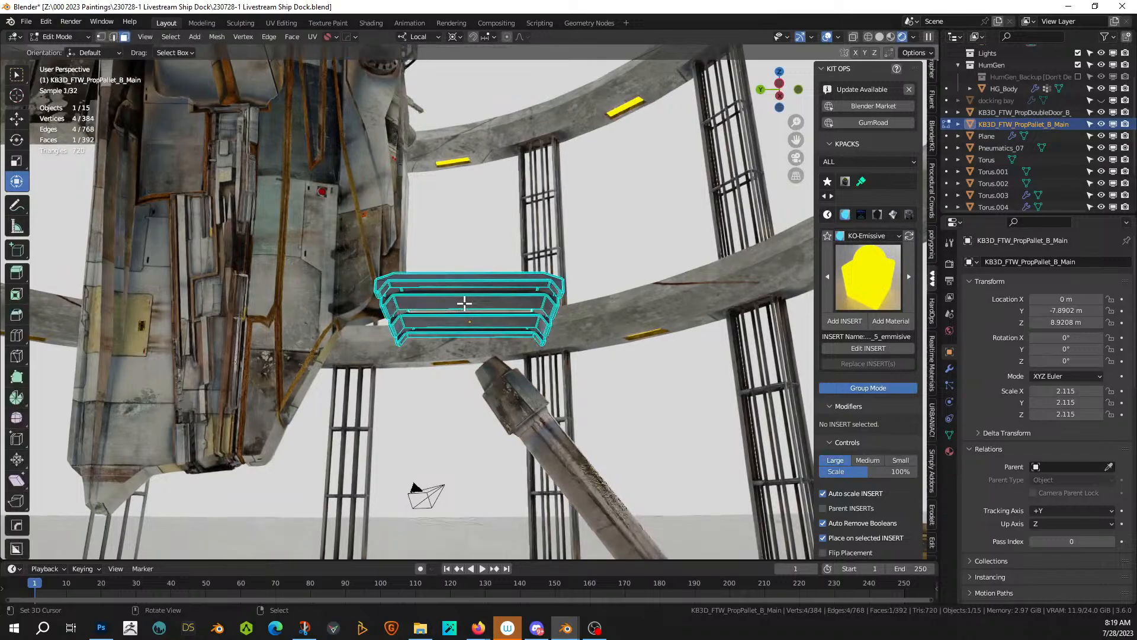
key(shift+s)
click(494, 335)
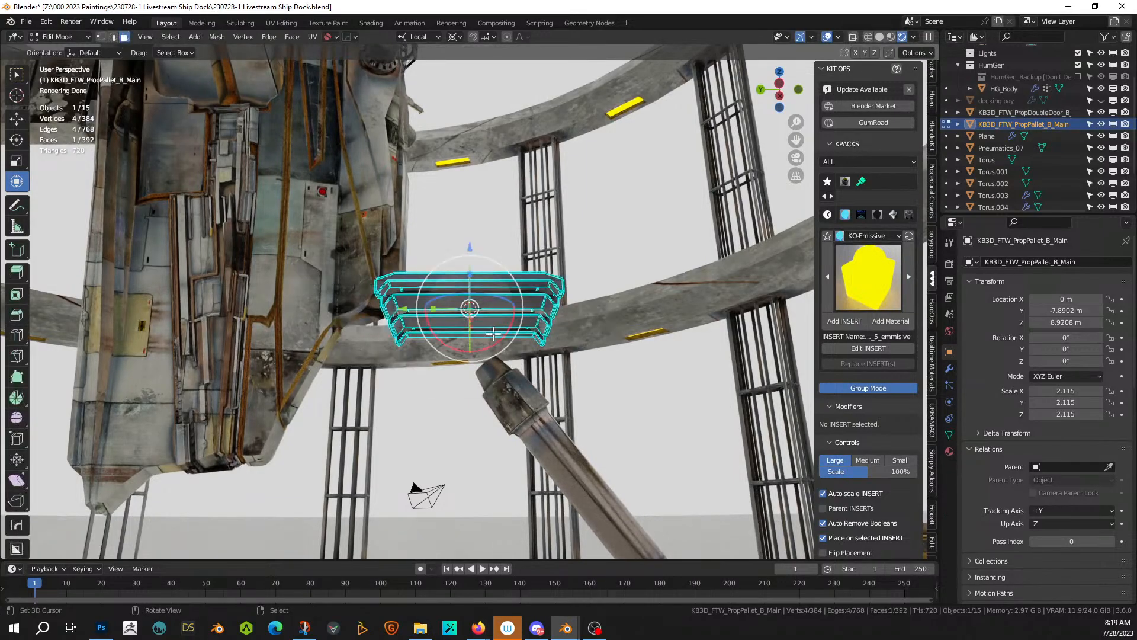
- Add a 2 m mesh cube at the 3D cursor on the pallet walkway
key(Tab)
key(shift+a)
mouse_move(481, 303)
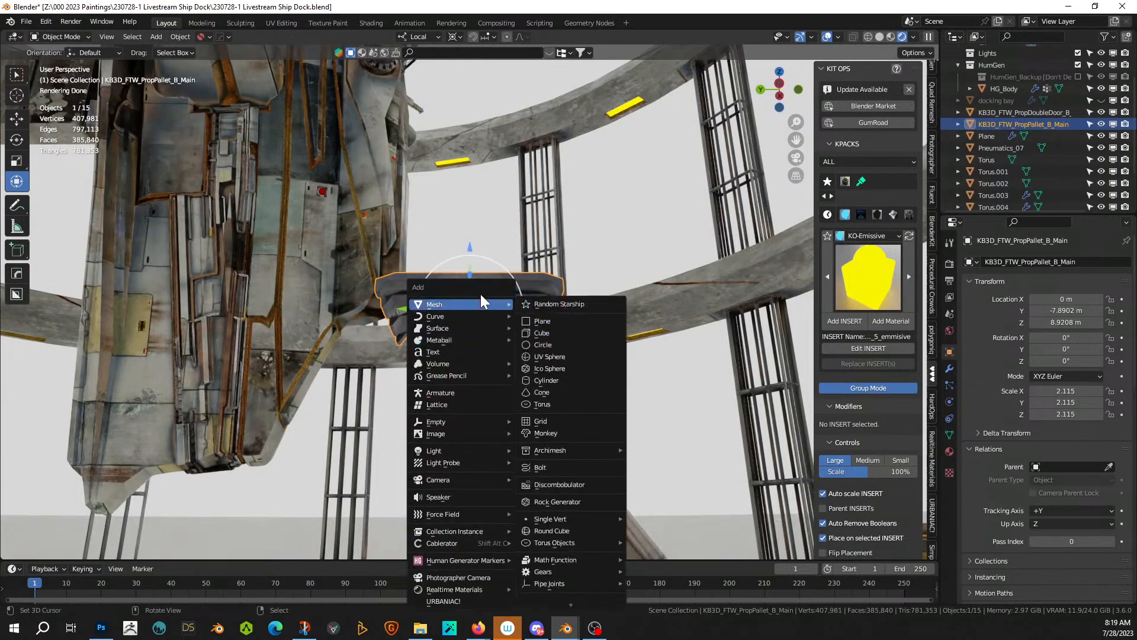
click(545, 333)
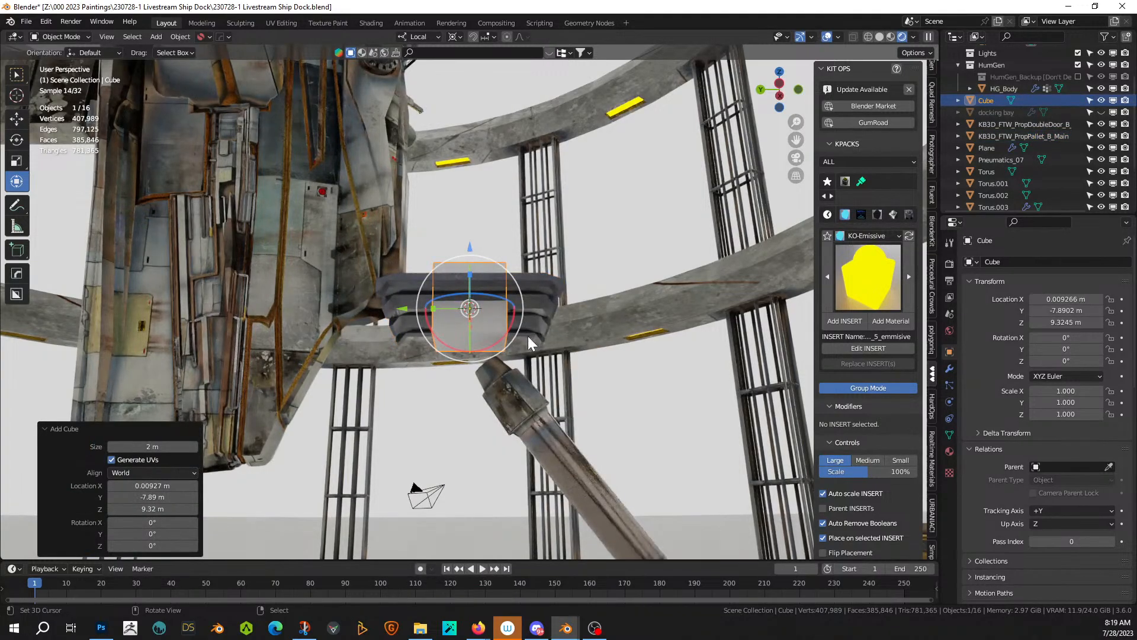
- Move the cube's whole mesh -1 m along local Z in Edit Mode so it hangs below its origin
key(Tab)
text(e)
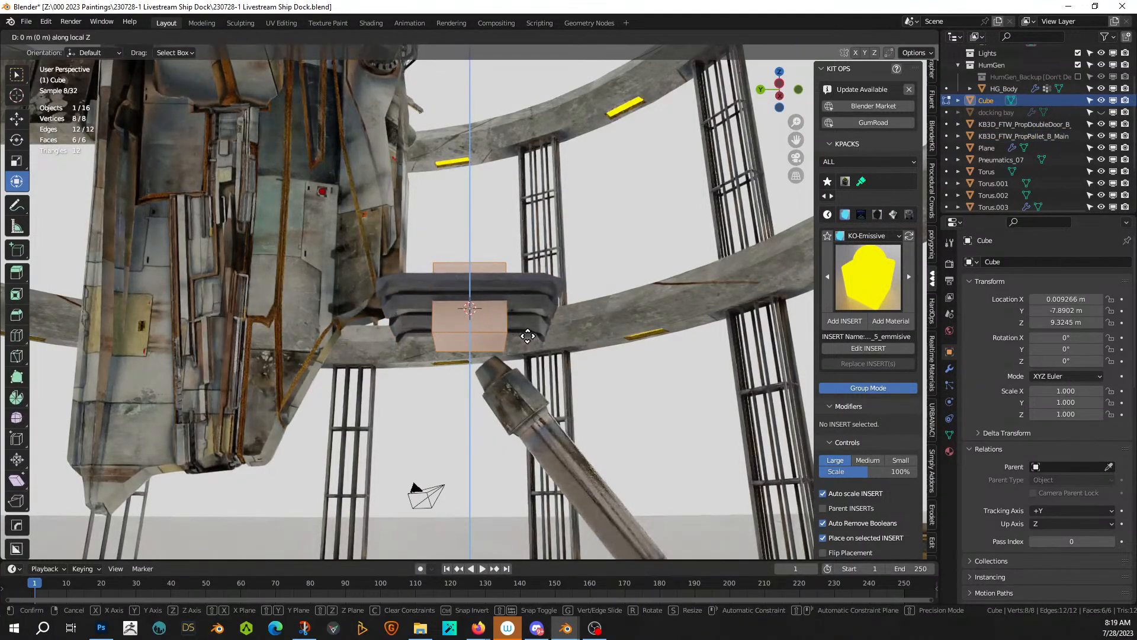
text(-1)
key(Return)
key(s)
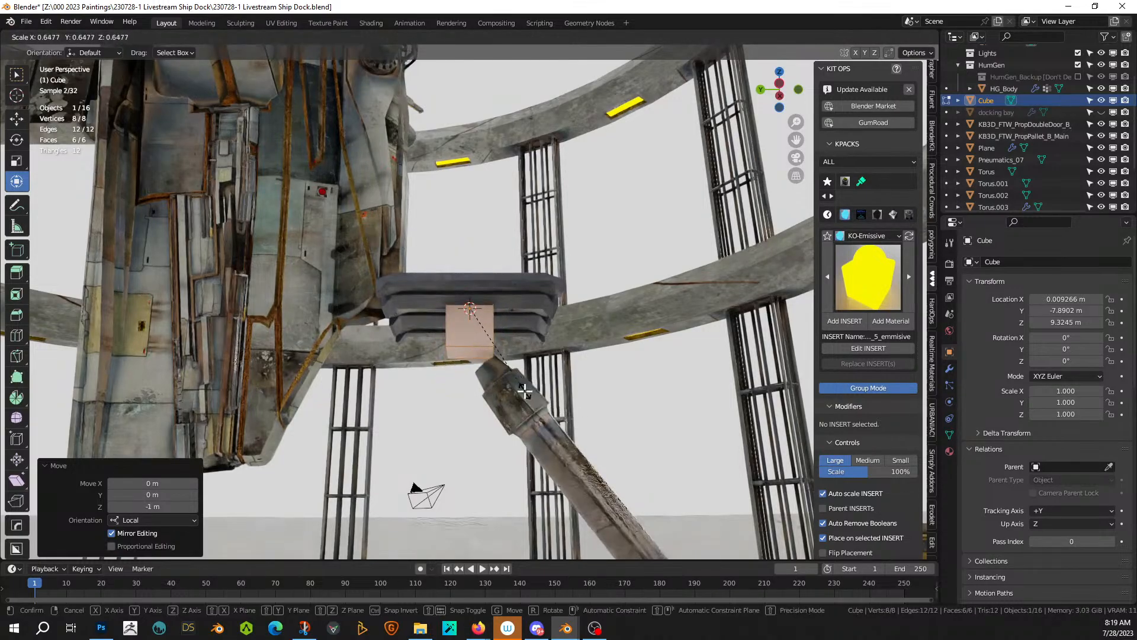
key(Escape)
key(Tab)
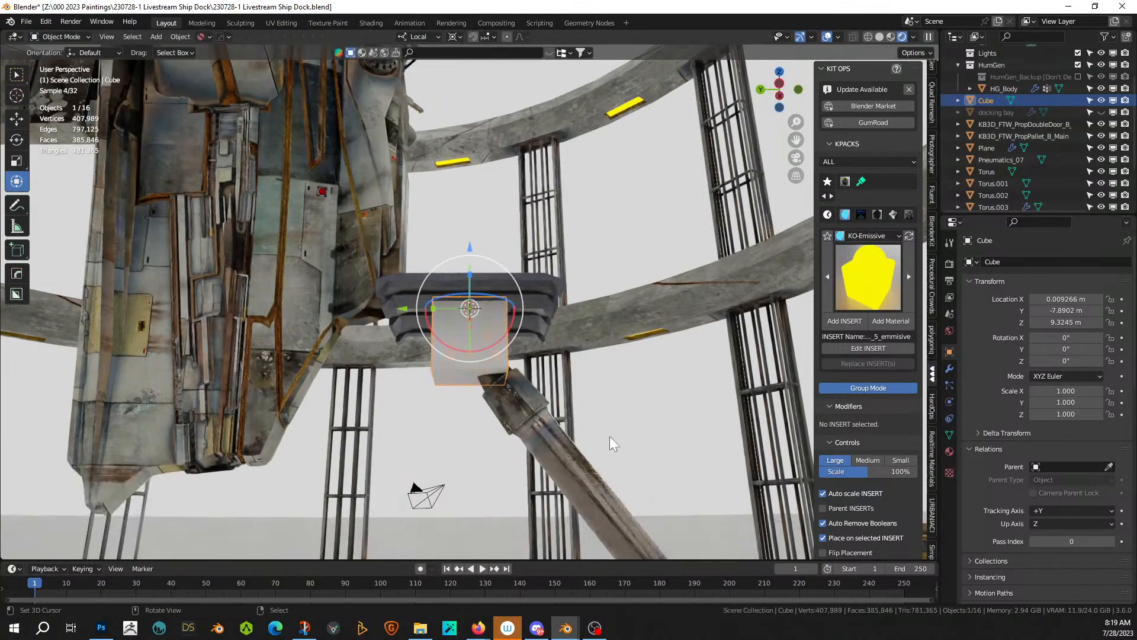
- Scale the cube uniformly to about 0.643, and stretch it along local Y by about 2.209
key(s)
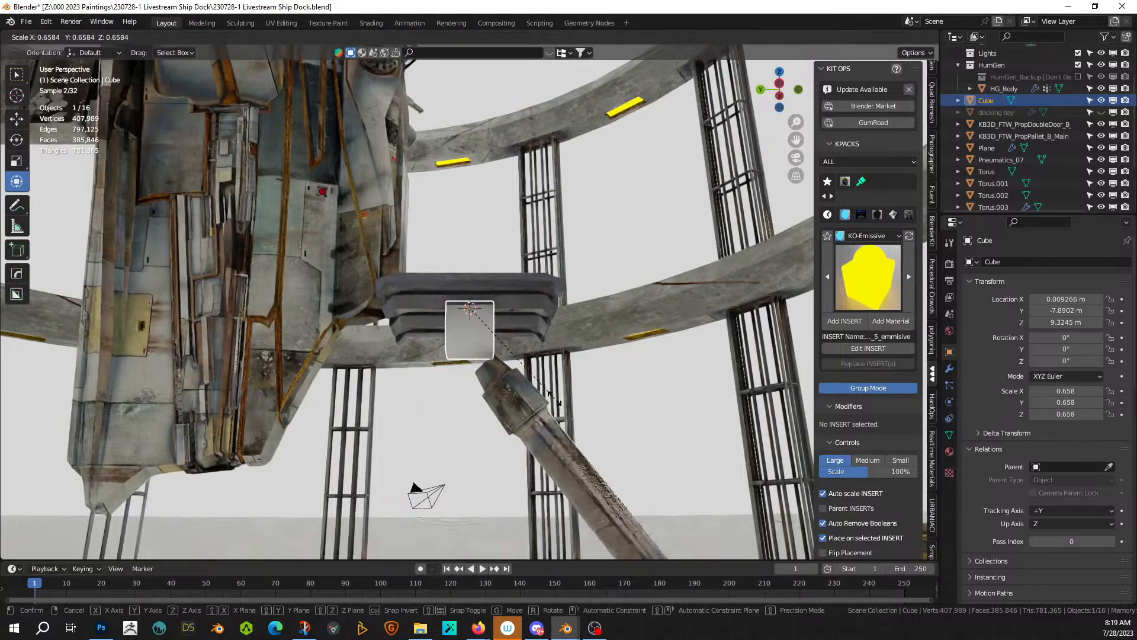
click(552, 396)
mouse_move(552, 396)
middle_down()
mouse_move(504, 424)
mouse_move(514, 462)
mouse_move(552, 450)
mouse_move(575, 409)
mouse_move(532, 388)
middle_up()
key(s)
key(y)
key(y)
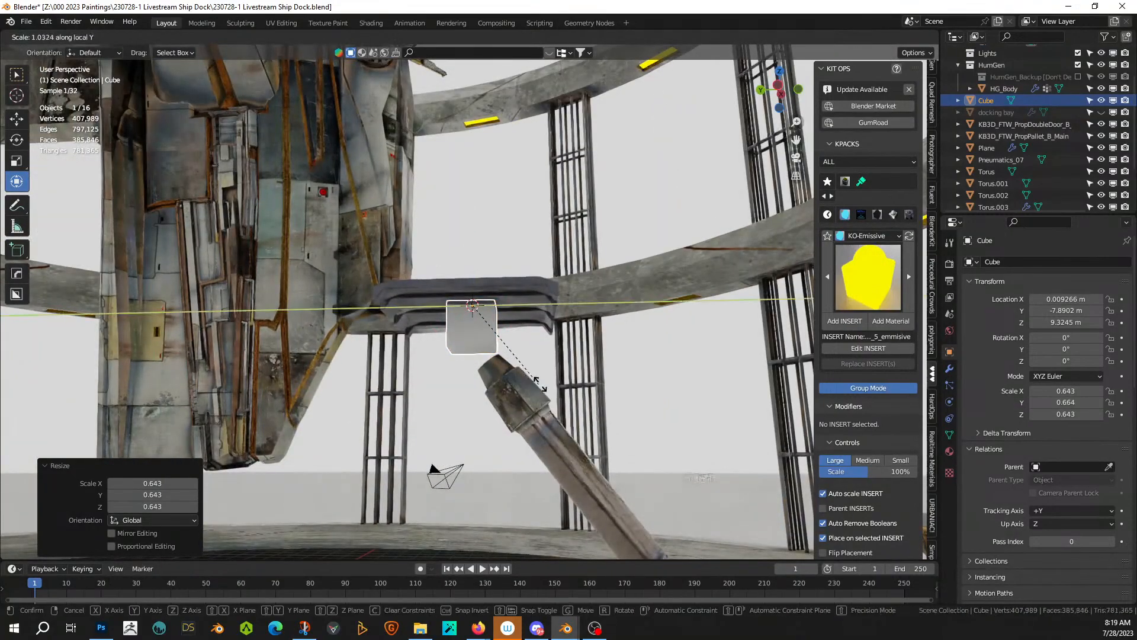
click(670, 400)
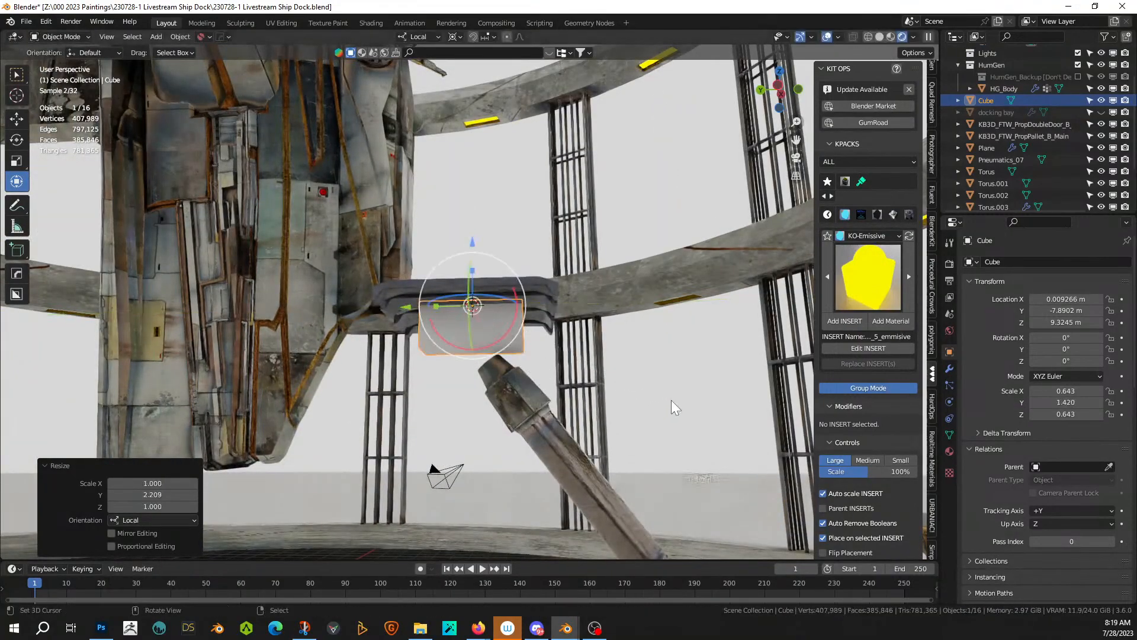
- Slim the pneumatic cylinder by scaling it about 0.678 on its local Y and Z axes, excluding X
middle_drag(674, 404, 575, 435)
click(545, 432)
key(s)
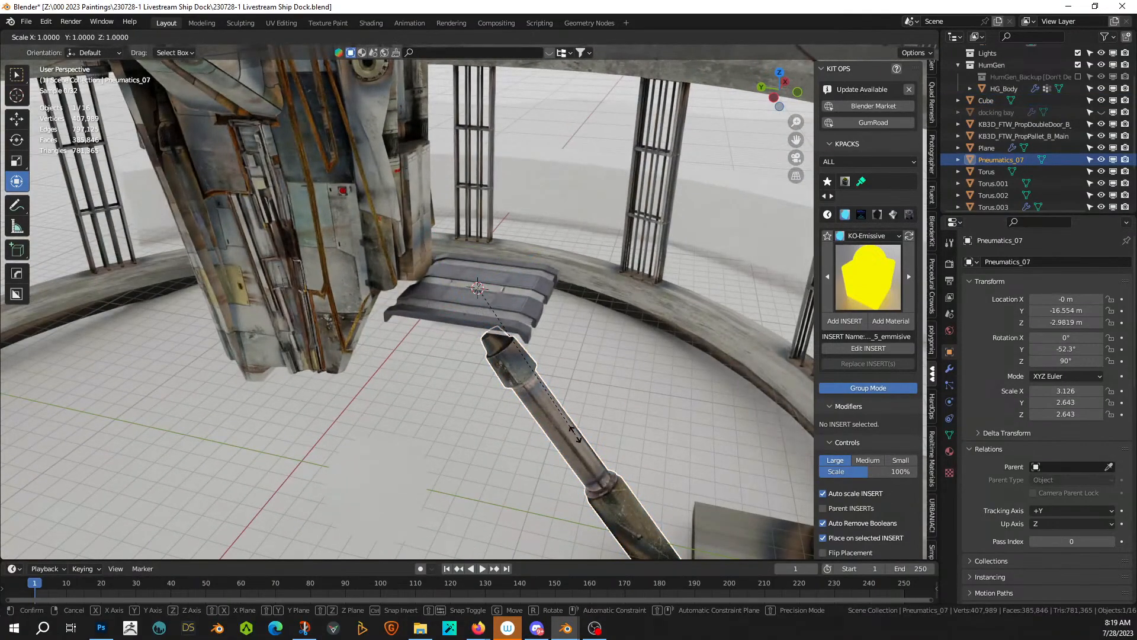
key(shift+x)
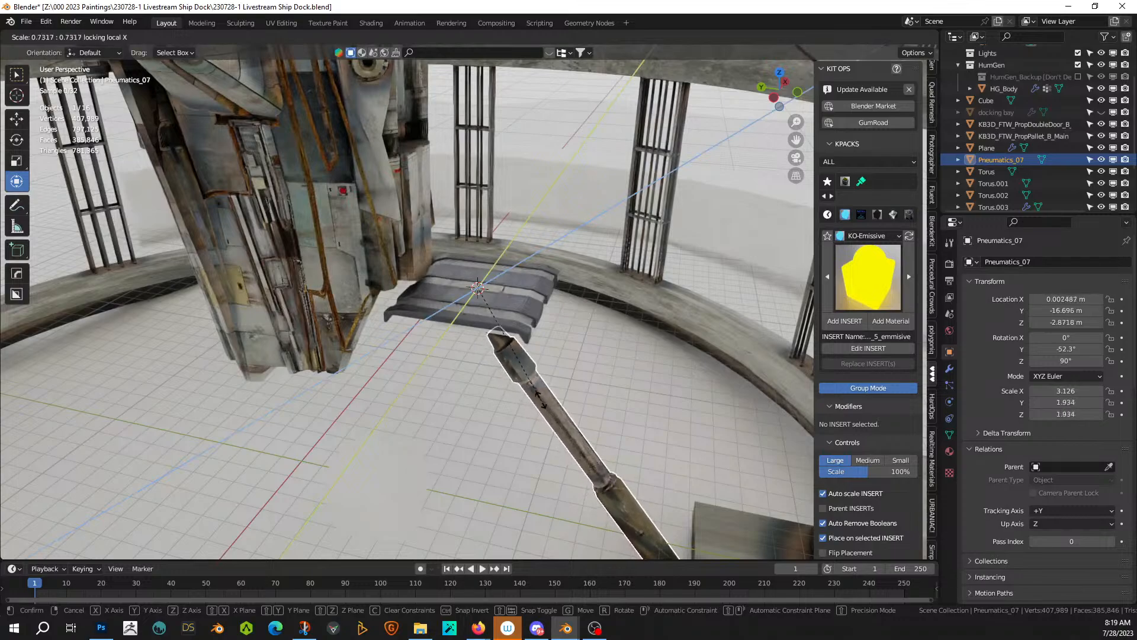
click(544, 392)
middle_drag(545, 391, 309, 323)
scroll(305, 308, up, 4)
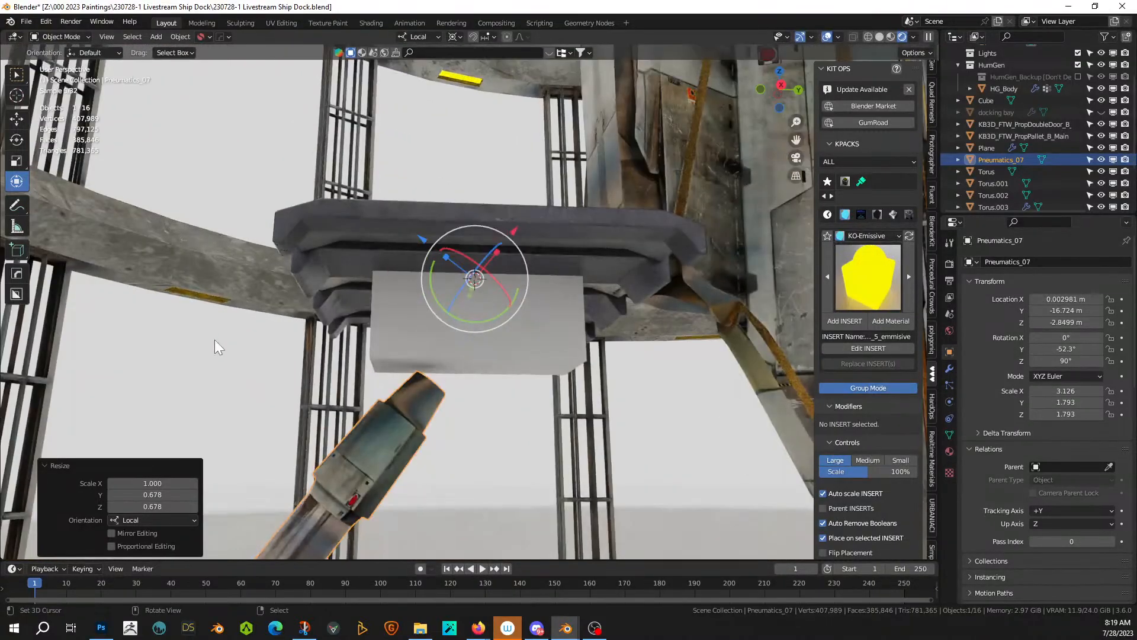
middle_drag(215, 342, 387, 391)
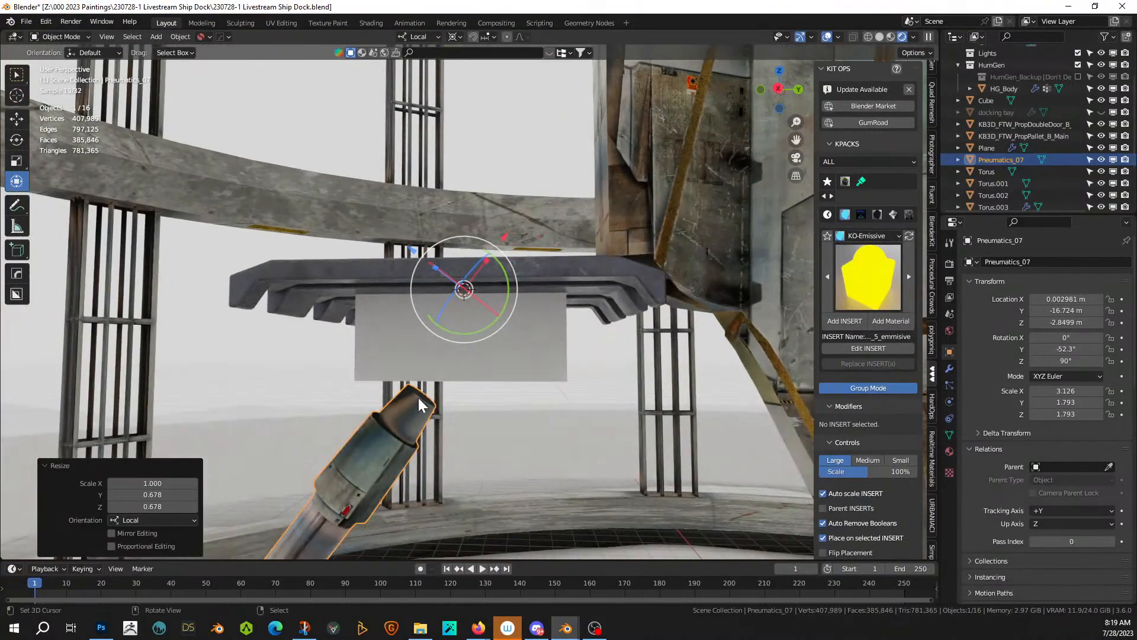
- Inset the pneumatic cylinder's upper end face by about 0.035 m and extrude it about 0.62 m along its normal
key(Tab)
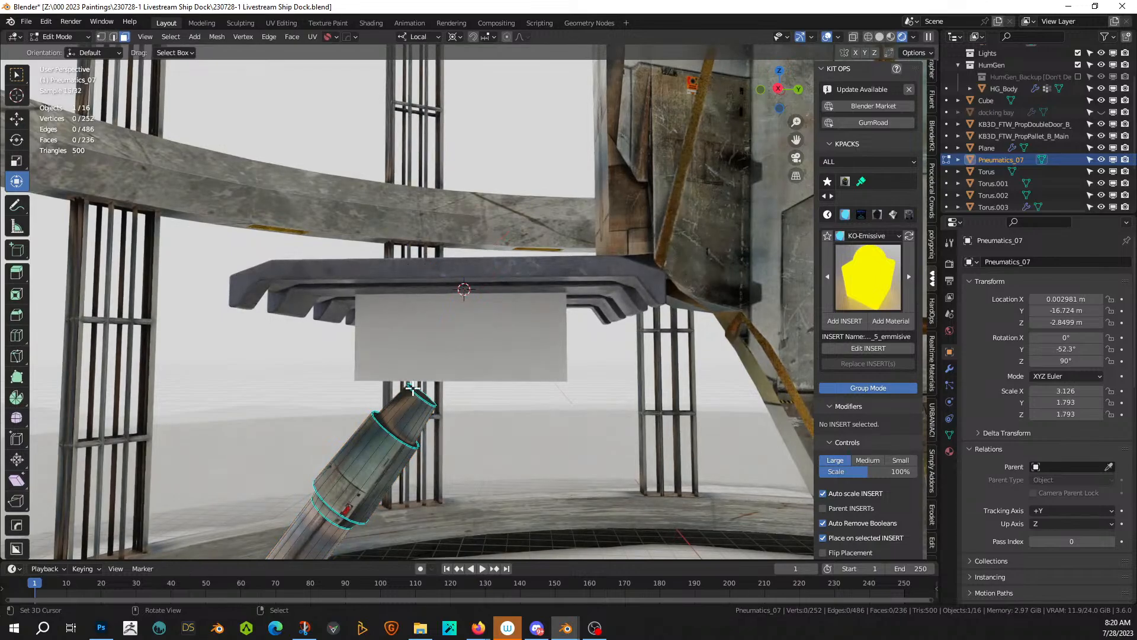
click(415, 390)
key(i)
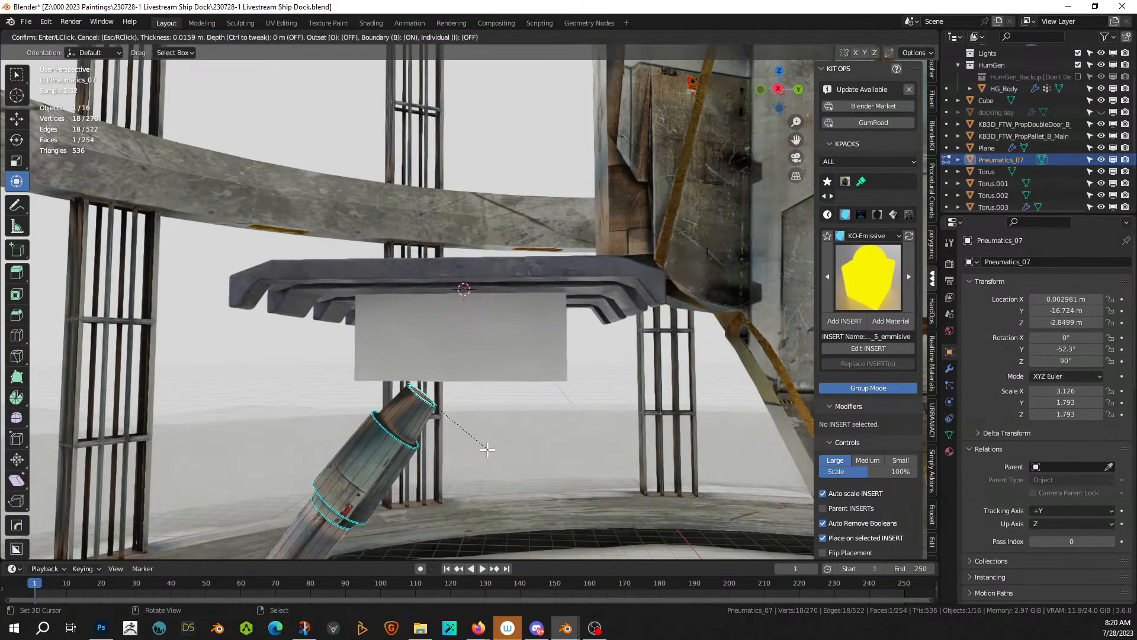
click(486, 449)
key(e)
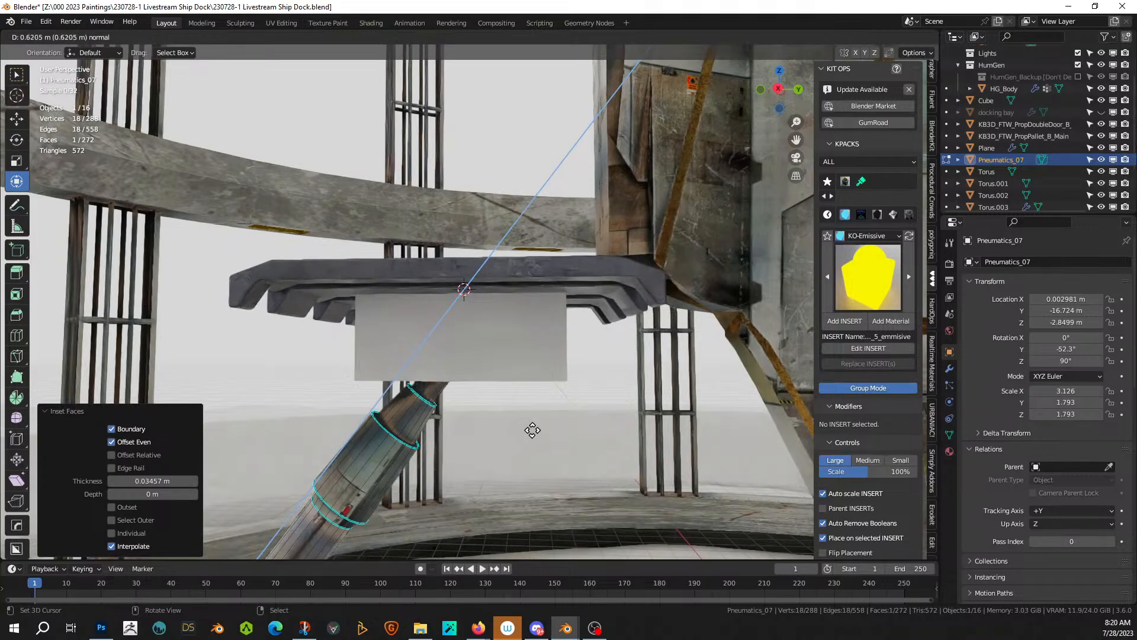
click(532, 430)
scroll(532, 430, down, 4)
key(Tab)
- From the top view, move the pneumatic cylinder about 2.25 m along its local Y axis to one side of the pallet
scroll(535, 432, down, 4)
middle_drag(534, 432, 653, 507)
middle_drag(720, 507, 474, 493)
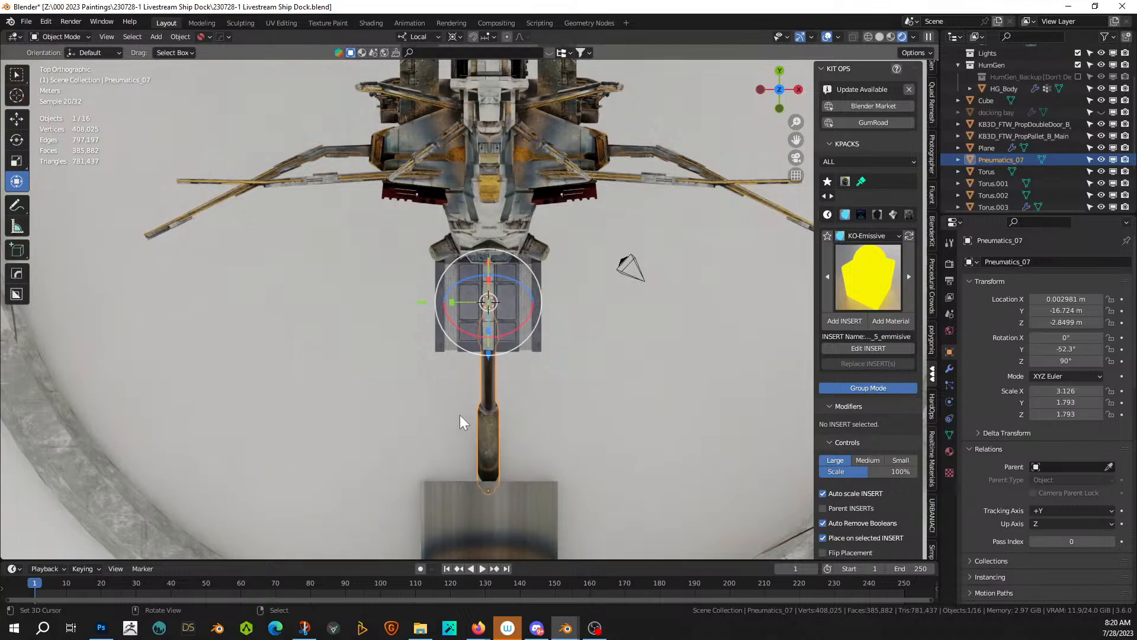
key(g)
key(y)
key(y)
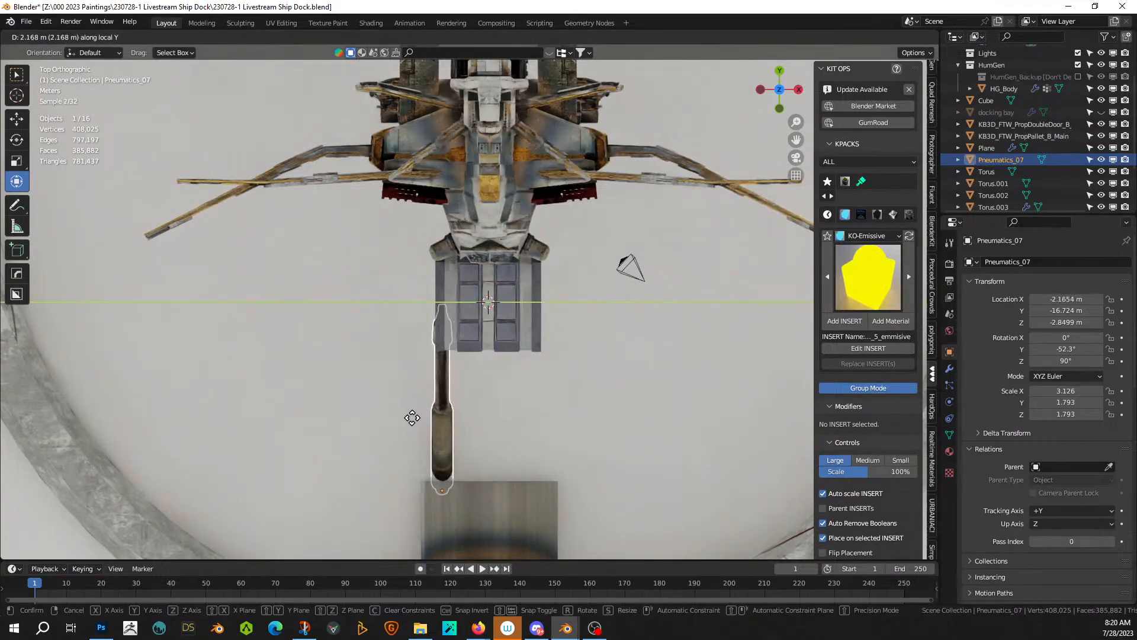
click(412, 418)
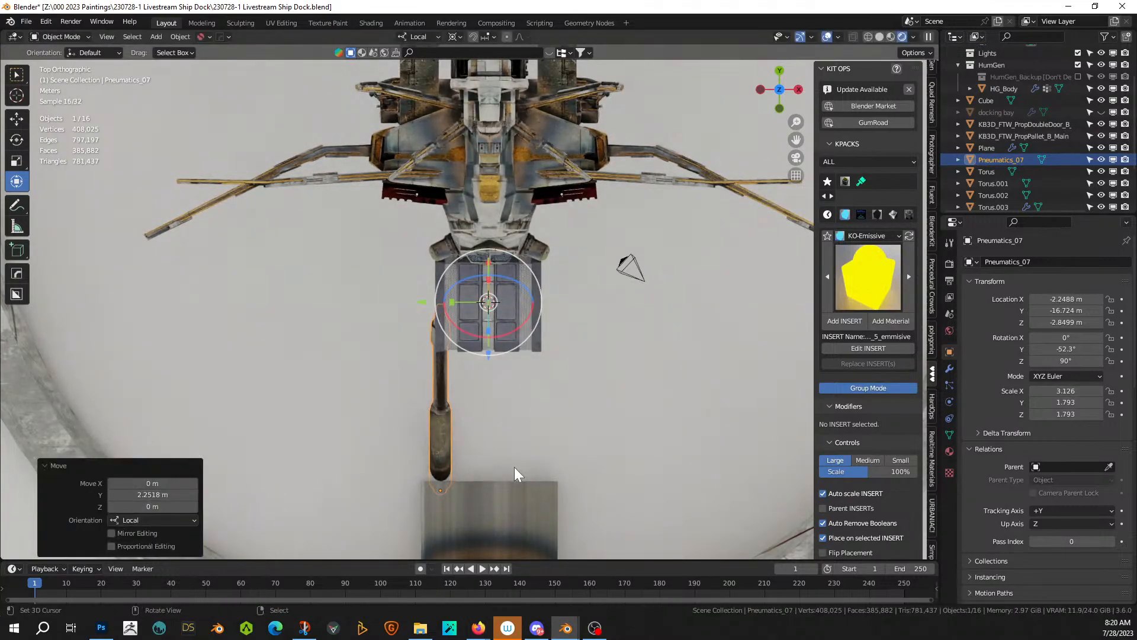
key(s)
key(shift+x)
key(shift+x)
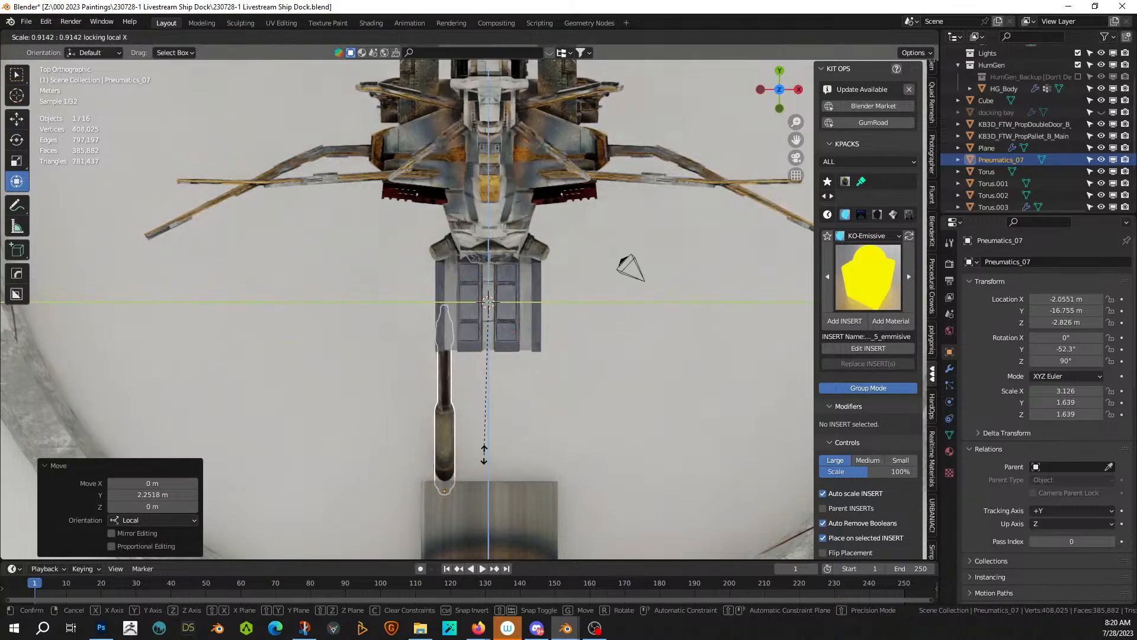
right_click(485, 454)
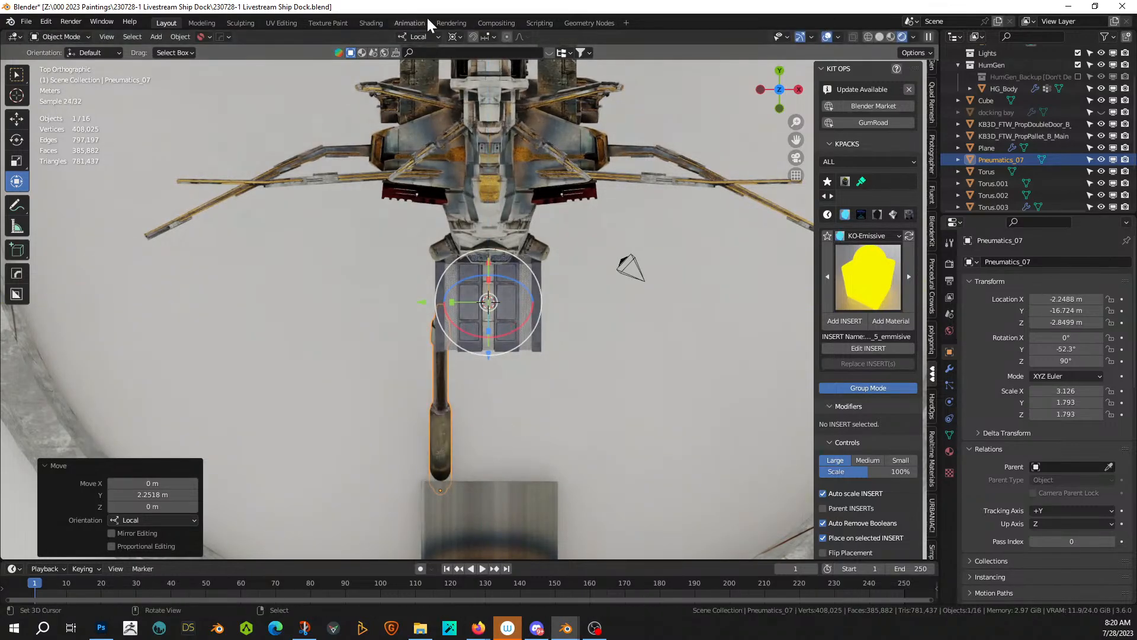
- Set the pivot point to Individual Origins and scale the pneumatic cylinder to 0.75, excluding its local X axis
click(460, 38)
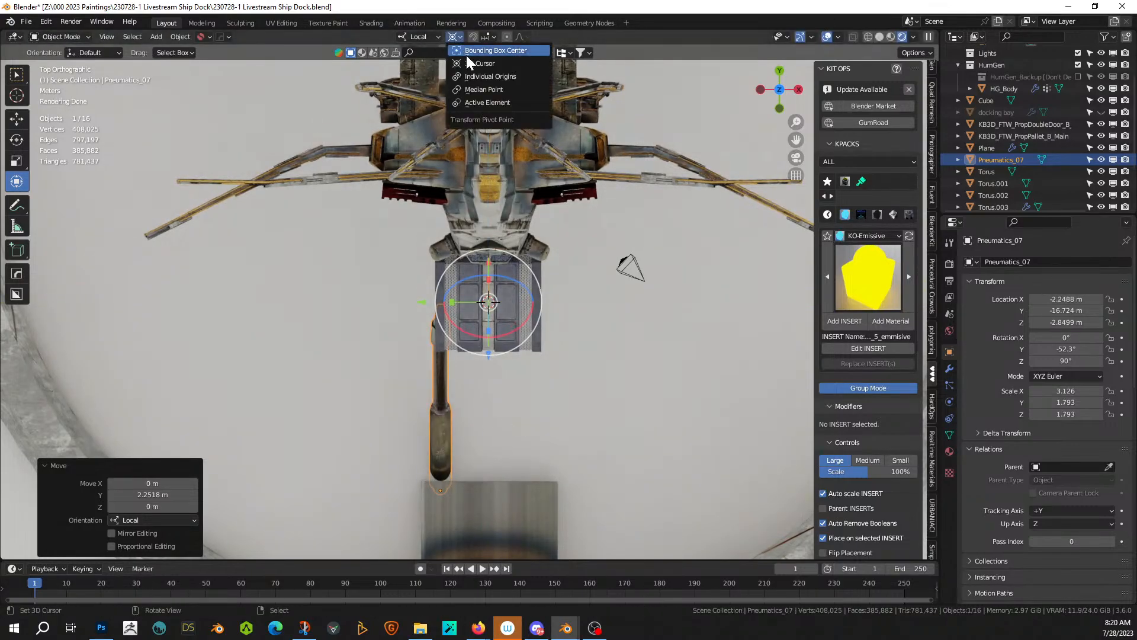
click(504, 78)
key(s)
key(shift+x)
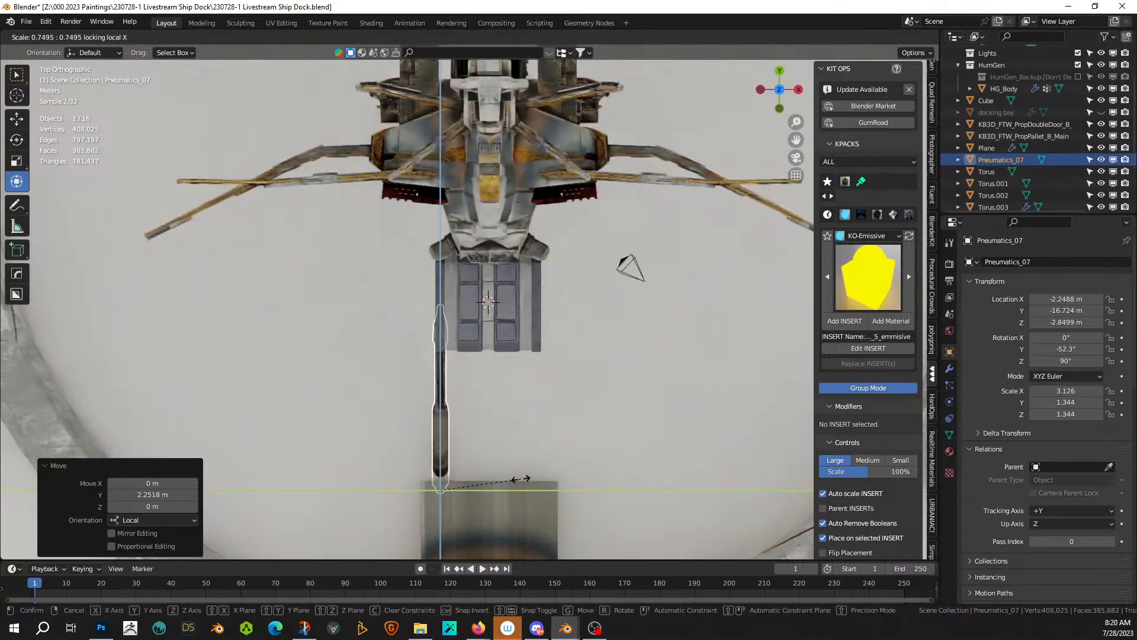
click(521, 478)
- Mirror the pneumatic cylinder across the pallet's X axis with a mirror modifier
middle_drag(521, 478, 415, 409)
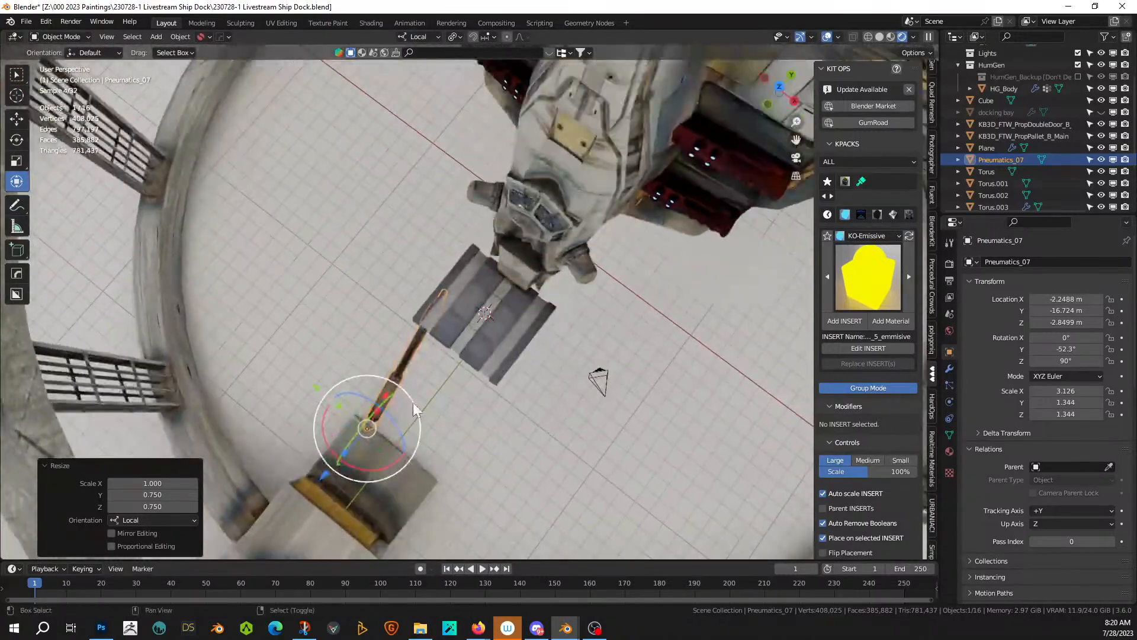
shift+click(470, 295)
key(alt+x)
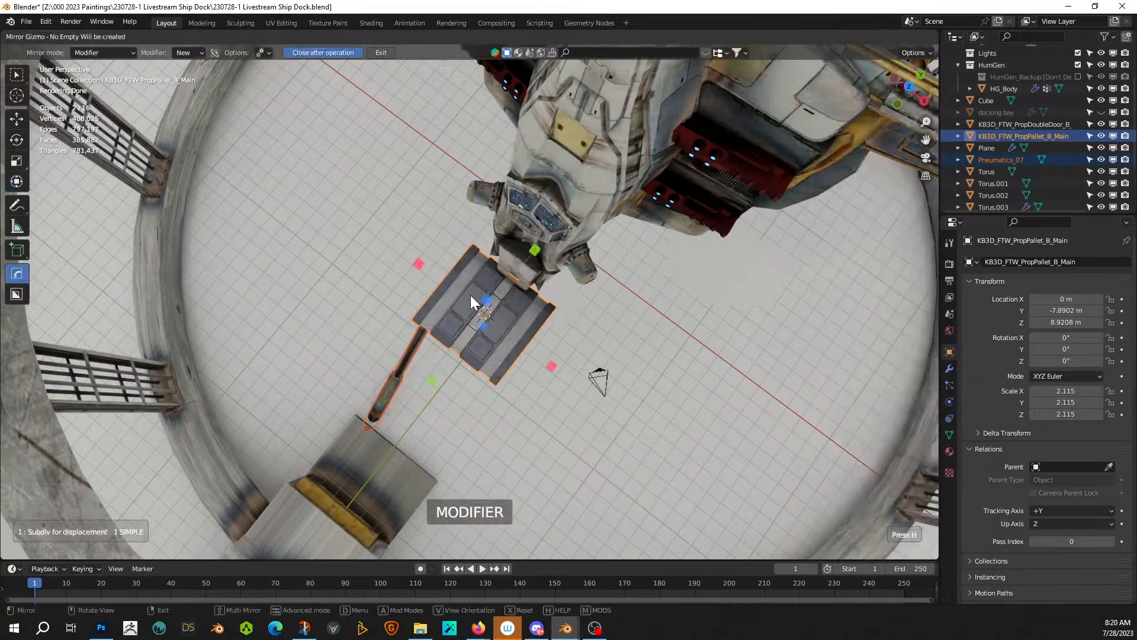
click(421, 263)
- Add one centred loop cut to the cube block under the pallet
middle_drag(547, 366, 334, 201)
click(428, 283)
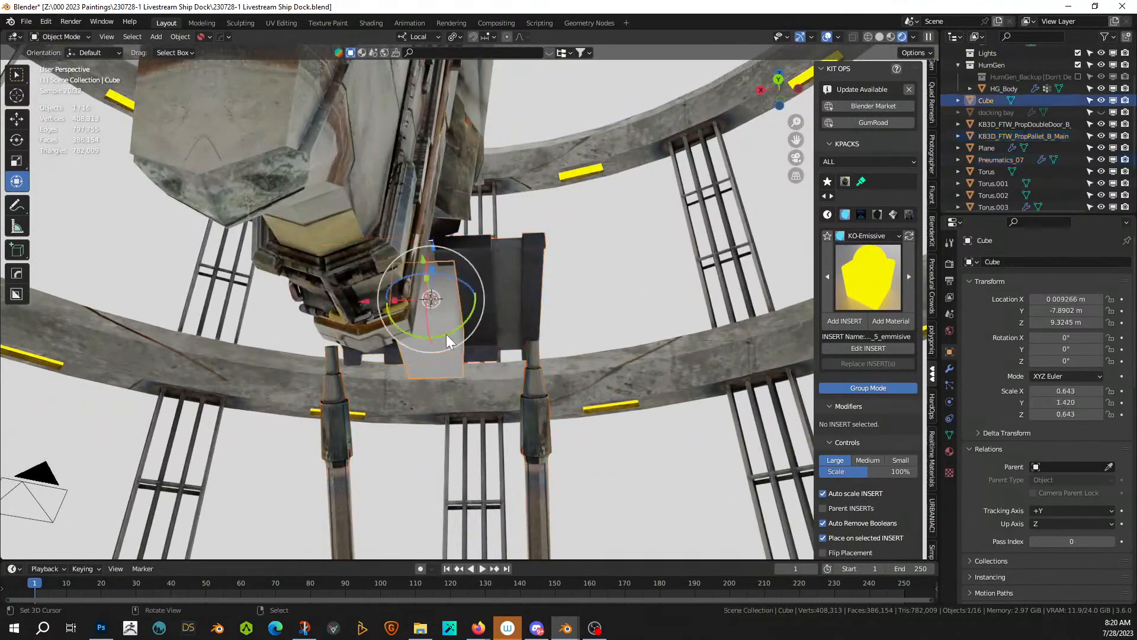
key(Tab)
middle_drag(428, 283, 403, 354)
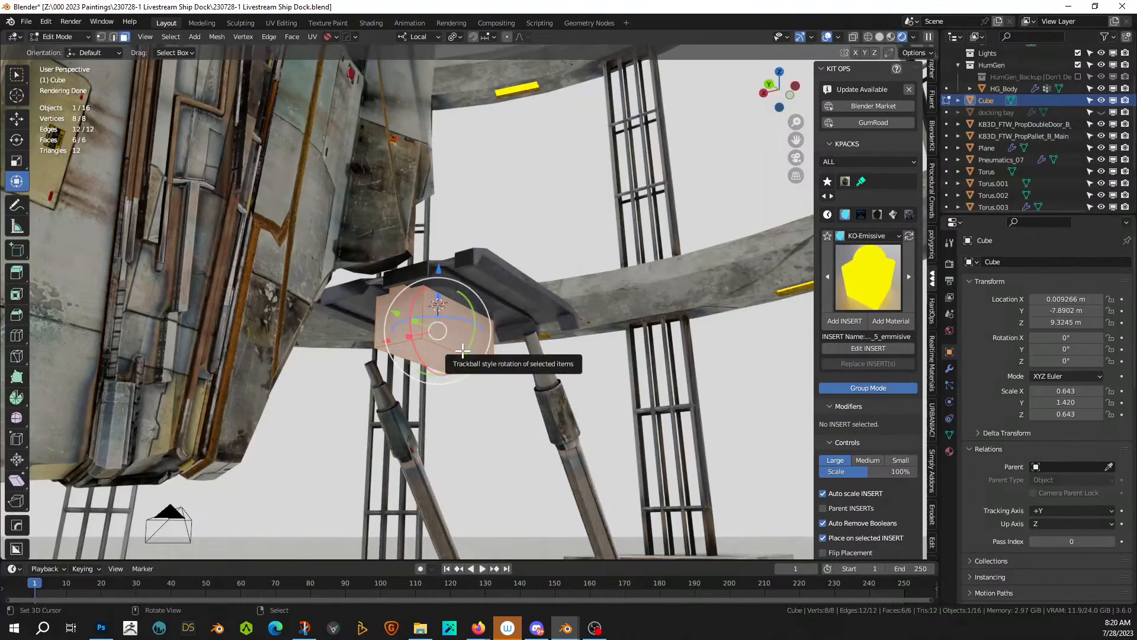
key(2)
click(462, 353)
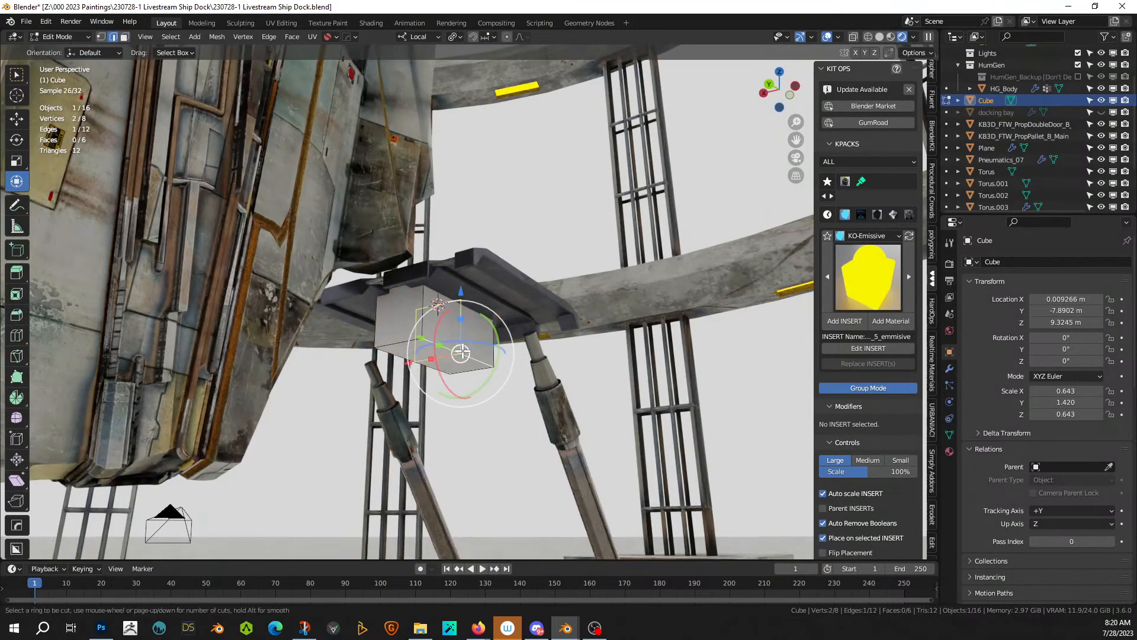
click(461, 353)
right_click(463, 351)
- Bevel the two opposite loop-cut edges on the block's sides with a width of 0.423 m and one segment
click(455, 333)
middle_drag(455, 334, 492, 326)
shift+click(472, 341)
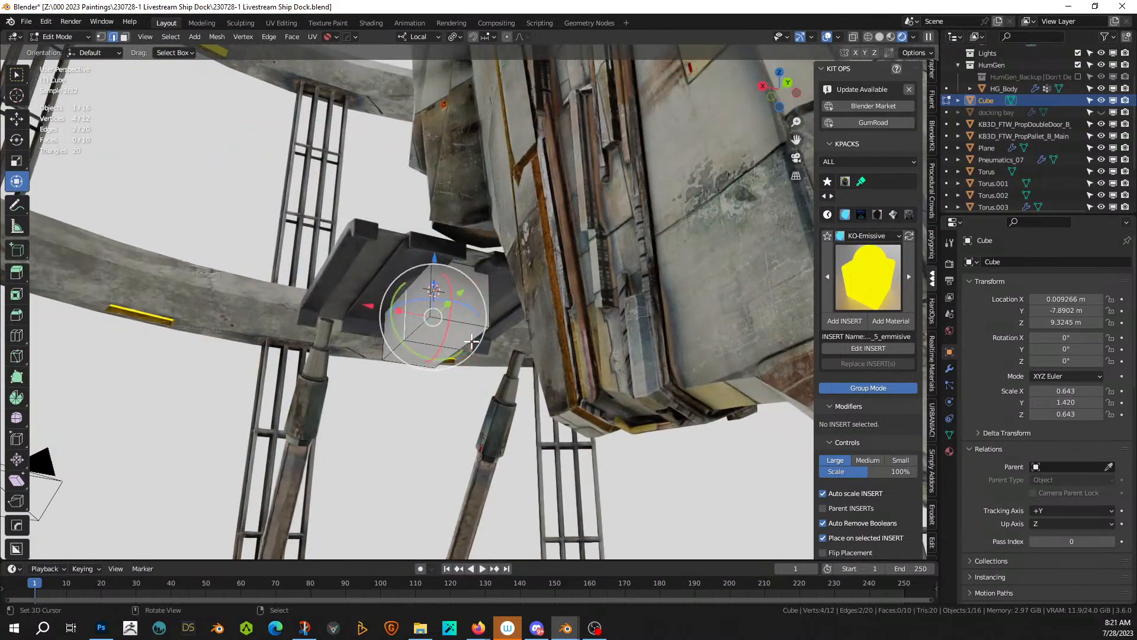
key(ctrl+b)
click(496, 356)
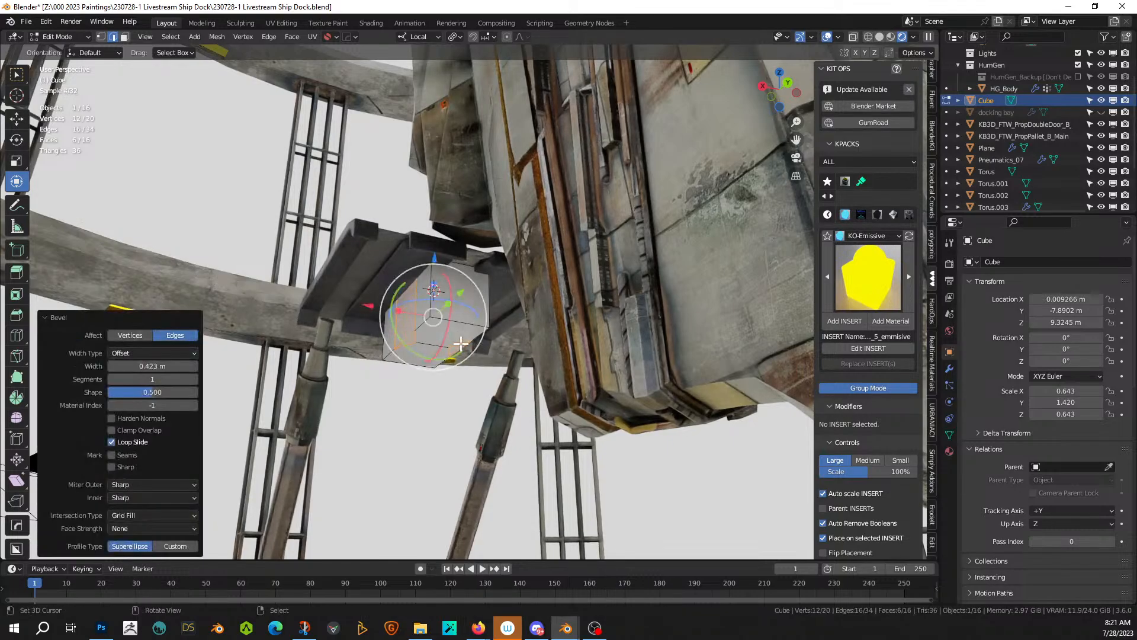
- Extrude the two opposite bevelled side faces of the block 2.84 m along their normals and return to Object Mode
middle_drag(409, 299, 481, 364)
key(3)
click(398, 305)
shift+click(464, 331)
key(alt+e)
click(481, 362)
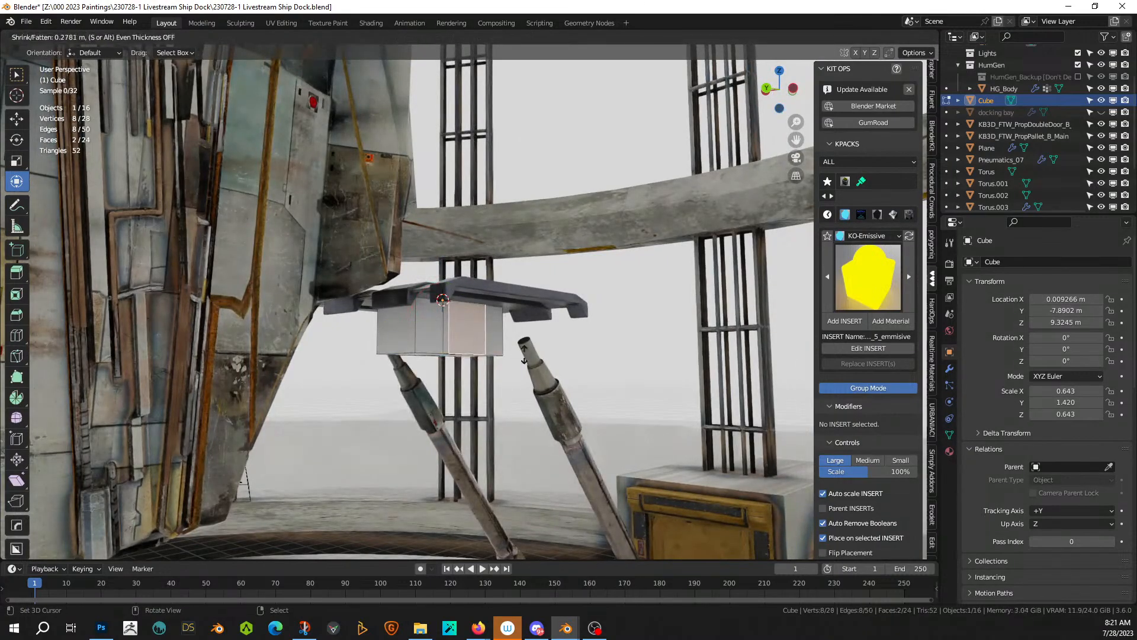
click(802, 301)
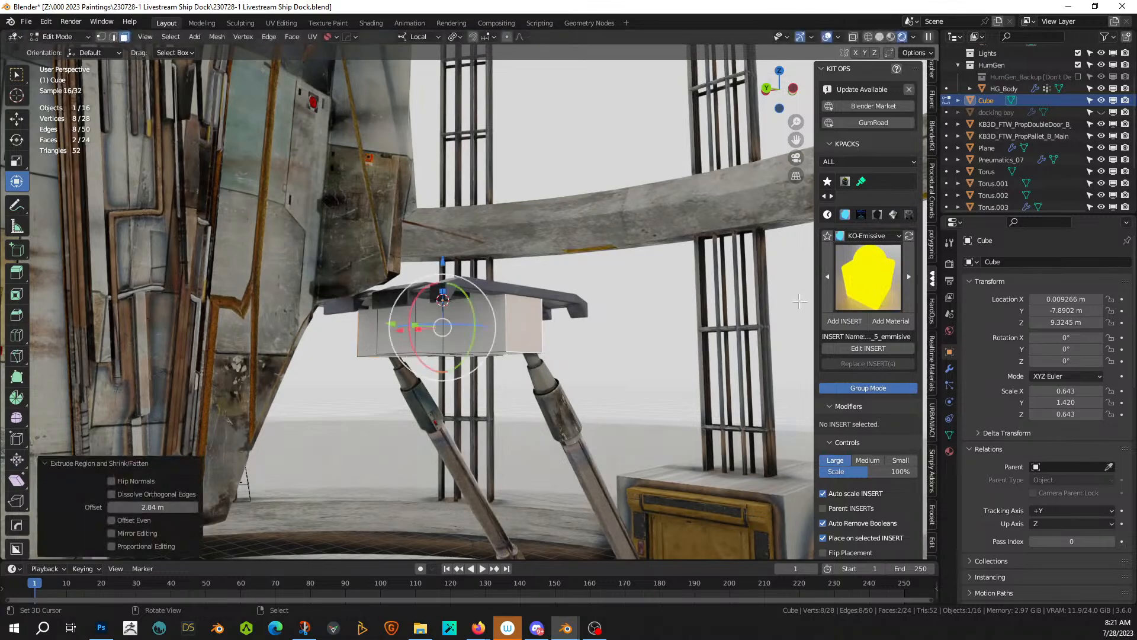
middle_drag(802, 301, 544, 398)
key(Tab)
- Scale the pallet platform by about 1.88 and move it about -1 m along its local Y axis
scroll(552, 343, down, 4)
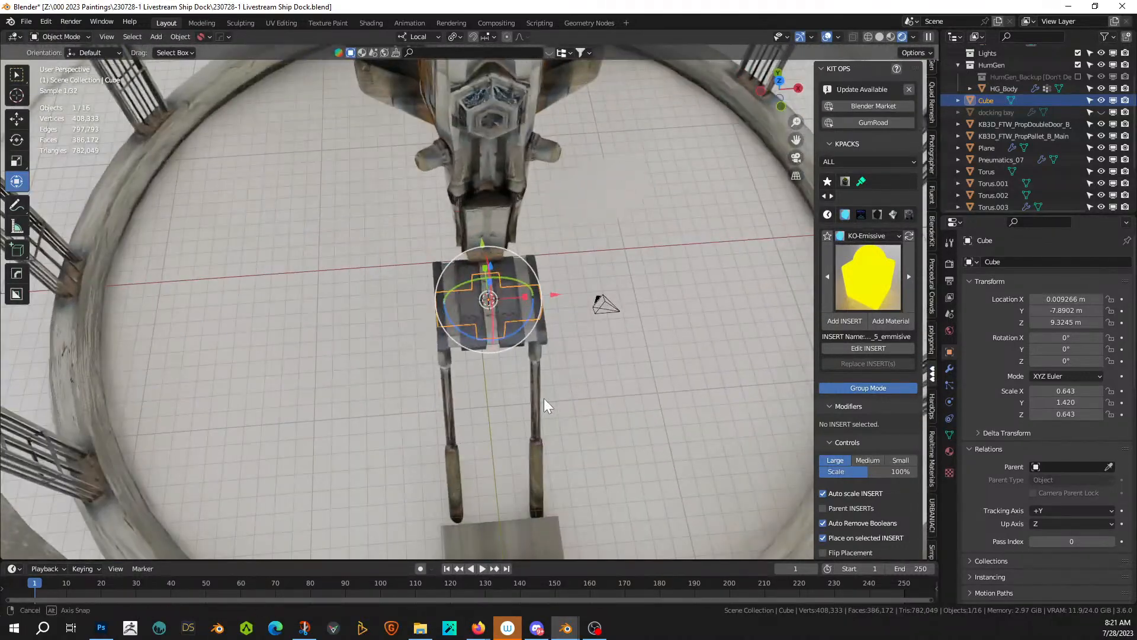
click(470, 310)
key(s)
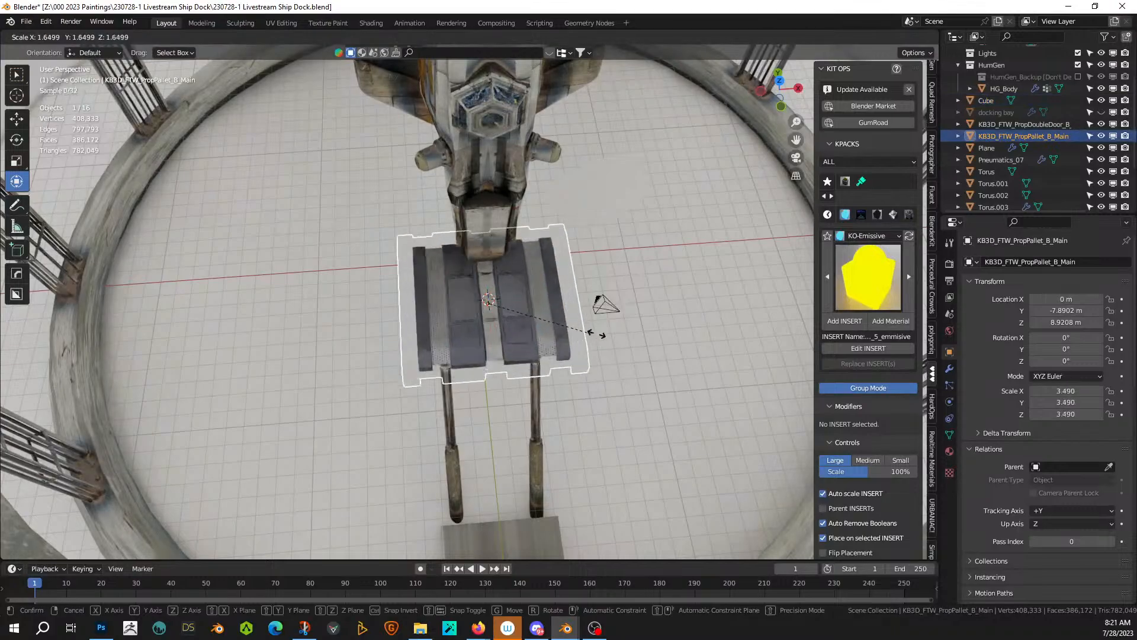
click(607, 333)
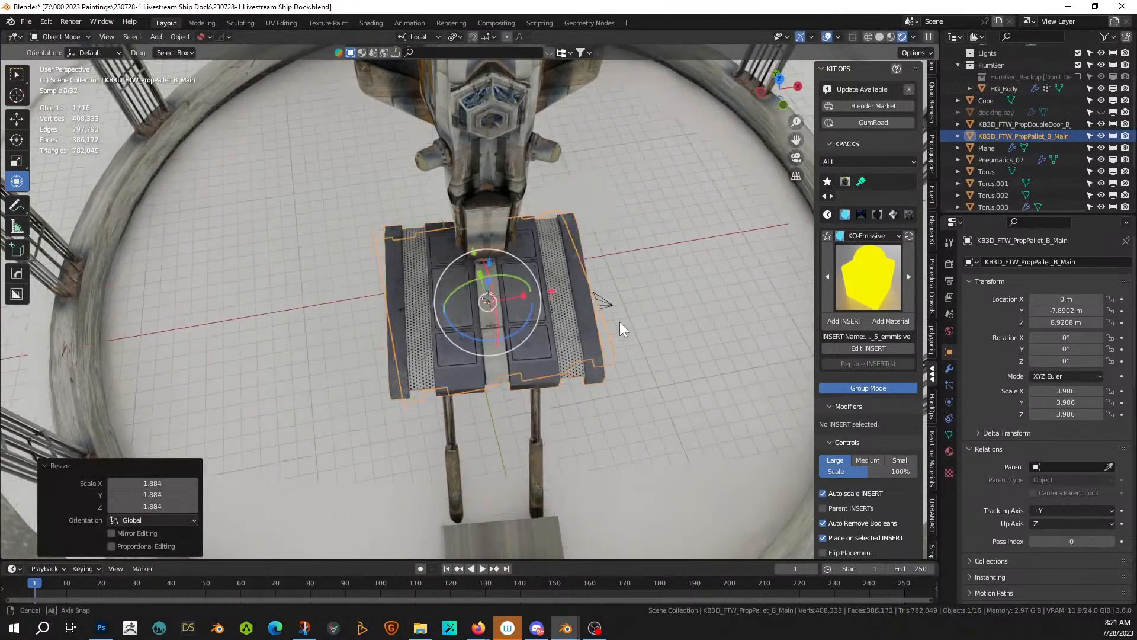
middle_drag(620, 321, 736, 238)
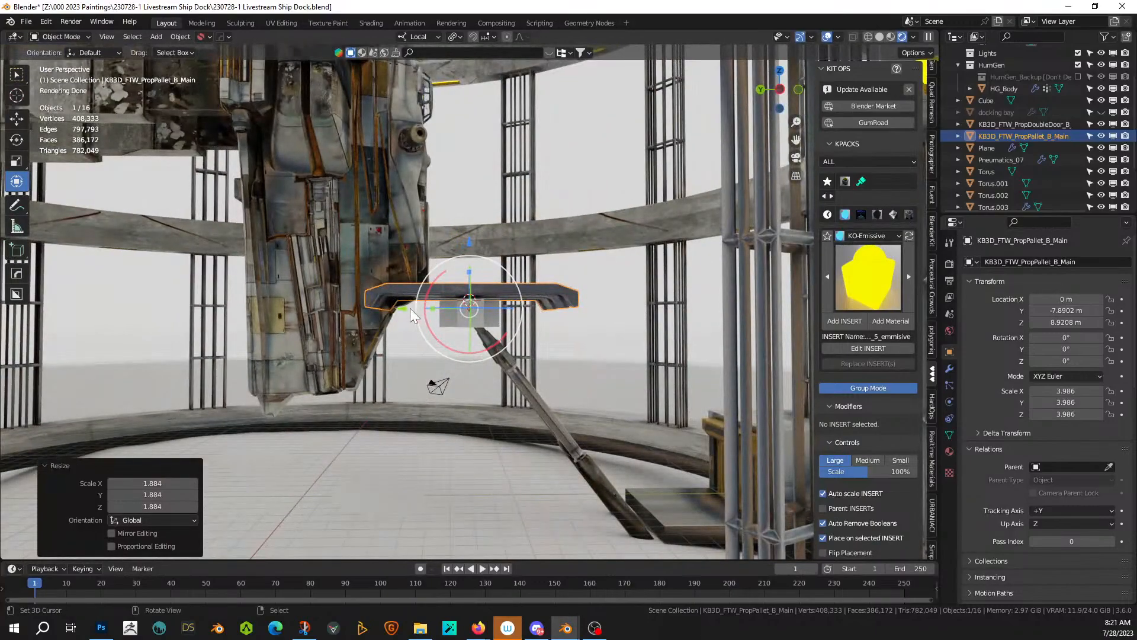
drag(410, 308, 427, 311)
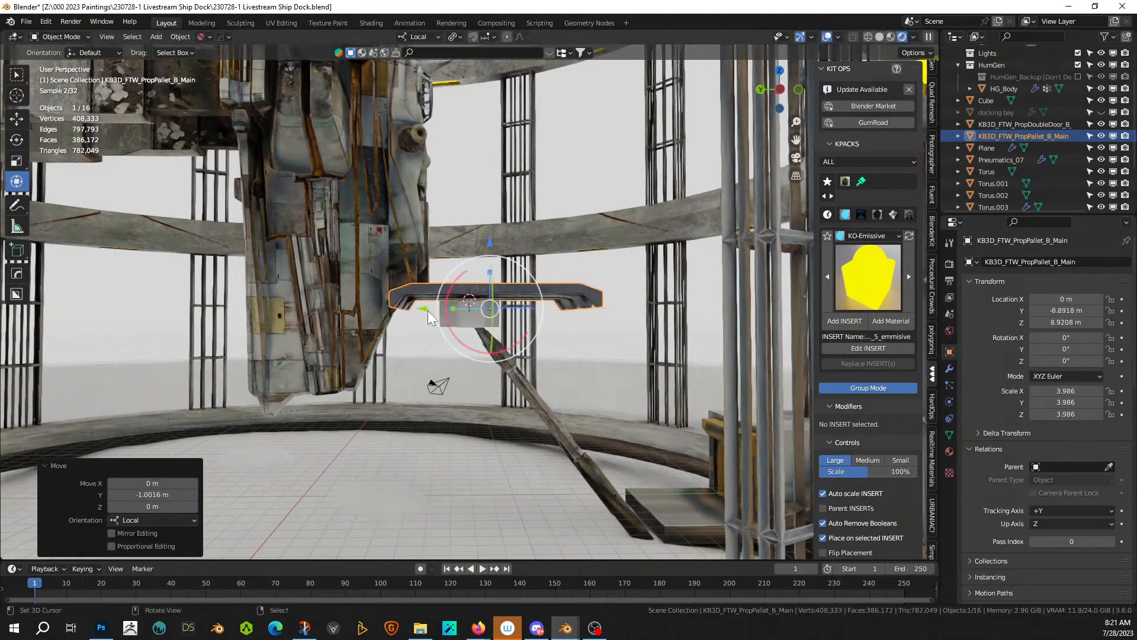
- Move the support block's end faces on the side away from the ship about -2.53 m along local Y to lengthen it
middle_drag(428, 310, 398, 280)
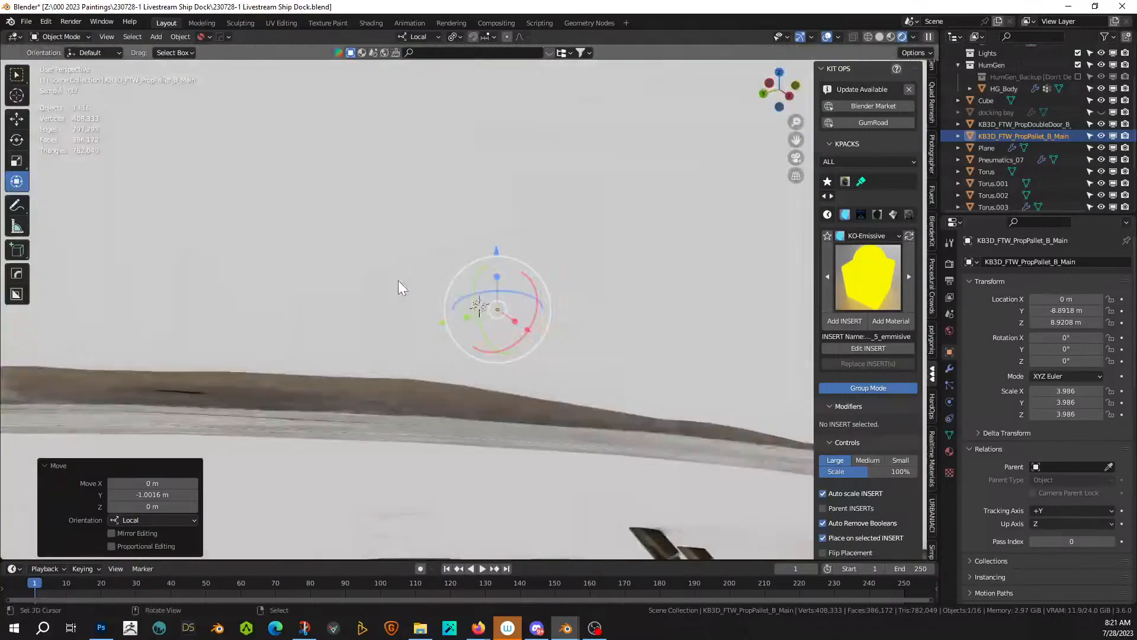
scroll(398, 279, up, 2)
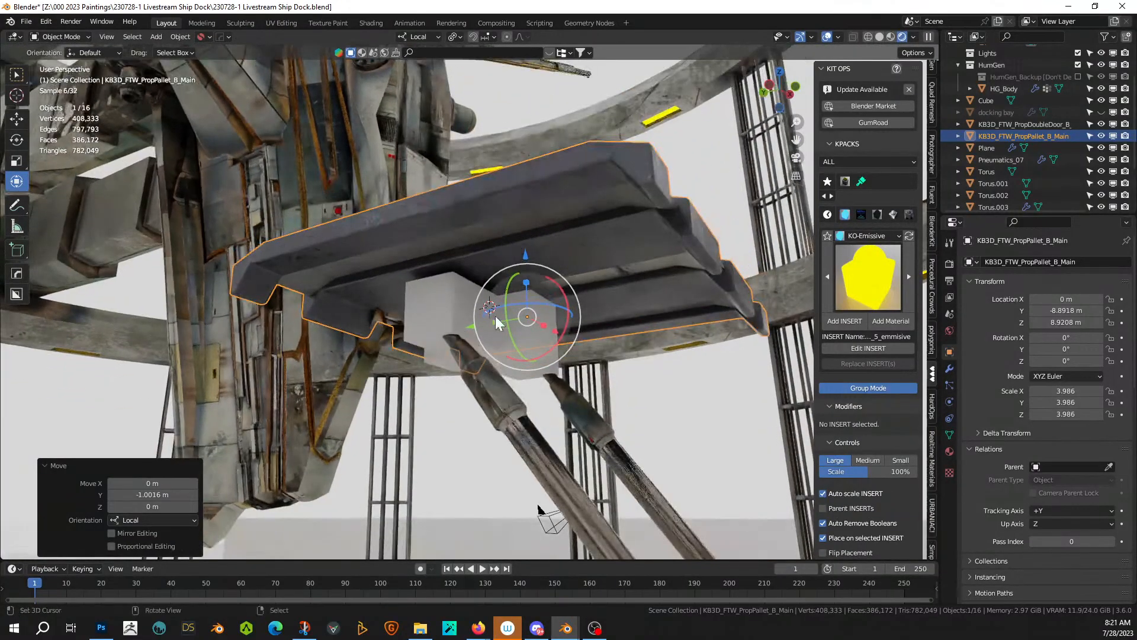
click(499, 315)
key(Tab)
click(518, 315)
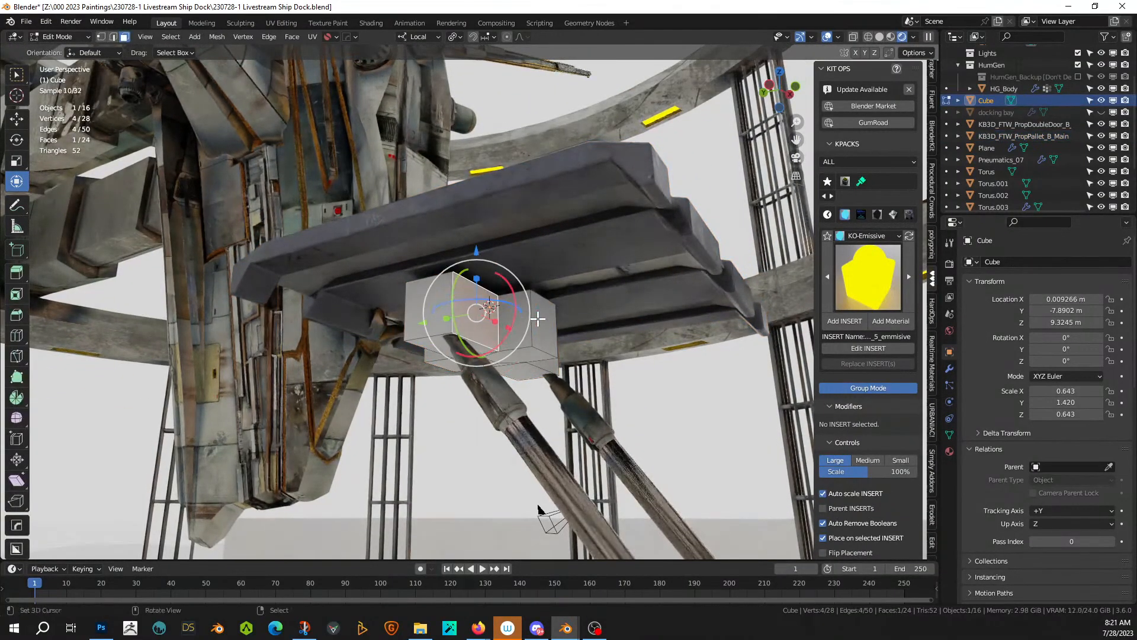
shift+click(517, 320)
shift+click(538, 319)
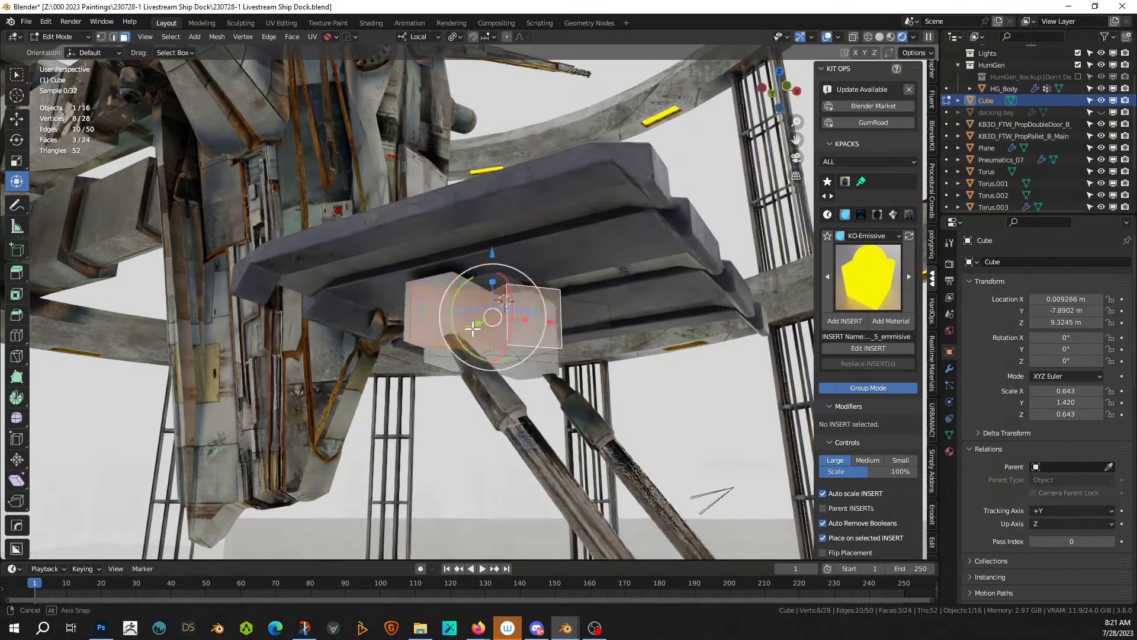
middle_drag(517, 321, 405, 323)
shift+click(566, 305)
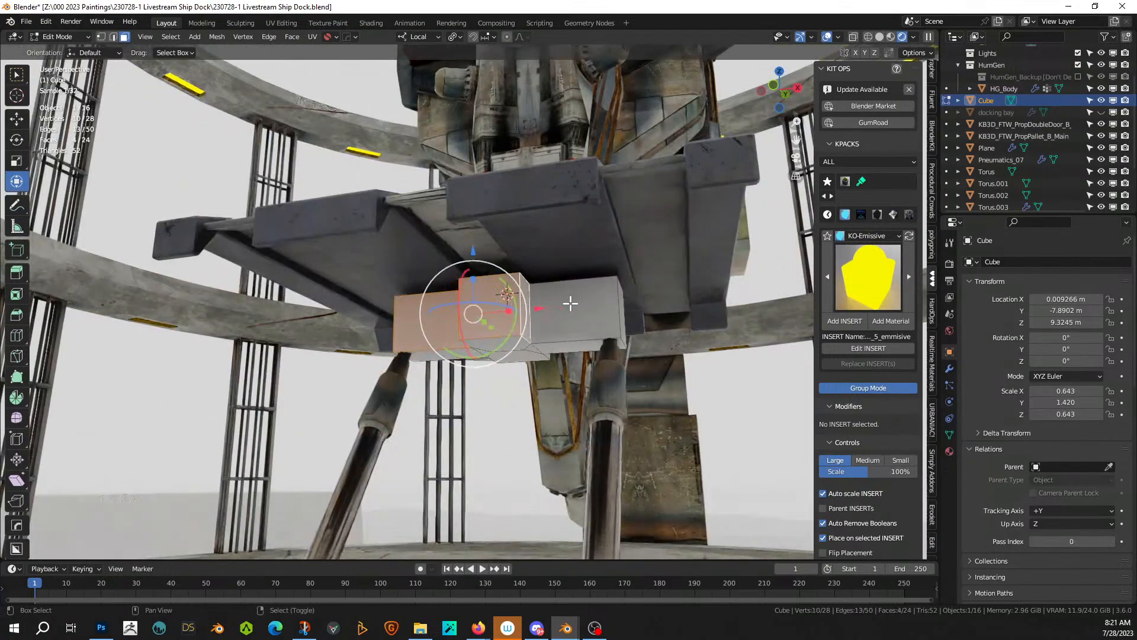
shift+click(570, 302)
middle_drag(570, 303, 538, 302)
key(g)
key(y)
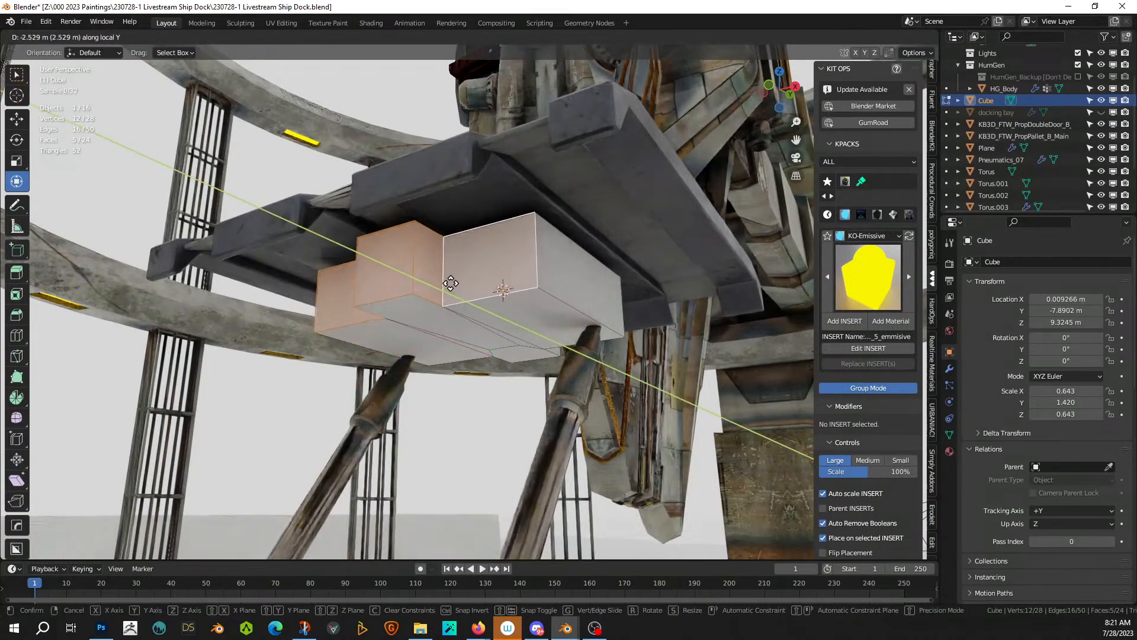
click(456, 288)
- Try to shift the block's single lower face near the cylinder along its length, and undo the shift
middle_drag(456, 288, 595, 252)
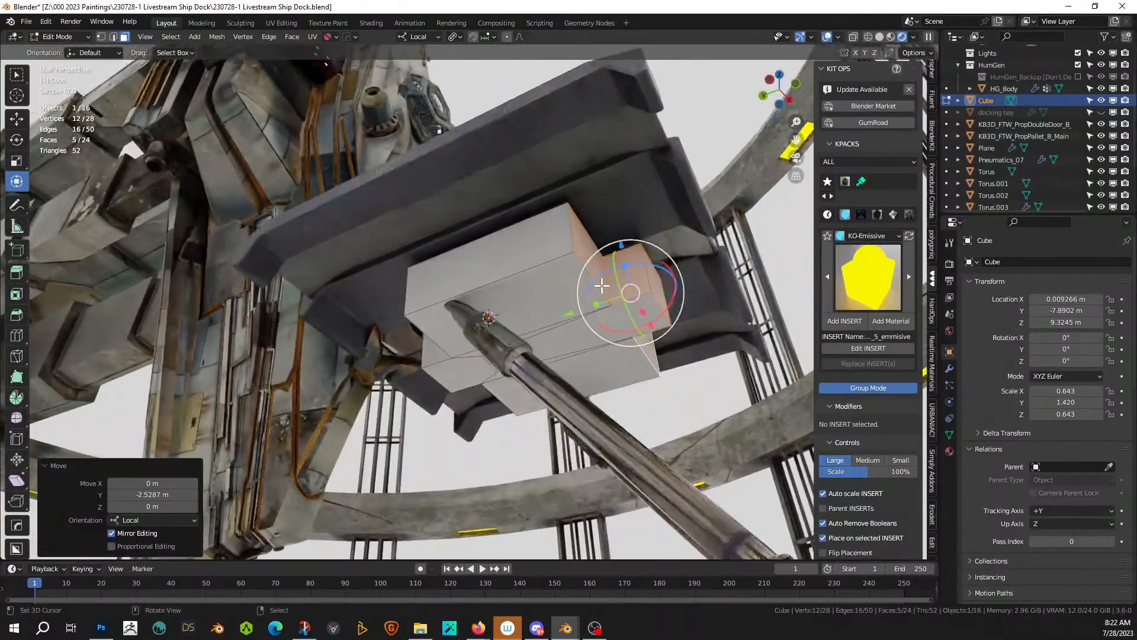
click(590, 276)
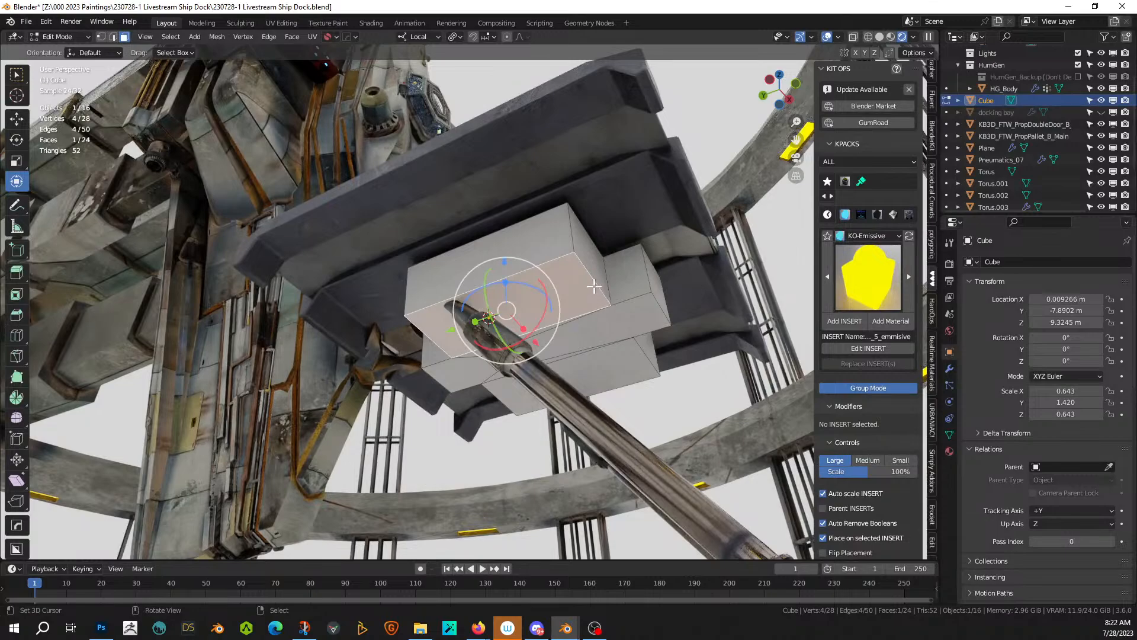
click(594, 285)
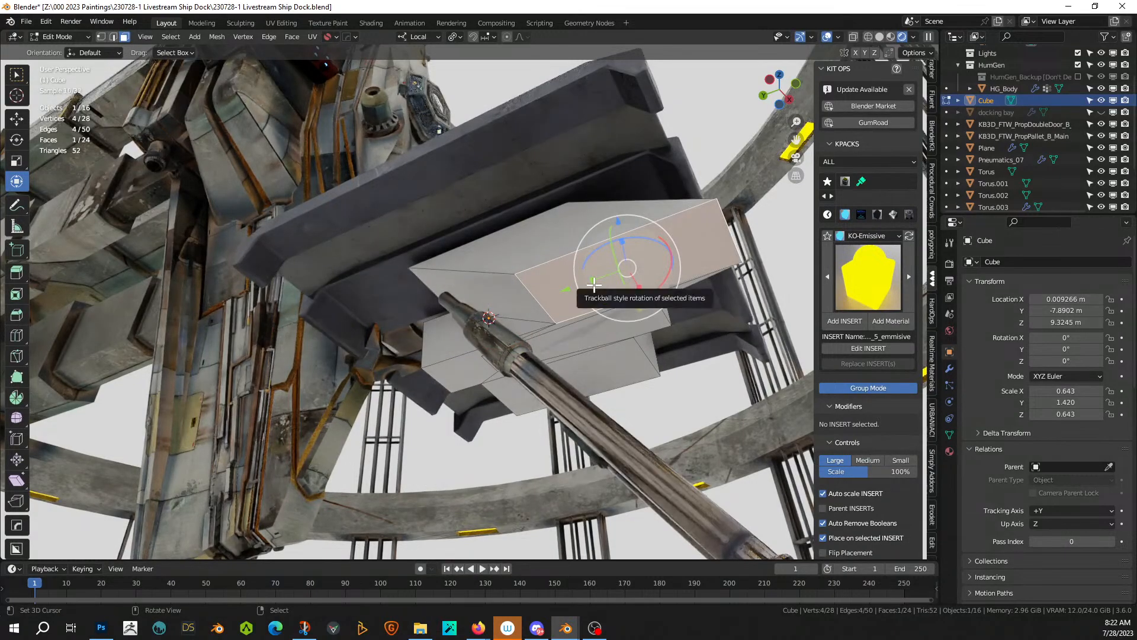
key(ctrl+z)
- Add one centred loop cut with factor 0 lengthwise along each of the support block's two side sections
key(2)
click(594, 284)
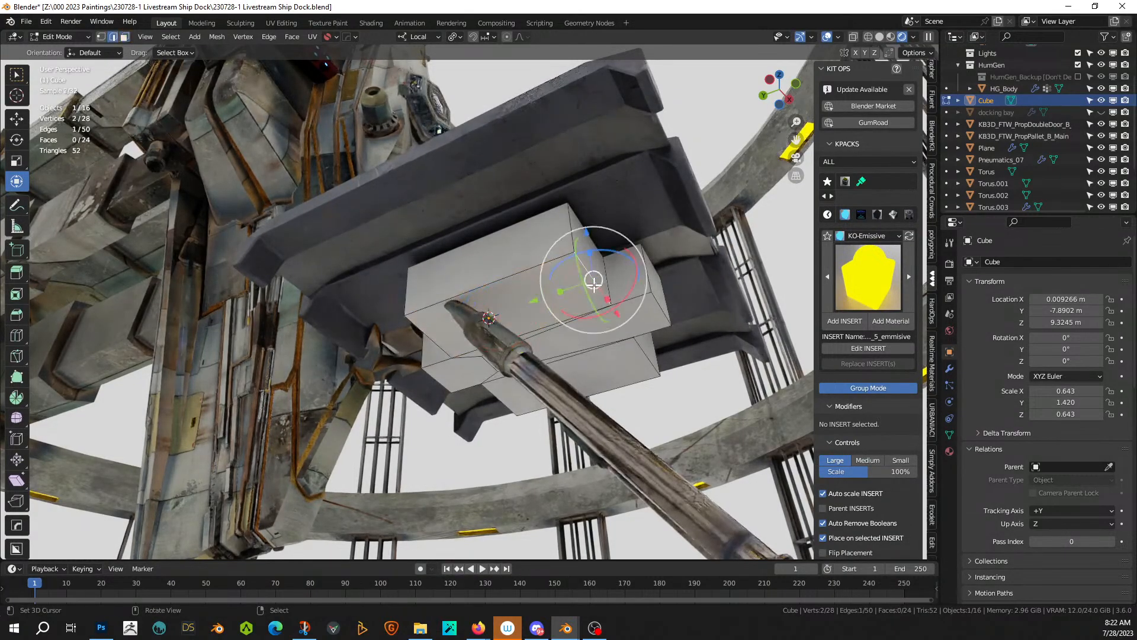
click(594, 283)
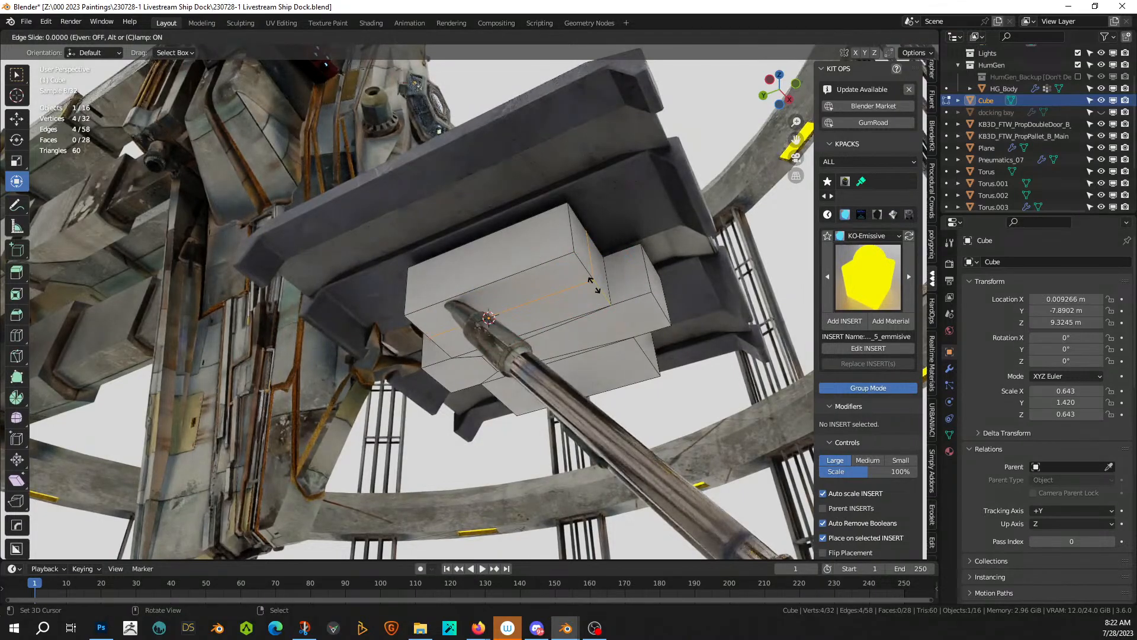
click(594, 284)
click(645, 360)
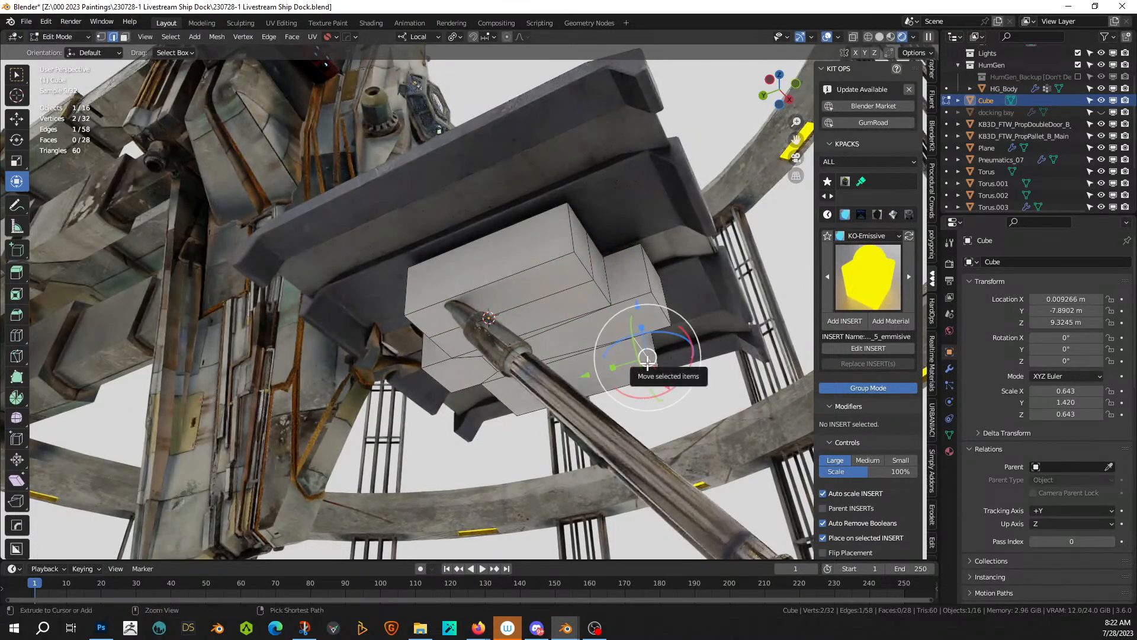
click(647, 361)
click(647, 361)
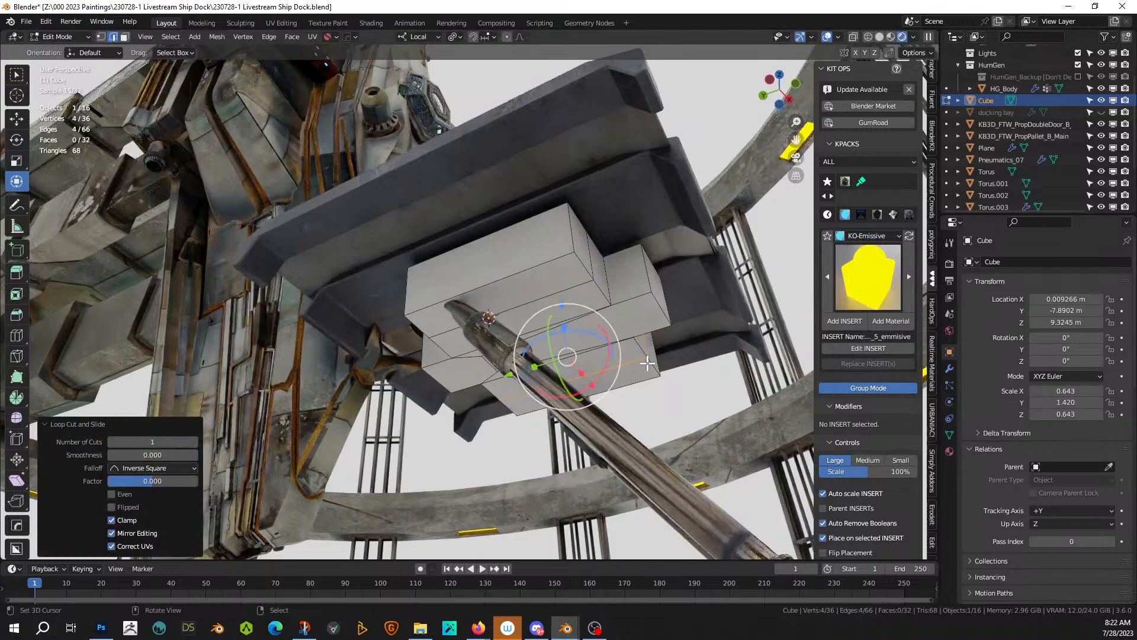
- Bevel the lower middle edges of both side sections together with a width of 0.672 m and one segment
right_click(626, 365)
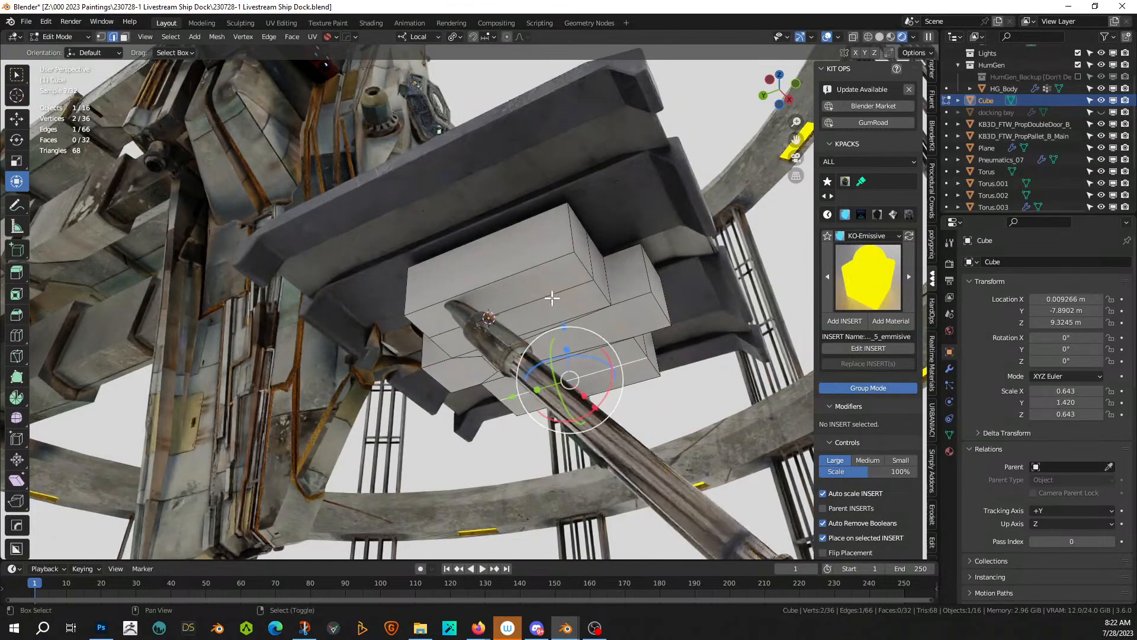
shift+right_click(552, 295)
key(ctrl+b)
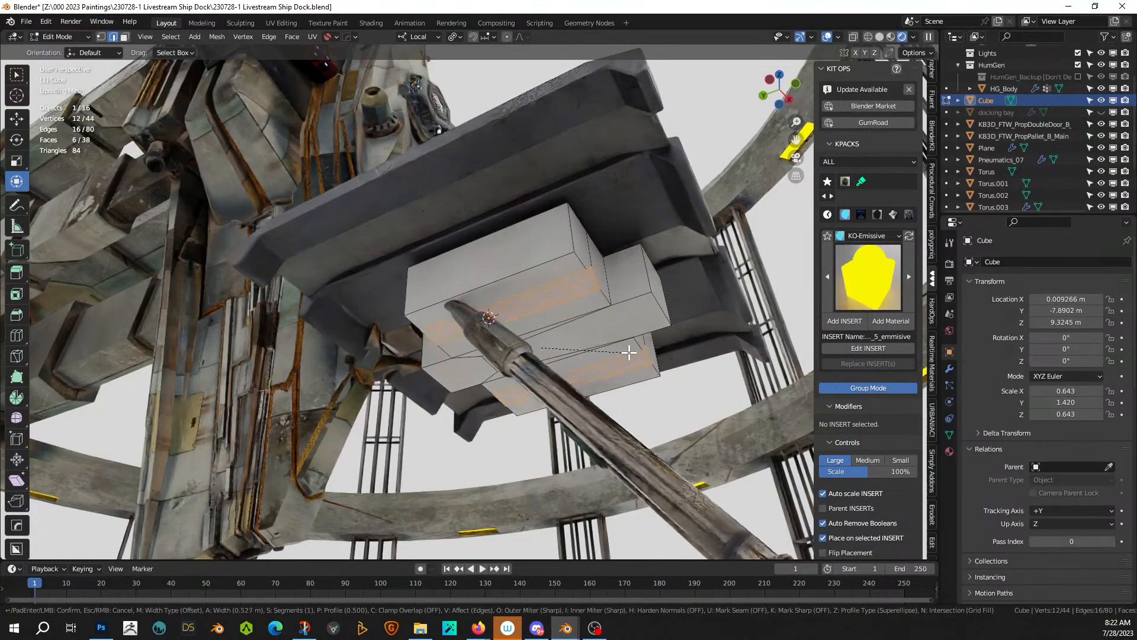
click(635, 353)
middle_drag(598, 353, 555, 388)
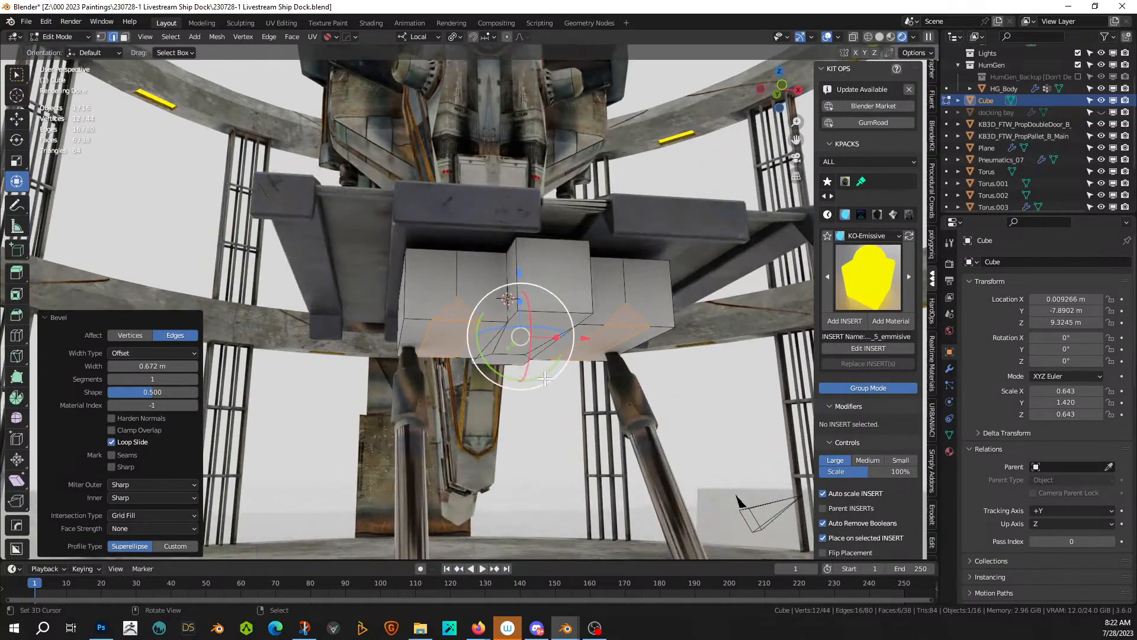
- Scale the whole support block mesh by about 1.44 along its local X axis to widen it
key(a)
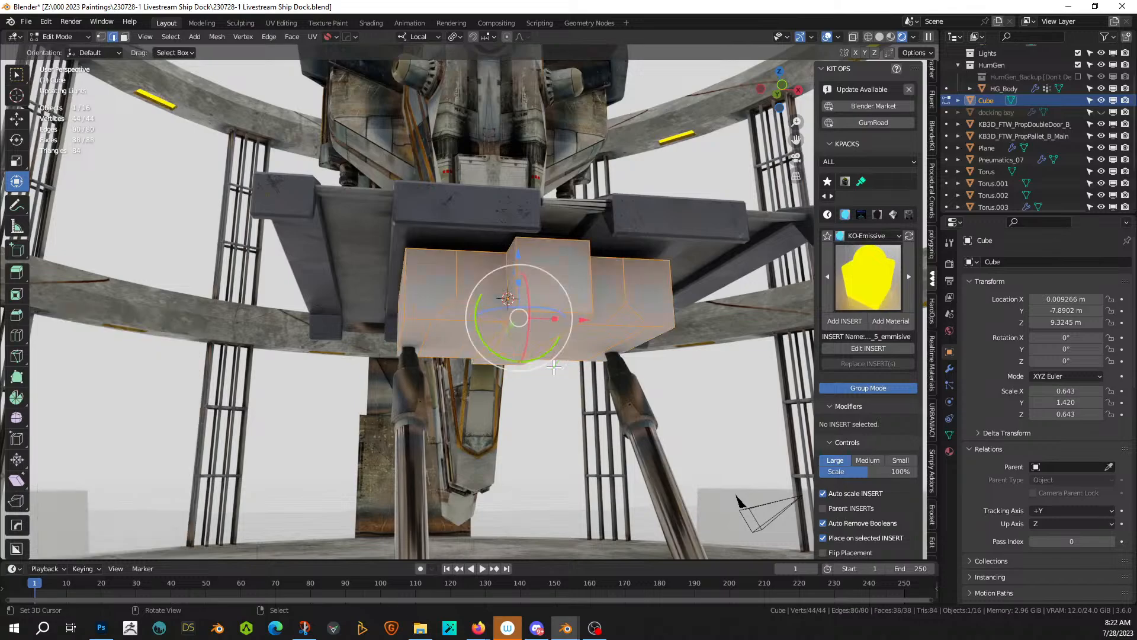
key(s)
key(x)
key(x)
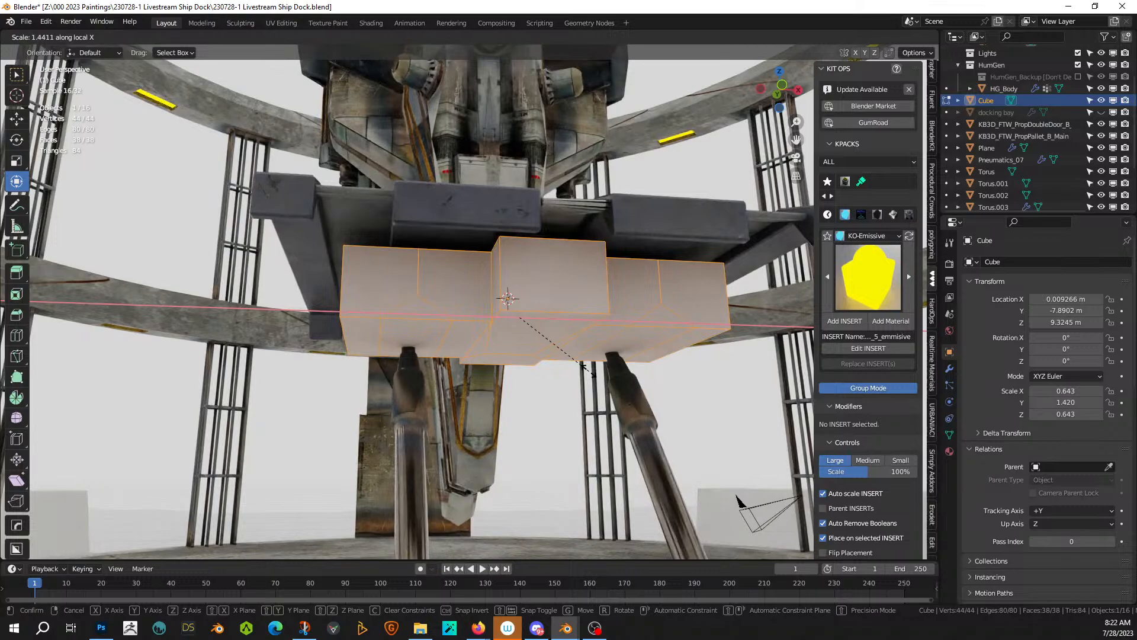
click(588, 371)
- Inset the two underside faces above the pneumatic cylinders by about 0.095 m and extrude them about 0.154 m into the block
middle_drag(537, 360, 436, 326)
click(436, 325)
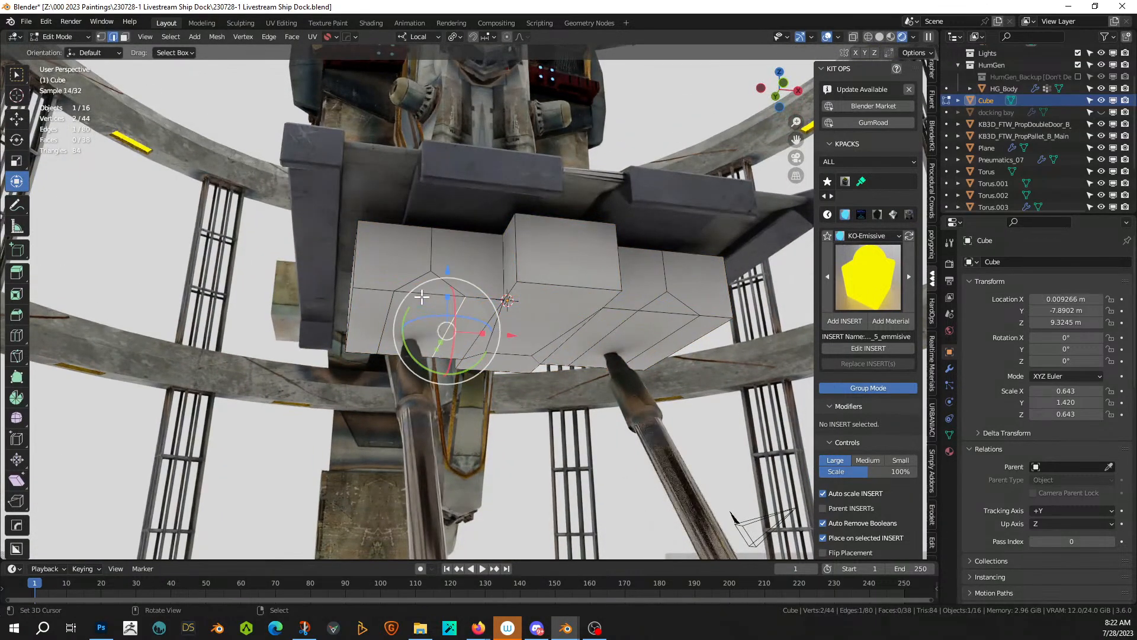
key(3)
click(436, 312)
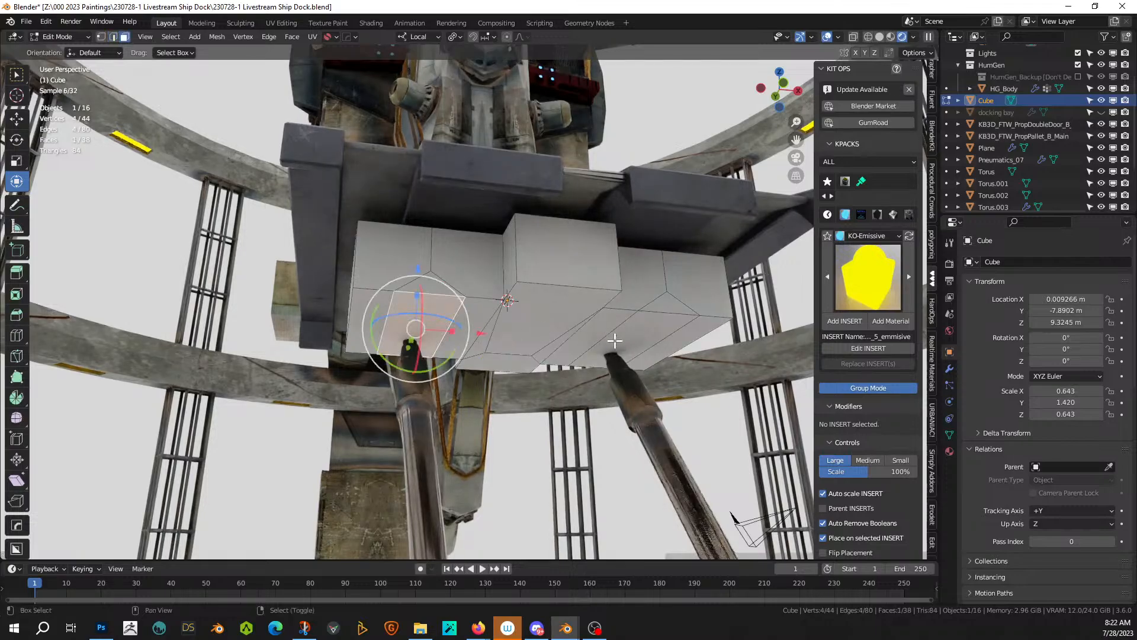
shift+click(648, 372)
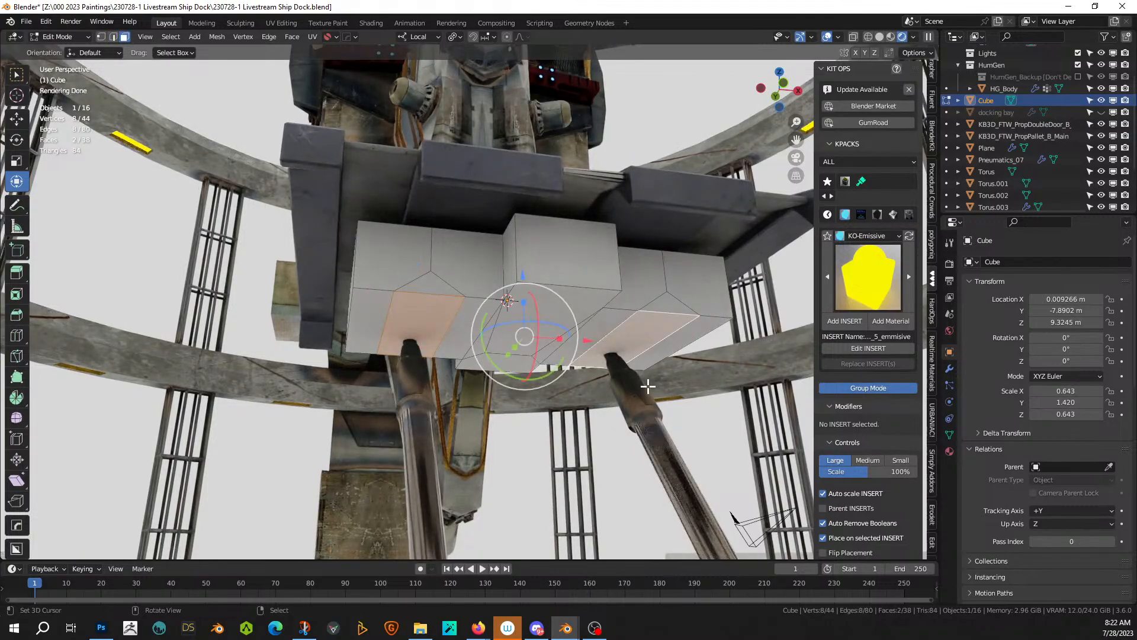
key(i)
click(644, 385)
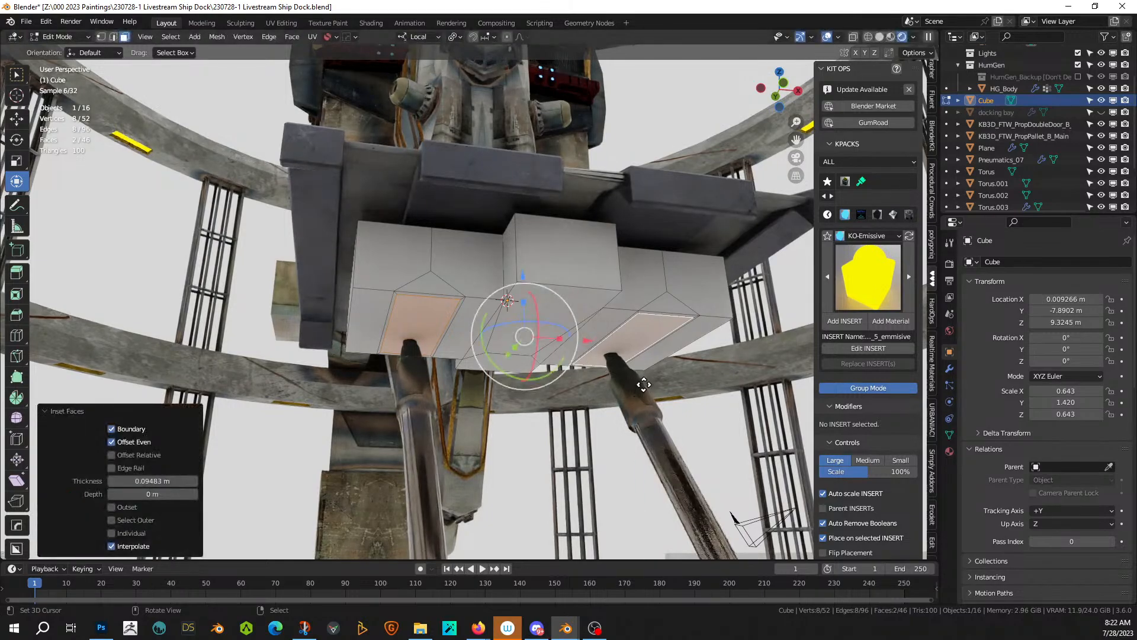
key(i)
click(643, 378)
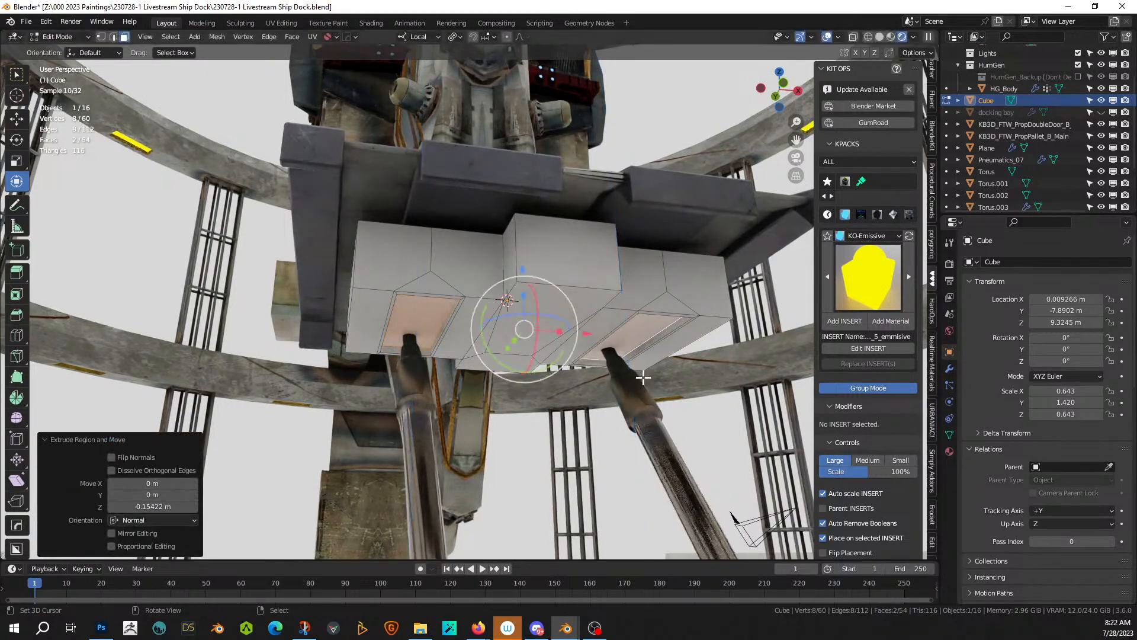
- Inset the two recessed faces by about 0.438 m, extrude them inward about 0.19 m, and return to Object Mode
mouse_move(627, 376)
middle_down()
mouse_move(540, 380)
mouse_move(608, 364)
middle_up()
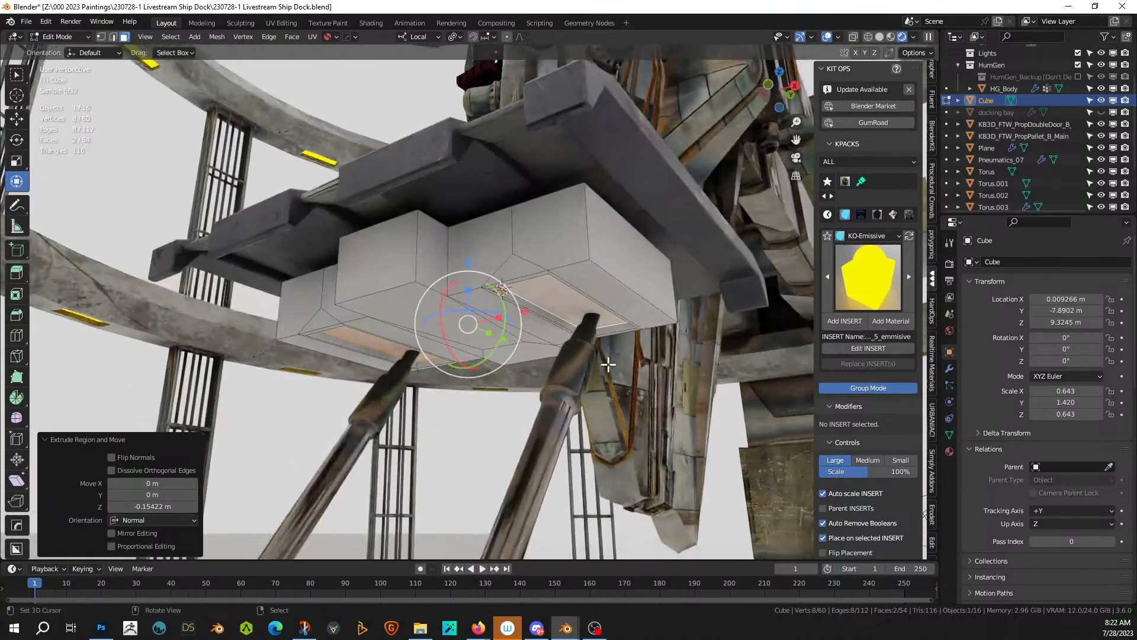
key(i)
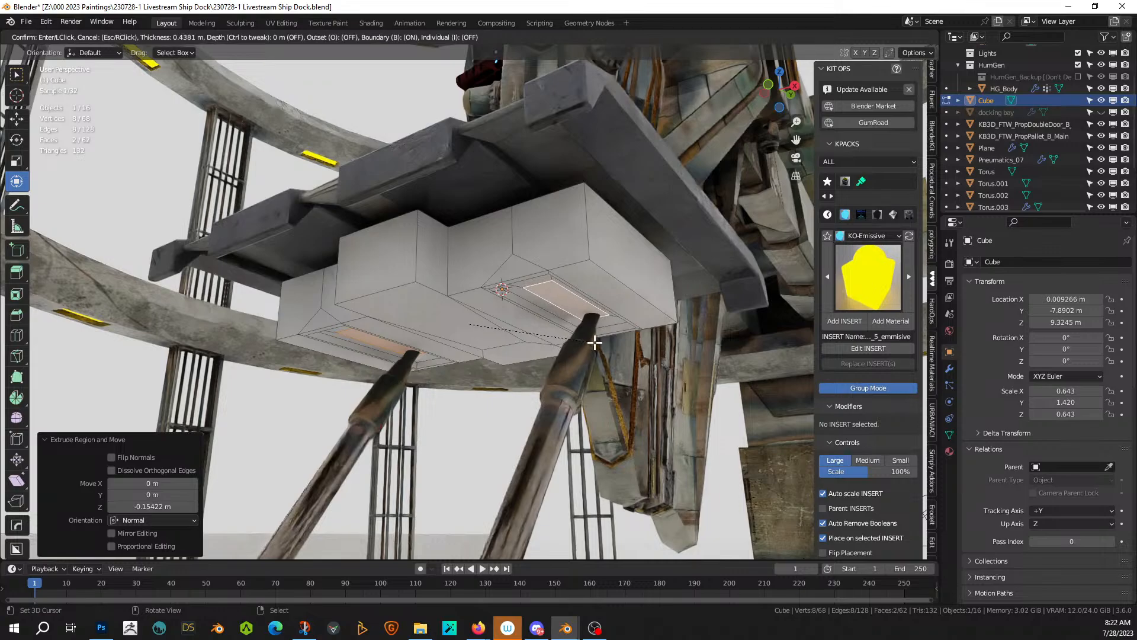
click(594, 342)
key(Tab)
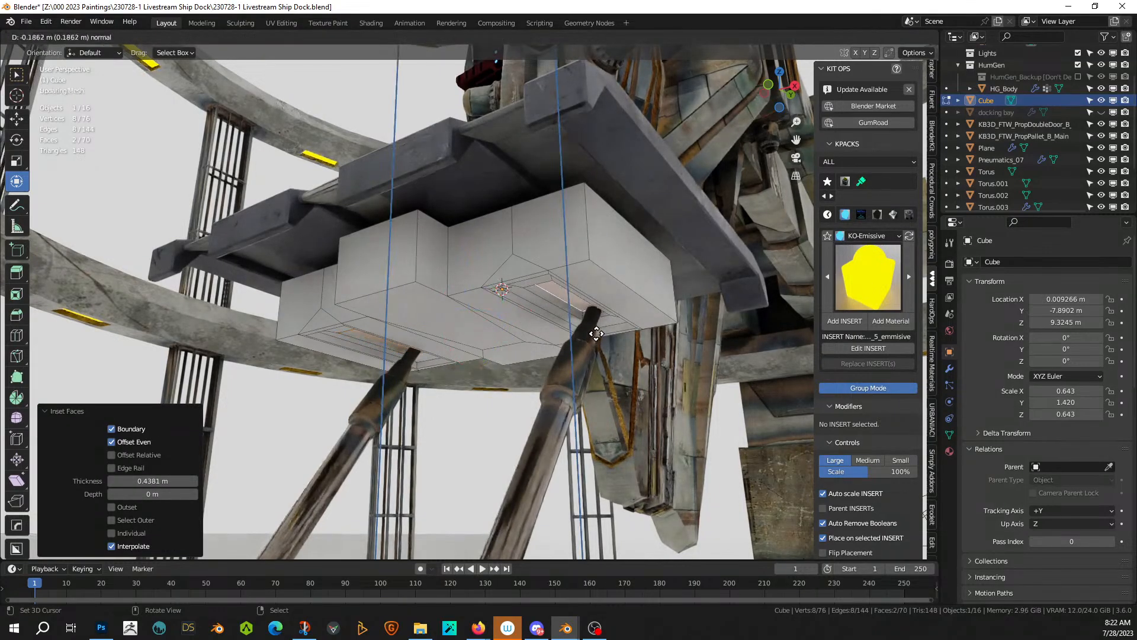
- Save the scene and apply the support block's rotation and scale
middle_drag(595, 342, 748, 374)
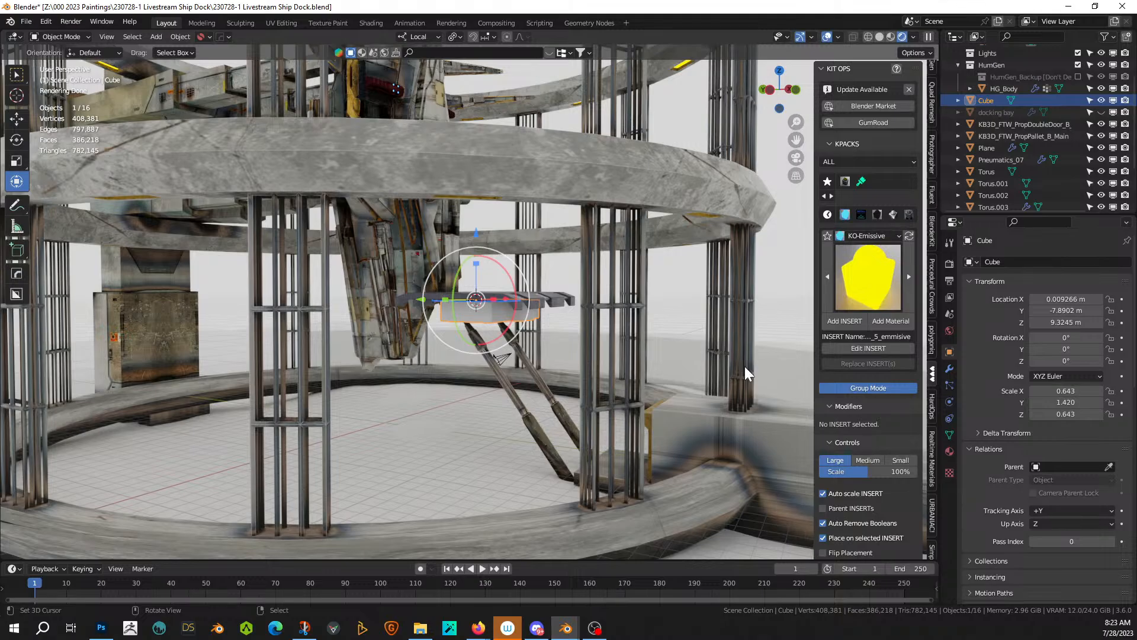
middle_drag(629, 467, 548, 332)
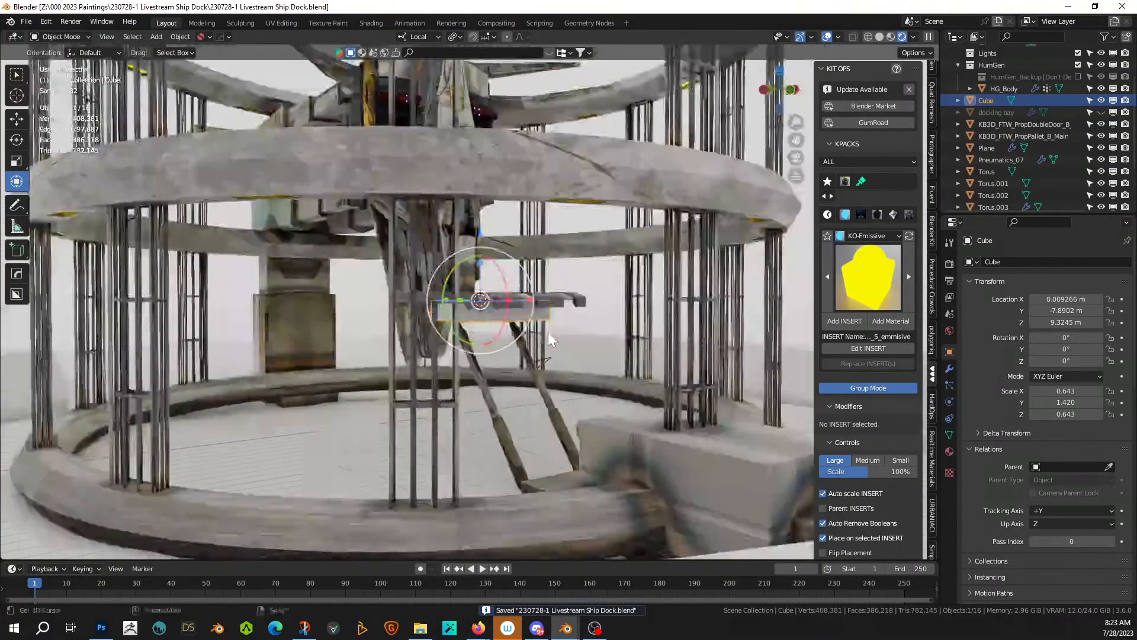
scroll(549, 332, up, 3)
right_click(516, 324)
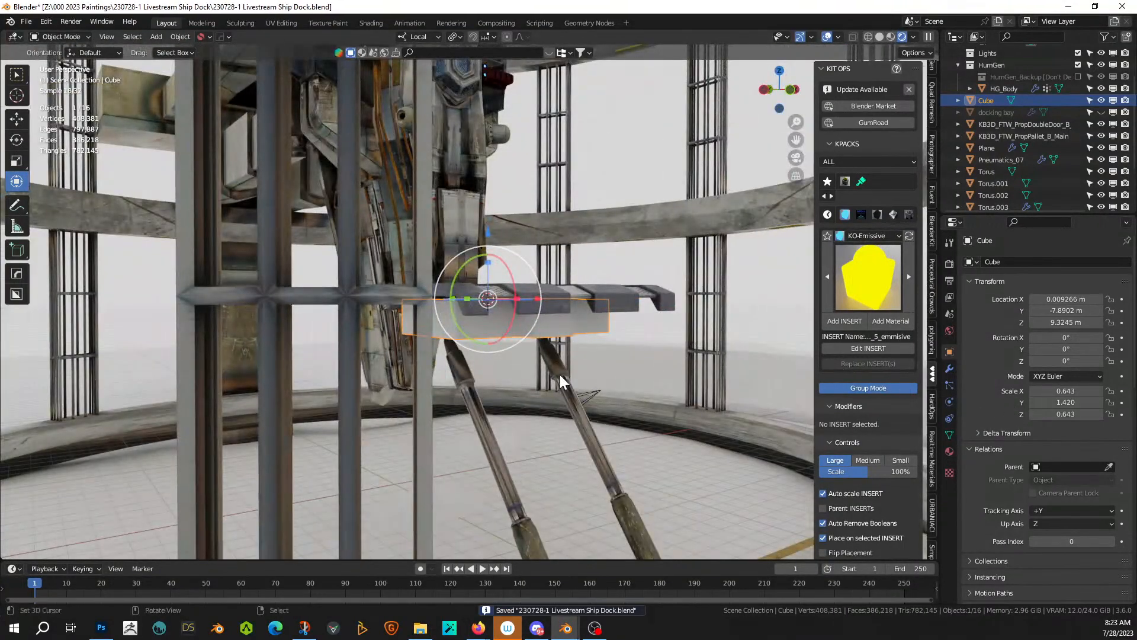
key(ctrl+a)
click(573, 336)
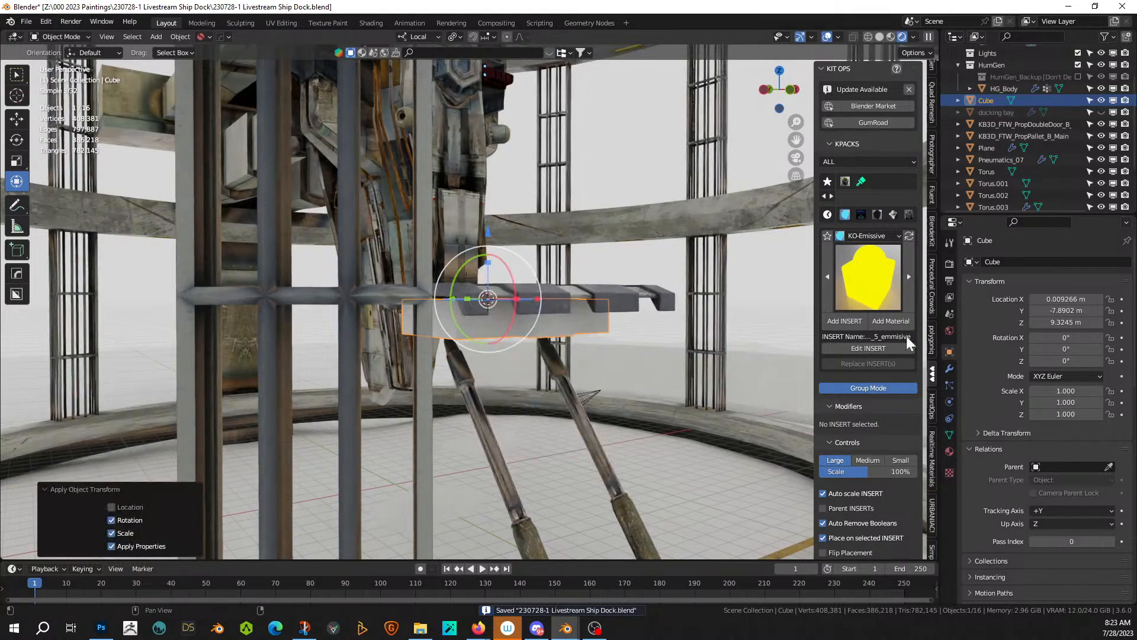
- Assign the existing Metal_sheeting_Plain_Grey material to the support block
click(949, 368)
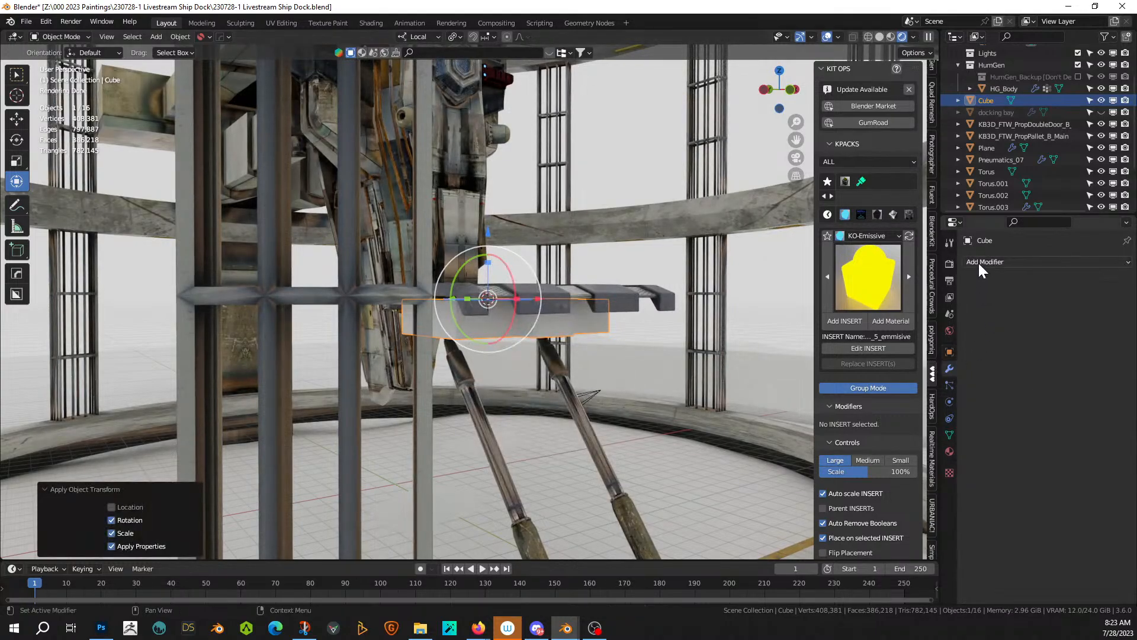
click(950, 452)
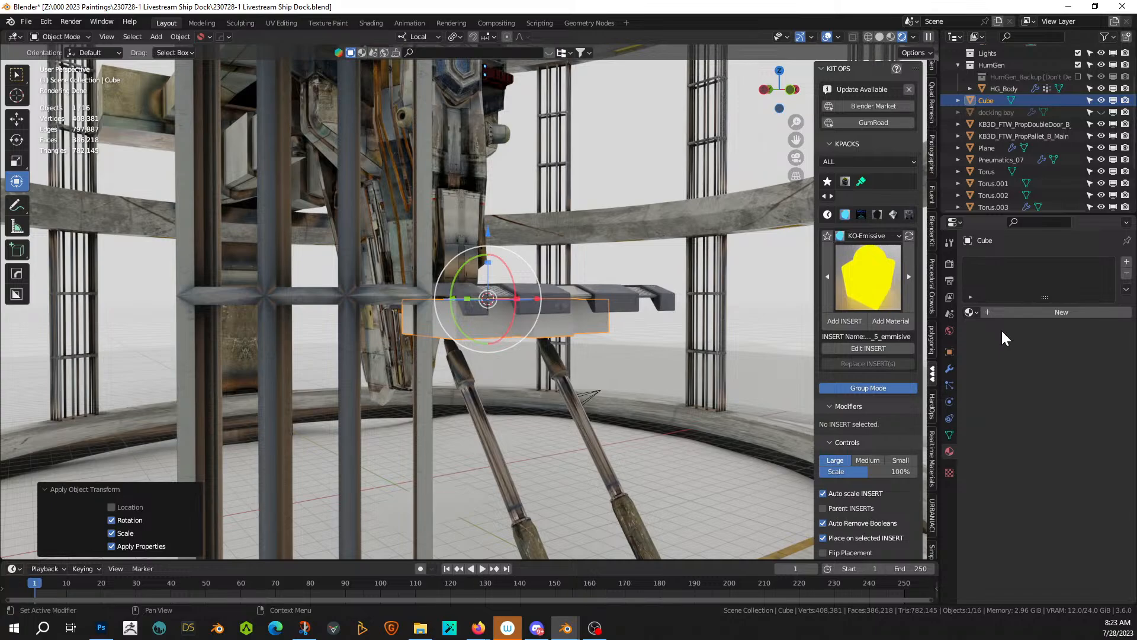
click(973, 312)
text(metal)
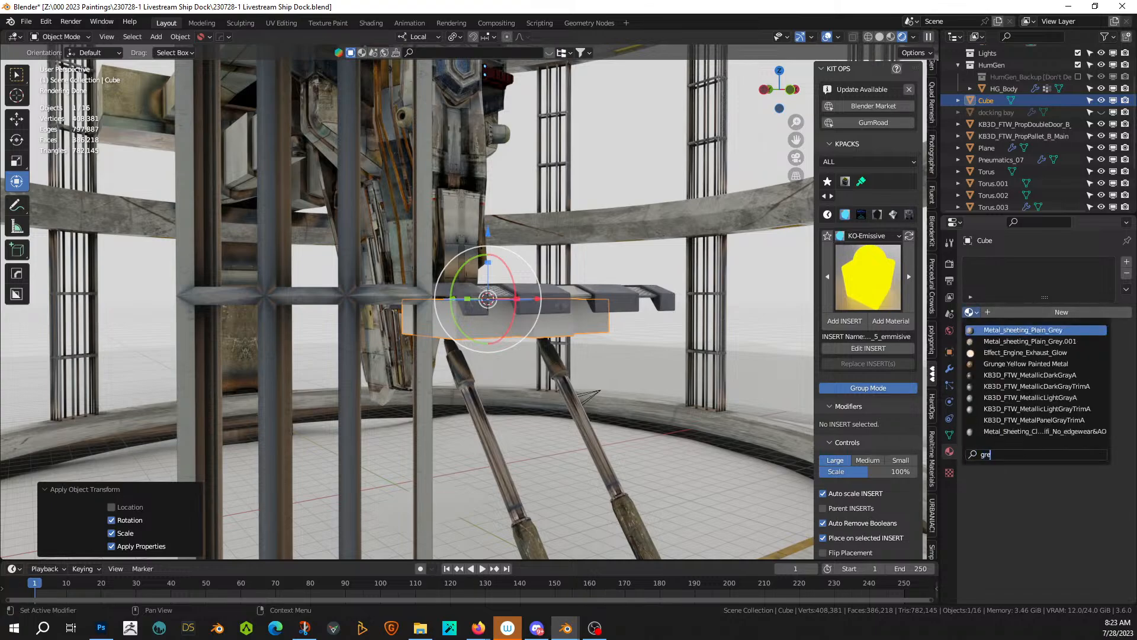
key(Return)
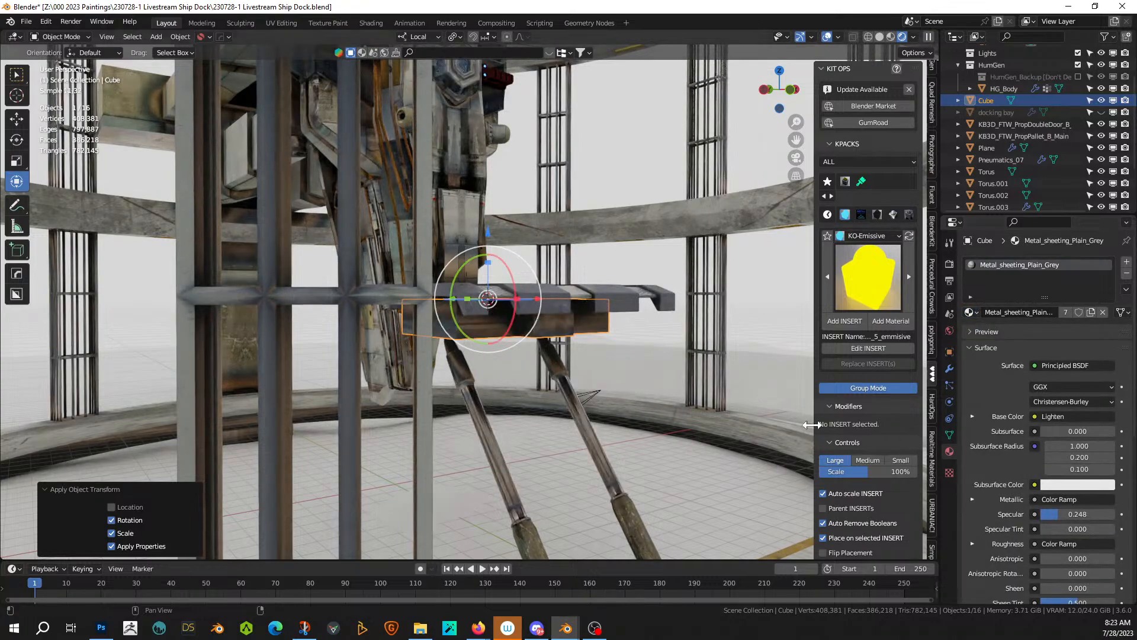
- Select the pneumatic supports and save the scene file again
click(585, 411)
middle_drag(586, 411, 653, 428)
scroll(628, 408, down, 5)
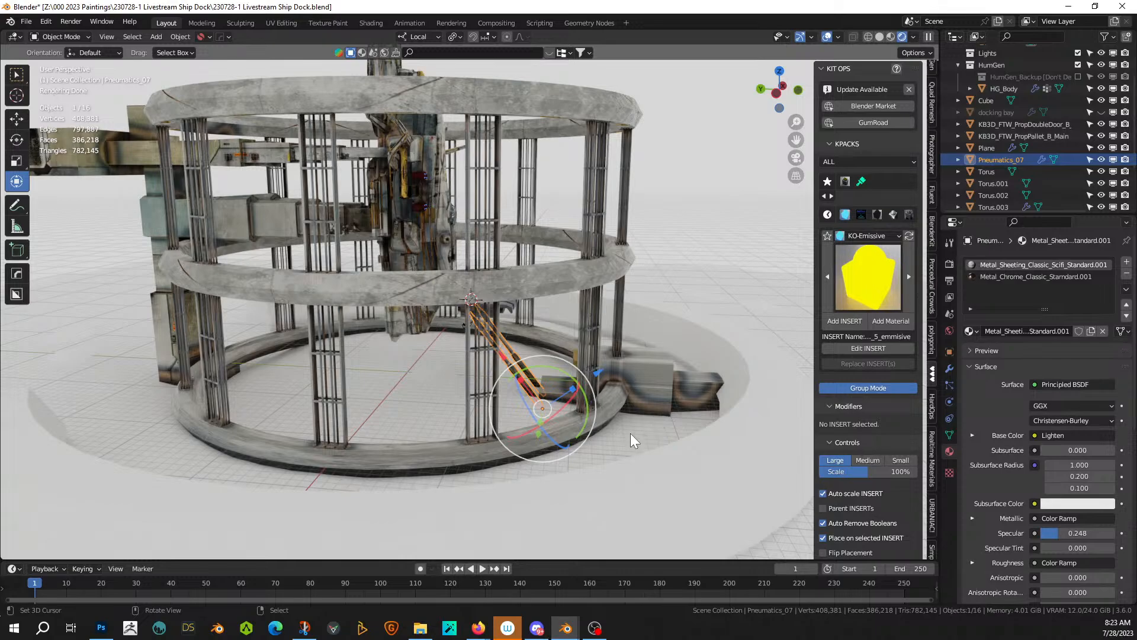
scroll(494, 465, down, 4)
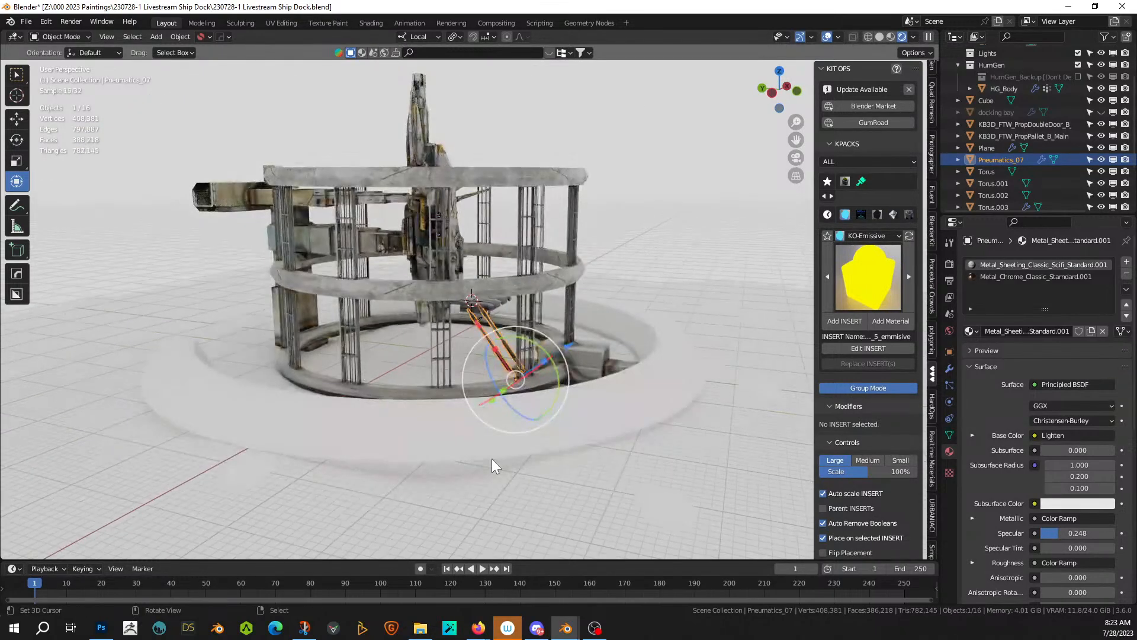
middle_drag(491, 458, 493, 468)
key(ctrl+s)
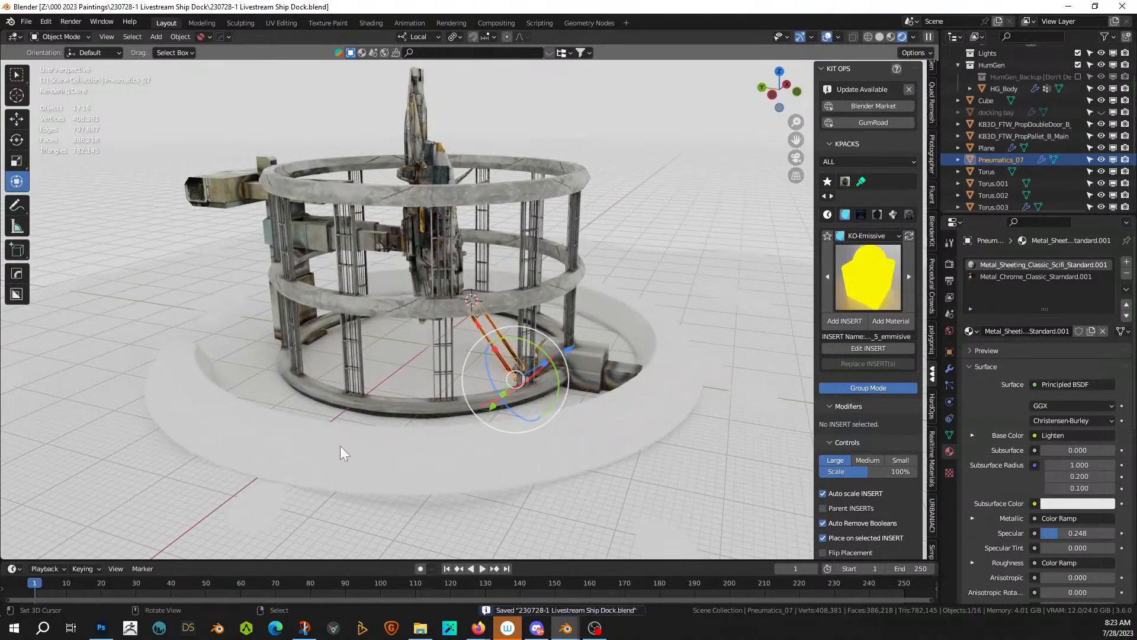
- Assign the existing Metal_Sheeting_Classic_Scifi_Standard material to the large open ring surrounding the dock
click(340, 446)
middle_drag(337, 451, 320, 468)
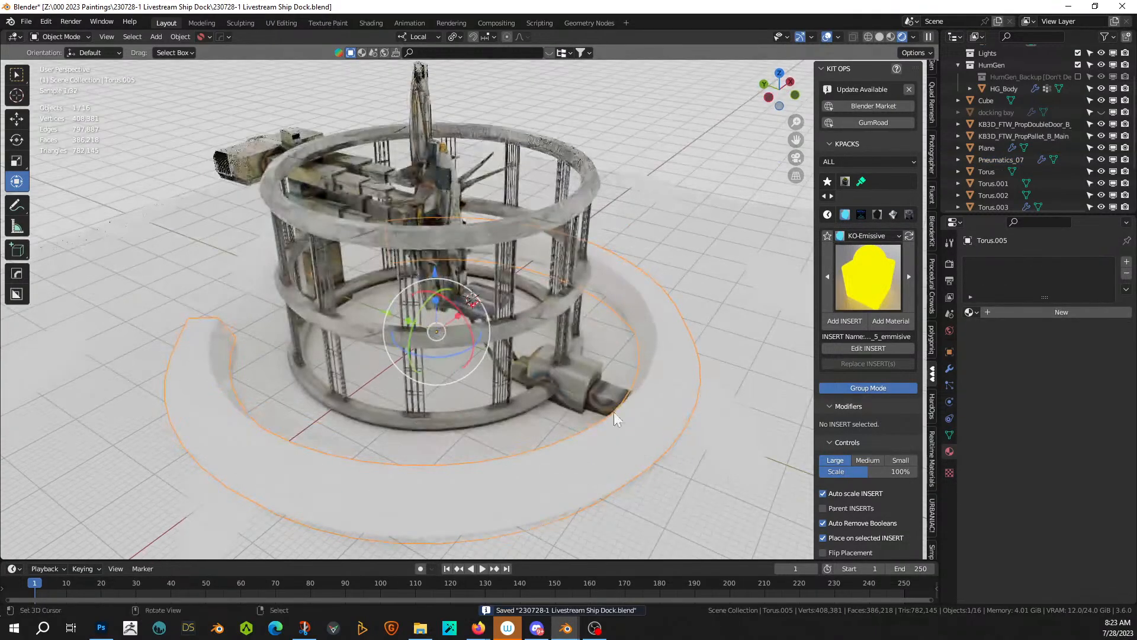
click(972, 312)
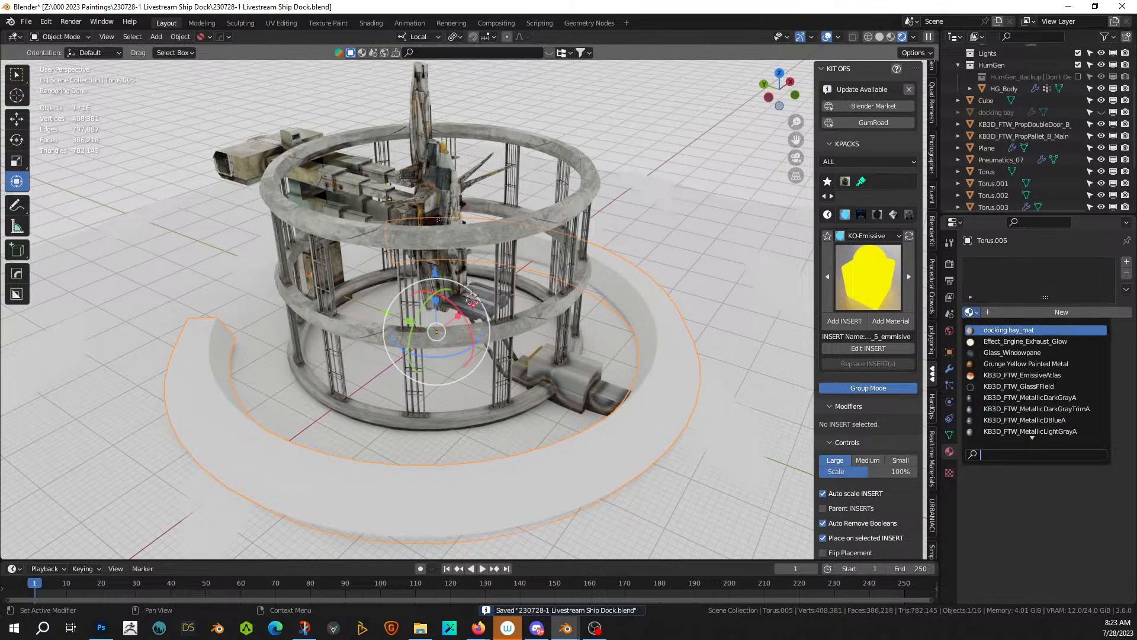
text(class)
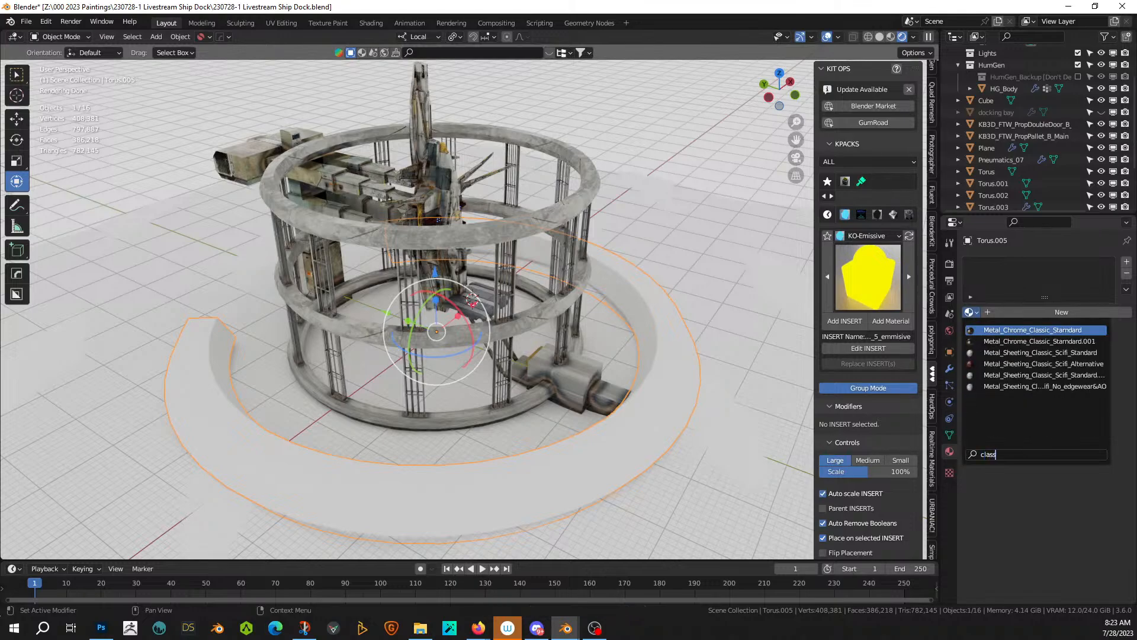
click(1056, 353)
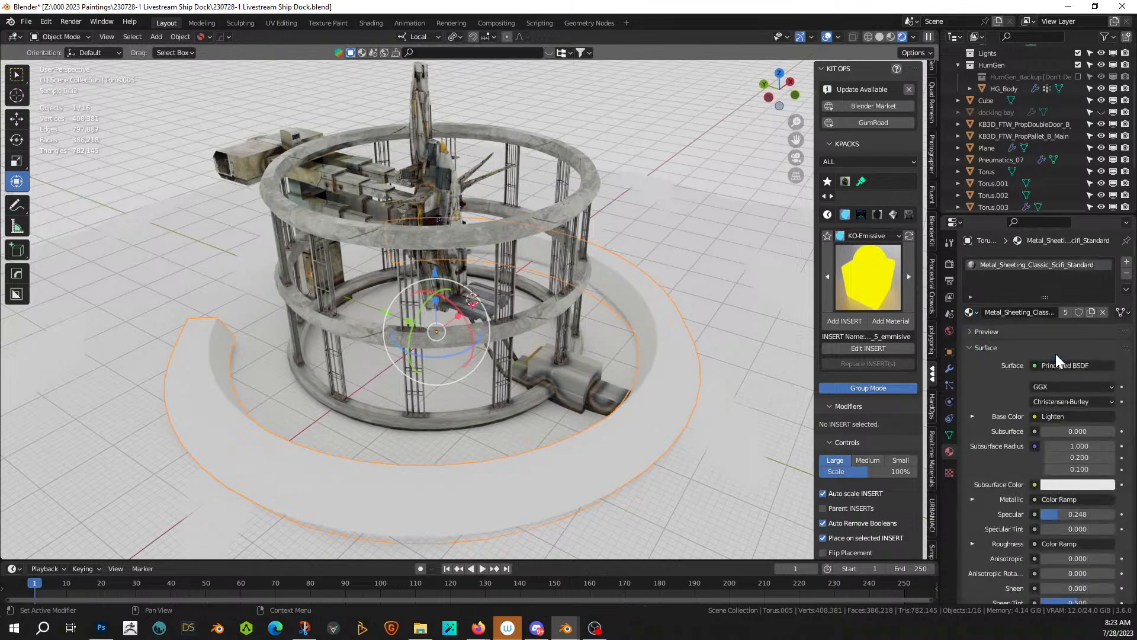
- Enter Edit Mode on the large open outer ring and select all of its faces
middle_drag(616, 427, 602, 449)
key(Tab)
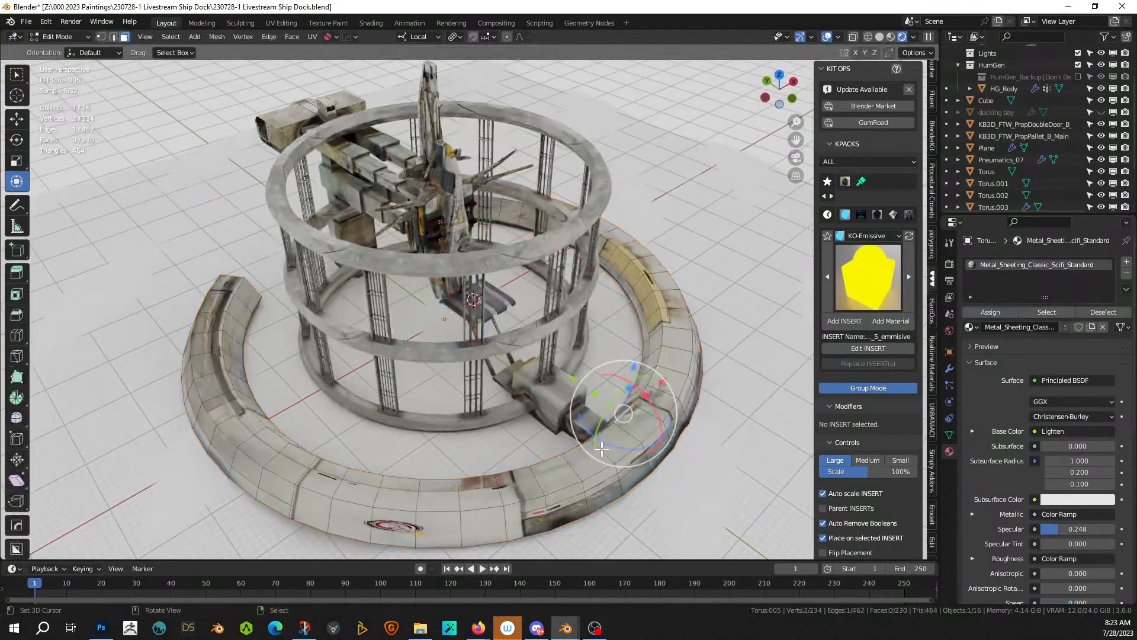
key(a)
- Unwrap the outer ring's faces with Smart UV Project at a 90° angle limit
key(u)
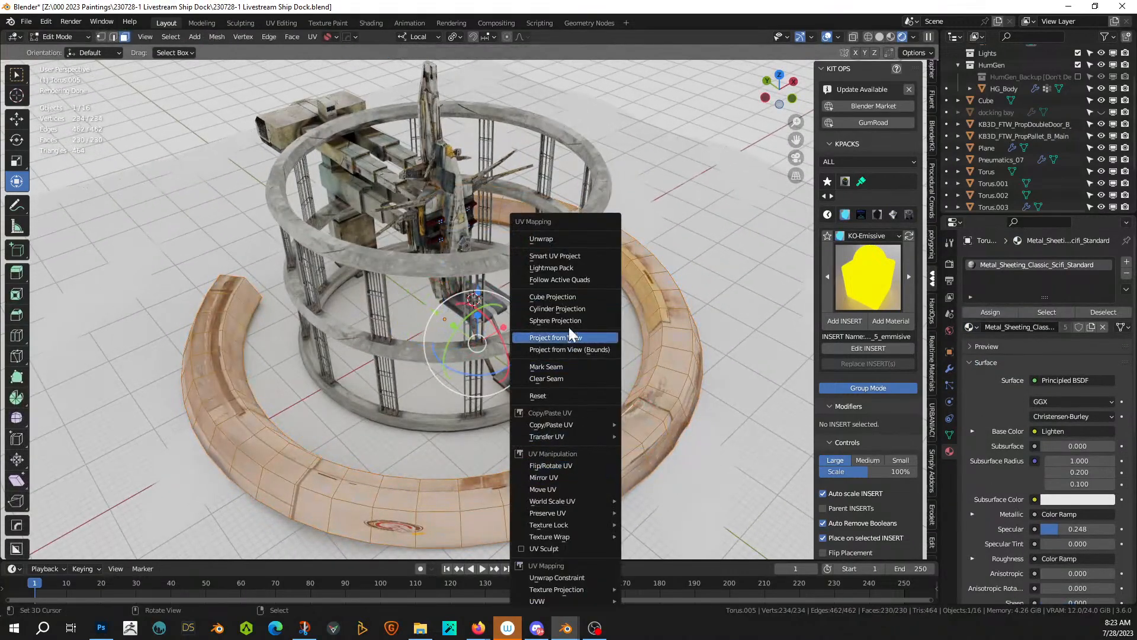
click(558, 256)
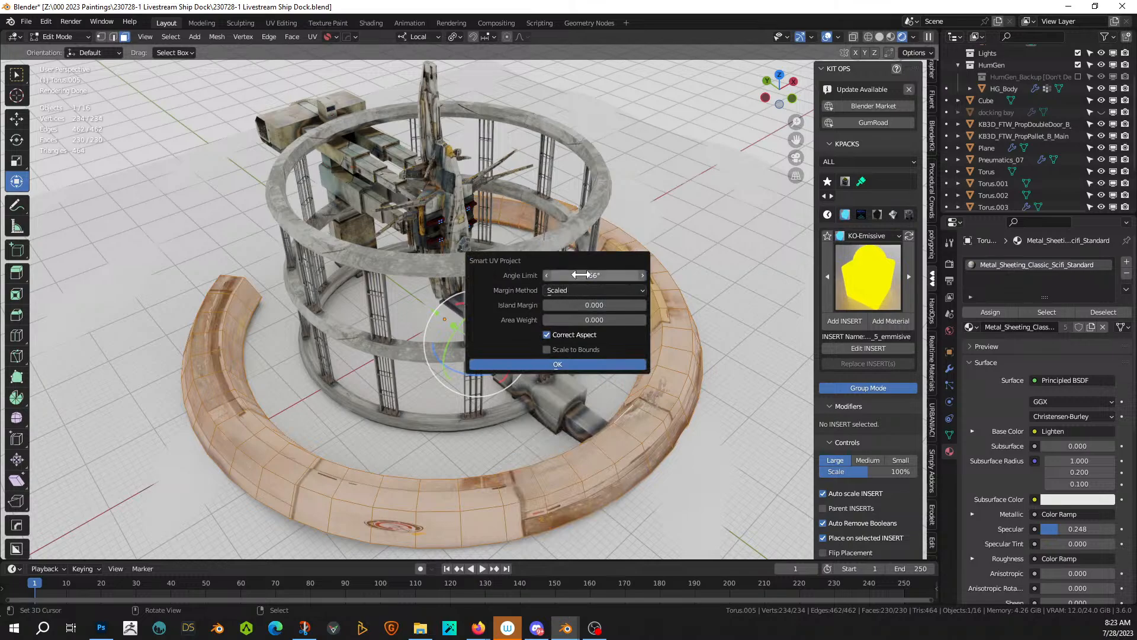
click(560, 276)
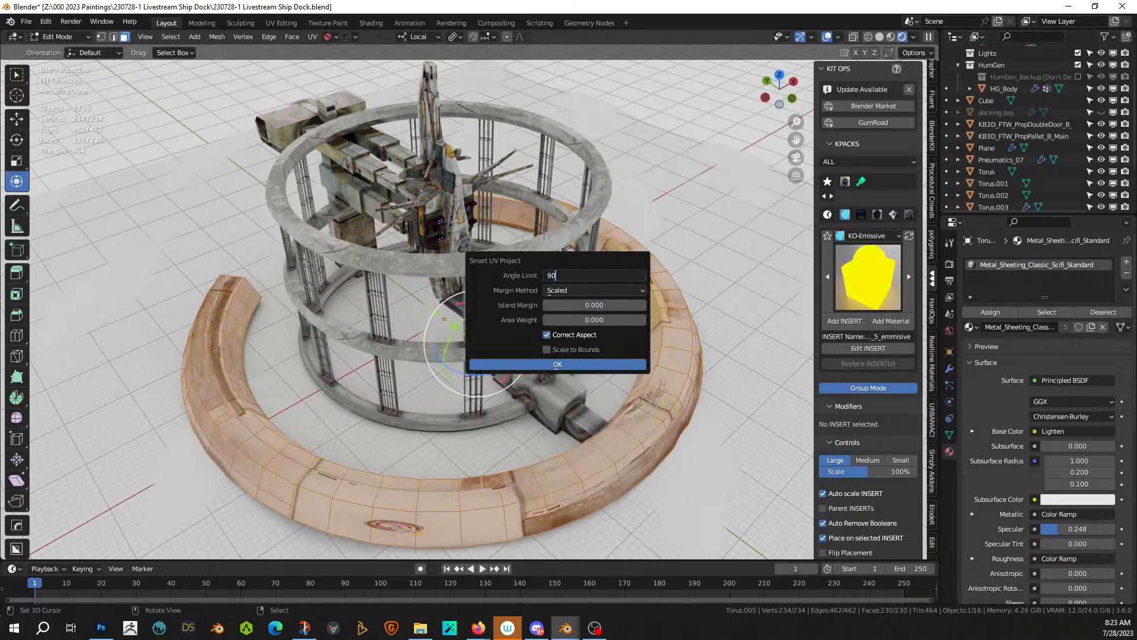
text(90)
key(Return)
click(557, 364)
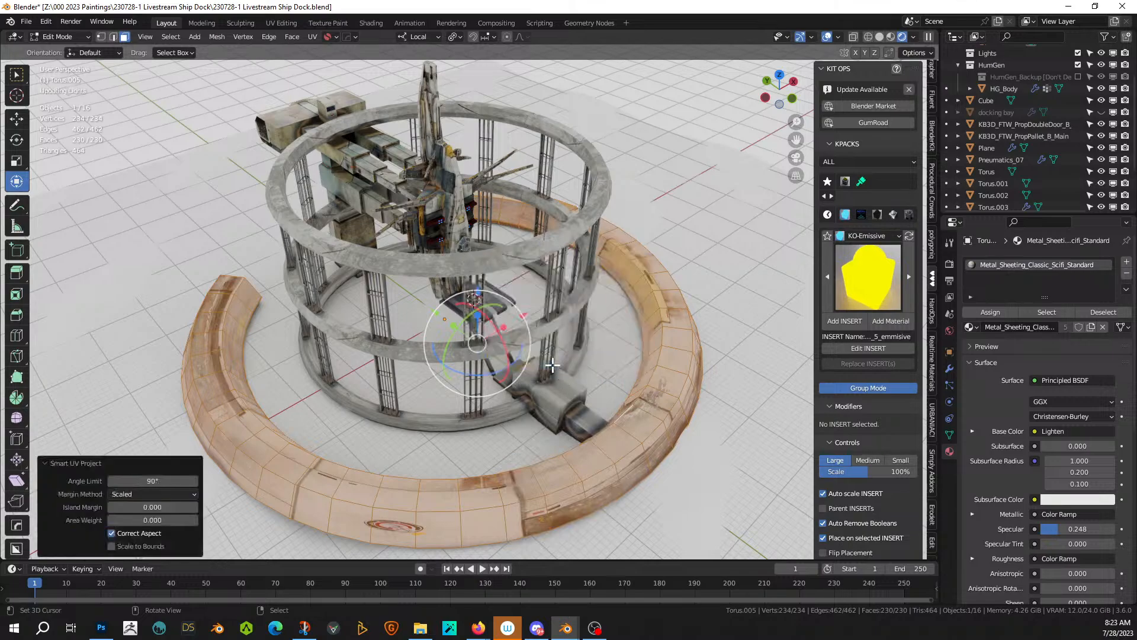
- Unwrap the whole outer ring with Cylinder Projection from the orthographic front view
middle_drag(572, 379, 485, 314)
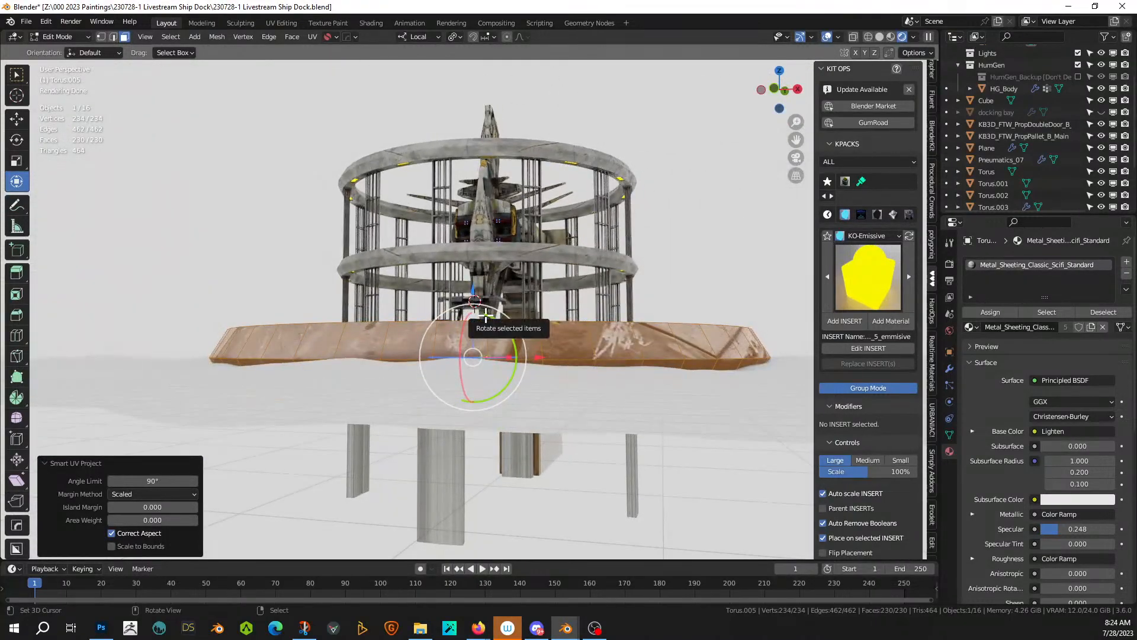
key(KP_1)
key(u)
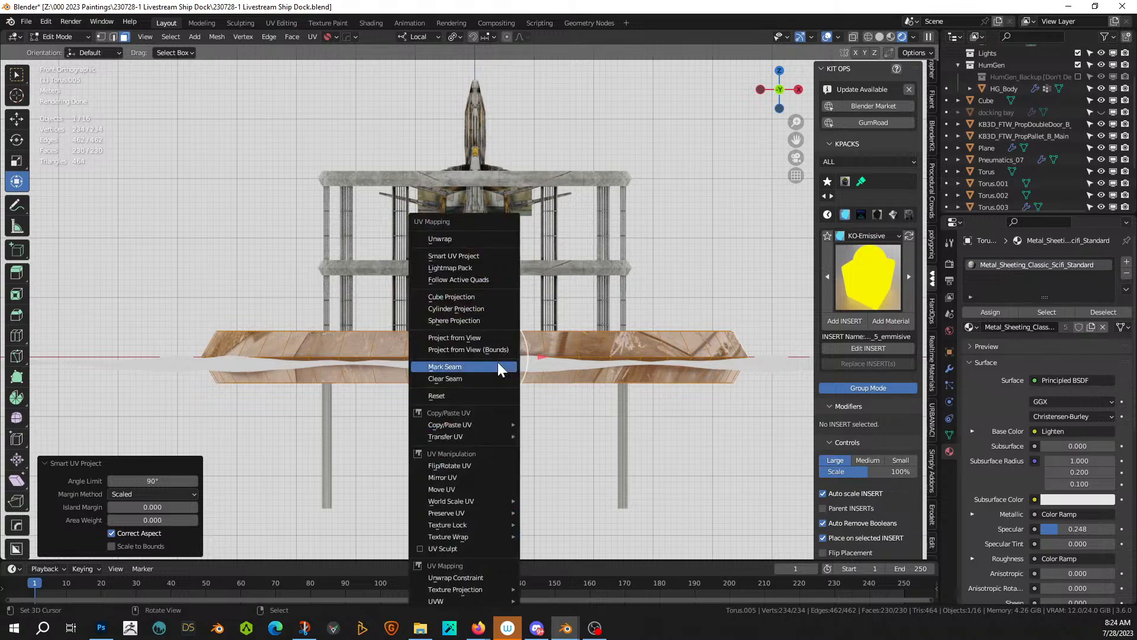
click(467, 311)
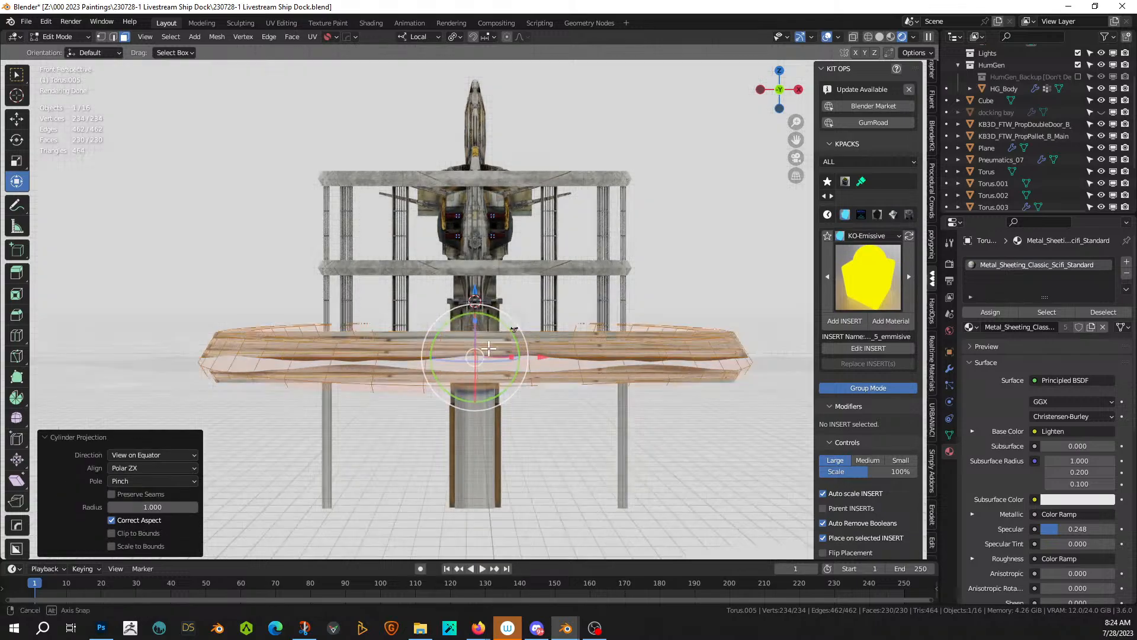
middle_drag(469, 315, 487, 359)
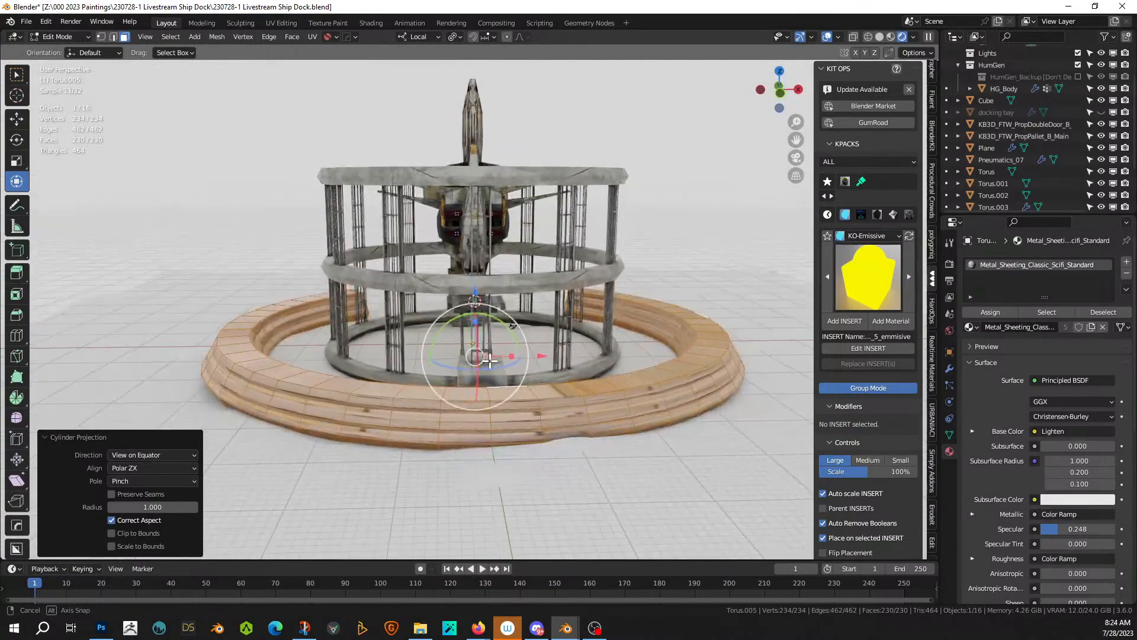
- Go to the UV Editing workspace and scale all the ring's UVs down along Y to fit within the texture's height
click(285, 24)
scroll(363, 357, down, 7)
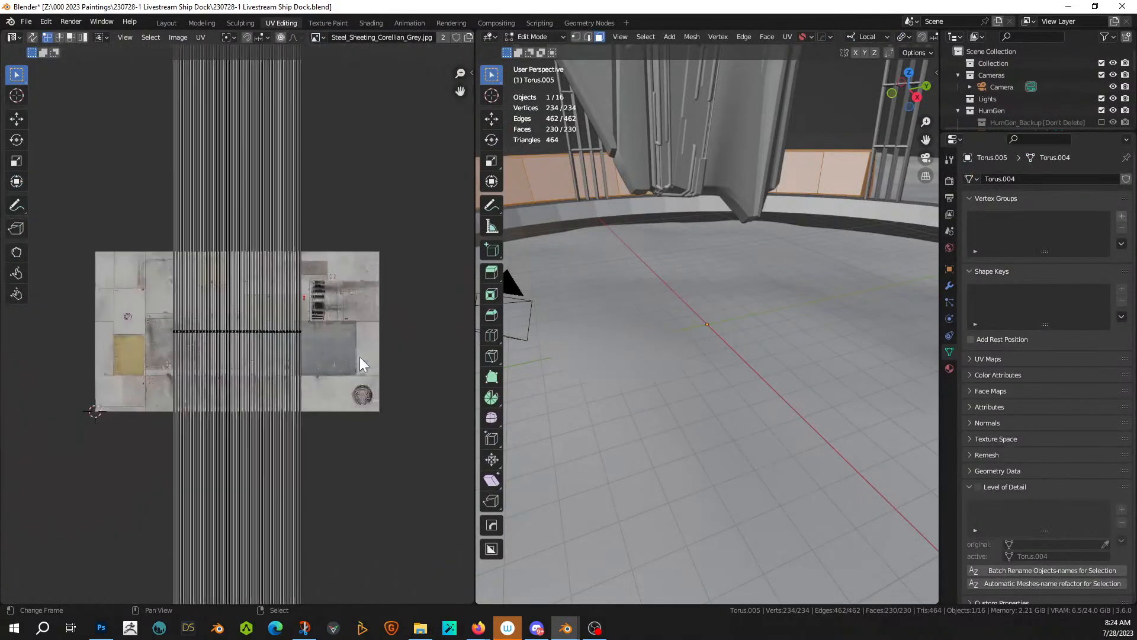
key(a)
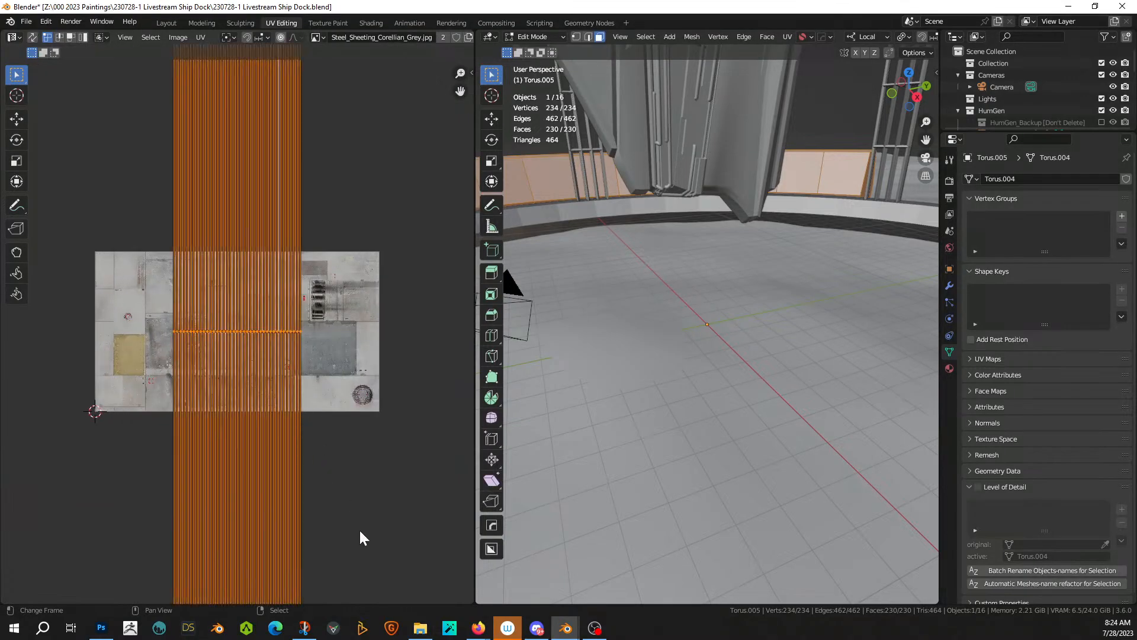
key(s)
key(y)
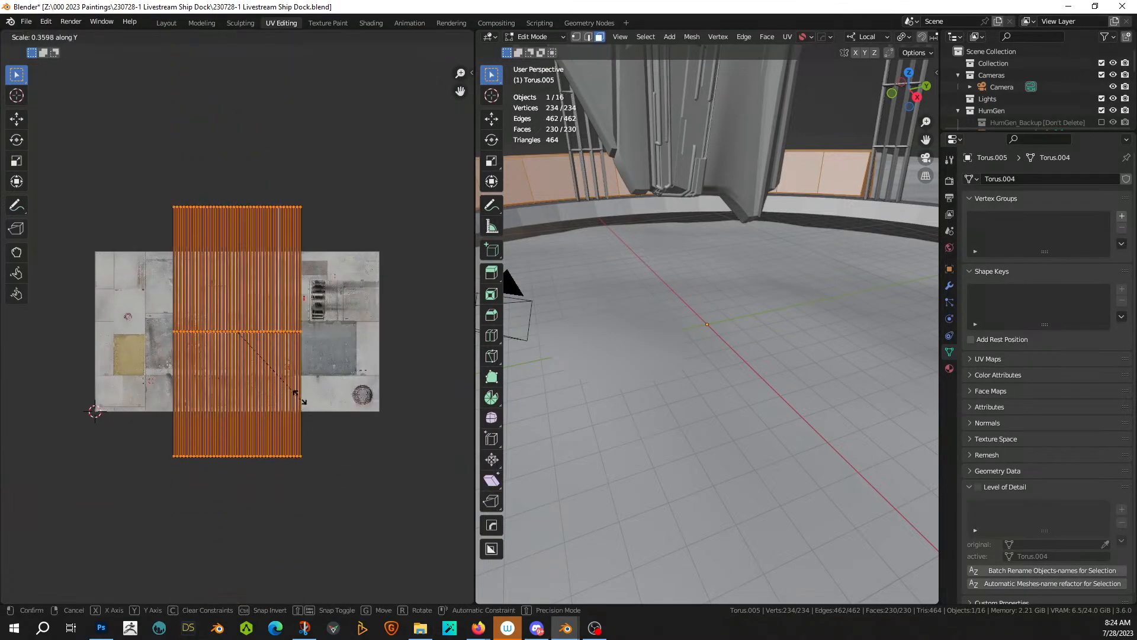
click(269, 364)
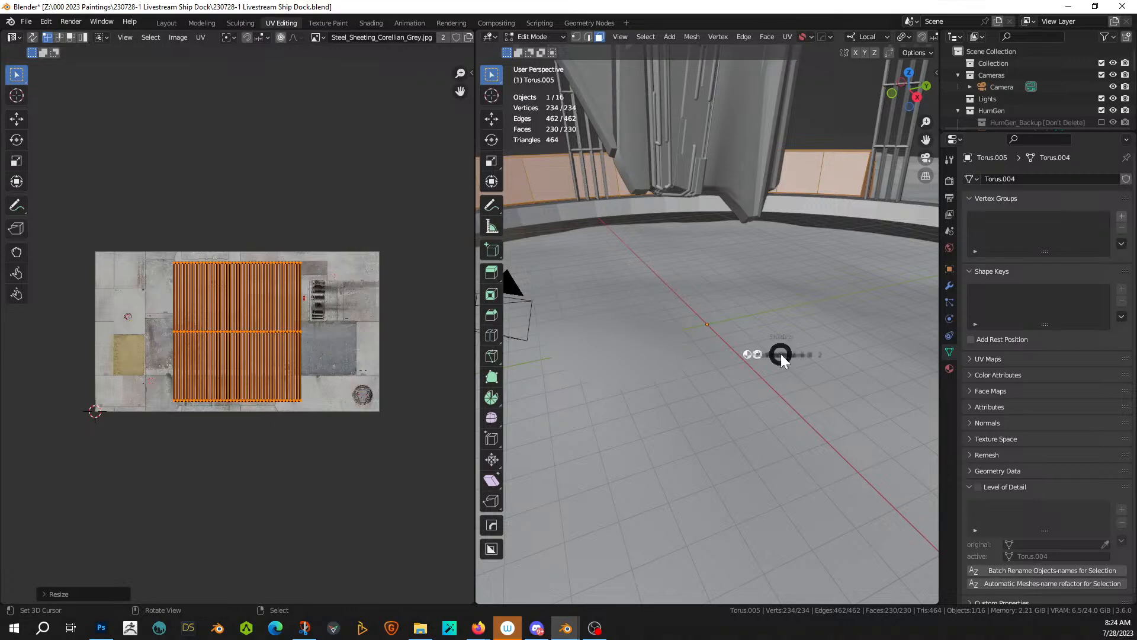
- Show the model with rendered shading, then widen the ring's UVs along X by about 1.8 and shift them up and left on the texture
key(2)
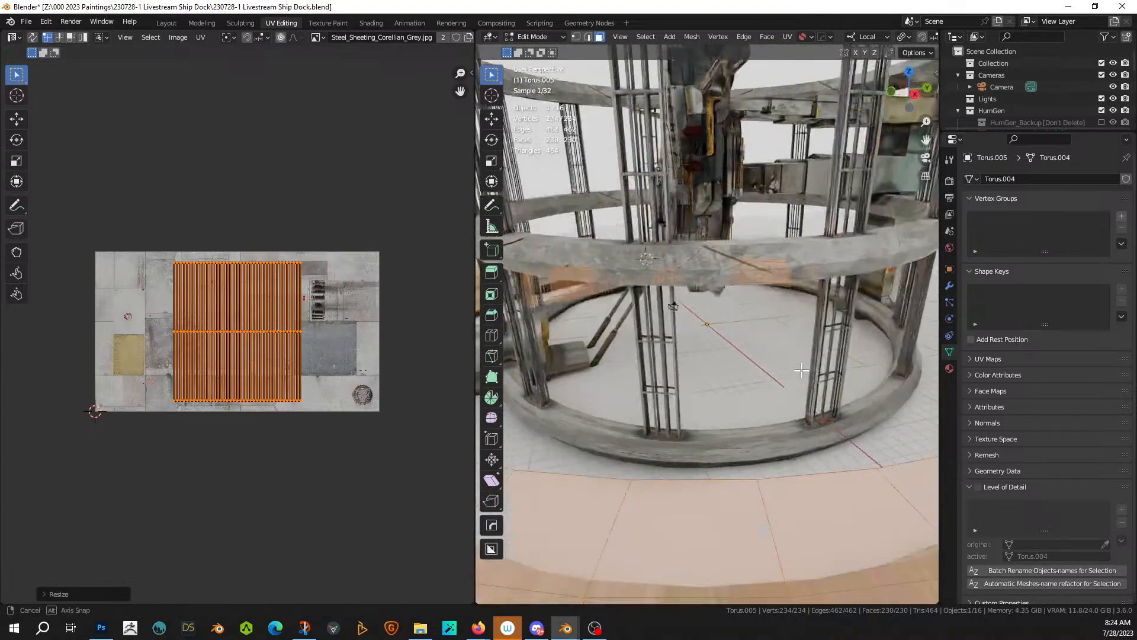
scroll(798, 366, down, 4)
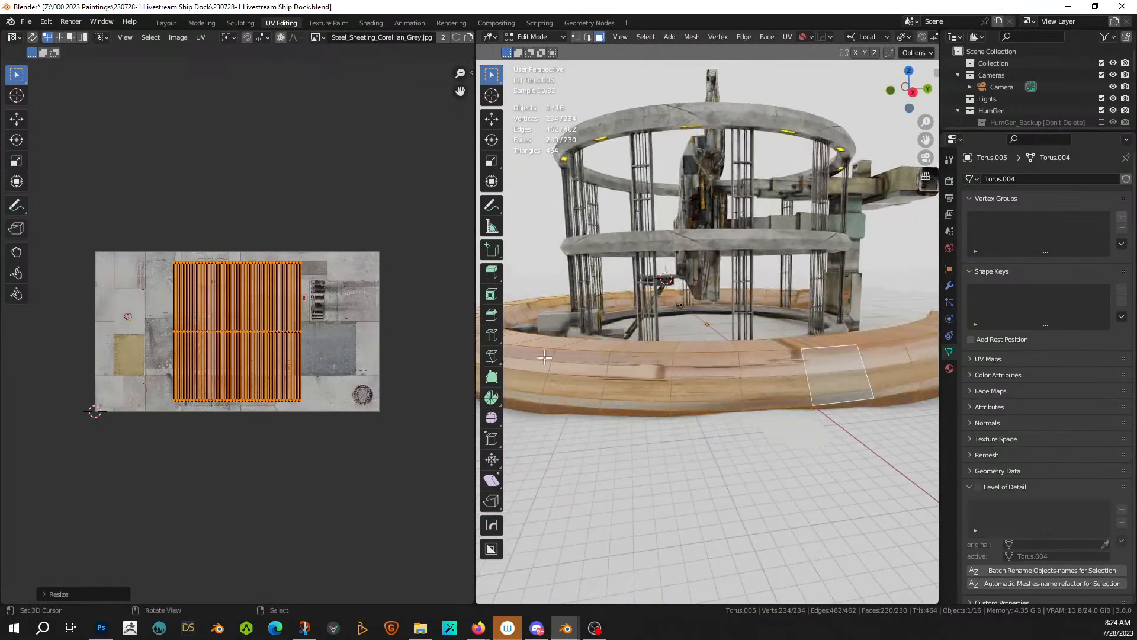
key(s)
key(x)
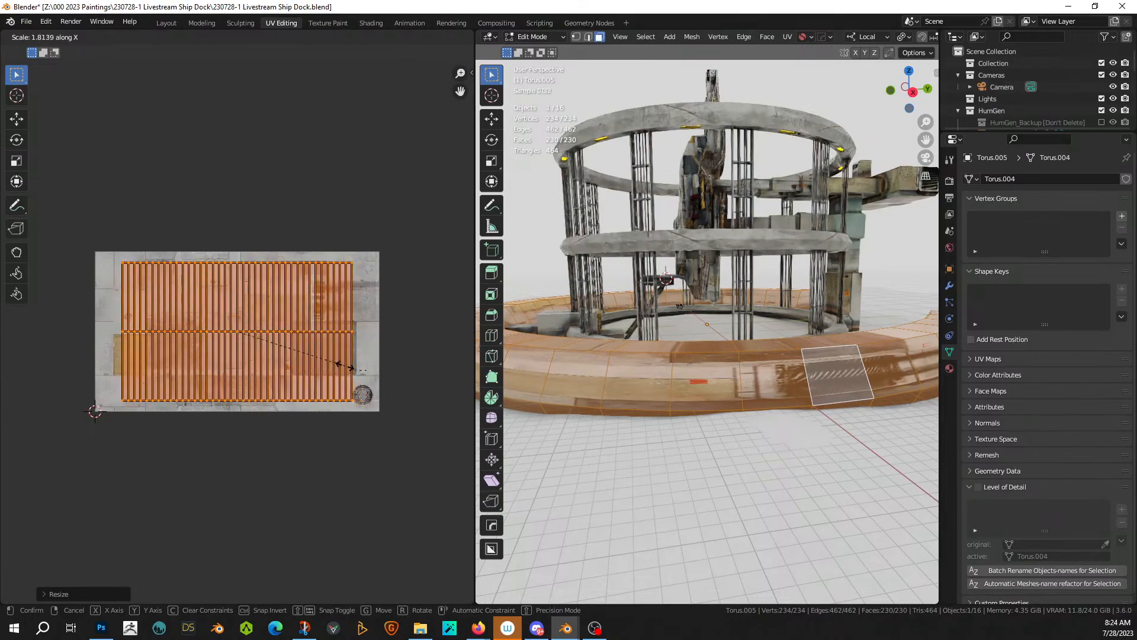
click(349, 371)
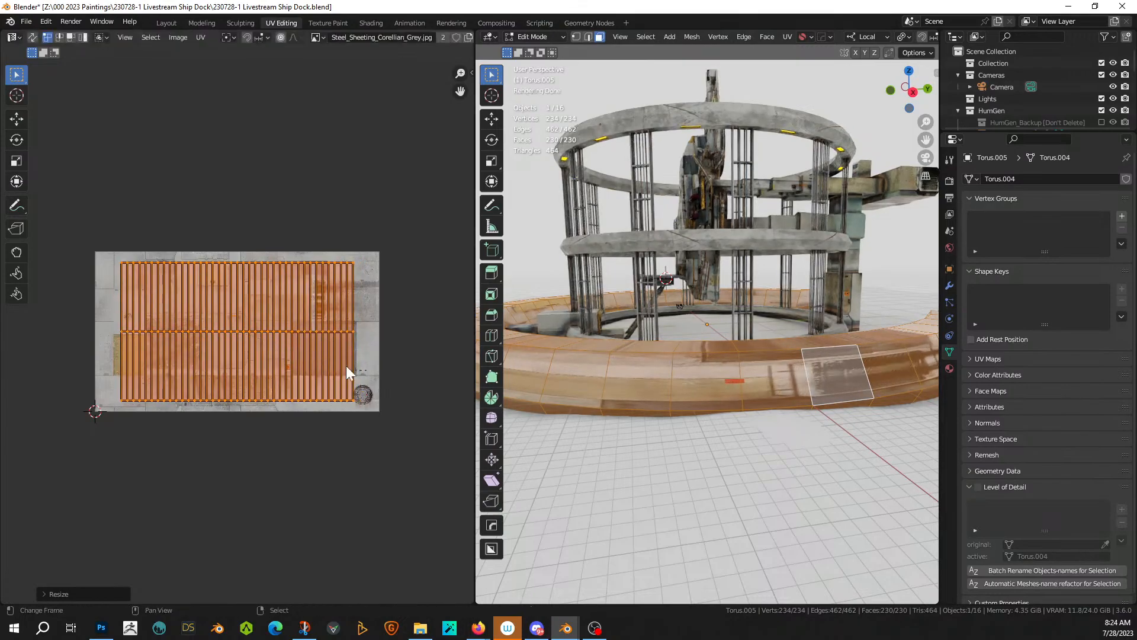
key(g)
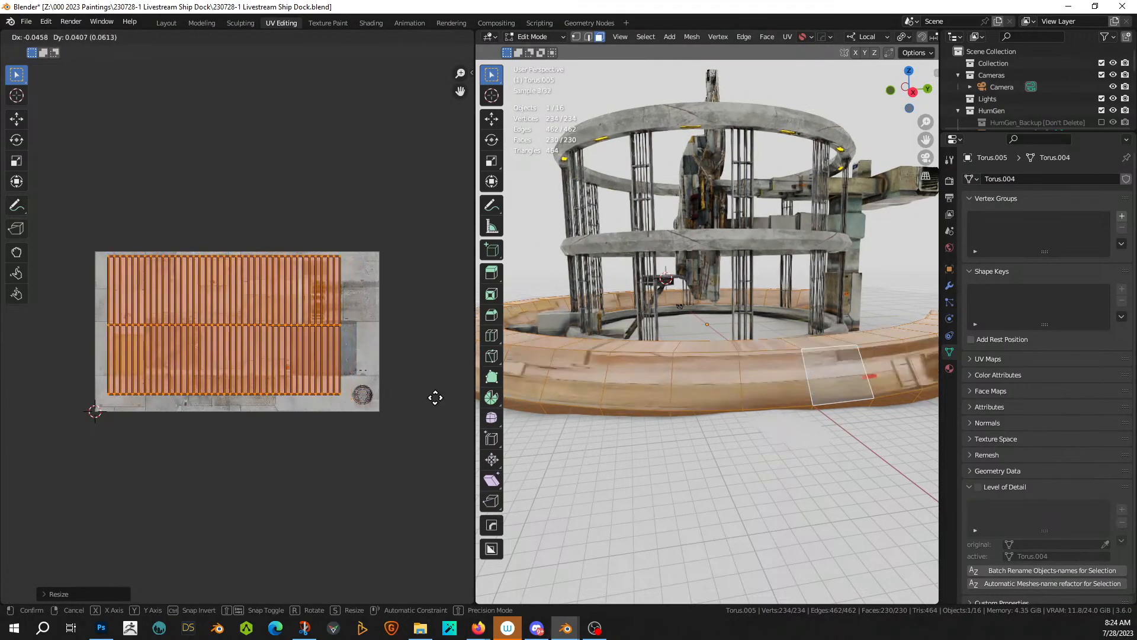
click(432, 399)
- Select the loop of top faces running along the outer ring
middle_drag(546, 393, 714, 442)
alt+click(865, 385)
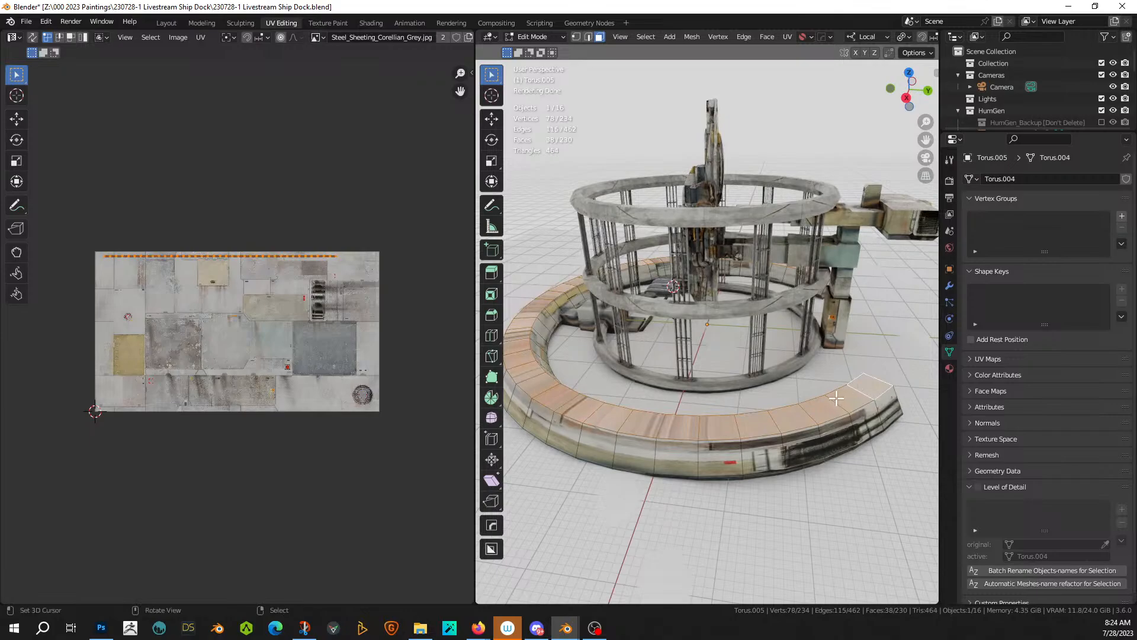
scroll(353, 264, up, 2)
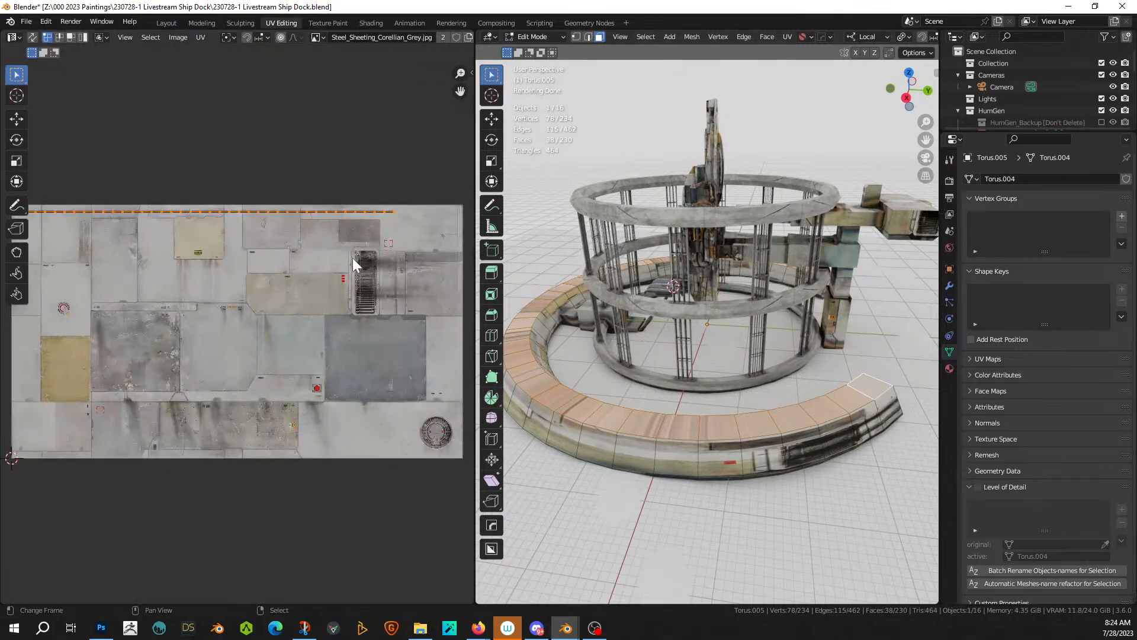
- Try to stretch the top face loop's flattened UVs along Y
key(s)
key(y)
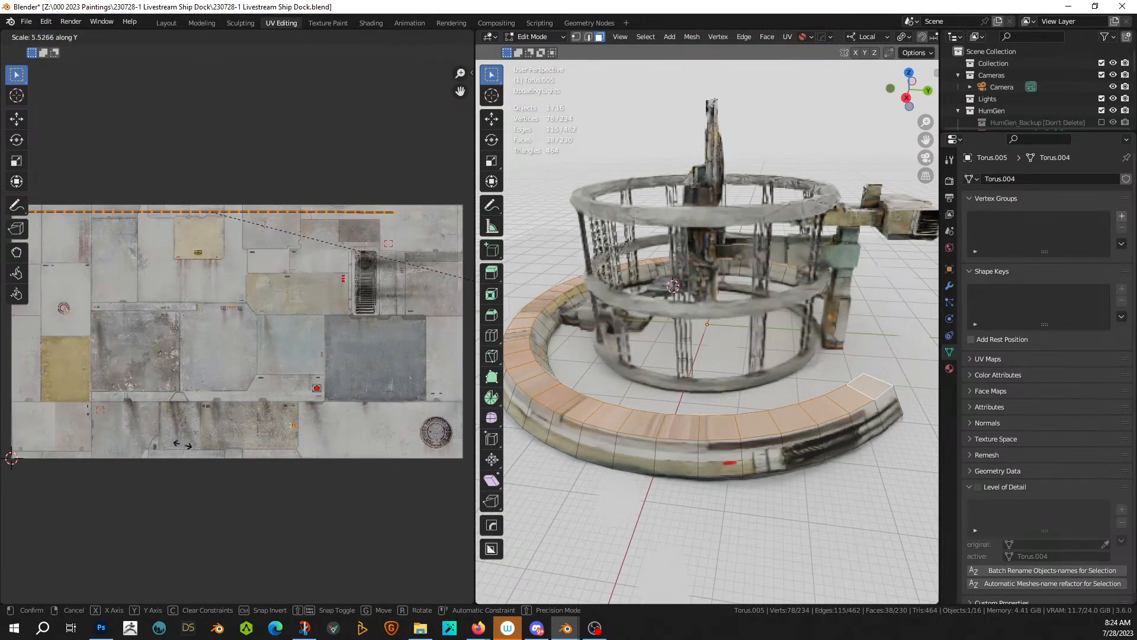
click(164, 501)
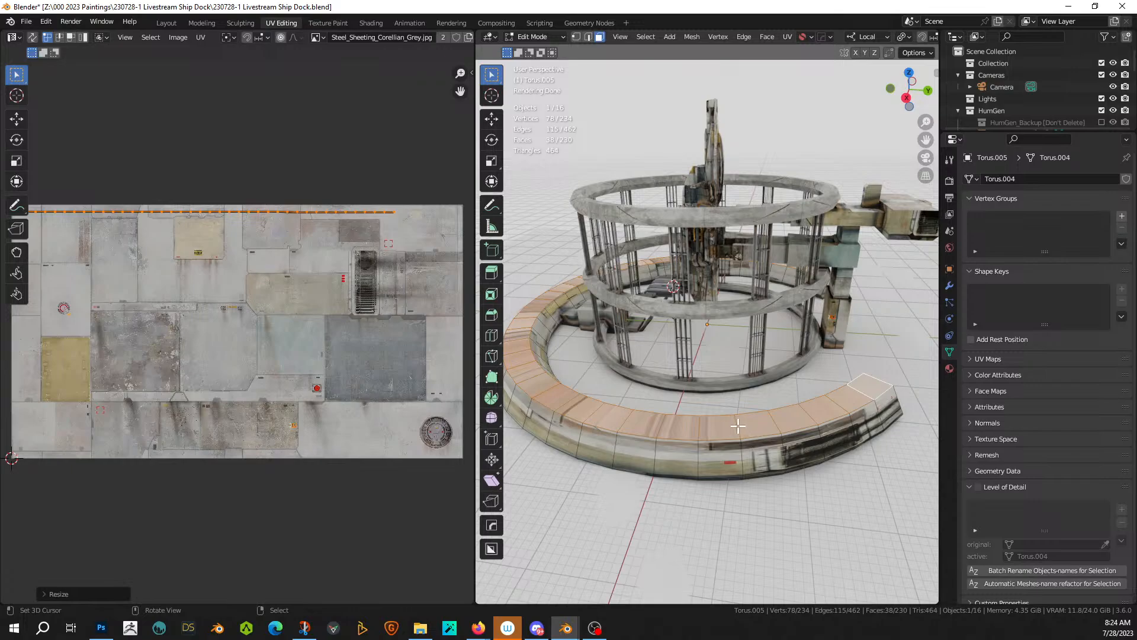
- Unwrap the ring's selected top faces with Cube Projection
key(u)
key(Escape)
key(u)
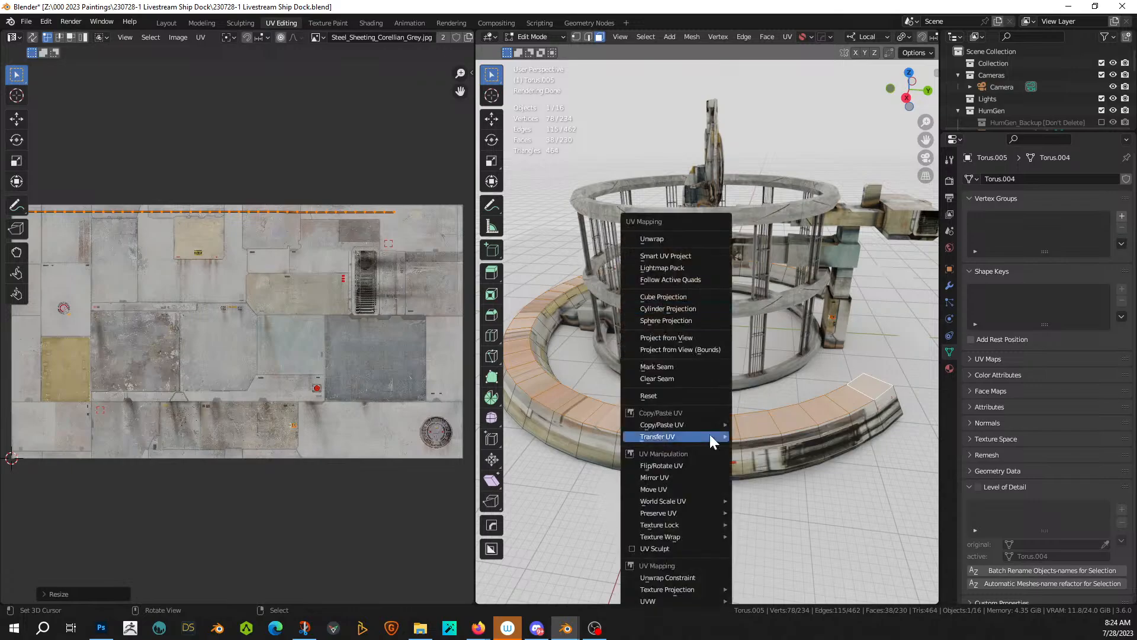
click(694, 299)
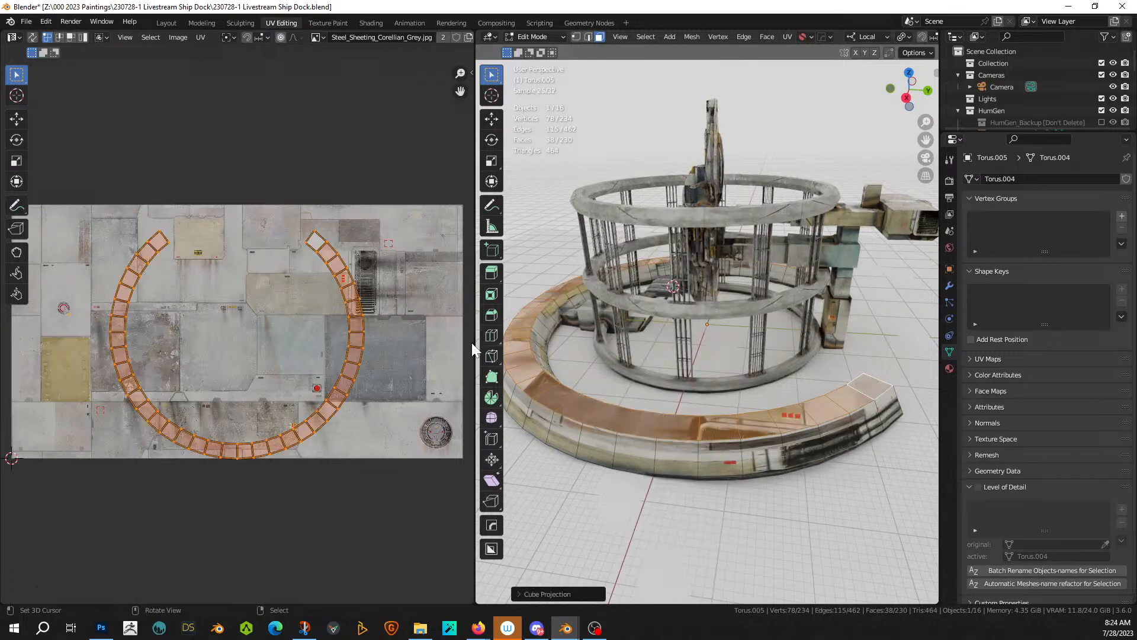
key(u)
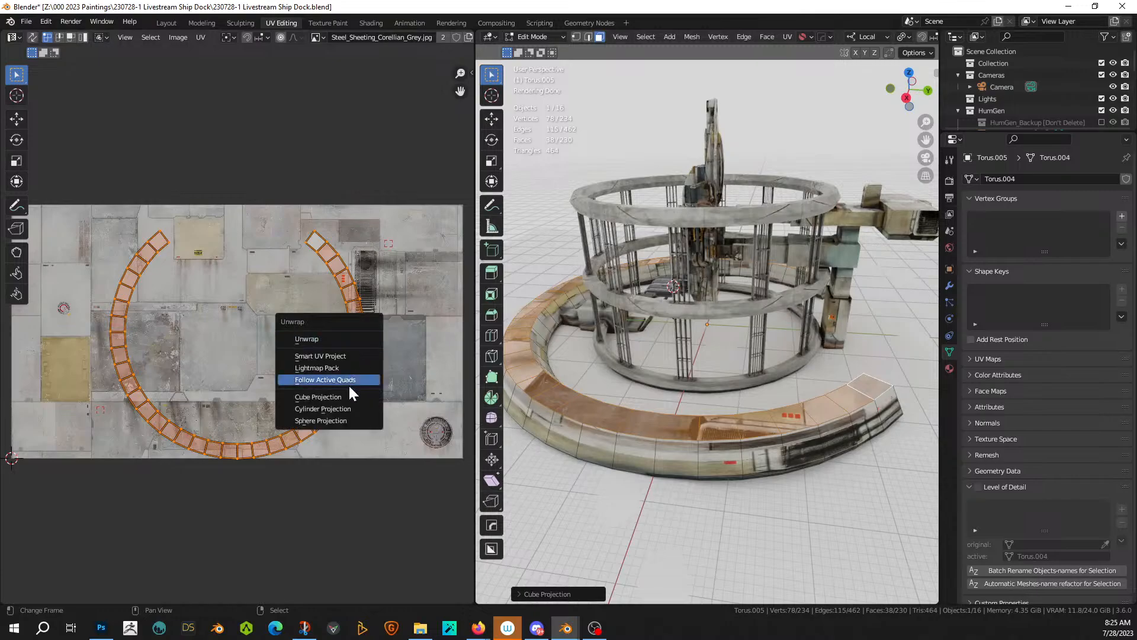
click(160, 234)
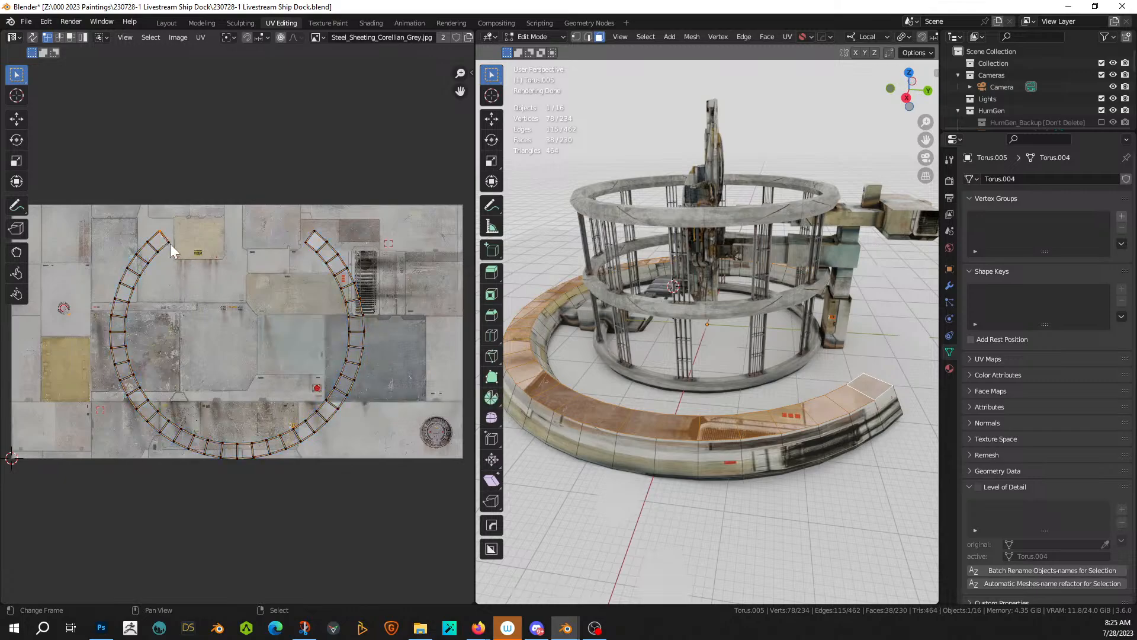
key(ctrl+l)
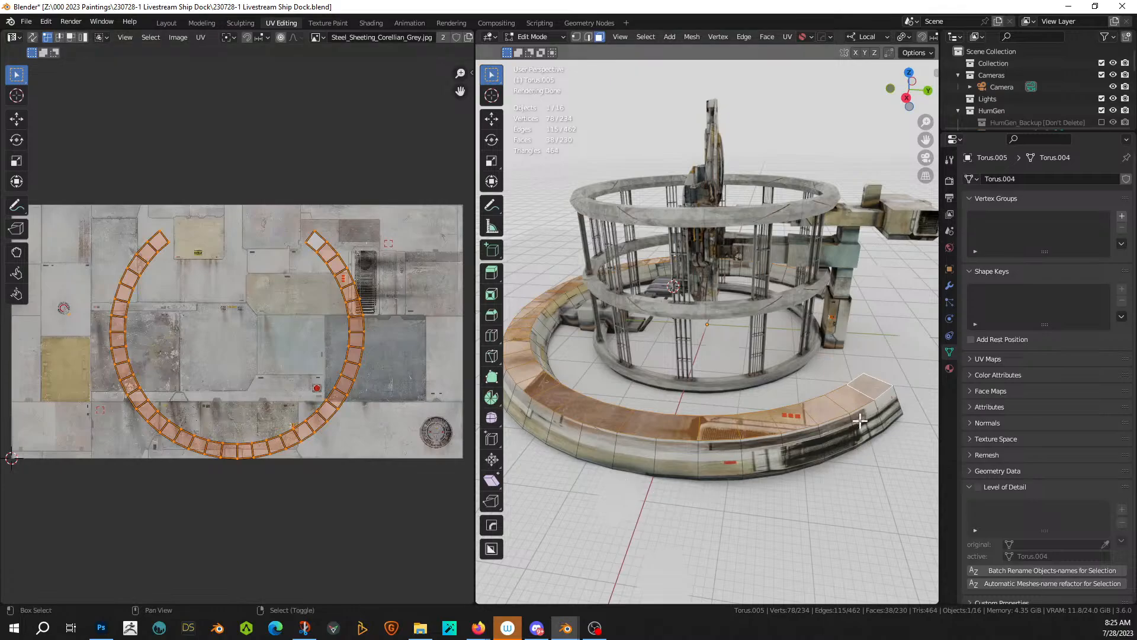
- Make the quad at the ring's open end active and unwrap the top faces with Follow Active Quads using Length Average
shift+right_click(867, 388)
shift+right_click(867, 386)
key(u)
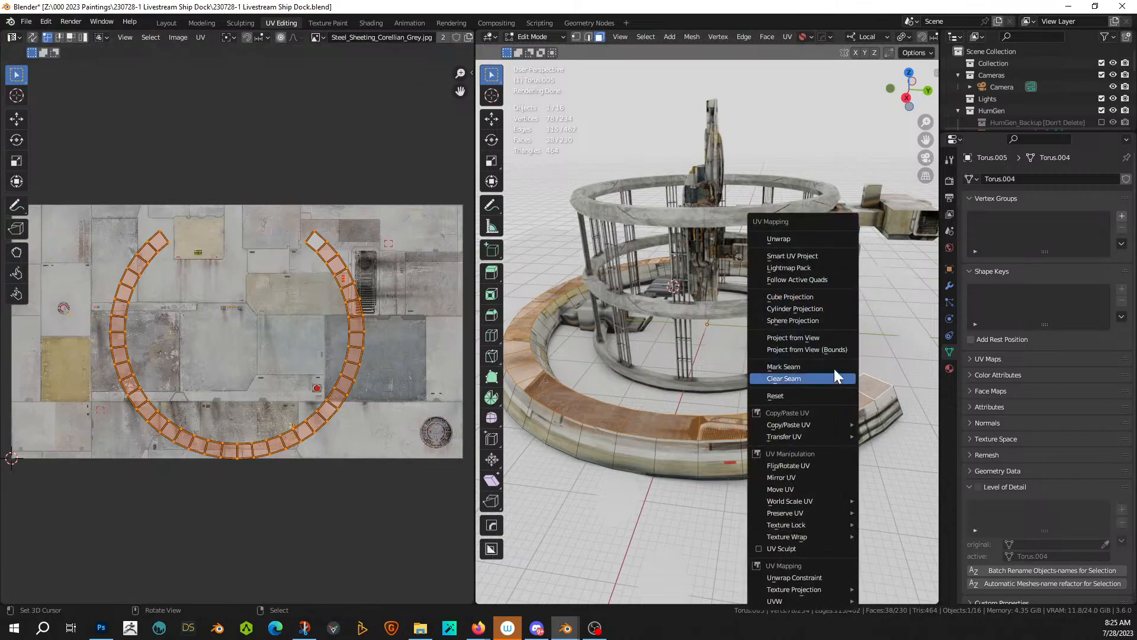
click(825, 279)
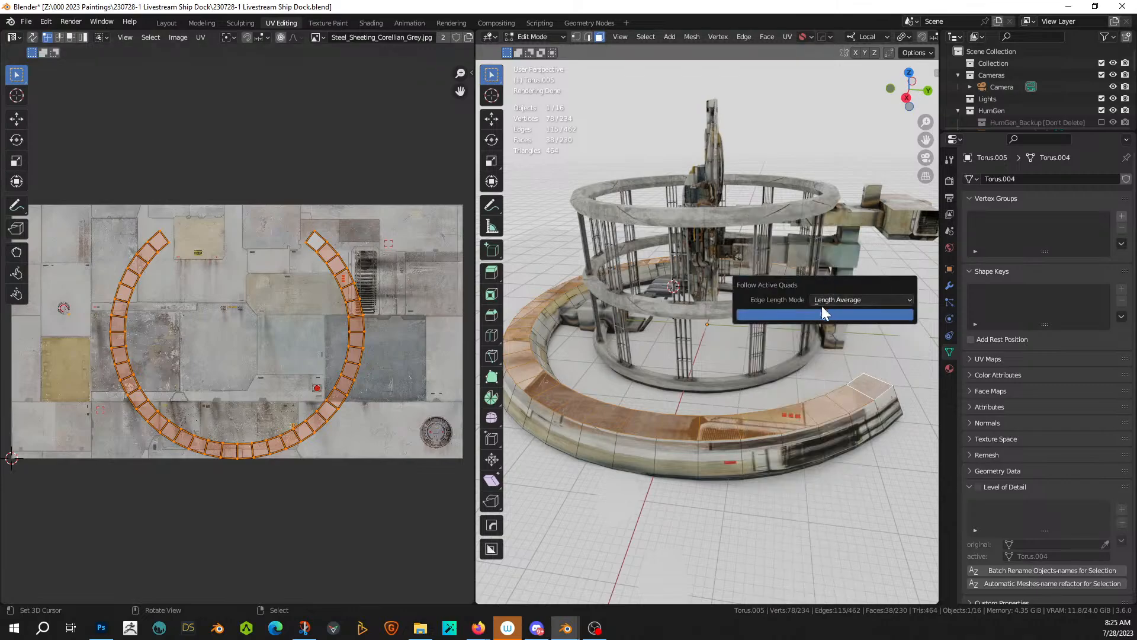
click(809, 314)
- Rotate the top faces' diagonal UV strip to horizontal and move it across the middle of the texture
scroll(427, 438, down, 2)
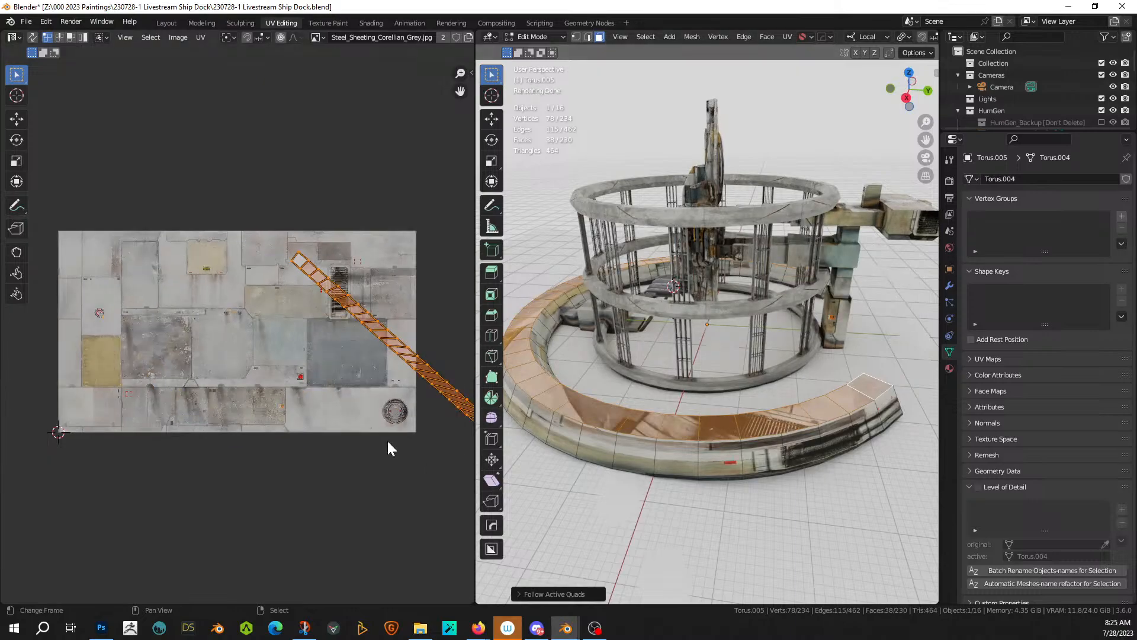
middle_drag(398, 452, 338, 450)
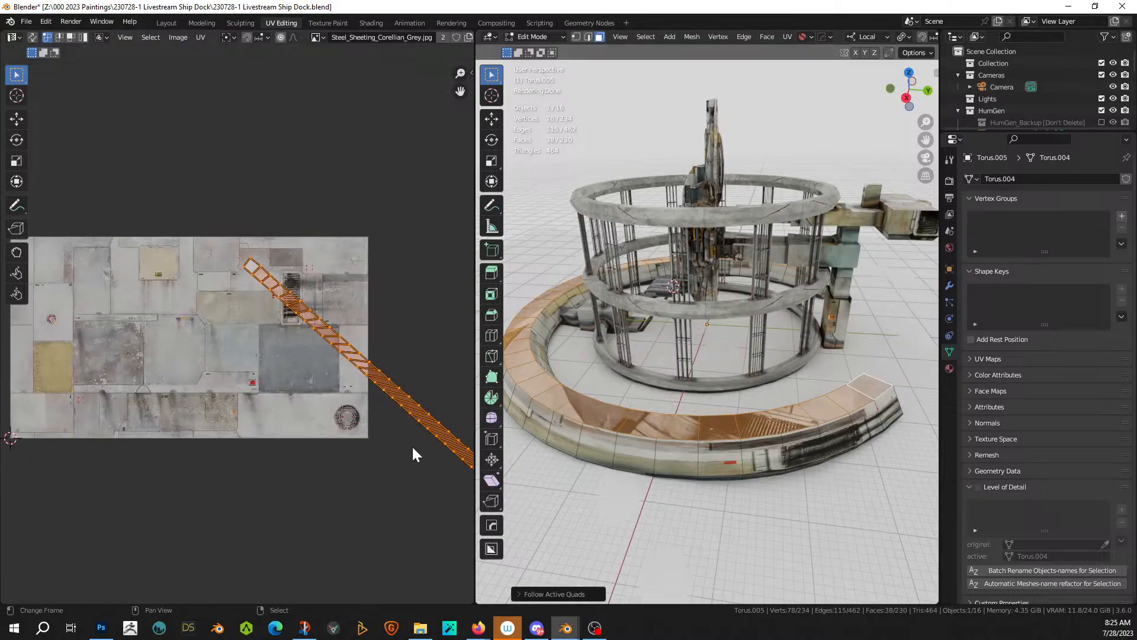
key(r)
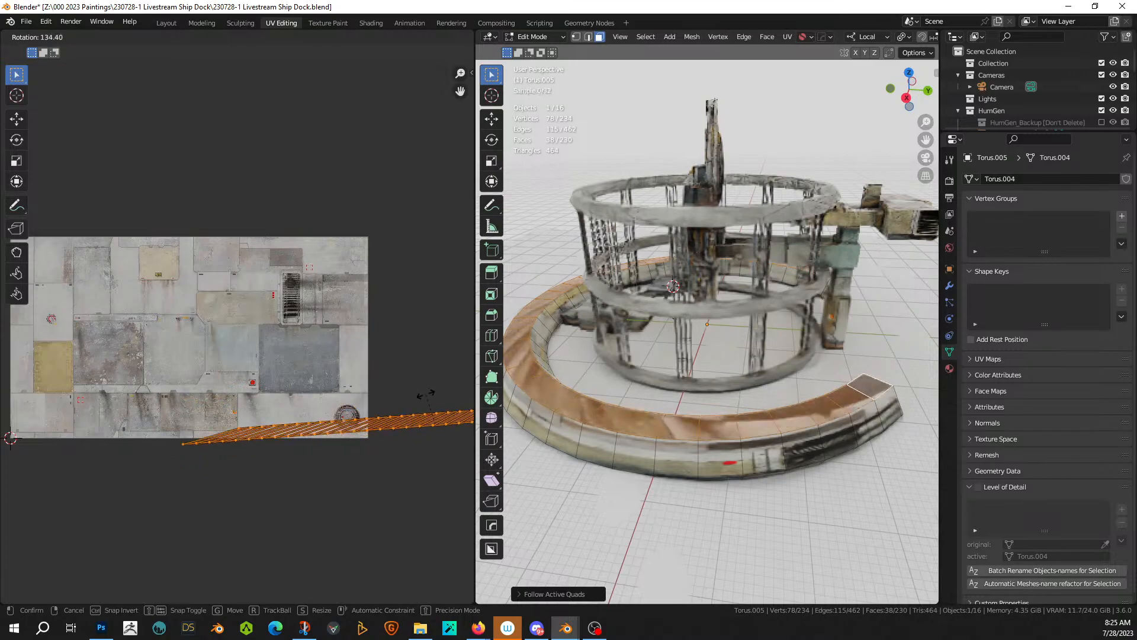
click(425, 425)
key(g)
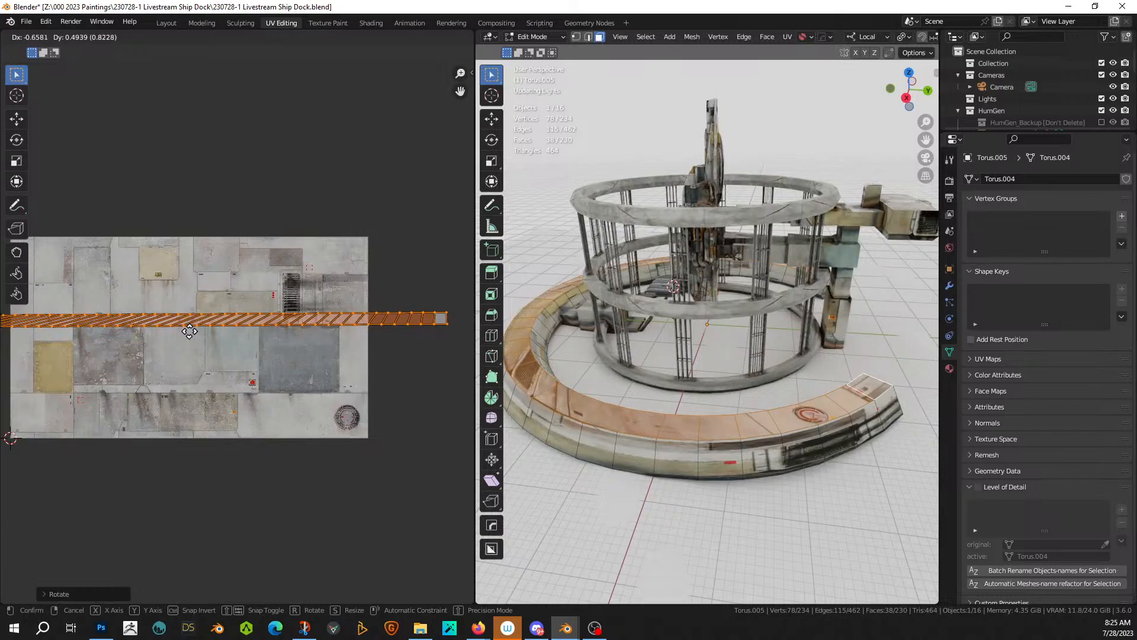
click(191, 335)
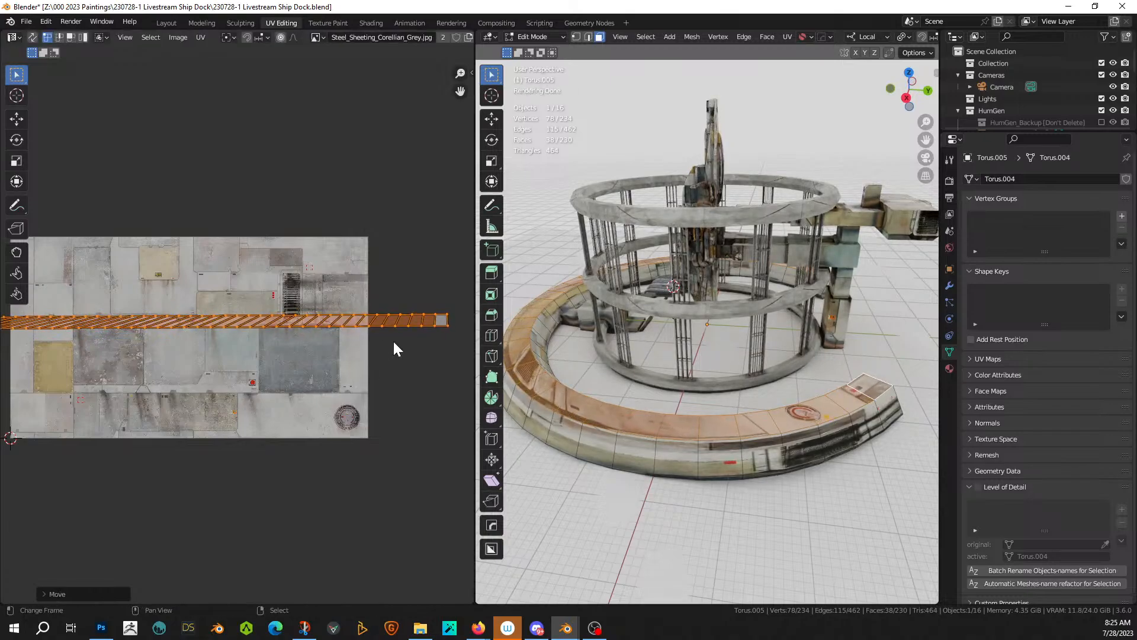
scroll(393, 340, up, 2)
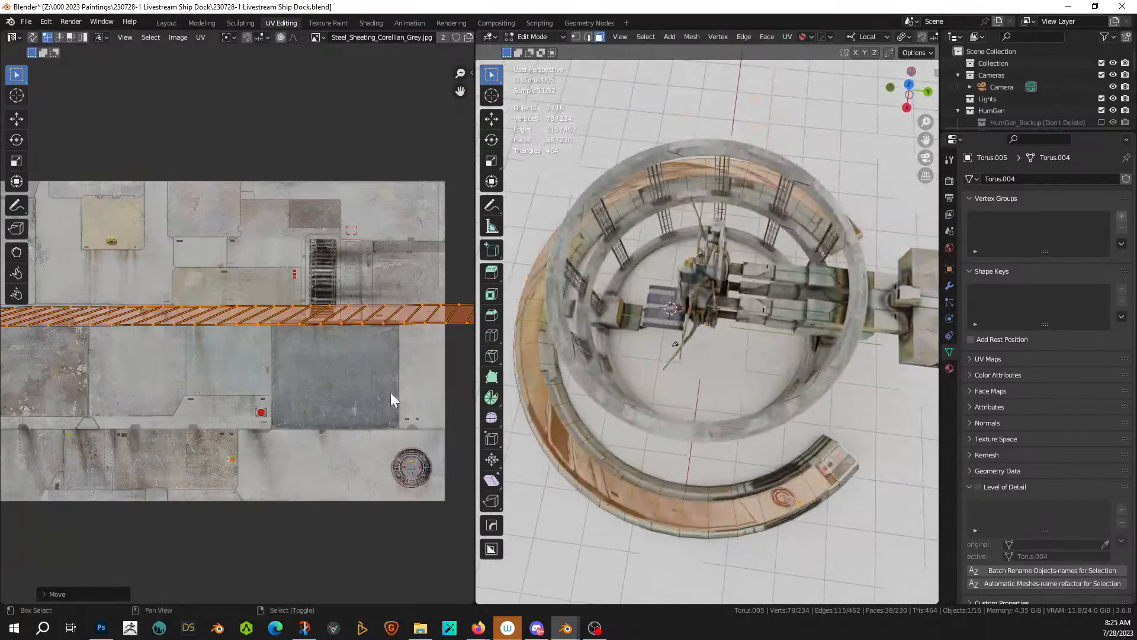
- Select the upper edge row of the top faces' UV strip and shift it about -0.06 along X to straighten the slanted cross edges
scroll(379, 392, up, 1)
key(2)
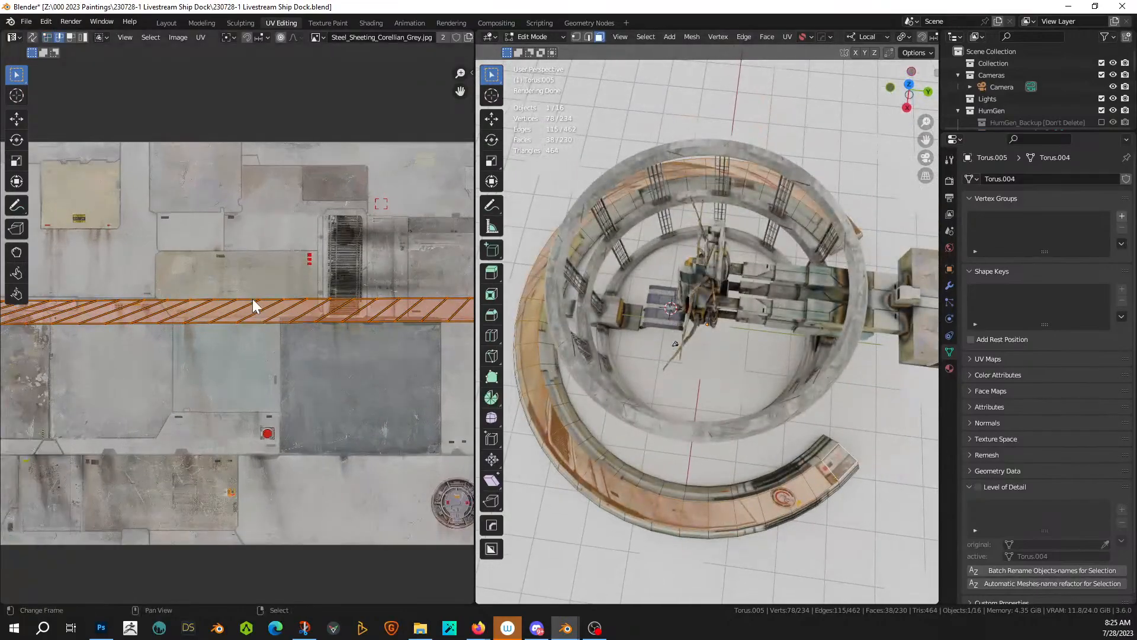
alt+click(252, 298)
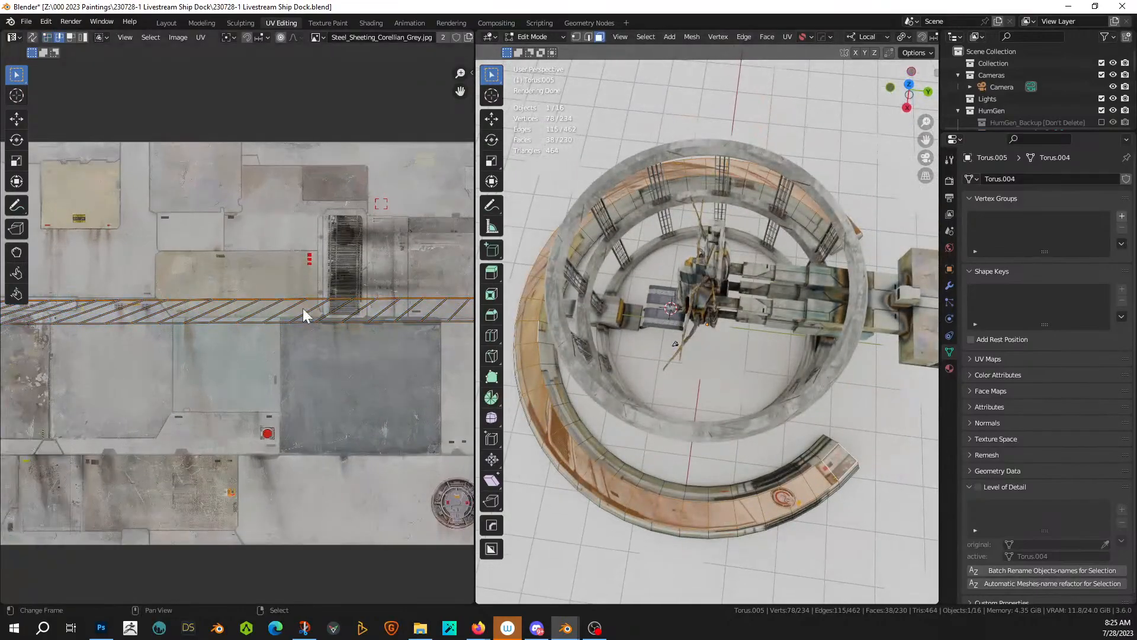
key(g)
key(x)
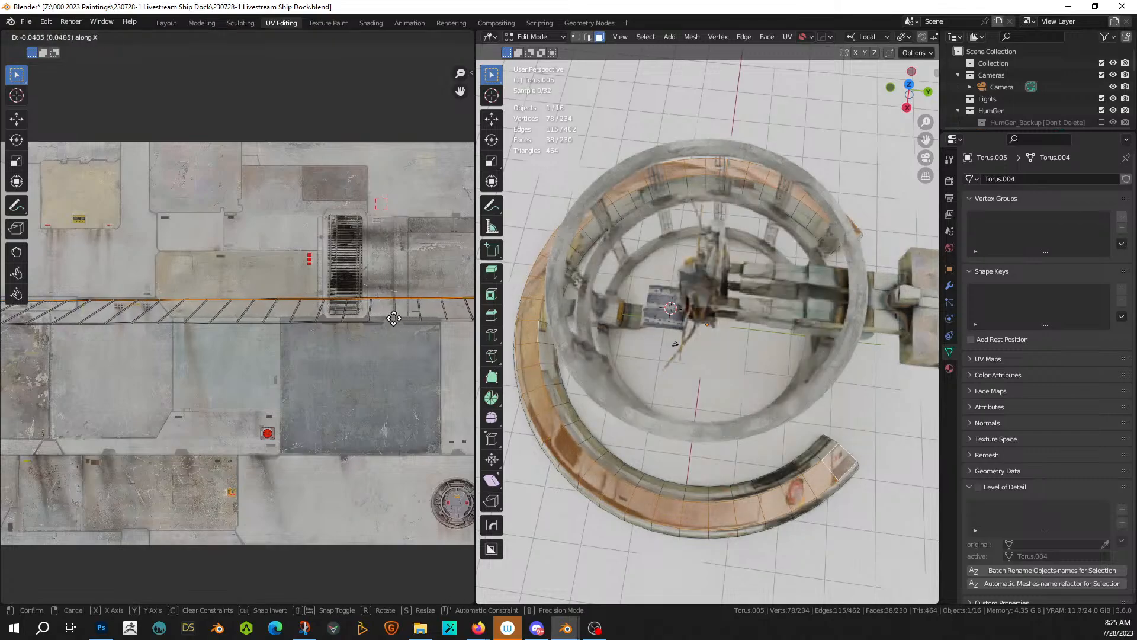
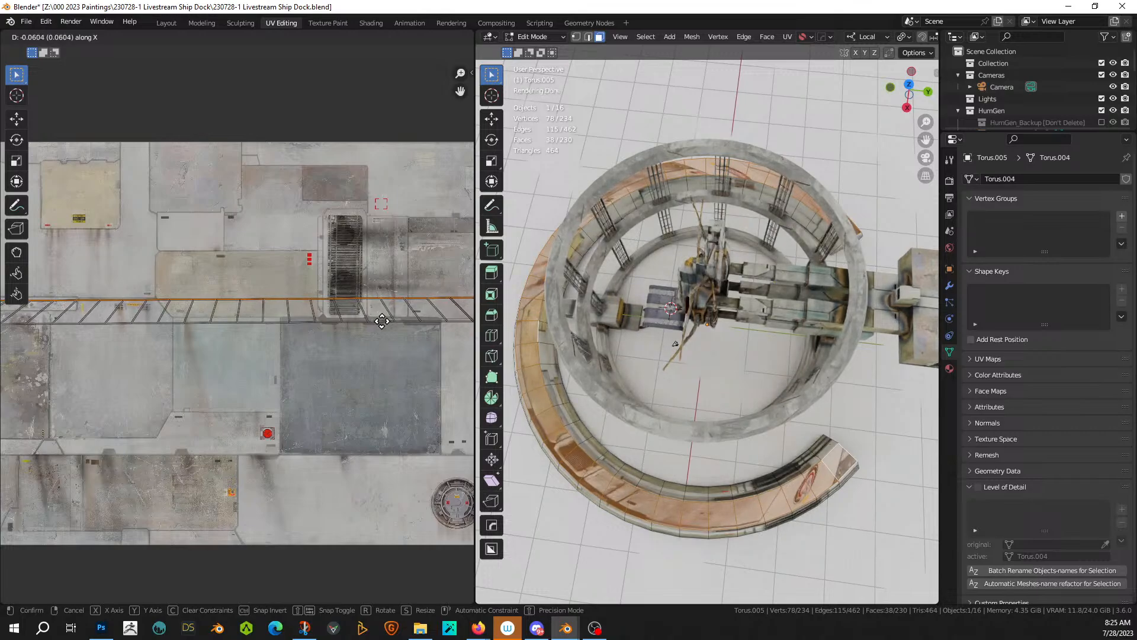
click(379, 320)
- Scale the UV strip's upper edge row along X by about 1.07
scroll(380, 324, down, 1)
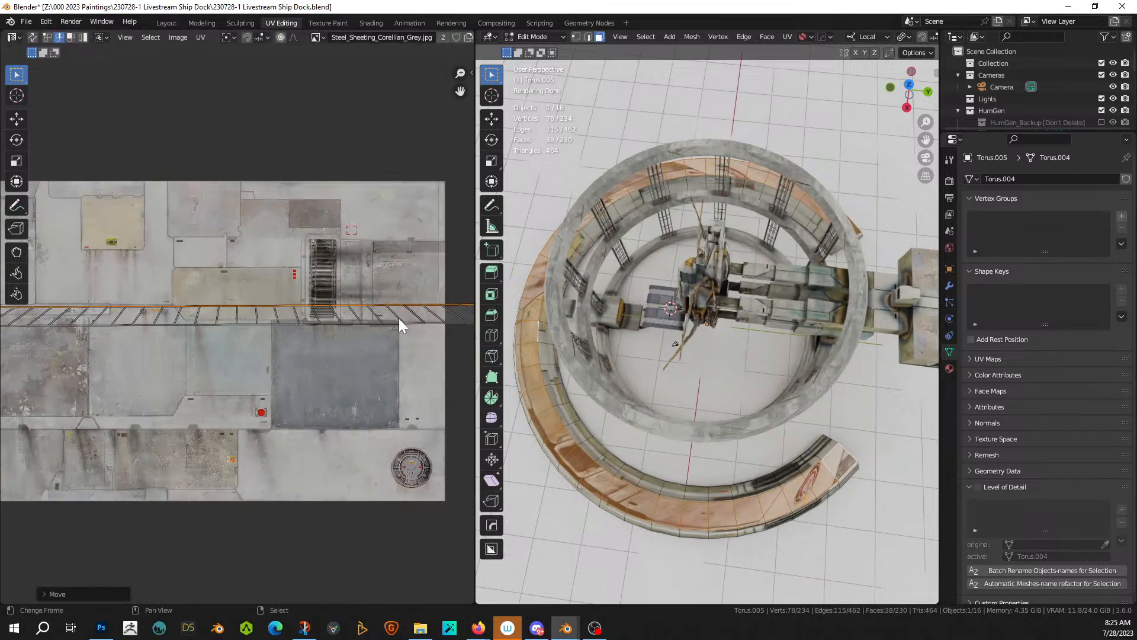
key(s)
key(x)
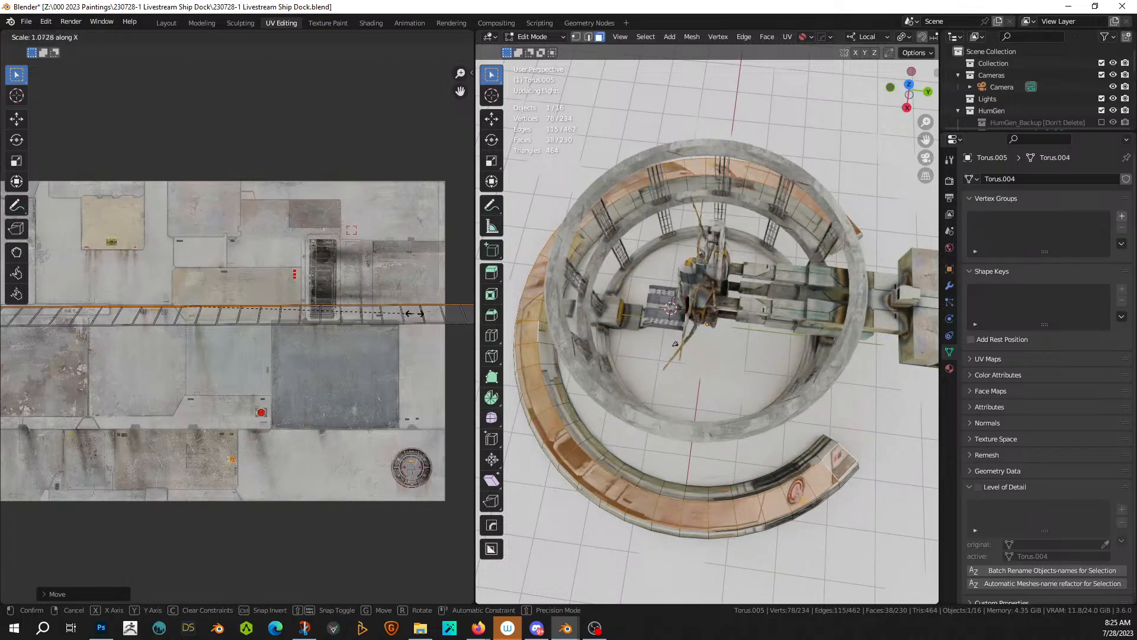
click(411, 313)
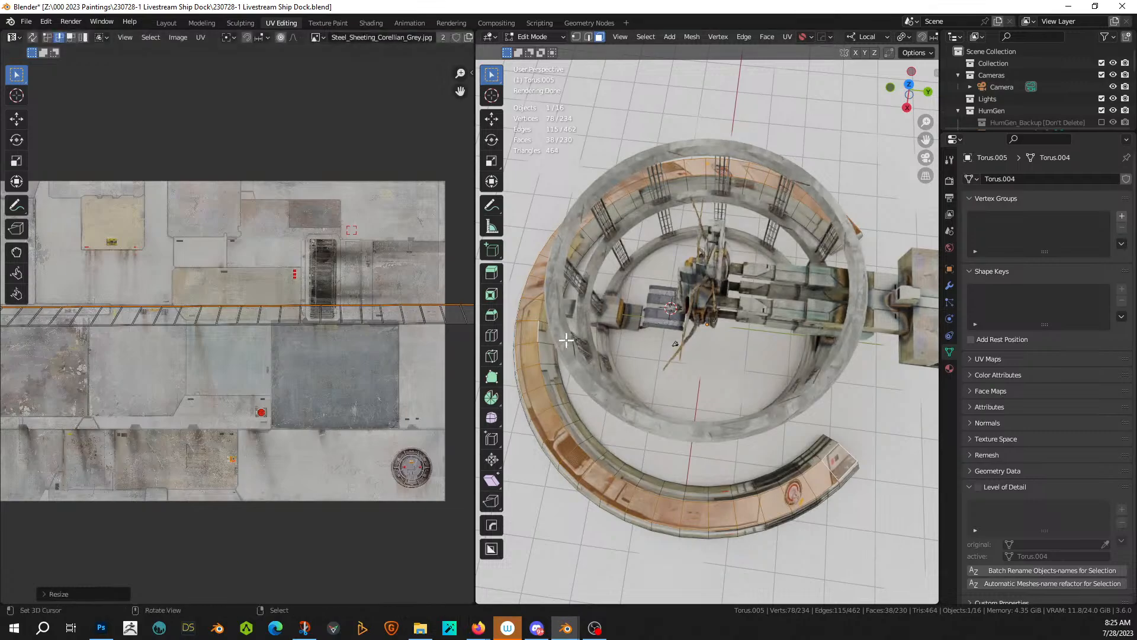
- Leave Edit Mode, save the file, and inspect the ring's texture from several angles in the Layout workspace
middle_drag(579, 334, 611, 297)
scroll(611, 297, down, 3)
key(Tab)
scroll(637, 382, down, 2)
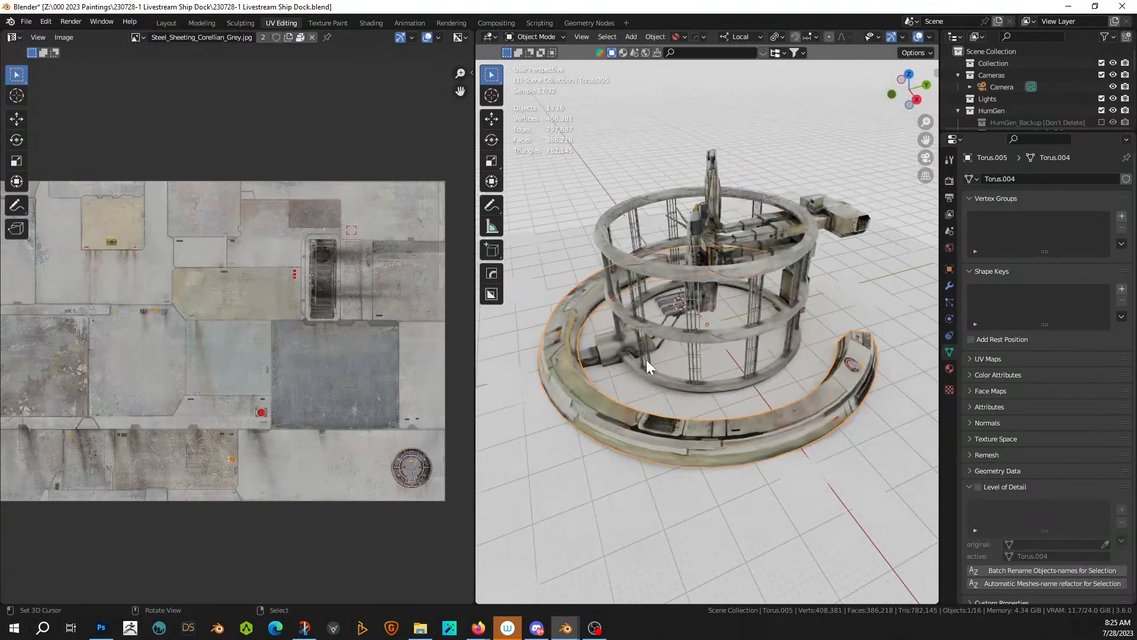
middle_drag(646, 360, 678, 350)
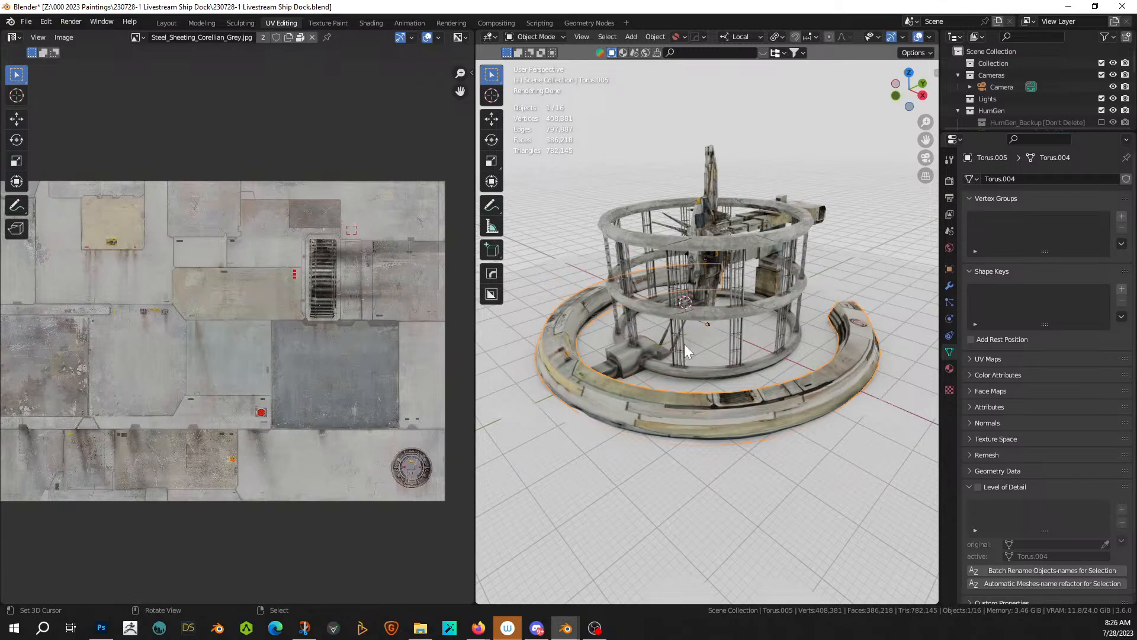
key(ctrl+s)
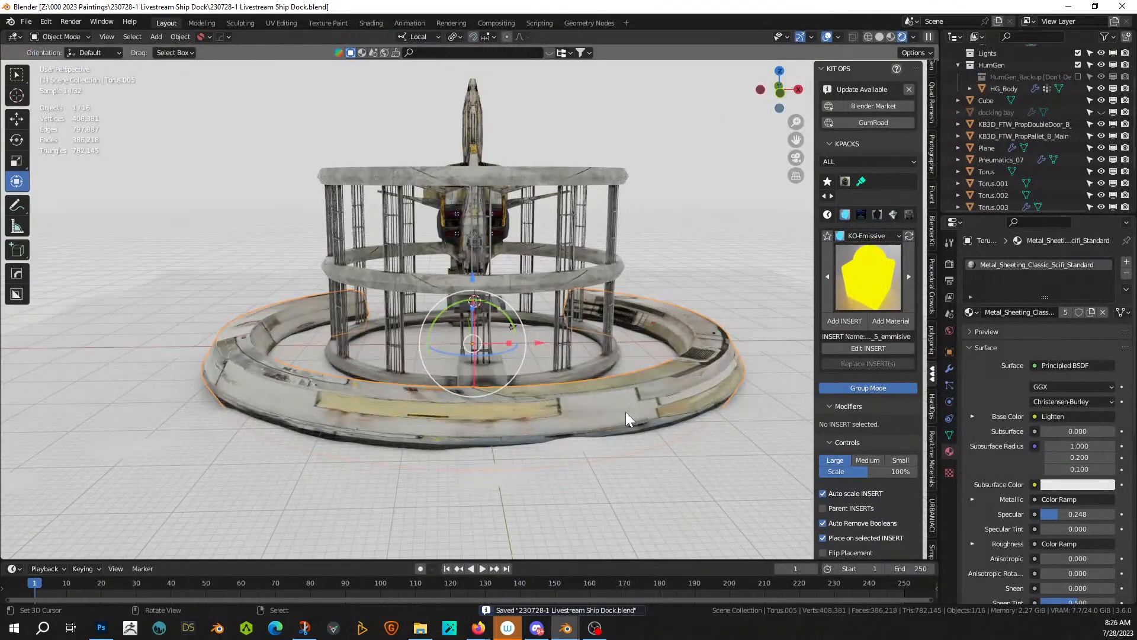
mouse_move(626, 411)
middle_down()
mouse_move(656, 386)
mouse_move(658, 364)
mouse_move(726, 406)
mouse_move(733, 434)
middle_up()
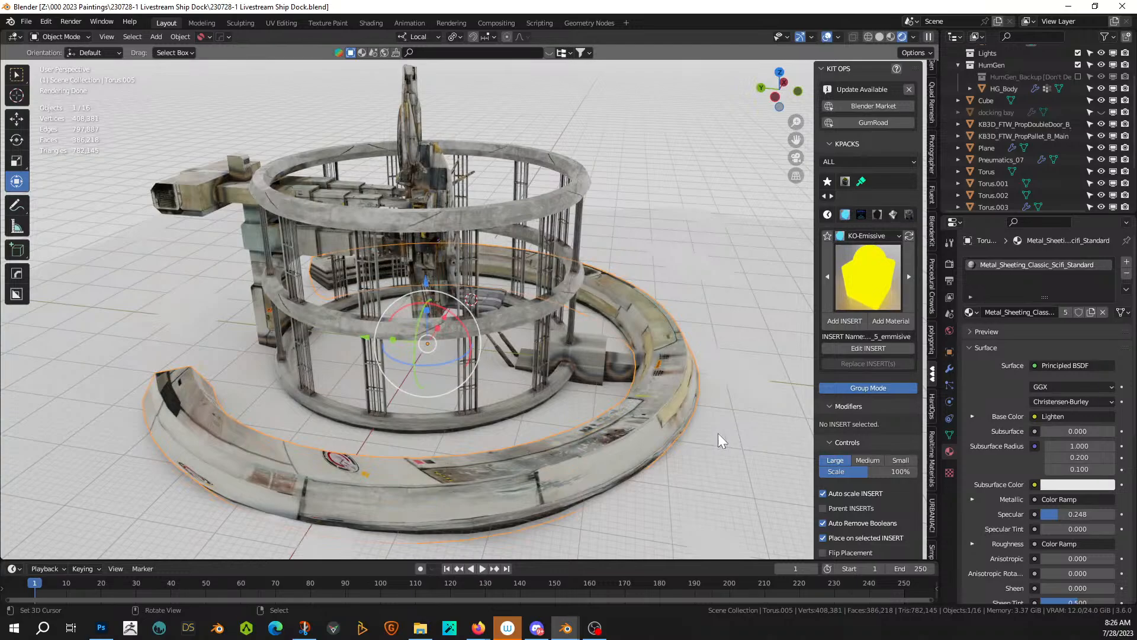
middle_drag(471, 430, 442, 461)
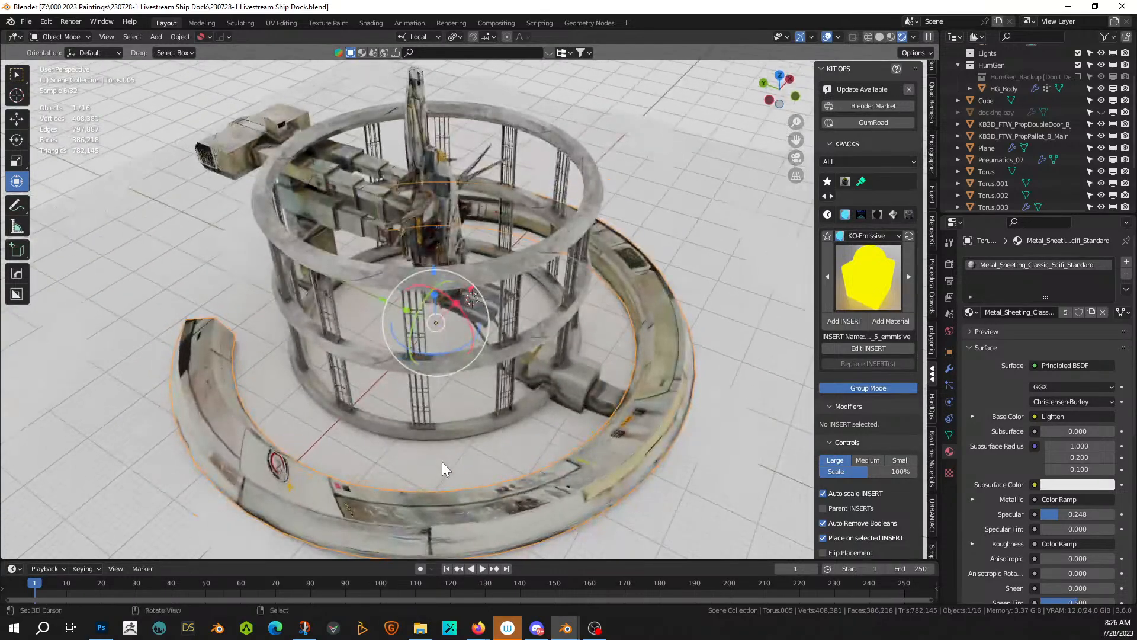
- Reopen the ring's UVs in the UV Editing workspace and snap the 2D cursor to the strip's selected upper edge row
key(Tab)
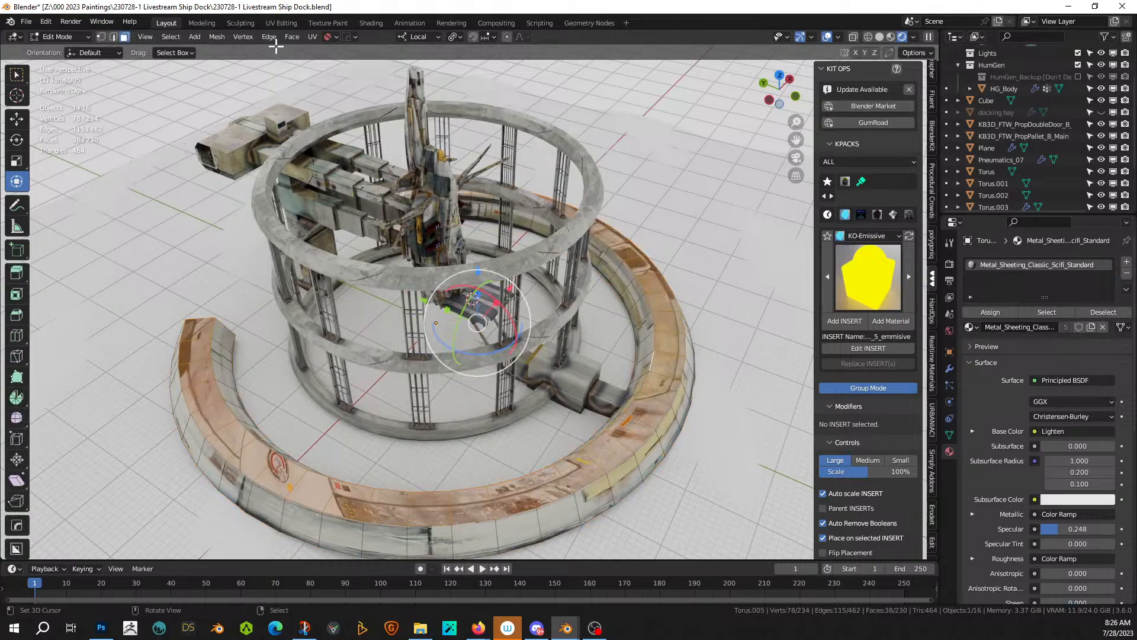
key(ctrl+Page_Down)
key(ctrl+Page_Down)
key(ctrl+Page_Down)
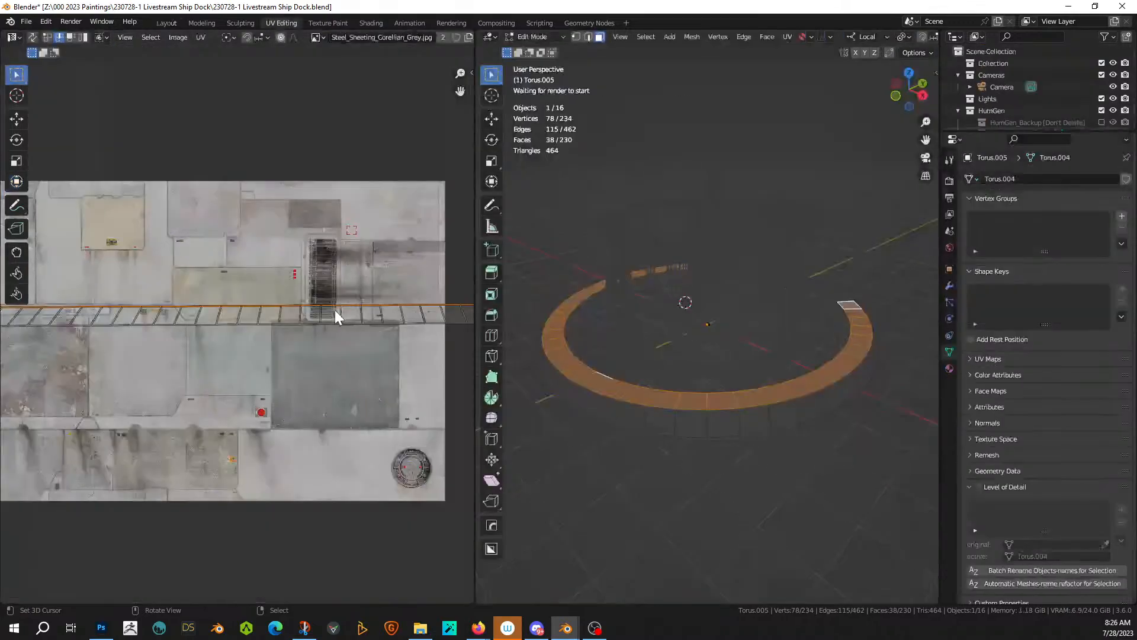
scroll(339, 332, down, 1)
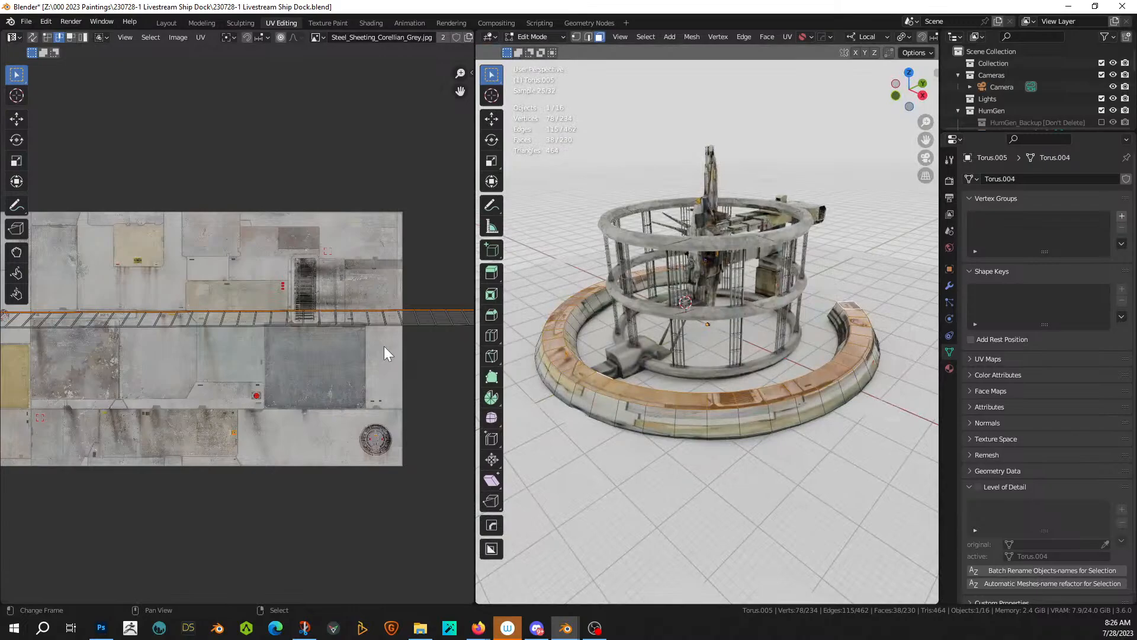
scroll(382, 356, down, 2)
scroll(370, 356, up, 2)
scroll(373, 350, down, 3)
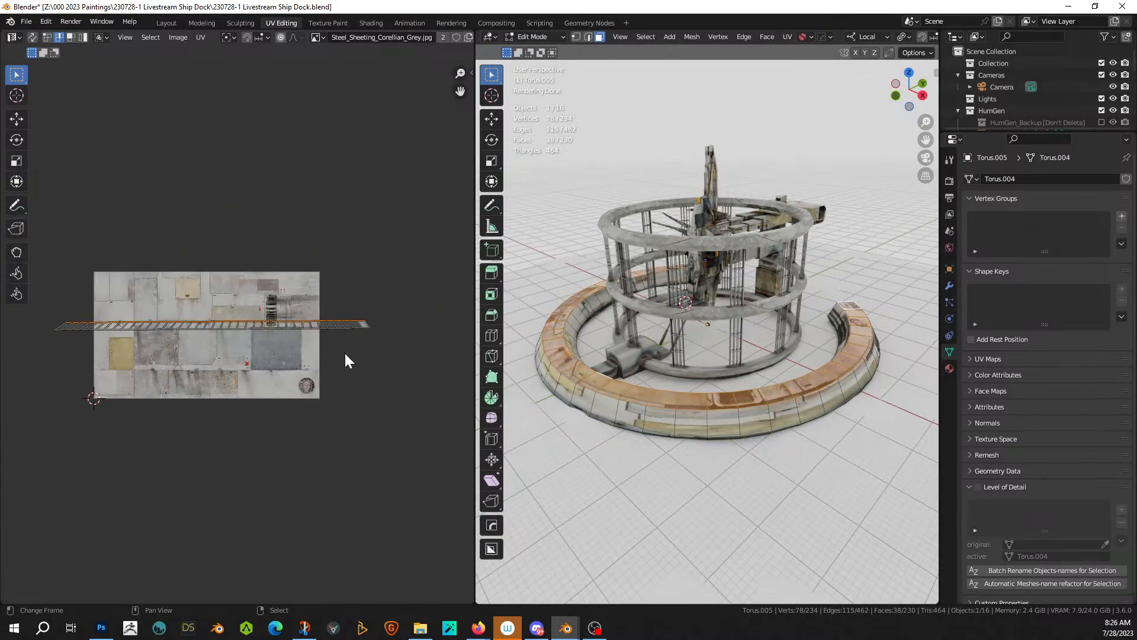
scroll(186, 354, up, 2)
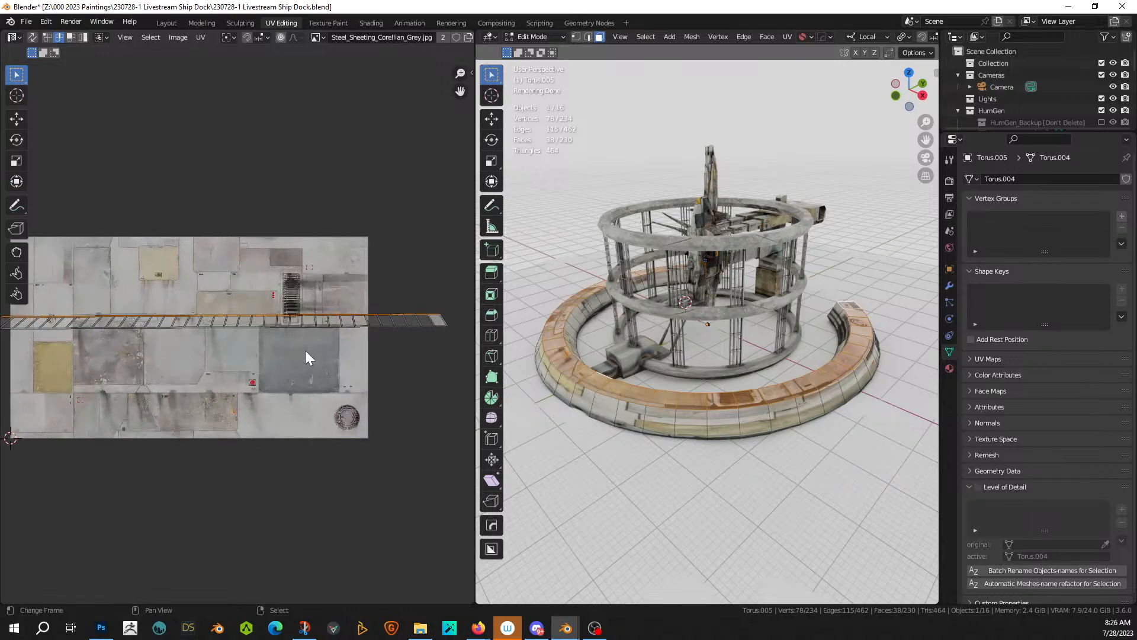
middle_drag(281, 353, 398, 373)
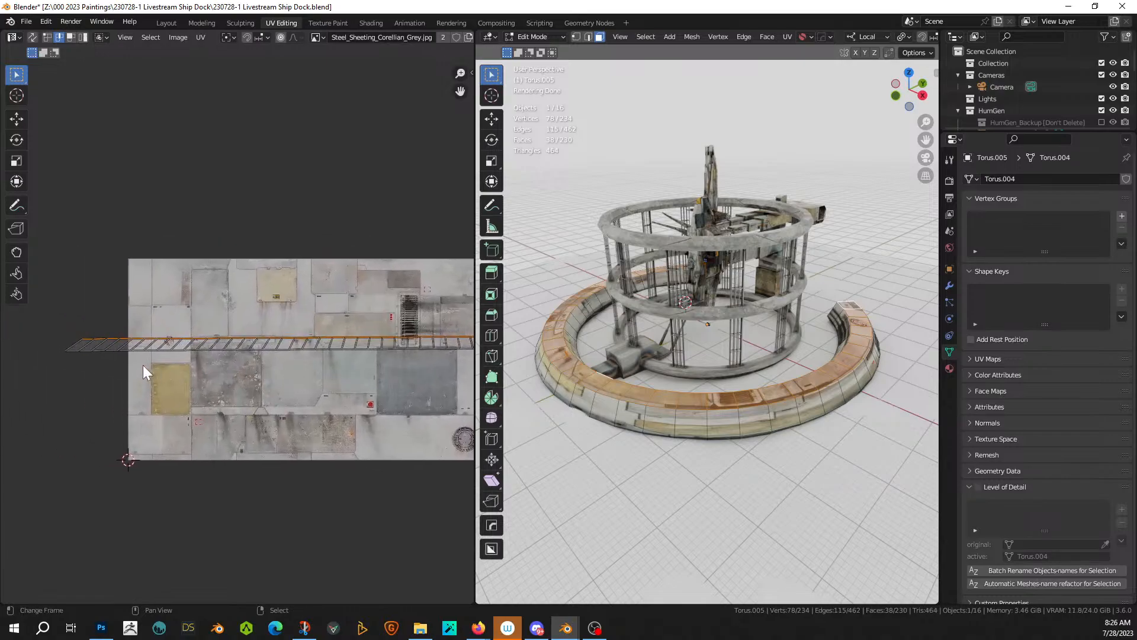
key(shift+s)
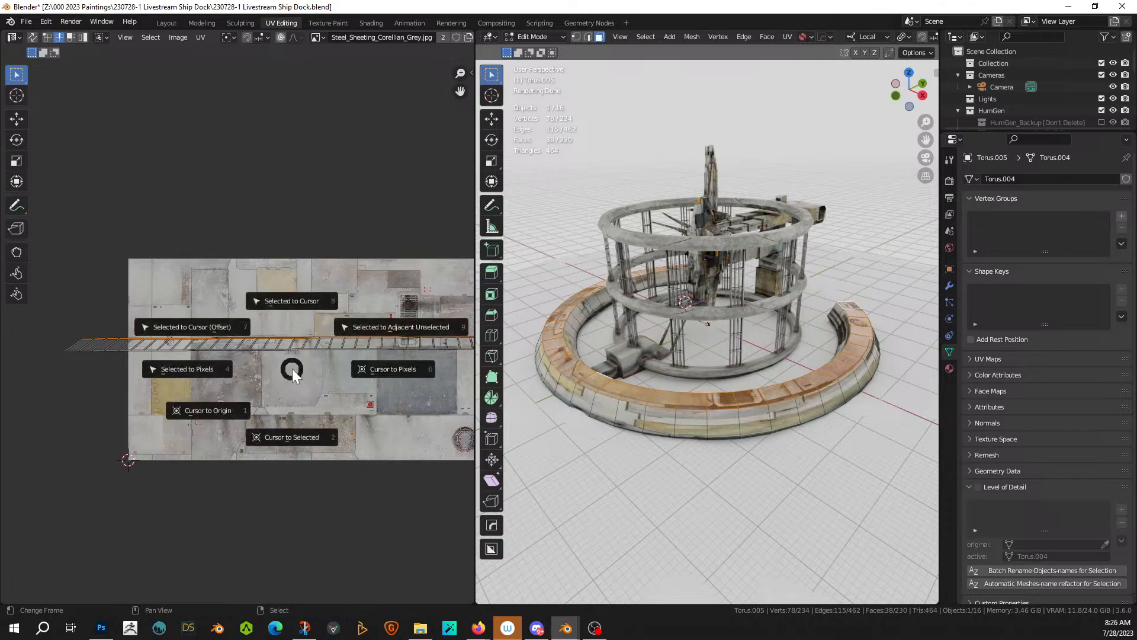
click(367, 358)
- Widen the UV strip's upper edge row and its lower edge row slightly along X
key(s)
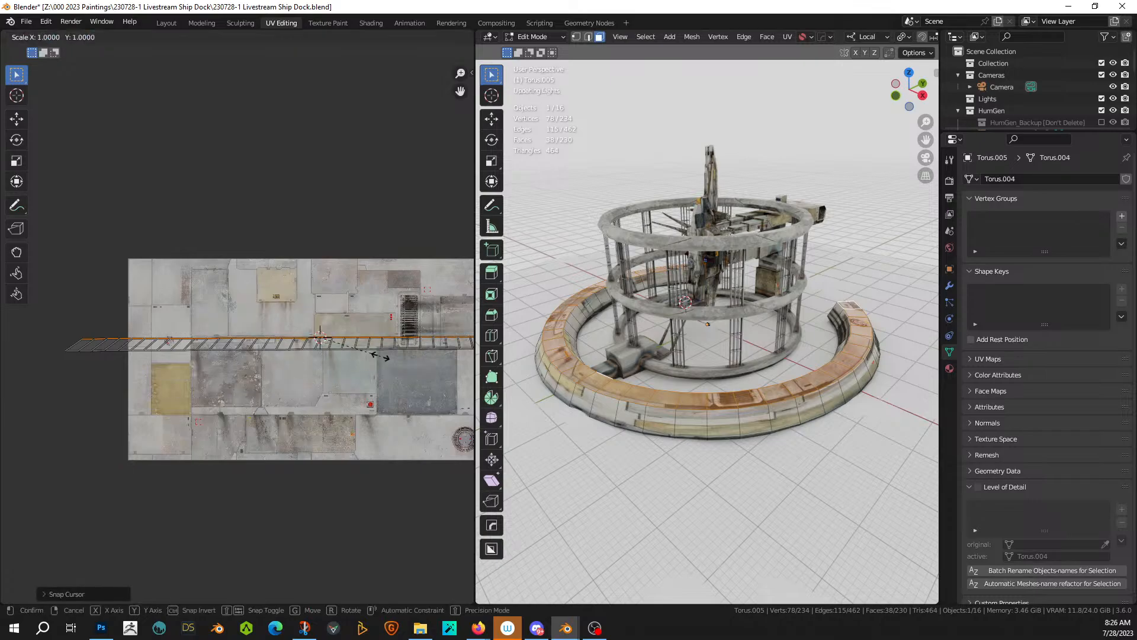
key(x)
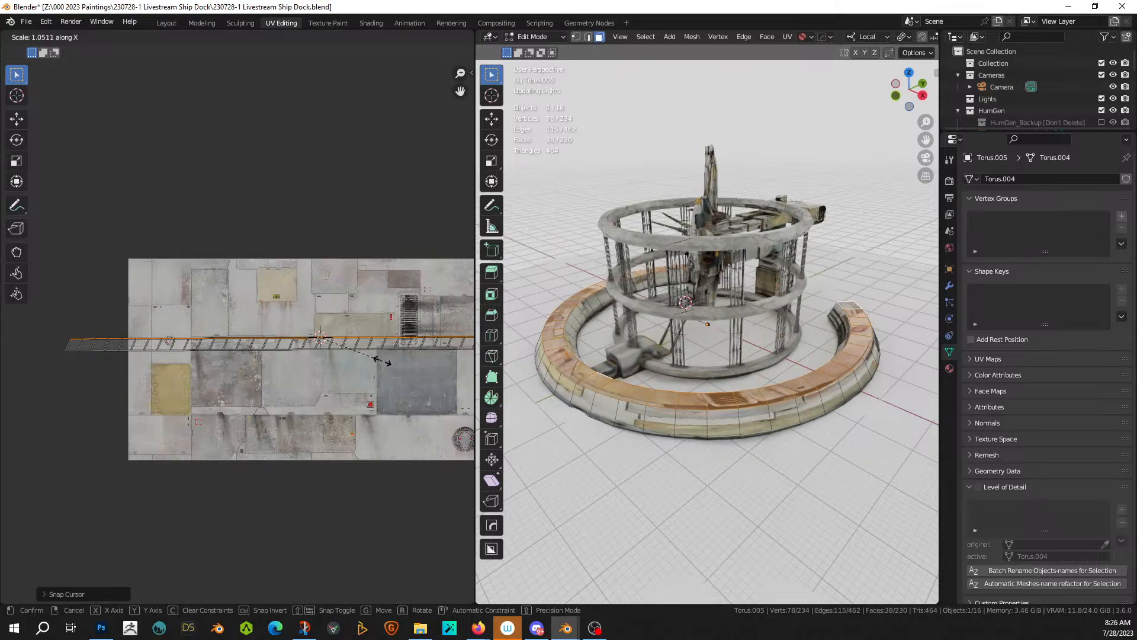
click(385, 363)
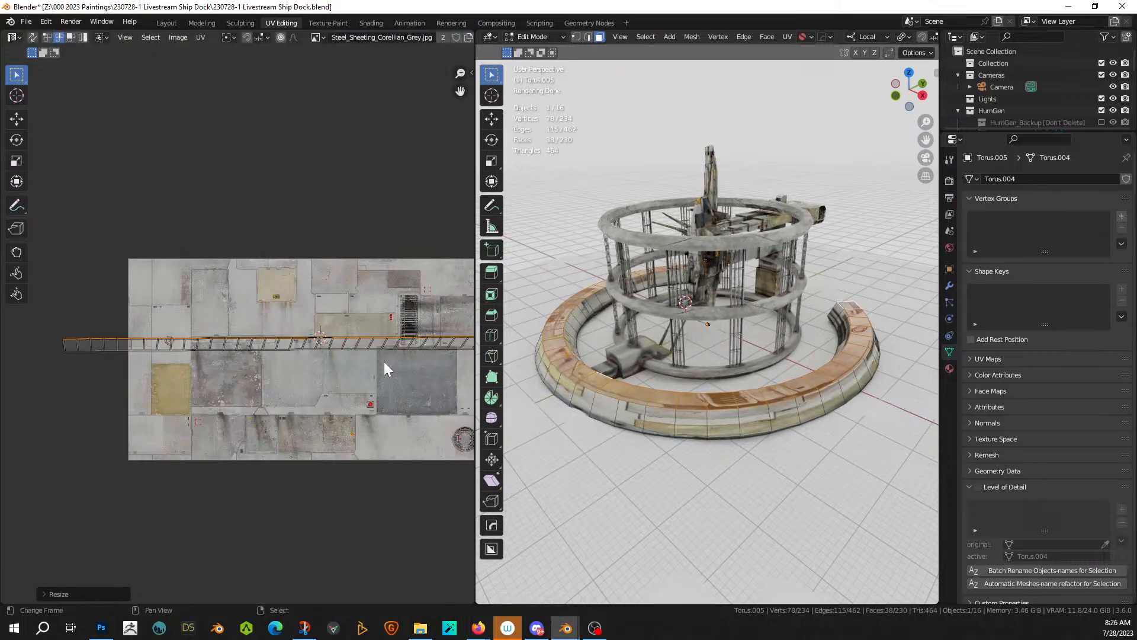
key(alt+a)
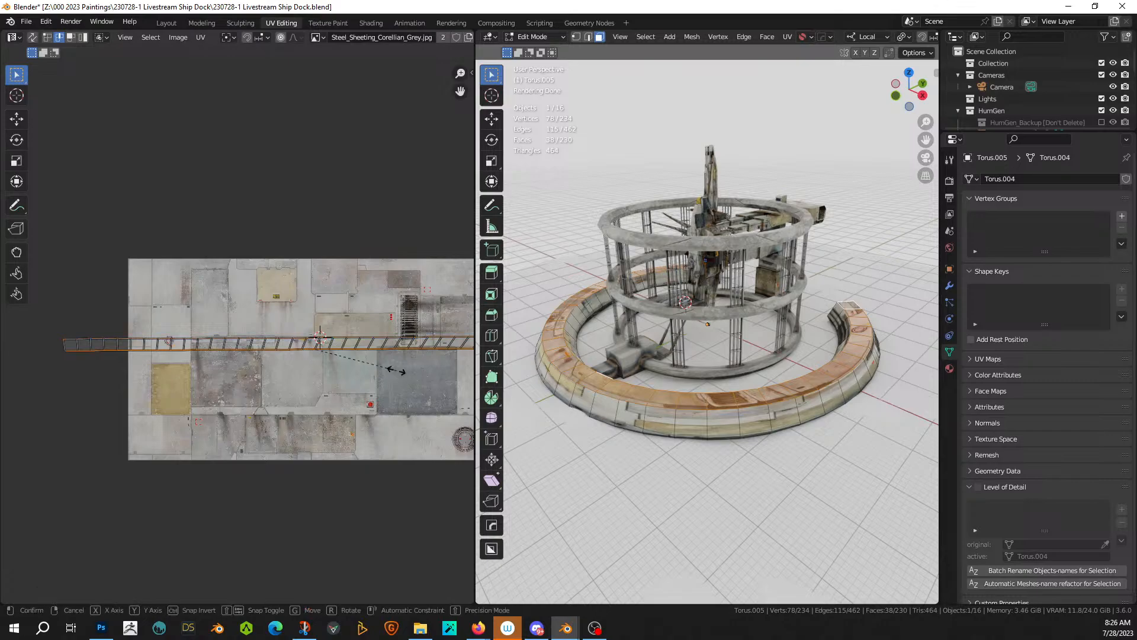
key(s)
key(x)
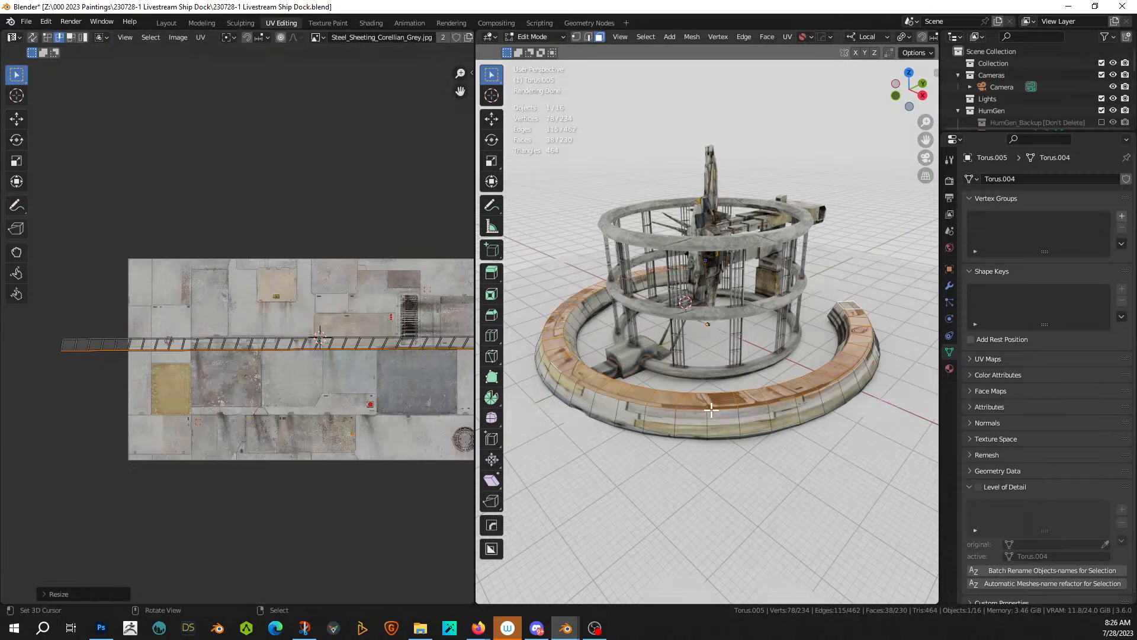
middle_drag(712, 409, 651, 433)
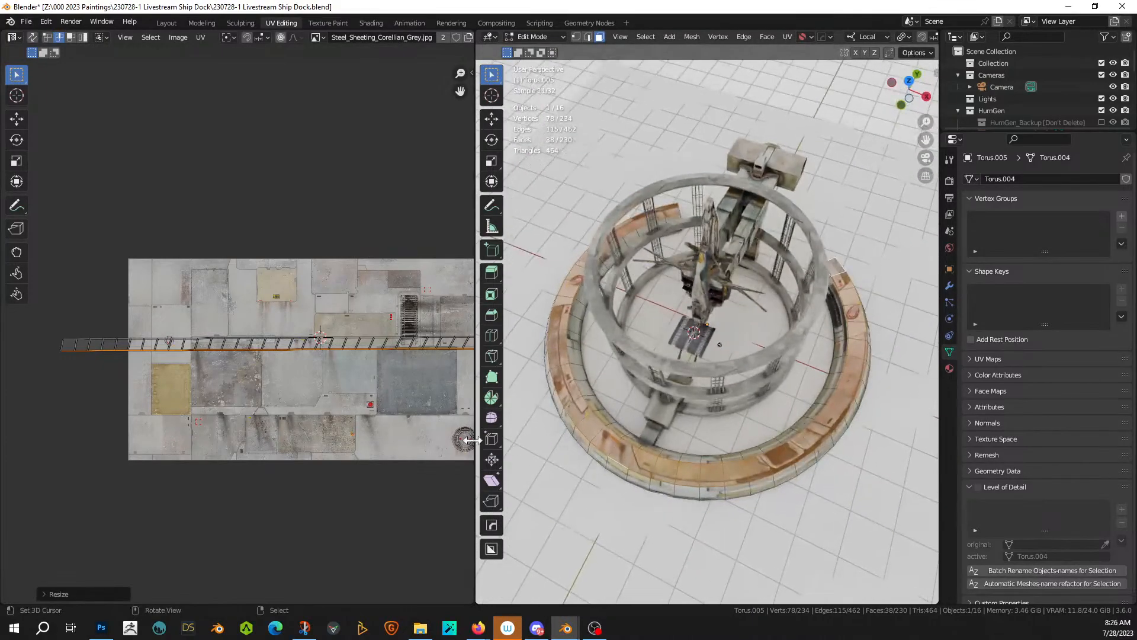
- Select the whole UV strip and move it up about 0.23 across the yellow panel near the texture's upper edge
scroll(379, 385, up, 2)
key(a)
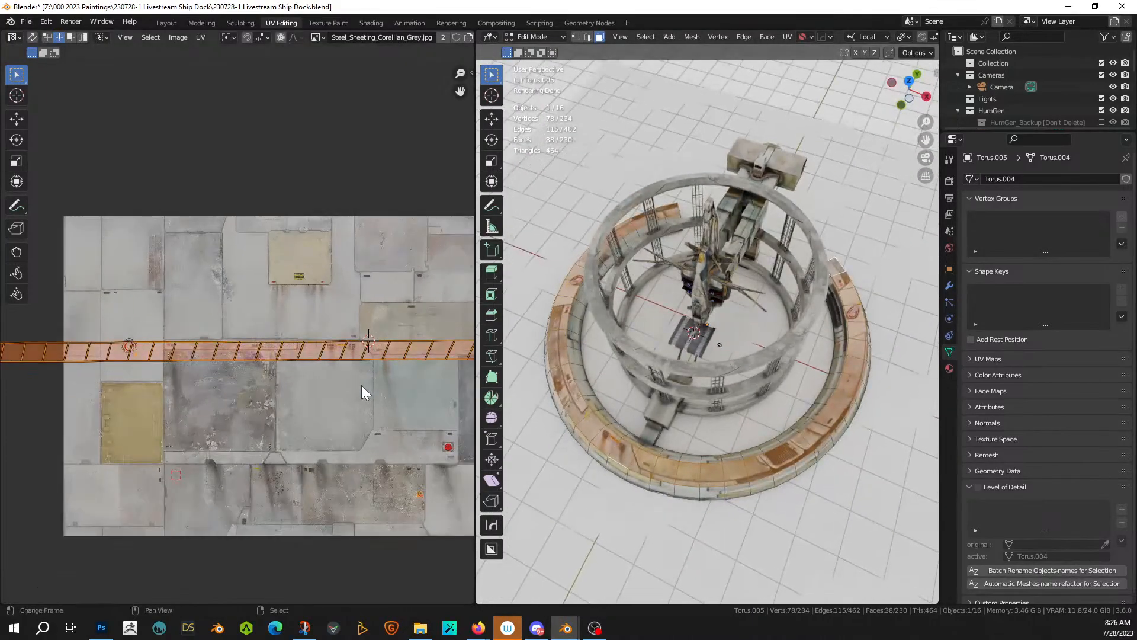
key(g)
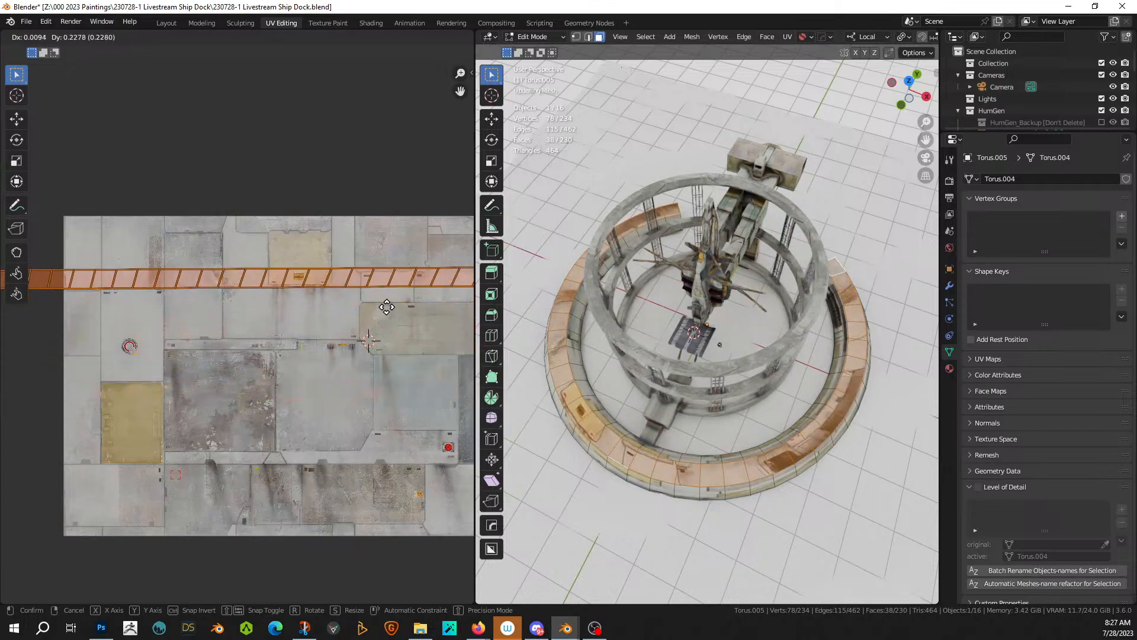
click(390, 310)
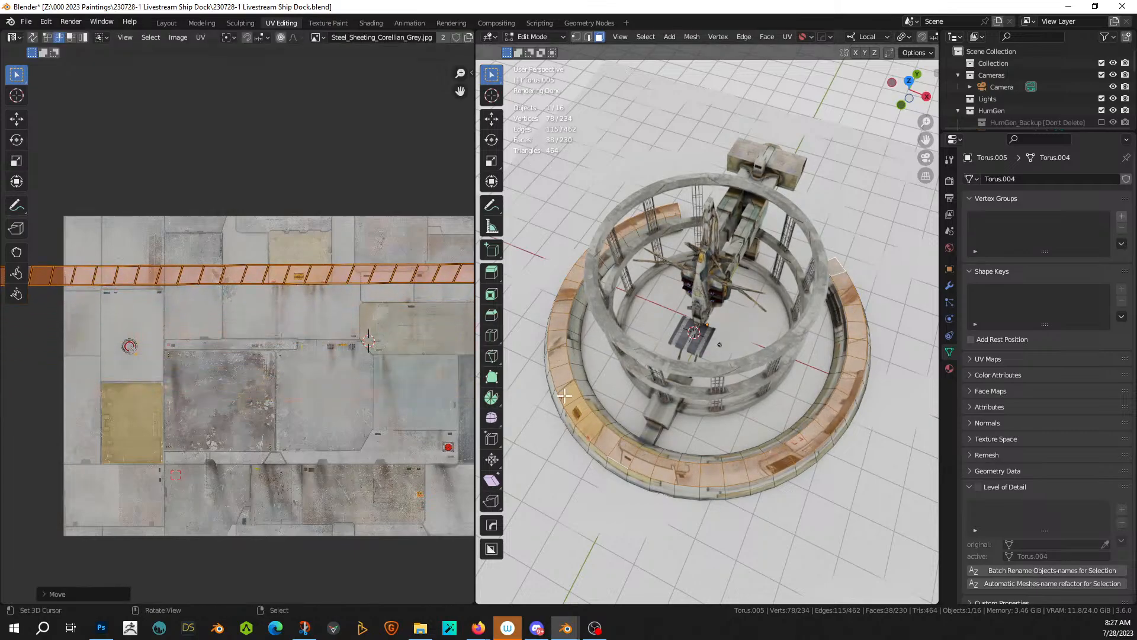
middle_drag(564, 395, 530, 366)
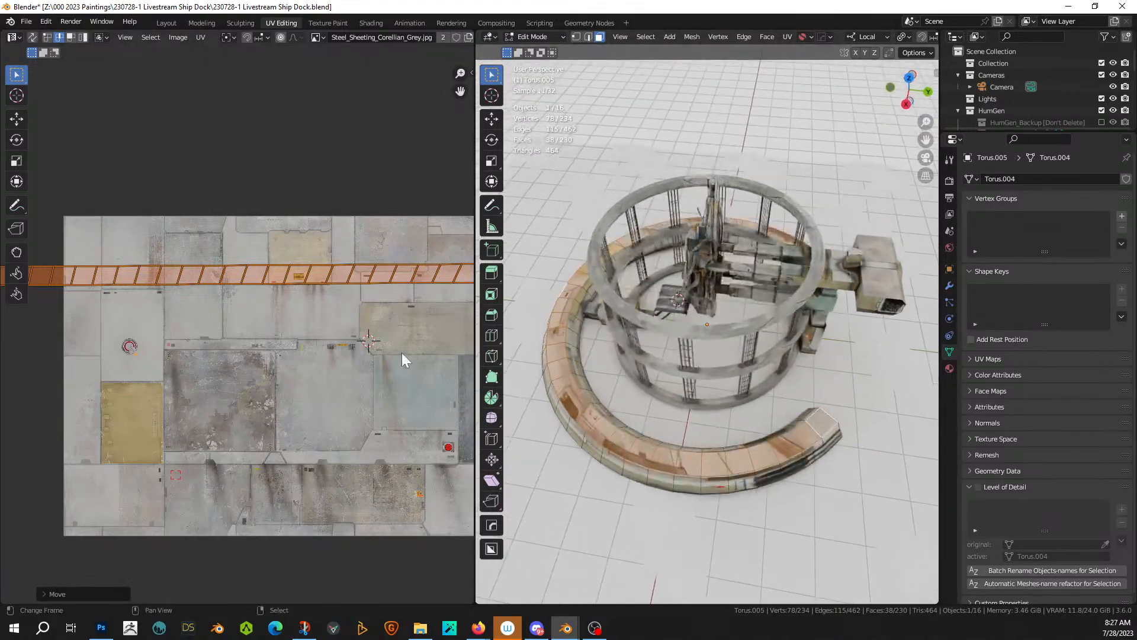
- Scale the UV strip down and place it over the plain grey panels below the upper yellow panel
key(g)
click(408, 327)
key(s)
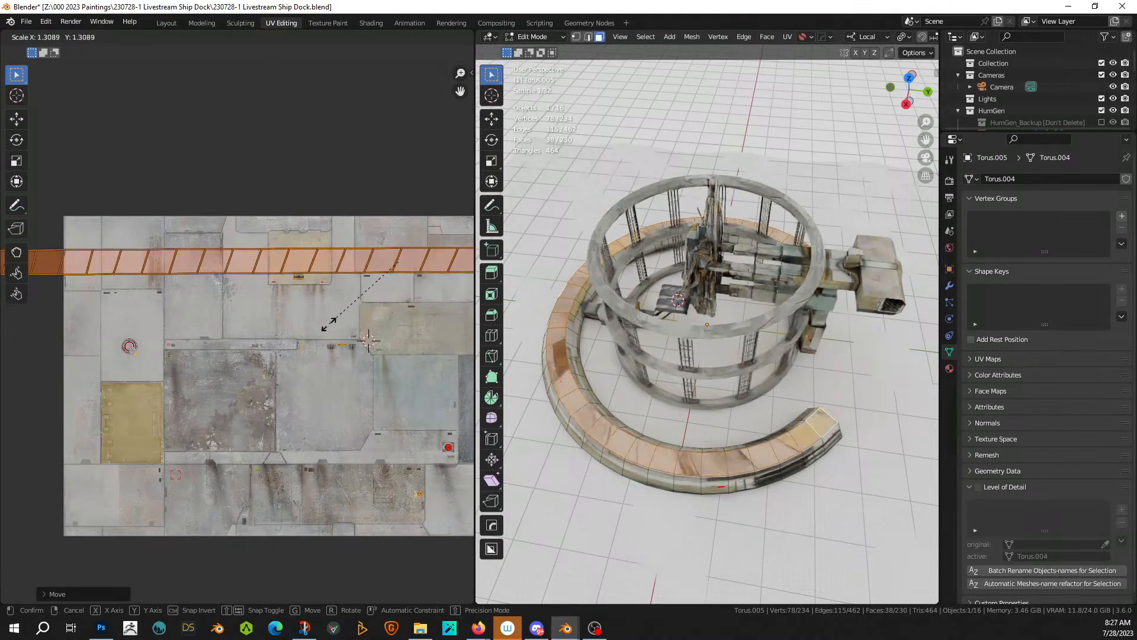
click(365, 288)
key(g)
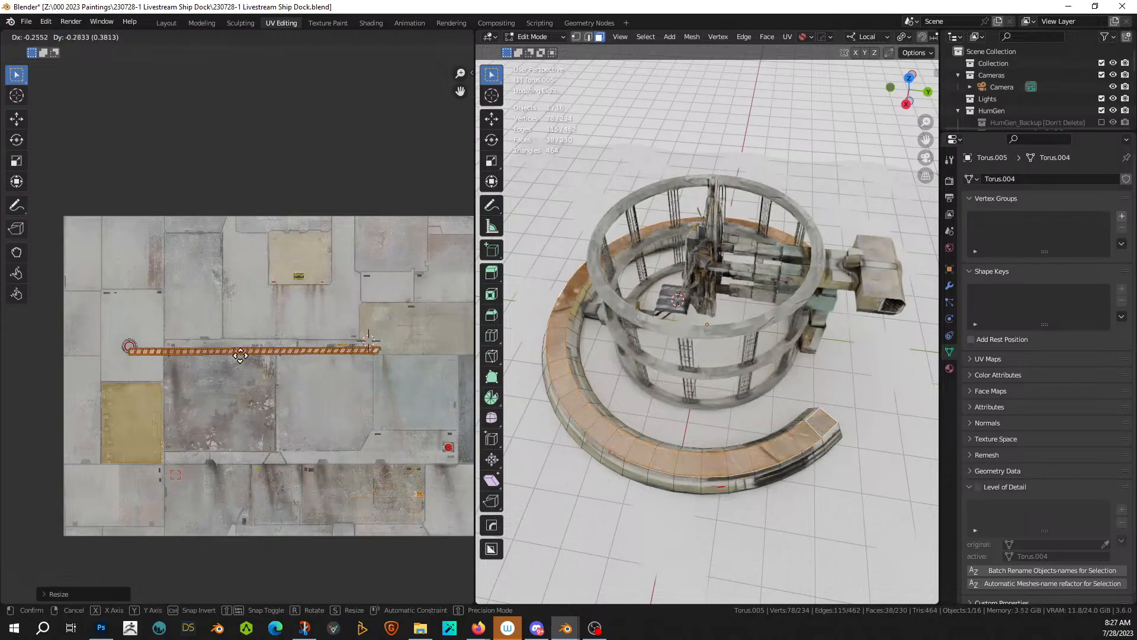
click(226, 334)
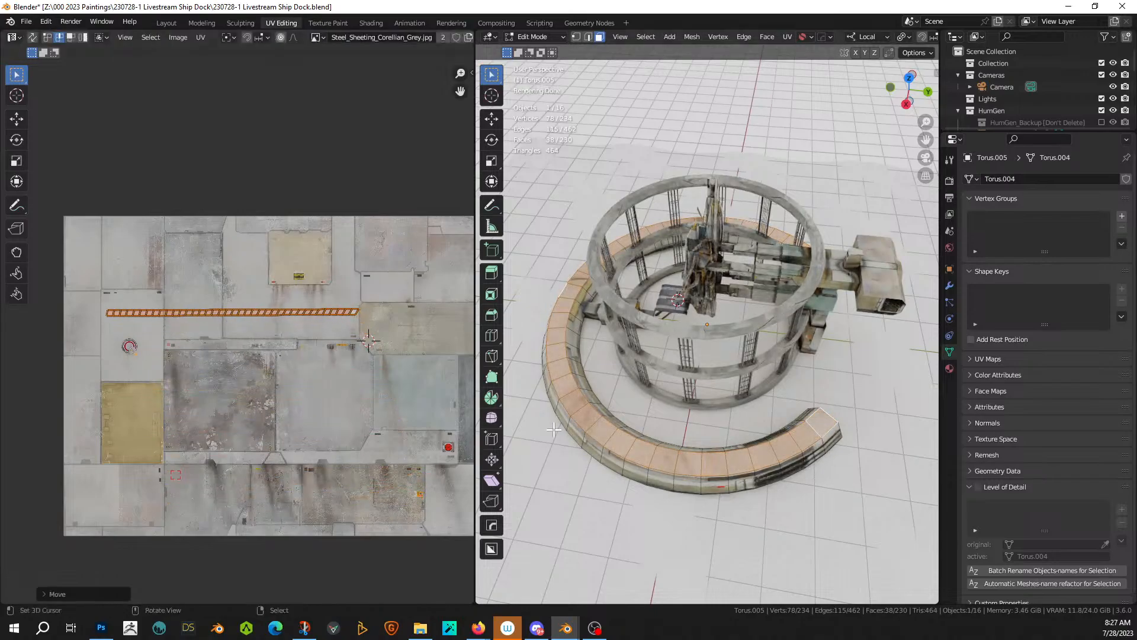
- Leave Edit Mode, return to the Layout workspace, and select the uppermost ring of the dock's cage
key(Tab)
middle_drag(556, 431, 618, 425)
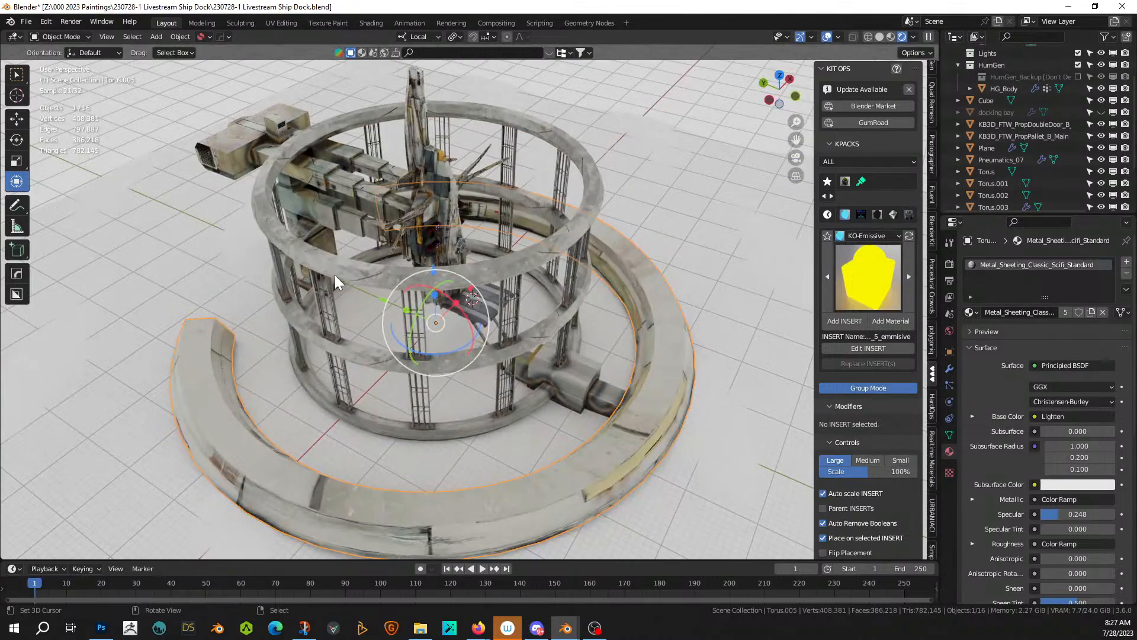
click(336, 275)
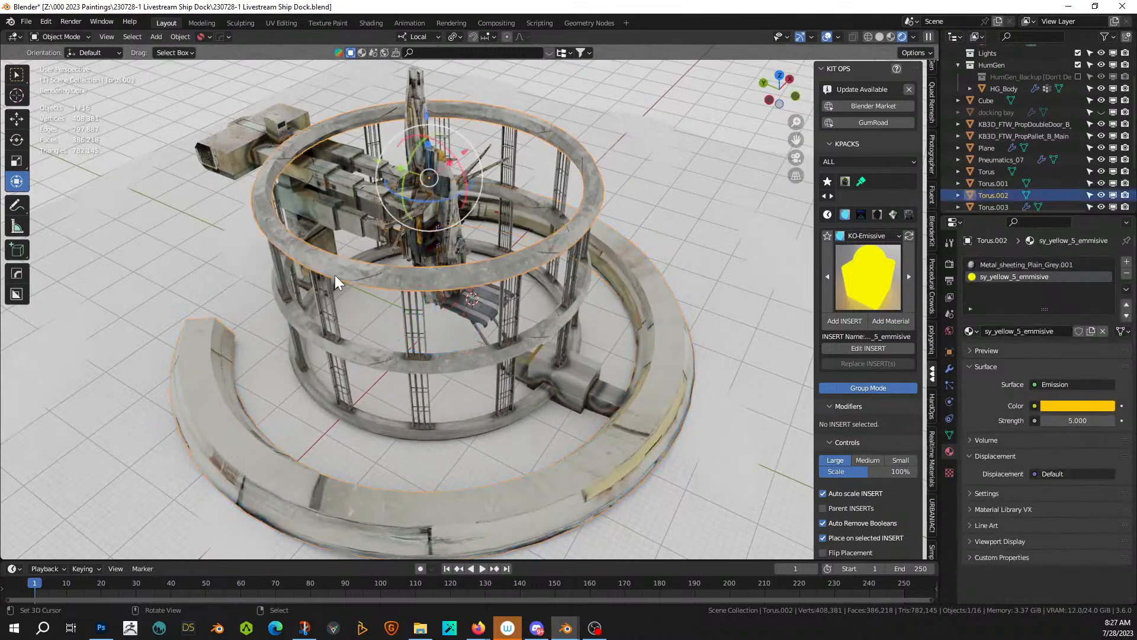
middle_drag(335, 275, 438, 343)
scroll(435, 350, up, 3)
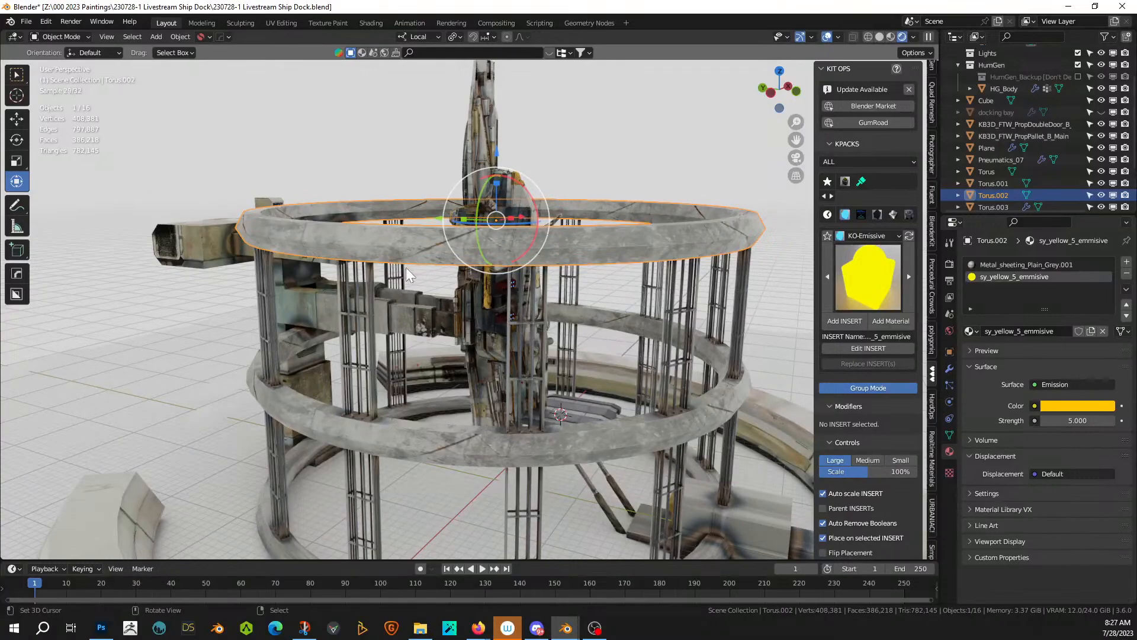
- Apply Random Flow's Plate Insets to the cage's uppermost ring with a subdivision of 2 and a depth of 0.185
key(Tab)
key(a)
middle_drag(391, 248, 379, 270)
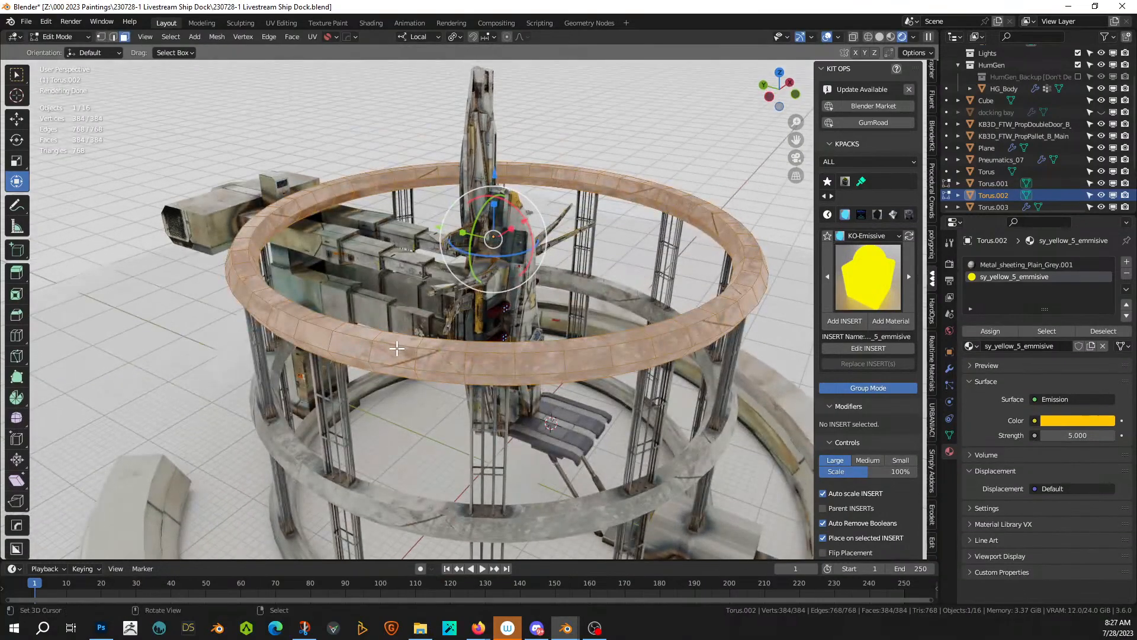
key(Tab)
key(shift+q)
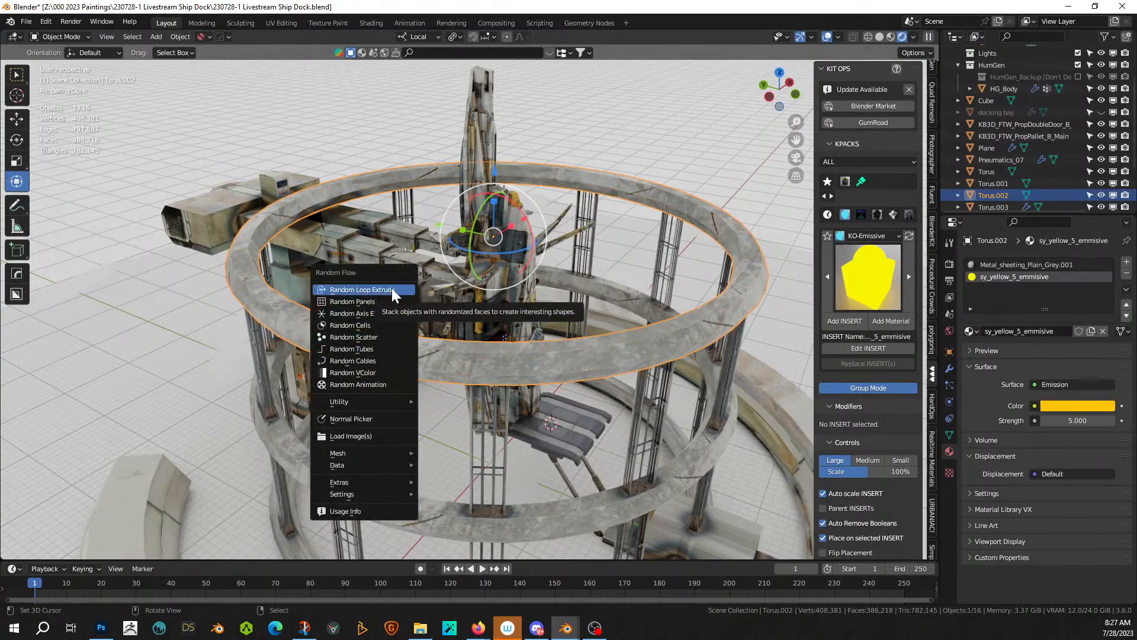
mouse_move(383, 401)
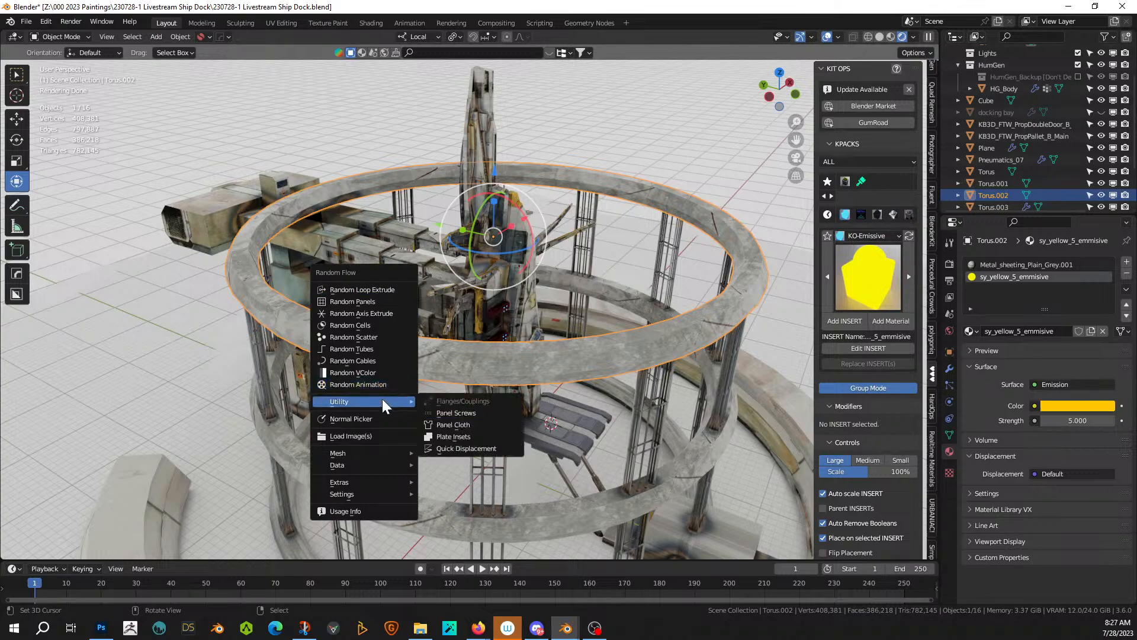
click(484, 438)
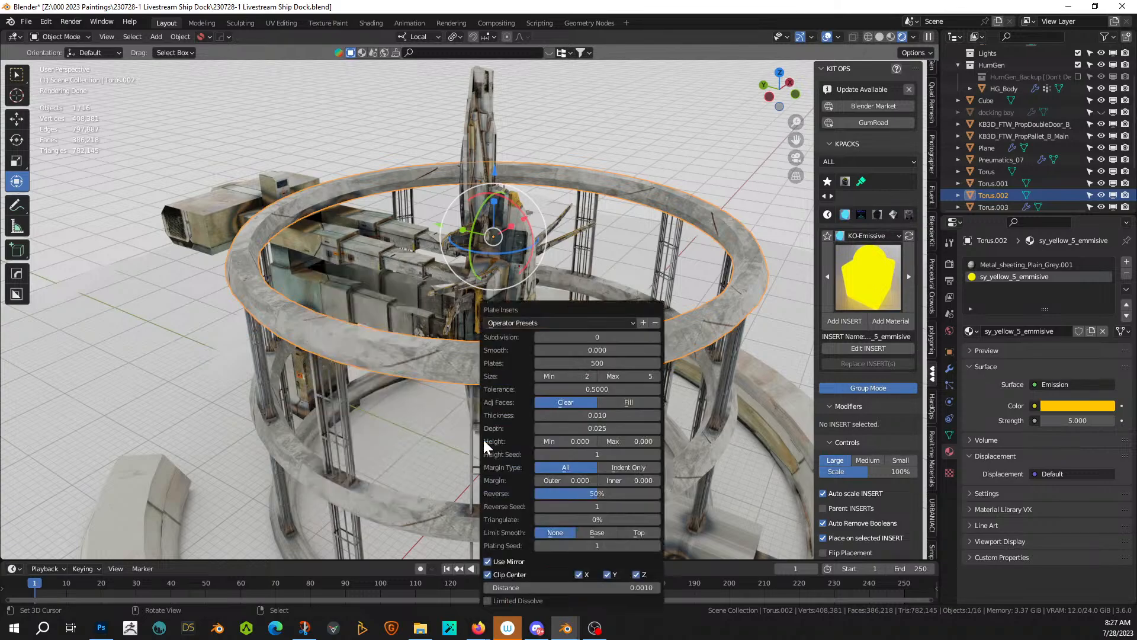
click(655, 336)
click(656, 336)
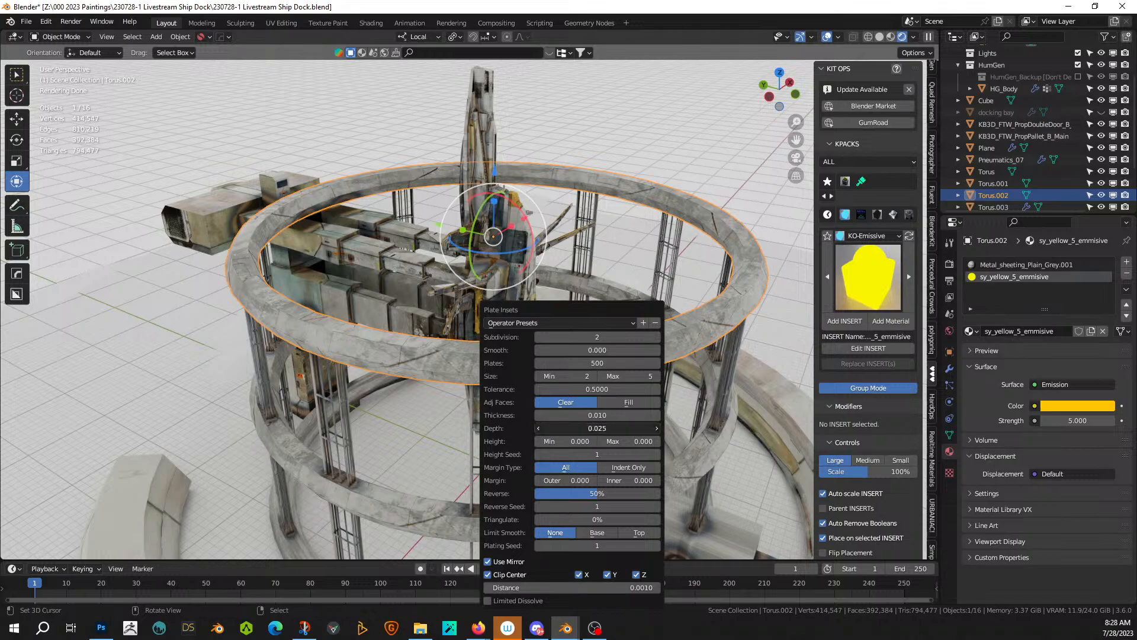
drag(598, 427, 628, 428)
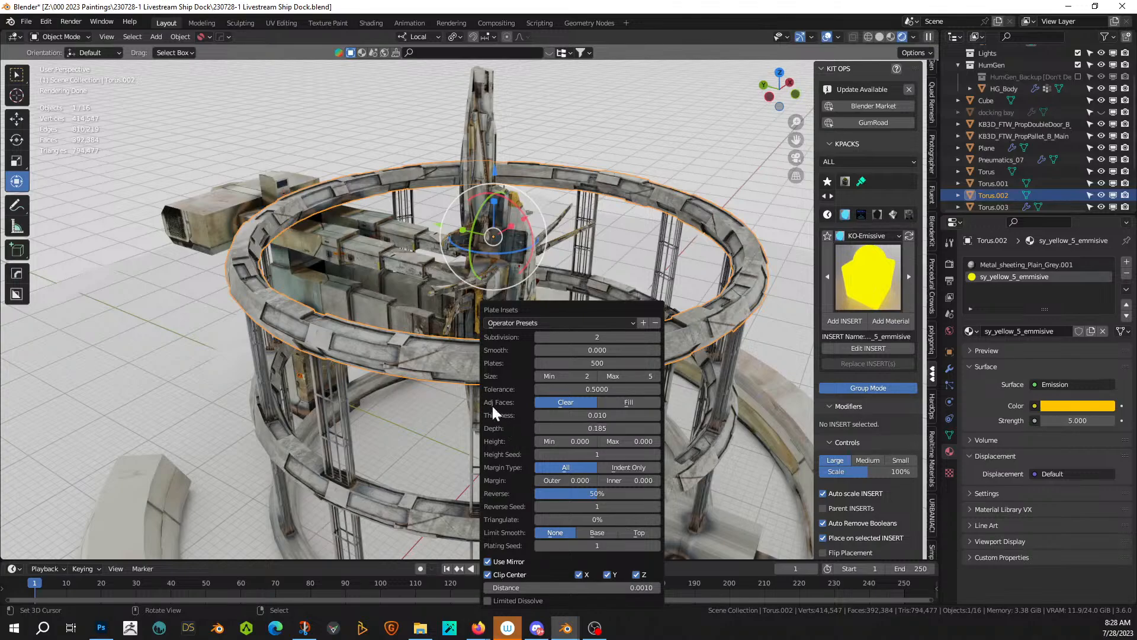
middle_drag(454, 417, 488, 404)
- Select the cage's base ring, enter Edit Mode with all its faces selected, and isolate it in local view
middle_drag(357, 372, 429, 500)
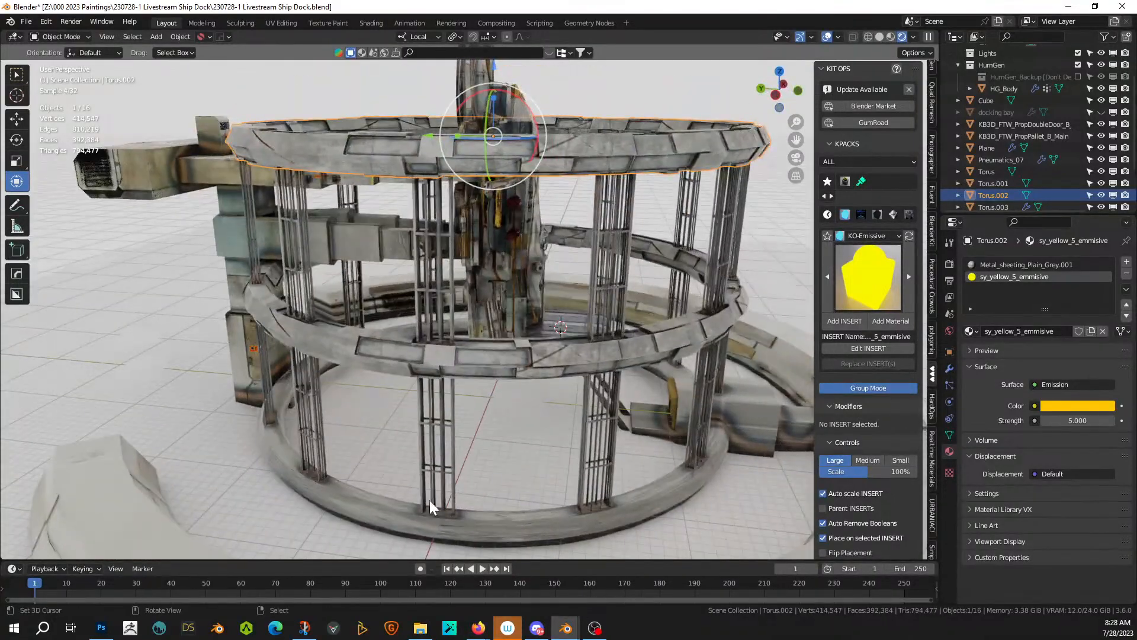
click(385, 518)
key(Tab)
click(380, 515)
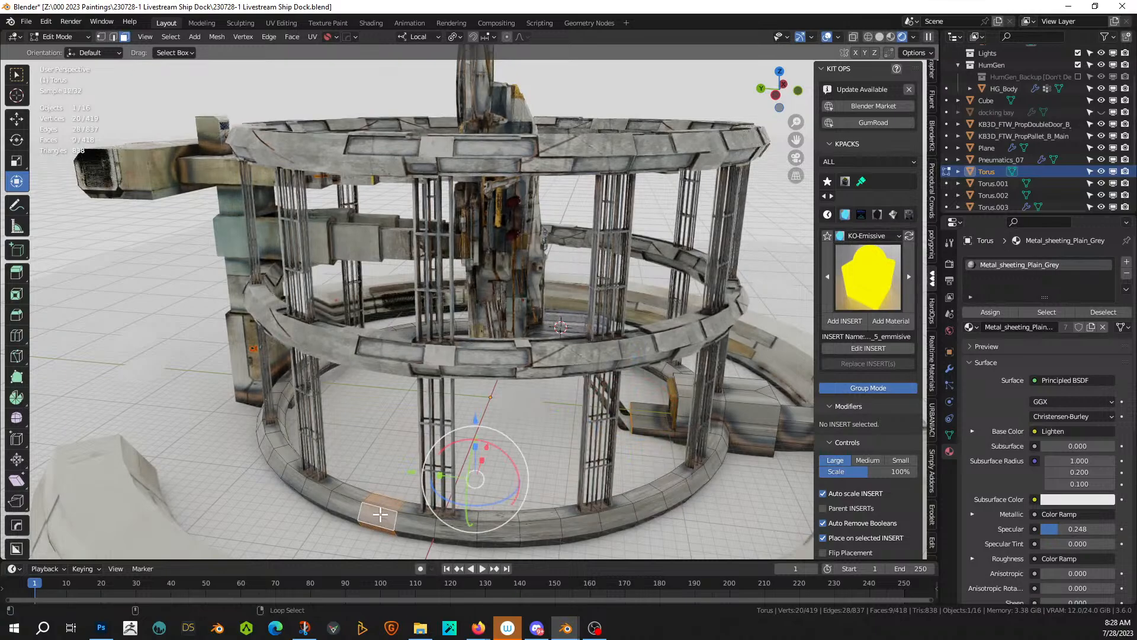
key(a)
key(g)
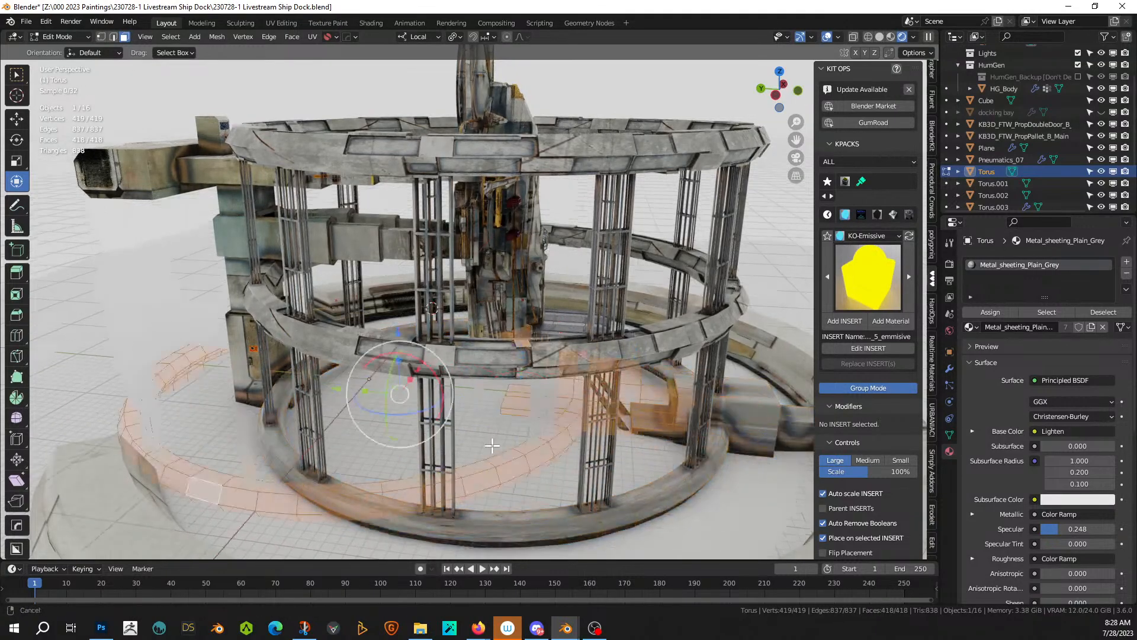
shift+middle_drag(492, 445, 398, 440)
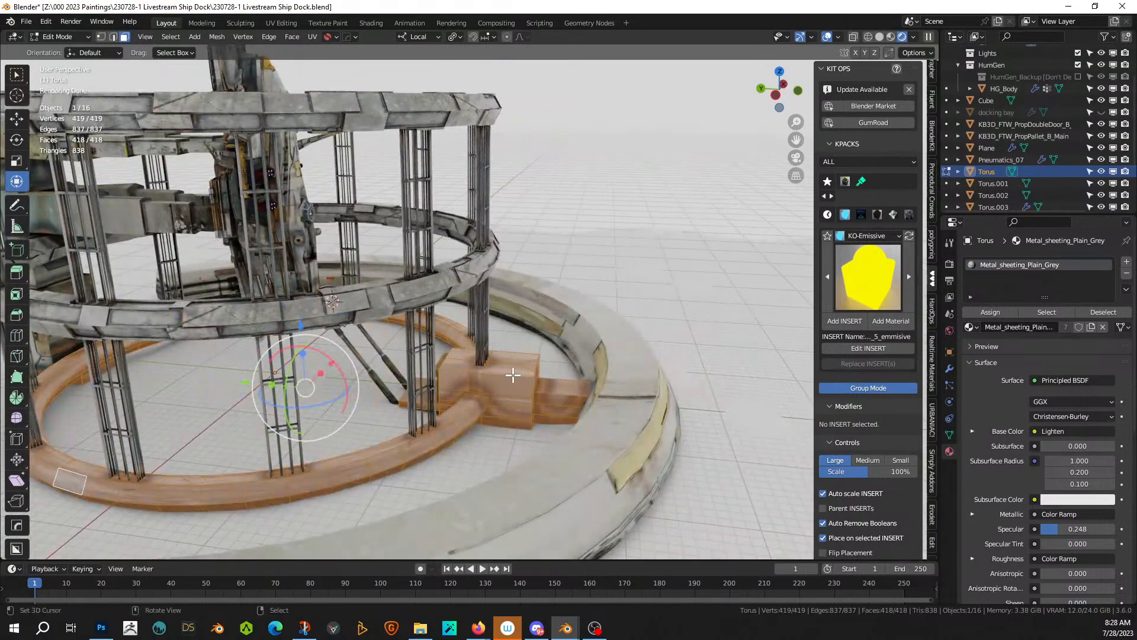
key(KP_Divide)
middle_drag(515, 380, 567, 405)
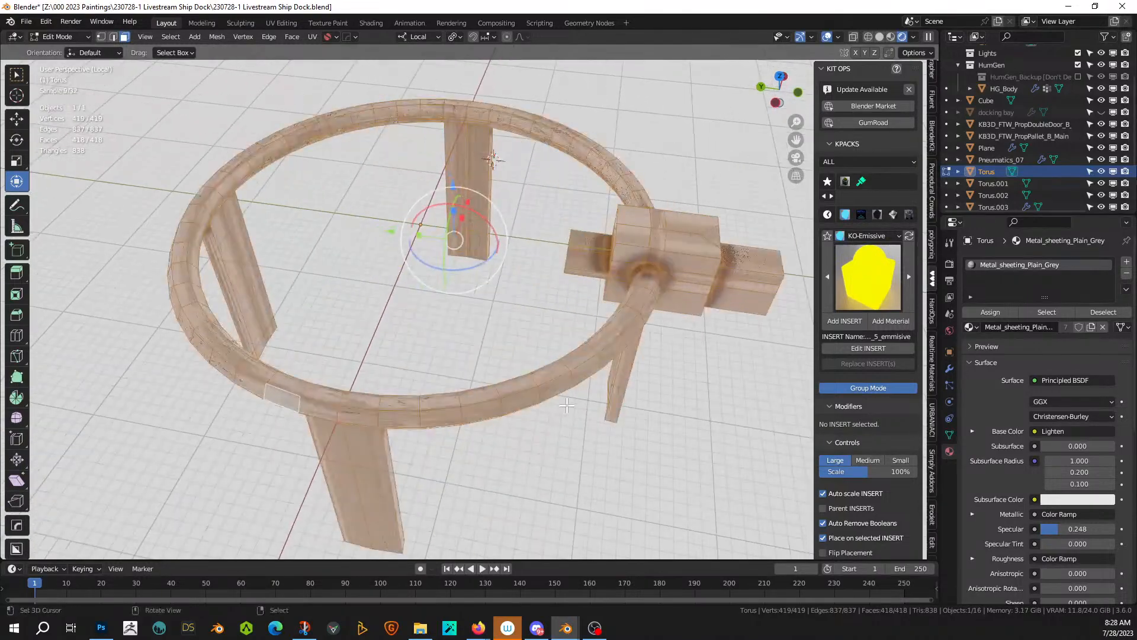
click(628, 336)
alt+click(625, 340)
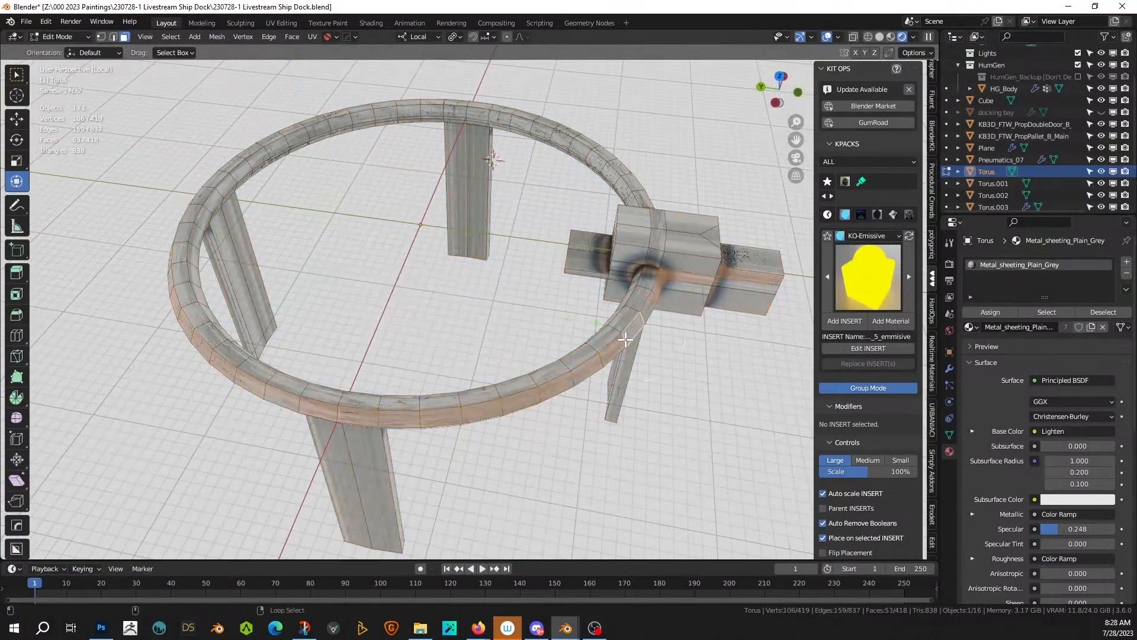
alt+shift+click(616, 330)
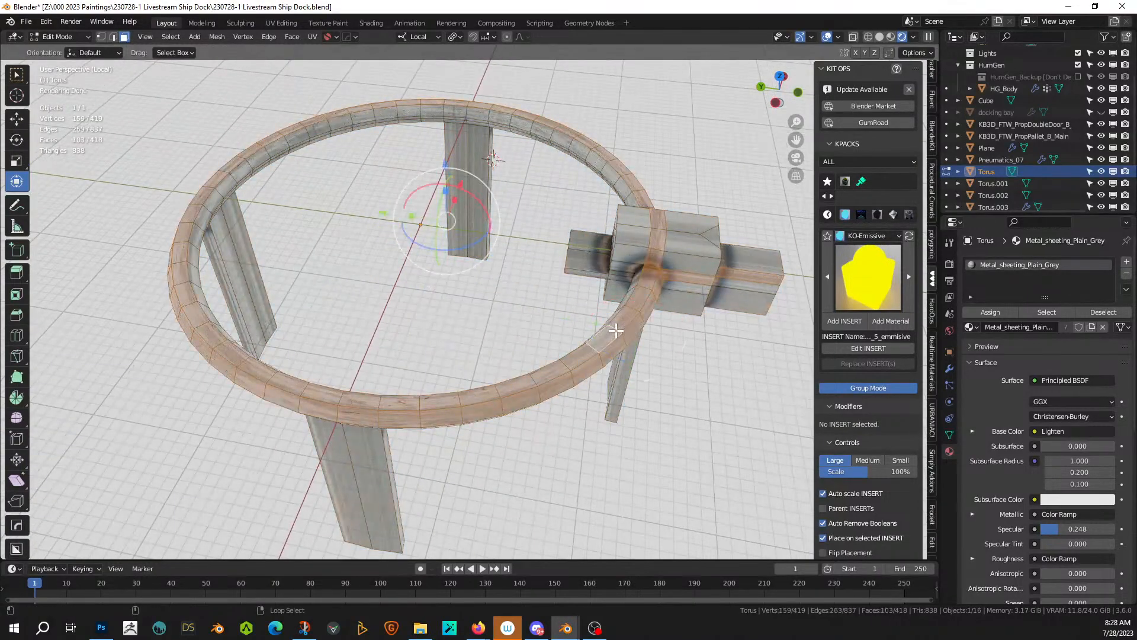
shift+click(610, 172)
shift+click(622, 181)
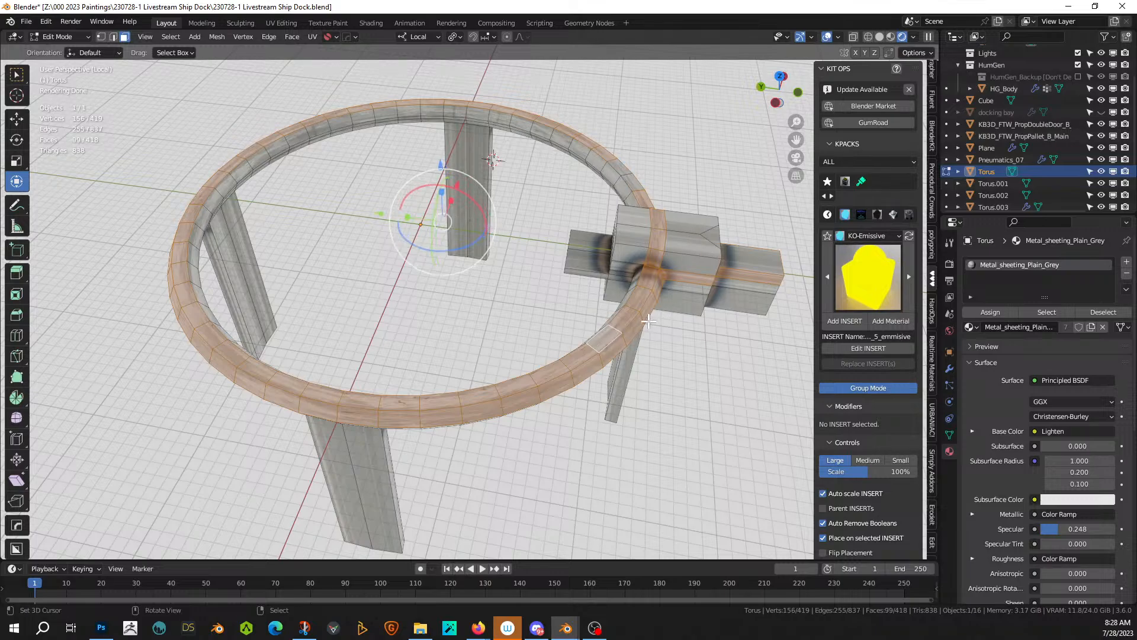
- In solid shading, select the whole base ring mesh and box-deselect the connector block's faces from the top view with X-ray
key(z)
key(a)
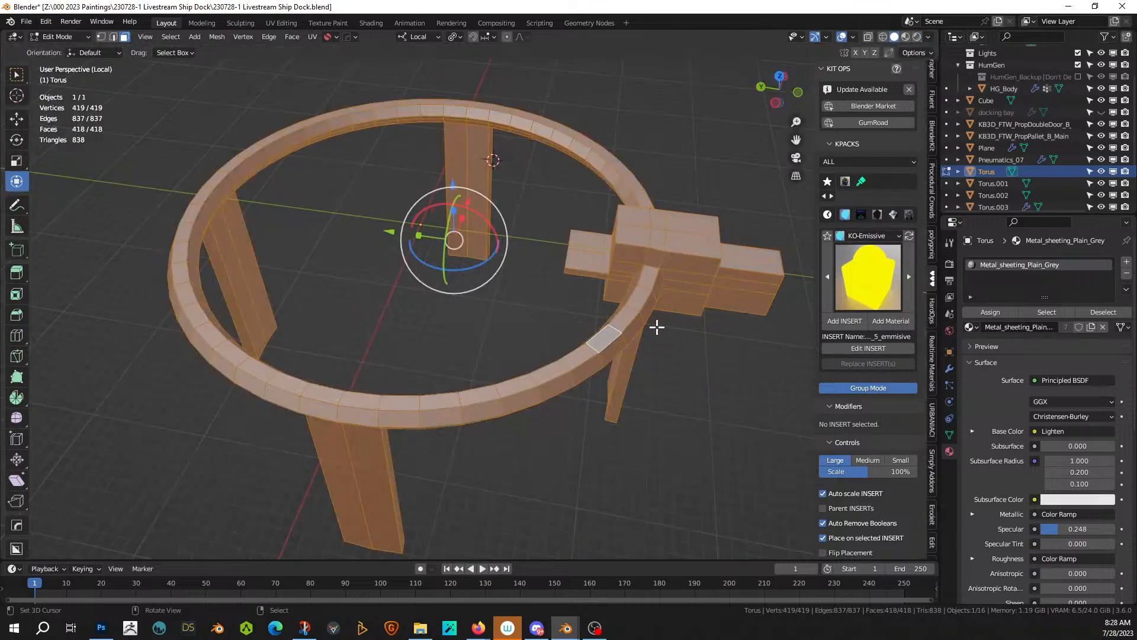
key(KP_7)
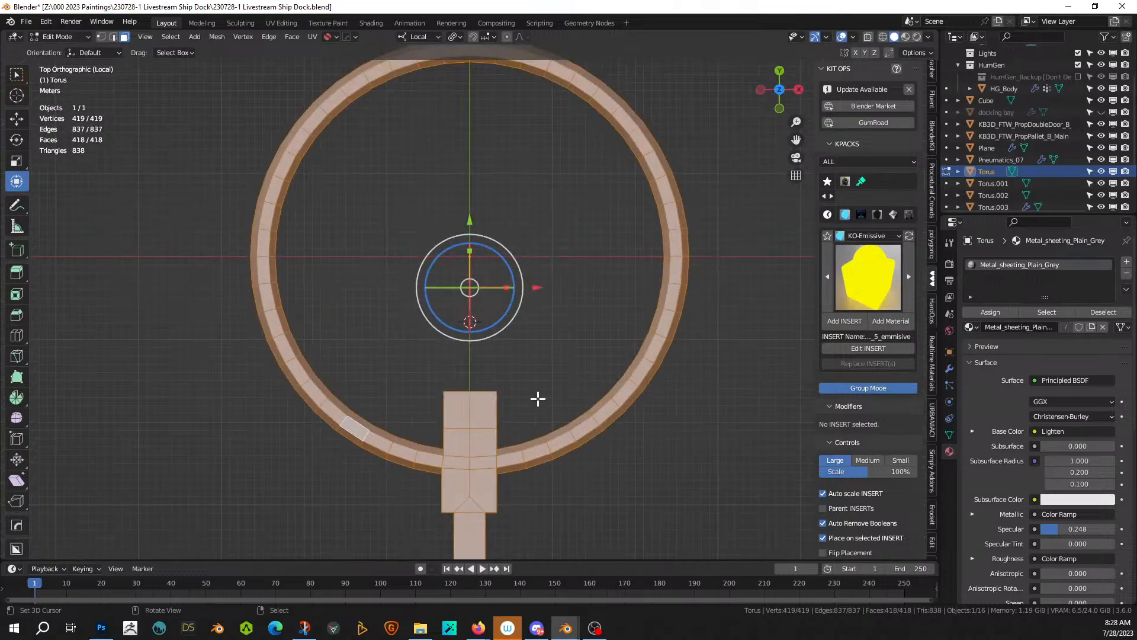
key(alt+z)
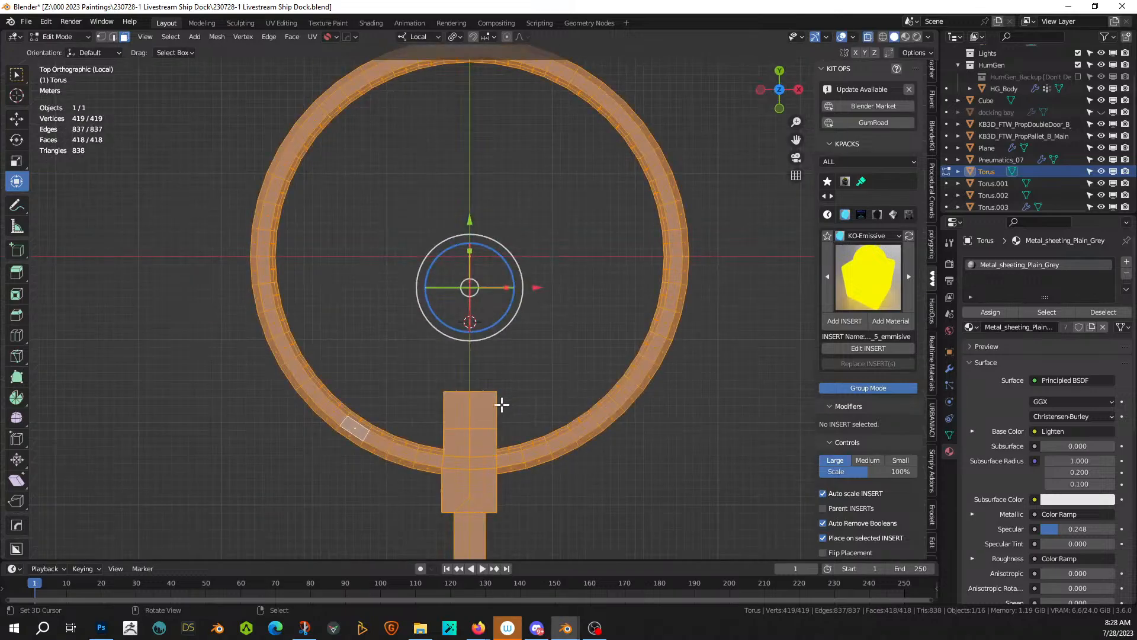
key(b)
drag(429, 374, 461, 417)
middle_drag(498, 440, 502, 440)
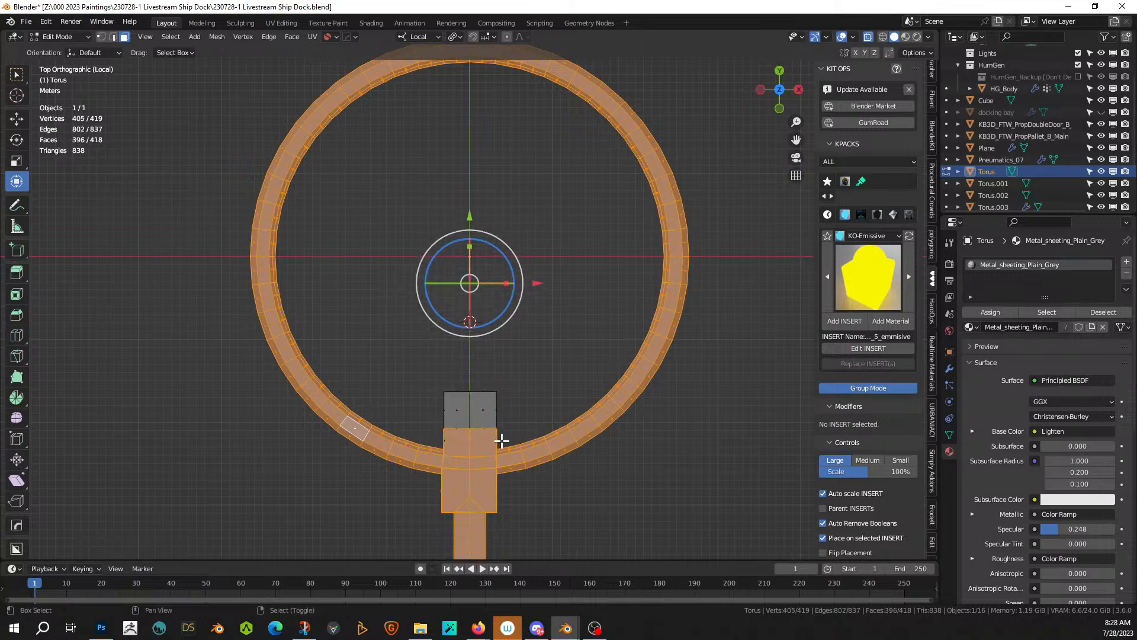
key(b)
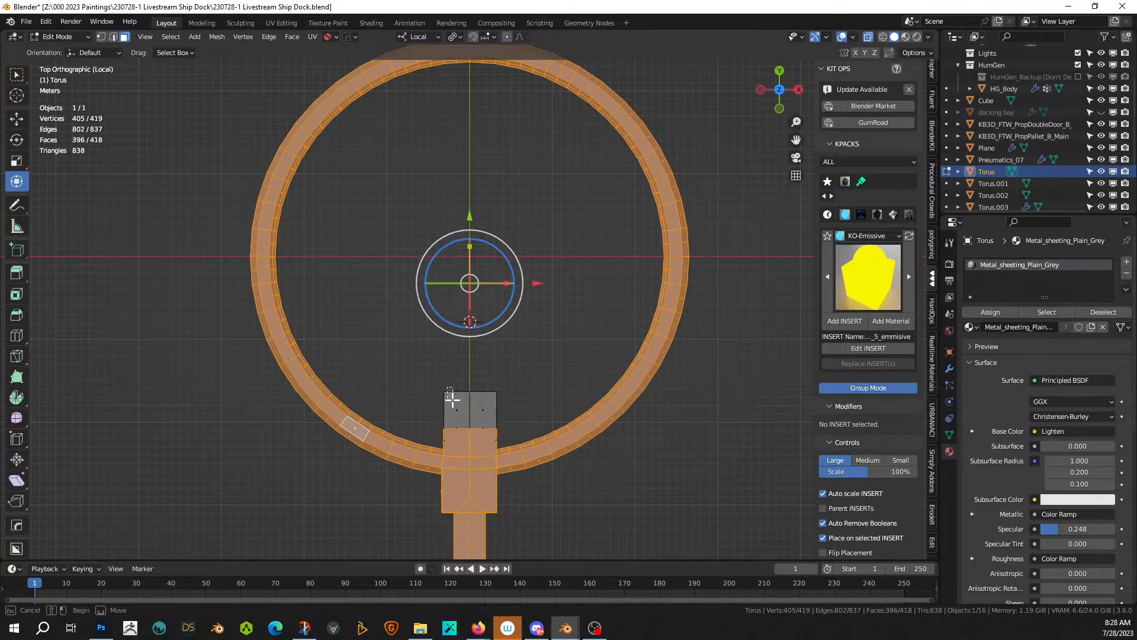
middle_drag(490, 551, 493, 552)
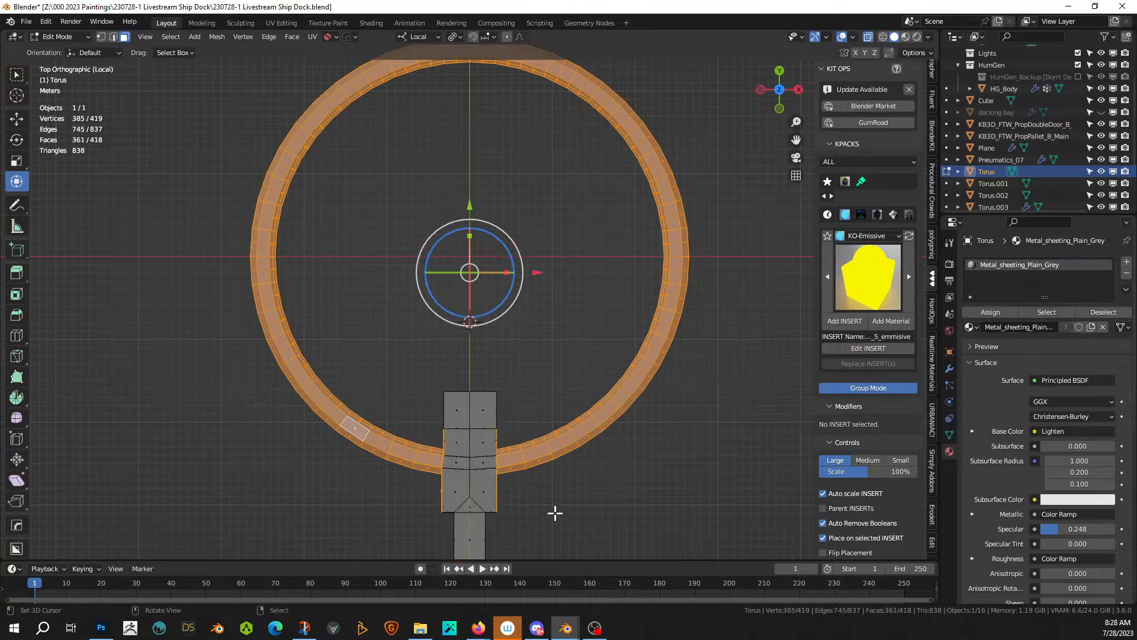
middle_drag(555, 513, 655, 440)
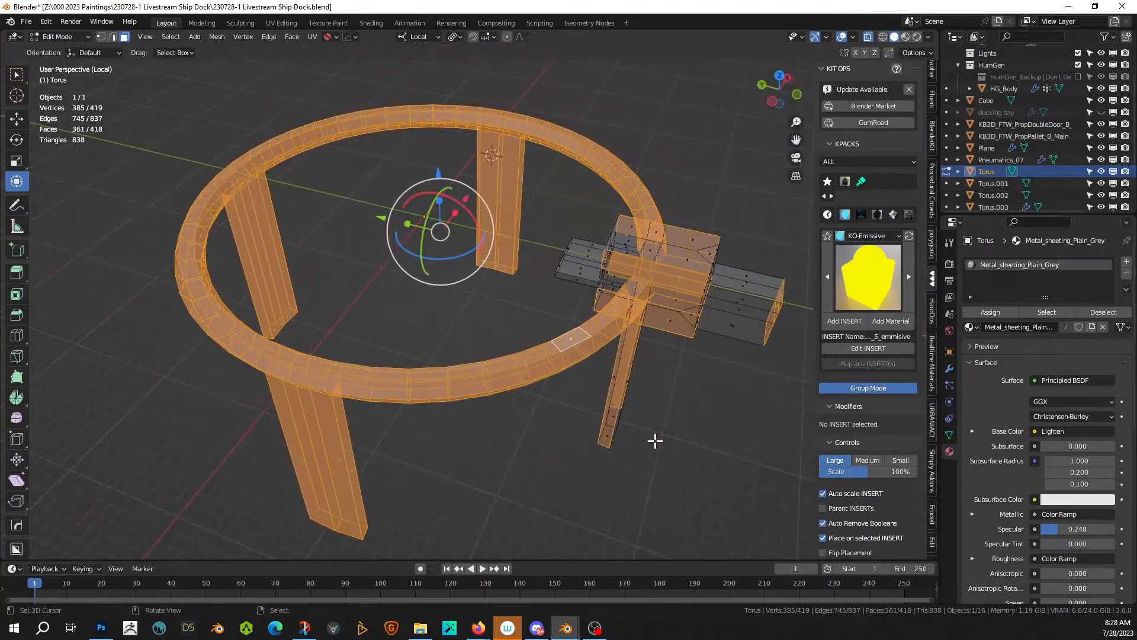
- Turn off X-ray and deselect the remaining selected faces on the near side of the connector block, using Circle Select
key(alt+z)
shift+right_click(617, 267)
shift+right_click(643, 269)
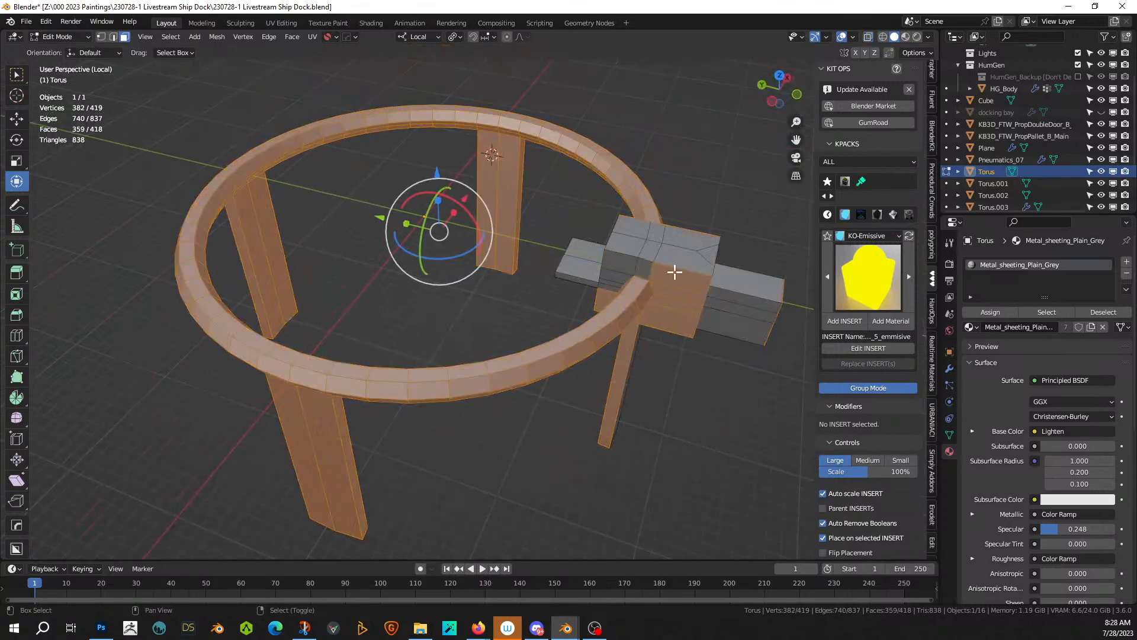
shift+right_click(674, 271)
key(c)
shift+drag(685, 297, 668, 343)
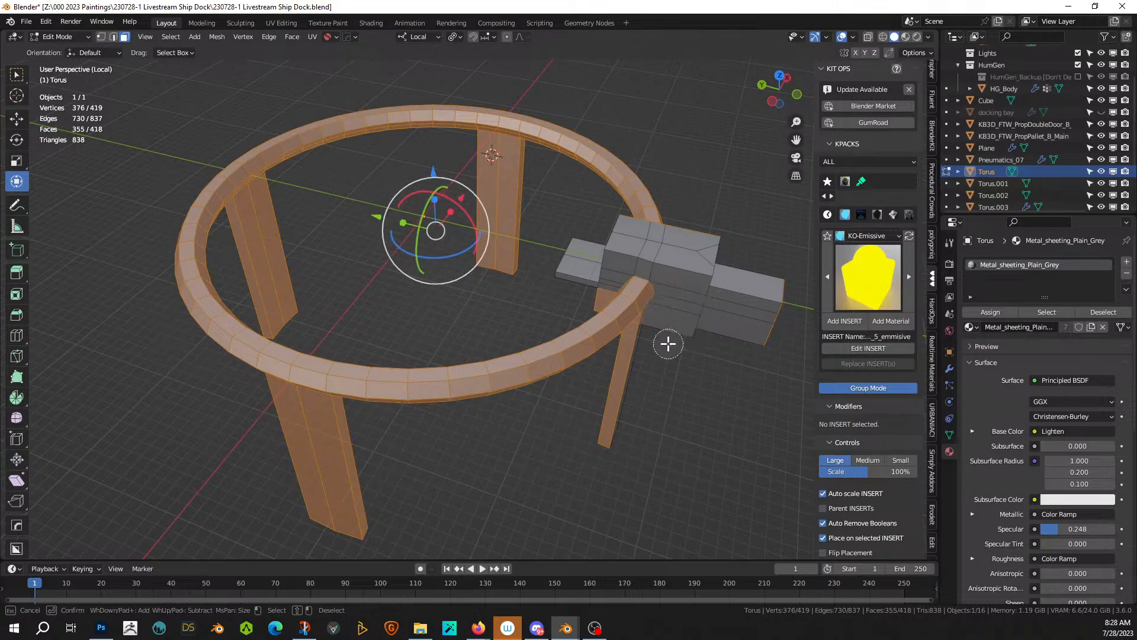
shift+drag(593, 291, 594, 289)
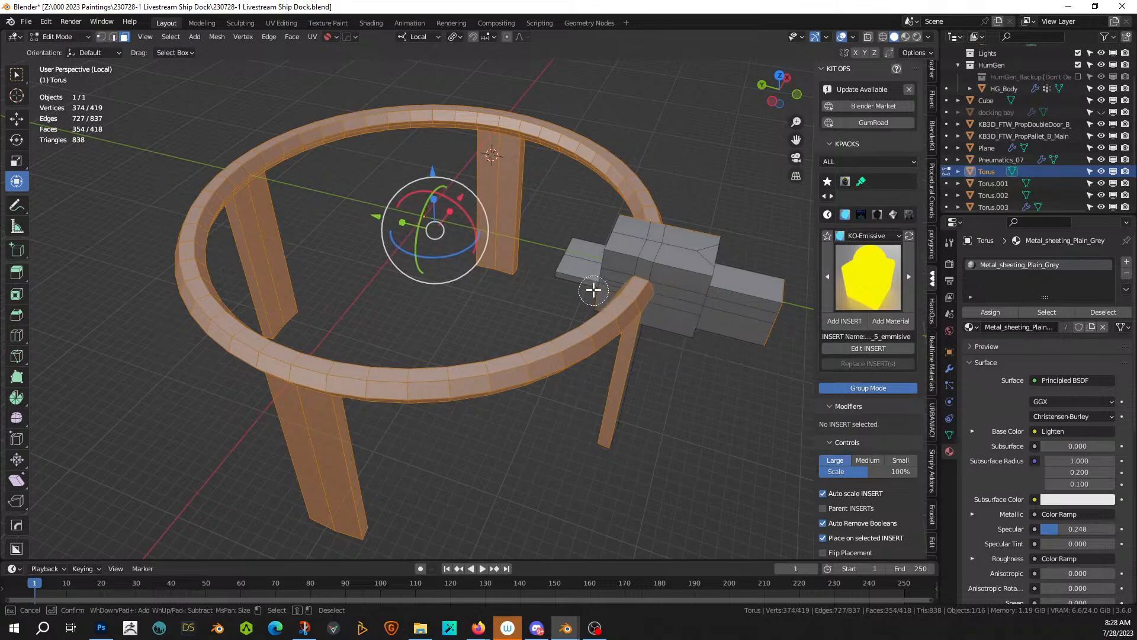
middle_drag(726, 278, 540, 308)
key(Escape)
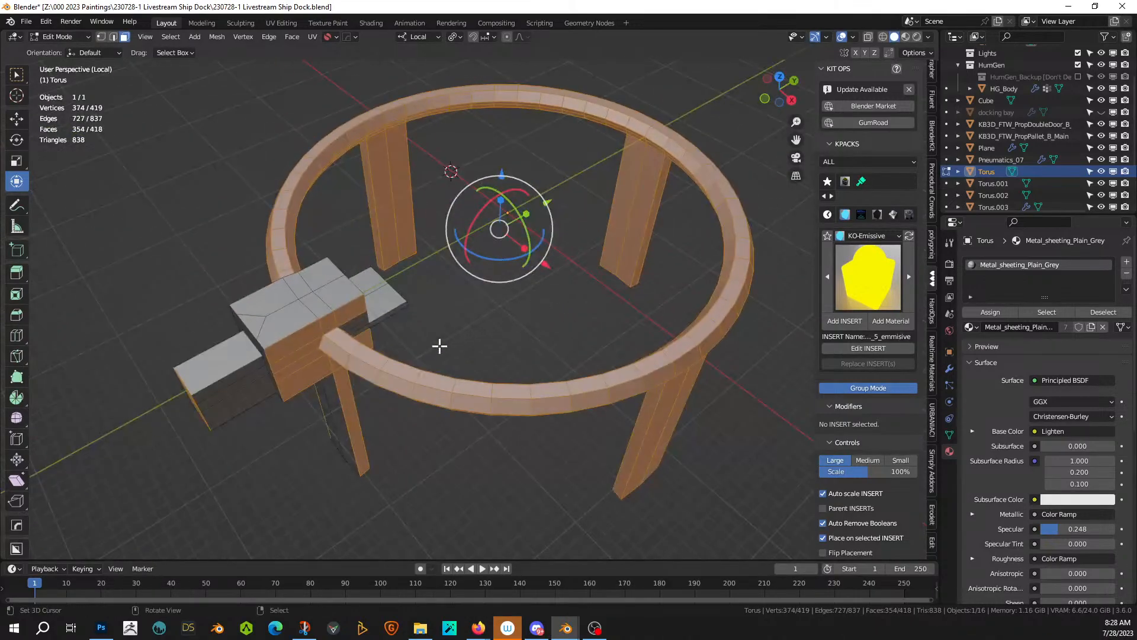
- Deselect the leftover faces on the connector block's opposite side and around the leg beneath it
key(c)
mouse_move(368, 324)
shift+mouse_down()
mouse_move(330, 299)
mouse_move(293, 344)
mouse_move(305, 369)
mouse_move(191, 393)
shift+mouse_up()
right_click(201, 417)
mouse_move(201, 417)
middle_down()
mouse_move(228, 393)
mouse_move(362, 349)
middle_up()
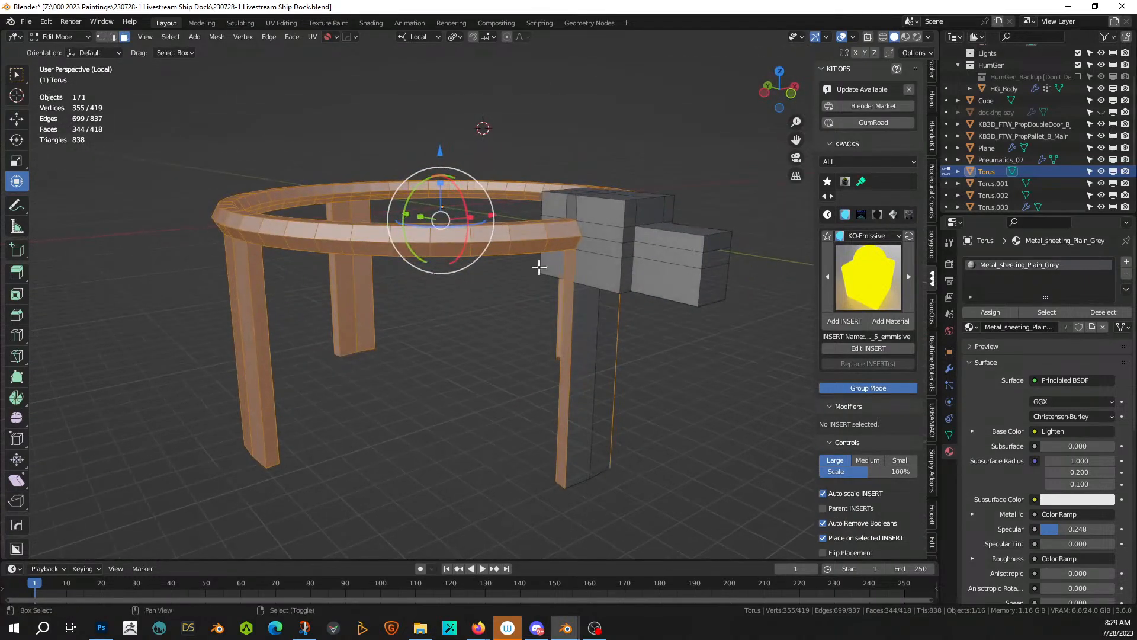
shift+click(568, 267)
middle_drag(568, 267, 530, 349)
shift+click(459, 249)
shift+click(495, 217)
- Return to Object Mode and apply Plate Insets to the base ring with a plating seed of 2 and a subdivision of 1
key(Tab)
key(shift+v)
mouse_move(514, 350)
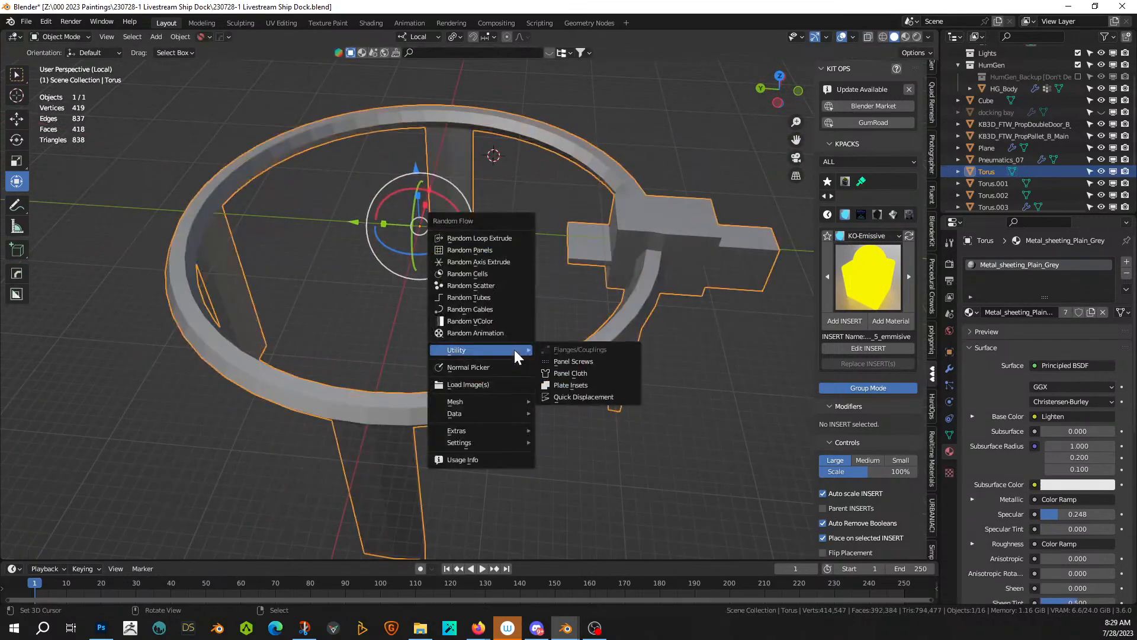
click(586, 384)
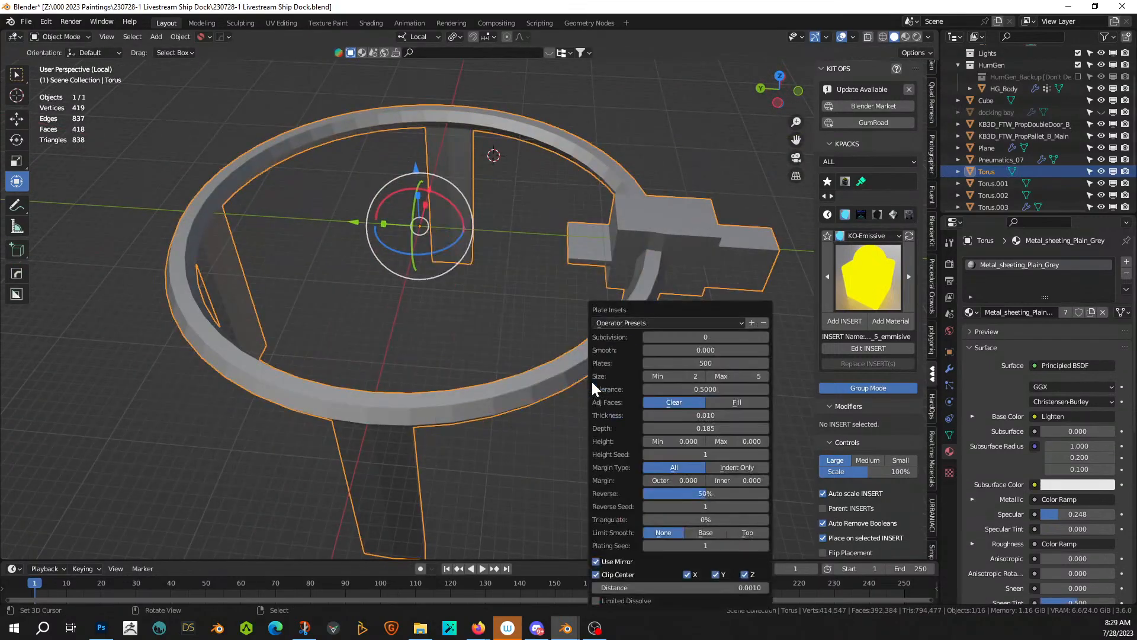
click(764, 545)
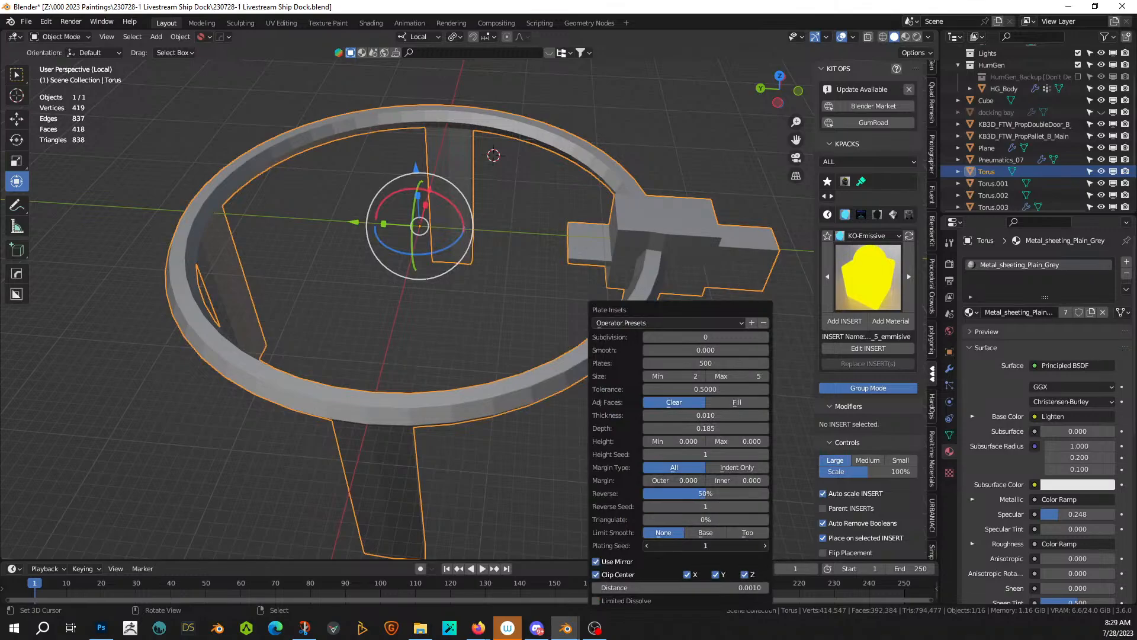
click(766, 336)
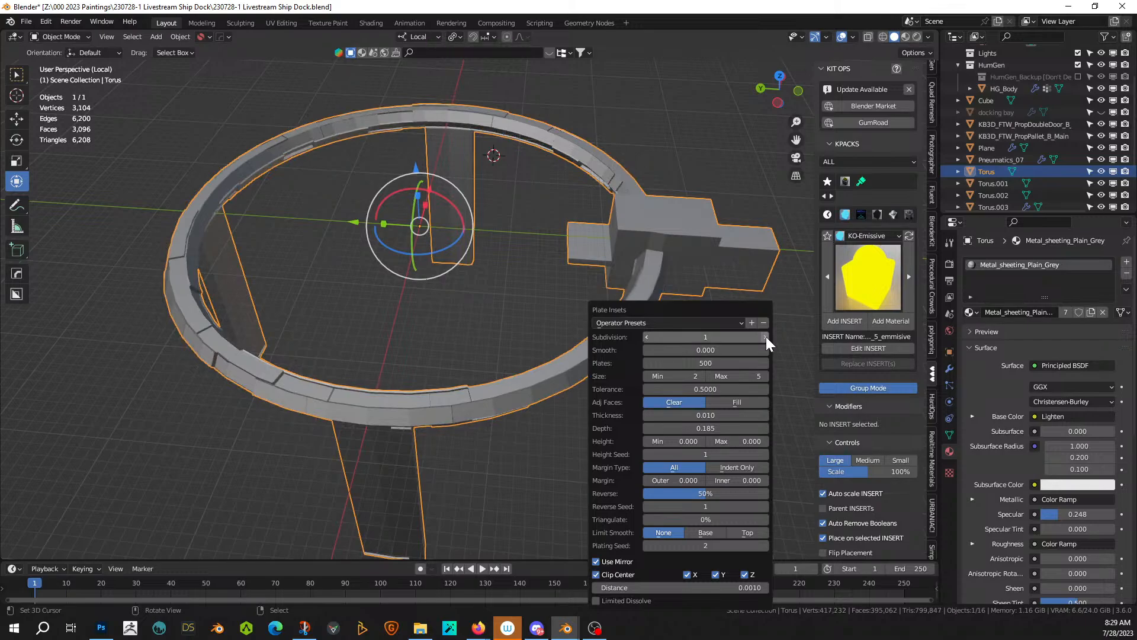
middle_drag(615, 307, 490, 263)
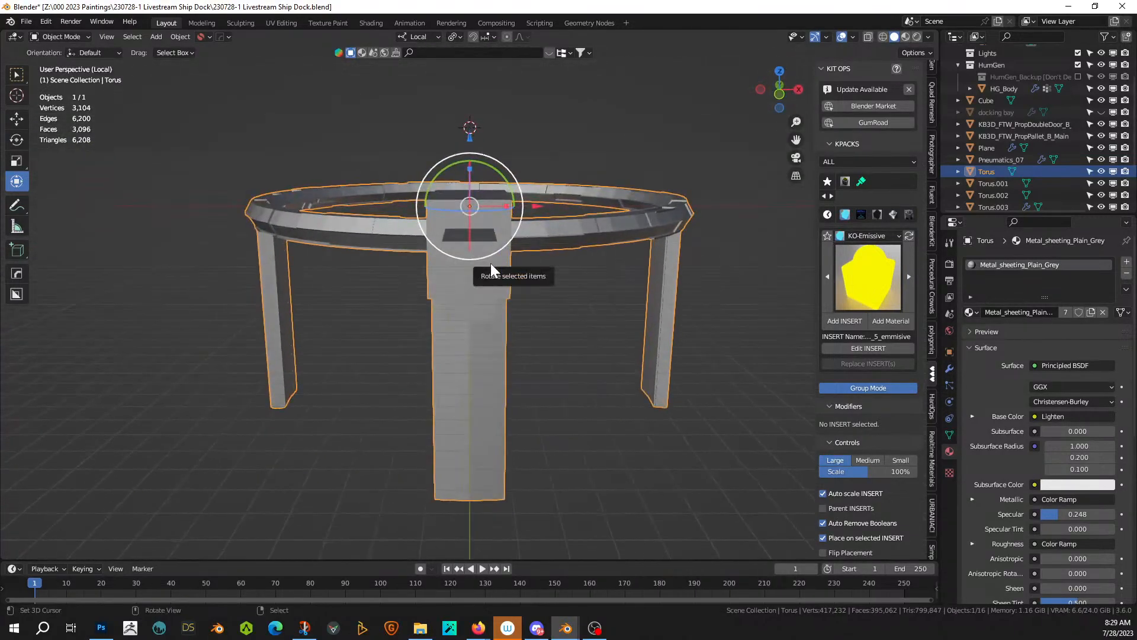
- Raise the base ring's Plate Insets subdivision by one level and exit local view
key(F9)
click(663, 297)
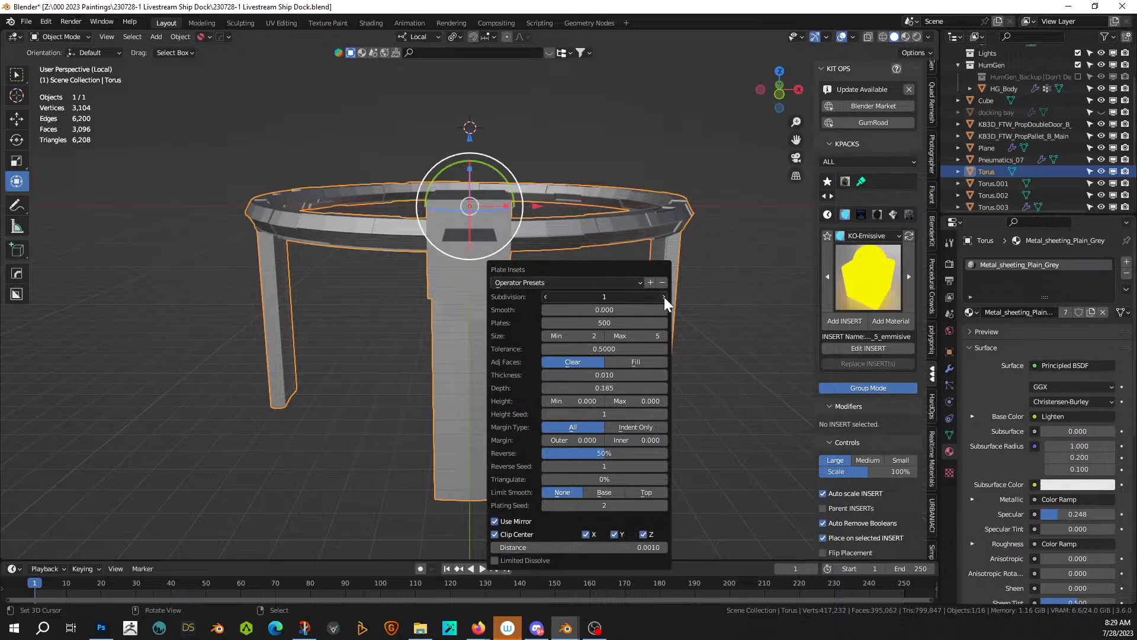
middle_drag(480, 308, 458, 268)
key(KP_Divide)
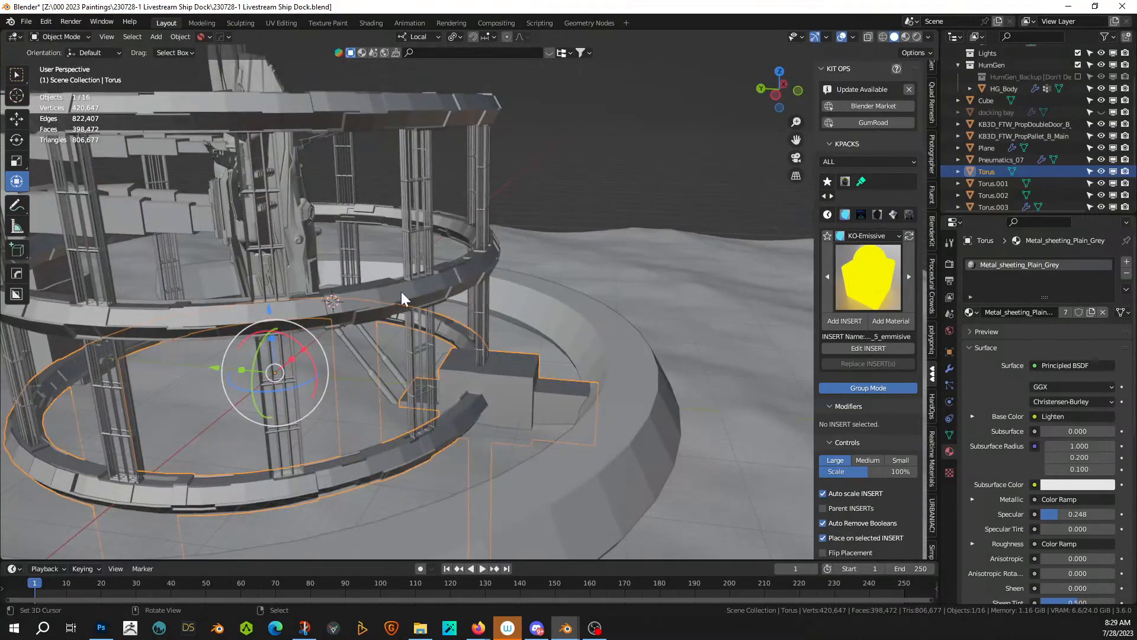
- Save the ship dock file
middle_drag(391, 297, 416, 325)
key(ctrl+s)
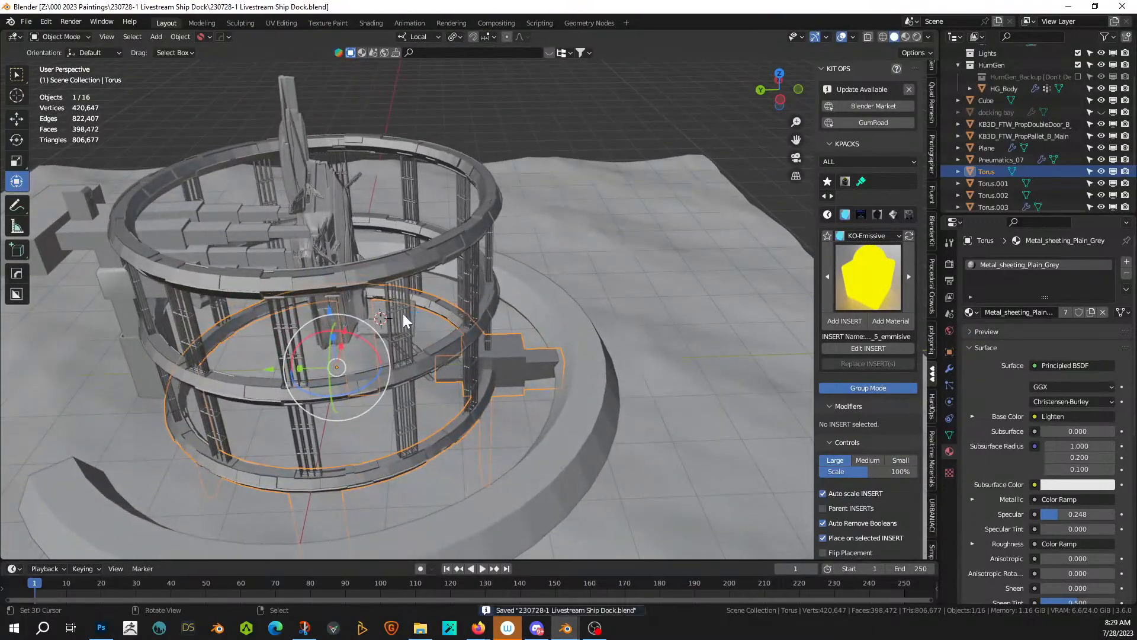
middle_drag(457, 274, 404, 293)
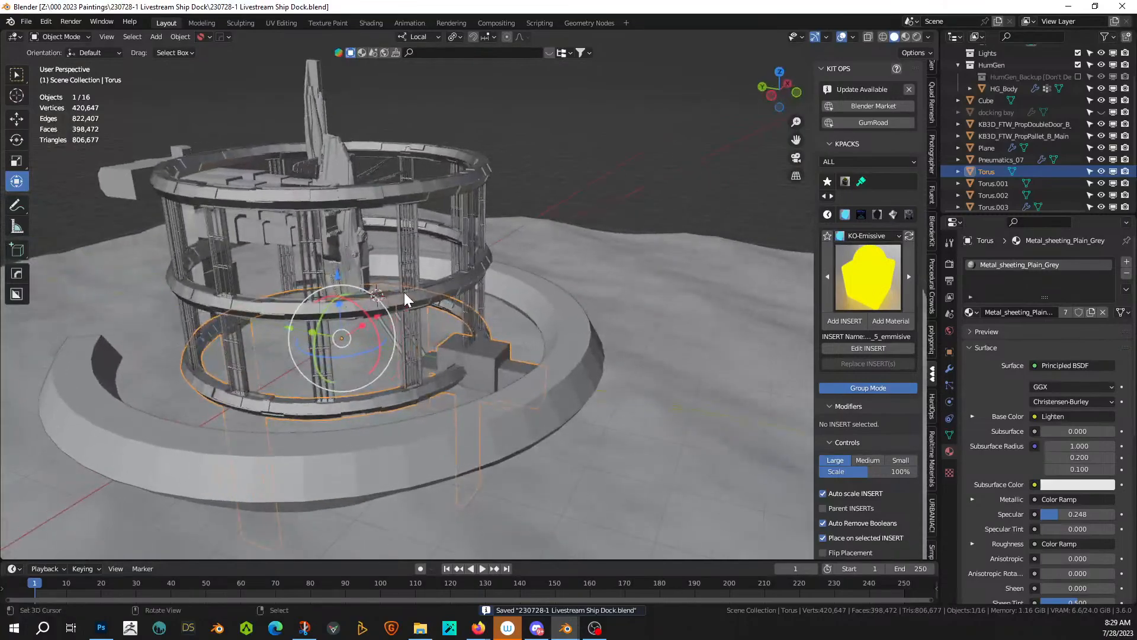
- Select all faces of the large open outer ring around the cage and return to Object Mode
click(155, 438)
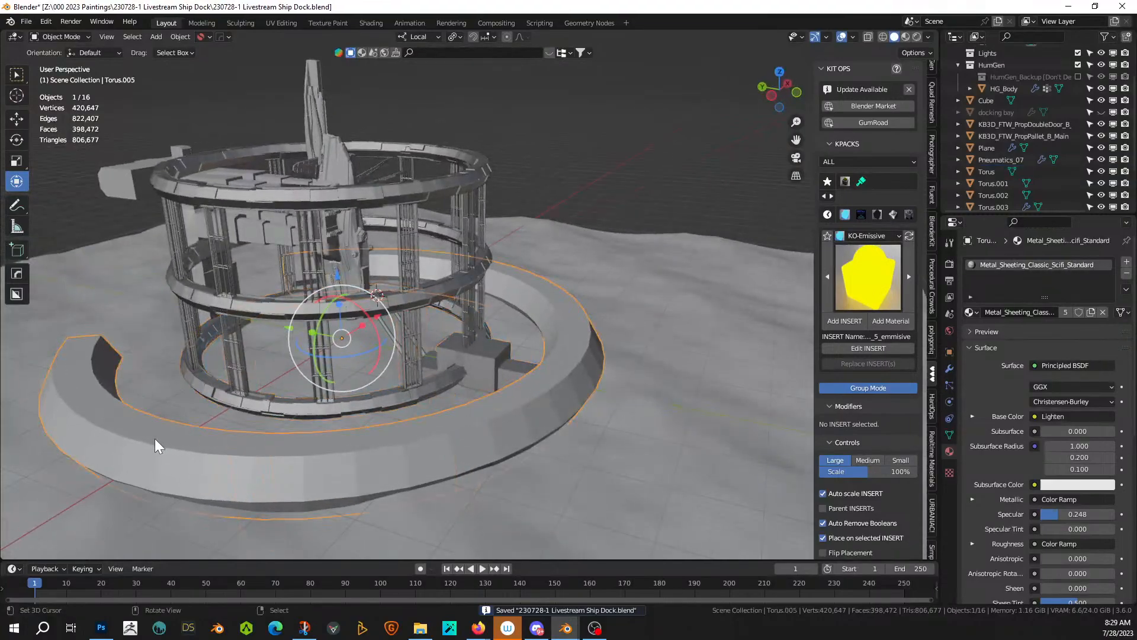
key(Tab)
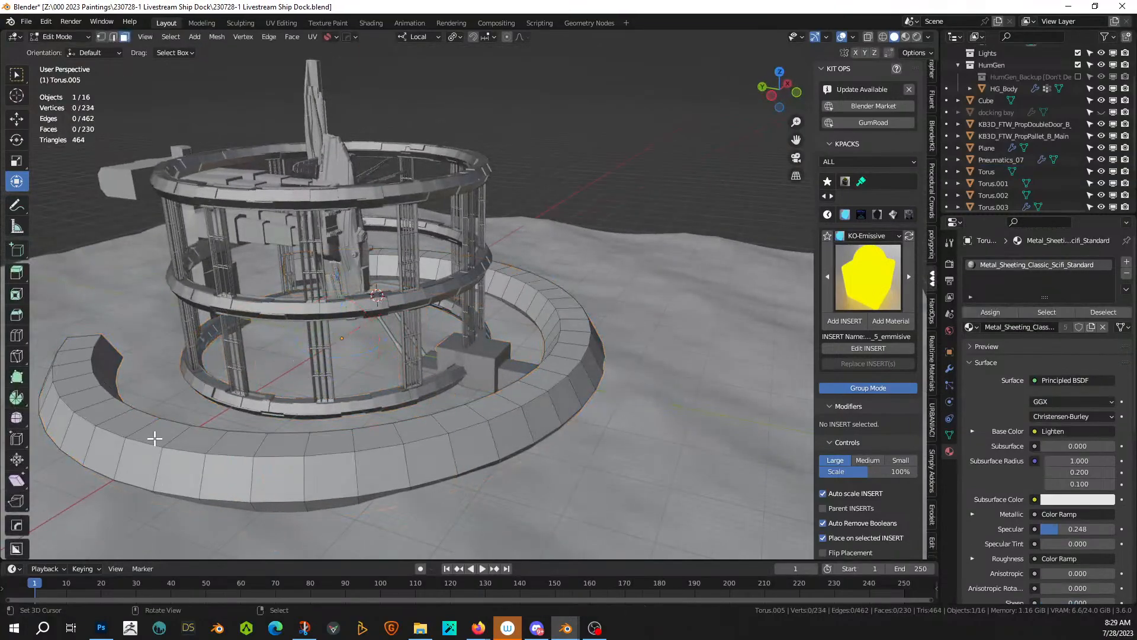
key(a)
key(Tab)
middle_drag(154, 438, 320, 414)
middle_drag(248, 421, 571, 444)
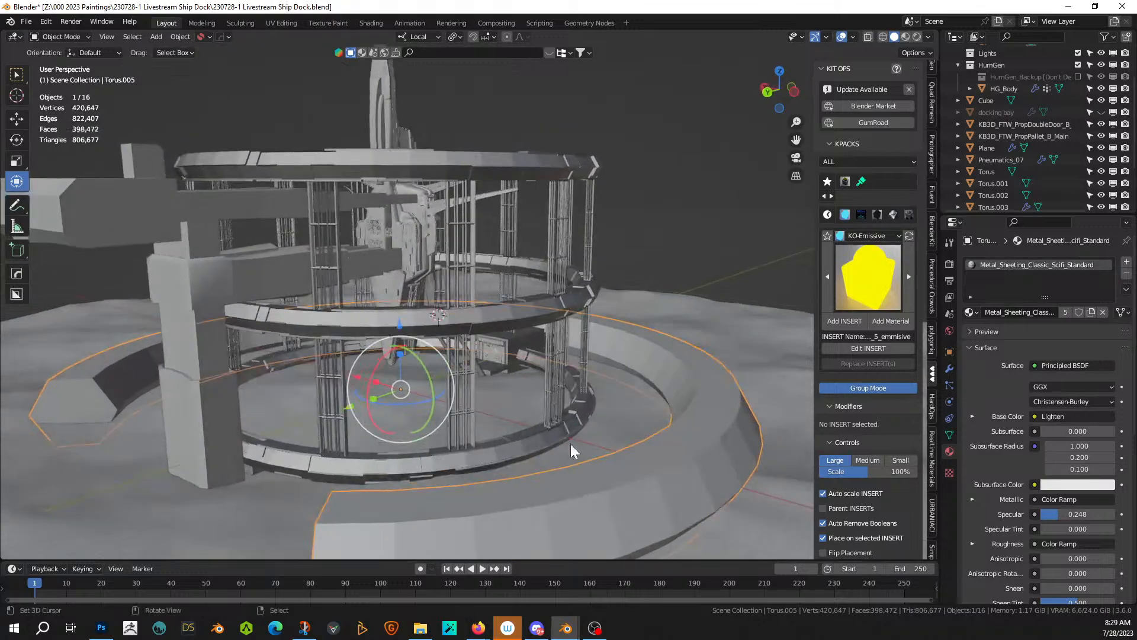
- Apply Random Flow Plate Insets to the outer ring with a subdivision of 3
key(shift+alt+q)
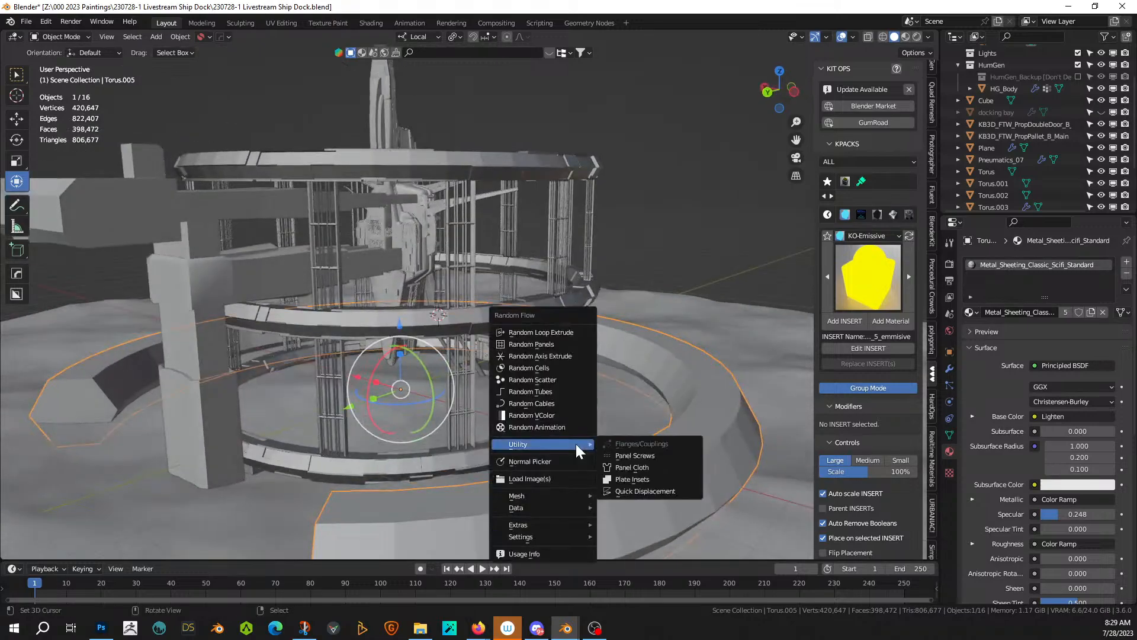
click(628, 479)
click(802, 336)
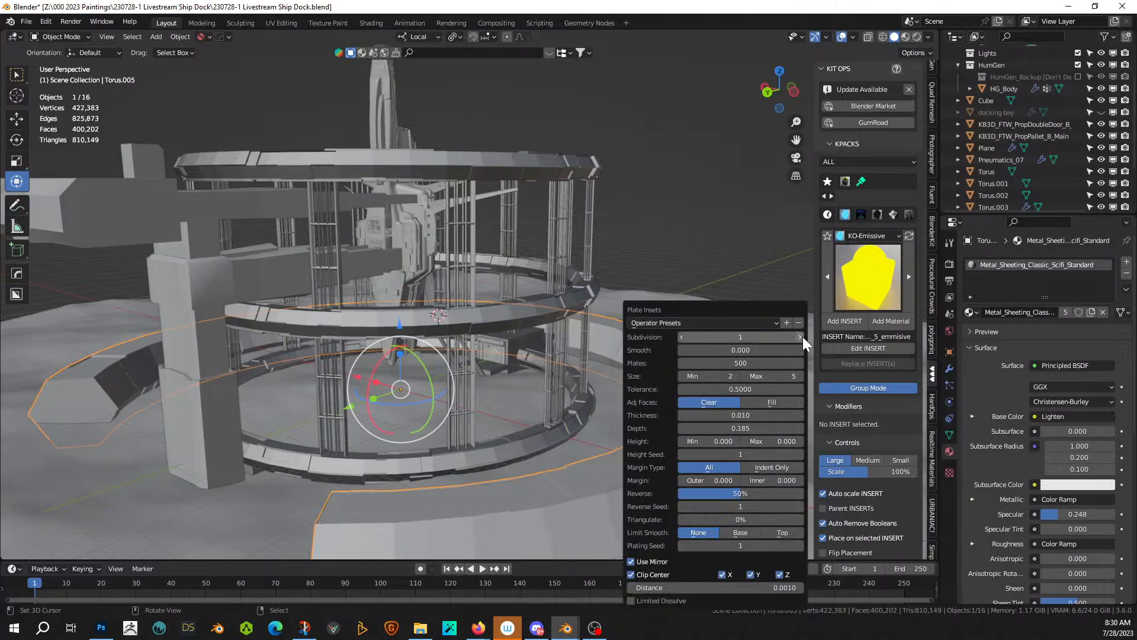
click(802, 337)
click(802, 337)
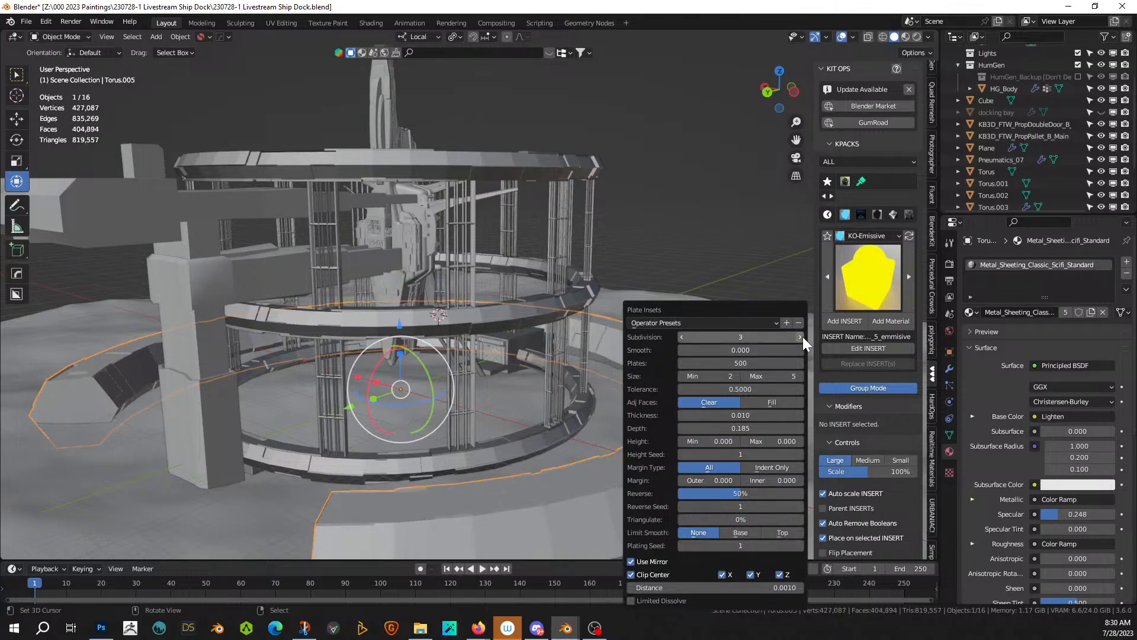
middle_drag(502, 435, 886, 102)
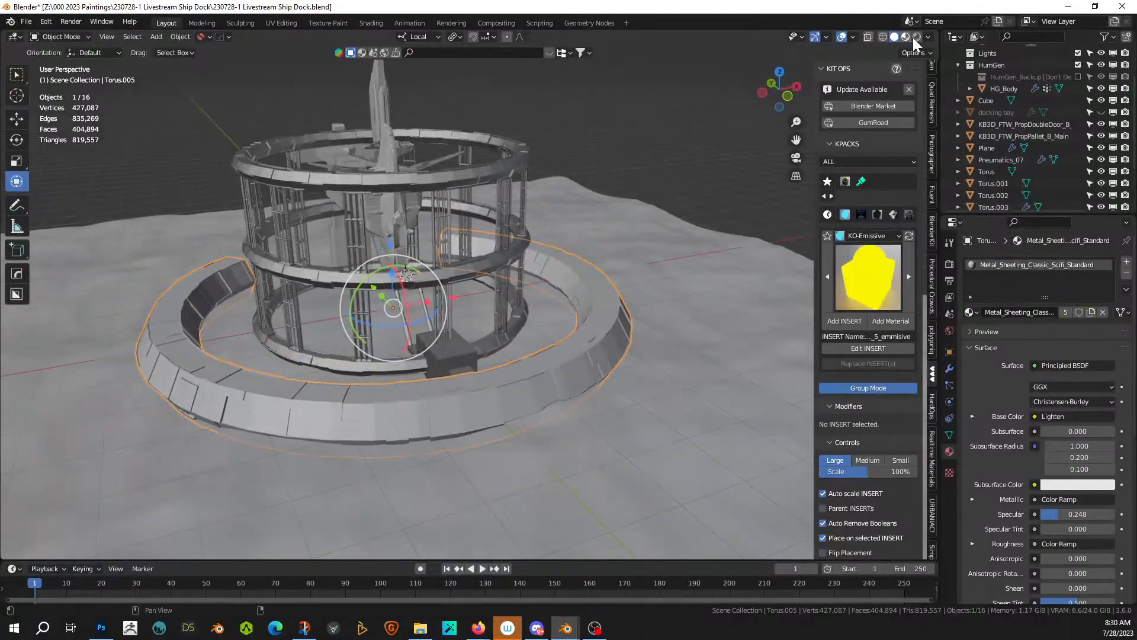
- Switch the viewport to rendered shading and examine the plated outer ring from several angles
key(z)
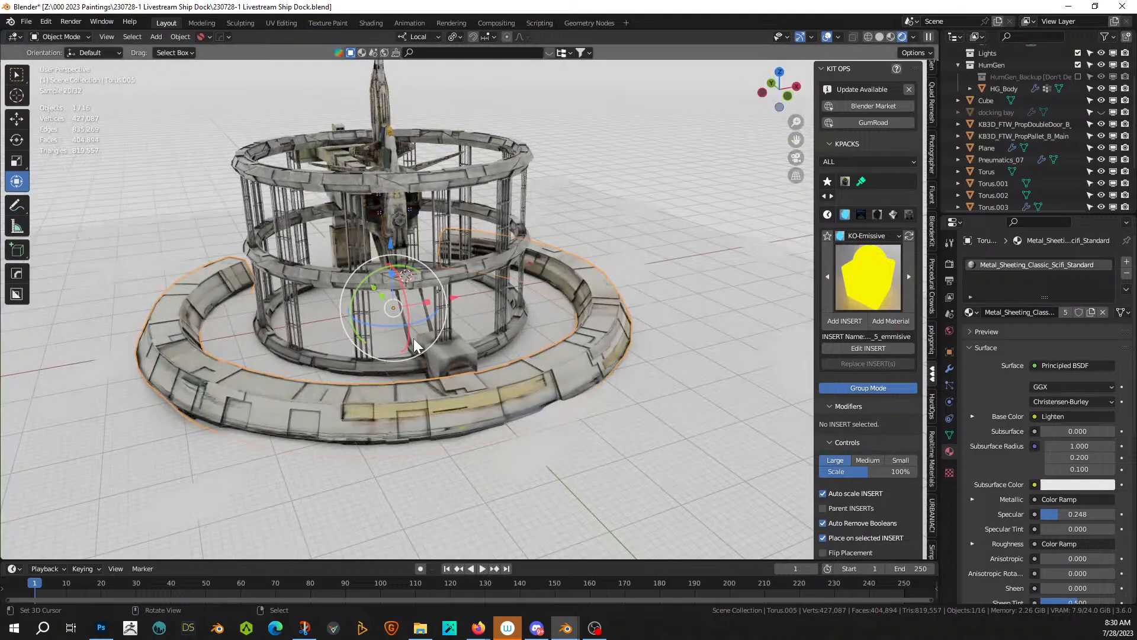
middle_drag(415, 340, 526, 323)
middle_drag(485, 343, 587, 321)
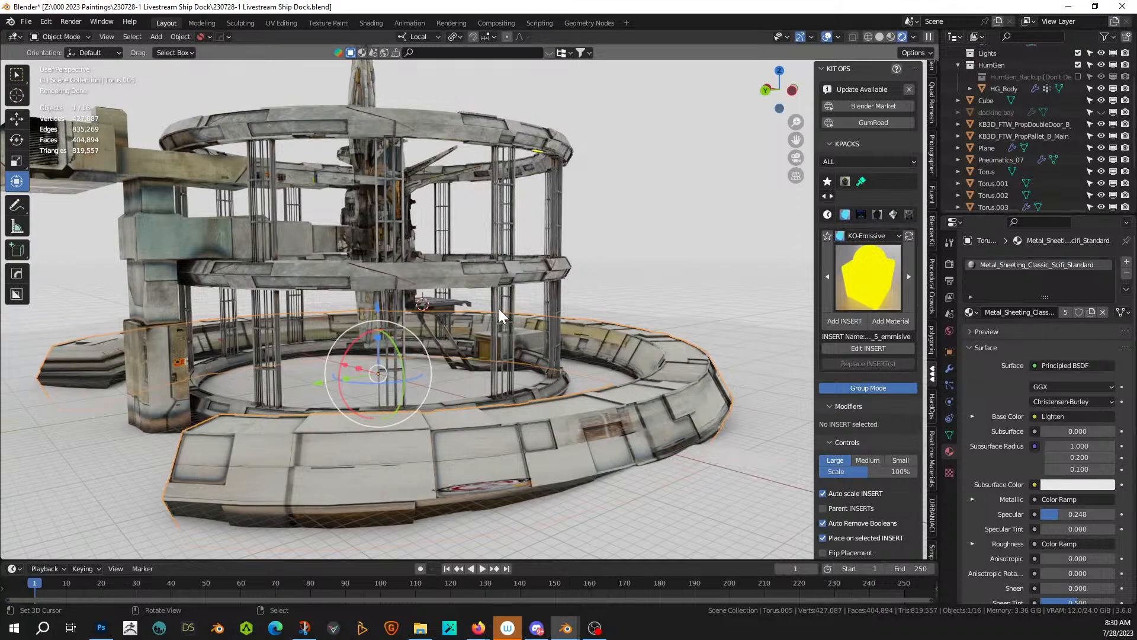
middle_drag(495, 312, 429, 303)
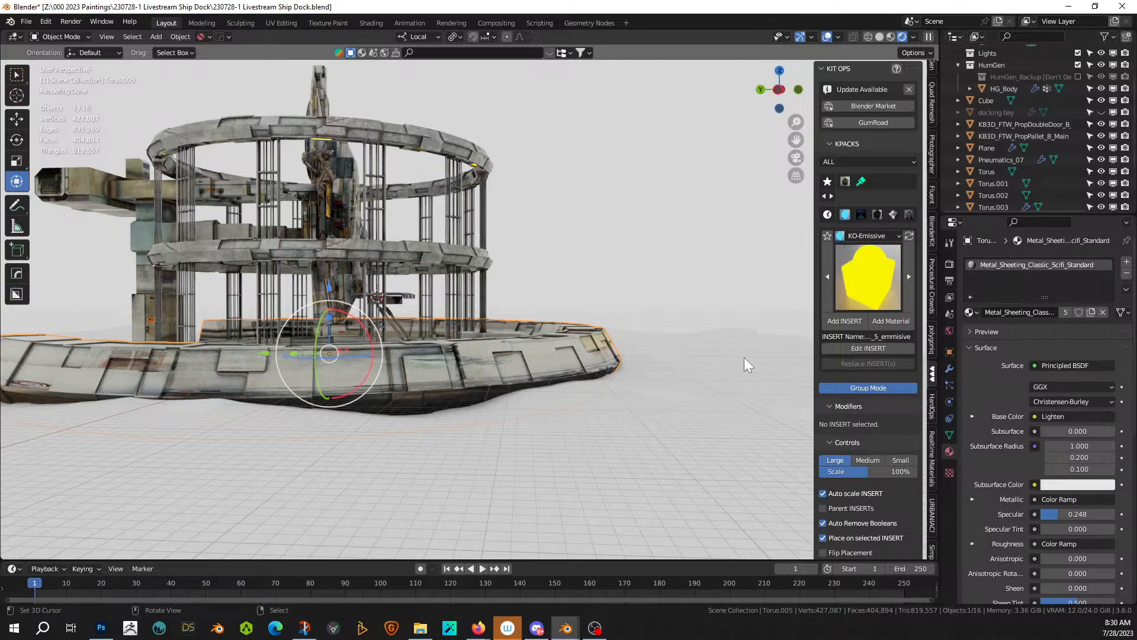
- Select the cage's base ring and enter Edit Mode near its connector block
middle_drag(341, 368, 531, 339)
scroll(332, 367, up, 3)
scroll(332, 368, down, 4)
scroll(448, 465, up, 3)
click(531, 339)
key(Tab)
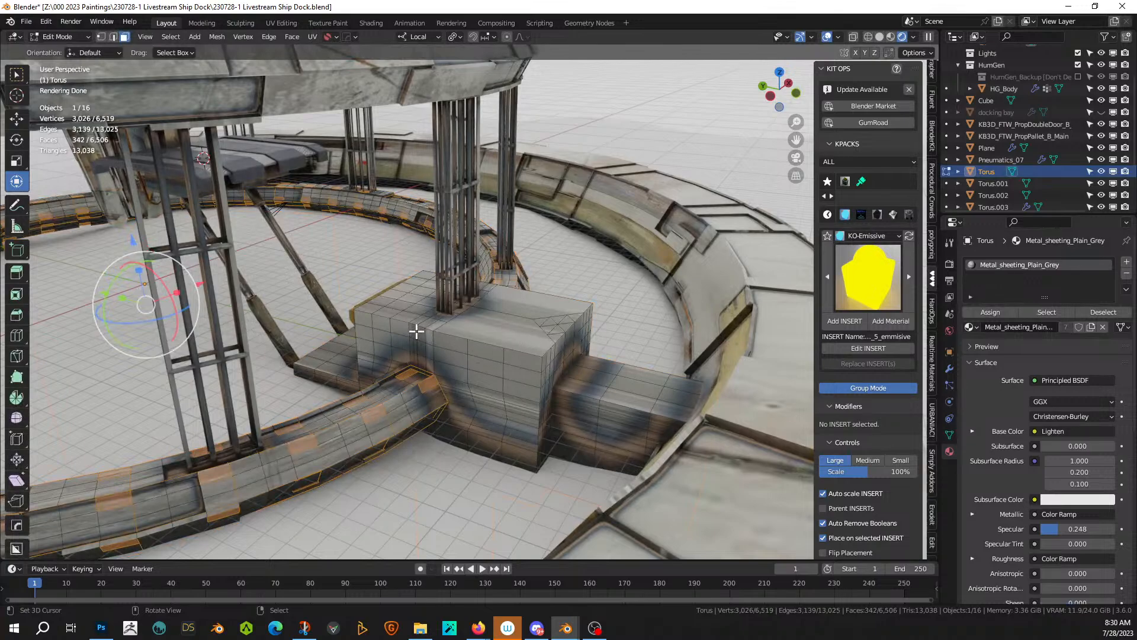
scroll(395, 315, up, 2)
middle_drag(431, 325, 450, 321)
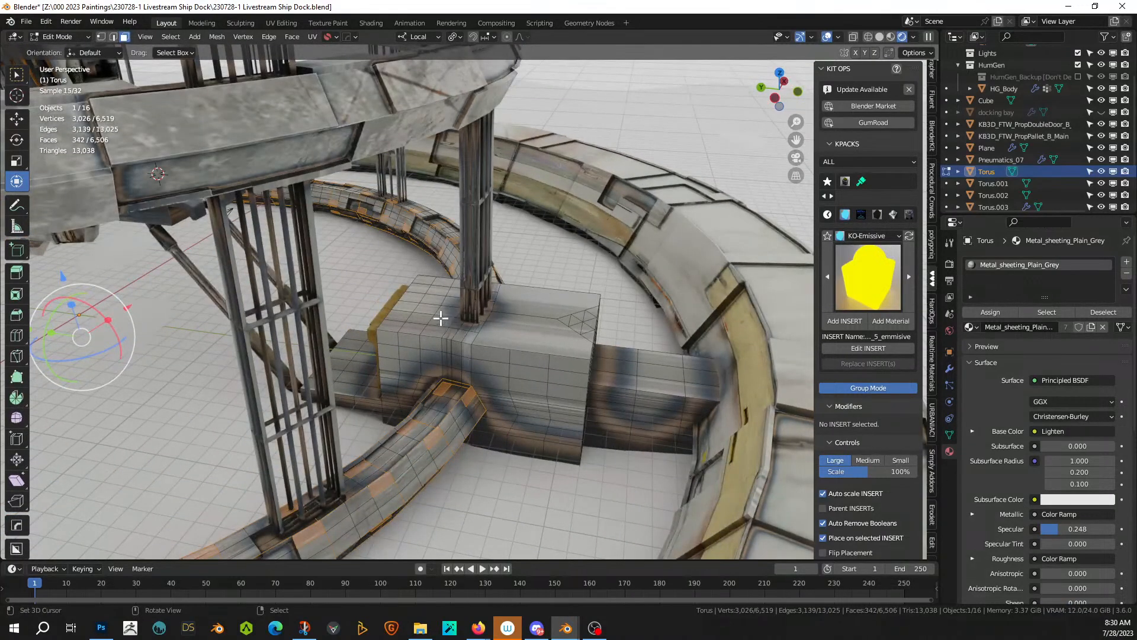
- Try to select sample faces on the sides of the connector block, its outer arm and its inner plate
right_click(441, 319)
shift+right_click(388, 351)
shift+right_click(366, 358)
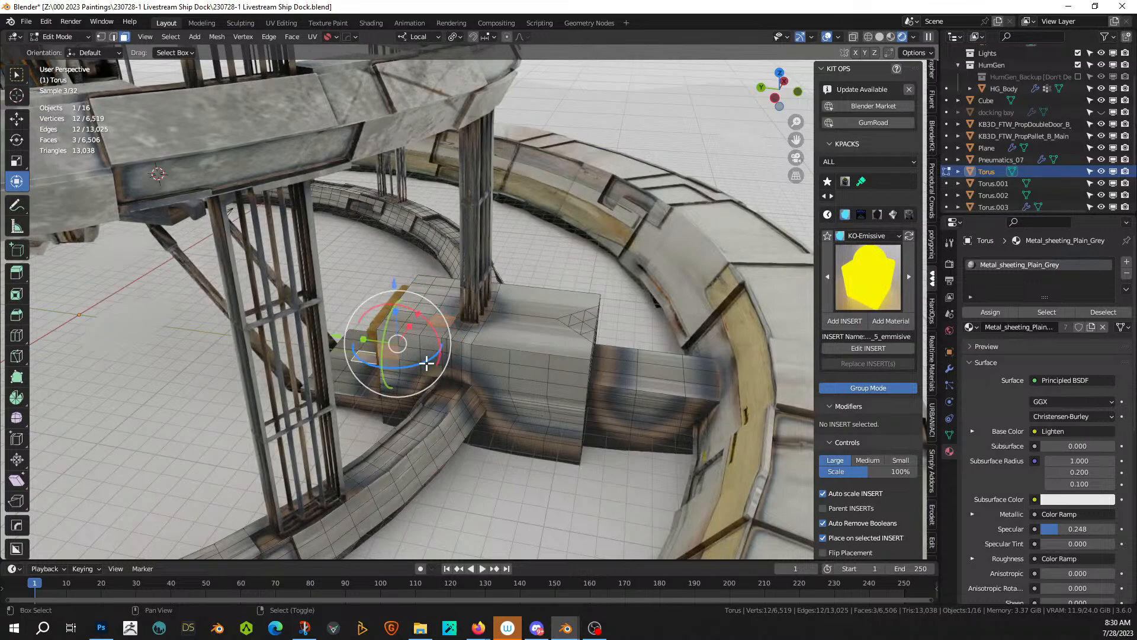
shift+right_click(636, 392)
middle_drag(587, 384, 479, 360)
shift+right_click(488, 387)
shift+right_click(443, 355)
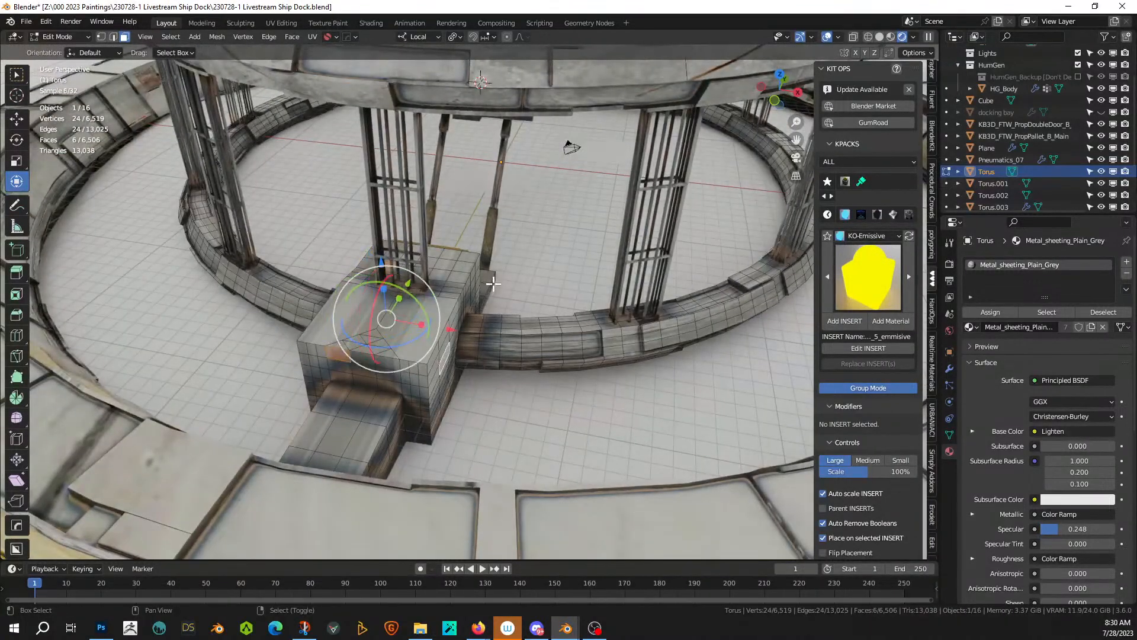
shift+right_click(442, 371)
shift+right_click(385, 431)
shift+right_click(354, 428)
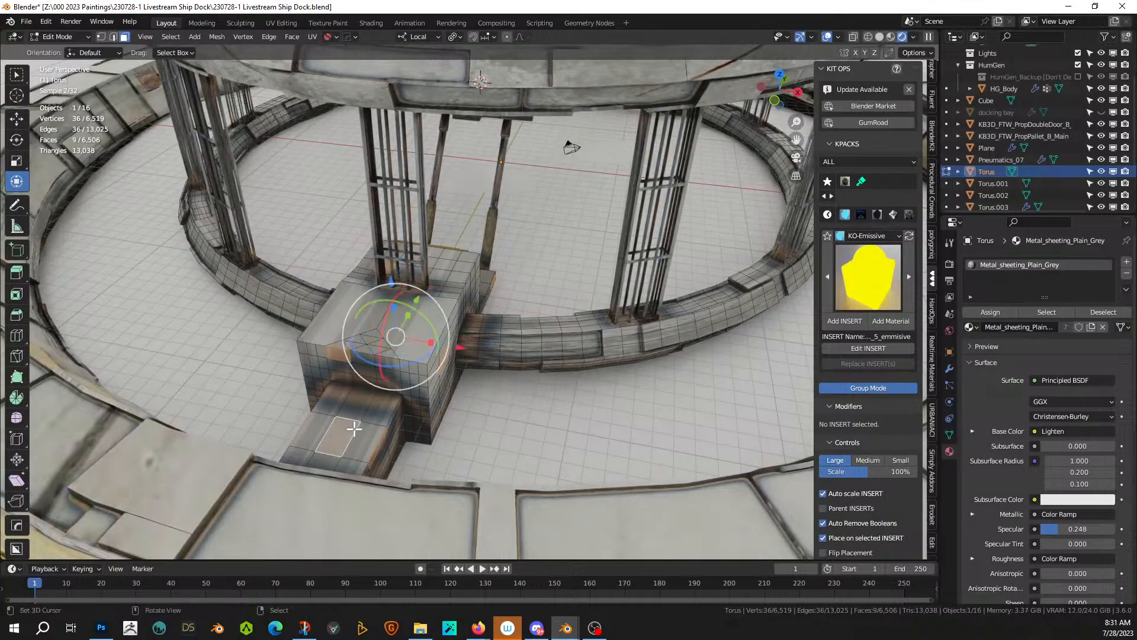
- Try to extend the face selection with Select Similar set to Coplanar, and clear the selection
key(shift+g)
click(356, 437)
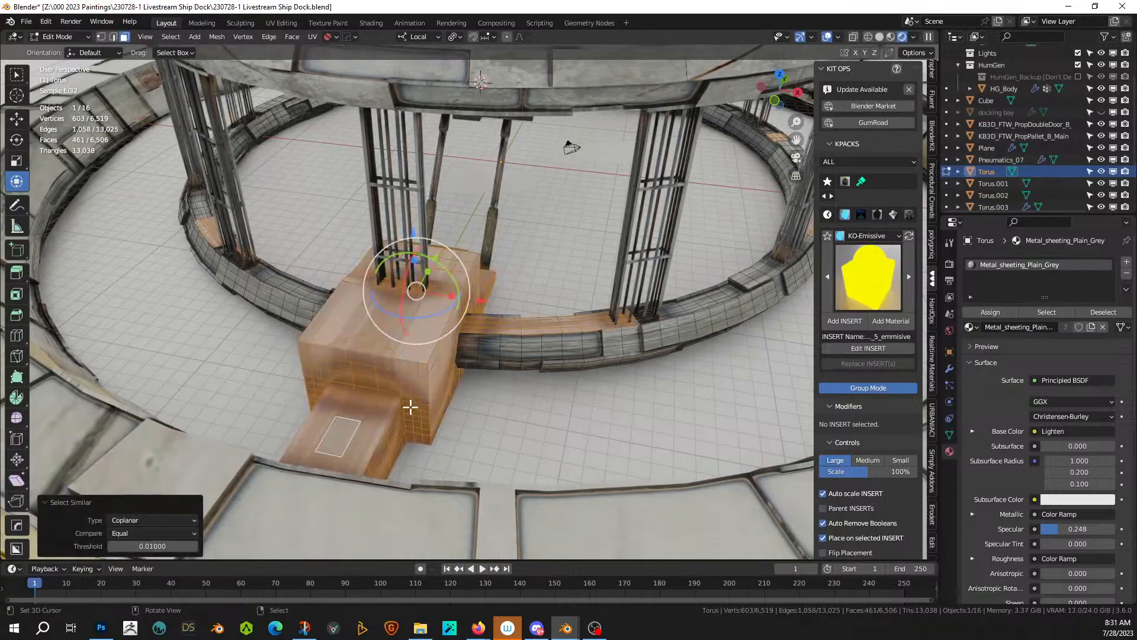
middle_drag(406, 406, 480, 401)
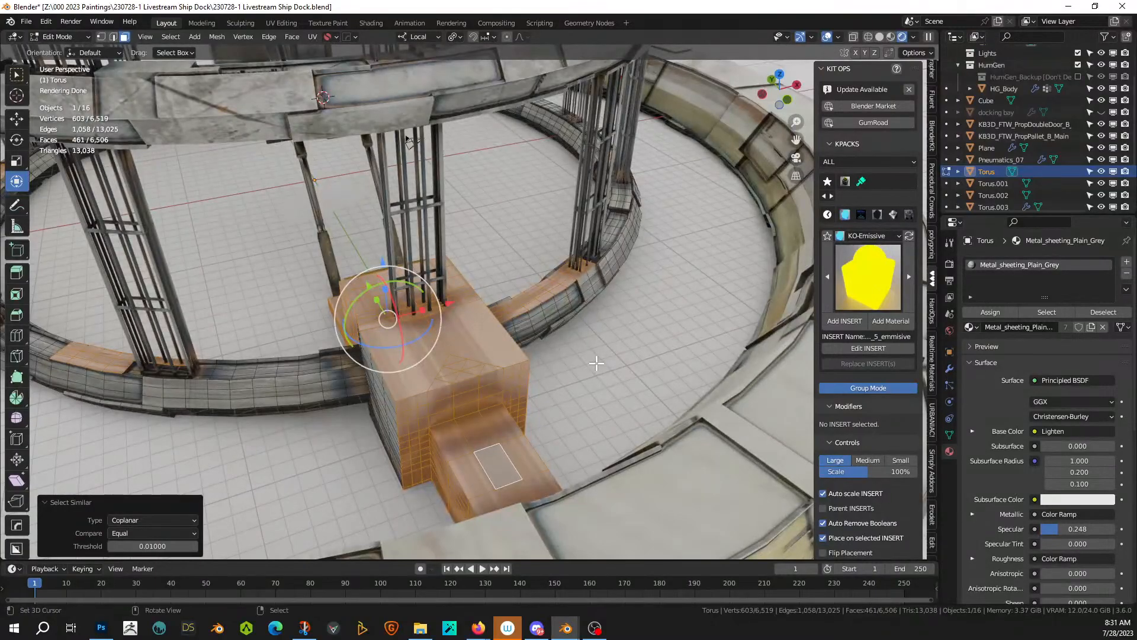
middle_drag(597, 363, 651, 330)
click(658, 326)
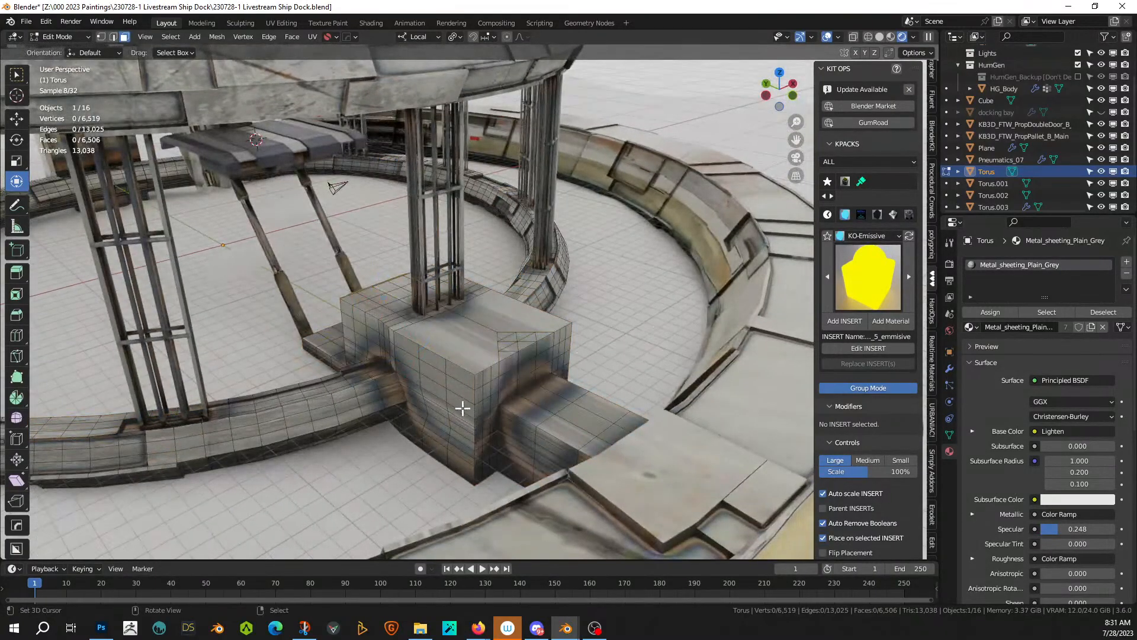
- Try to select the connector block's coplanar faces again, leaving out the block's outward-facing side around the arm
right_click(436, 388)
shift+right_click(543, 399)
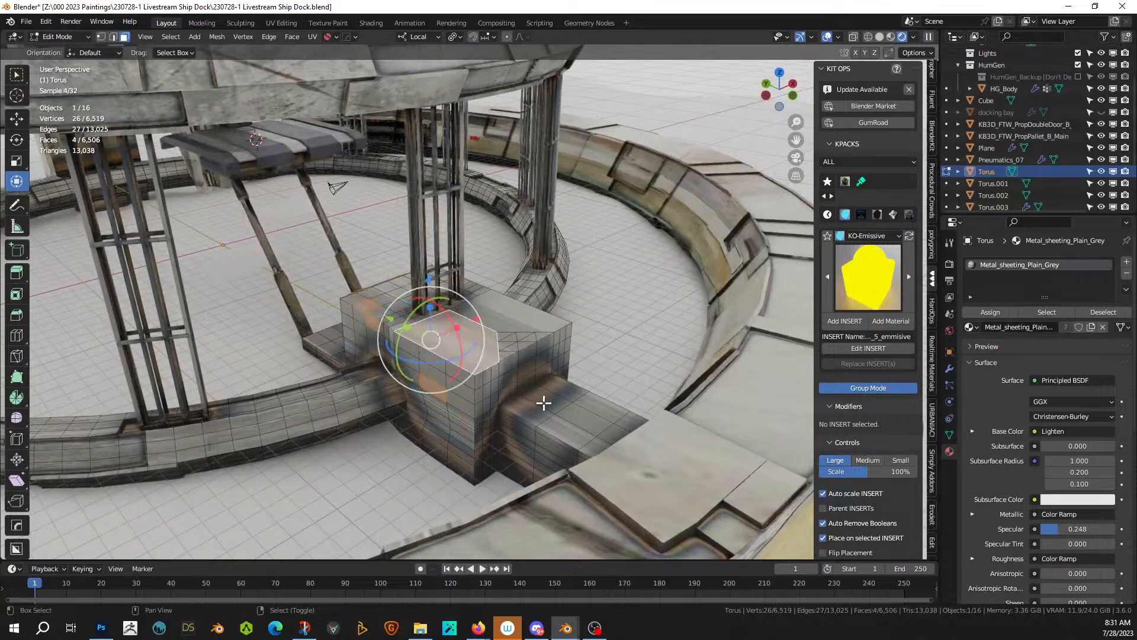
shift+right_click(528, 437)
middle_drag(528, 437, 320, 396)
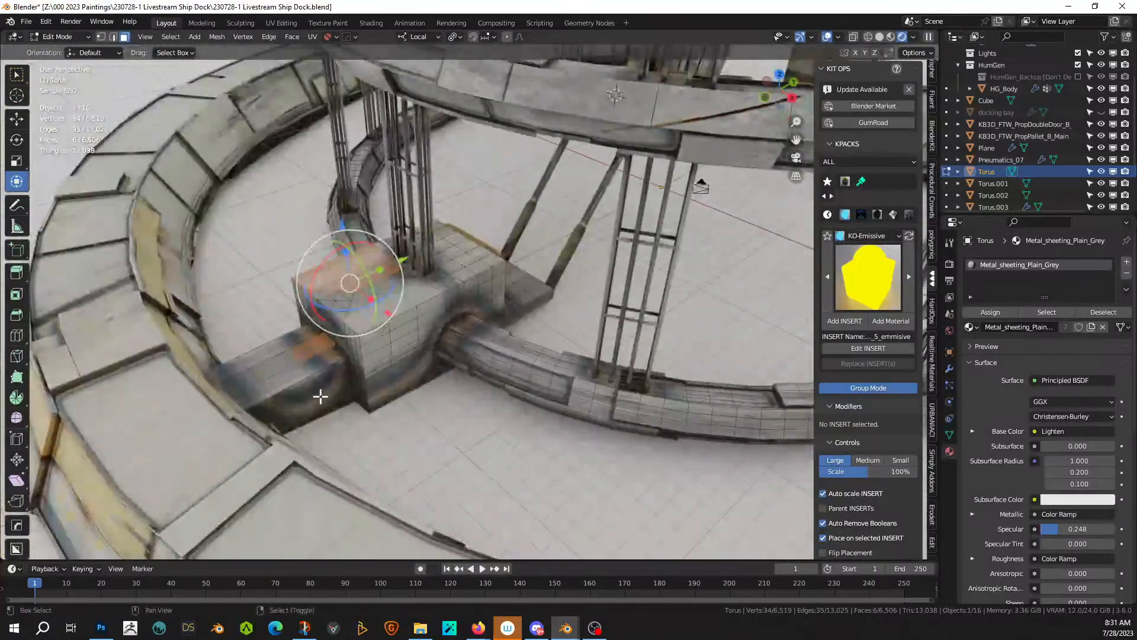
shift+right_click(393, 350)
shift+right_click(533, 295)
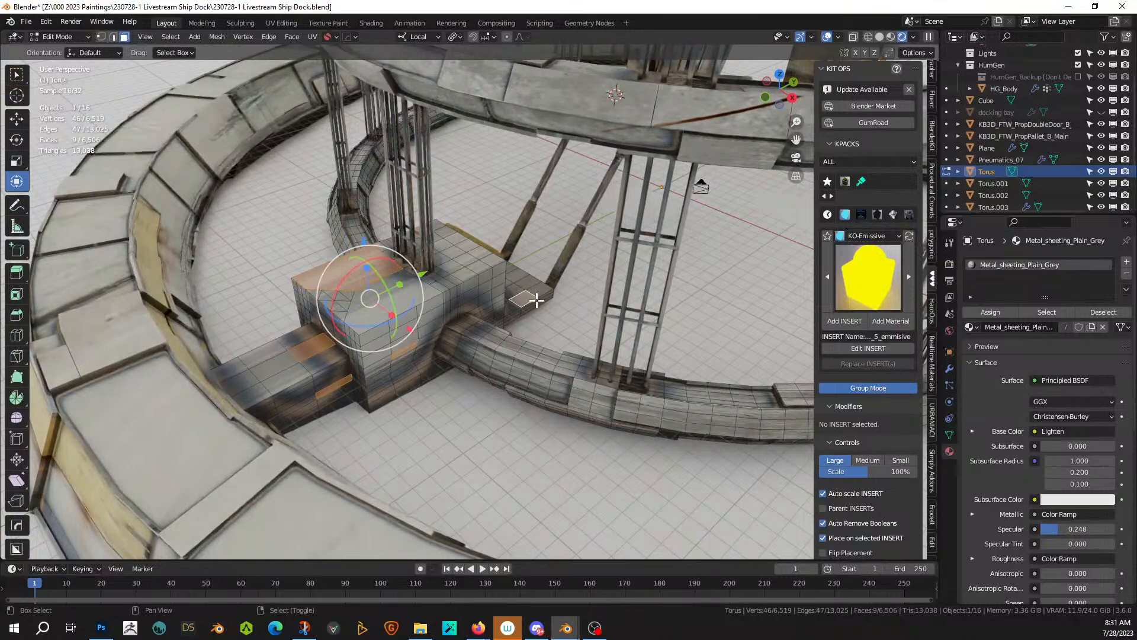
shift+right_click(548, 304)
key(shift+g)
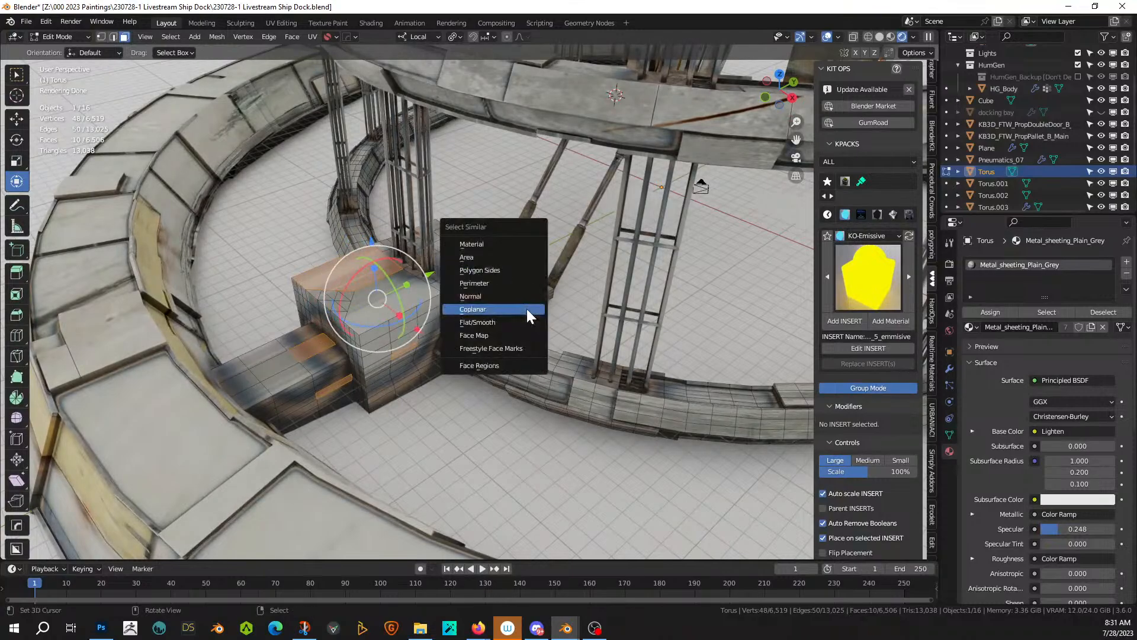
click(529, 310)
middle_drag(529, 310, 598, 351)
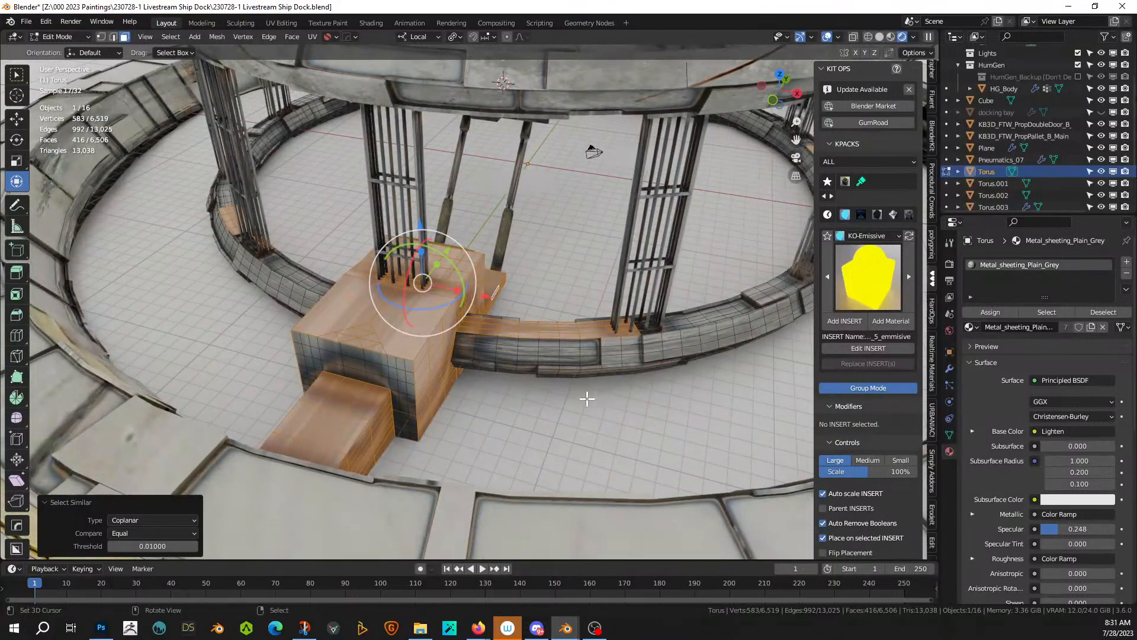
- Isolate the base ring in local view and deselect all its faces
key(KP_Divide)
scroll(587, 398, up, 6)
scroll(587, 396, down, 2)
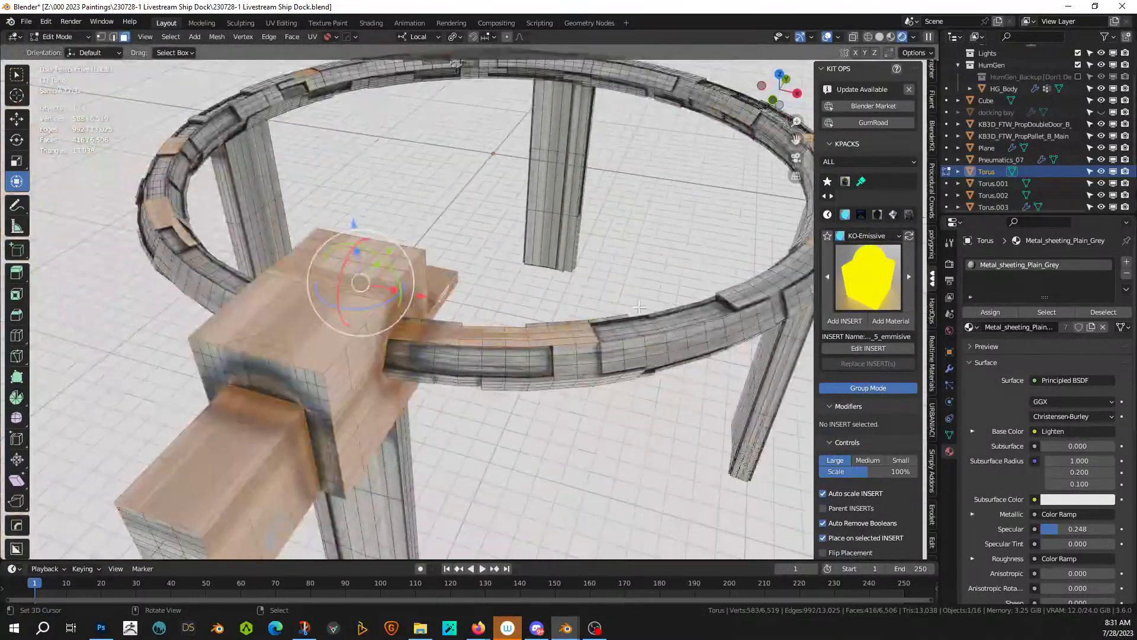
key(alt+a)
- Select one sample face on each top and side surface of the connector block, its outer arm and inner plate
click(301, 322)
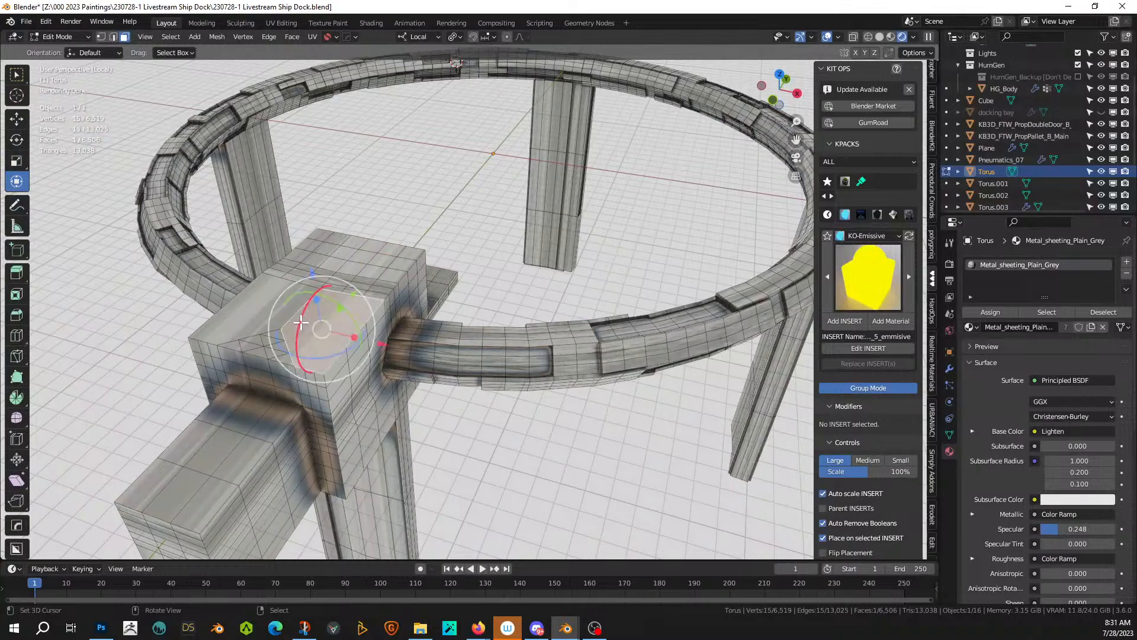
shift+click(365, 368)
middle_drag(364, 368, 640, 381)
shift+click(639, 380)
shift+click(524, 277)
shift+click(699, 459)
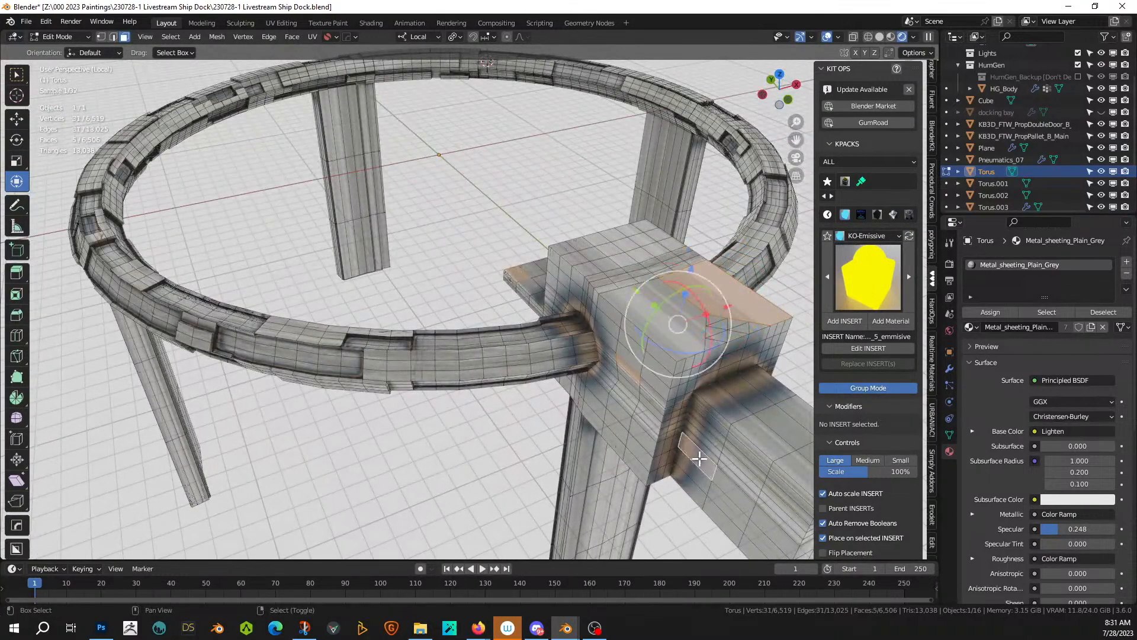
shift+click(742, 413)
middle_drag(742, 413, 599, 384)
shift+click(80, 252)
shift+click(169, 253)
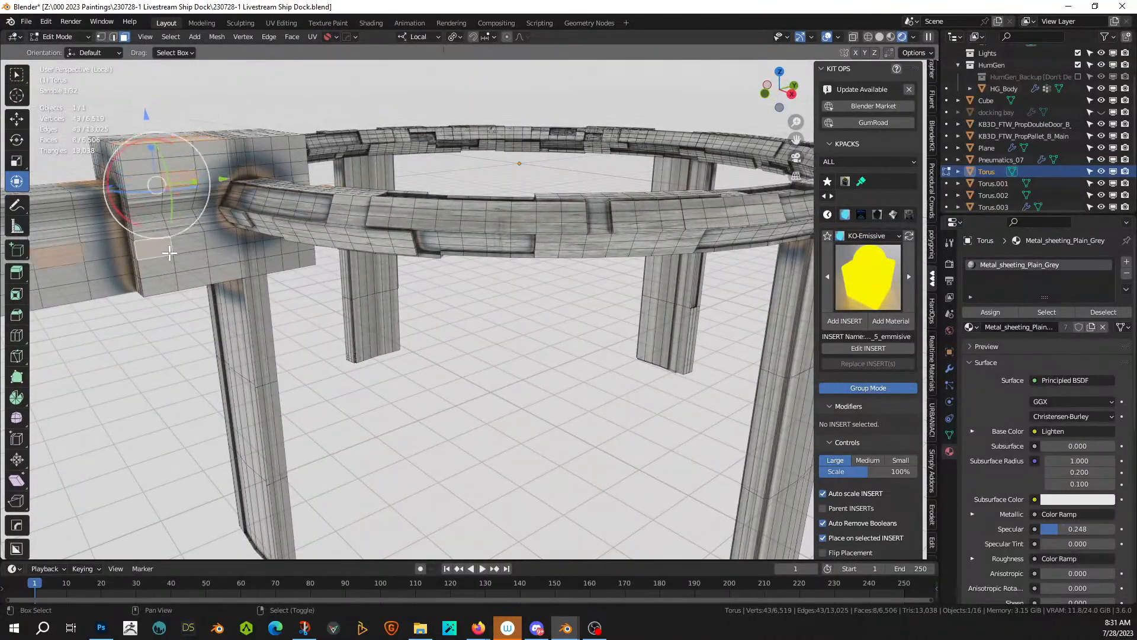
- Extend the connector block selection to all Coplanar faces with Select Similar
key(shift+g)
click(211, 259)
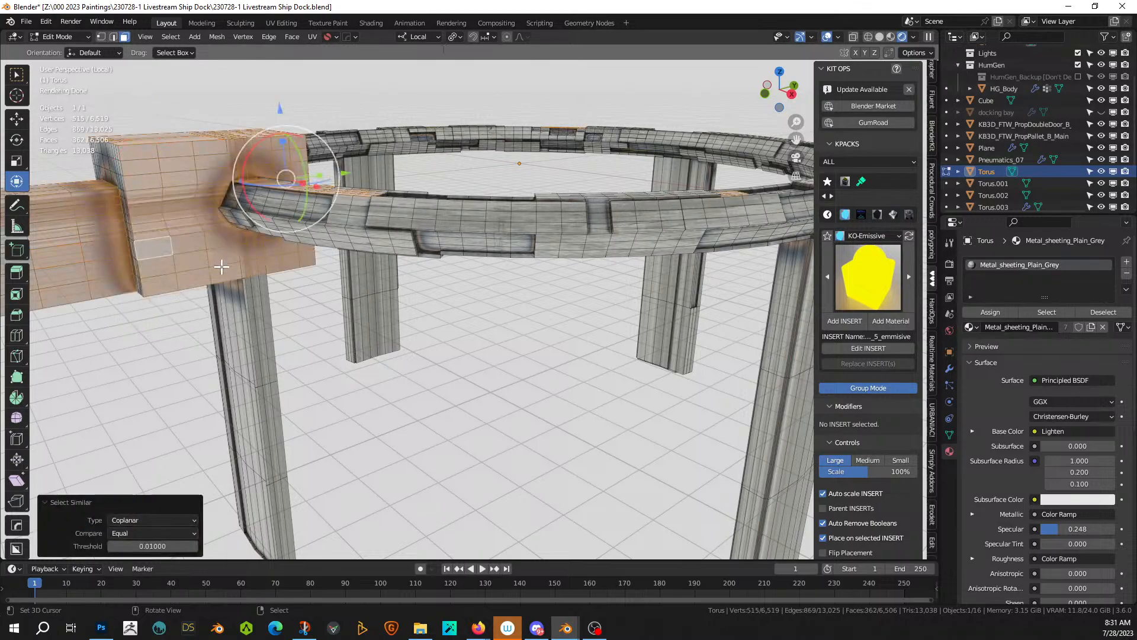
middle_drag(211, 259, 226, 452)
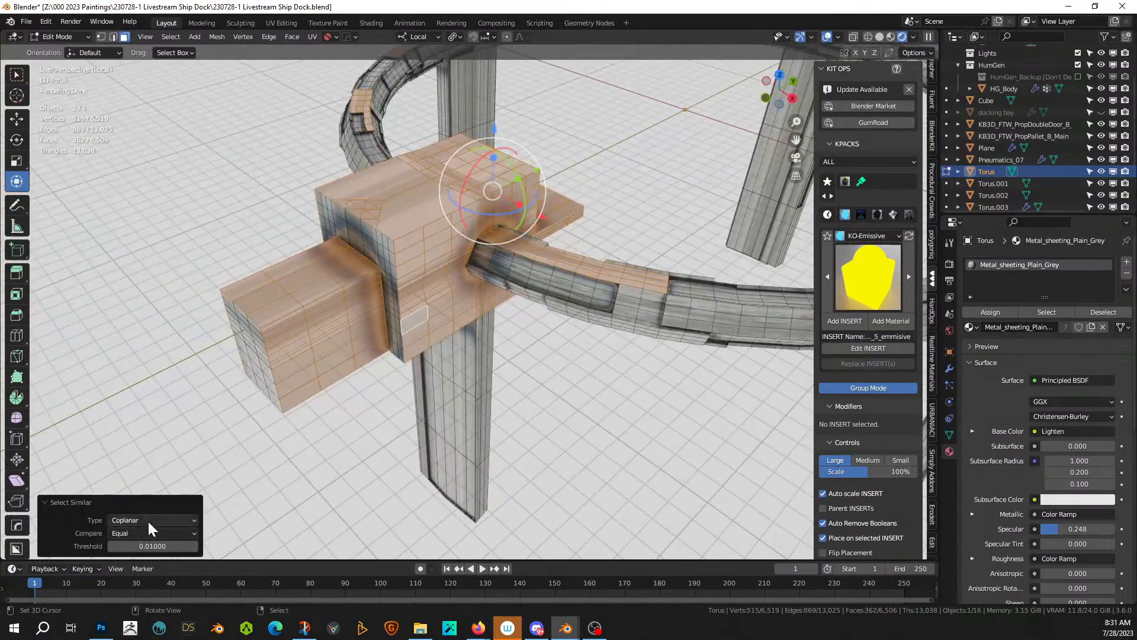
- Try a Coplanar selection threshold of 0, and set it back to 0.01
click(153, 546)
text(0)
key(Return)
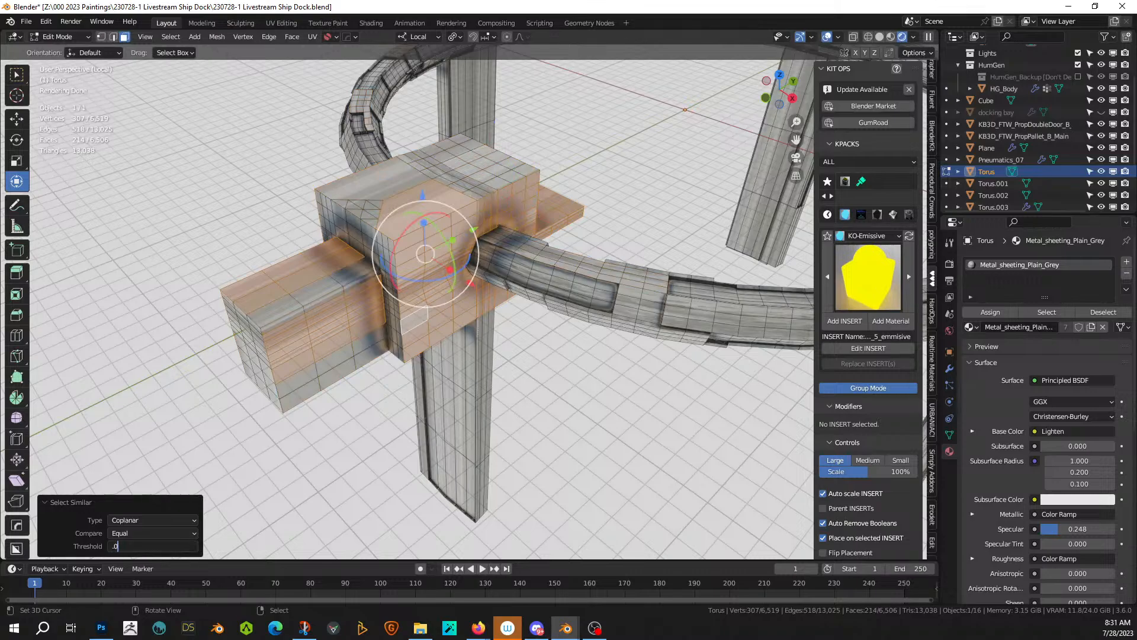
text(.01)
key(Return)
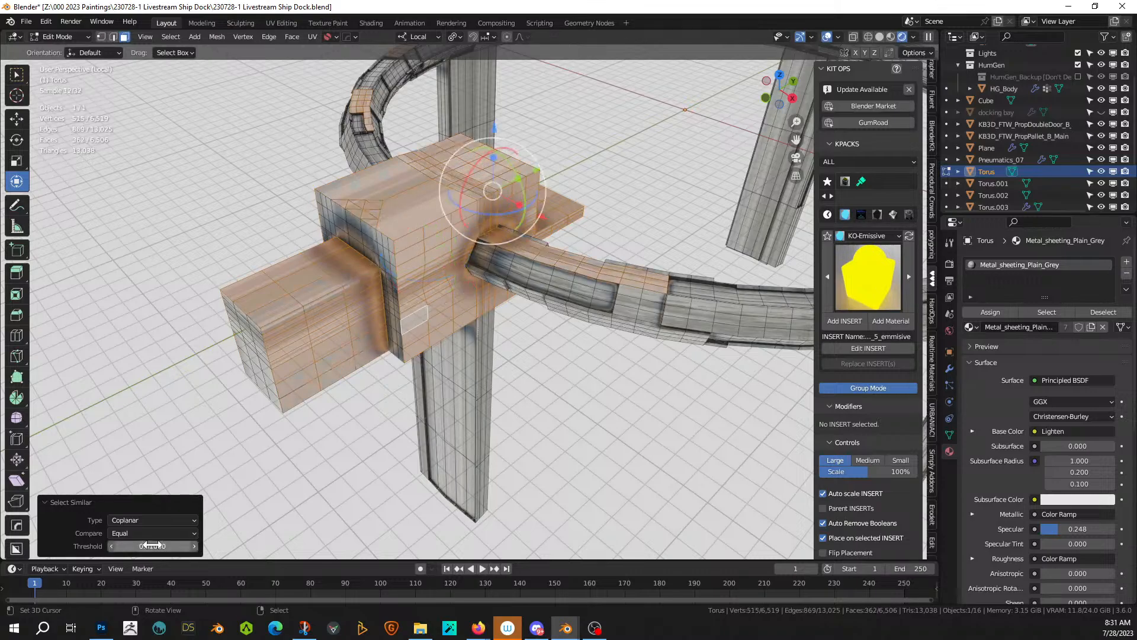
- Set the Coplanar selection threshold to 0.001 and show the base ring in top view
click(151, 545)
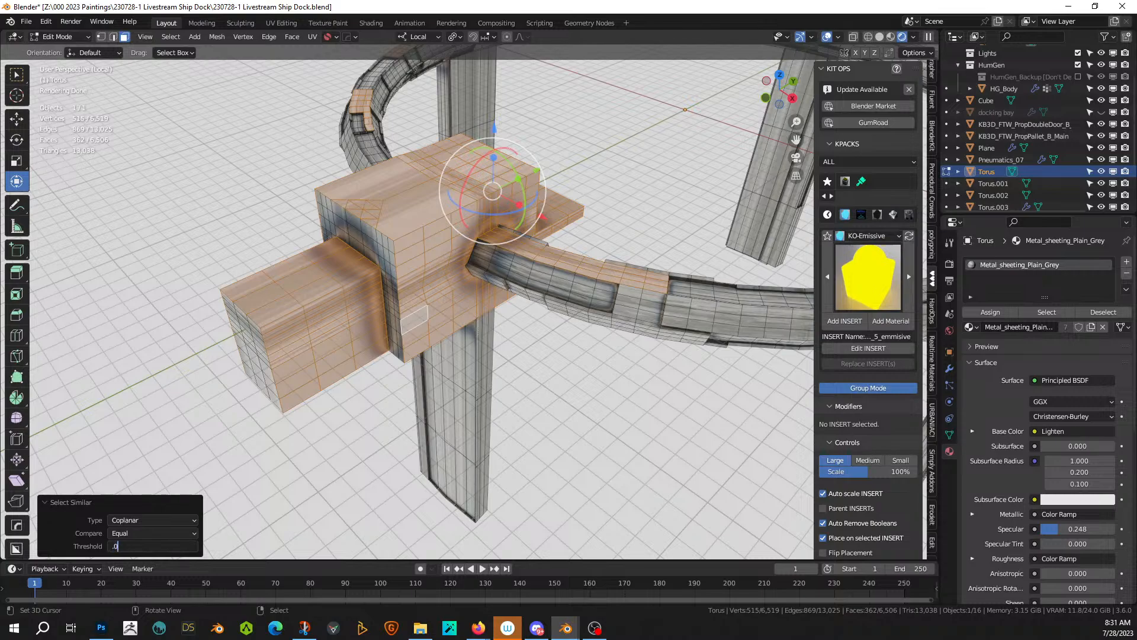
text(.001)
key(Return)
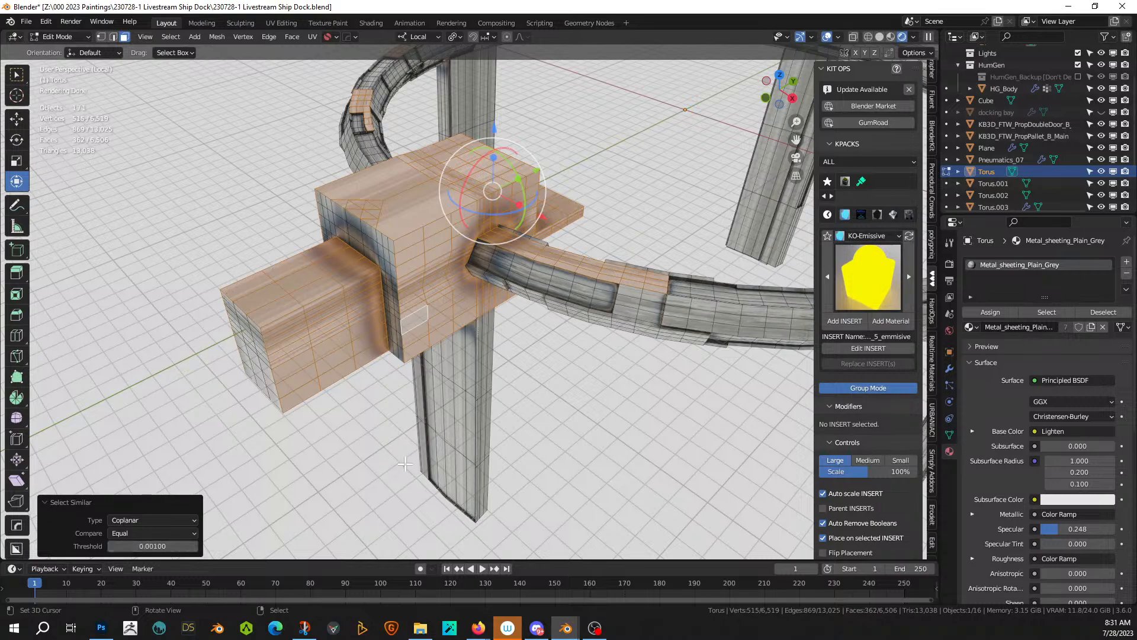
scroll(457, 386, down, 3)
middle_drag(482, 386, 540, 404)
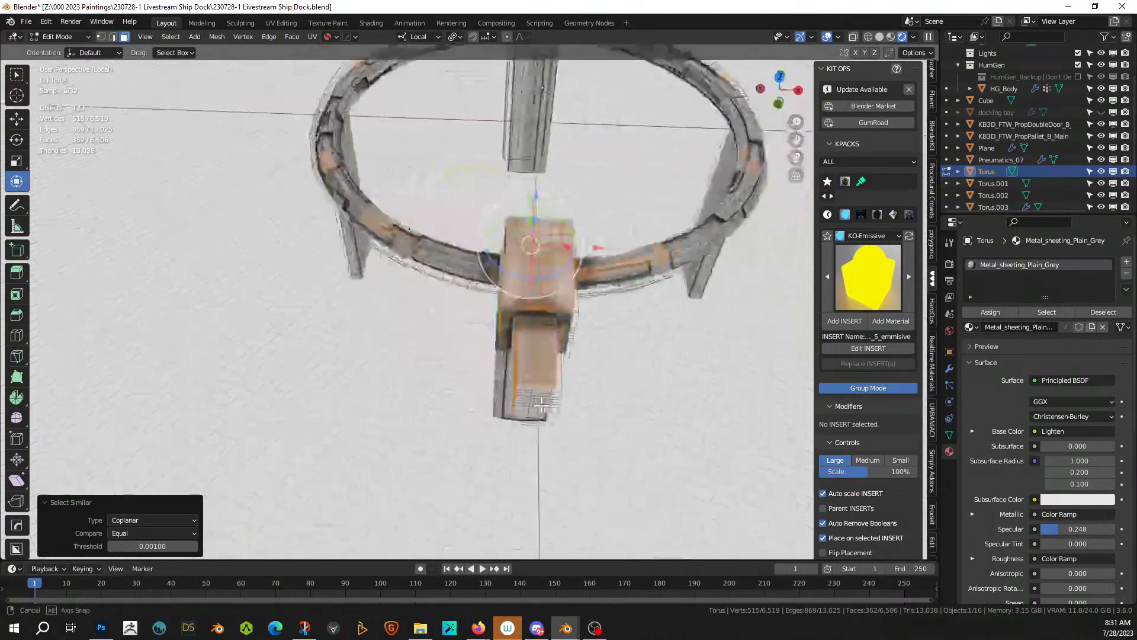
key(KP_7)
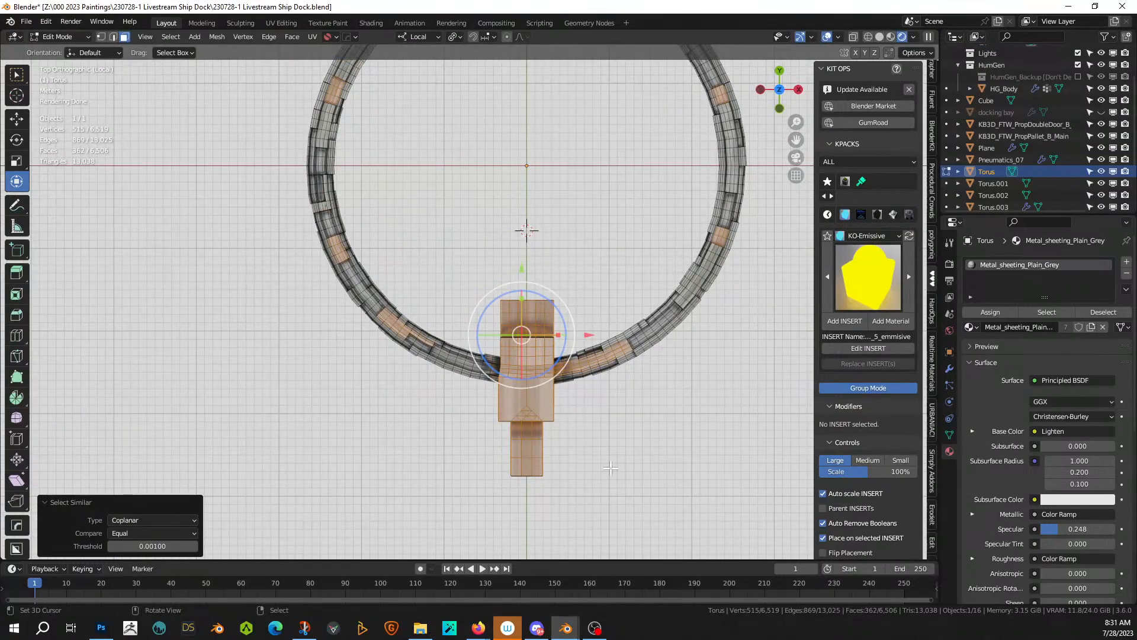
- Clear the selection, turn on X-ray, and box-select the connector block with its arm and inner plate in top view
key(alt+a)
key(alt+z)
key(b)
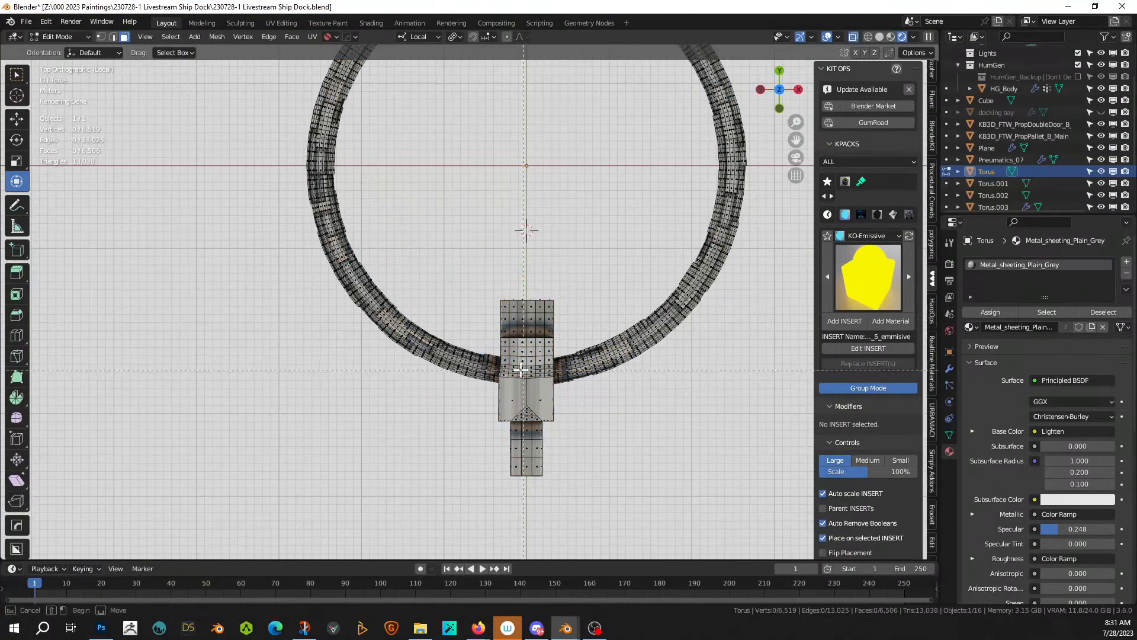
drag(502, 291, 529, 362)
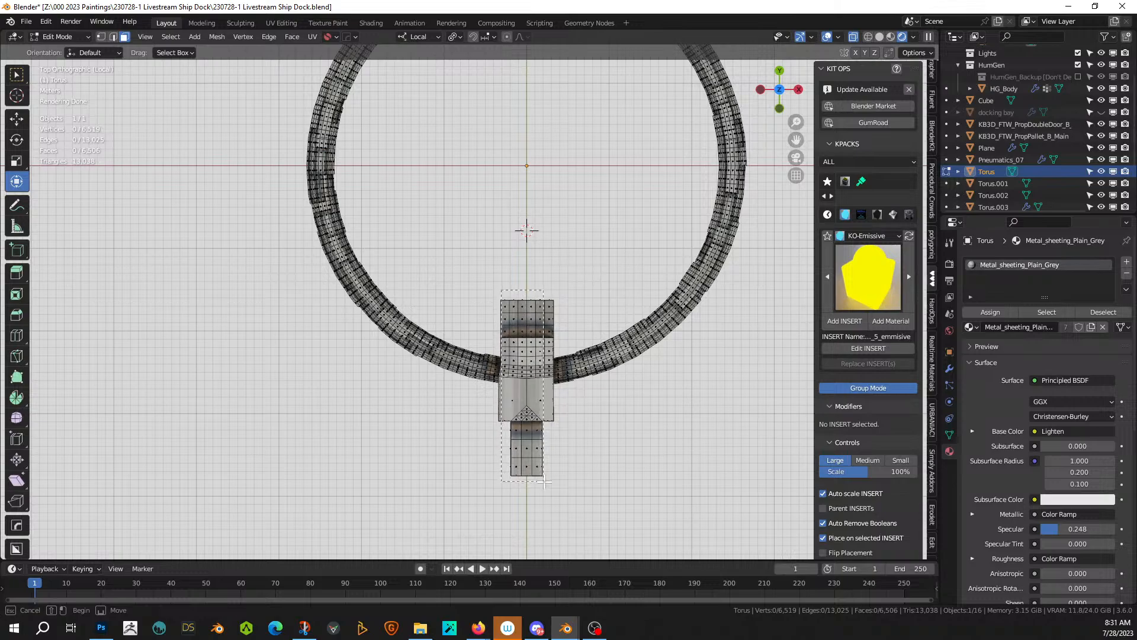
drag(553, 487, 556, 489)
- Add the unselected side faces of the connector block around the ring junction with circle select
middle_drag(560, 484, 578, 453)
scroll(610, 409, up, 5)
key(c)
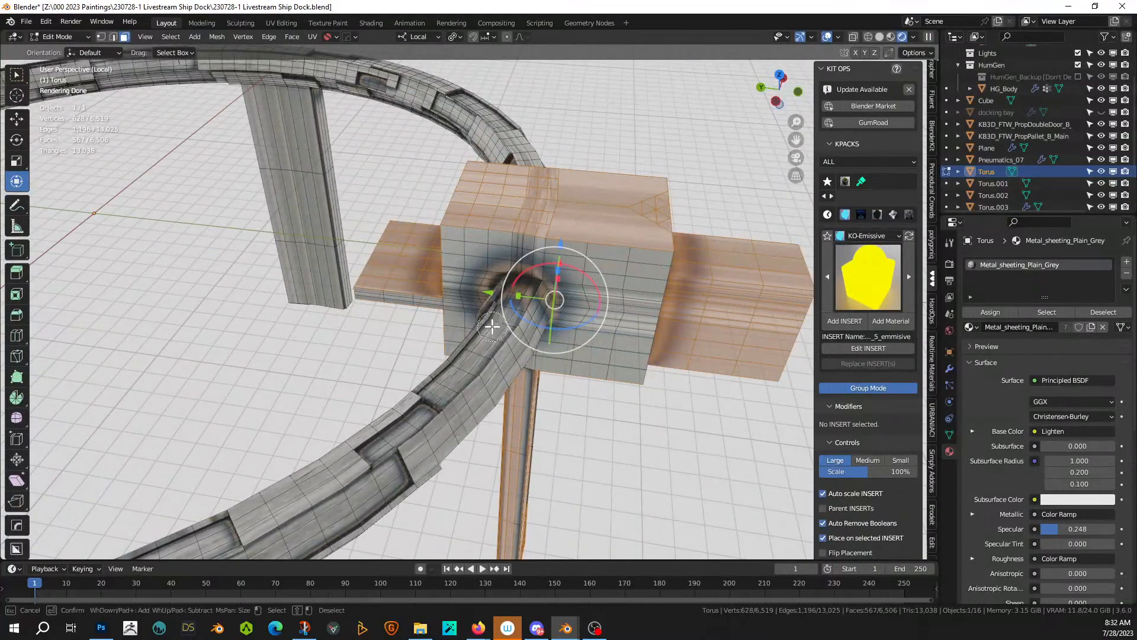
drag(457, 303, 479, 256)
mouse_move(557, 238)
mouse_down()
mouse_move(622, 284)
mouse_move(612, 360)
mouse_move(575, 326)
mouse_up()
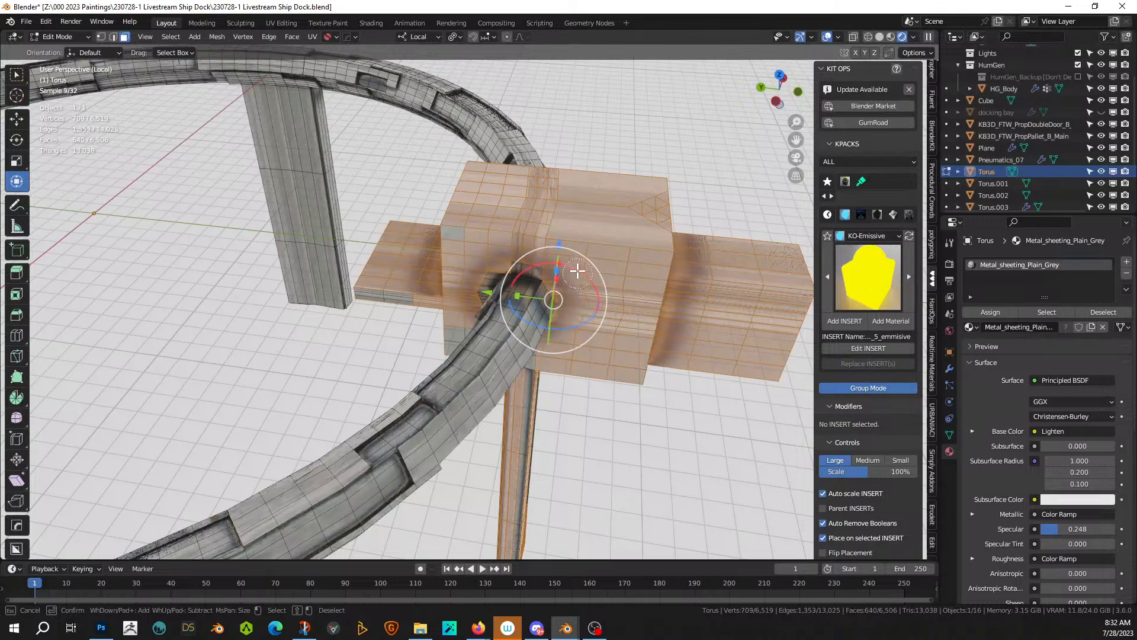
drag(450, 244, 442, 318)
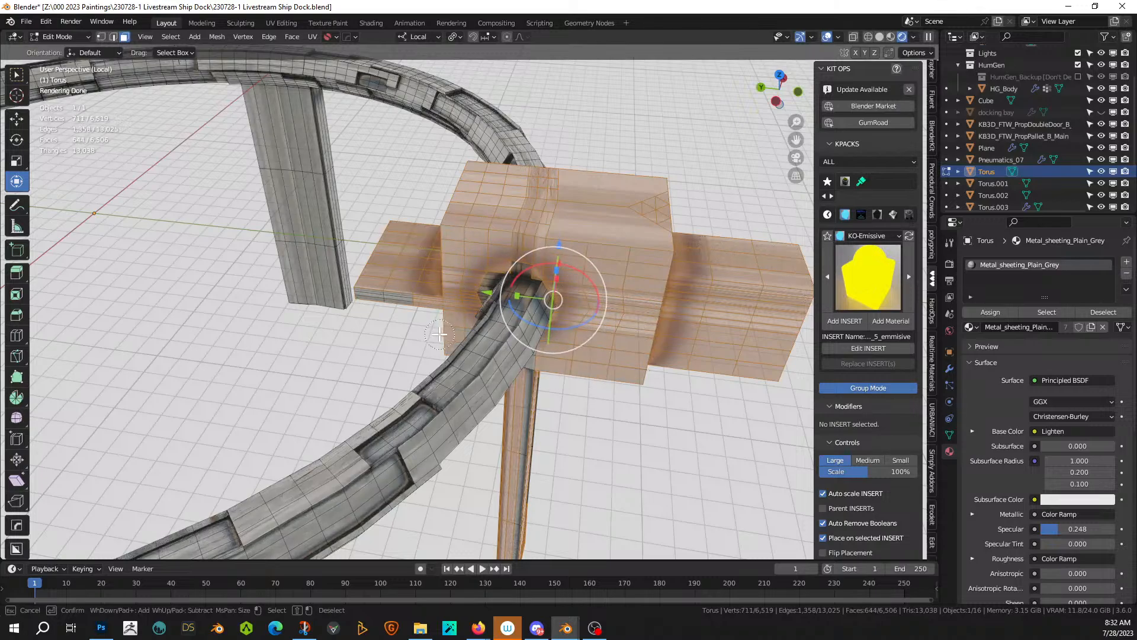
- Add the block's remaining faces below the ring, the support leg's edge strip and the inner plate's edge loop to the selection
middle_drag(578, 417, 522, 328)
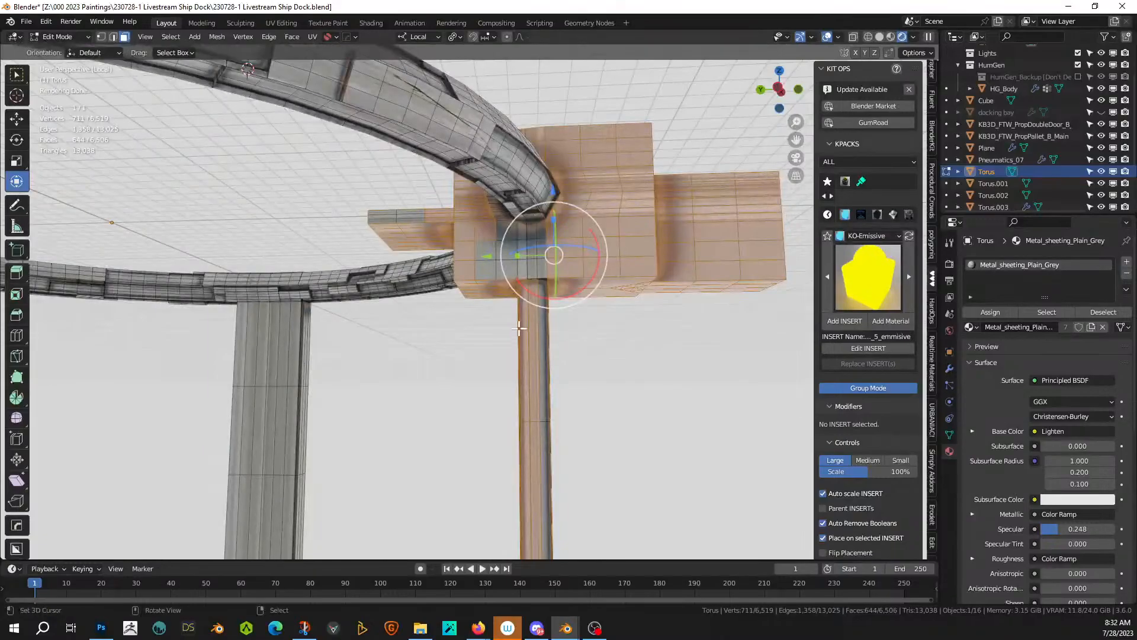
drag(502, 246, 537, 249)
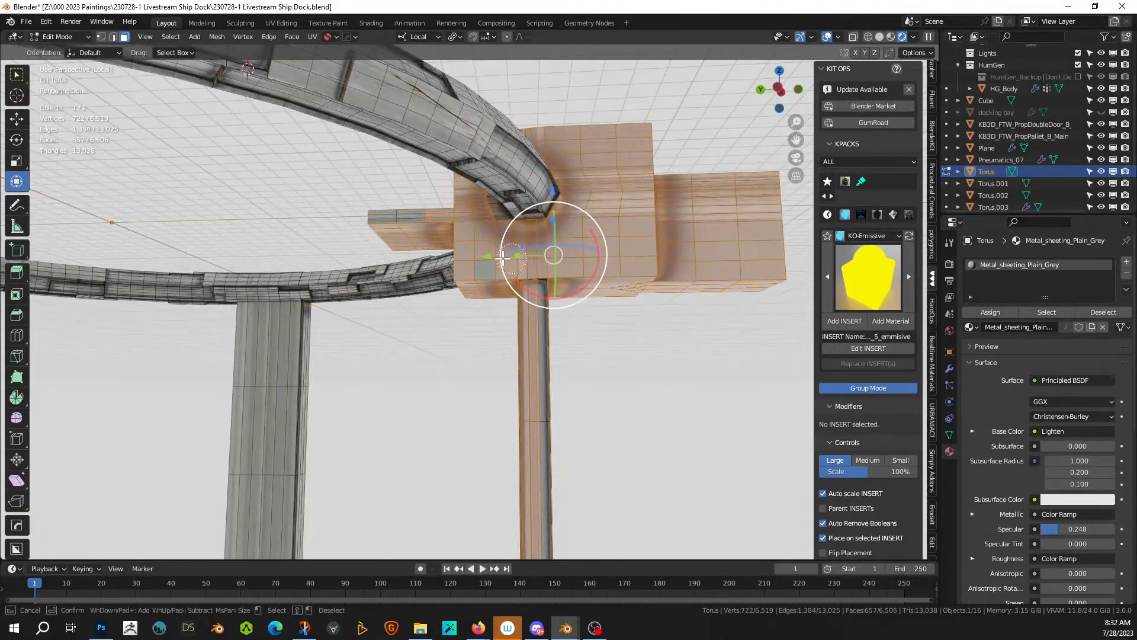
drag(549, 308, 540, 496)
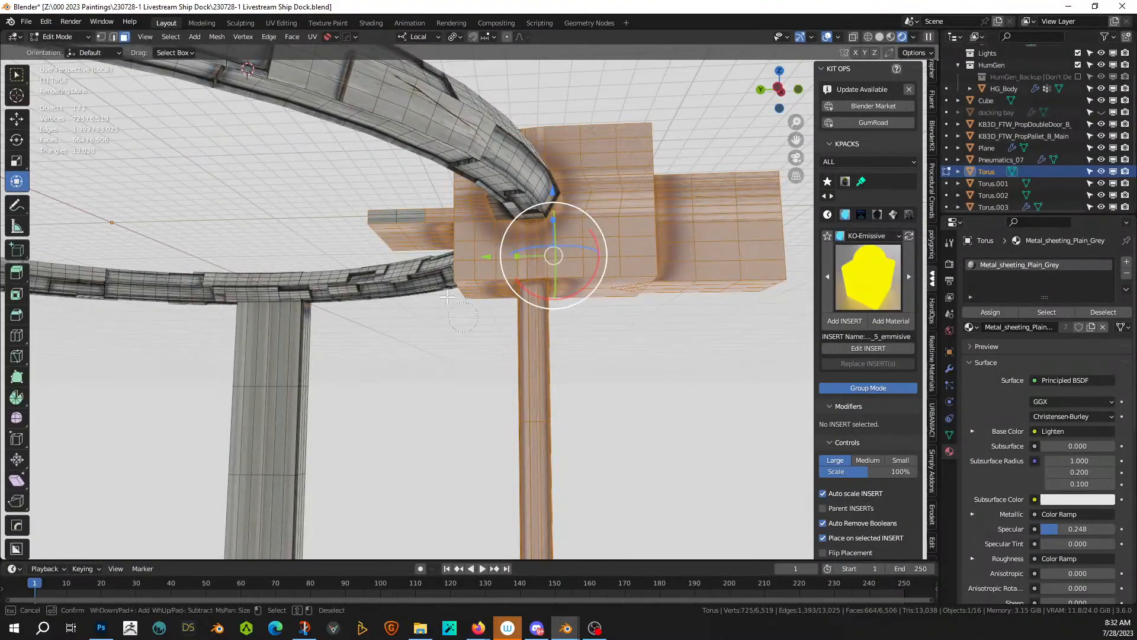
drag(385, 216, 404, 217)
middle_drag(504, 238, 435, 273)
alt+shift+click(426, 227)
middle_drag(425, 227, 517, 269)
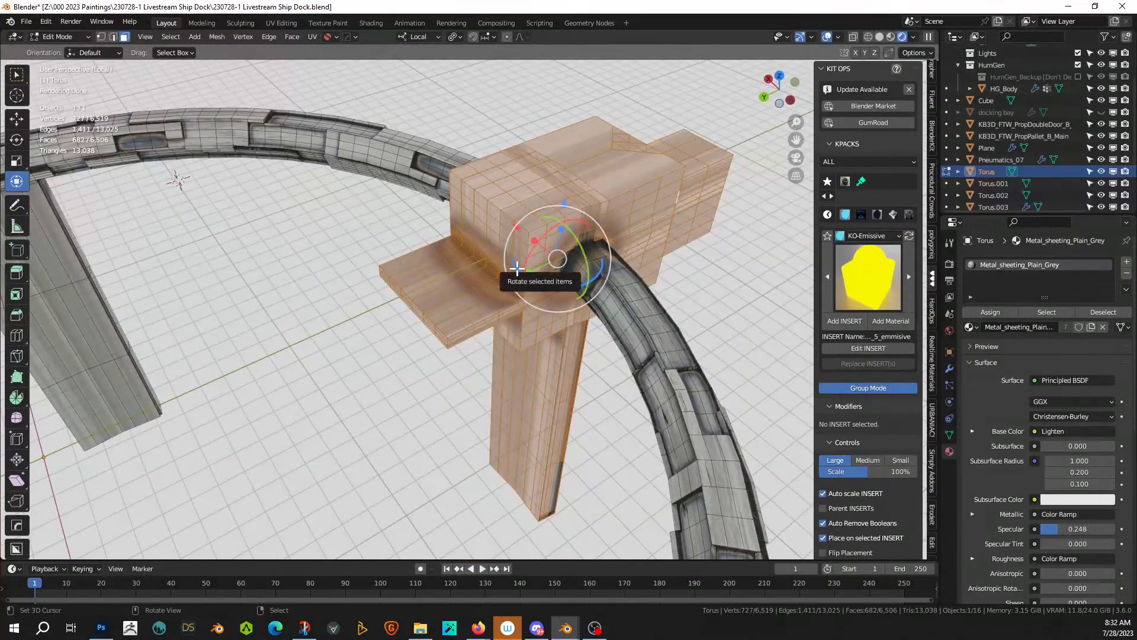
- Unwrap the selected connector faces with Cube Projection and return to Object Mode
key(u)
click(483, 287)
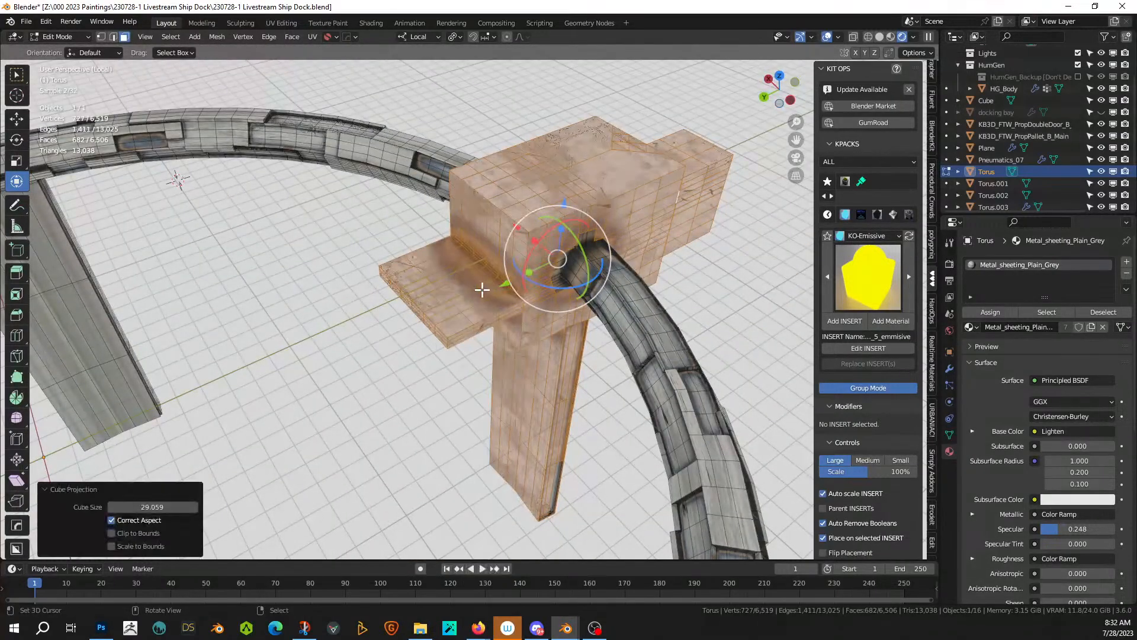
mouse_move(496, 286)
middle_down()
mouse_move(413, 306)
mouse_move(324, 294)
mouse_move(310, 274)
mouse_move(443, 254)
mouse_move(457, 264)
middle_up()
scroll(309, 274, up, 2)
key(Tab)
scroll(335, 265, down, 5)
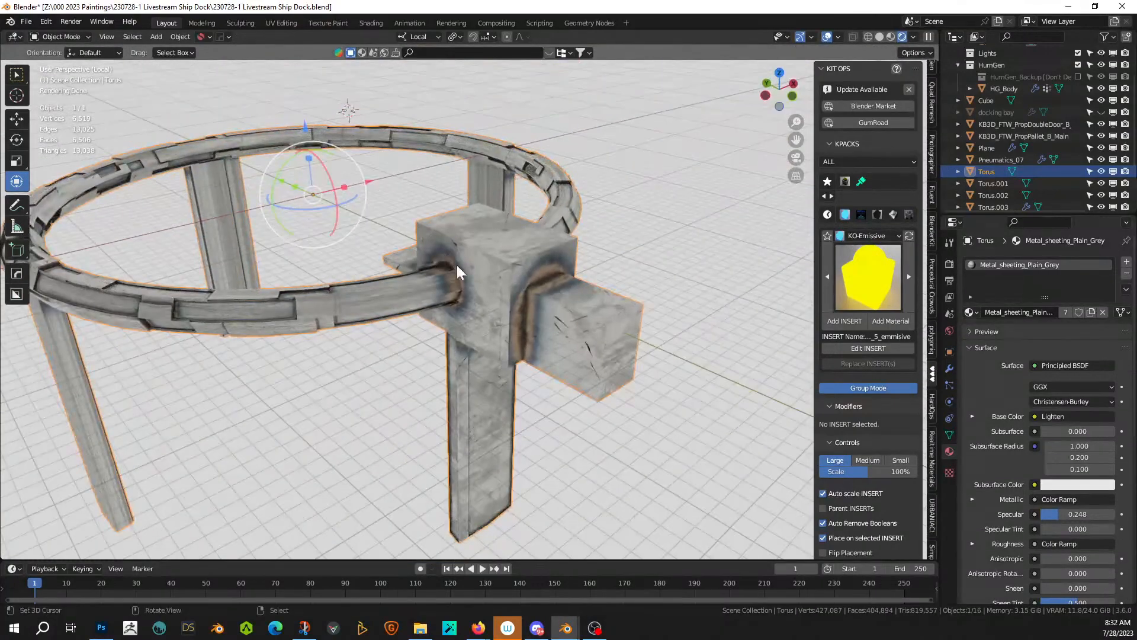
- Try Random Panels on the whole base ring with notch count 1, subdivision cuts 2 and inset depth 0.142
right_click(492, 272)
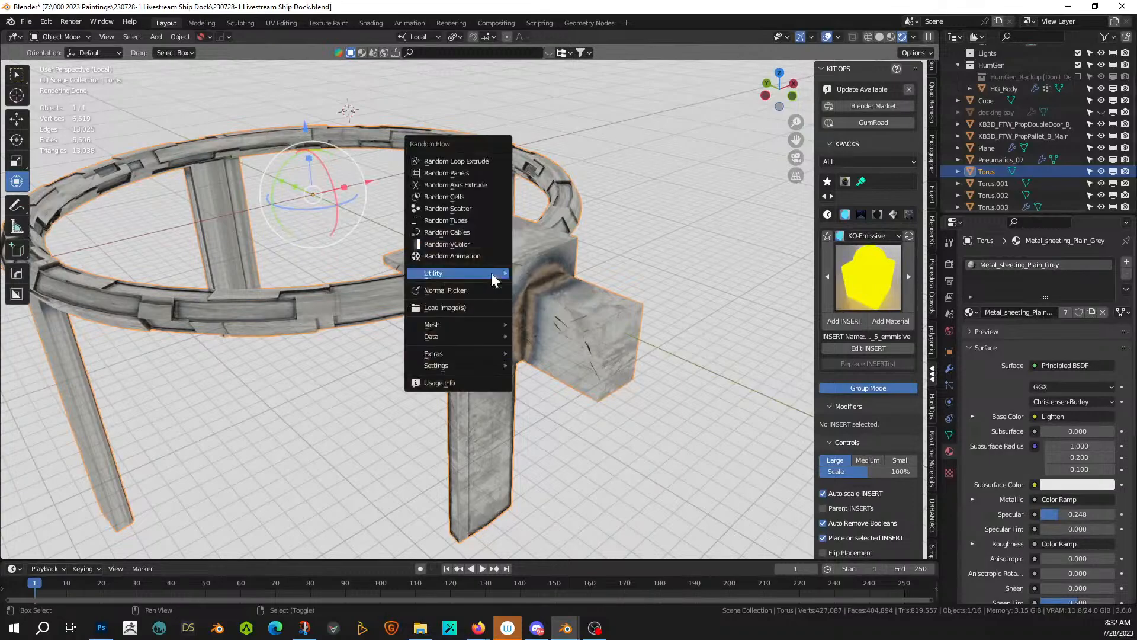
click(471, 173)
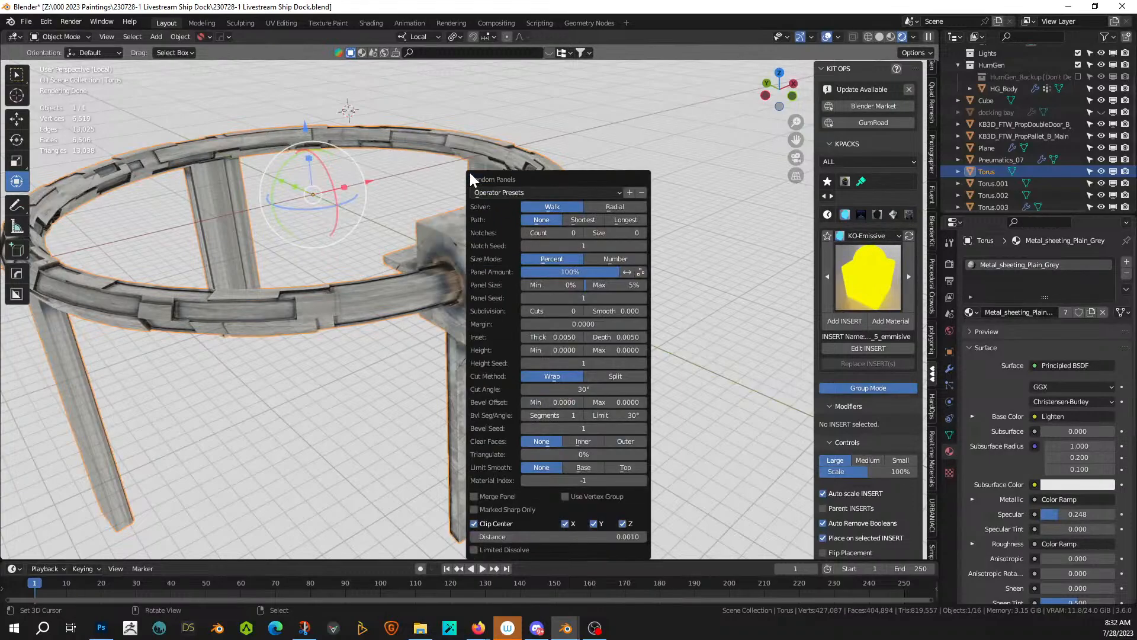
click(579, 232)
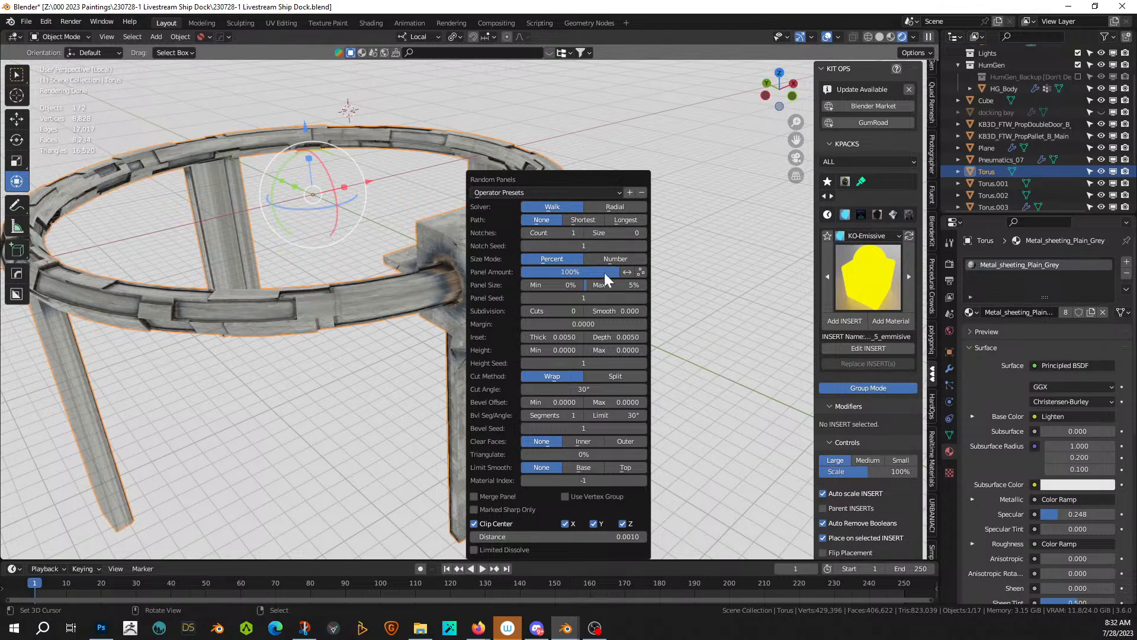
drag(552, 184, 702, 132)
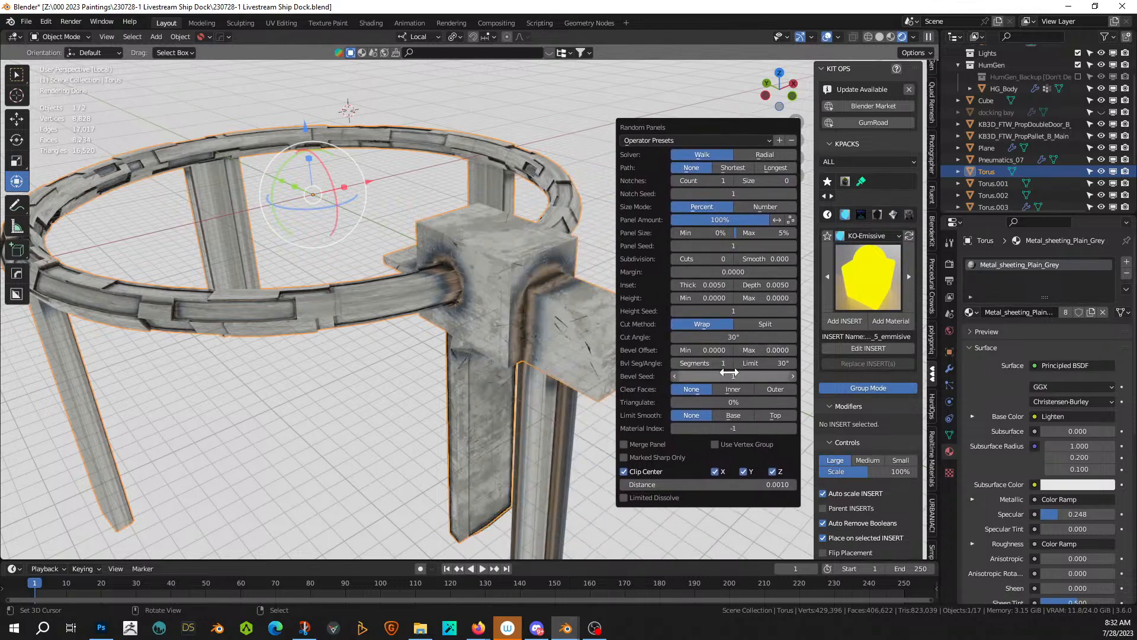
click(730, 259)
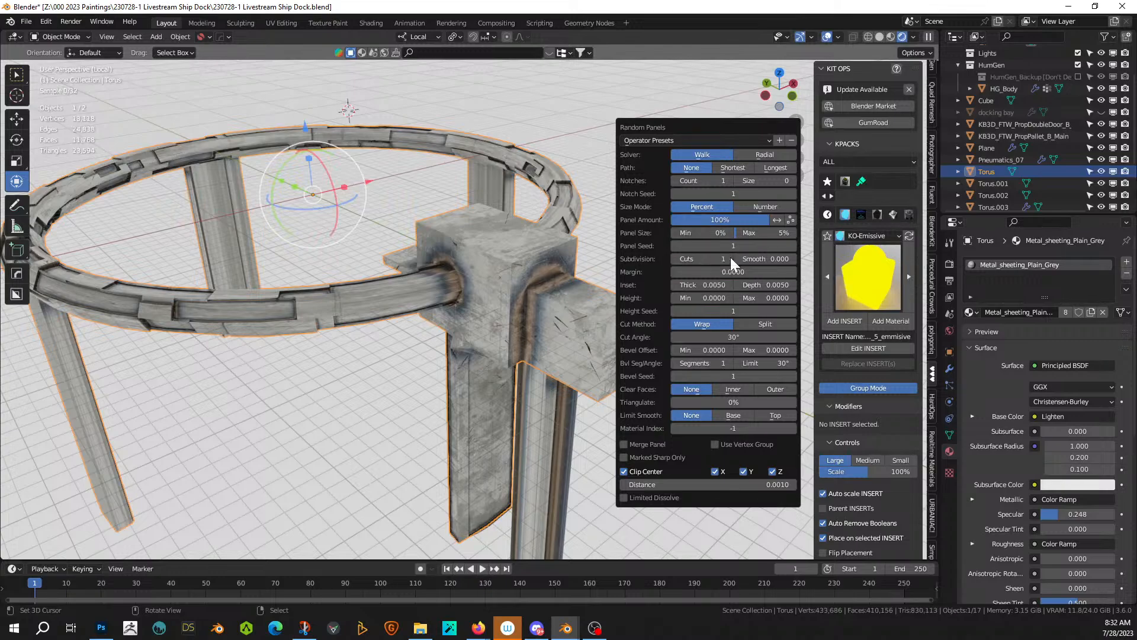
click(731, 258)
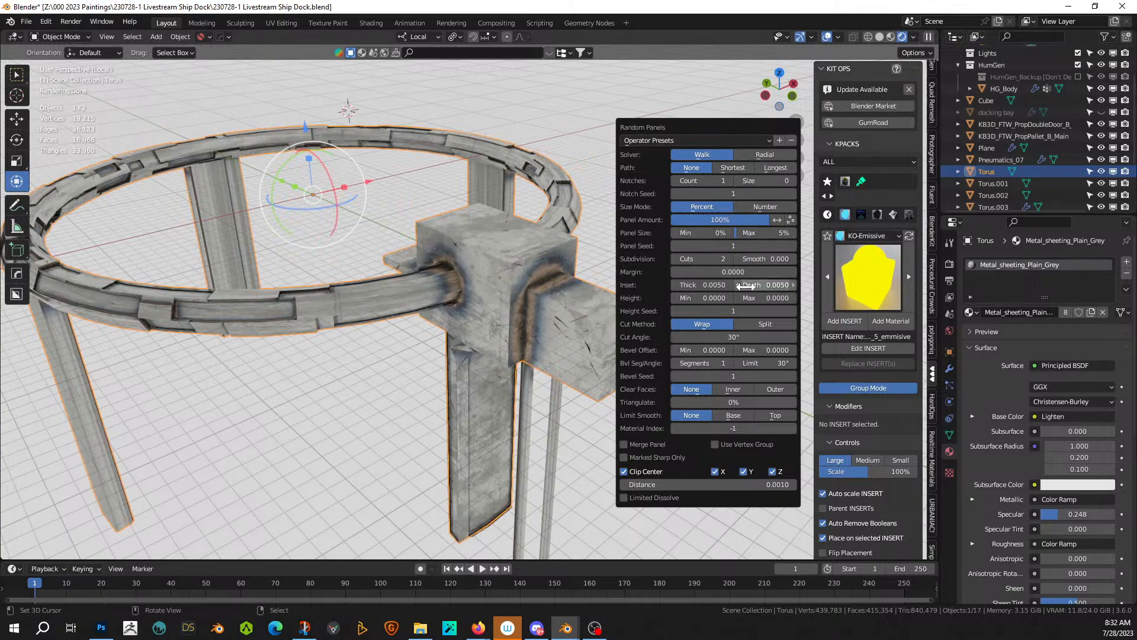
scroll(770, 285, up, 2)
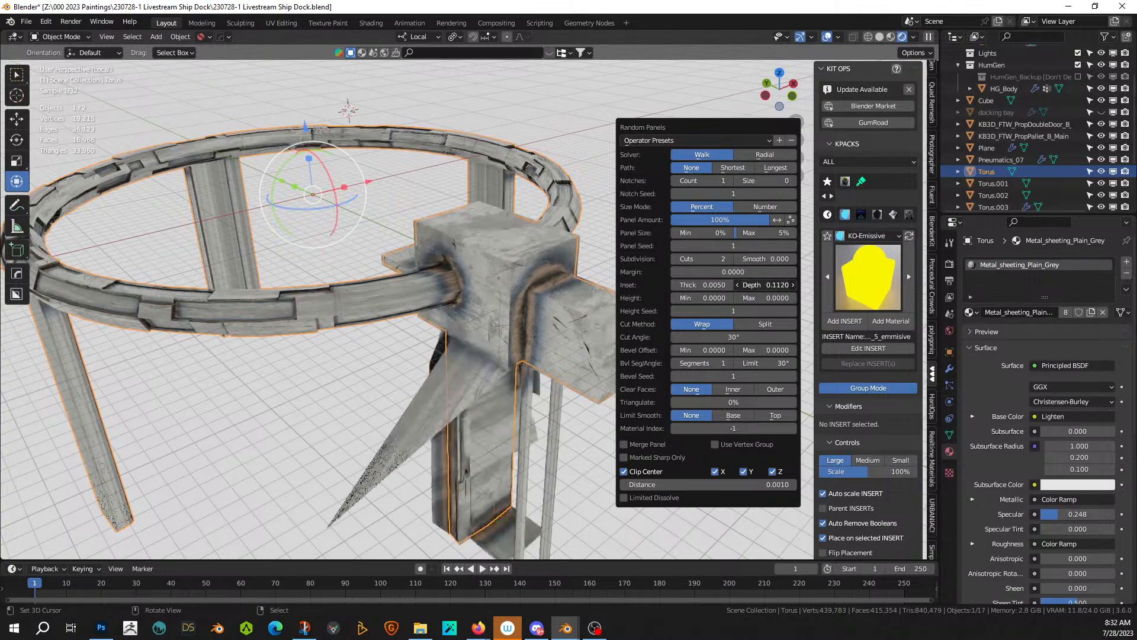
ctrl+middle_drag(520, 282, 506, 301)
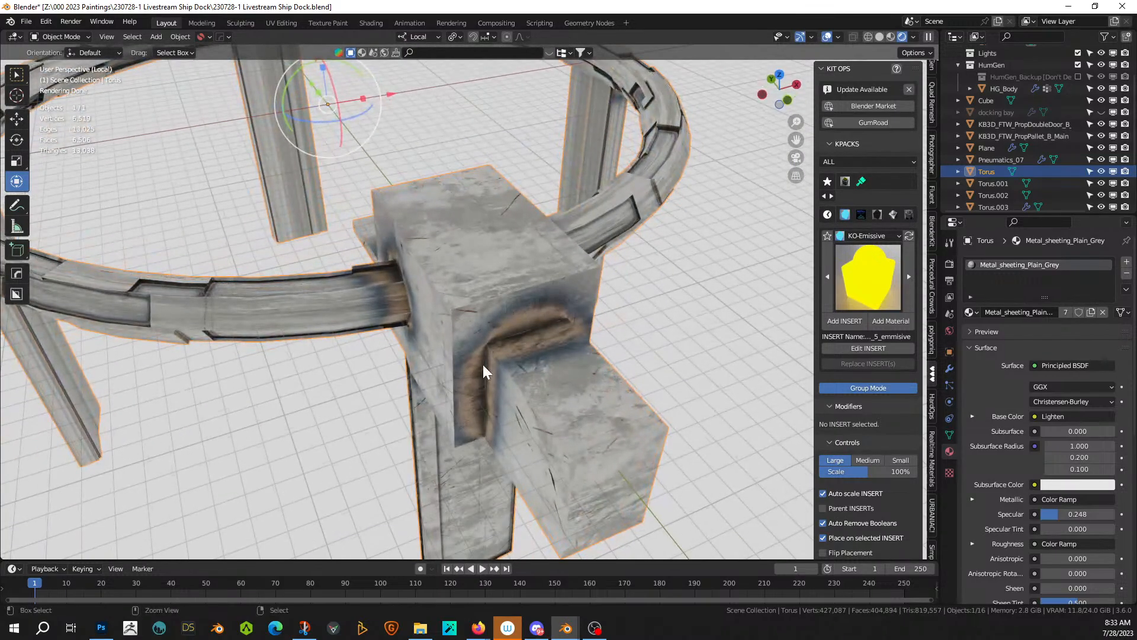
- Leave local view and reapply Cube Projection to the selected connector faces in Edit Mode
key(KP_Divide)
key(Tab)
scroll(481, 315, down, 2)
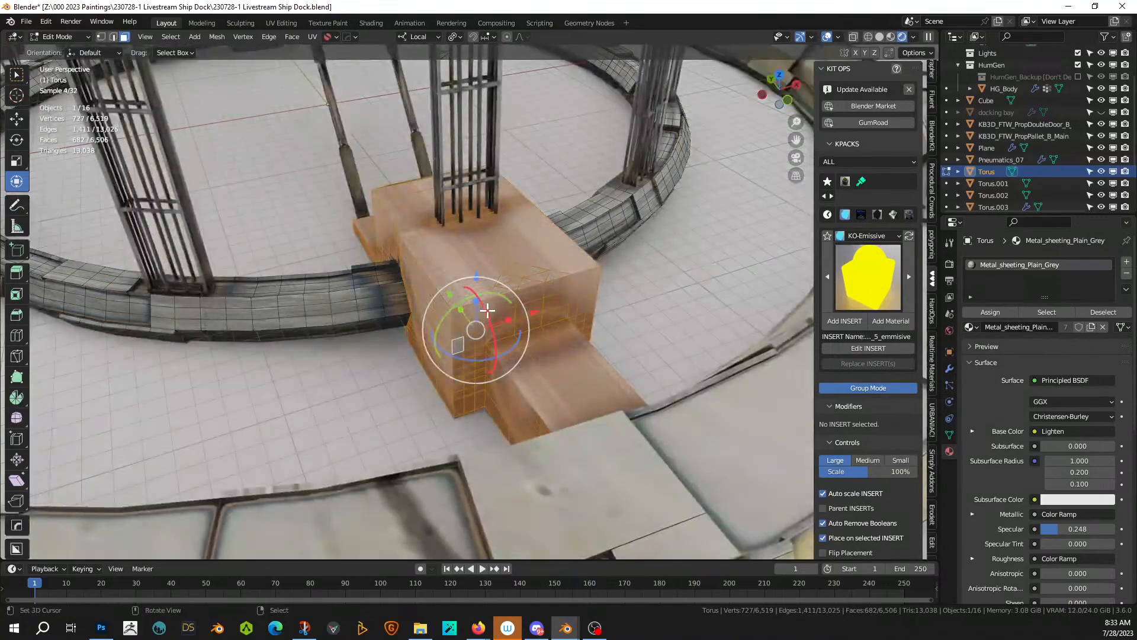
scroll(491, 310, down, 2)
key(u)
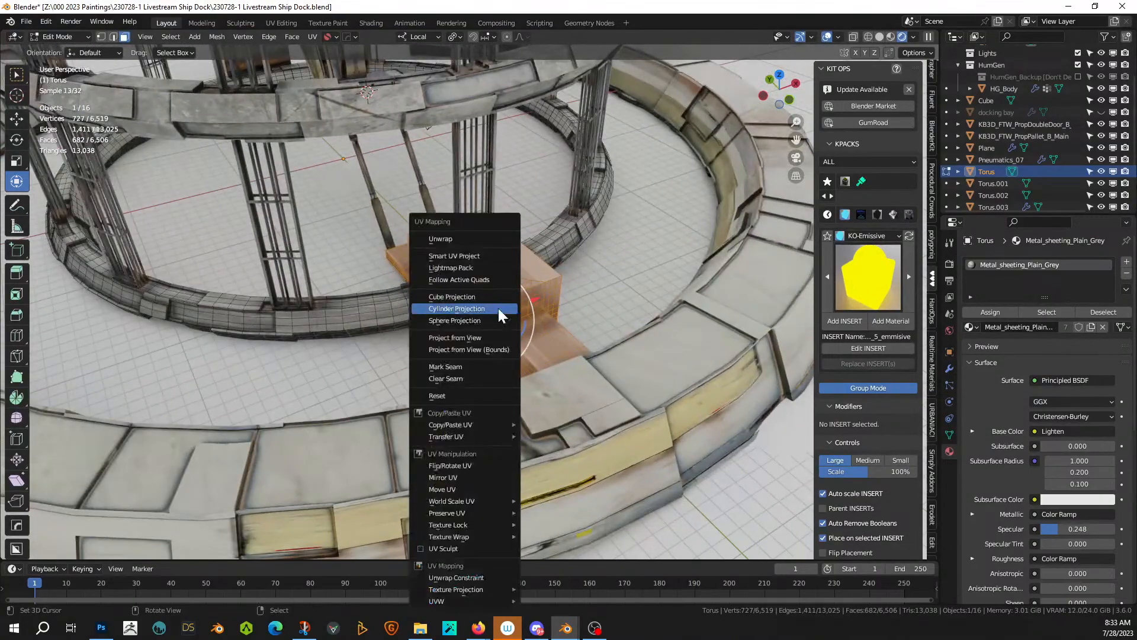
click(468, 295)
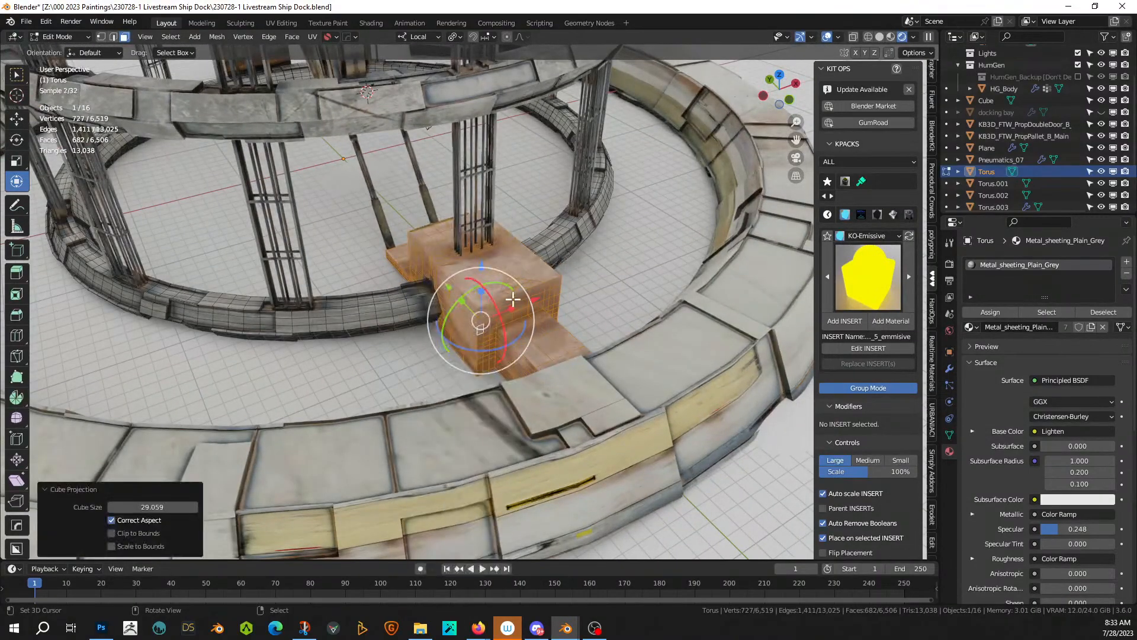
scroll(522, 308, up, 5)
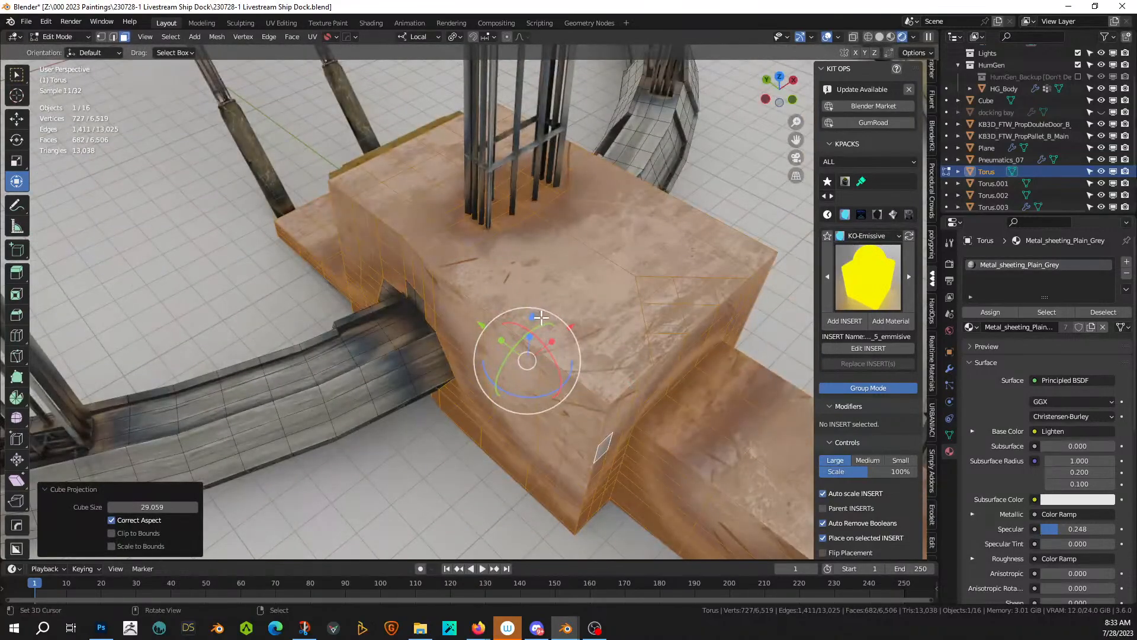
- Select the connector block's large top face and extend the selection to all Coplanar faces
middle_drag(541, 317, 500, 259)
click(536, 243)
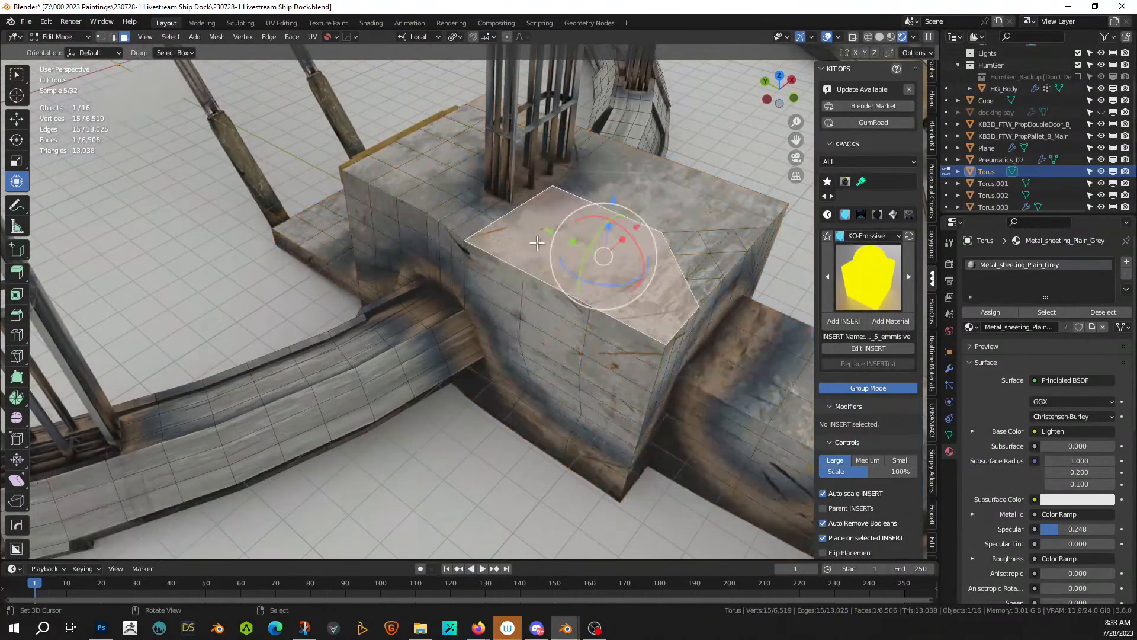
key(shift+g)
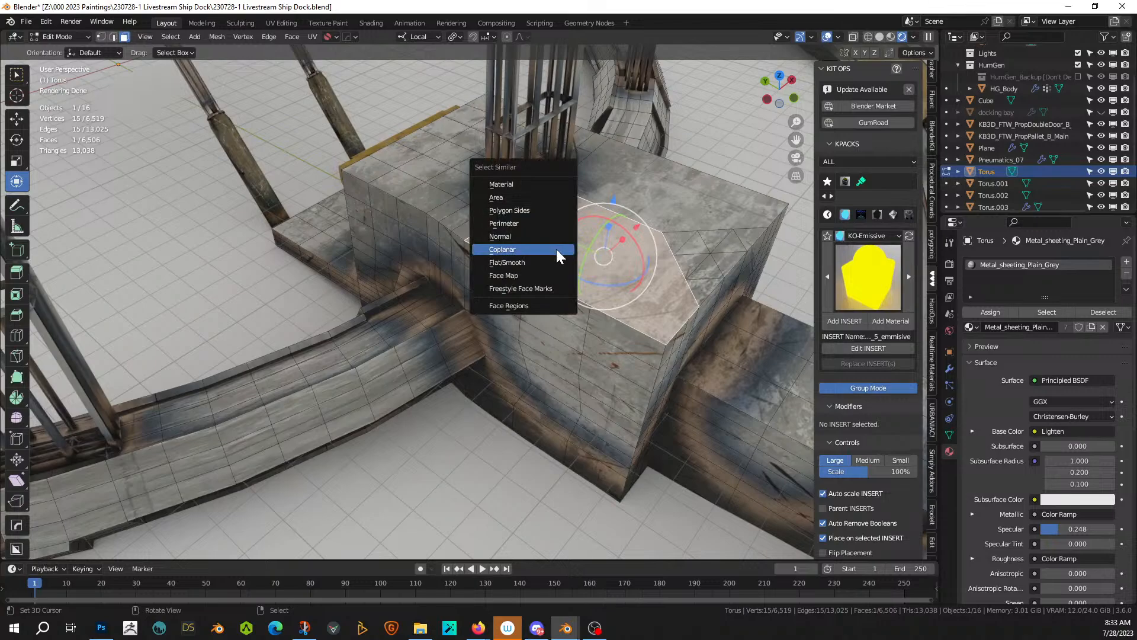
click(556, 249)
middle_drag(557, 249, 585, 303)
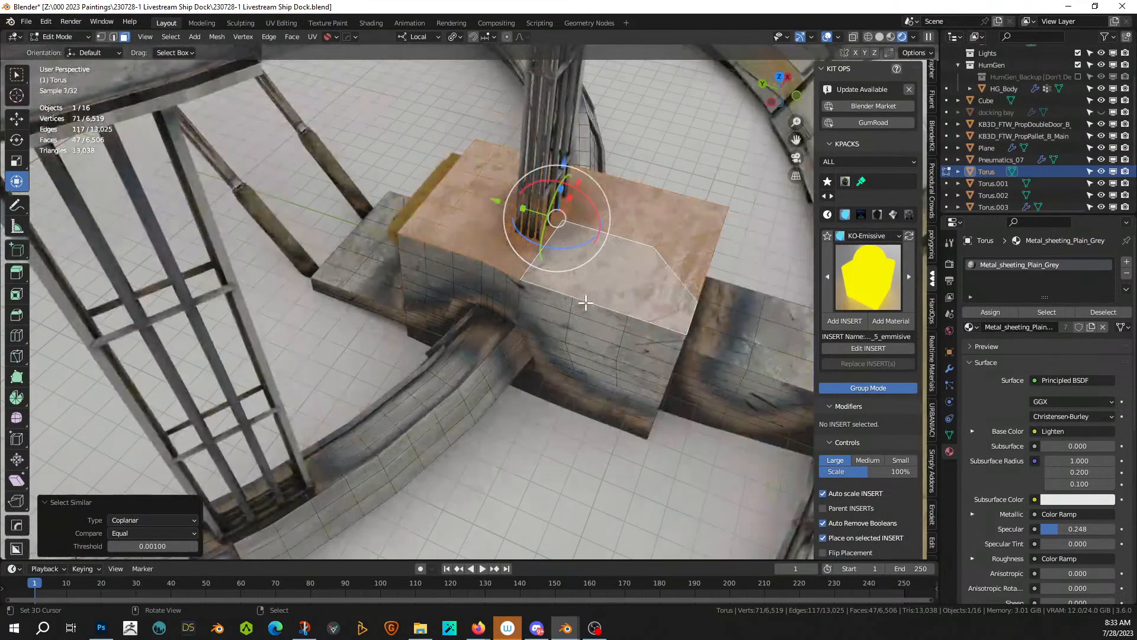
- Generate Random Panels on the block's top faces with notch count 1 and subdivision cuts 1
key(q)
key(shift+q)
click(587, 299)
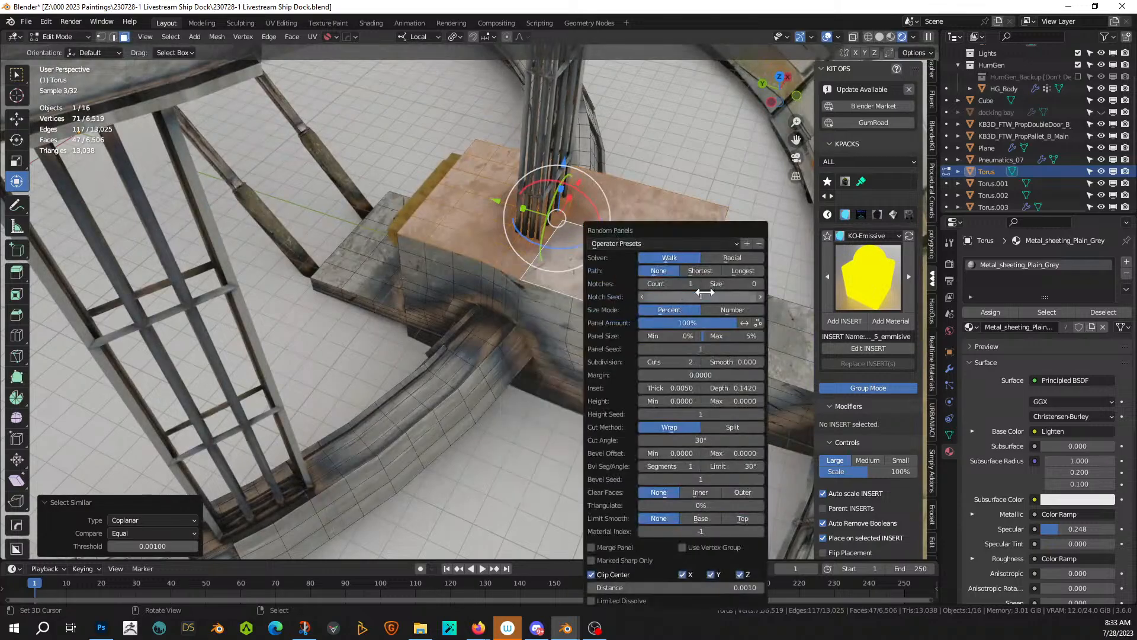
click(642, 362)
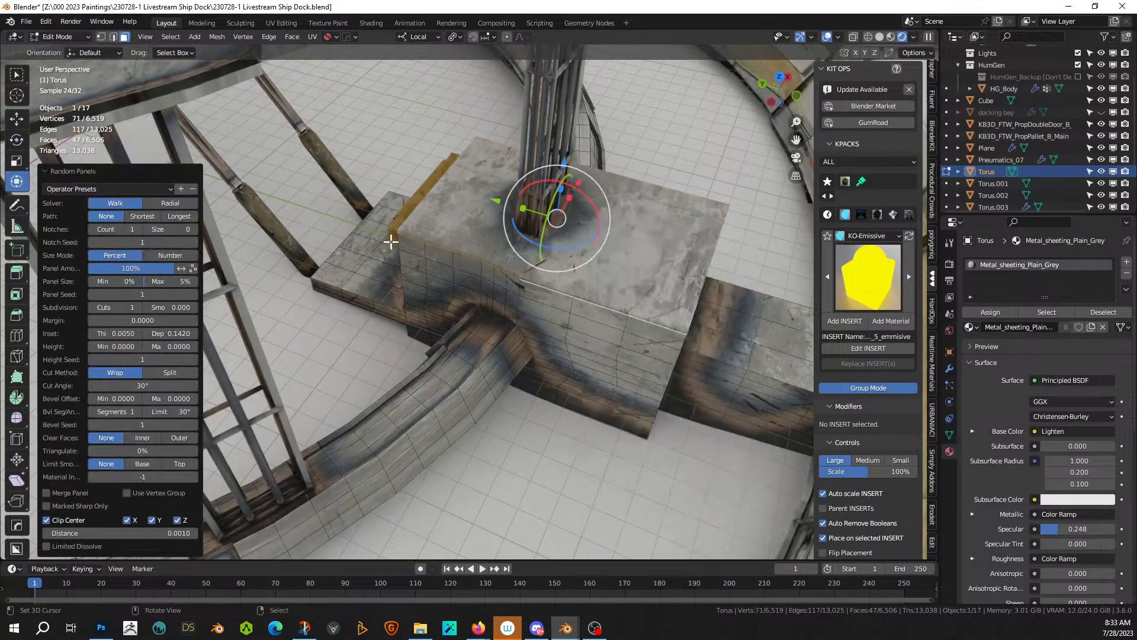
scroll(531, 269, up, 5)
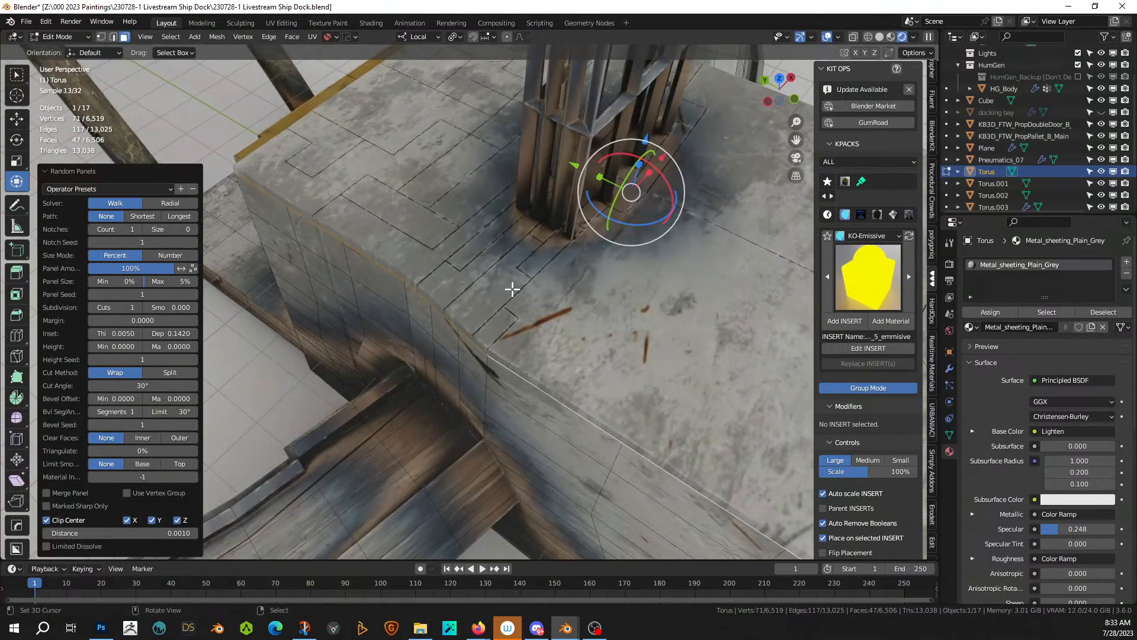
middle_drag(513, 289, 487, 274)
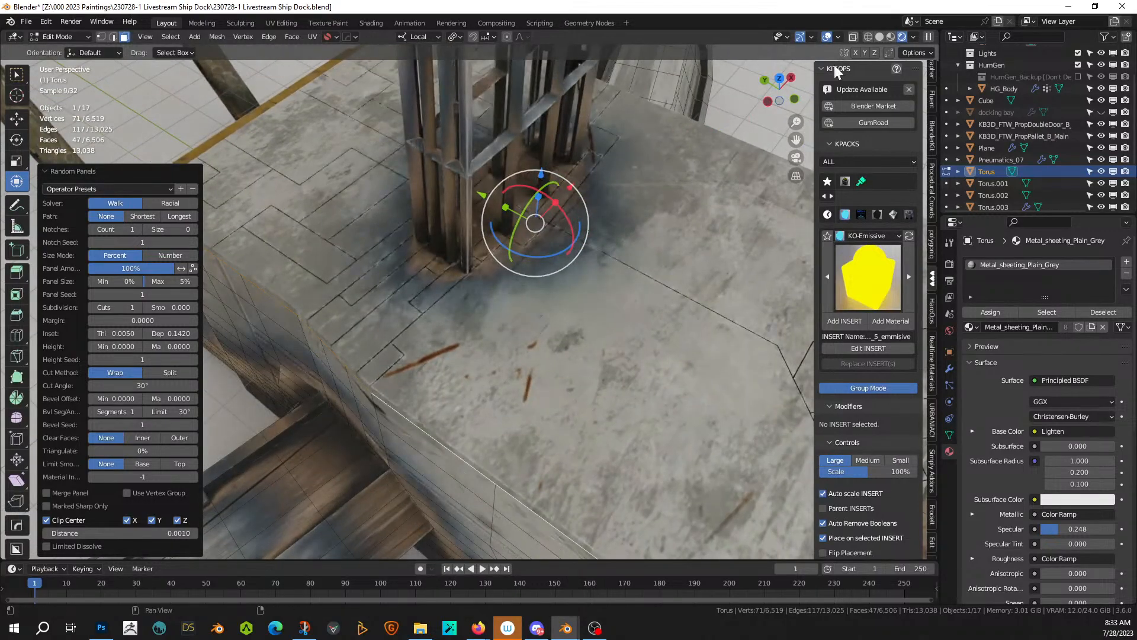
- Switch the viewport to solid shading and set the Random Panels maximum panel size to 31%
click(878, 37)
mouse_move(736, 215)
middle_down()
mouse_move(703, 221)
mouse_move(681, 242)
mouse_move(715, 244)
middle_up()
middle_drag(719, 237, 747, 266)
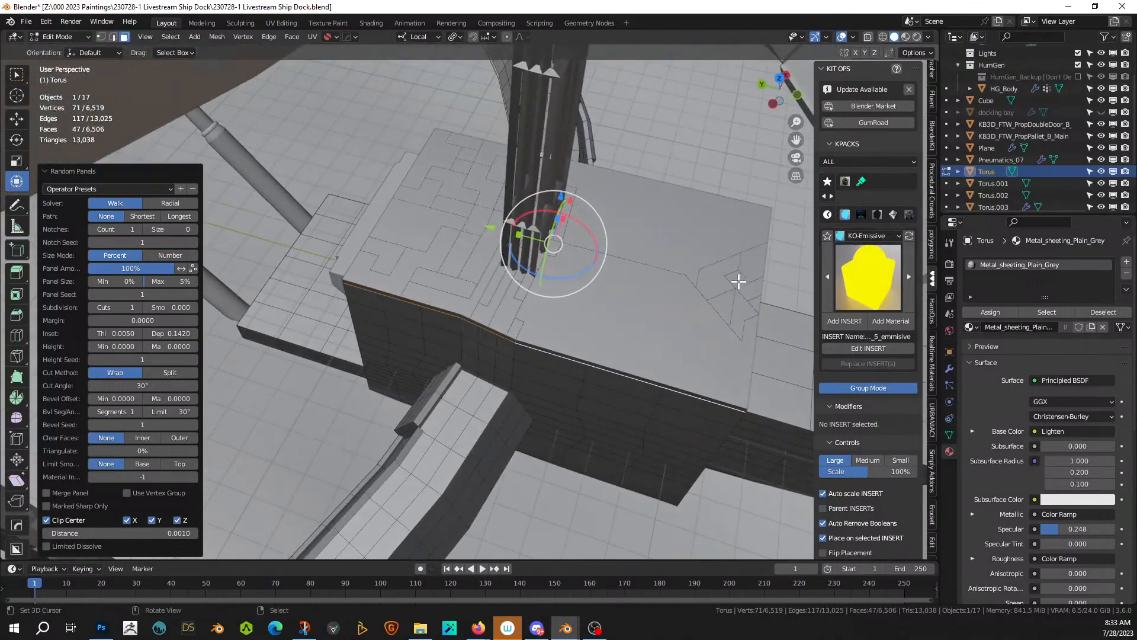
key(F9)
drag(856, 333, 871, 336)
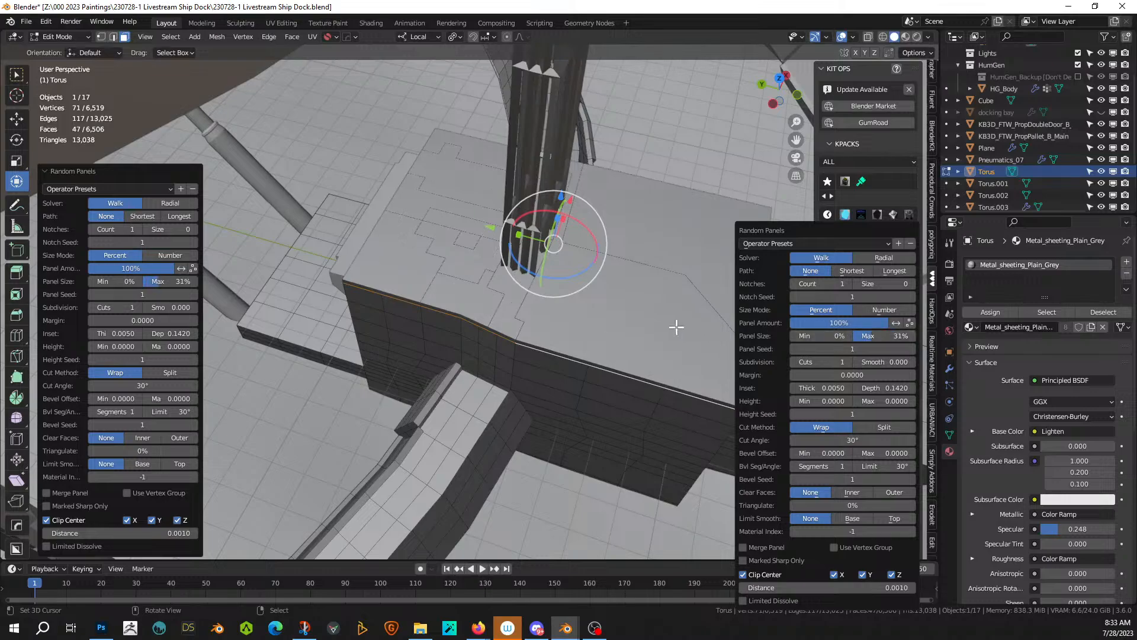
- Set the random panels' inset thickness to 0.0147 and inset depth to 0.1527
mouse_move(625, 330)
middle_down()
mouse_move(578, 321)
mouse_move(603, 331)
middle_up()
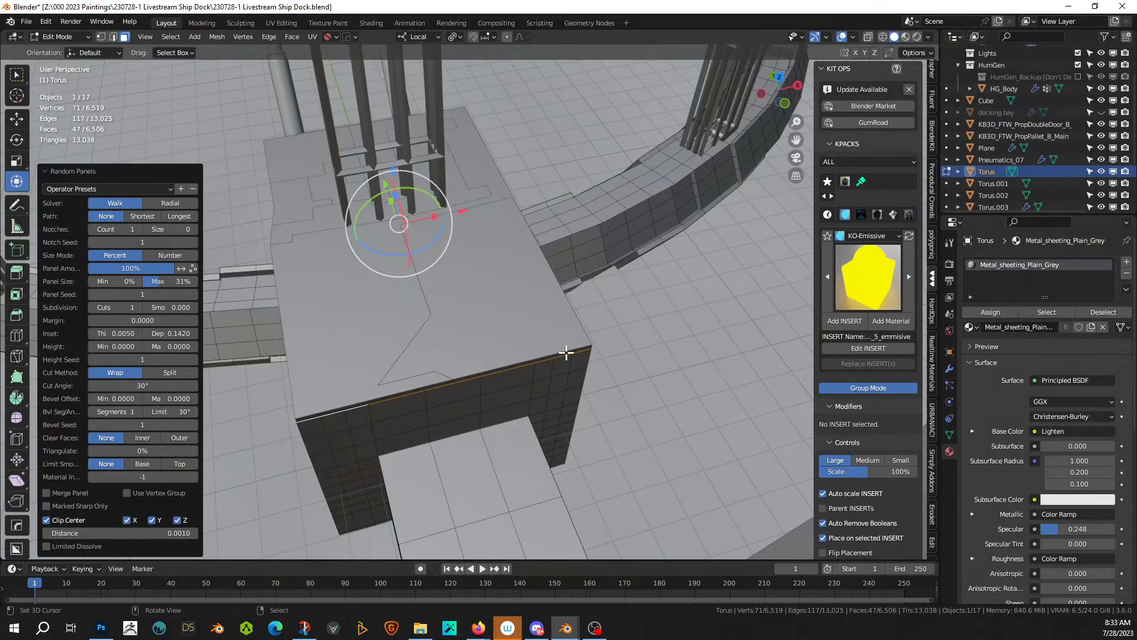
key(F9)
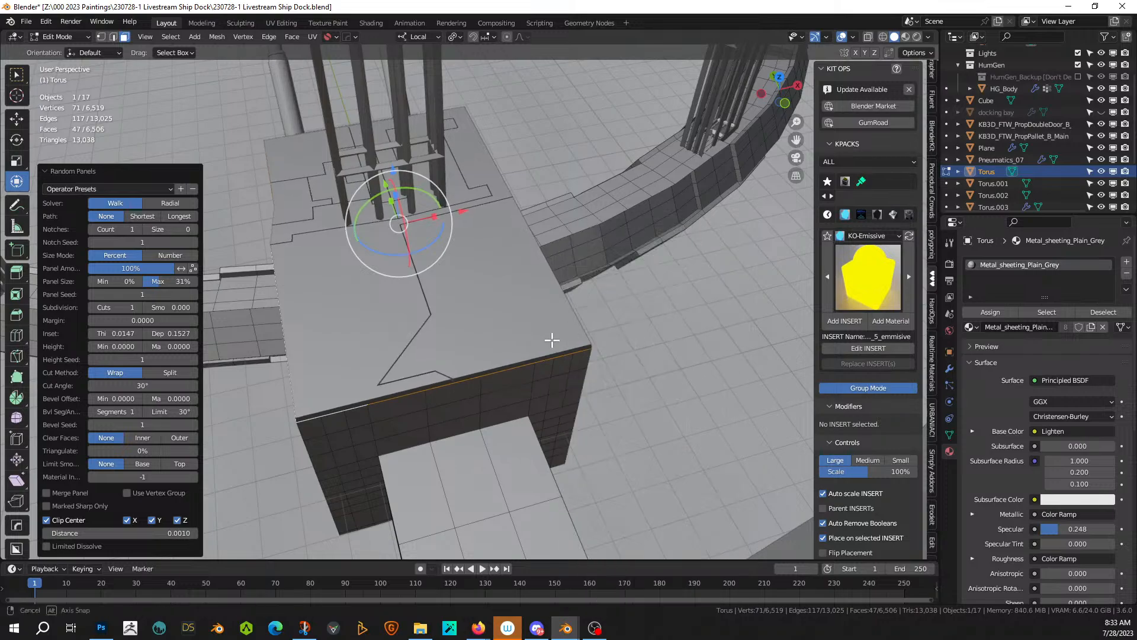
middle_drag(553, 337, 589, 338)
- Try to mirror the base ring across the X axis from Edit Mode to make the block's top panels symmetrical
click(510, 330)
middle_drag(516, 335, 486, 348)
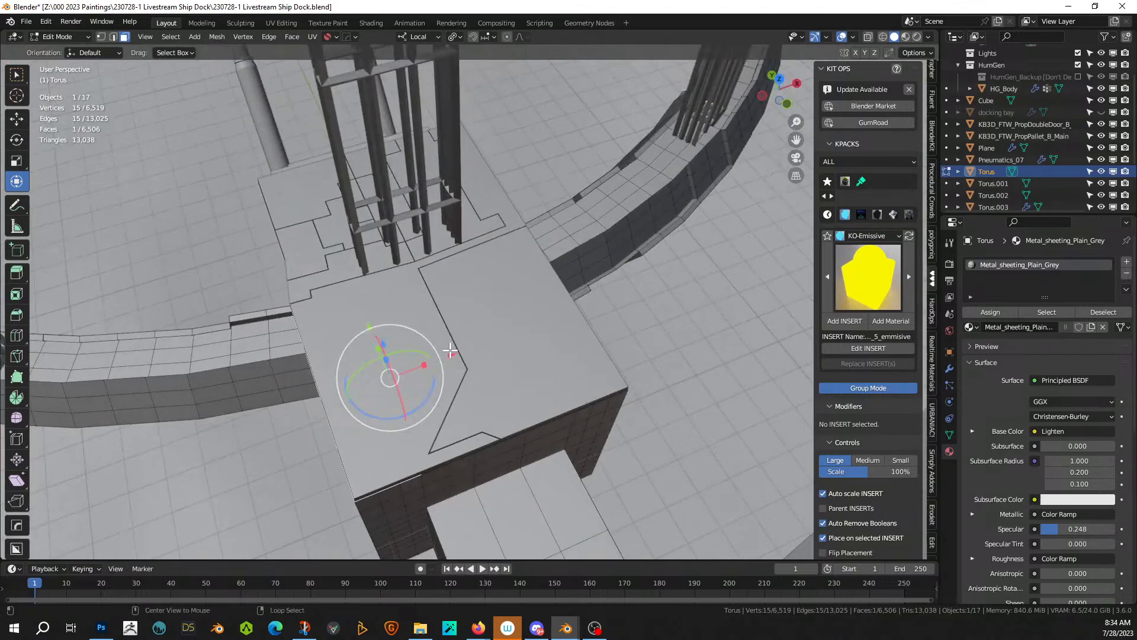
key(alt+x)
scroll(477, 366, down, 6)
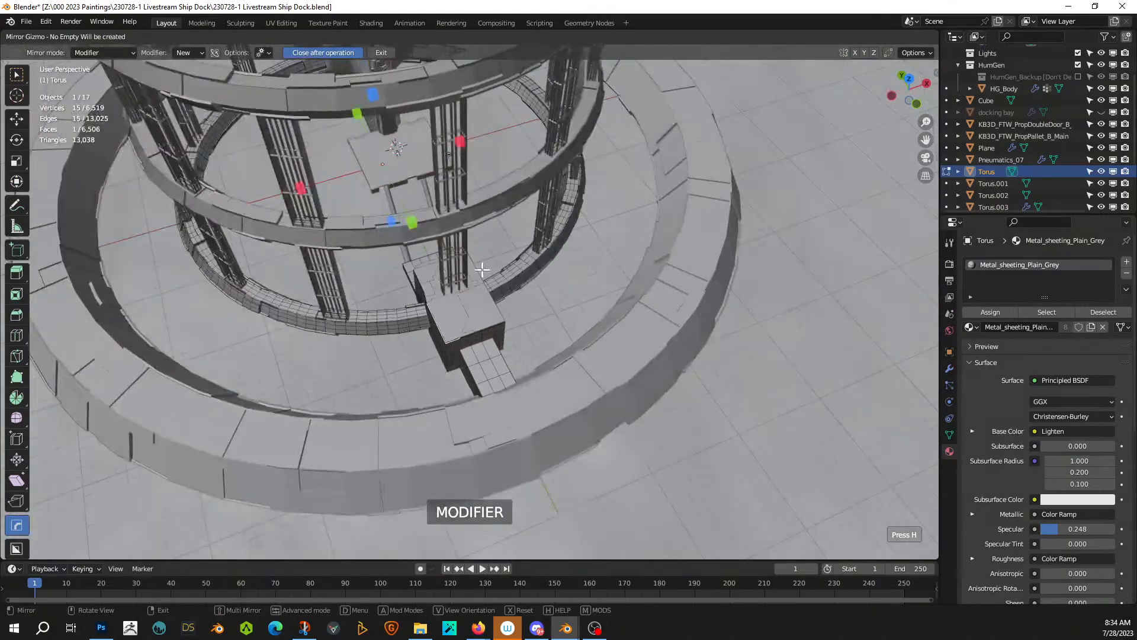
click(461, 147)
scroll(524, 350, up, 5)
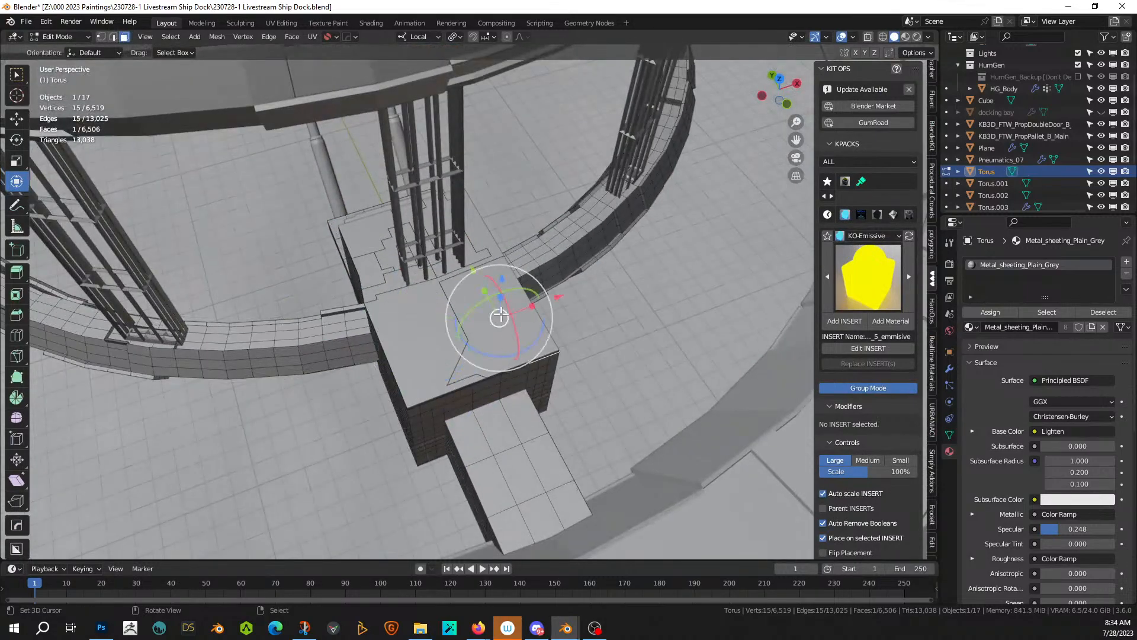
- Try mirroring the separate random panels object across X in Object Mode, then undo that mirror
key(Tab)
click(490, 317)
key(alt+x)
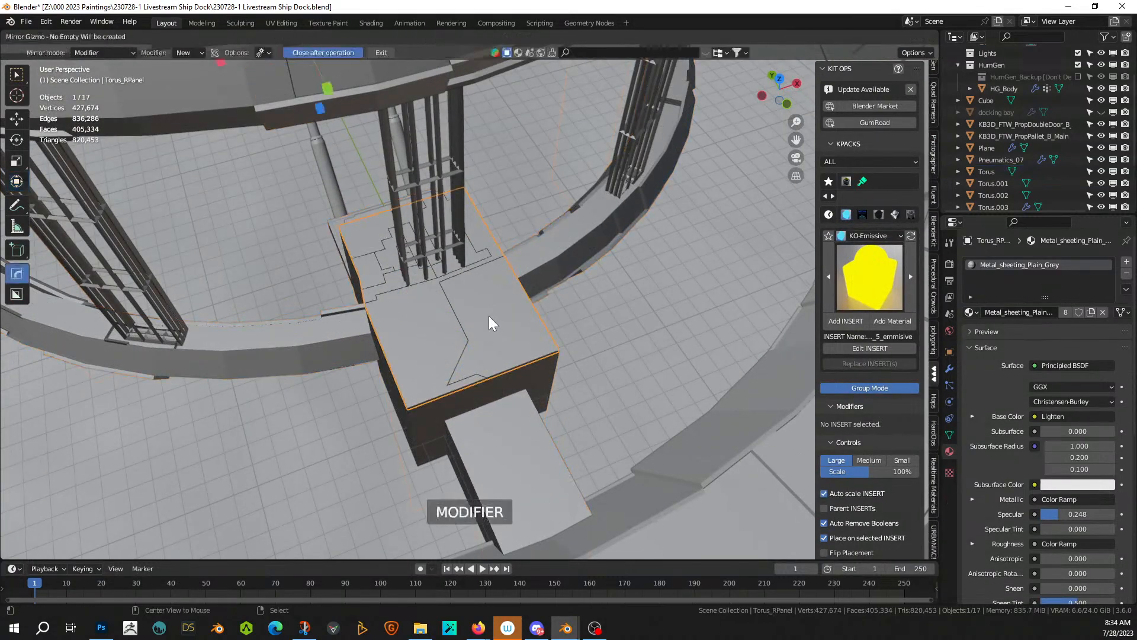
scroll(489, 317, down, 6)
click(444, 117)
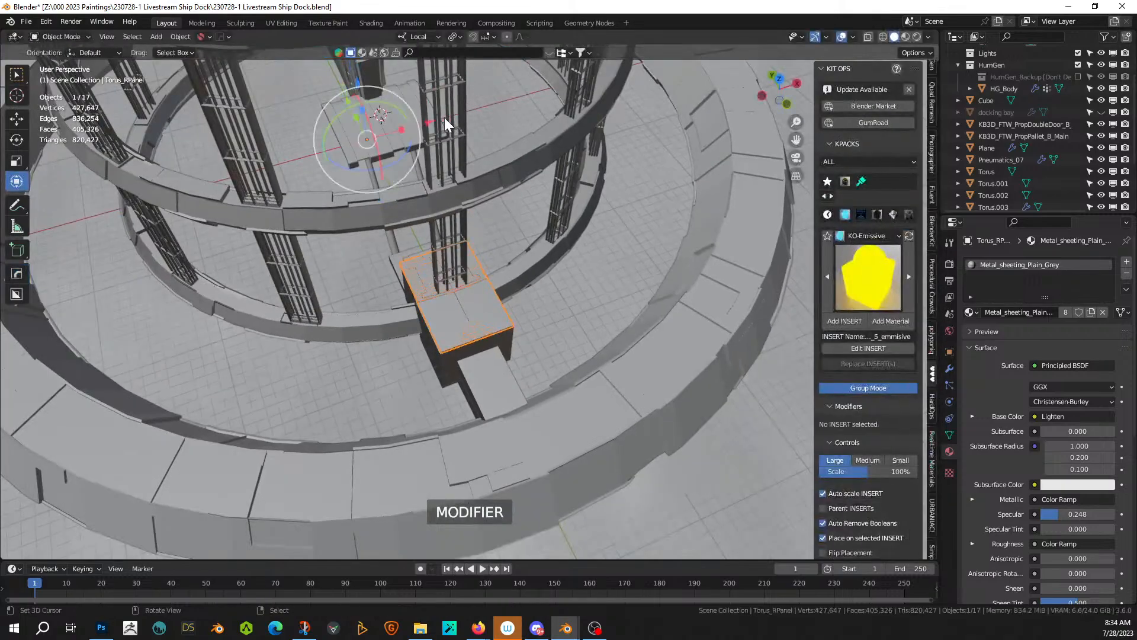
scroll(563, 378, up, 3)
scroll(590, 384, up, 2)
key(ctrl+z)
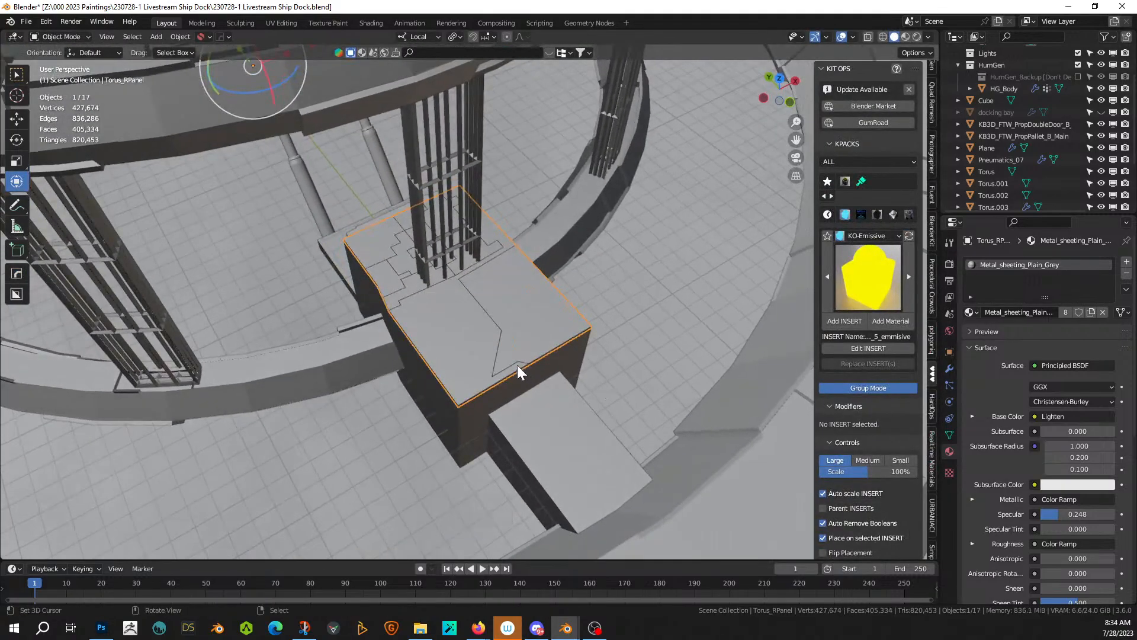
- Mirror the random panels object across X in the opposite direction and deselect it
key(alt+x)
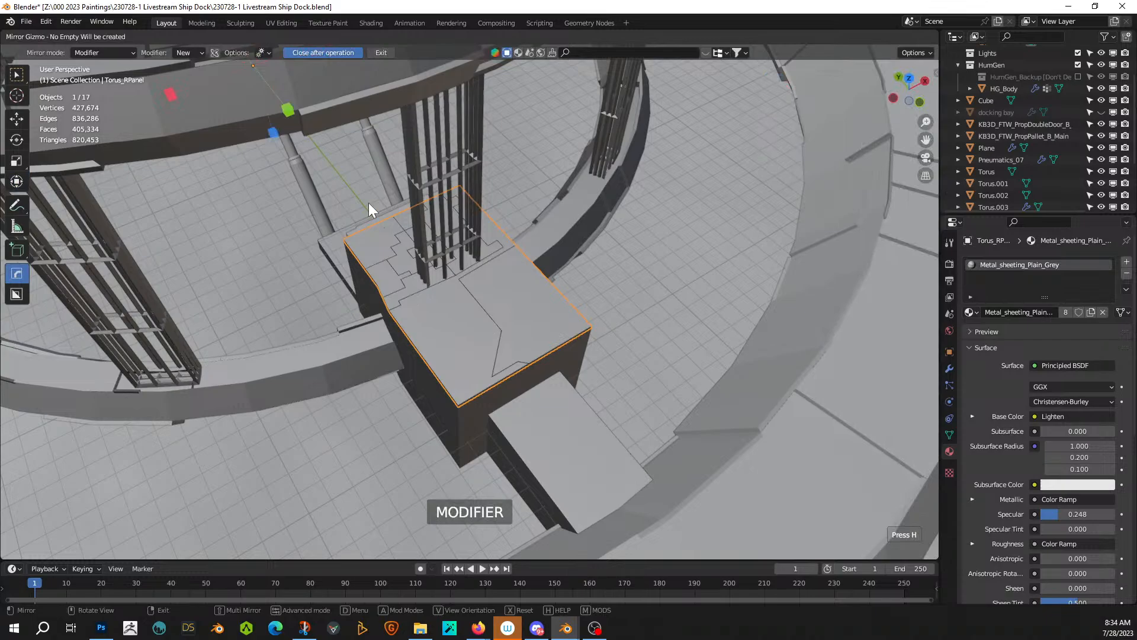
click(173, 95)
click(653, 320)
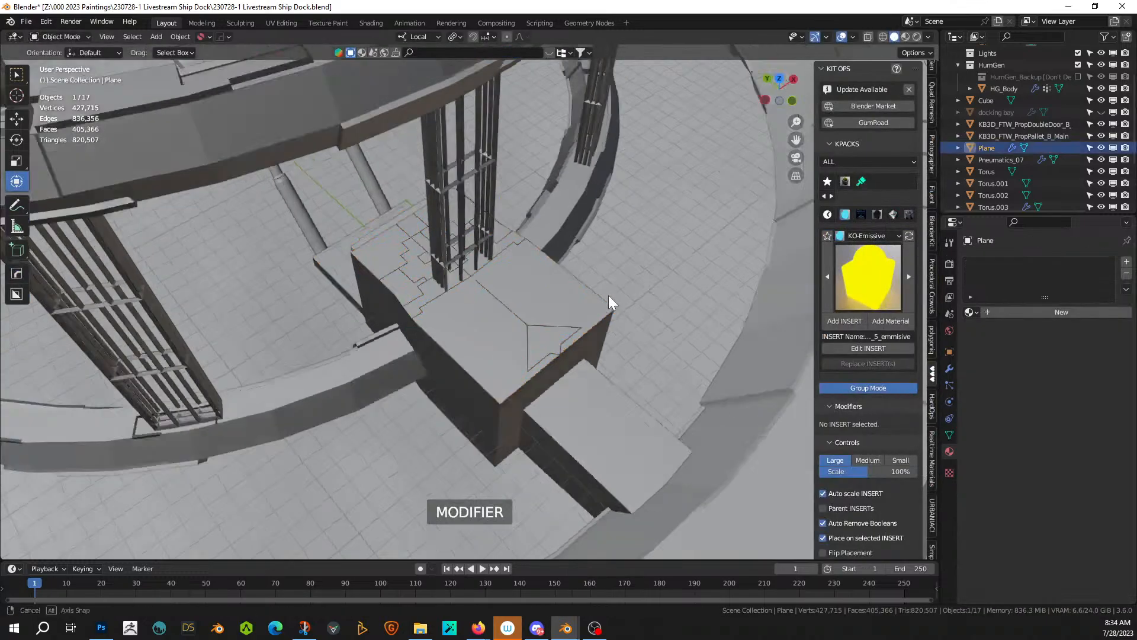
middle_drag(609, 295, 332, 349)
scroll(641, 262, up, 3)
scroll(532, 372, up, 2)
scroll(532, 372, down, 2)
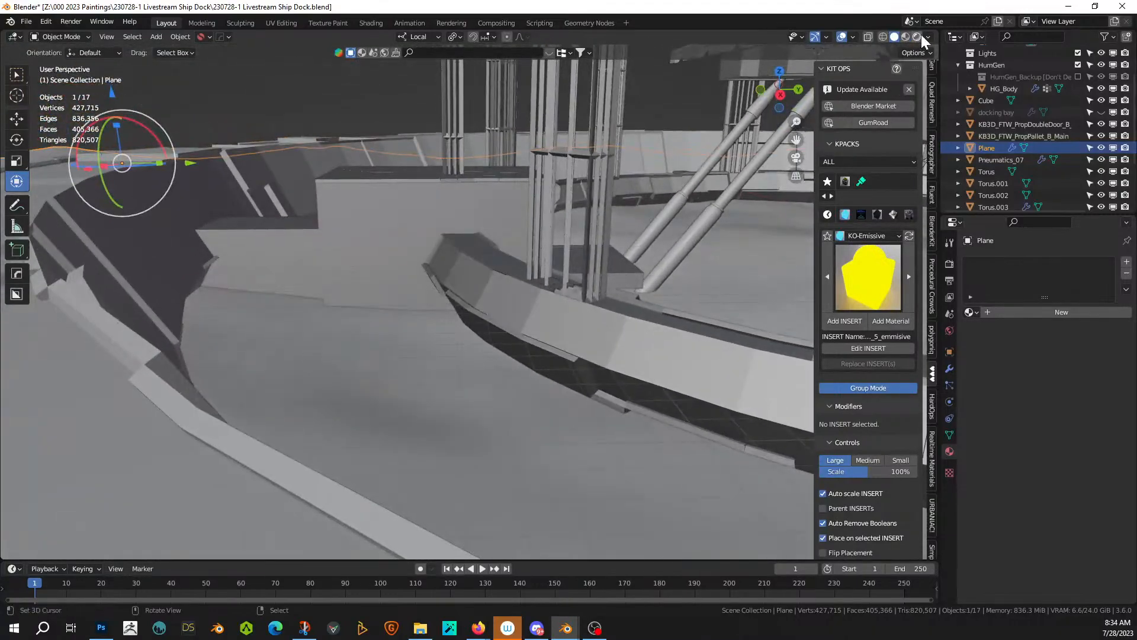
- Switch the viewport to rendered shading and examine the panelled connector block from several sides
key(z)
key(8)
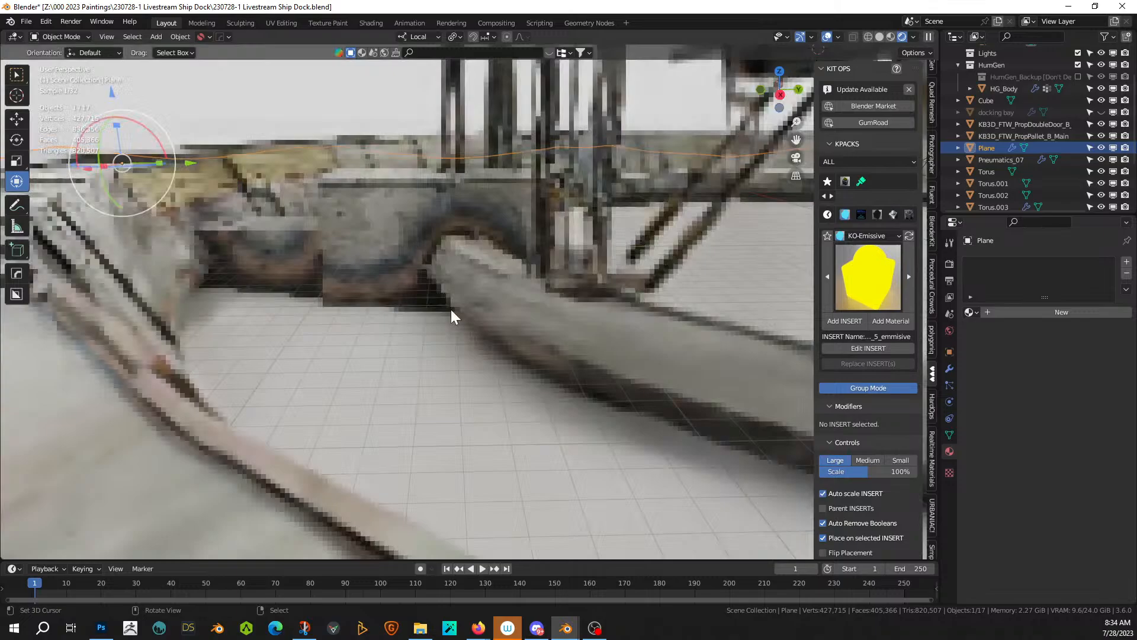
middle_drag(452, 314, 386, 363)
scroll(408, 356, up, 3)
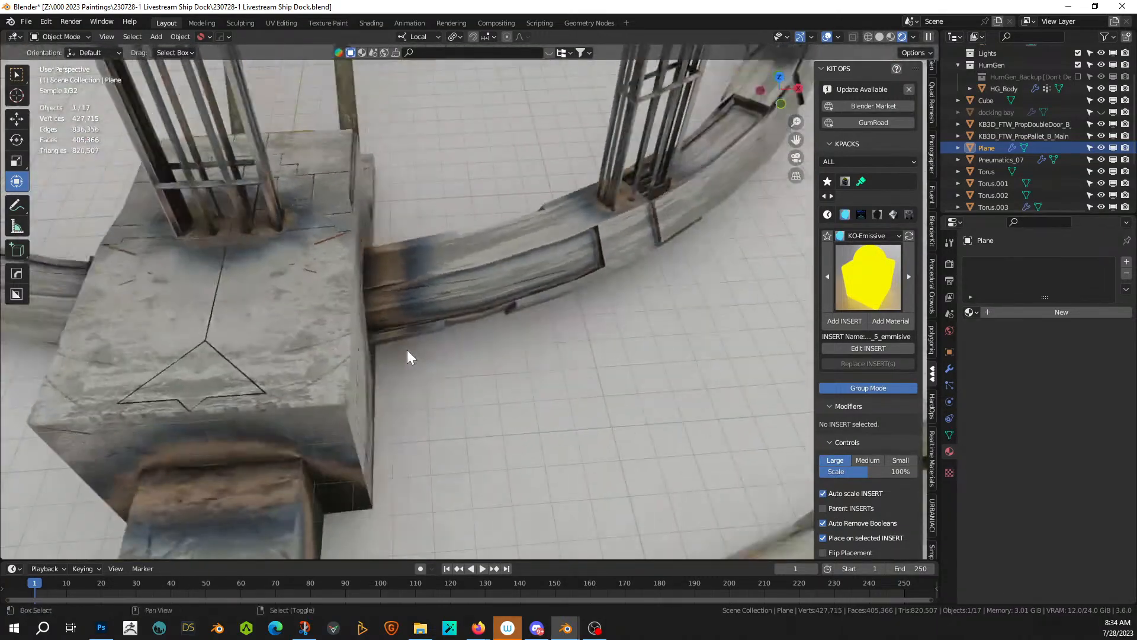
scroll(478, 318, down, 5)
middle_drag(481, 319, 549, 293)
scroll(537, 311, up, 3)
scroll(549, 292, up, 4)
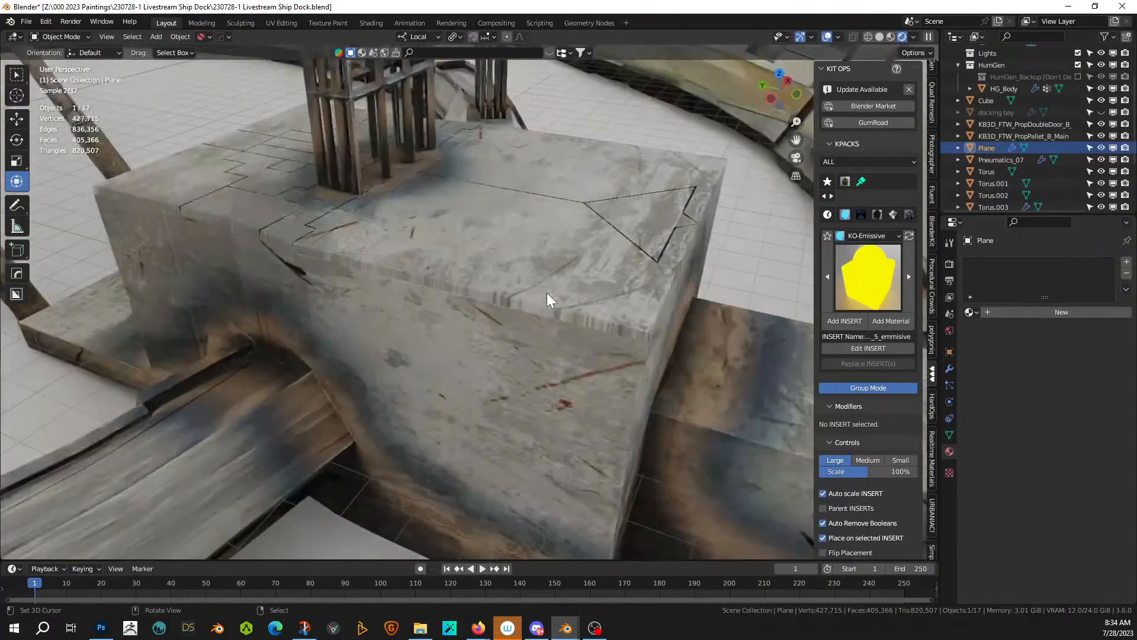
scroll(524, 307, down, 3)
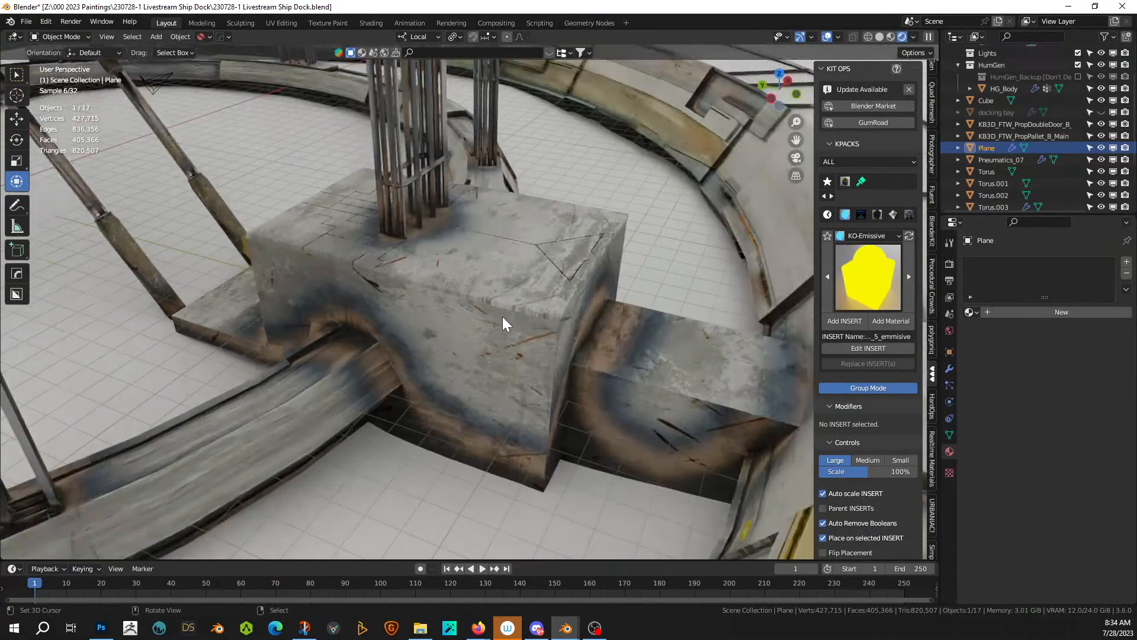
middle_drag(502, 316, 503, 291)
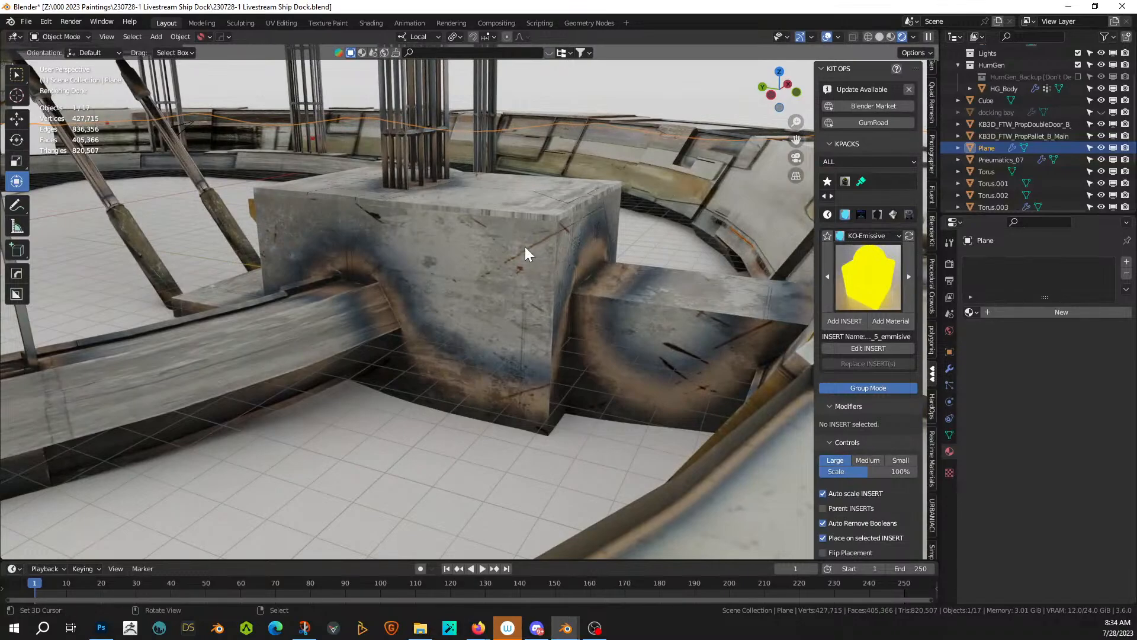
- Delete the random panels object from the connector block's top
click(514, 213)
key(Delete)
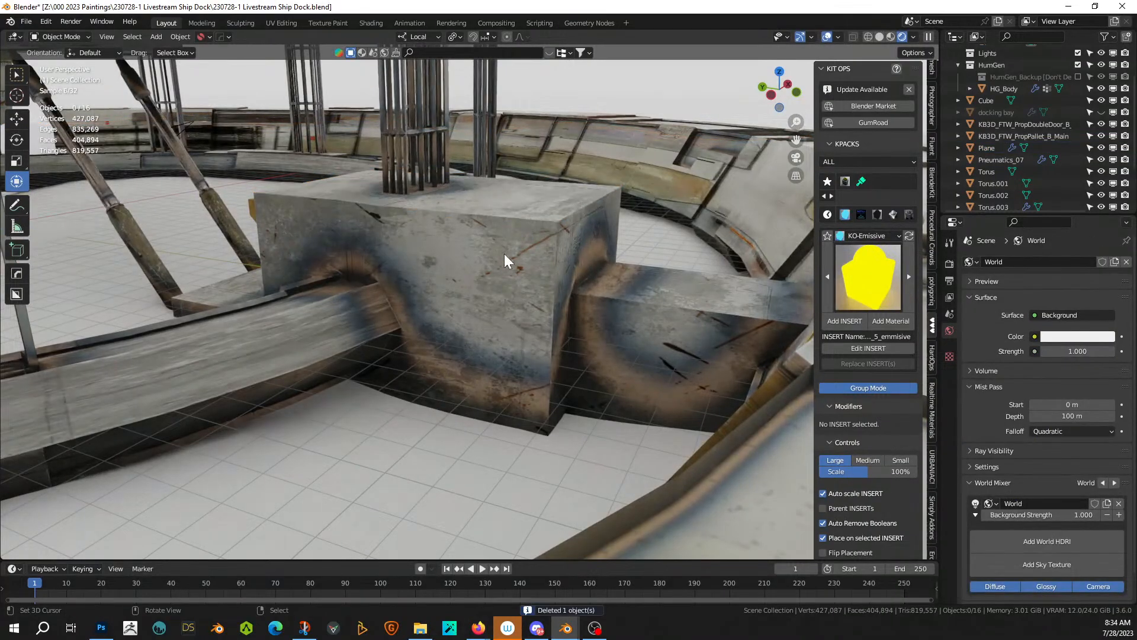
middle_drag(504, 254, 531, 252)
click(530, 252)
key(Tab)
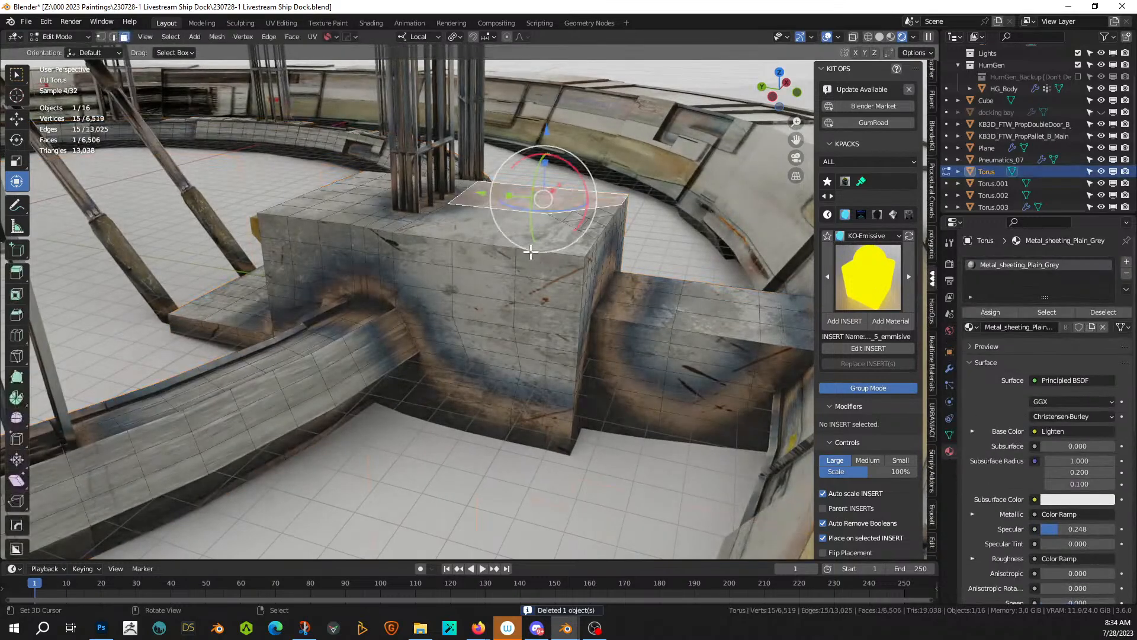
middle_drag(462, 283, 459, 288)
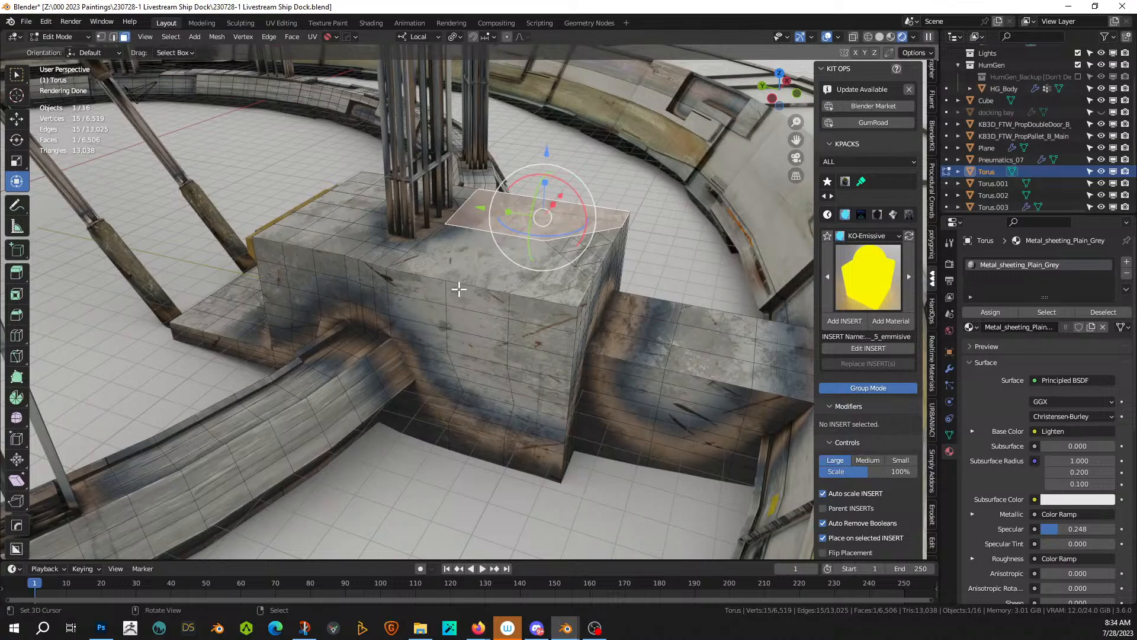
key(ctrl+z)
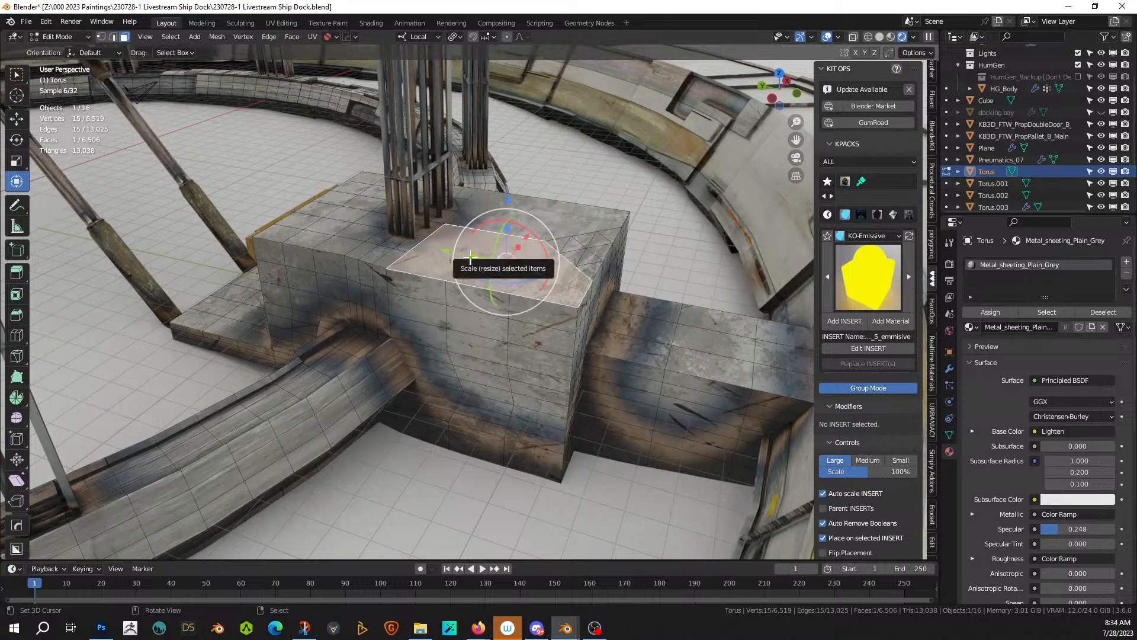
key(Tab)
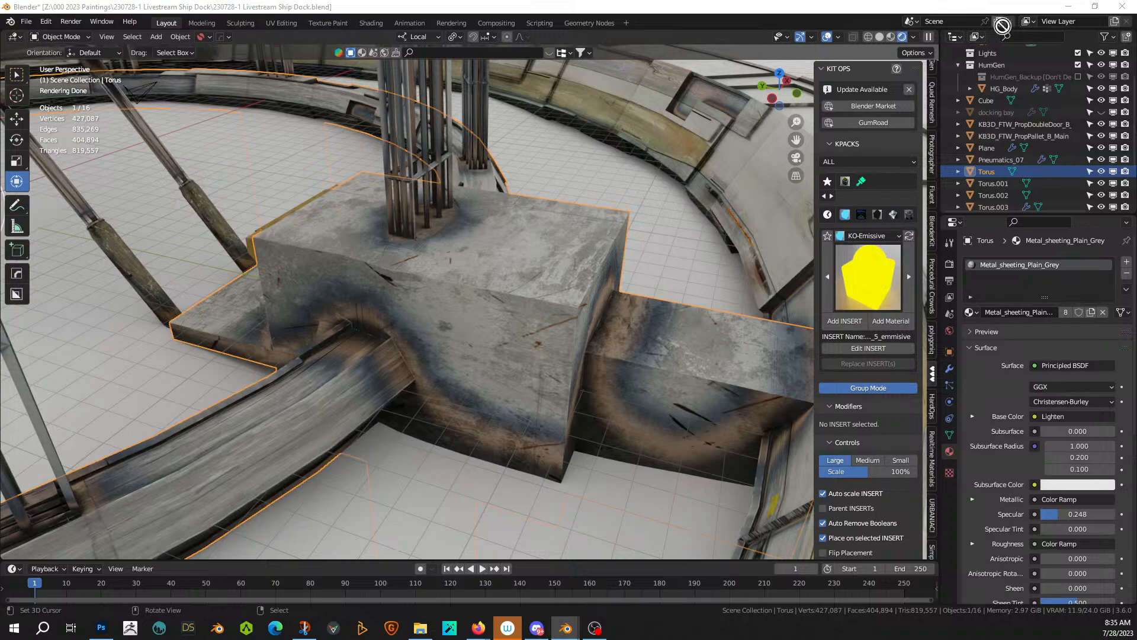
- Place the Greeble_11 fan unit on the connector block's side face and mirror it across X about the base ring
click(499, 337)
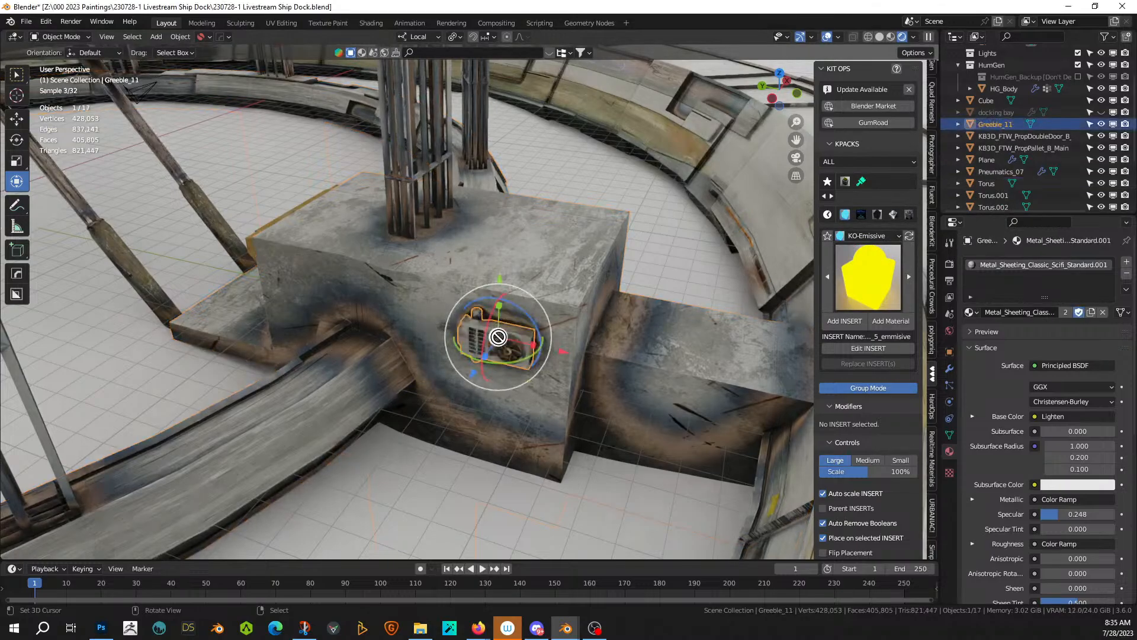
middle_drag(720, 408, 573, 439)
shift+click(457, 337)
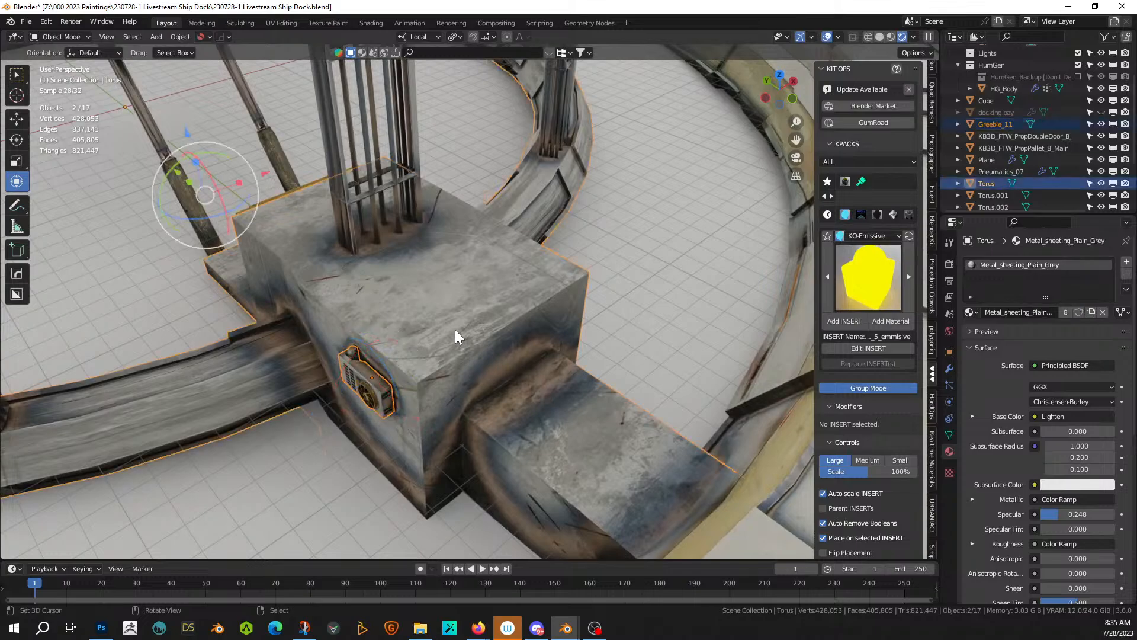
key(alt+x)
scroll(455, 329, down, 4)
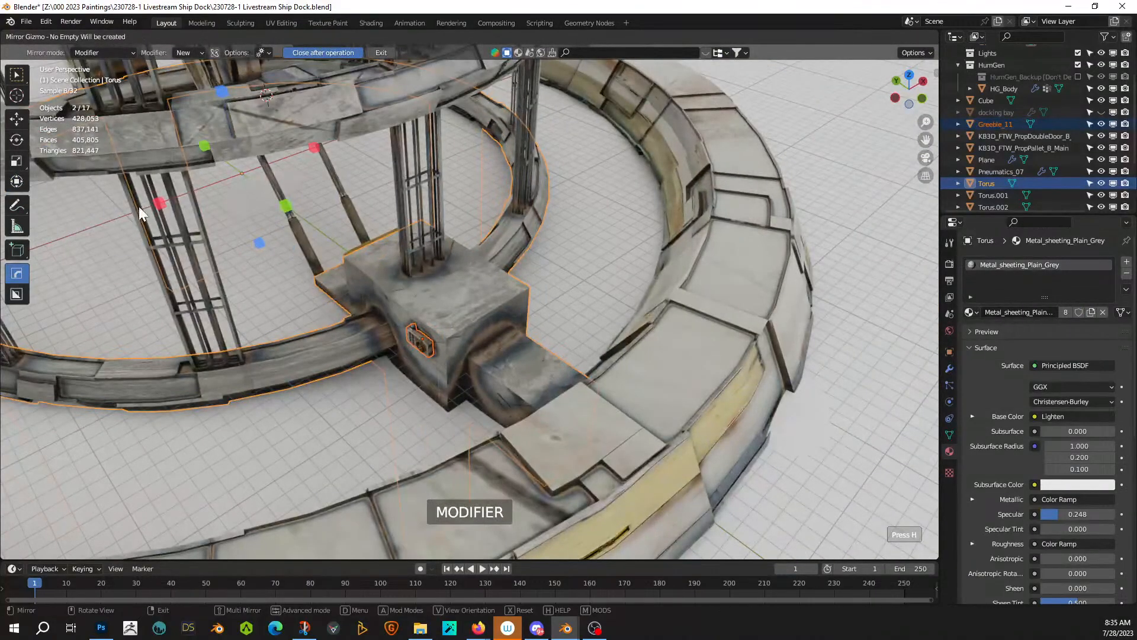
click(160, 204)
middle_drag(224, 226, 422, 283)
scroll(578, 282, up, 5)
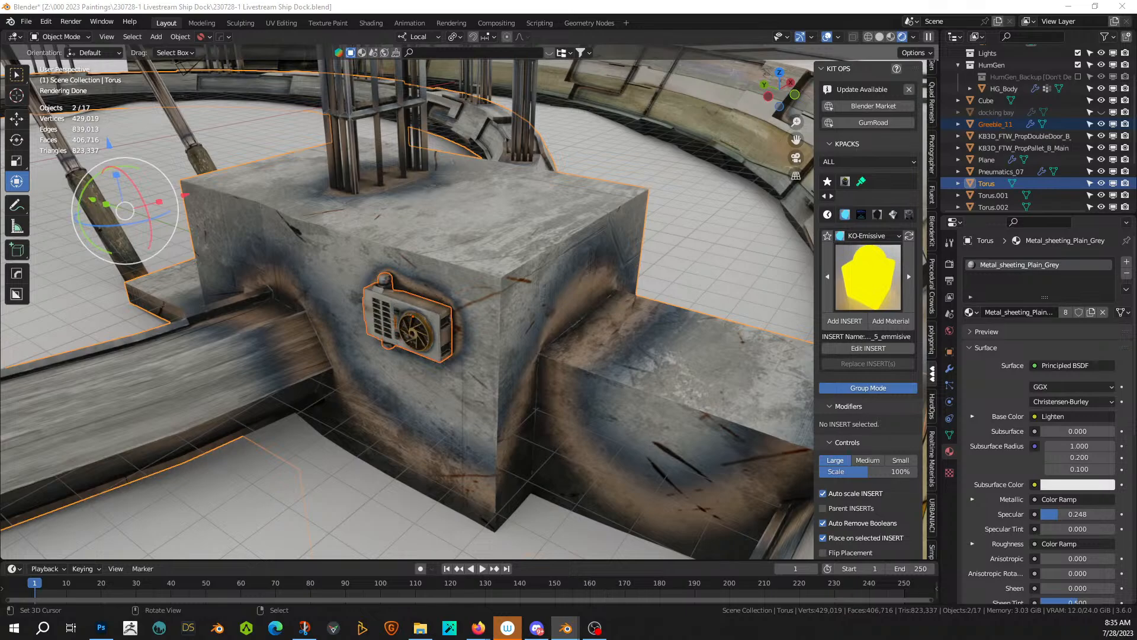
- Place the Greeble_19 vent on the connector block's top face and scale it by 2.066
drag(576, 263, 438, 223)
key(s)
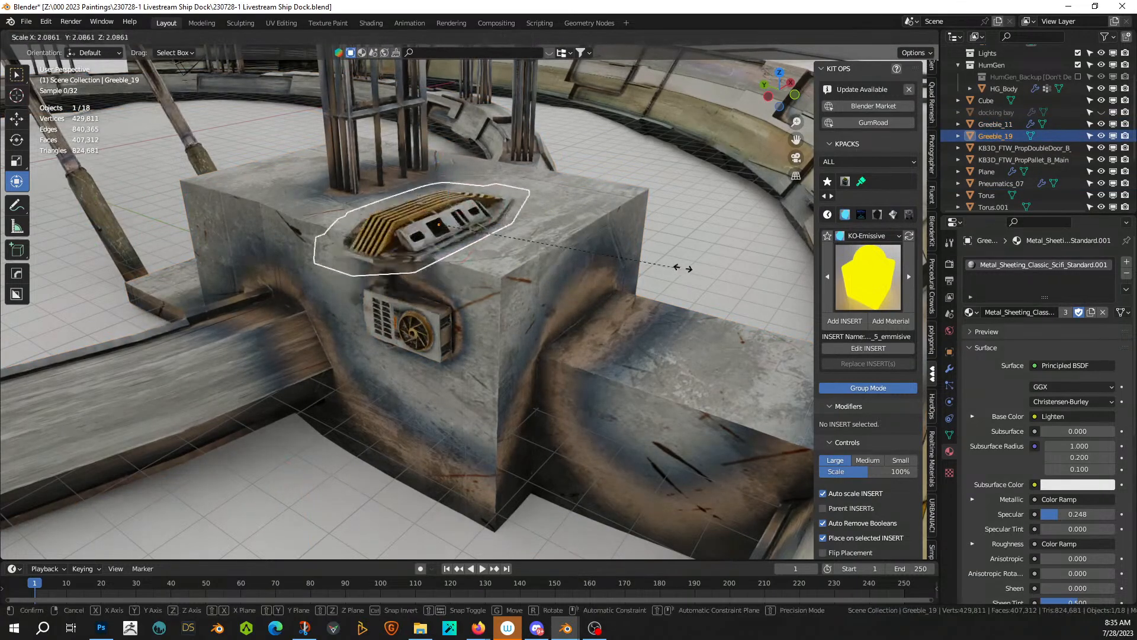
click(672, 267)
- Rotate the top vent greeble 90° about Z and move it about 0.06 m in X and 0.52 m in Y
key(KP_7)
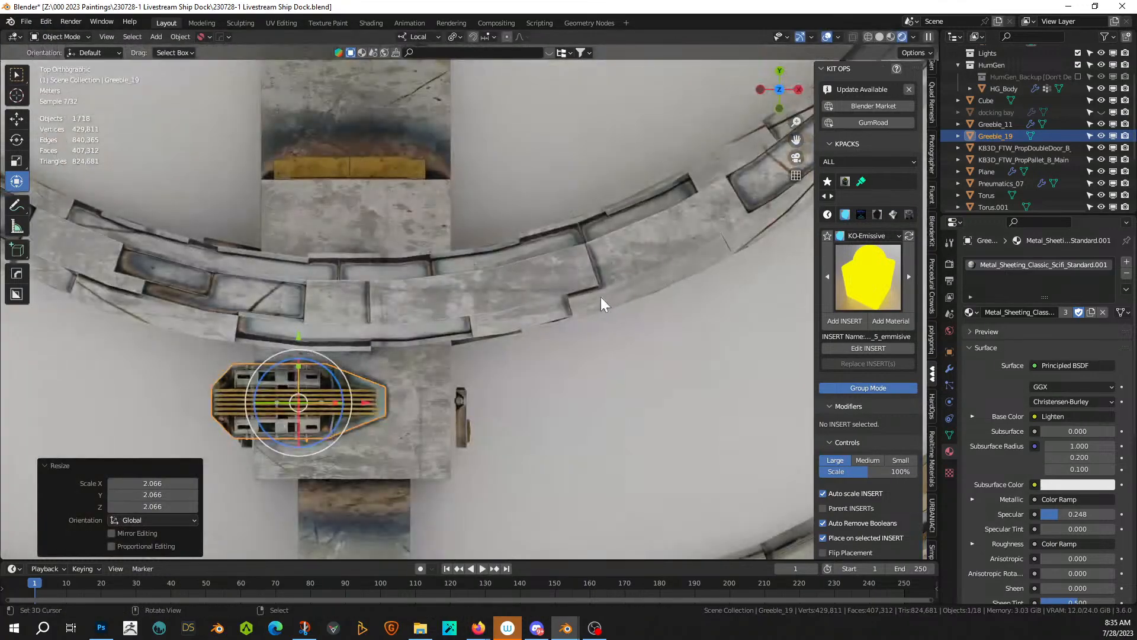
scroll(569, 317, down, 2)
text(rz90)
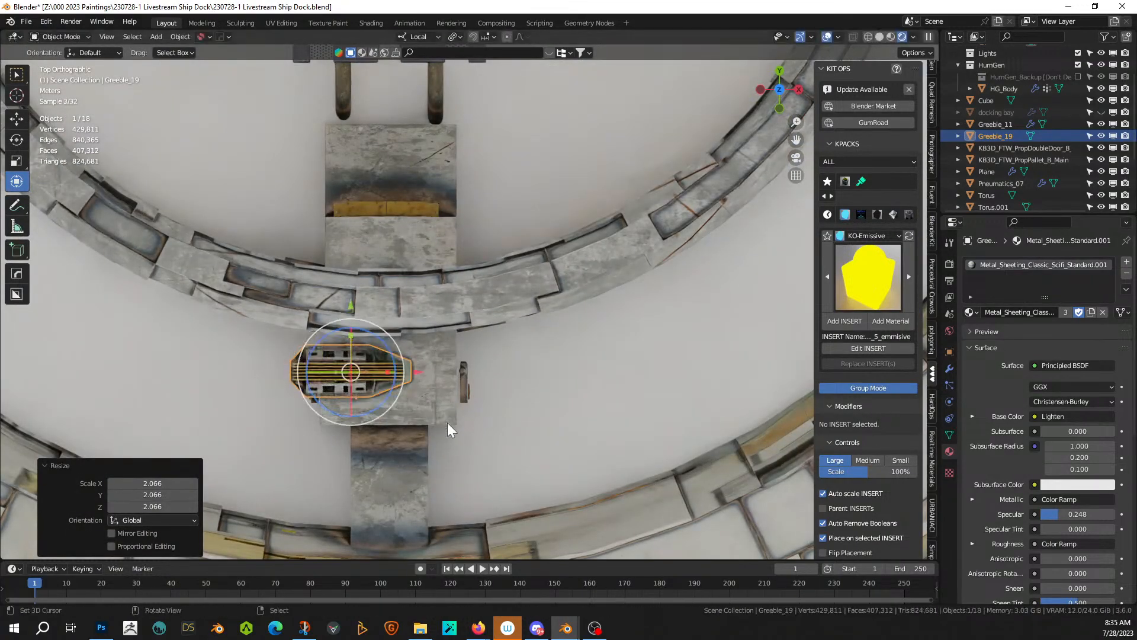
key(Return)
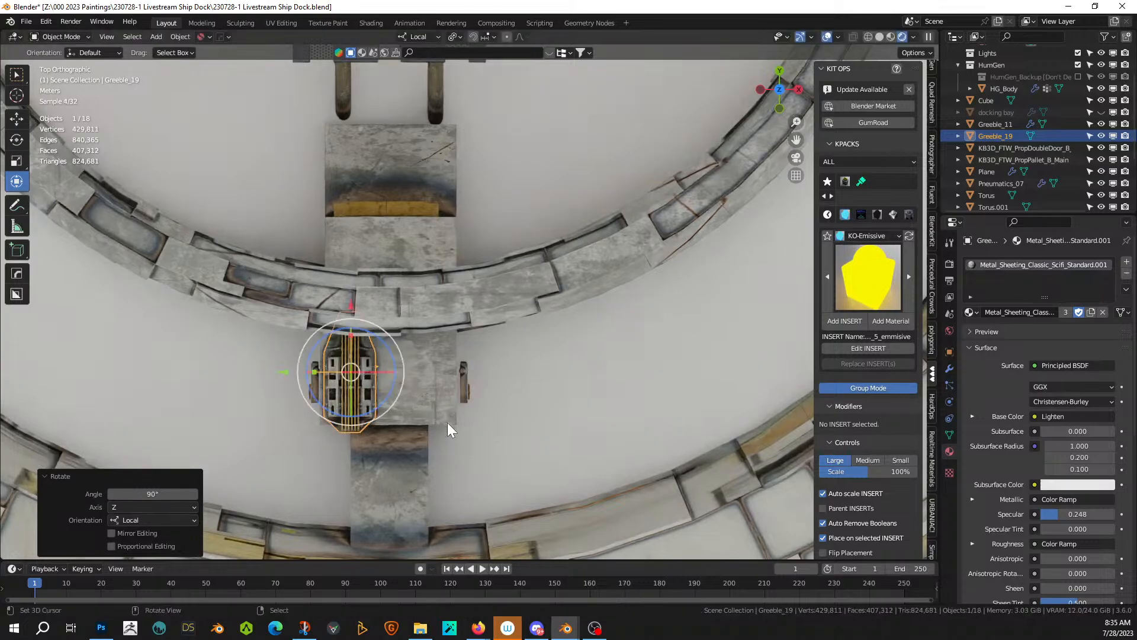
key(g)
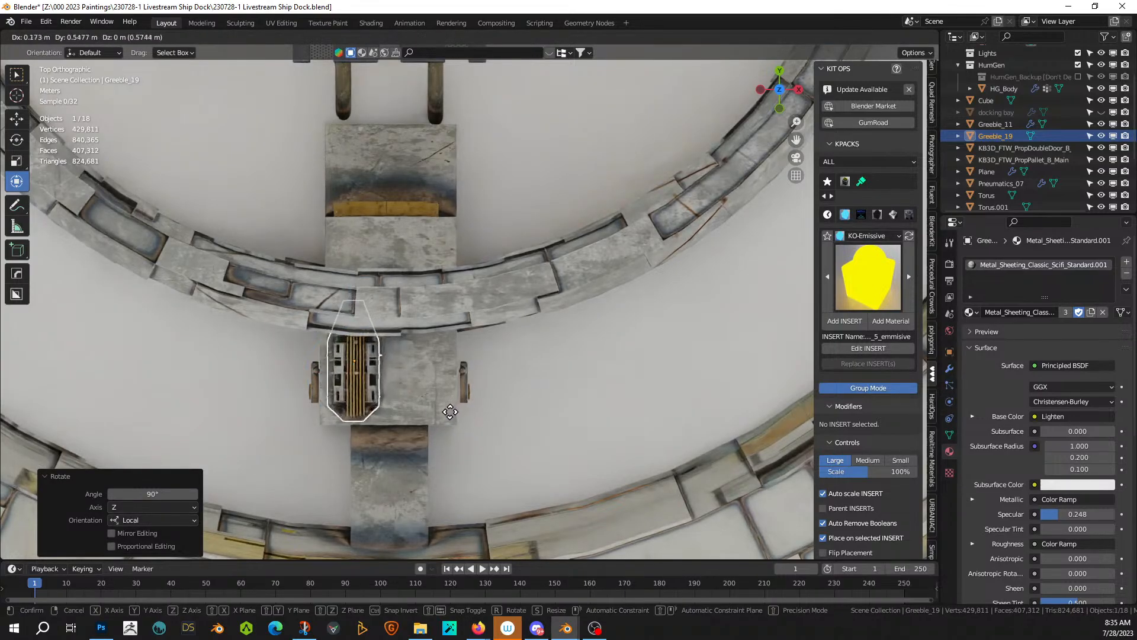
click(449, 411)
middle_drag(462, 401, 474, 371)
- Scale the top vent greeble down slightly and shift it about 0.133 m along its local Y axis
key(s)
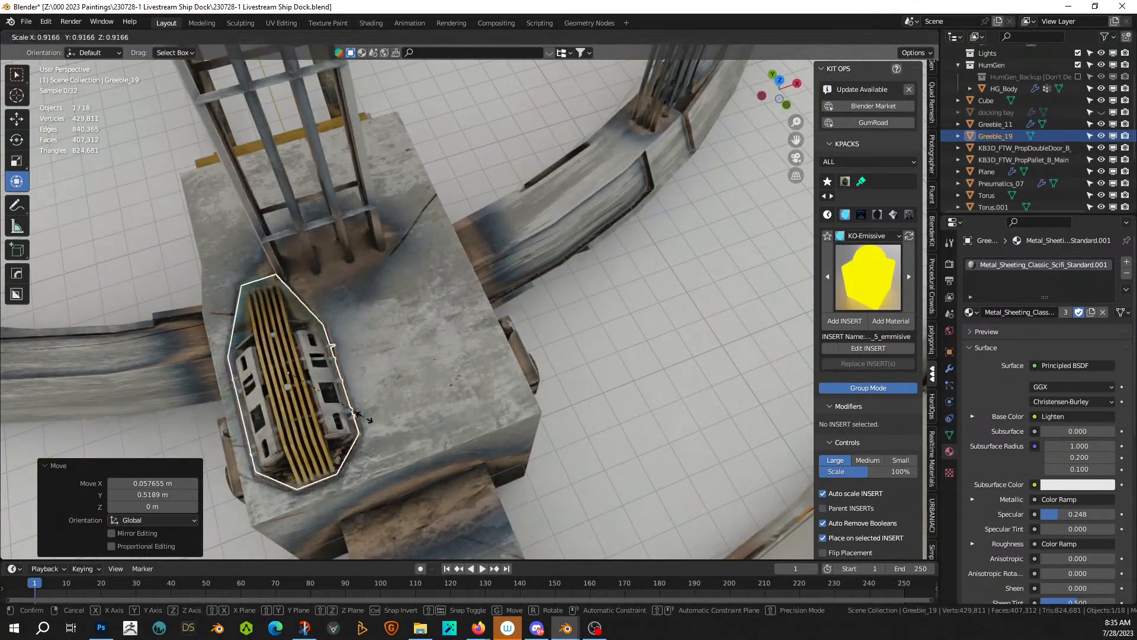
click(336, 424)
drag(252, 385, 253, 379)
middle_drag(254, 379, 274, 357)
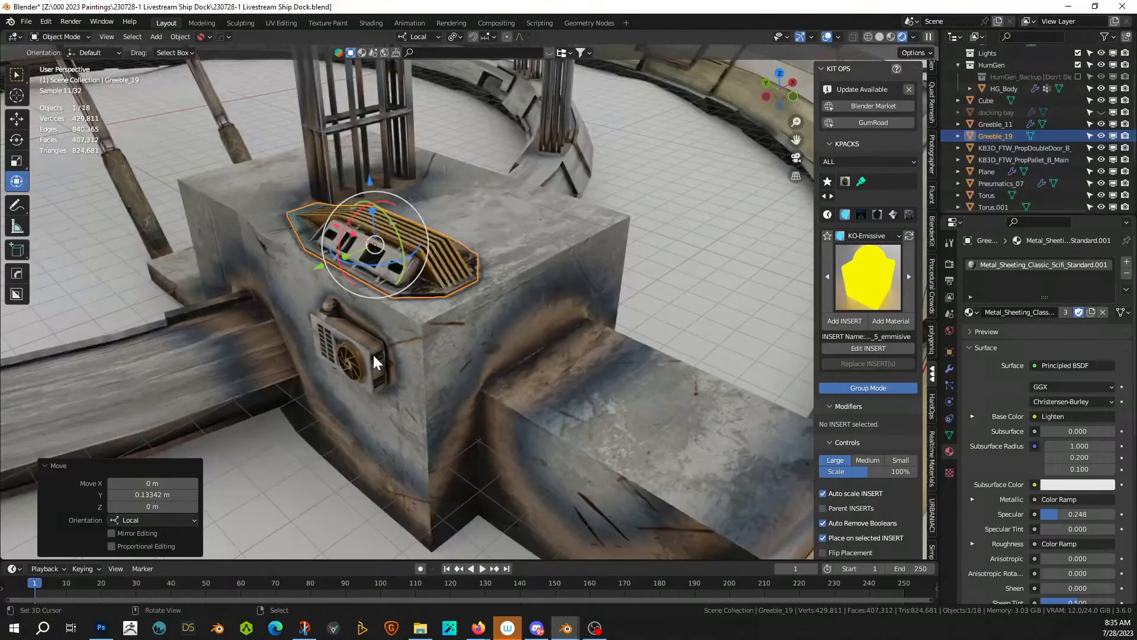
- Sink the vent greeble about 0.056 m into the block's top along its local Z axis
key(g)
key(z)
key(z)
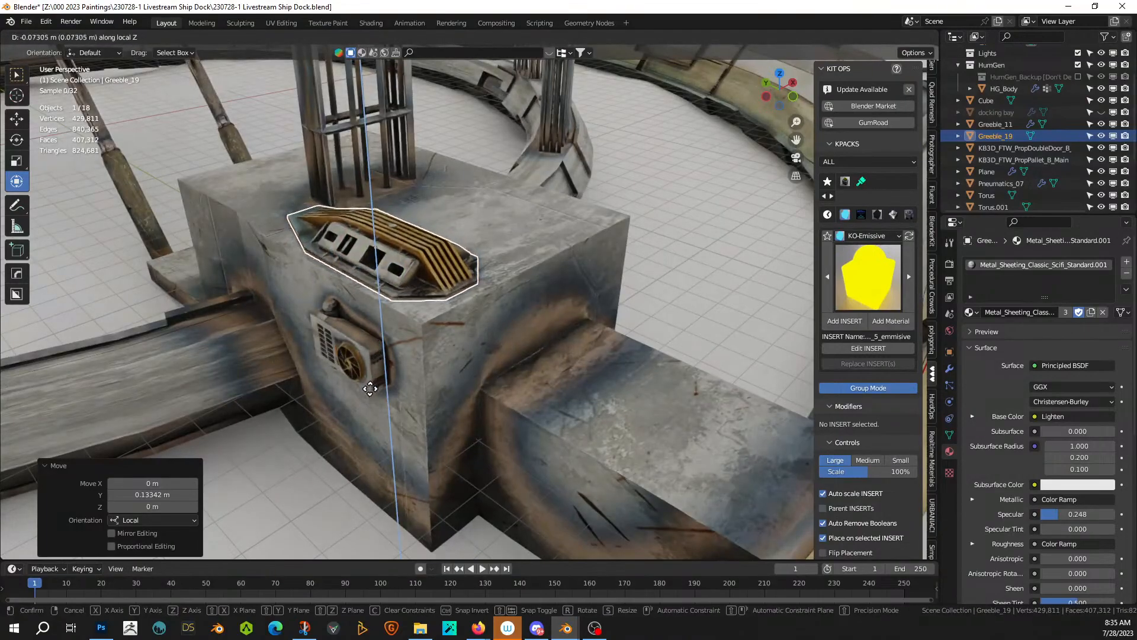
click(373, 382)
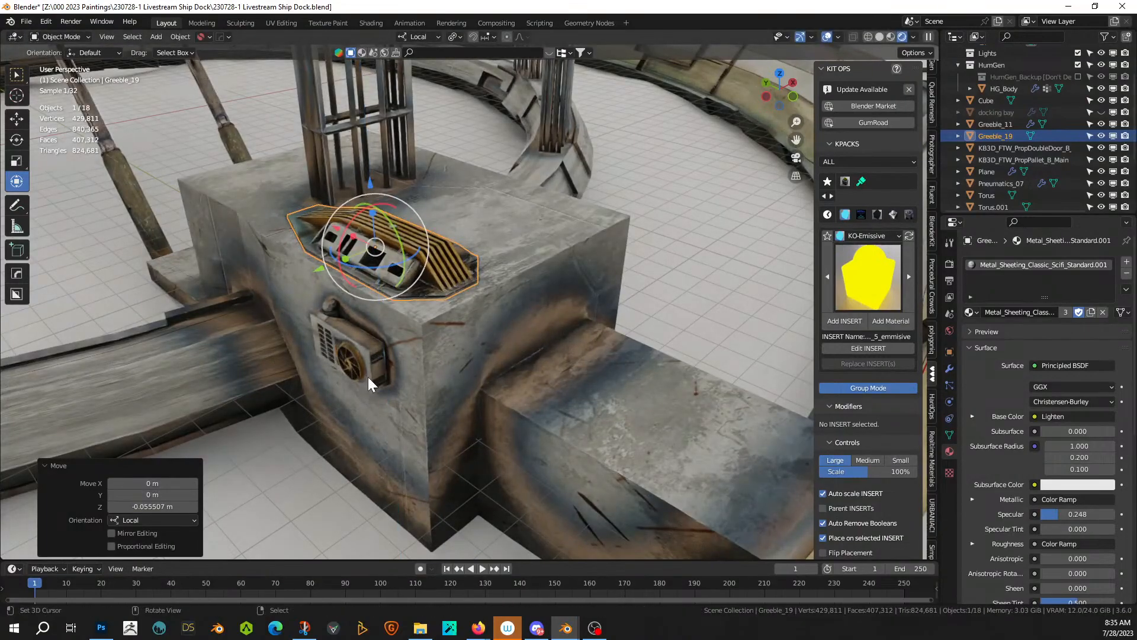
- Add the base ring to the selection as active object and mirror the vent greeble across X about it
shift+right_click(533, 275)
scroll(535, 273, down, 4)
middle_drag(533, 284, 501, 298)
scroll(500, 300, down, 3)
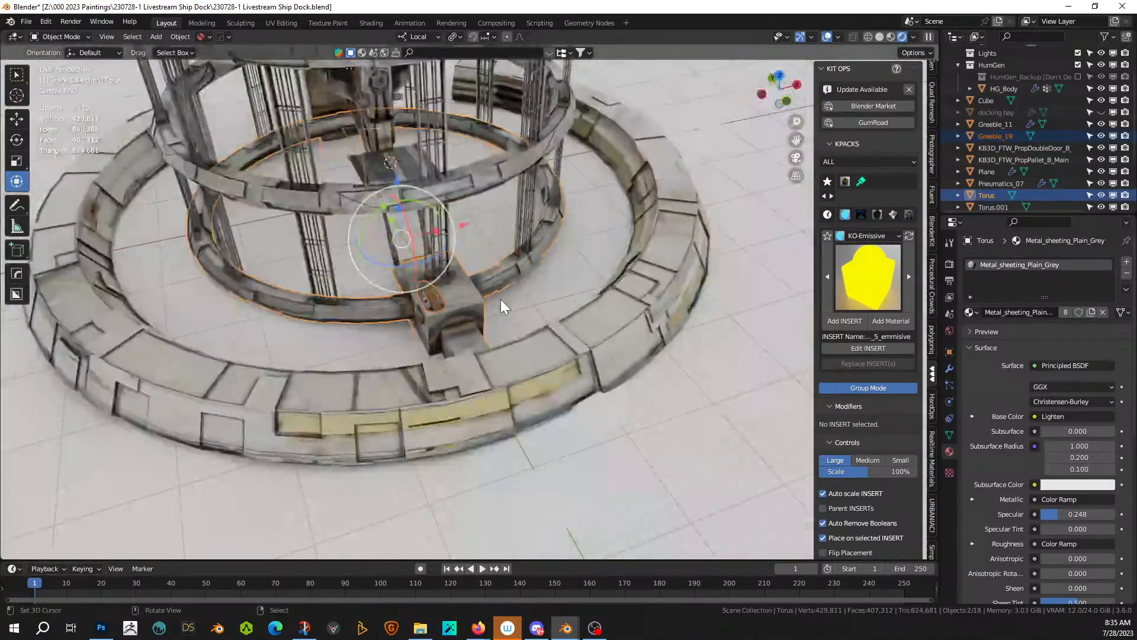
key(alt+x)
click(295, 214)
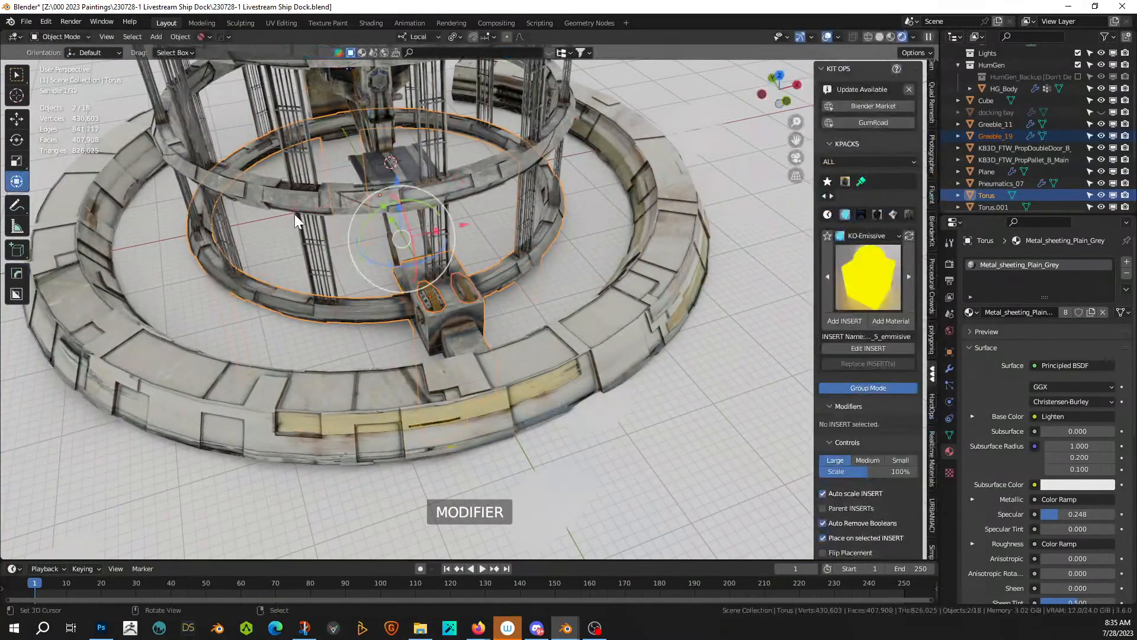
- Turn a row of four vertices on the base ring's connector block, above the arm to the outer ring, into circular faces with 4 divisions
scroll(541, 325, up, 2)
right_click(549, 315)
middle_drag(550, 315, 440, 305)
click(623, 318)
scroll(521, 282, up, 2)
key(Tab)
scroll(440, 305, up, 3)
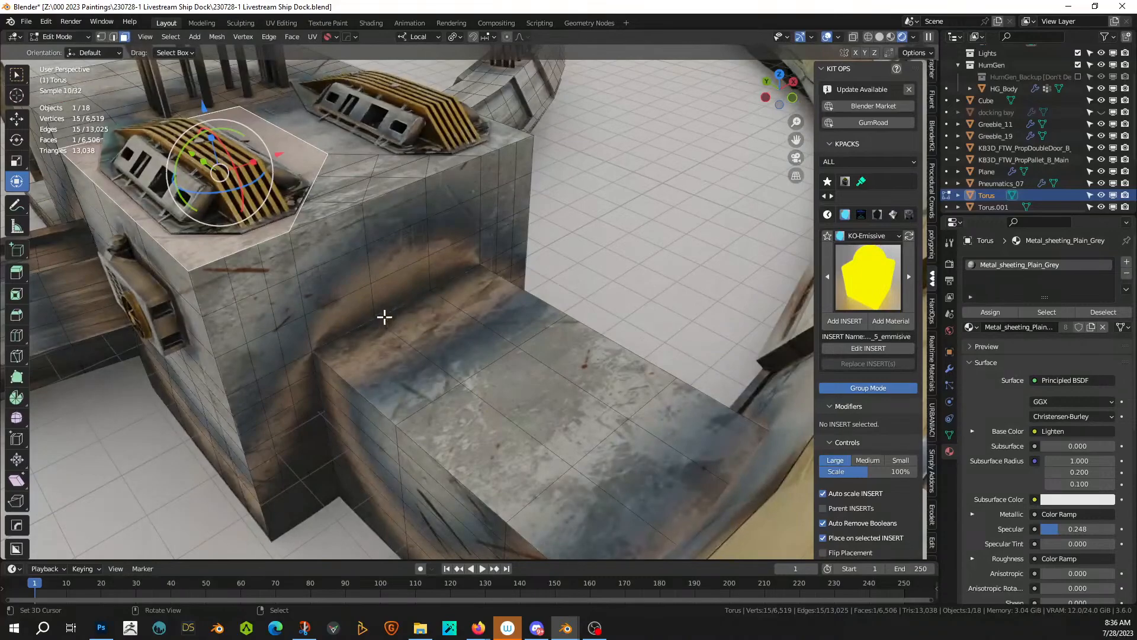
key(1)
click(306, 315)
shift+click(371, 282)
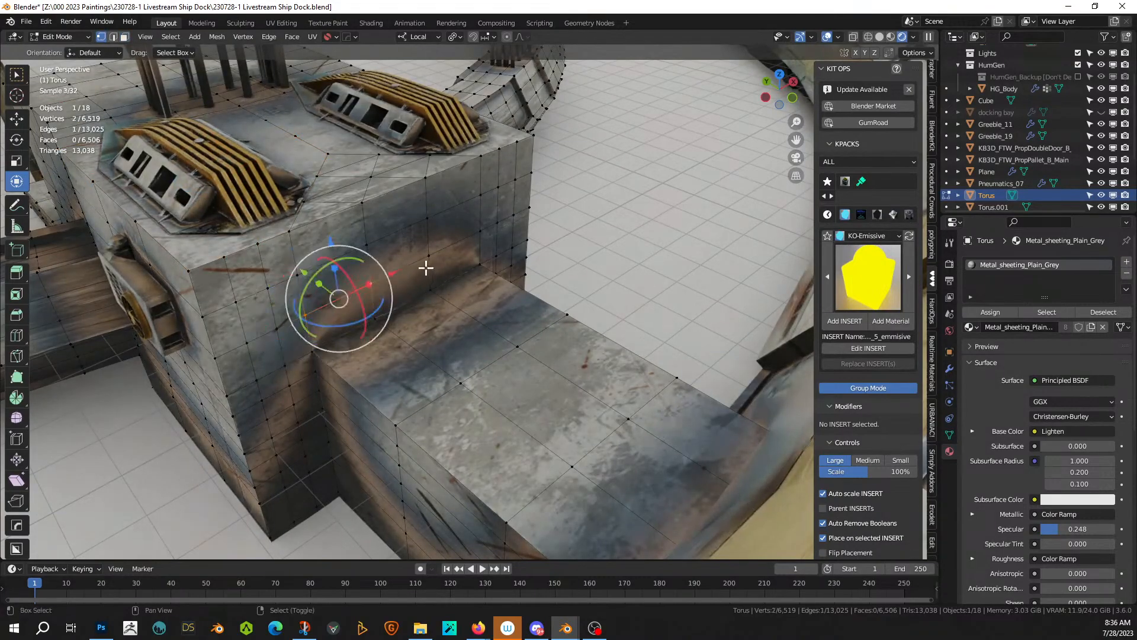
shift+click(430, 255)
shift+click(480, 230)
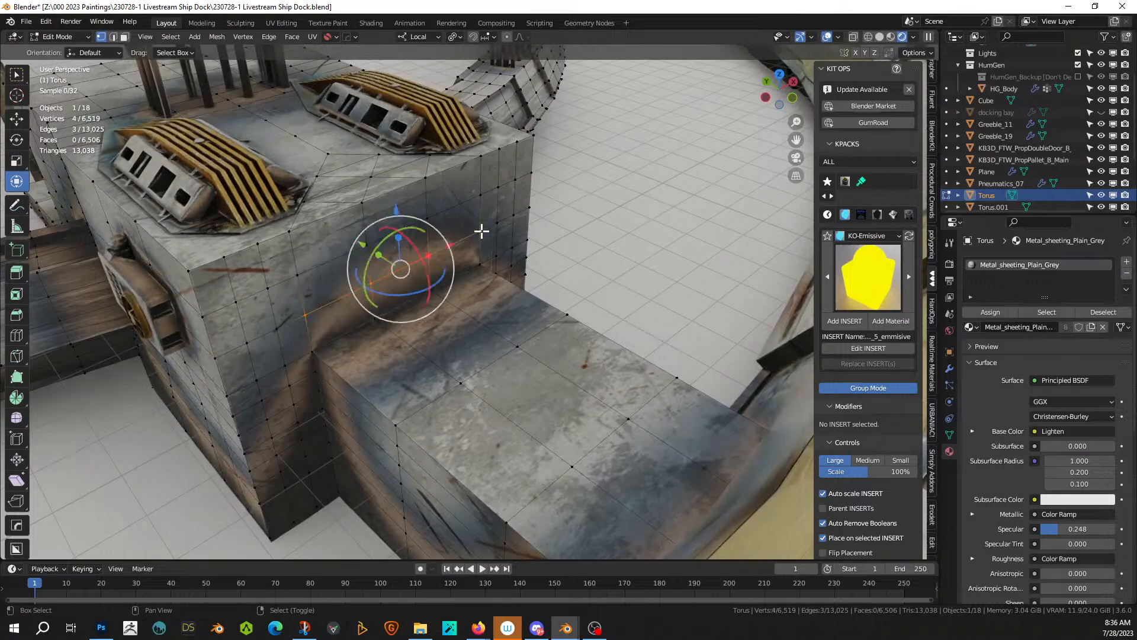
right_click(450, 301)
click(414, 347)
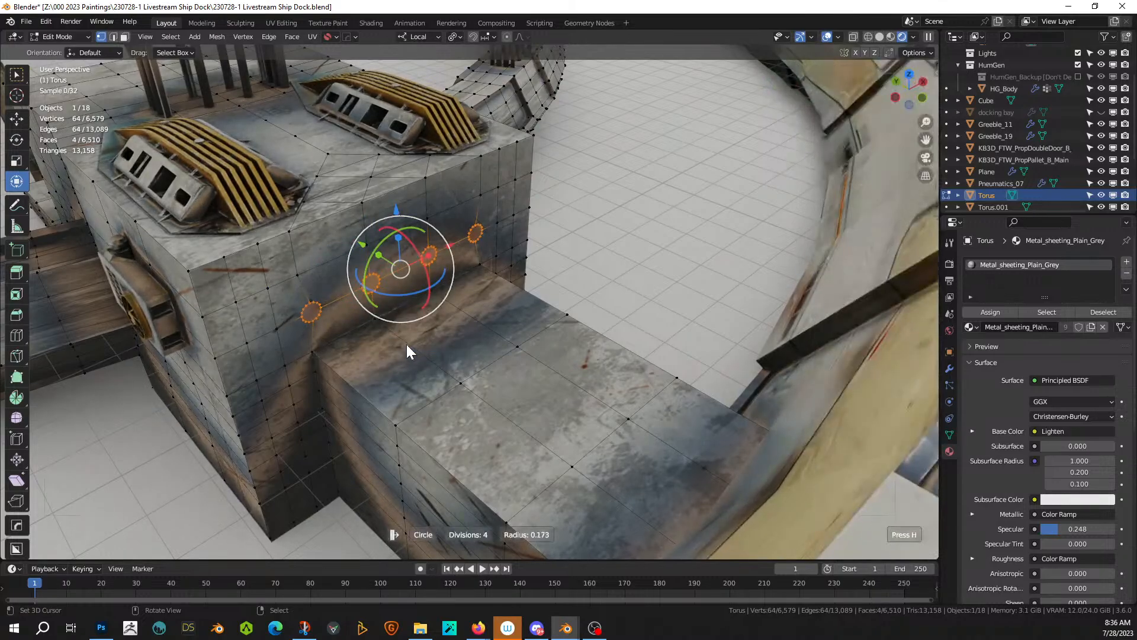
click(439, 366)
- Extrude the four circular faces from the connector block until they reach the outer ring as pipes
key(e)
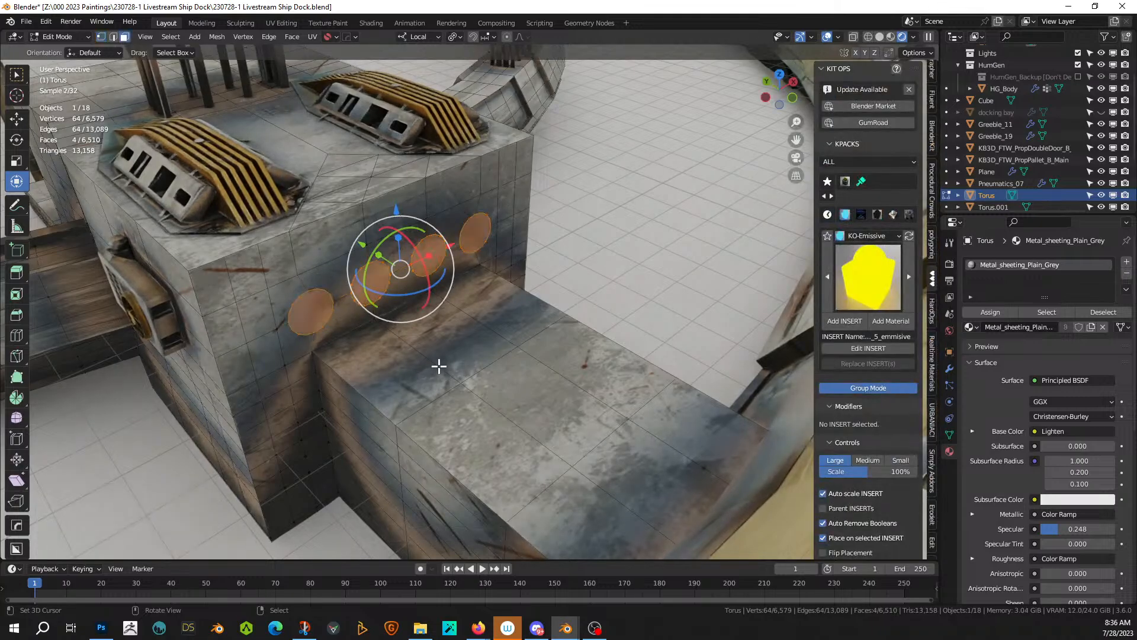
scroll(441, 367, down, 4)
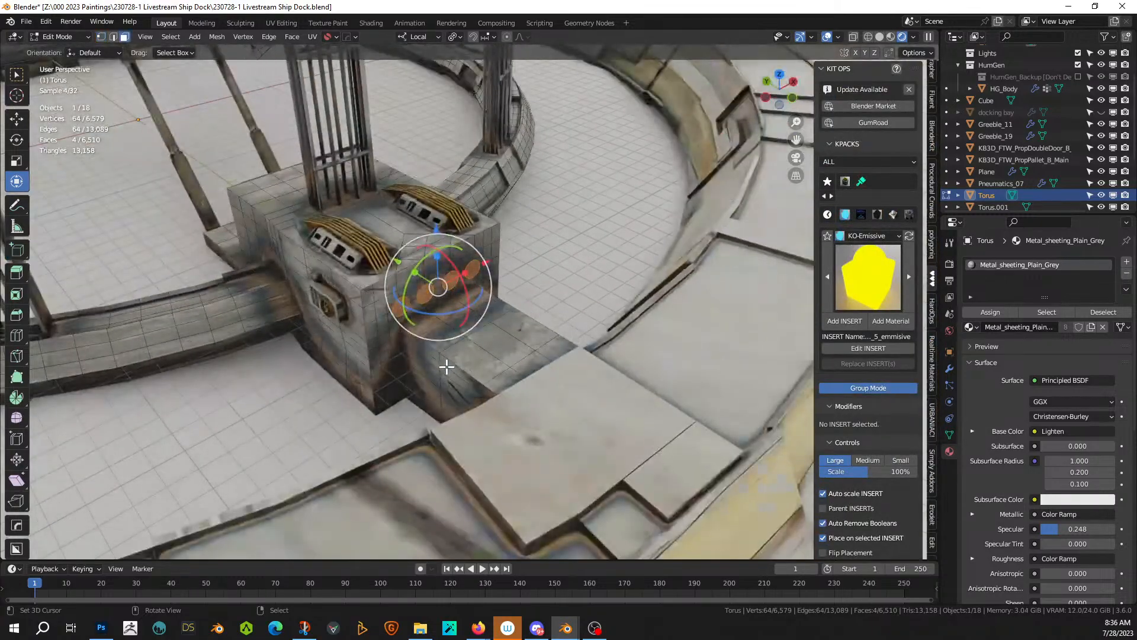
click(576, 482)
- Select the side faces of all four pipes and unwrap them with Cylinder Projection from the top view
middle_drag(574, 265, 541, 336)
alt+shift+click(536, 332)
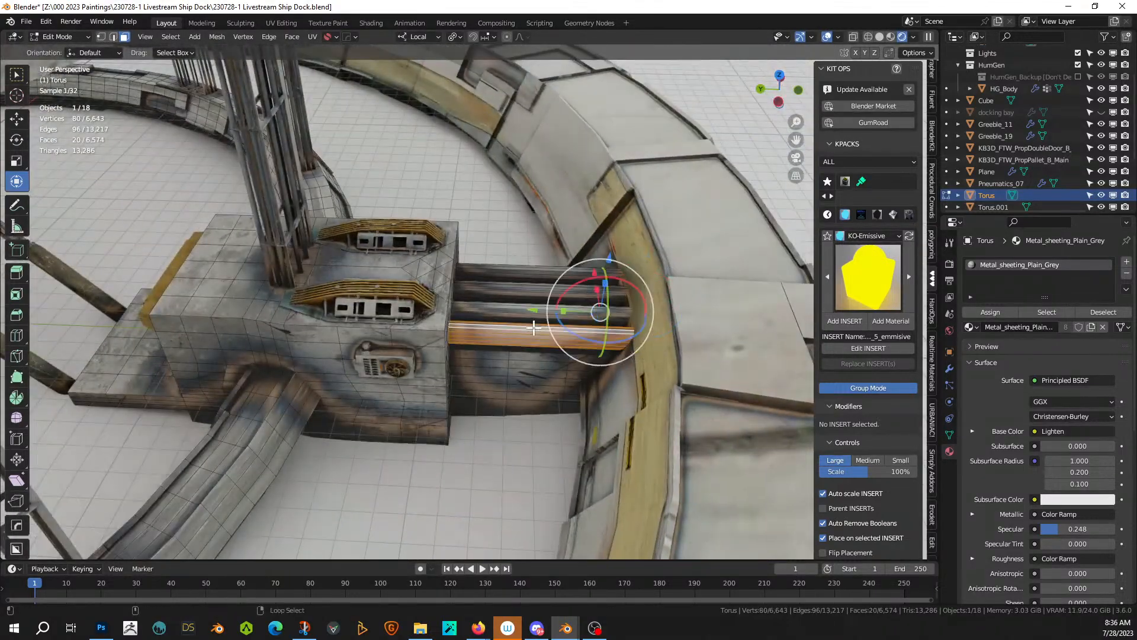
alt+shift+click(522, 285)
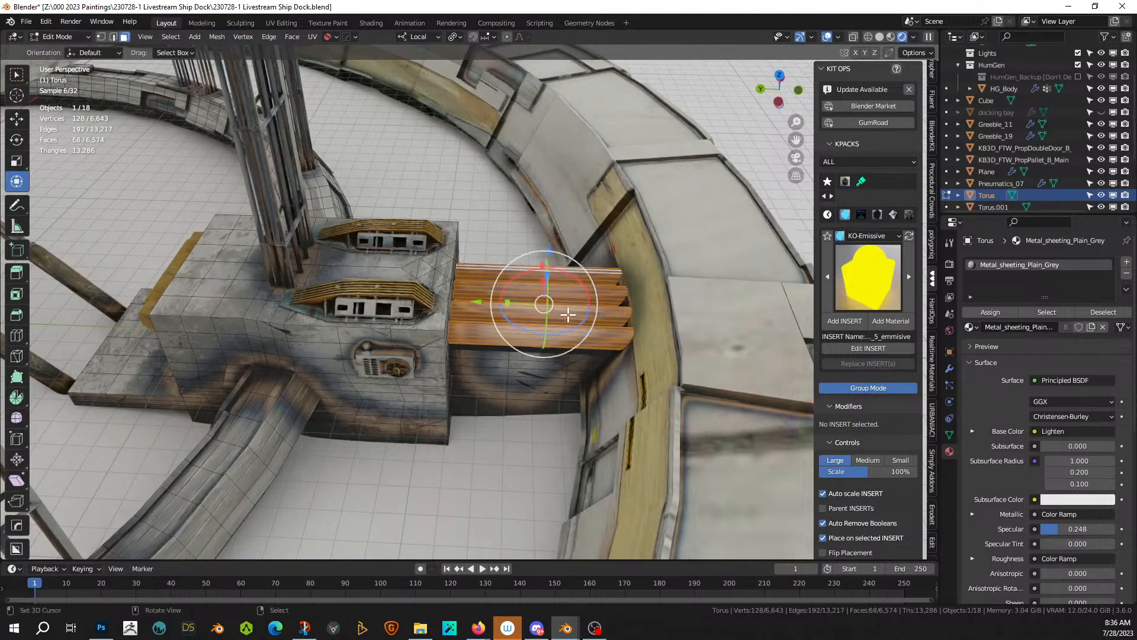
key(KP_7)
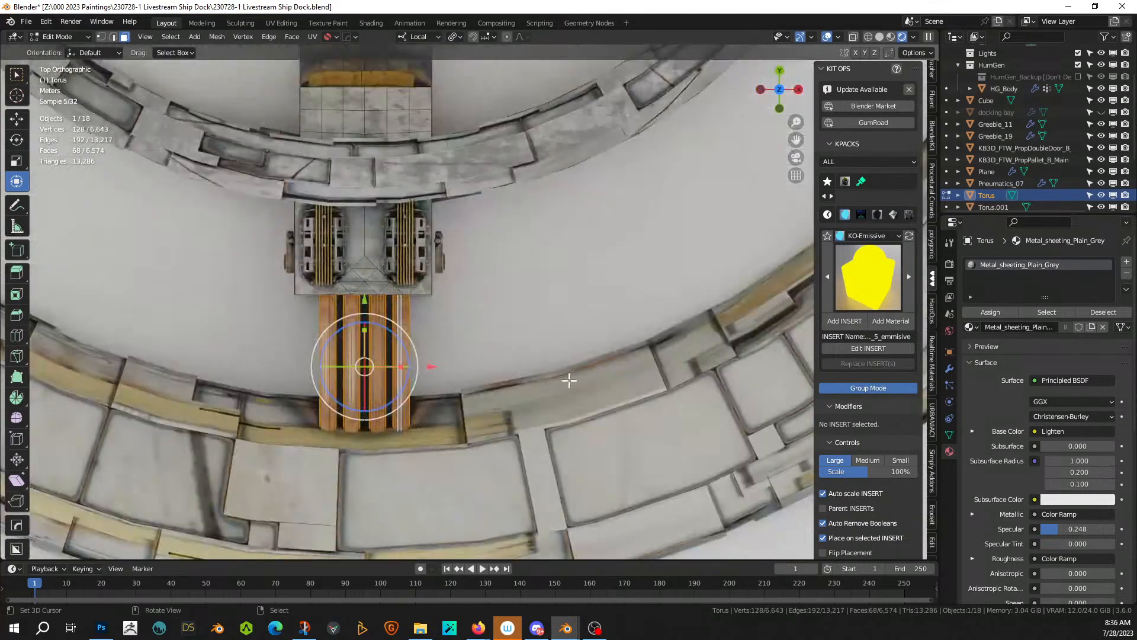
key(u)
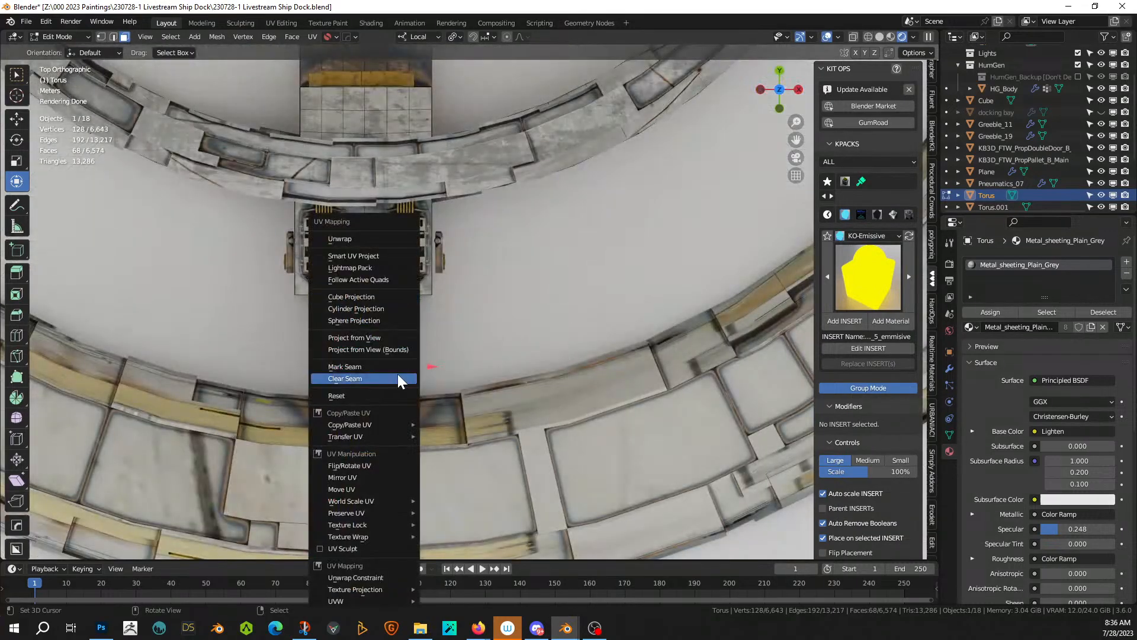
click(368, 308)
key(Tab)
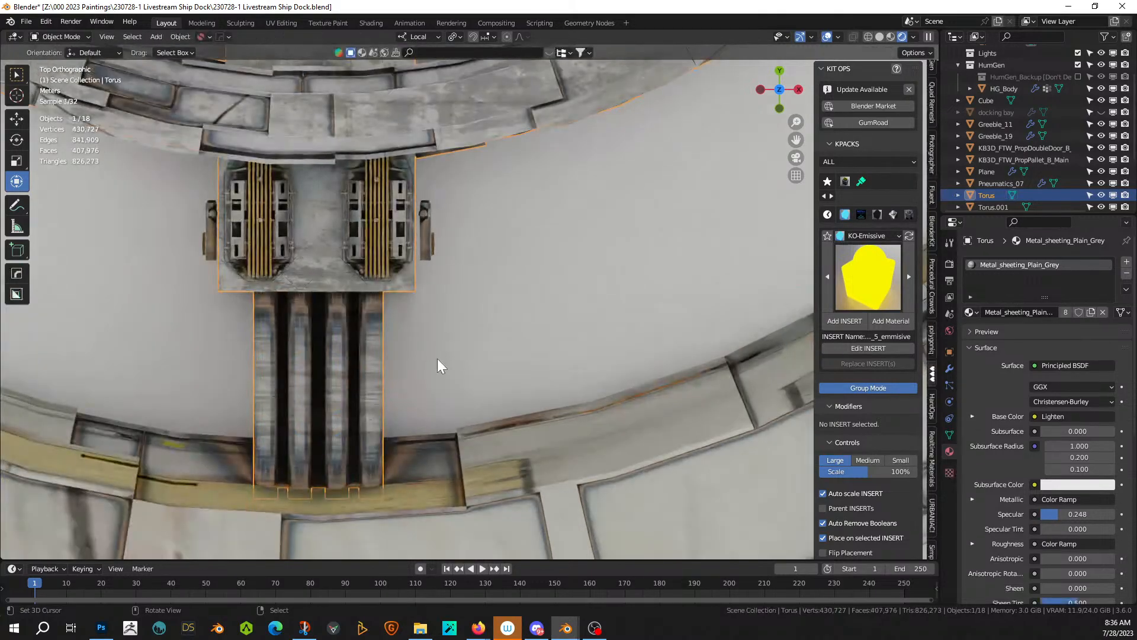
- Make the uppermost ring the active object and select all of its mesh faces
middle_drag(437, 358, 524, 325)
scroll(496, 299, down, 4)
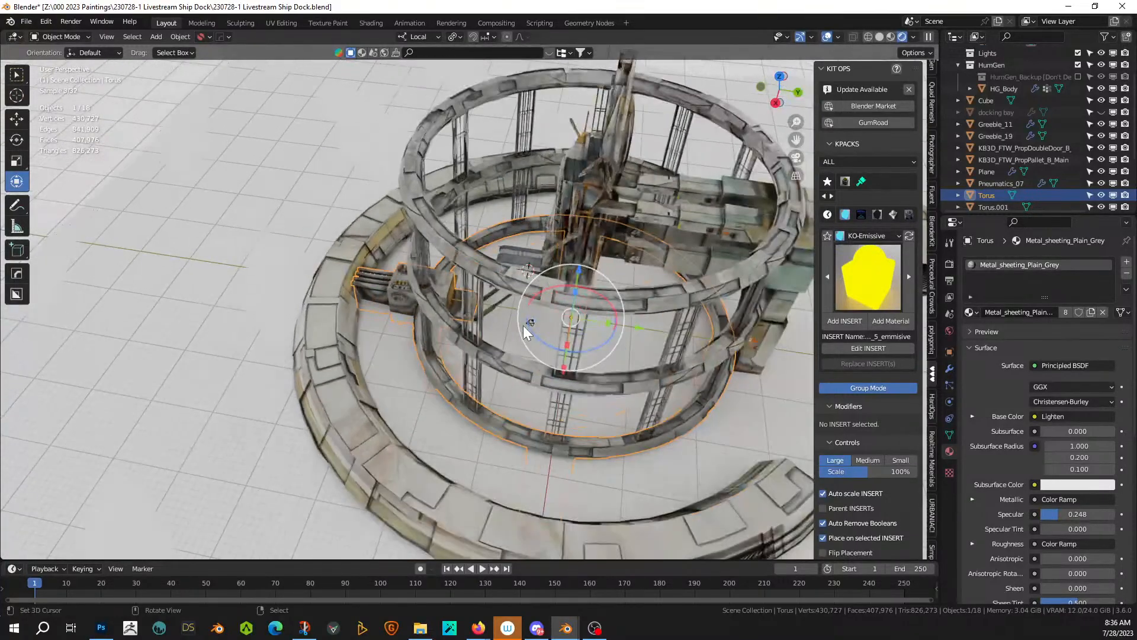
click(416, 260)
key(Tab)
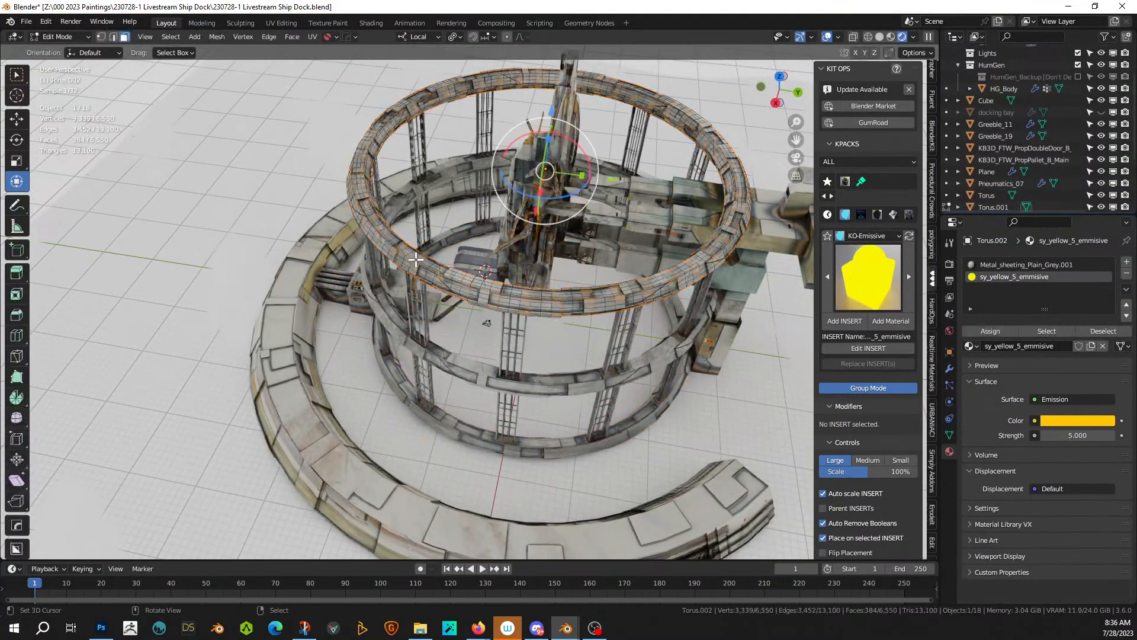
key(a)
key(Tab)
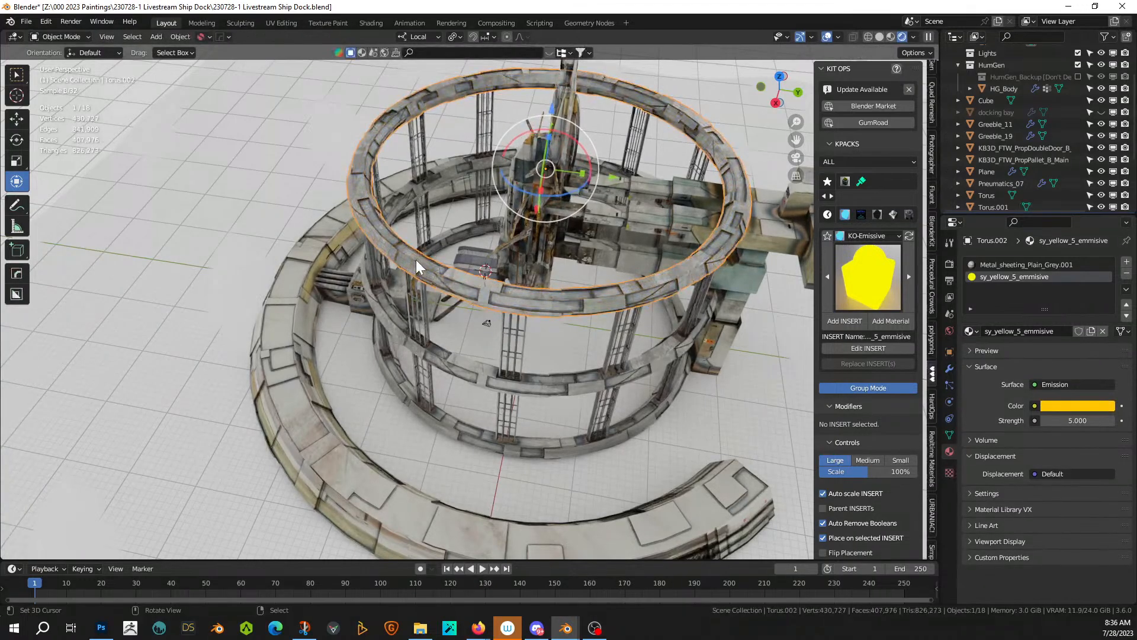
- Try Random Tubes with an amount of 100 on the uppermost ring, and undo it
key(ctrl+alt+x)
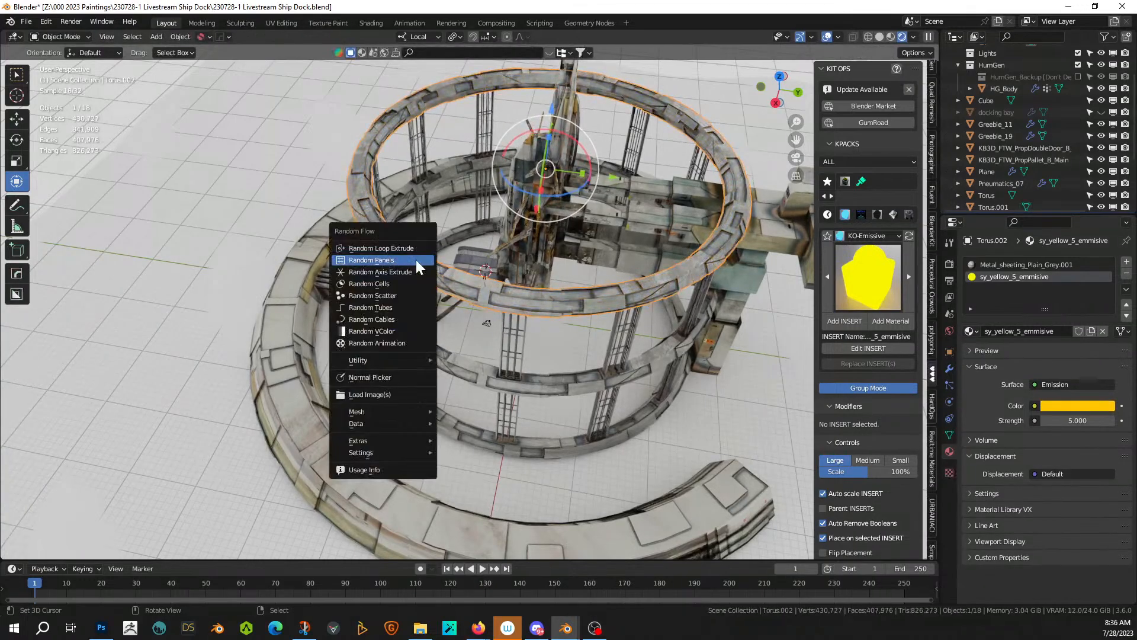
click(402, 305)
click(509, 351)
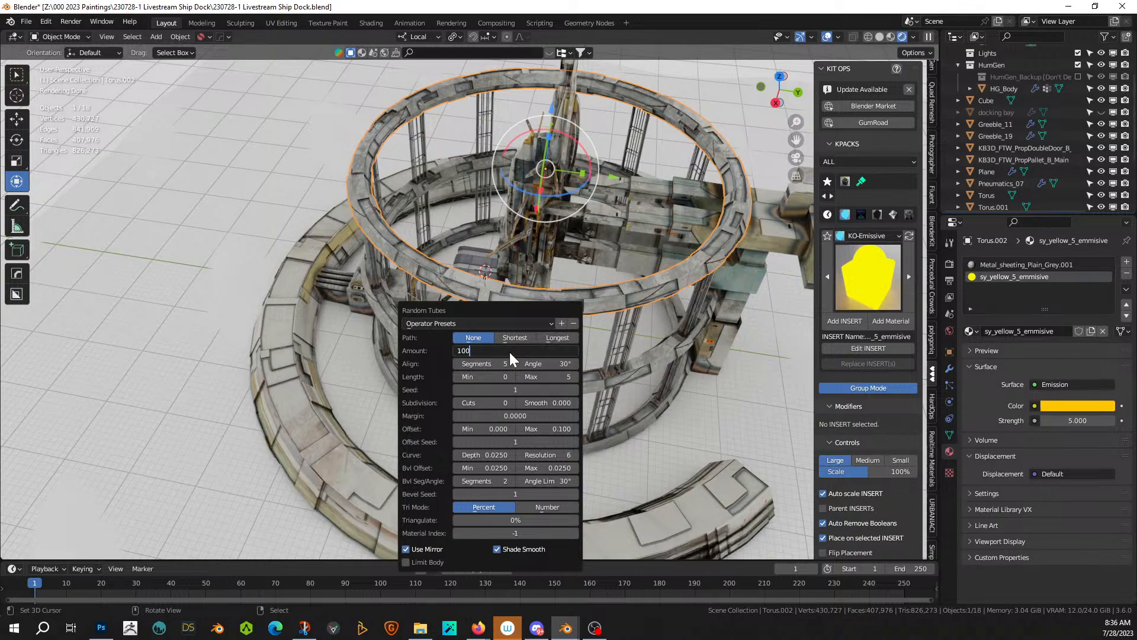
key(Return)
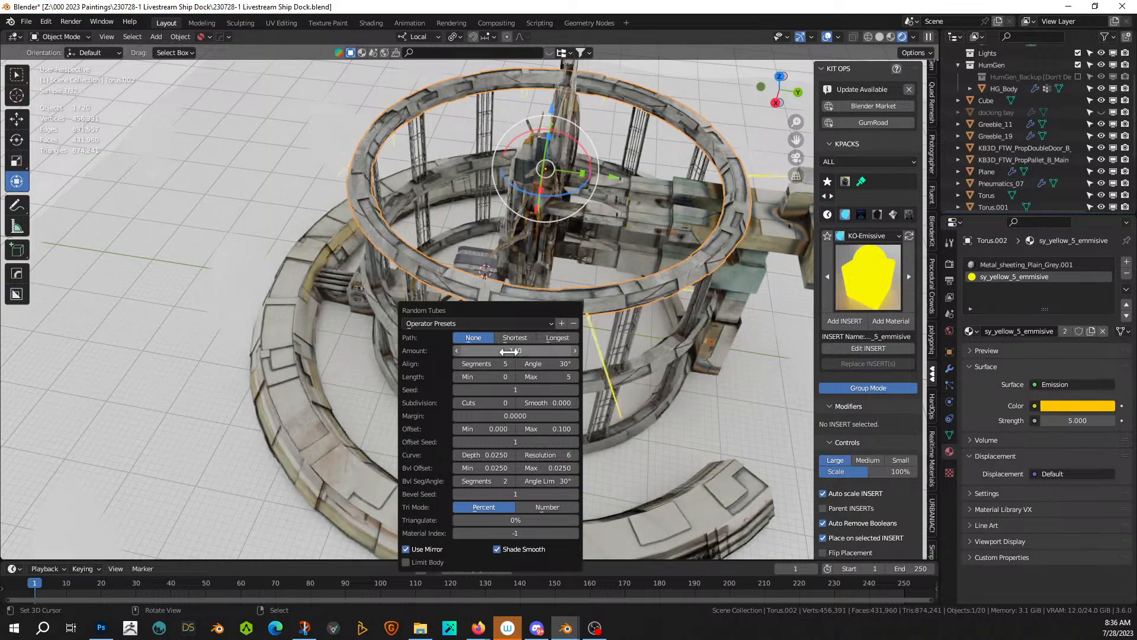
scroll(436, 260, up, 4)
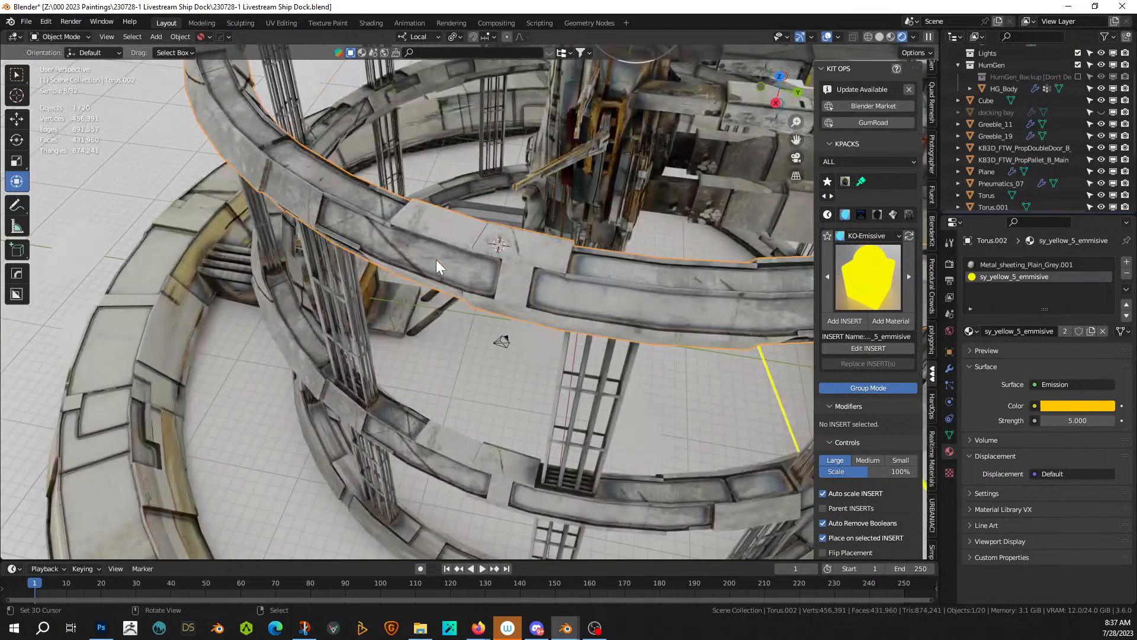
middle_drag(436, 259, 503, 273)
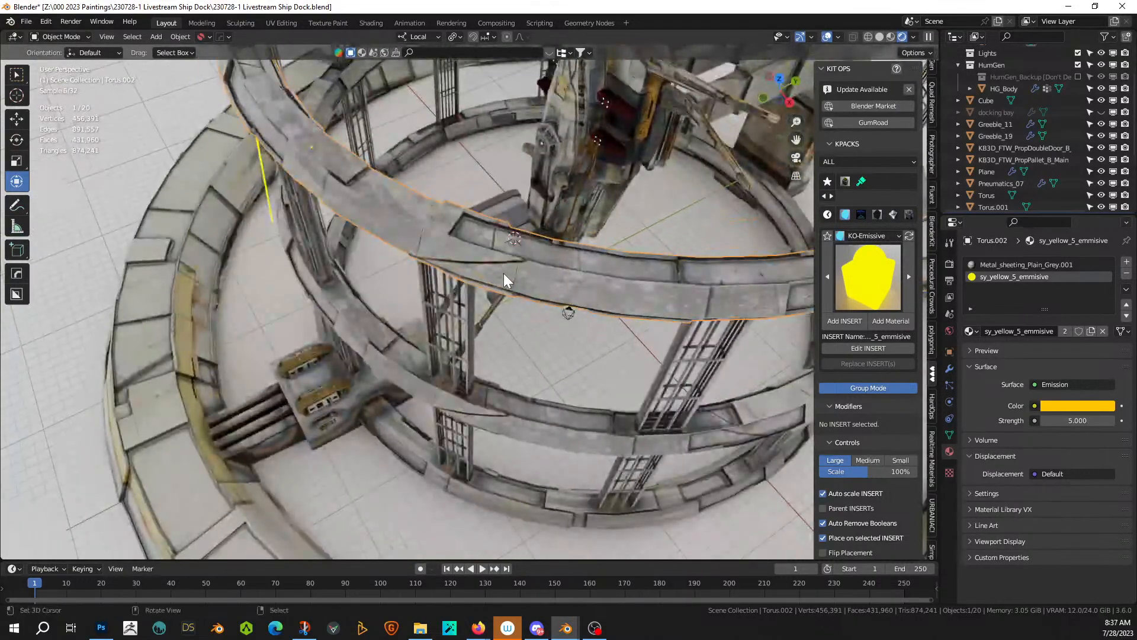
key(ctrl+z)
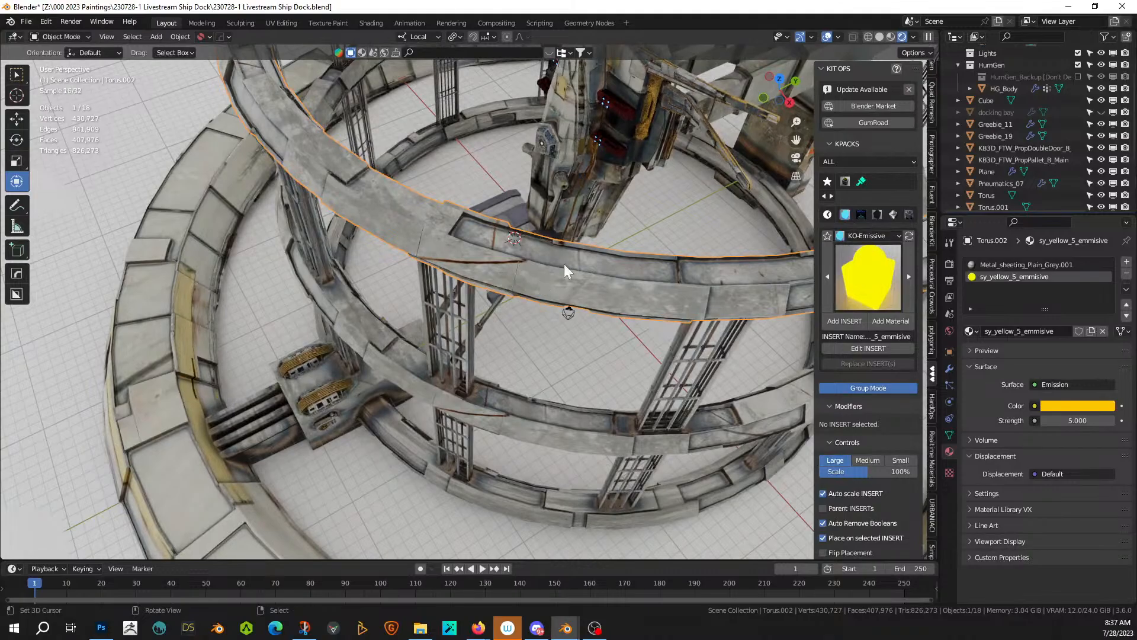
- Switch to solid shading and select all faces coplanar with an upper panel face of the top ring
key(z)
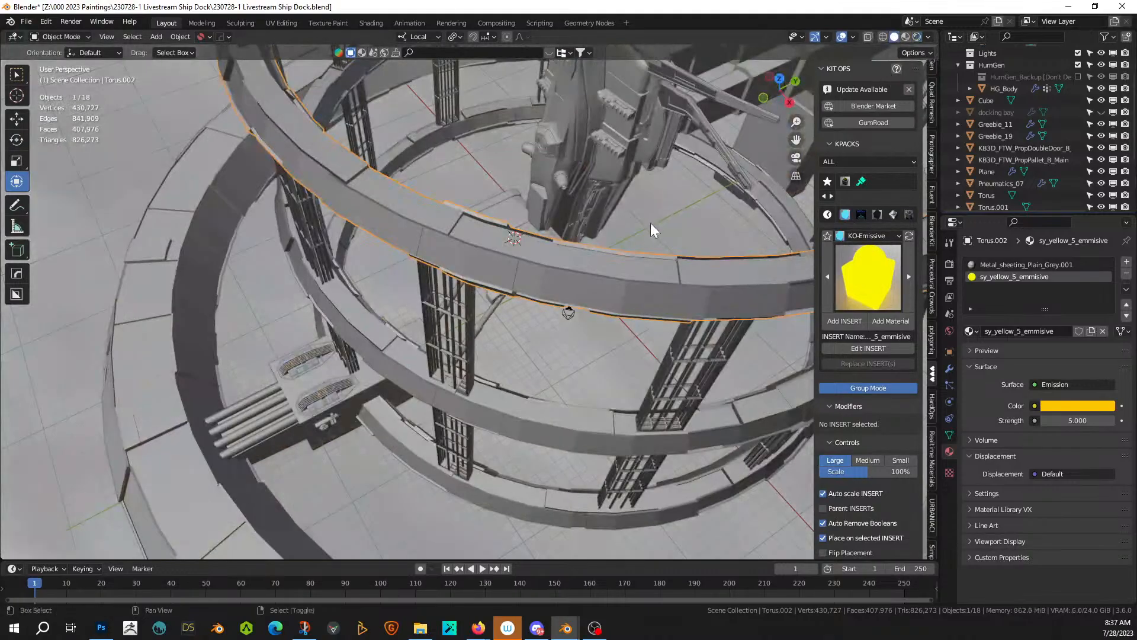
mouse_move(651, 222)
middle_down()
mouse_move(448, 276)
mouse_move(480, 281)
middle_up()
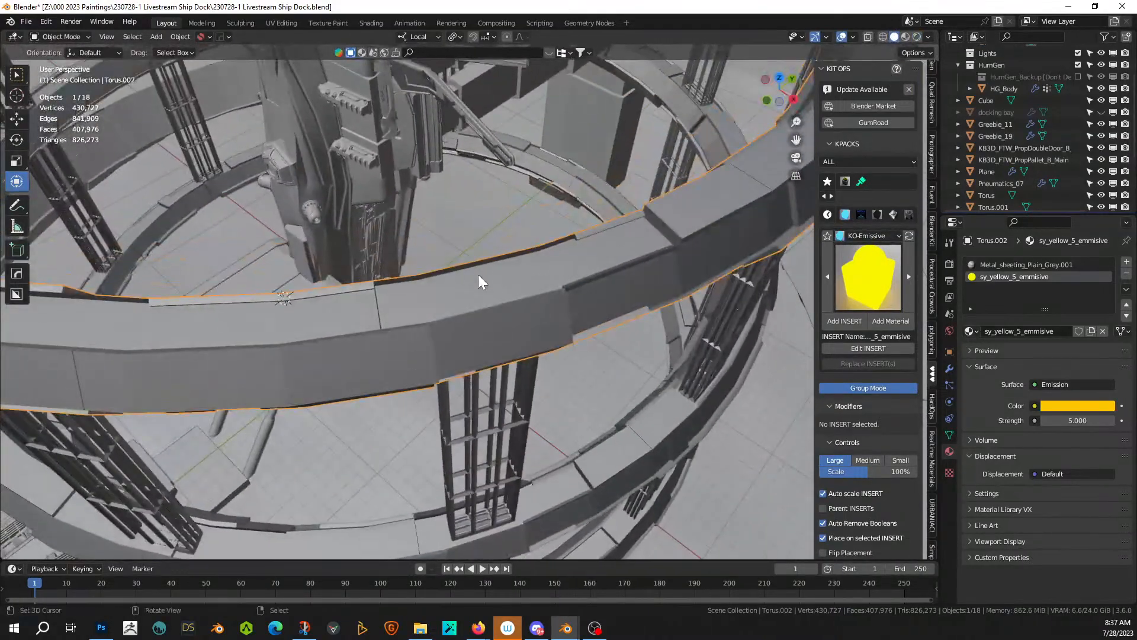
scroll(591, 262, down, 5)
middle_drag(591, 261, 300, 273)
key(Tab)
click(250, 338)
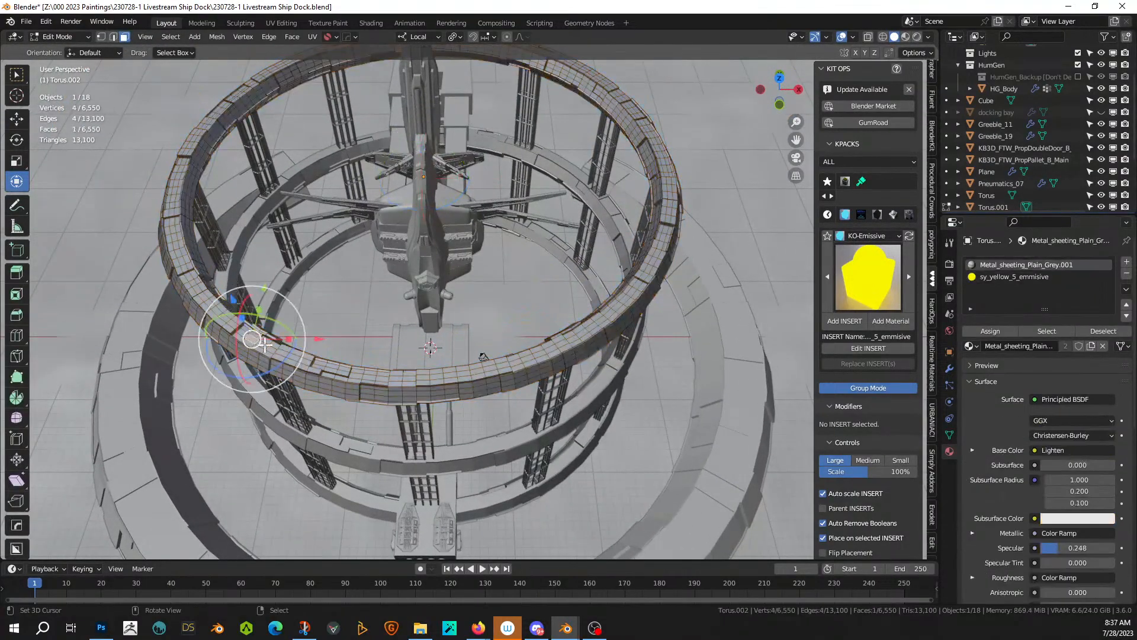
key(shift+g)
click(272, 356)
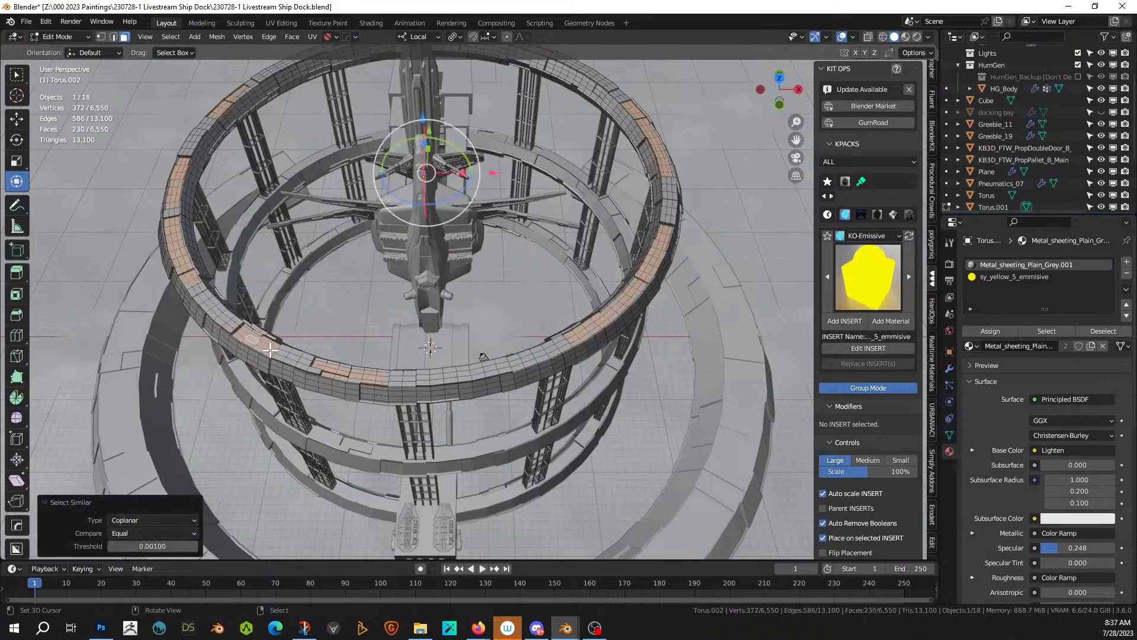
- Generate Random Tubes on the top ring's selected faces with an amount of 50
middle_drag(336, 349, 359, 340)
key(Tab)
scroll(400, 314, up, 2)
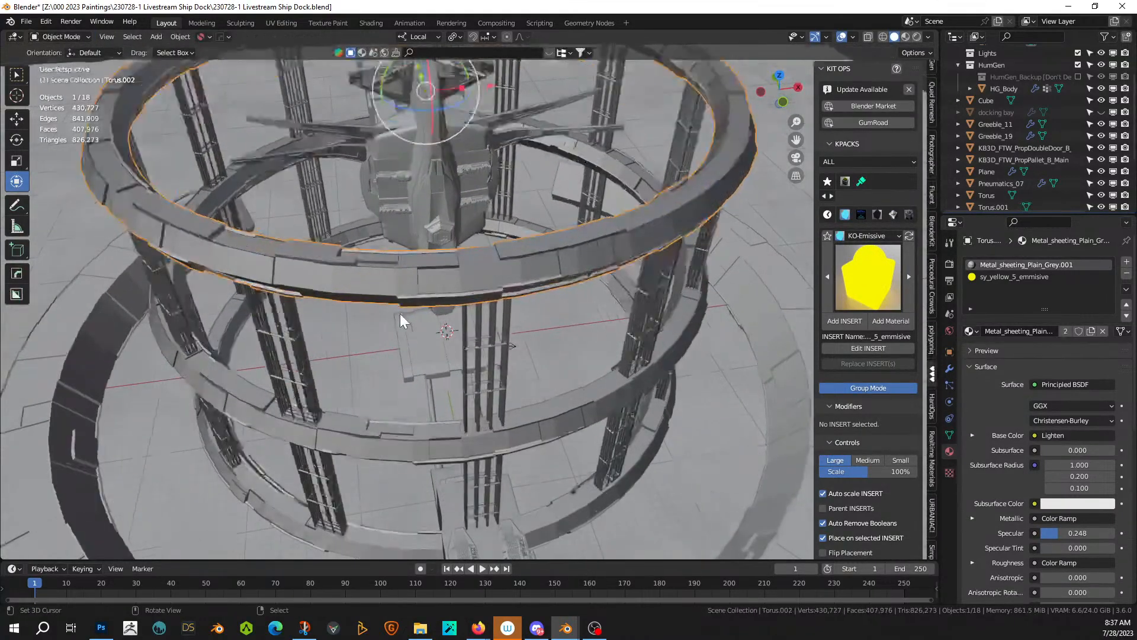
key(shift+alt+r)
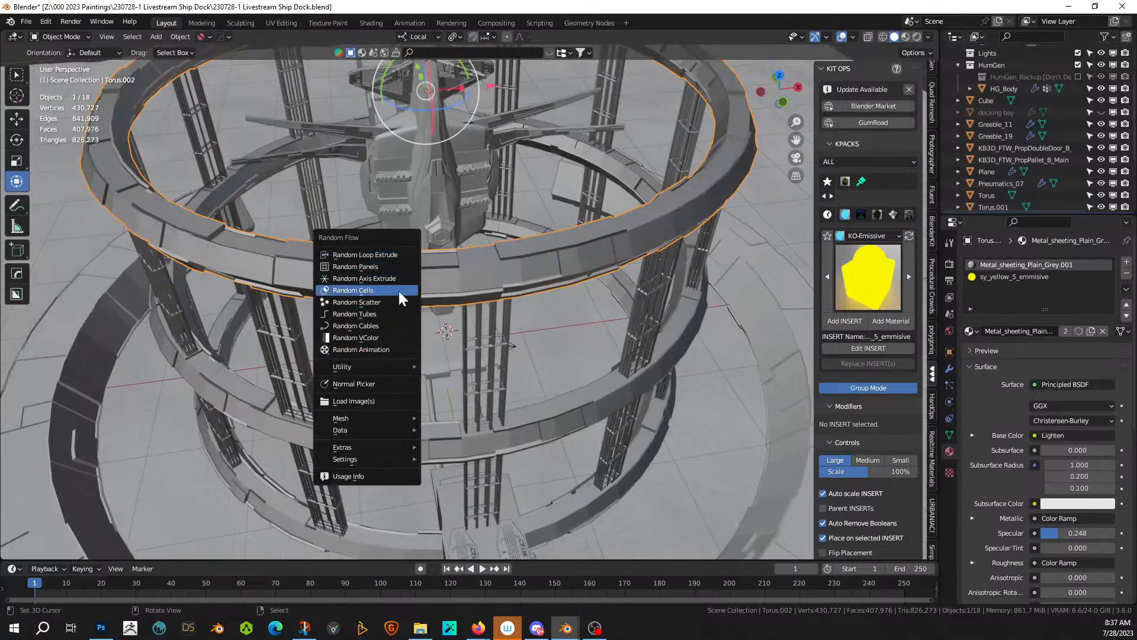
click(379, 314)
double_click(468, 361)
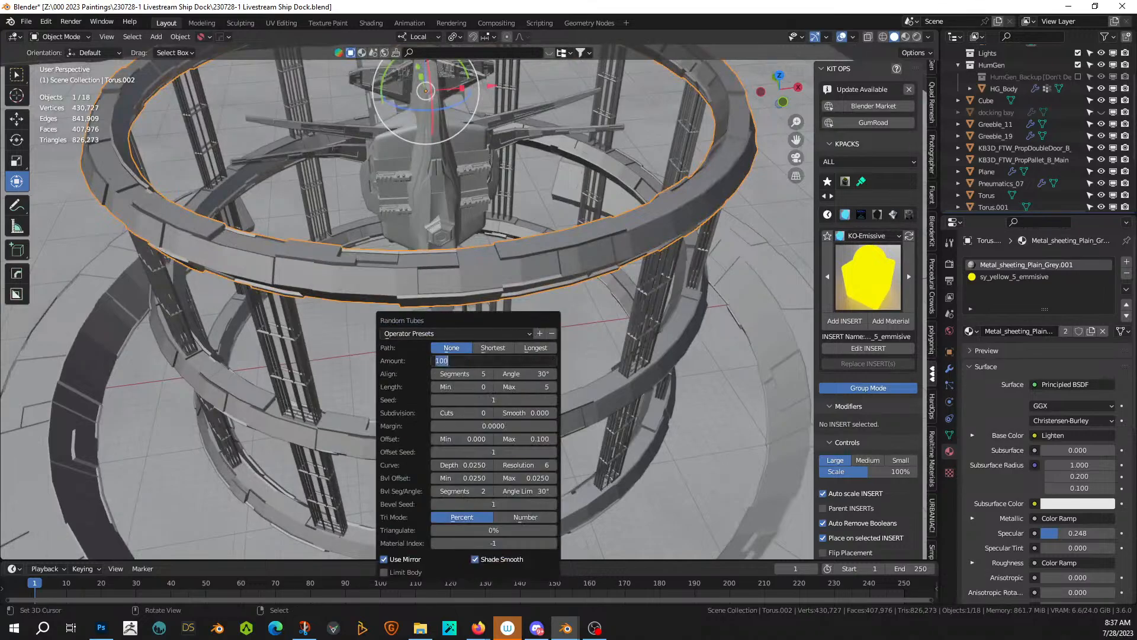
text(50)
key(Return)
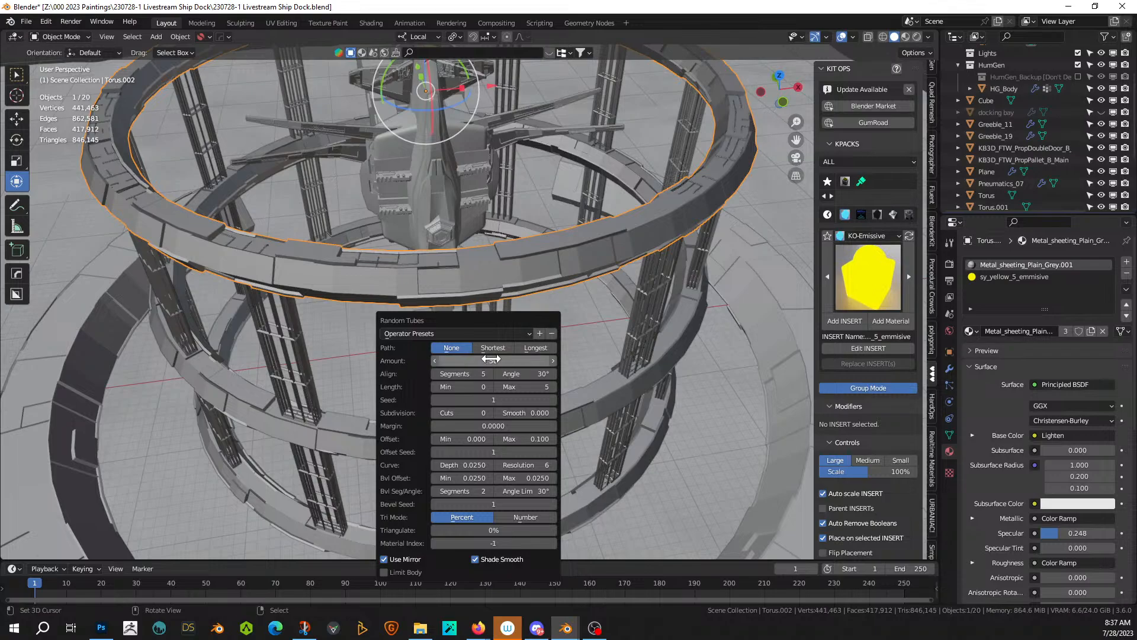
- Set the Random Tubes' curve depth to 0.0850 and their maximum offset to 0.5
middle_drag(256, 135, 277, 176)
scroll(249, 219, up, 3)
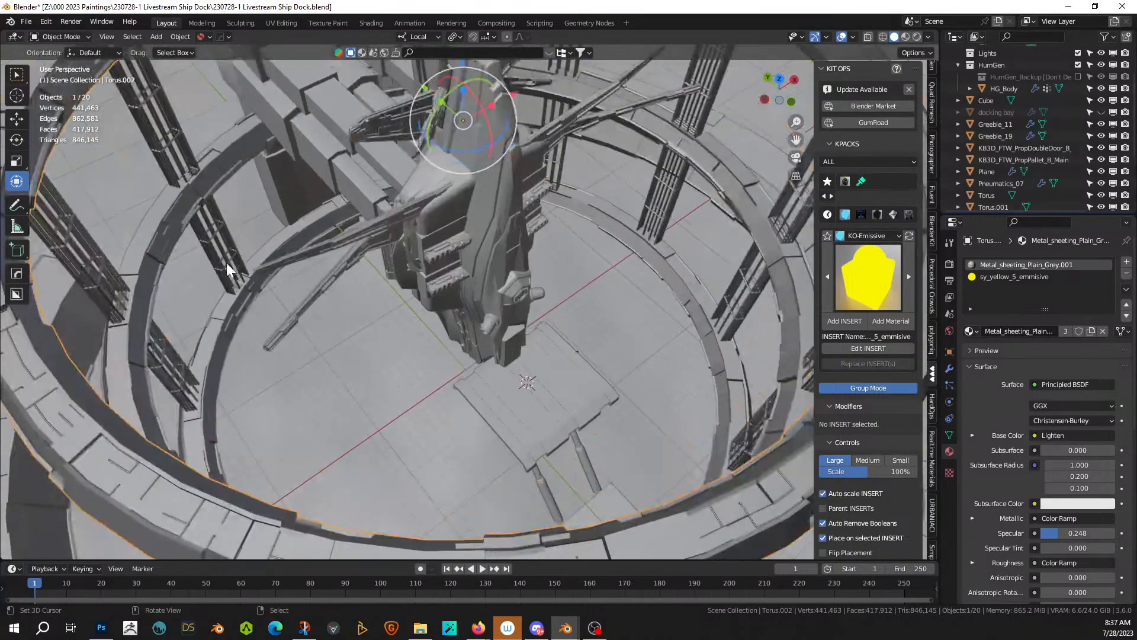
scroll(226, 262, up, 2)
shift+middle_drag(223, 261, 335, 197)
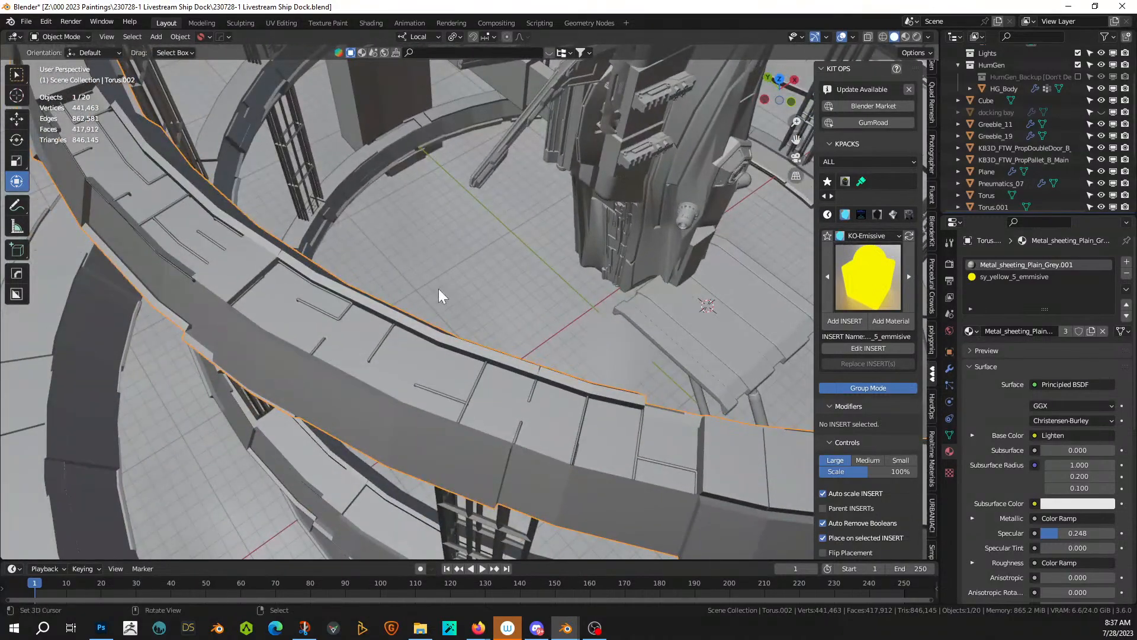
key(F9)
drag(542, 299, 132, 245)
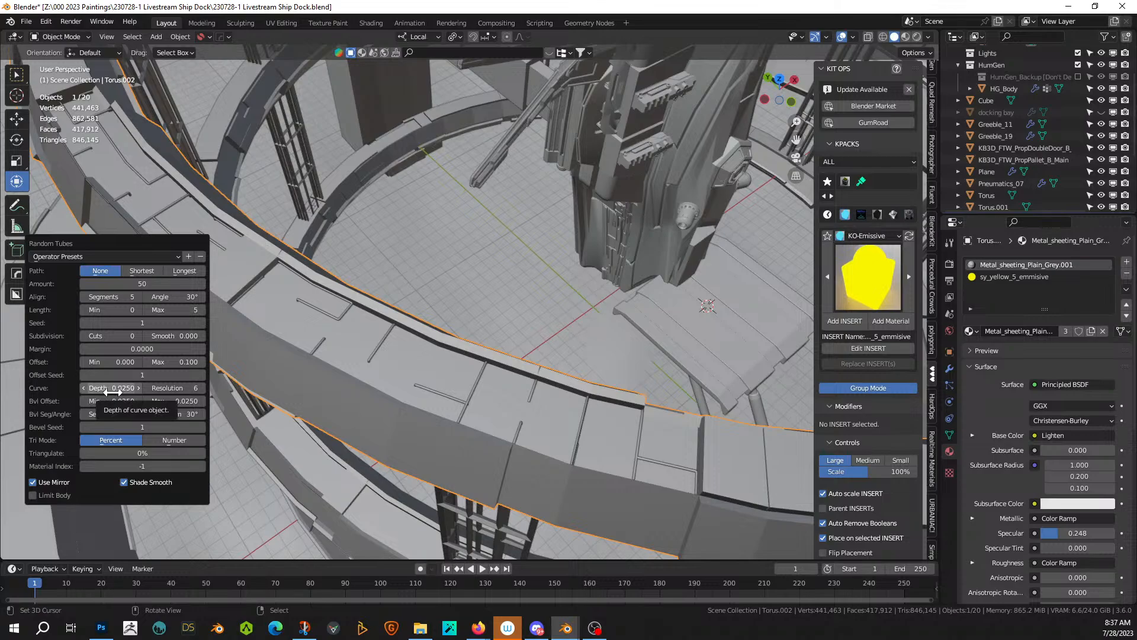
drag(111, 388, 140, 388)
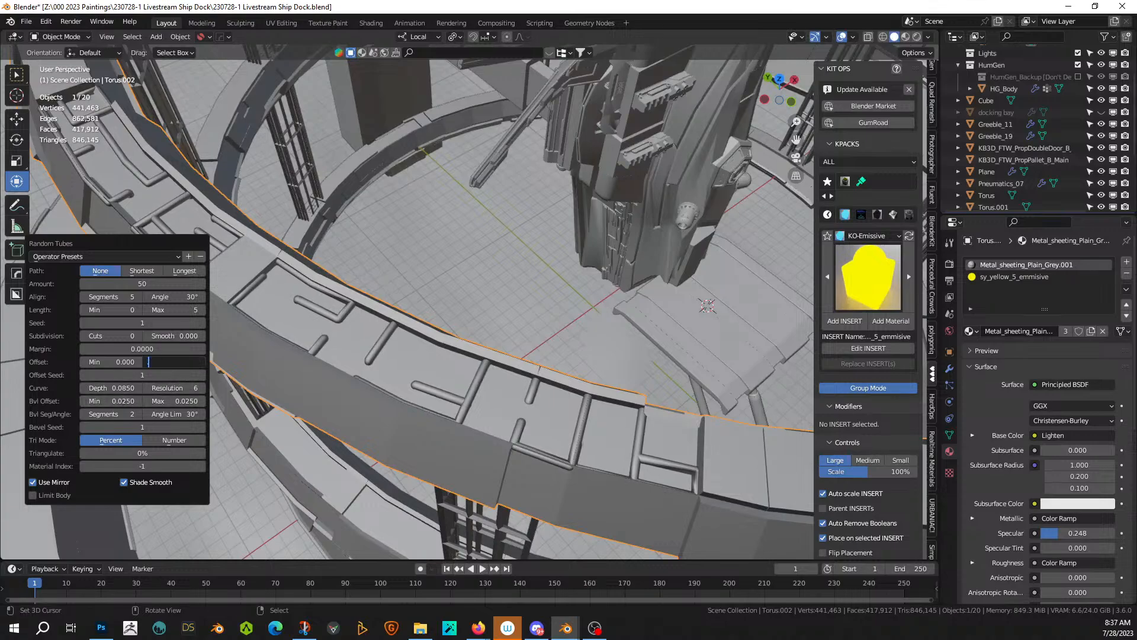
key(Return)
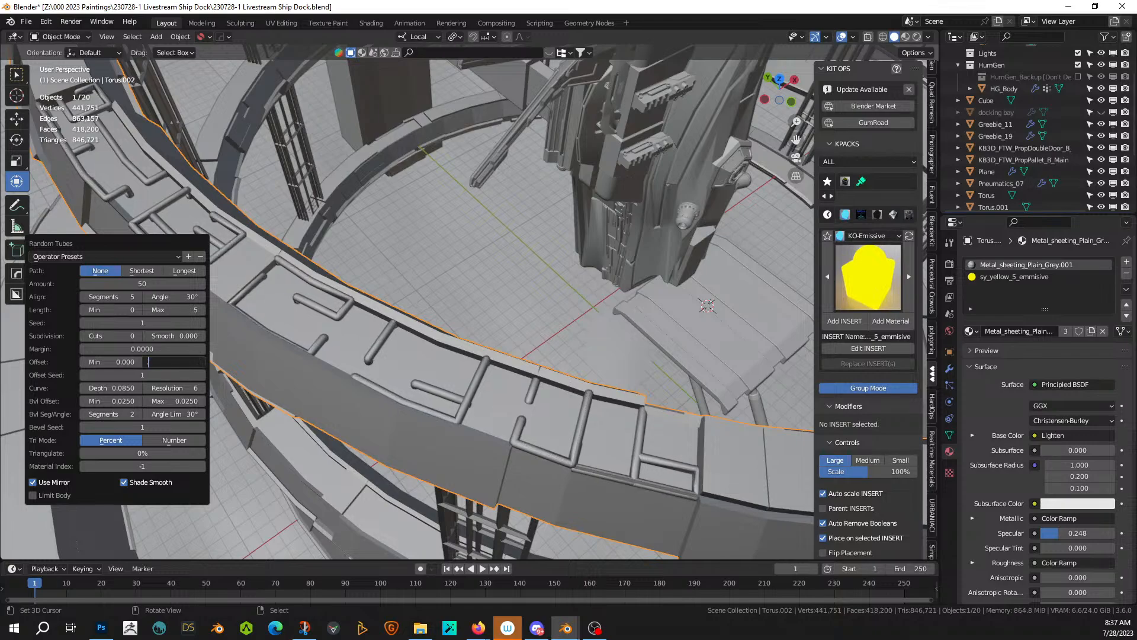
text(.5)
key(Return)
- Generate Random Tubes with an amount of 50 on the middle ring's selected faces and raise the seed for a different layout
middle_drag(393, 225, 260, 388)
scroll(377, 226, down, 4)
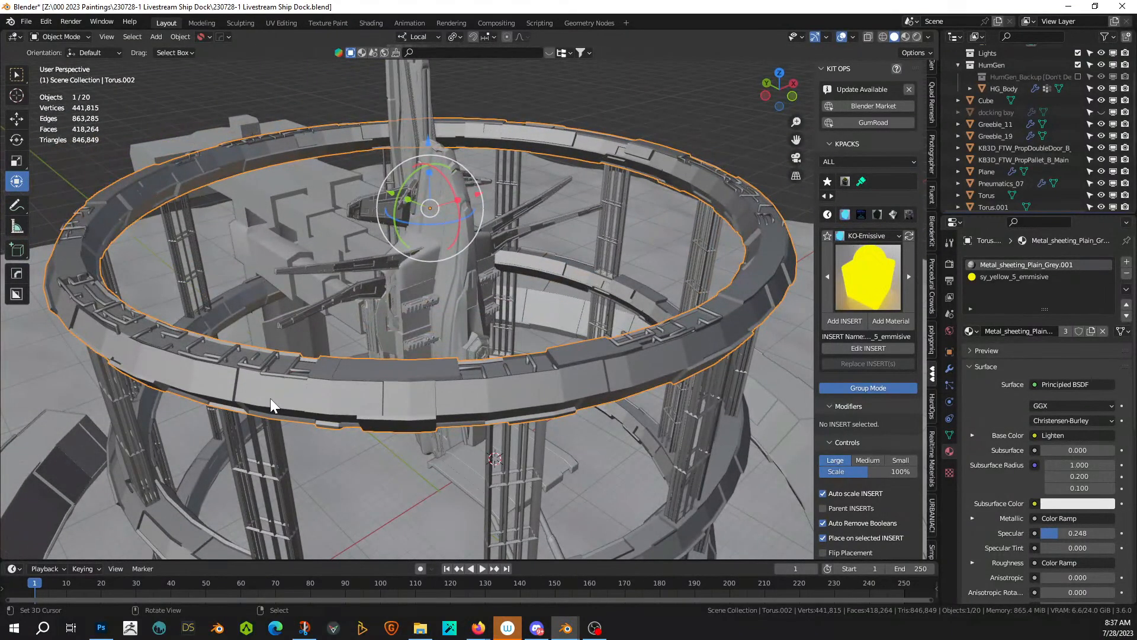
scroll(270, 398, down, 2)
middle_drag(272, 400, 310, 437)
click(343, 435)
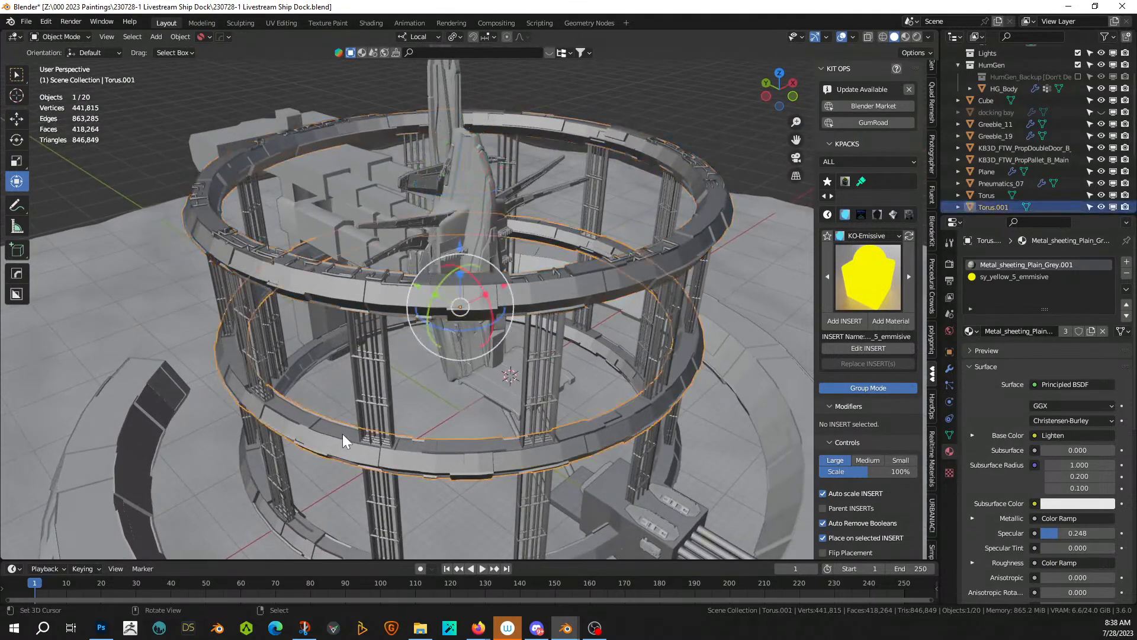
key(Tab)
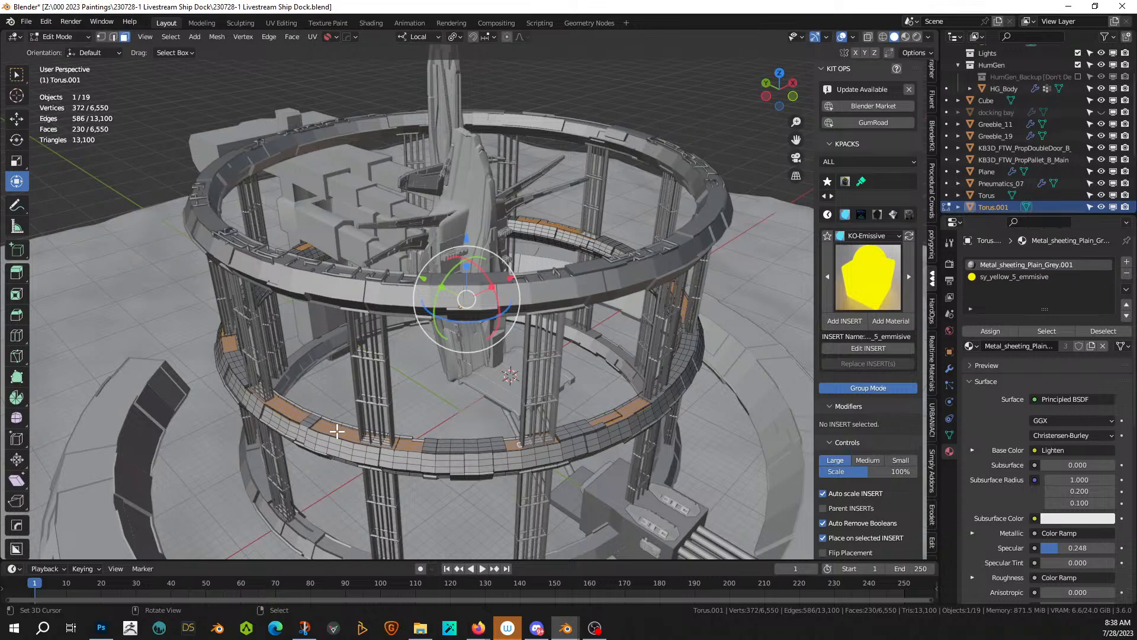
key(Tab)
key(shift+q)
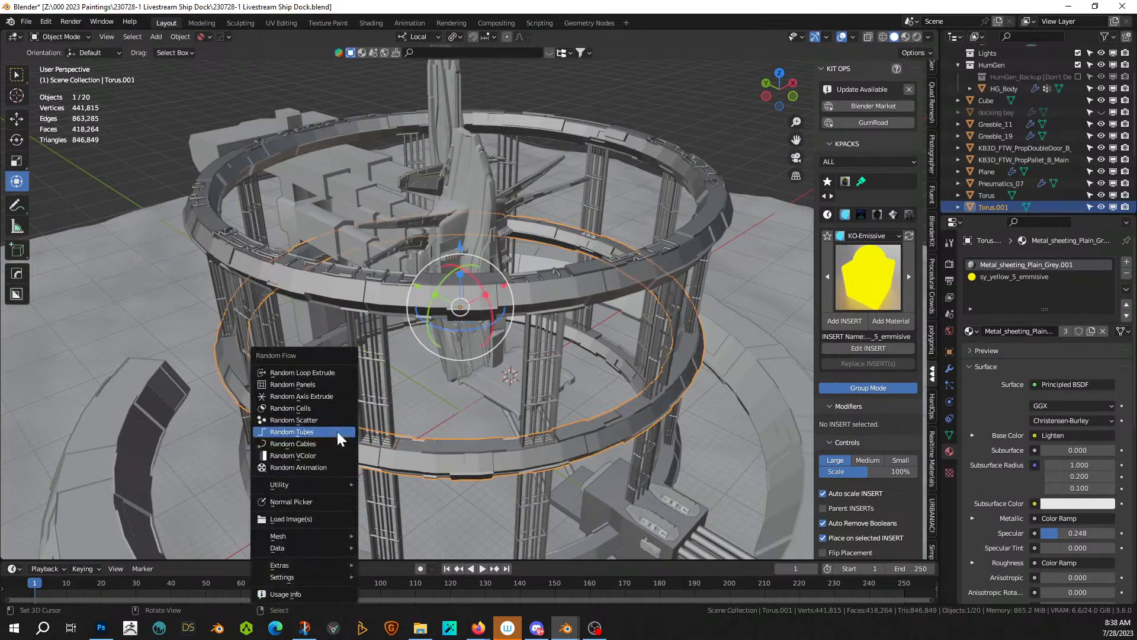
click(337, 431)
click(510, 429)
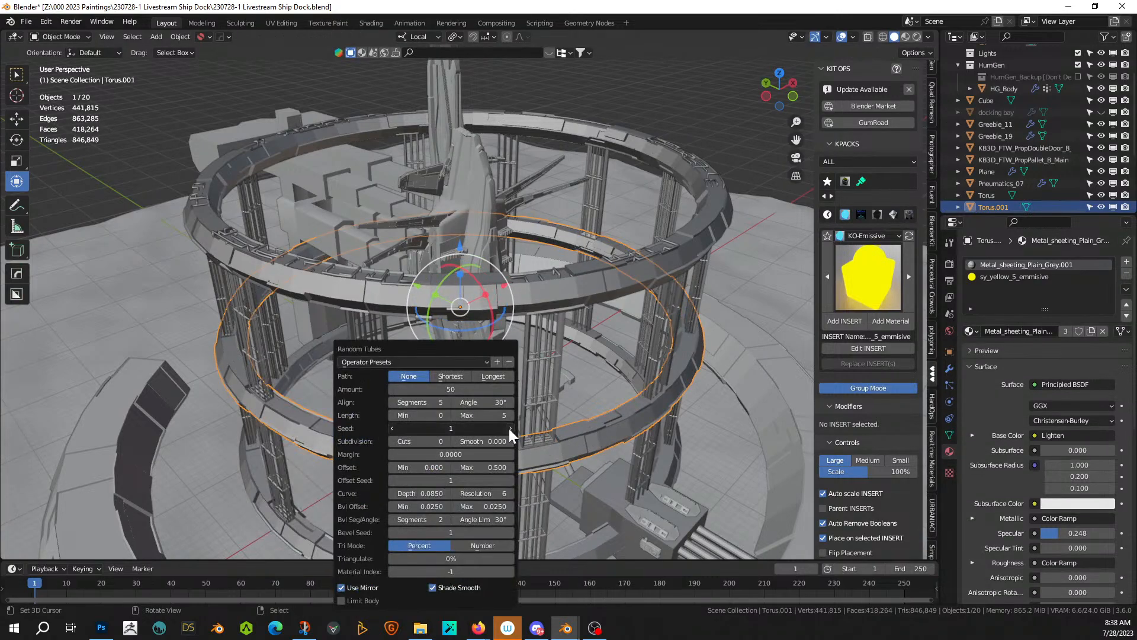
click(510, 429)
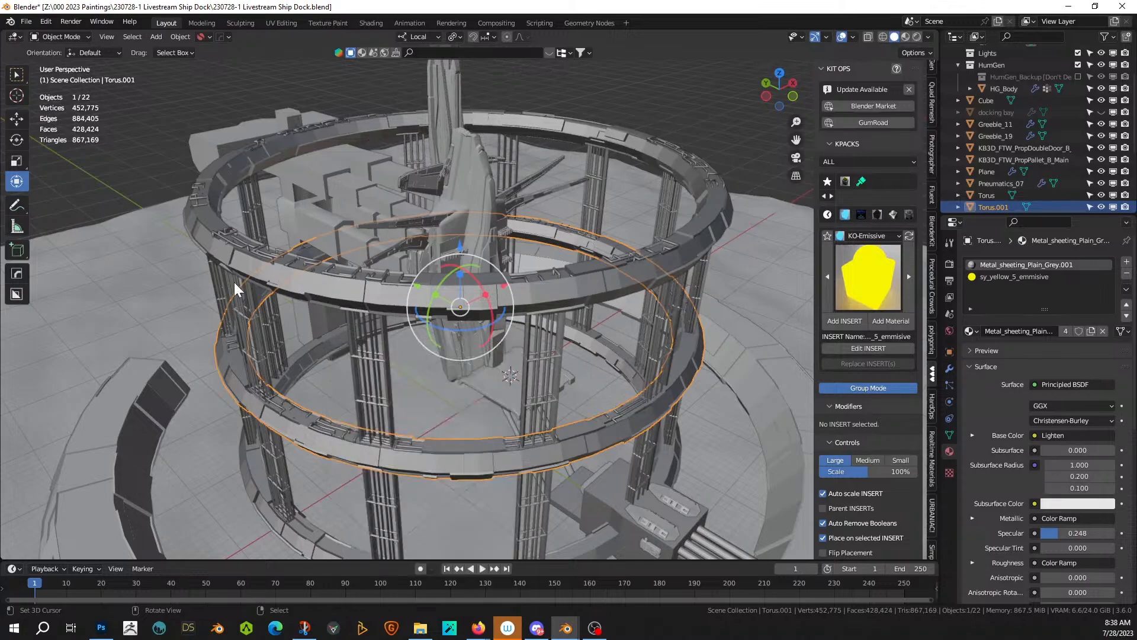
- In the T-shaped tower's mesh, select the crossbar's middle front face and grow the selection two rounds across the crossbar
middle_drag(276, 370, 399, 208)
scroll(257, 374, up, 3)
click(445, 211)
key(Tab)
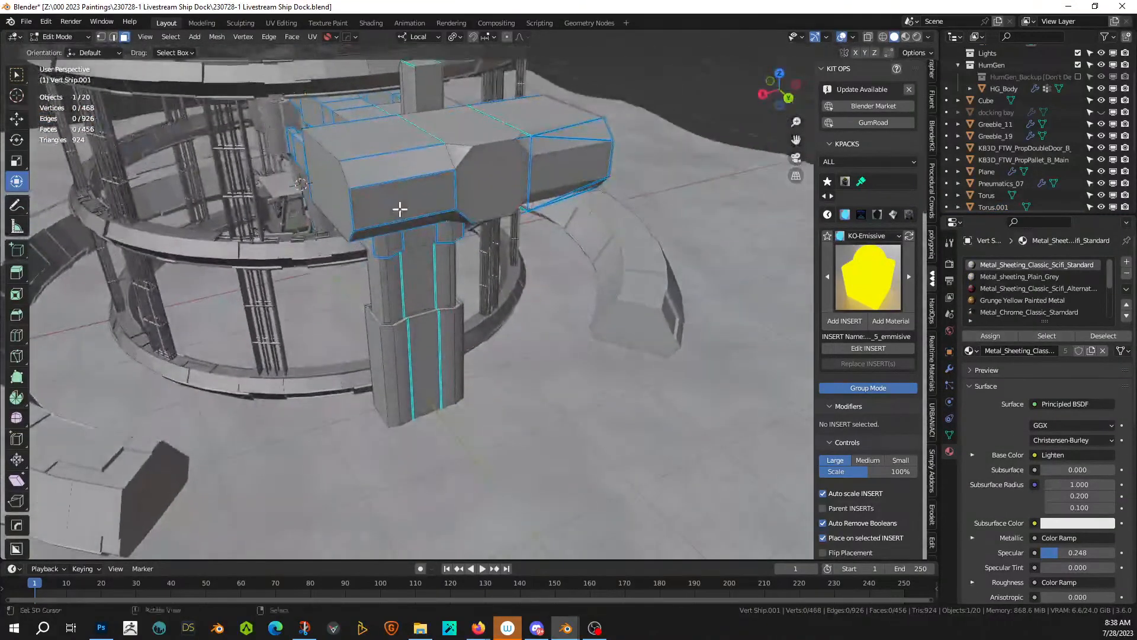
click(494, 179)
key(ctrl+KP_Add)
key(ctrl+KP_Add)
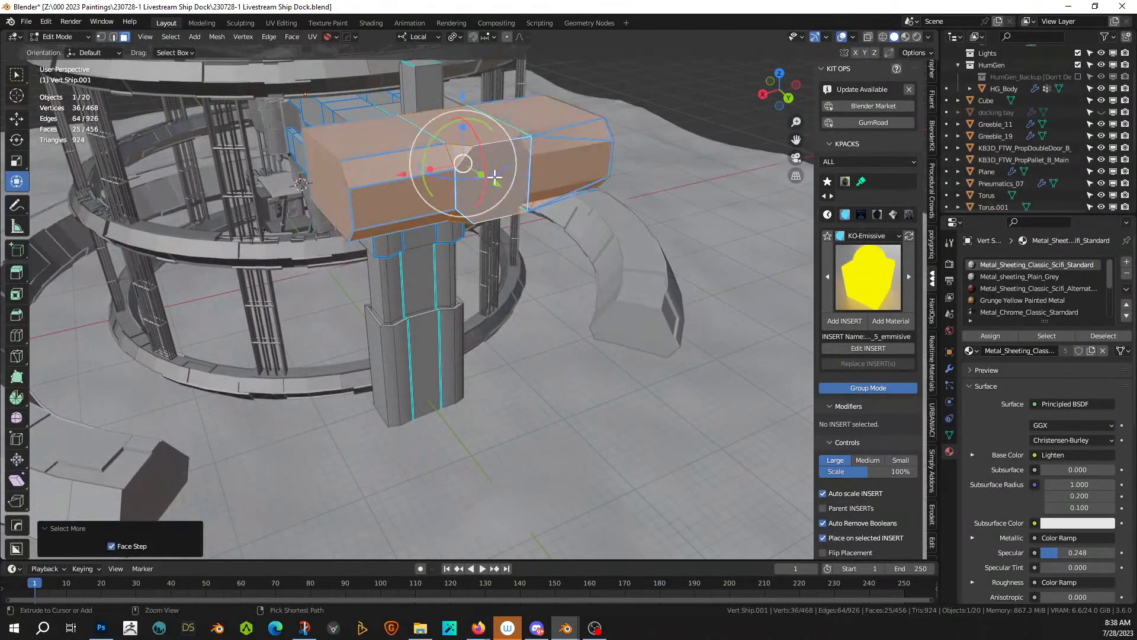
- Add the crossbar's two remaining inner faces, one on each side of the tower, to the selection
middle_drag(468, 178, 605, 170)
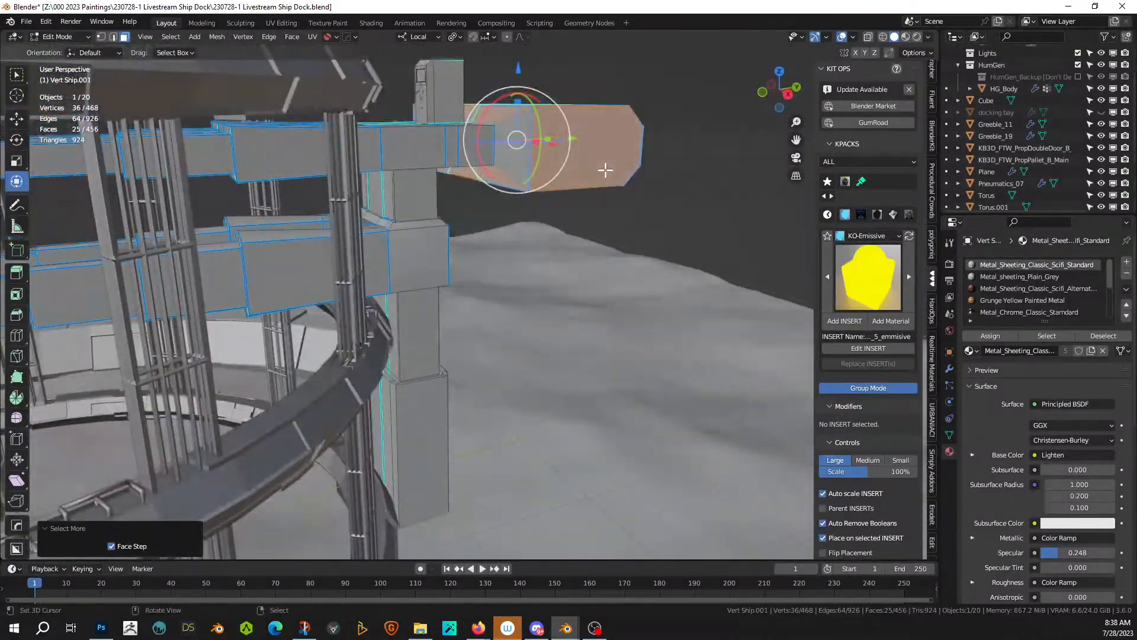
shift+click(526, 148)
middle_drag(528, 150, 606, 200)
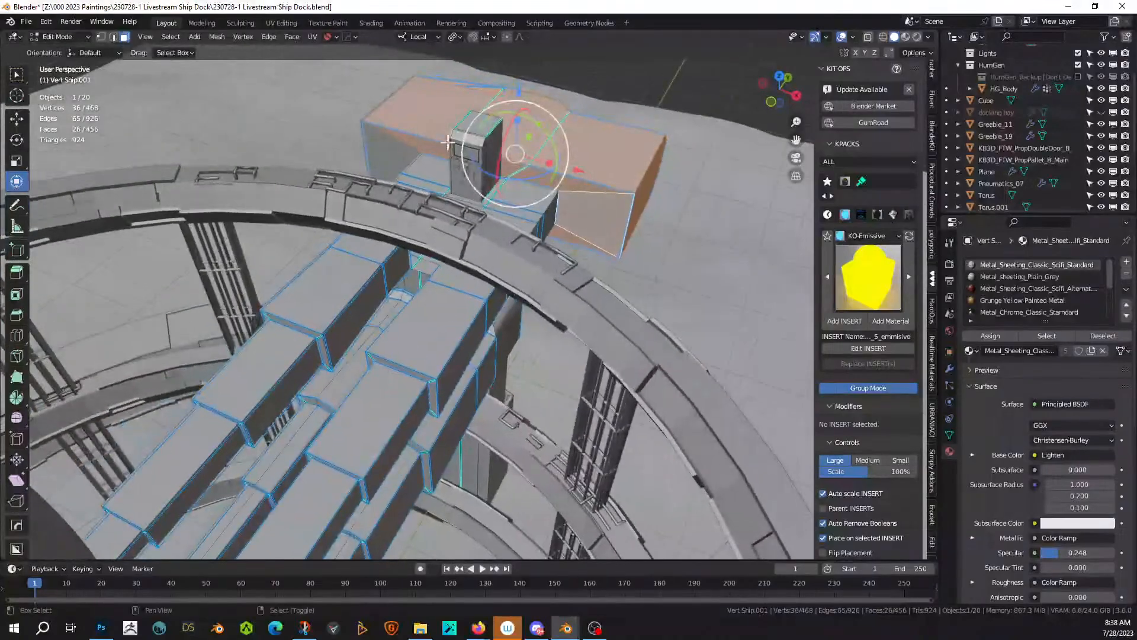
shift+click(390, 152)
mouse_move(390, 152)
middle_down()
mouse_move(439, 150)
mouse_move(398, 173)
middle_up()
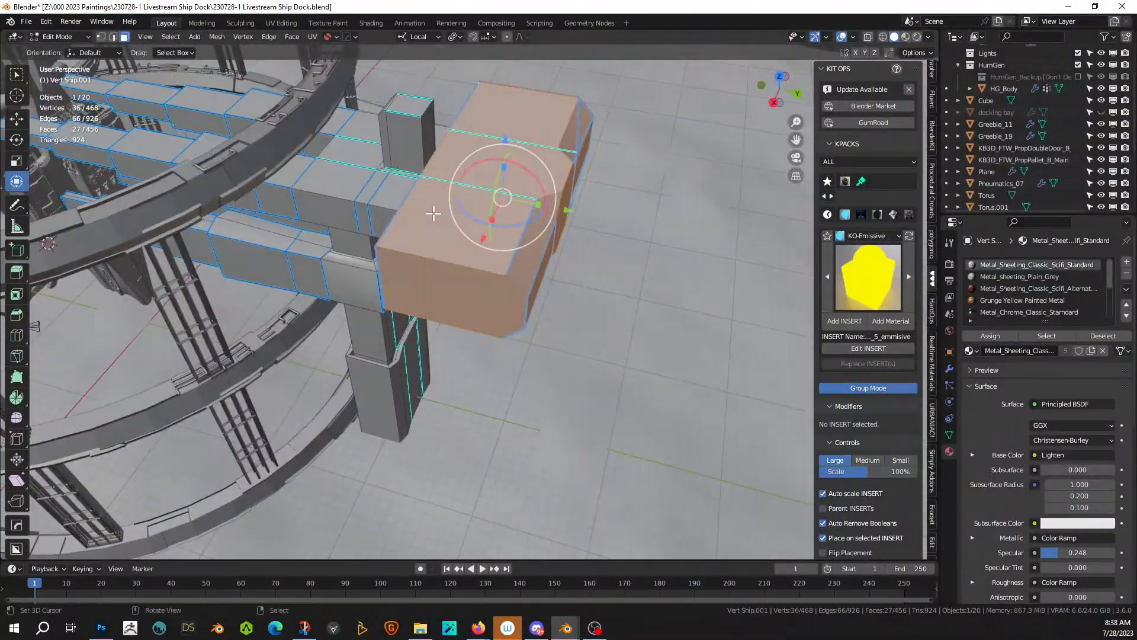
- Apply Plate Insets to the crossbar's selected faces with 500 plates and a subdivision of 2
key(Tab)
key(ctrl+alt+x)
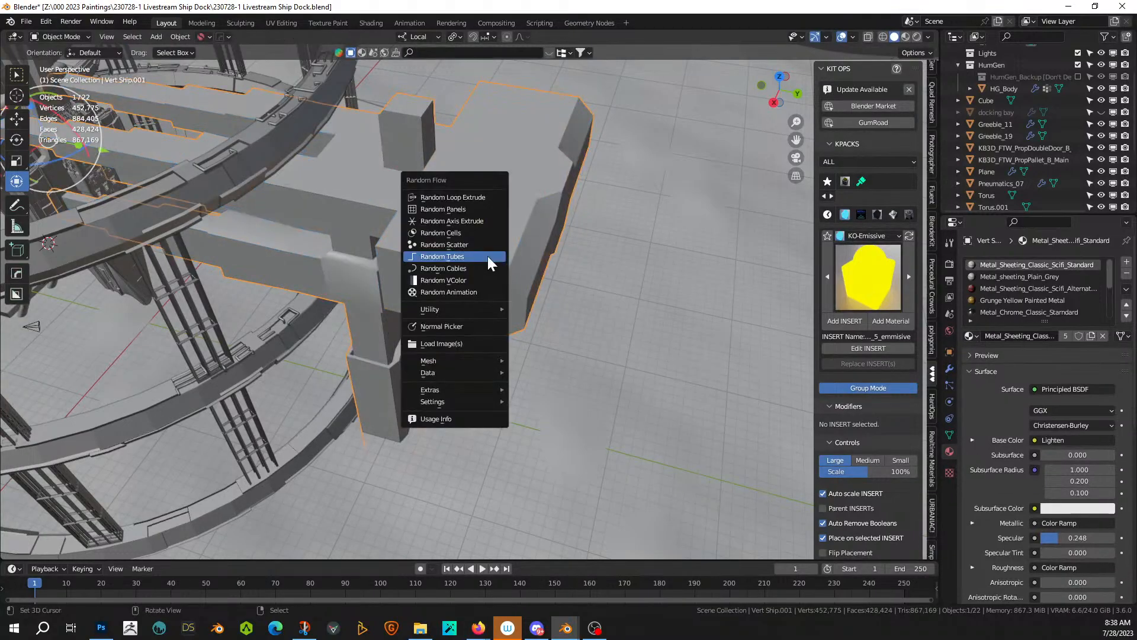
mouse_move(478, 308)
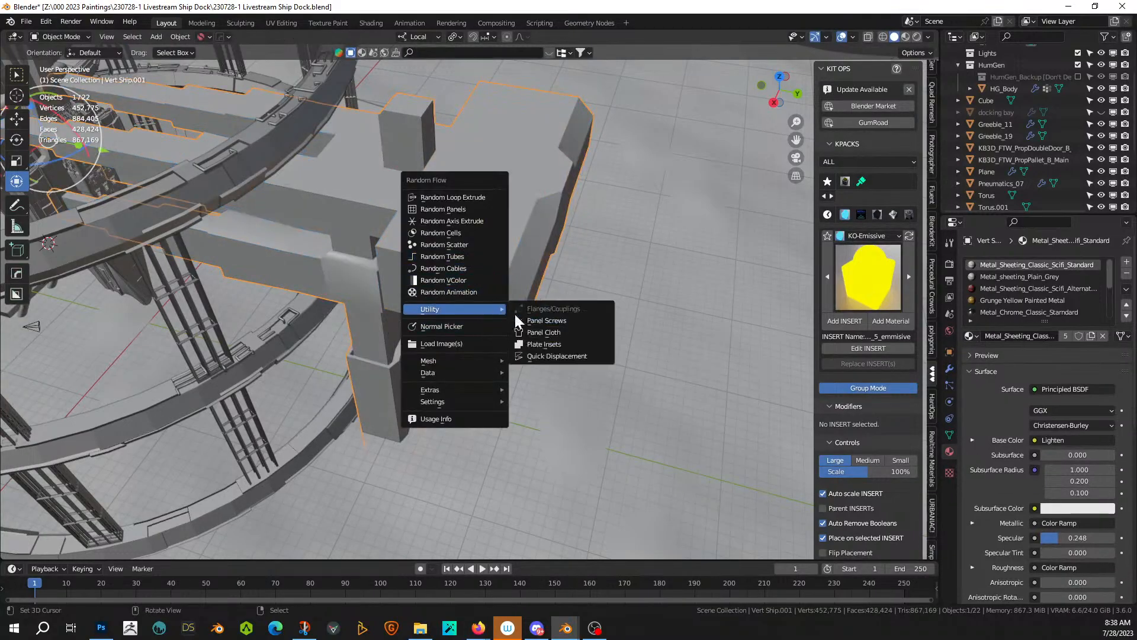
click(580, 350)
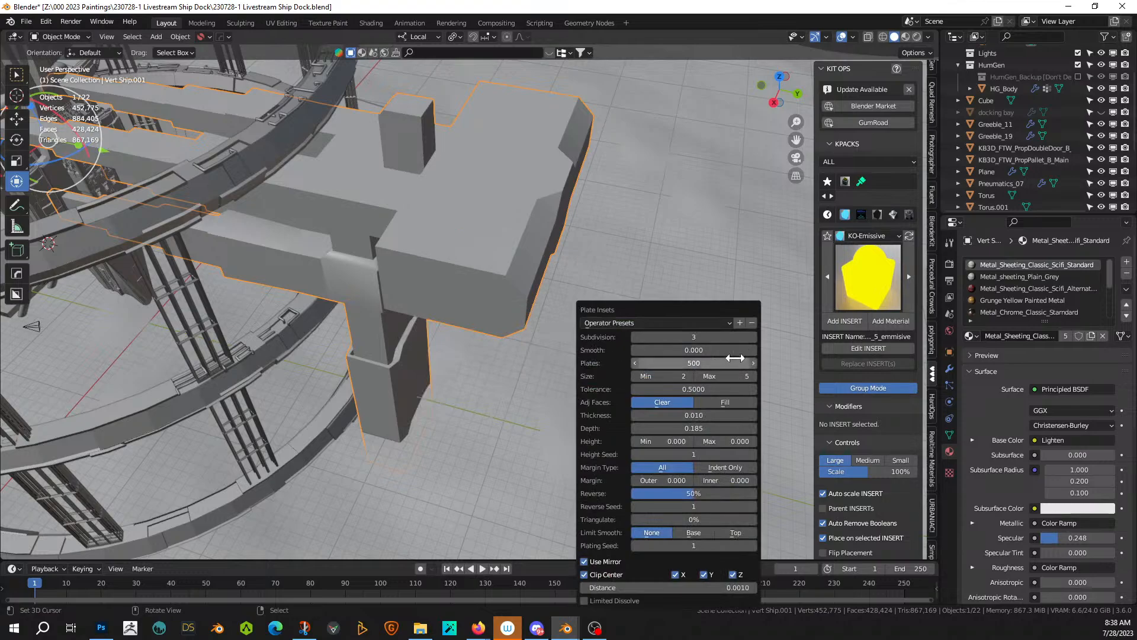
click(634, 336)
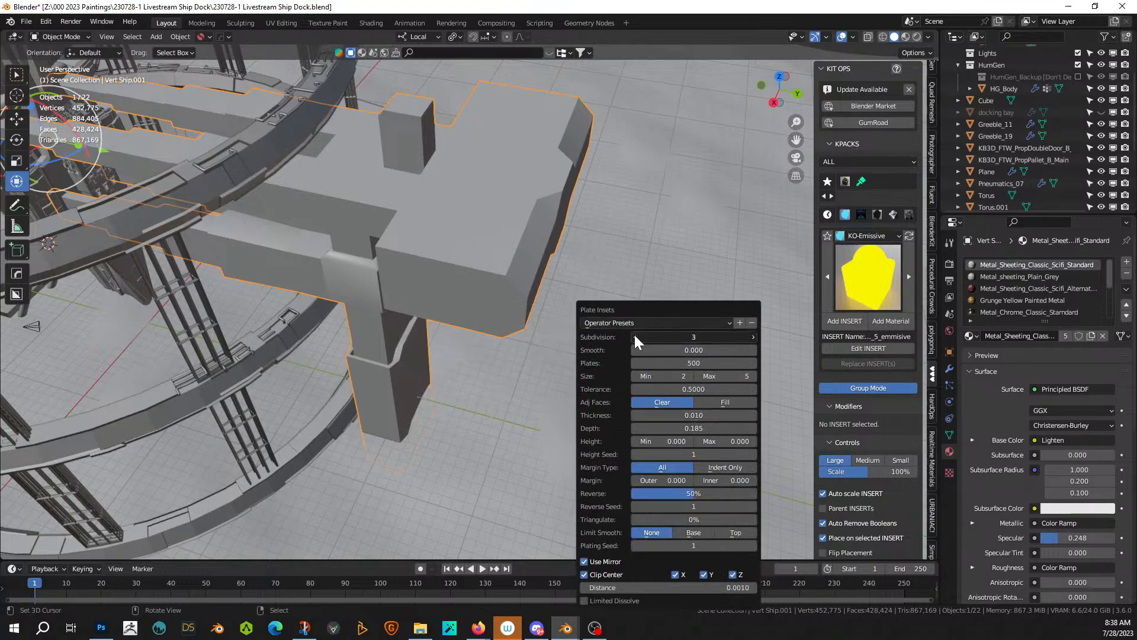
middle_drag(657, 357, 578, 372)
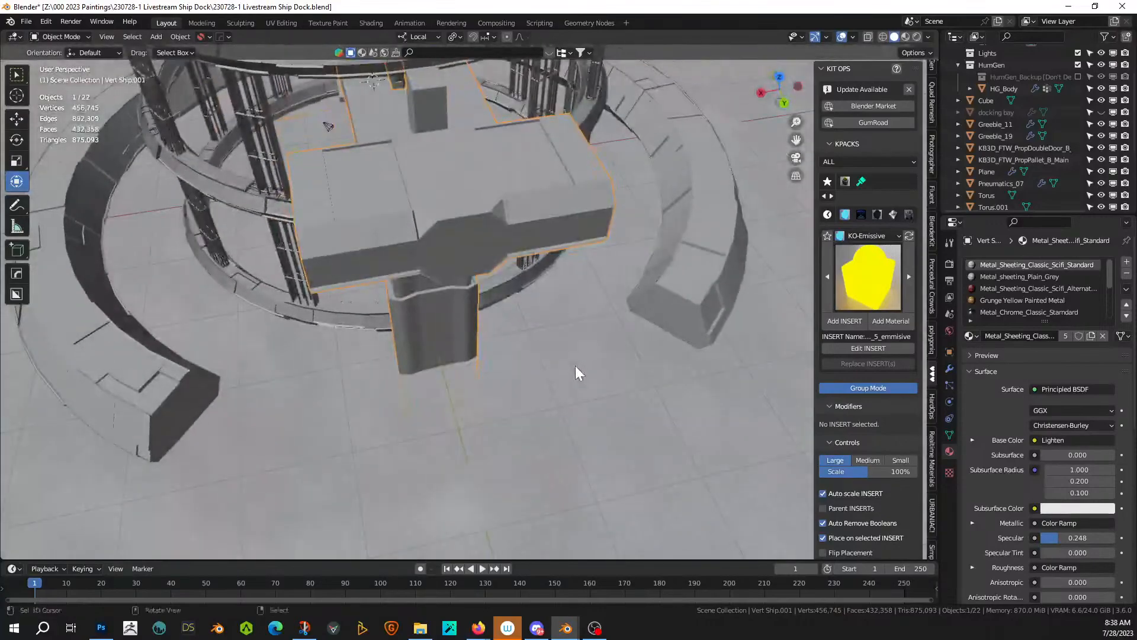
- Compare Plate Insets subdivisions 3 and 2, keep 2, and step the plating seed up past 5 for a different plate layout
key(F9)
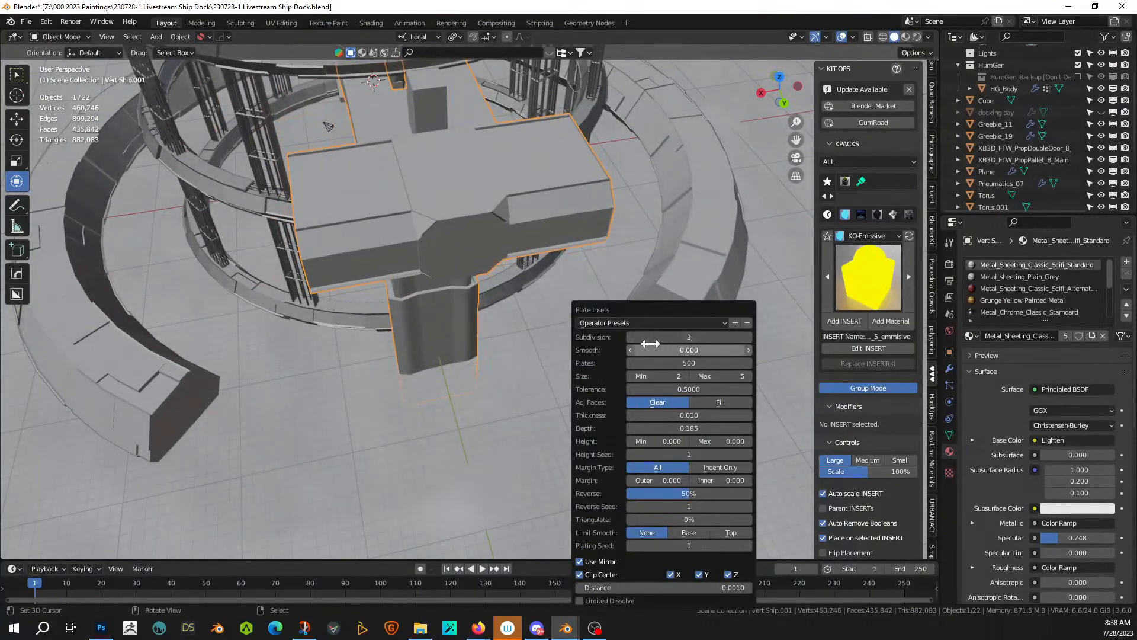
click(748, 337)
click(633, 337)
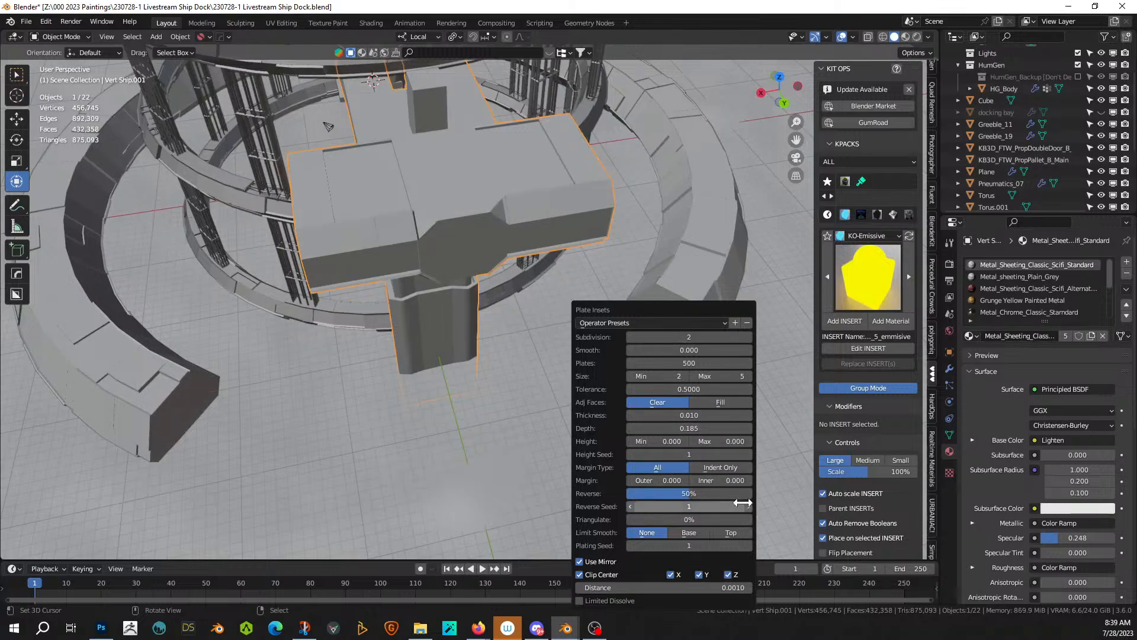
click(747, 545)
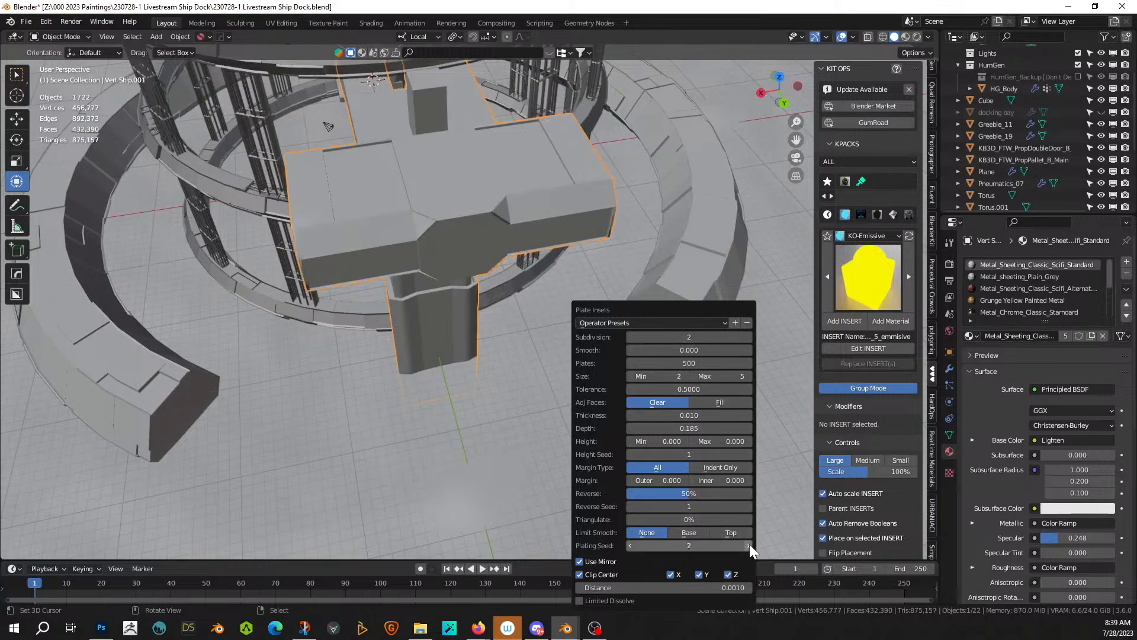
click(748, 545)
click(747, 545)
click(748, 545)
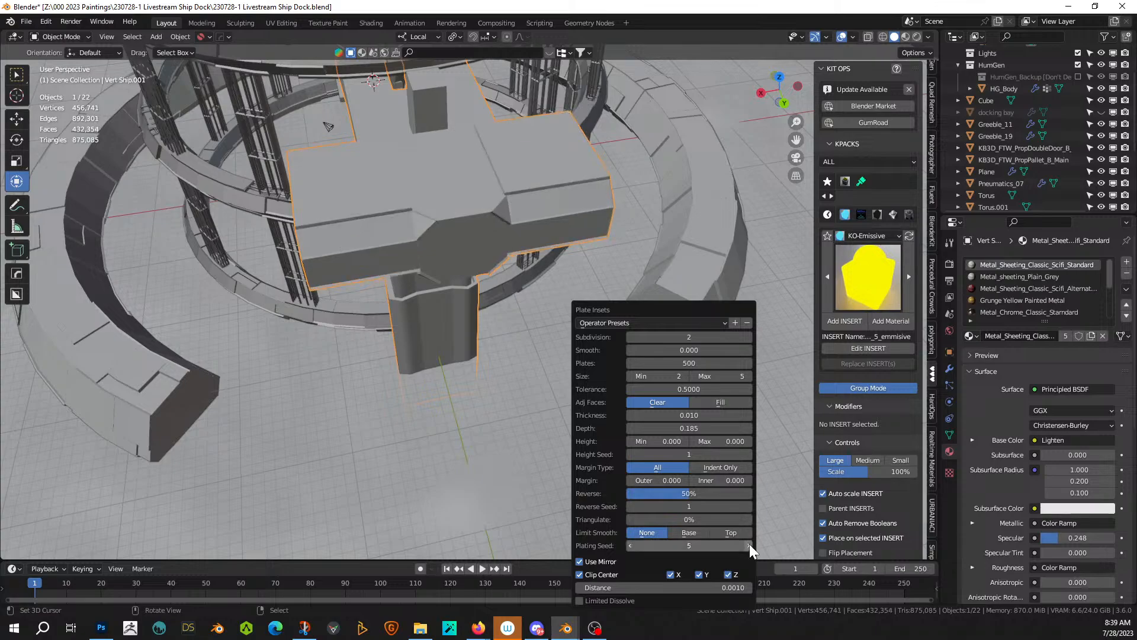
click(747, 545)
click(747, 545)
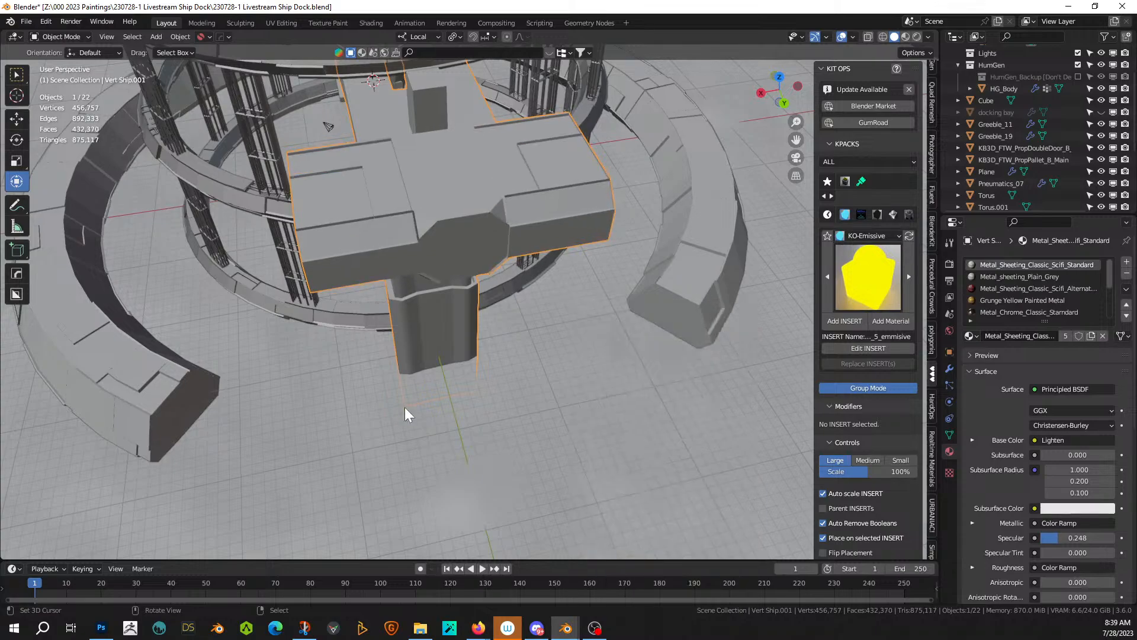
- Select the four faces of the recessed square panel on top of one end of the crossbar
middle_drag(404, 407, 490, 408)
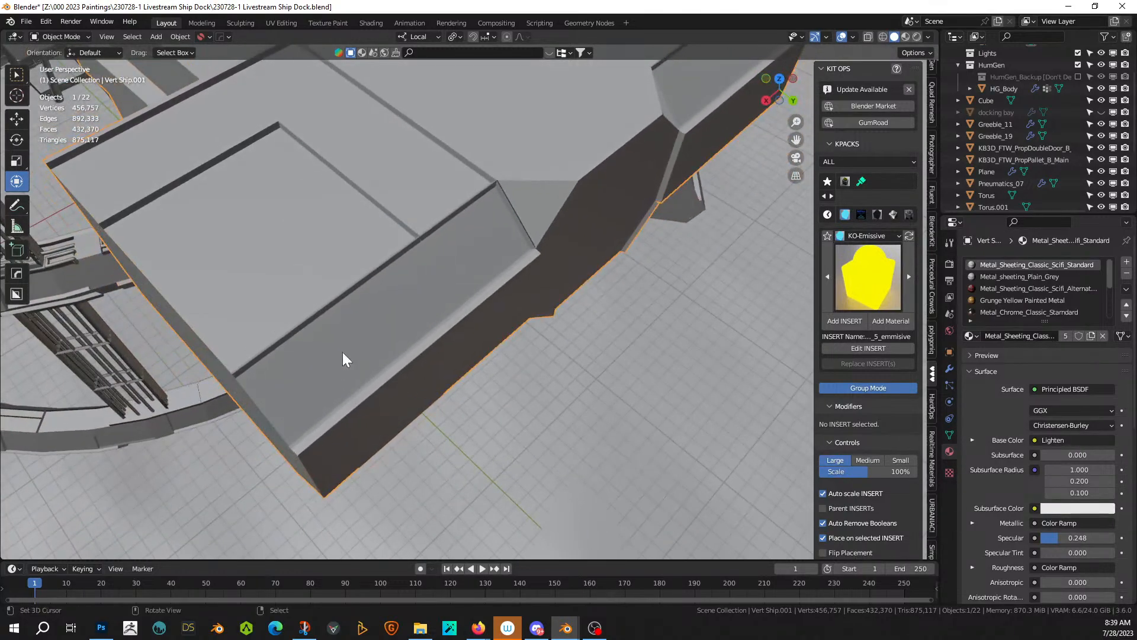
middle_drag(343, 353, 432, 374)
key(Tab)
click(411, 409)
shift+right_click(367, 419)
shift+right_click(403, 444)
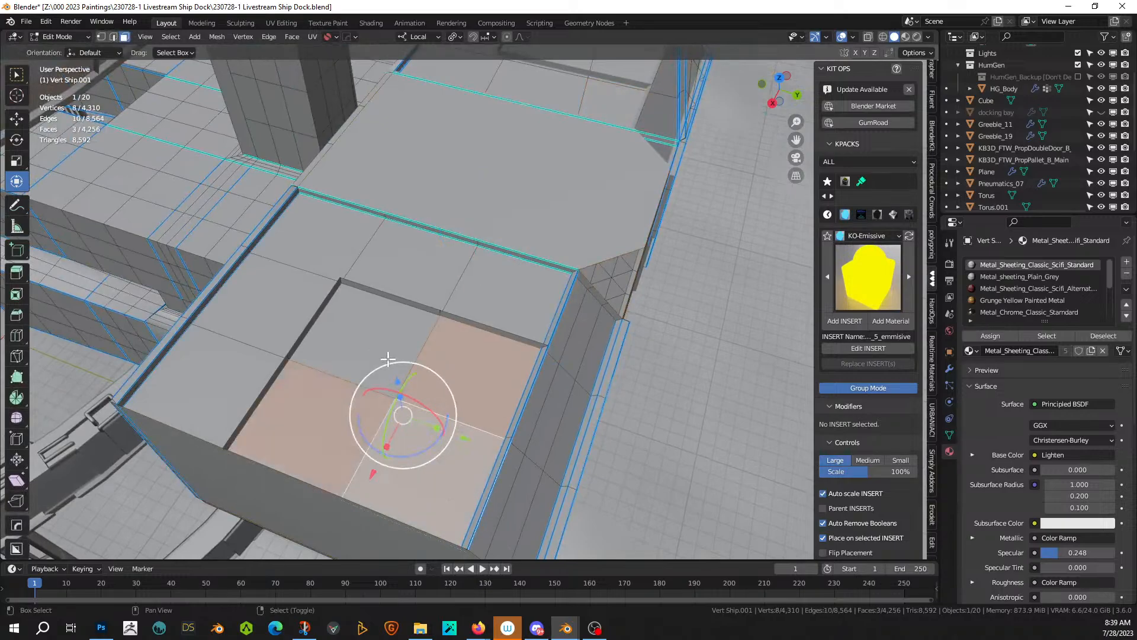
shift+right_click(386, 361)
scroll(440, 352, down, 4)
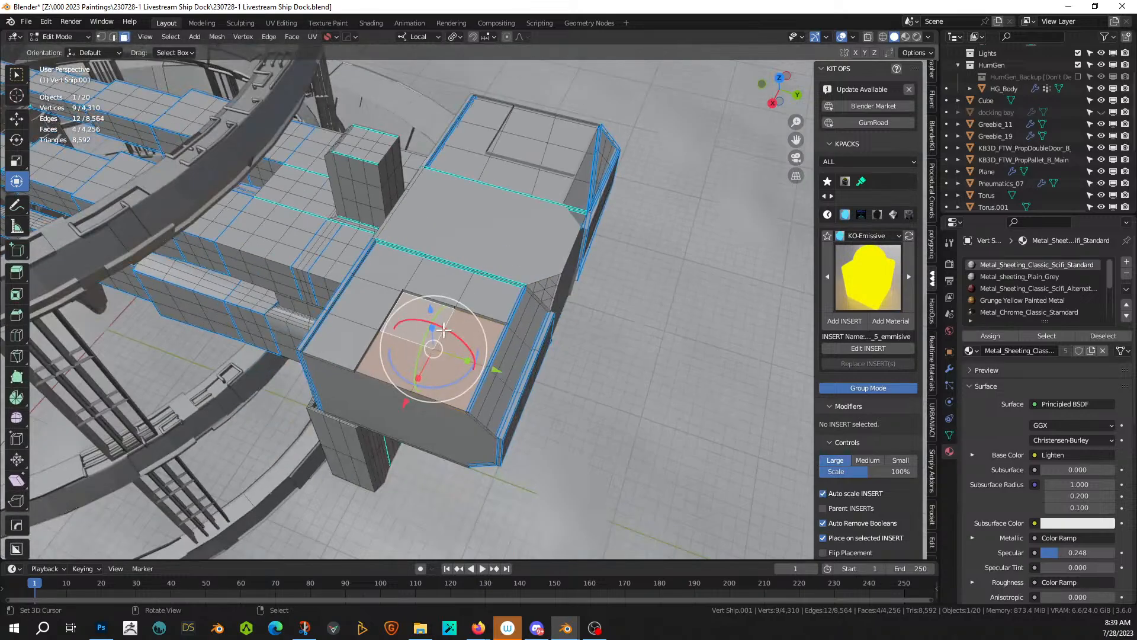
- Generate Random Tubes on the recessed panel's selected faces with an amount of 25
key(Tab)
key(shift+alt+x)
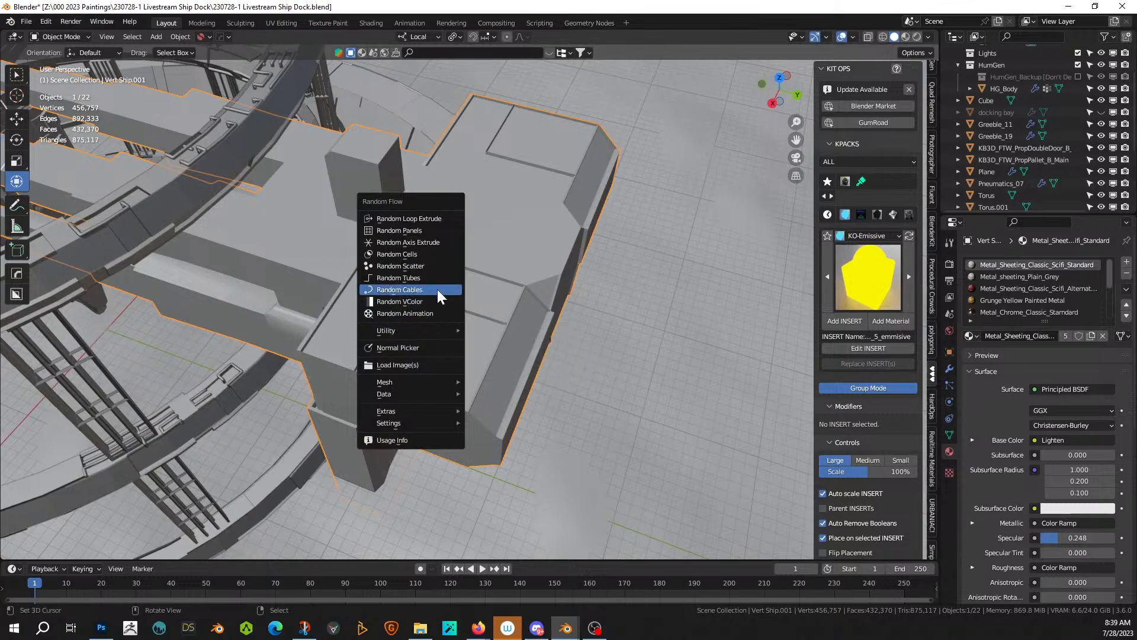
click(435, 276)
click(549, 323)
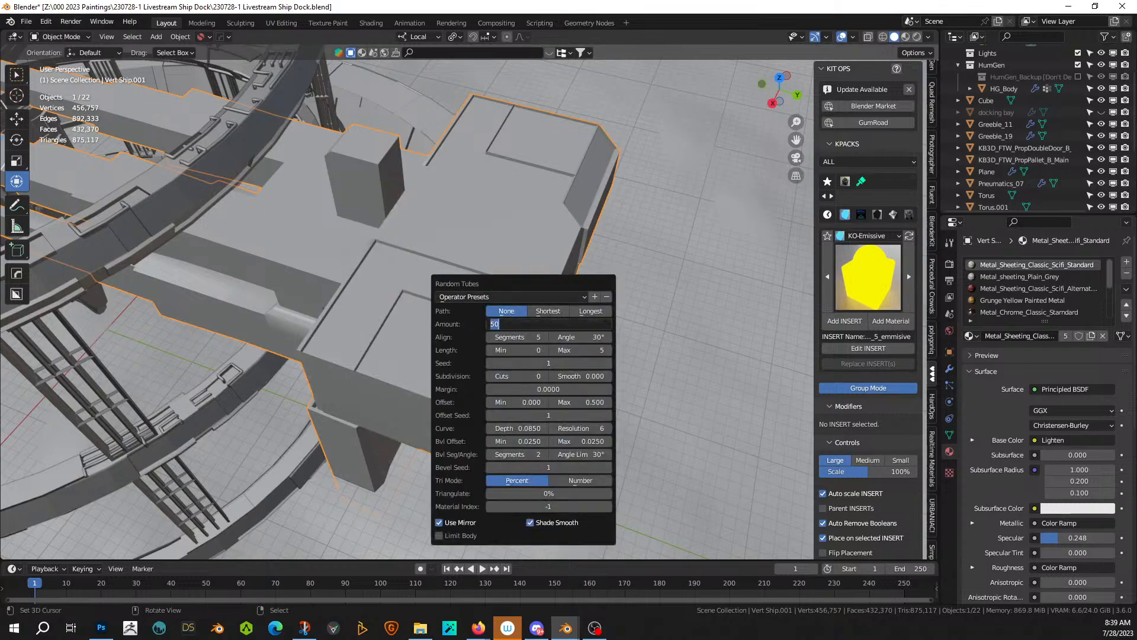
text(25)
key(Return)
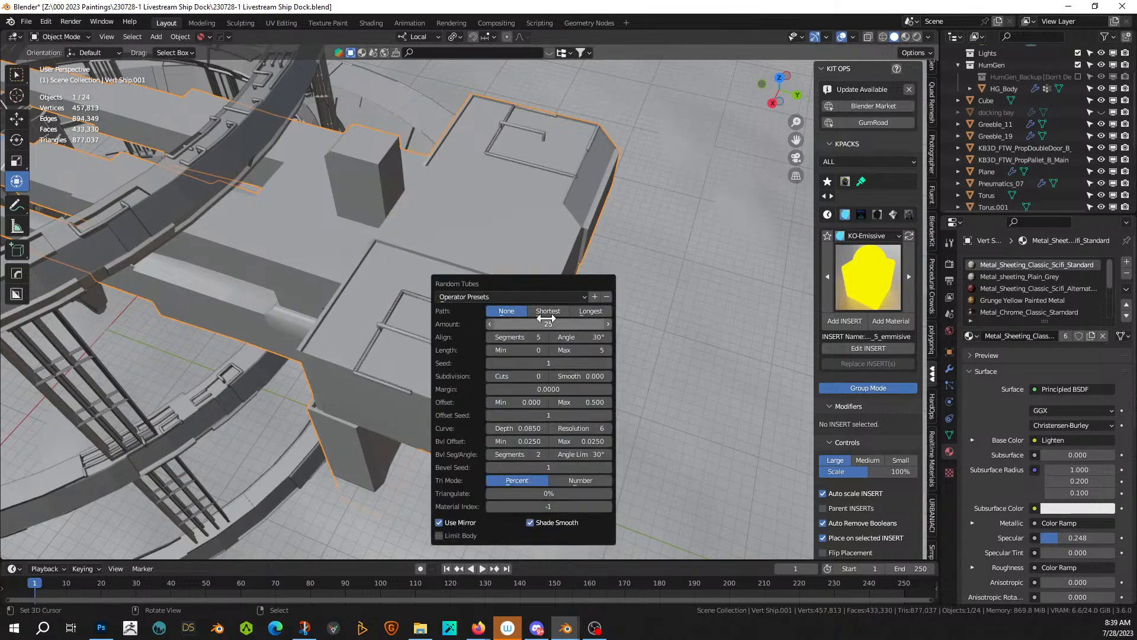
- Set the Random Tubes' subdivision cuts to 2 and save the file
click(545, 375)
click(545, 375)
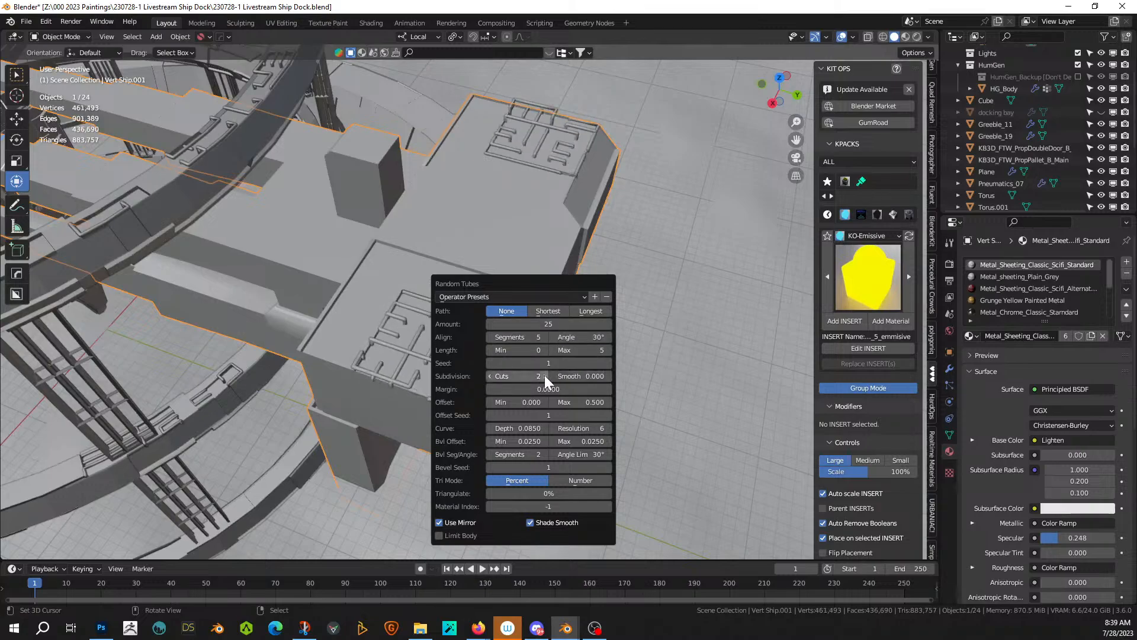
middle_drag(590, 393, 523, 375)
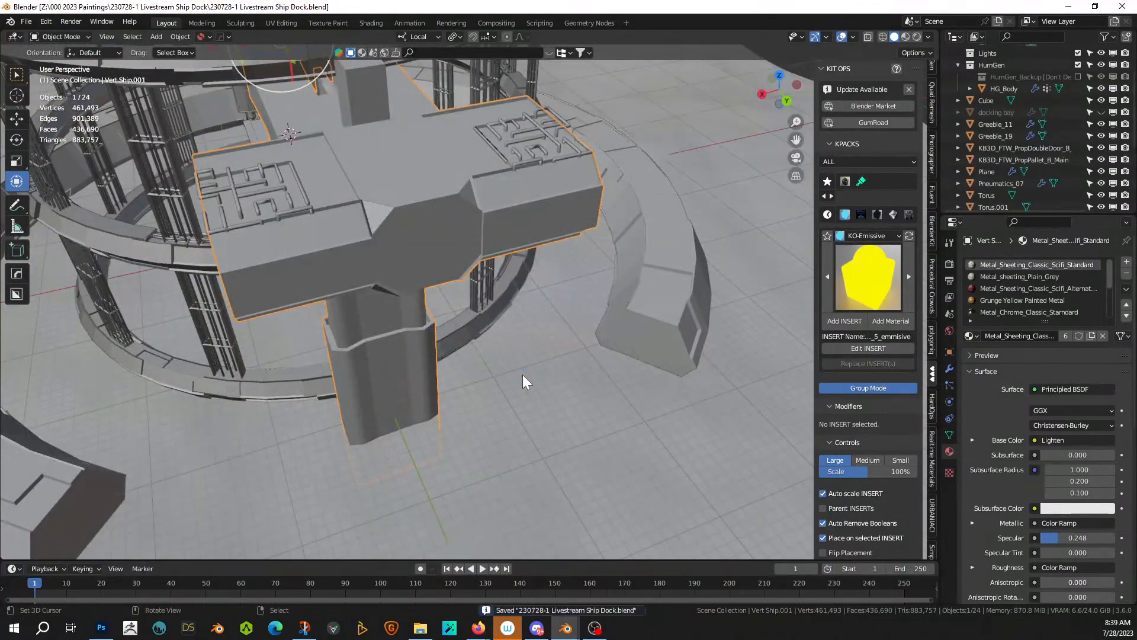
- Apply the mirror modifier on the T-shaped tower
middle_drag(522, 375, 527, 299)
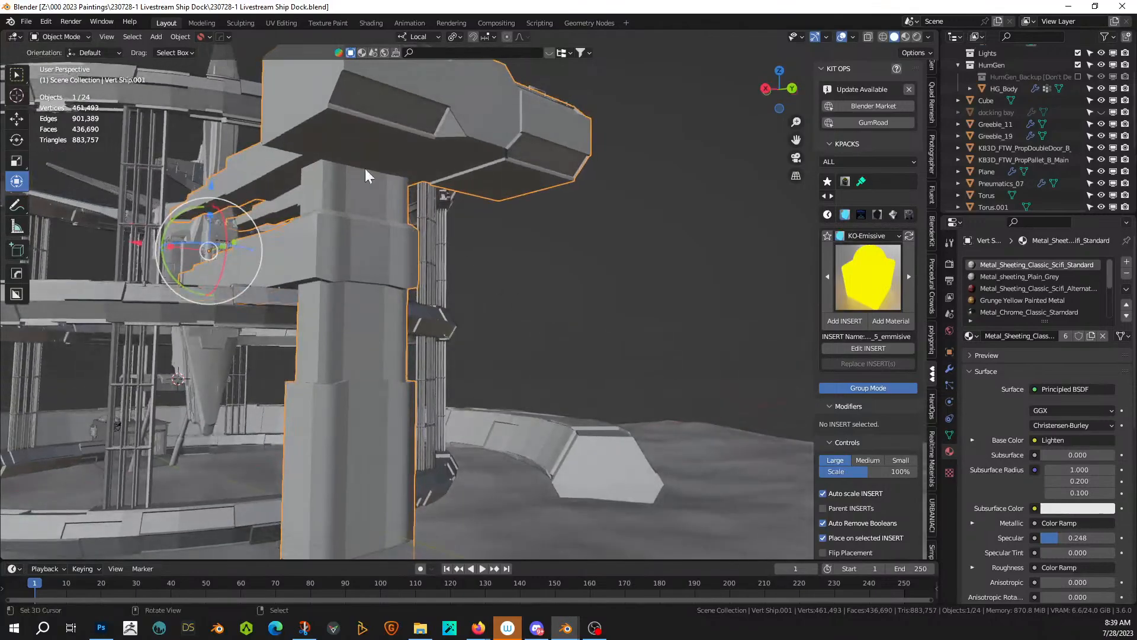
click(949, 368)
key(ctrl+a)
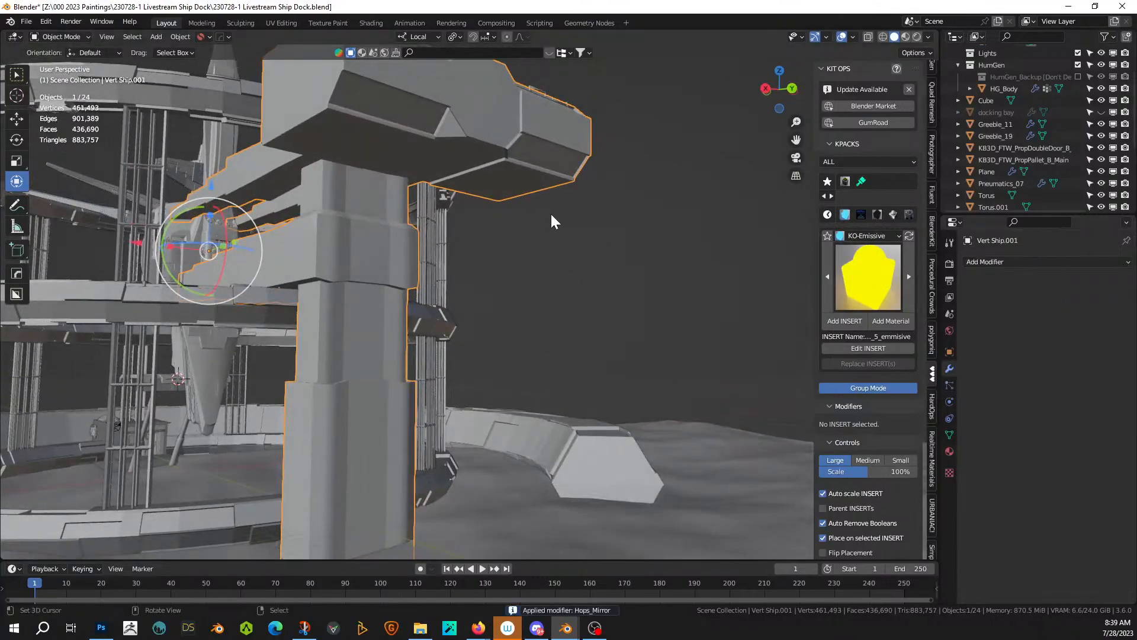
- Select all faces coplanar with an underside face of the tower's crossbar
middle_drag(550, 212, 472, 276)
key(Tab)
scroll(471, 256, up, 2)
scroll(470, 255, down, 2)
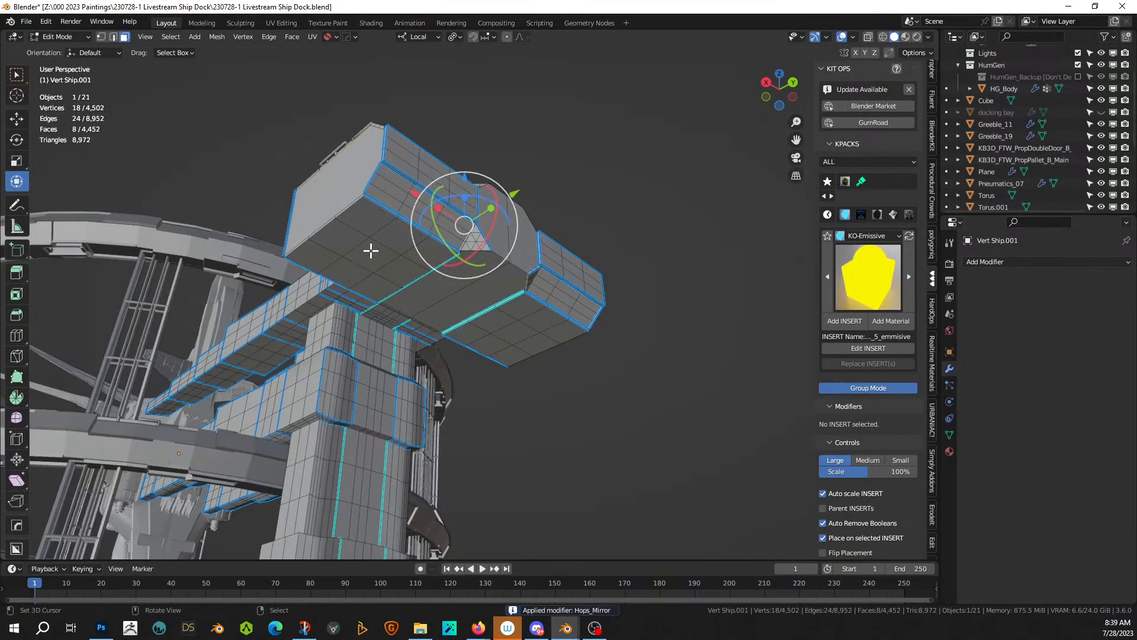
click(371, 251)
key(shift+g)
click(370, 251)
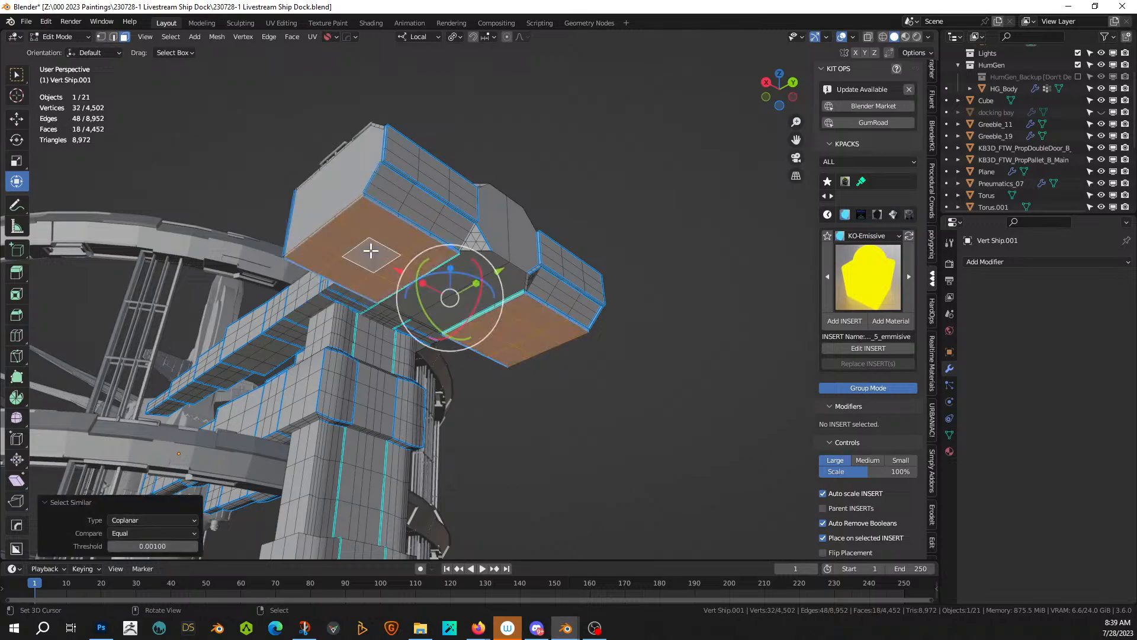
- Generate Random Cables from the crossbar's selected underside faces with a cable amount of 25
middle_drag(371, 250, 414, 289)
key(Tab)
key(ctrl+alt+x)
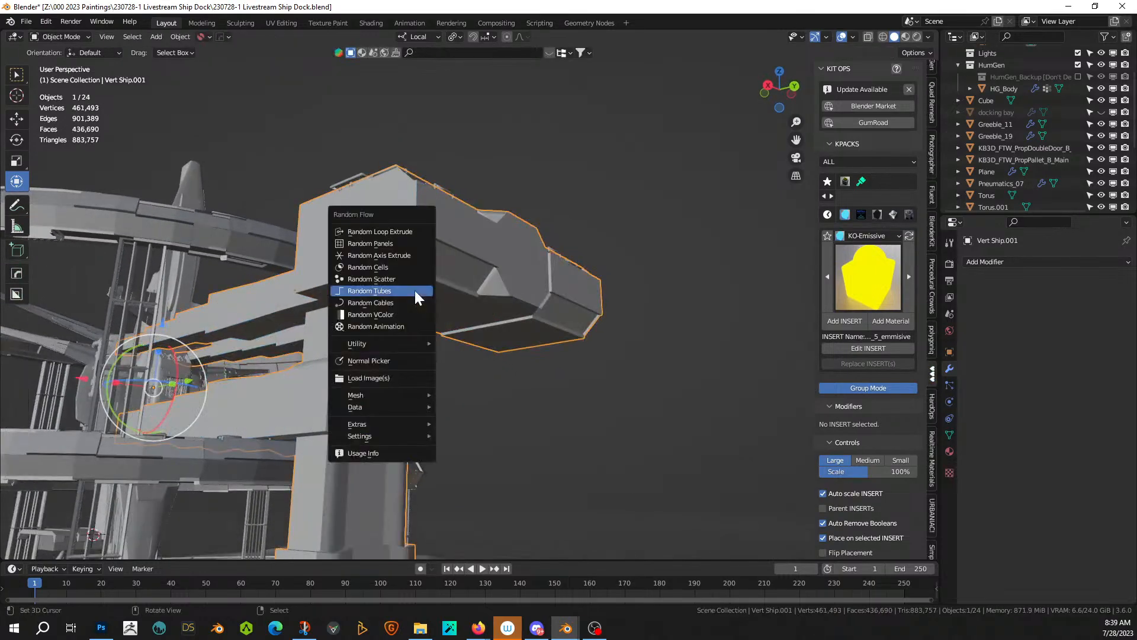
click(394, 301)
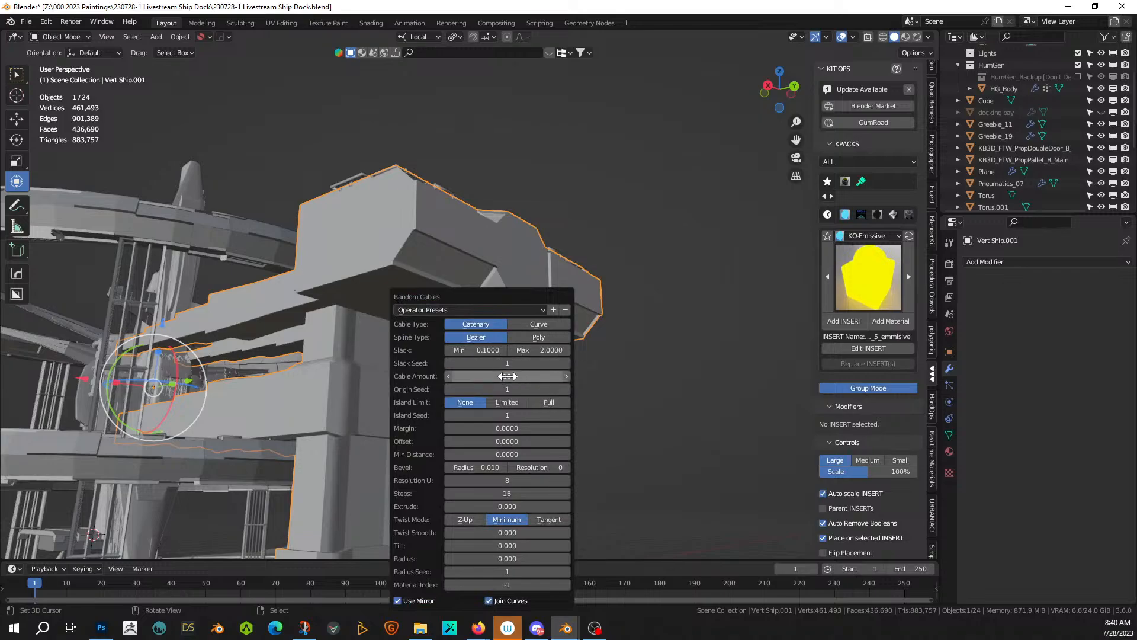
key(Return)
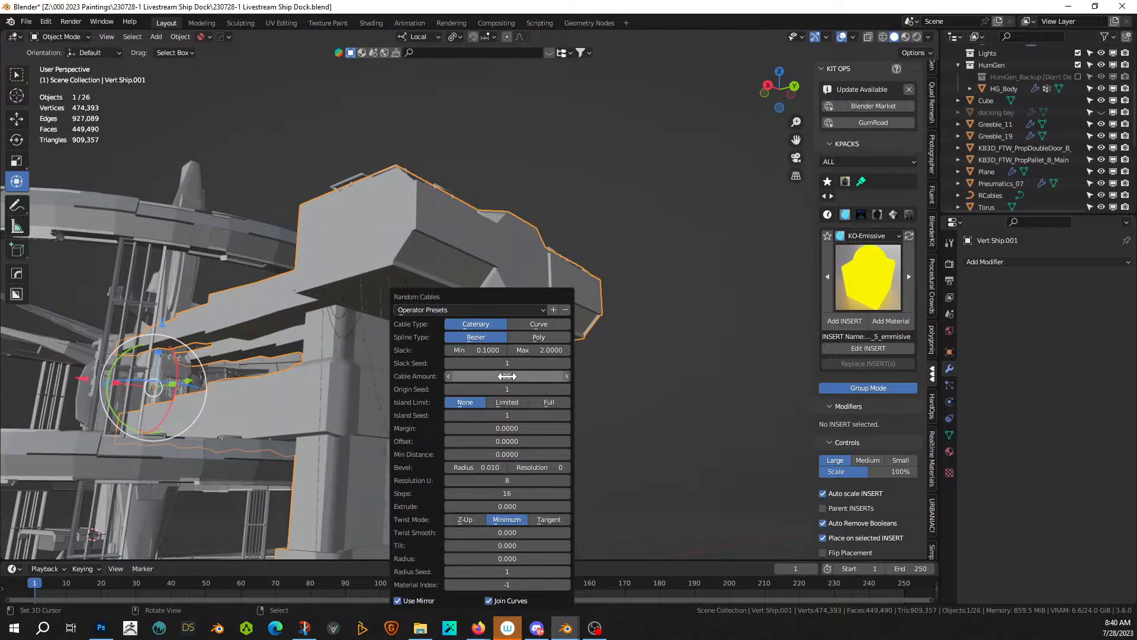
- Set the Random Cables' bevel radius to 0.025 and their cable amount to 10
drag(489, 291, 218, 181)
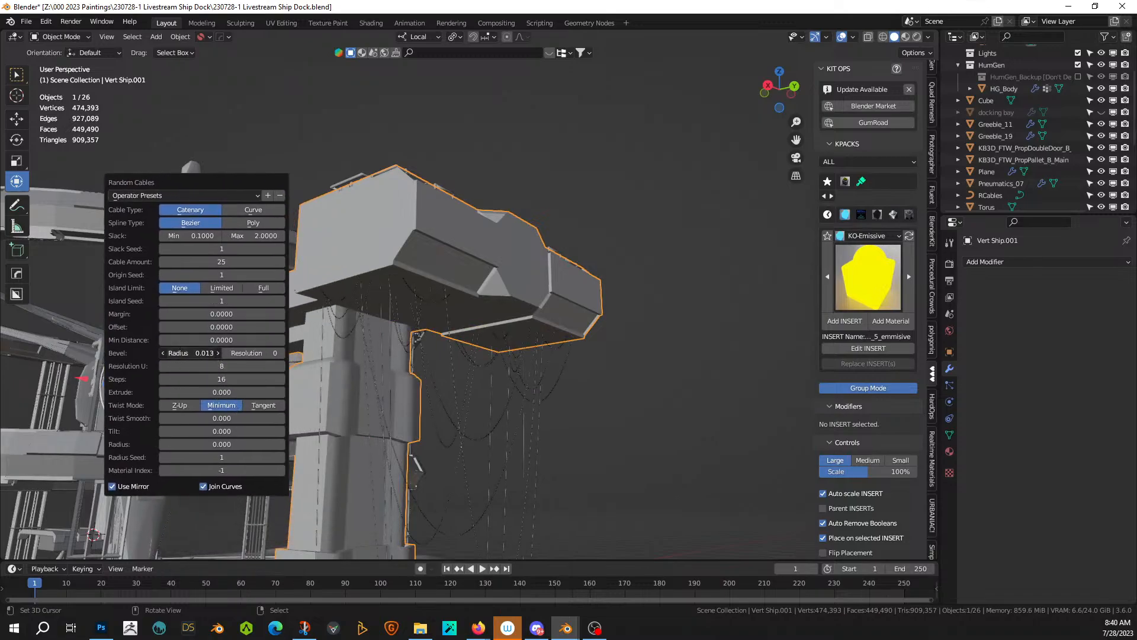
drag(203, 352, 202, 352)
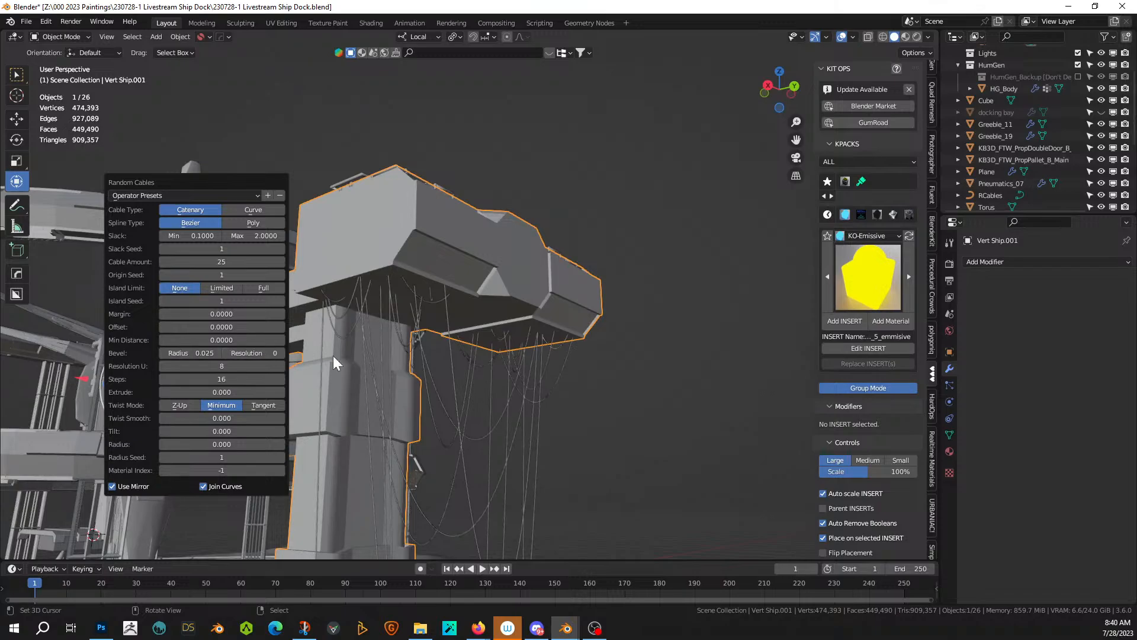
middle_drag(333, 355, 519, 182)
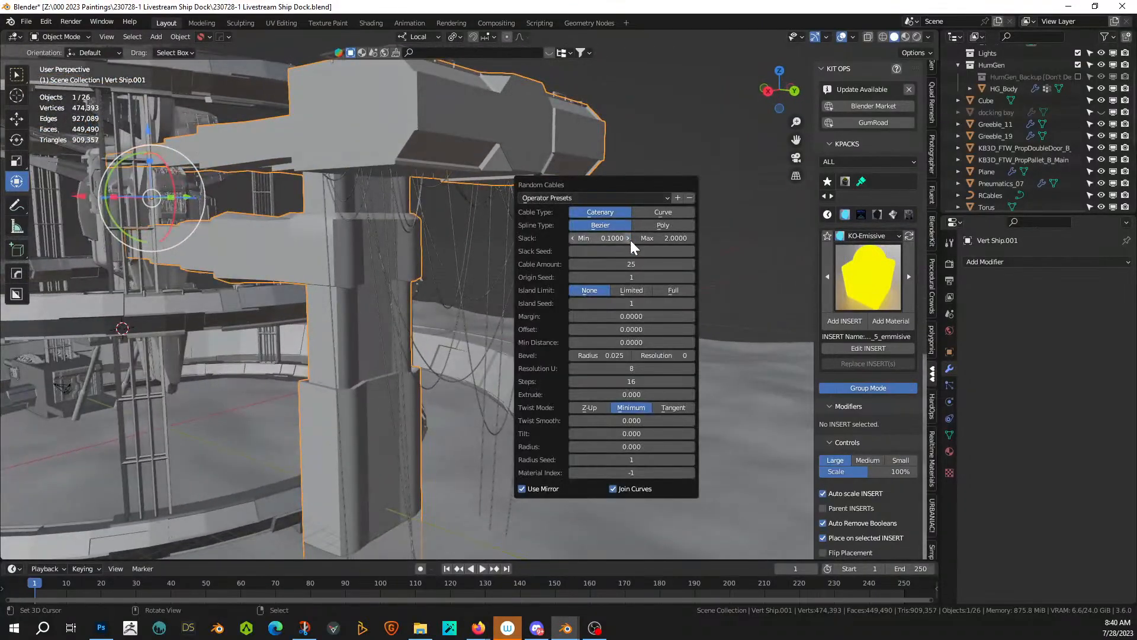
click(632, 264)
text(10)
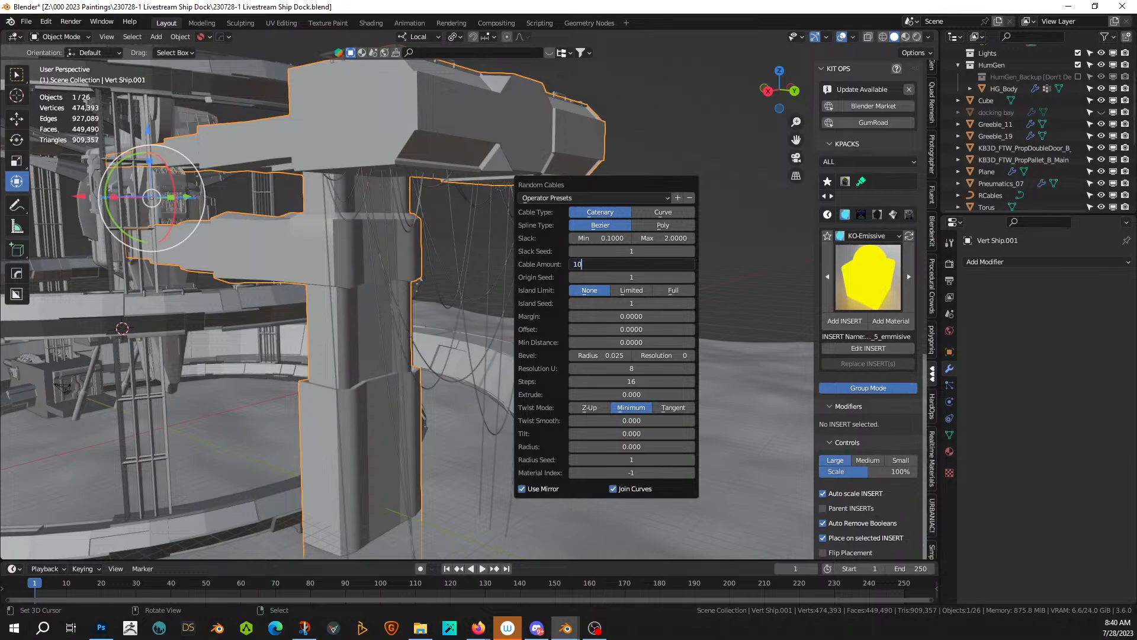
- Set the random cables' minimum slack to 2.14 and cable amount to 15, and save the file
key(Return)
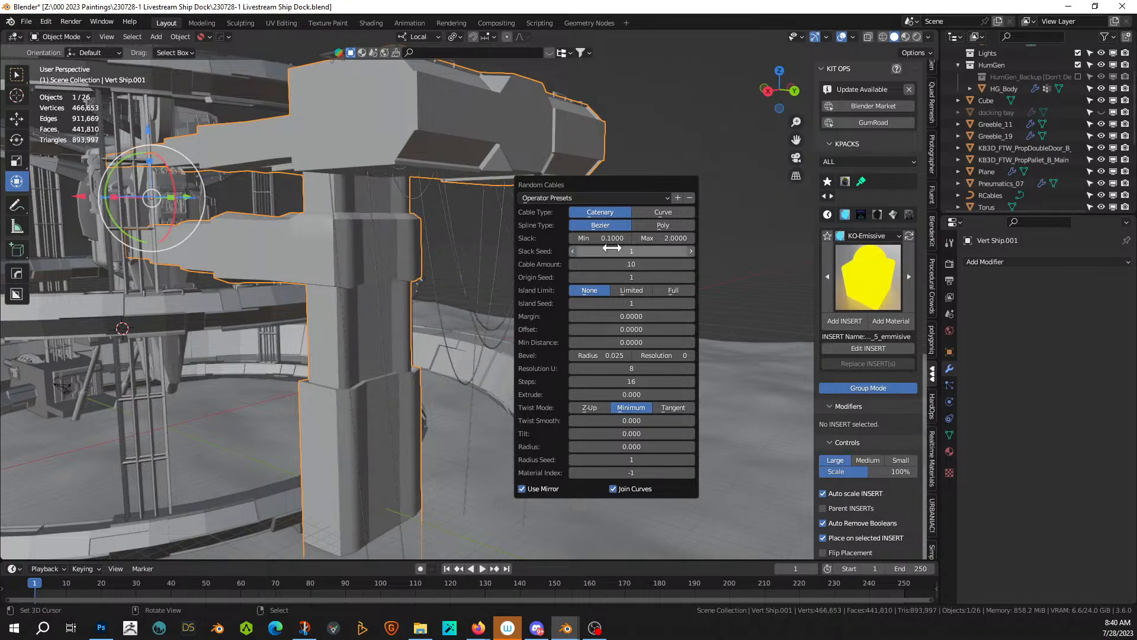
drag(603, 238, 726, 238)
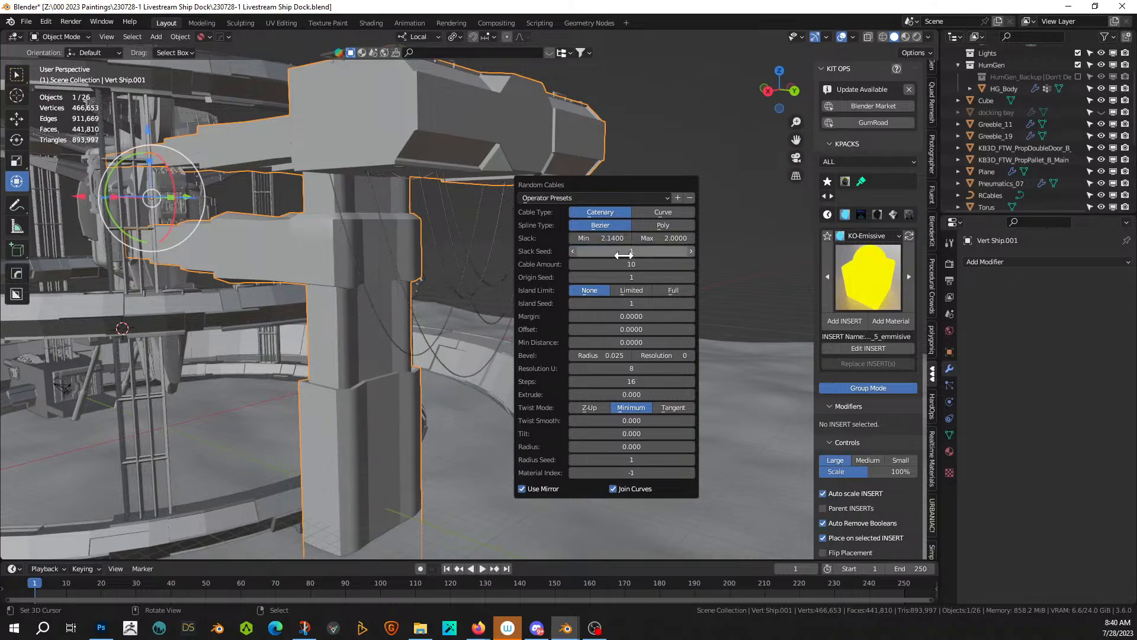
click(632, 264)
text(15)
key(Return)
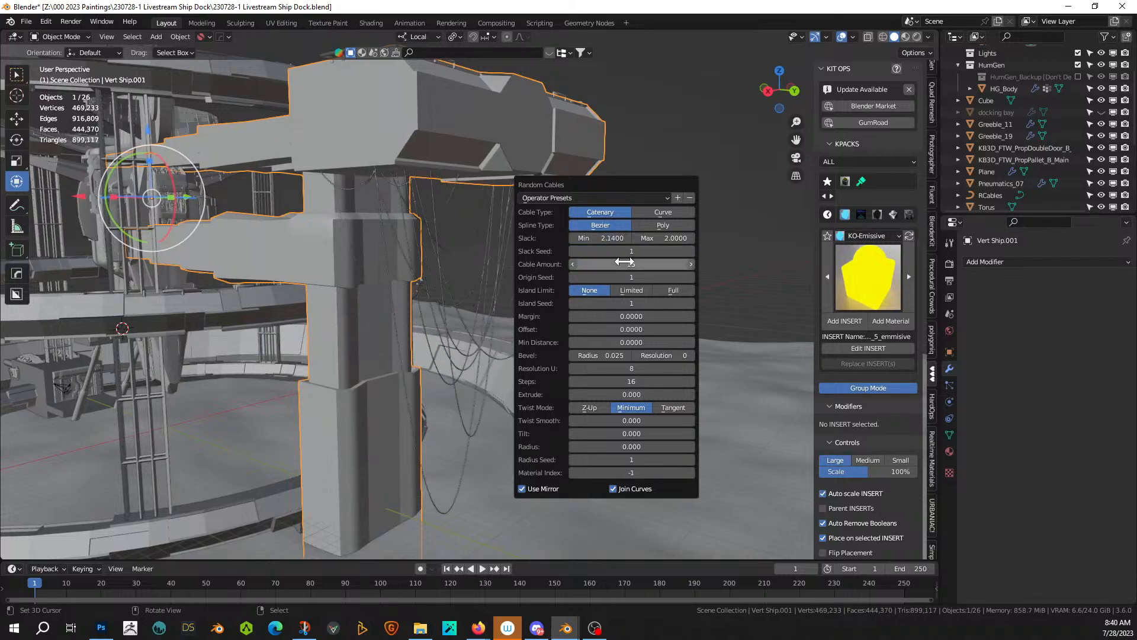
middle_drag(389, 261, 502, 269)
key(ctrl+s)
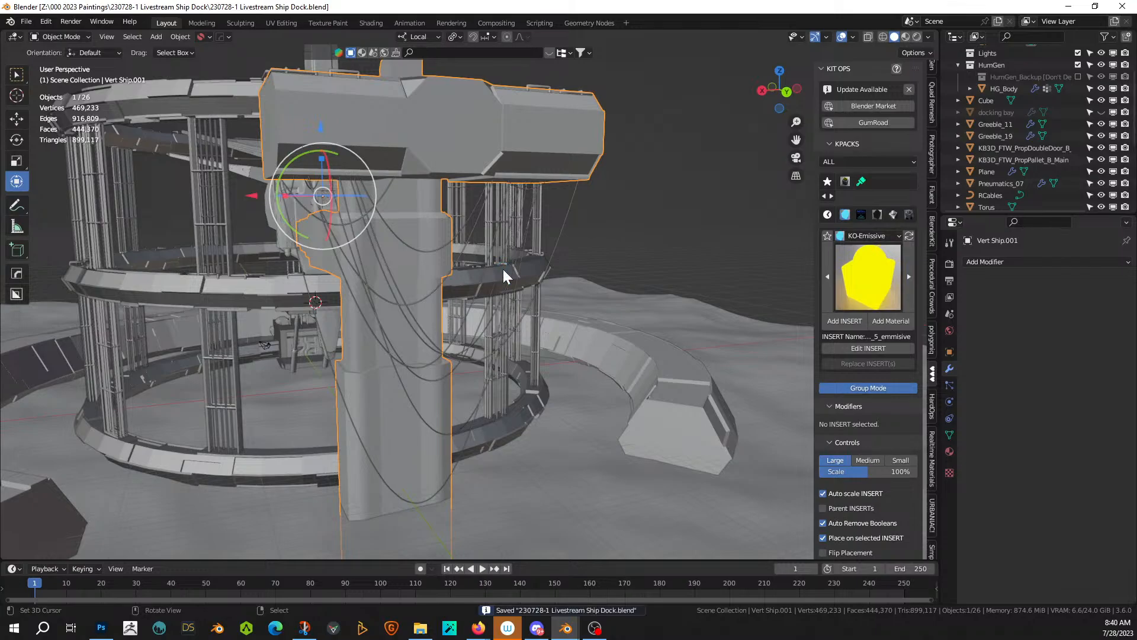
- Add flanges/couplings to the hanging cables using the custom cable_coupling02 mesh and increase their amount by one
shift+click(397, 285)
key(q)
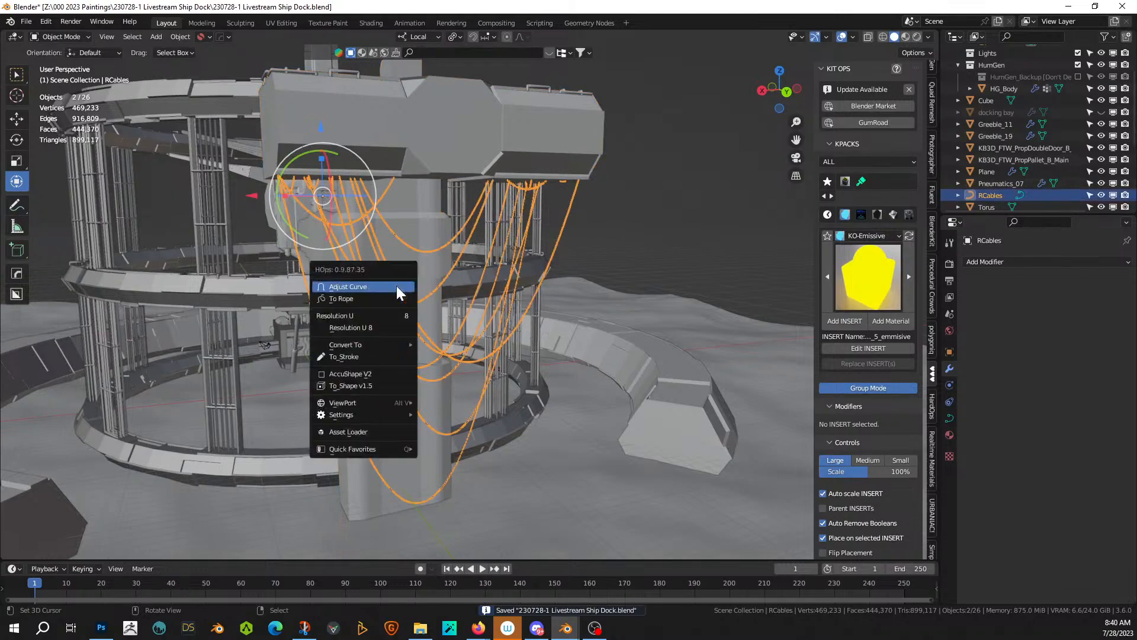
key(Escape)
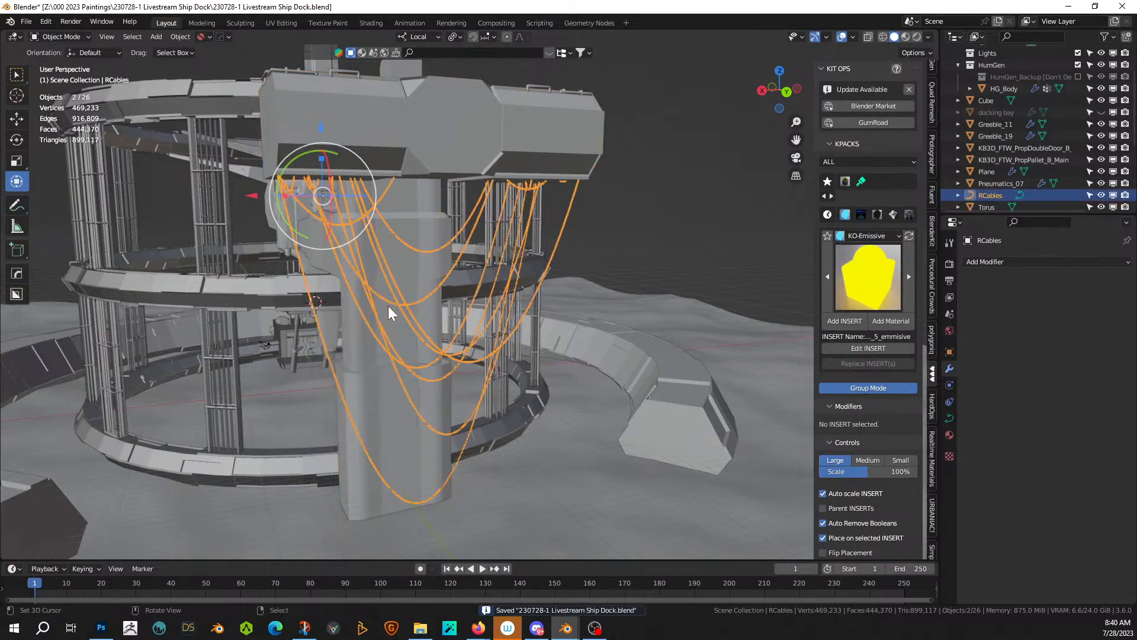
key(shift+v)
mouse_move(347, 342)
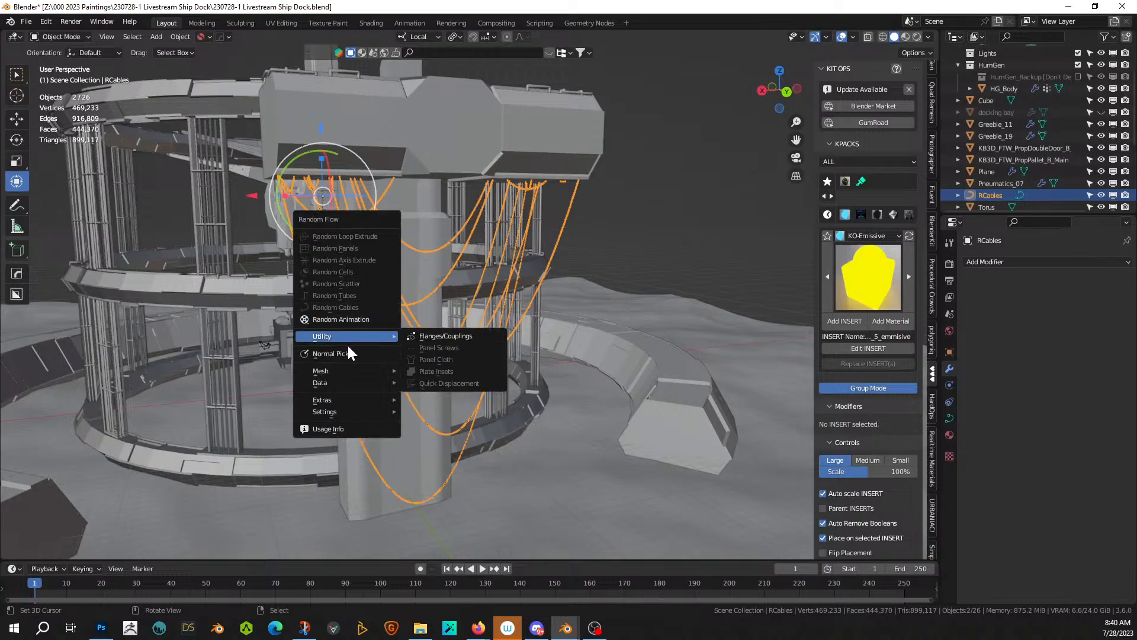
click(461, 336)
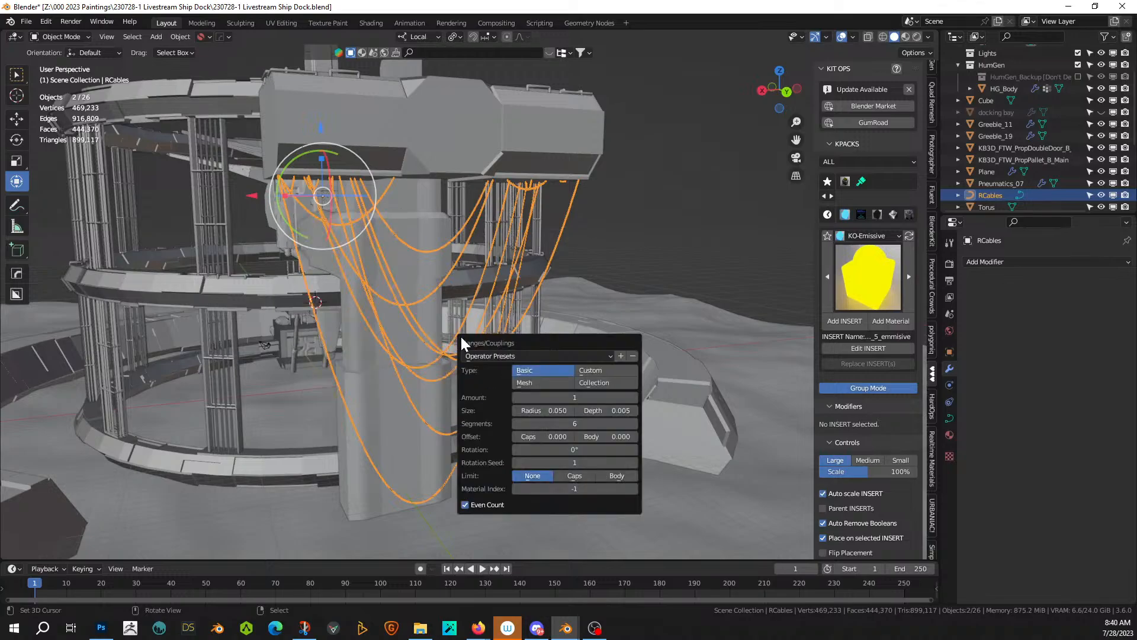
click(589, 370)
click(537, 398)
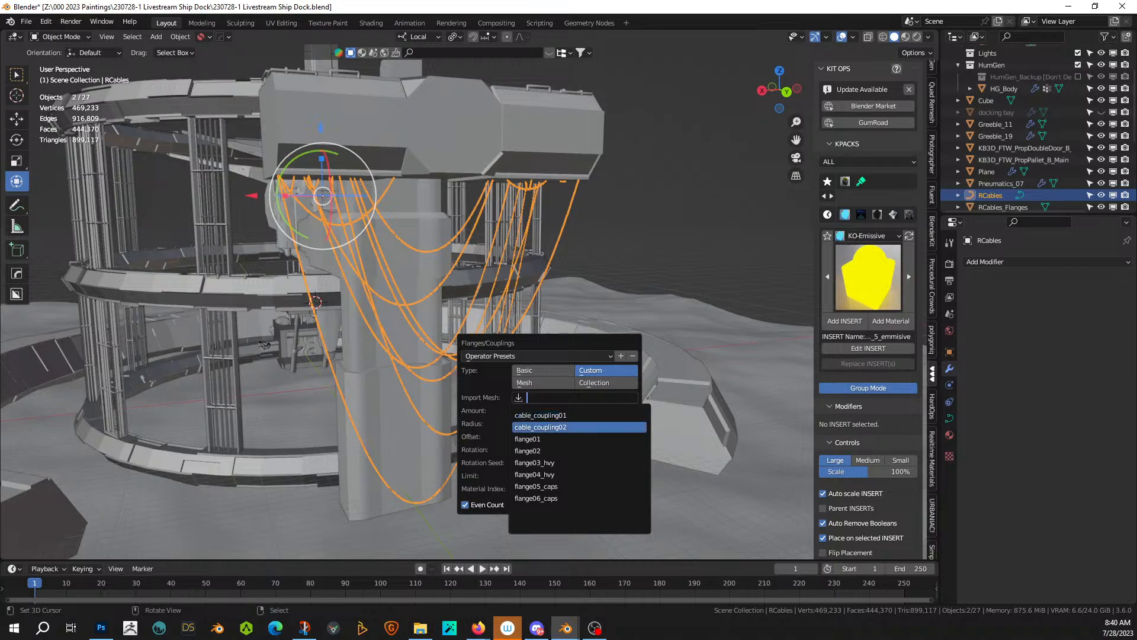
click(550, 427)
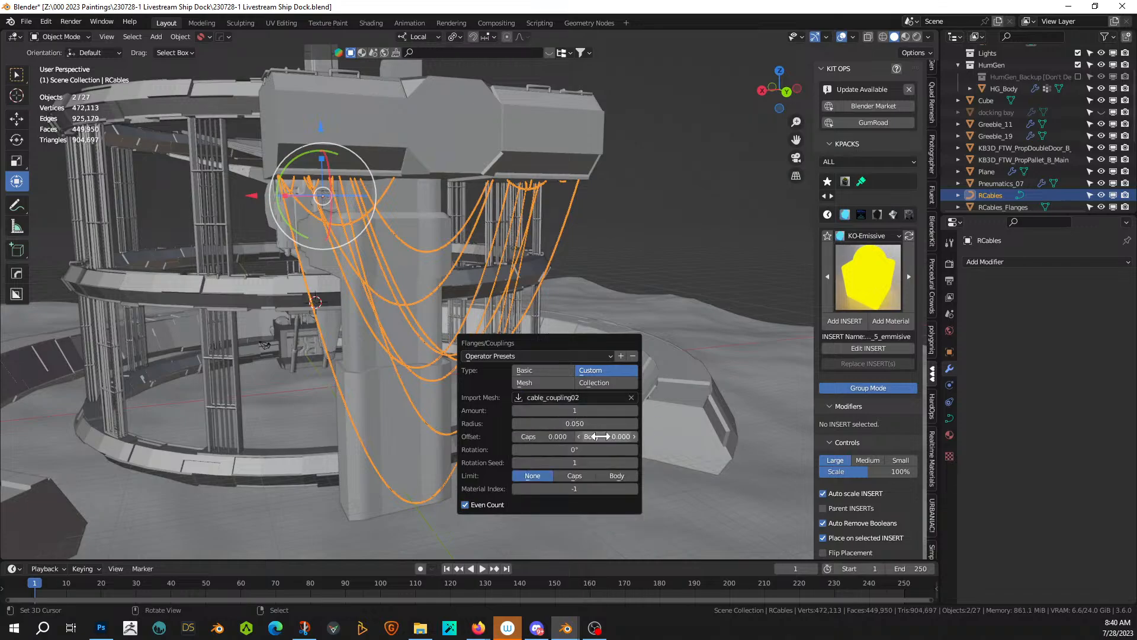
click(634, 411)
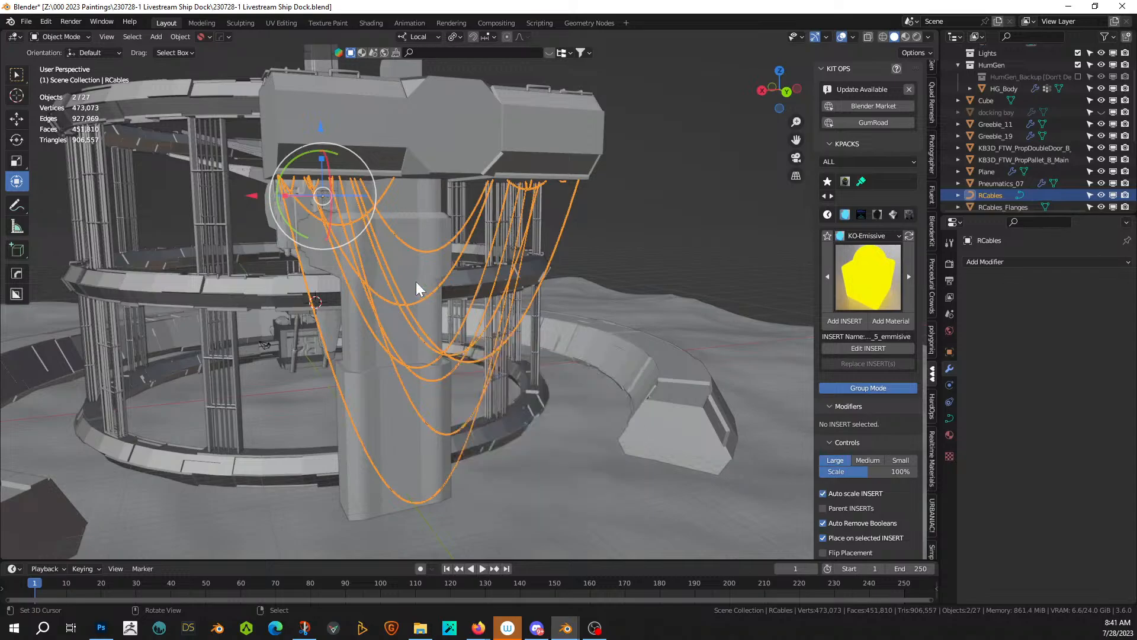
- Check the couplings along the cables up close, deselect everything and save the file
scroll(415, 282, up, 5)
scroll(417, 289, up, 3)
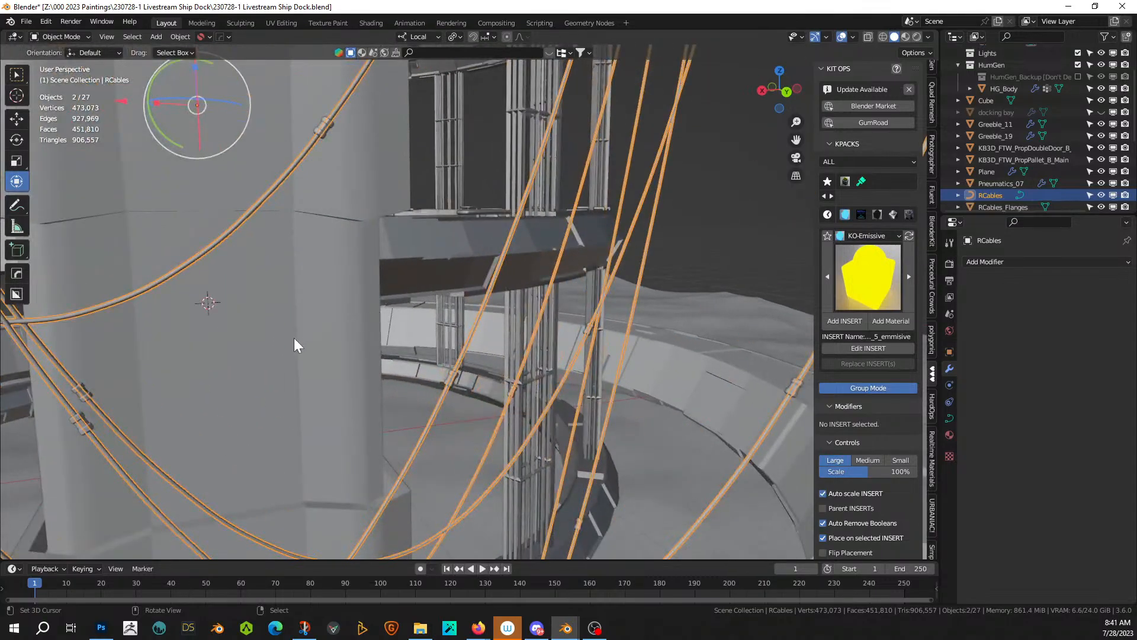
middle_drag(294, 338, 493, 286)
scroll(291, 161, down, 3)
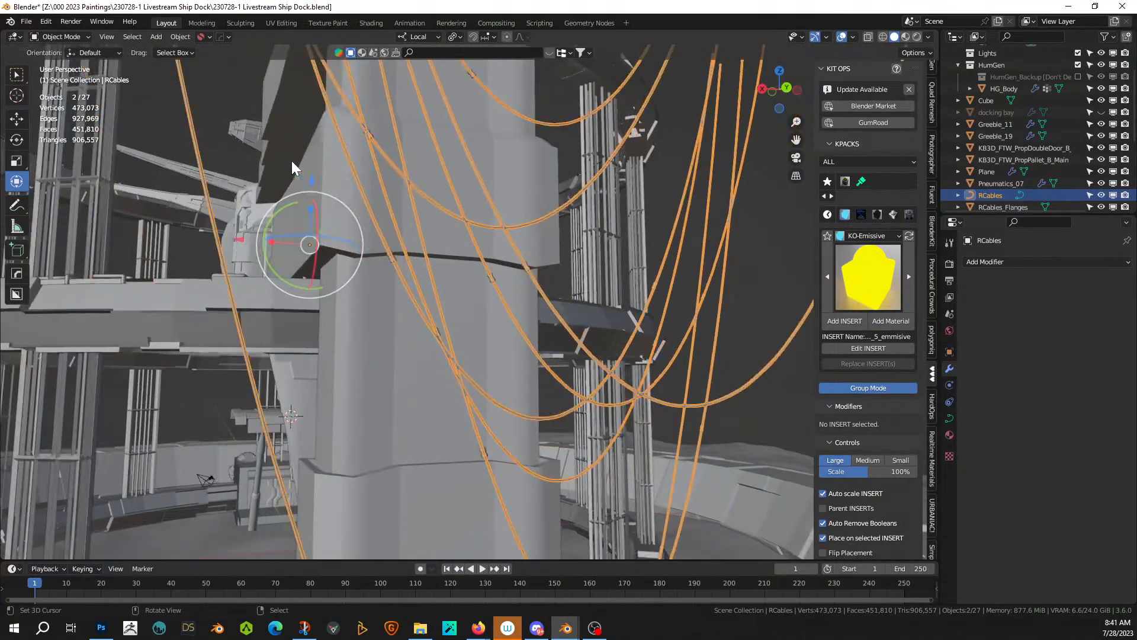
scroll(292, 161, down, 2)
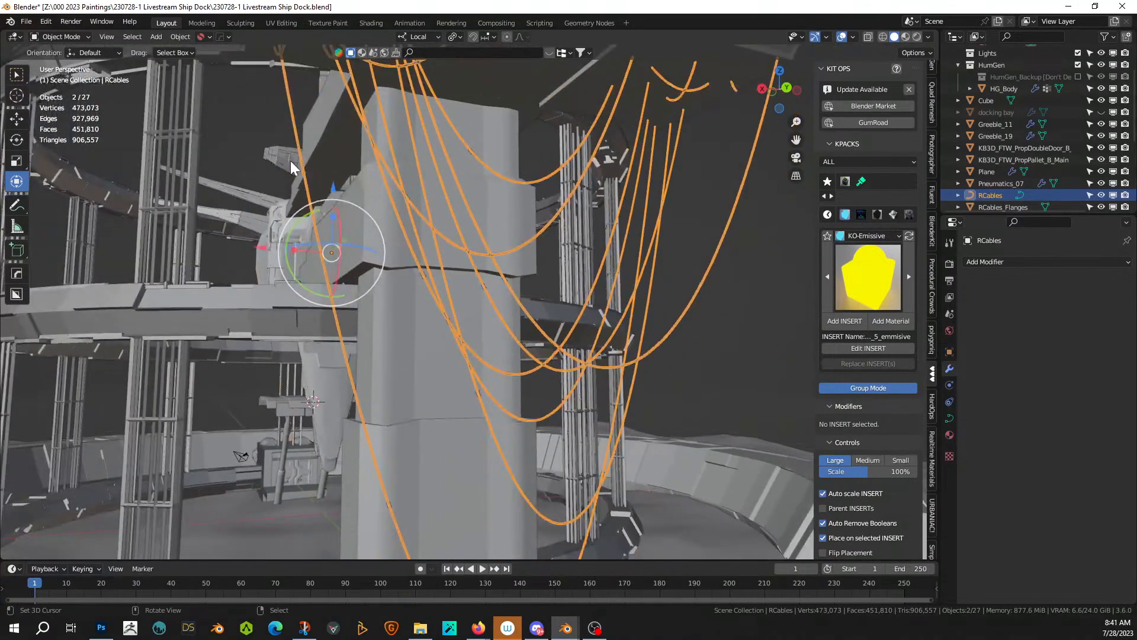
click(695, 358)
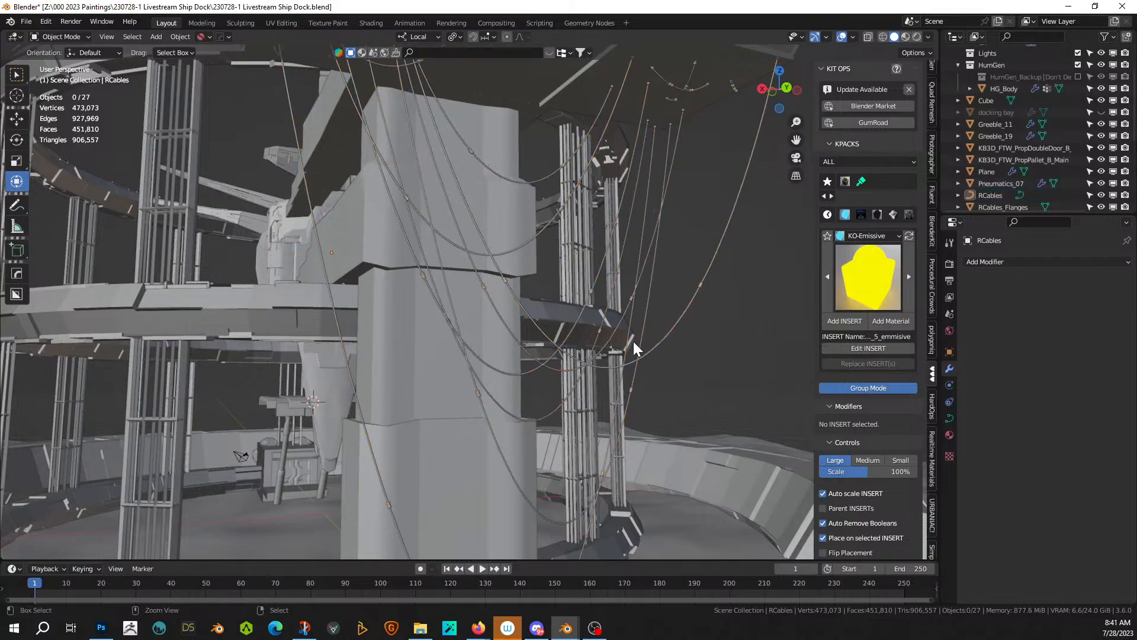
key(ctrl+s)
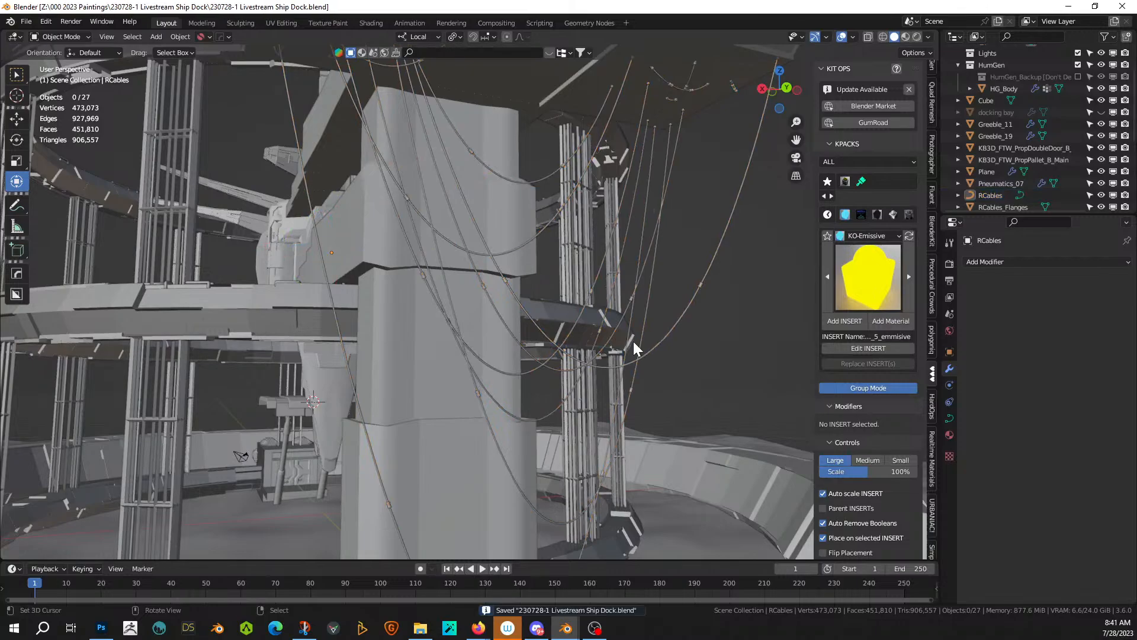
- Quad Slice both flat end faces of the open ground ring with Tangent set to 1, and return to Object Mode
scroll(553, 310, down, 10)
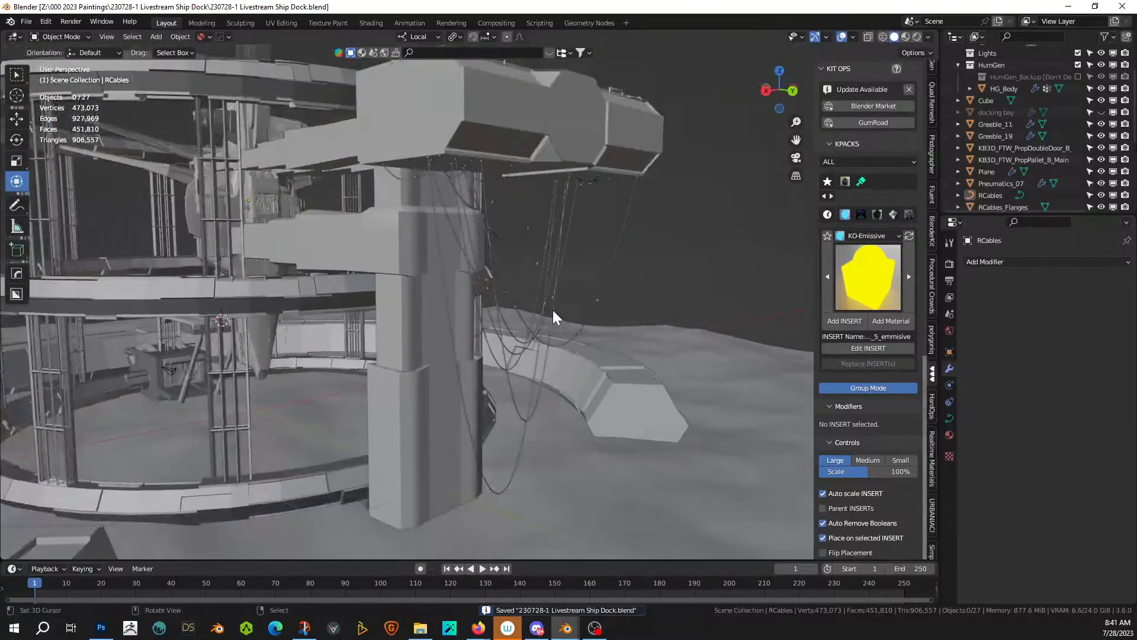
middle_drag(550, 311, 503, 327)
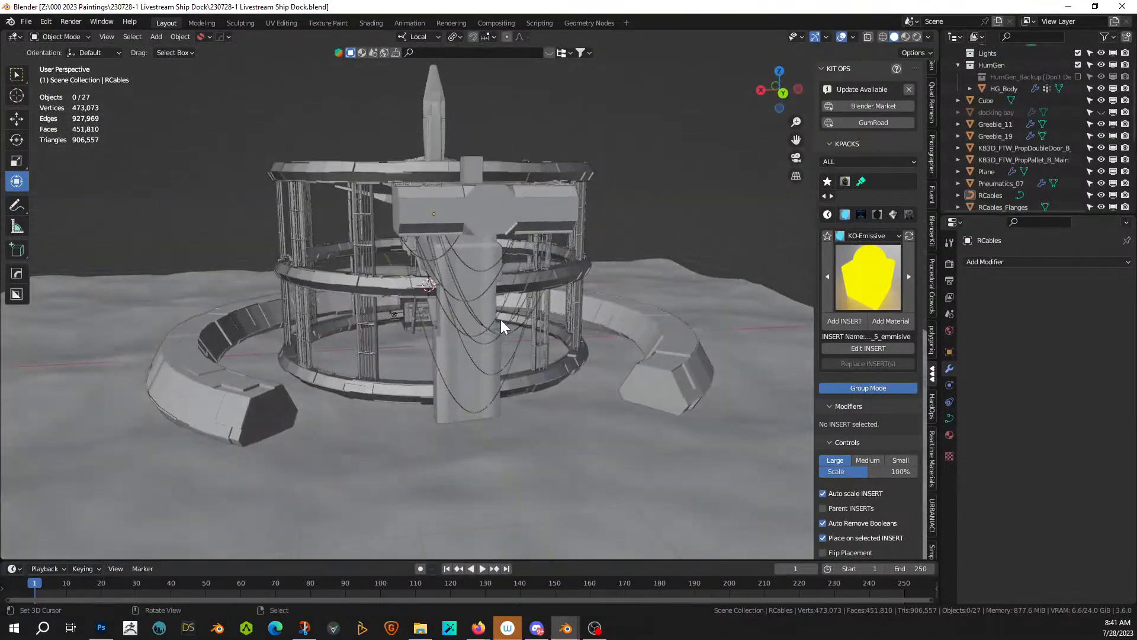
click(290, 409)
key(Tab)
click(267, 409)
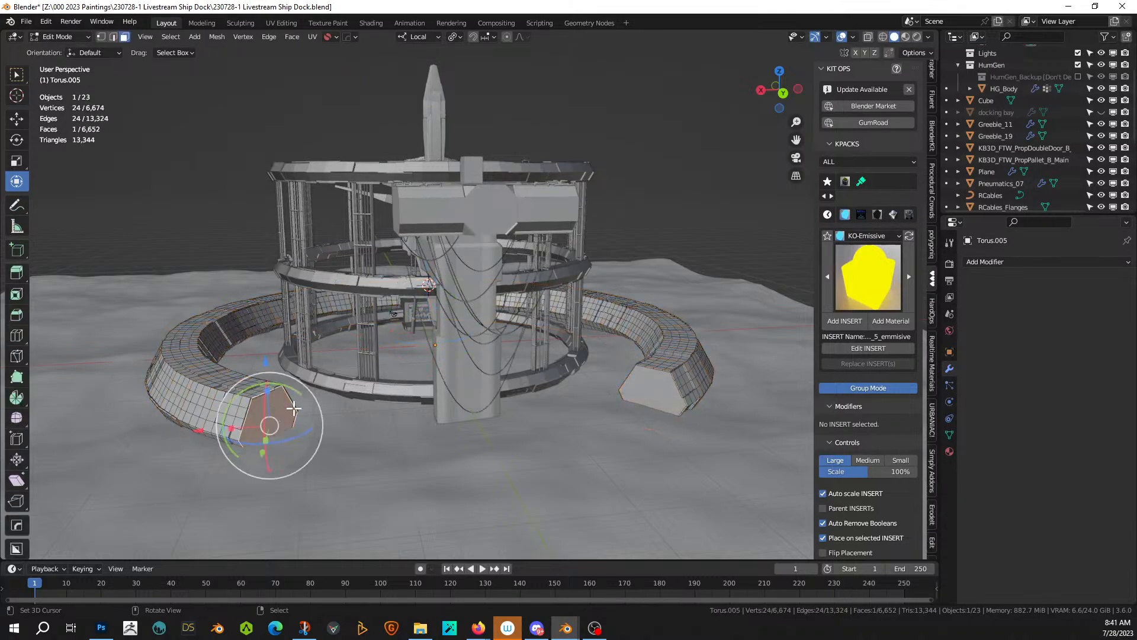
shift+click(661, 388)
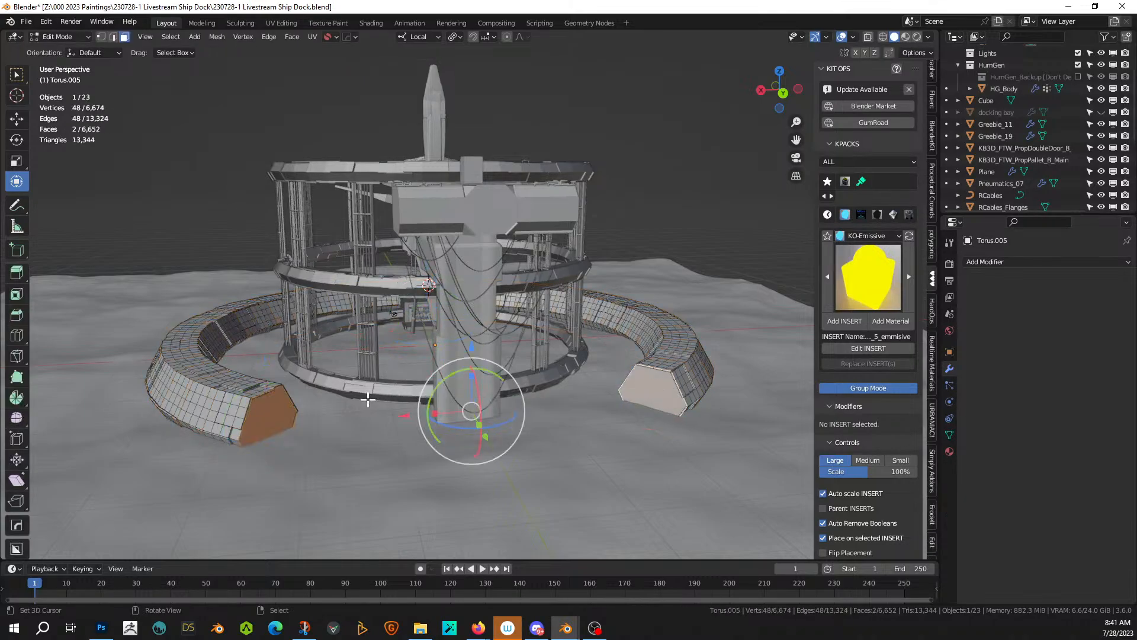
key(q)
key(shift+q)
mouse_move(336, 430)
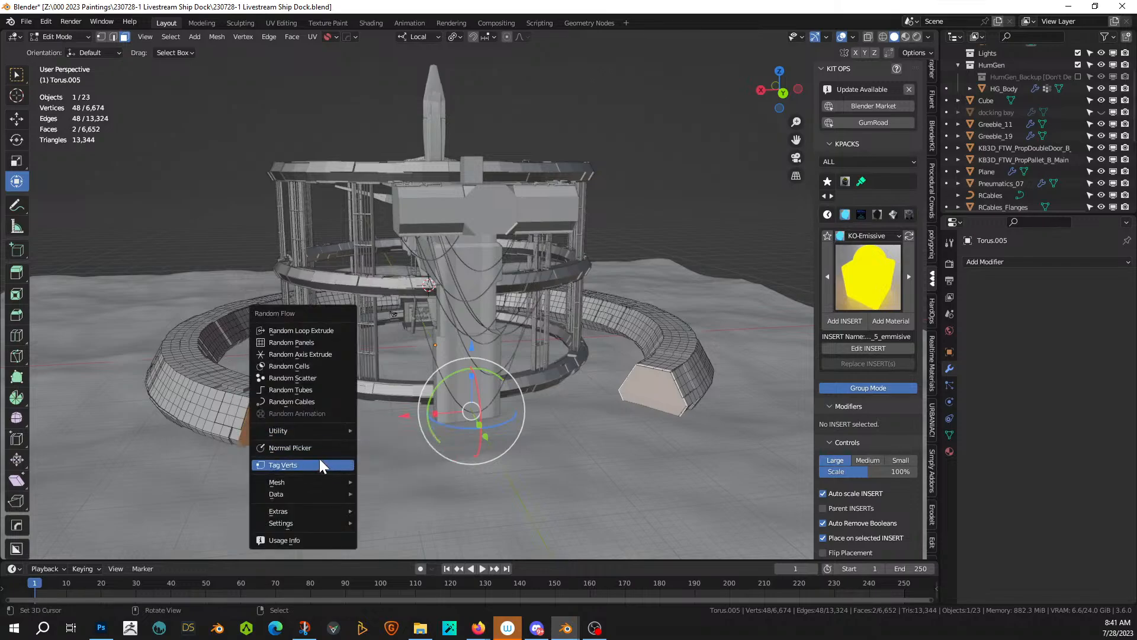
mouse_move(291, 481)
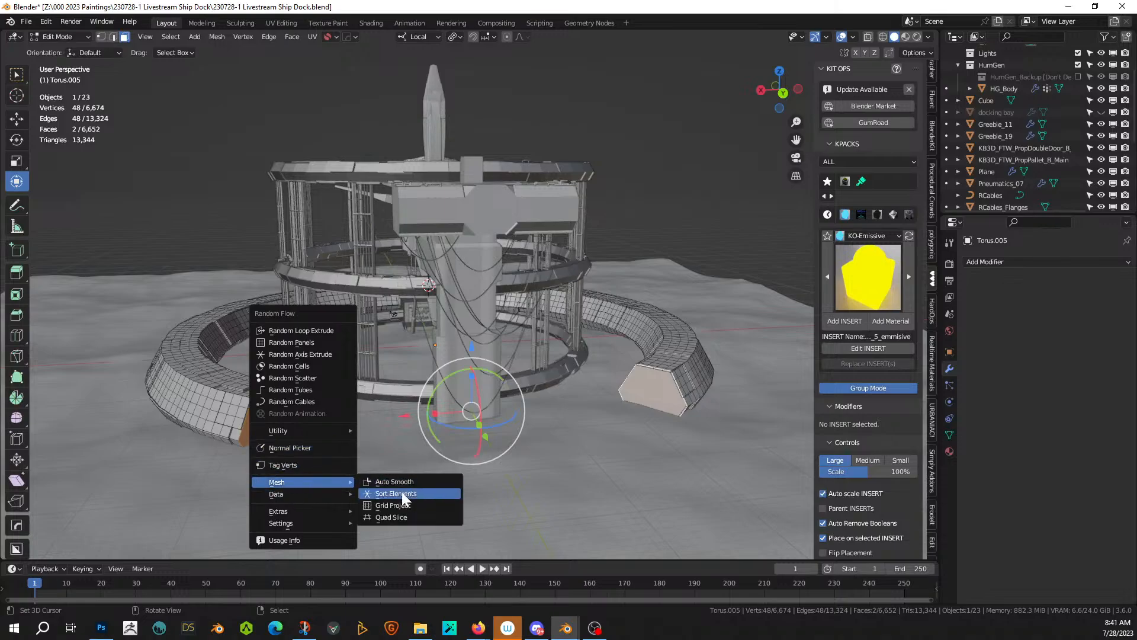
click(409, 516)
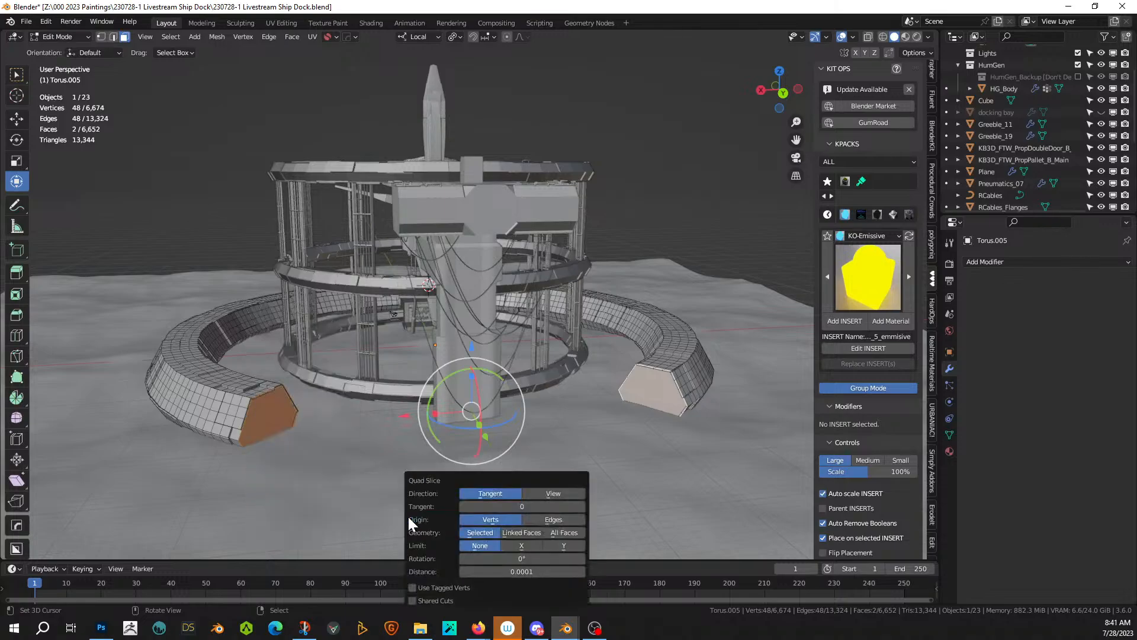
click(581, 507)
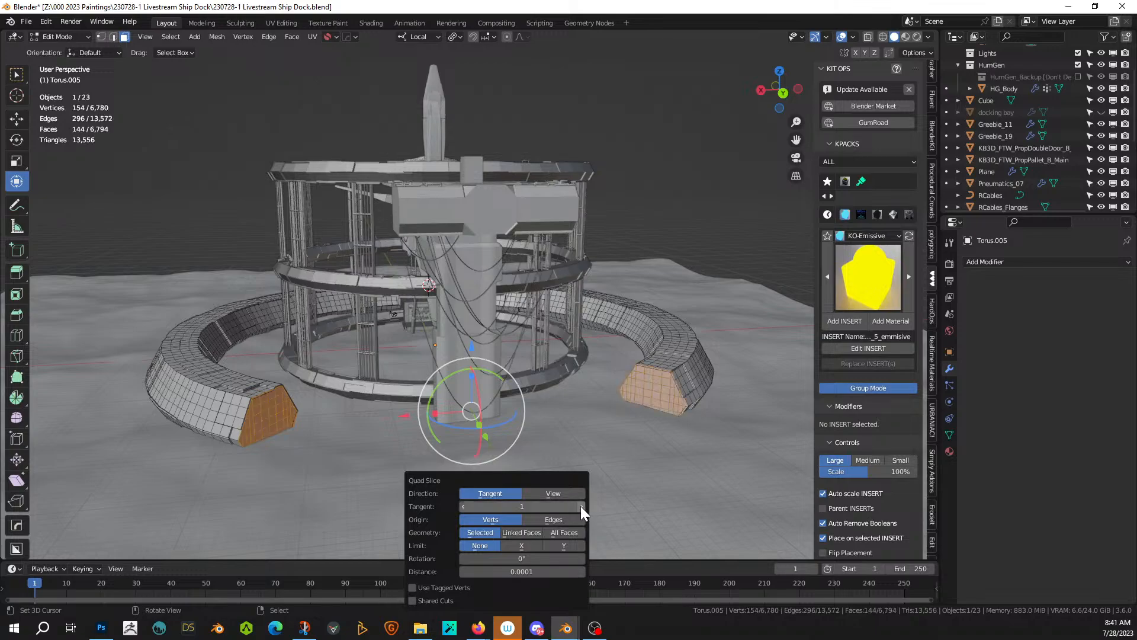
scroll(452, 432, up, 2)
middle_drag(452, 432, 394, 356)
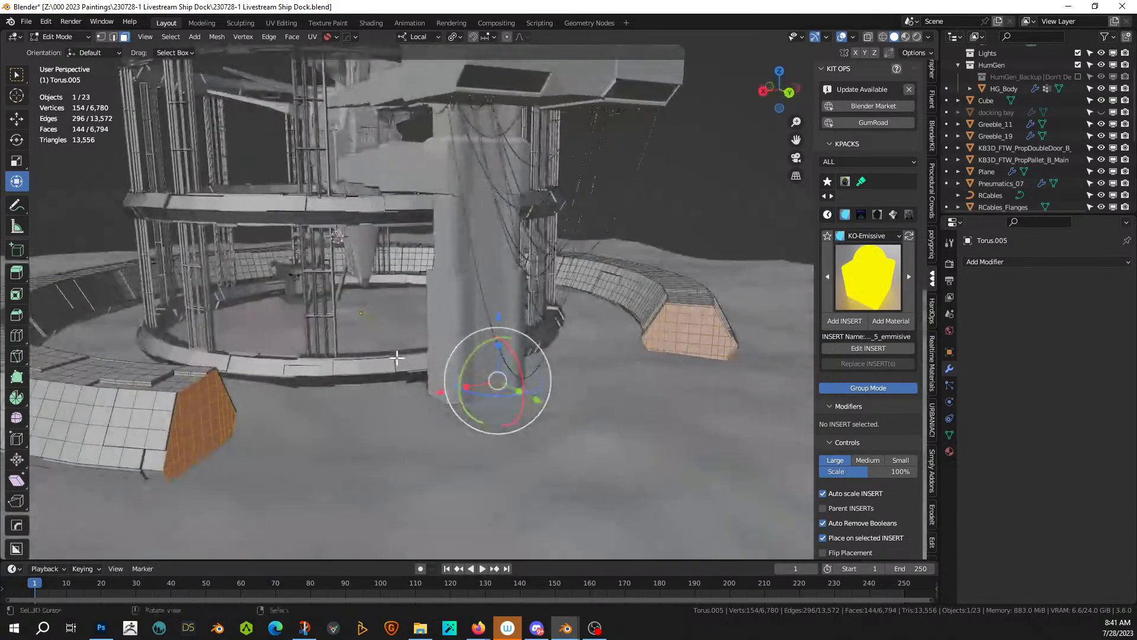
key(Tab)
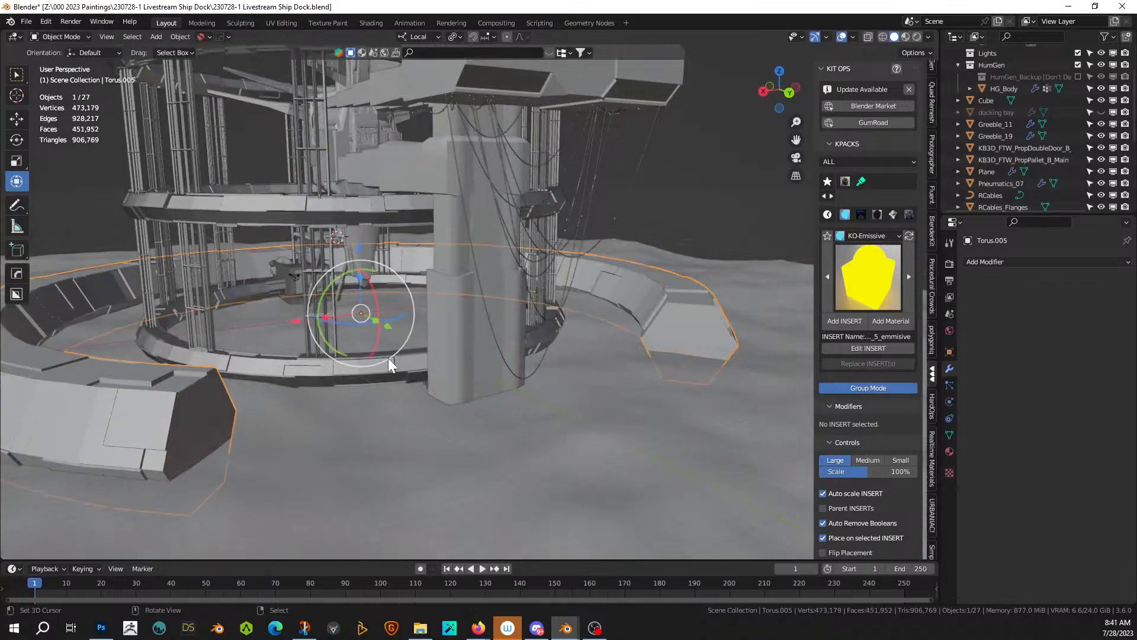
- Run Random Loop Extrude on the ground ring with loops 1, 2 and 3 enabled and Loop From Source off
right_click(294, 361)
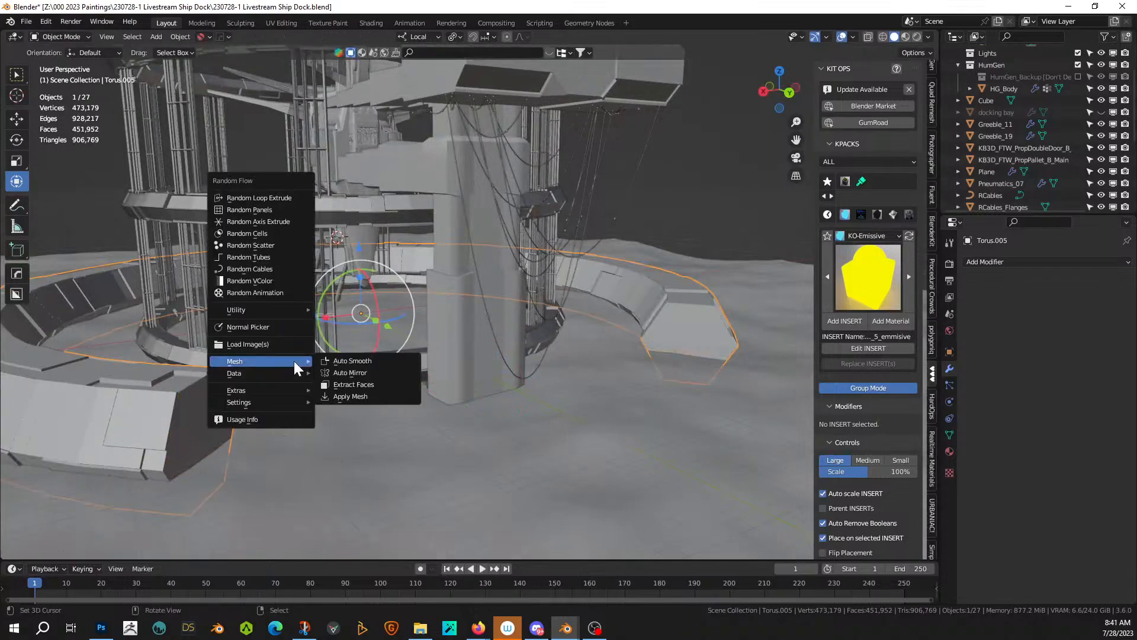
click(258, 197)
click(273, 185)
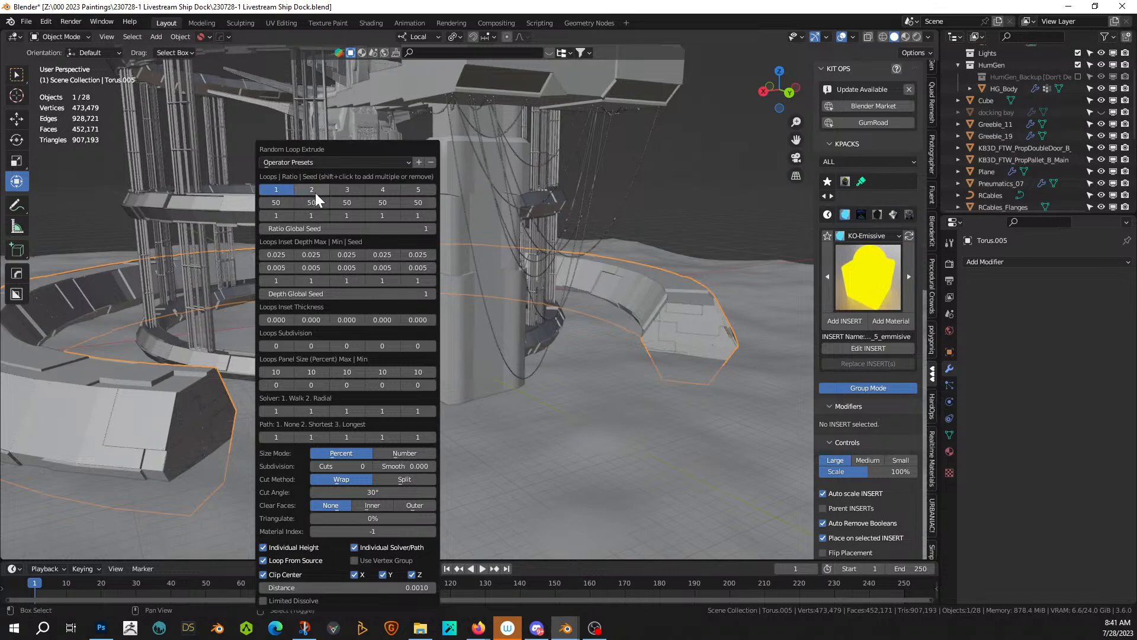
shift+click(315, 193)
shift+click(347, 191)
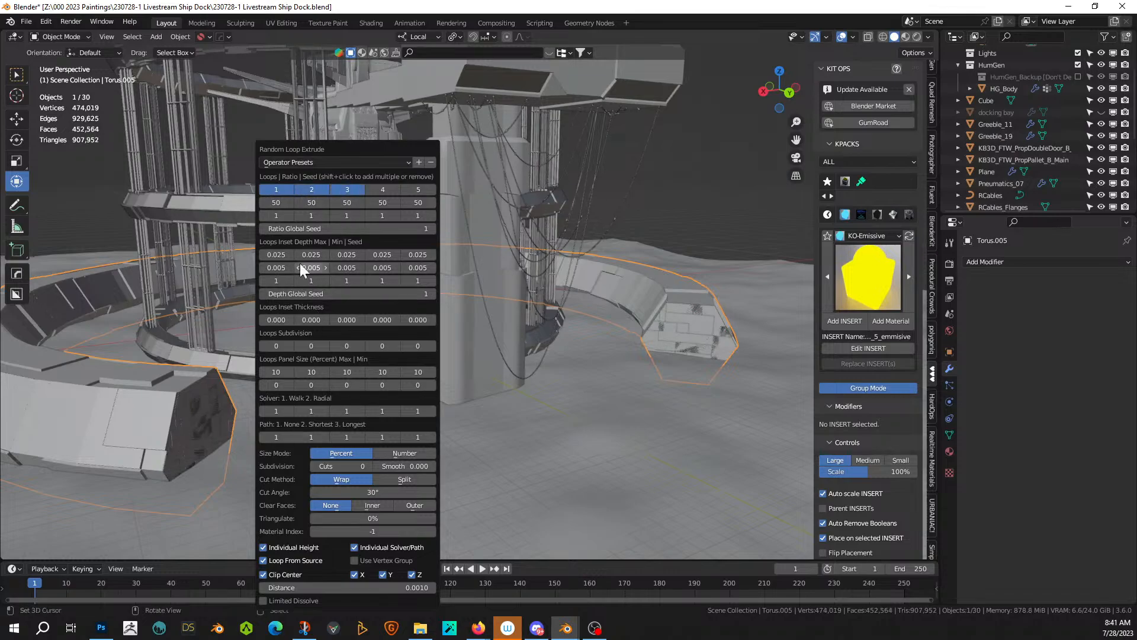
click(264, 559)
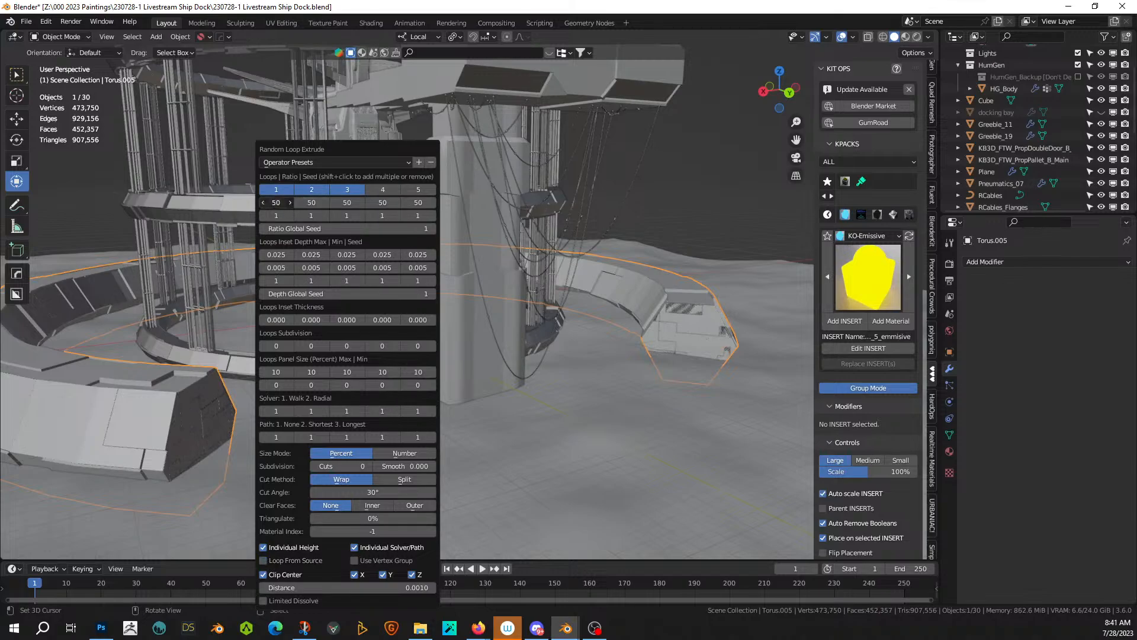
- Set the first loop's ratio to 75 and maximum inset depth to 0.415, with 2 subdivision cuts
drag(276, 202, 279, 200)
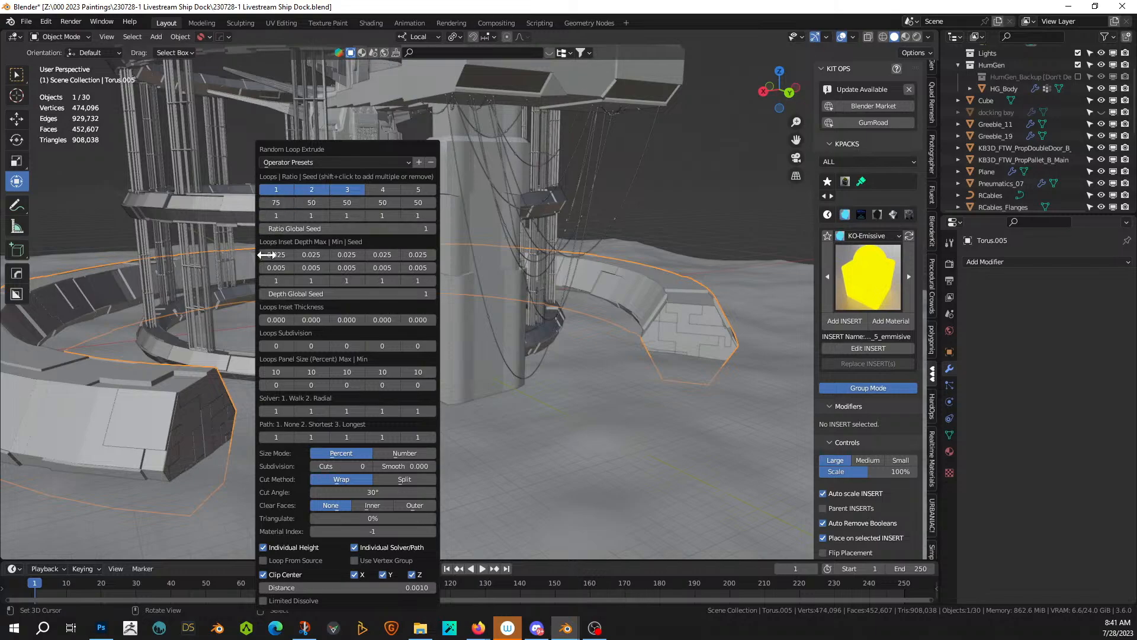
drag(266, 254, 285, 298)
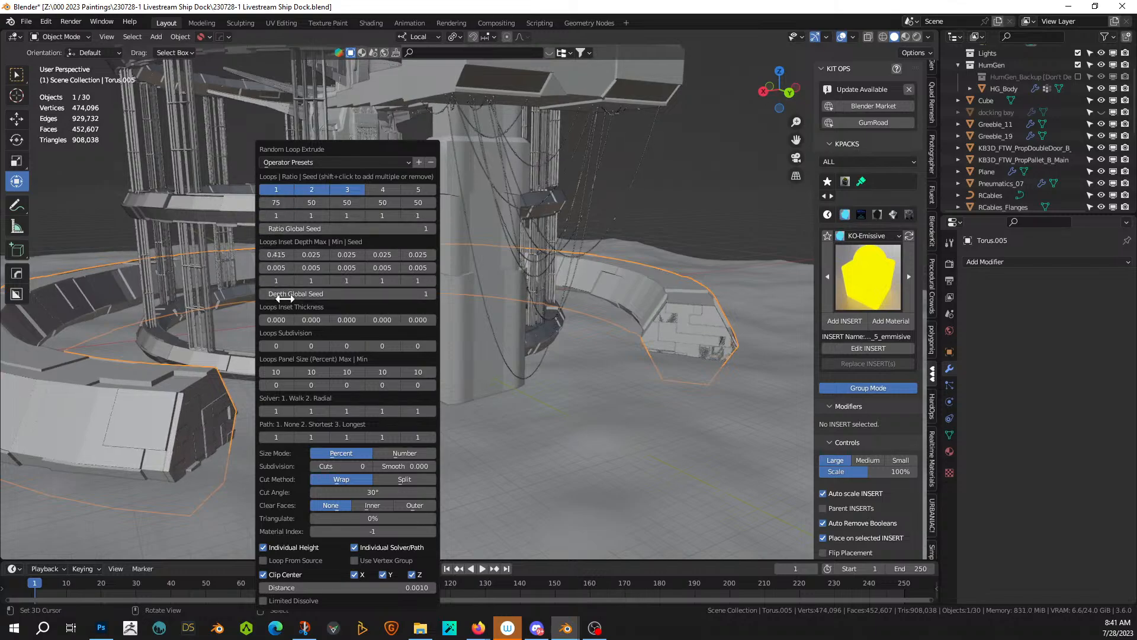
click(368, 465)
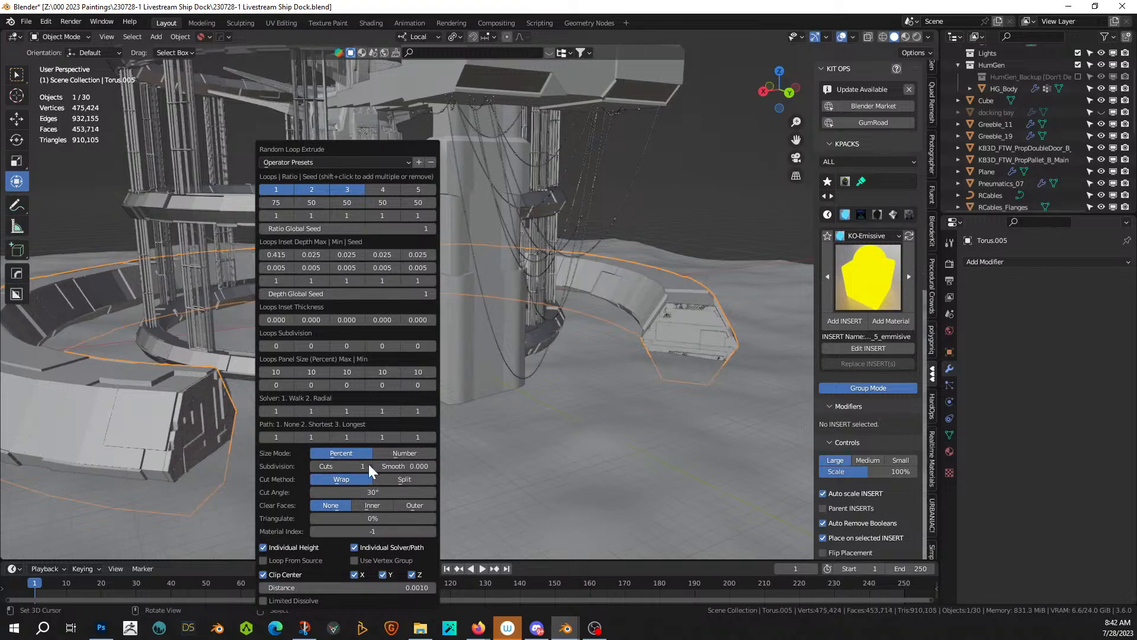
click(369, 465)
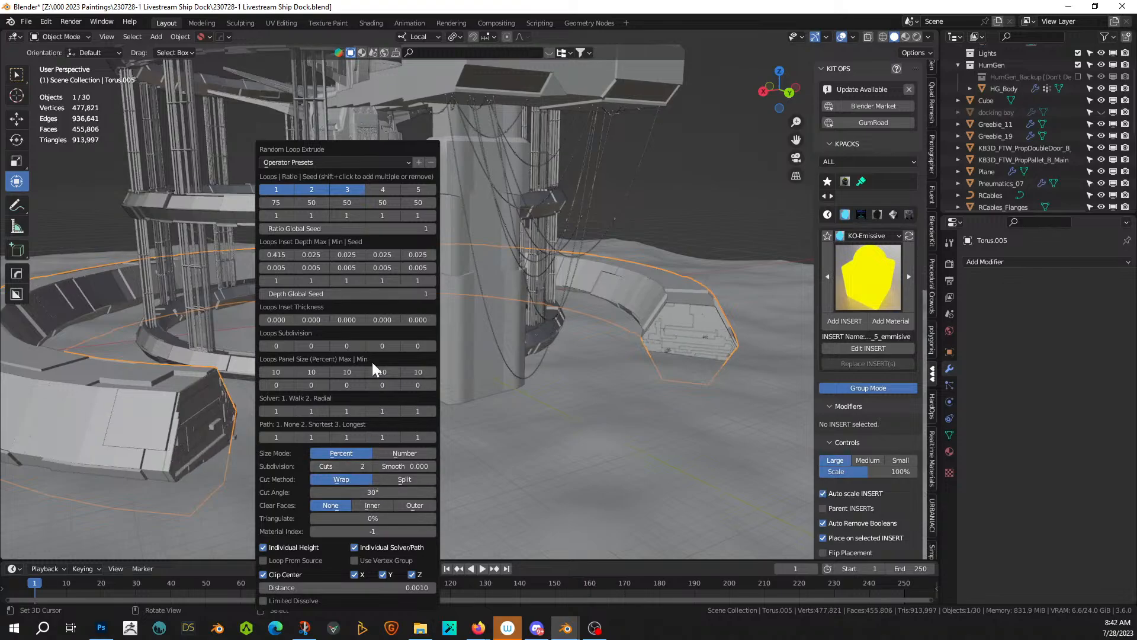
- Set the maximum inset depths of loops 1, 2 and 3 to 0.5, 0.25 and 0.1
drag(277, 254, 299, 254)
click(284, 254)
text(0.5)
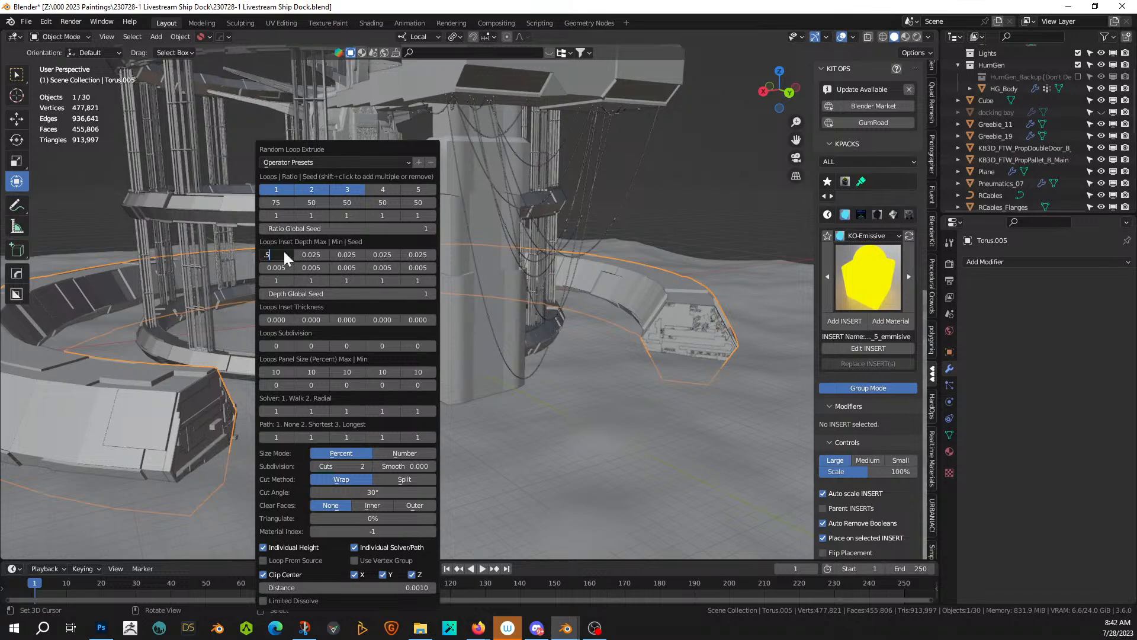
key(Return)
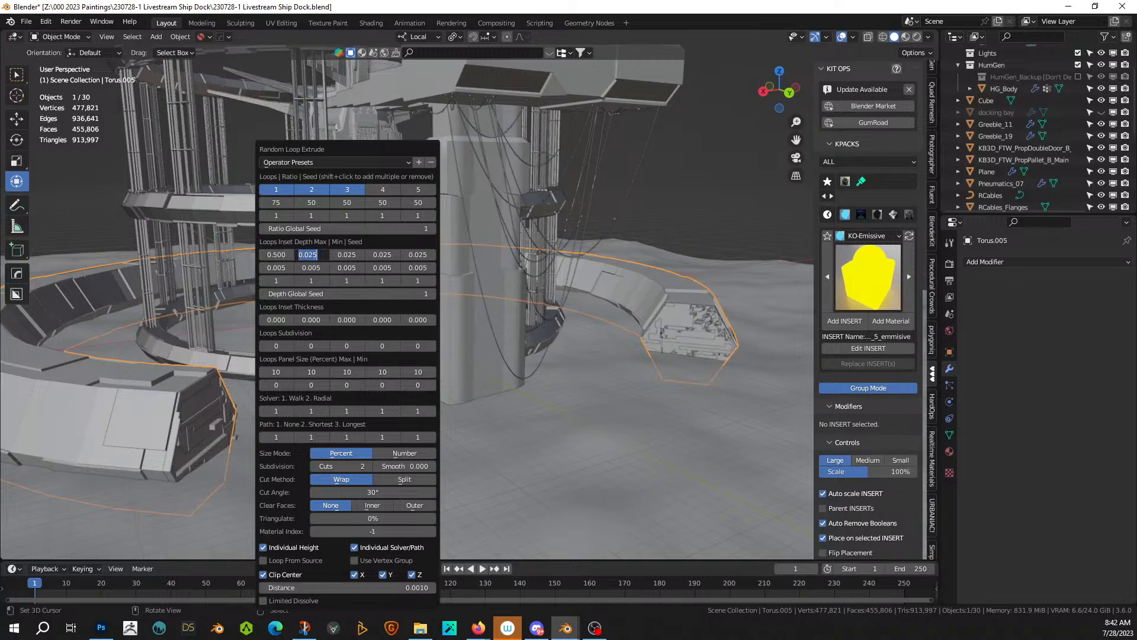
drag(311, 255, 314, 254)
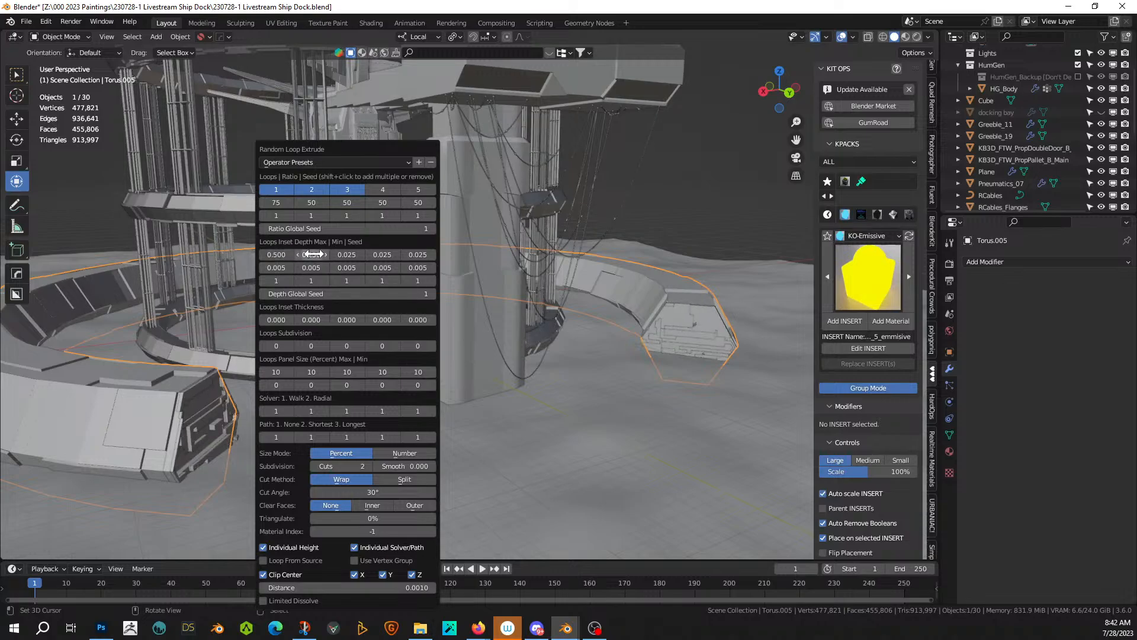
click(348, 254)
text(0.25)
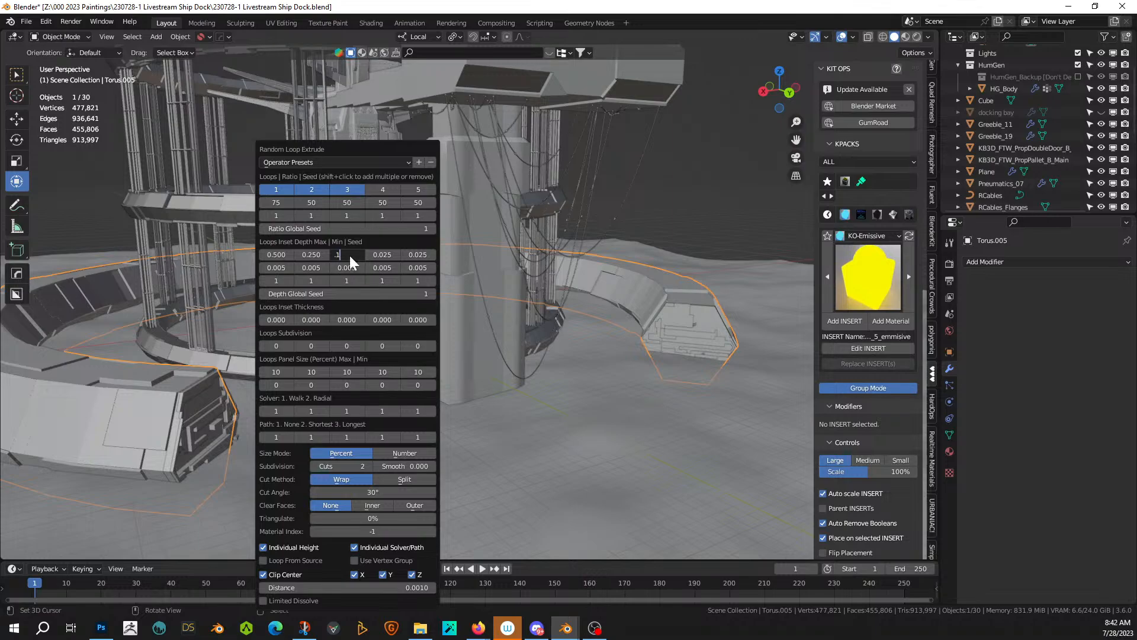
key(Return)
- Check the extruded panels on the ground ring from a higher angle and save the file
mouse_move(336, 314)
middle_down()
mouse_move(287, 299)
mouse_move(310, 289)
mouse_move(349, 300)
mouse_move(362, 321)
mouse_move(323, 350)
mouse_move(252, 320)
mouse_move(232, 294)
mouse_move(340, 323)
mouse_move(339, 333)
middle_up()
key(shift+s)
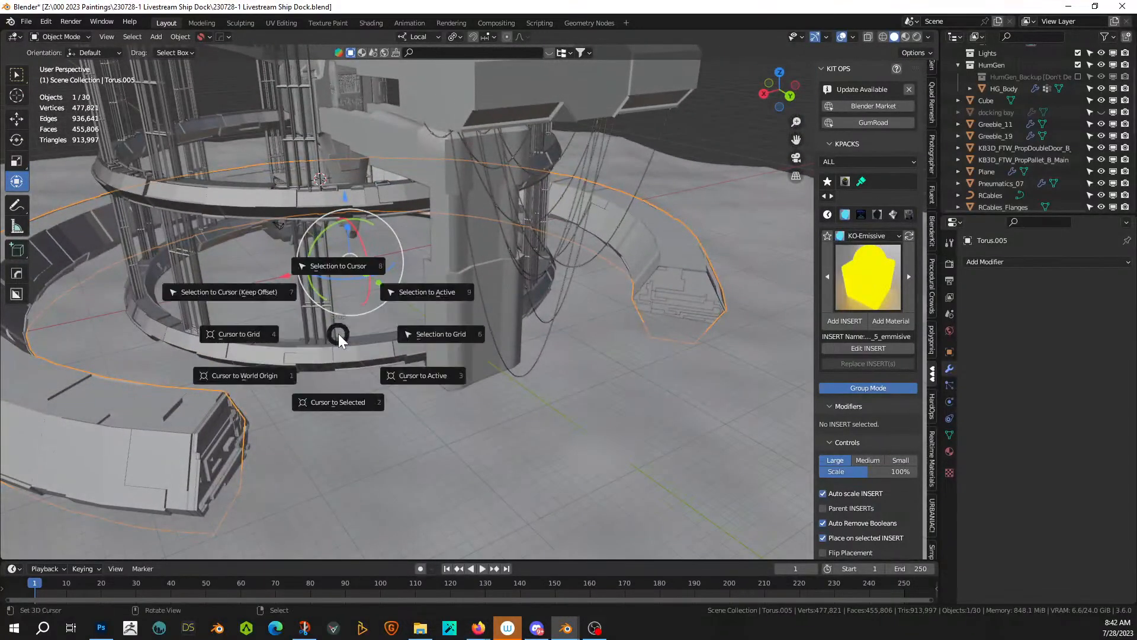
click(436, 320)
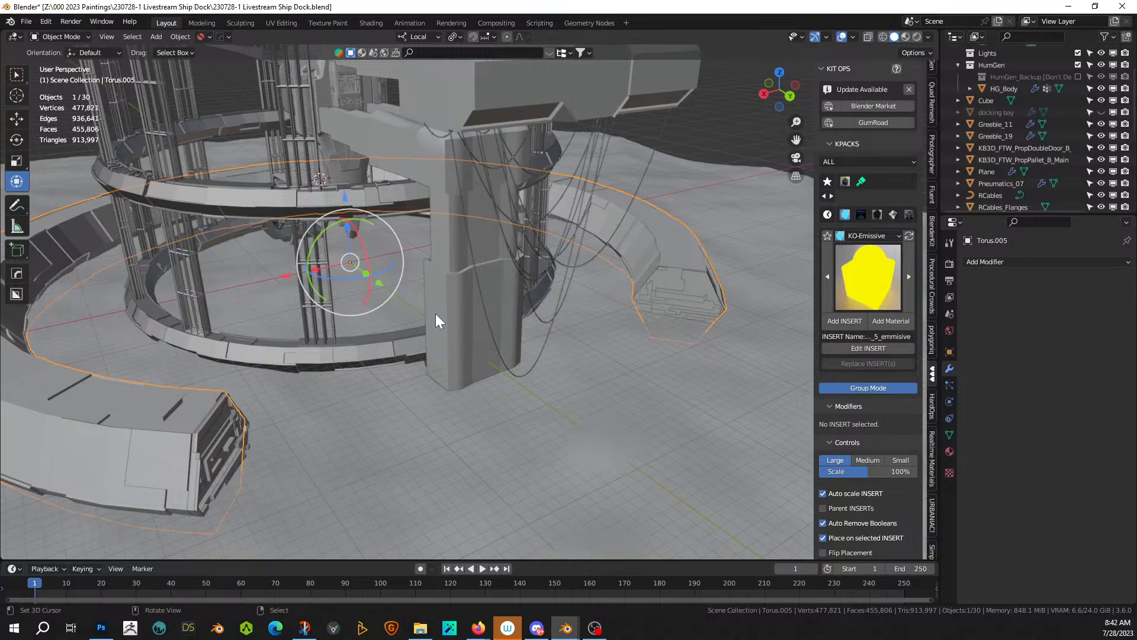
key(ctrl+s)
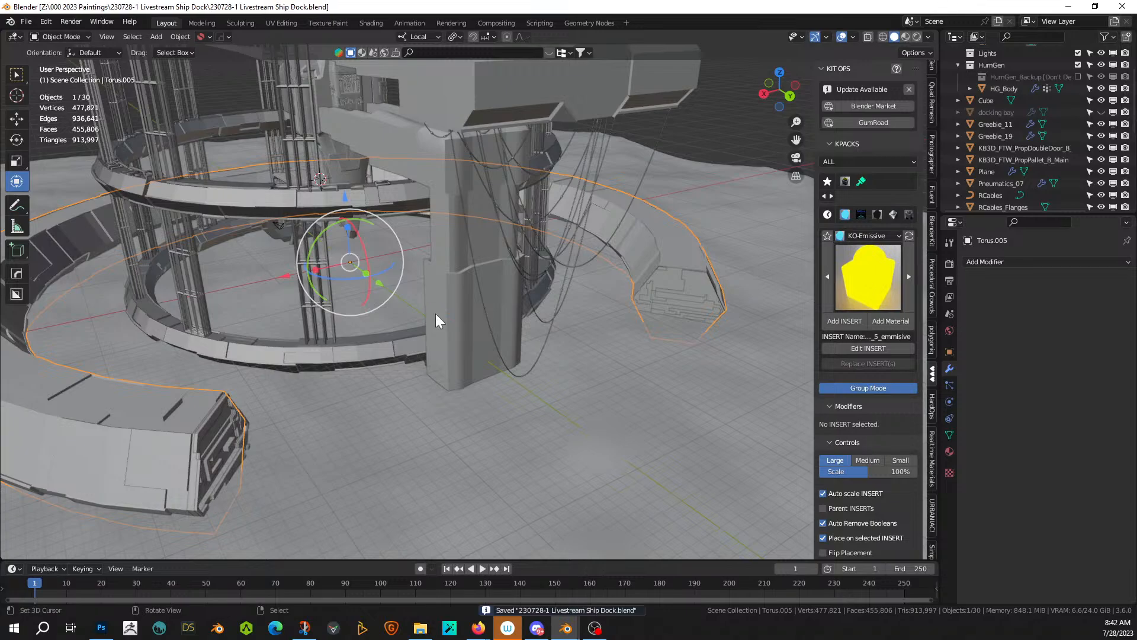
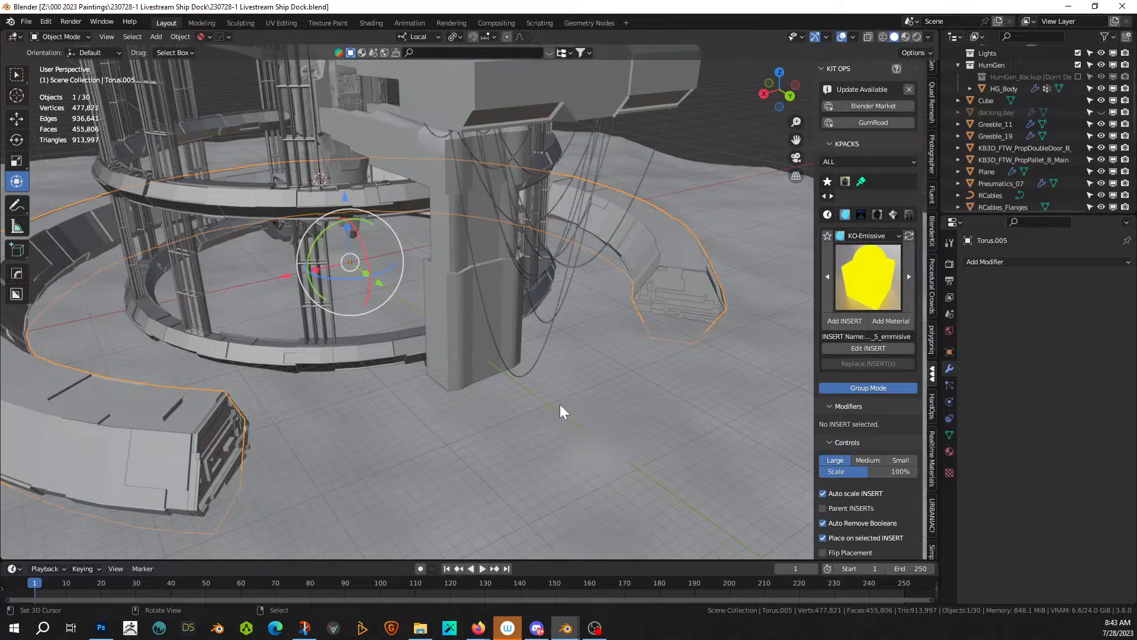
- Look up the KIT OPS add-on's details and file paths in the preferences
middle_drag(573, 403, 532, 403)
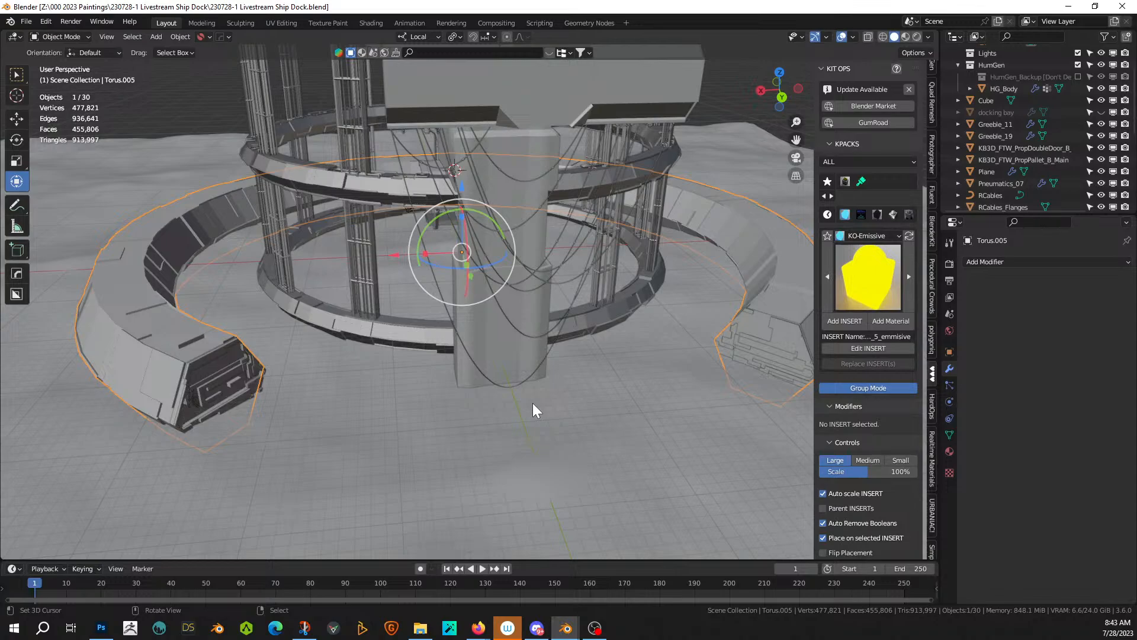
middle_drag(468, 443, 349, 389)
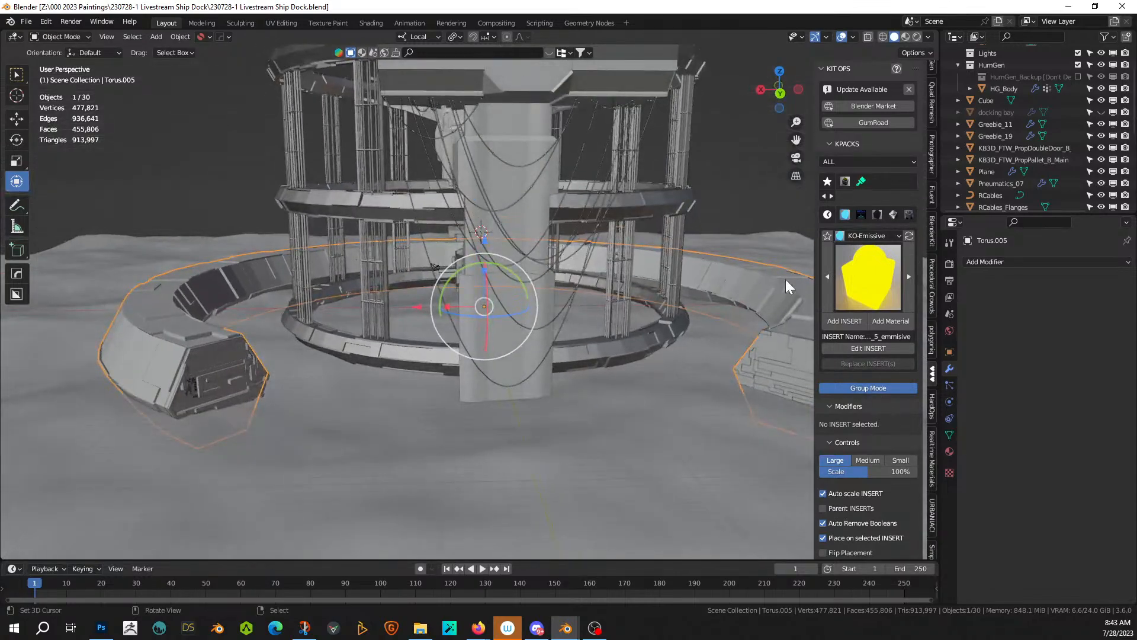
click(897, 69)
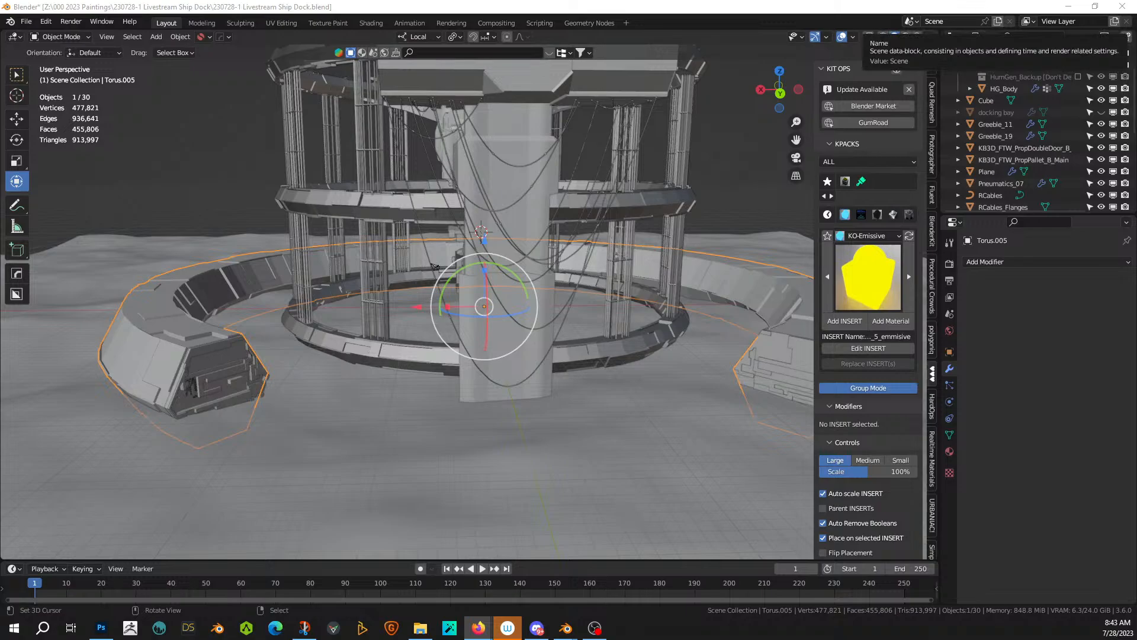
click(46, 21)
click(101, 188)
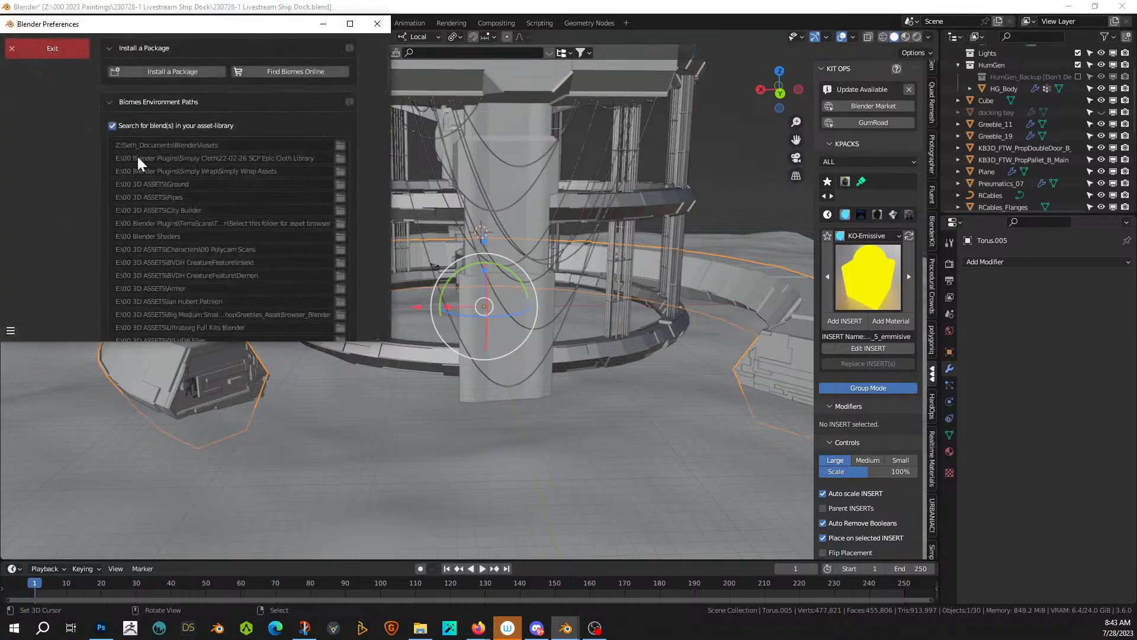
click(36, 45)
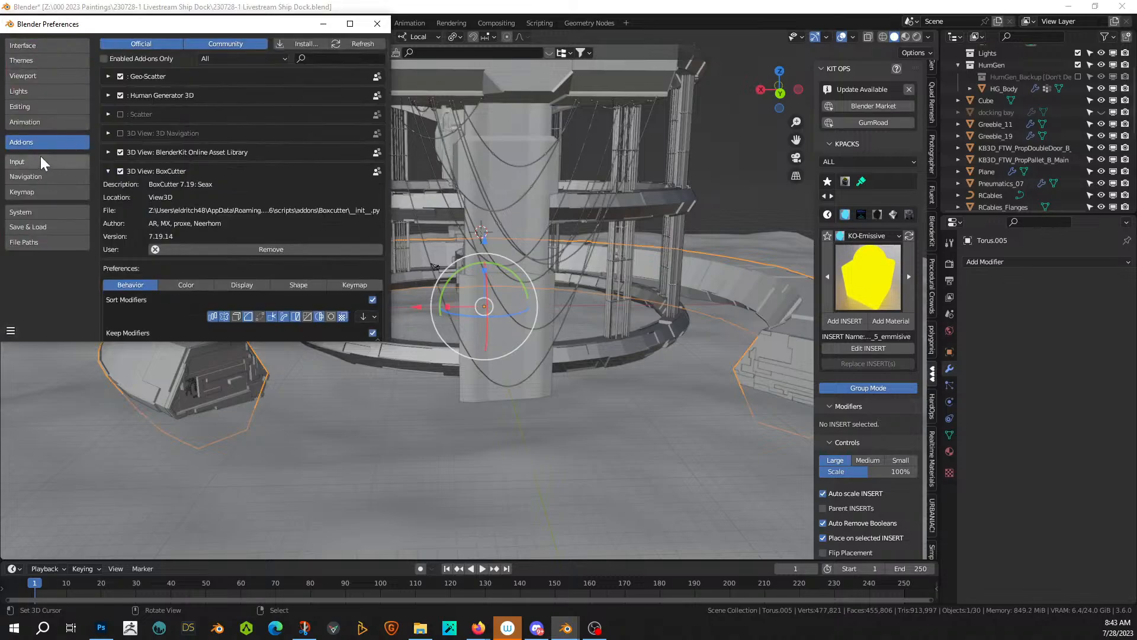
click(331, 60)
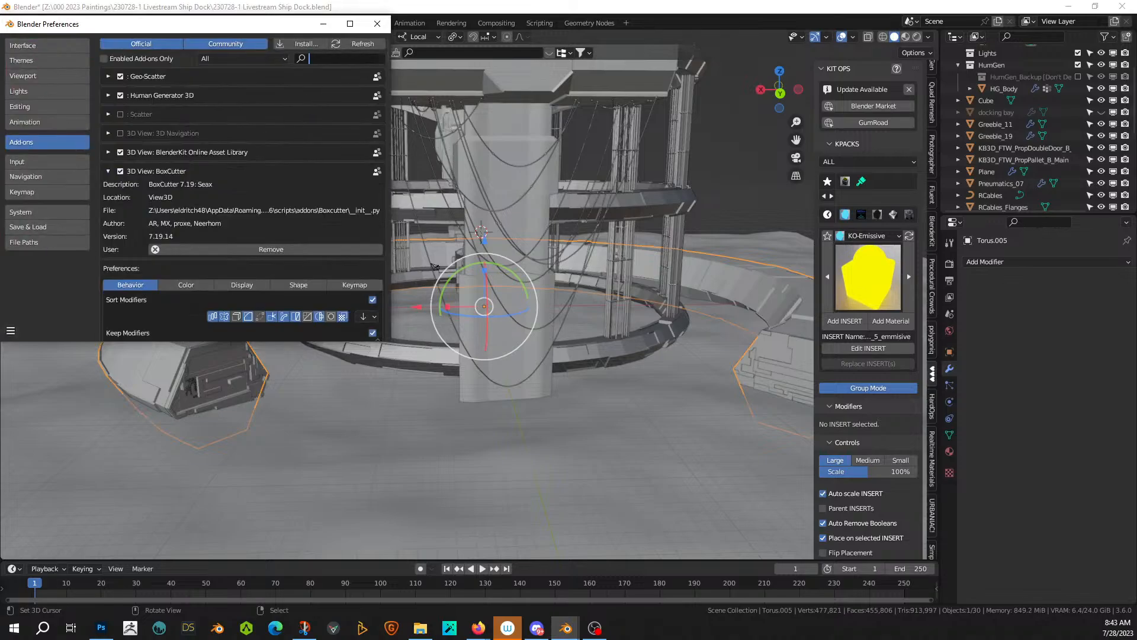
text(kit op)
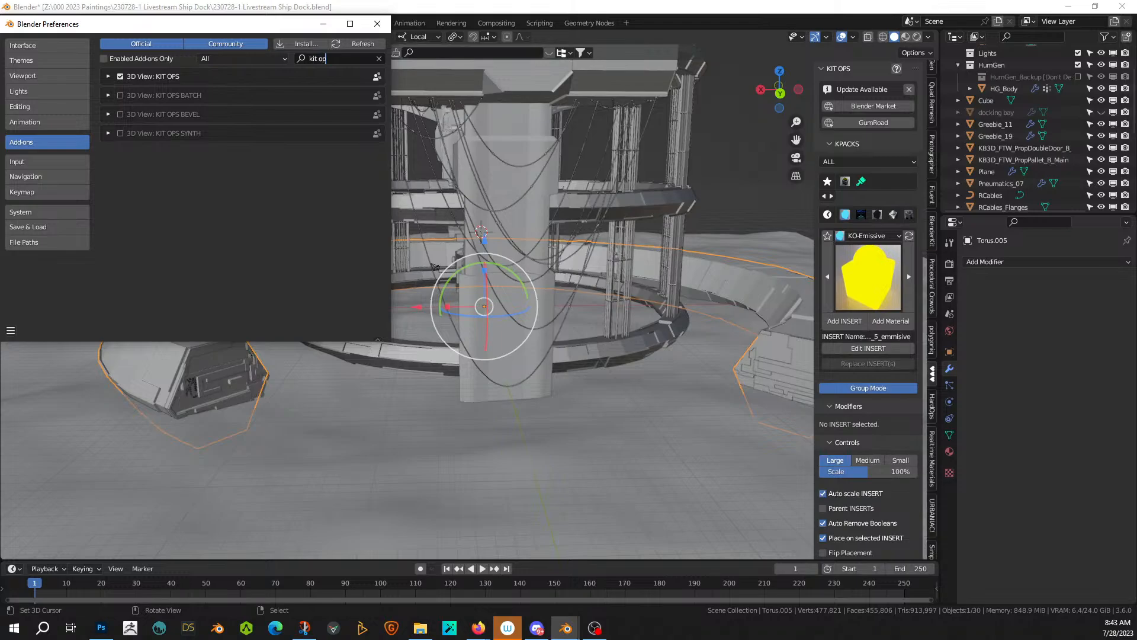
click(108, 76)
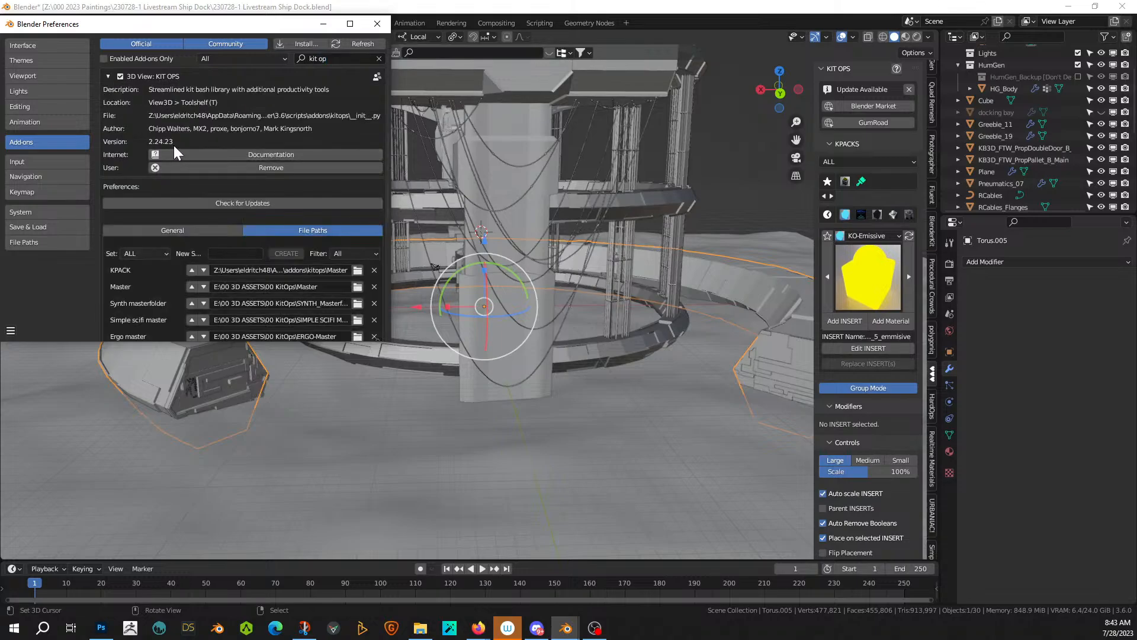
click(378, 24)
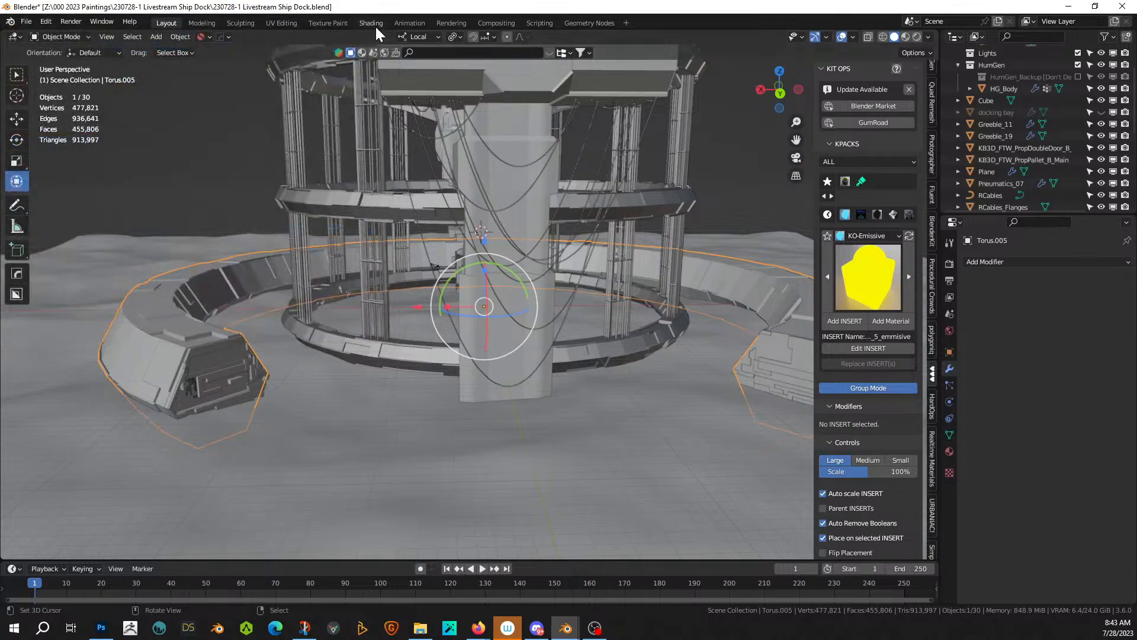
- Place the Greeble_25 asset on top of the ground ring beside one flat end and clear its rotation
middle_drag(354, 339, 389, 348)
middle_drag(393, 372, 343, 329)
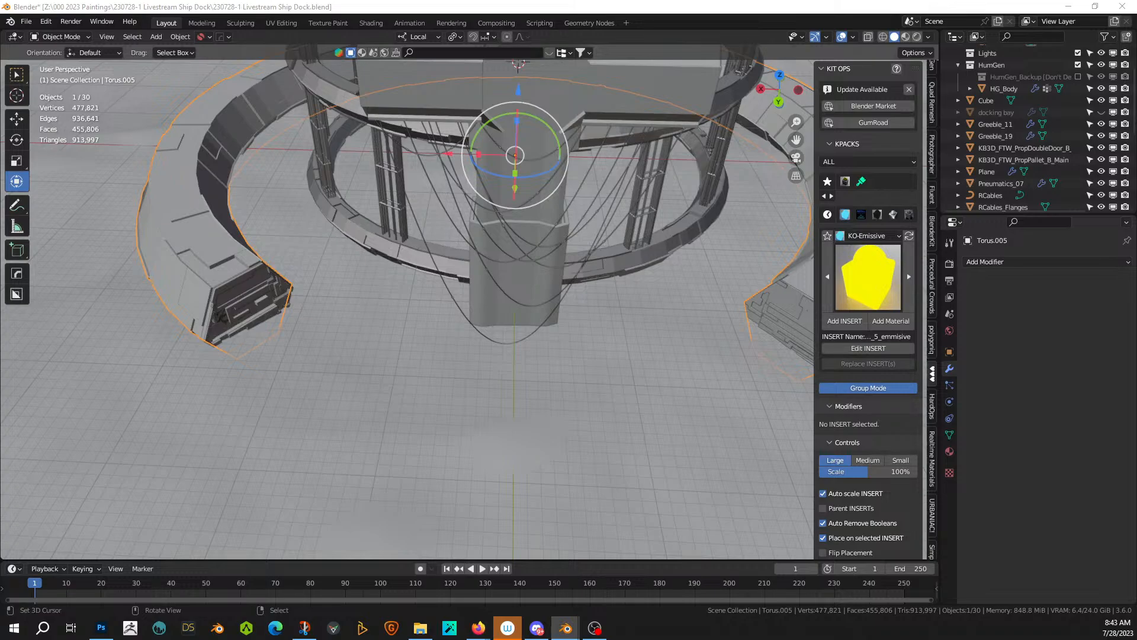
drag(1, 142, 225, 273)
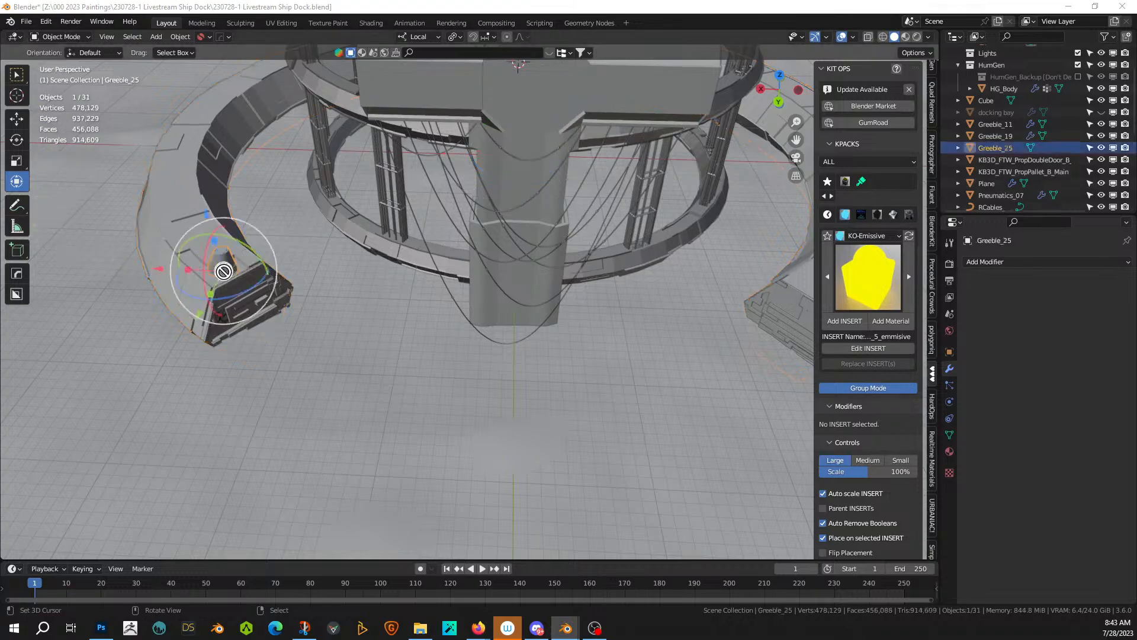
key(KP_Decimal)
middle_drag(343, 278, 492, 339)
scroll(351, 360, down, 5)
key(alt+r)
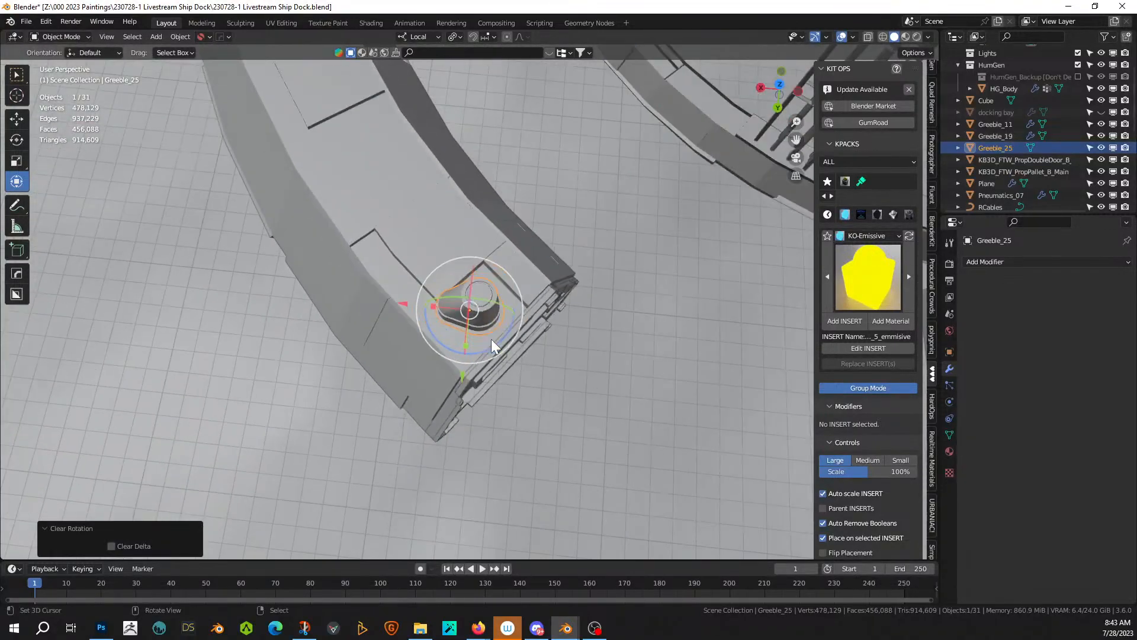
- In top view, rotate the greeble about 41° along the ring's end, scale it to 0.847 and shift it about 0.34 m toward negative X
key(KP_7)
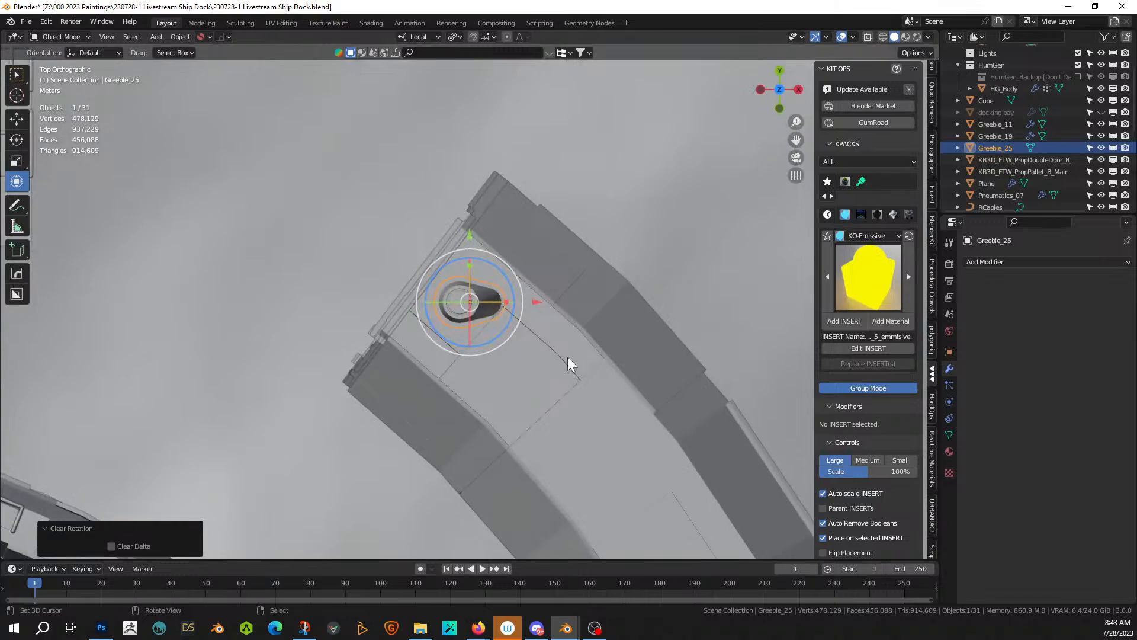
key(r)
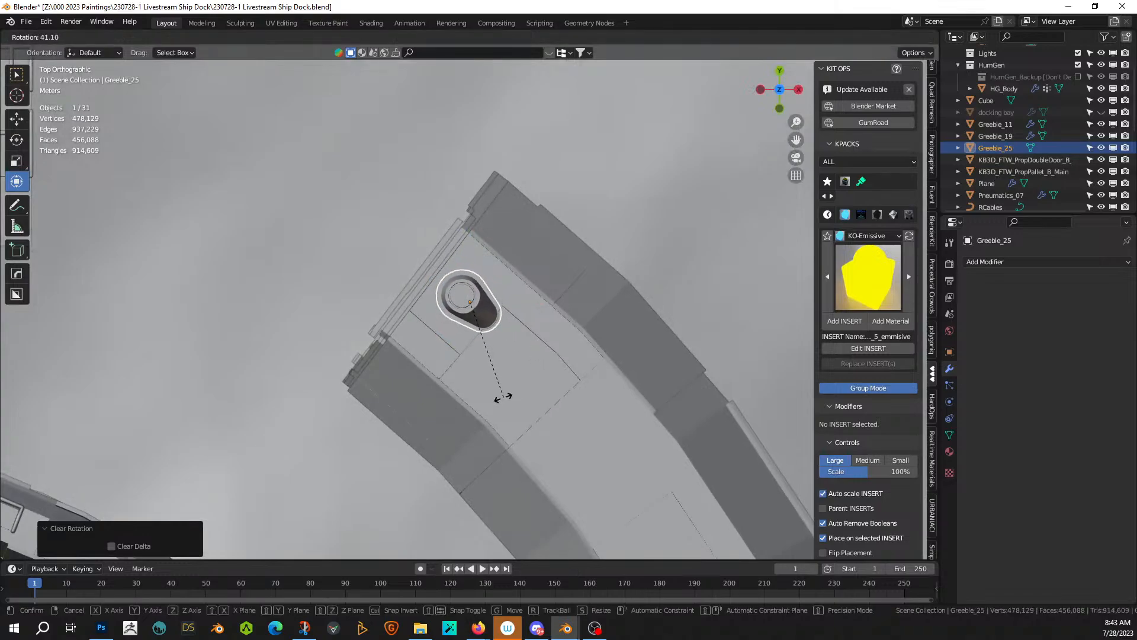
click(503, 396)
key(s)
click(531, 387)
key(g)
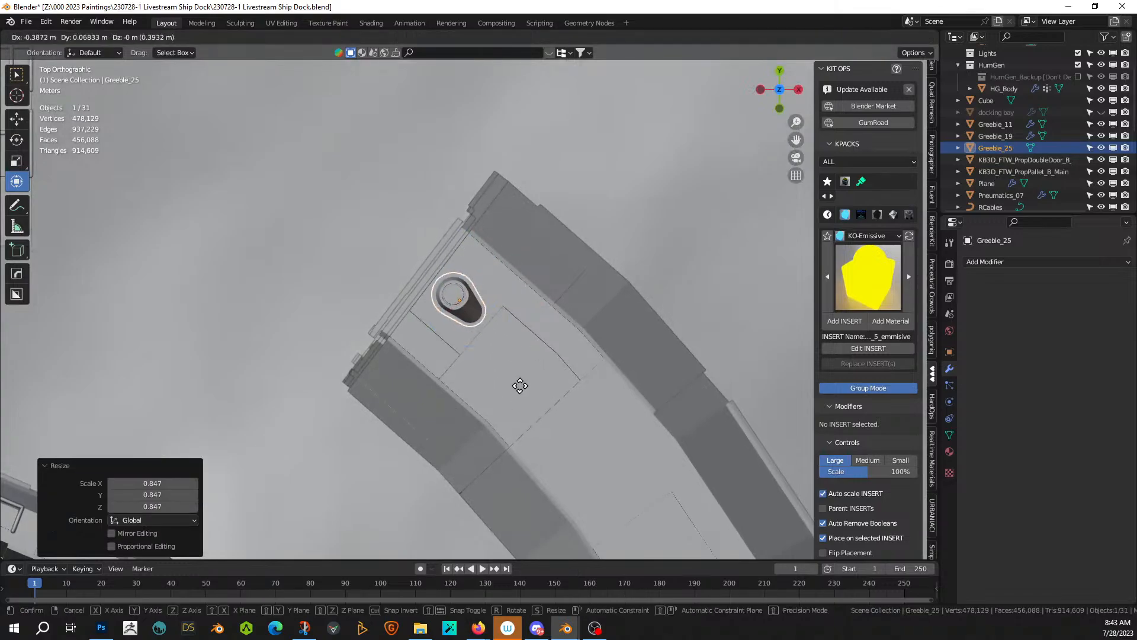
click(521, 386)
- Mirror the greeble along X across the ground ring onto the ring's opposite end
middle_drag(521, 386, 767, 268)
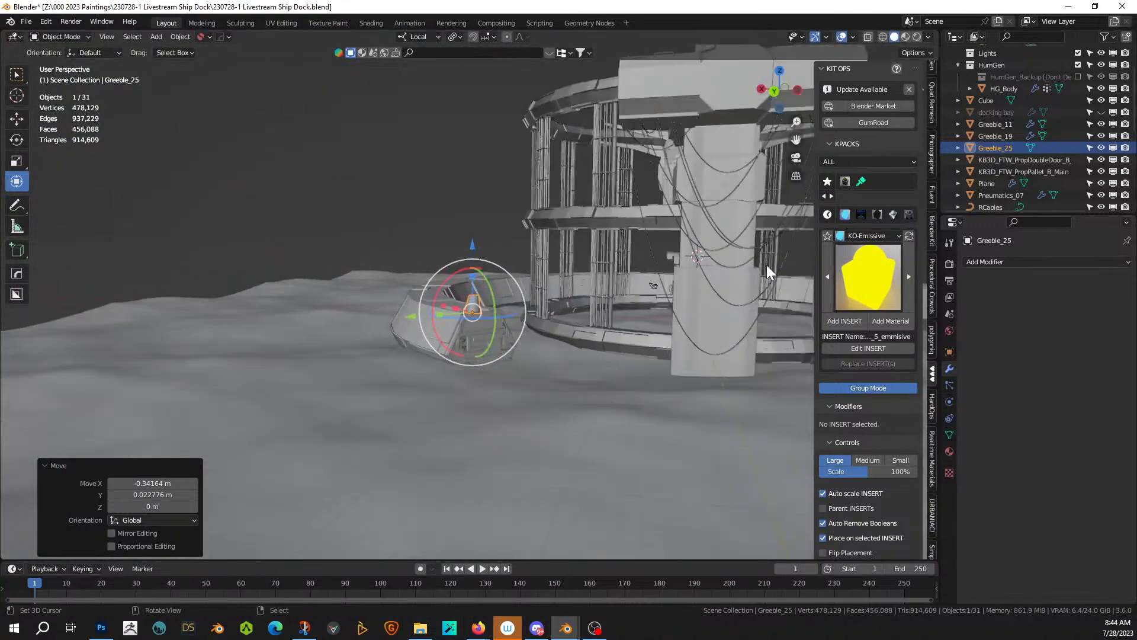
scroll(588, 332, down, 5)
middle_drag(588, 332, 609, 384)
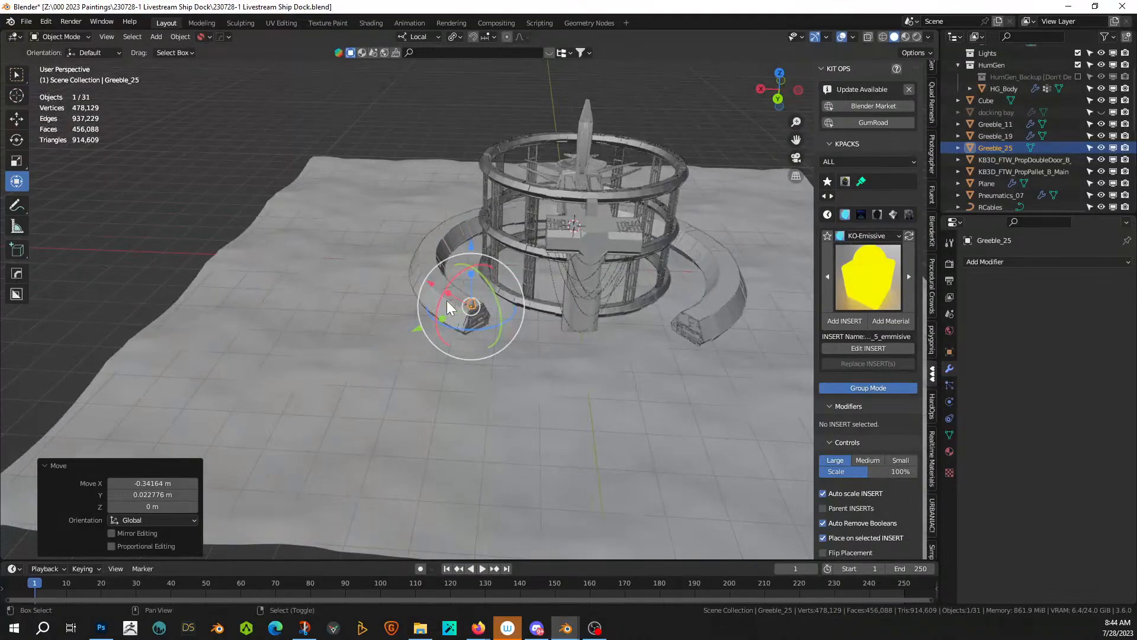
shift+click(433, 282)
key(alt+x)
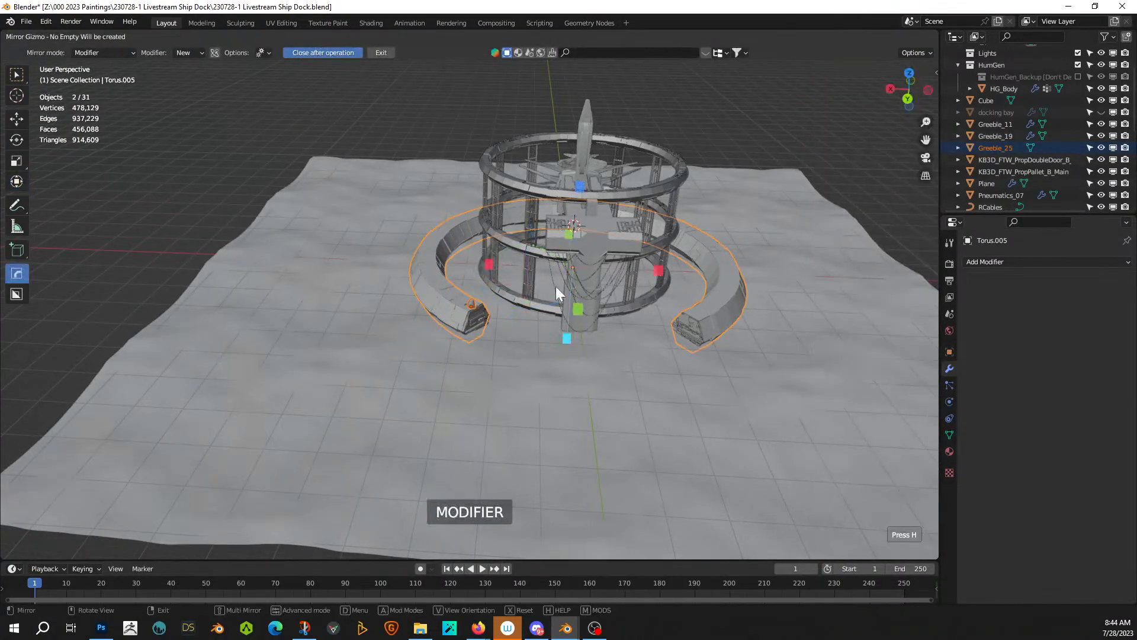
click(493, 262)
- Check the mirrored greeble on the ground ring up close and save the file
middle_drag(493, 262, 449, 226)
scroll(546, 361, up, 4)
scroll(318, 273, up, 3)
scroll(449, 227, down, 3)
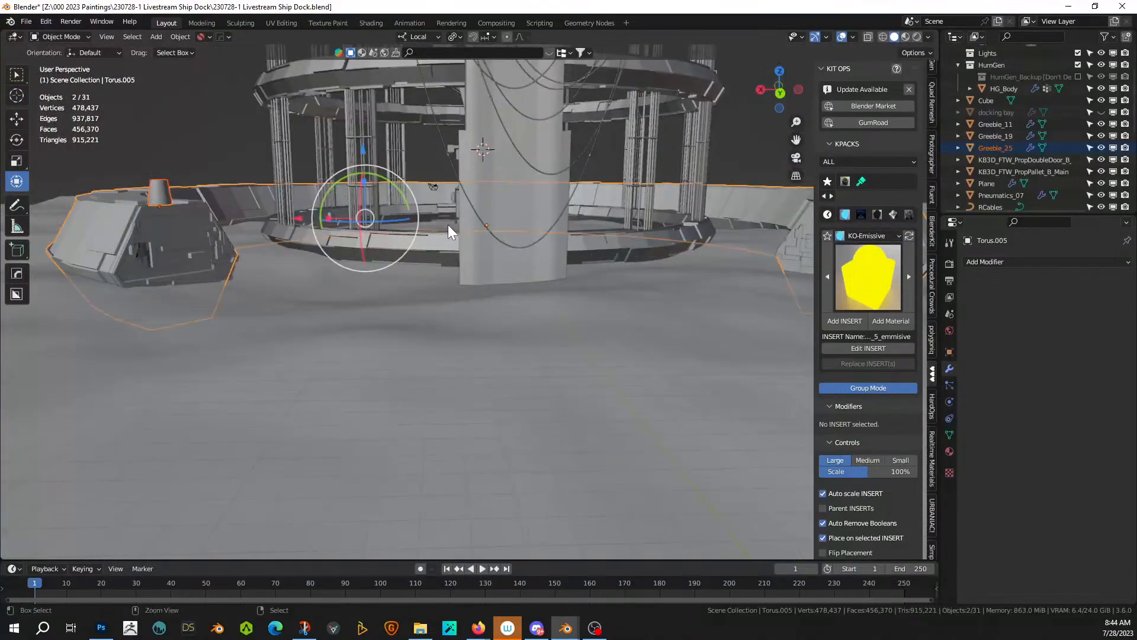
key(ctrl+s)
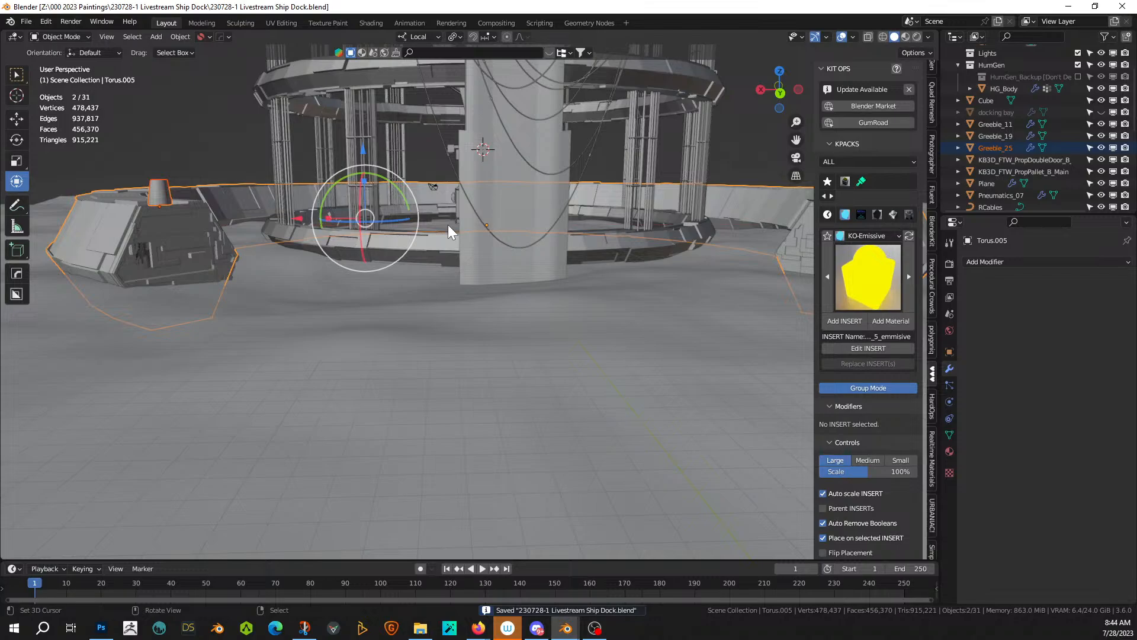
- Place the Beacon asset on top of the greeble on the ground ring's end and clear its rotation
middle_drag(447, 330, 339, 391)
scroll(477, 382, down, 2)
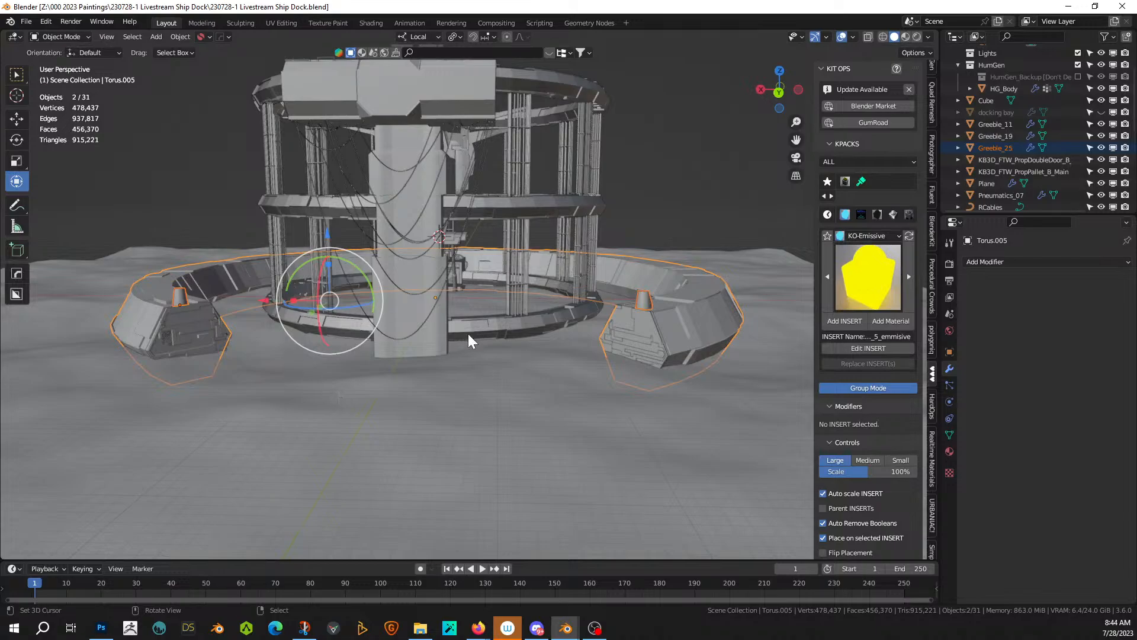
mouse_move(506, 360)
middle_down()
mouse_move(485, 360)
mouse_move(498, 359)
middle_up()
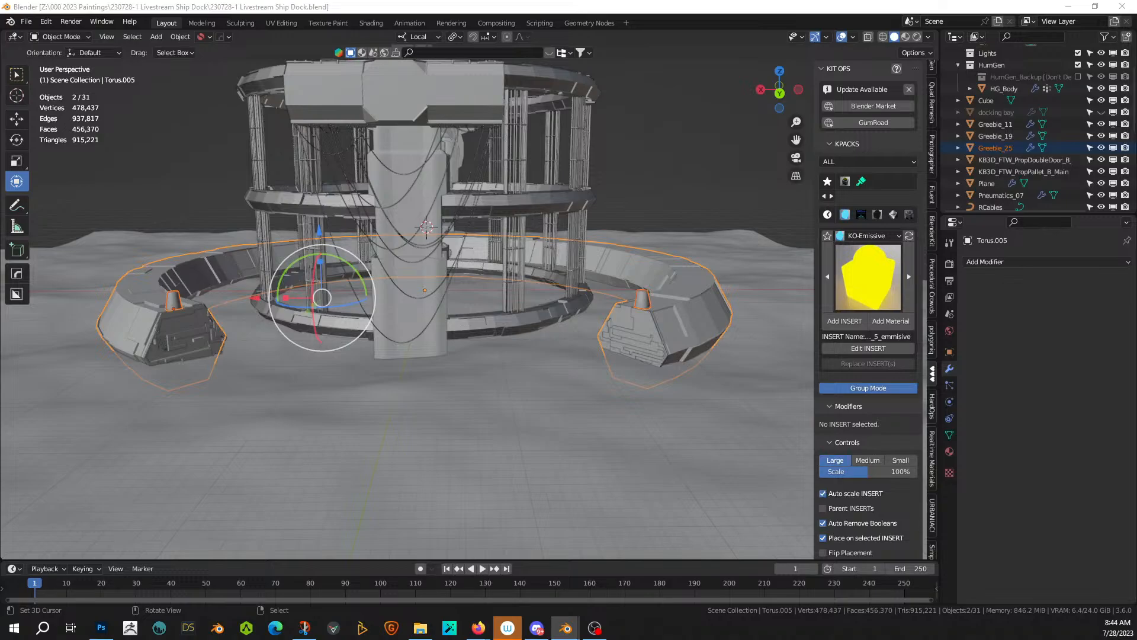
drag(569, 639, 173, 293)
key(KP_Decimal)
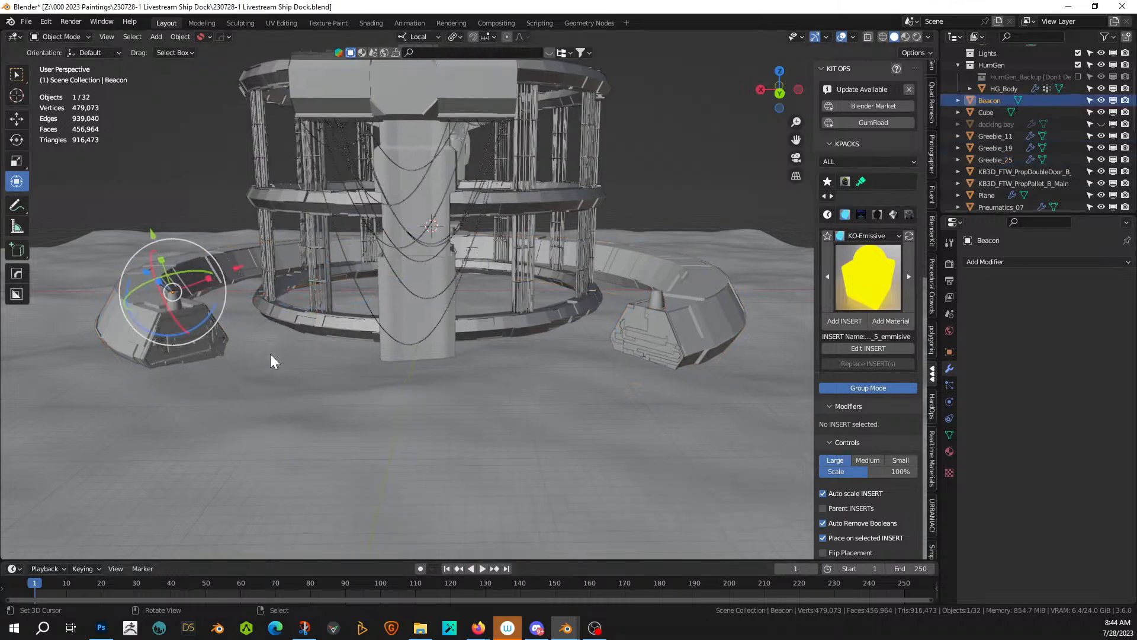
middle_drag(270, 354, 349, 386)
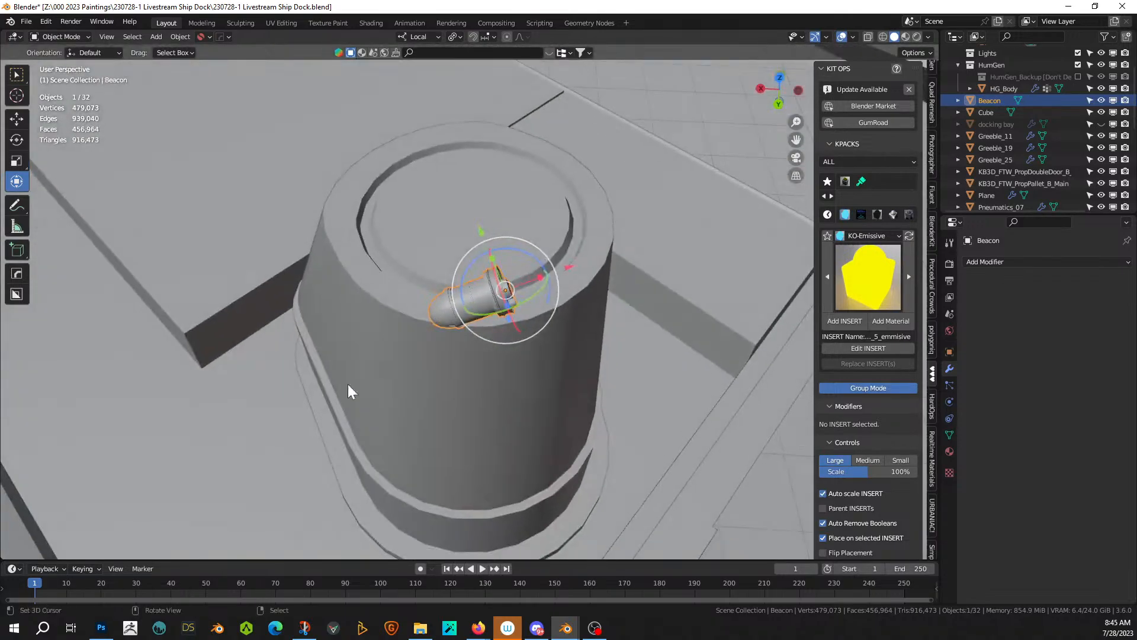
key(alt+r)
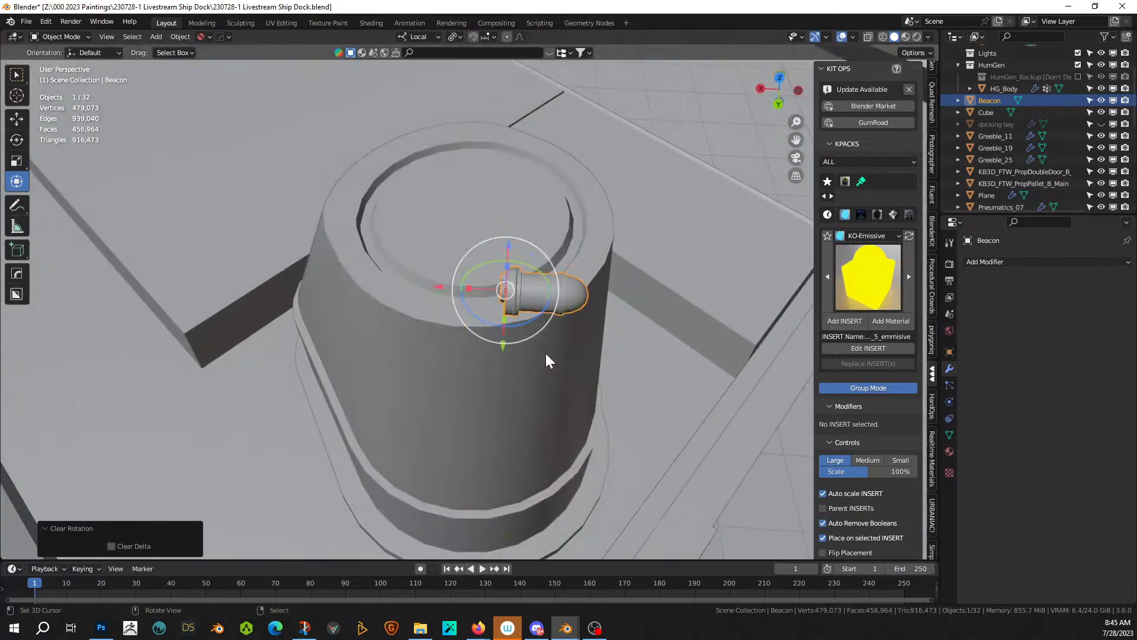
key(r)
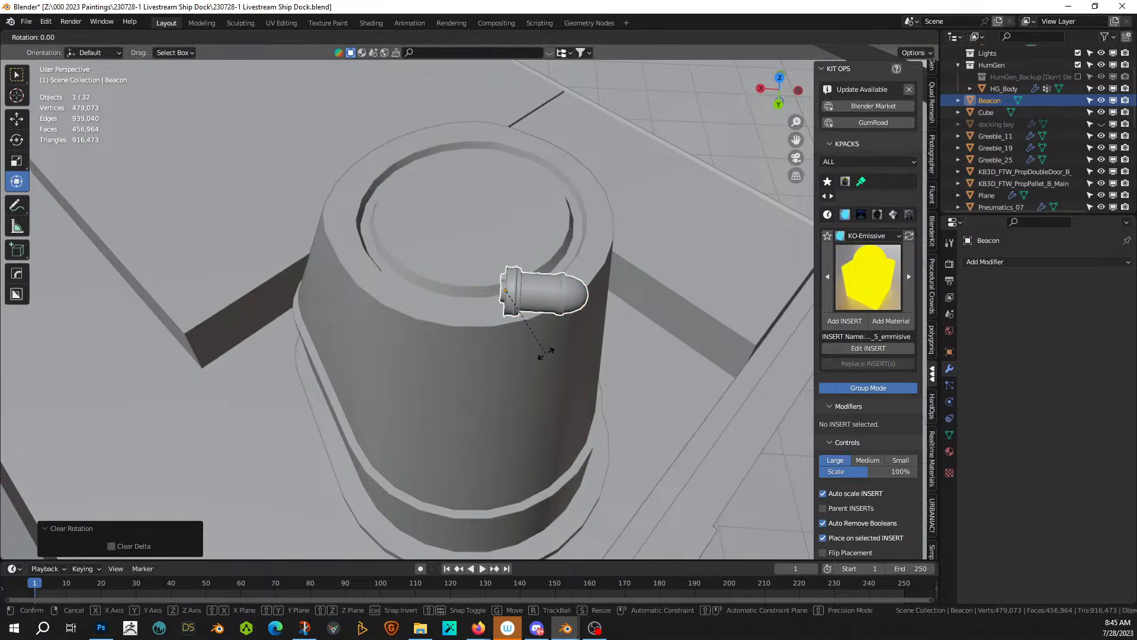
key(y)
right_click(546, 359)
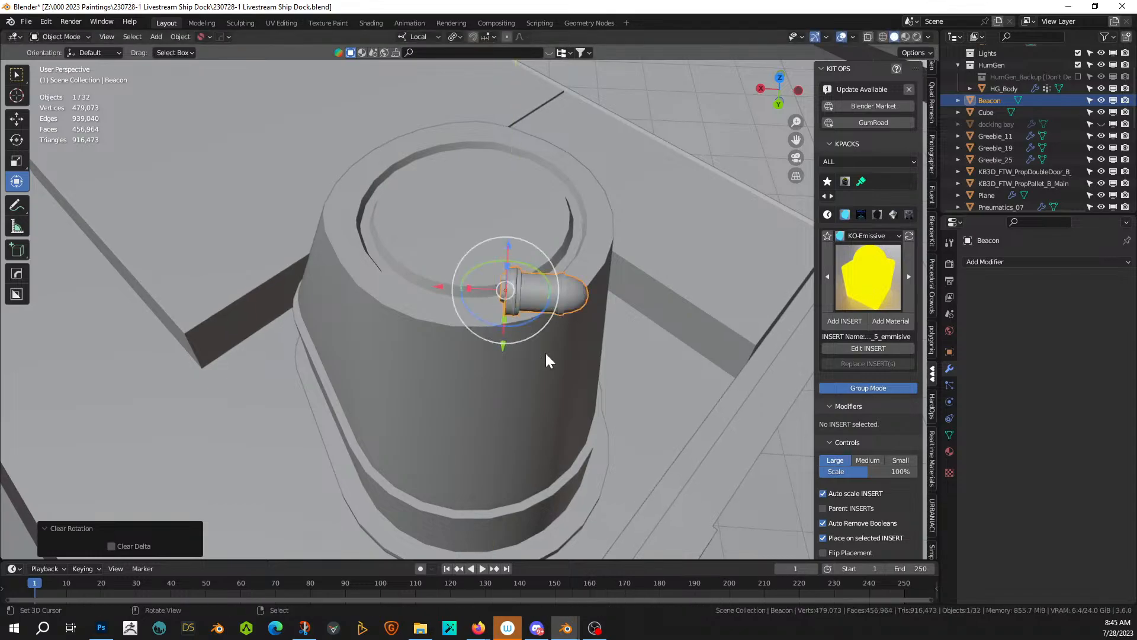
- Rotate the beacon 90° about its local Y axis to stand it upright on the greeble and scale it to 2.544
text(ry90)
key(Return)
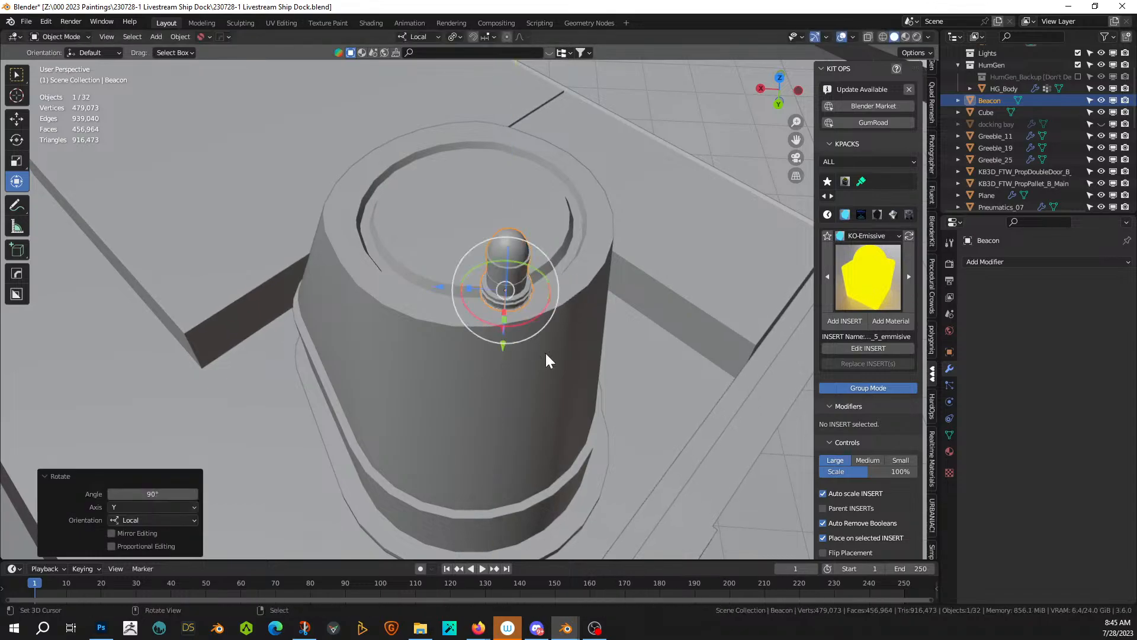
key(s)
click(679, 373)
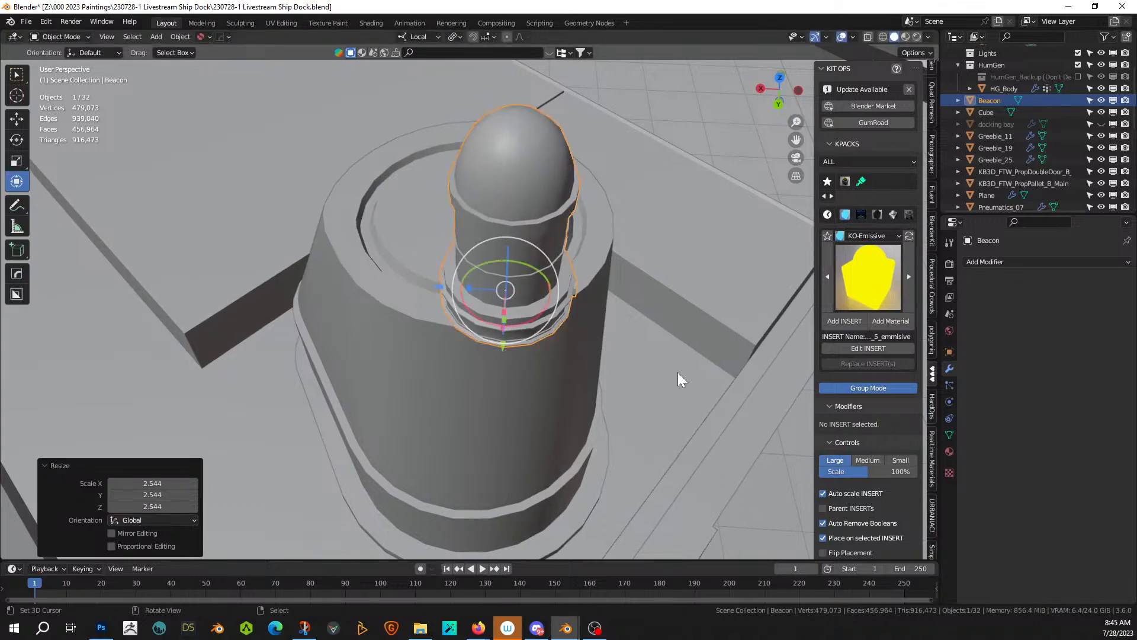
- In top view, move the beacon about 0.15 m in X and -0.45 m in Y to the greeble's centre and scale it by 1.521
key(KP_7)
key(g)
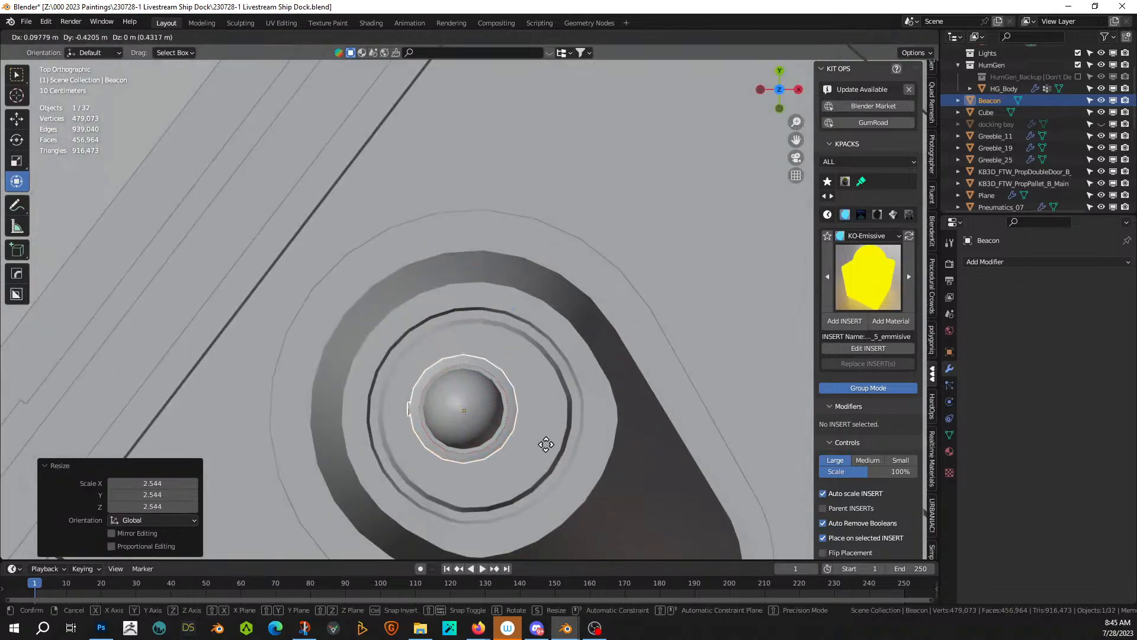
click(554, 449)
key(s)
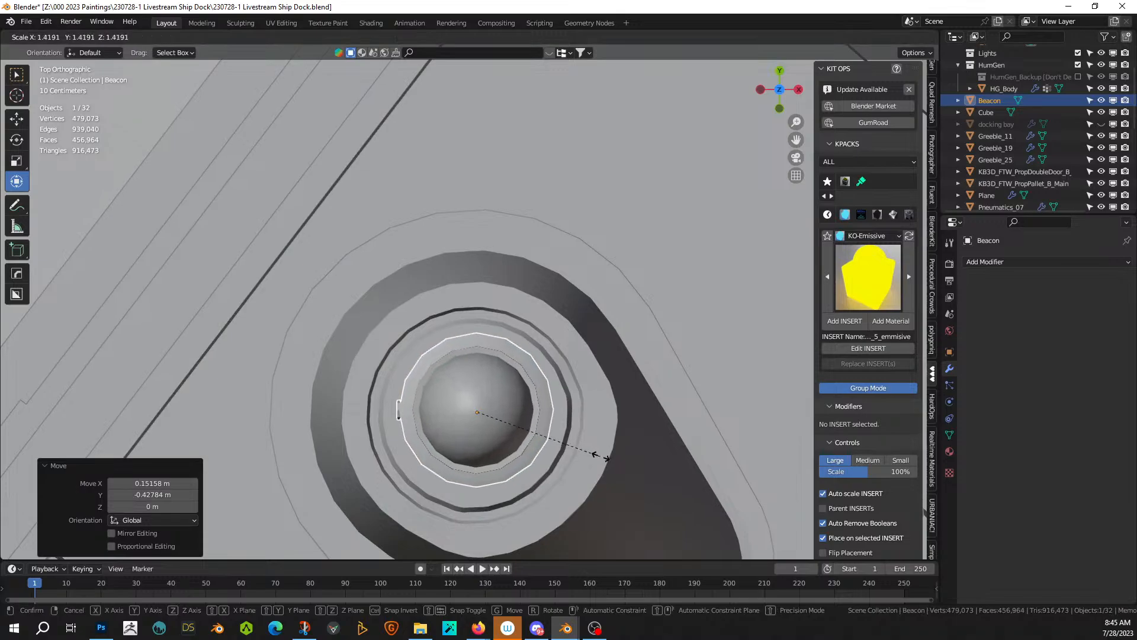
click(609, 458)
key(g)
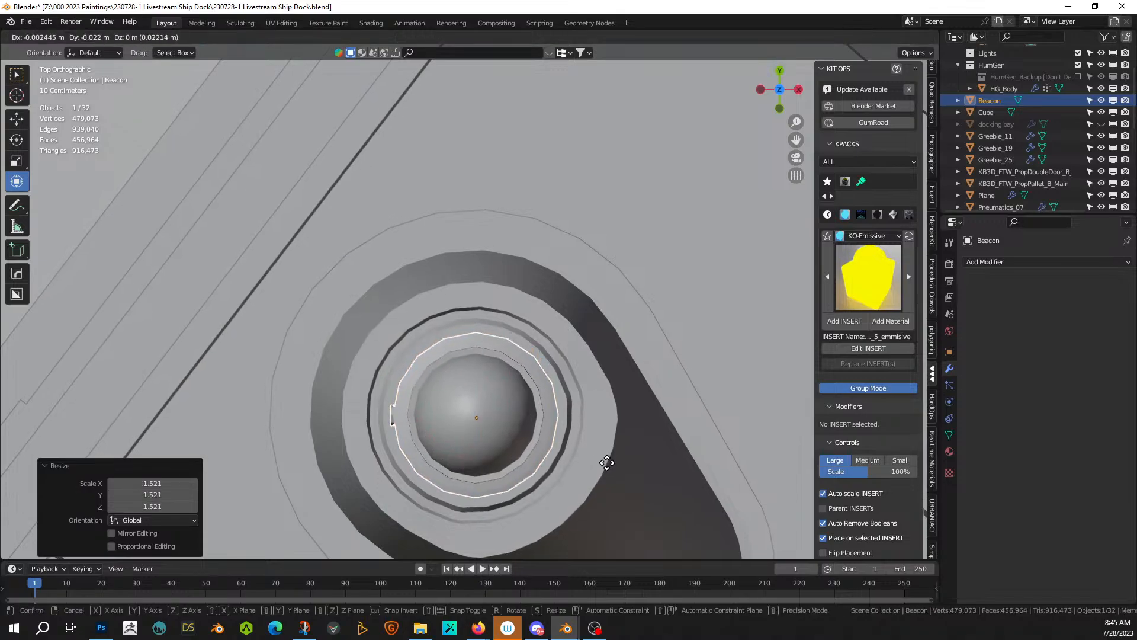
click(607, 462)
middle_drag(608, 459, 592, 289)
key(g)
key(z)
key(z)
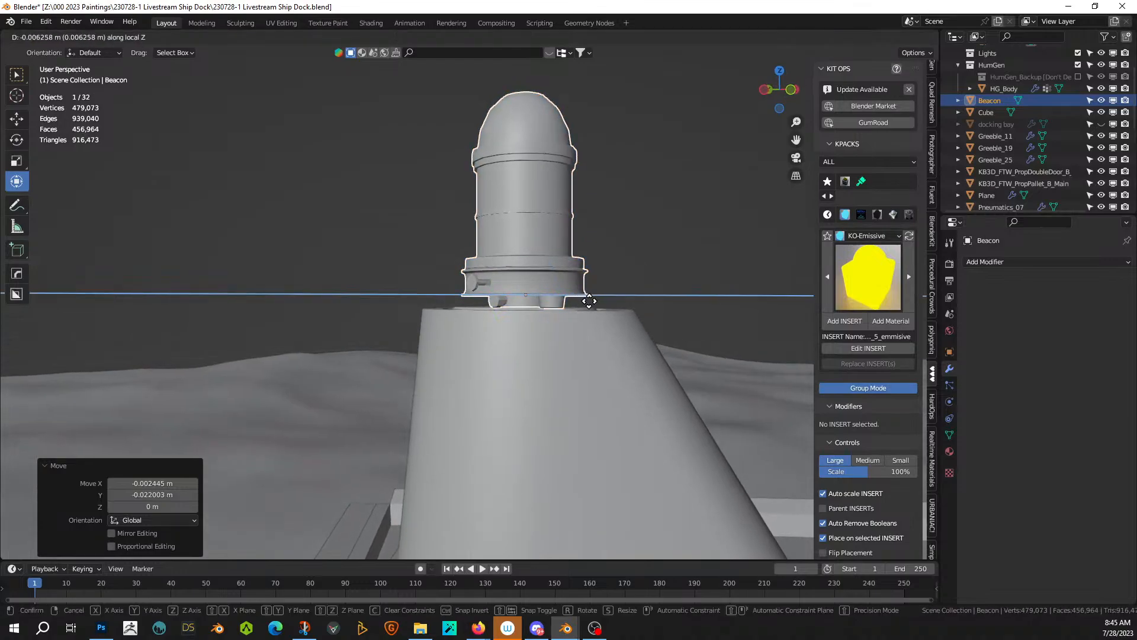
key(Escape)
- Set the transform orientation to Global and lower the beacon about 0.02 m along Z onto the greeble's top
click(431, 39)
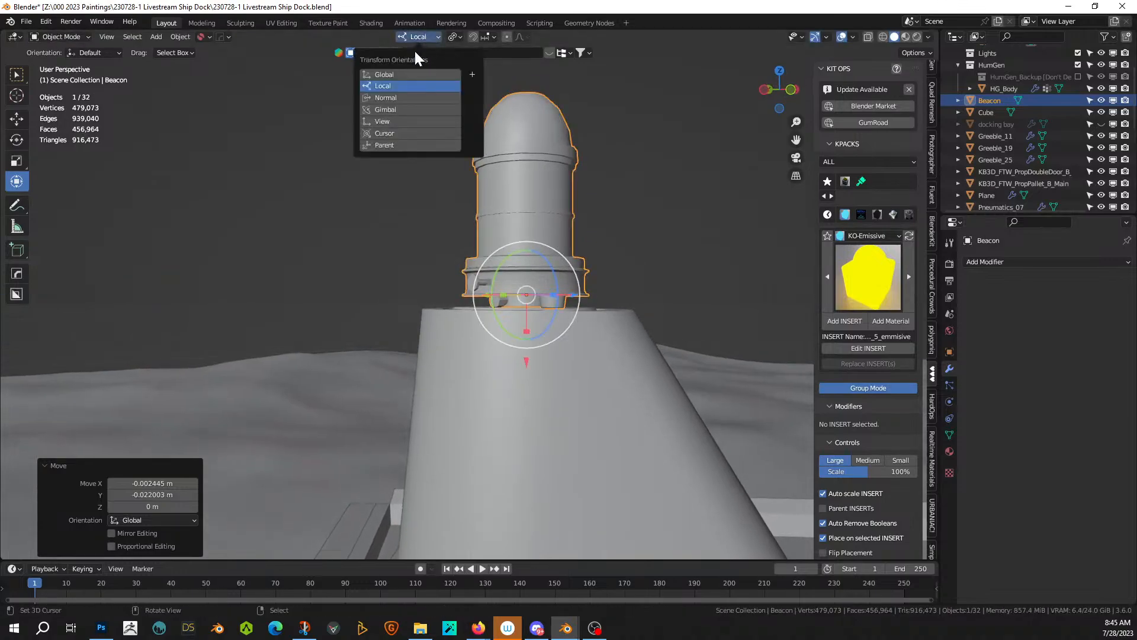
click(396, 73)
key(g)
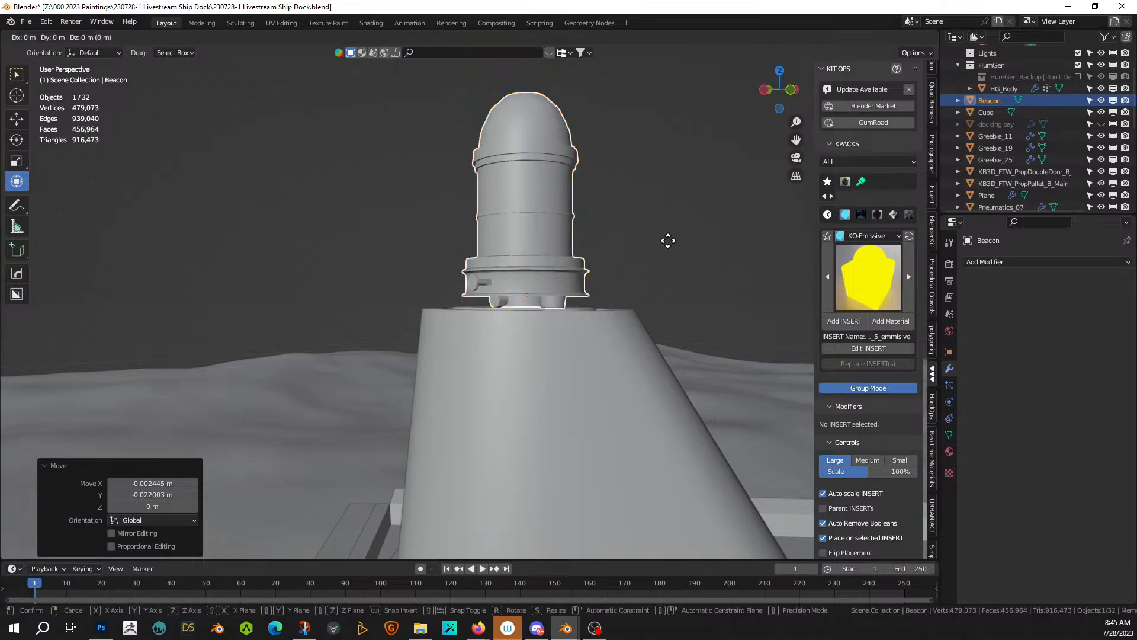
key(z)
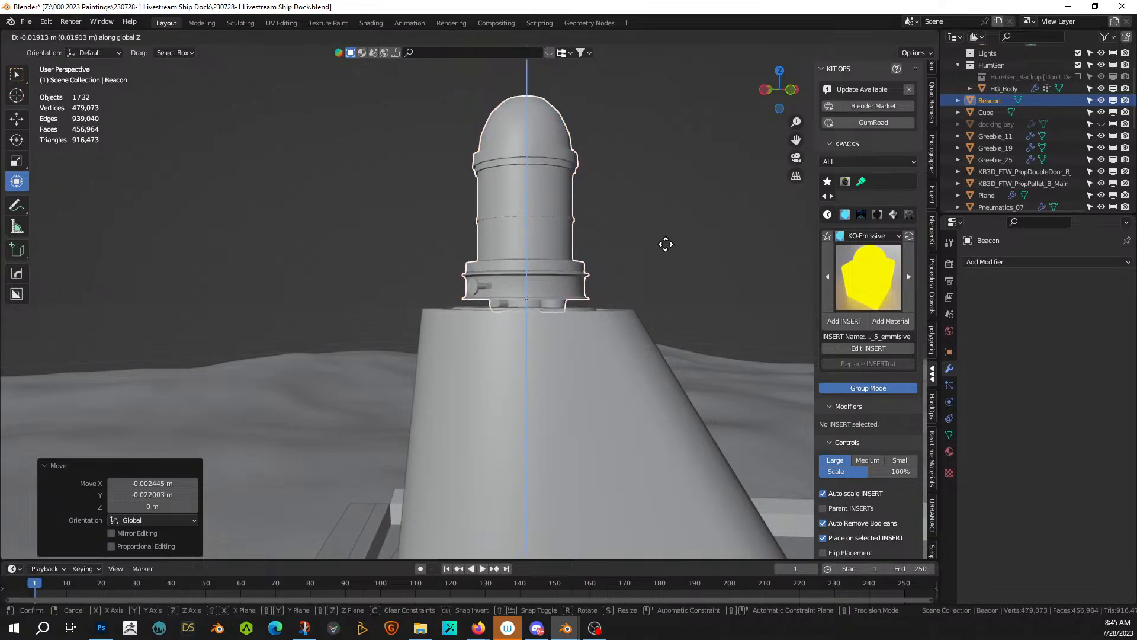
click(670, 246)
- Mirror the beacon along X across the ground ring onto the ring's opposite end
middle_drag(670, 245, 319, 314)
scroll(767, 351, down, 11)
shift+click(292, 291)
scroll(475, 358, down, 3)
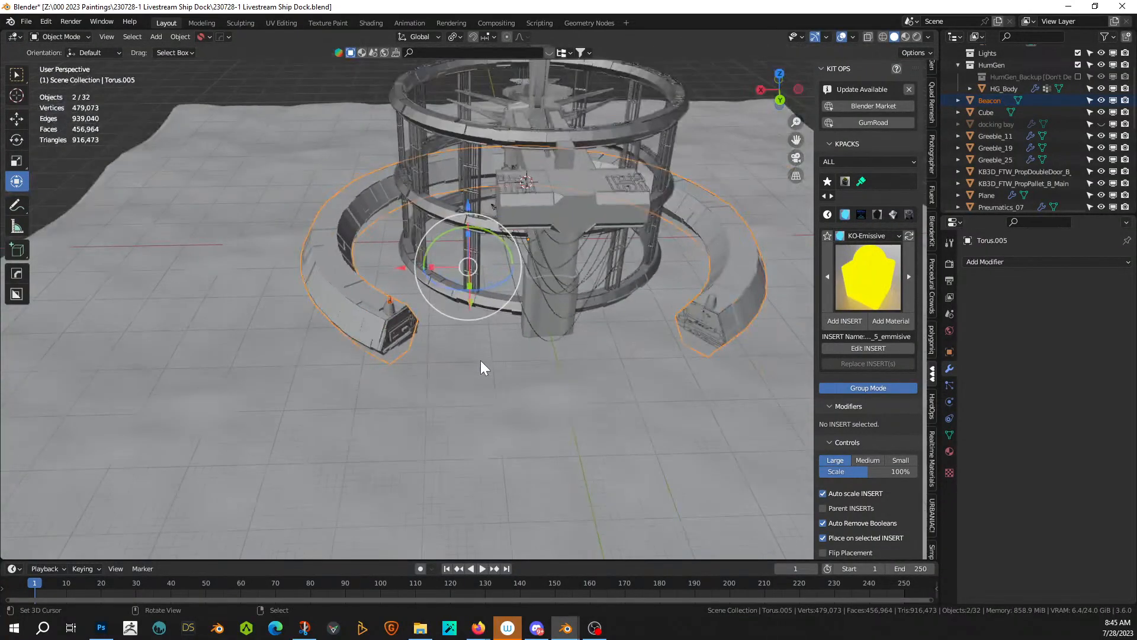
key(alt+x)
click(443, 239)
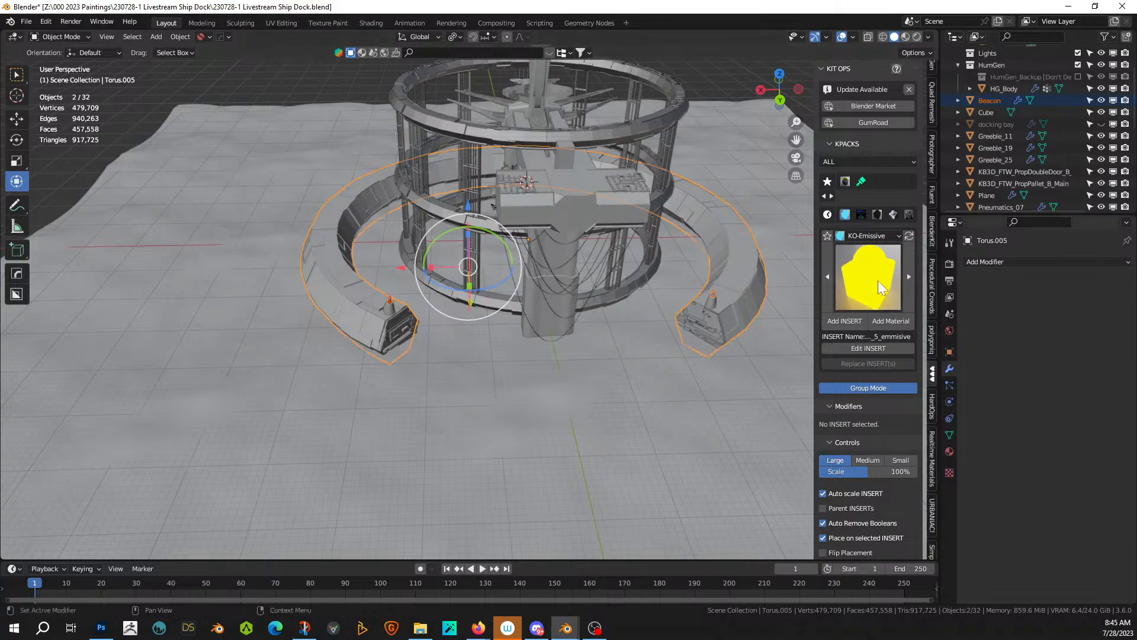
- Examine the dock's mirrored beacons, rings, wireframe struts and cables from several angles in rendered shading, and return to solid shading
shift+middle_drag(639, 415, 357, 357)
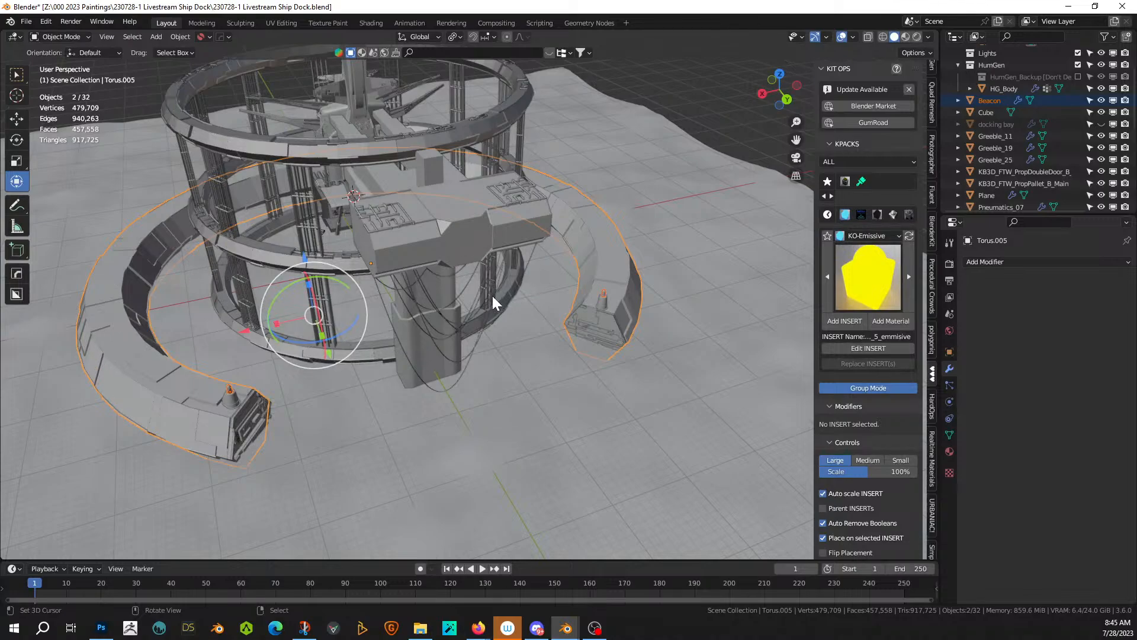
middle_drag(502, 292, 367, 327)
click(272, 337)
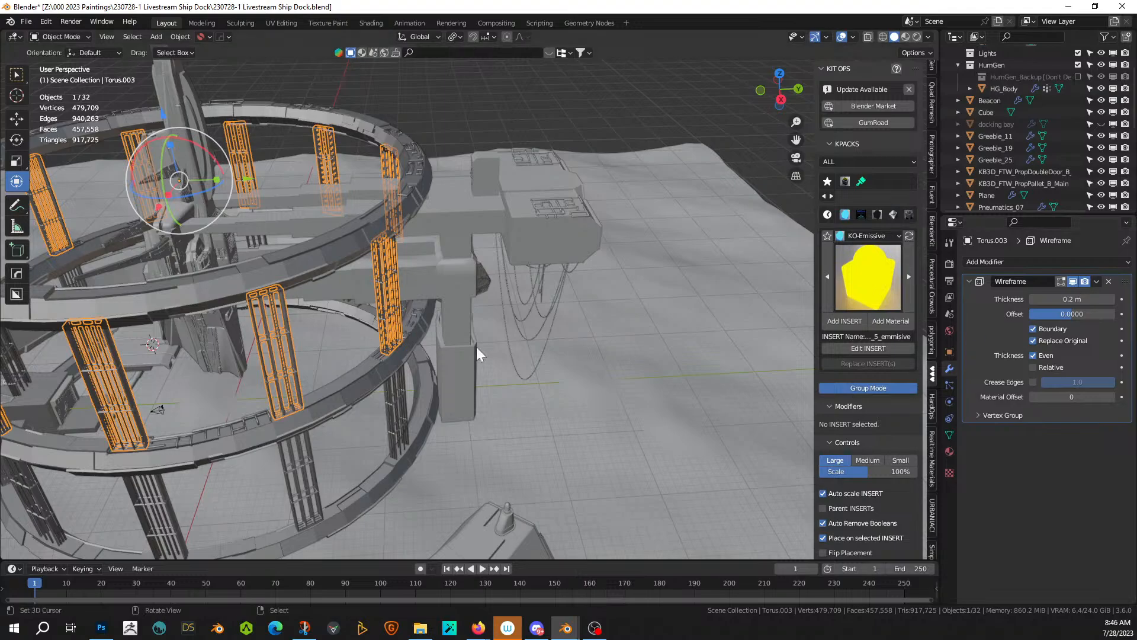
middle_drag(512, 412, 473, 380)
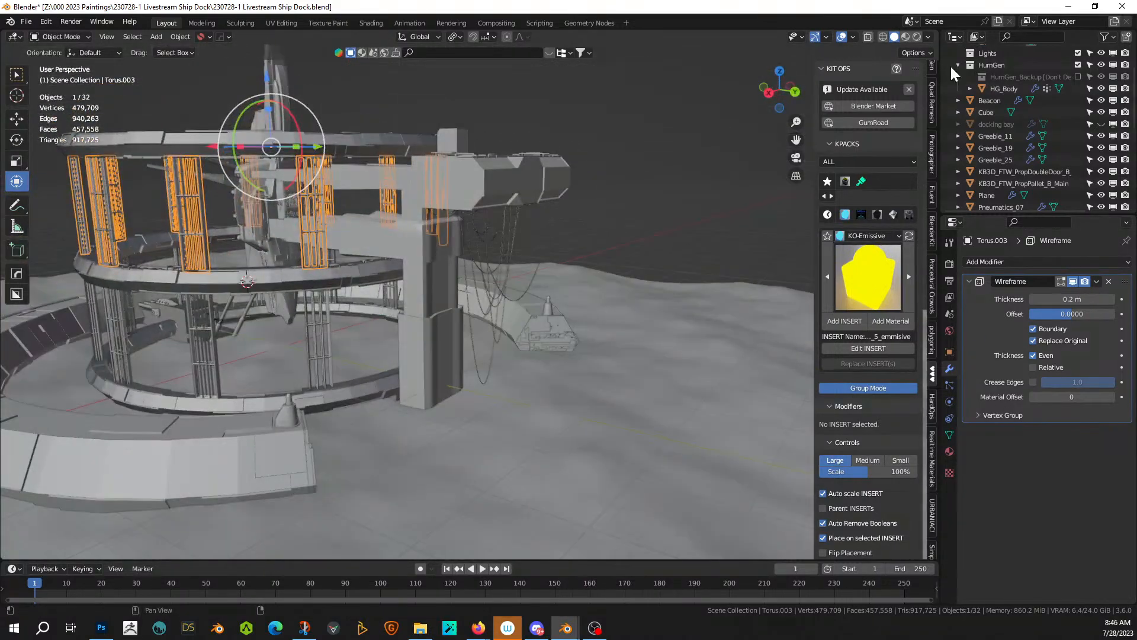
click(916, 36)
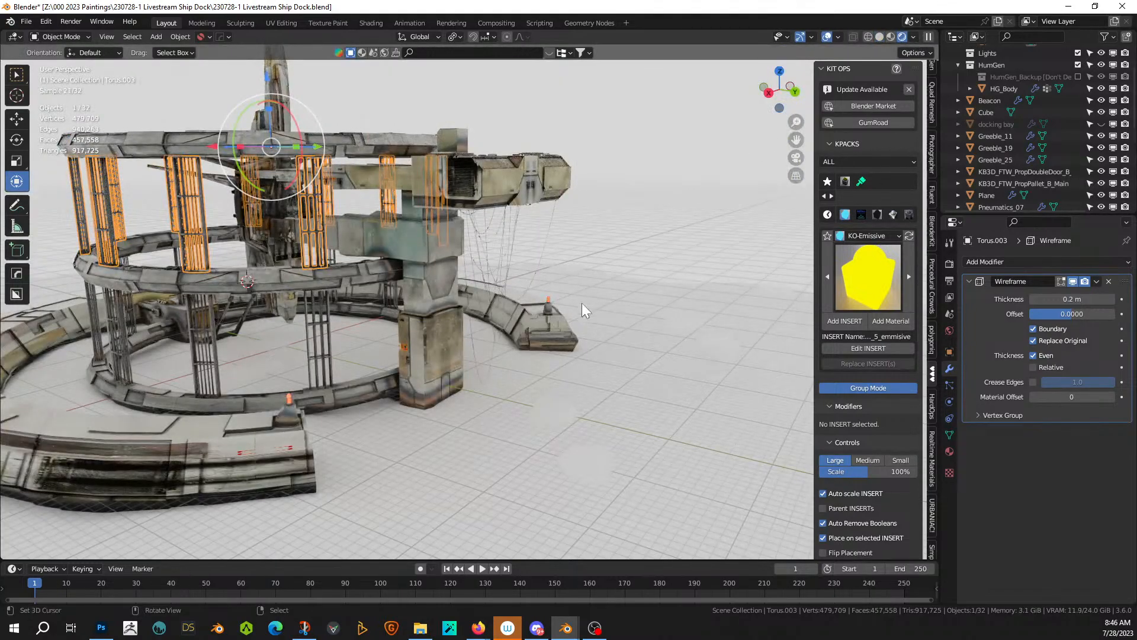
middle_drag(583, 304, 630, 329)
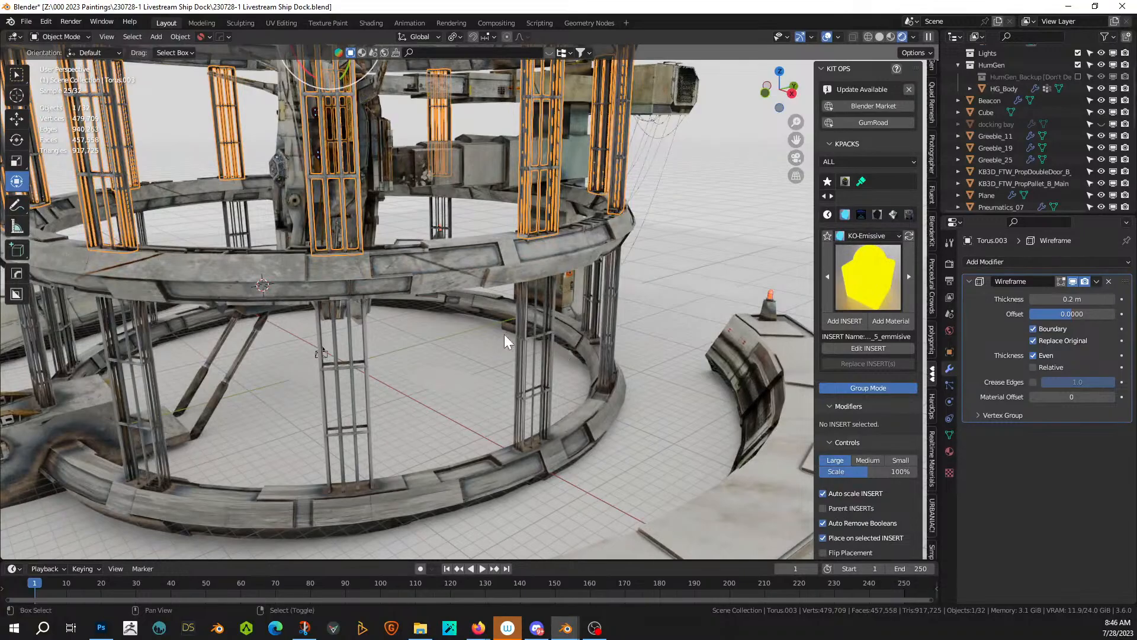
middle_drag(504, 334, 353, 361)
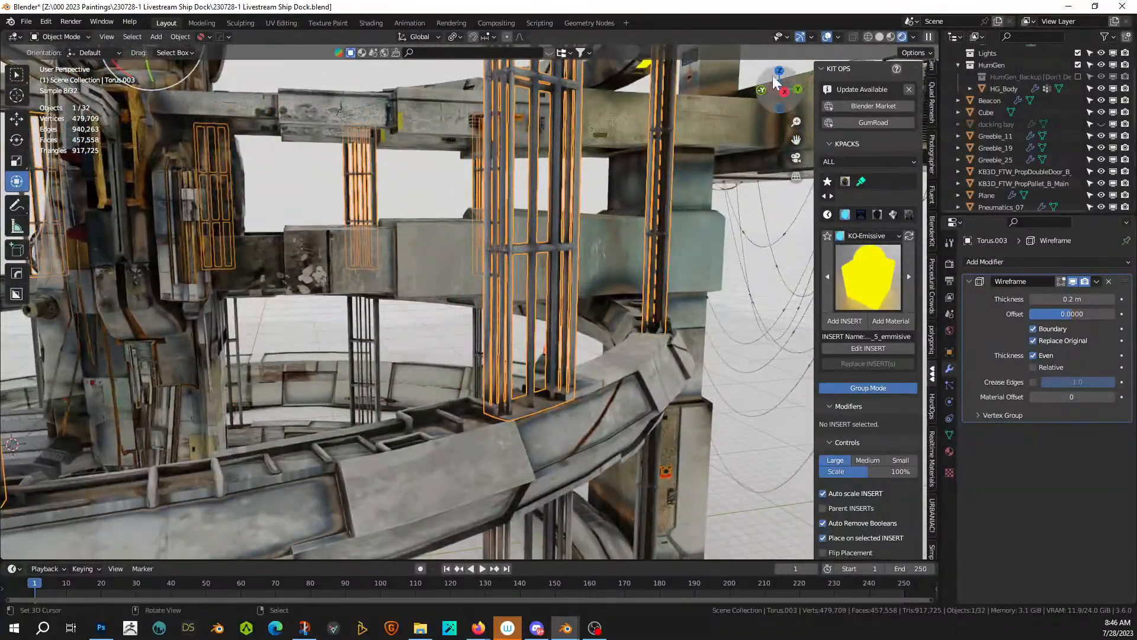
click(880, 37)
- Isolate the vertical ship and the docking bay in local view and frame the underside of the docking arms
middle_drag(390, 208, 444, 436)
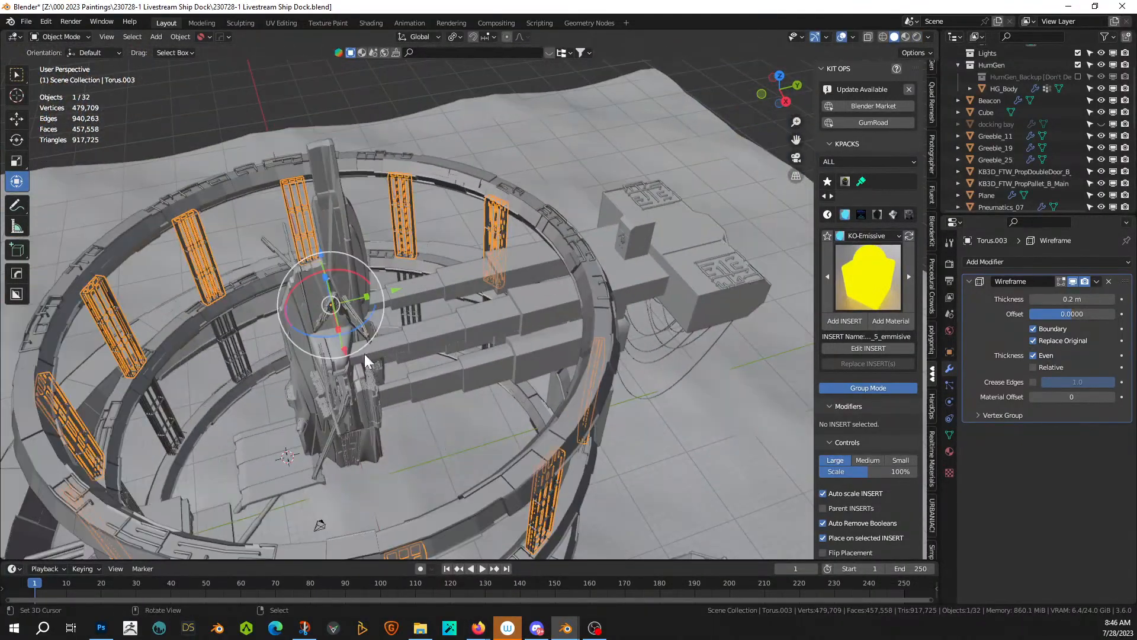
click(415, 314)
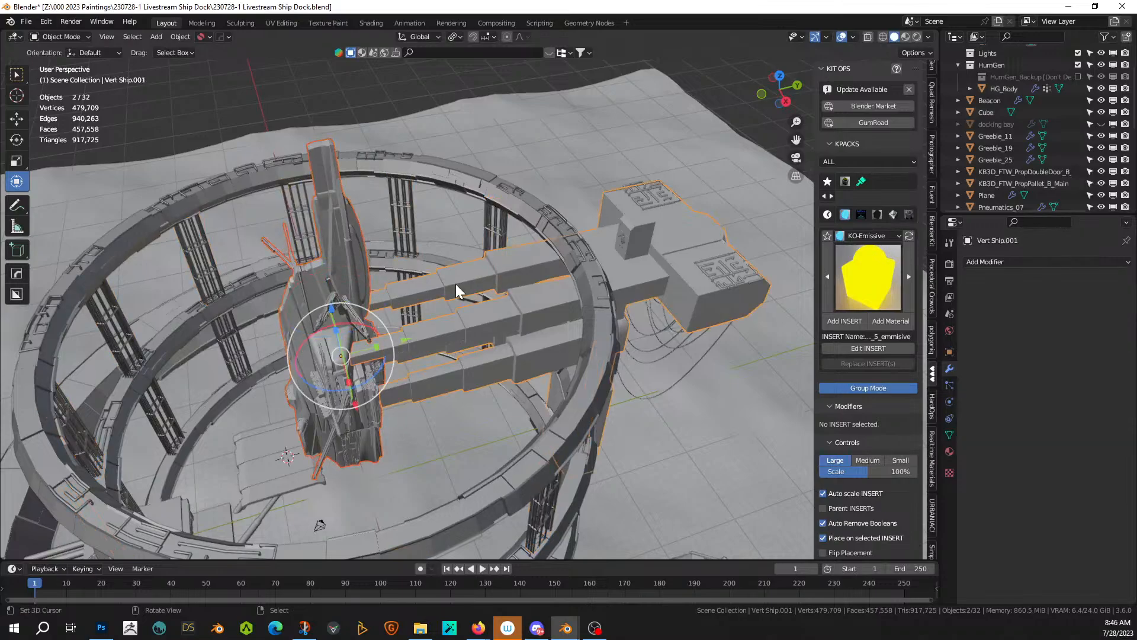
key(KP_Divide)
scroll(461, 283, up, 5)
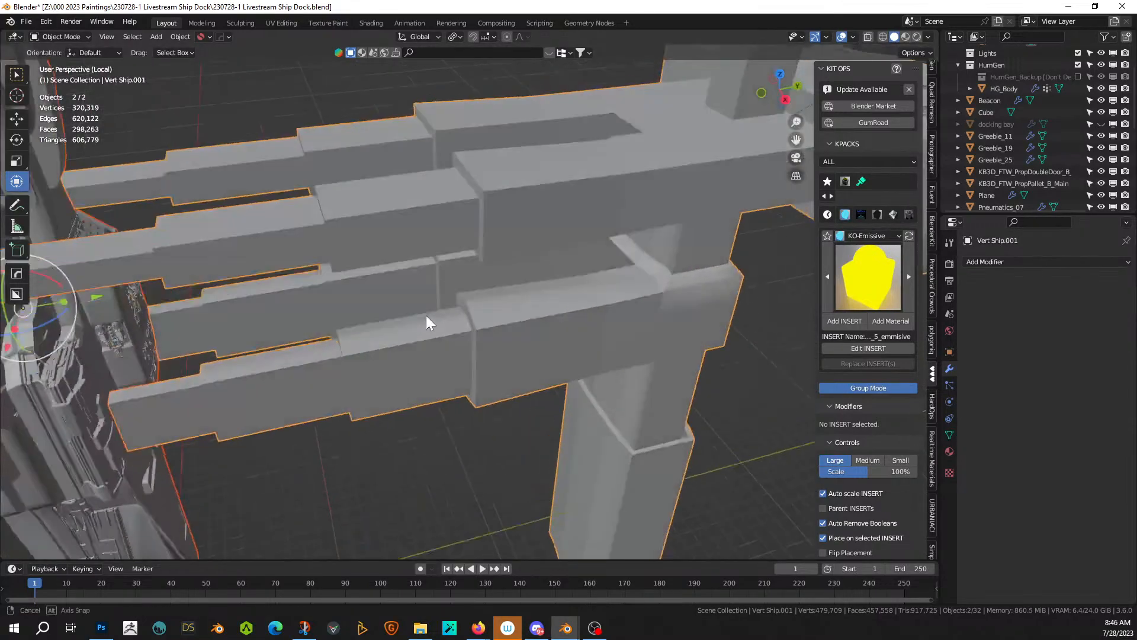
middle_drag(426, 315, 541, 351)
middle_drag(493, 328, 443, 335)
- Create a Cablerator cable from the ship's hull to a docking arm with width 0.068 and tension 5.835
key(shift+alt+c)
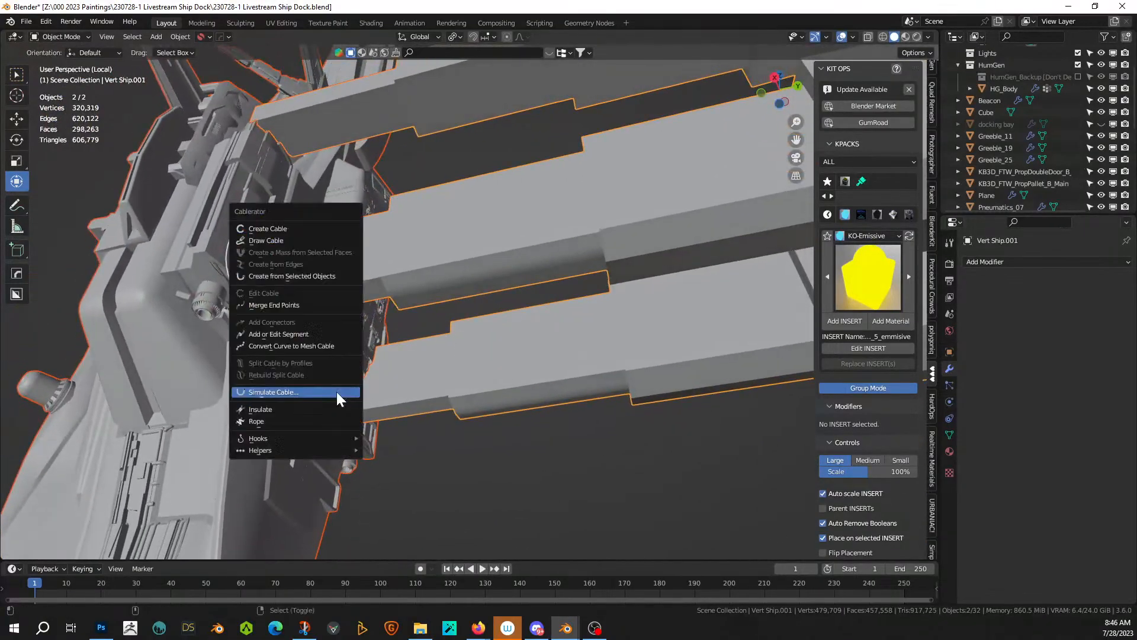
click(275, 227)
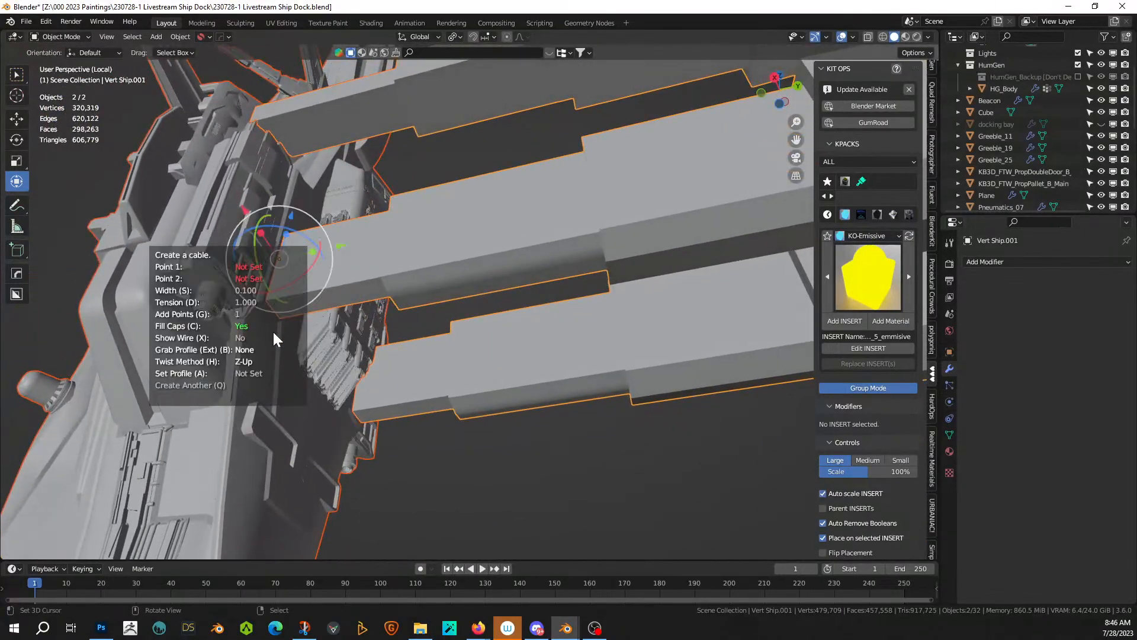
click(154, 408)
click(655, 266)
mouse_move(652, 414)
middle_down()
mouse_move(659, 422)
mouse_move(646, 407)
middle_up()
key(s)
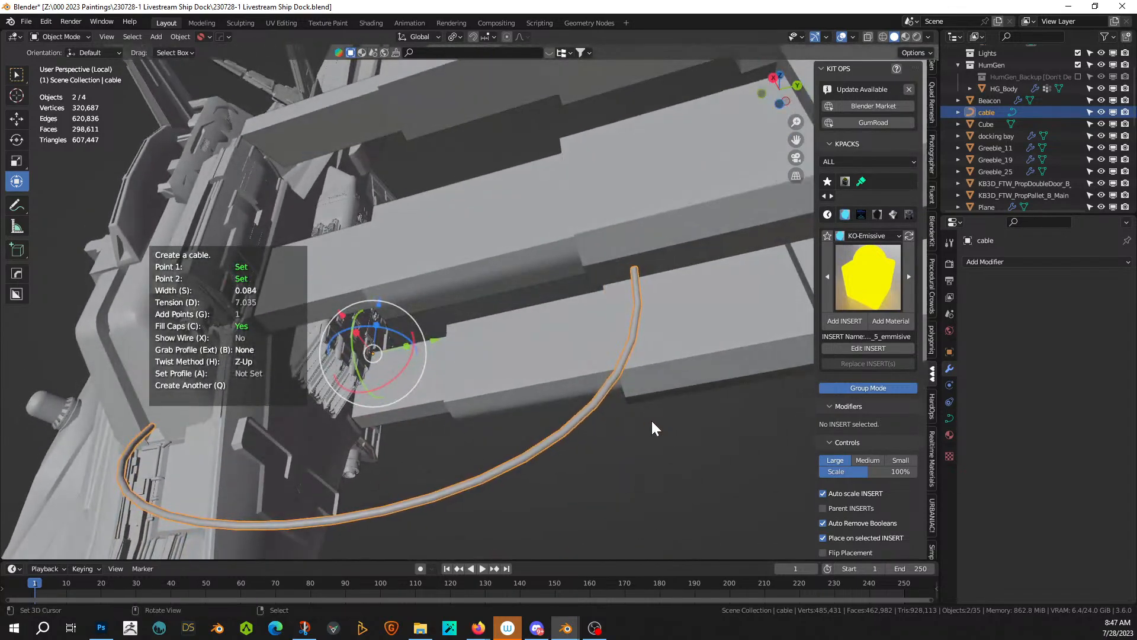
key(d)
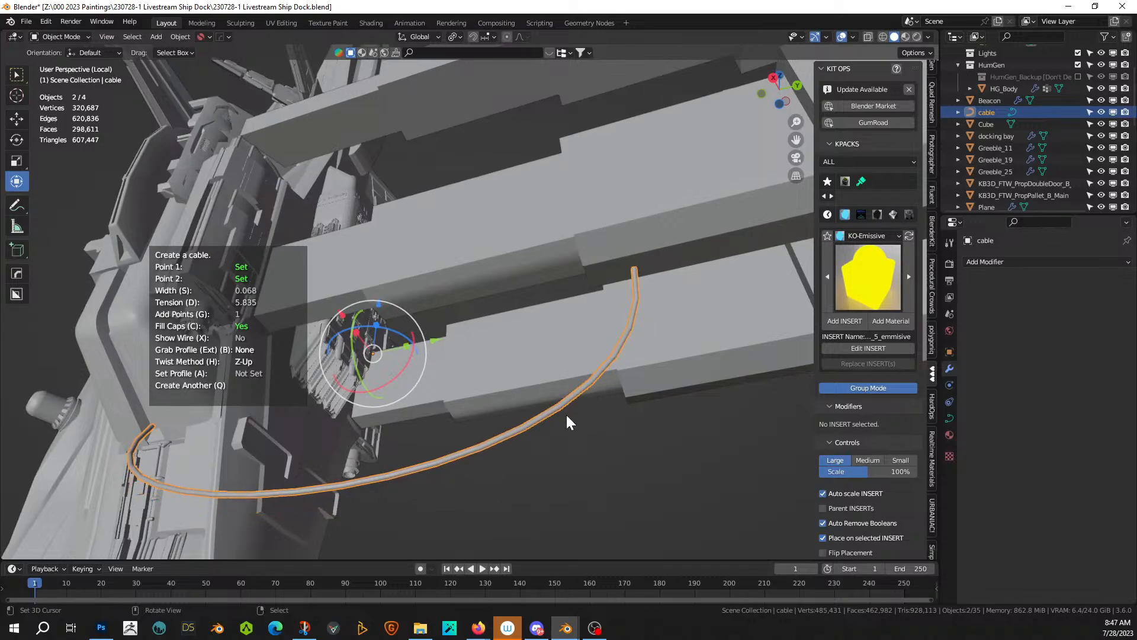
- Create another cable, 0.068 wide, from the opposite side of the ship's hull to a docking arm, and save the file
key(q)
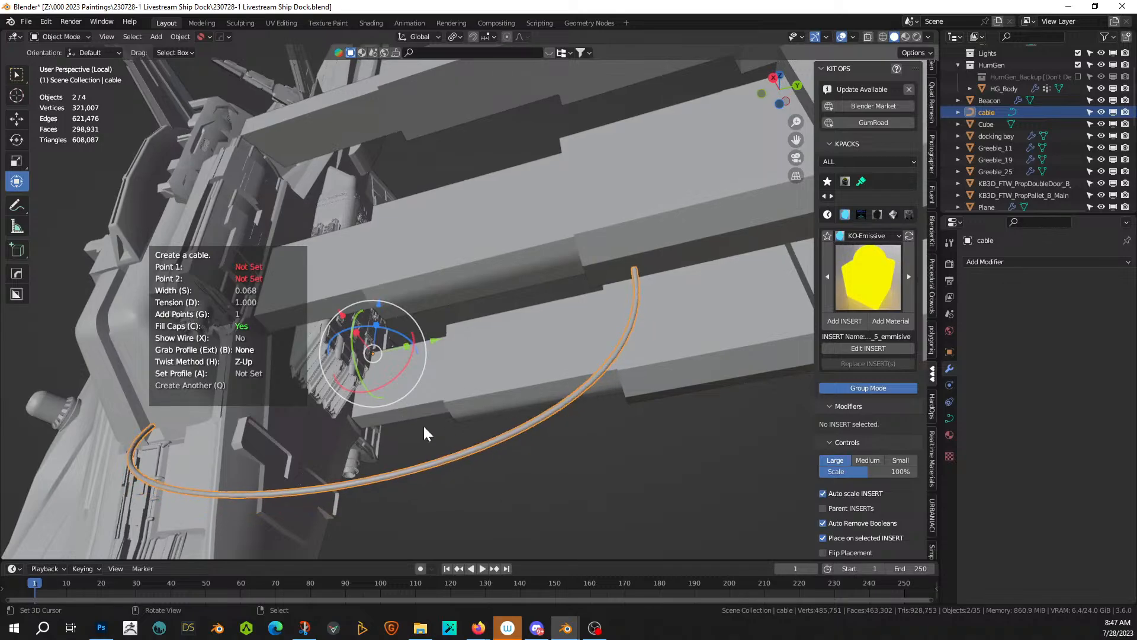
middle_drag(424, 426, 414, 345)
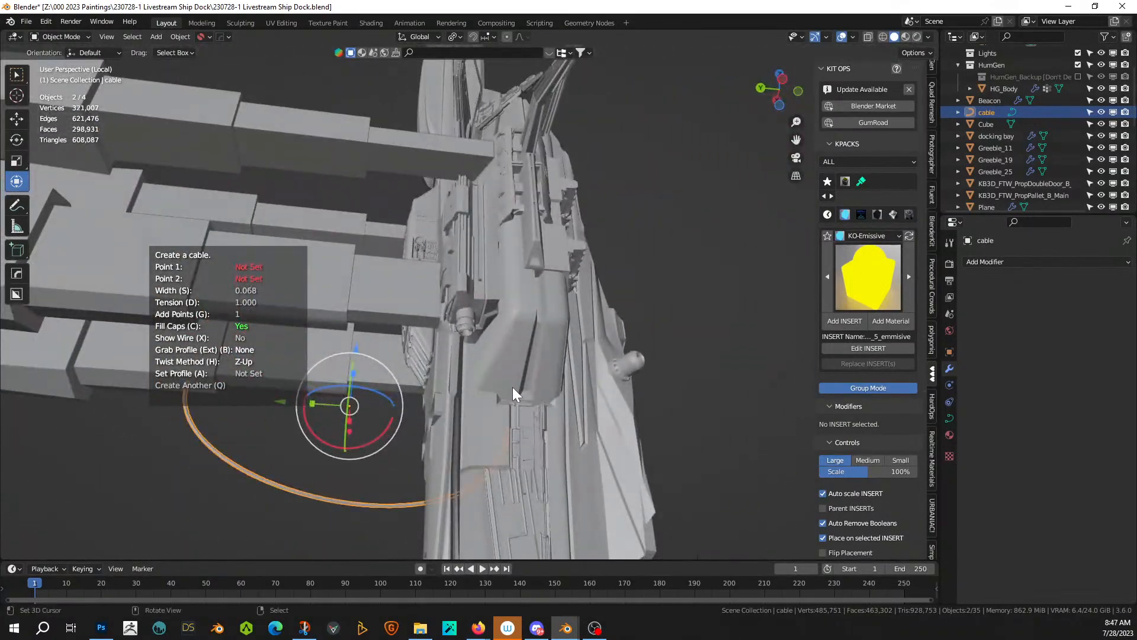
click(528, 386)
middle_drag(274, 351, 371, 340)
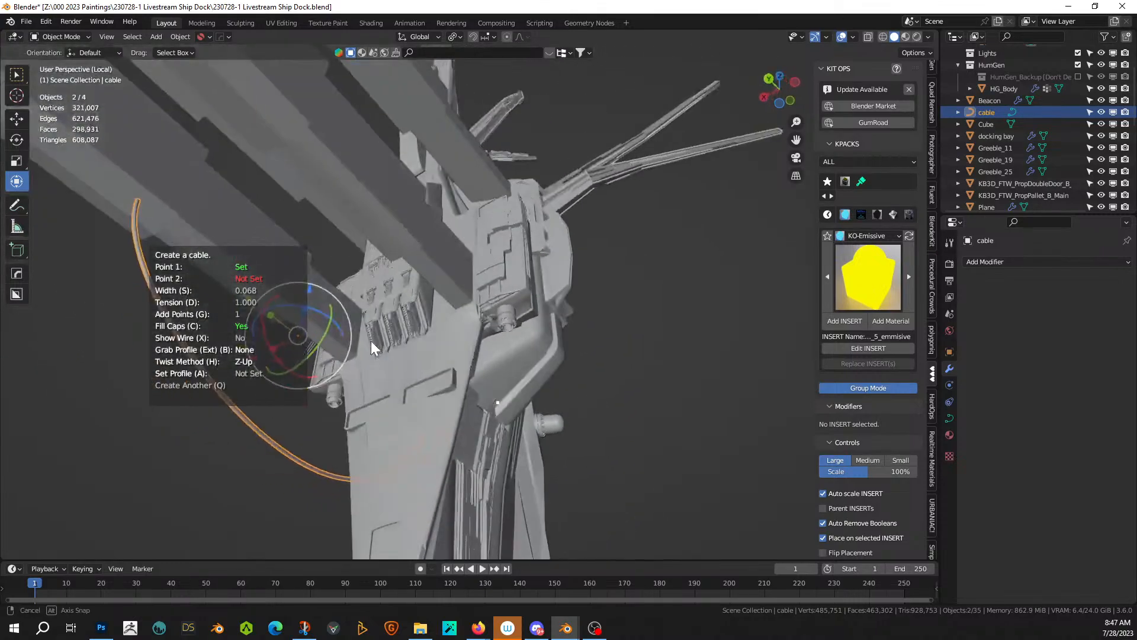
click(280, 115)
middle_drag(293, 133, 554, 418)
key(Escape)
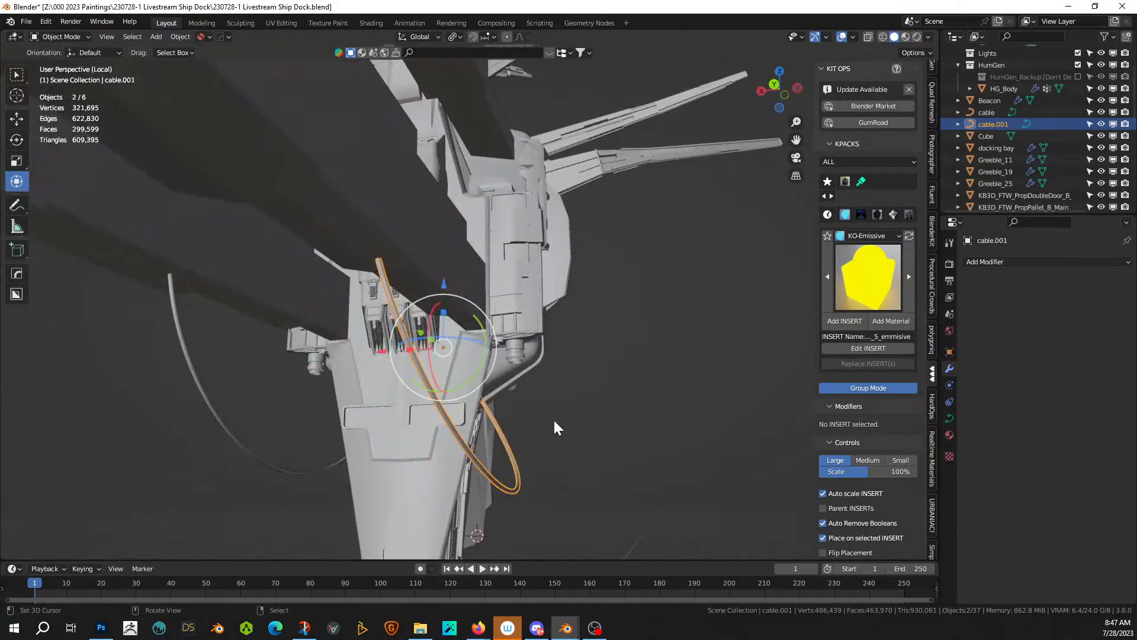
key(ctrl+s)
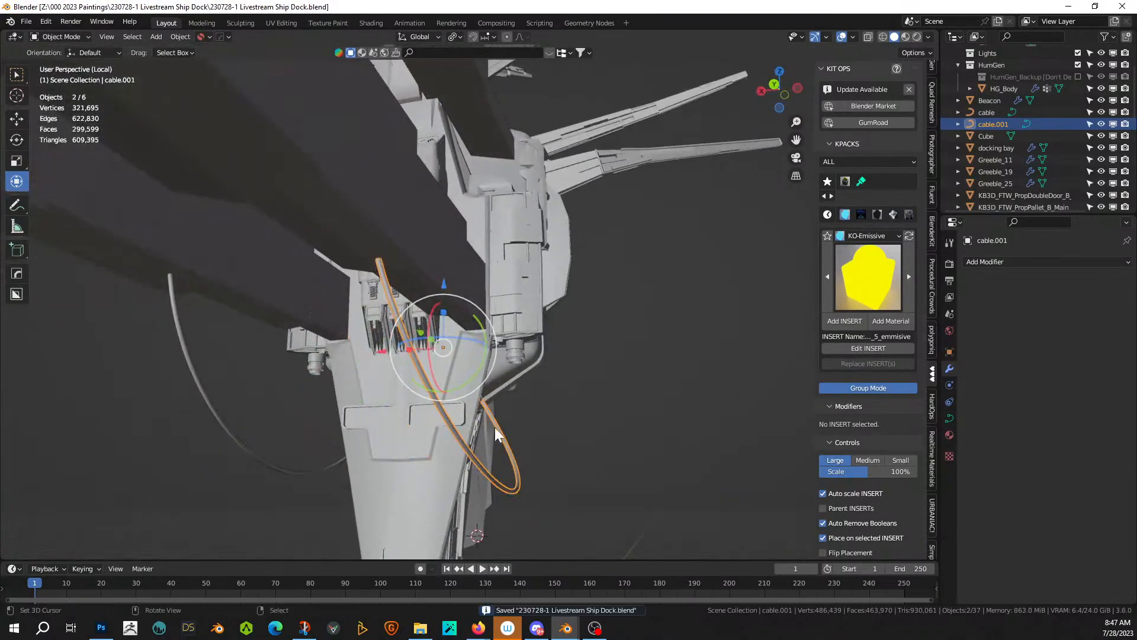
- Simulate the first hull cable with expand length 0 and curve points multiplier 1
middle_drag(495, 428, 577, 428)
click(486, 433)
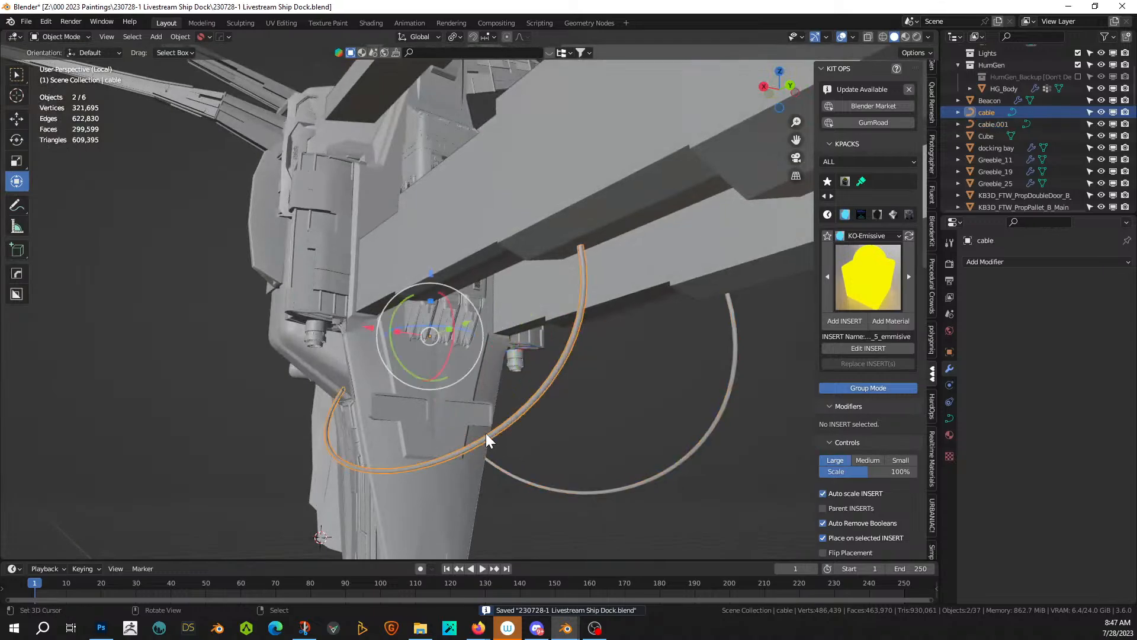
key(shift+alt+c)
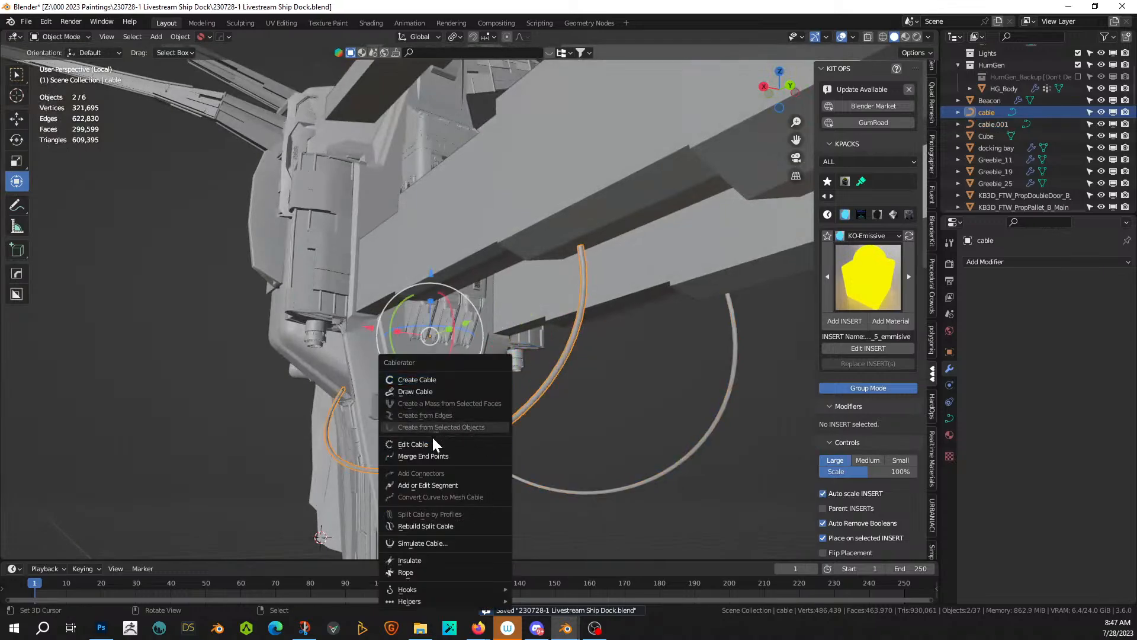
click(440, 542)
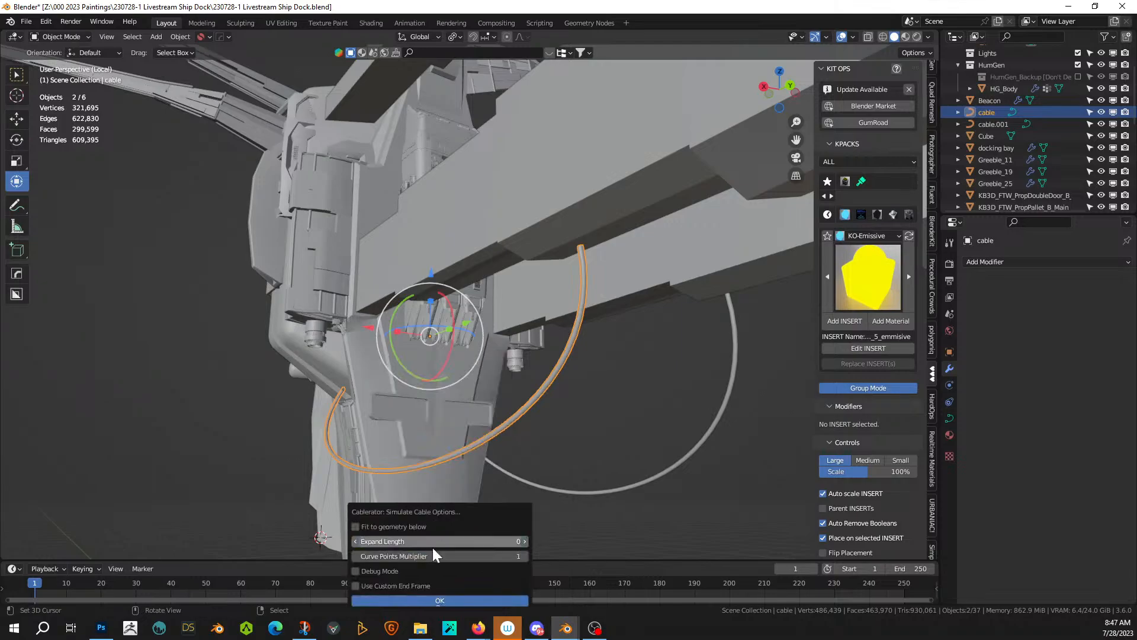
click(418, 601)
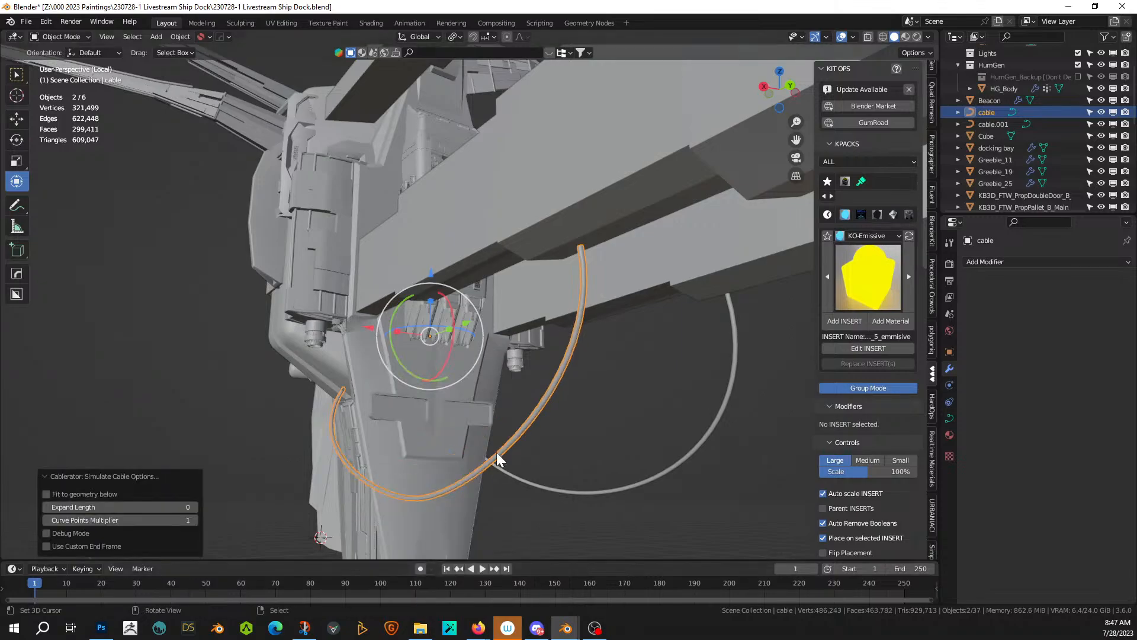
- Simulate the second hull cable with expand length 0 and curve points multiplier 1
middle_drag(496, 452, 471, 453)
click(525, 442)
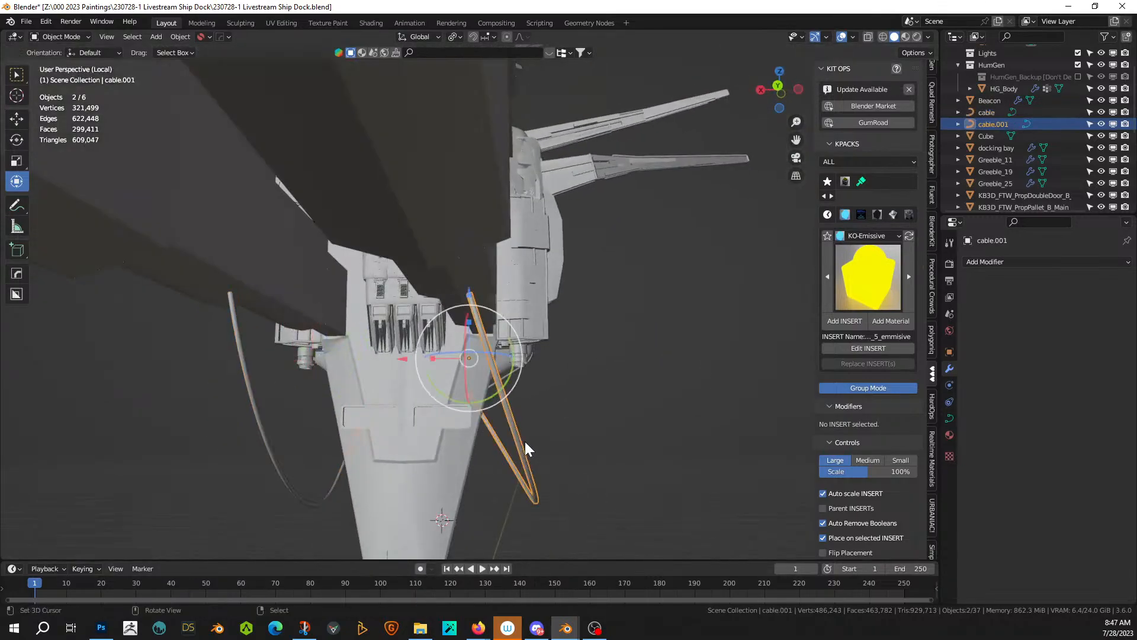
key(shift+alt+c)
click(519, 441)
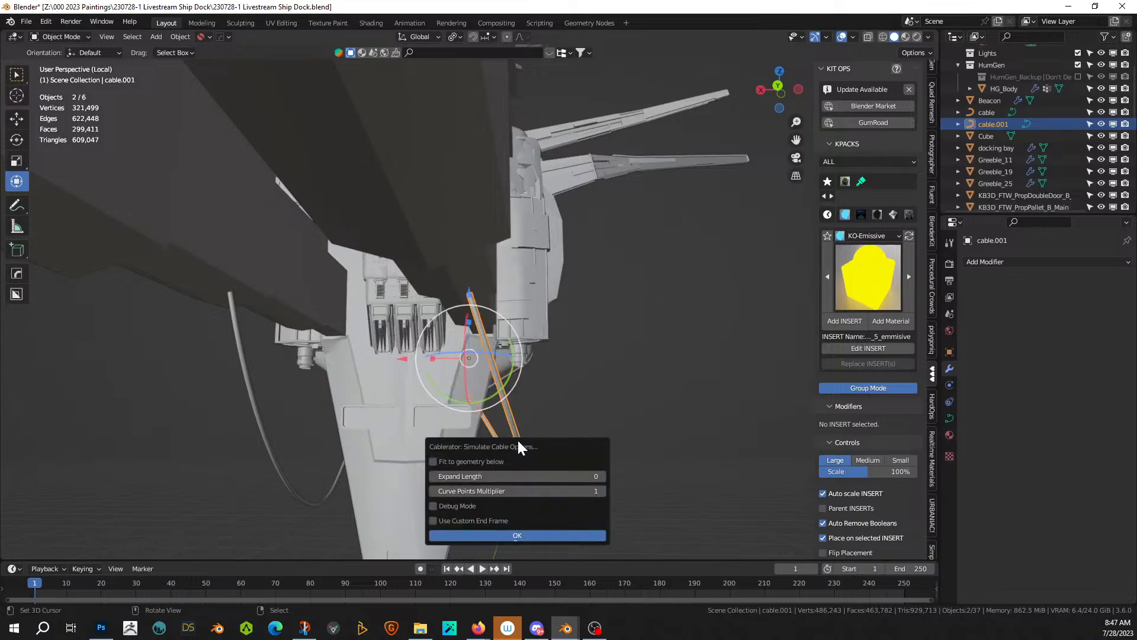
click(508, 534)
- Create a Cablerator cable between the ship's hull and the tip of the upper docking arm with width 0.068 and tension 1.227
middle_drag(506, 532, 528, 449)
key(shift+alt+c)
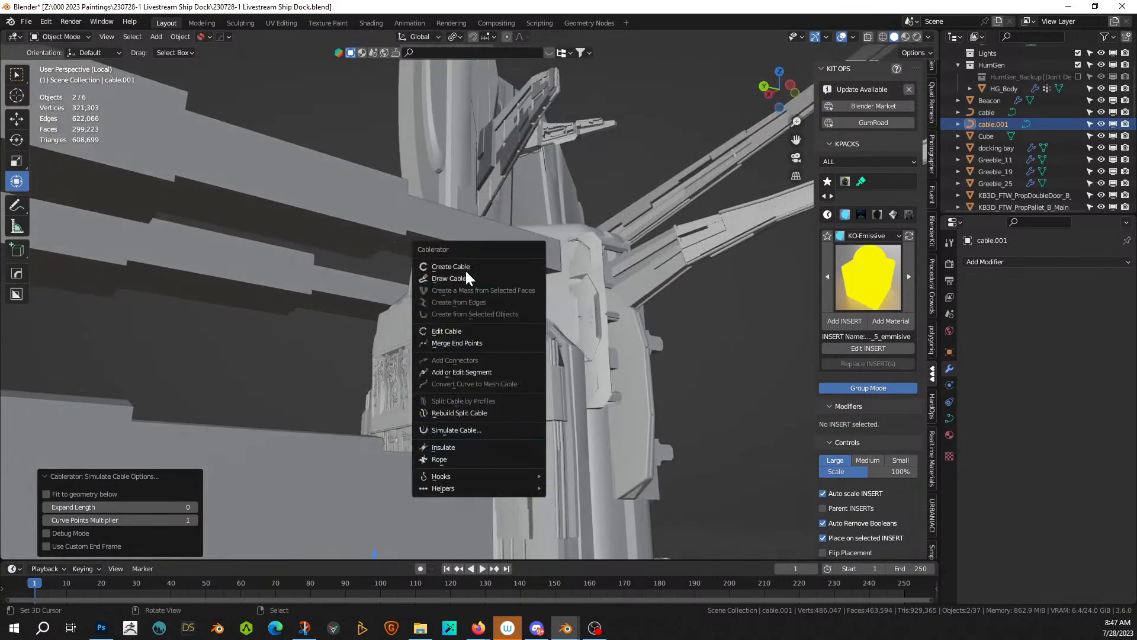
click(464, 269)
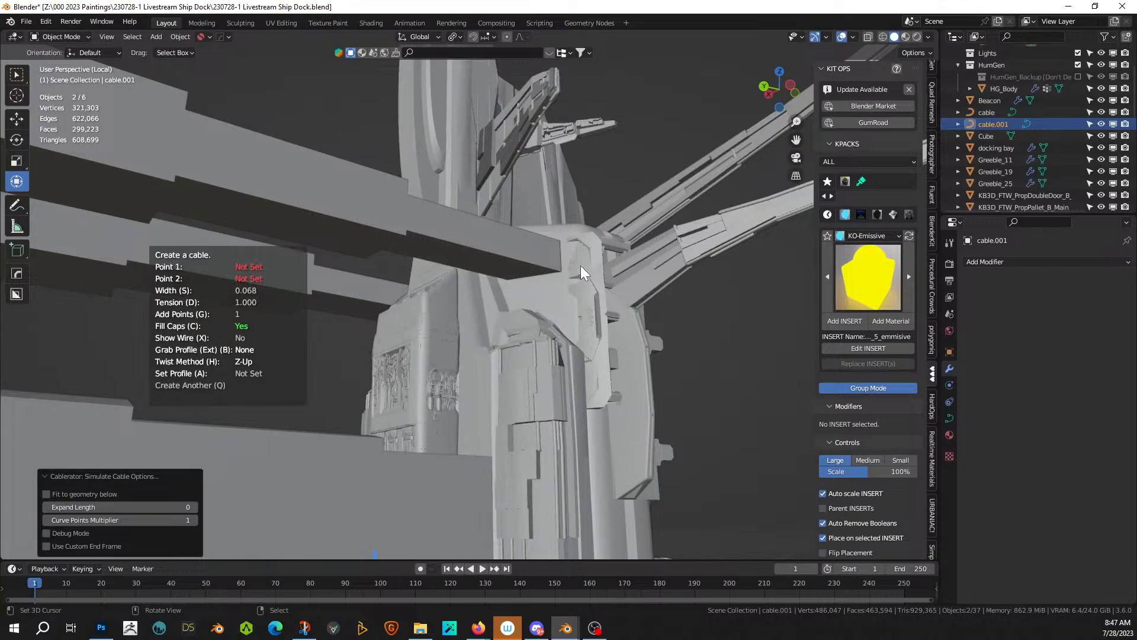
click(500, 266)
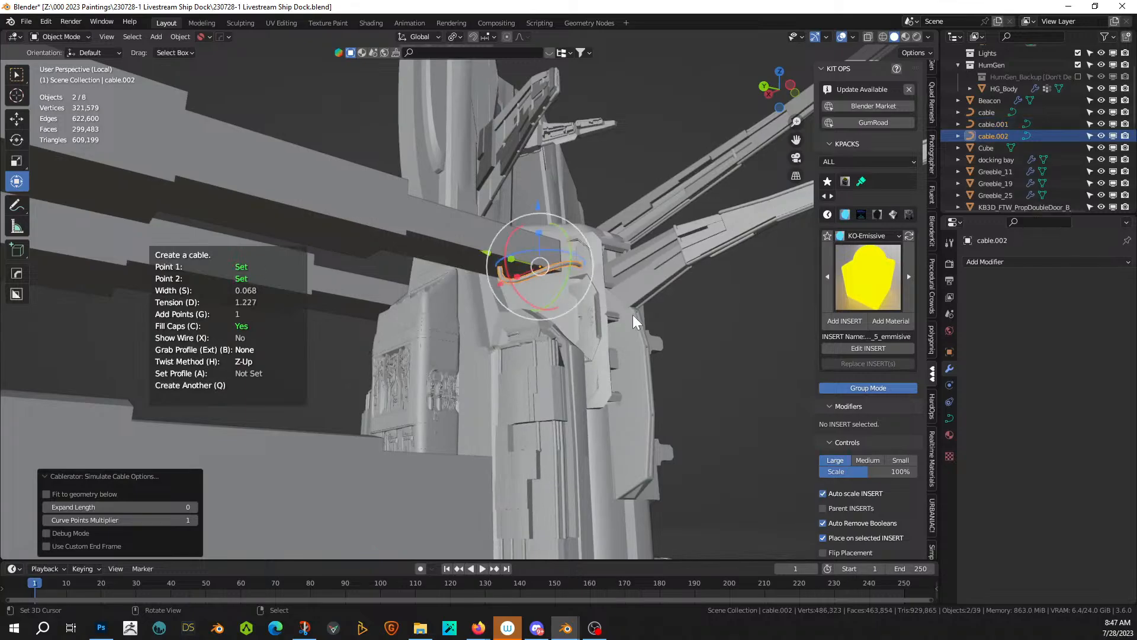
middle_drag(633, 314, 800, 361)
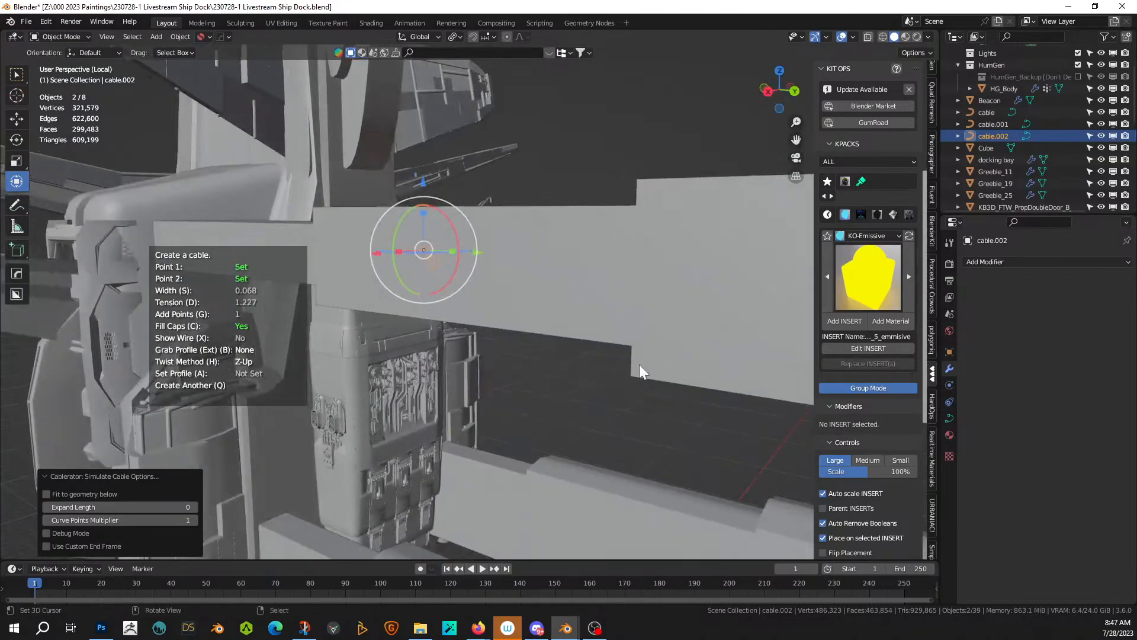
- Create another cable joining the other side of the hull to the same arm tip, with width 0.068 and tension 0.882
key(q)
middle_drag(471, 365, 748, 373)
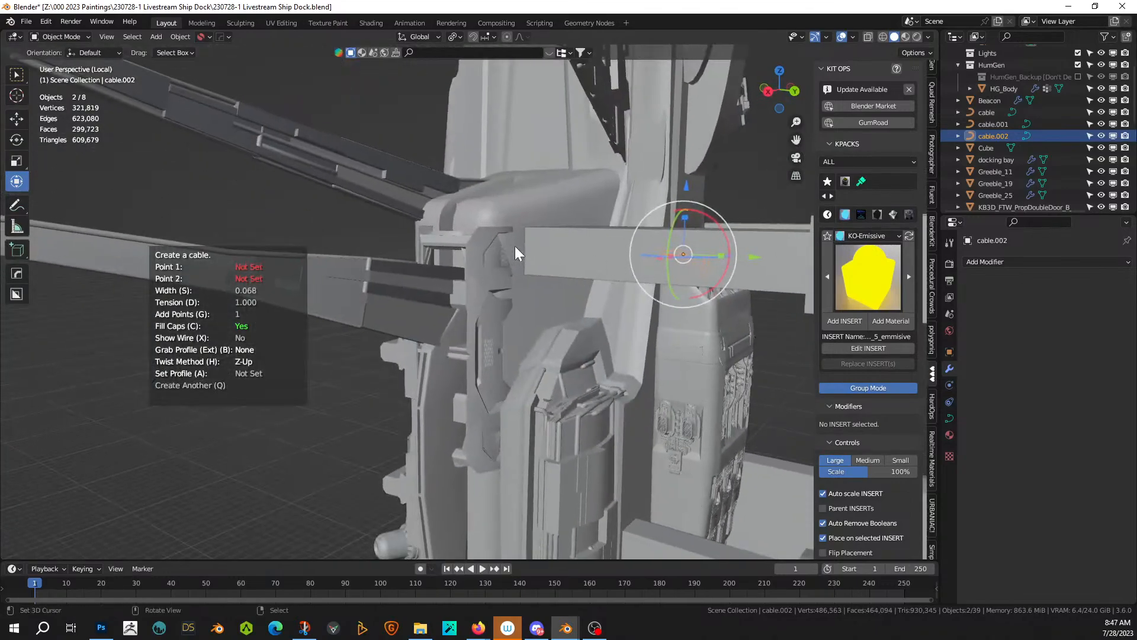
click(516, 247)
middle_drag(559, 264, 539, 295)
click(597, 204)
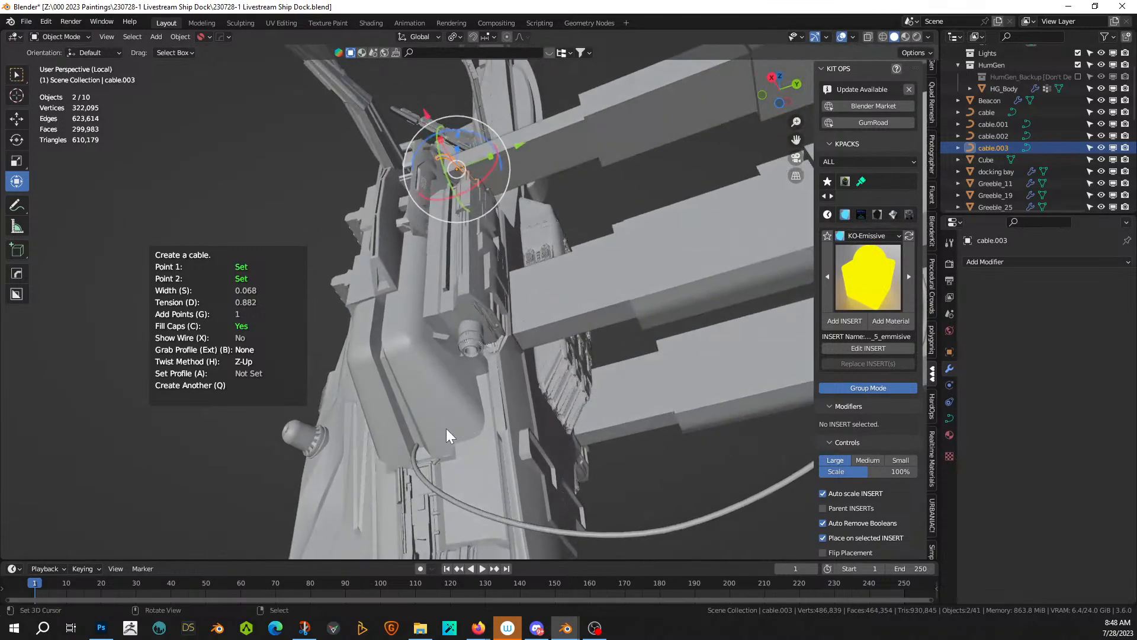
- Create a cable from the side of the hull to the underside of a lower docking arm with width 0.068 and tension 2.461
click(465, 304)
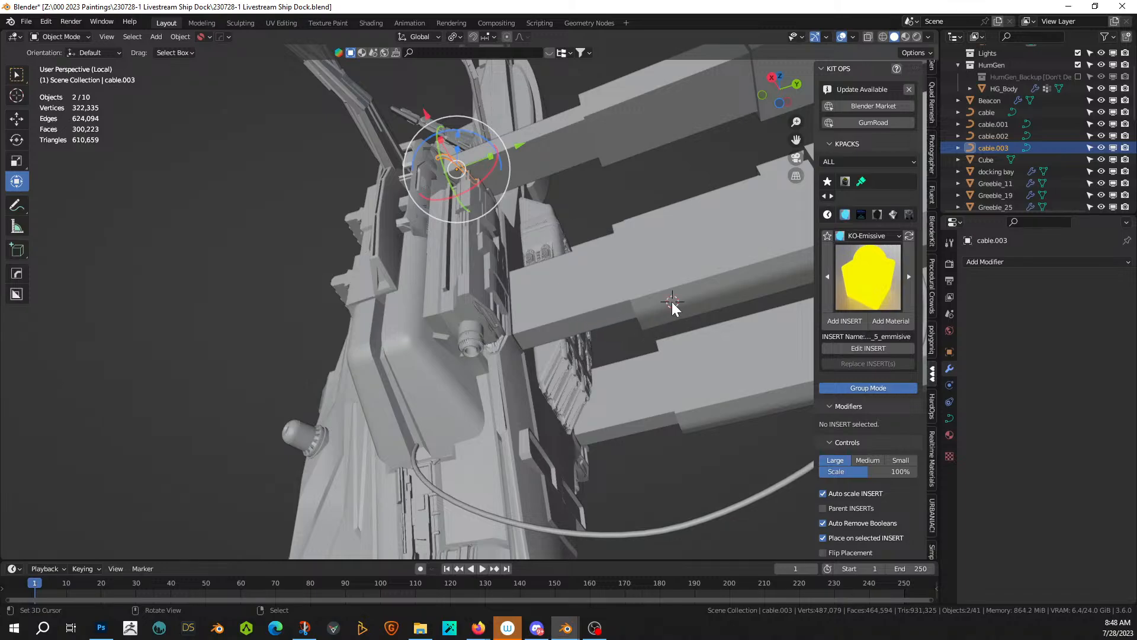
key(shift+a)
click(450, 321)
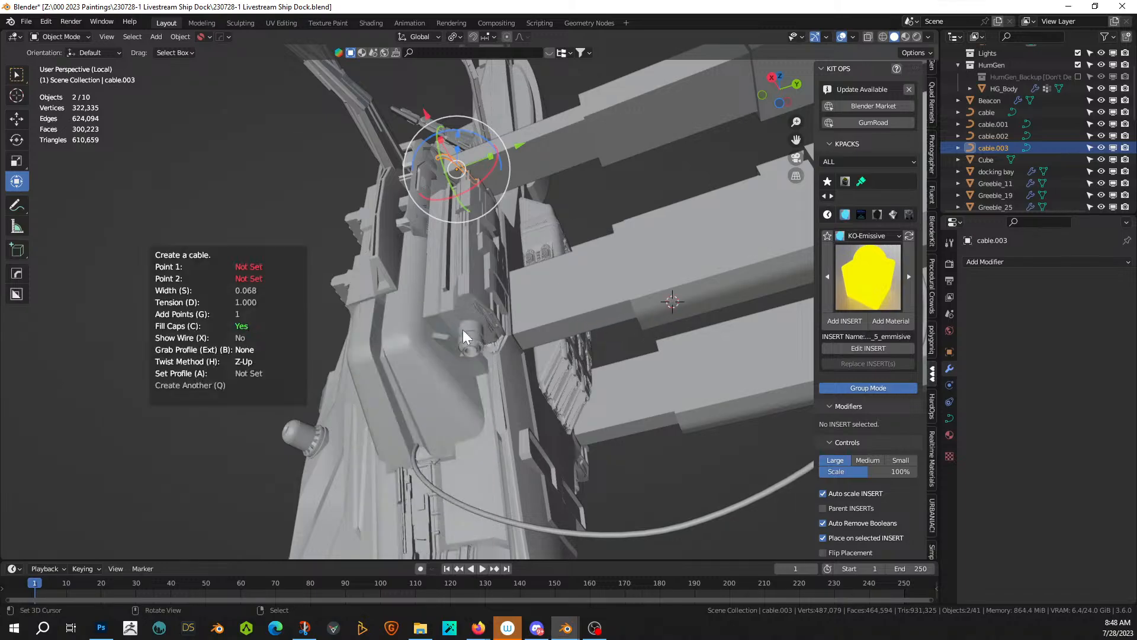
click(648, 307)
middle_drag(648, 306, 681, 401)
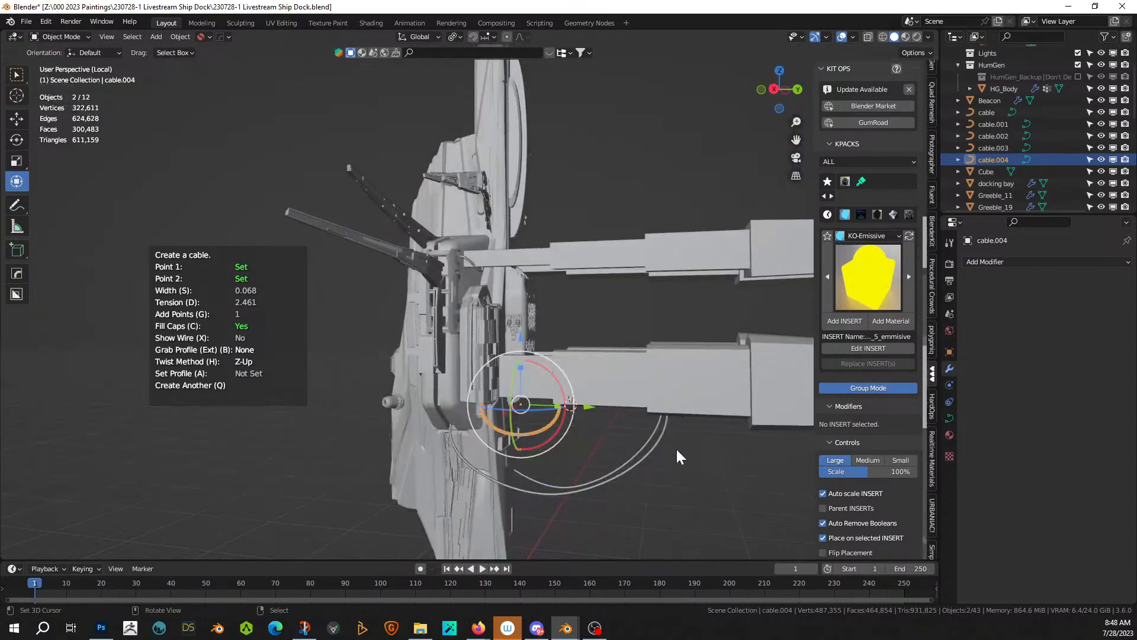
key(s)
middle_drag(635, 438, 548, 422)
click(551, 426)
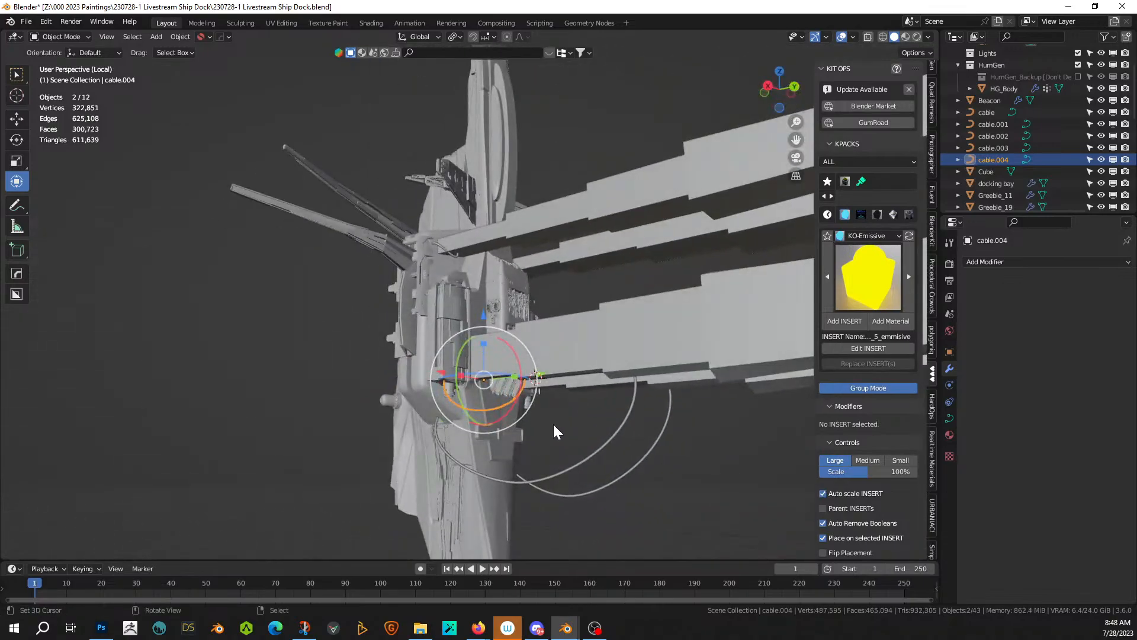
- Simulate the new side cable with expand length 0 and curve points multiplier 1
key(shift+alt+c)
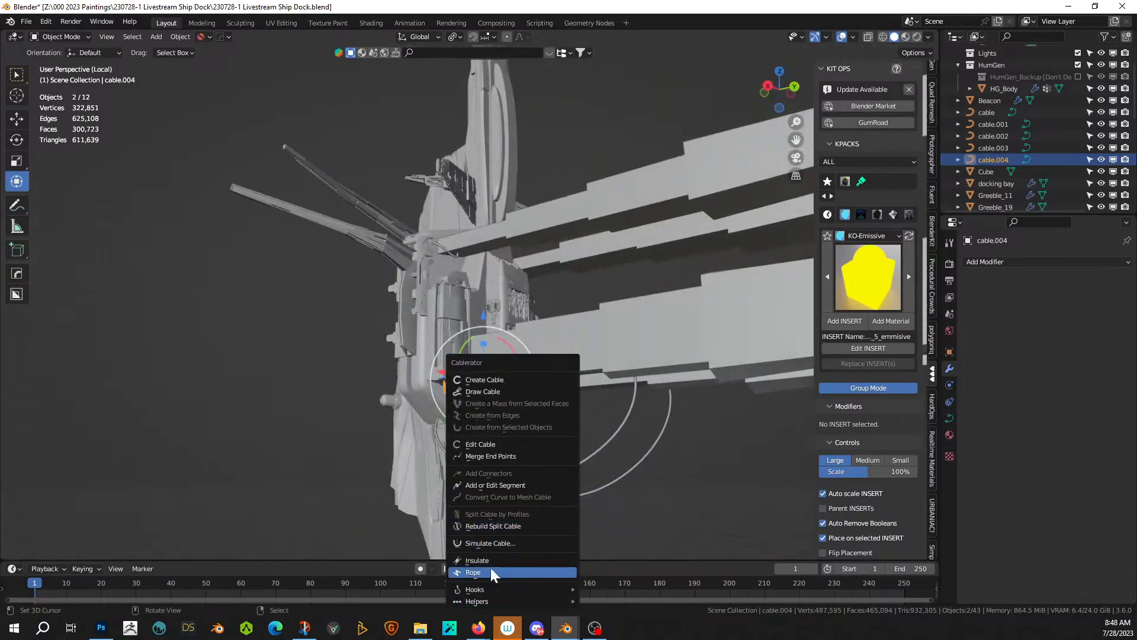
click(492, 542)
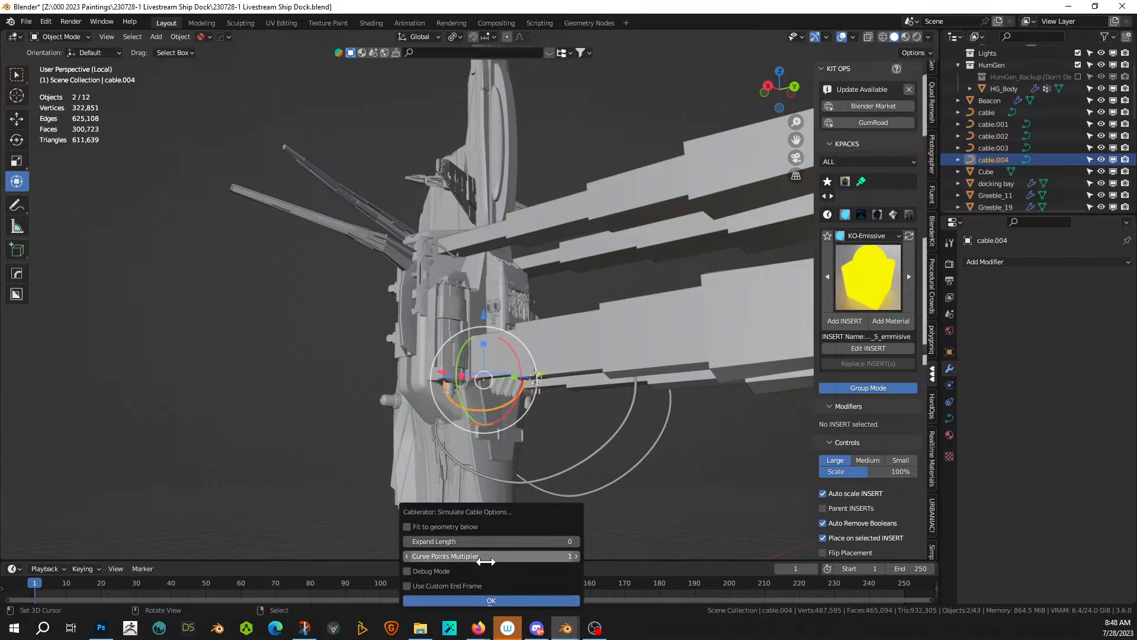
click(479, 599)
- Enter Edit Mode on the docking arms and select a single face on the upper arm's side near the ship
middle_drag(579, 488, 660, 438)
scroll(457, 488, up, 6)
middle_drag(415, 499, 389, 368)
scroll(425, 472, down, 2)
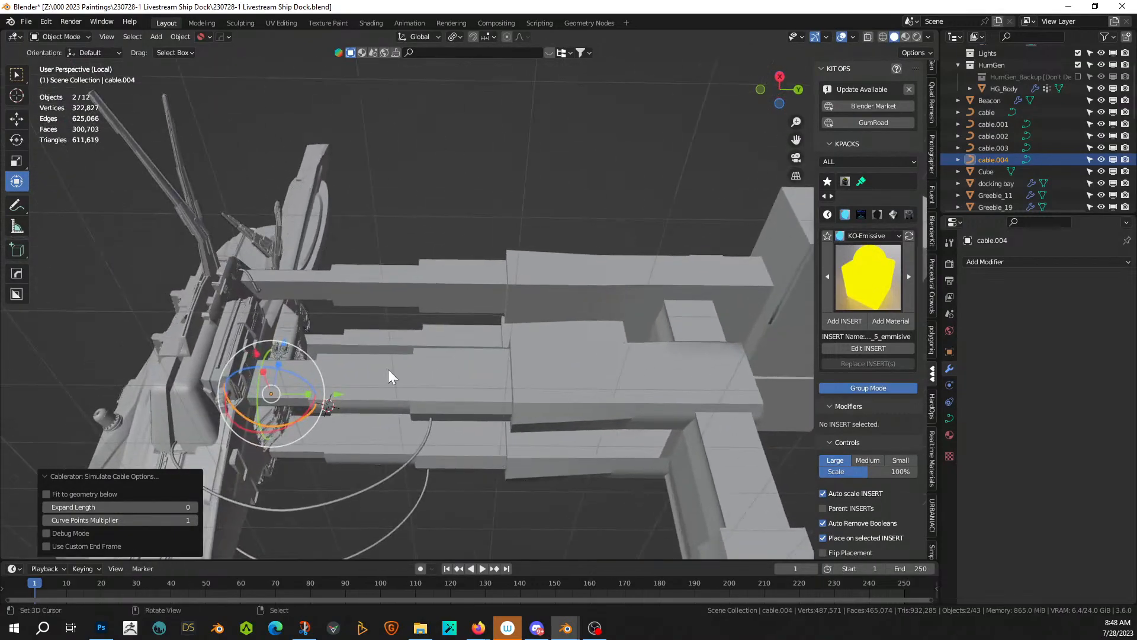
click(286, 291)
key(Tab)
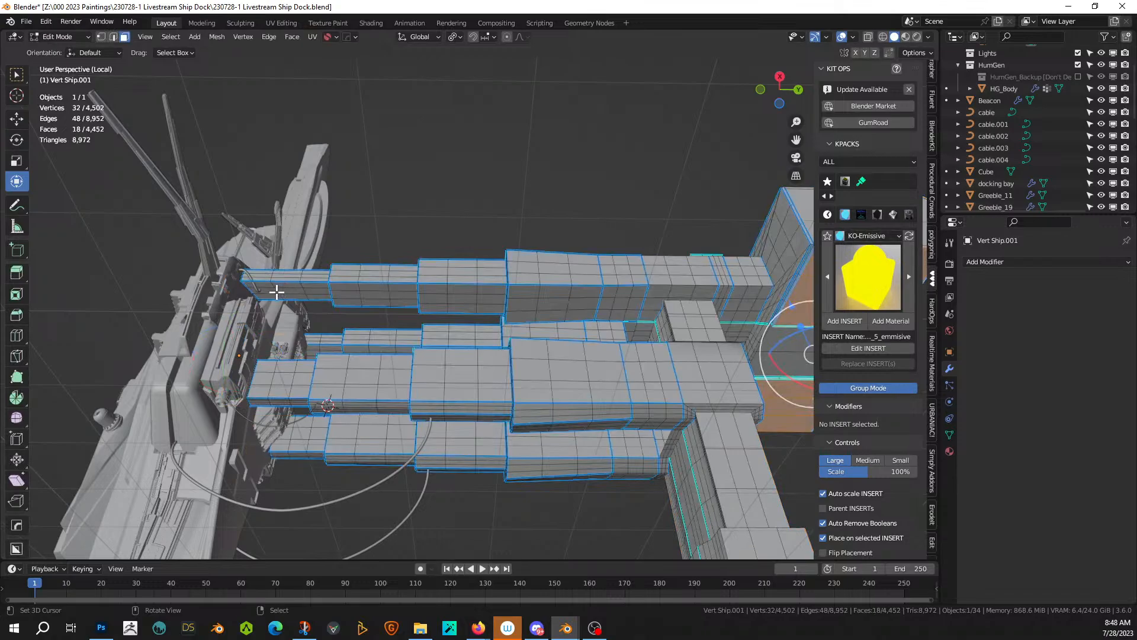
click(294, 289)
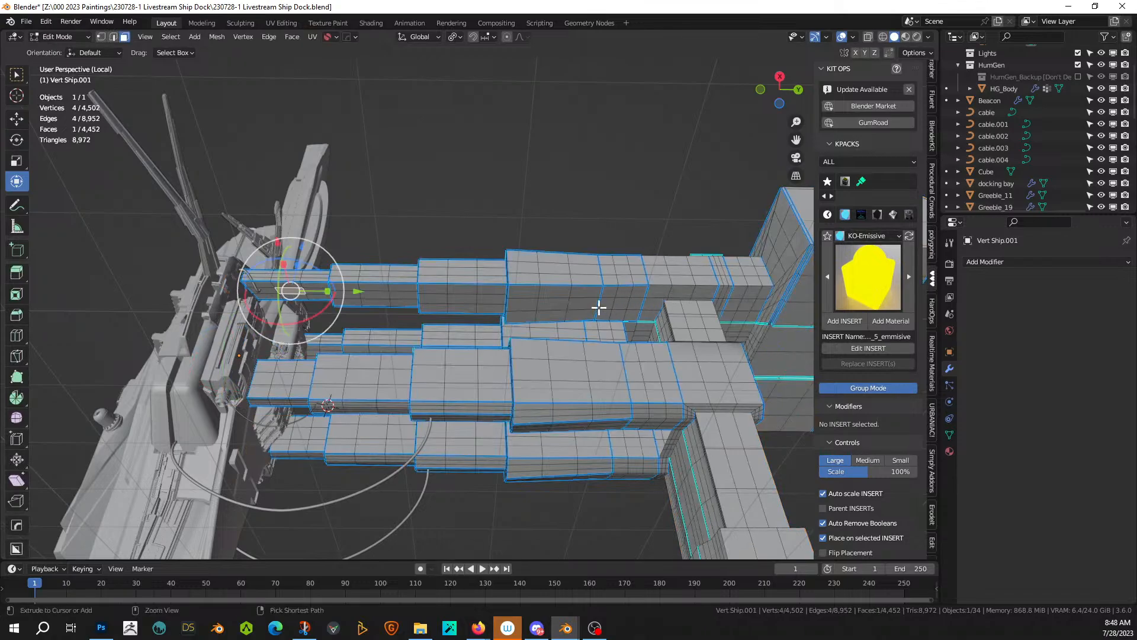
ctrl+click(621, 305)
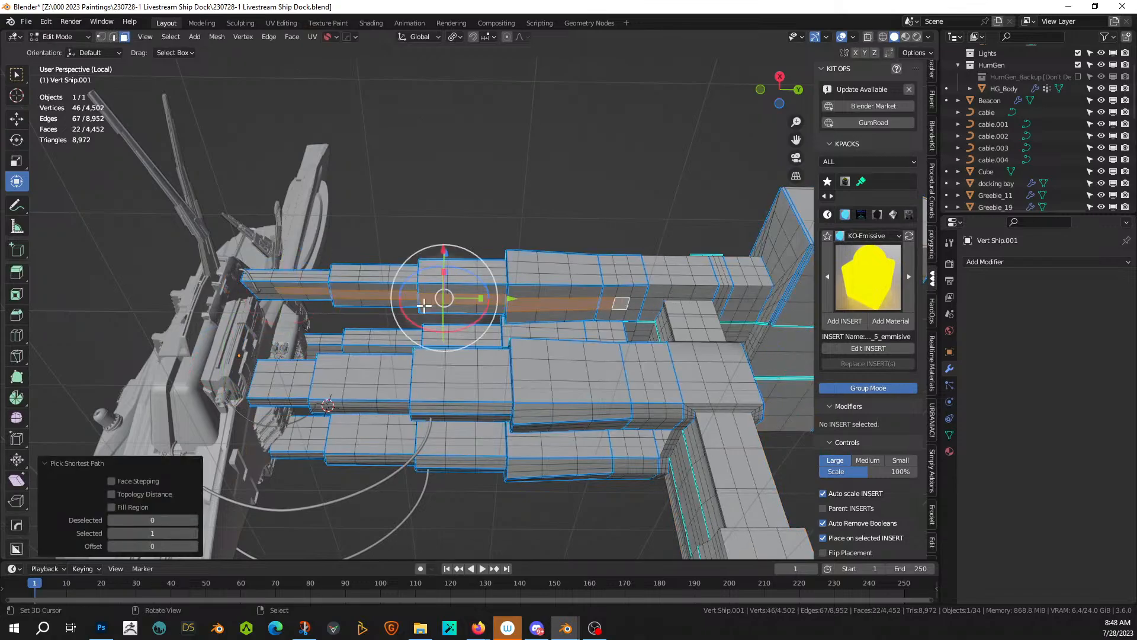
key(ctrl+z)
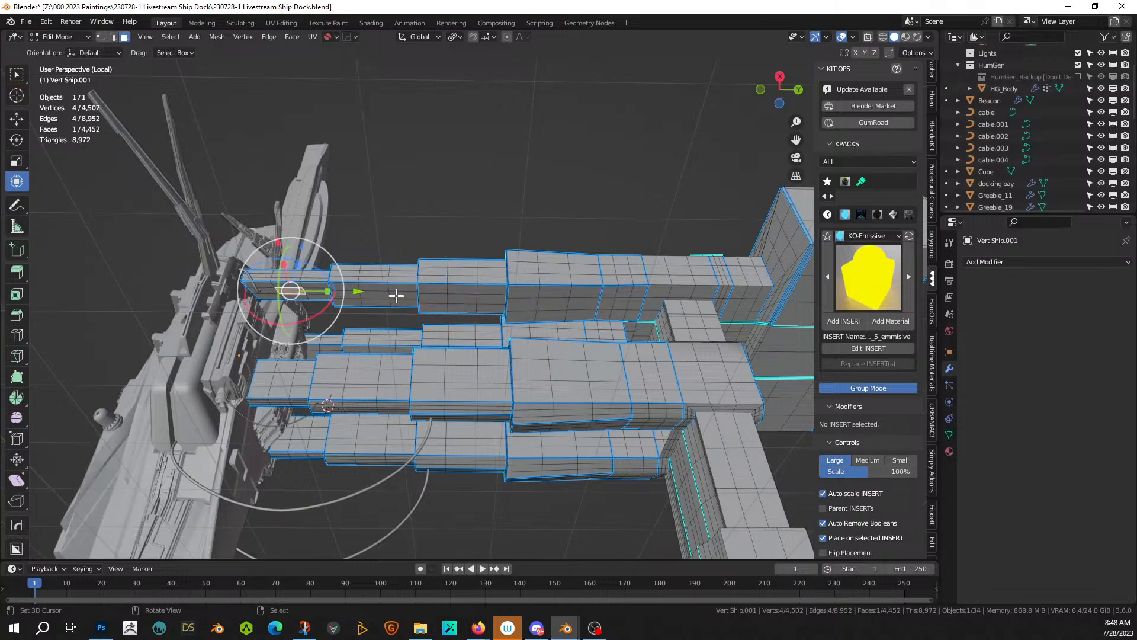
ctrl+click(621, 305)
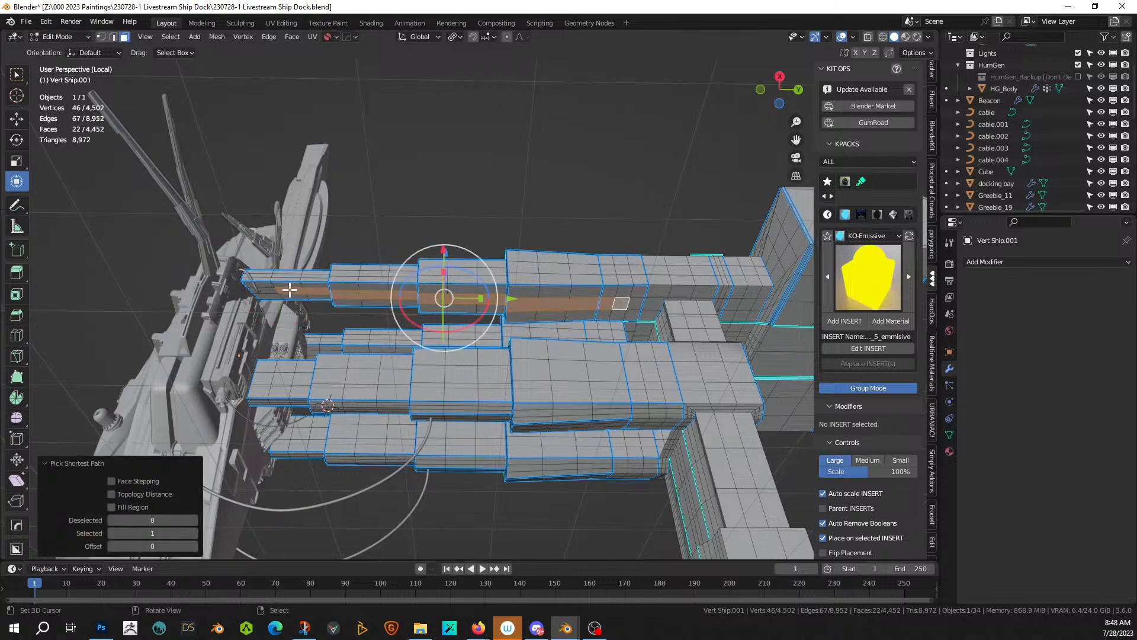
key(ctrl+z)
- Add a face near the arm's base to the selection and generate 3 Random Cables from the selected faces in Object Mode
shift+click(619, 303)
middle_drag(635, 322, 569, 376)
key(Tab)
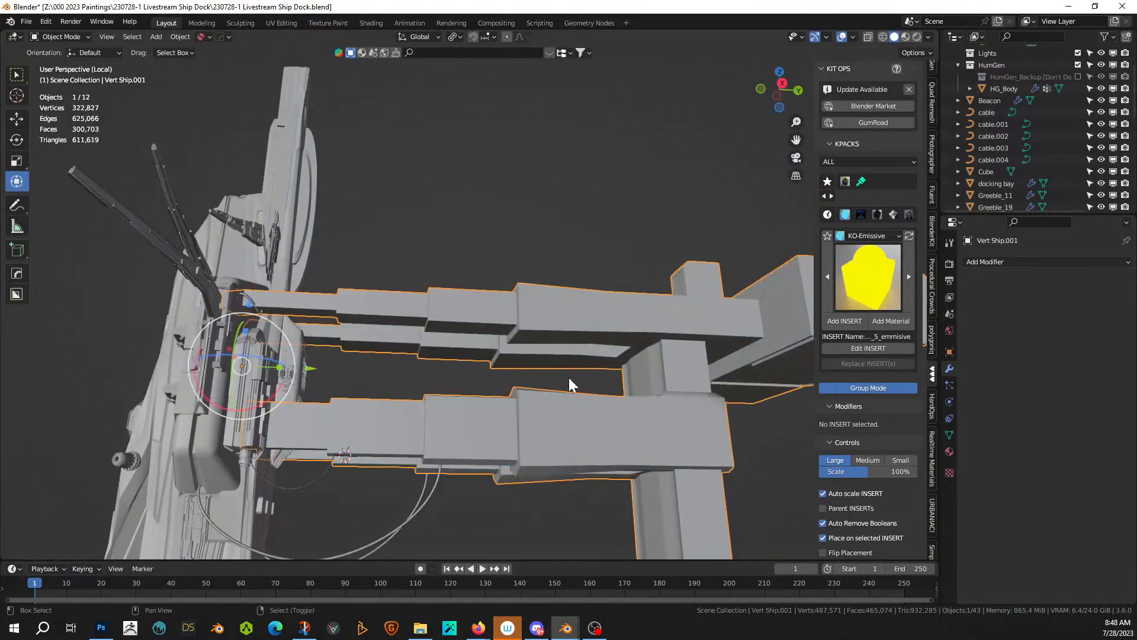
key(shift+alt+r)
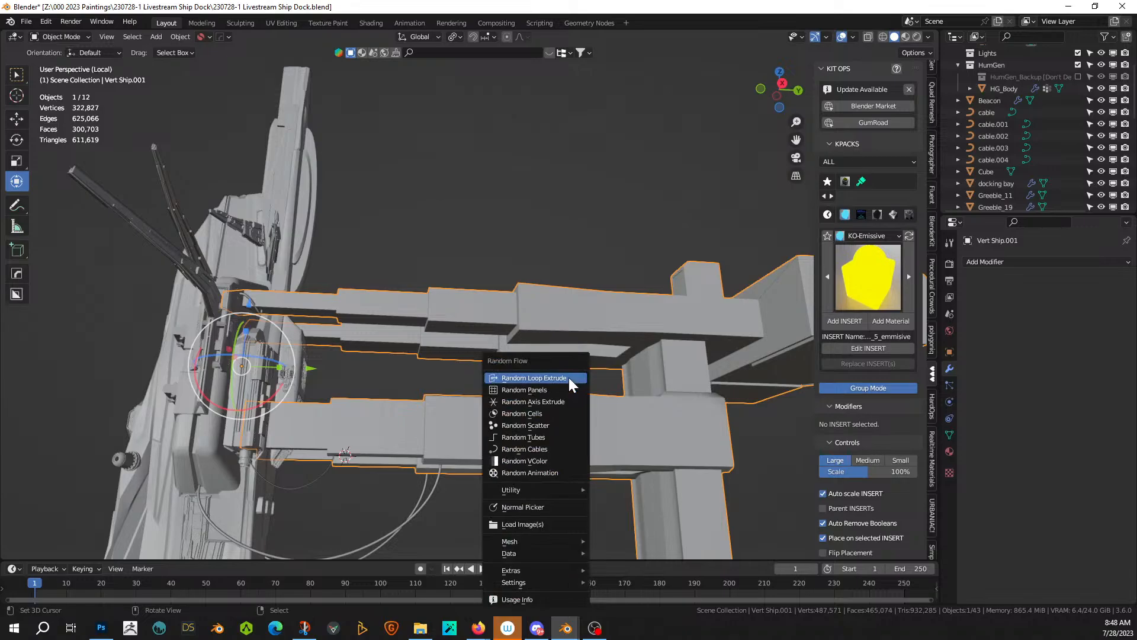
click(541, 449)
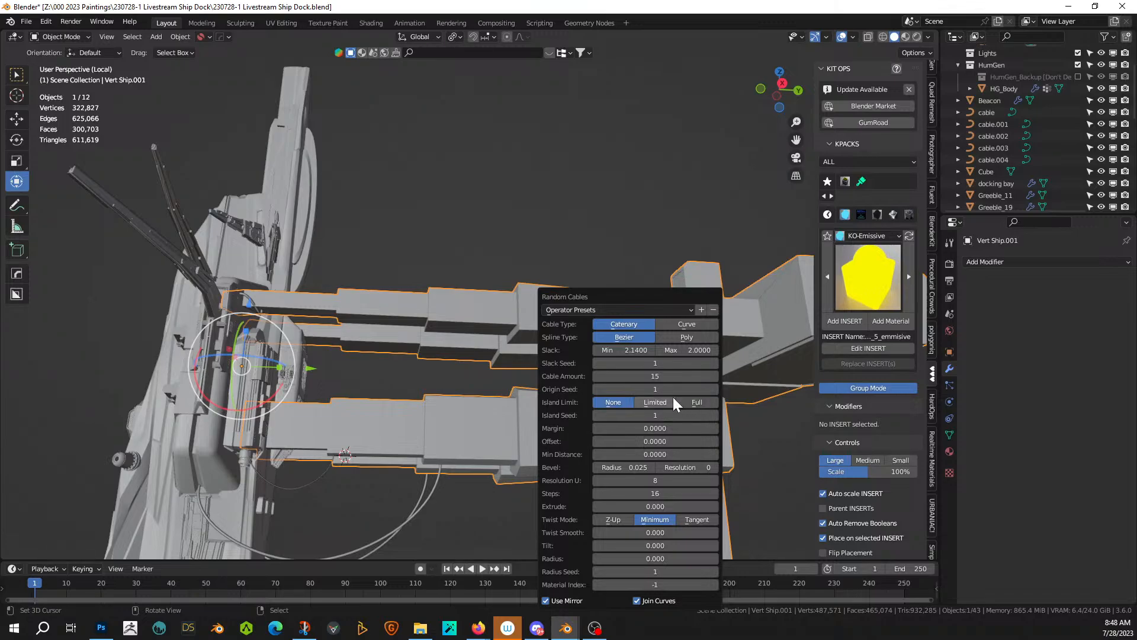
click(665, 376)
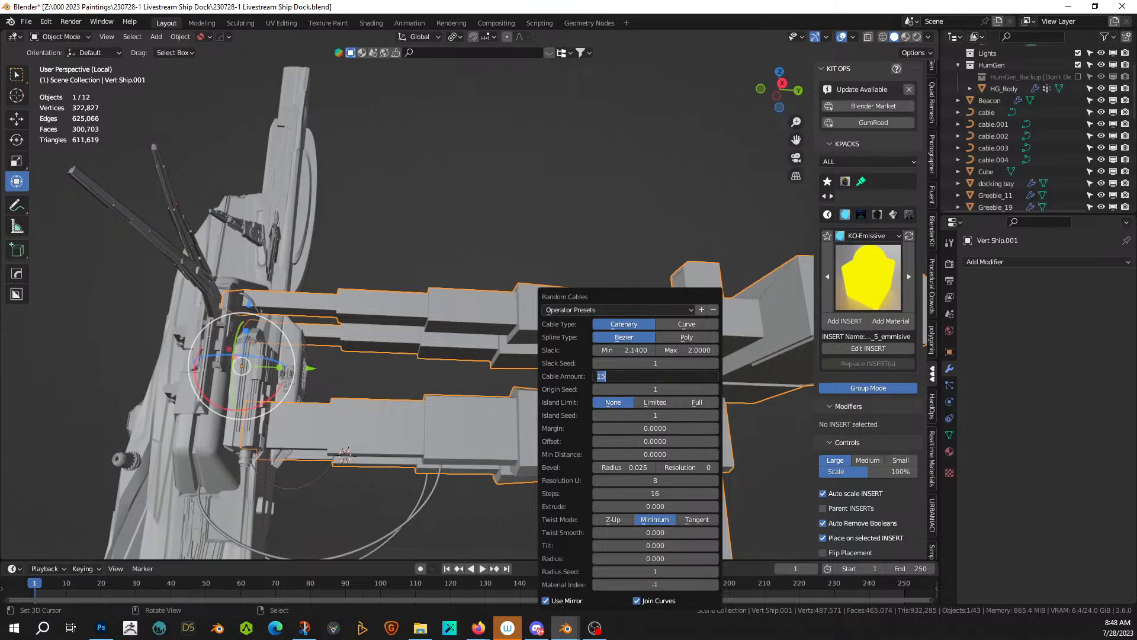
text(3)
key(Return)
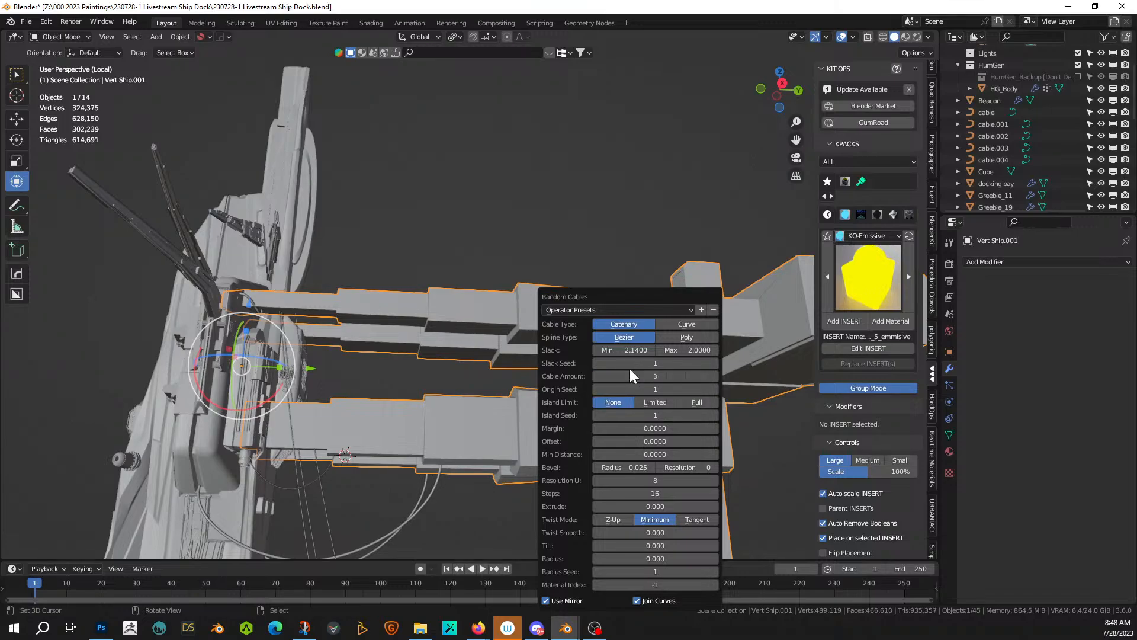
- Set the random cables' slack to minimum 16.6 and maximum 16.49, and their bevel radius to 0.05
drag(625, 350, 714, 350)
mouse_move(523, 408)
middle_down()
mouse_move(512, 436)
mouse_move(483, 410)
mouse_move(542, 393)
mouse_move(487, 410)
mouse_move(511, 426)
middle_up()
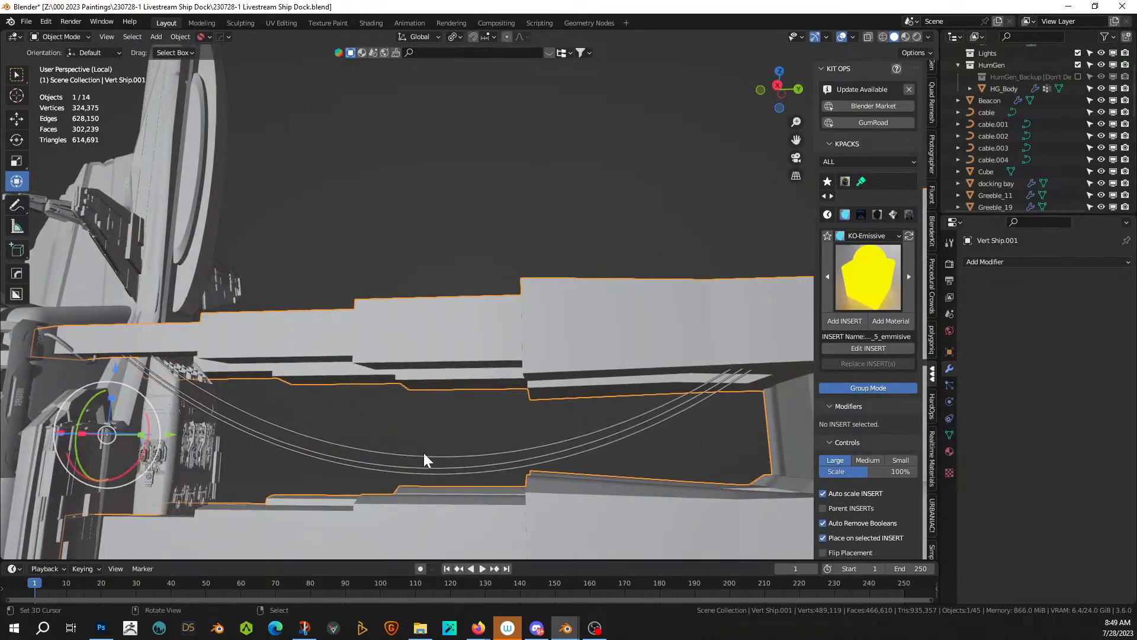
key(F9)
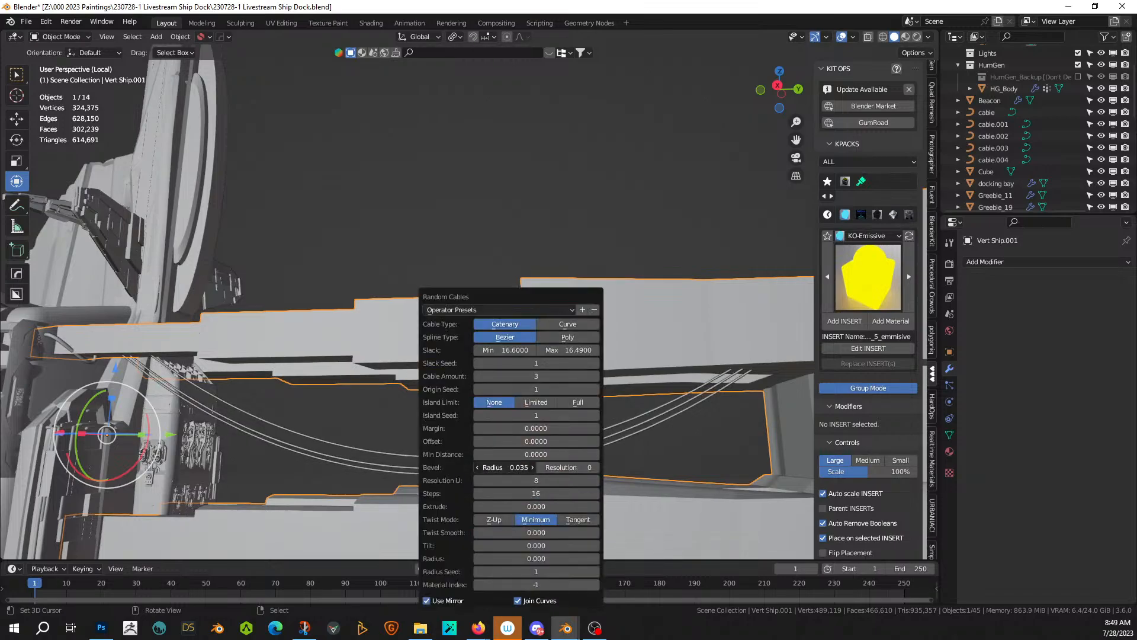
drag(519, 467, 530, 467)
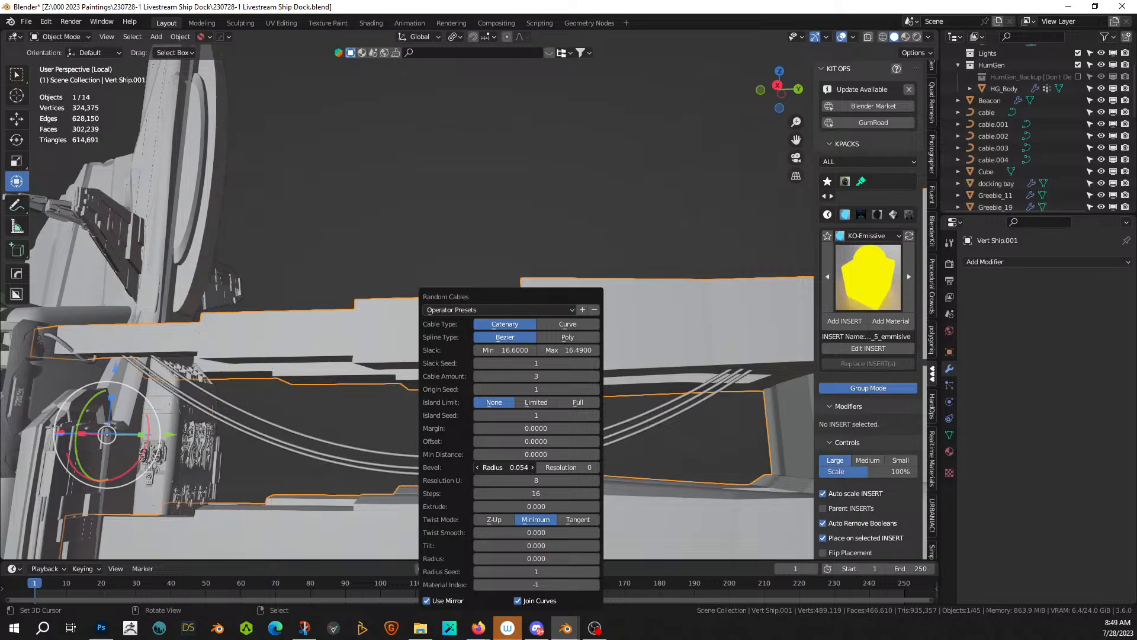
click(510, 467)
- Select one face near the base and one near the ship end of the neighbouring upper docking arm, and return to Object Mode
middle_drag(649, 404, 419, 385)
middle_drag(589, 399, 545, 401)
key(Tab)
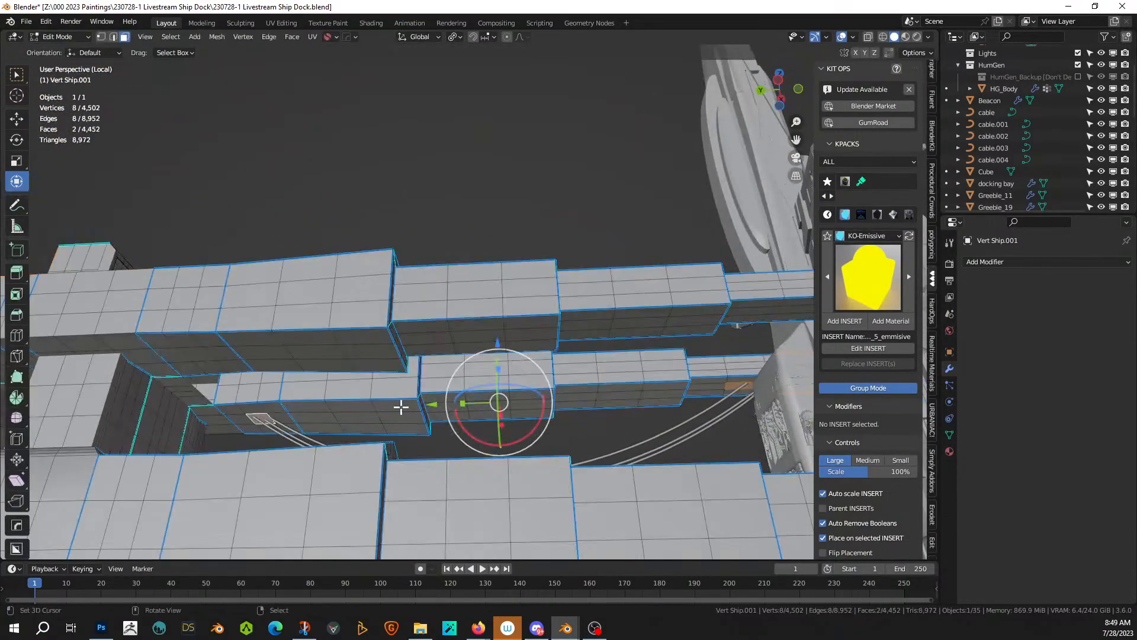
click(196, 354)
middle_drag(654, 354, 720, 321)
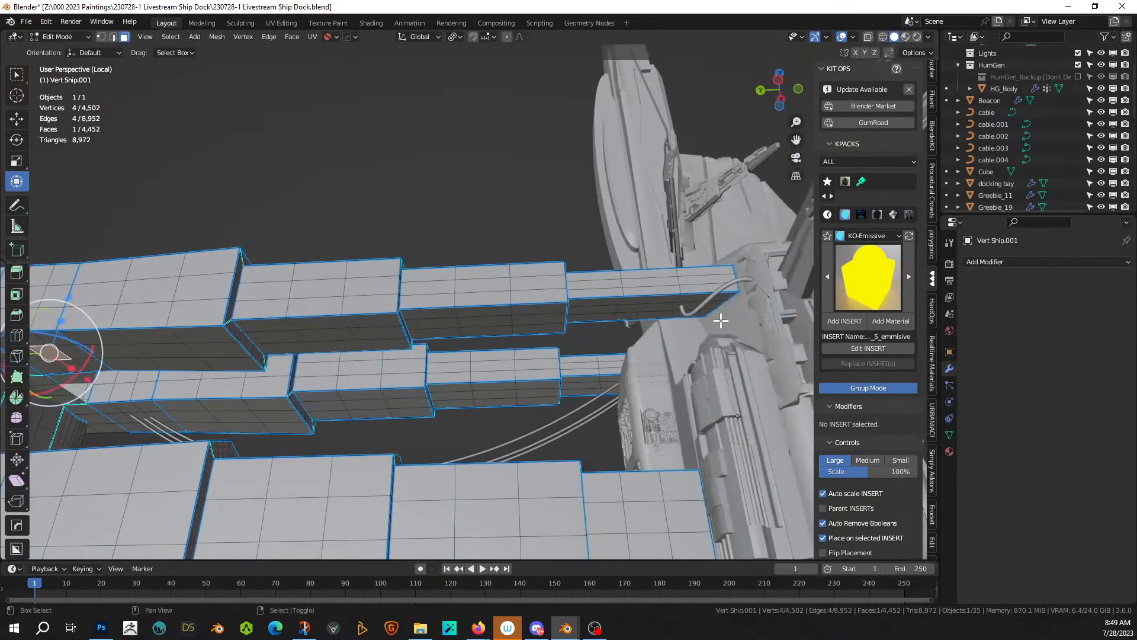
shift+click(640, 307)
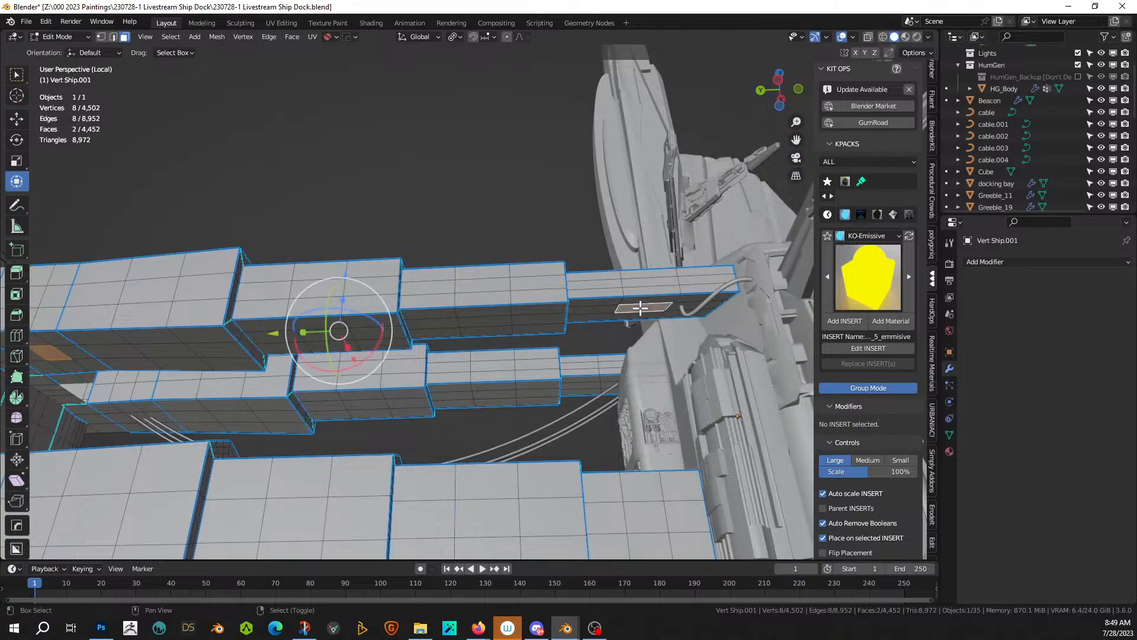
key(Tab)
- Generate Random Cables between the selected faces of the docking arm, with the origin seed and slack seed both set to 3
right_click(543, 333)
click(543, 333)
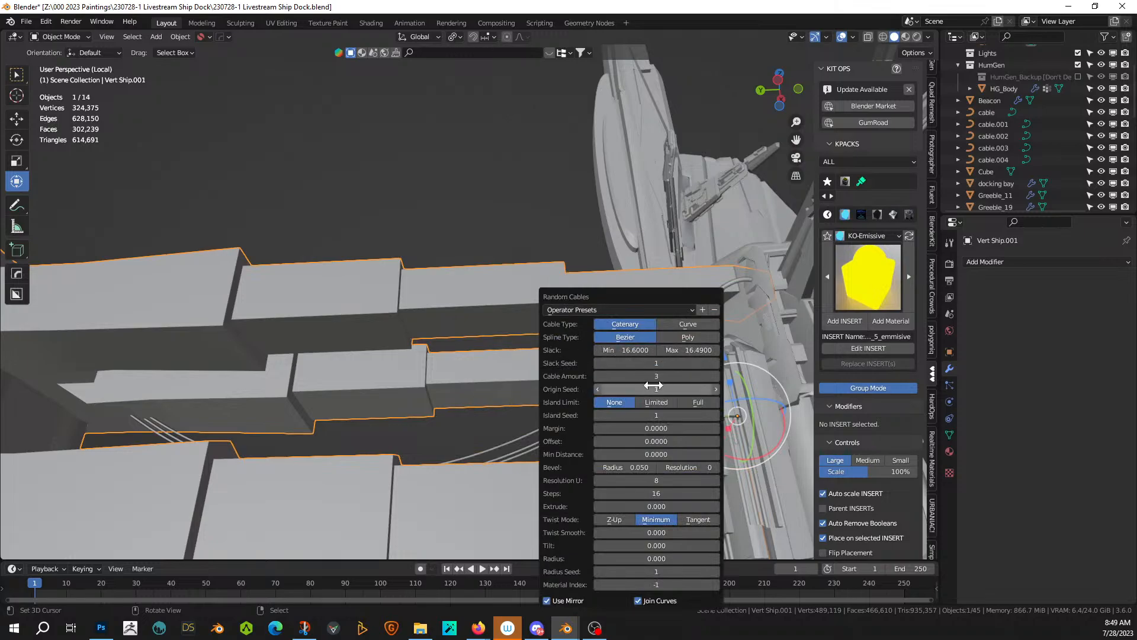
click(716, 390)
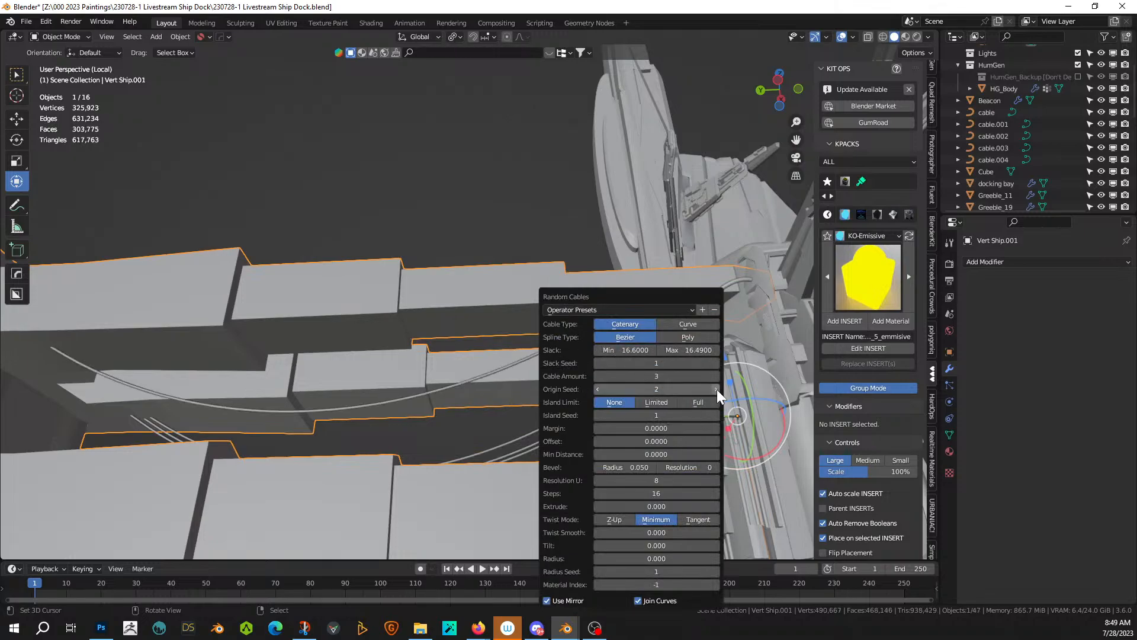
click(717, 389)
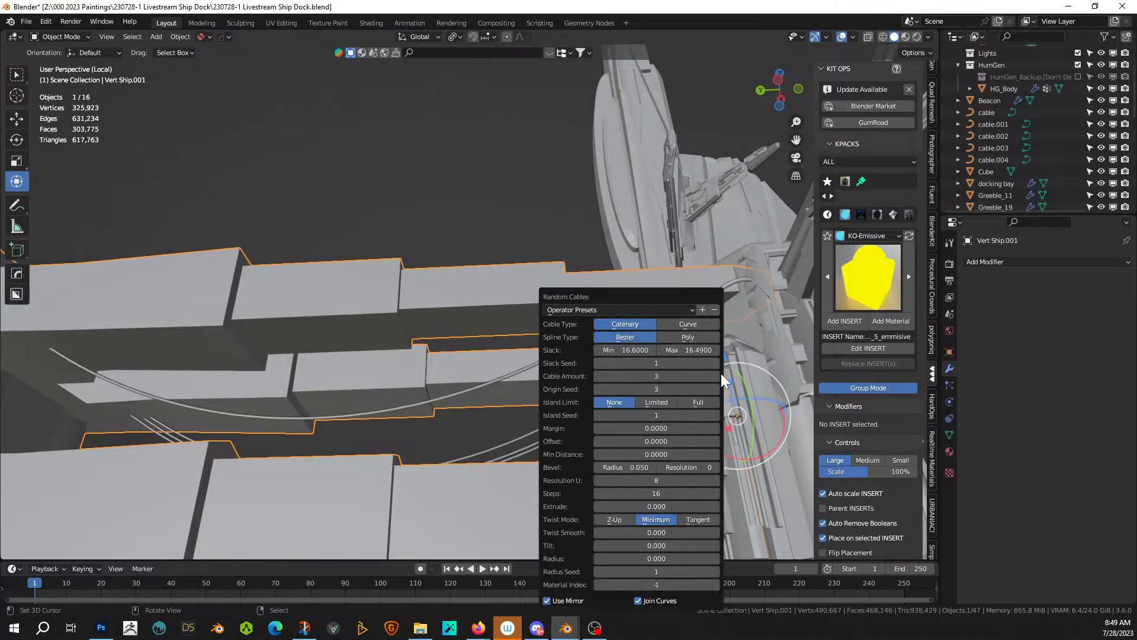
click(716, 363)
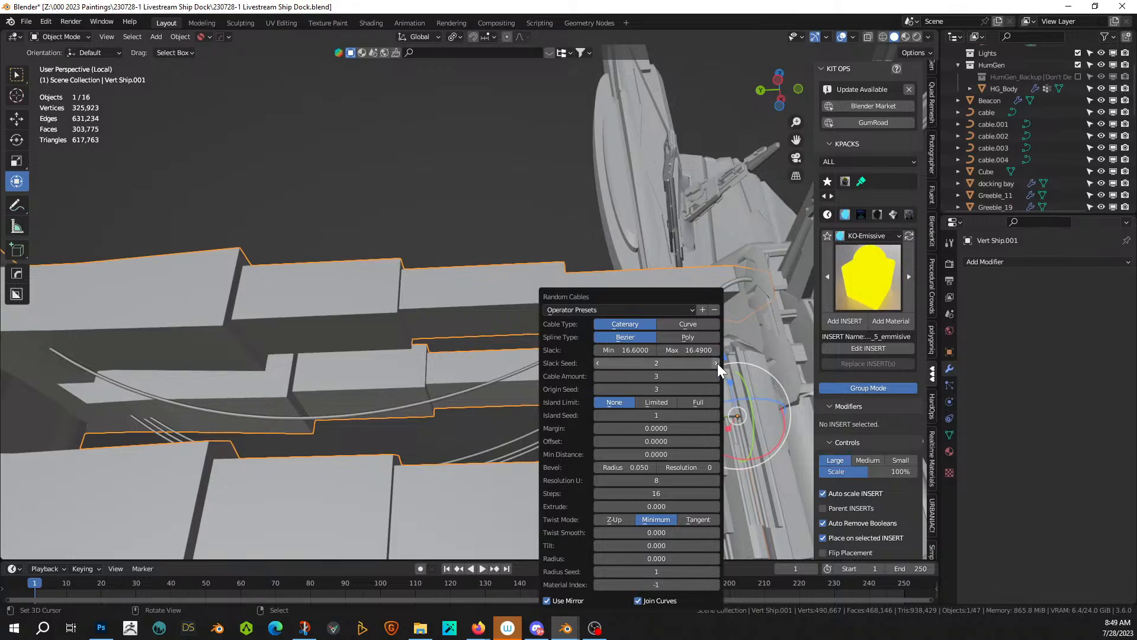
click(717, 363)
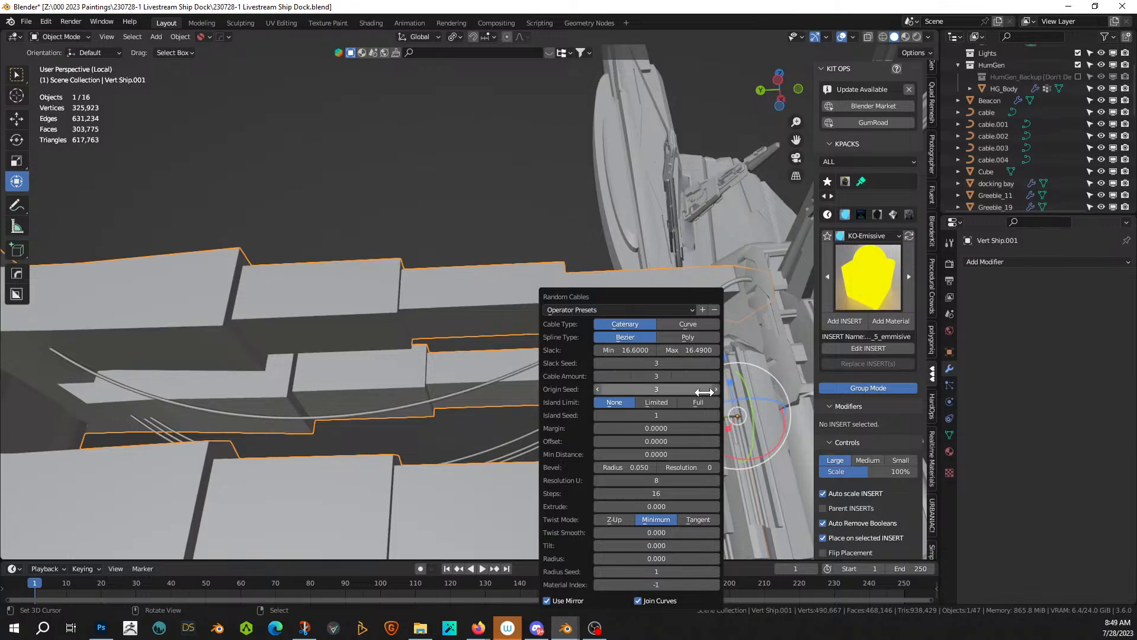
- Increase the random cable amount to 5 and save the Blender file
click(716, 377)
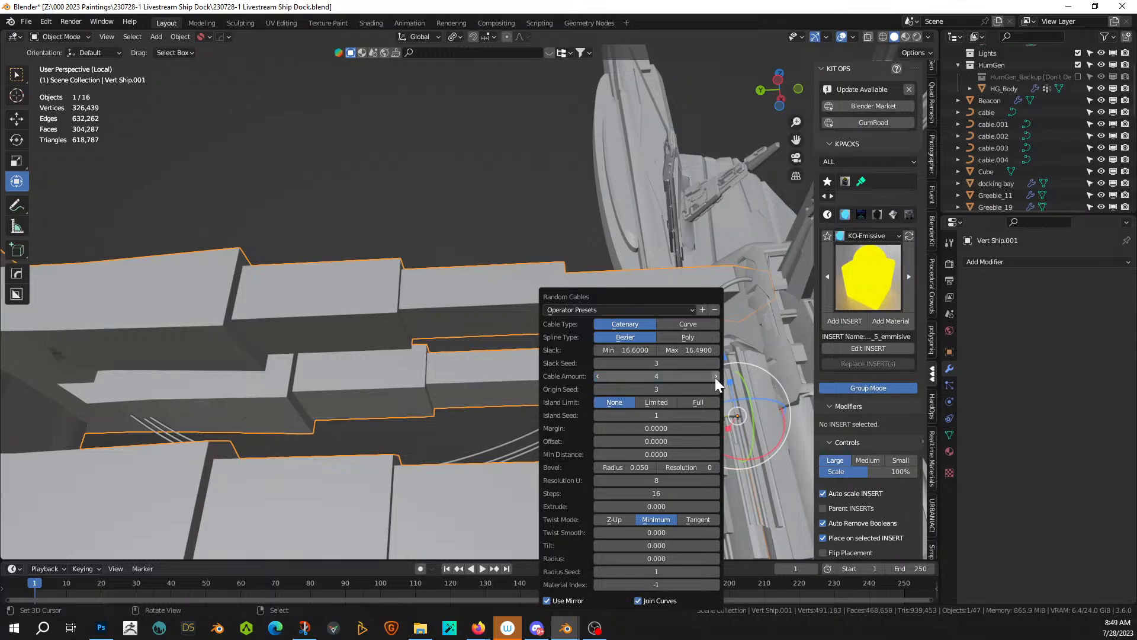
click(716, 377)
middle_drag(415, 354, 591, 429)
scroll(553, 397, down, 5)
key(ctrl+s)
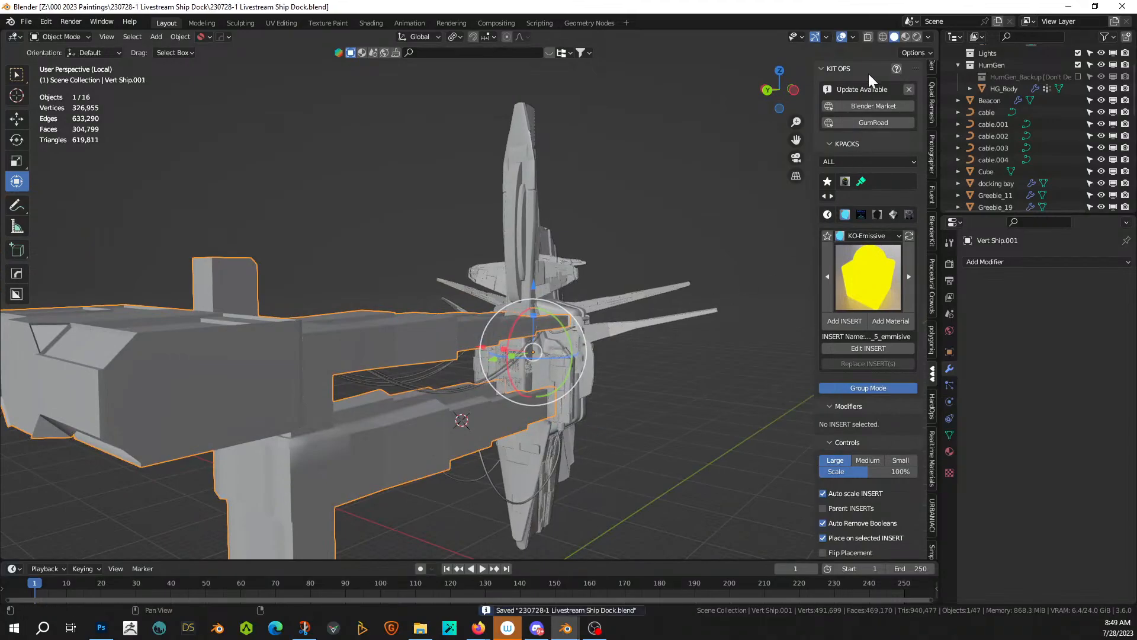
- Preview the docking arm's materials, leave local view, and show the whole dock scene in rendered shading
click(910, 37)
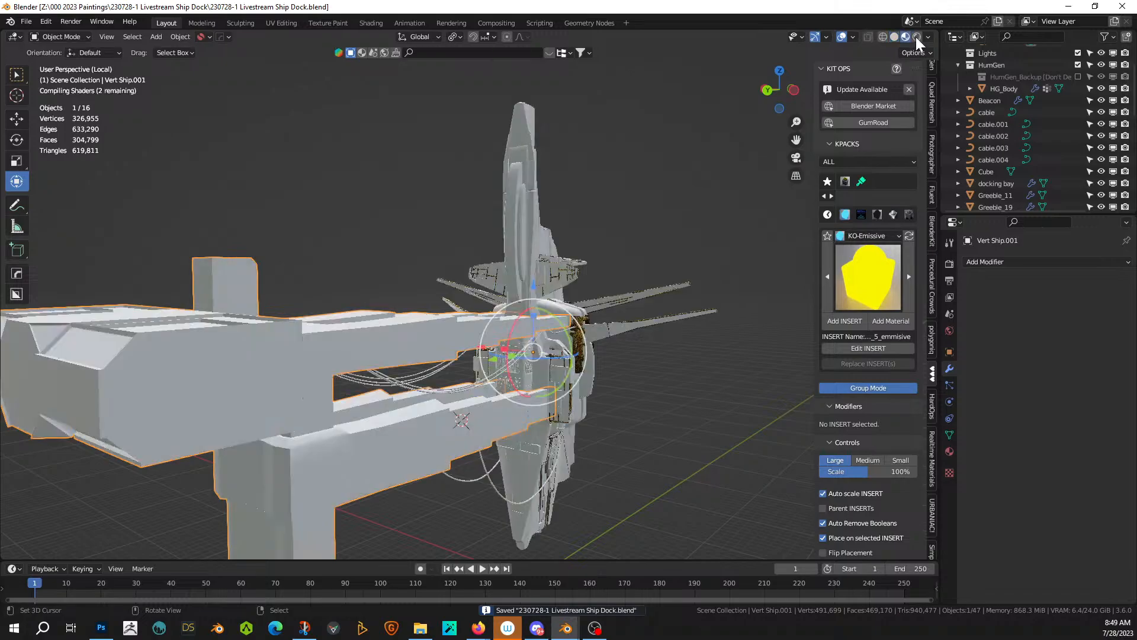
mouse_move(448, 355)
middle_down()
mouse_move(461, 364)
mouse_move(587, 361)
middle_up()
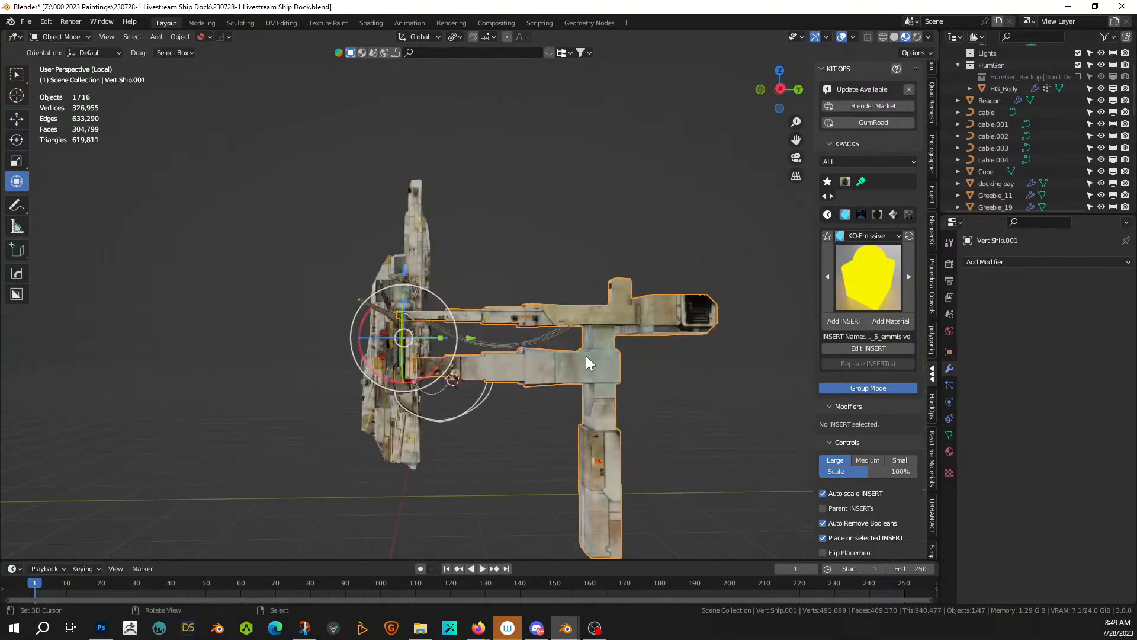
key(KP_Divide)
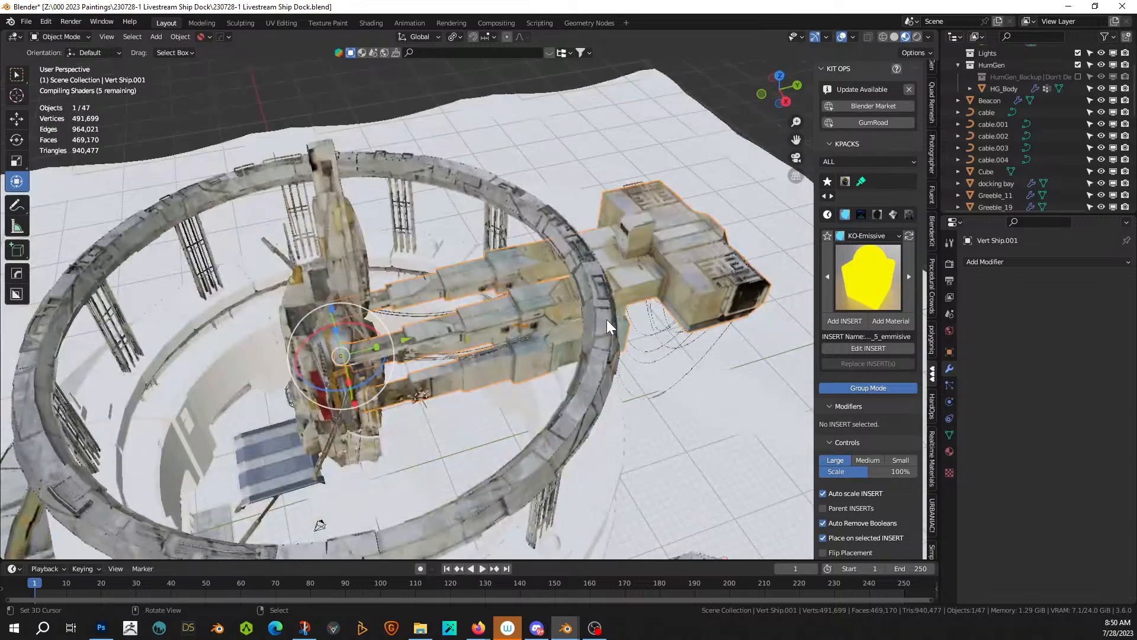
key(shift+z)
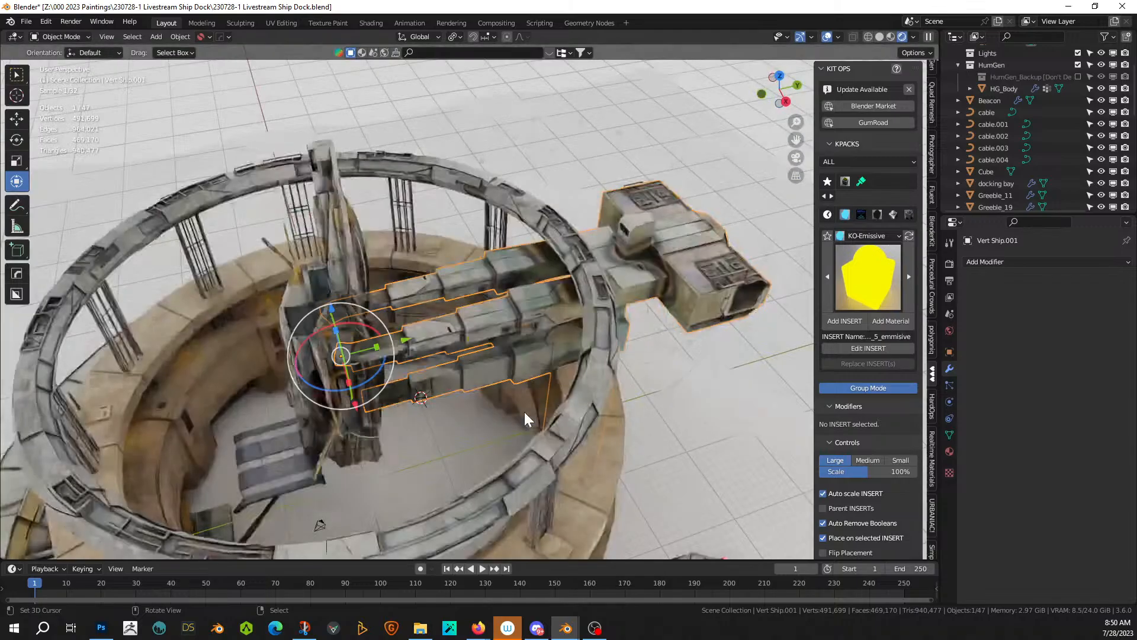
middle_drag(506, 384, 500, 350)
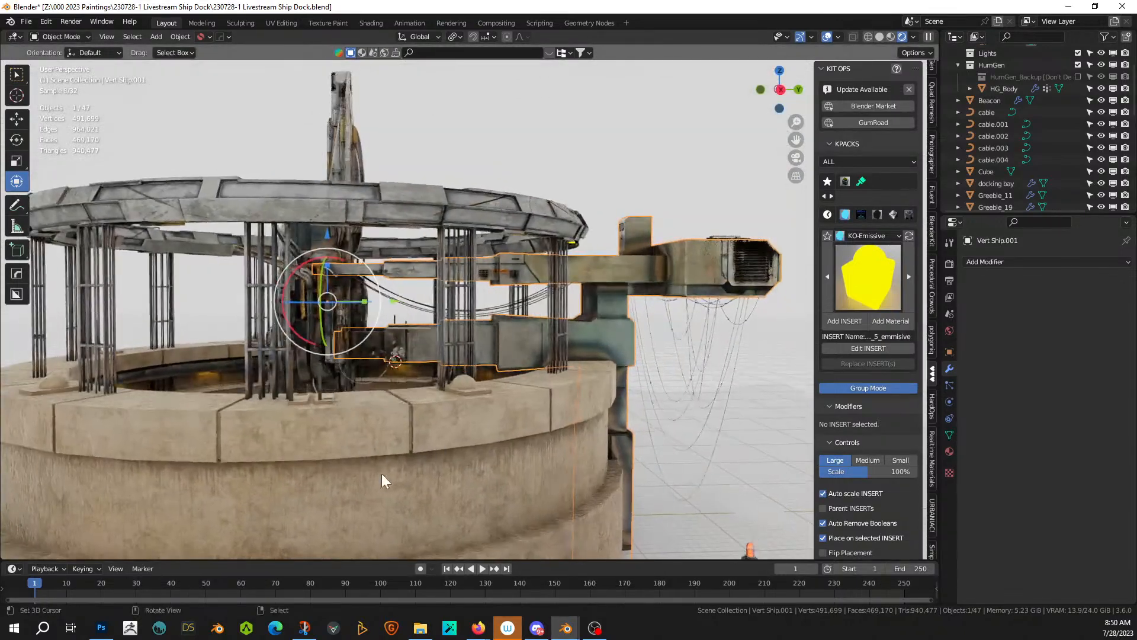
- Delete the docking bay object, the beige cylindrical wall around the ship
scroll(382, 474, down, 5)
click(283, 369)
key(x)
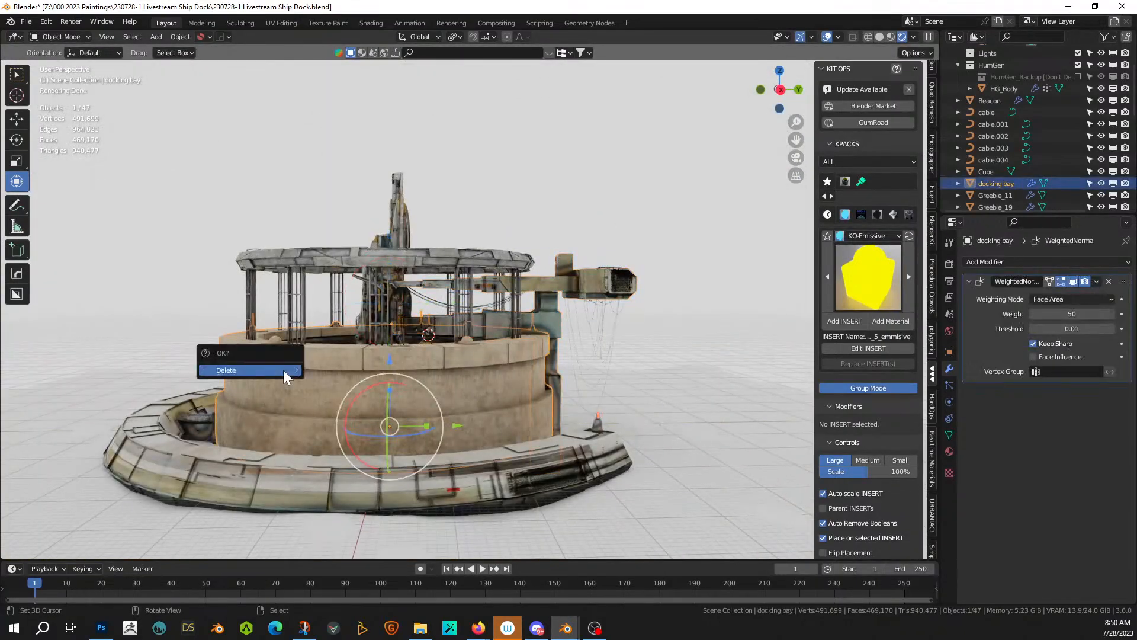
click(283, 369)
- Select the simulated cable curves from cable to cable.004 and convert them to meshes
middle_drag(283, 370, 310, 368)
scroll(402, 368, up, 3)
middle_drag(279, 381, 764, 344)
scroll(748, 360, up, 5)
click(985, 114)
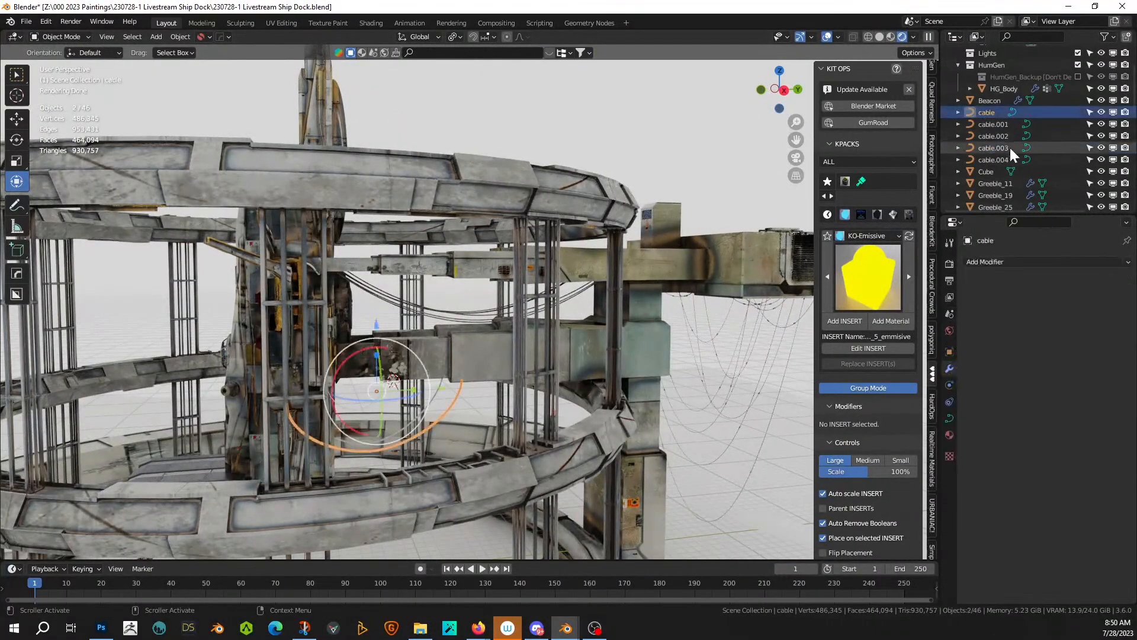
shift+click(1001, 157)
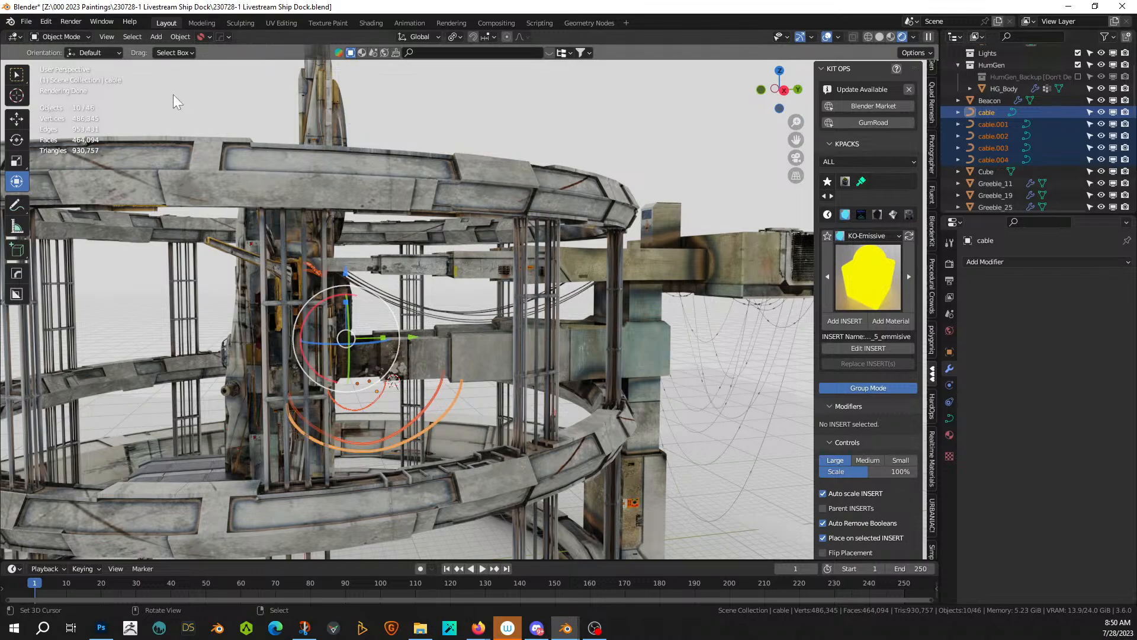
click(181, 37)
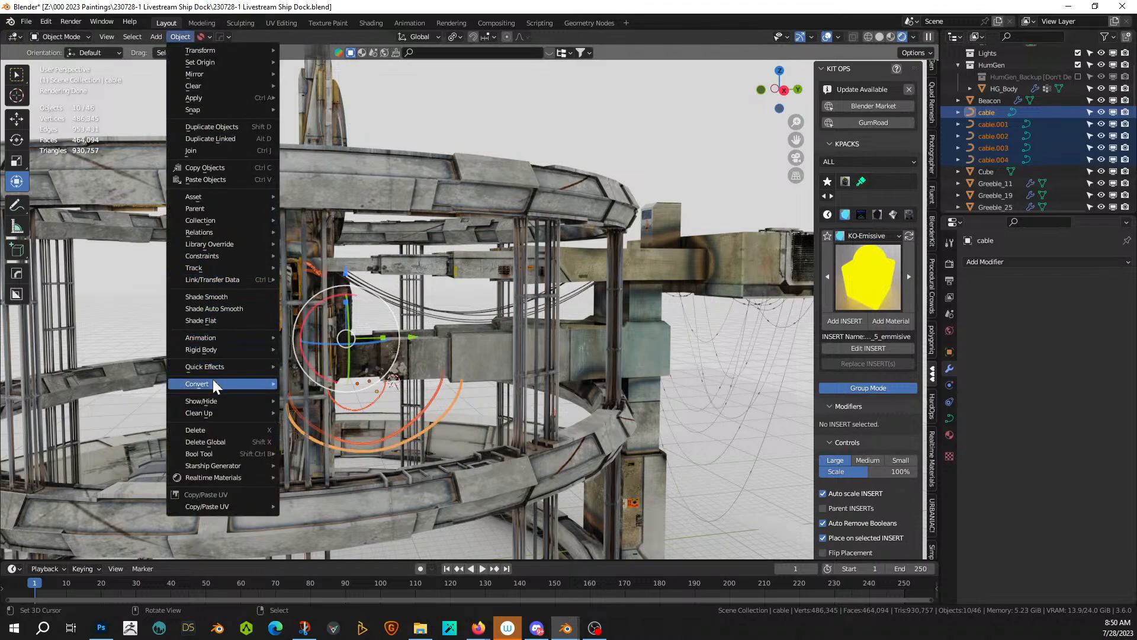
mouse_move(213, 384)
click(326, 394)
- Select RCables, RCables.001 and RCables.002 and convert these random cable curves to meshes
scroll(1061, 136, down, 5)
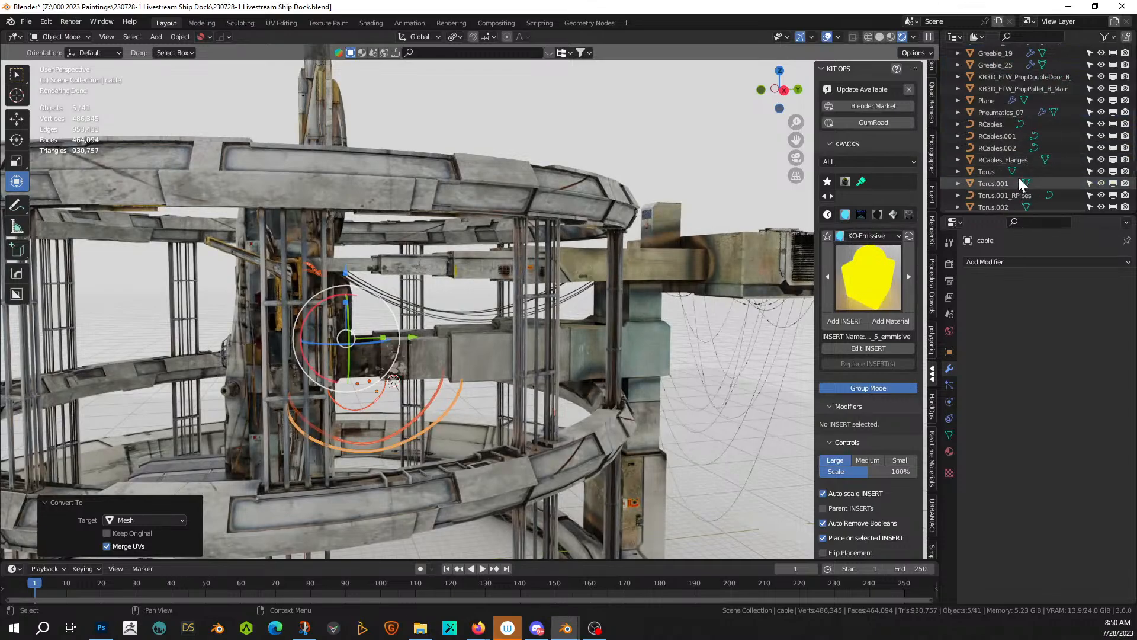
click(1005, 122)
shift+click(998, 147)
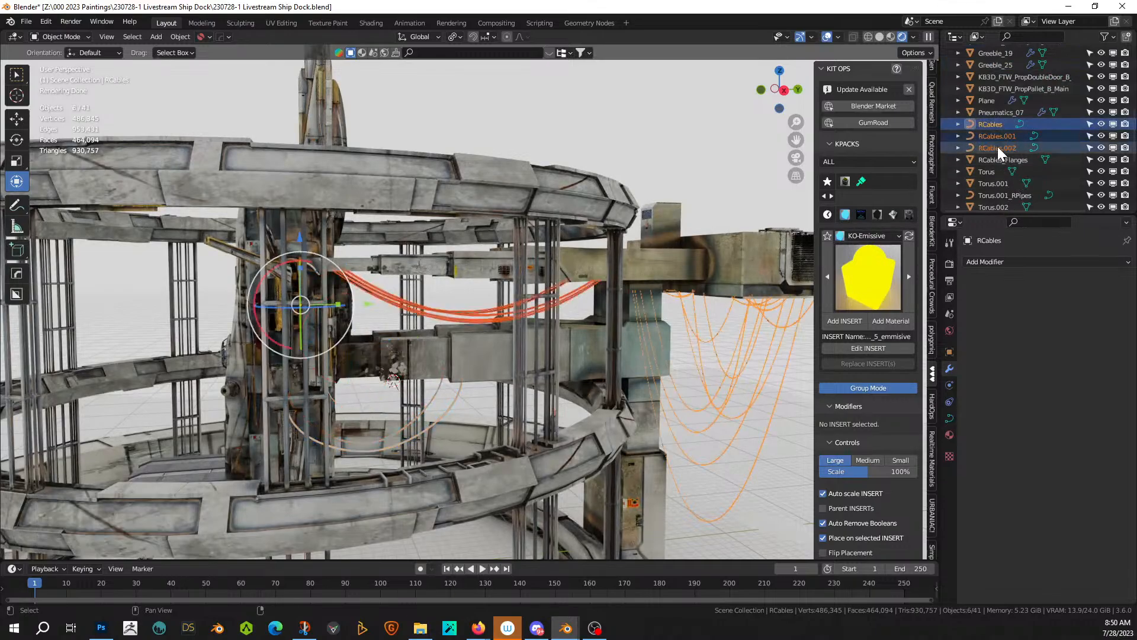
click(177, 36)
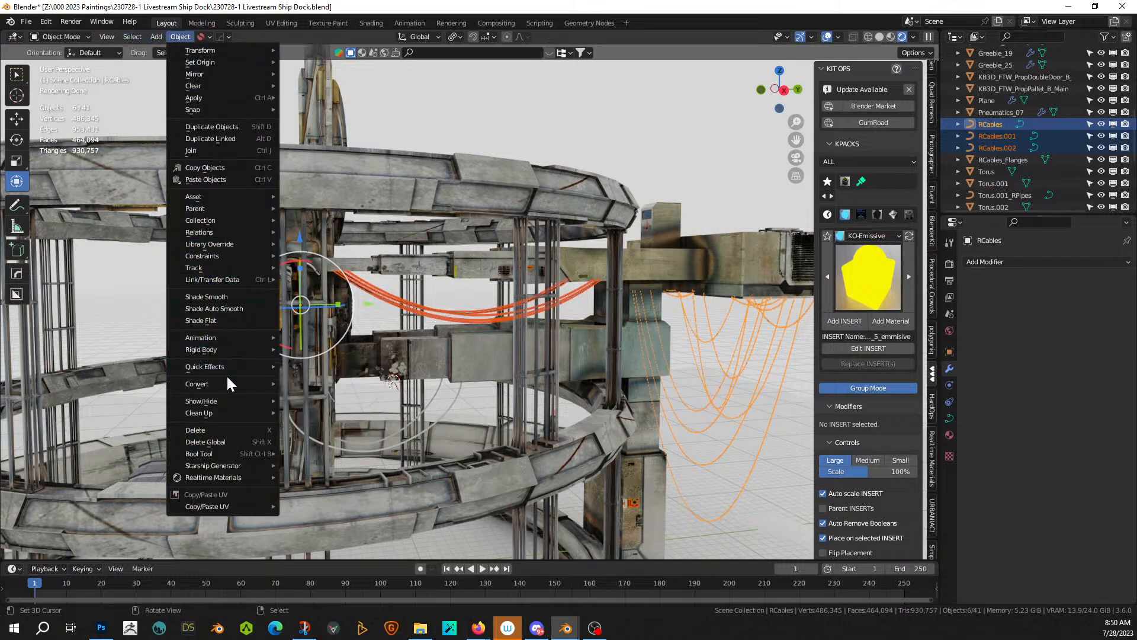
mouse_move(243, 384)
click(337, 400)
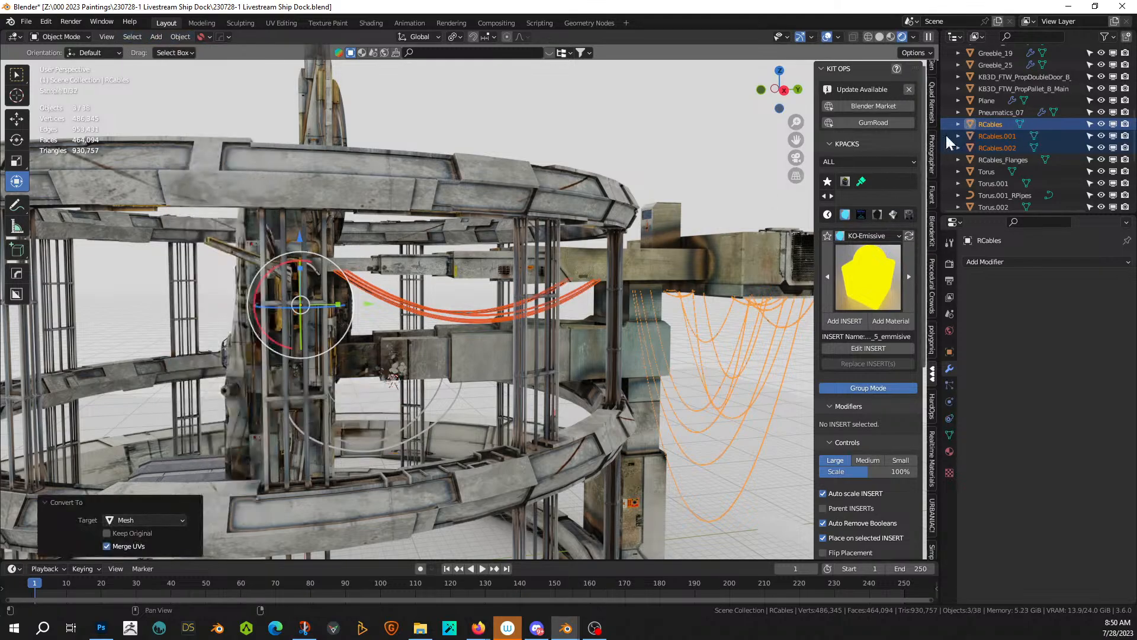
- Select only the pipe curves Torus.001_RPipes, Torus.002_RPipes and Vert Ship.001_RPipes and convert them to meshes
scroll(1019, 180, down, 1)
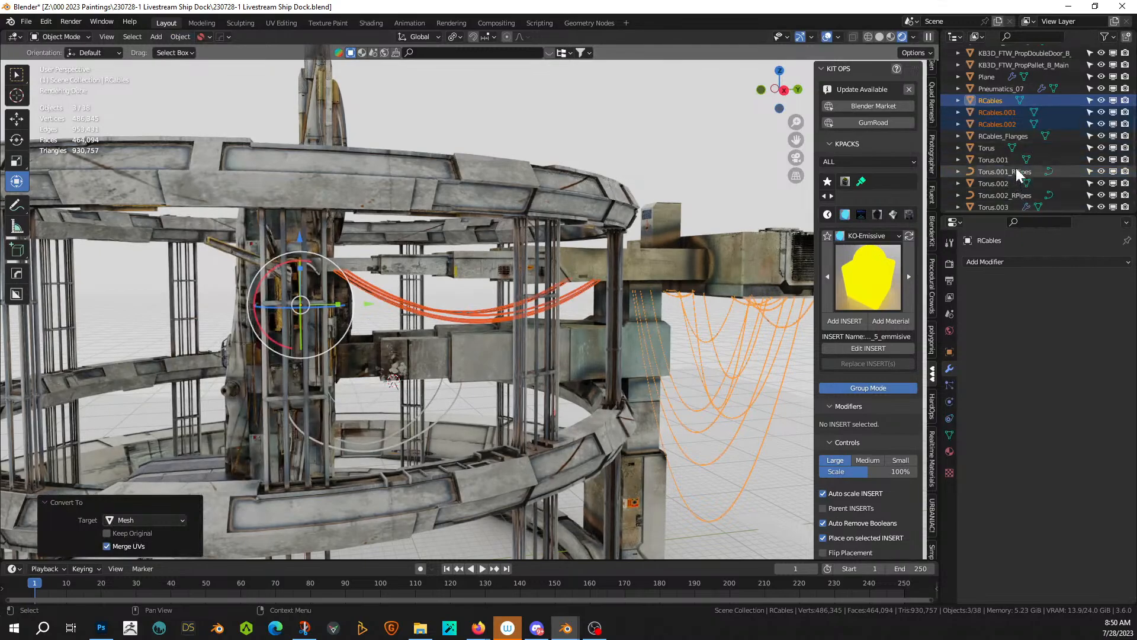
click(1004, 169)
scroll(1045, 183, down, 2)
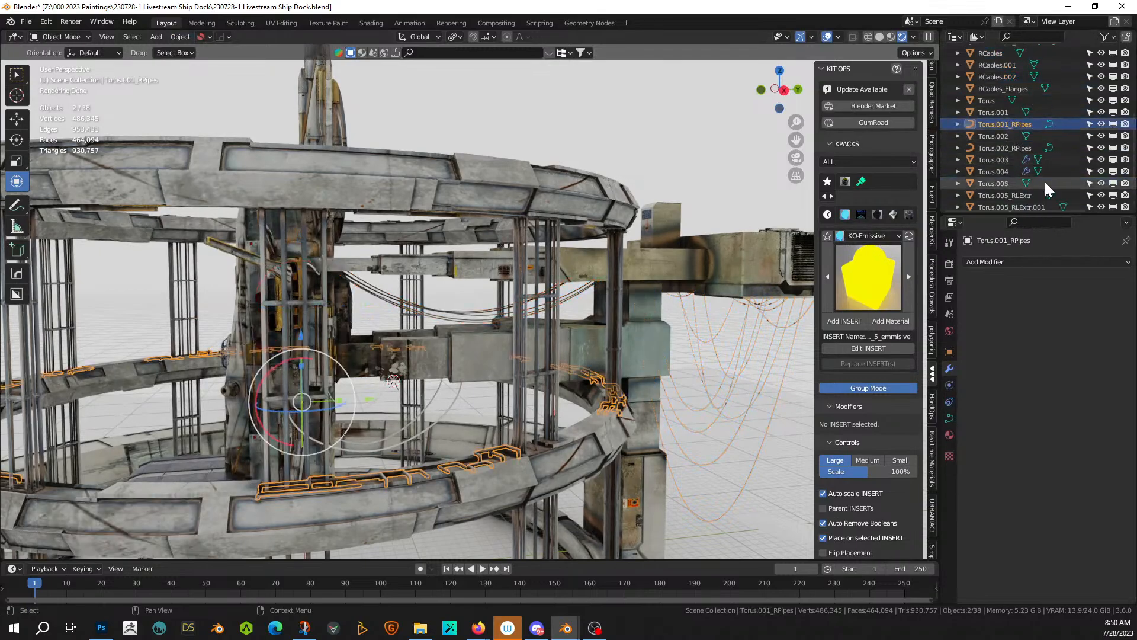
ctrl+click(1012, 148)
scroll(1049, 154, down, 2)
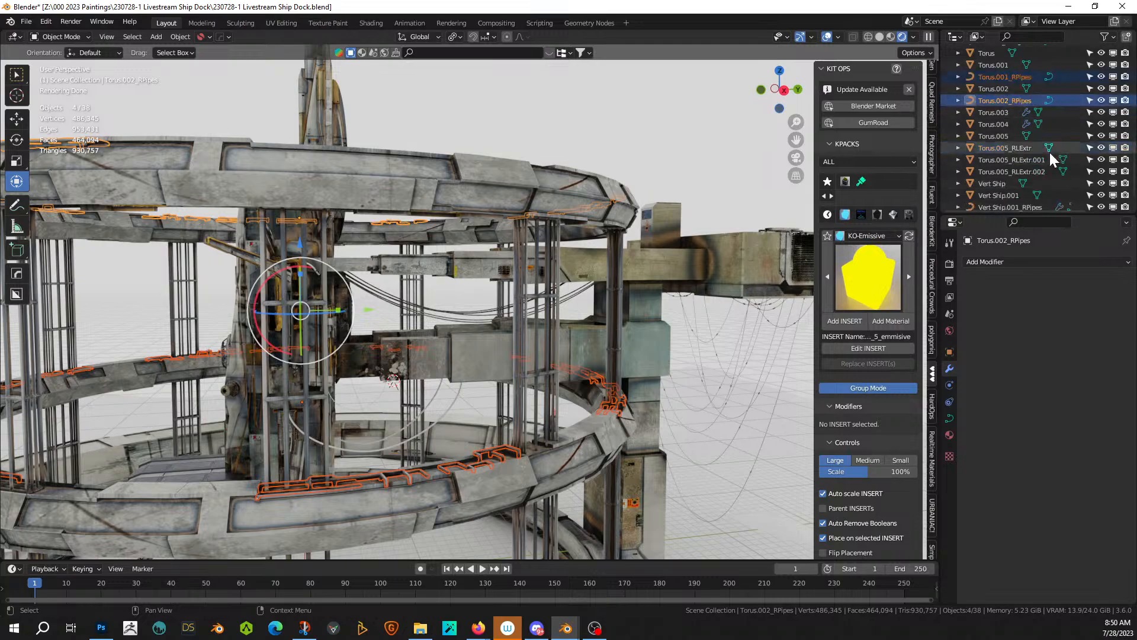
shift+click(1011, 206)
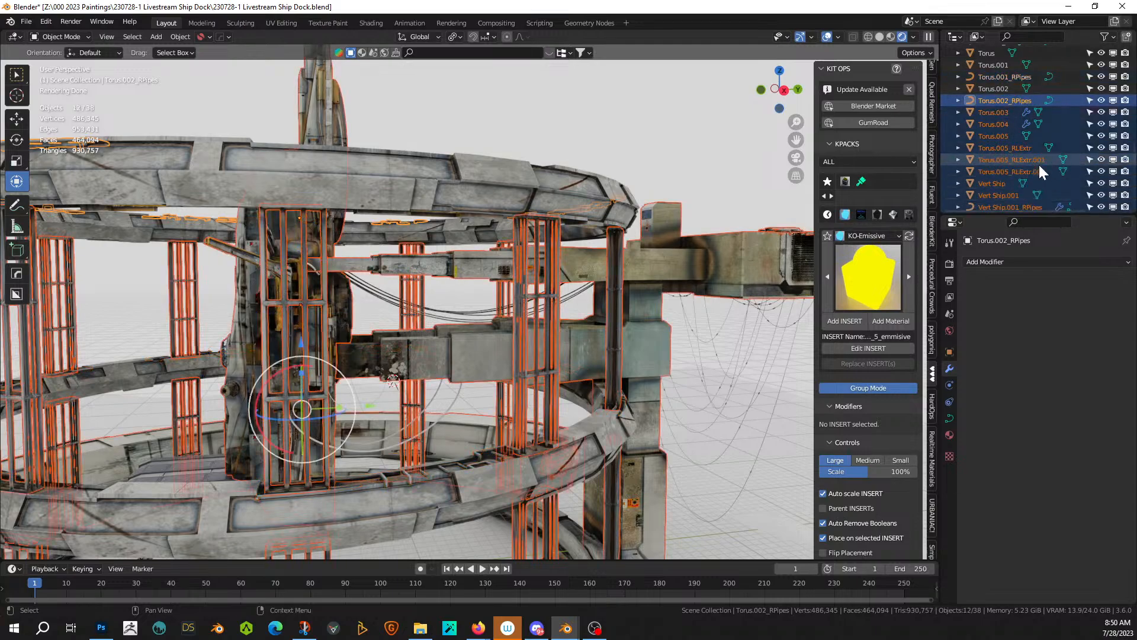
click(1005, 204)
ctrl+click(994, 101)
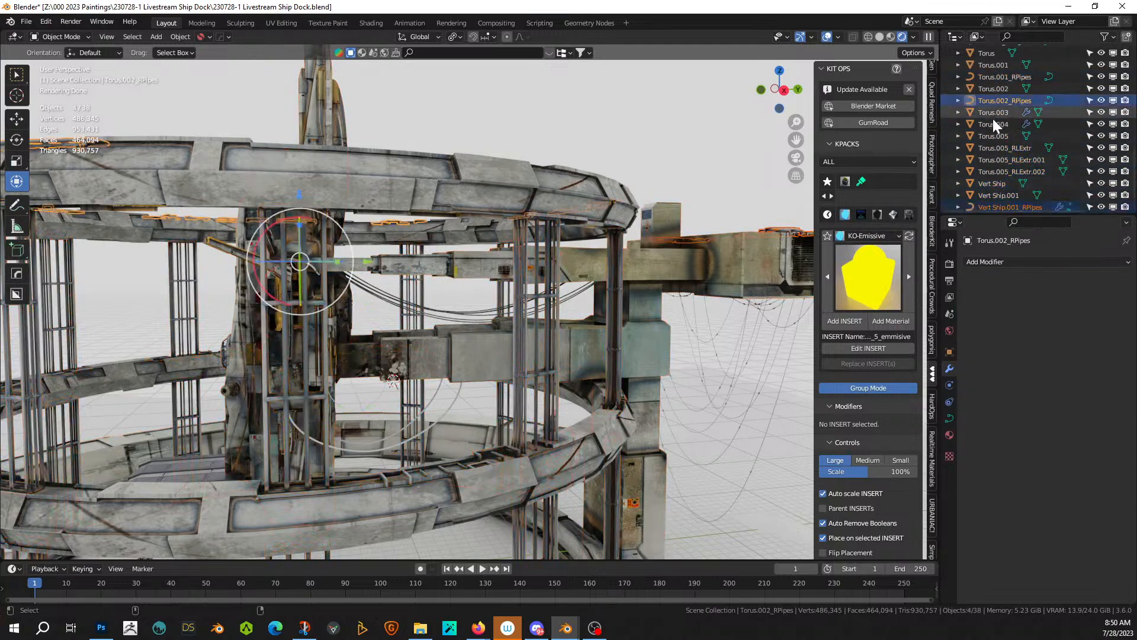
ctrl+click(994, 77)
scroll(1020, 125, down, 1)
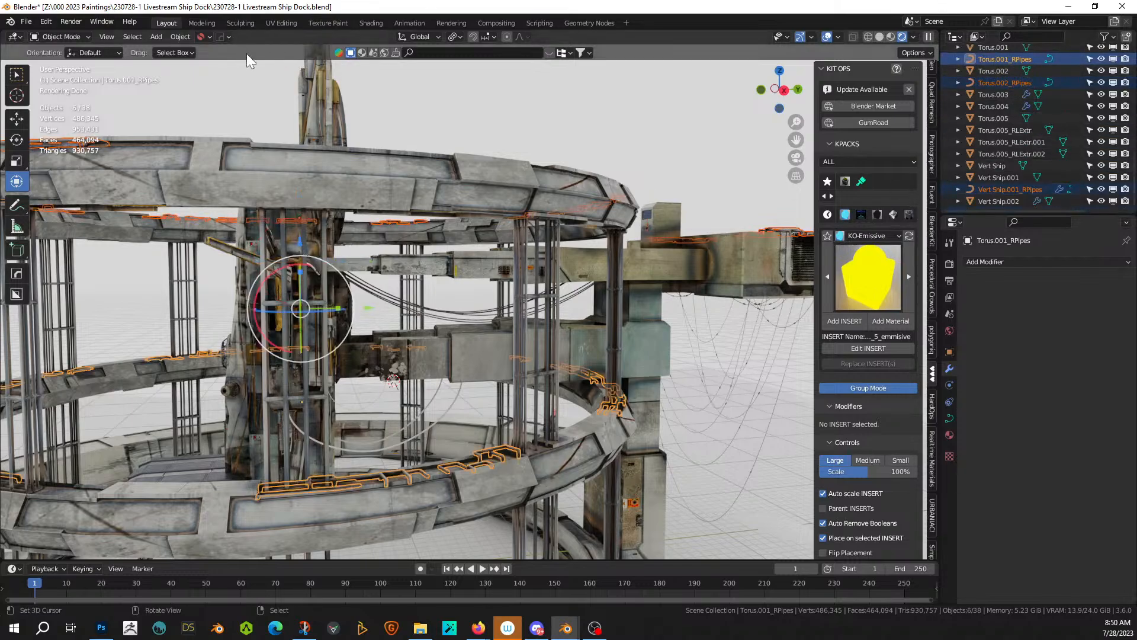
click(180, 36)
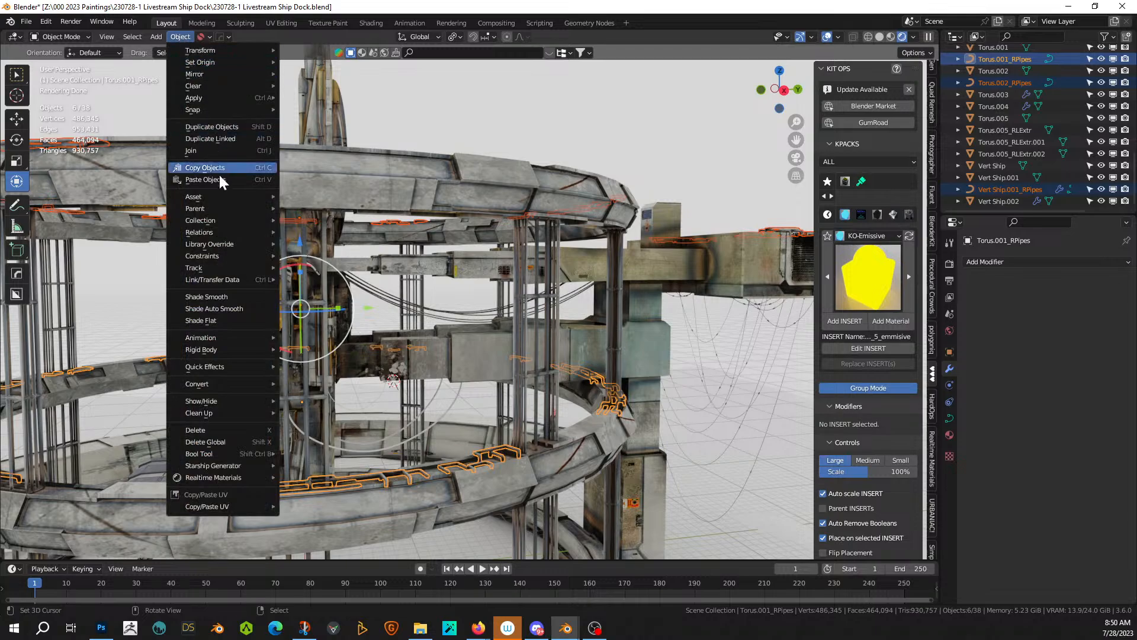
mouse_move(223, 386)
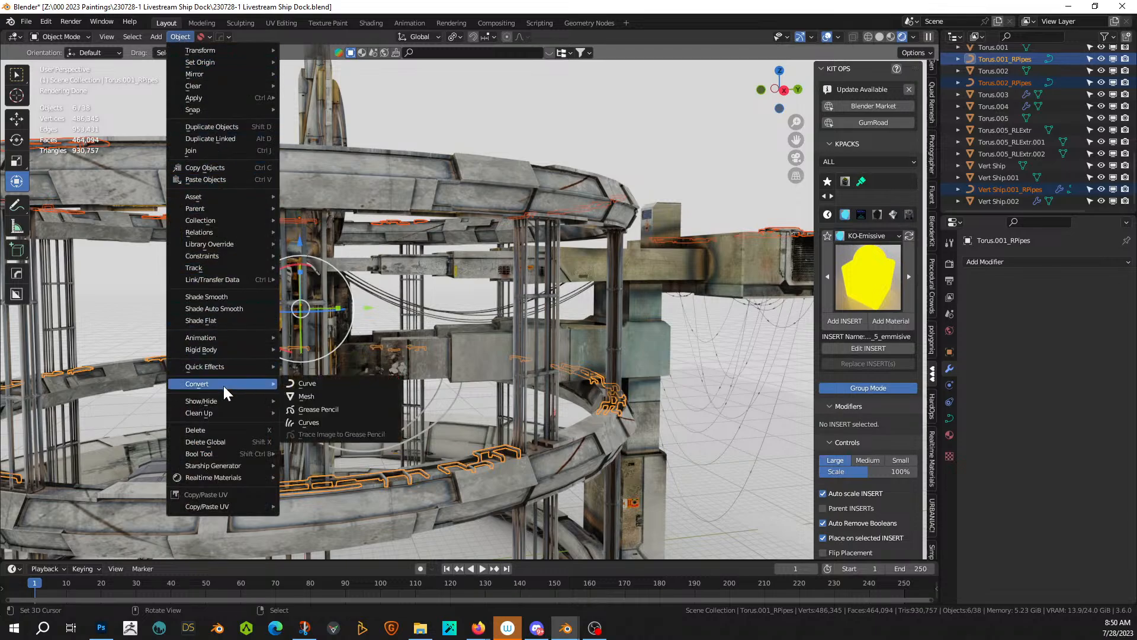
click(315, 392)
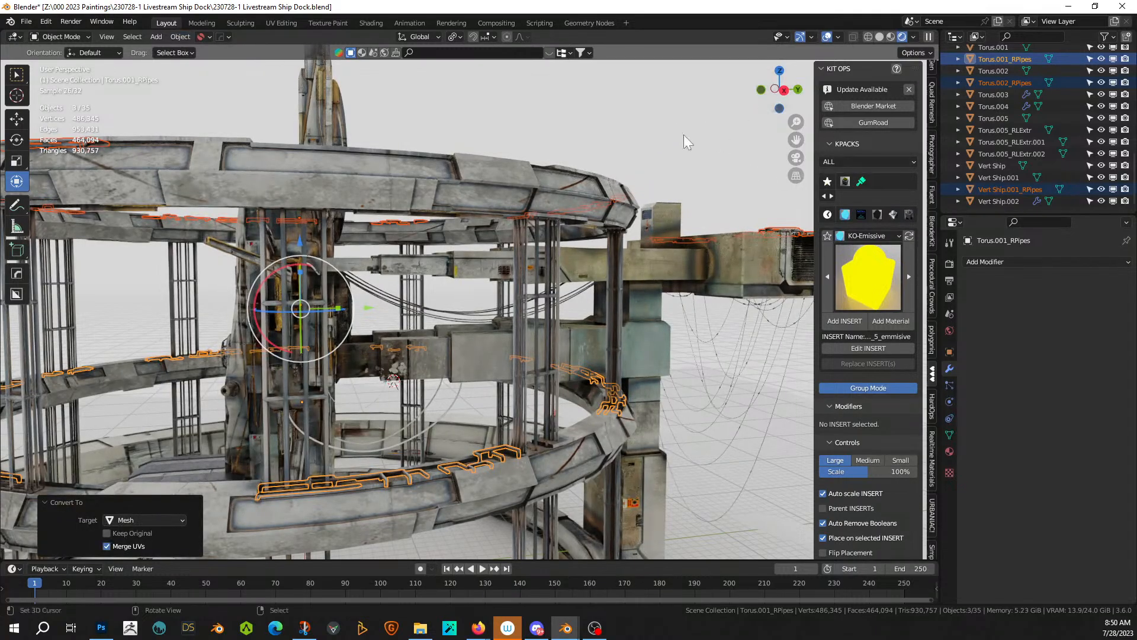
- Join RCables, RCables.001 and RCables.002 into one mesh and join that into the simulated cable hanging below the arm
click(747, 346)
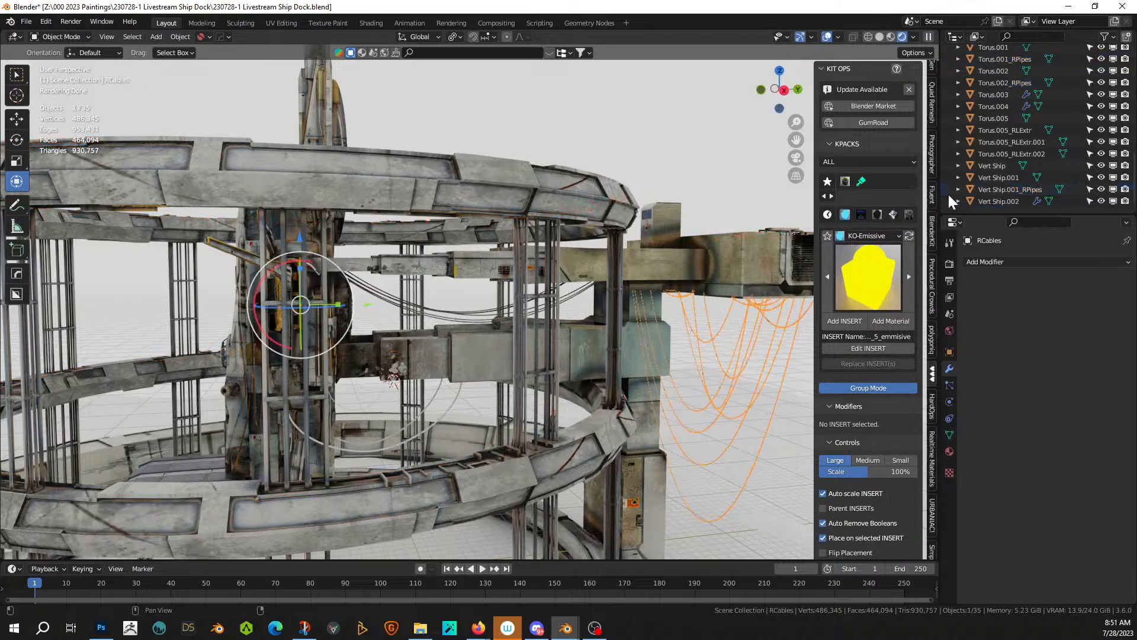
key(KP_Decimal)
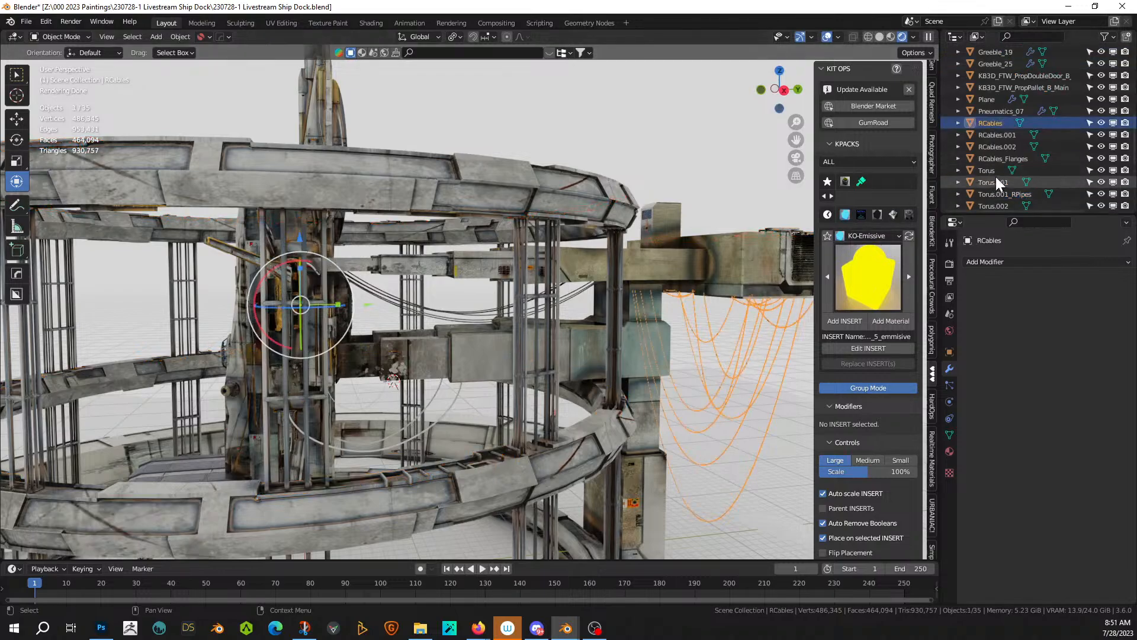
shift+click(1005, 147)
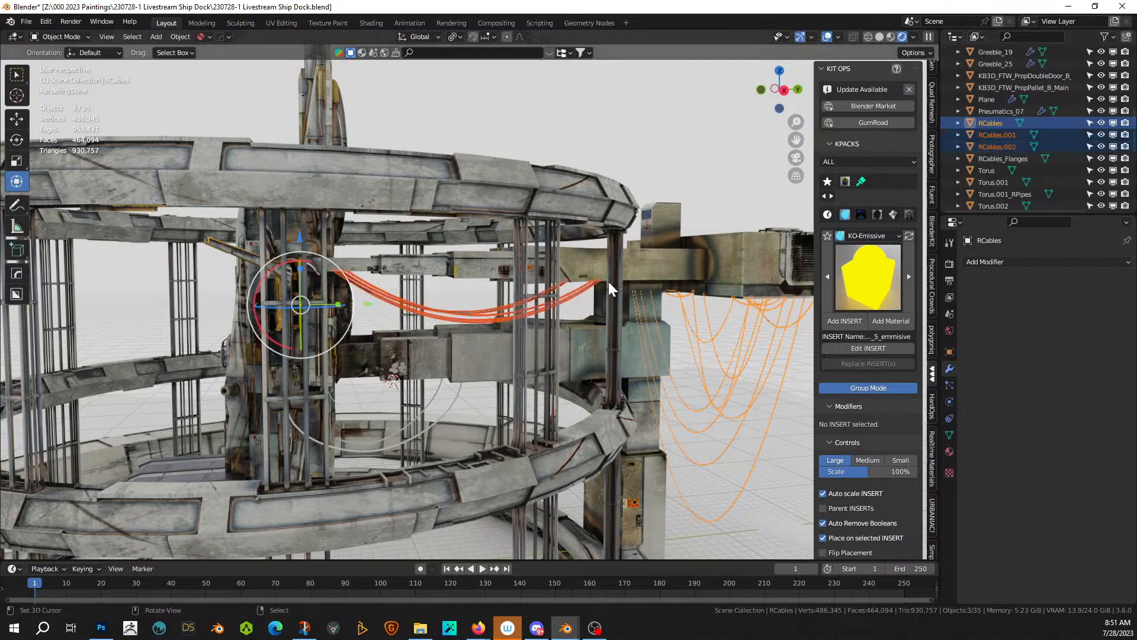
key(ctrl+j)
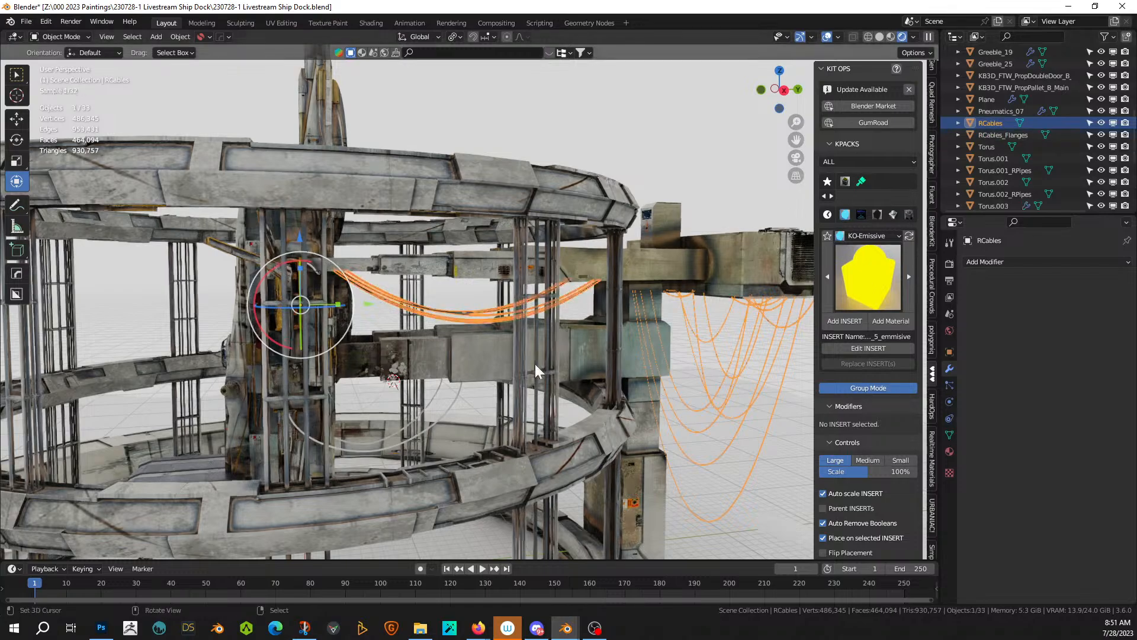
shift+click(449, 409)
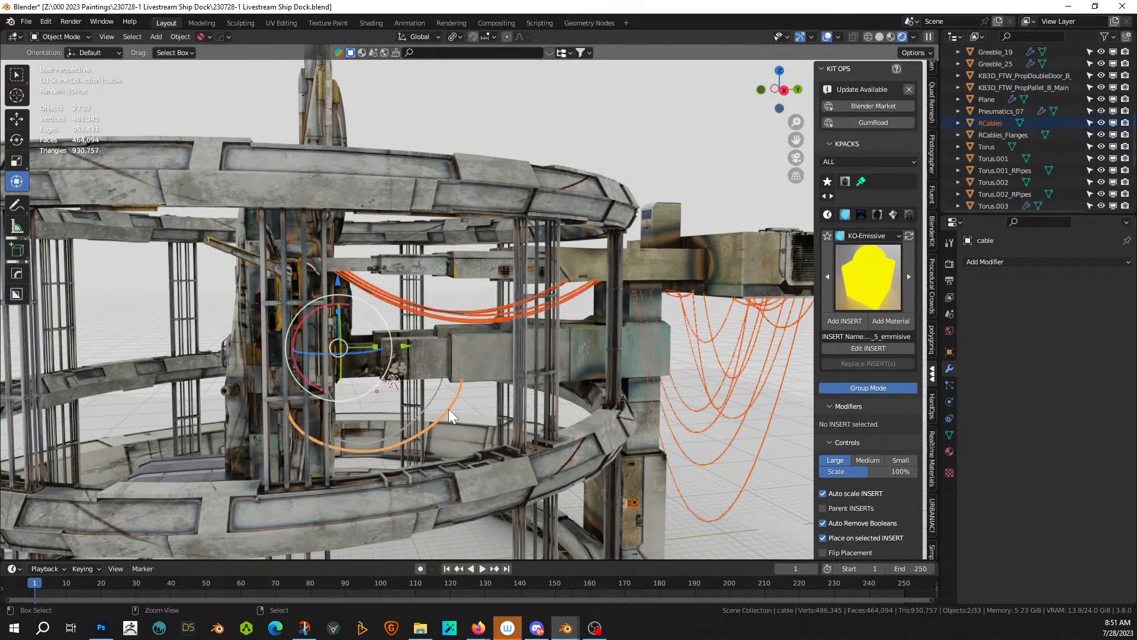
key(ctrl+j)
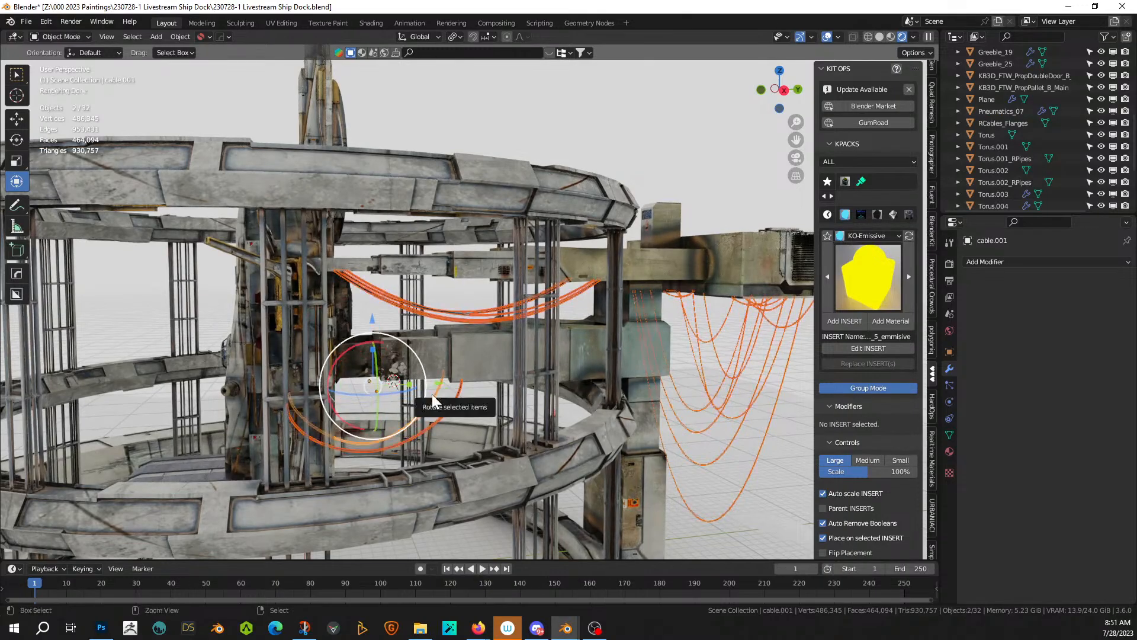
- Switch the viewport to solid shading and join the hanging cables under the arm with the short cable.003 on the ship's hull
middle_drag(645, 389, 456, 416)
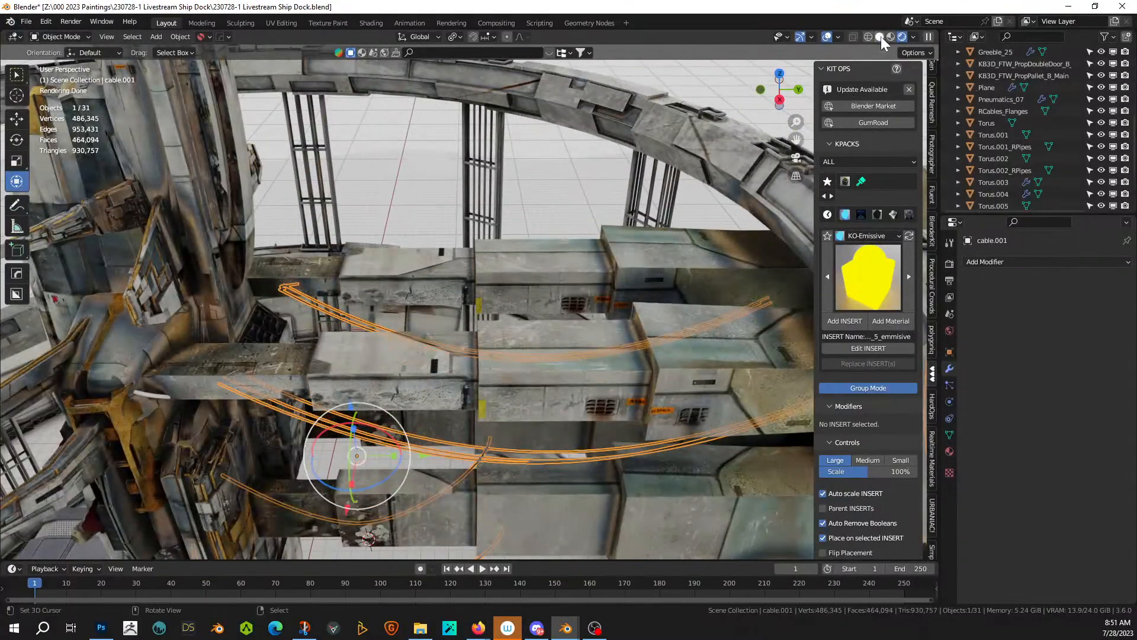
click(880, 37)
mouse_move(442, 292)
middle_down()
mouse_move(381, 300)
mouse_move(394, 284)
mouse_move(314, 252)
middle_up()
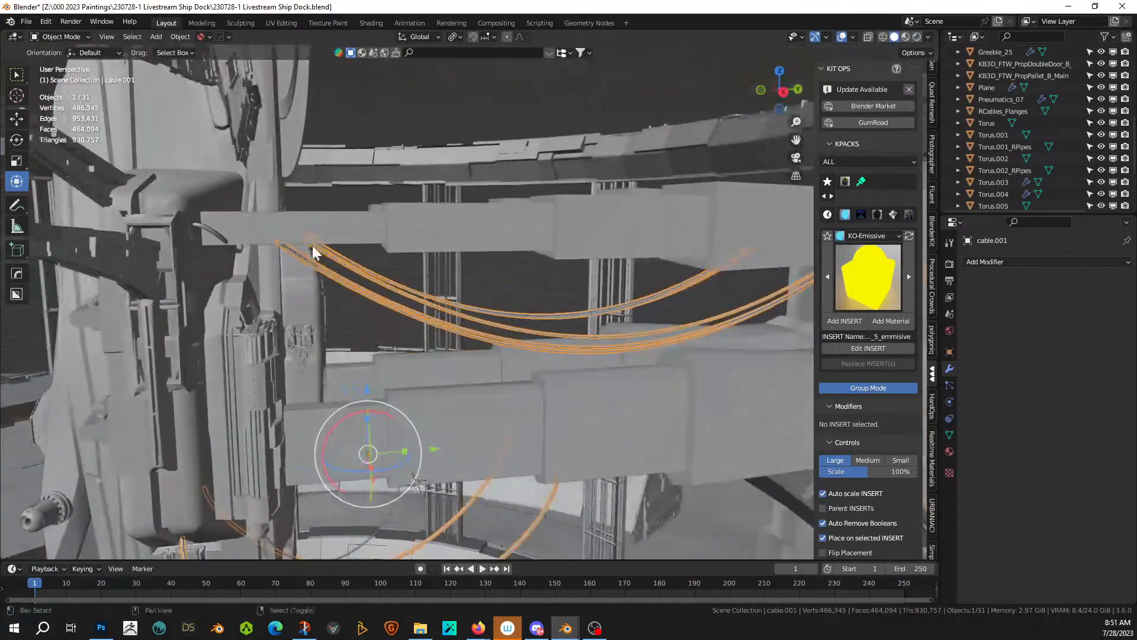
shift+click(205, 229)
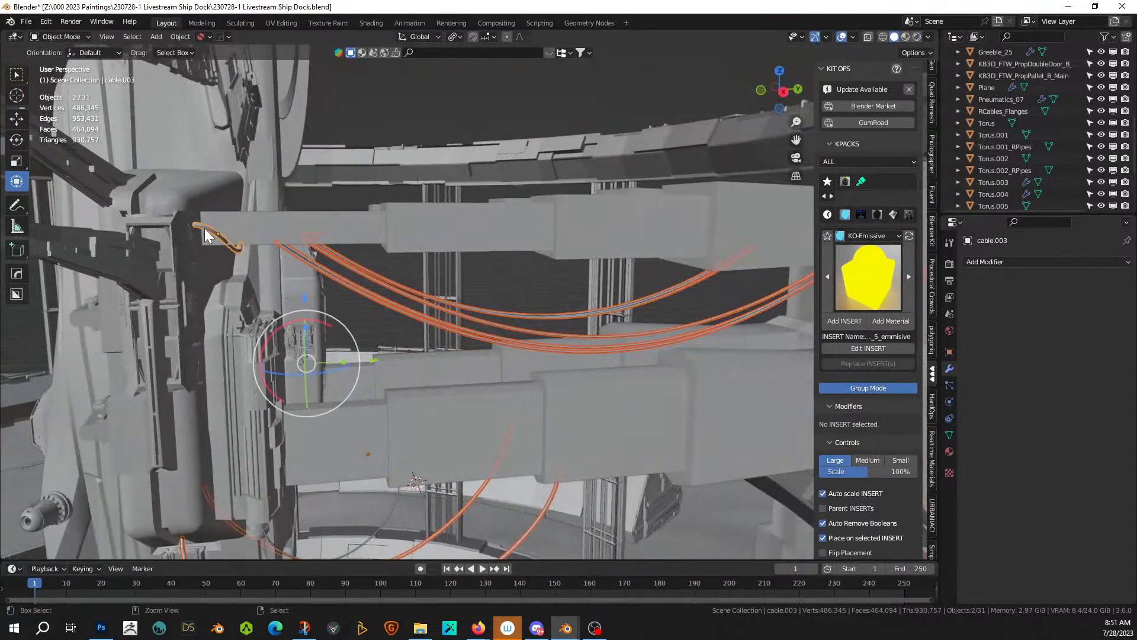
key(ctrl+j)
- Join the cable mesh with cable.004 looping below the lower arm, and join the result into cable.002
middle_drag(232, 237, 299, 352)
shift+click(327, 517)
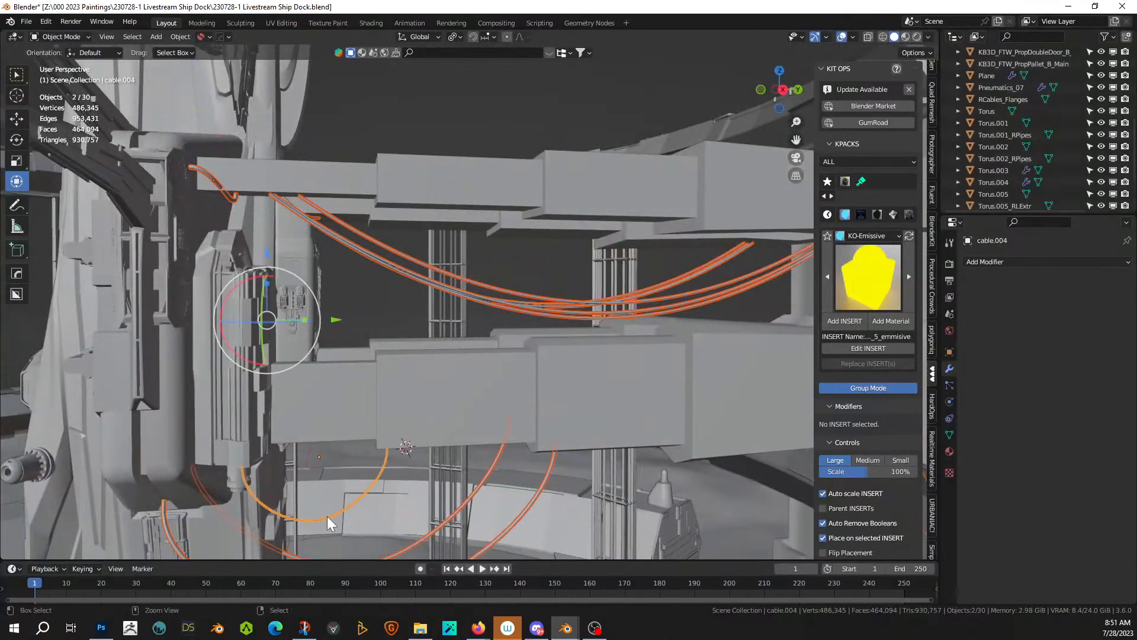
key(ctrl+j)
middle_drag(327, 516, 362, 354)
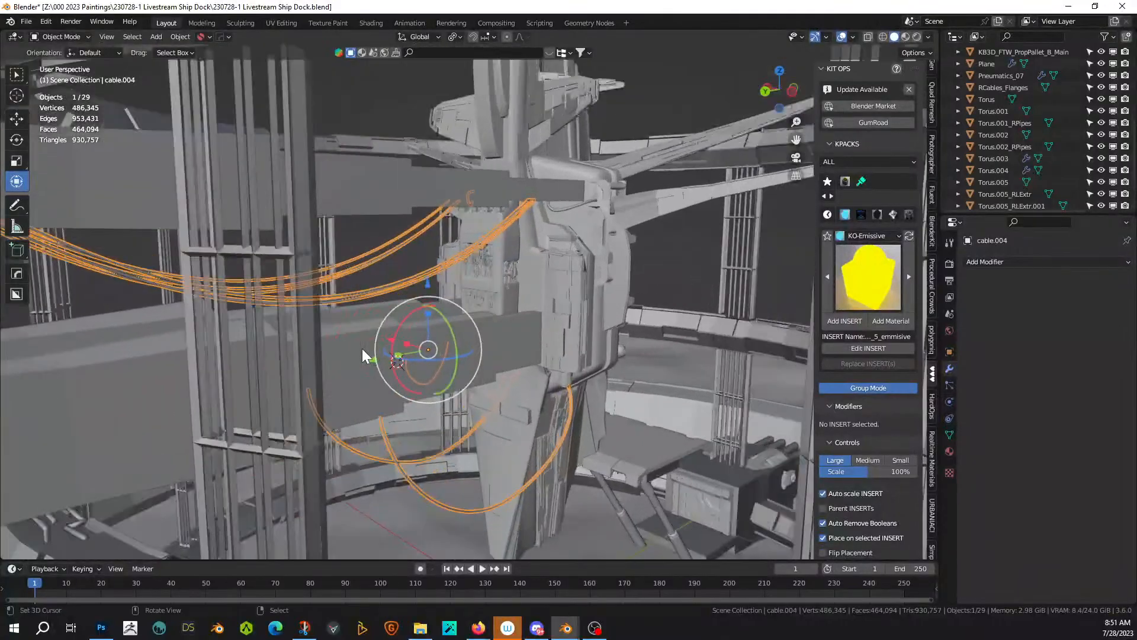
shift+click(566, 208)
key(ctrl+j)
middle_drag(542, 322, 652, 230)
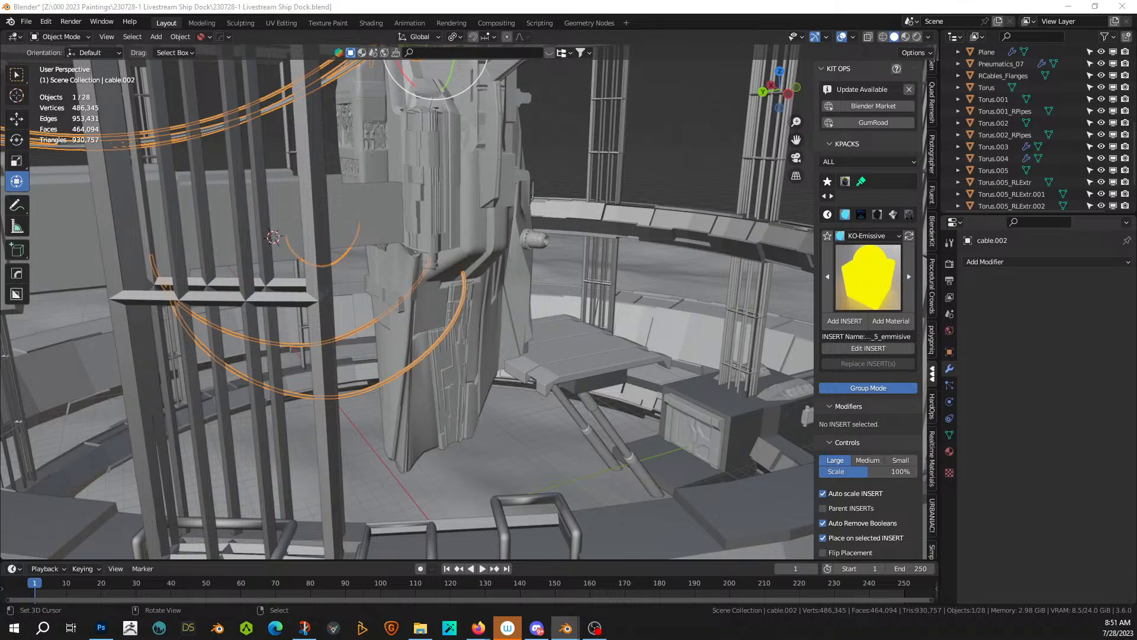
- Unwrap the whole joined cable mesh with Smart UV Project at a 90° angle limit and check its texture in rendered shading
drag(326, 205, 271, 107)
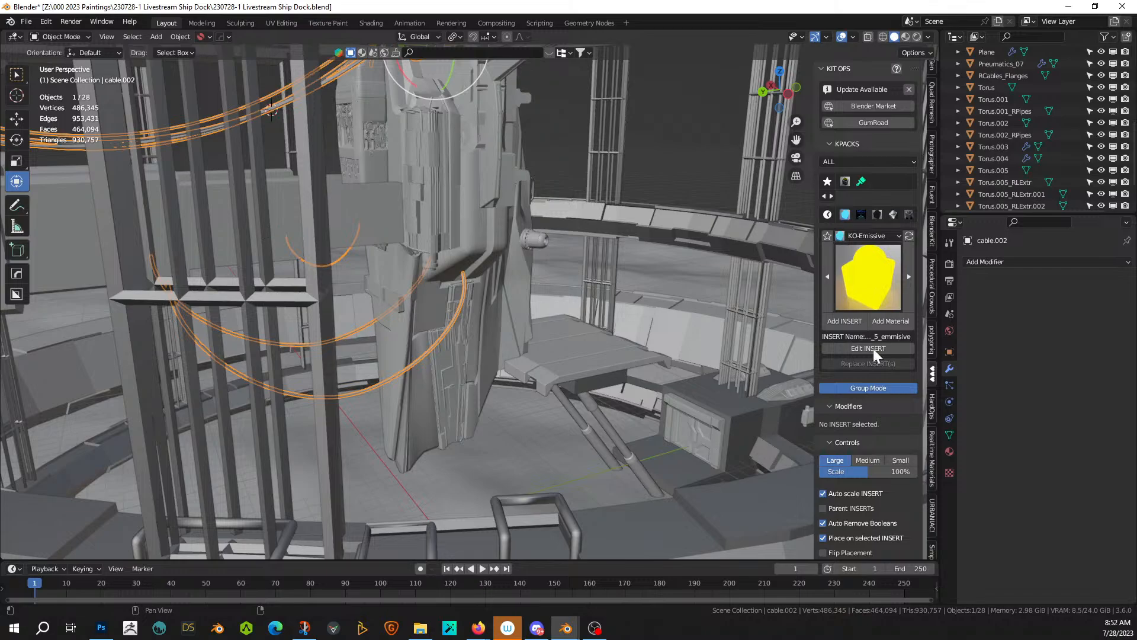
click(949, 451)
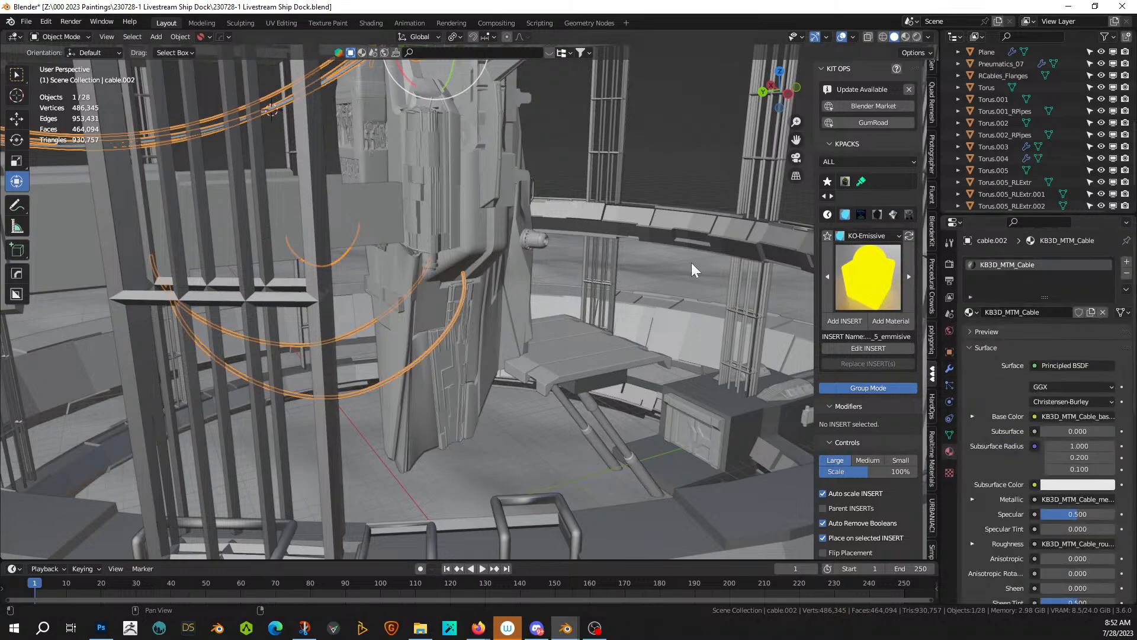
key(Tab)
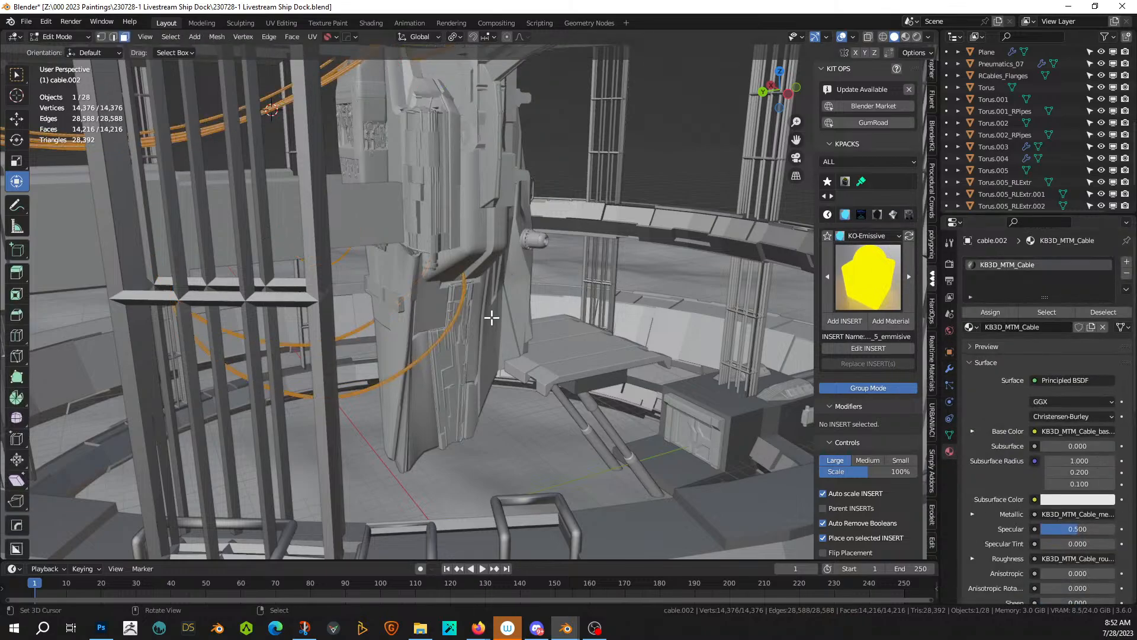
key(u)
click(467, 254)
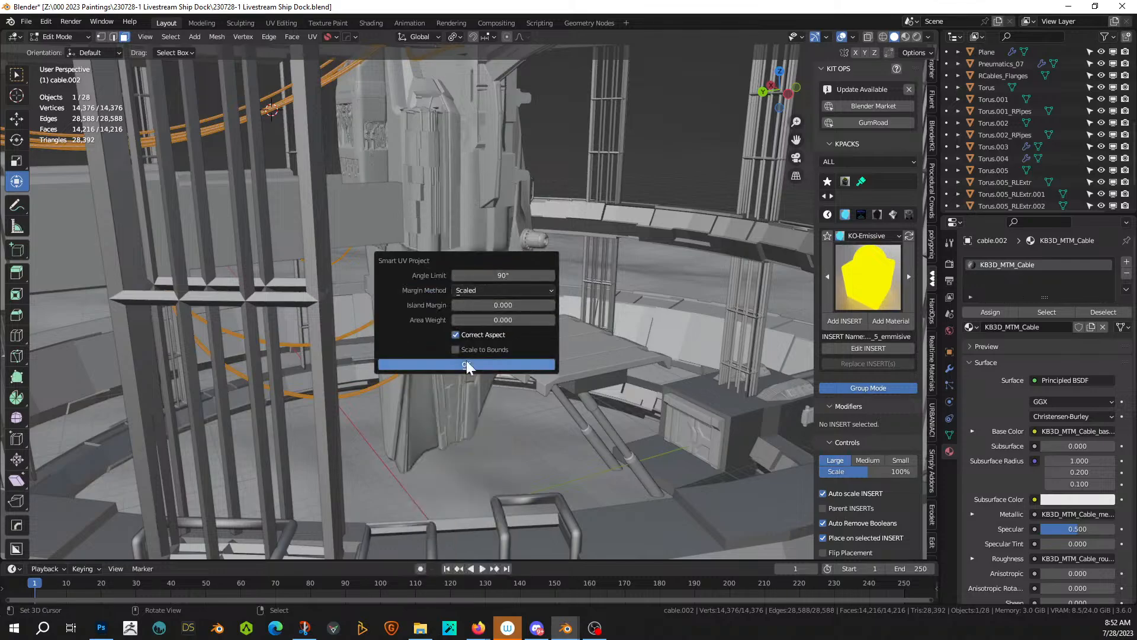
click(467, 363)
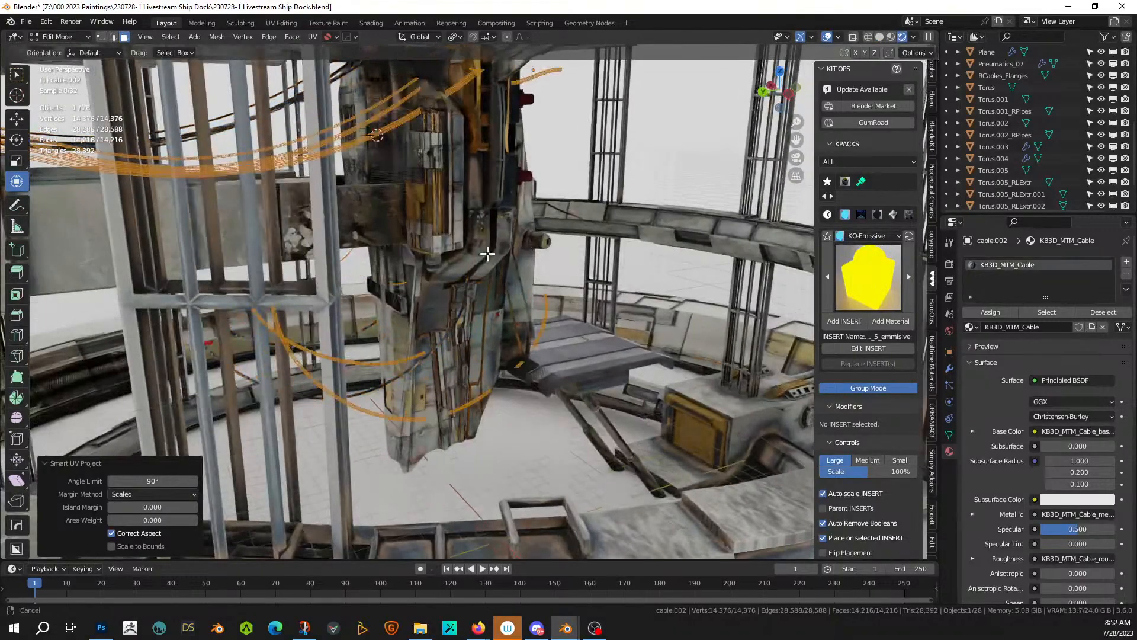
shift+middle_drag(340, 209, 424, 254)
key(Tab)
scroll(407, 428, up, 6)
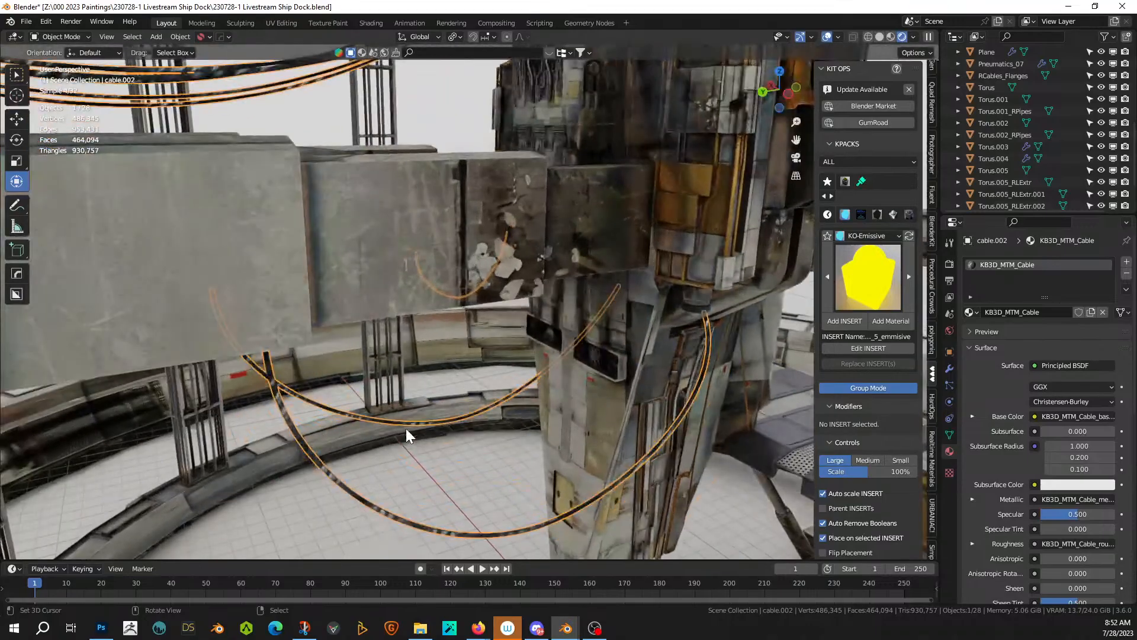
middle_drag(407, 428, 418, 397)
scroll(415, 394, down, 8)
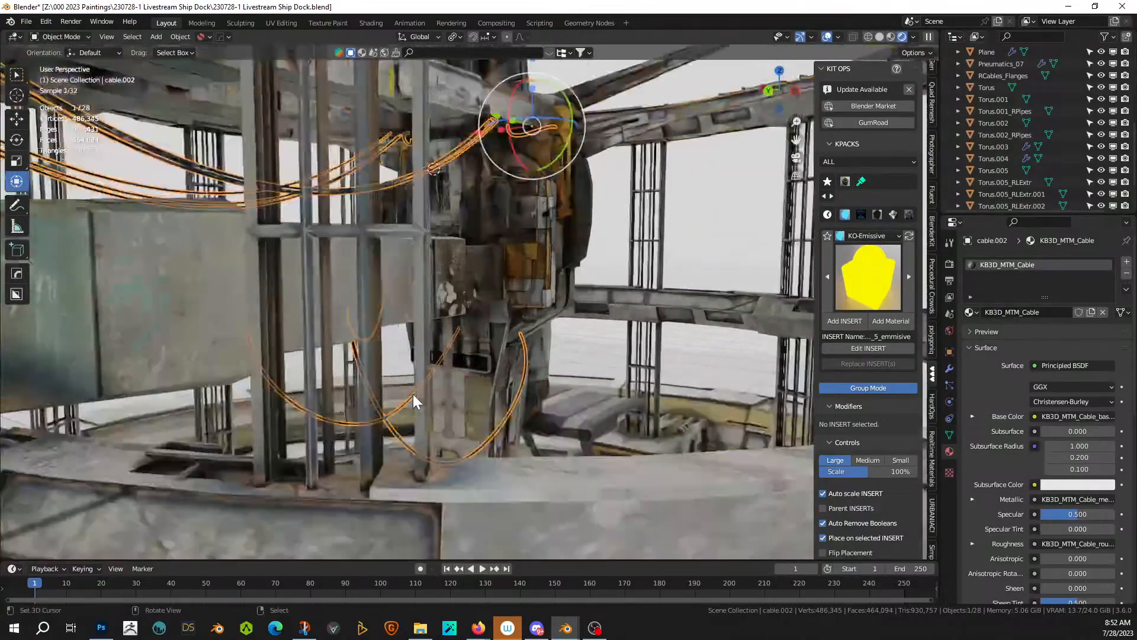
- Select the RCables_Flanges couplings on the hanging cables and unwrap all their faces with Cube Projection
scroll(163, 387, up, 4)
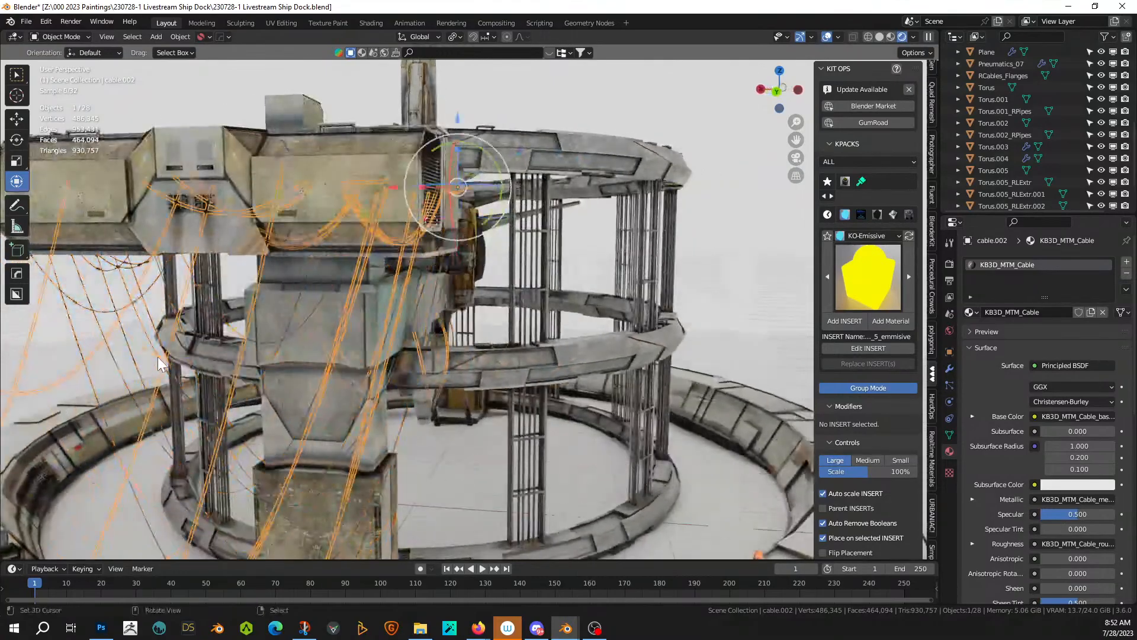
scroll(158, 356, up, 2)
shift+middle_drag(165, 357, 332, 321)
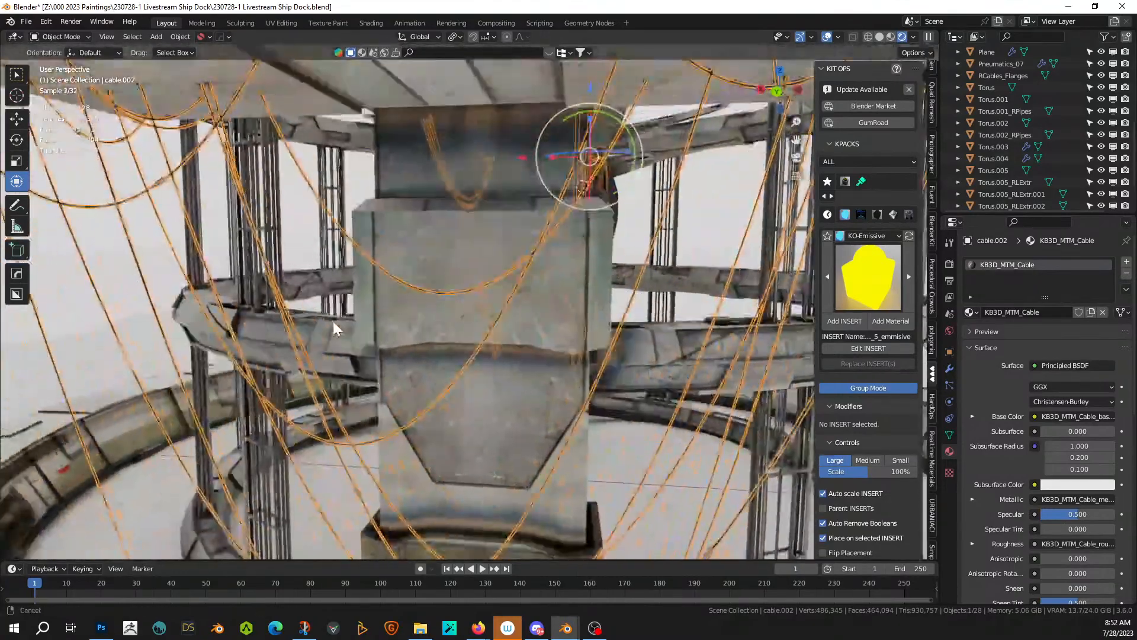
right_click(160, 180)
scroll(273, 228, down, 3)
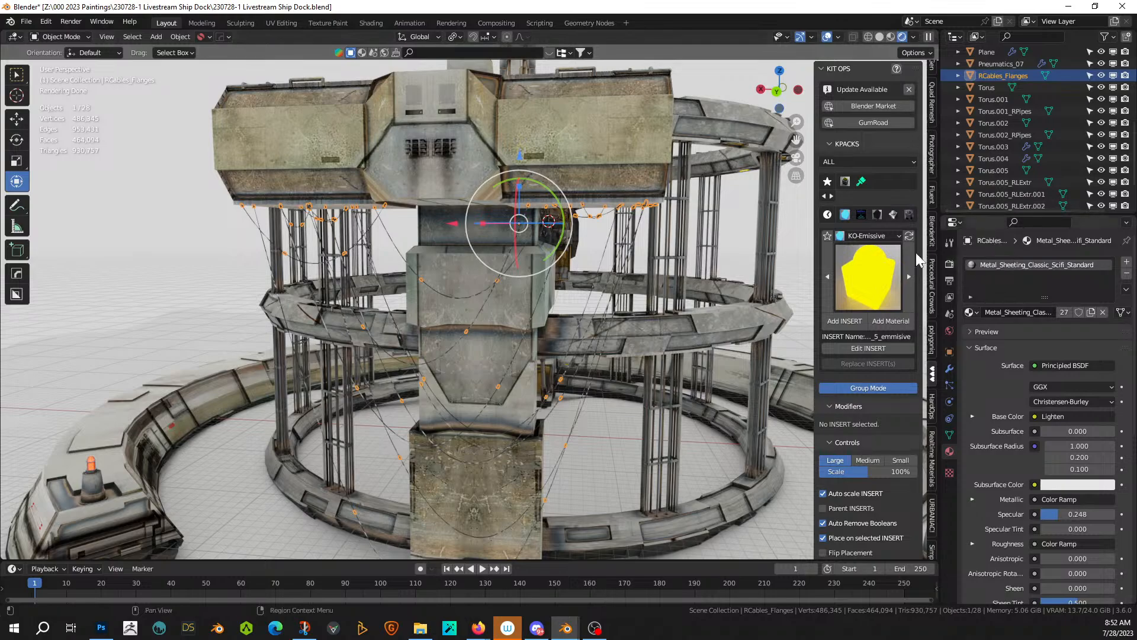
scroll(468, 233, up, 8)
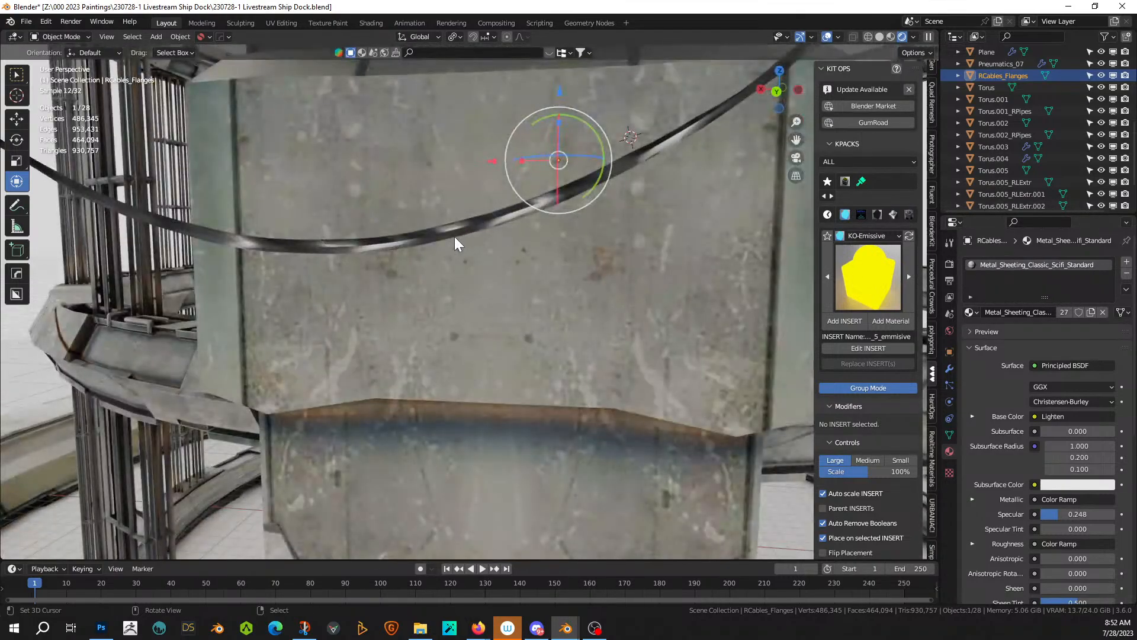
middle_drag(455, 237, 481, 358)
key(Tab)
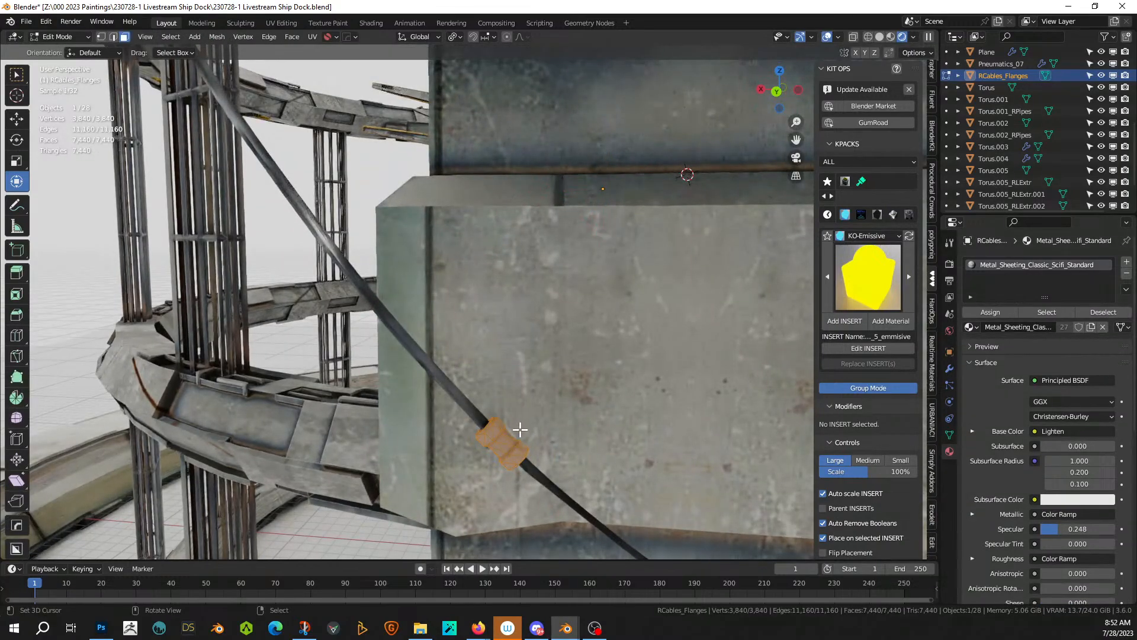
key(u)
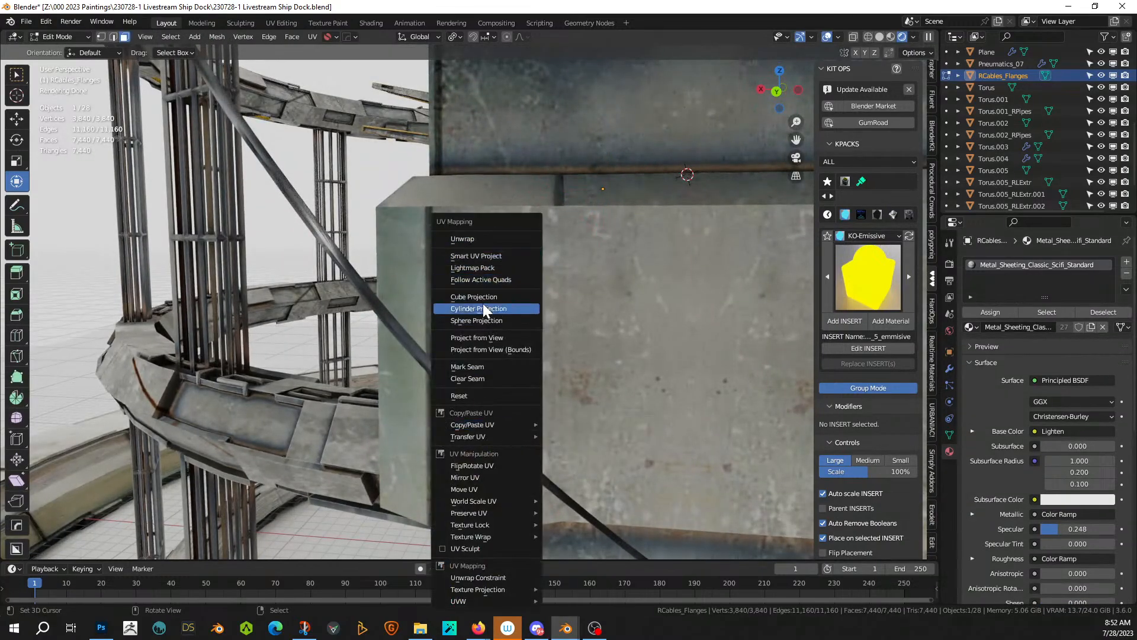
click(484, 299)
key(Tab)
scroll(456, 343, down, 4)
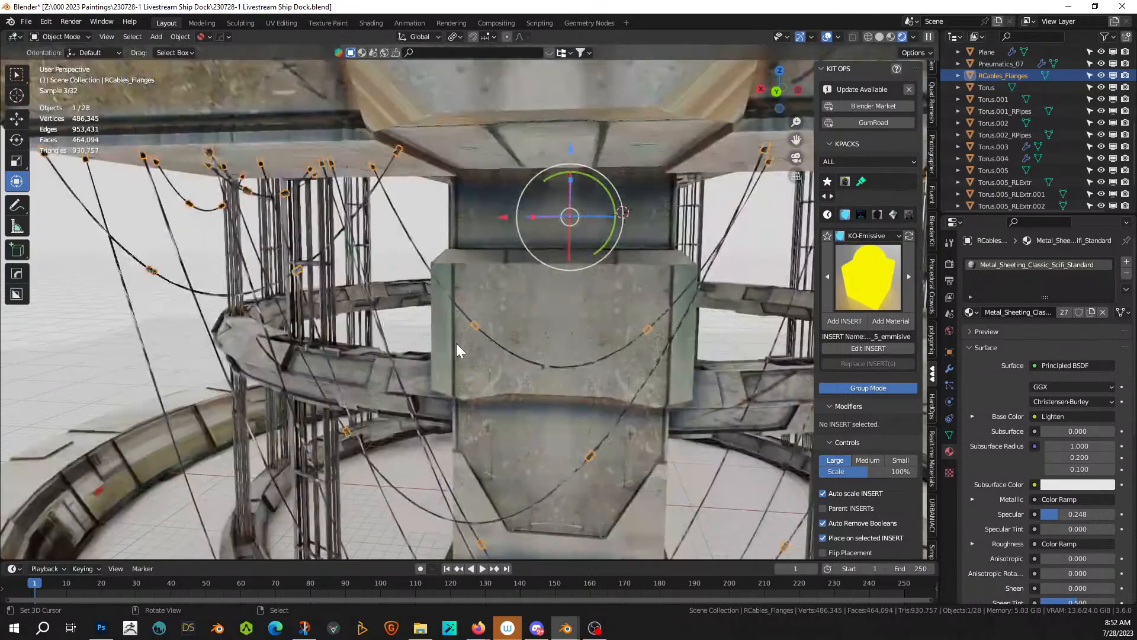
- Deselect the cable flanges and save the ship dock file
click(65, 322)
scroll(67, 323, down, 6)
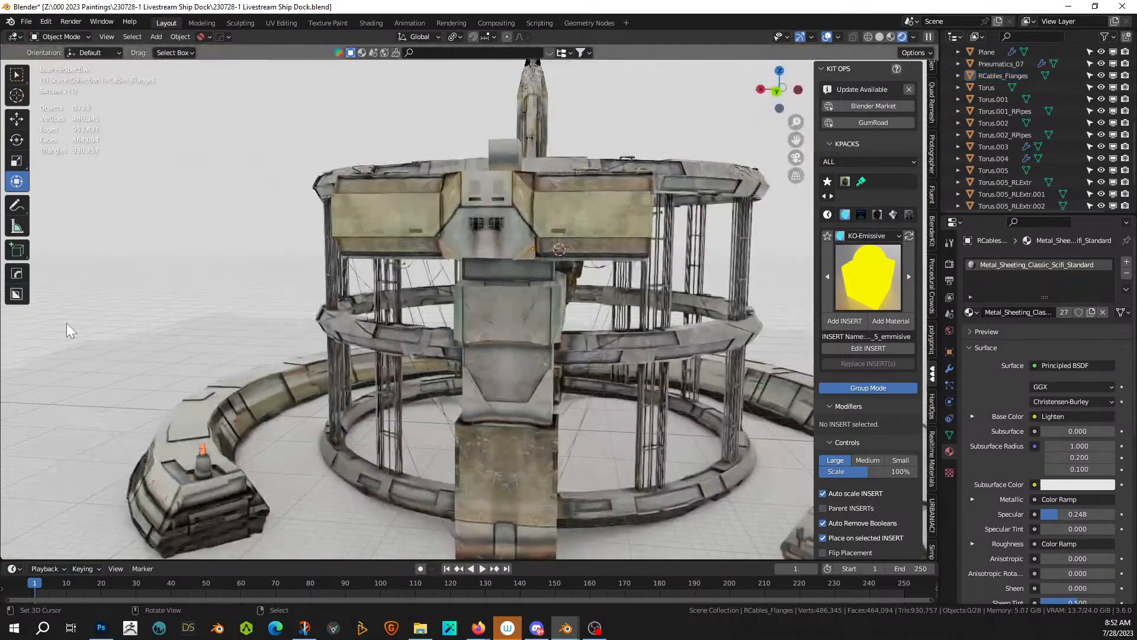
key(ctrl+s)
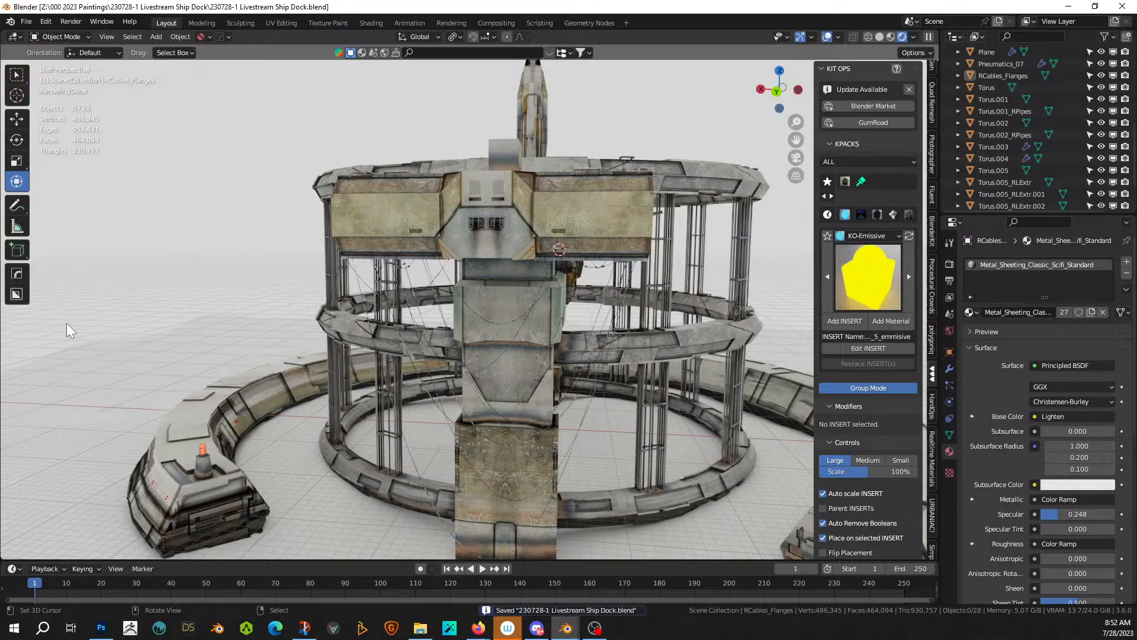
- Examine the dock from all sides, including the rings, the landing platform beside the ship and the outer base
middle_drag(326, 463, 485, 453)
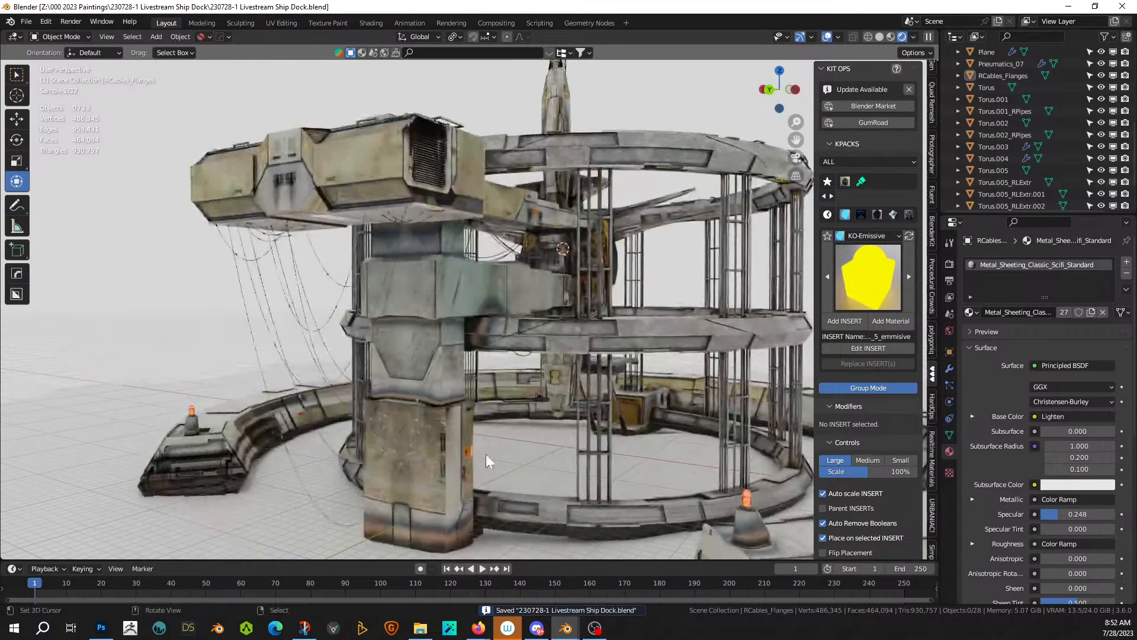
scroll(530, 438, up, 4)
scroll(405, 385, down, 6)
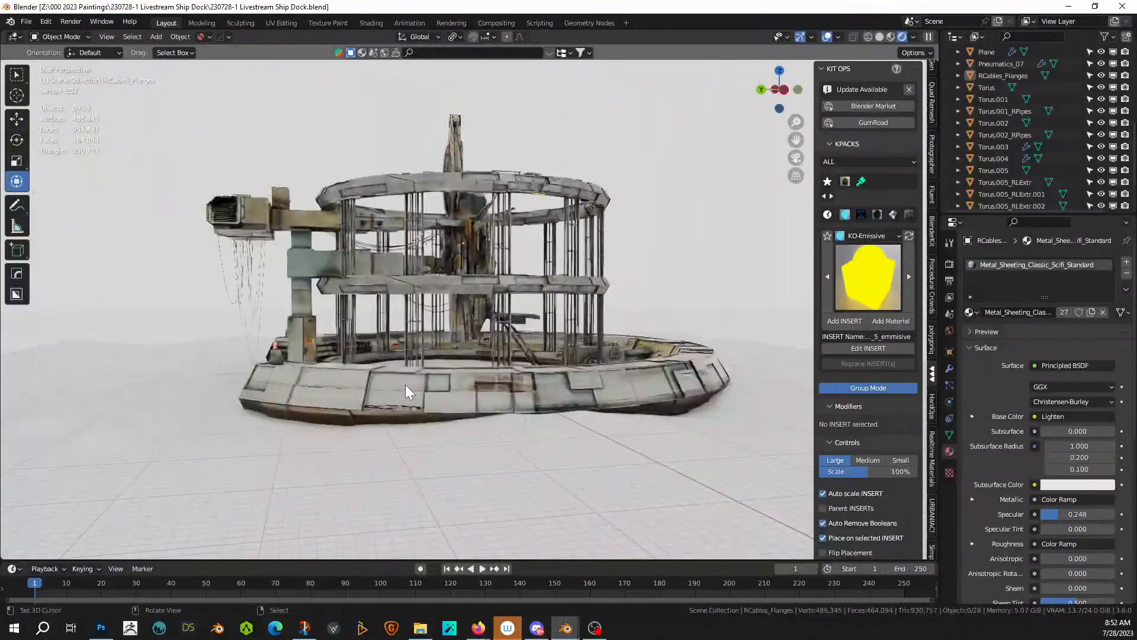
middle_drag(568, 404, 517, 353)
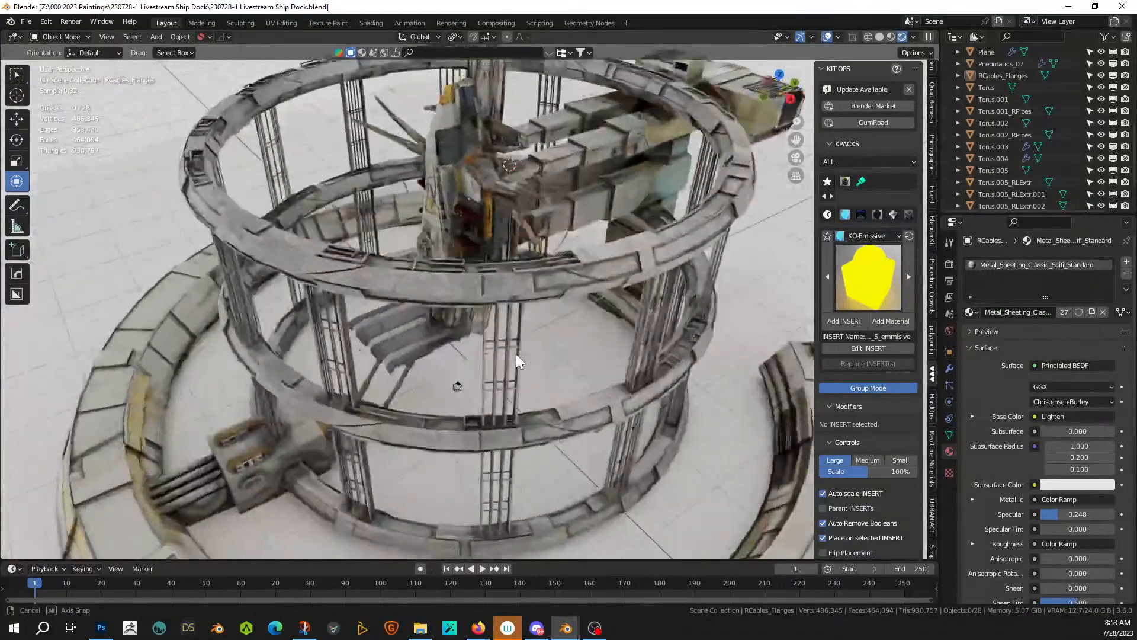
scroll(535, 342, up, 3)
scroll(536, 342, up, 5)
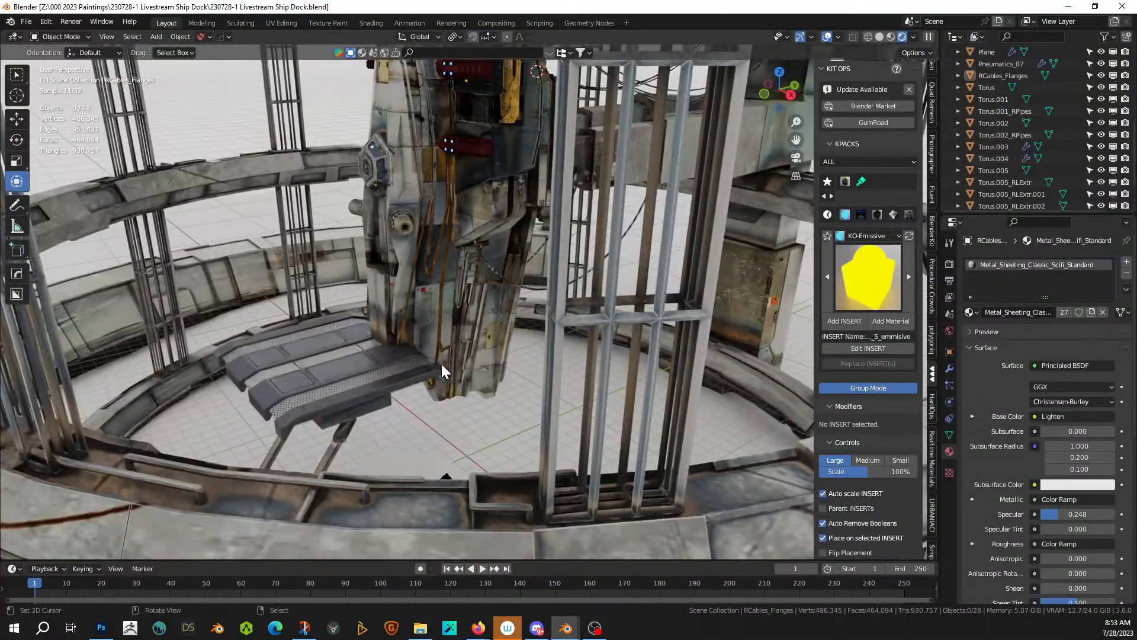
middle_drag(442, 363, 582, 400)
scroll(531, 378, up, 4)
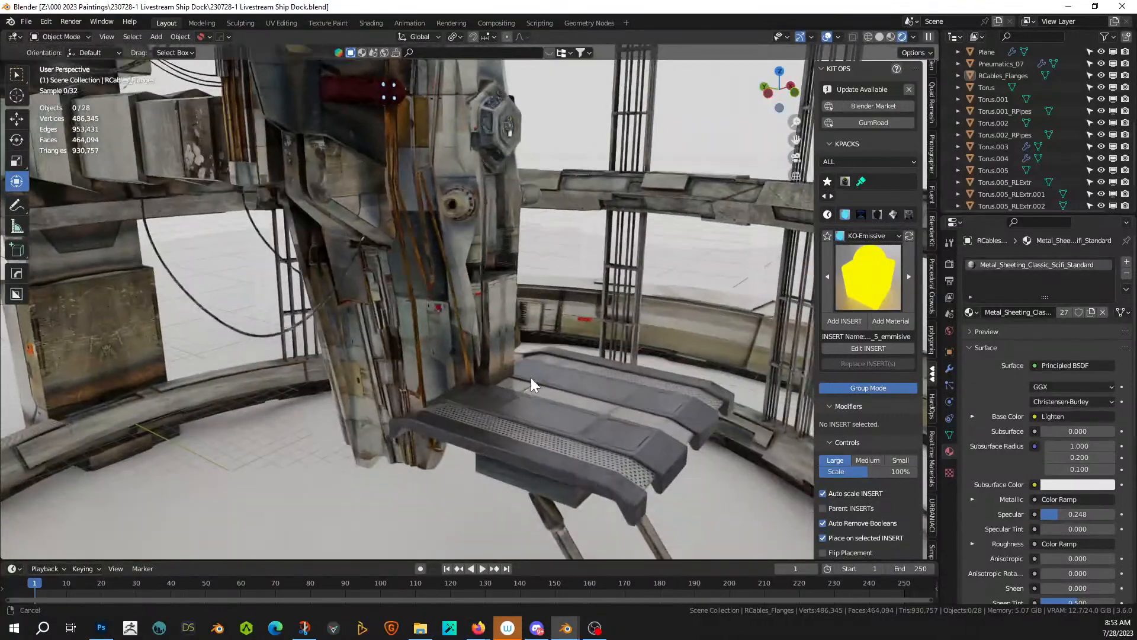
click(532, 390)
scroll(549, 400, up, 3)
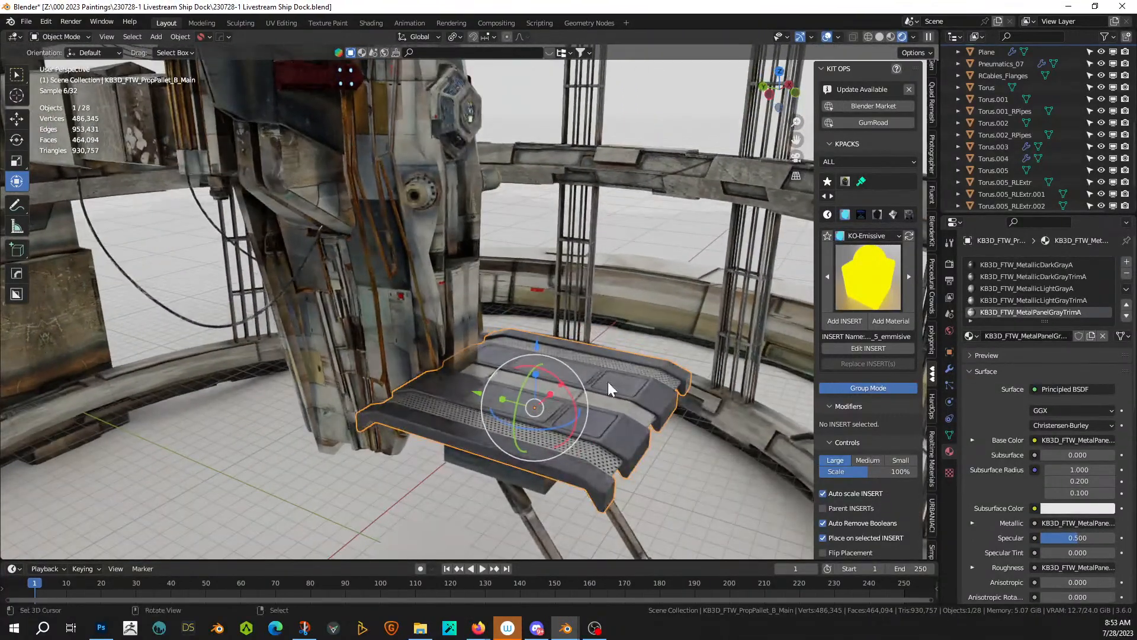
middle_drag(608, 382, 667, 400)
scroll(595, 357, down, 8)
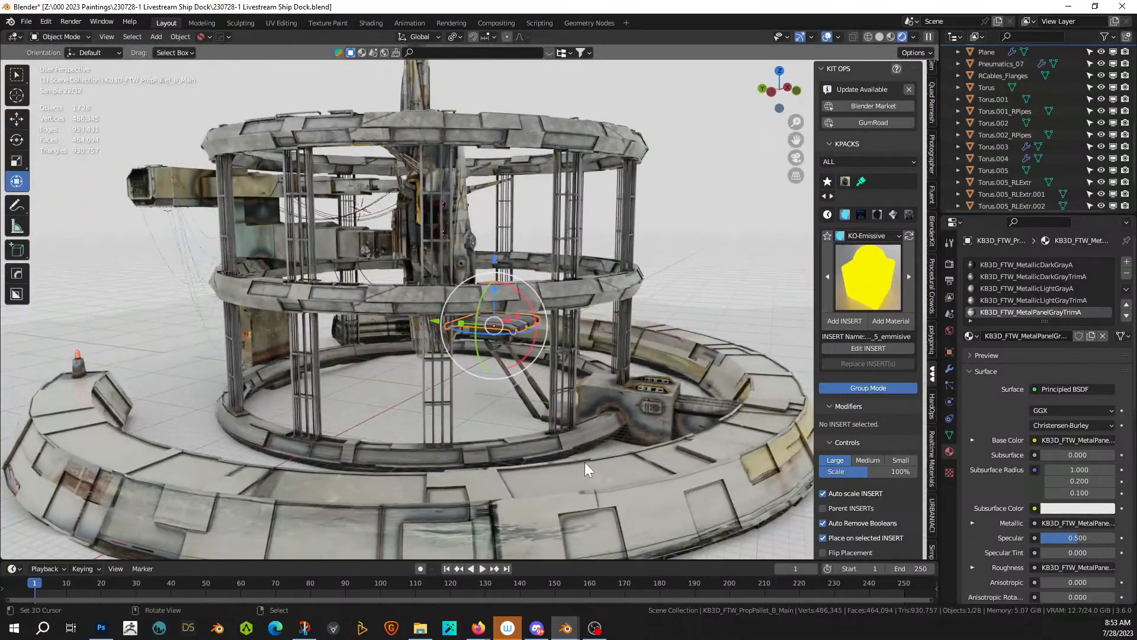
middle_drag(411, 436, 734, 408)
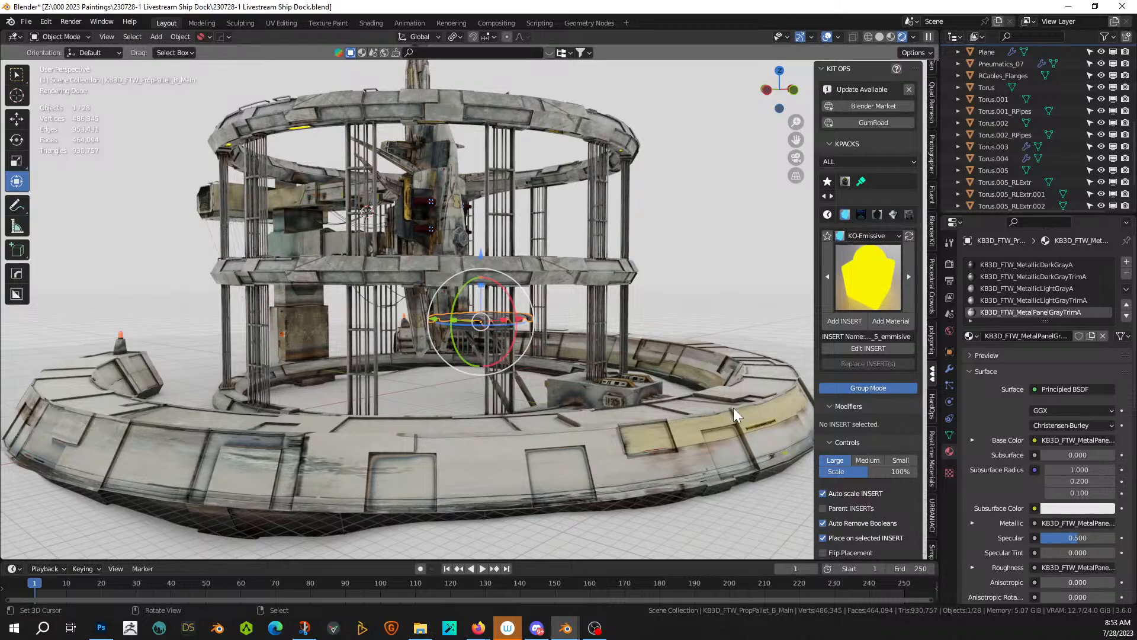
middle_drag(237, 424, 165, 397)
scroll(282, 421, up, 5)
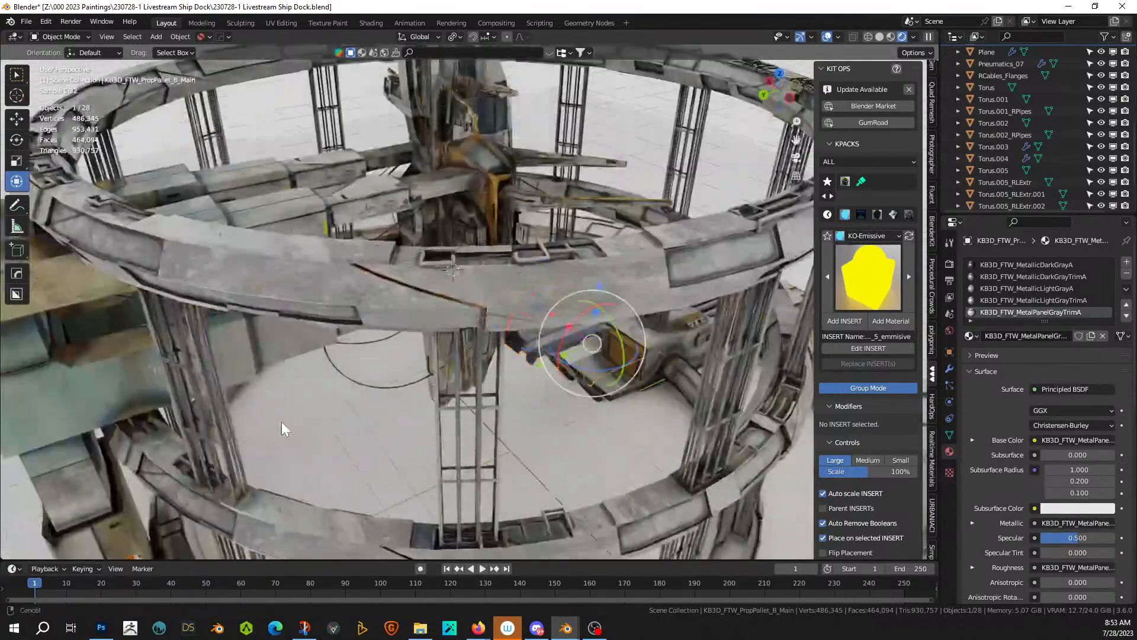
- Select the human scale figure beside the upright block on Vert Ship.001 and move it along Y, clear of the block
right_click(286, 369)
middle_drag(286, 370, 407, 343)
key(KP_Decimal)
scroll(500, 453, up, 3)
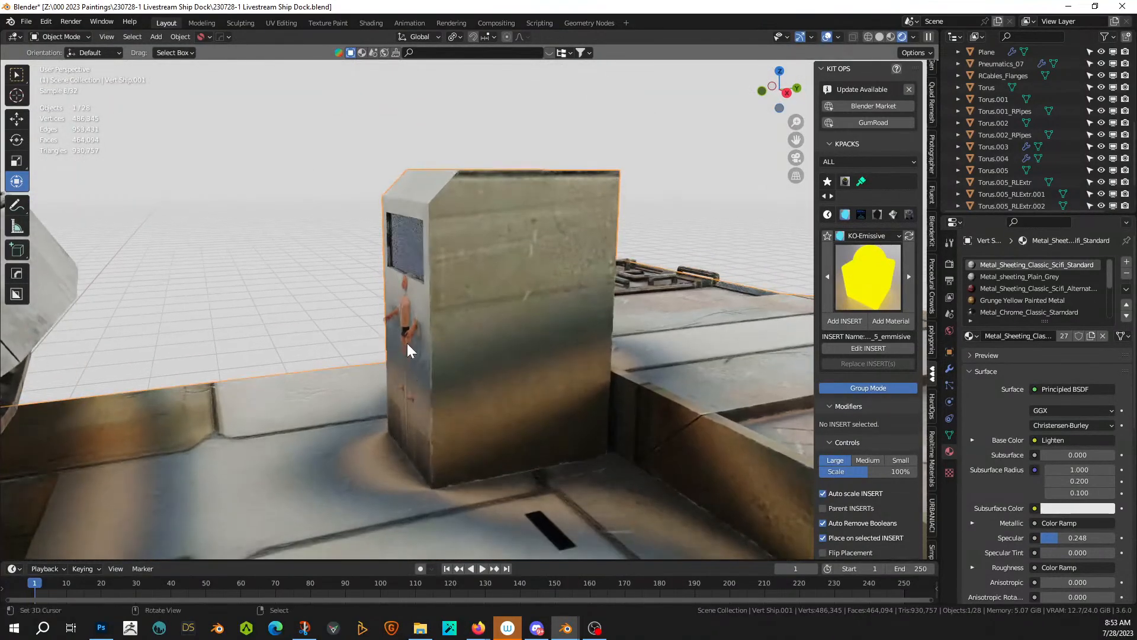
click(403, 315)
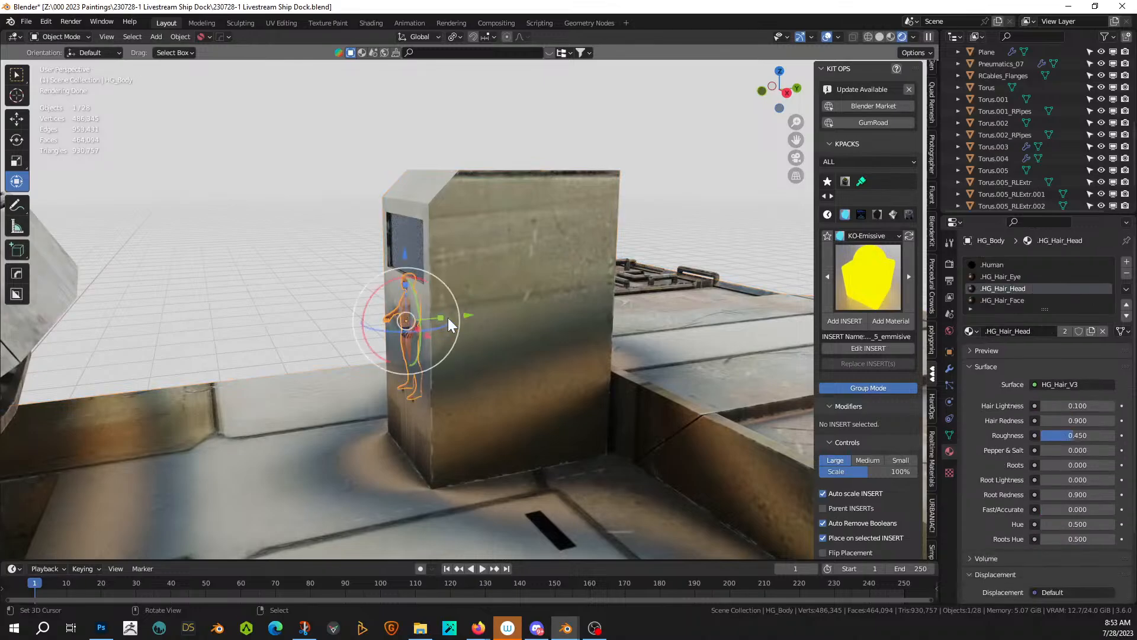
key(g)
key(y)
click(491, 339)
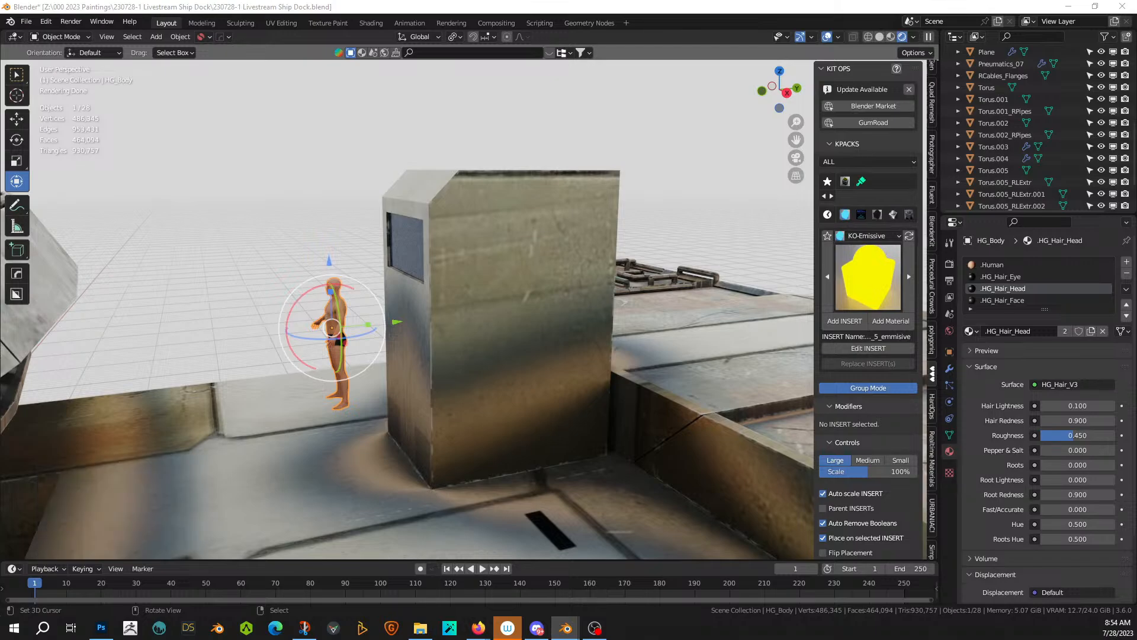
- Set the 3D cursor at the base of the upright block and add the KB3D_FTW_PropSingleDoor_C door there
drag(444, 432, 509, 417)
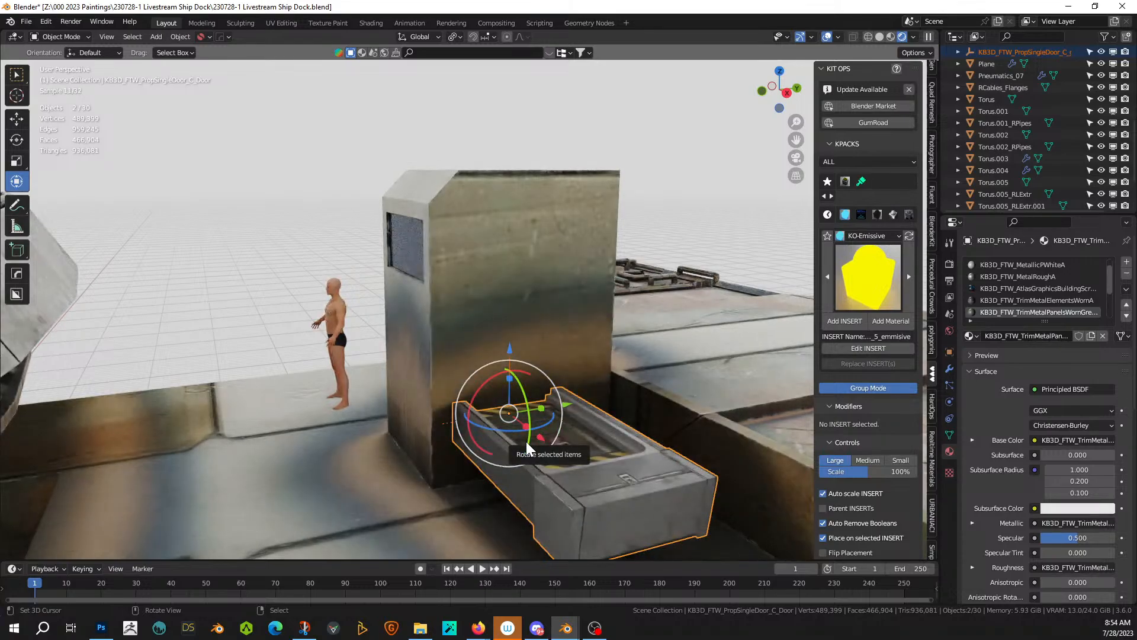
- Clear the rotation of the KB3D_FTW_PropSingleDoor_C door at the base of the upright block
key(alt+r)
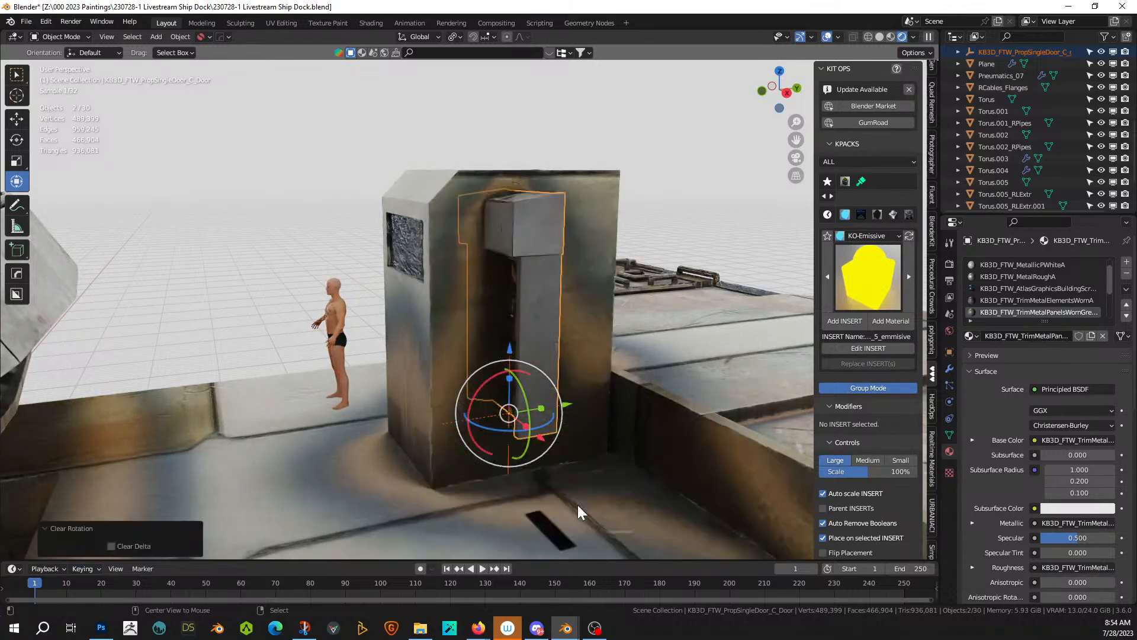
middle_drag(577, 493, 474, 487)
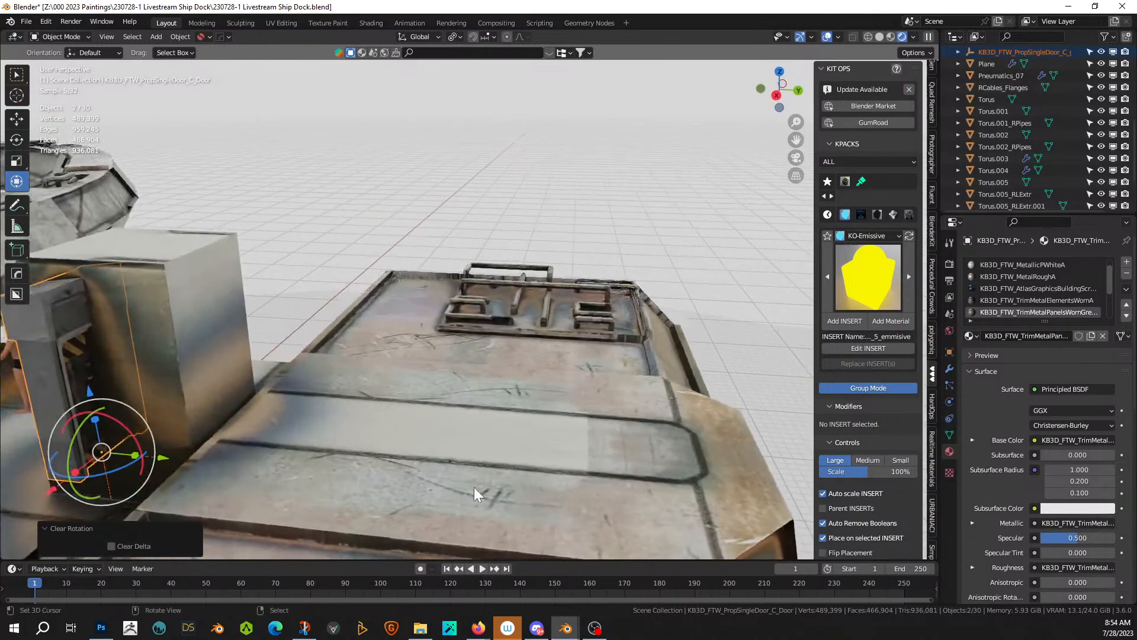
text(rz90)
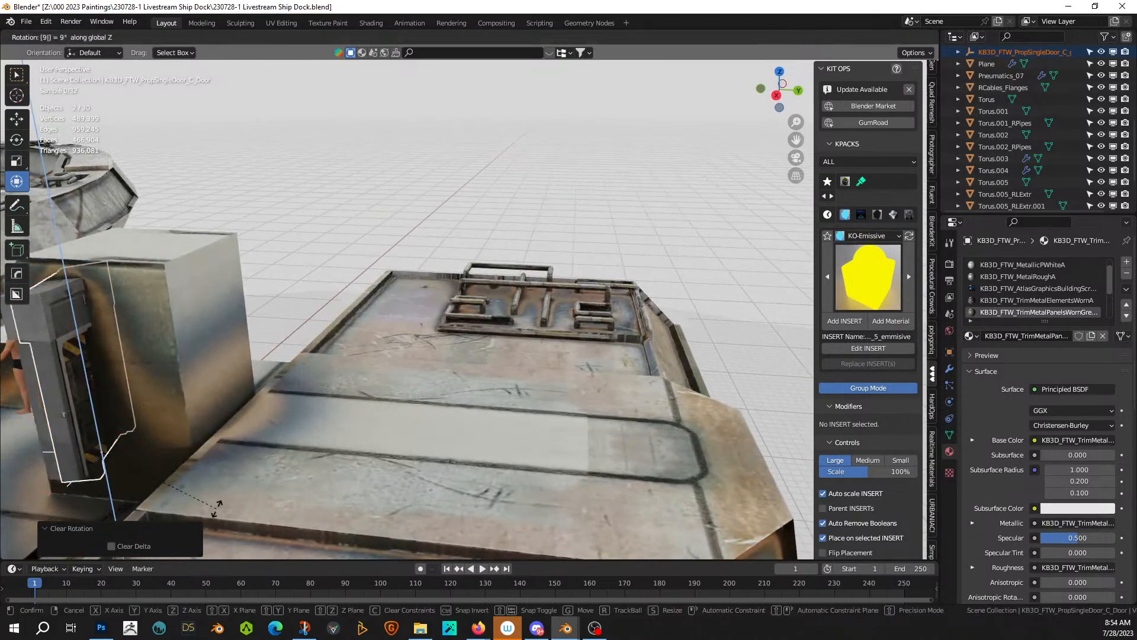
key(Return)
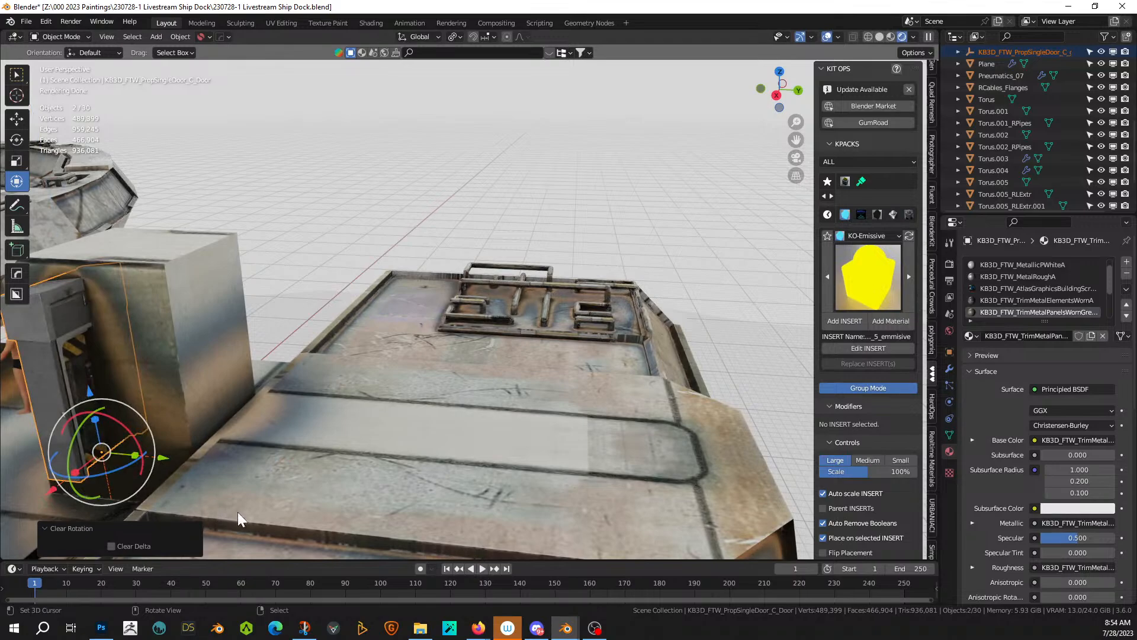
shift+middle_drag(239, 512, 386, 447)
text(rz)
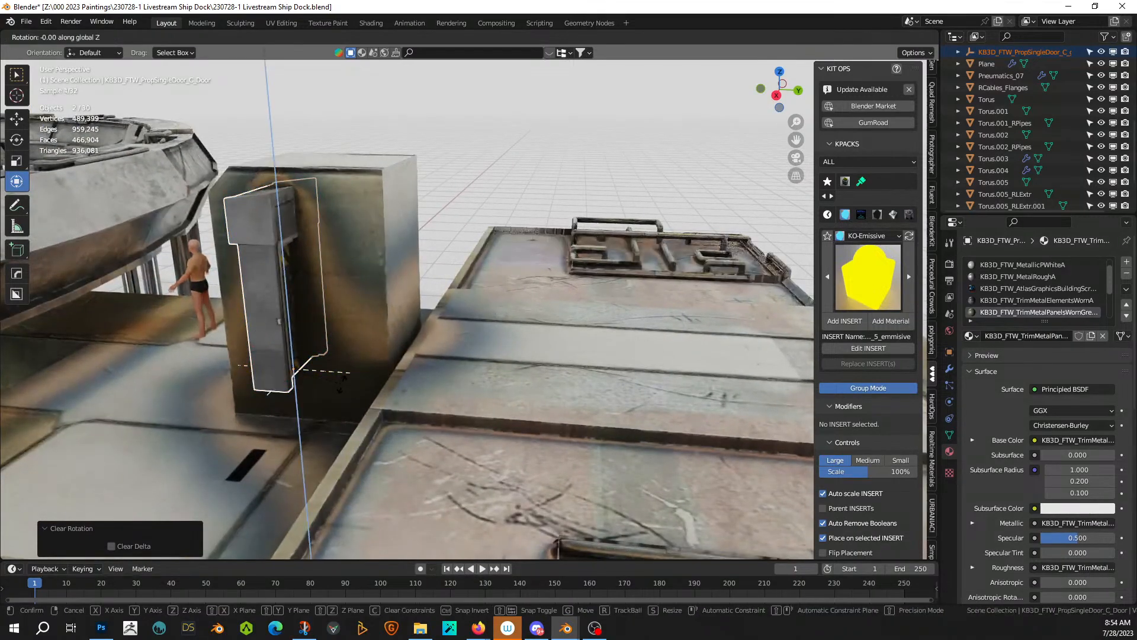
text(90)
key(Escape)
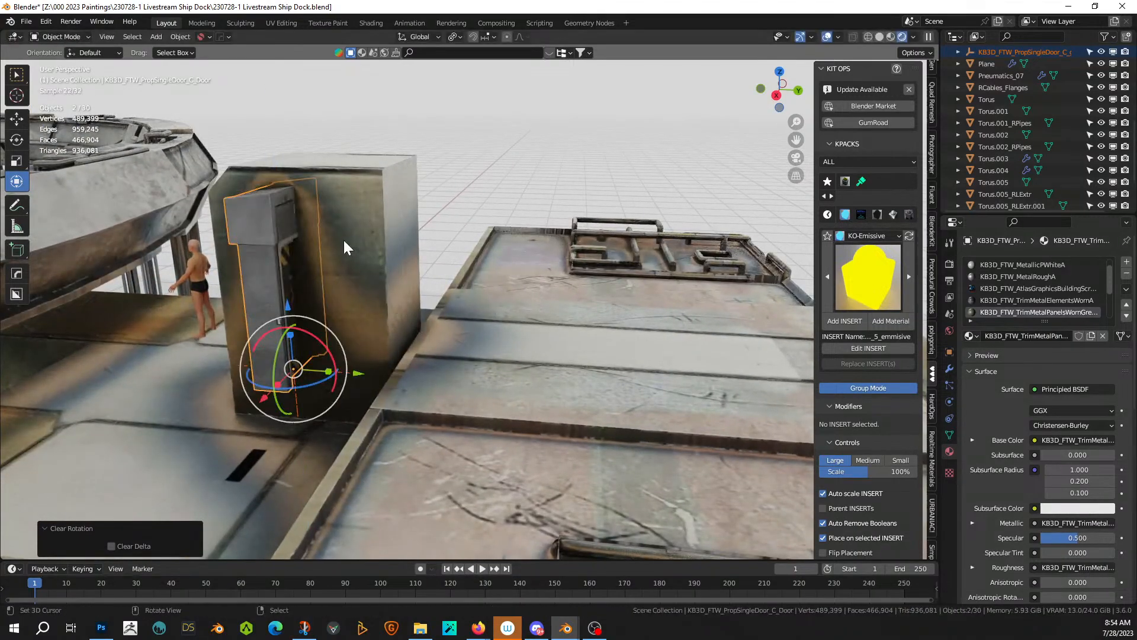
- Select the door's parent group KB3D_FTW_PropSingleDoor_C_grp and rotate it 90° about Z
click(262, 213)
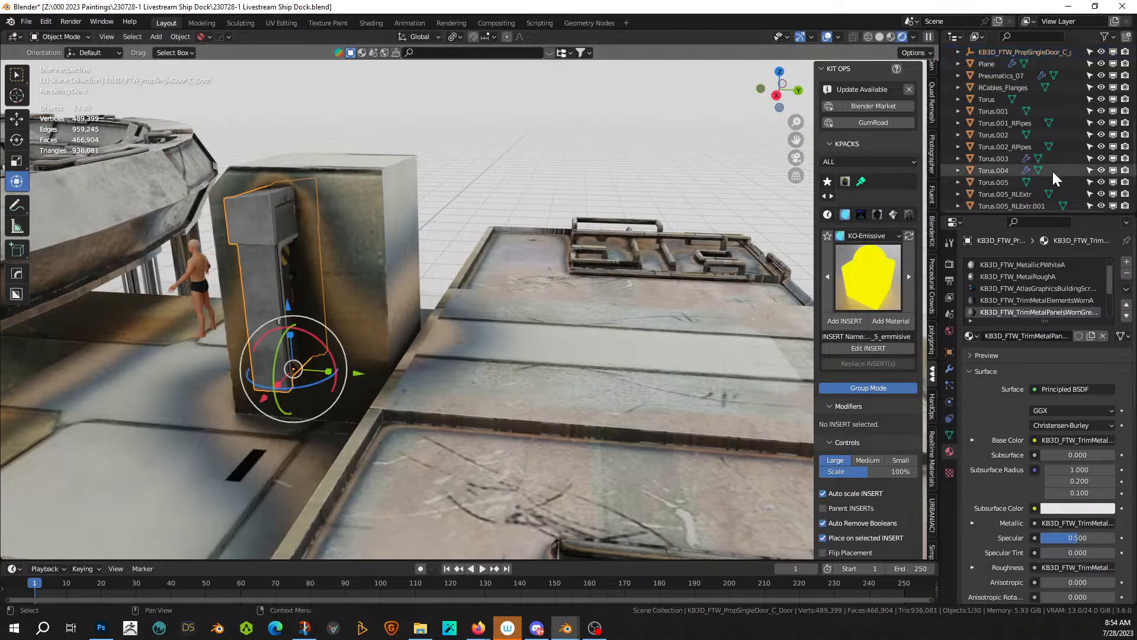
key(KP_Decimal)
click(1025, 113)
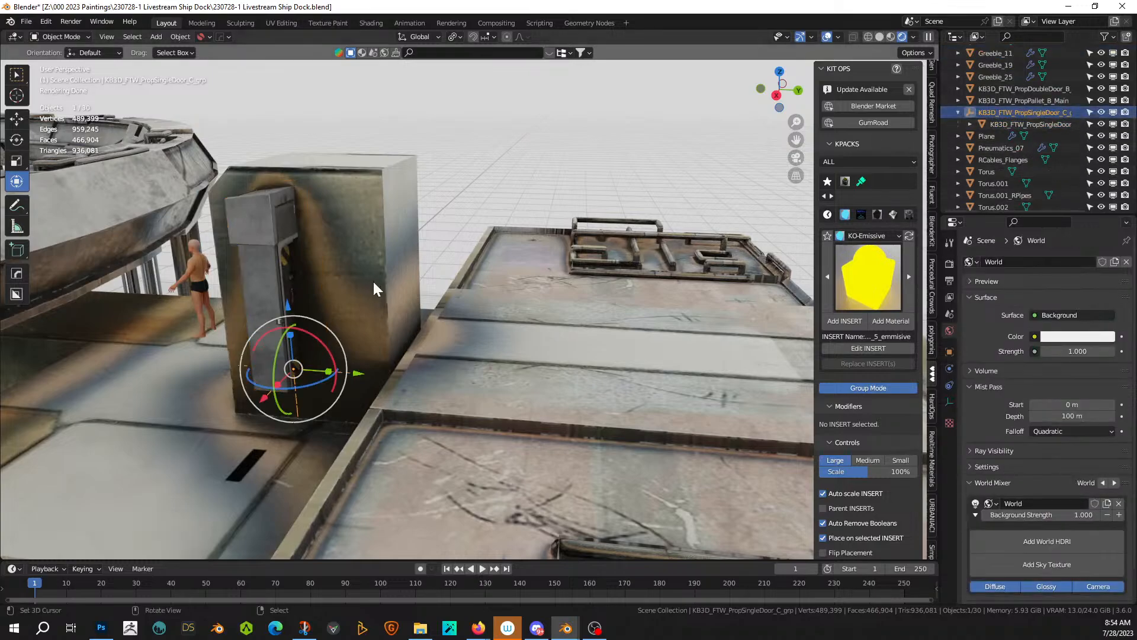
key(r)
key(z)
key(9)
key(0)
key(Return)
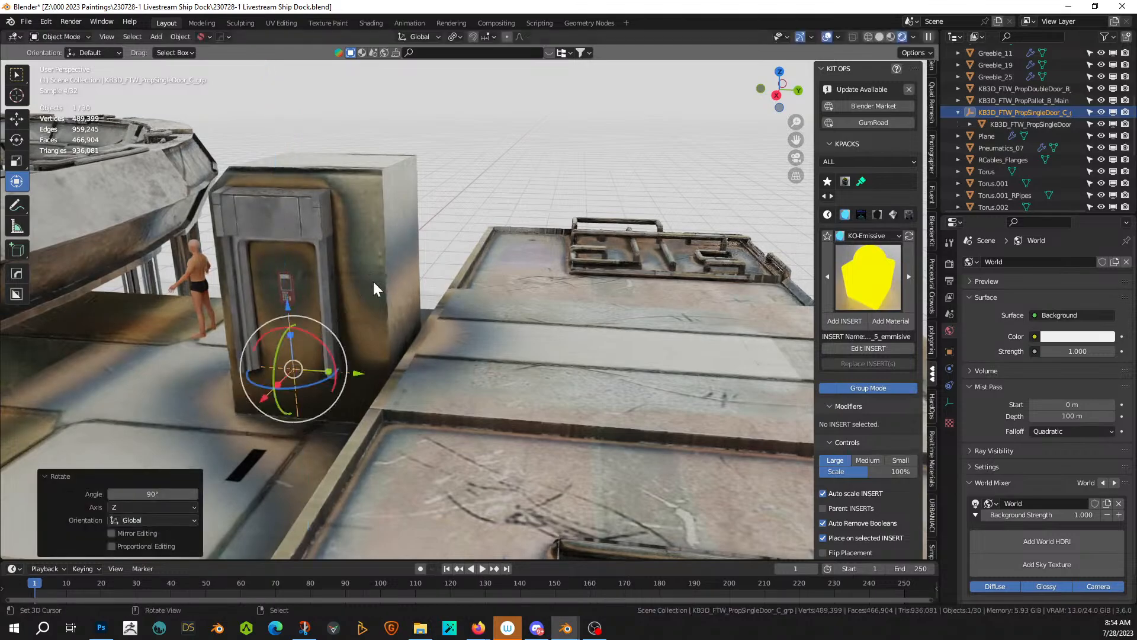
- Move the door group about 0.25 m along X and lower it about 1 m along Z to the dock floor
drag(276, 392, 268, 403)
middle_drag(316, 396, 519, 368)
scroll(334, 393, up, 5)
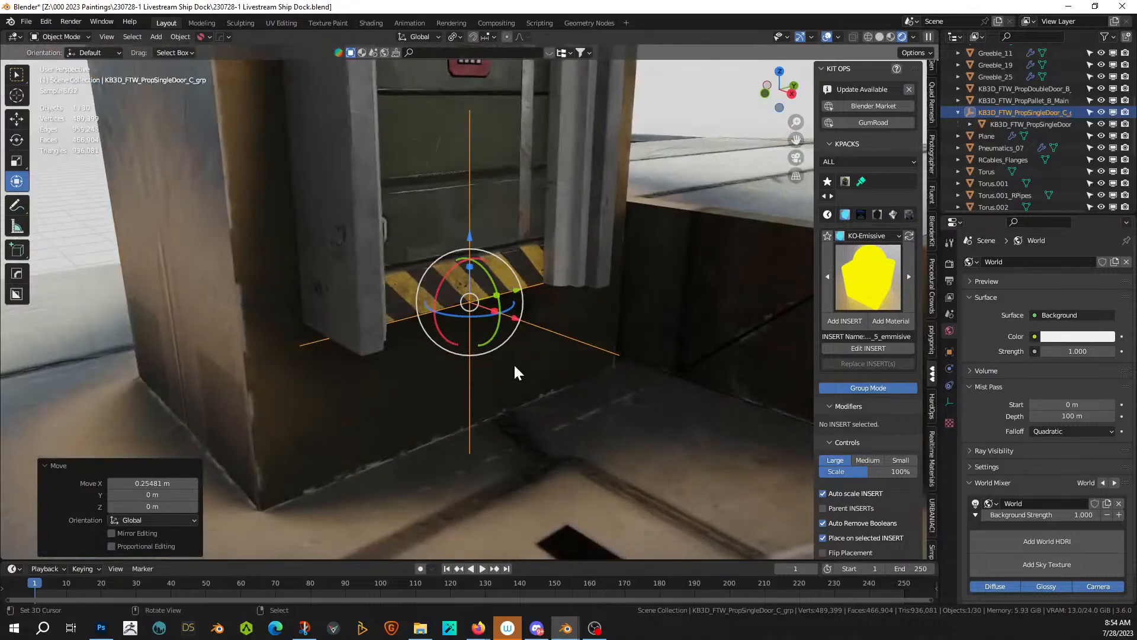
key(g)
key(z)
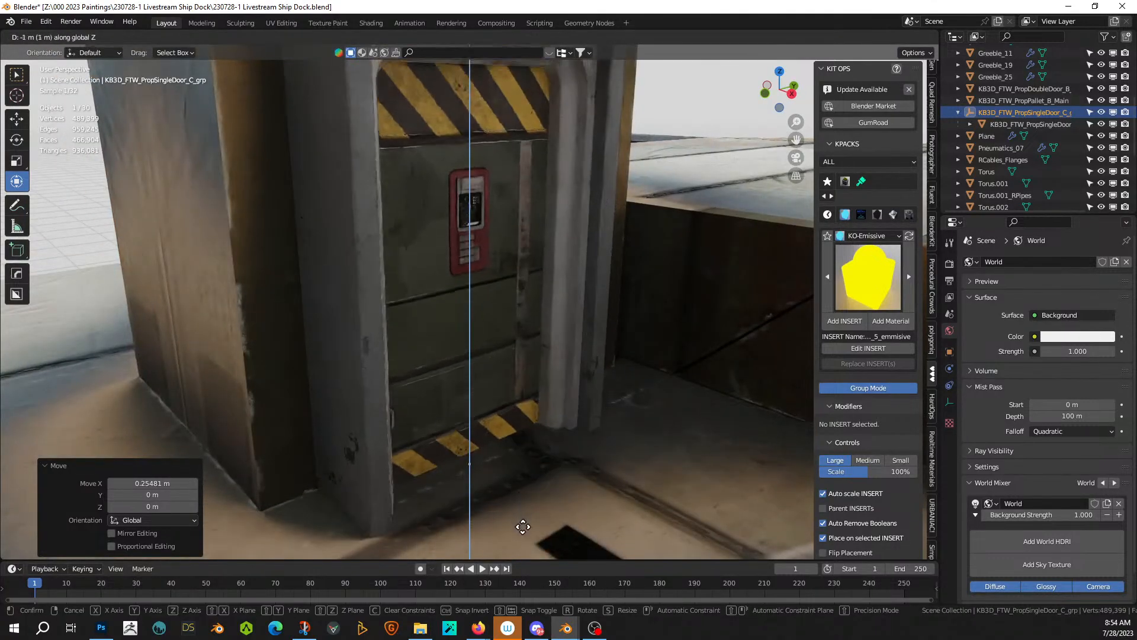
click(528, 528)
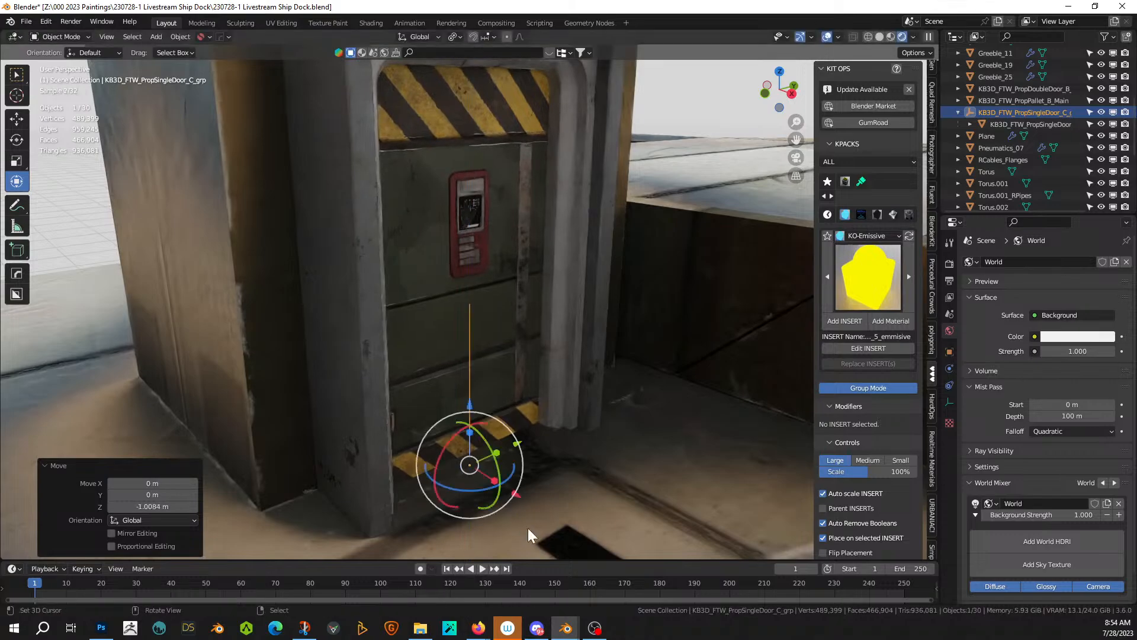
- Edit Vert Ship.001 and select the upright block's side, roof and window-side faces, extending the selection to coplanar faces
middle_drag(536, 523, 677, 542)
click(404, 202)
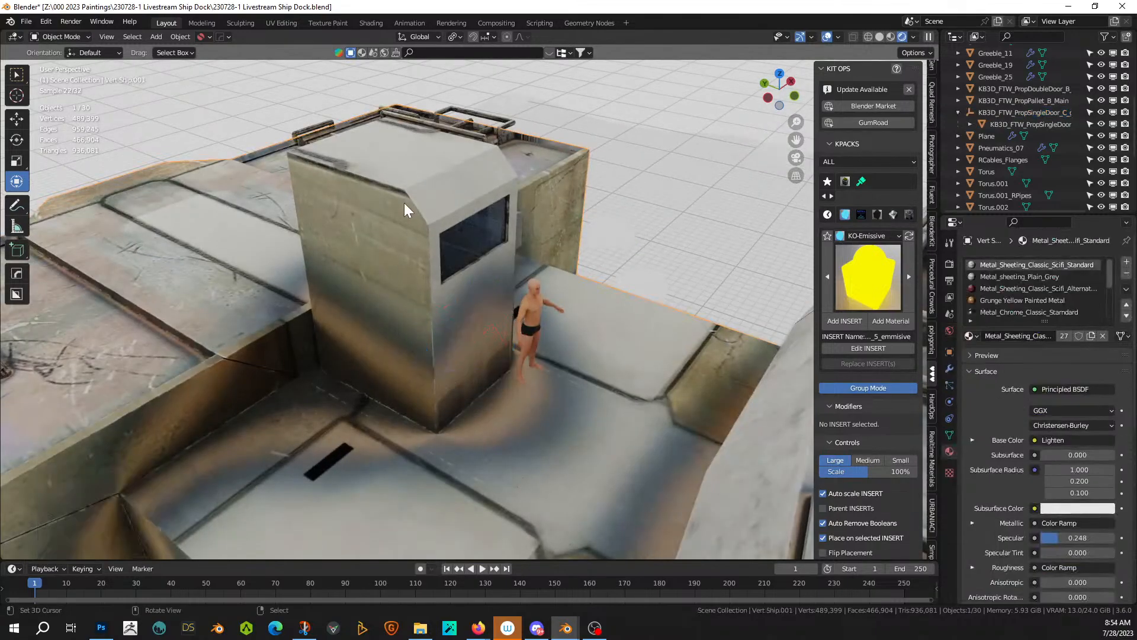
middle_drag(404, 202, 440, 202)
key(Tab)
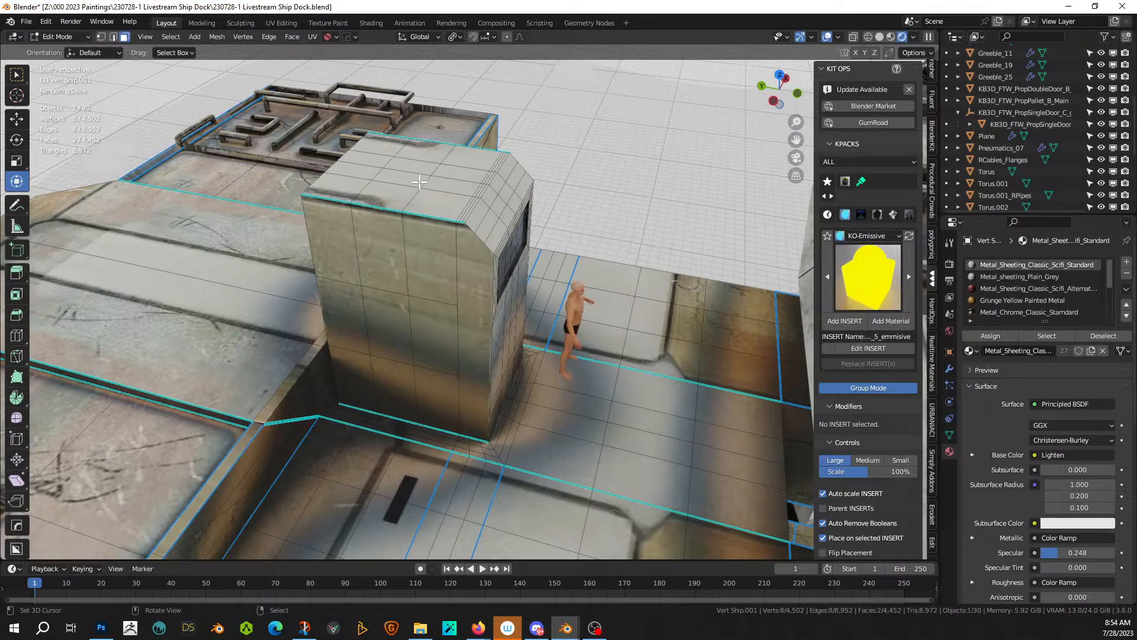
middle_drag(482, 265, 407, 247)
shift+click(459, 176)
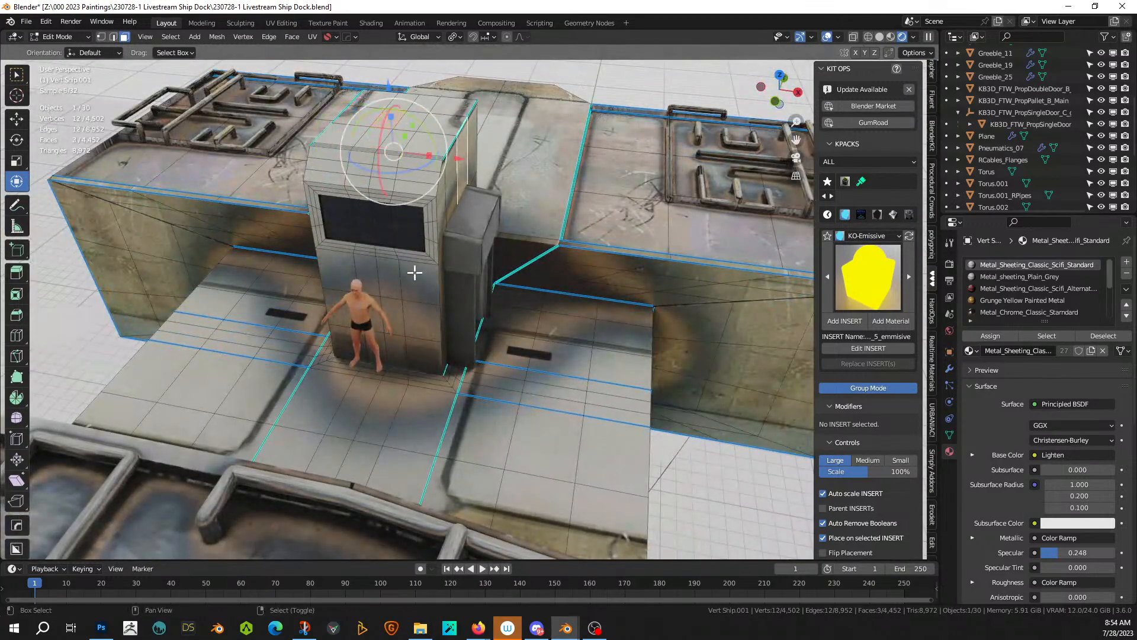
shift+click(416, 286)
middle_drag(416, 286, 383, 151)
key(shift+g)
click(474, 272)
- Add the block's slanted face and rear side to the selection with their coplanar faces, and return to Object Mode
shift+click(382, 182)
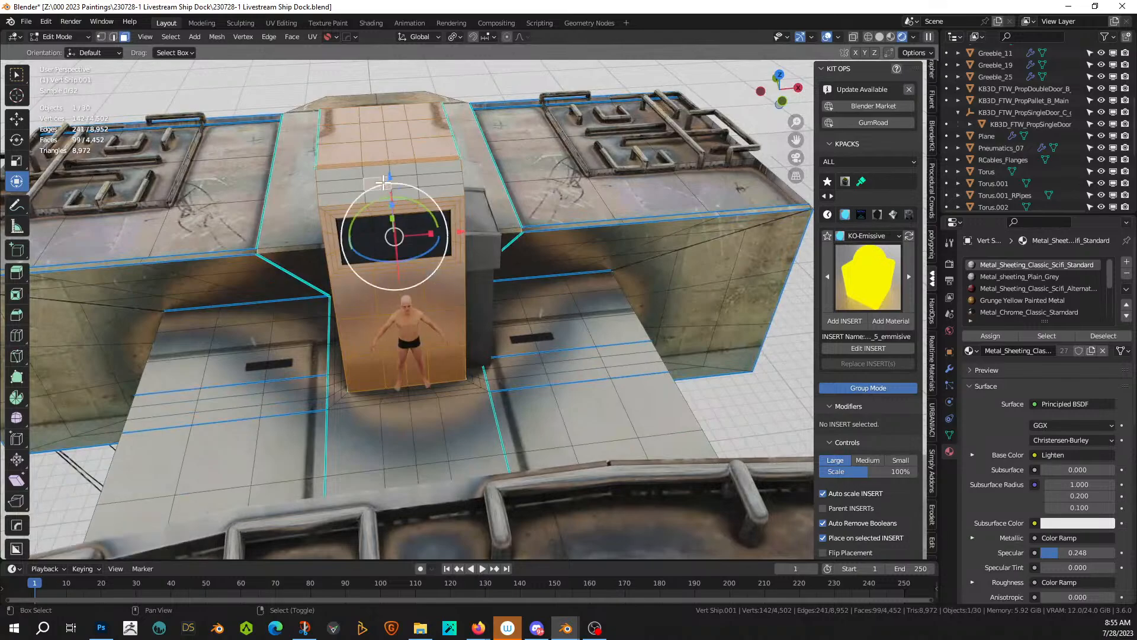
key(shift+g)
click(383, 182)
middle_drag(383, 182, 579, 191)
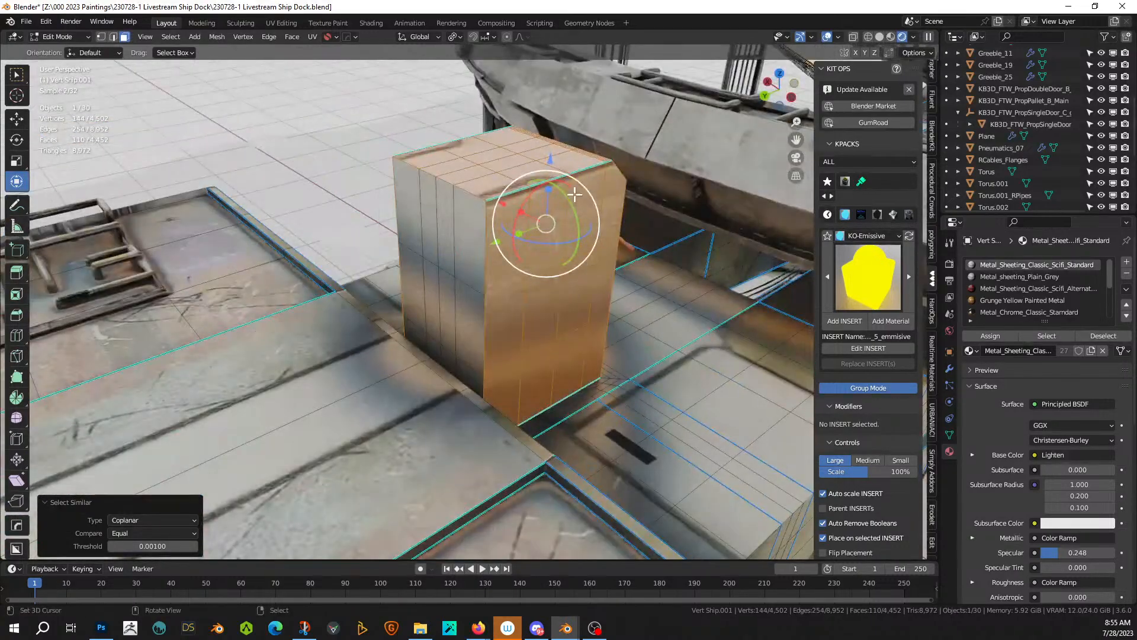
shift+click(458, 216)
key(shift+g)
click(458, 225)
middle_drag(458, 225, 435, 258)
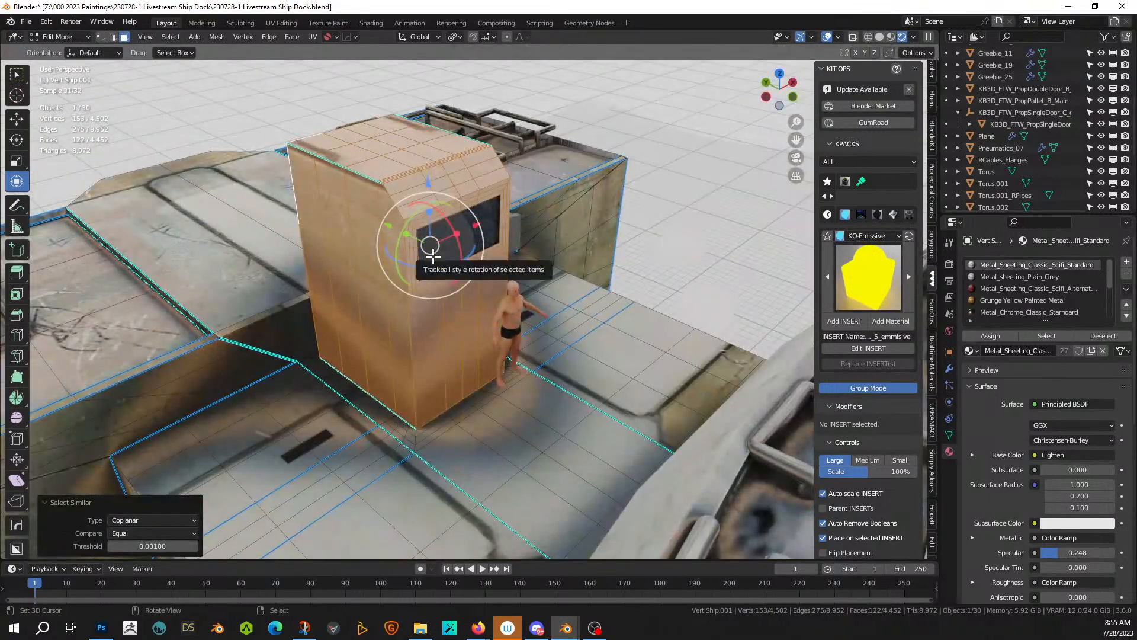
key(Tab)
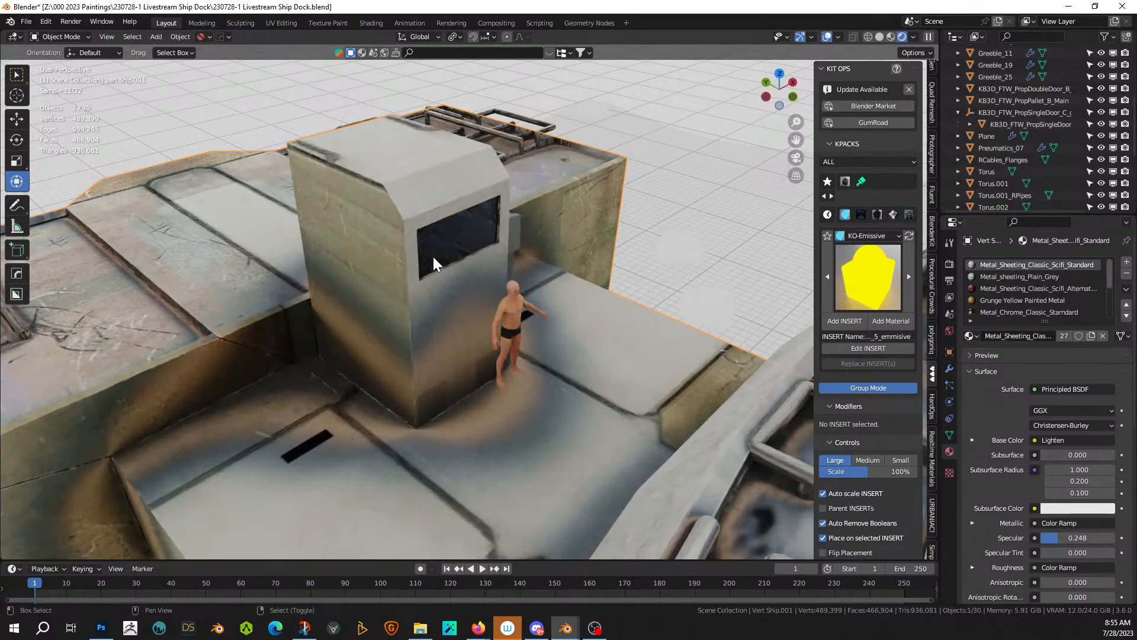
- Apply Random Flow Plate Insets to the selected block faces with a plating seed of 2
key(shift+alt+q)
mouse_move(420, 300)
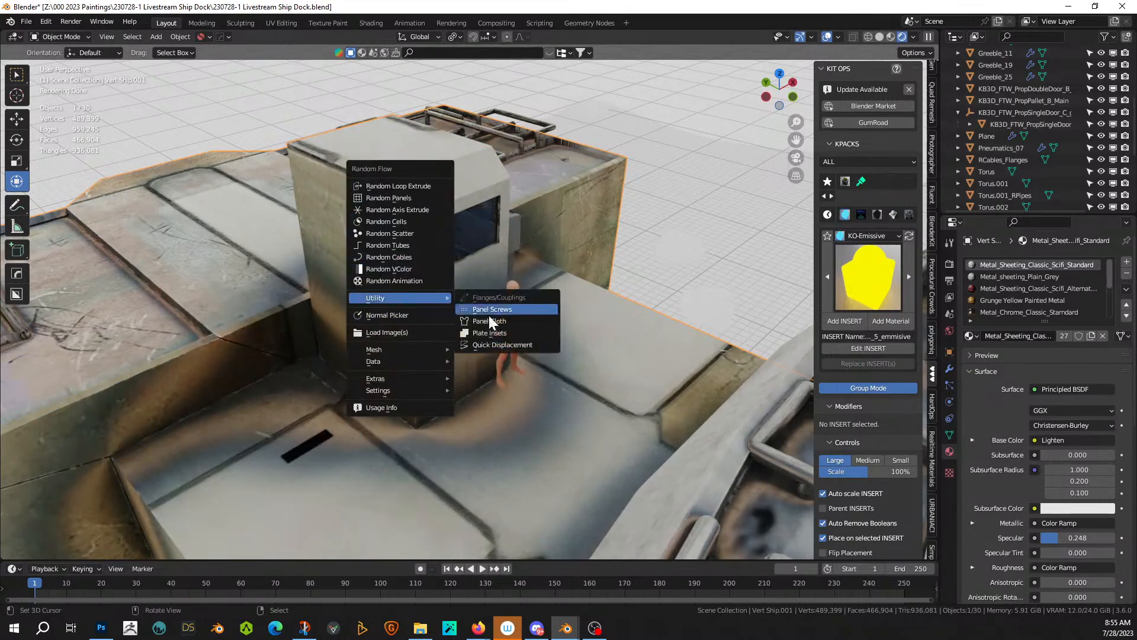
click(511, 331)
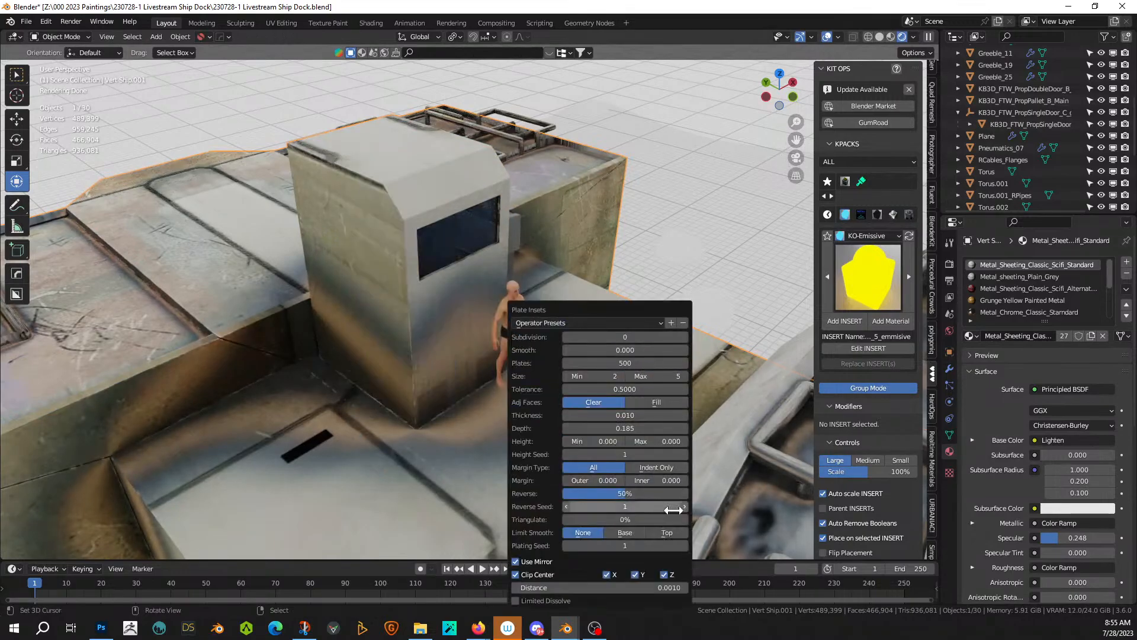
click(684, 545)
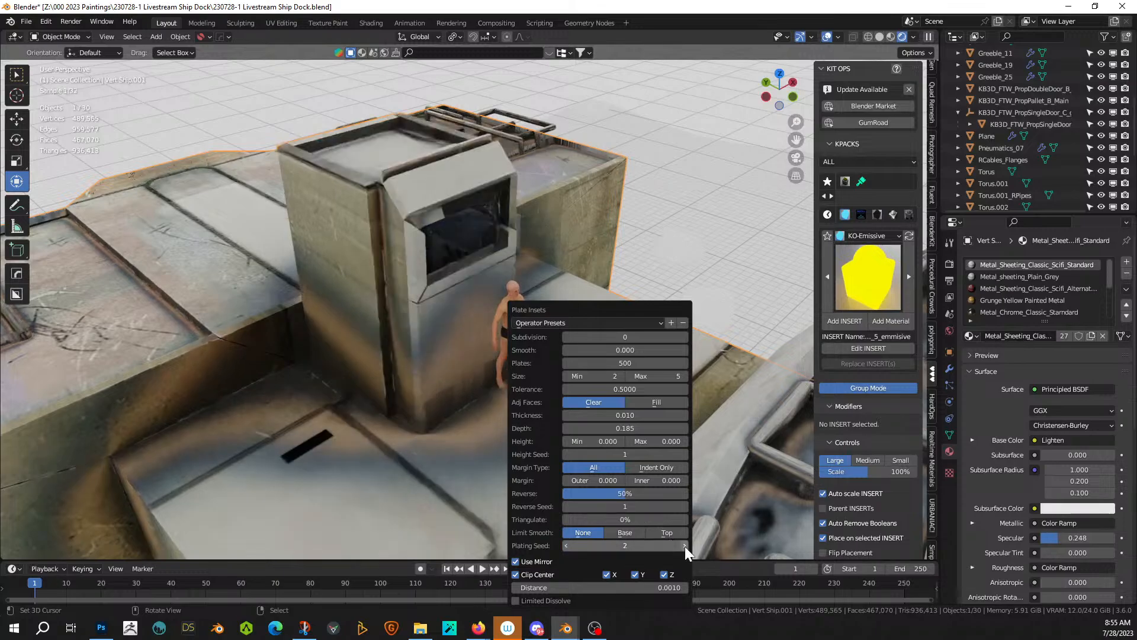
- Set the plate insets' minimum size to 1, maximum size to 4 and depth to 0.053, and adjust their thickness
middle_drag(586, 283, 673, 227)
key(F9)
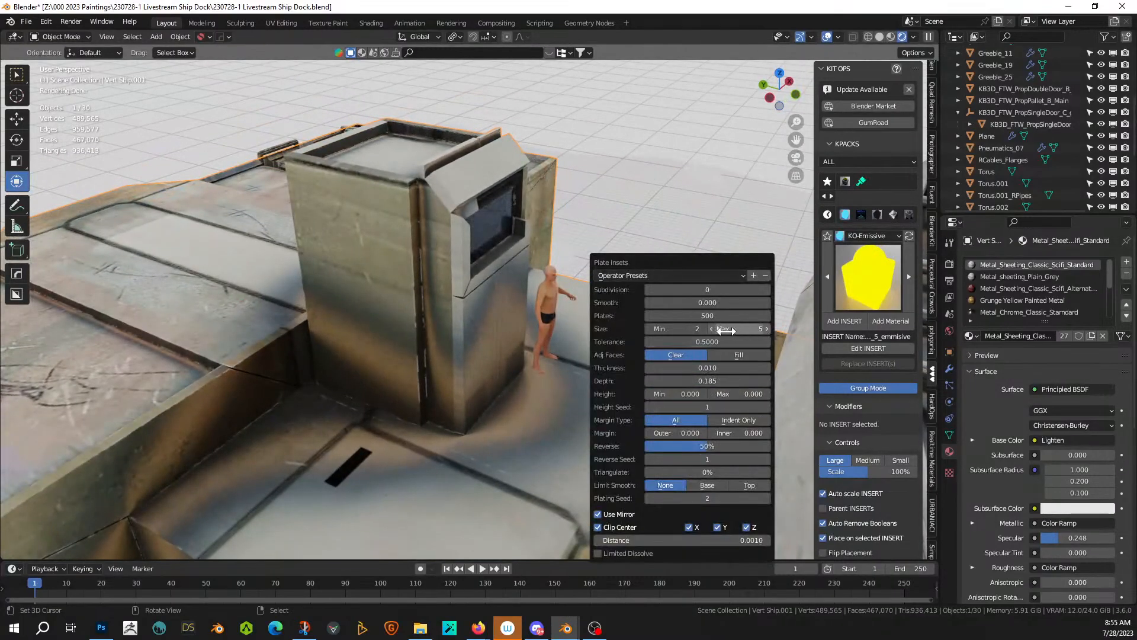
click(649, 328)
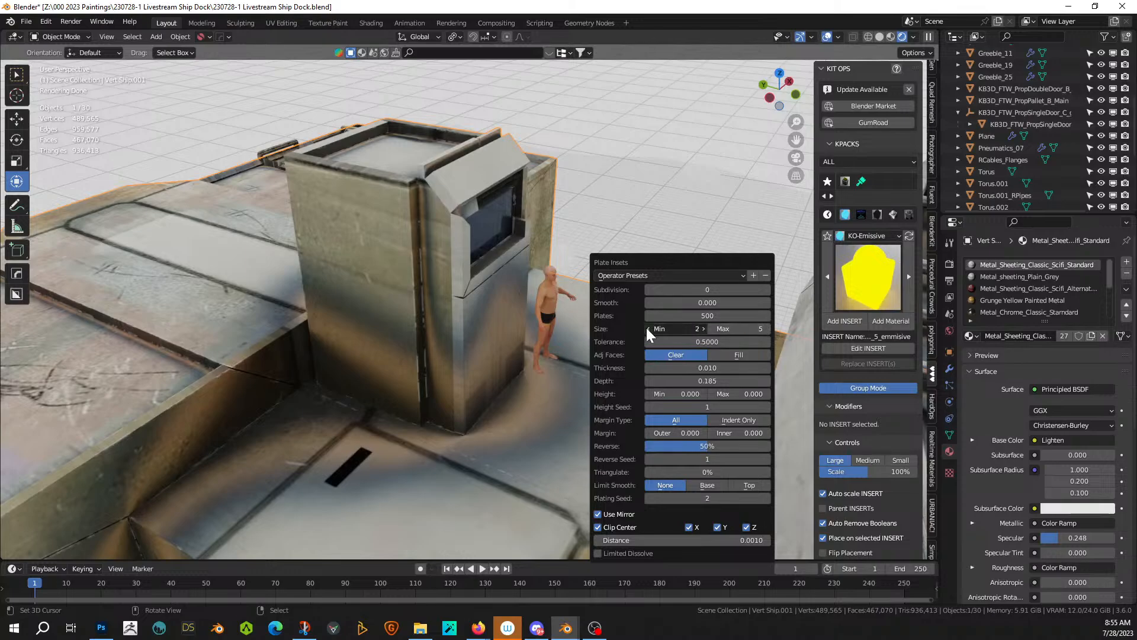
click(712, 329)
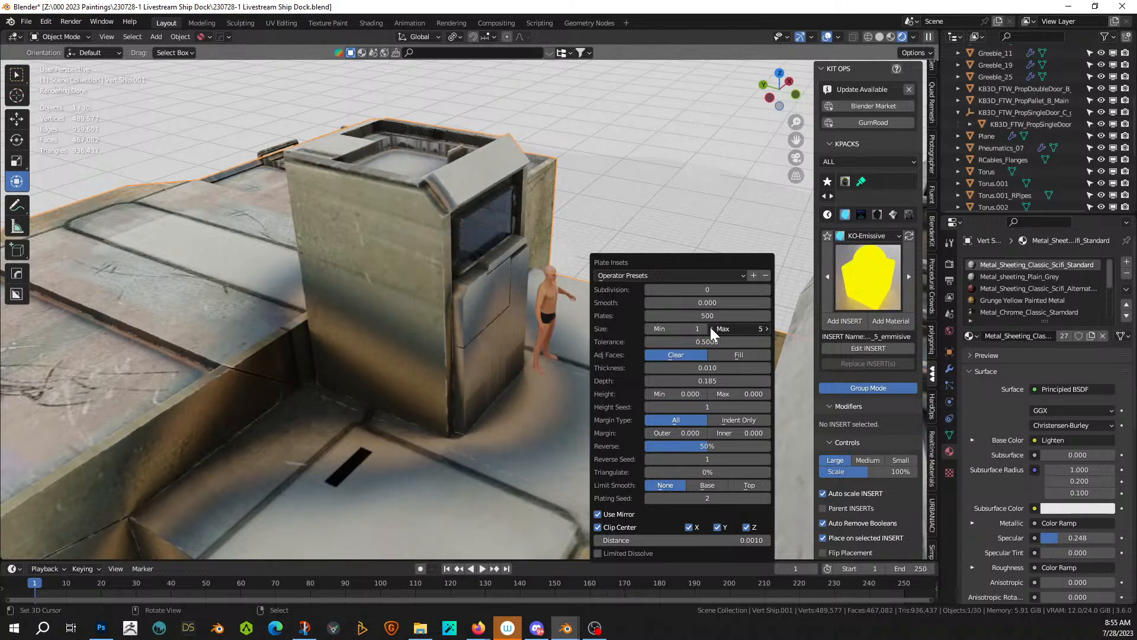
click(711, 328)
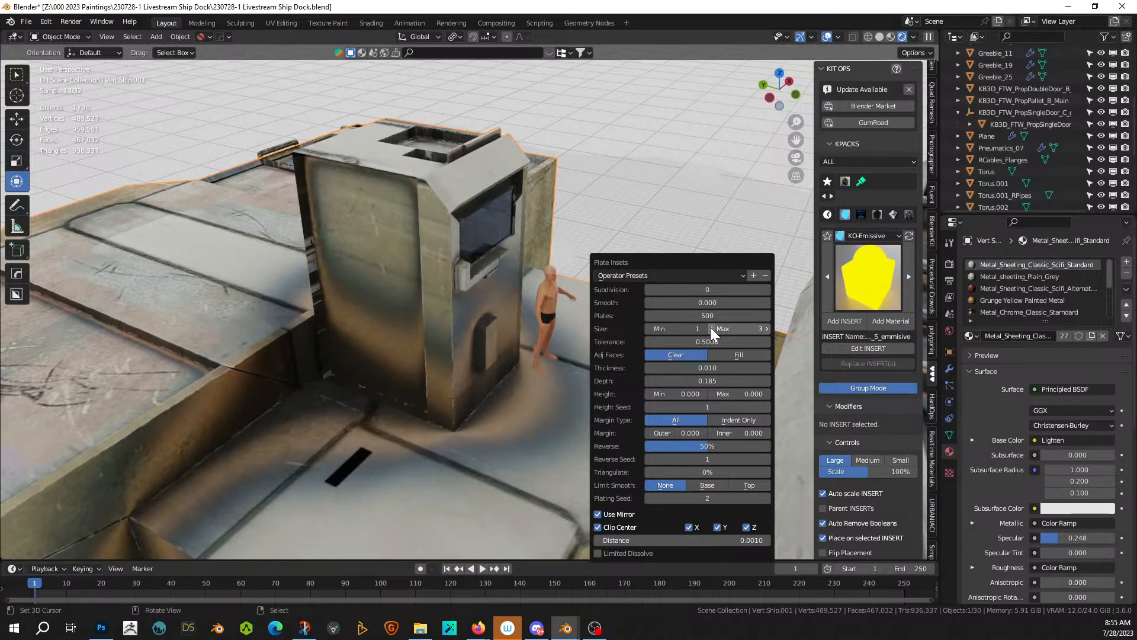
click(711, 328)
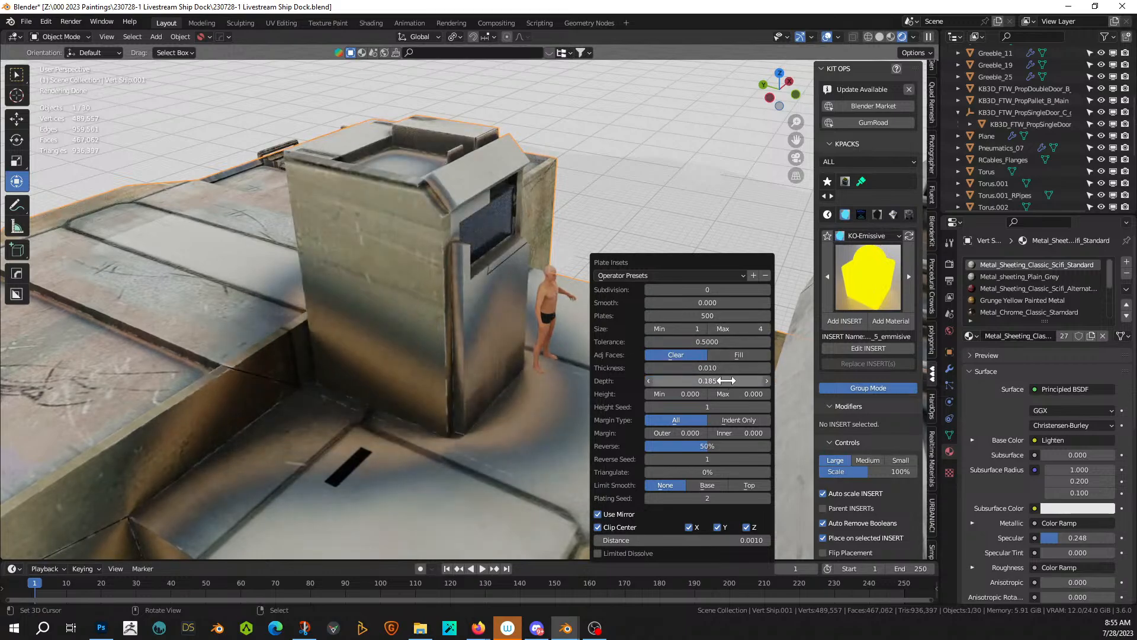
drag(726, 381, 671, 381)
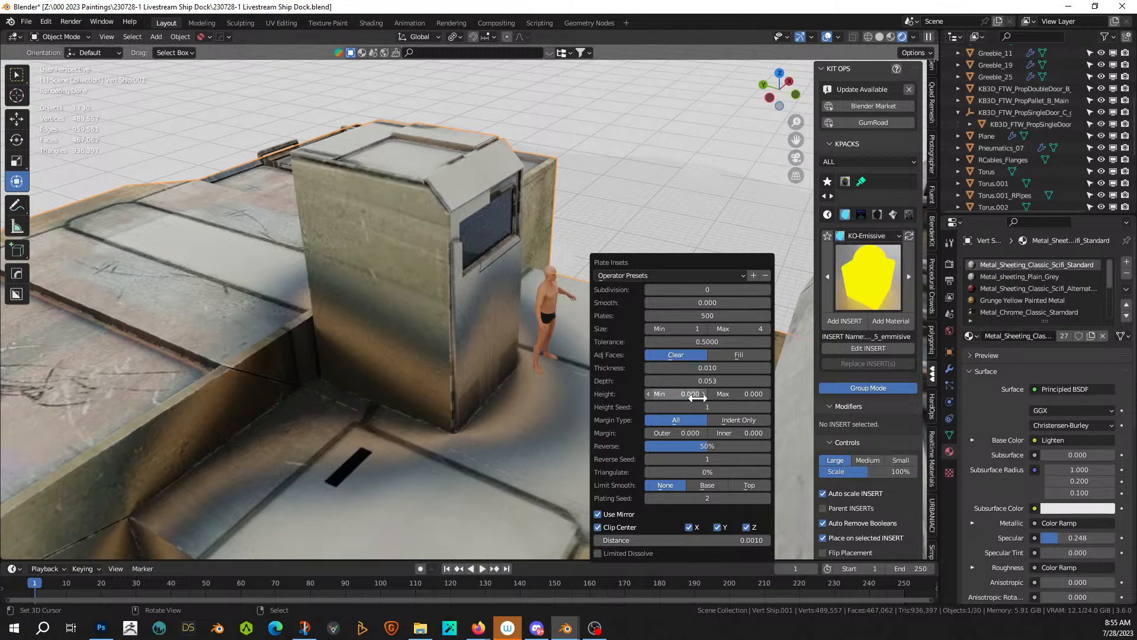
mouse_move(682, 368)
mouse_down()
mouse_move(700, 368)
mouse_move(687, 368)
mouse_up()
- Select all coplanar faces on the block's plain side wall and return to Object Mode
middle_drag(507, 331, 423, 268)
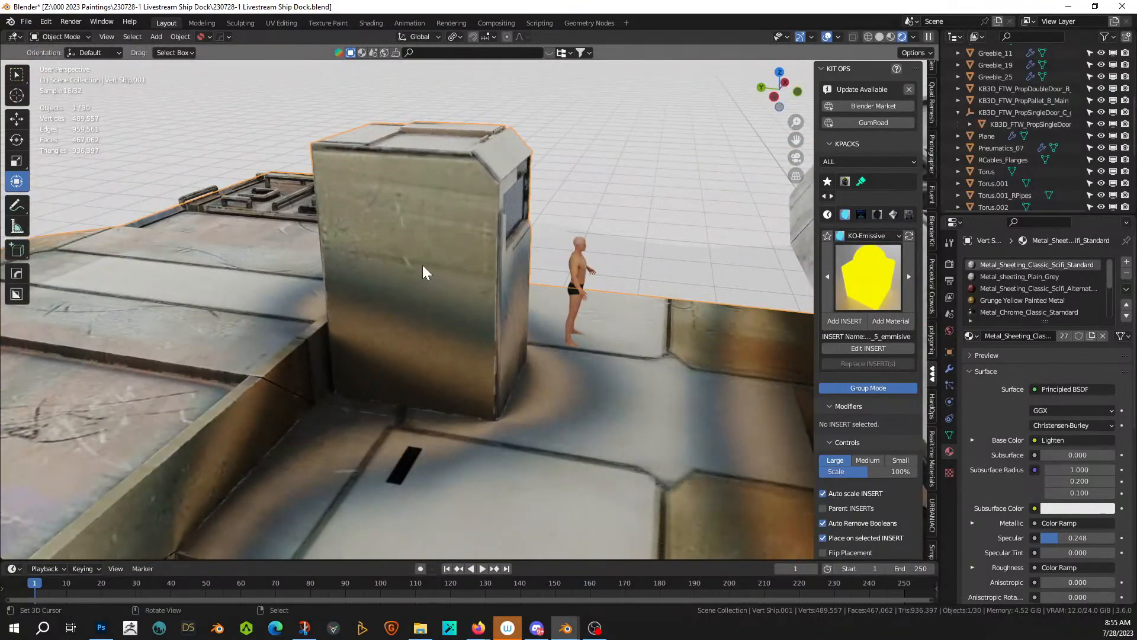
key(Tab)
click(359, 188)
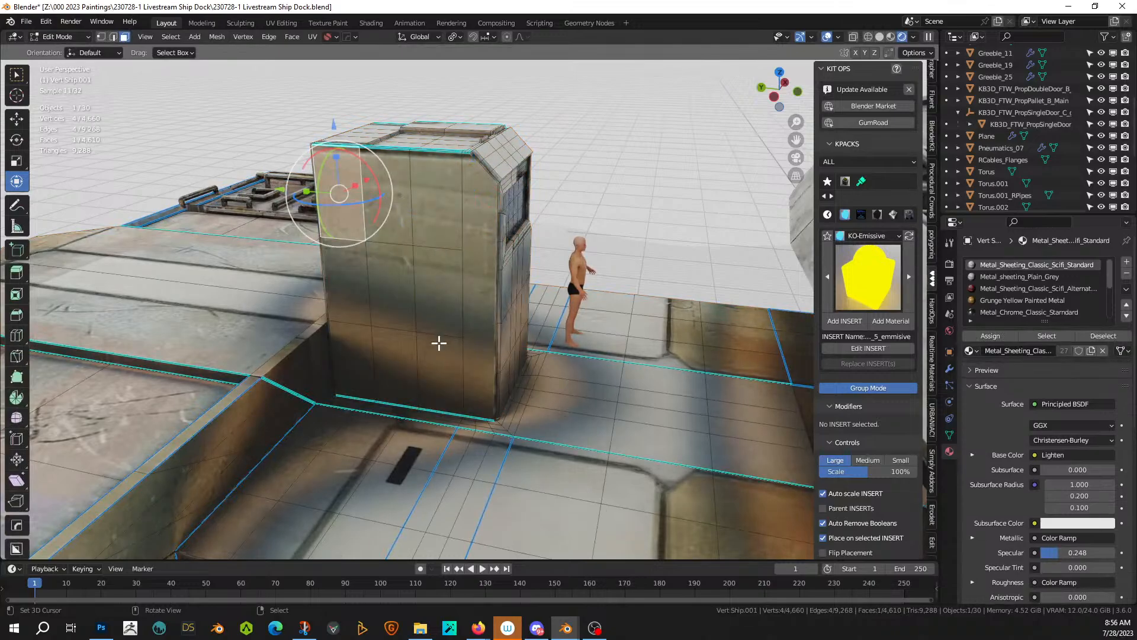
key(shift+g)
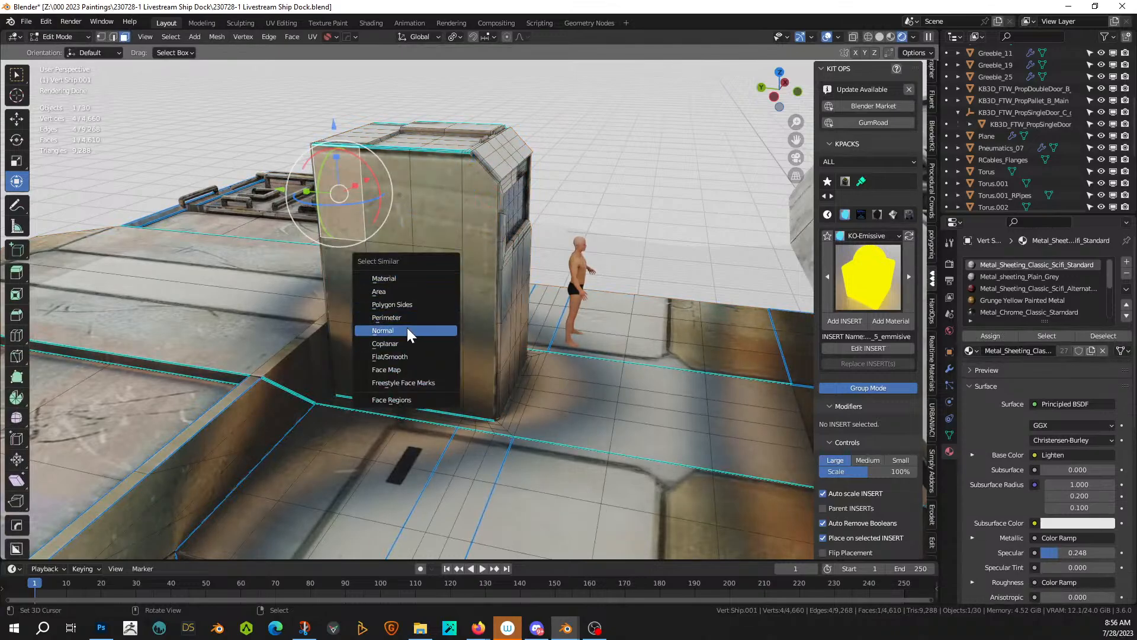
click(401, 341)
key(Tab)
- Apply Random Loop Extrude to the selected faces with loops 1, 2 and 3 enabled, and show the viewport in solid shading
key(ctrl+alt+x)
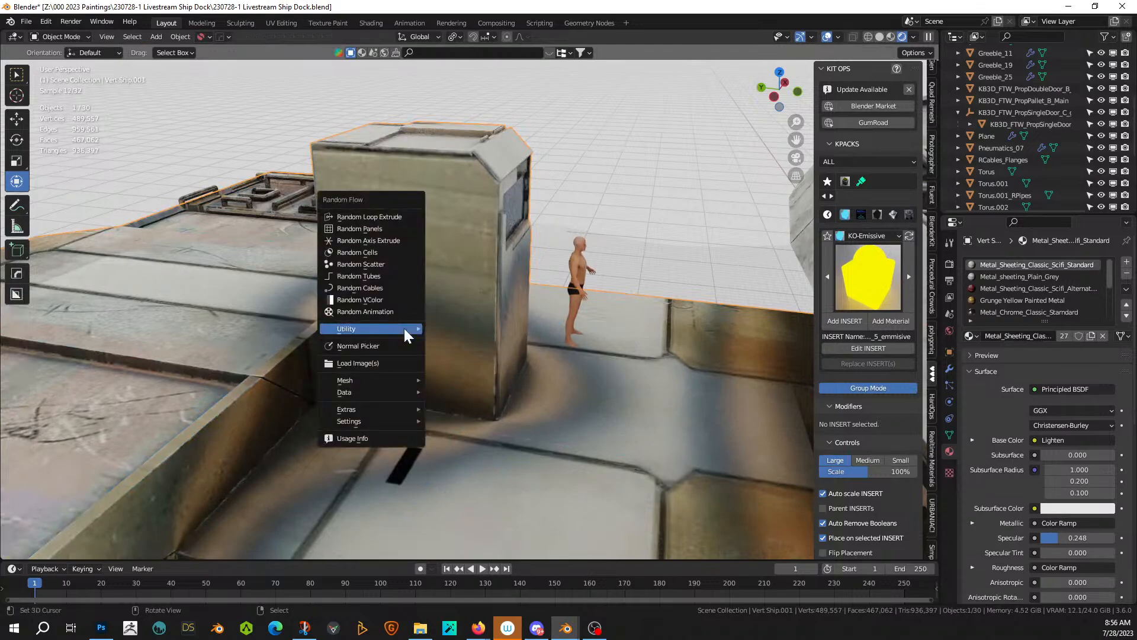
click(388, 217)
click(396, 189)
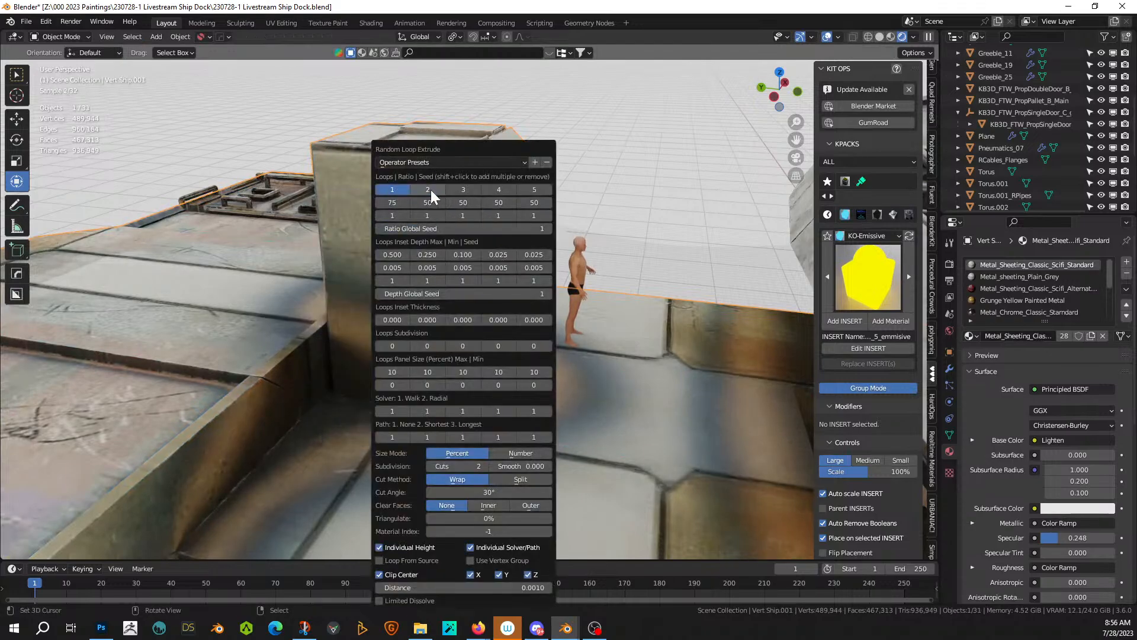
shift+click(431, 189)
shift+click(460, 189)
drag(445, 149, 640, 121)
middle_drag(468, 179, 454, 219)
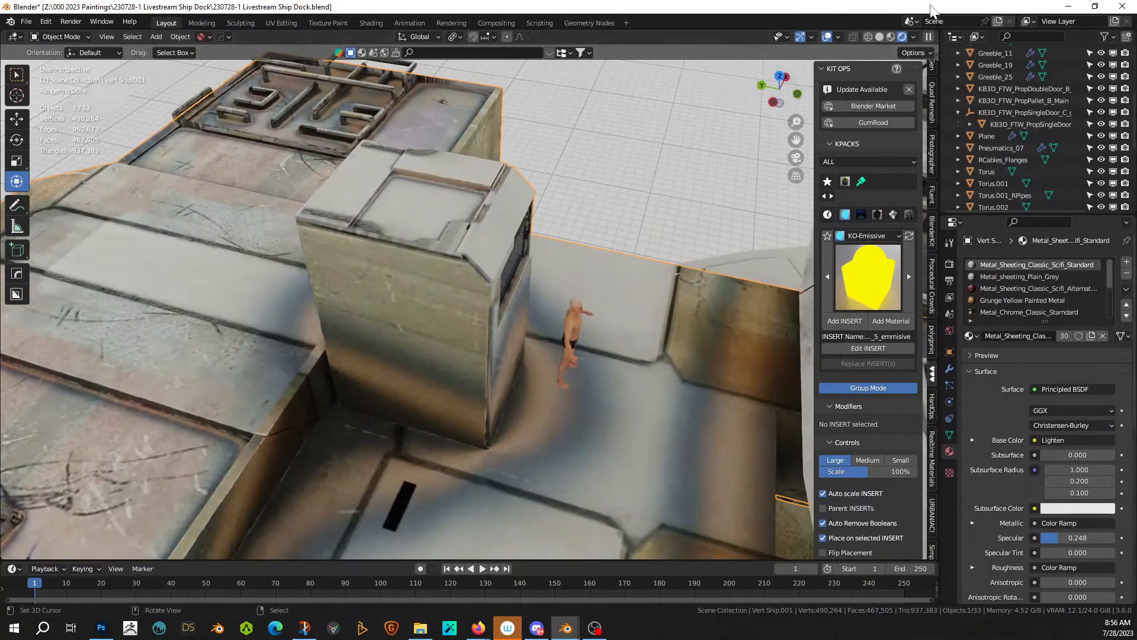
click(880, 37)
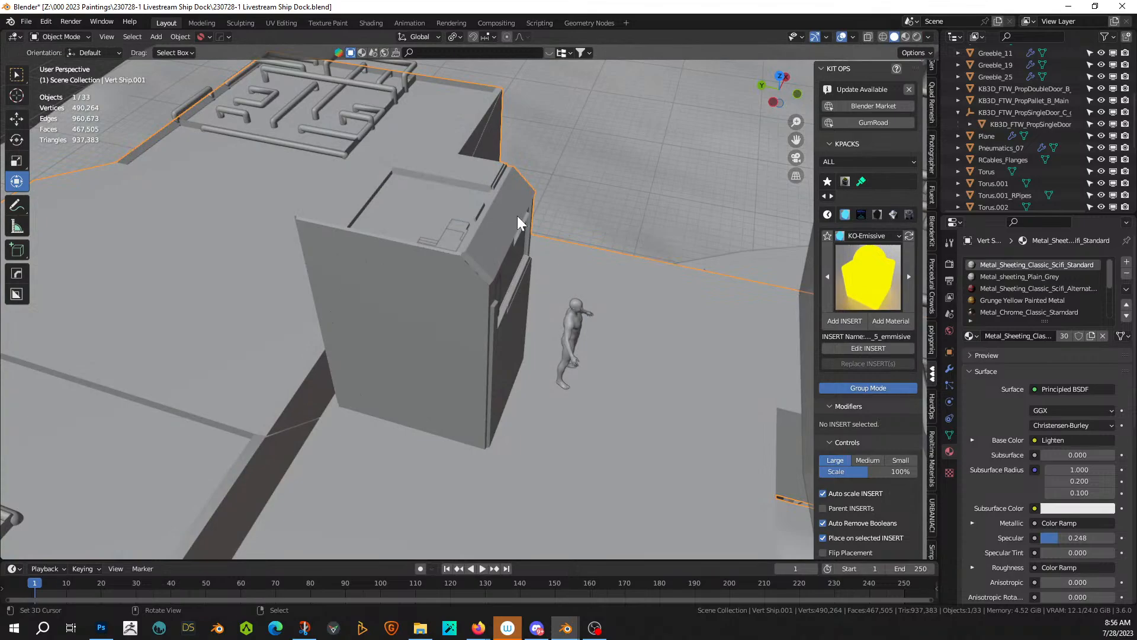
- Turn on the face orientation overlay and flip the normals of the selected faces on the block's side wall
key(alt+v)
click(414, 278)
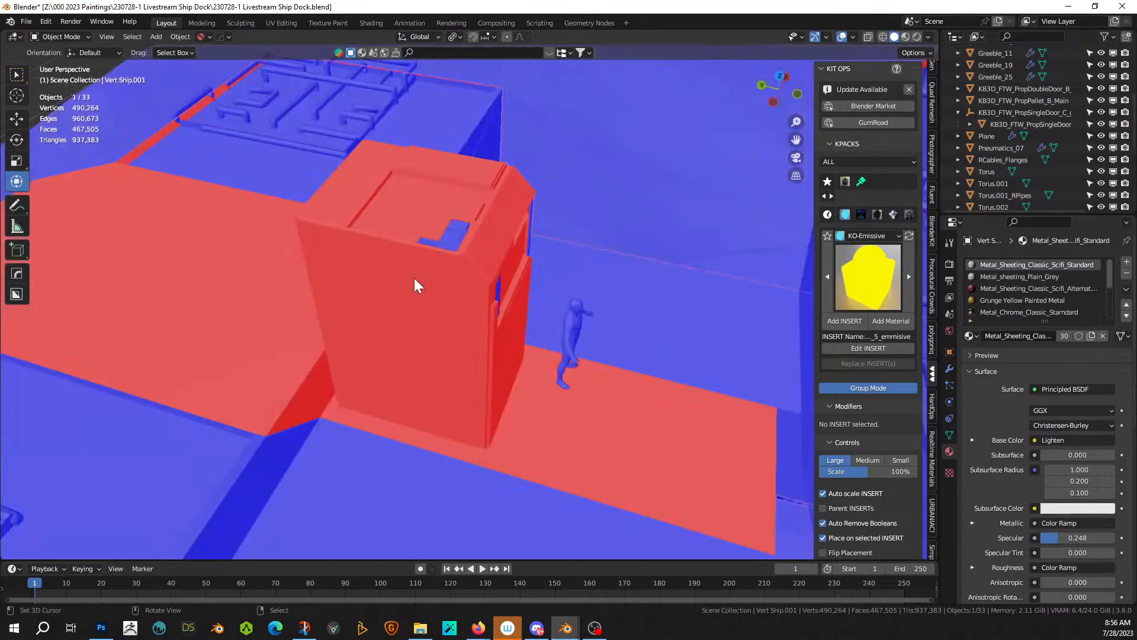
scroll(414, 278, down, 3)
key(Tab)
scroll(414, 279, up, 2)
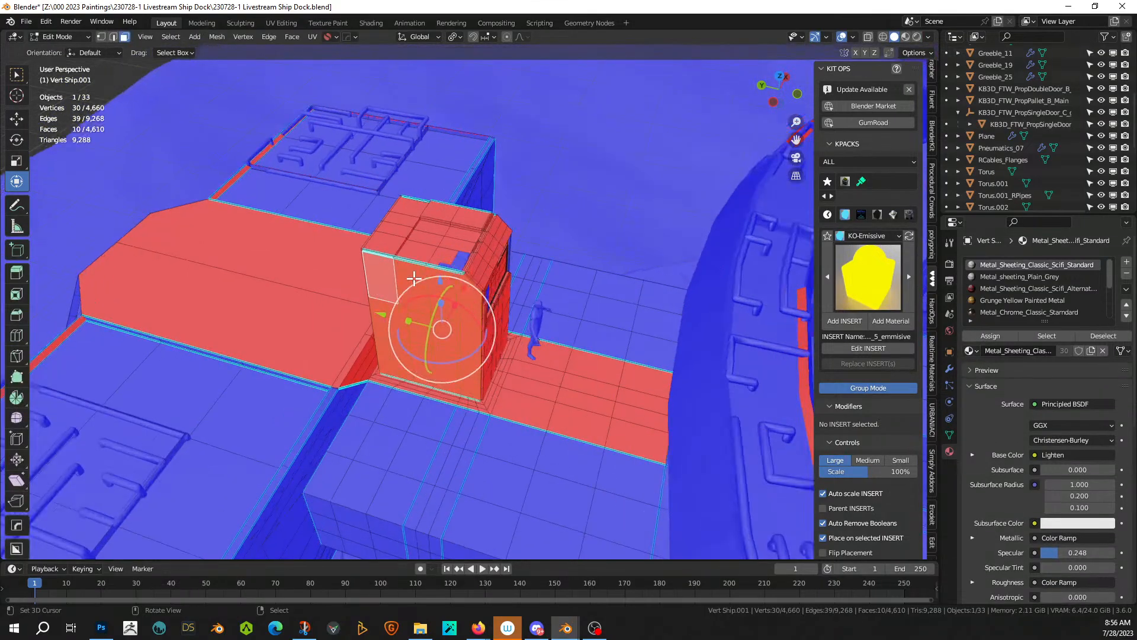
mouse_move(414, 279)
middle_down()
mouse_move(437, 307)
mouse_move(432, 323)
mouse_move(425, 267)
middle_up()
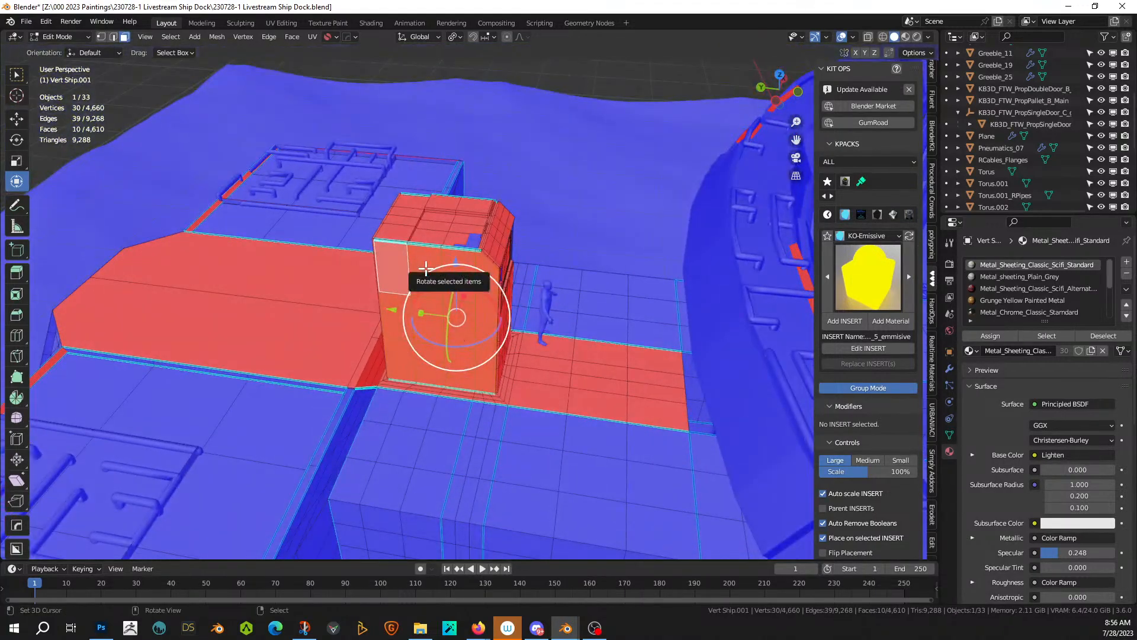
key(alt+n)
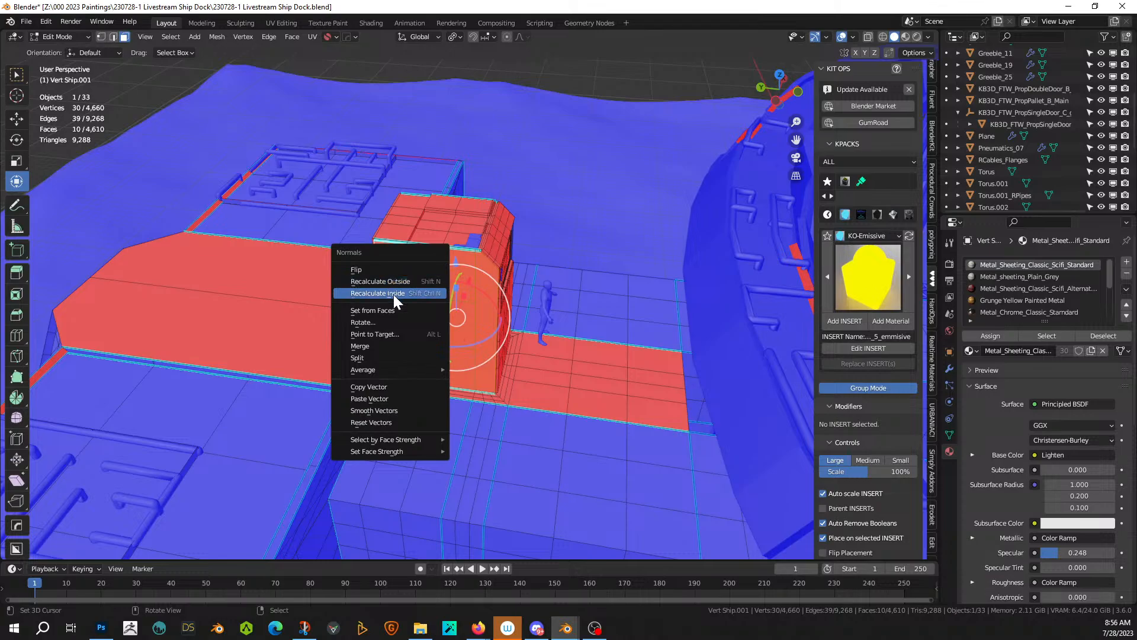
click(386, 269)
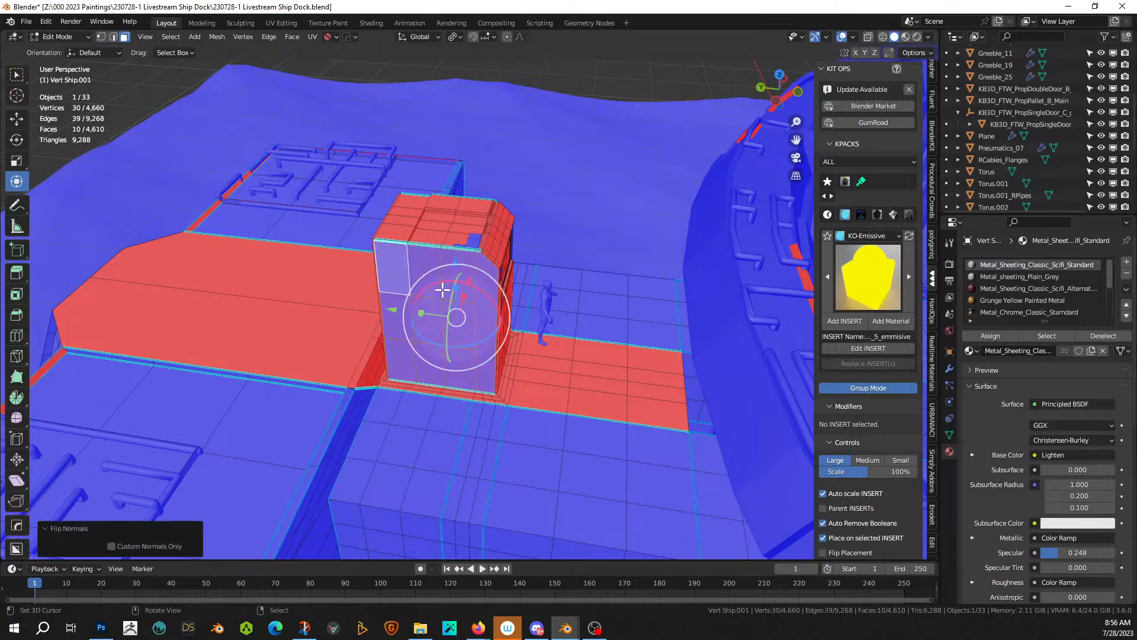
scroll(443, 289, up, 2)
key(Tab)
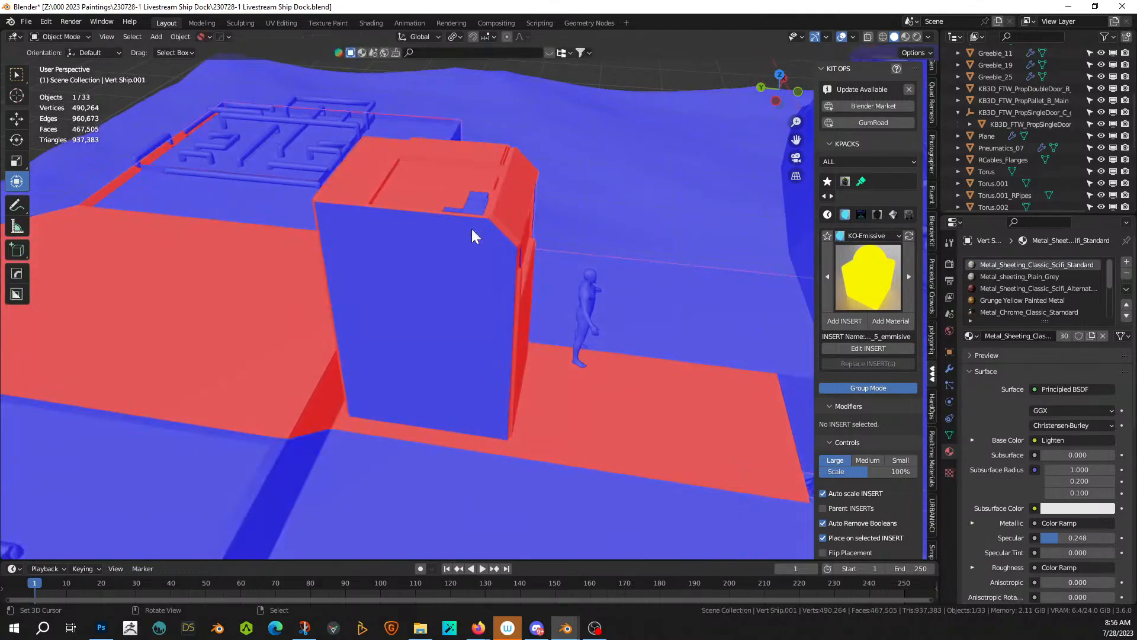
- Compare the wall in Edit and Object Mode, then undo the normal flip and the random loop extrusion
key(Tab)
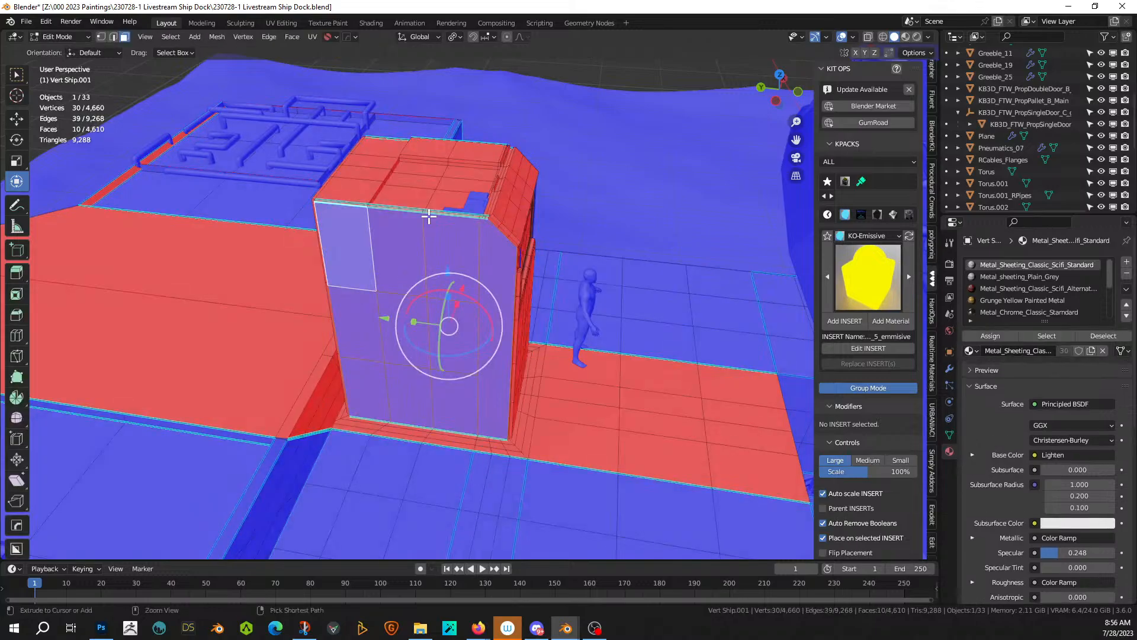
key(Tab)
key(Tab)
key(Tab)
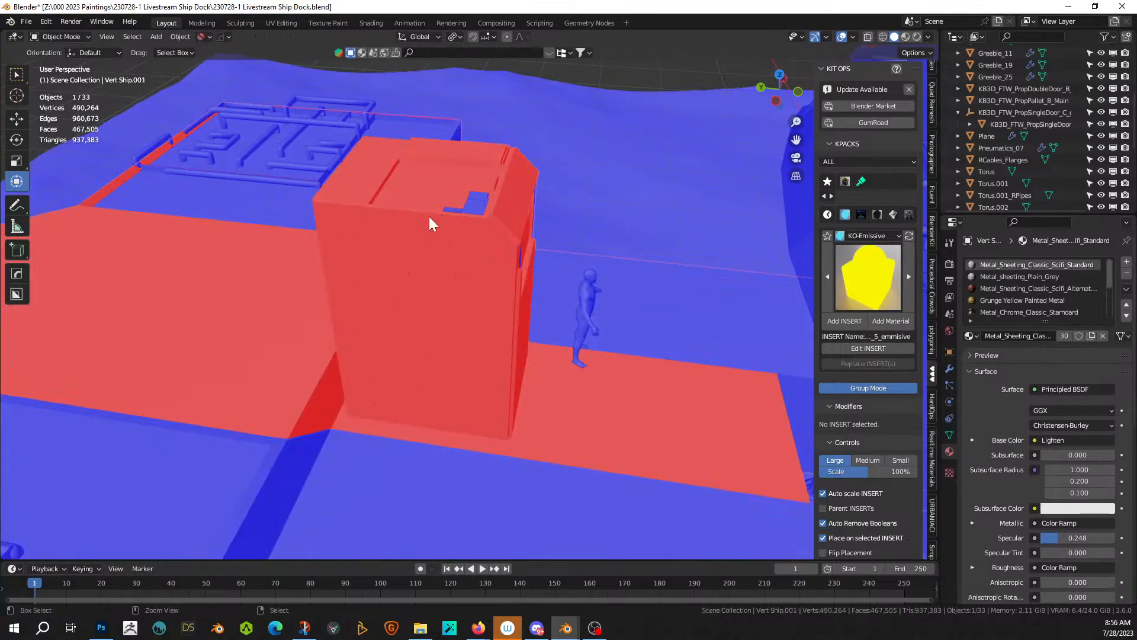
key(ctrl+z)
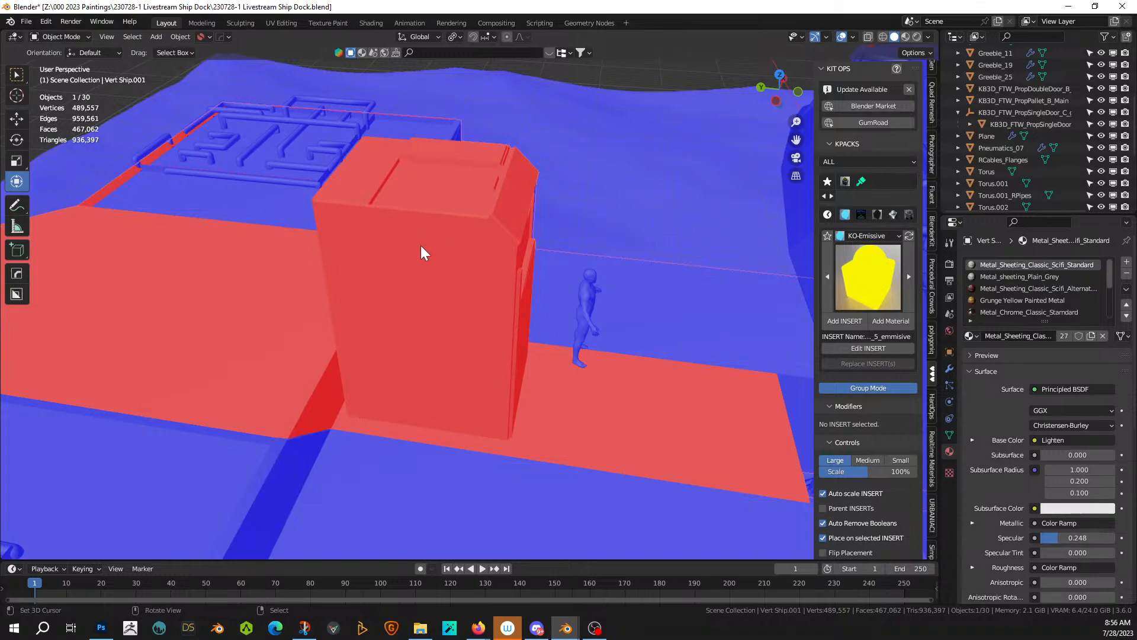
- Recalculate the normals of the selected side-wall faces to the outside and turn off the face orientation overlay
key(Tab)
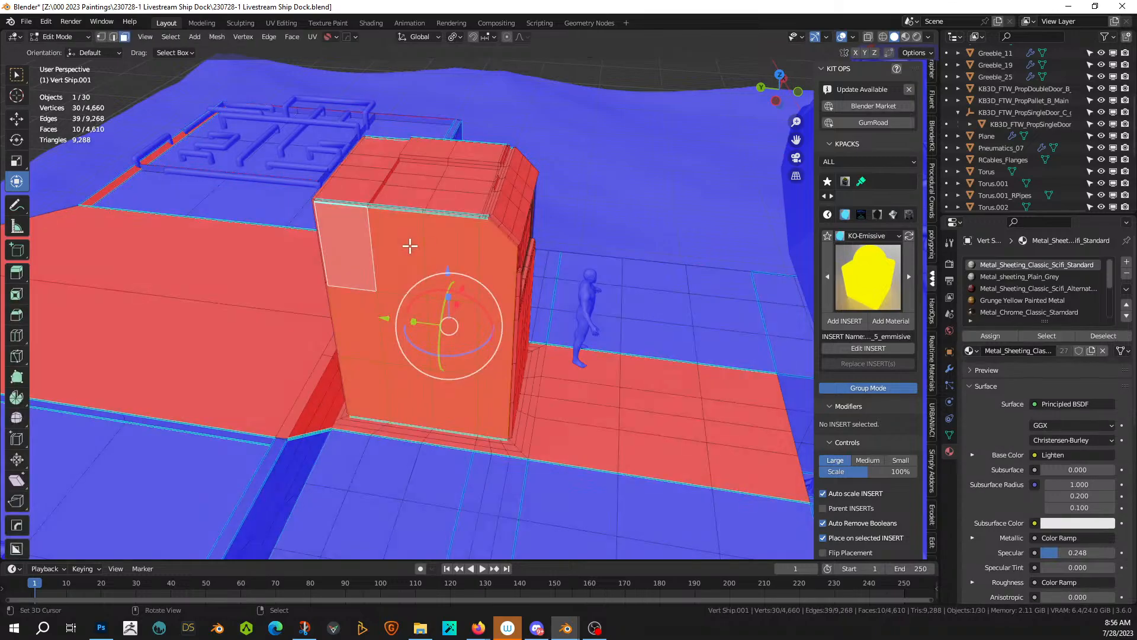
key(shift+n)
key(Tab)
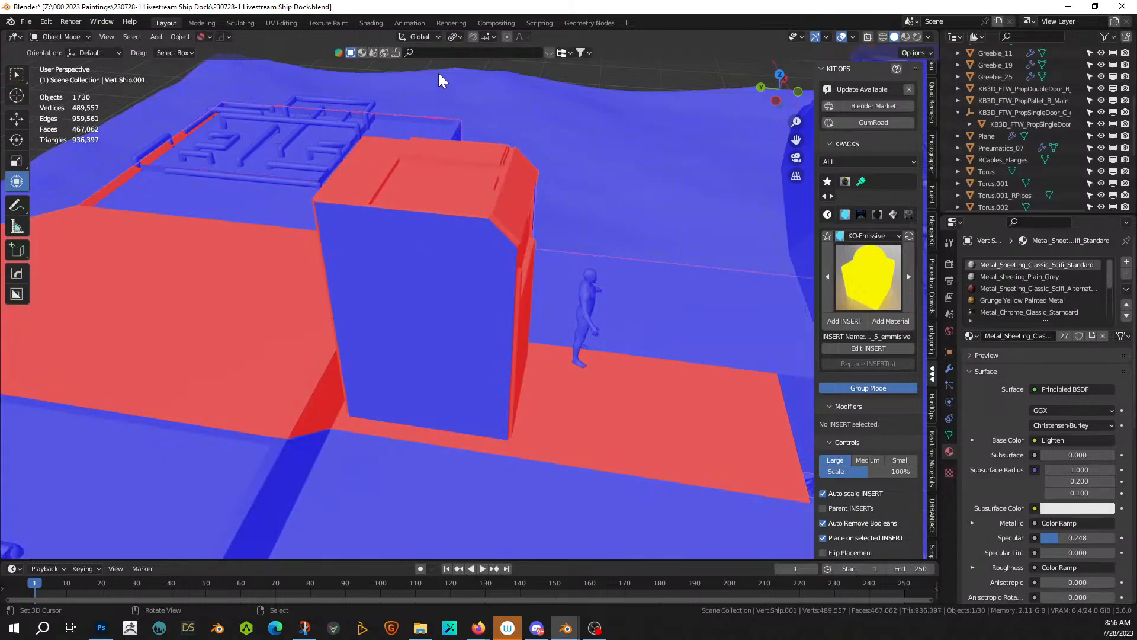
key(alt+v)
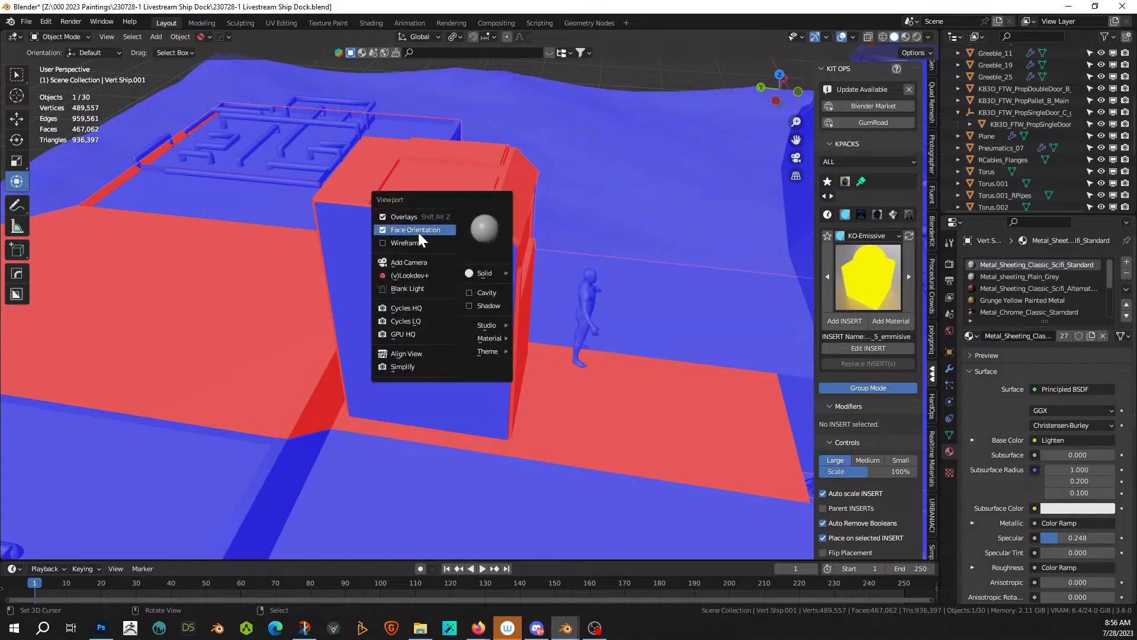
click(418, 233)
key(Tab)
key(Tab)
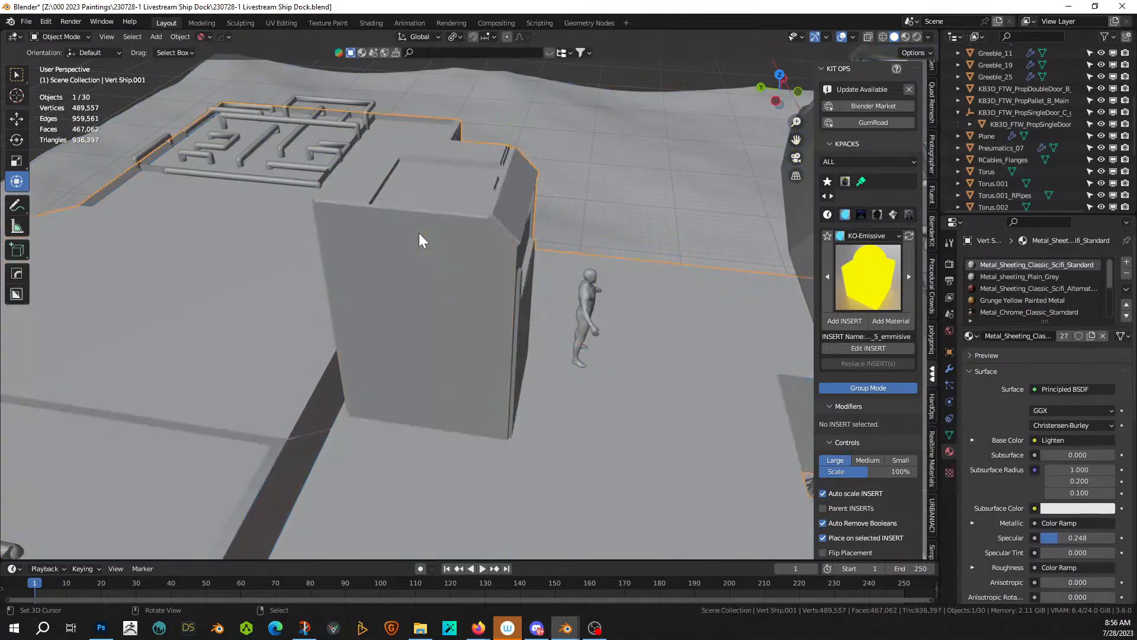
- Apply Random Loop Extrude to the block's side-wall faces with loops 1, 2 and 3 enabled, keeping the wall unobstructed by the settings
key(shift+q)
click(419, 233)
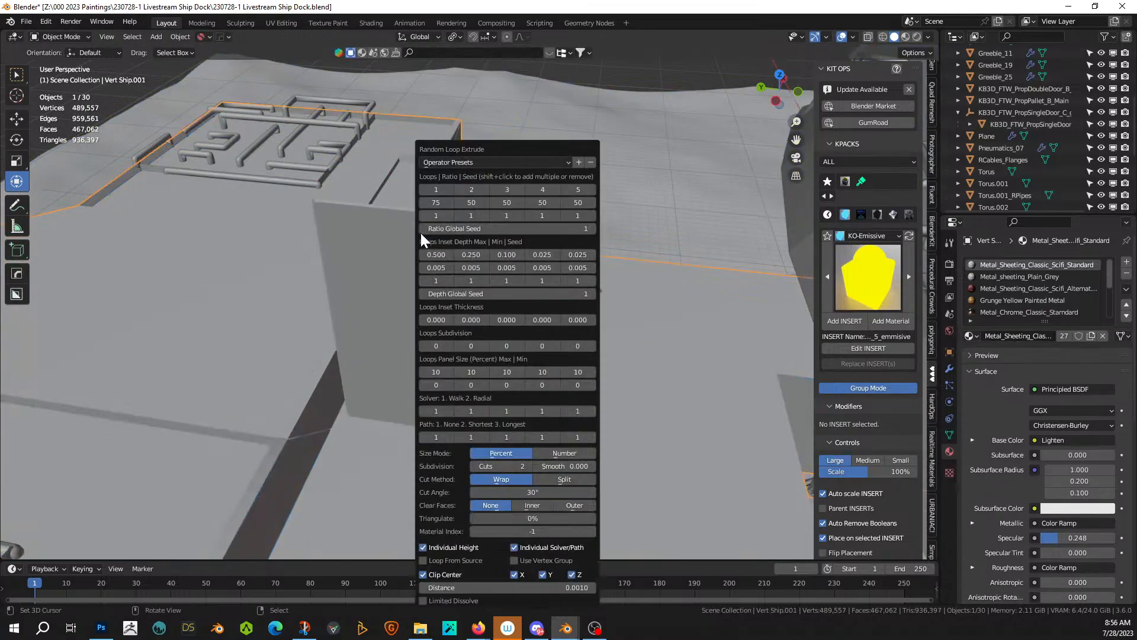
click(436, 190)
shift+click(473, 190)
shift+click(509, 190)
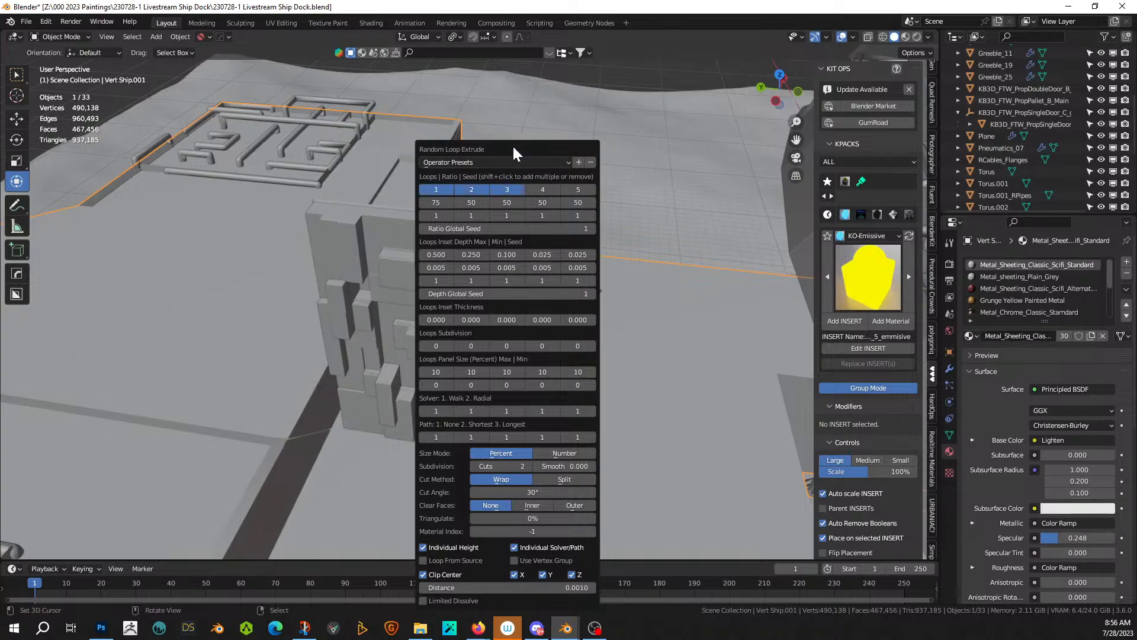
drag(513, 145, 151, 105)
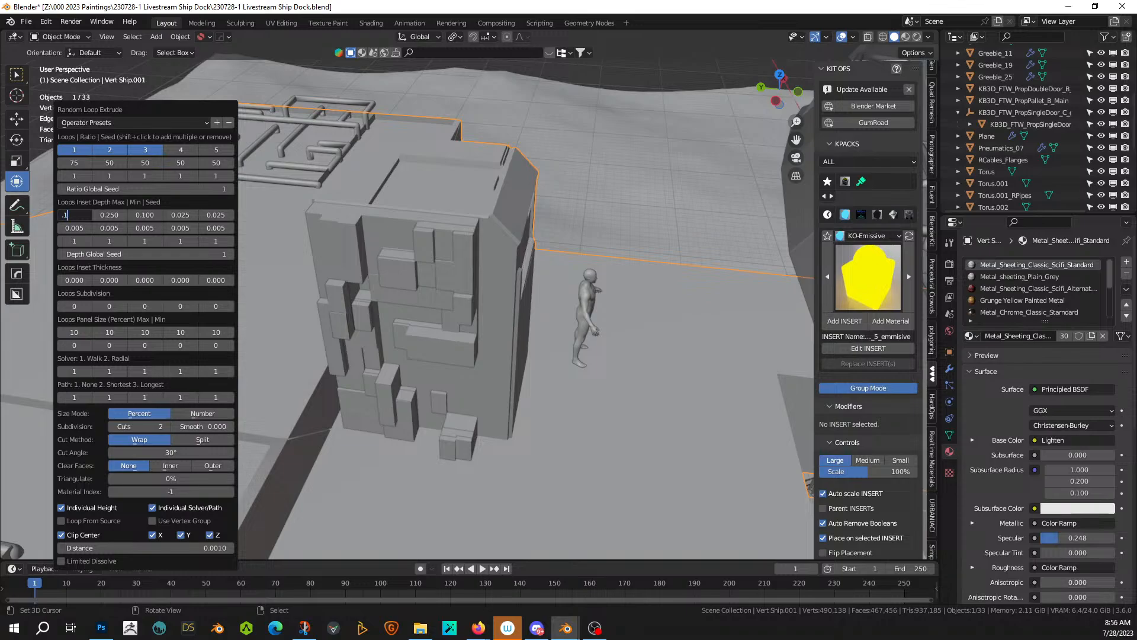
- Set the maximum inset depths of the loop extrusion to 0.100, 0.050 and 0.025 for loops 1, 2 and 3
key(Return)
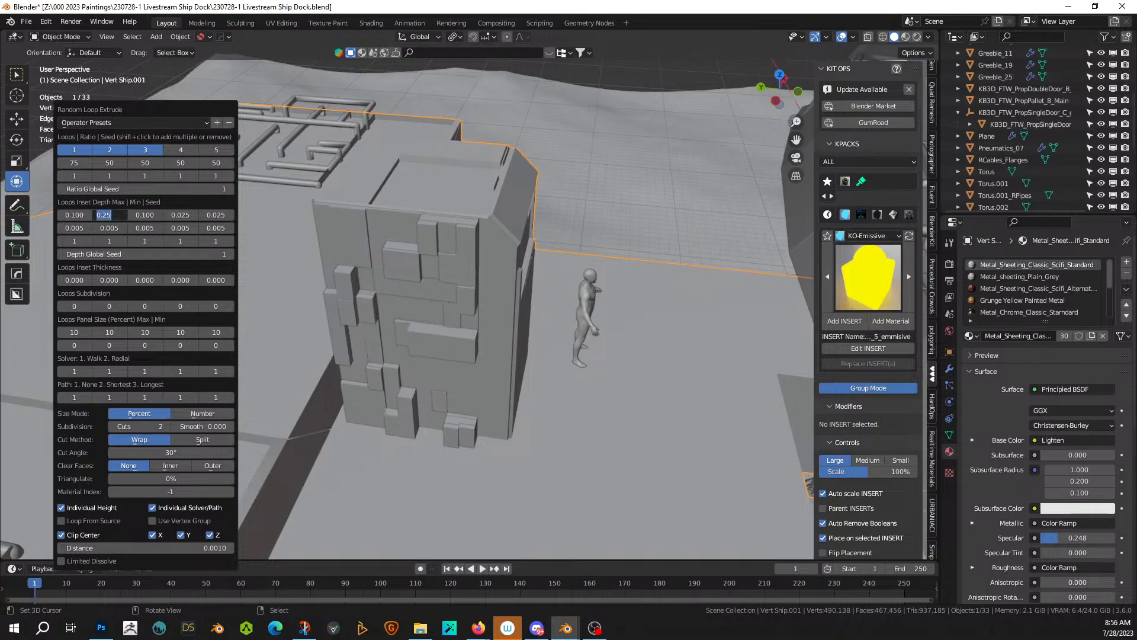
click(100, 215)
text(.05)
key(Return)
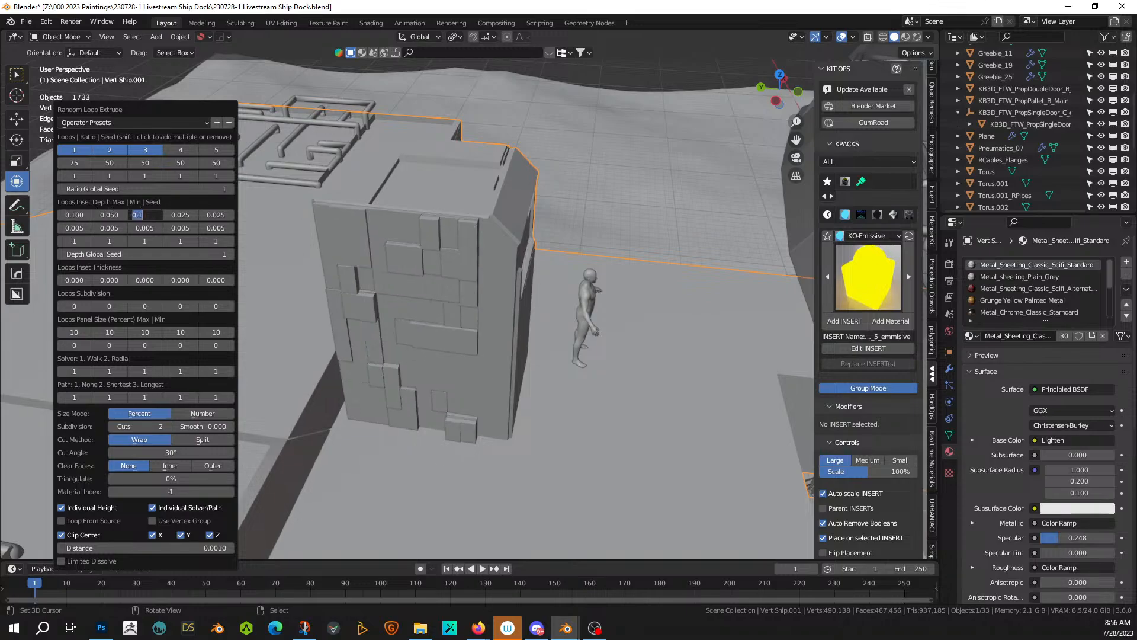
key(Return)
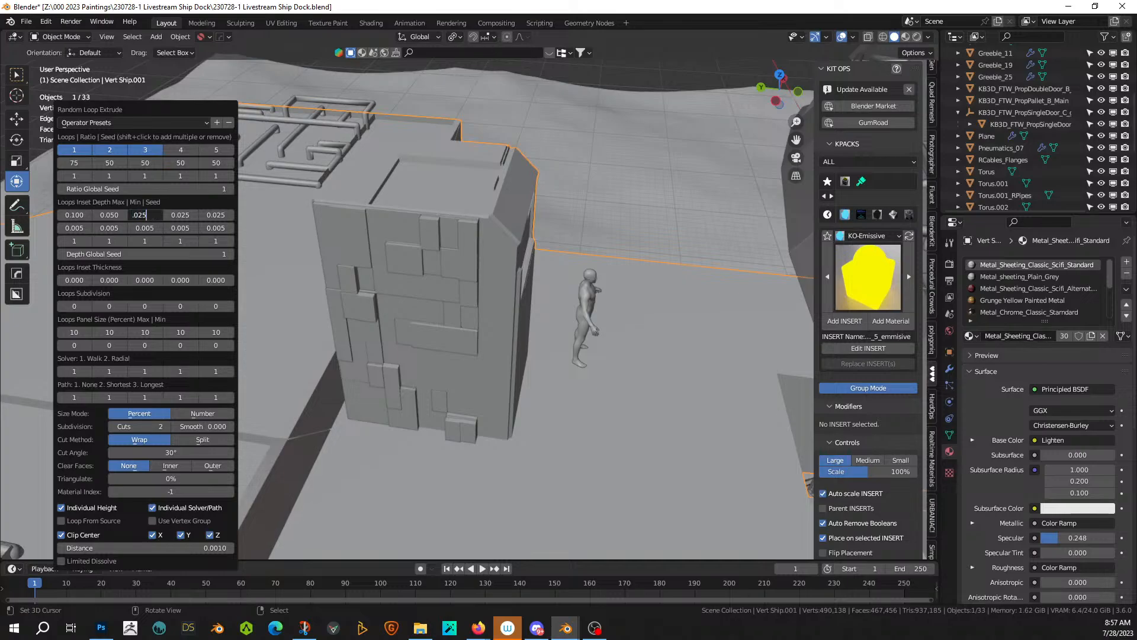
key(Return)
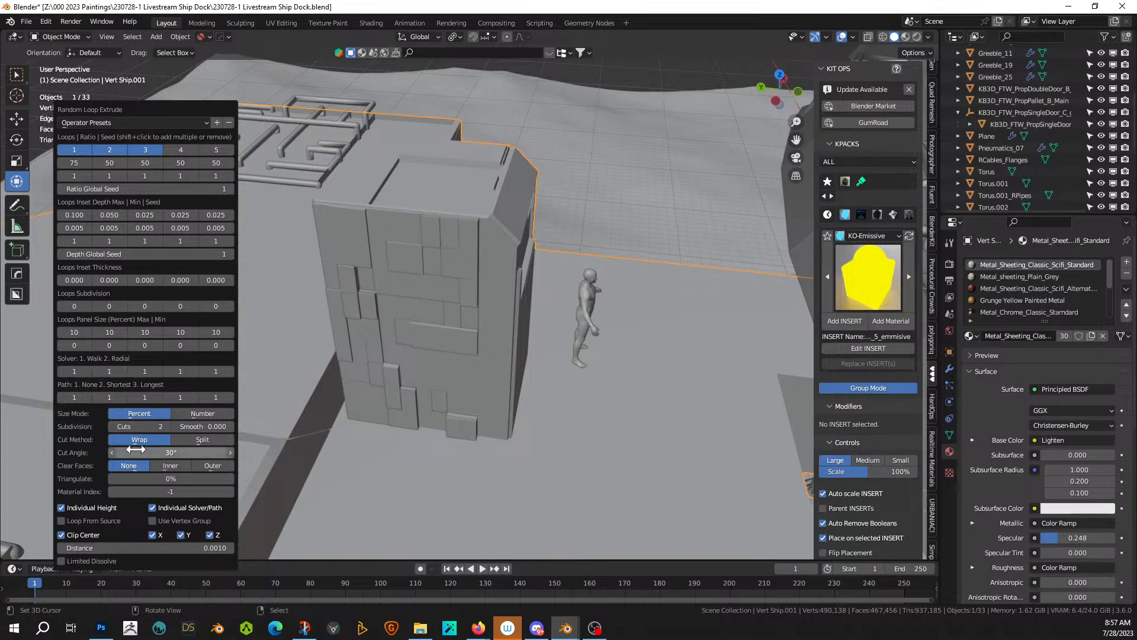
- Set the loop extrusion's subdivision cuts to 3 and the first loop's ratio to 72
click(166, 426)
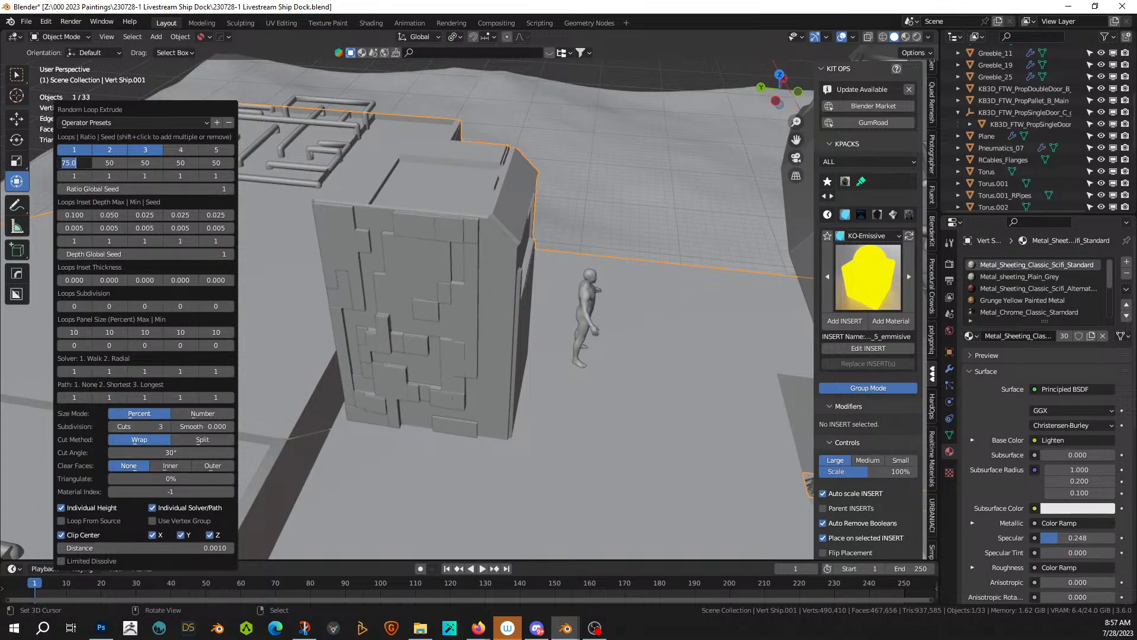
key(Return)
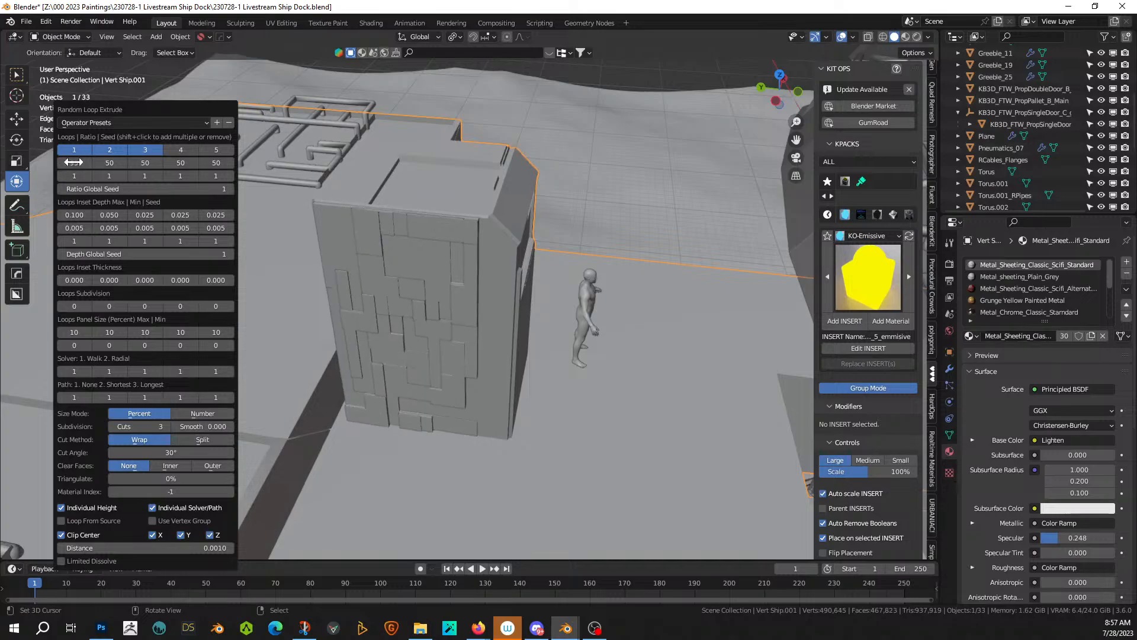
double_click(61, 160)
text(72)
key(Return)
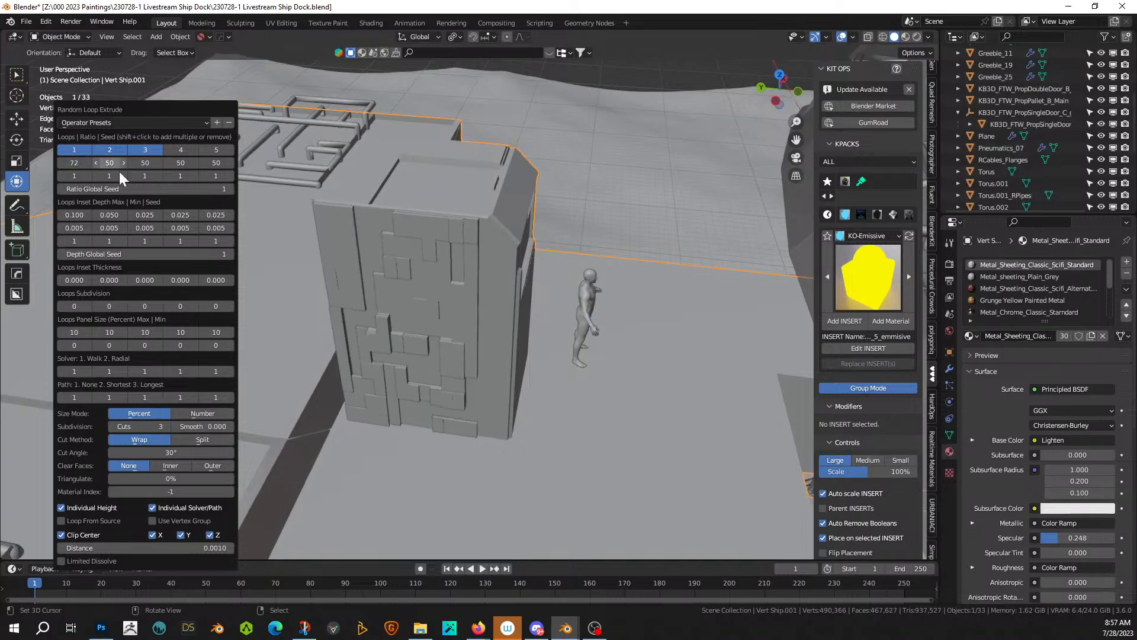
- Generate Random Tubes over the block's panelled side wall using seed 2
middle_drag(219, 235, 539, 303)
key(Tab)
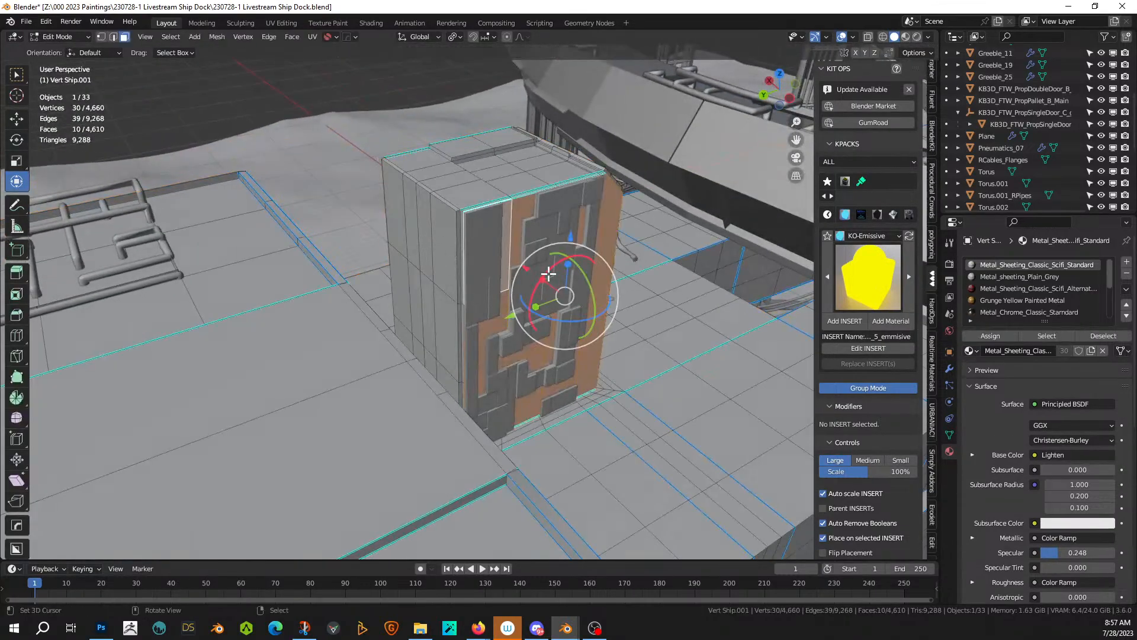
key(Tab)
key(shift+alt+q)
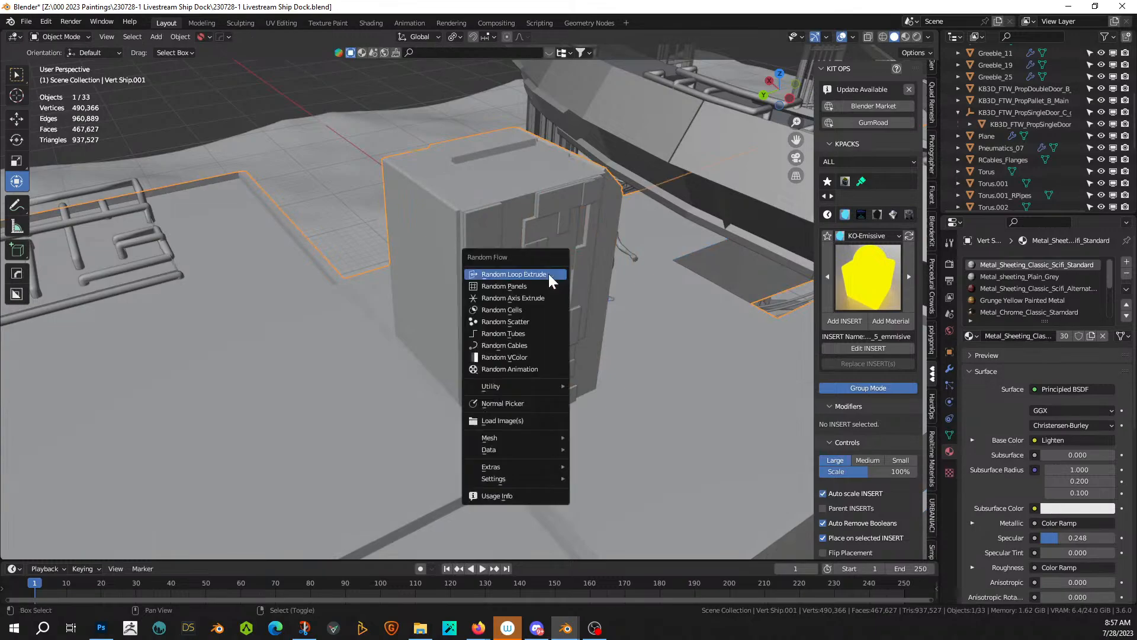
click(538, 333)
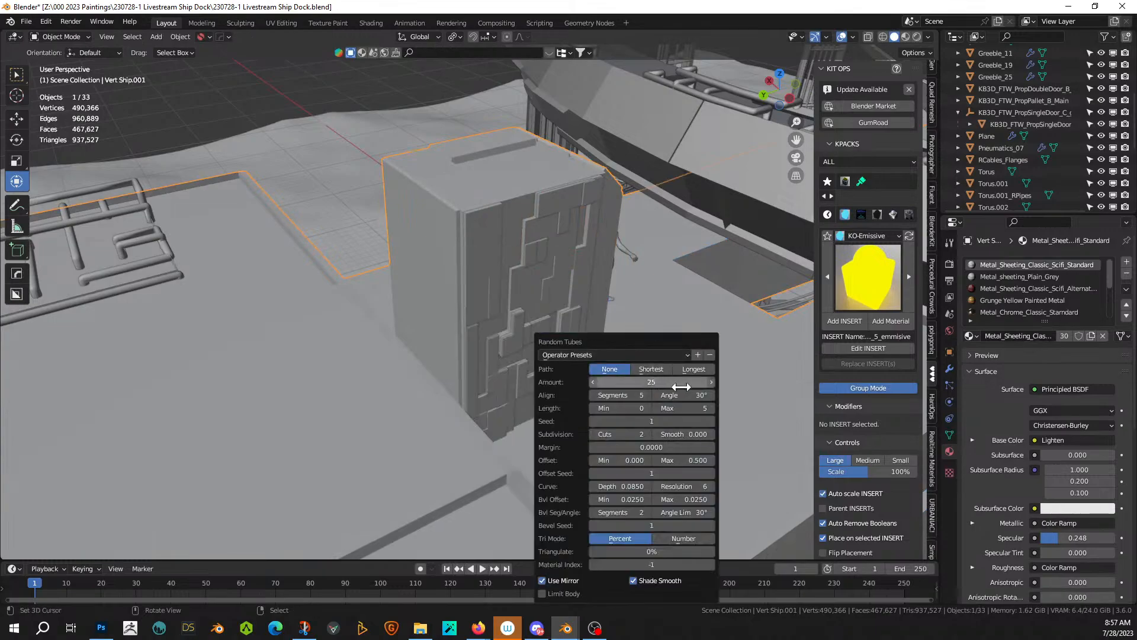
click(712, 421)
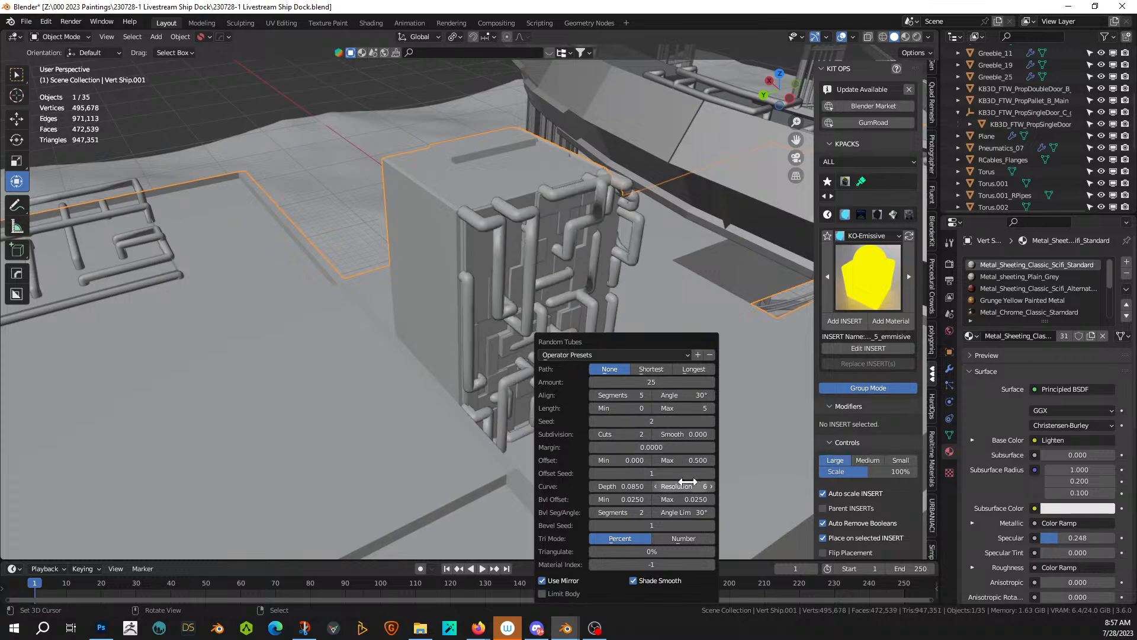
- Set the tubes' curve depth to about 0.0311 and the amount to 10, and change their maximum offset
shift+drag(627, 486, 604, 486)
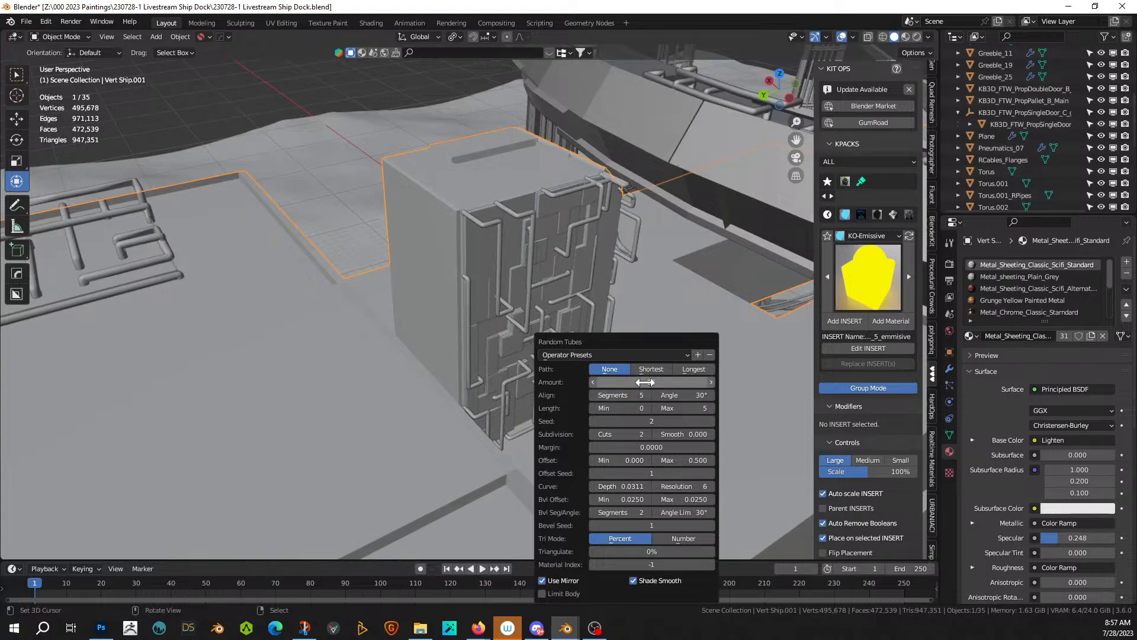
click(651, 382)
text(10)
key(Return)
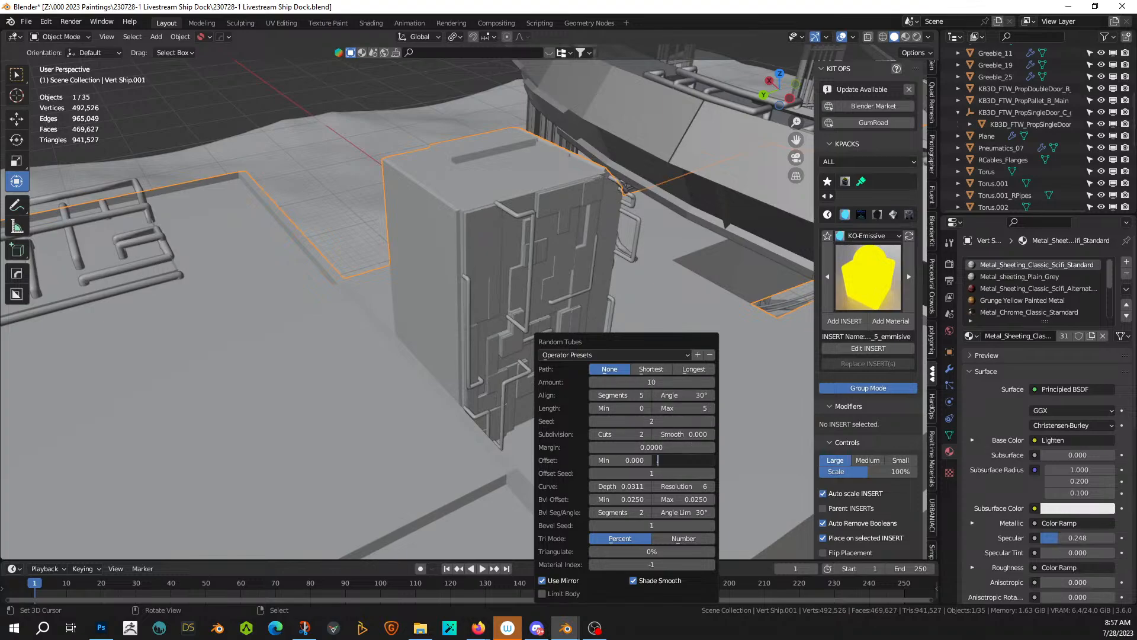
key(Return)
- Select the new tubes on the side wall and assign them the Grunge Yellow Painted Metal material
middle_drag(685, 176, 509, 255)
shift+click(407, 239)
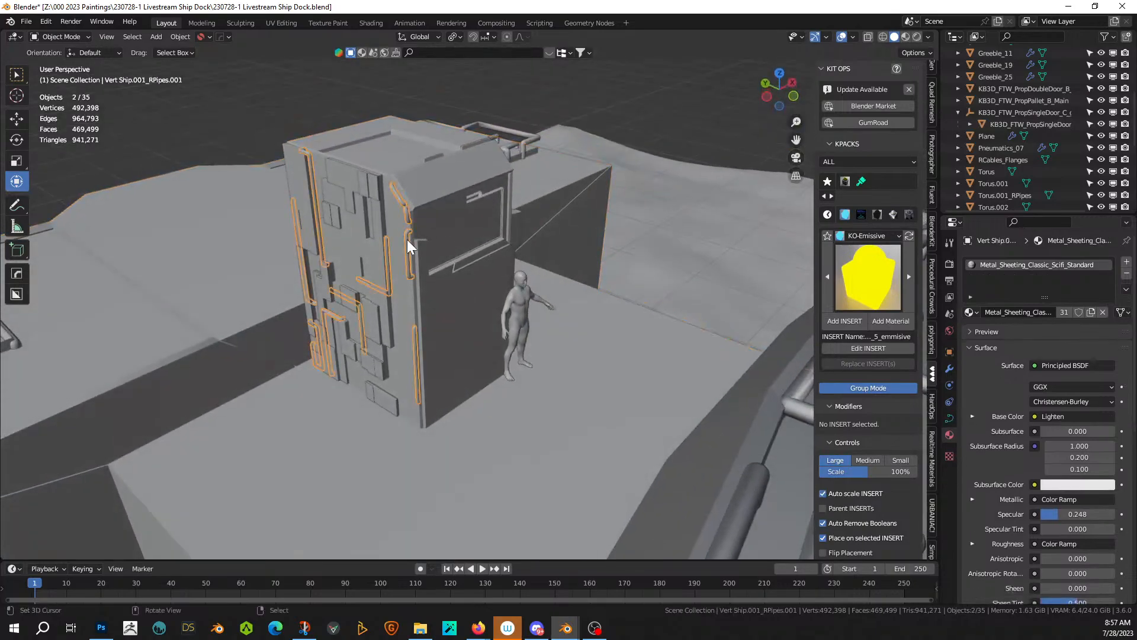
click(978, 313)
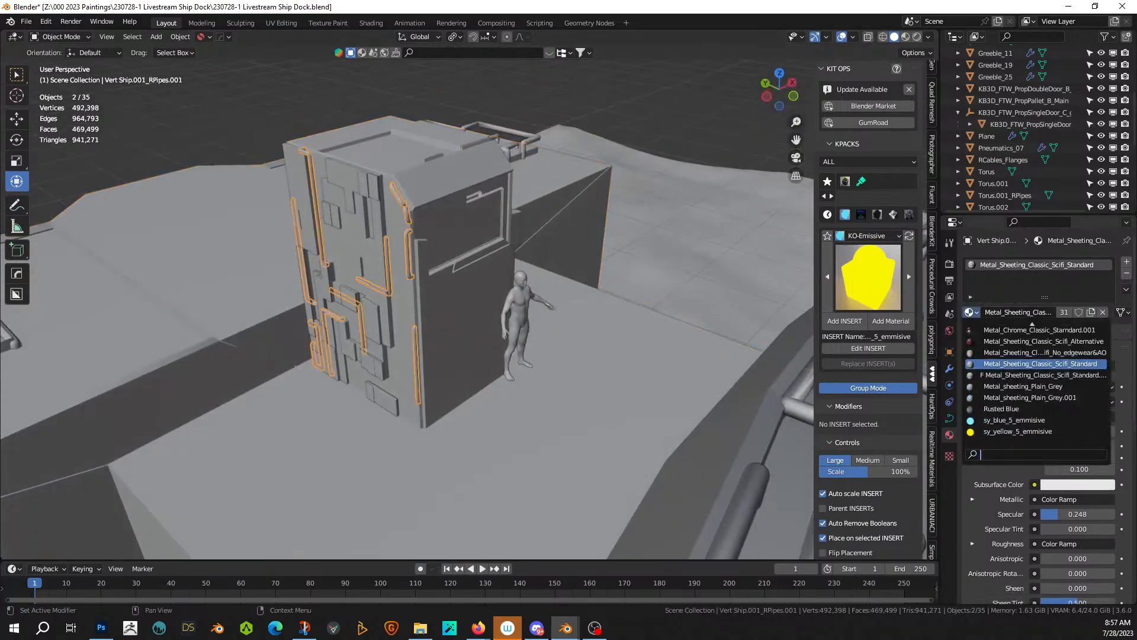
text(yel)
key(Return)
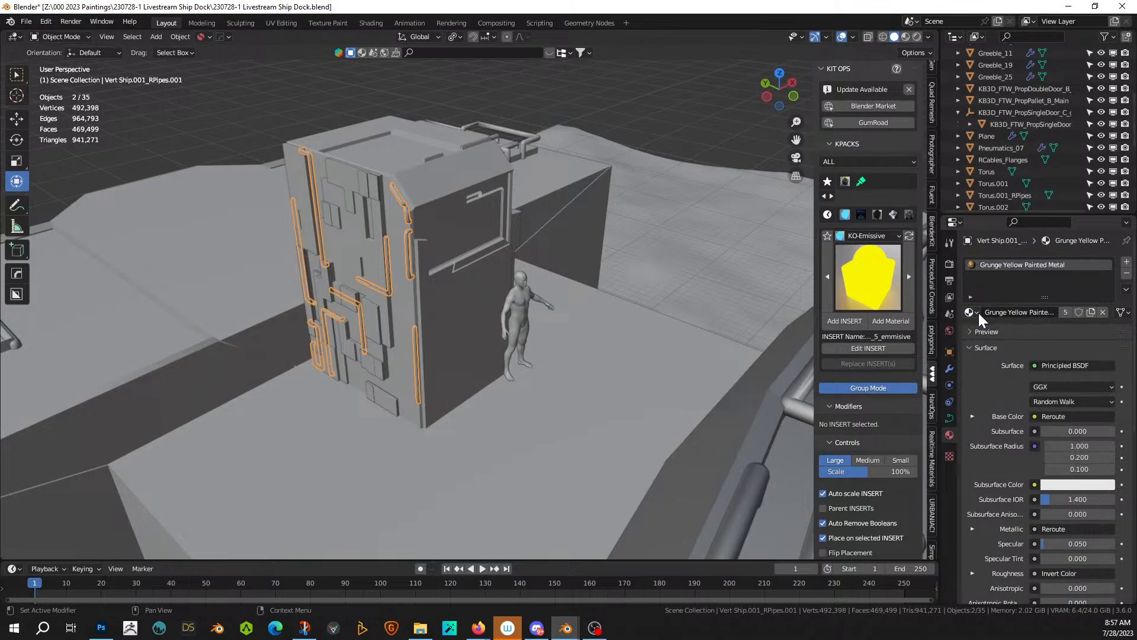
- Show the viewport in rendered shading, clear the selection and inspect the block around to its door side
click(915, 38)
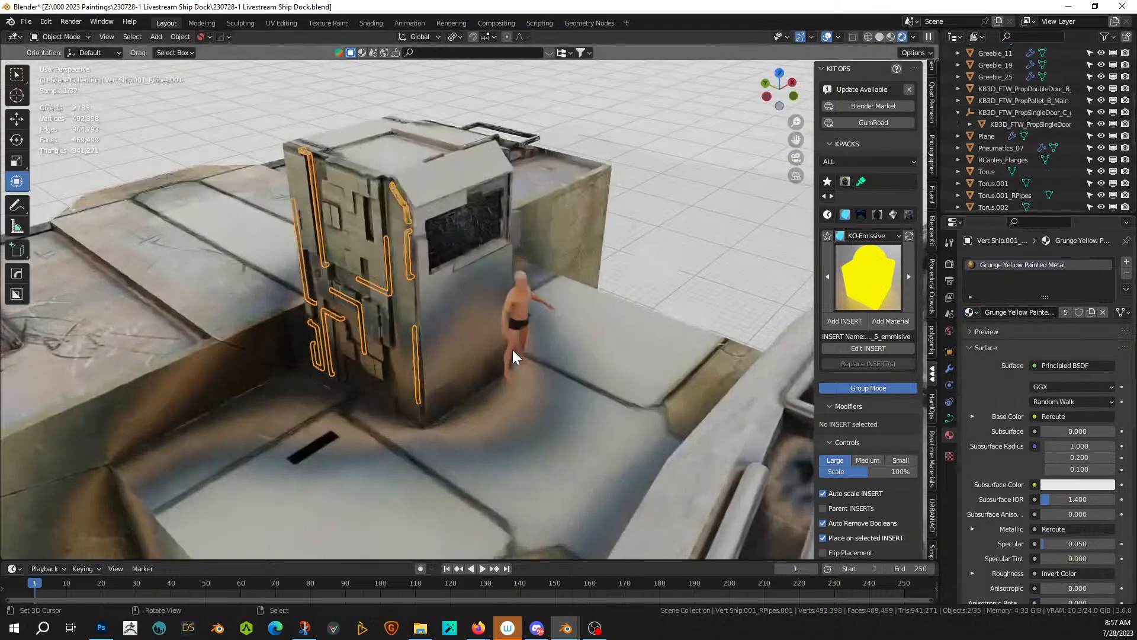
click(254, 112)
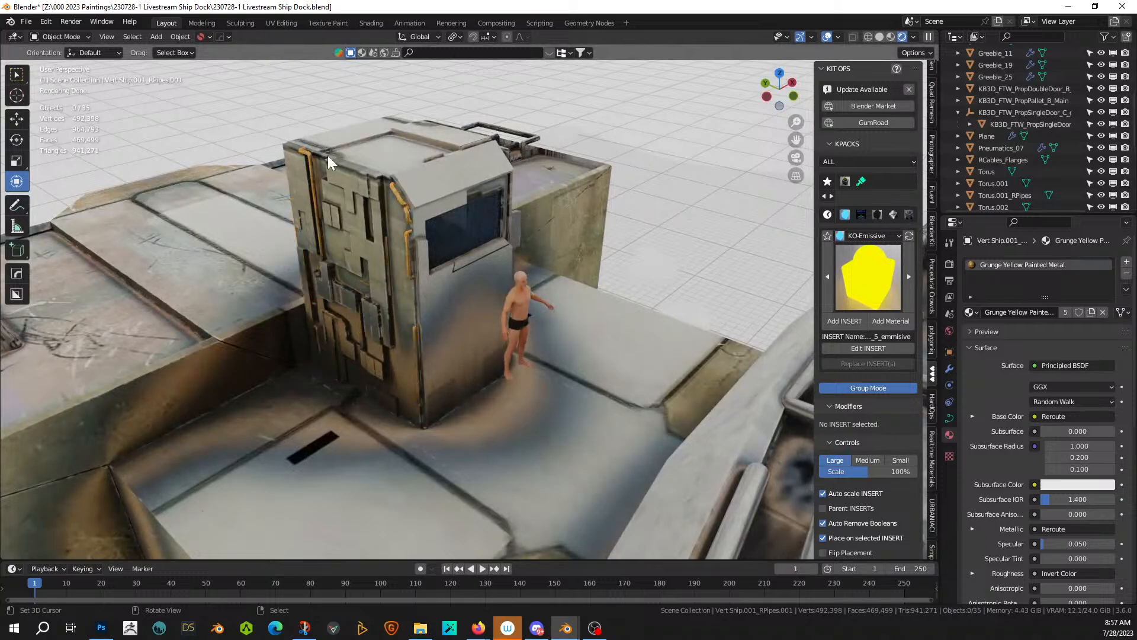
middle_drag(440, 245, 299, 331)
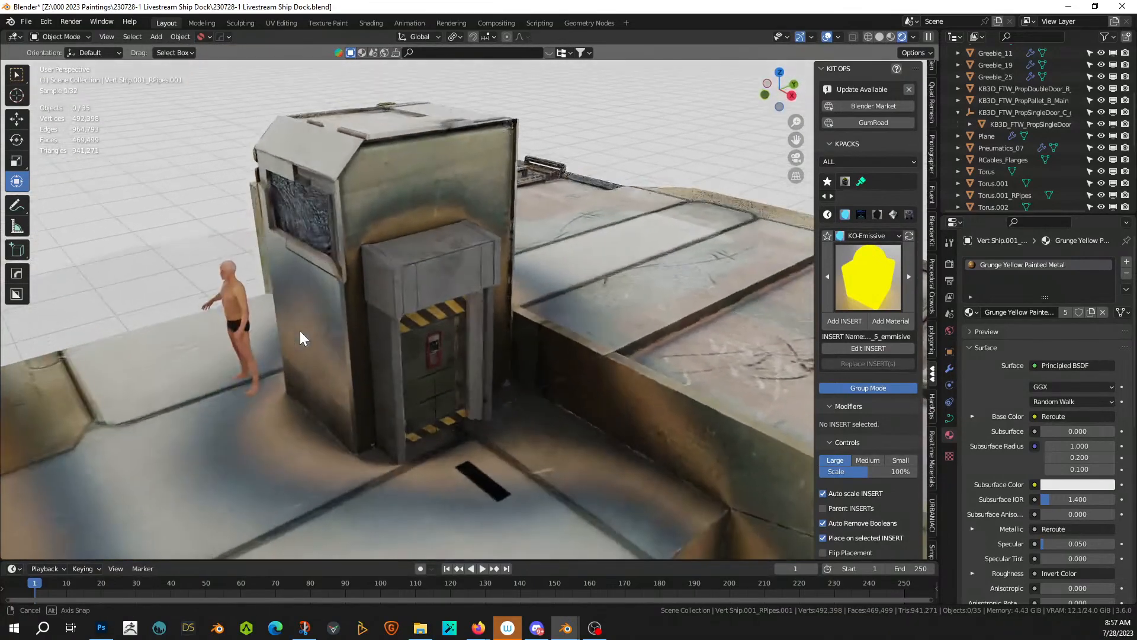
- Replace the material on the single door prop's outer frame and hood with Metal_sheeting_Plain_Grey, and save the file
click(425, 267)
key(Tab)
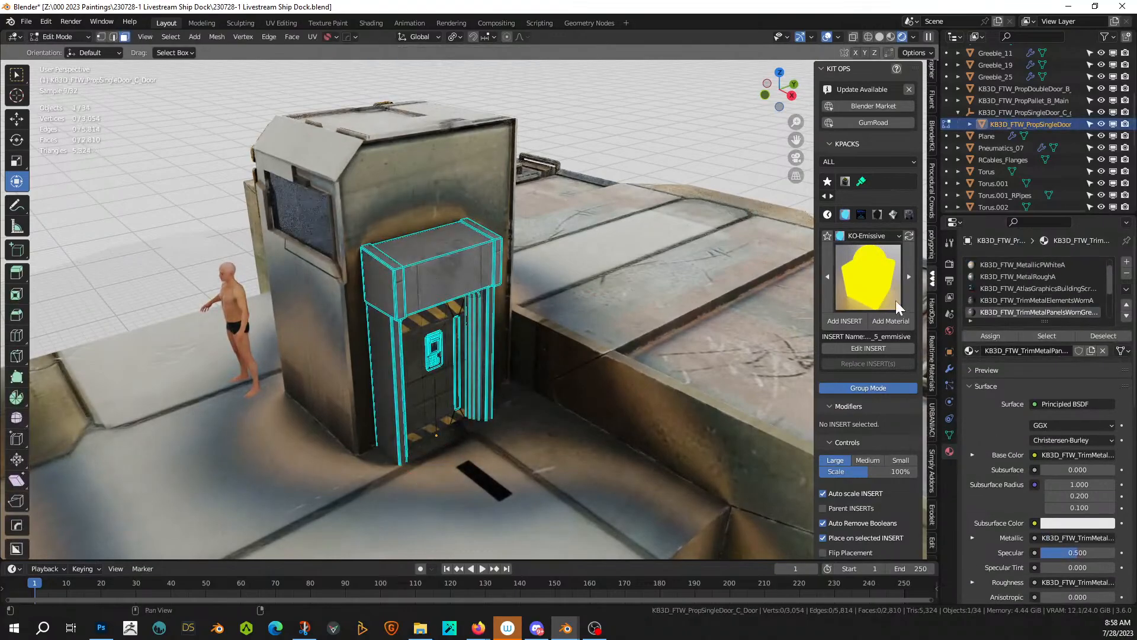
click(446, 276)
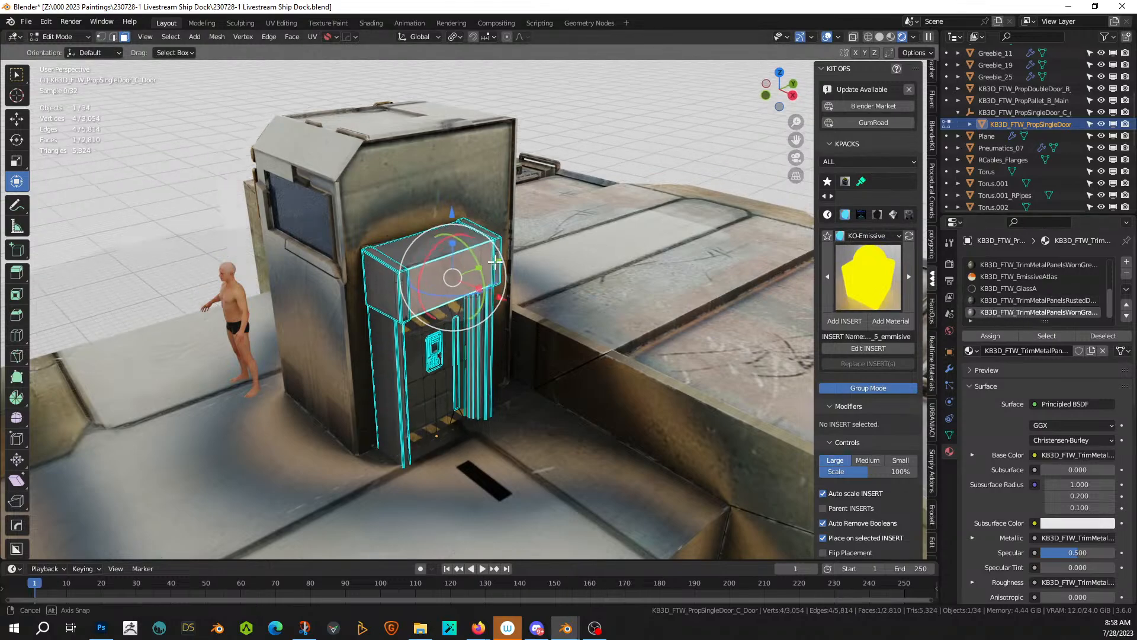
middle_drag(607, 246, 681, 255)
key(Tab)
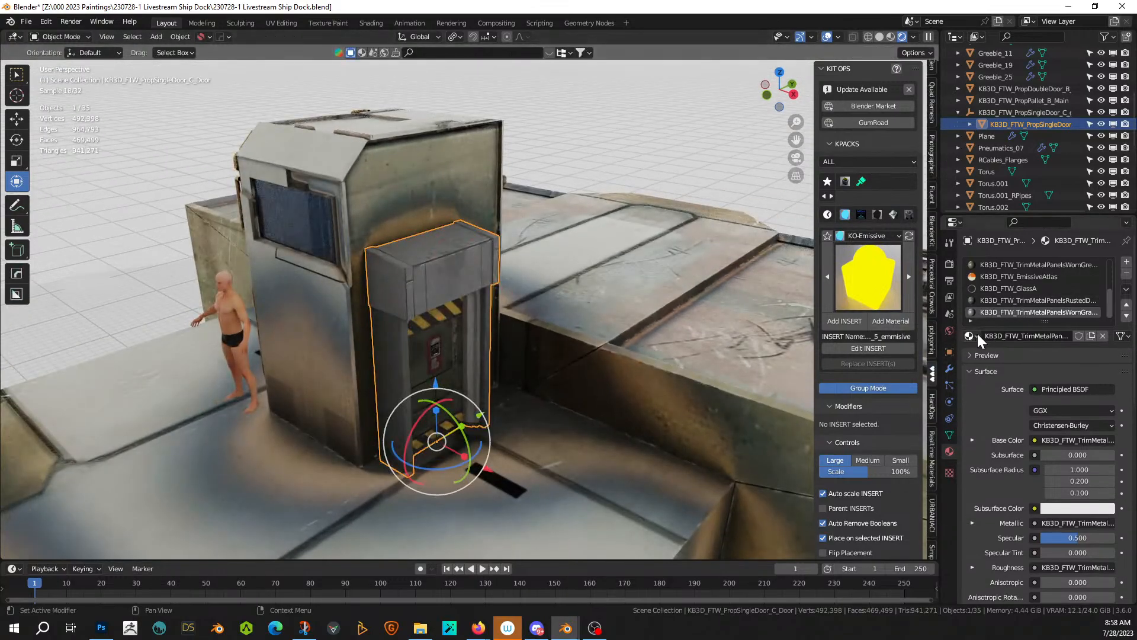
click(978, 336)
text(grey)
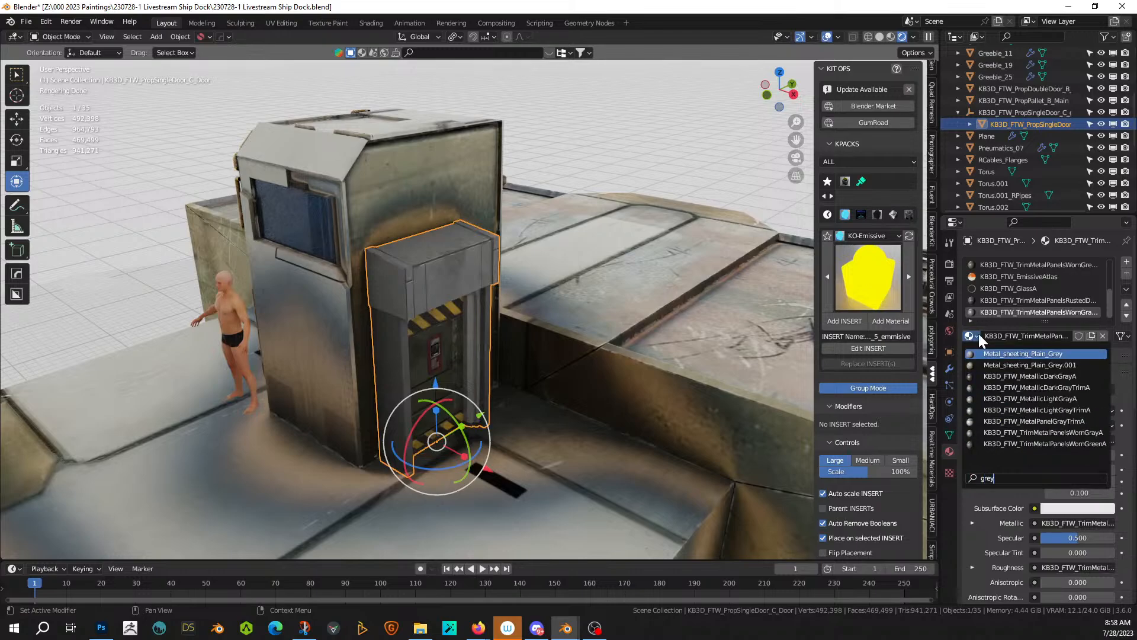
key(Return)
middle_drag(616, 346, 510, 336)
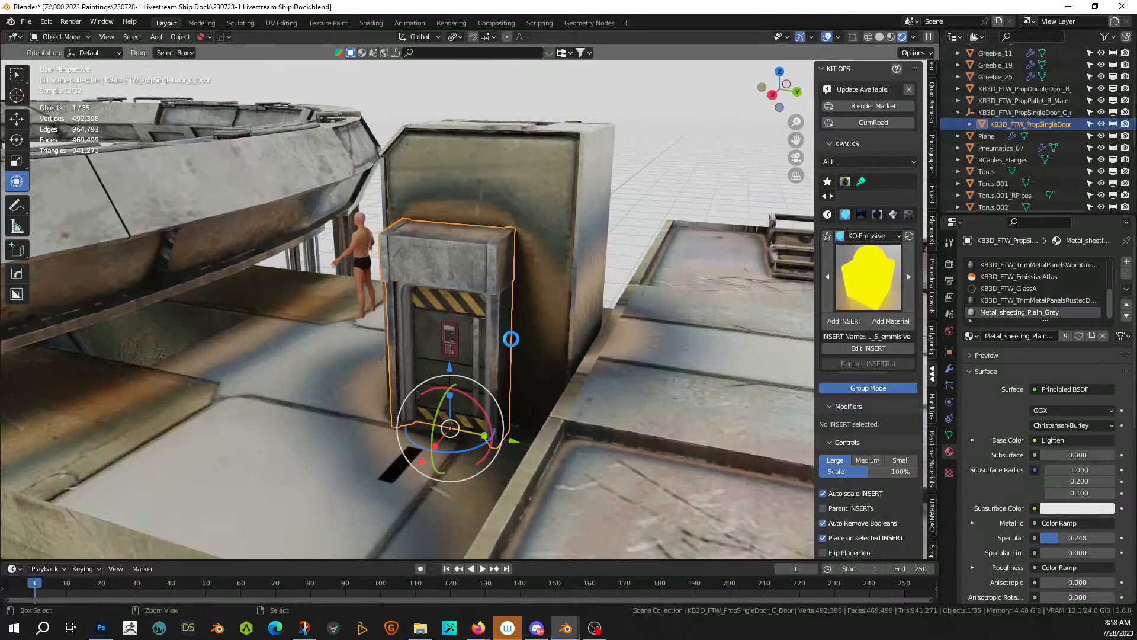
key(ctrl+s)
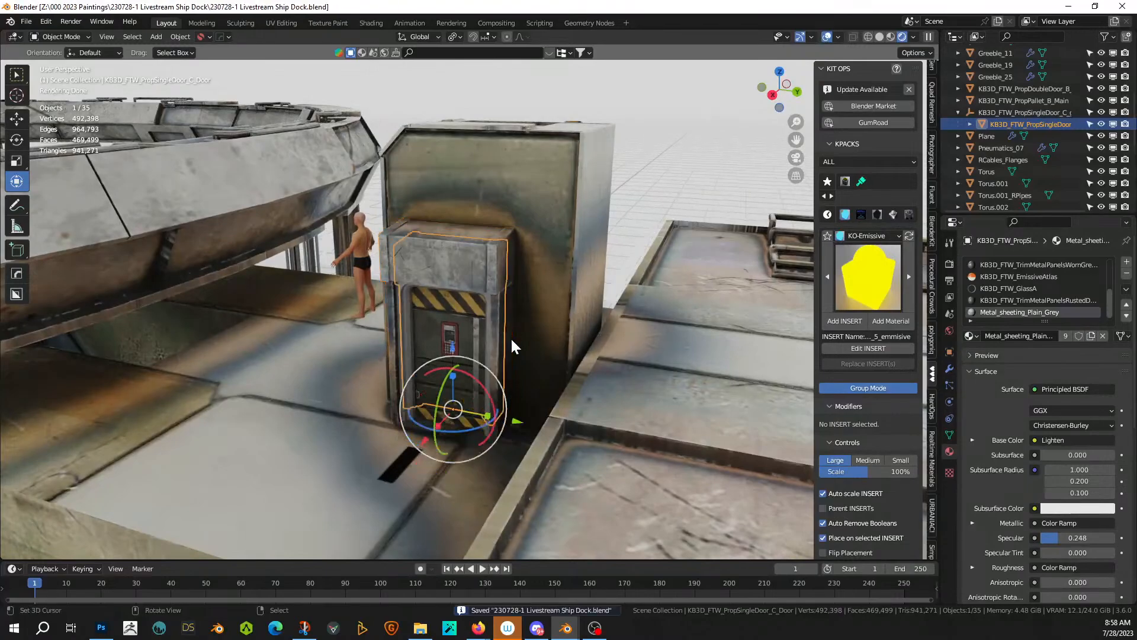
- Apply the Seth_Ocean_with fake Foam material to the water plane and delete its aq_Empty_BoatWake empty
scroll(510, 338, down, 8)
scroll(511, 339, down, 2)
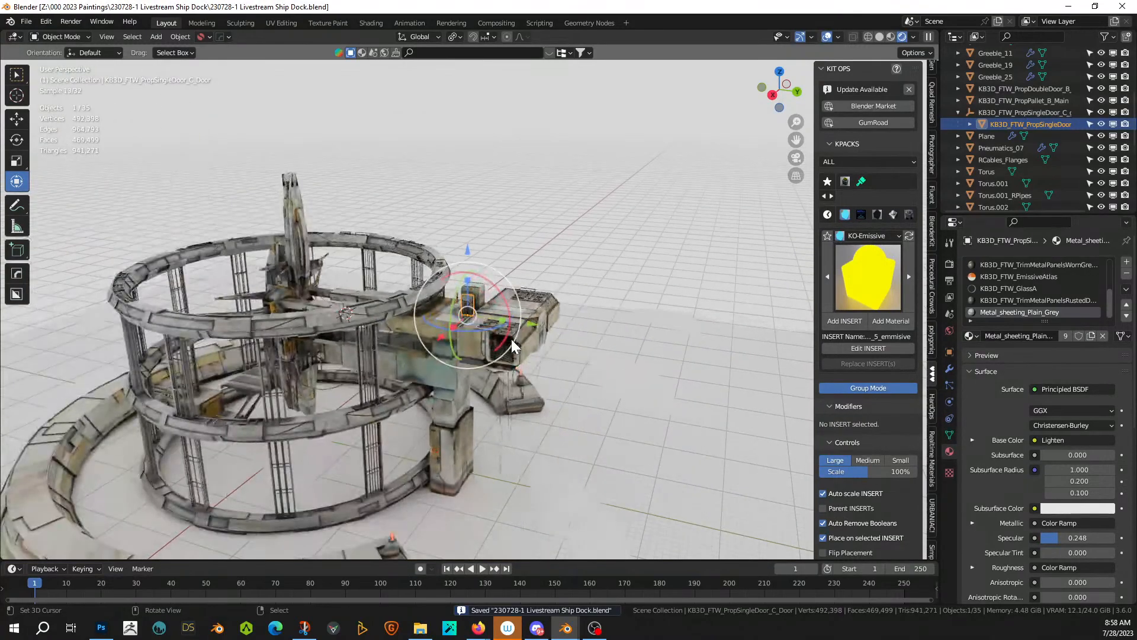
middle_drag(478, 366, 531, 343)
scroll(531, 342, down, 3)
click(629, 446)
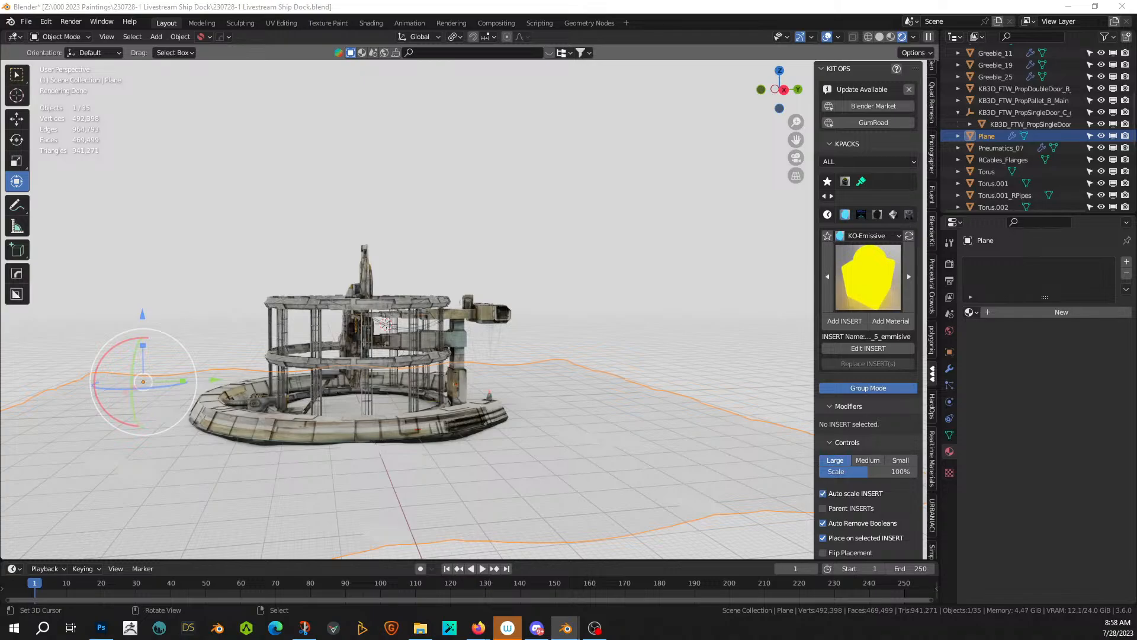
drag(455, 189, 611, 440)
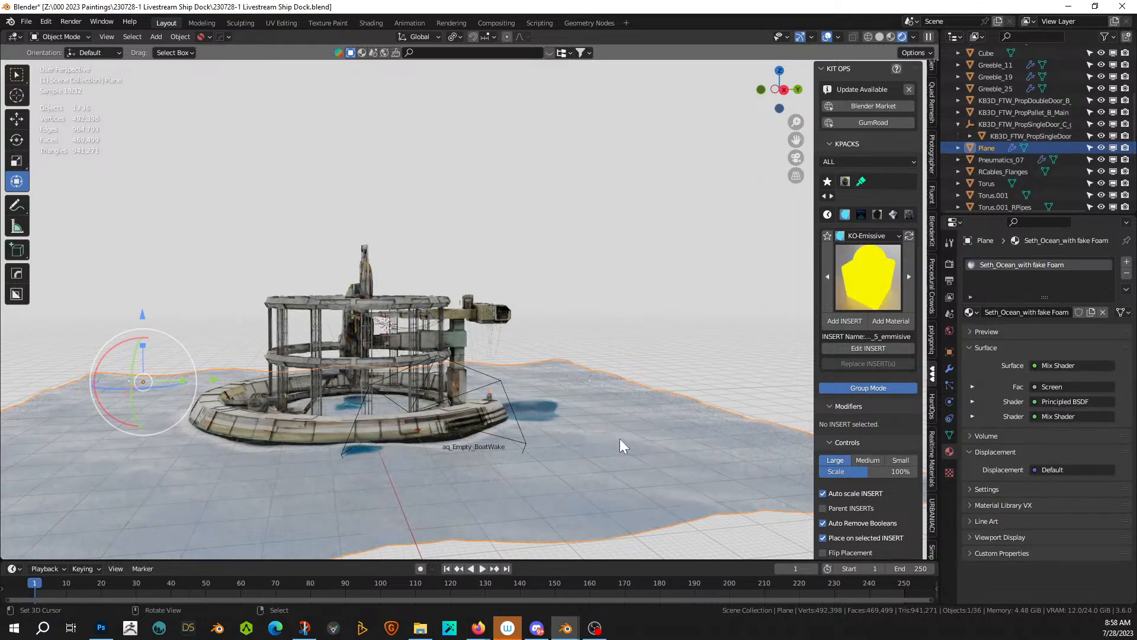
click(514, 411)
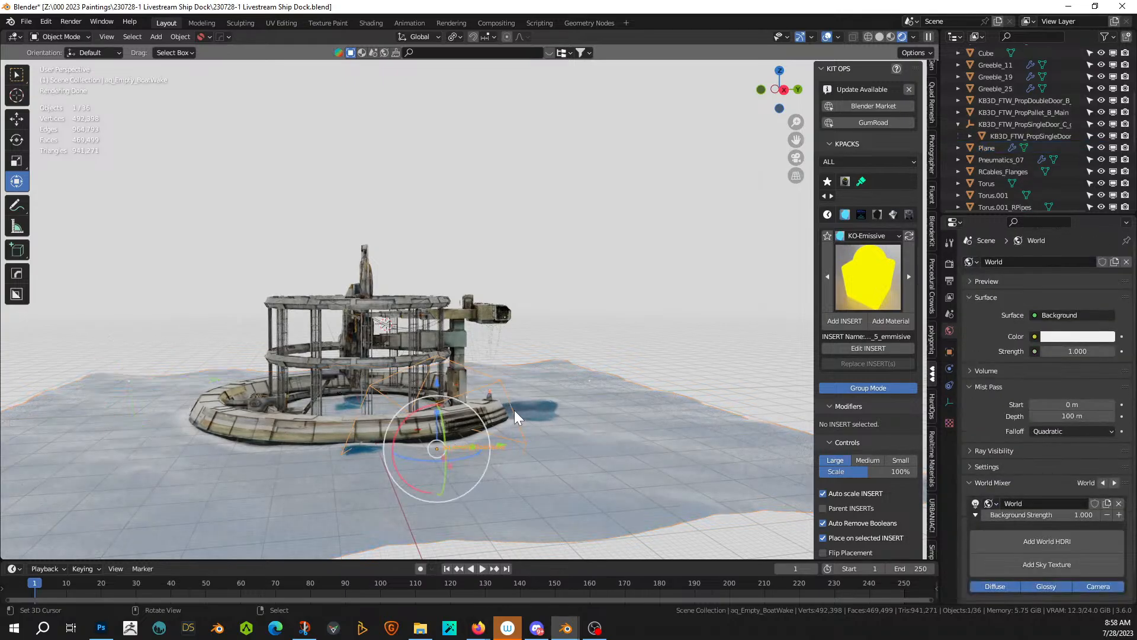
key(Delete)
- Set the water plane's Ocean modifier to repeat 10 in X and Y, with a viewport resolution of 15
middle_drag(542, 429, 592, 418)
scroll(546, 429, up, 3)
scroll(473, 421, down, 5)
scroll(480, 379, up, 2)
scroll(562, 401, up, 3)
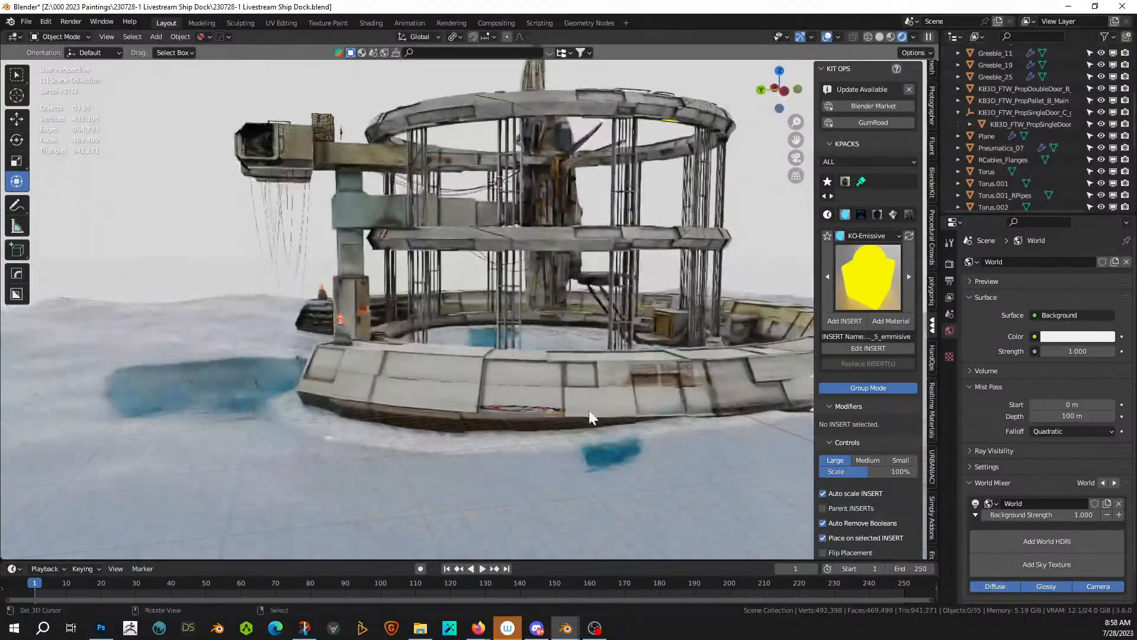
click(203, 406)
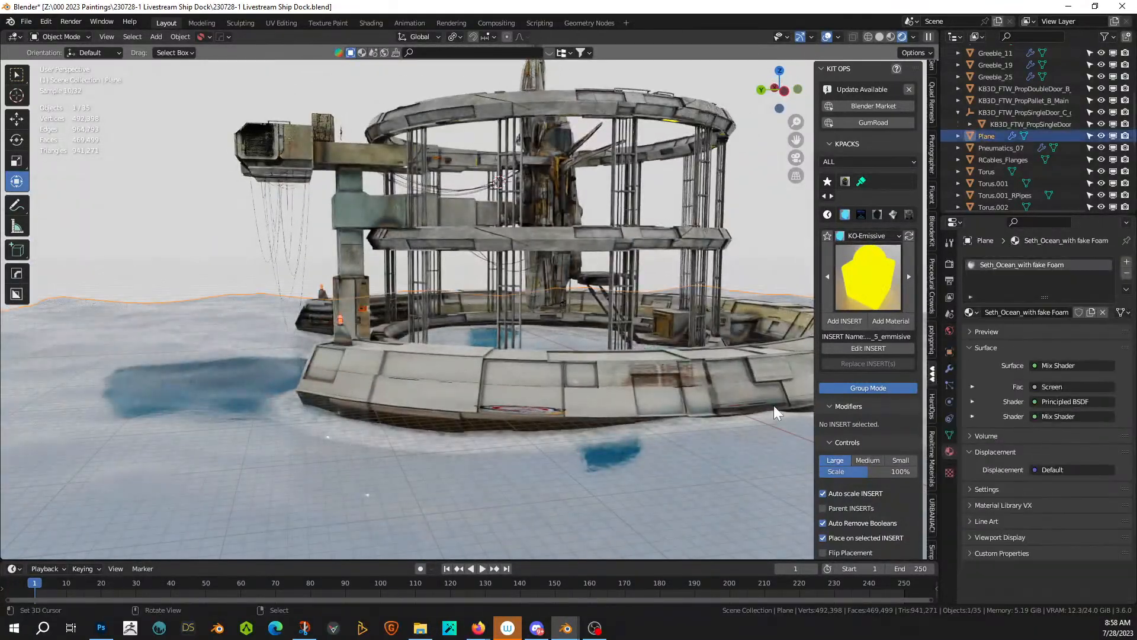
click(949, 367)
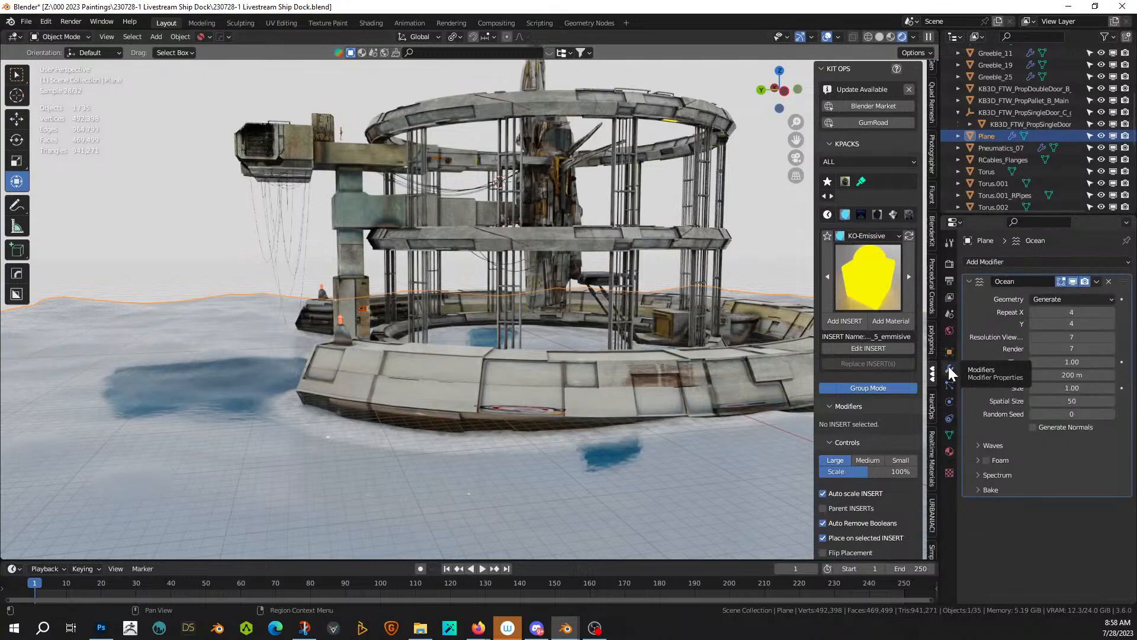
click(1077, 310)
text(10)
key(Tab)
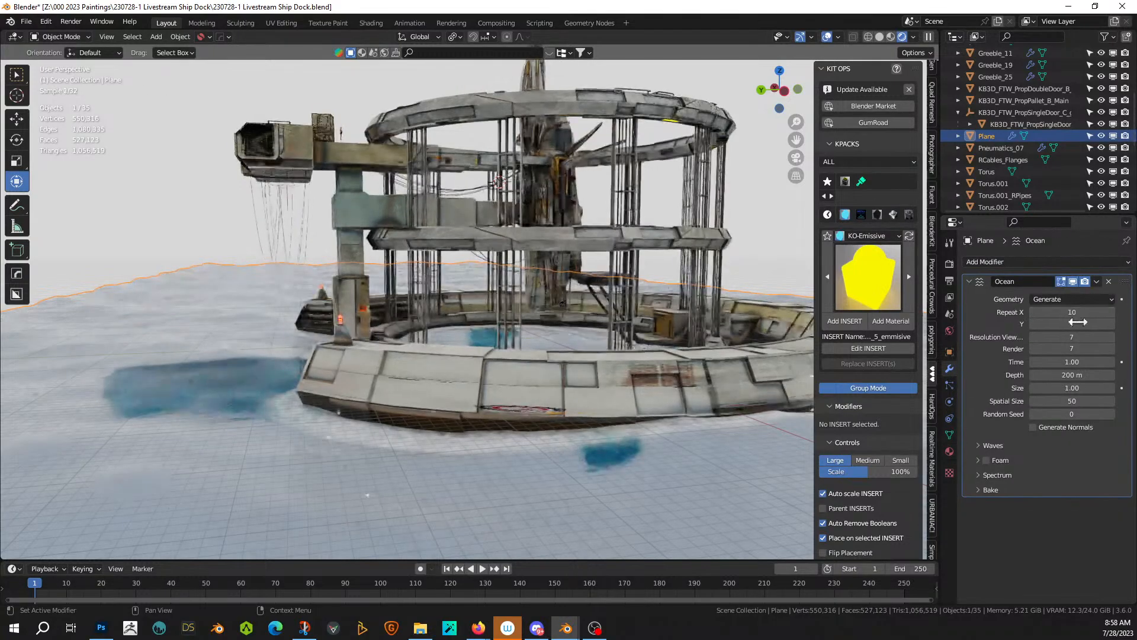
text(10)
key(Tab)
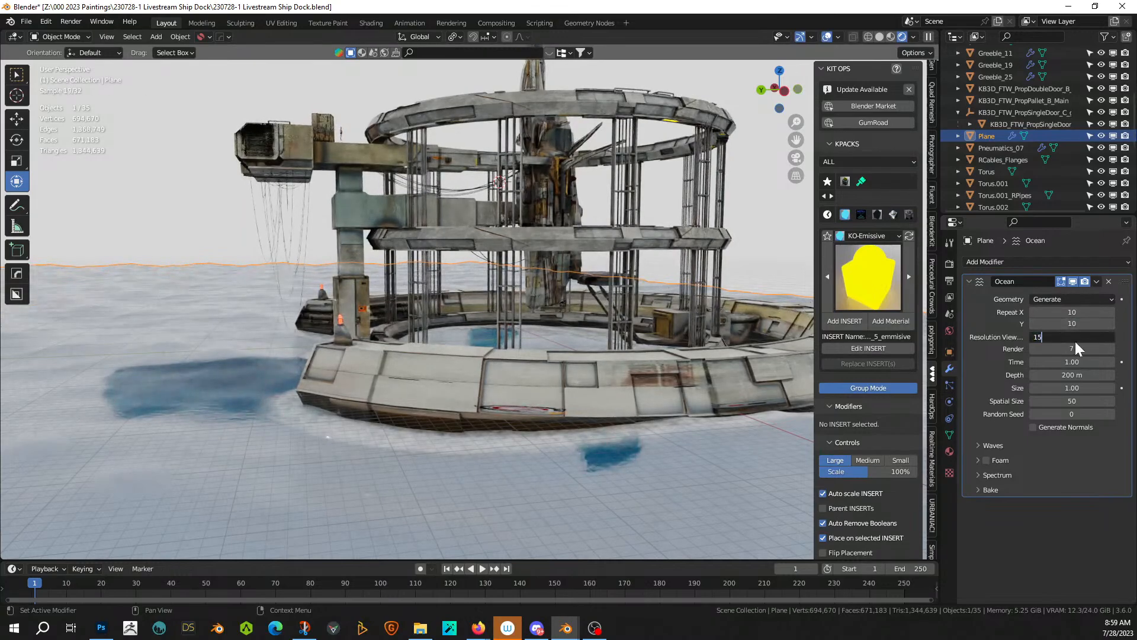
key(Return)
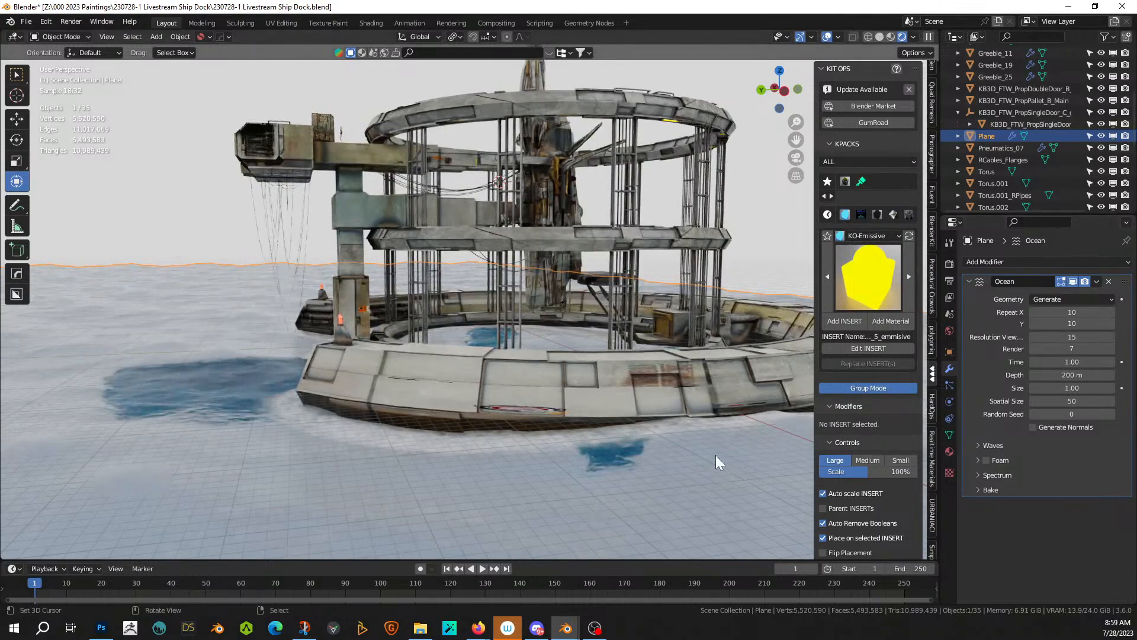
- Delete the HumGen collection with its whole hierarchy, removing the human figure beside the upright block
middle_drag(663, 471, 393, 370)
scroll(655, 481, down, 5)
scroll(623, 460, up, 3)
scroll(545, 460, up, 3)
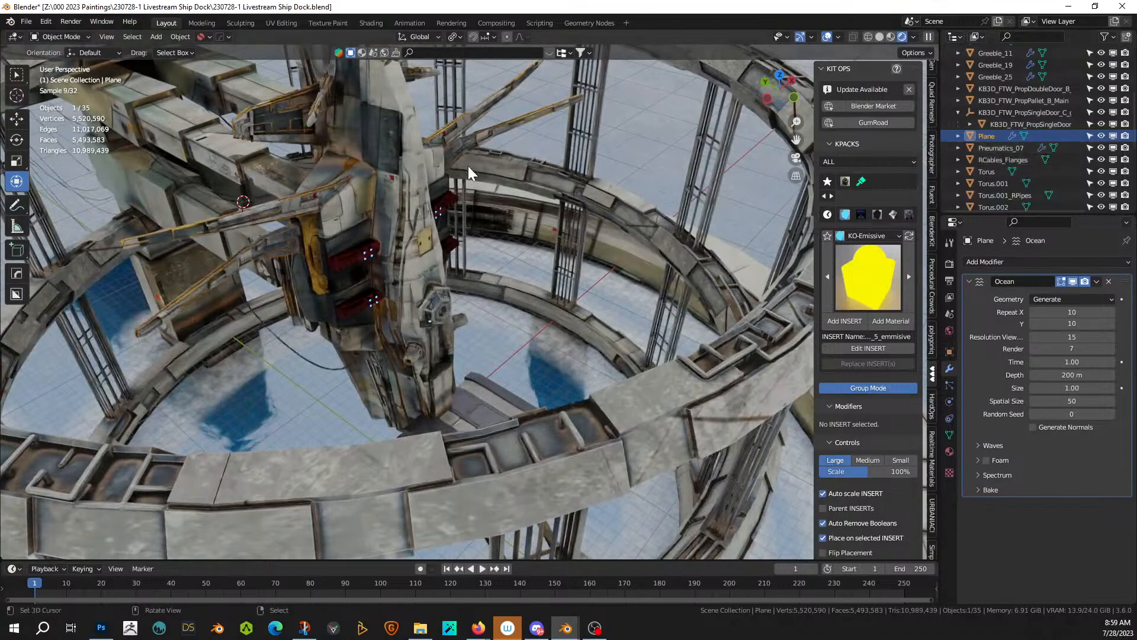
middle_drag(469, 173, 723, 407)
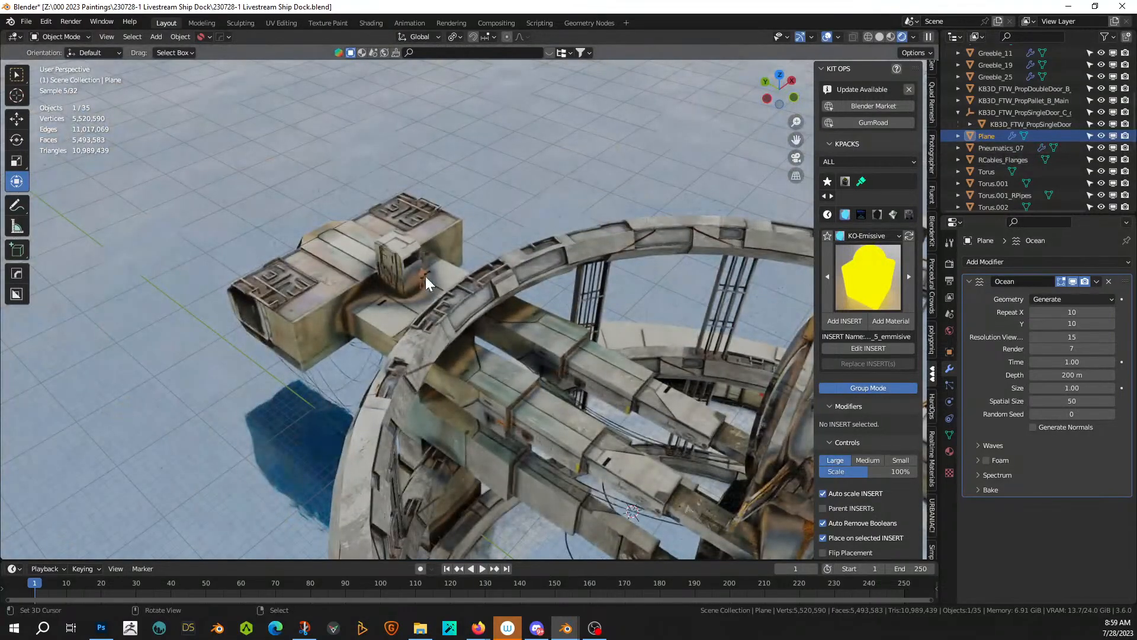
click(422, 274)
scroll(1007, 154, up, 5)
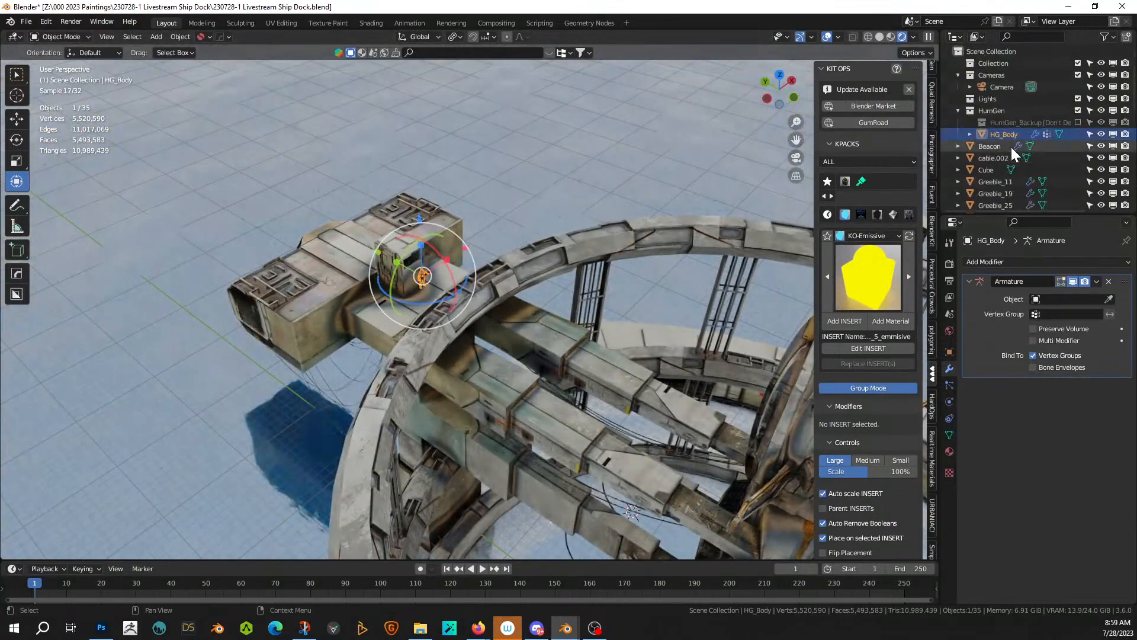
click(990, 111)
right_click(990, 113)
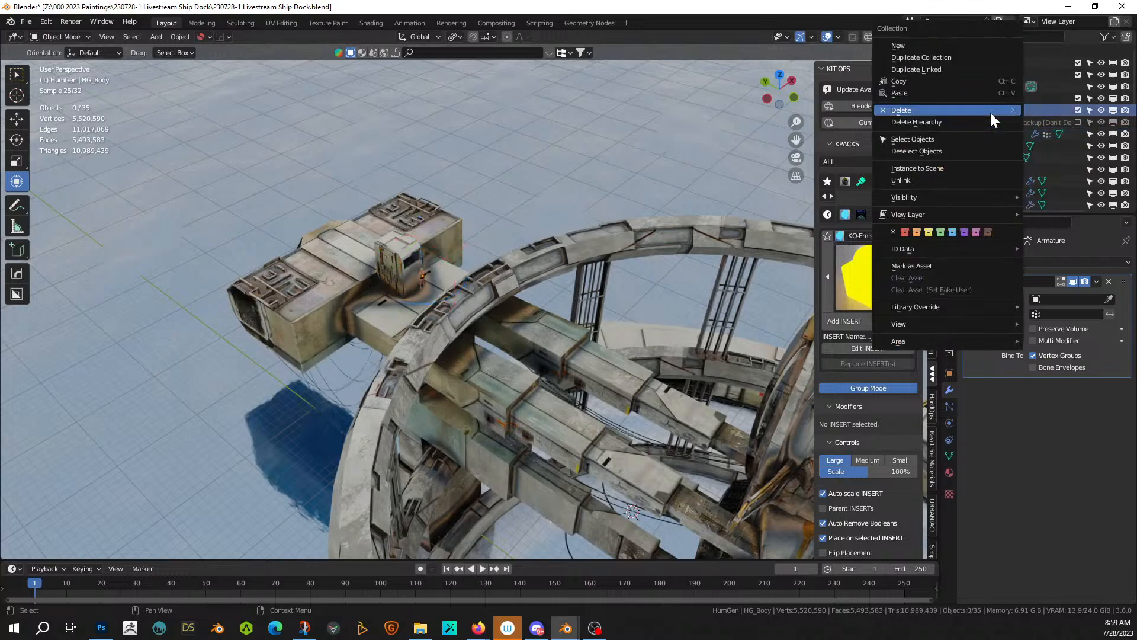
click(926, 122)
- Look through the scene camera and apply the Alexa 65 camera preset
scroll(496, 317, up, 4)
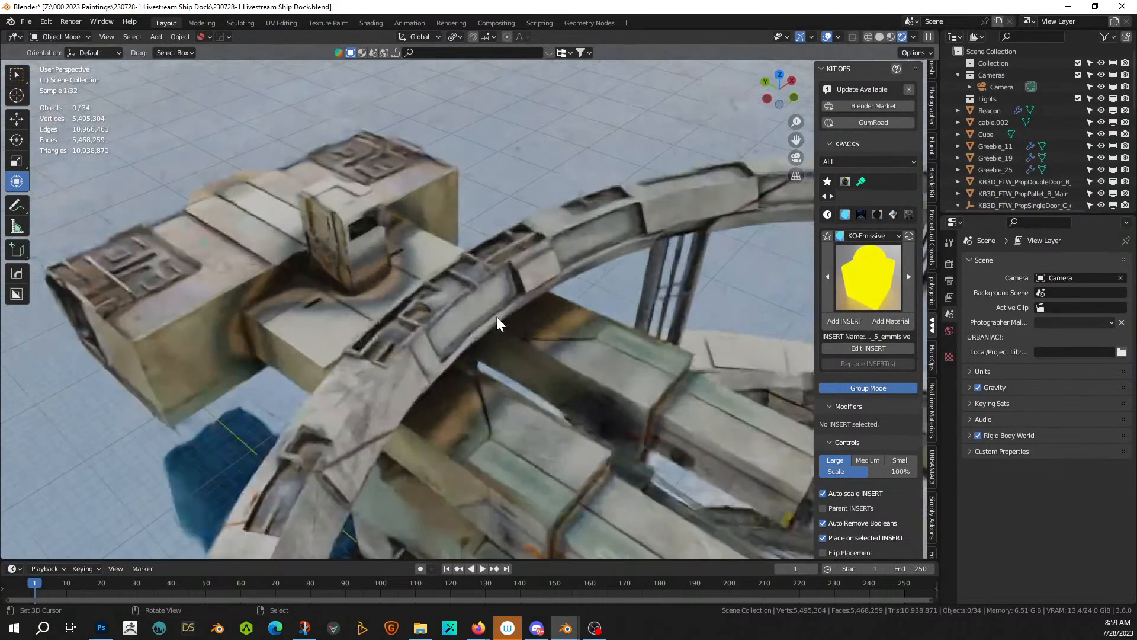
middle_drag(496, 316, 493, 210)
scroll(575, 209, down, 3)
key(KP_0)
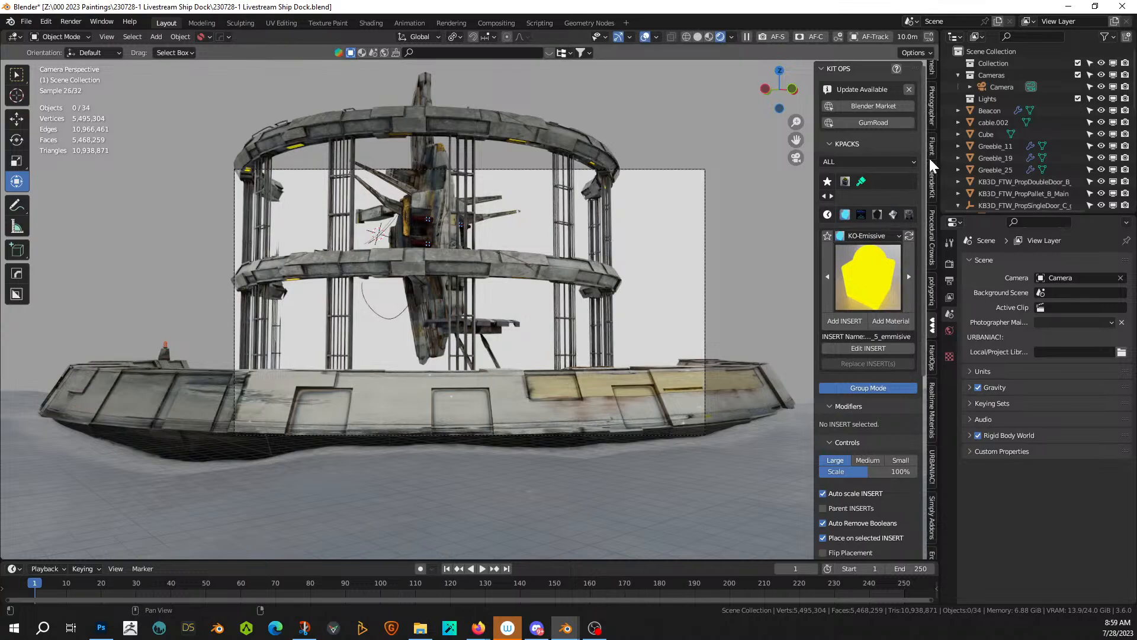
click(932, 106)
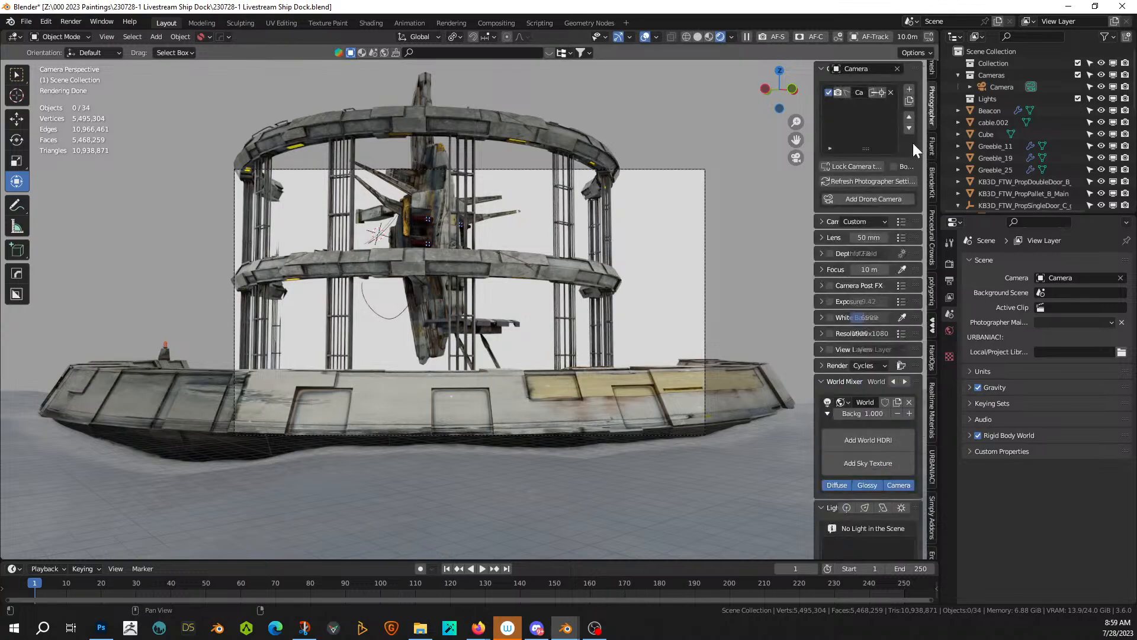
click(904, 223)
click(898, 109)
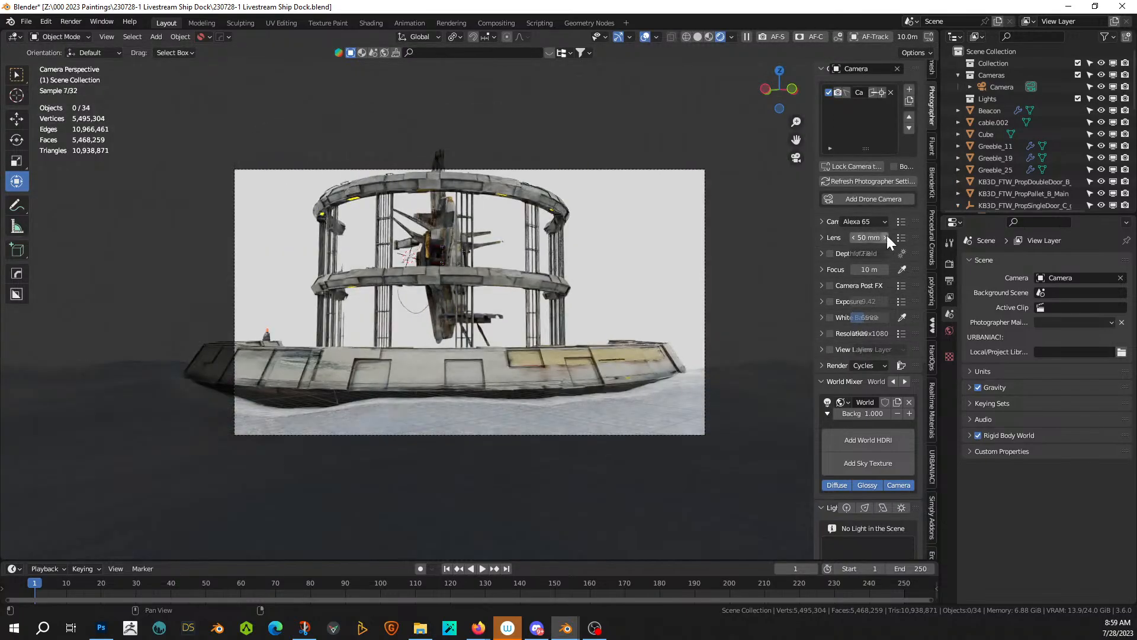
- Set the camera's clip end to 500 m
click(823, 221)
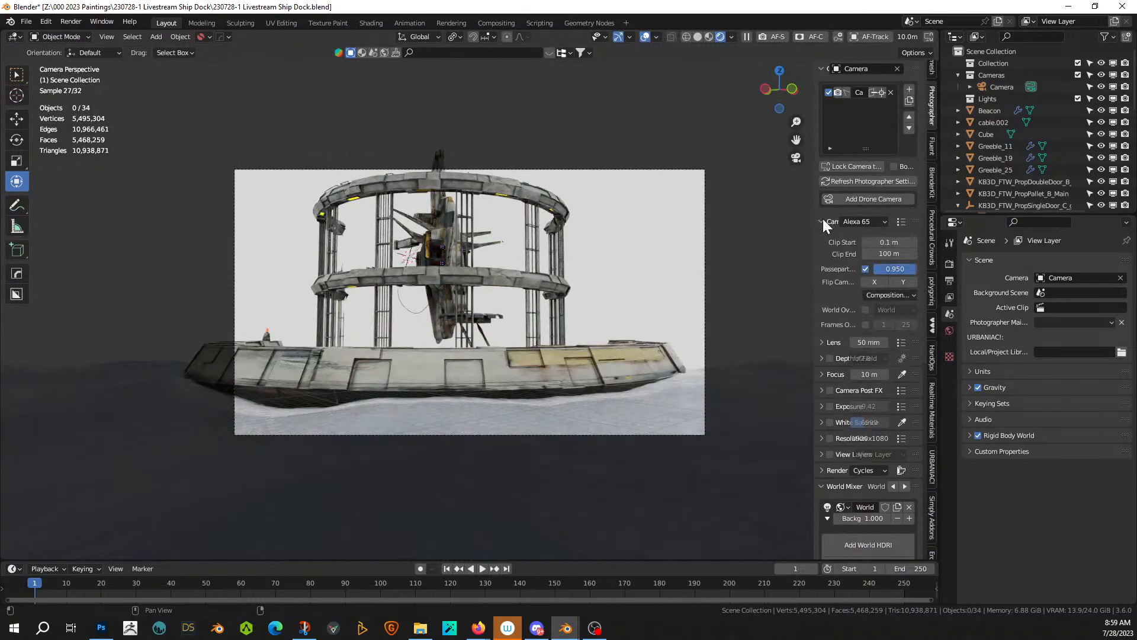
click(888, 253)
text(500)
key(Return)
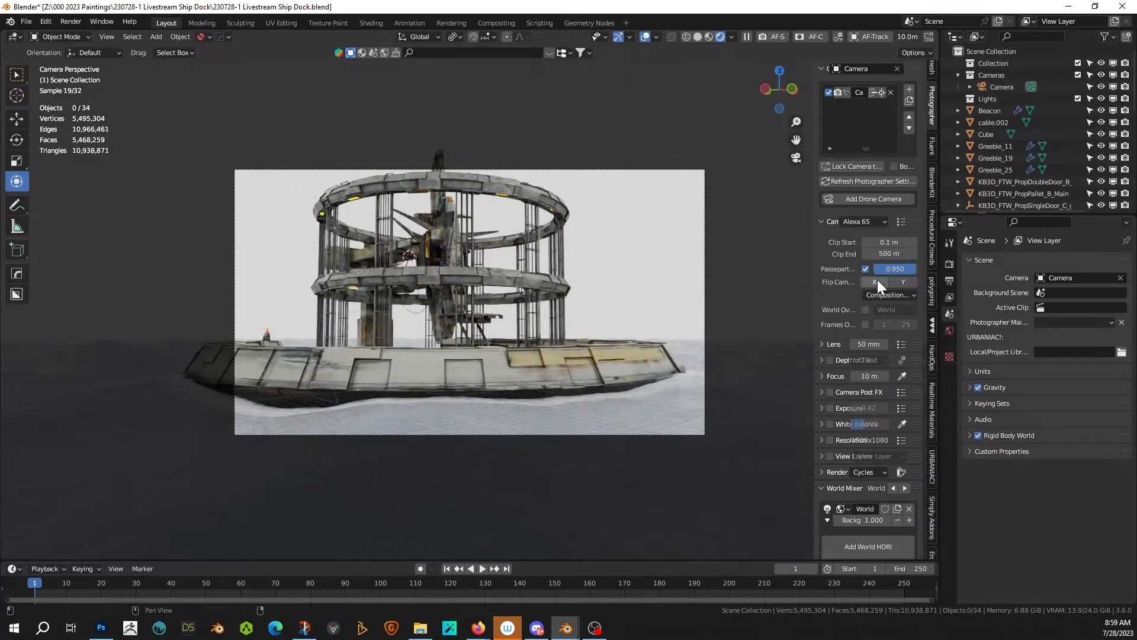
- Apply the cooke 50mm anamorphic lens preset and the 2 39 50 of 5100 resolution preset to the camera
click(899, 344)
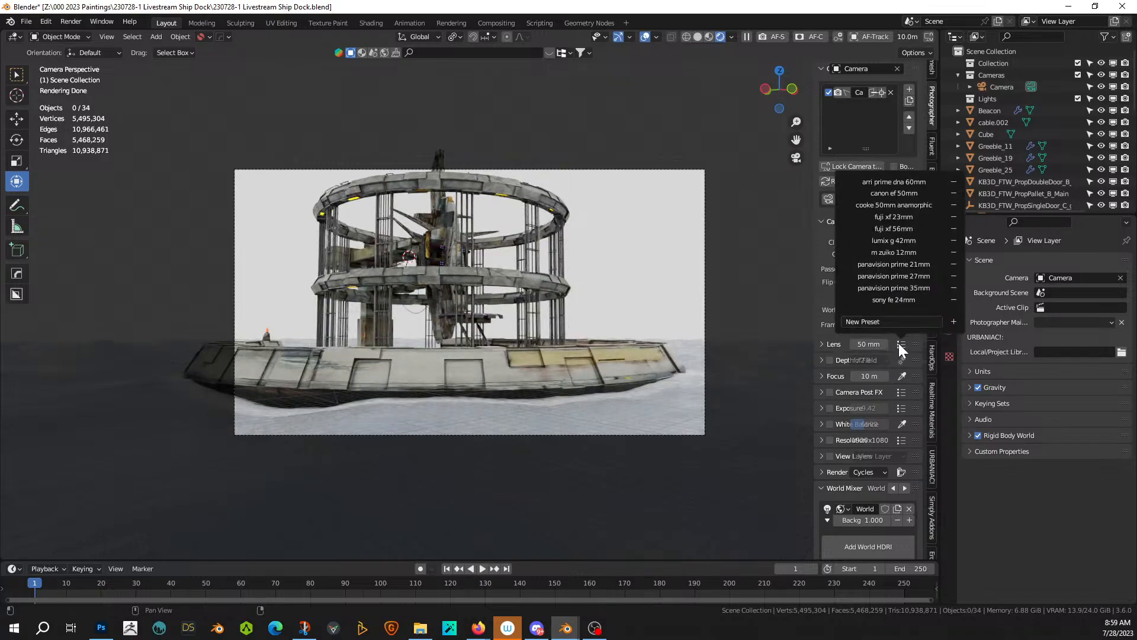
click(912, 204)
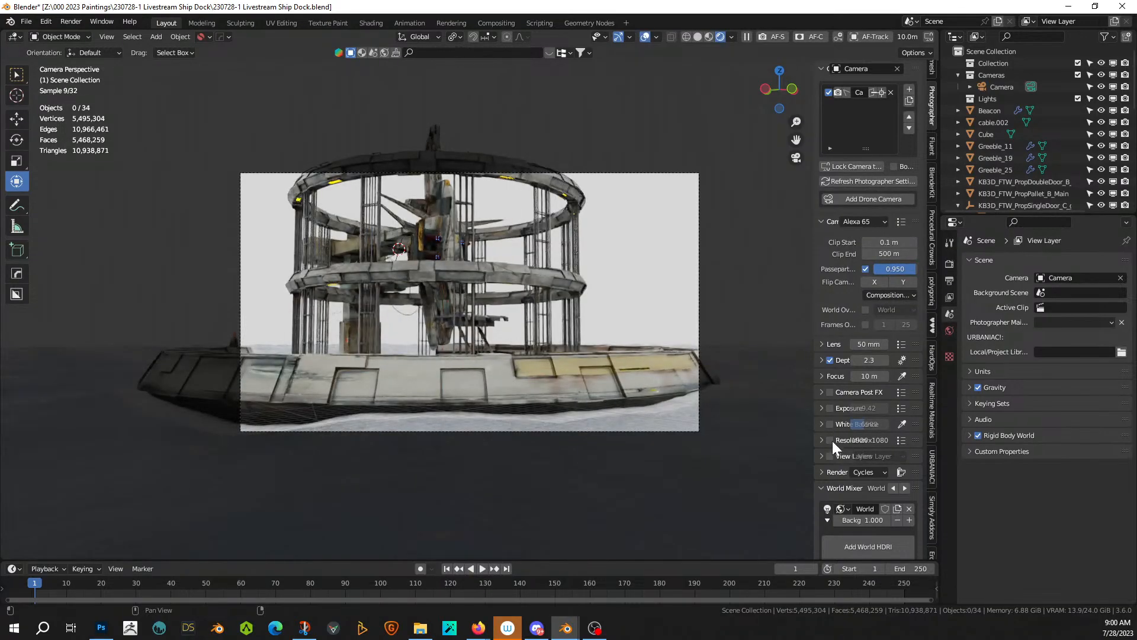
click(900, 440)
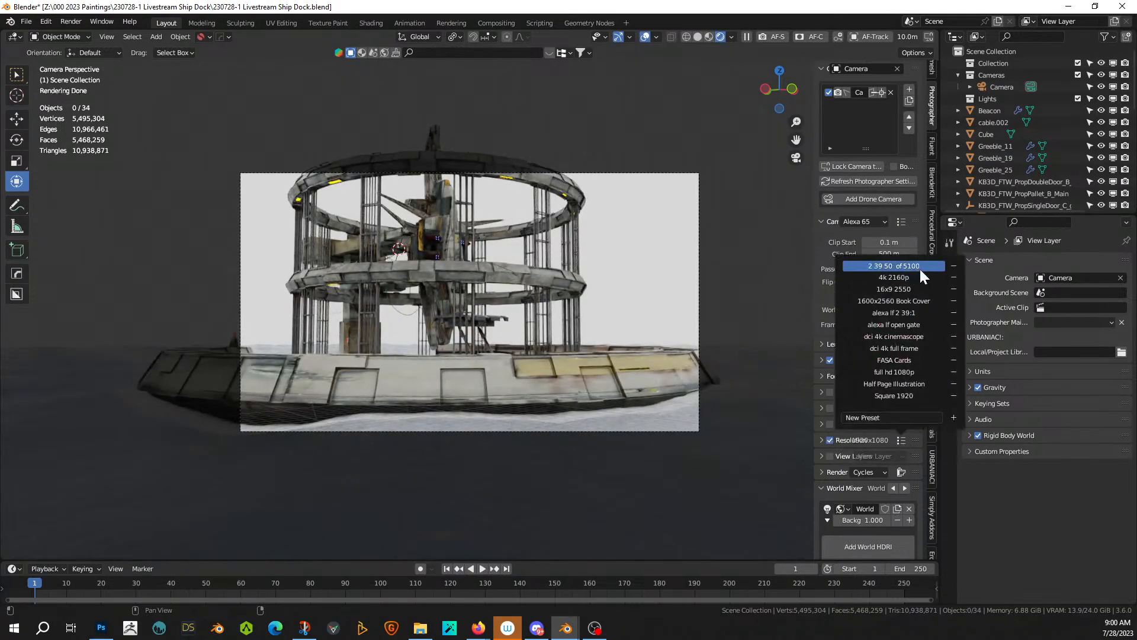
click(919, 267)
- Set the camera lens's focal length to 35 mm
scroll(605, 330, down, 2)
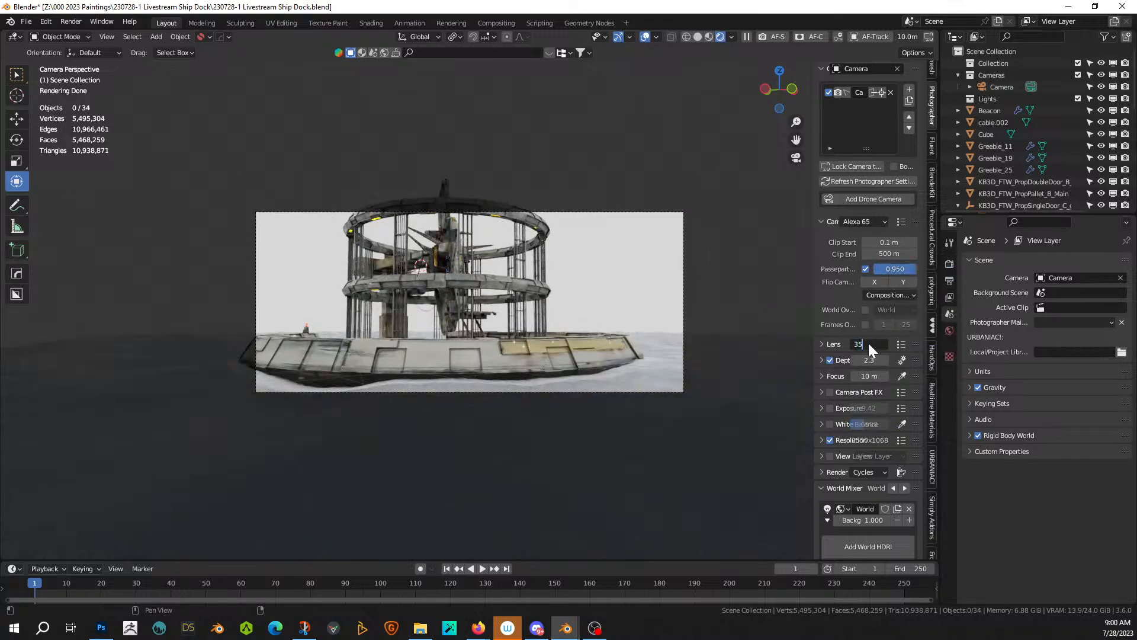
key(Return)
- Try to frame the whole dock in the widescreen camera by walking the camera toward it
key(shift+grave)
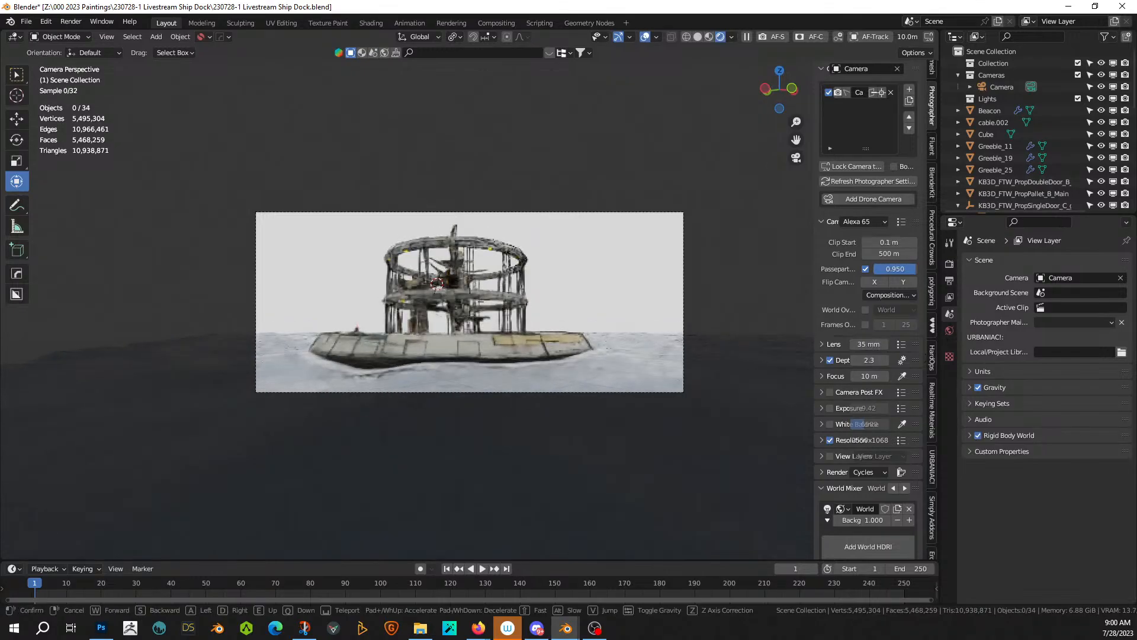
key(w)
key(w)
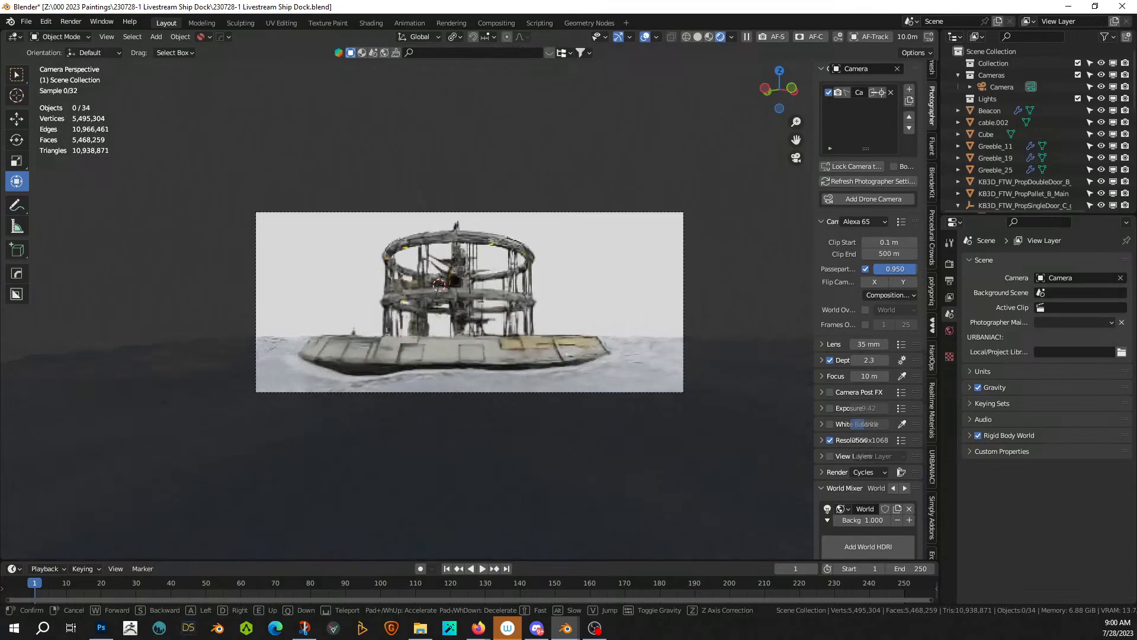
key(a)
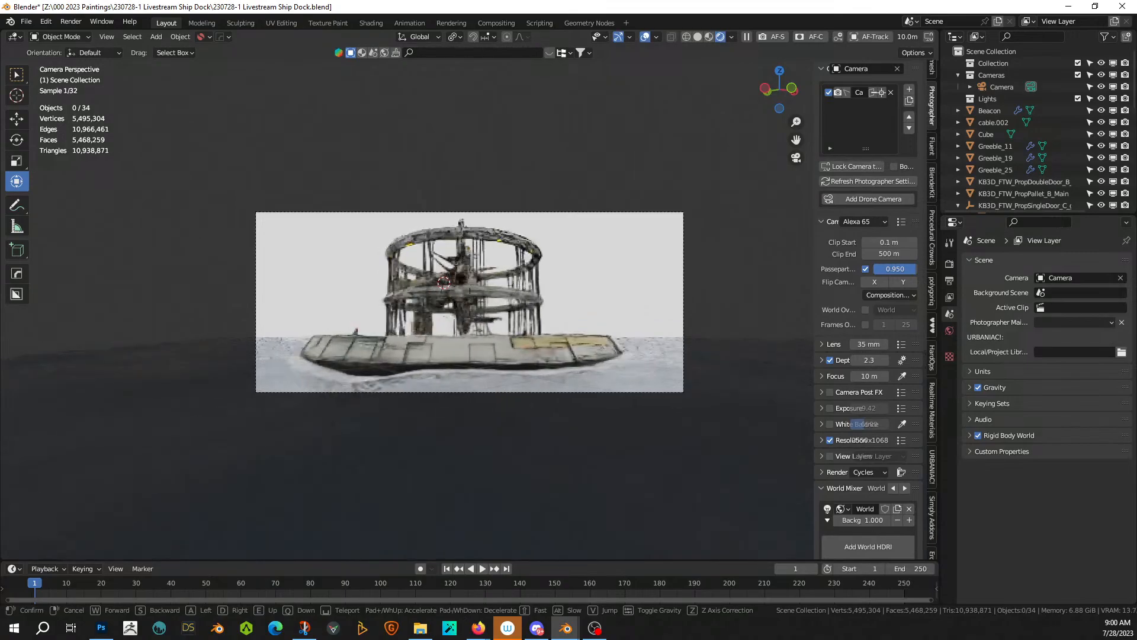
key(w)
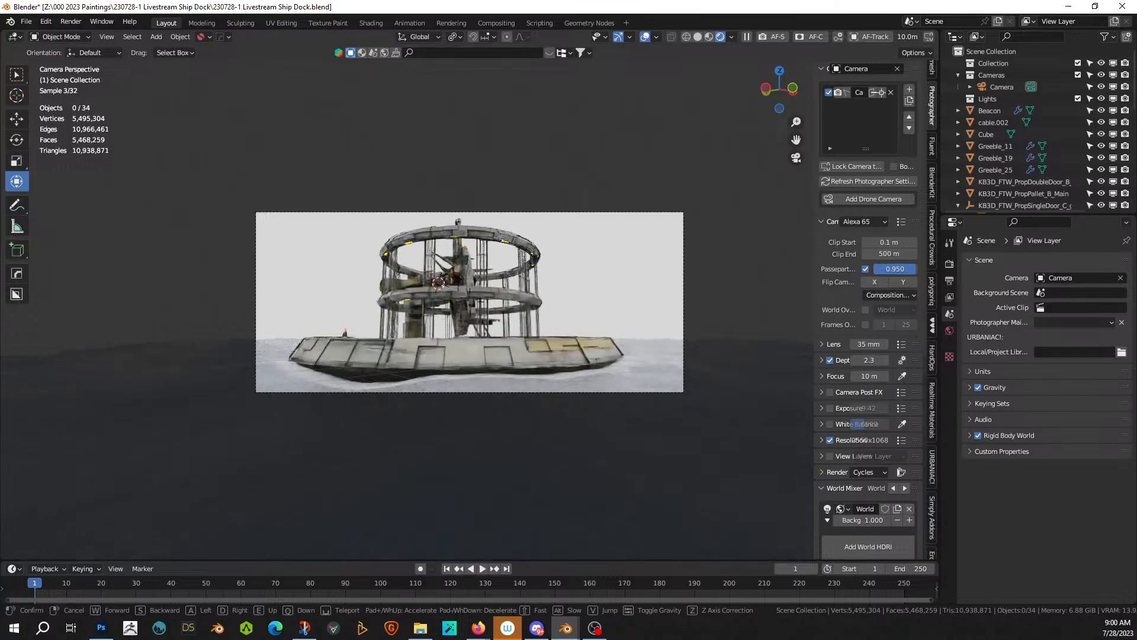
key(w)
click(629, 361)
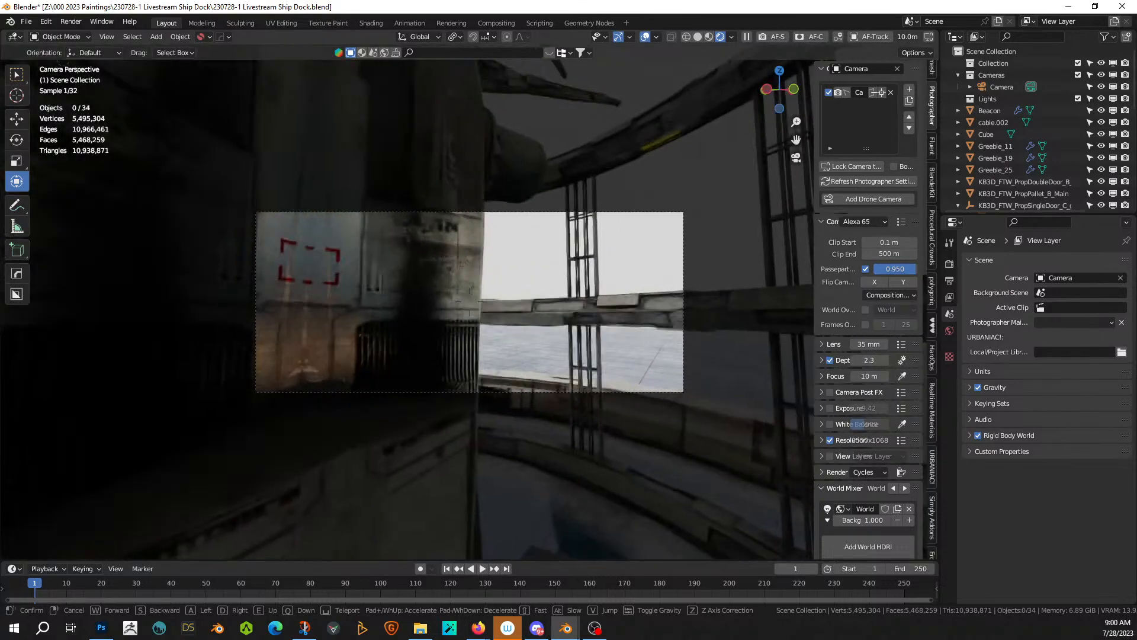
- Leave the camera, find an exterior view of the dock from a different side, and align the scene camera to it
middle_drag(629, 356, 613, 390)
scroll(613, 391, down, 12)
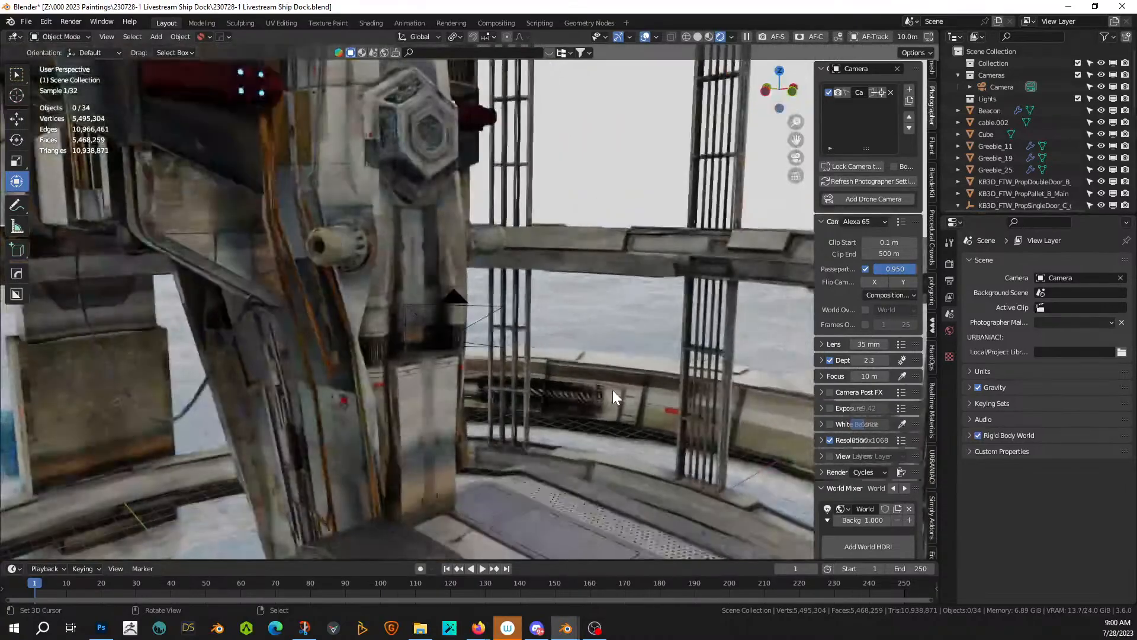
scroll(613, 389, down, 10)
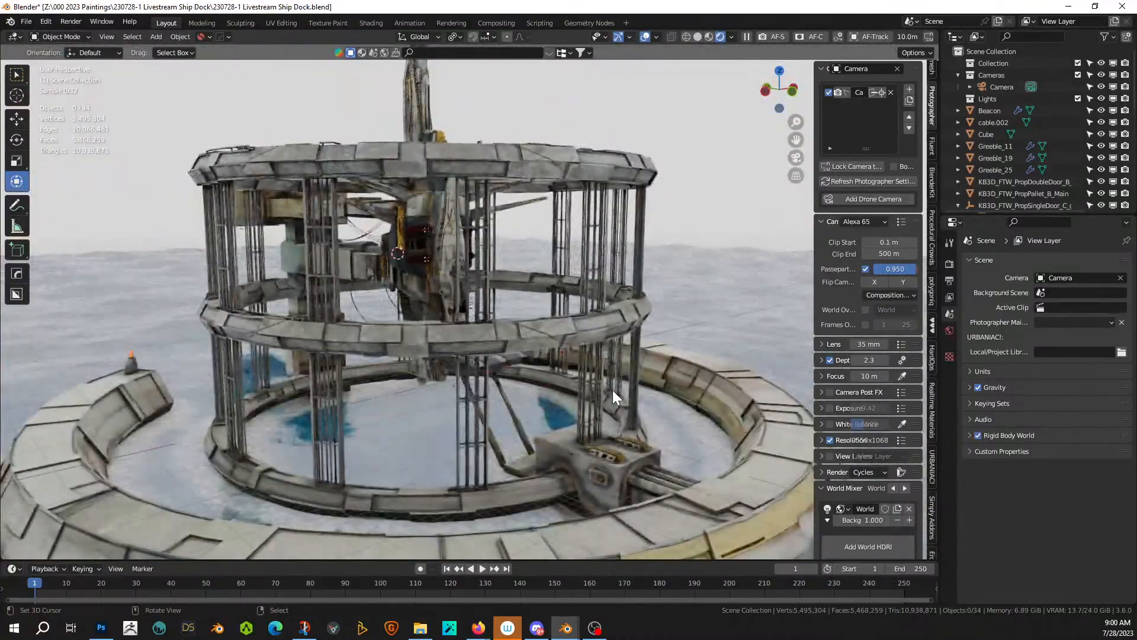
middle_drag(613, 389, 492, 372)
scroll(528, 375, up, 2)
key(KP_0)
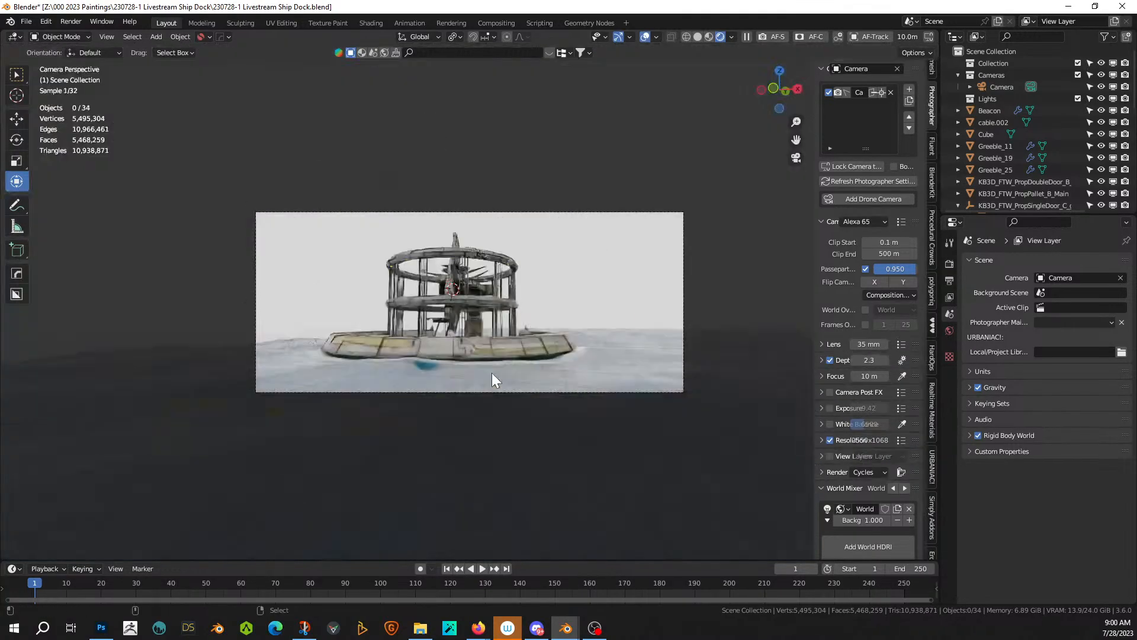
- Walk the camera closer and lower so the dock fills the middle of the frame above the water, and save the file
key(shift+grave)
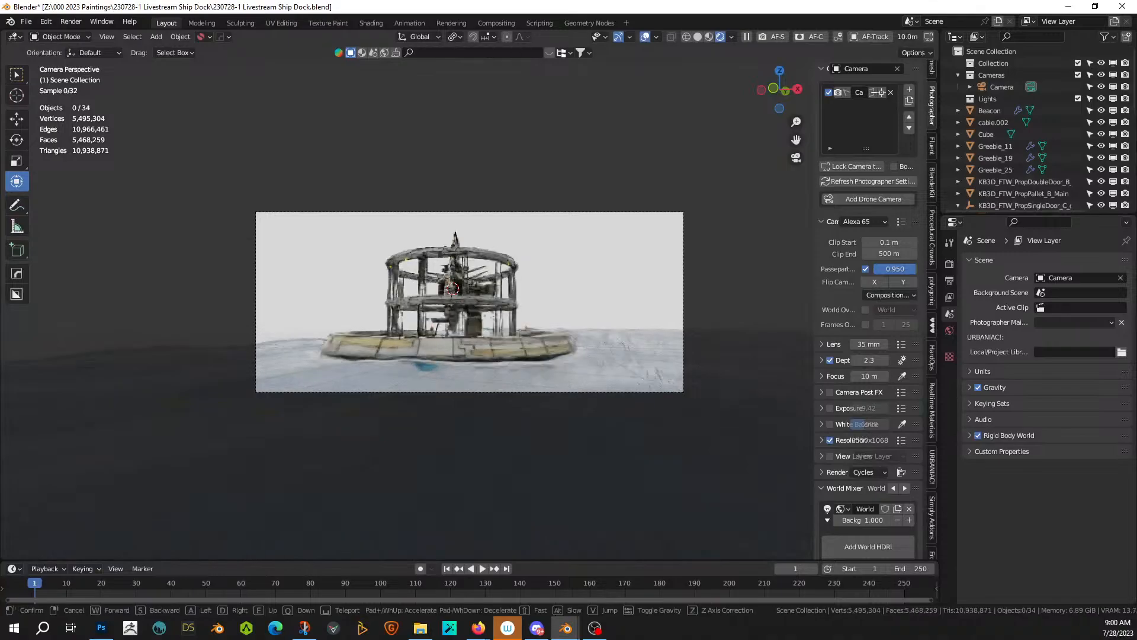
key(w)
key(q)
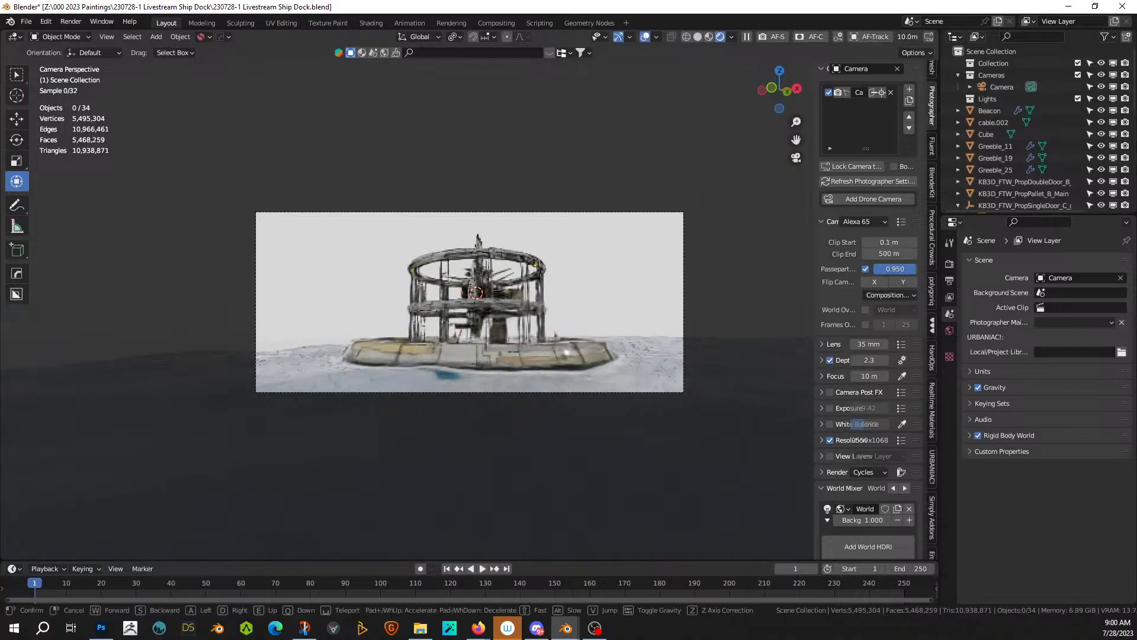
key(w)
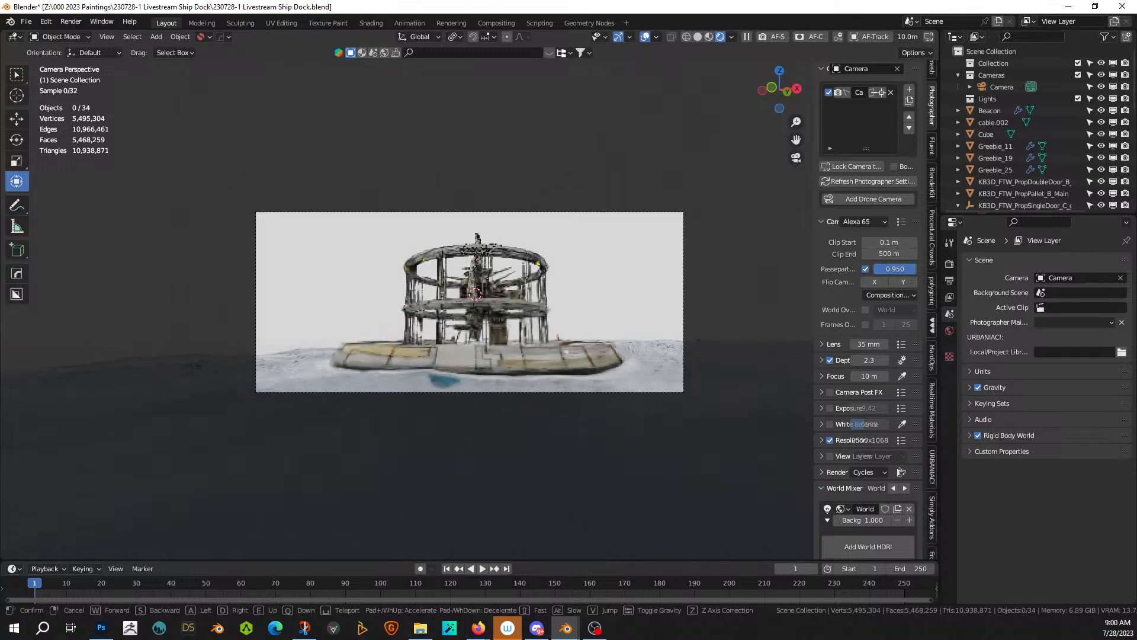
key(w)
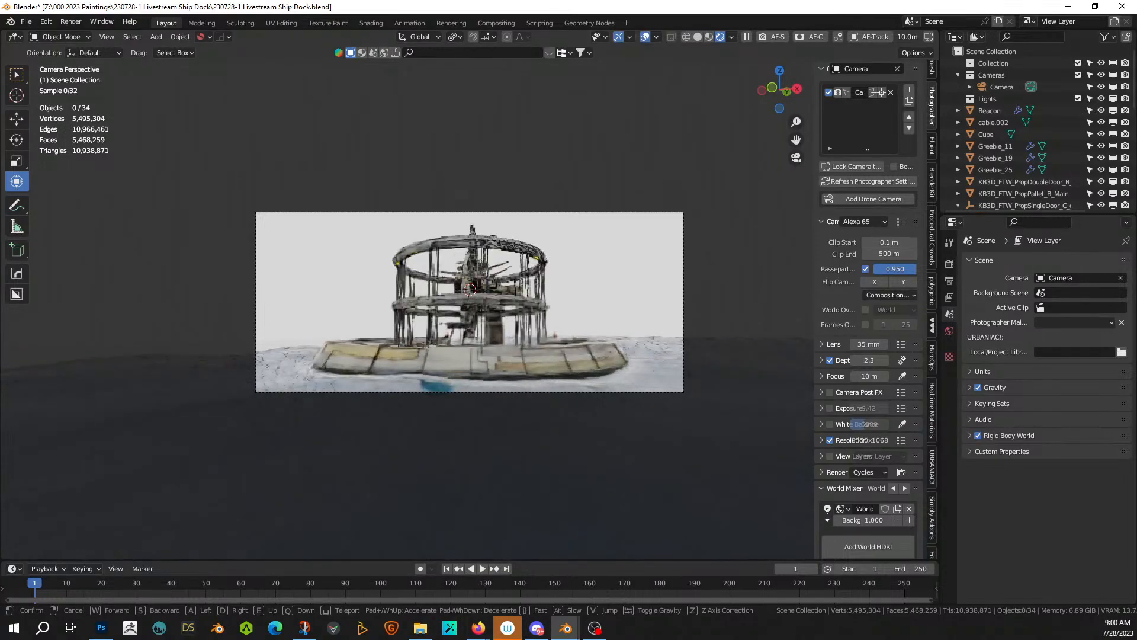
key(w)
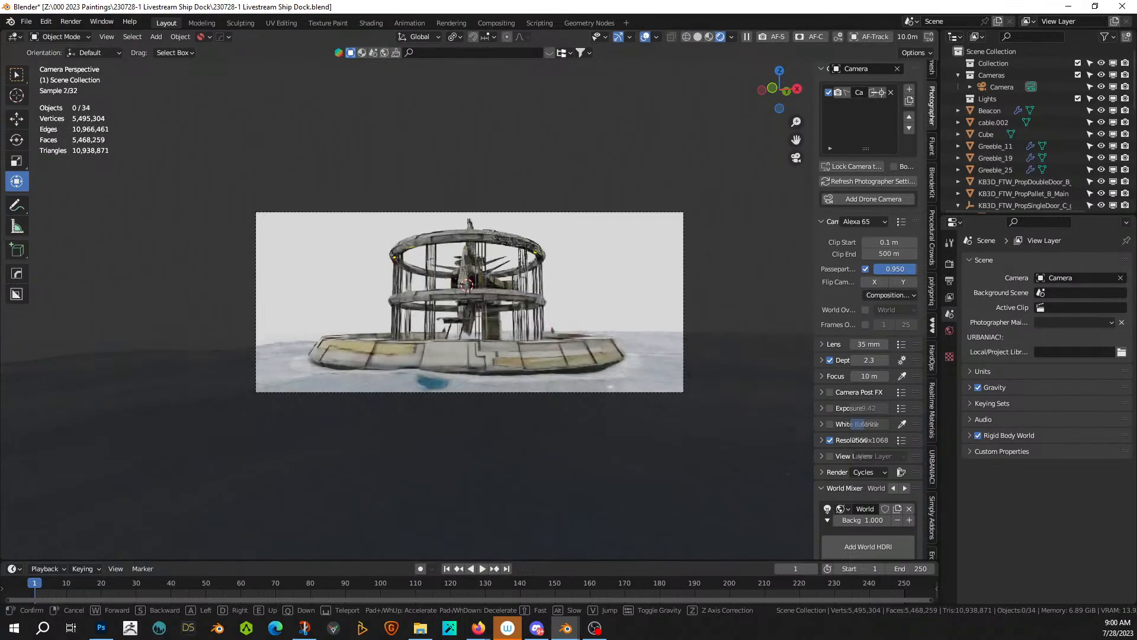
click(495, 379)
key(ctrl+s)
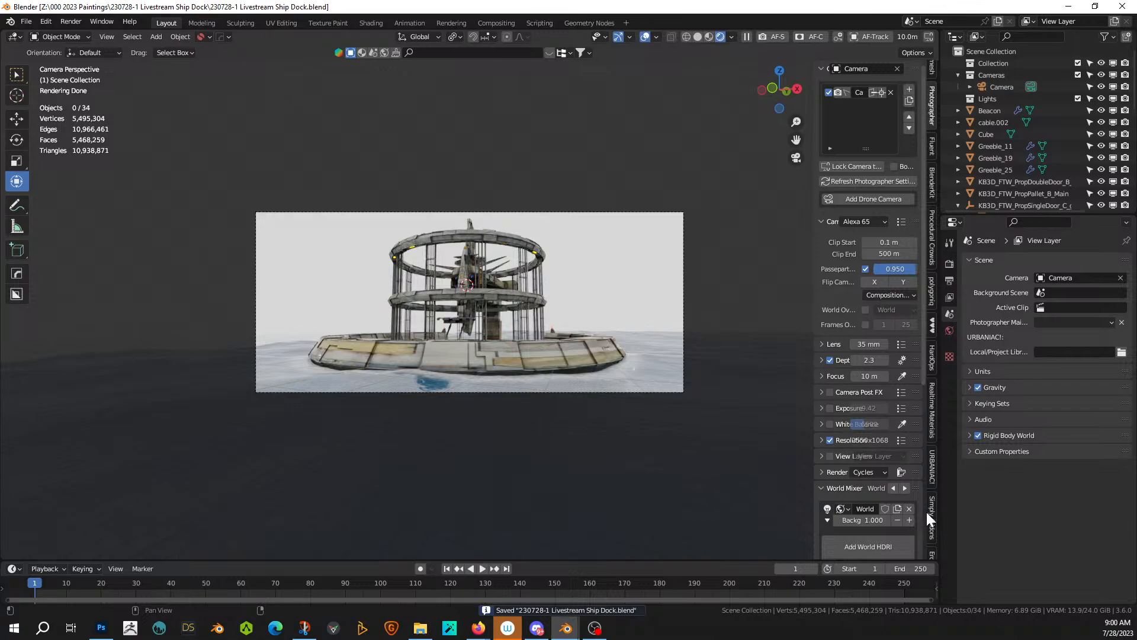
- Add the Signal Hill Sunrise HDRI from HDRi Maker's Water sea view category as the world background at 1k
scroll(929, 510, down, 5)
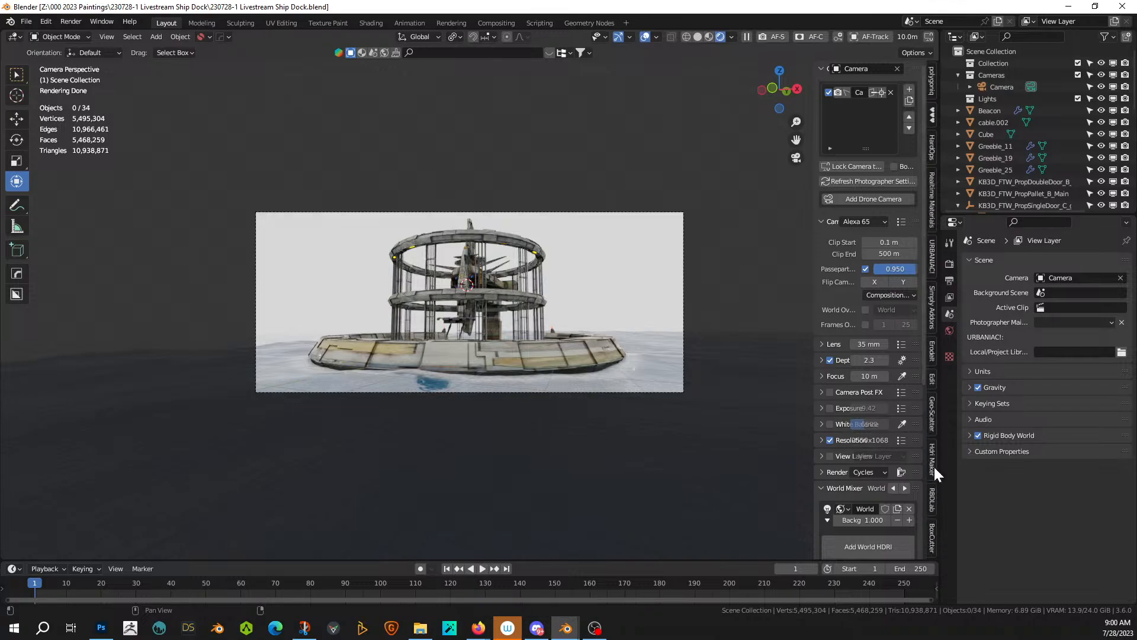
click(934, 461)
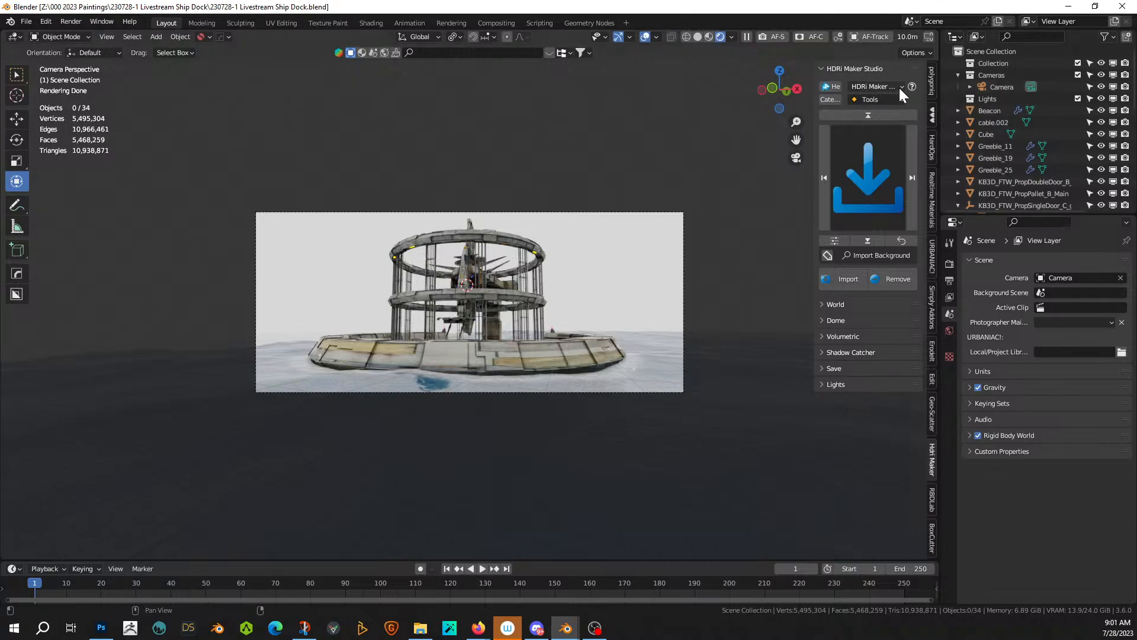
click(888, 98)
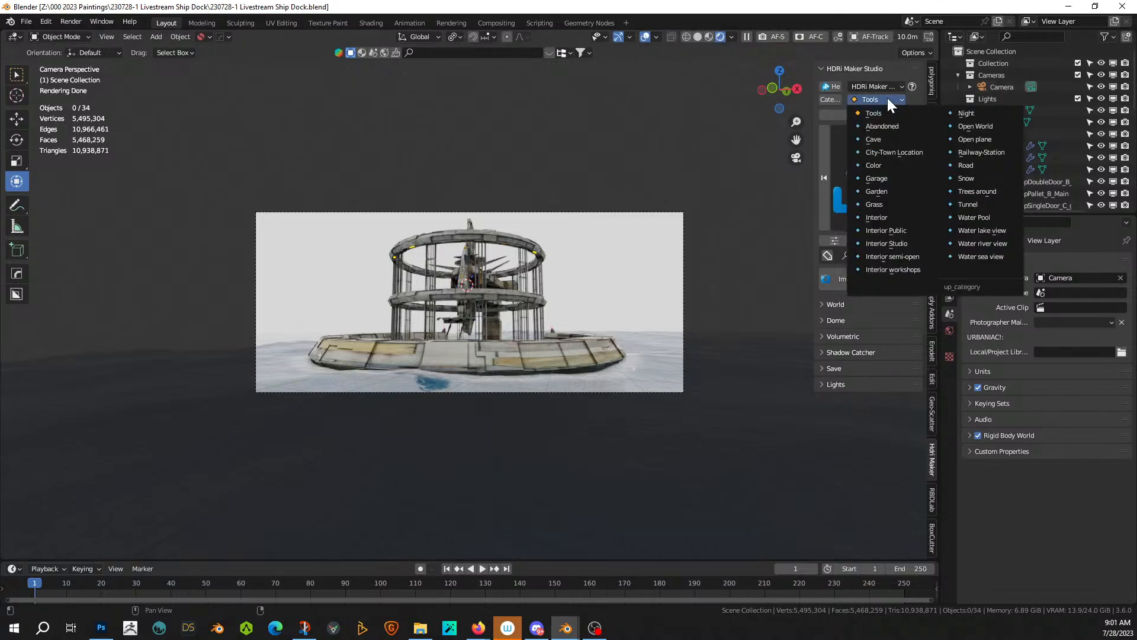
click(996, 253)
click(871, 166)
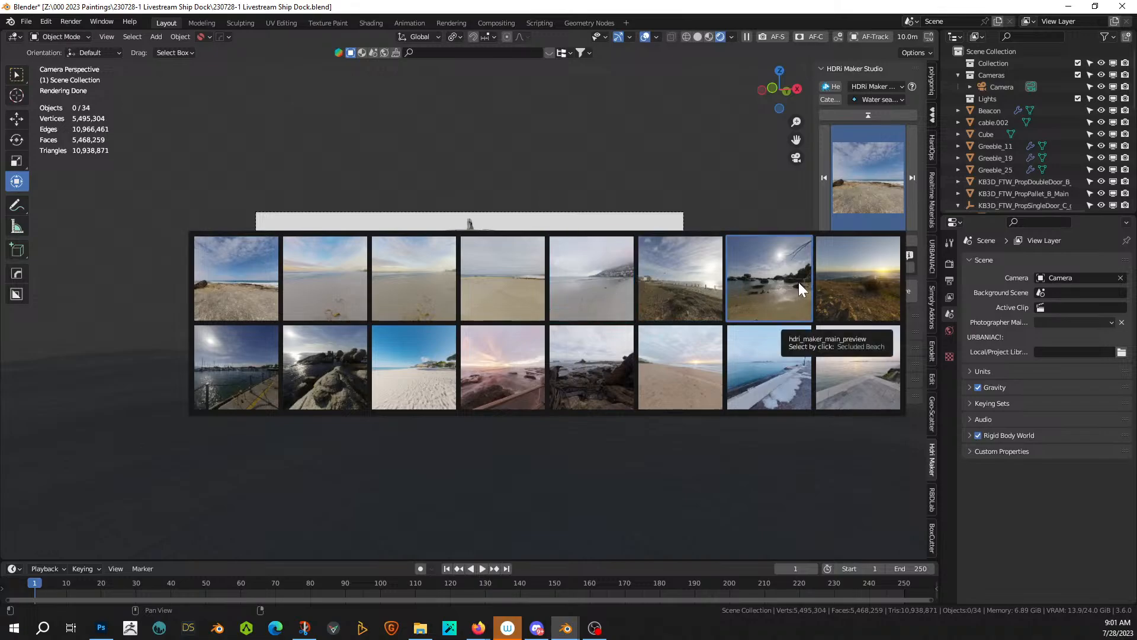
click(839, 281)
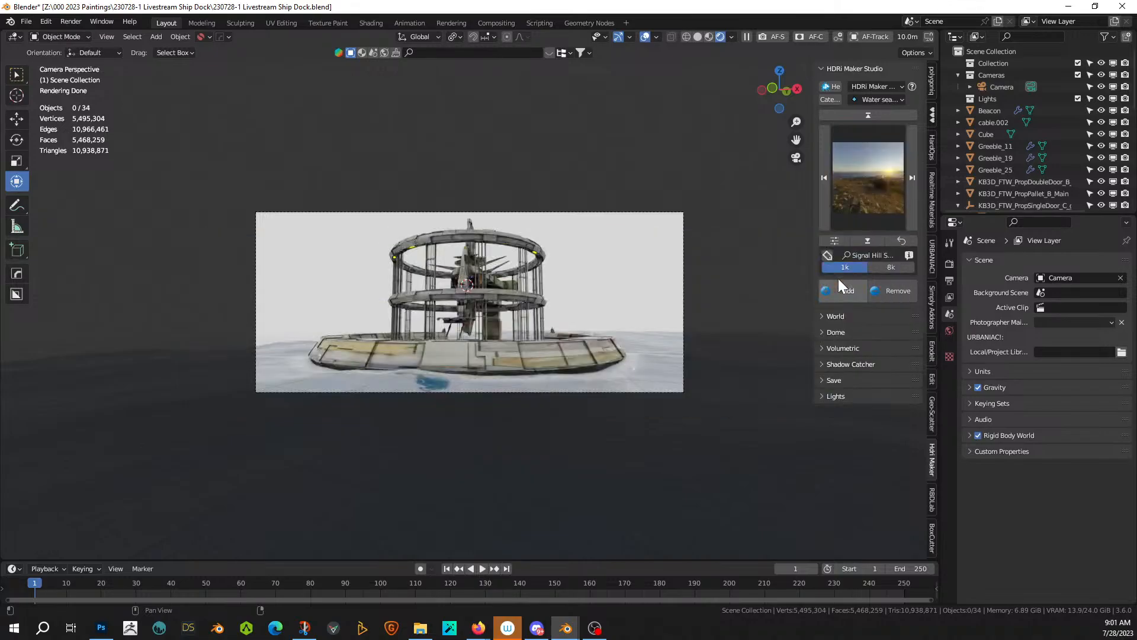
click(843, 292)
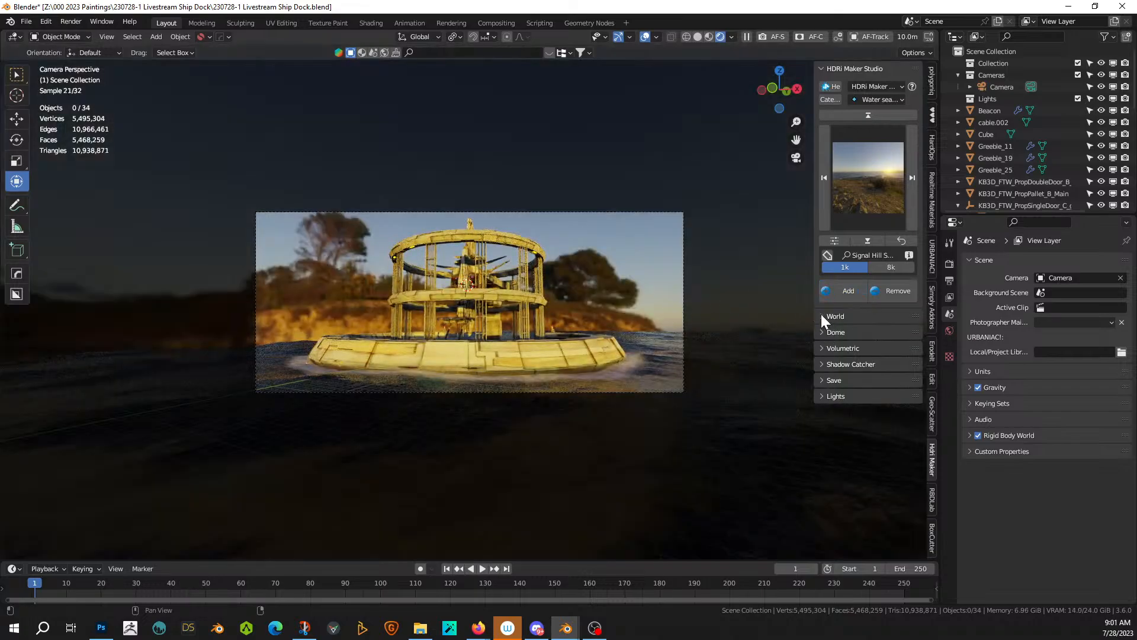
- Rotate the HDRI world background to an angle of -99.2° so the dock is side-lit, and save the file
click(822, 316)
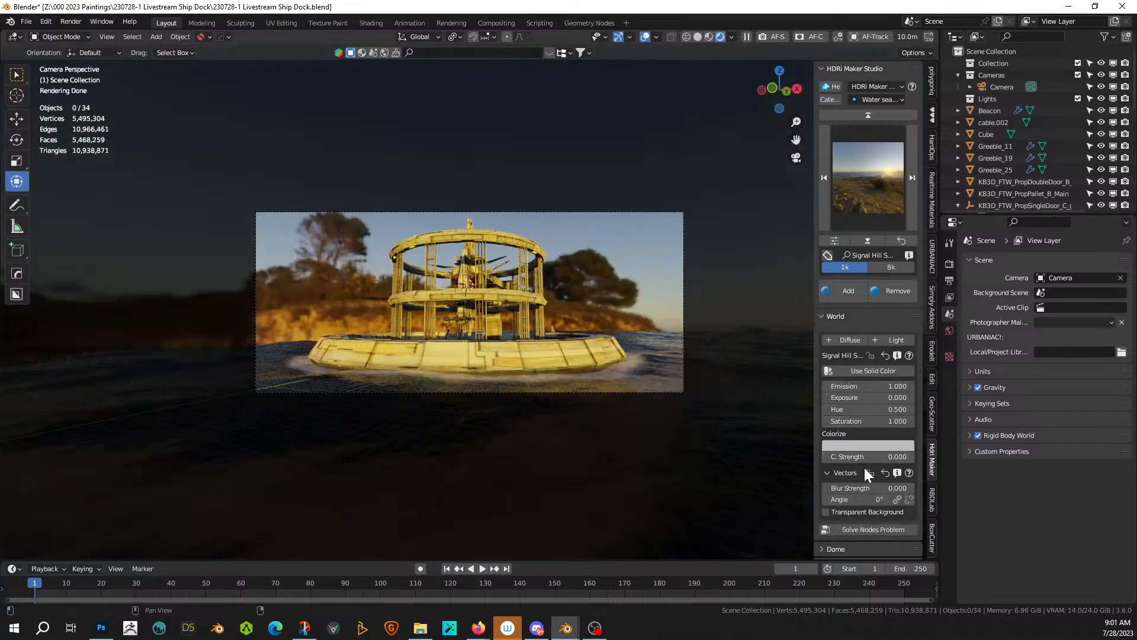
drag(868, 499, 822, 499)
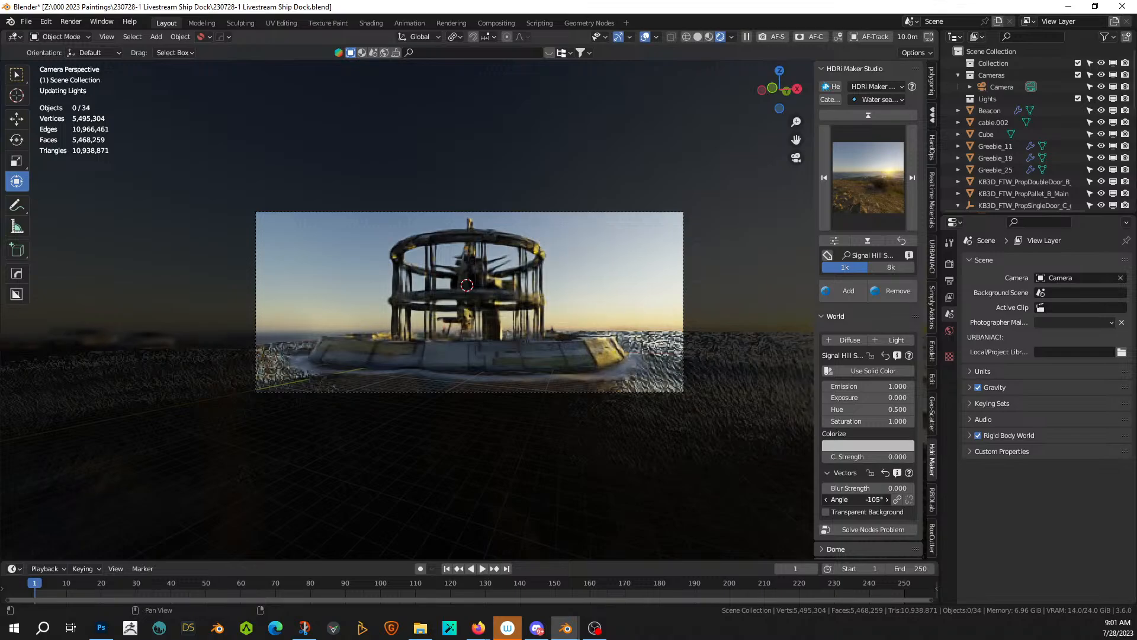
mouse_move(868, 500)
mouse_down()
mouse_move(849, 500)
mouse_move(885, 499)
mouse_up()
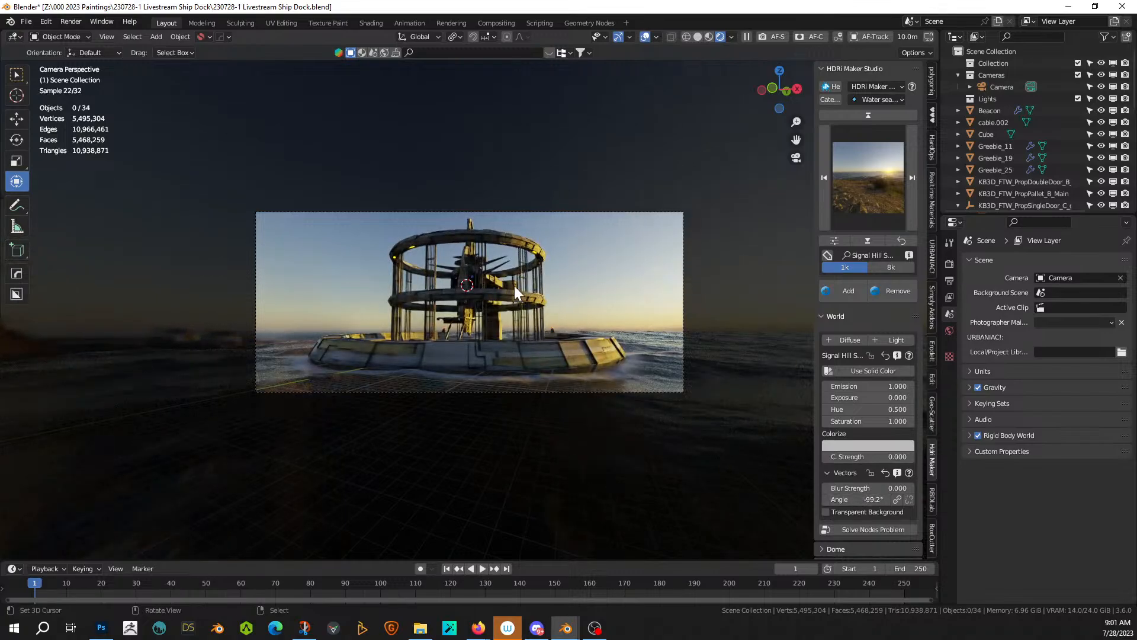
key(ctrl+s)
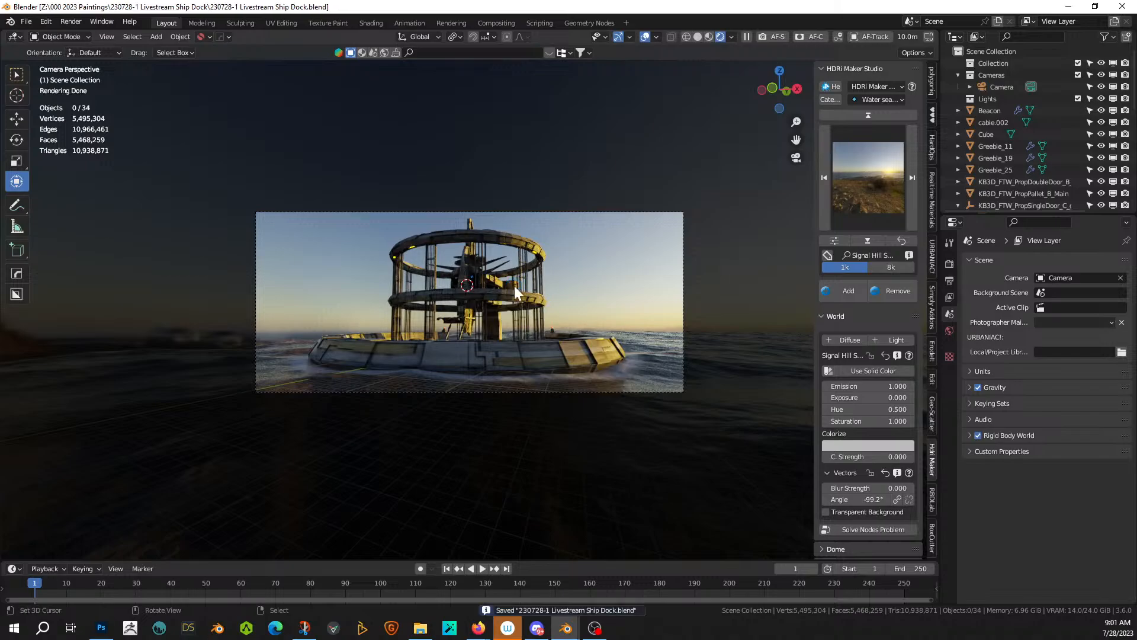
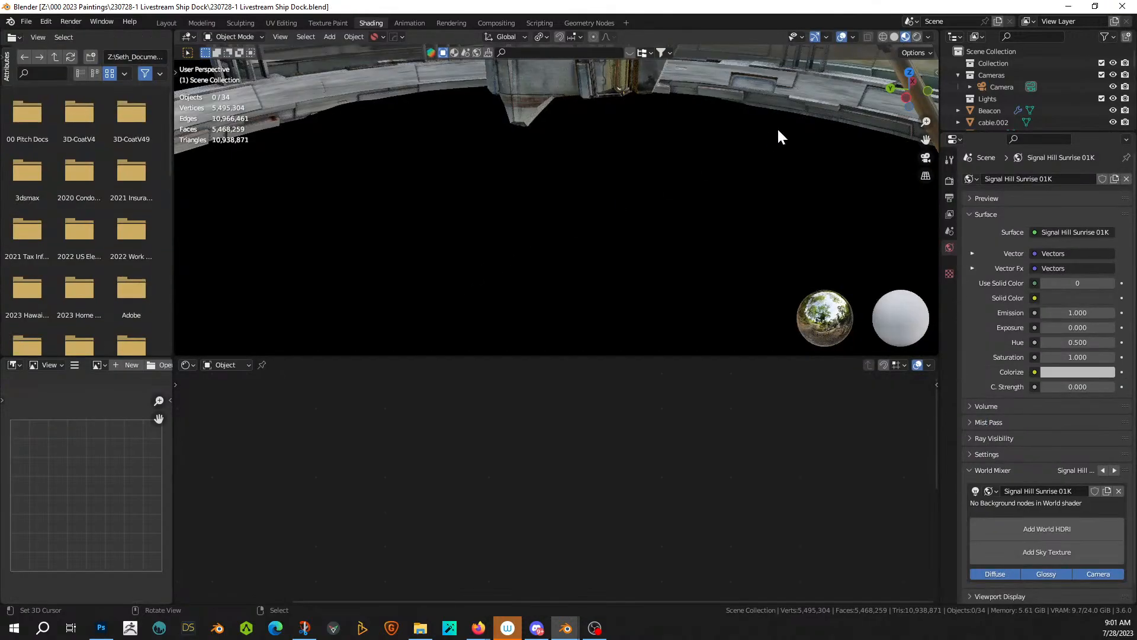
- Use rendered viewport shading in the Shading workspace and open the Vectors node group of the world shader for editing
click(917, 37)
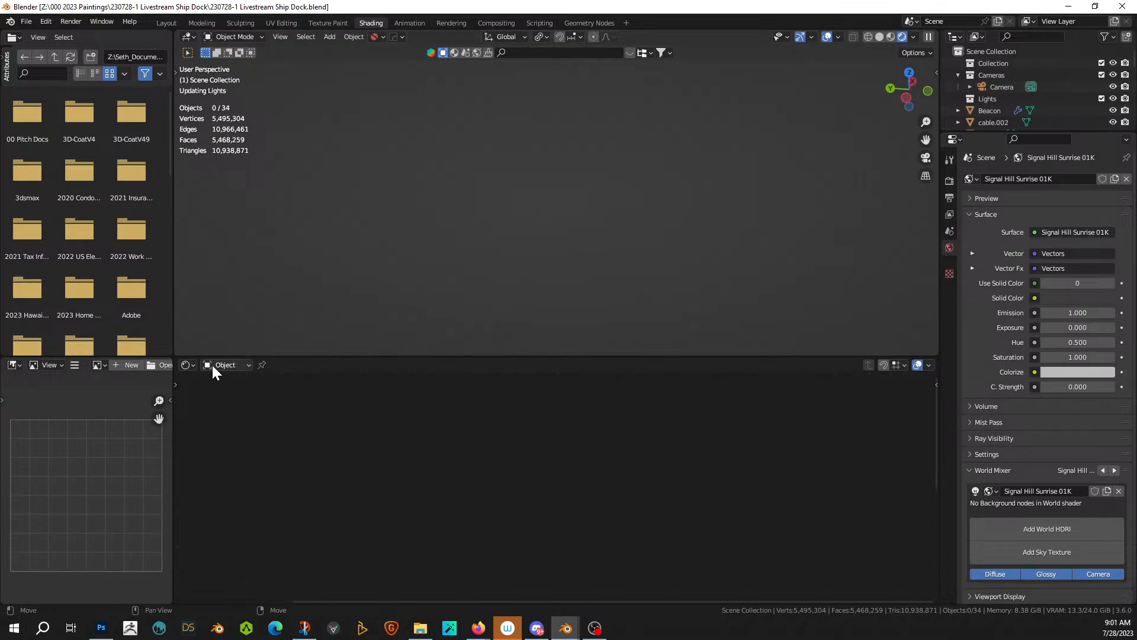
click(246, 365)
click(231, 395)
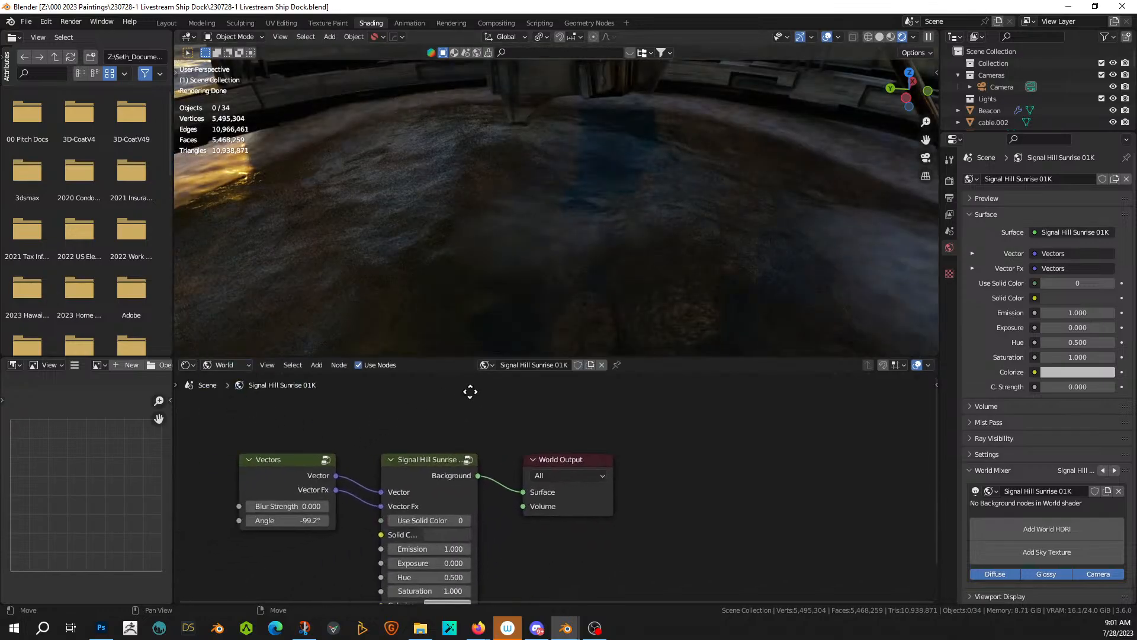
click(299, 458)
key(Tab)
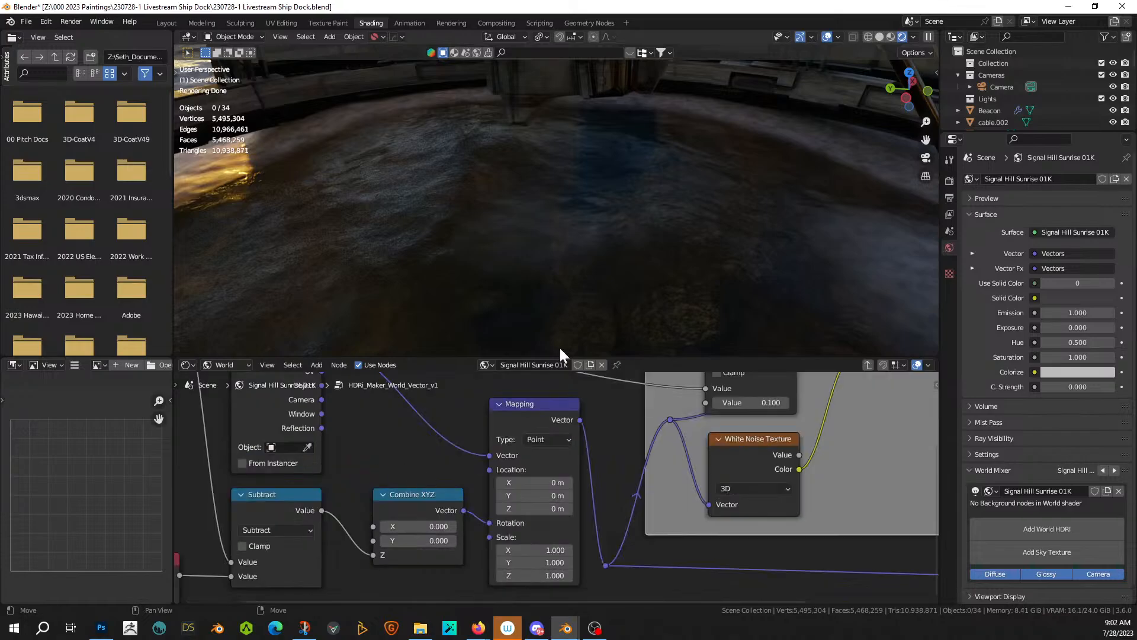
- Look through the camera and set the Mapping node's Z location to 0.01 m in the world's Vectors group
key(KP_0)
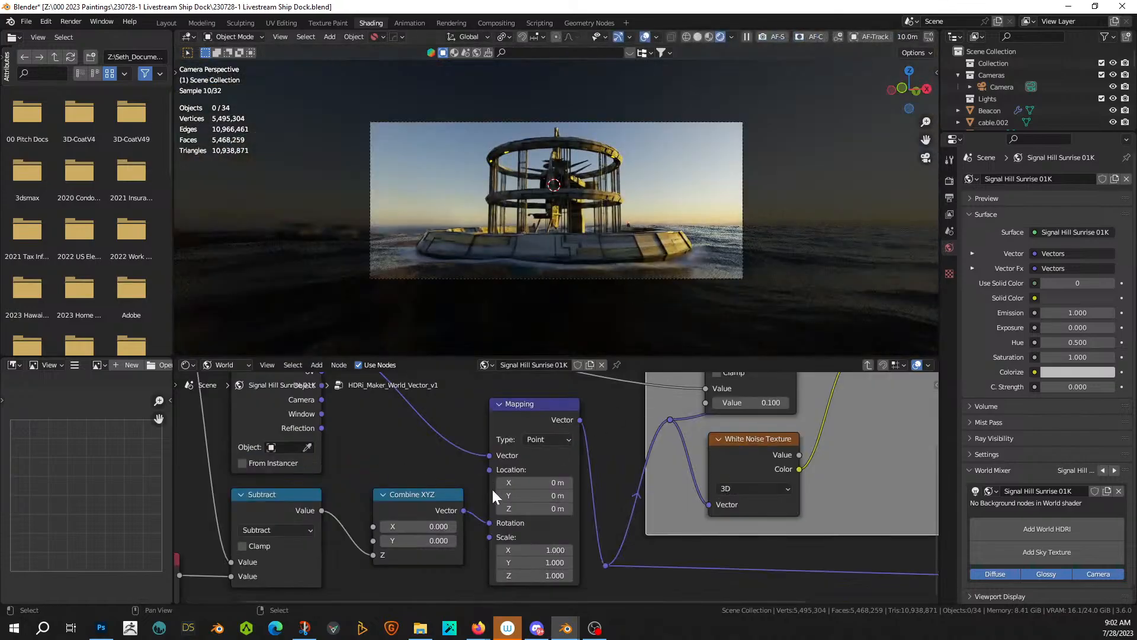
drag(538, 507, 537, 507)
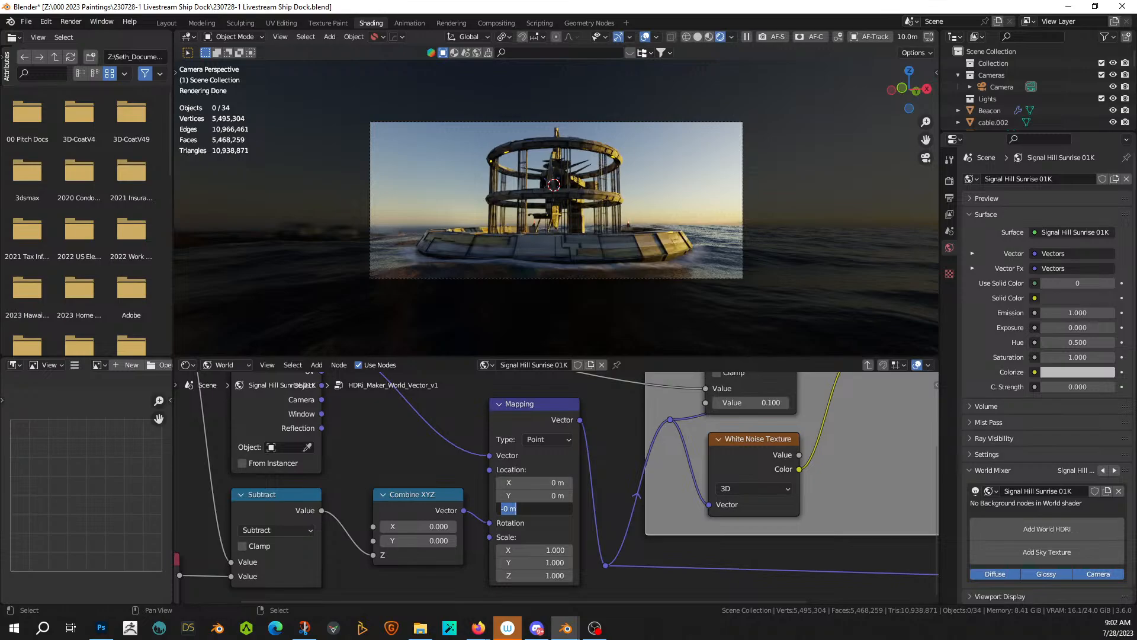
key(Return)
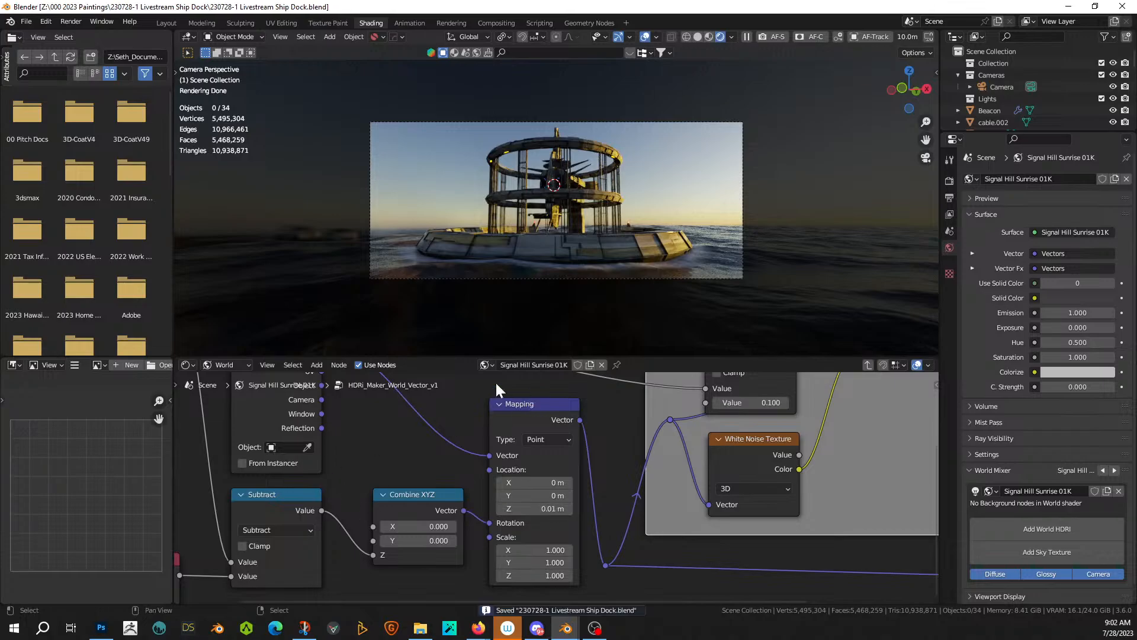
- In the Layout workspace, reposition the camera to about X 58.9, Y 83, Z 9.9 m, framing the dock's open side and overhanging arm
click(162, 22)
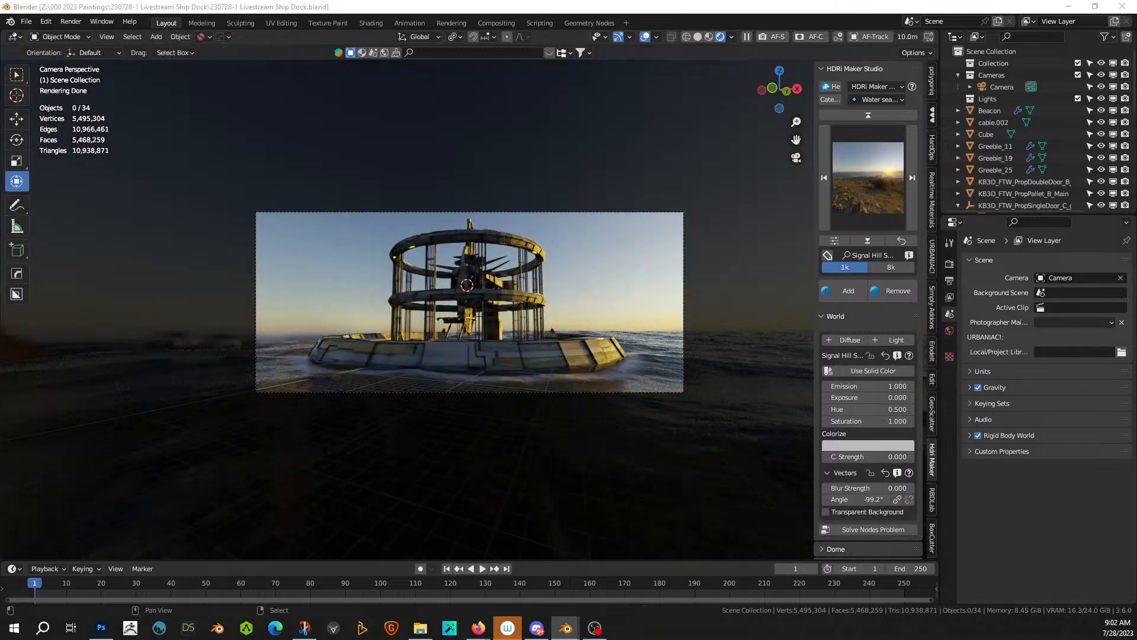
middle_drag(513, 213, 622, 292)
scroll(514, 236, down, 5)
key(KP_0)
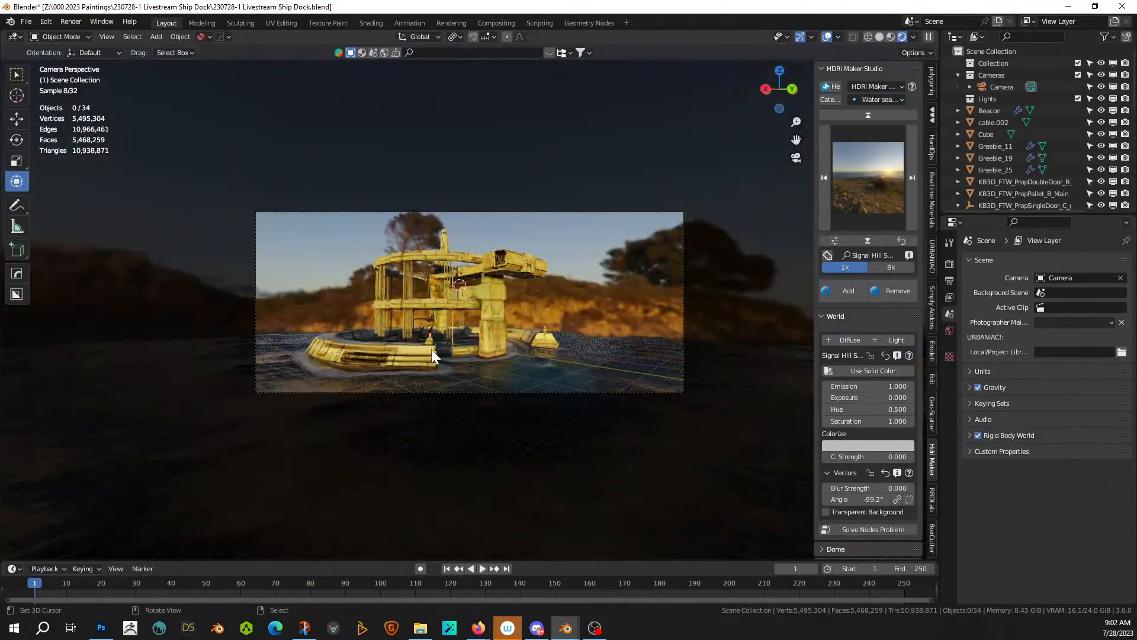
key(shift+grave)
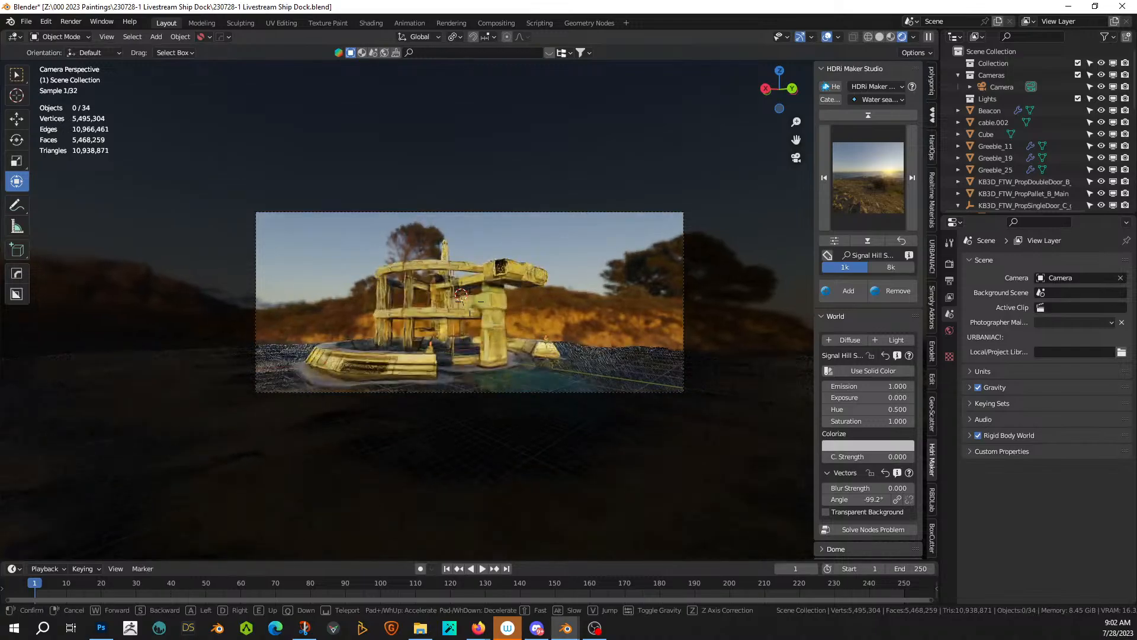
click(444, 355)
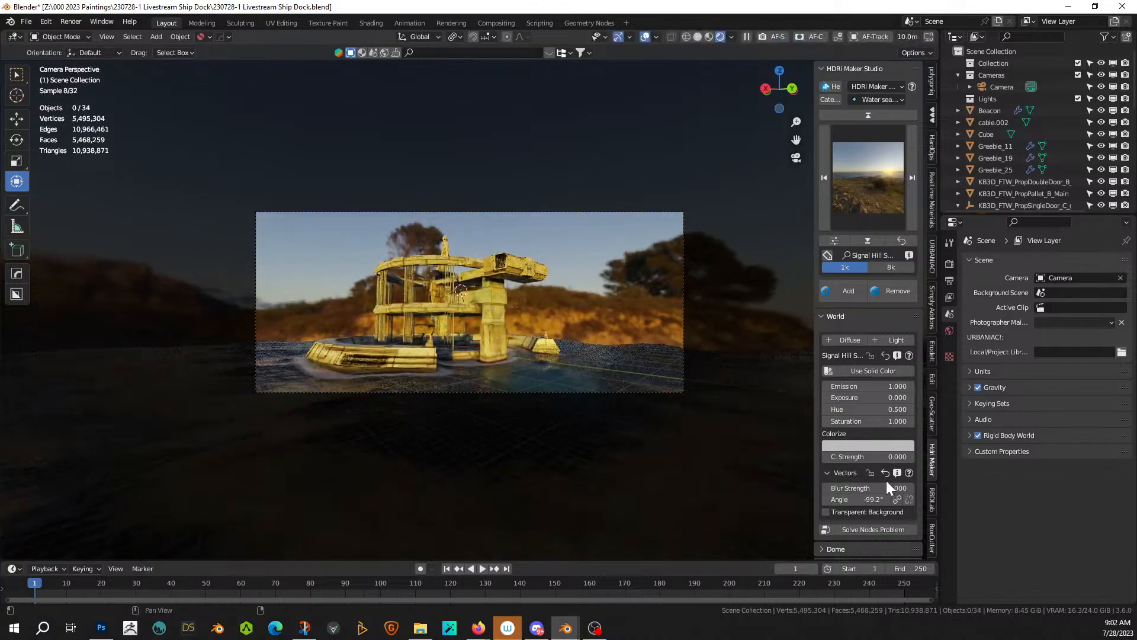
- Set the HDRI world background's angle to 90° to backlight the dock with the sun
click(879, 501)
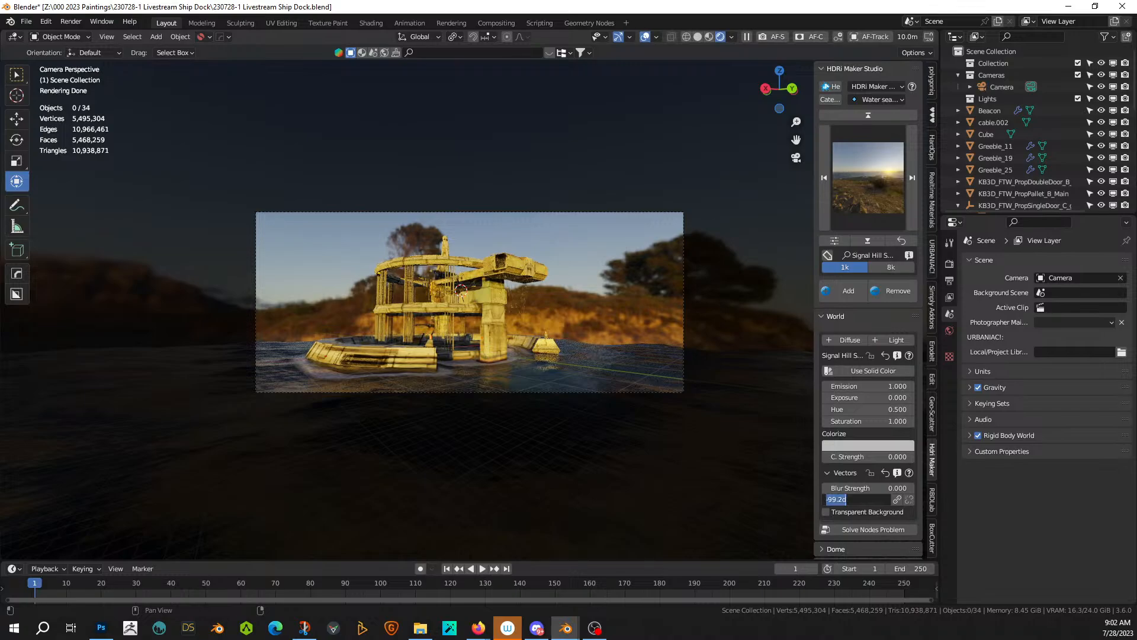
text(90)
key(Return)
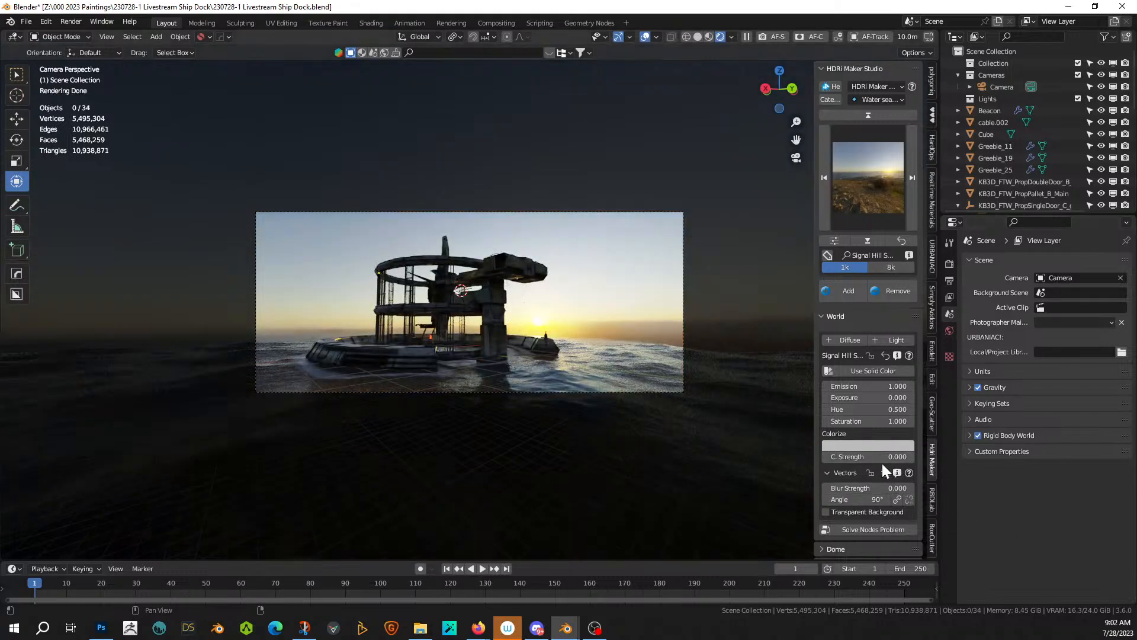
- Move the ocean plane about -328 m along X and about -324 m along Y to fill the camera's background, then deselect it
click(392, 389)
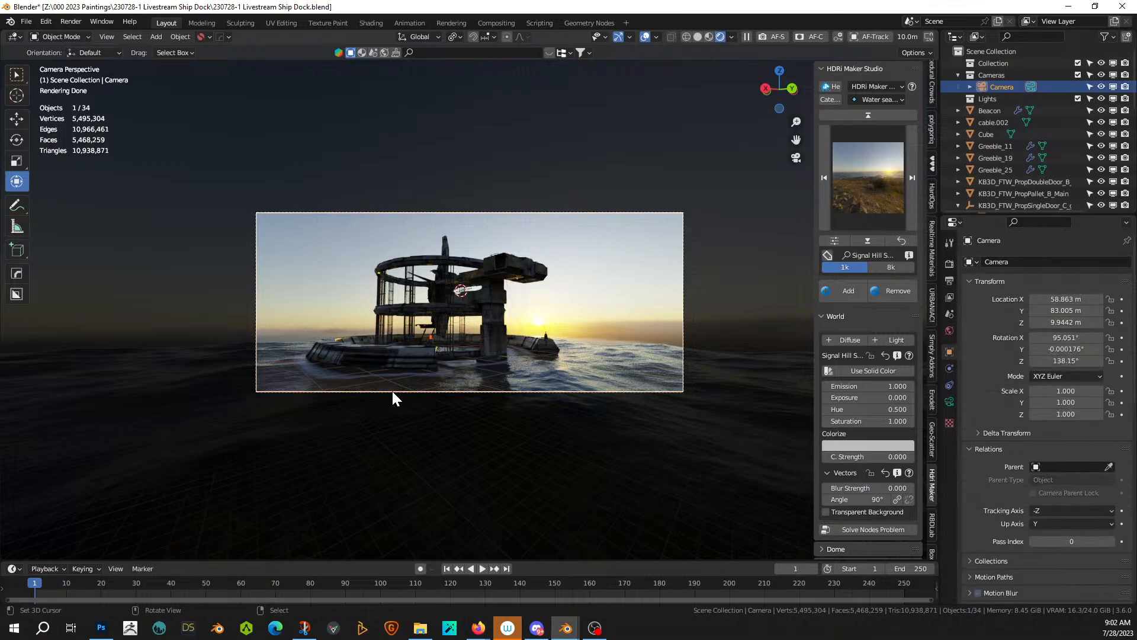
click(267, 373)
drag(394, 340, 551, 326)
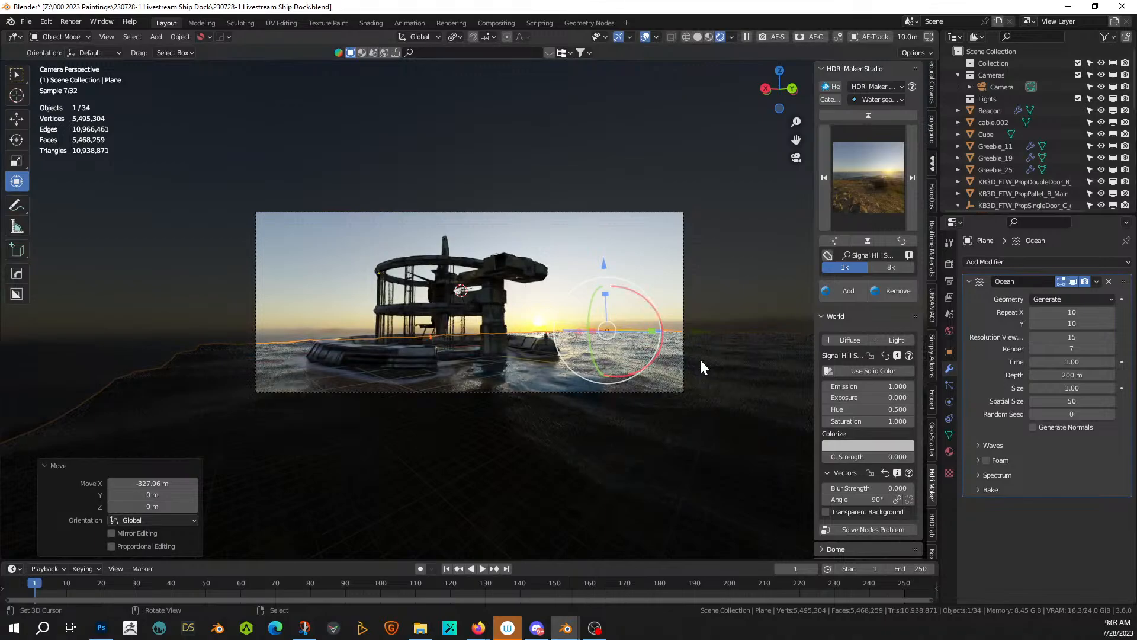
key(g)
key(y)
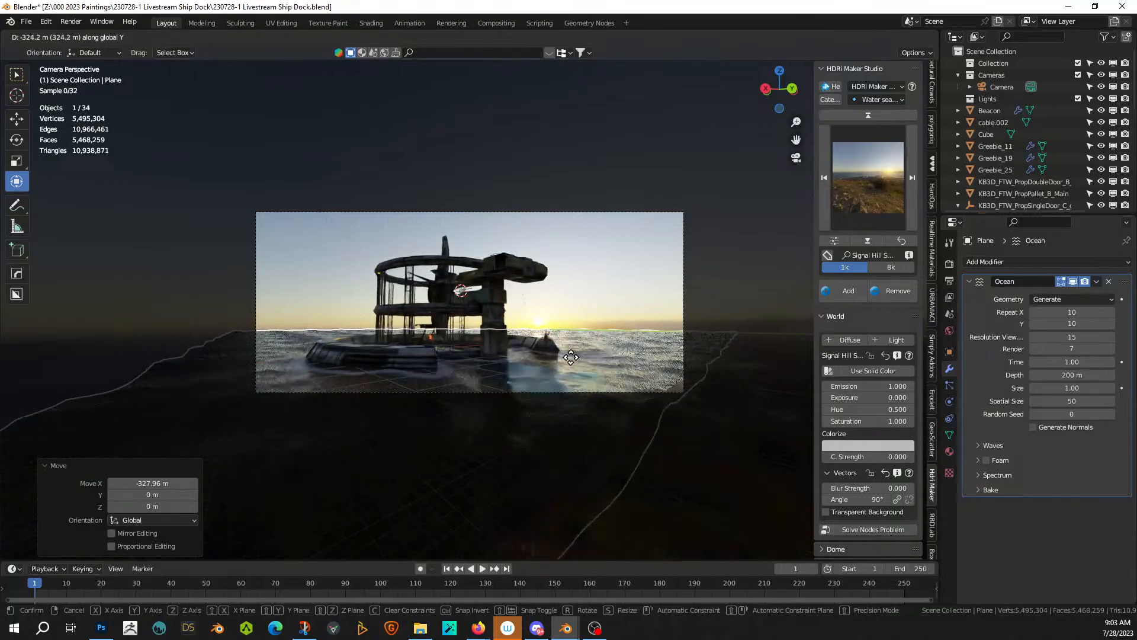
click(571, 356)
key(alt+a)
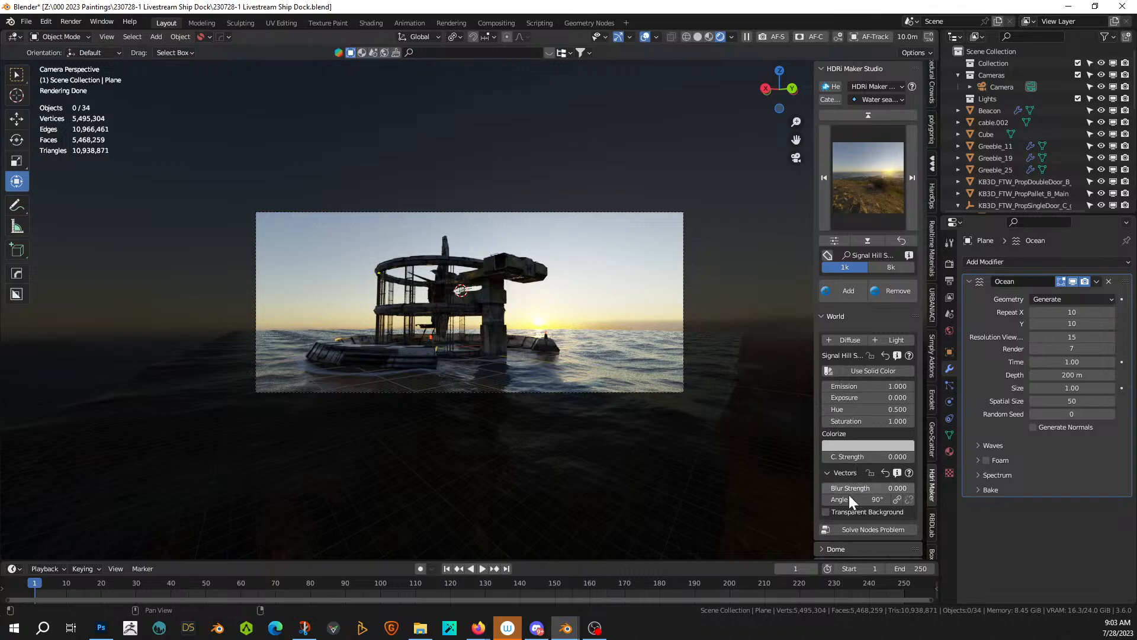
- Rotate the HDRI world background to an angle of about 146° so the dock is lit from the side
drag(850, 501, 899, 501)
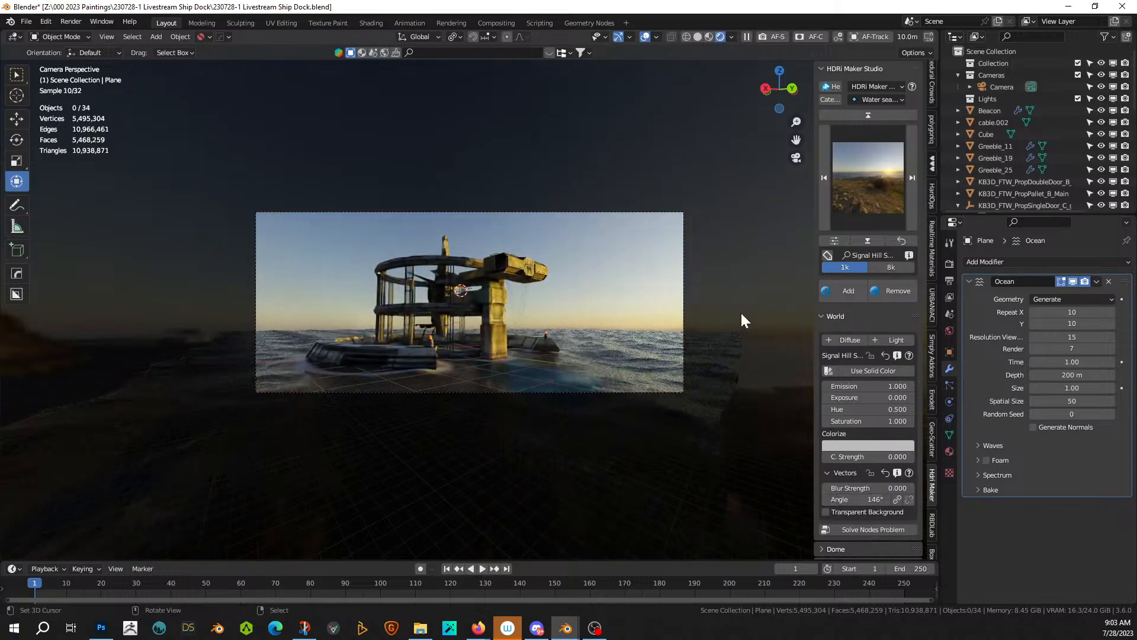